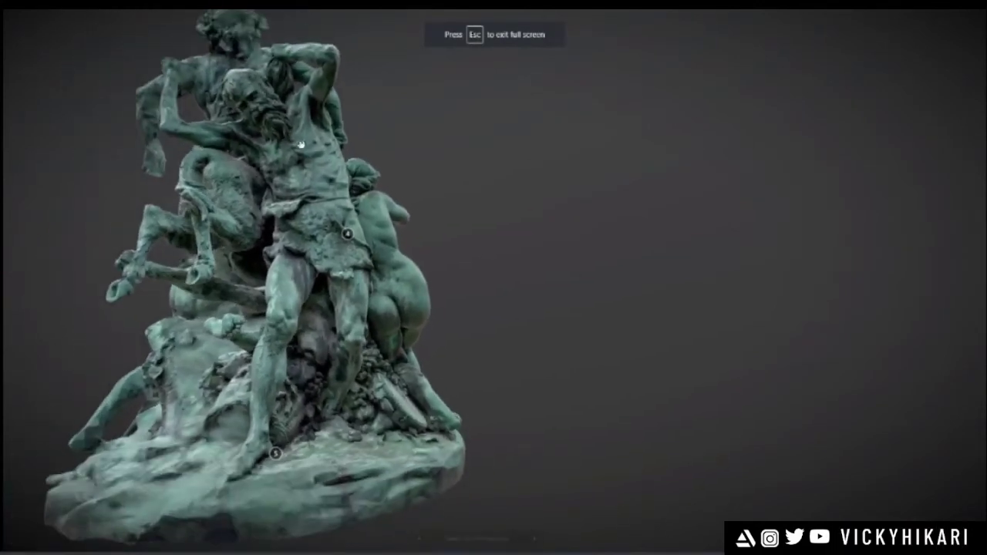
- Frame the bearded man's torso and upper figures in the full-screen statue model and capture the view
{"action": "right_click_drag", "start_coordinate": [394, 415], "coordinate": [423, 299]}
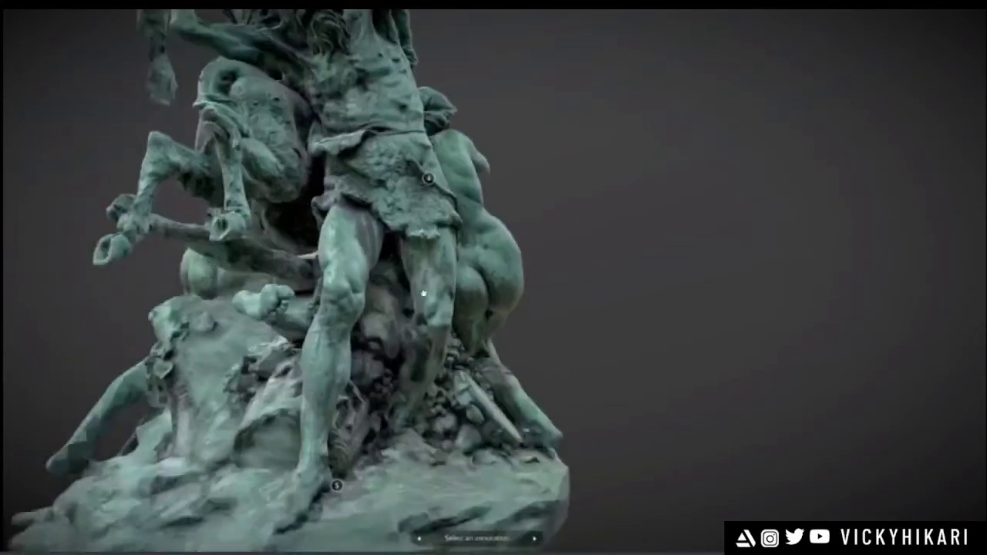
{"action": "scroll", "coordinate": [423, 292], "scroll_direction": "up", "scroll_amount": 5}
{"action": "mouse_move", "coordinate": [424, 290]}
{"action": "left_mouse_down"}
{"action": "mouse_move", "coordinate": [412, 298]}
{"action": "mouse_move", "coordinate": [419, 306]}
{"action": "left_mouse_up"}
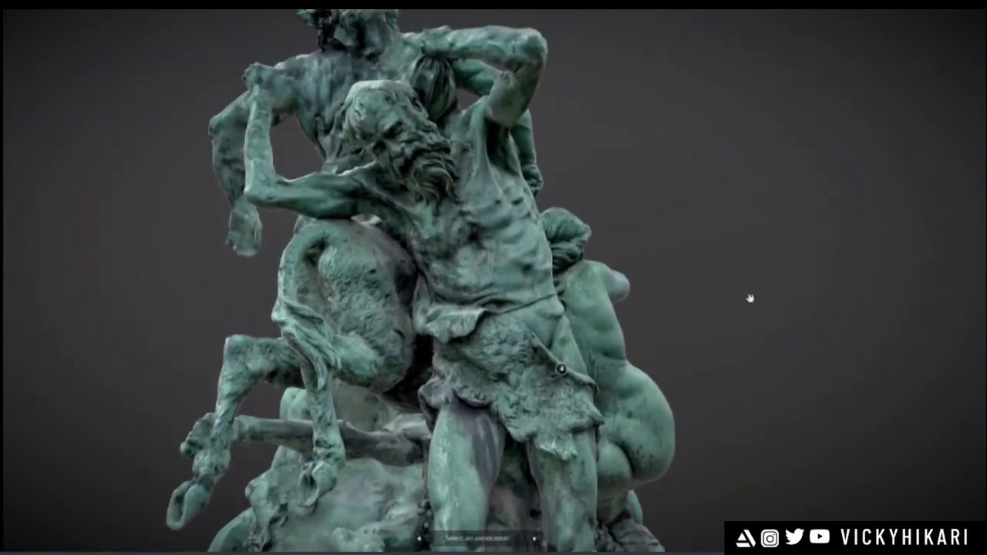
{"action": "key", "text": "super"}
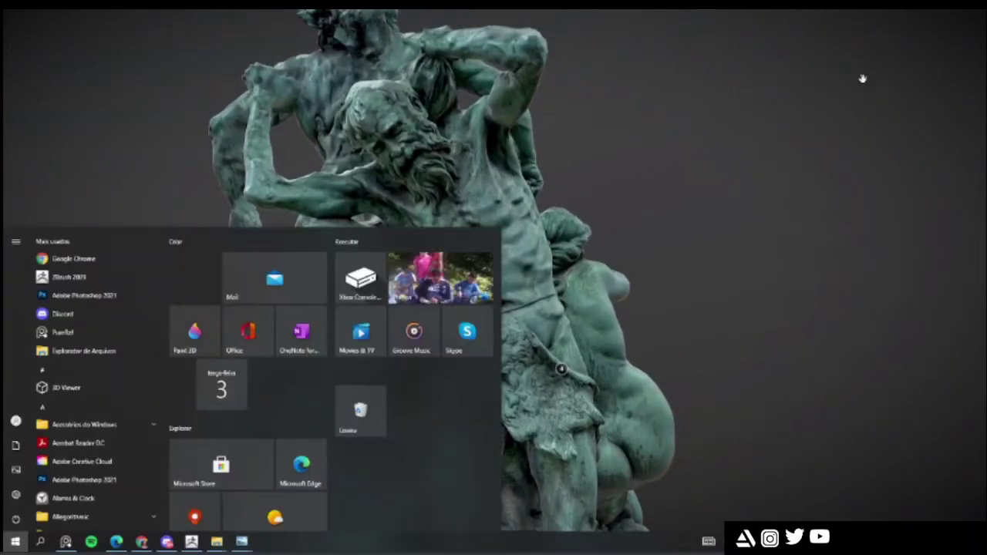
{"action": "key", "text": "Escape"}
{"action": "key", "text": "Escape"}
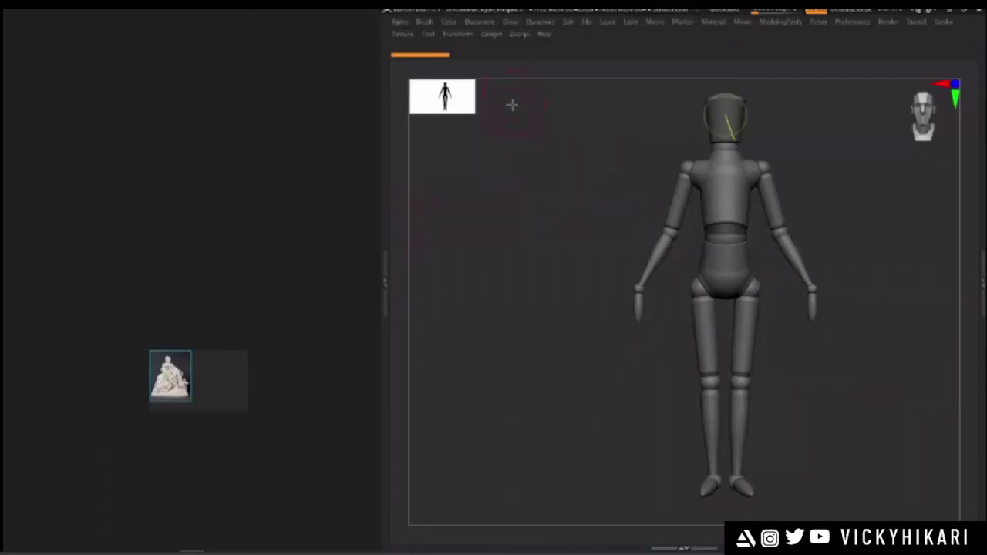
- Paste the captured statue view into the PureRef board and crop away the empty background around it
{"action": "key", "text": "ctrl+v"}
{"action": "scroll", "coordinate": [237, 194], "scroll_direction": "up", "scroll_amount": 5}
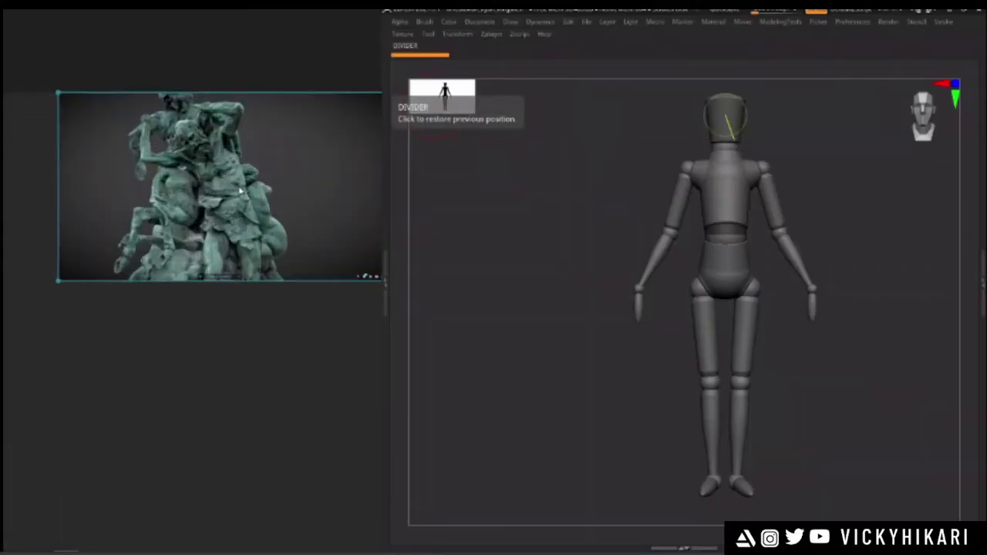
{"action": "left_click_drag", "start_coordinate": [239, 193], "coordinate": [184, 215]}
{"action": "scroll", "coordinate": [221, 222], "scroll_direction": "down", "scroll_amount": 2}
{"action": "left_click_drag", "start_coordinate": [143, 159], "coordinate": [269, 314]}
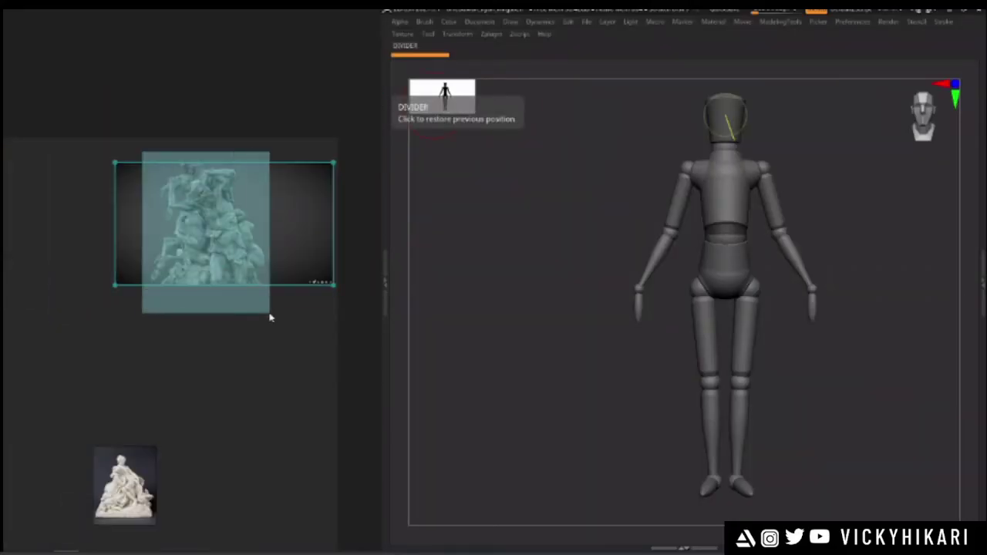
{"action": "scroll", "coordinate": [228, 231], "scroll_direction": "up", "scroll_amount": 4}
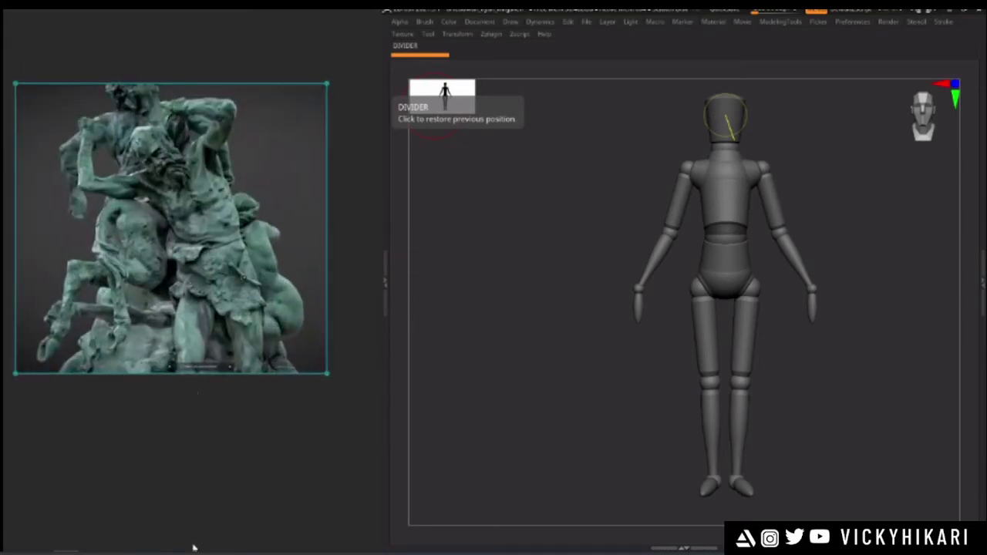
- Switch back to the Sketchfab model, orbit it full screen toward the seated woman's back, and capture that view
{"action": "mouse_move", "coordinate": [167, 541]}
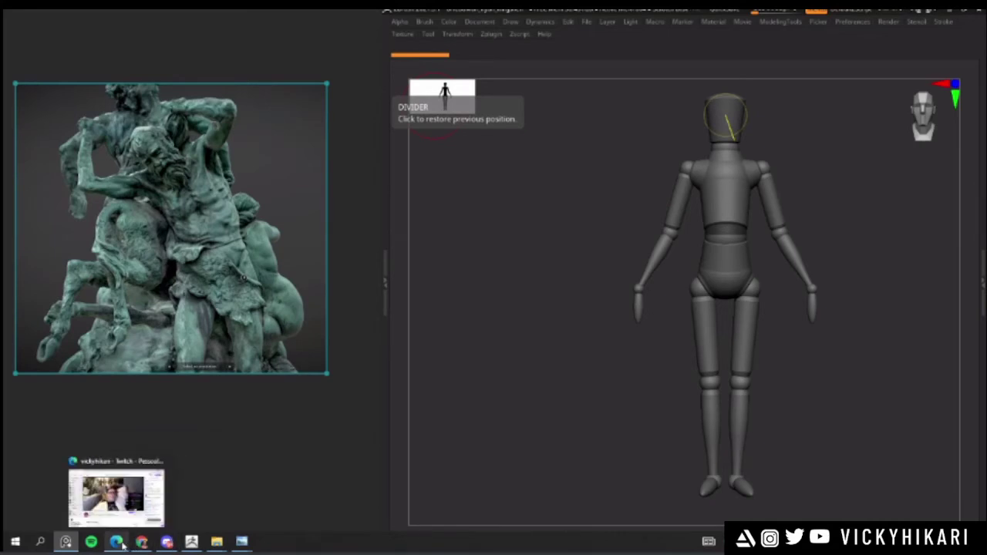
{"action": "left_click", "coordinate": [141, 543]}
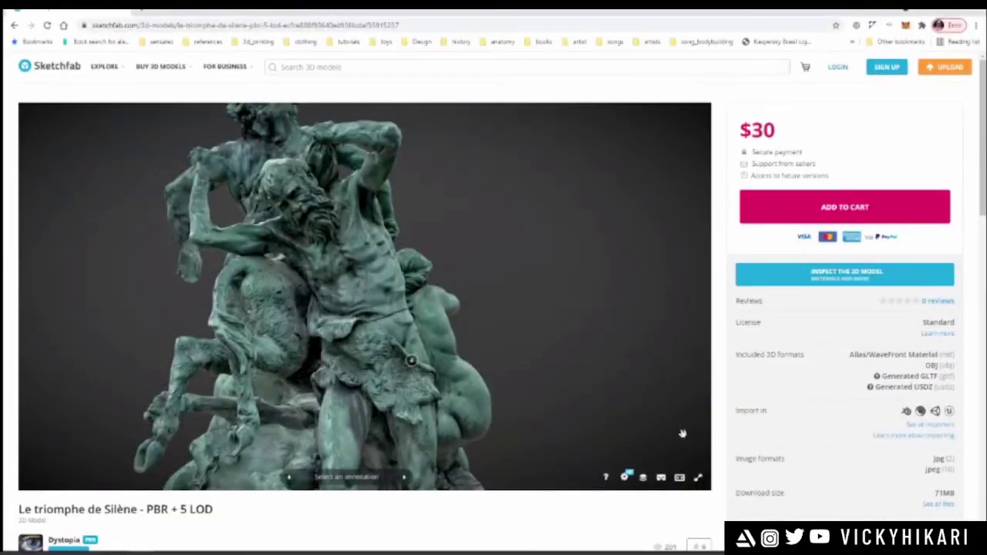
{"action": "left_click", "coordinate": [698, 478]}
{"action": "left_click_drag", "start_coordinate": [709, 290], "coordinate": [681, 295]}
{"action": "scroll", "coordinate": [711, 296], "scroll_direction": "down", "scroll_amount": 2}
{"action": "scroll", "coordinate": [338, 195], "scroll_direction": "up", "scroll_amount": 2}
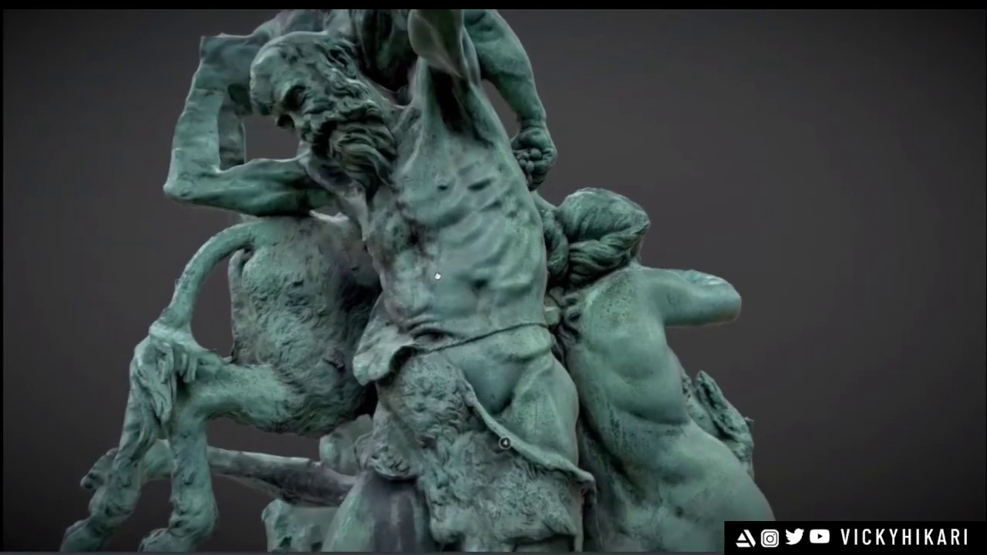
{"action": "scroll", "coordinate": [437, 275], "scroll_direction": "down", "scroll_amount": 5}
{"action": "scroll", "coordinate": [432, 284], "scroll_direction": "up", "scroll_amount": 1}
{"action": "right_click_drag", "start_coordinate": [431, 281], "coordinate": [470, 262]}
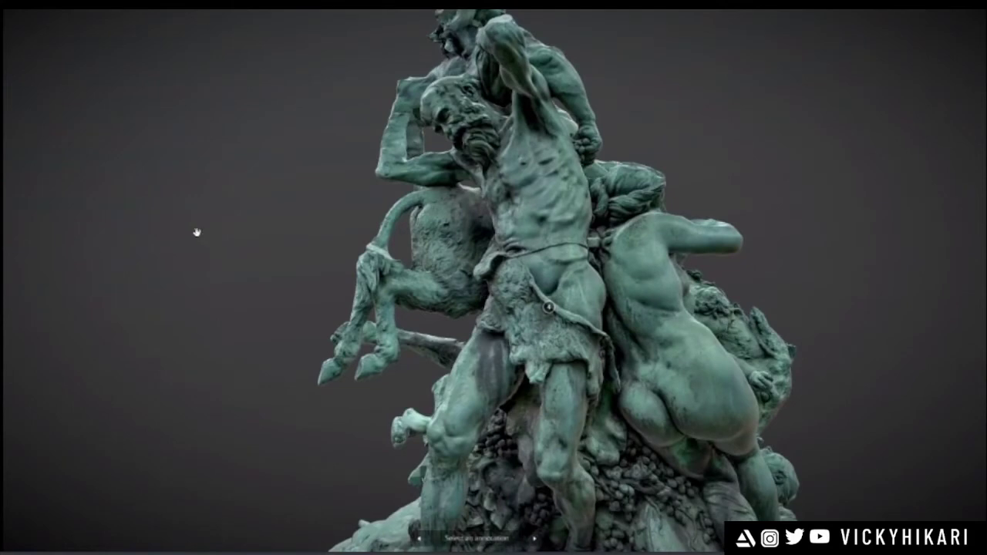
{"action": "key", "text": "super"}
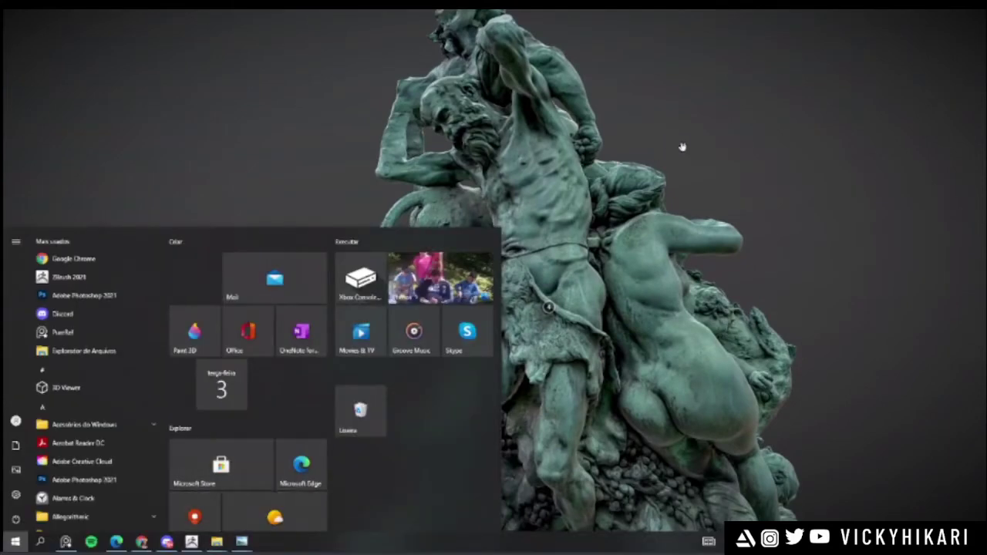
{"action": "left_click", "coordinate": [673, 150]}
{"action": "key", "text": "Escape"}
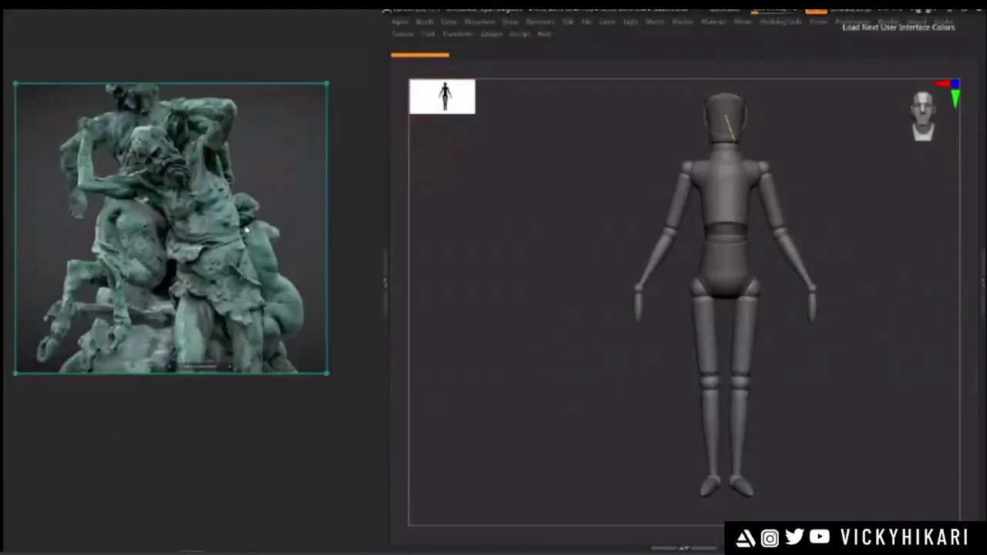
- Add the second statue capture to the PureRef board beneath the first and crop its sides to the sculpture
{"action": "left_click_drag", "start_coordinate": [184, 461], "coordinate": [155, 461]}
{"action": "scroll", "coordinate": [213, 393], "scroll_direction": "down", "scroll_amount": 5}
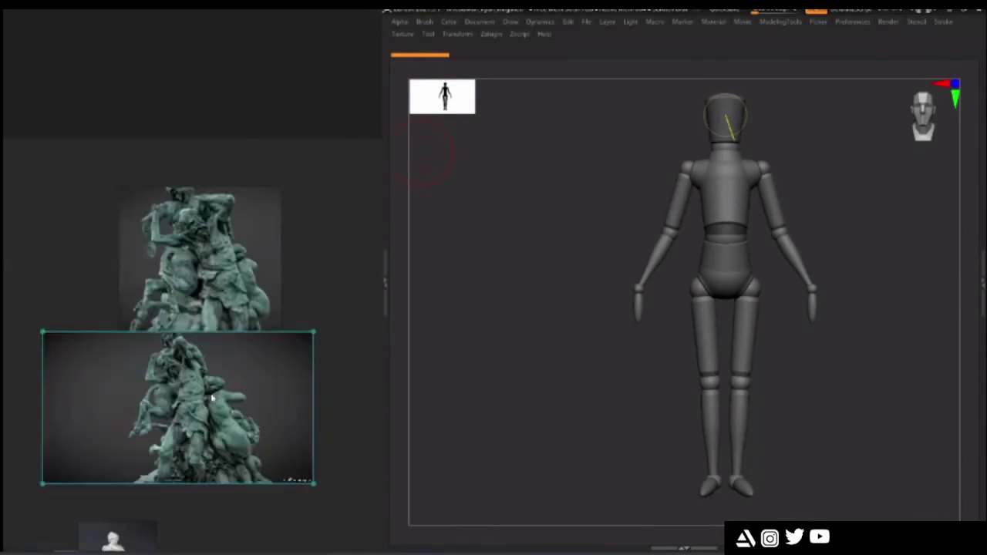
{"action": "middle_click_drag", "start_coordinate": [218, 391], "coordinate": [227, 368]}
{"action": "left_click_drag", "start_coordinate": [132, 290], "coordinate": [298, 478]}
{"action": "scroll", "coordinate": [232, 363], "scroll_direction": "up", "scroll_amount": 3}
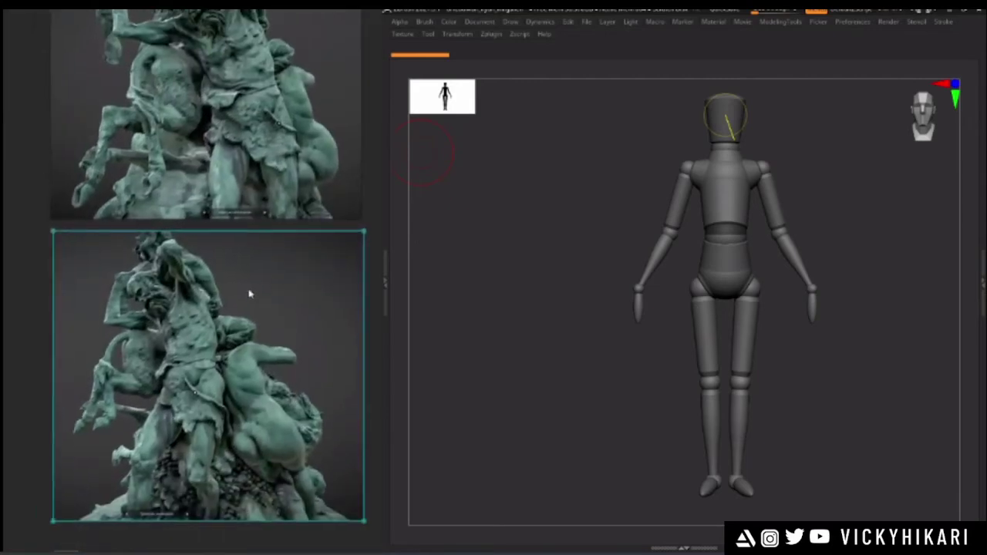
- Examine the bearded man's torso and raised arm up close in the first statue reference
{"action": "scroll", "coordinate": [178, 361], "scroll_direction": "up", "scroll_amount": 5}
{"action": "scroll", "coordinate": [244, 323], "scroll_direction": "down", "scroll_amount": 5}
{"action": "middle_click_drag", "start_coordinate": [244, 321], "coordinate": [189, 456]}
{"action": "scroll", "coordinate": [252, 49], "scroll_direction": "up", "scroll_amount": 5}
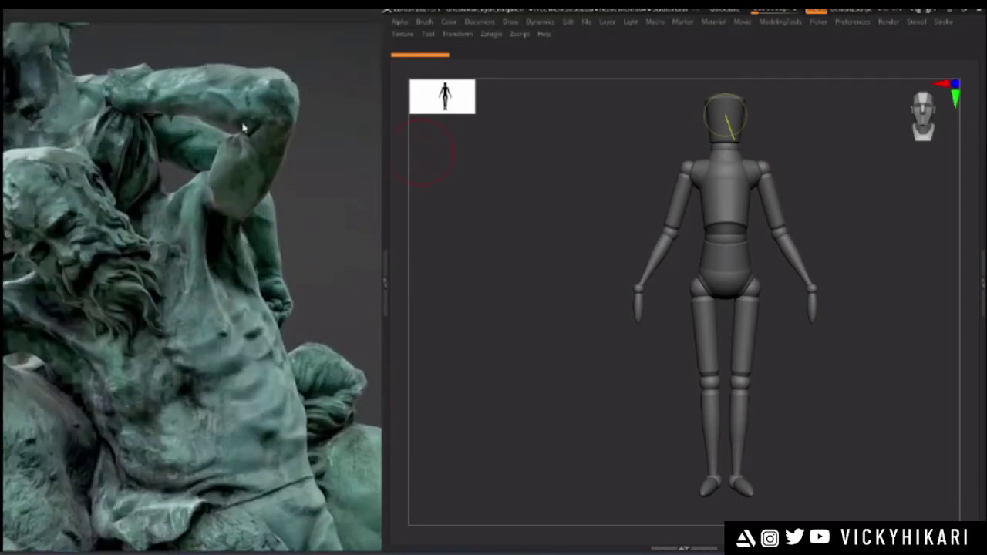
{"action": "scroll", "coordinate": [233, 387], "scroll_direction": "down", "scroll_amount": 5}
{"action": "scroll", "coordinate": [244, 256], "scroll_direction": "up", "scroll_amount": 2}
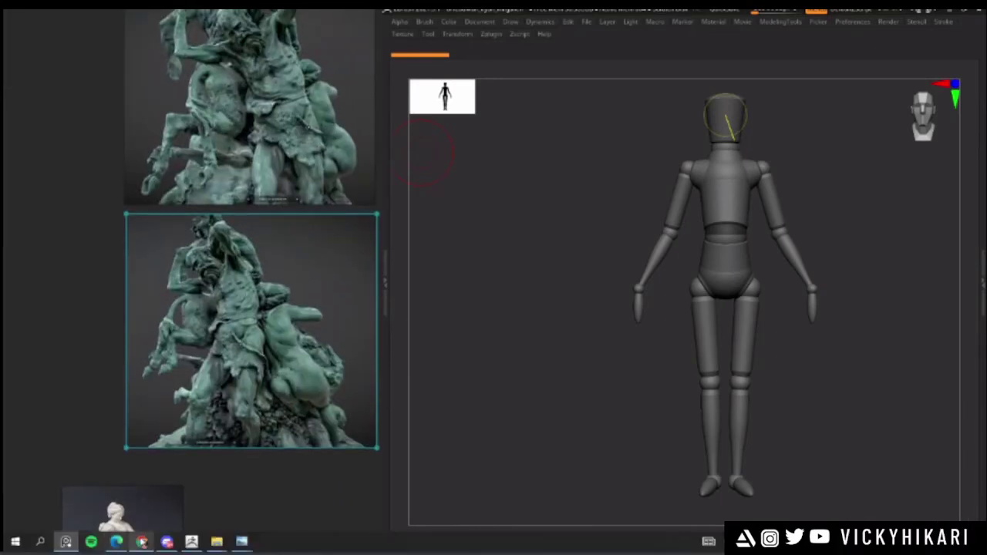
- Switch to the Sketchfab model, orbit it full screen to show the woman's side, and capture the view
{"action": "mouse_move", "coordinate": [142, 545]}
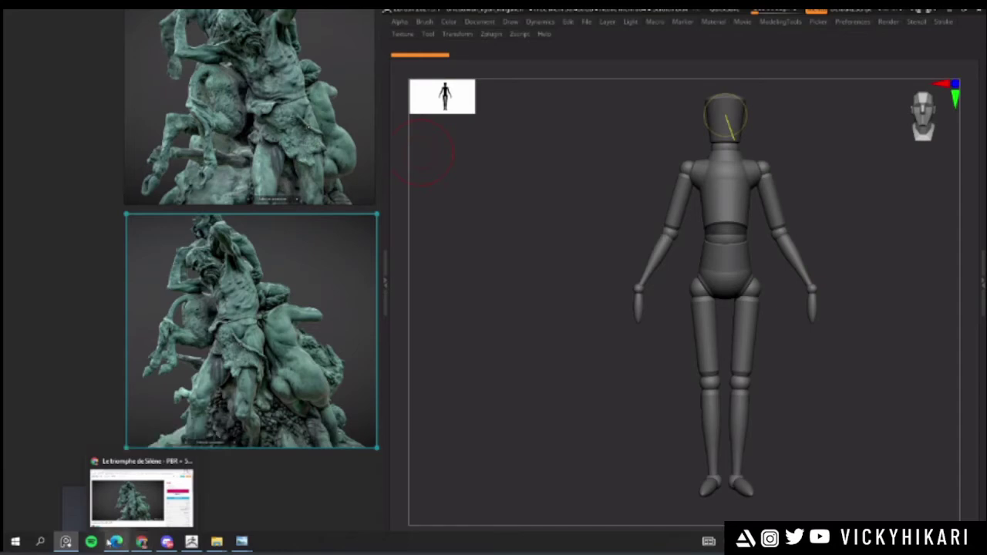
{"action": "left_click", "coordinate": [140, 545]}
{"action": "left_click_drag", "start_coordinate": [414, 378], "coordinate": [366, 379]}
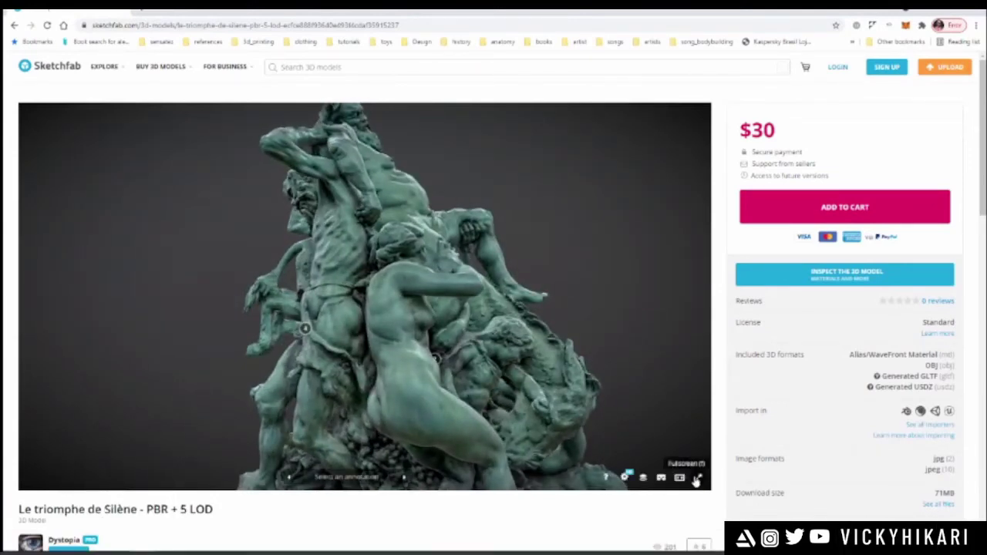
{"action": "left_click", "coordinate": [697, 476]}
{"action": "mouse_move", "coordinate": [483, 242]}
{"action": "left_mouse_down"}
{"action": "mouse_move", "coordinate": [486, 261]}
{"action": "mouse_move", "coordinate": [492, 255]}
{"action": "left_mouse_up"}
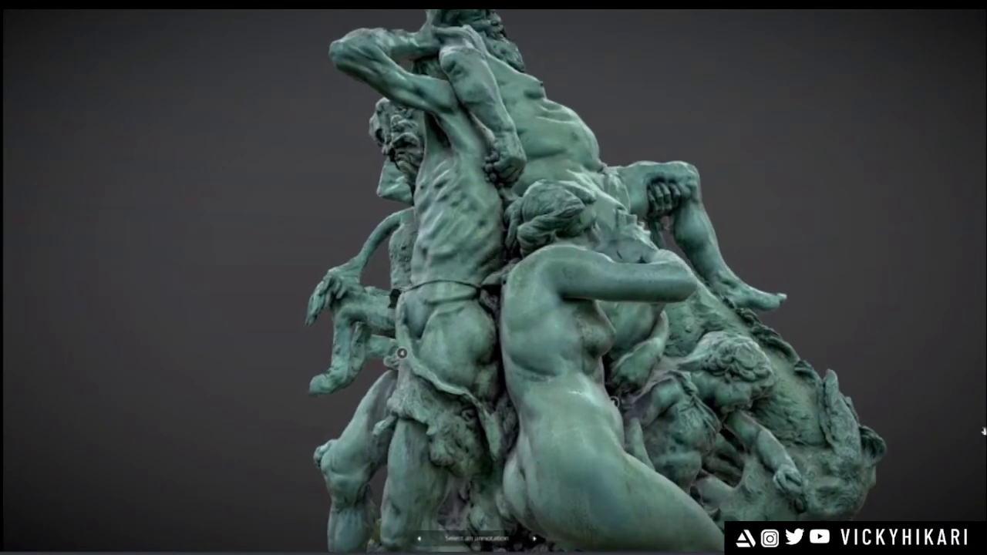
{"action": "key", "text": "Escape"}
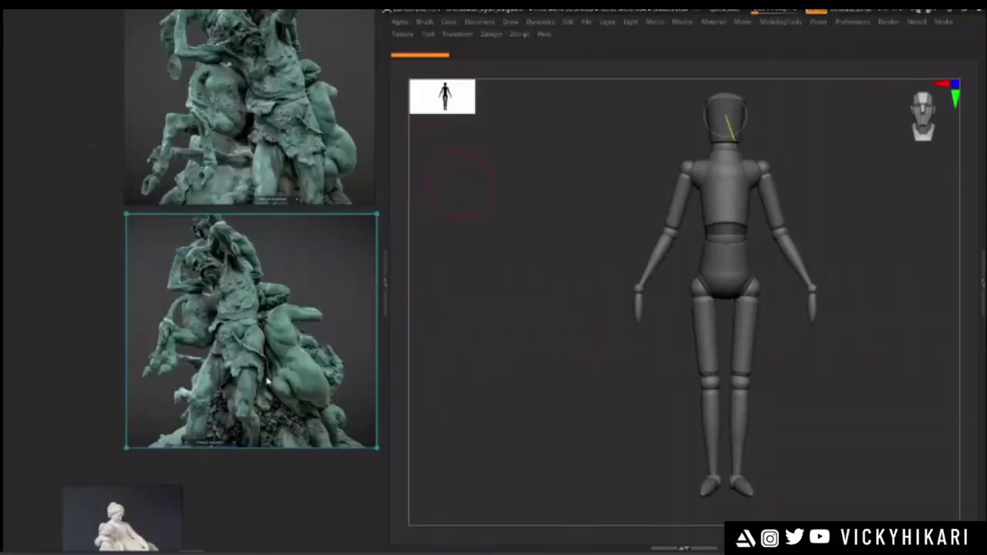
- Paste the third capture into PureRef, move the white statue image down, and crop and stack the capture beneath the second
{"action": "scroll", "coordinate": [268, 381], "scroll_direction": "down", "scroll_amount": 5}
{"action": "key", "text": "ctrl+v"}
{"action": "left_click_drag", "start_coordinate": [250, 295], "coordinate": [238, 329]}
{"action": "left_click_drag", "start_coordinate": [157, 392], "coordinate": [124, 539]}
{"action": "left_click_drag", "start_coordinate": [237, 302], "coordinate": [229, 343]}
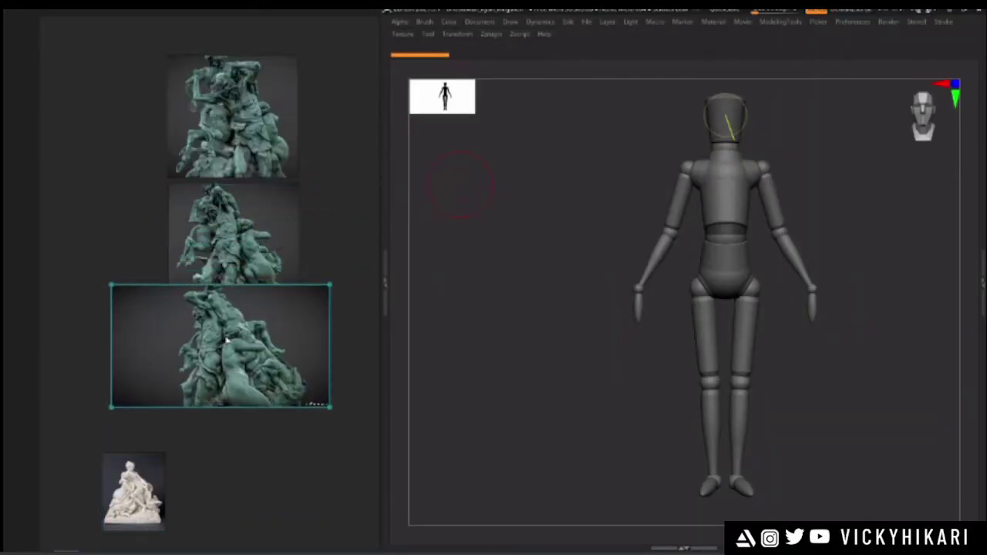
{"action": "left_click_drag", "start_coordinate": [166, 281], "coordinate": [305, 420]}
{"action": "left_click_drag", "start_coordinate": [267, 370], "coordinate": [262, 389]}
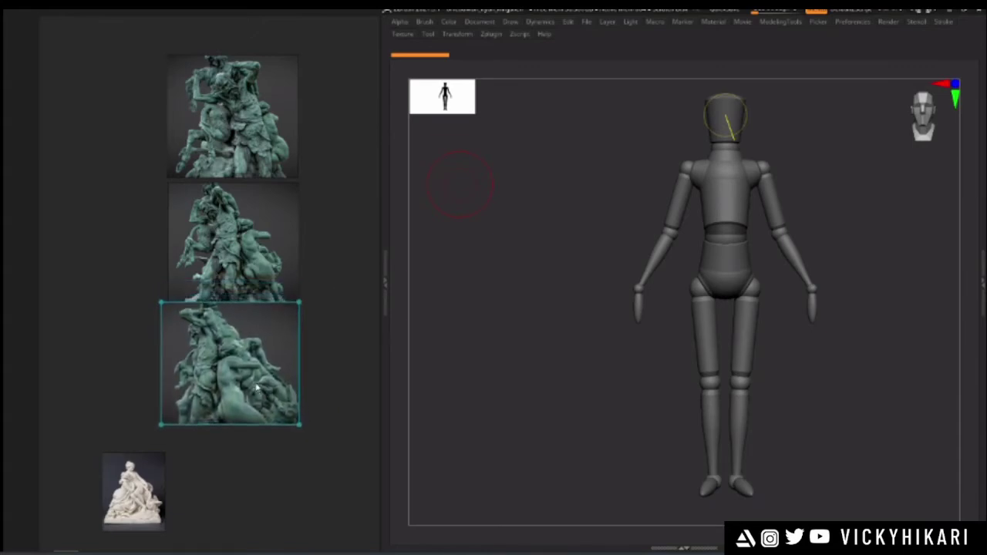
- Return to the Sketchfab model, orbit it full screen to the side with the animal's hind legs, and capture the view
{"action": "mouse_move", "coordinate": [158, 544]}
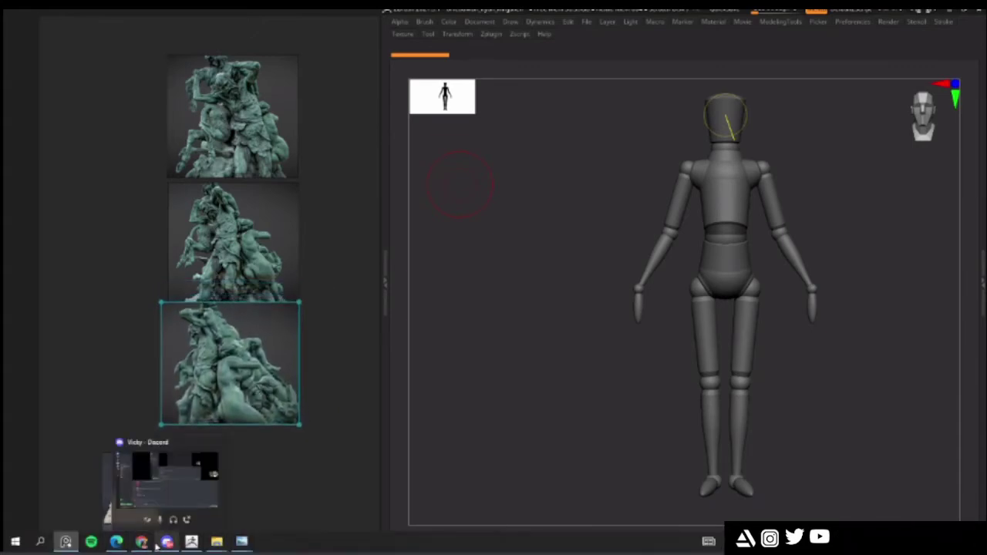
{"action": "left_click", "coordinate": [117, 544]}
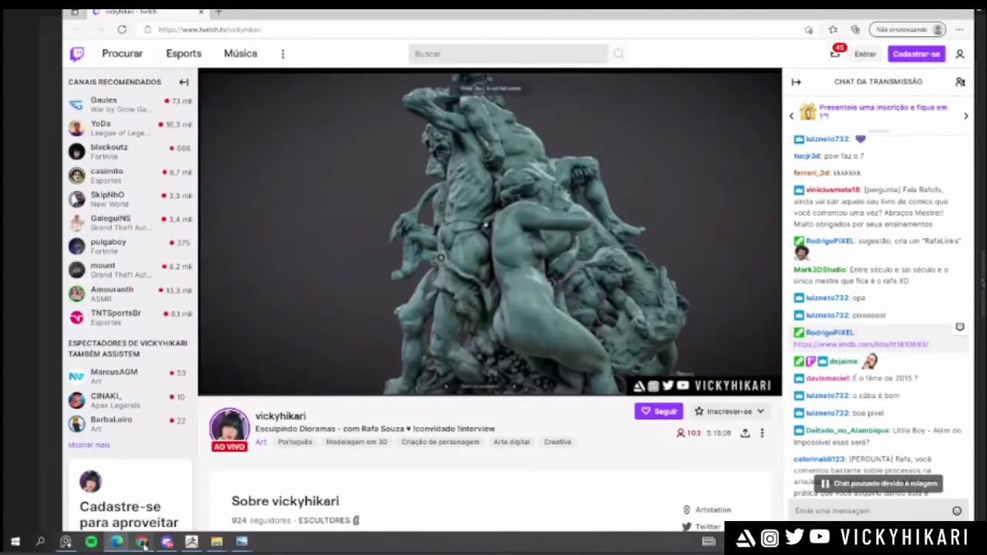
{"action": "left_click", "coordinate": [143, 543]}
{"action": "left_click", "coordinate": [698, 477]}
{"action": "left_click_drag", "start_coordinate": [432, 370], "coordinate": [577, 355]}
{"action": "mouse_move", "coordinate": [632, 230]}
{"action": "left_mouse_down"}
{"action": "mouse_move", "coordinate": [628, 248]}
{"action": "mouse_move", "coordinate": [596, 247]}
{"action": "left_mouse_up"}
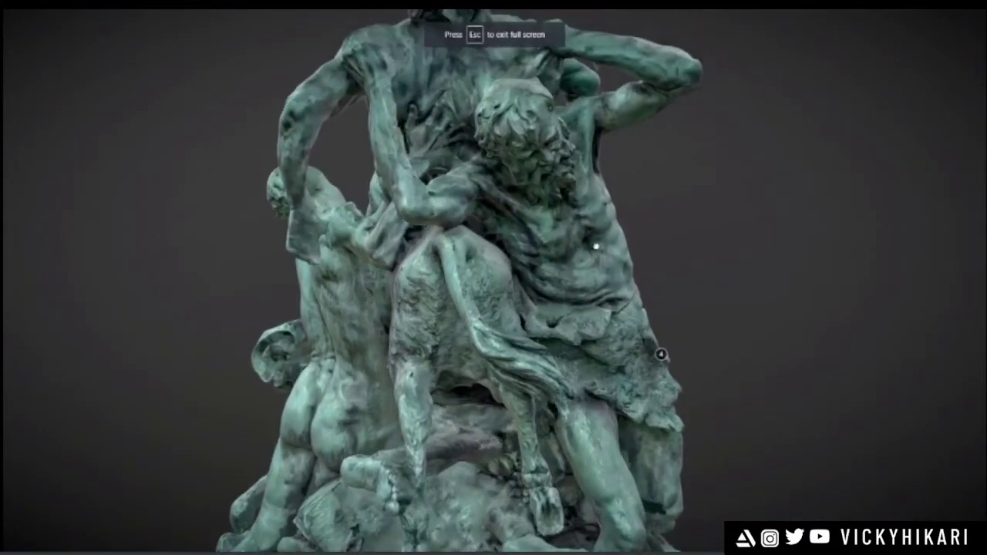
{"action": "scroll", "coordinate": [567, 258], "scroll_direction": "down", "scroll_amount": 2}
{"action": "right_click_drag", "start_coordinate": [566, 260], "coordinate": [562, 246]}
{"action": "scroll", "coordinate": [563, 247], "scroll_direction": "up", "scroll_amount": 1}
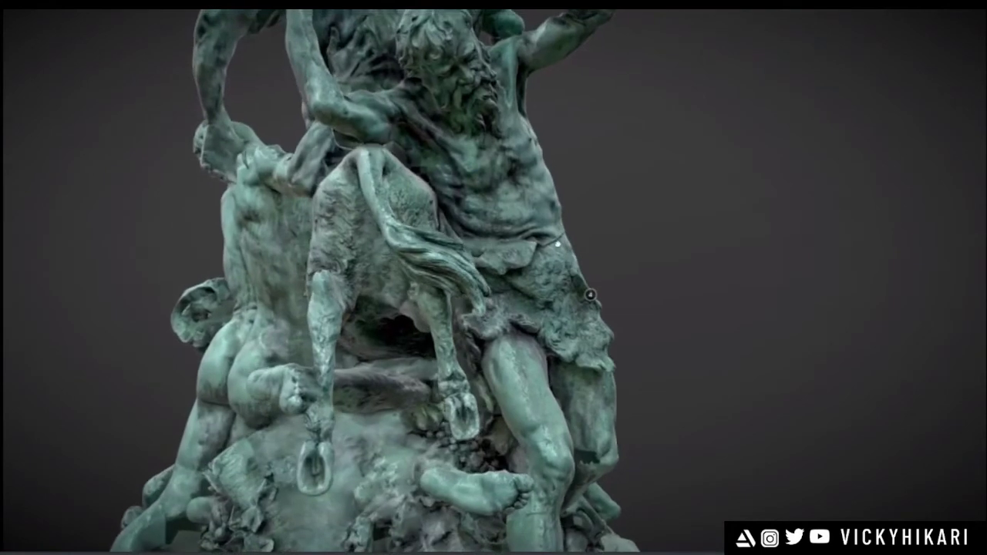
{"action": "key", "text": "super"}
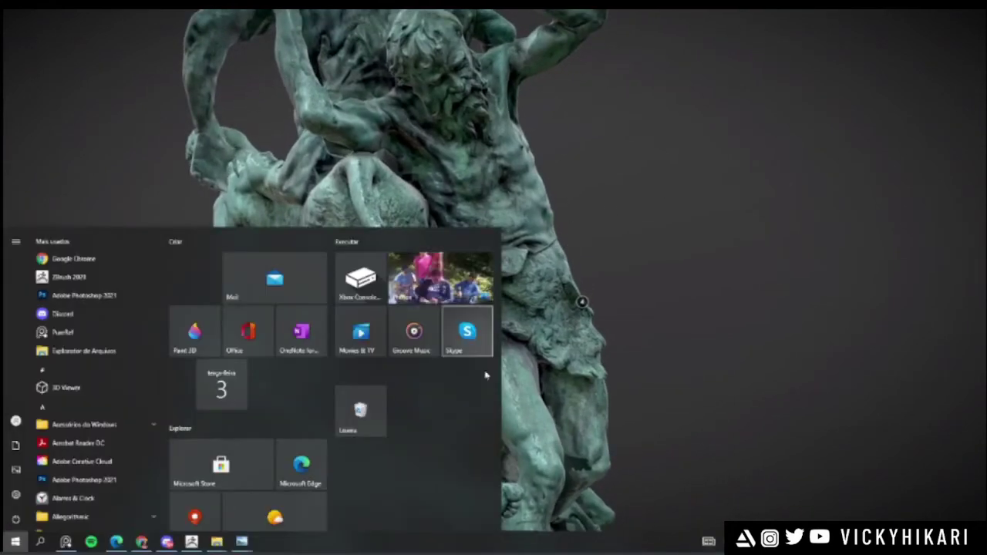
{"action": "left_click", "coordinate": [751, 180]}
{"action": "key", "text": "Escape"}
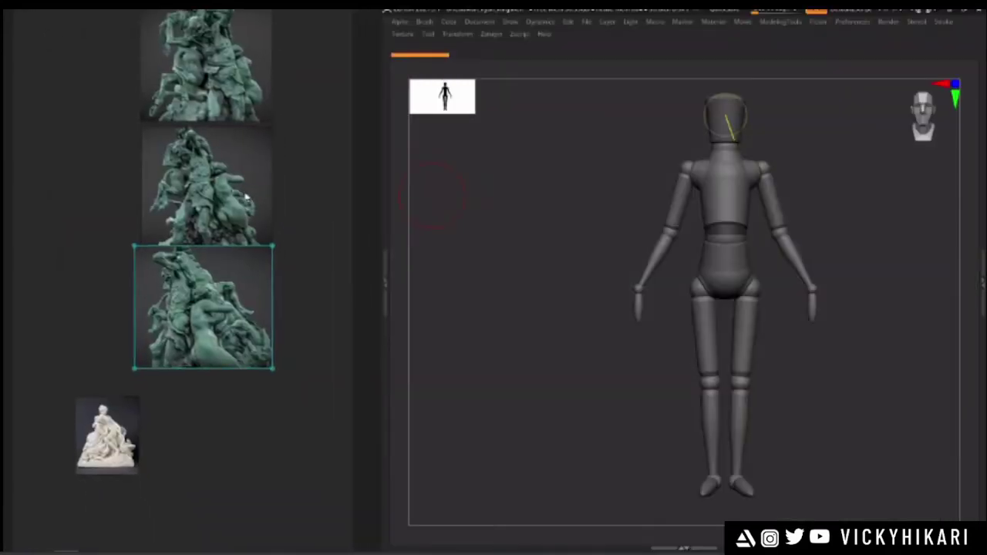
- Paste the fourth capture into PureRef, move the white statue image aside, and crop and place the capture beneath the third
{"action": "scroll", "coordinate": [247, 196], "scroll_direction": "down", "scroll_amount": 3}
{"action": "key", "text": "ctrl+v"}
{"action": "left_click_drag", "start_coordinate": [155, 351], "coordinate": [103, 483]}
{"action": "left_click_drag", "start_coordinate": [273, 202], "coordinate": [249, 352]}
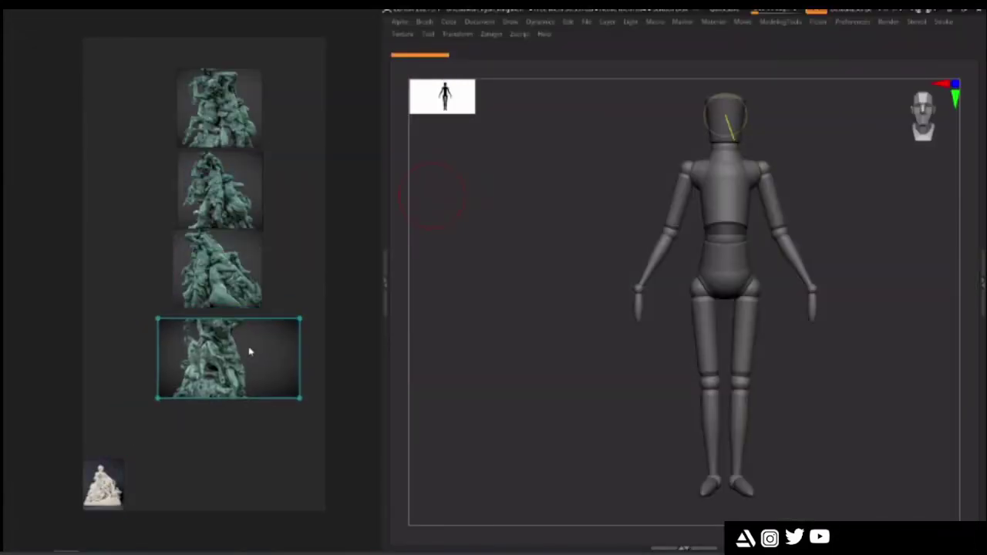
{"action": "scroll", "coordinate": [249, 352], "scroll_direction": "up", "scroll_amount": 3}
{"action": "mouse_move", "coordinate": [95, 288]}
{"action": "left_mouse_down"}
{"action": "mouse_move", "coordinate": [164, 392]}
{"action": "mouse_move", "coordinate": [260, 464]}
{"action": "left_mouse_up"}
{"action": "left_click_drag", "start_coordinate": [198, 370], "coordinate": [198, 362]}
- Nudge the fourth statue image up against the third and review the stacked column of references
{"action": "left_click", "coordinate": [335, 316]}
{"action": "scroll", "coordinate": [256, 286], "scroll_direction": "up", "scroll_amount": 3}
{"action": "left_click_drag", "start_coordinate": [166, 298], "coordinate": [164, 293]}
{"action": "left_click", "coordinate": [307, 262]}
{"action": "scroll", "coordinate": [307, 261], "scroll_direction": "down", "scroll_amount": 5}
{"action": "scroll", "coordinate": [295, 301], "scroll_direction": "up", "scroll_amount": 2}
{"action": "middle_click_drag", "start_coordinate": [304, 258], "coordinate": [270, 346]}
{"action": "scroll", "coordinate": [265, 381], "scroll_direction": "up", "scroll_amount": 3}
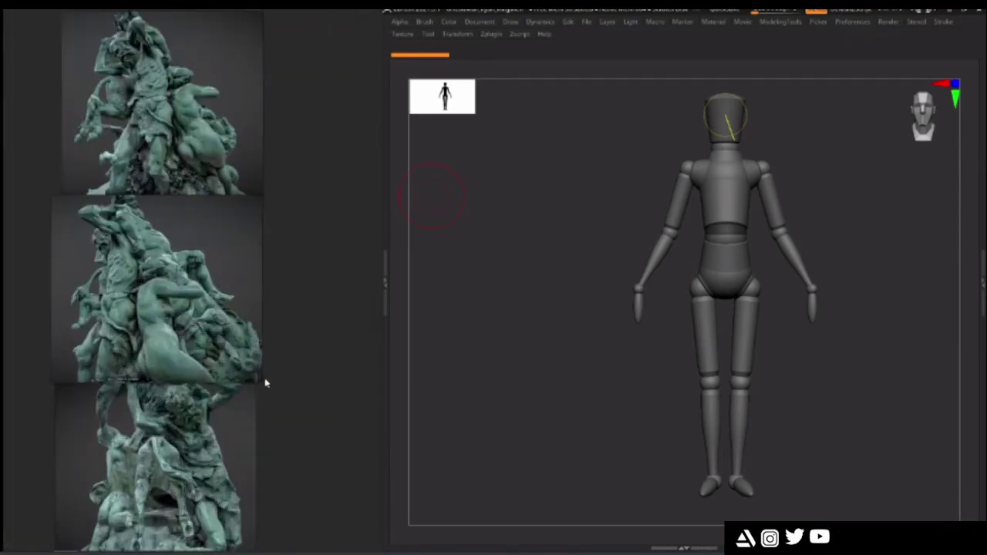
{"action": "scroll", "coordinate": [257, 377], "scroll_direction": "down", "scroll_amount": 2}
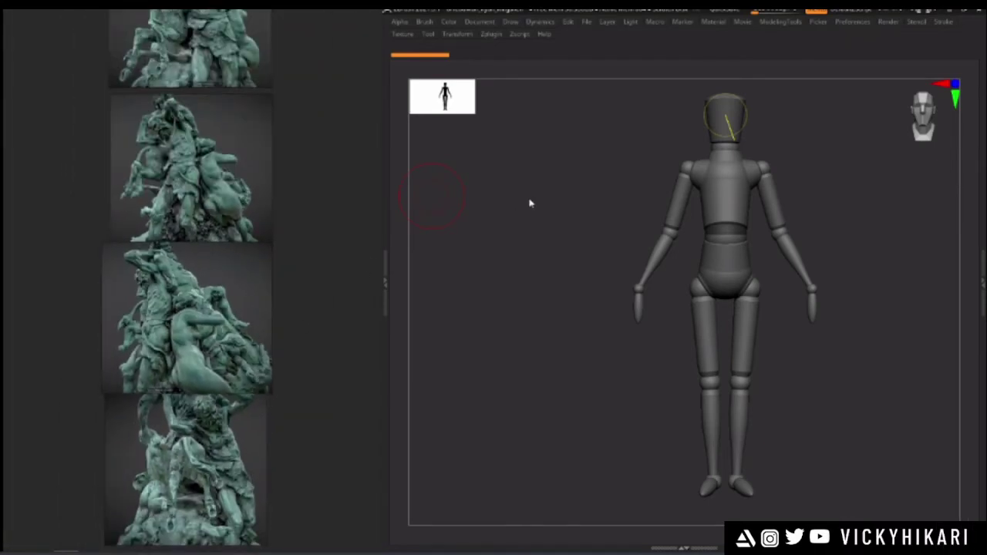
- Save the PureRef board to the desktop (Área de Trabalho) as pose
{"action": "right_click", "coordinate": [320, 200]}
{"action": "mouse_move", "coordinate": [333, 363]}
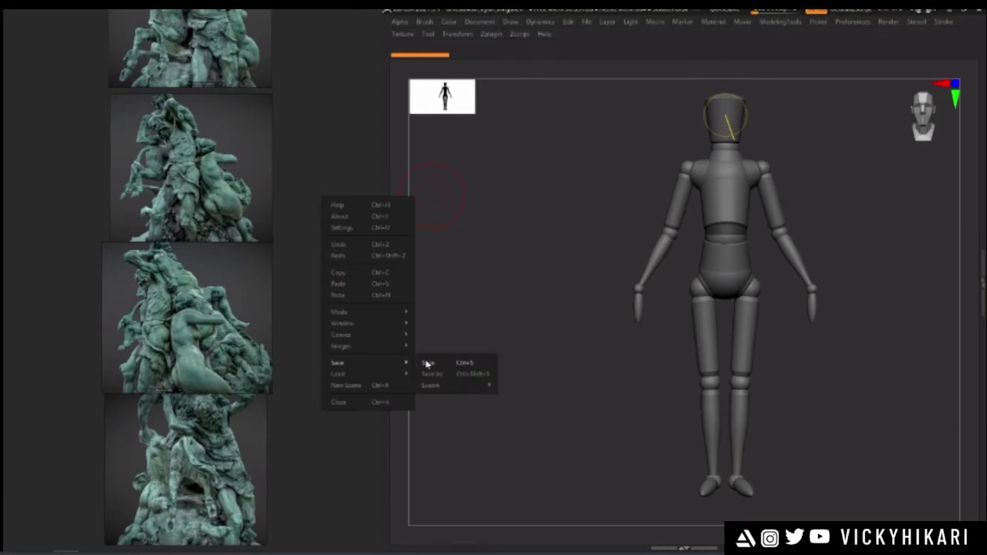
{"action": "left_click", "coordinate": [430, 364]}
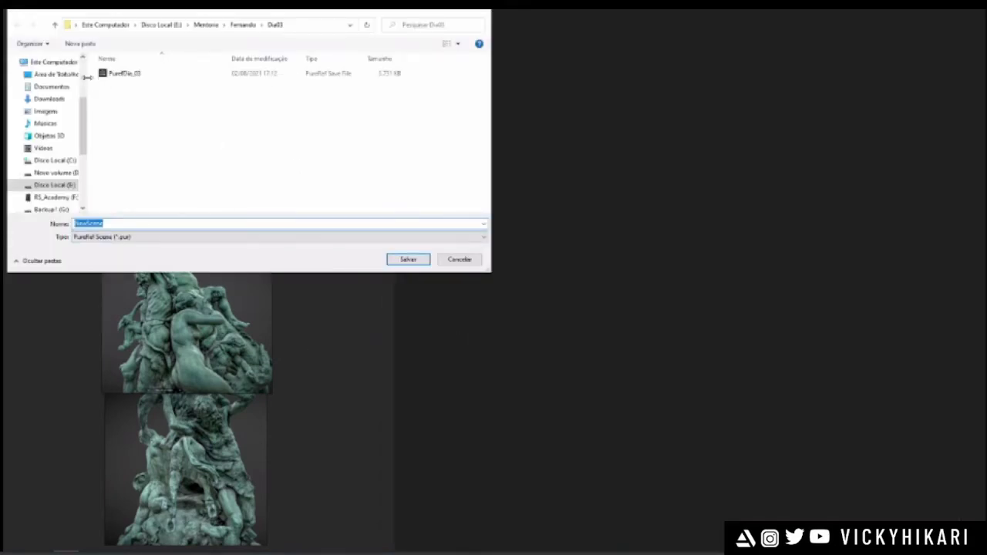
{"action": "left_click", "coordinate": [56, 74]}
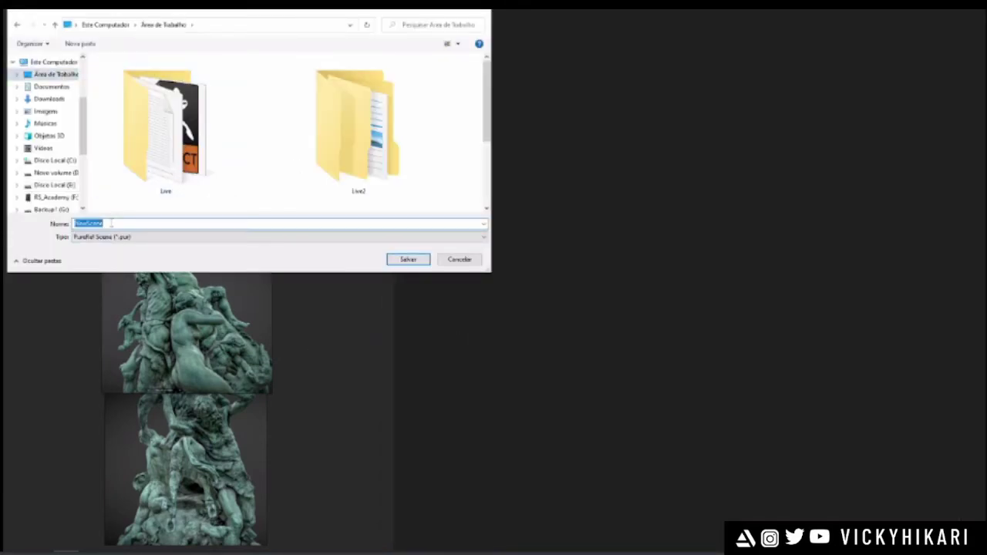
{"action": "type", "text": "pose"}
{"action": "key", "text": "Return"}
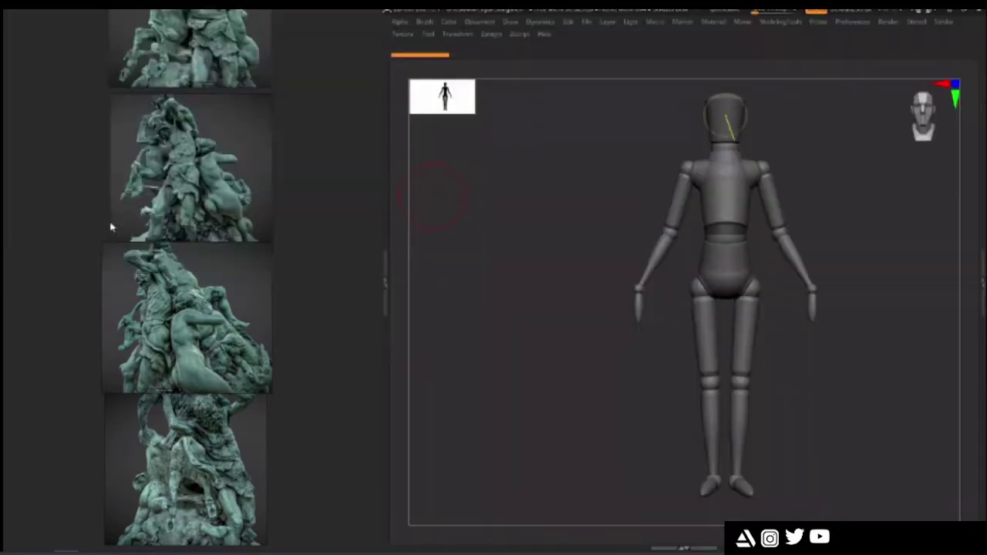
- Widen the ZBrush window over the reference board and save the mannequin project to the desktop under a new name
{"action": "left_click_drag", "start_coordinate": [381, 203], "coordinate": [270, 203]}
{"action": "left_click", "coordinate": [423, 22]}
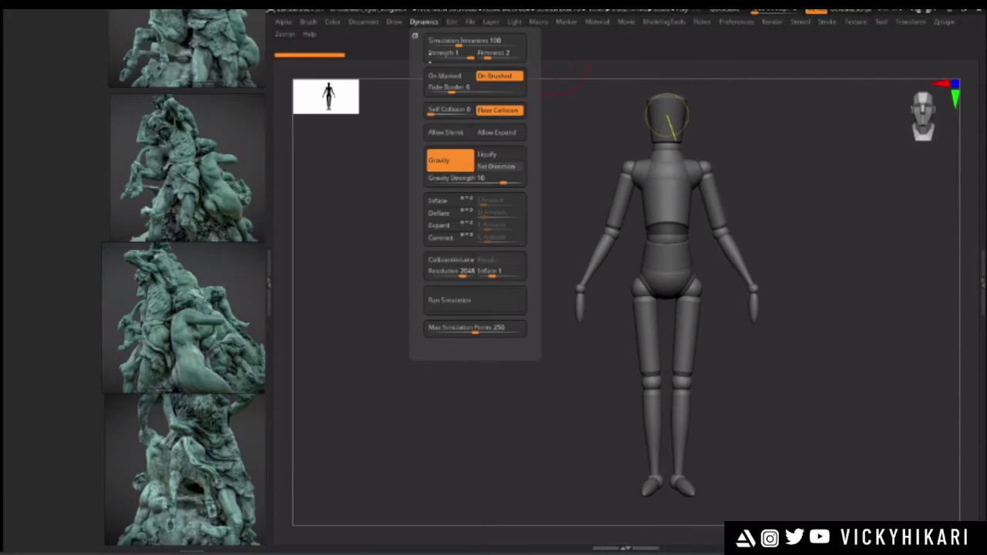
{"action": "left_click", "coordinate": [369, 24]}
{"action": "left_click", "coordinate": [392, 19]}
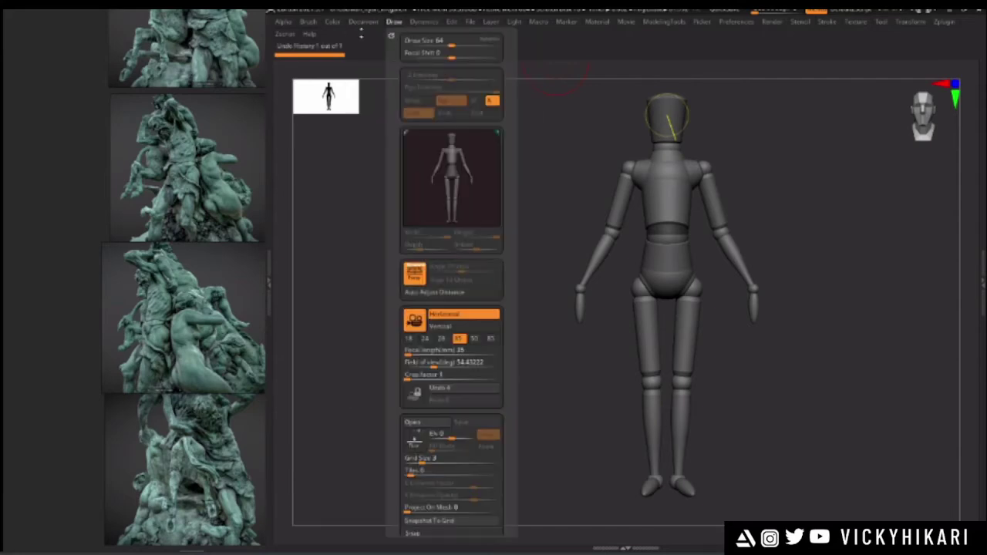
{"action": "left_click", "coordinate": [363, 23]}
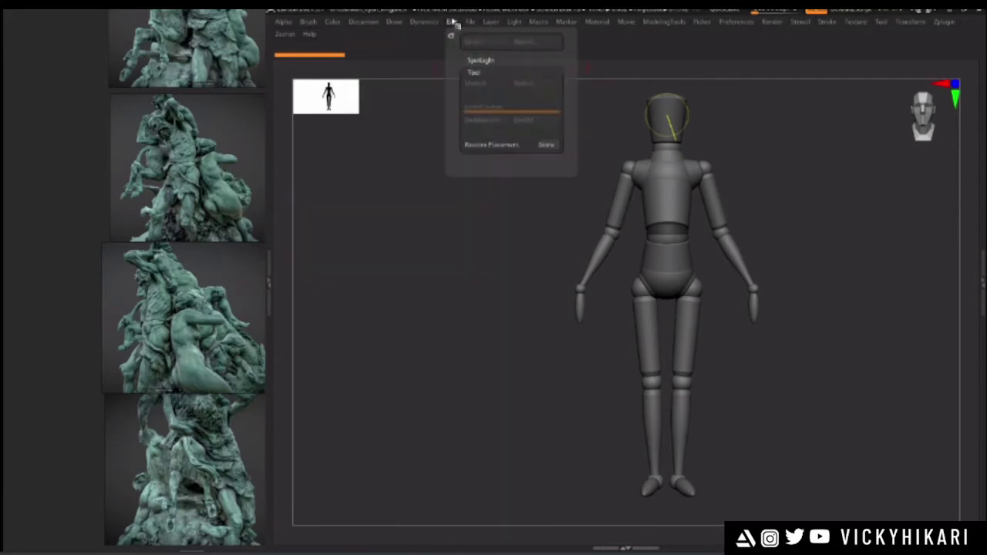
{"action": "mouse_move", "coordinate": [471, 22]}
{"action": "left_click", "coordinate": [554, 66]}
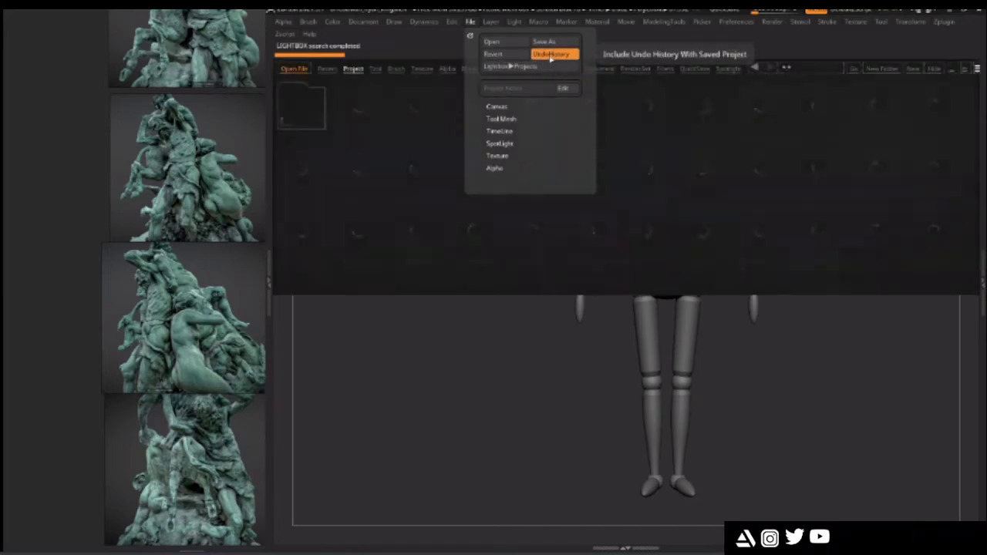
{"action": "left_click", "coordinate": [544, 41]}
{"action": "left_click", "coordinate": [436, 78]}
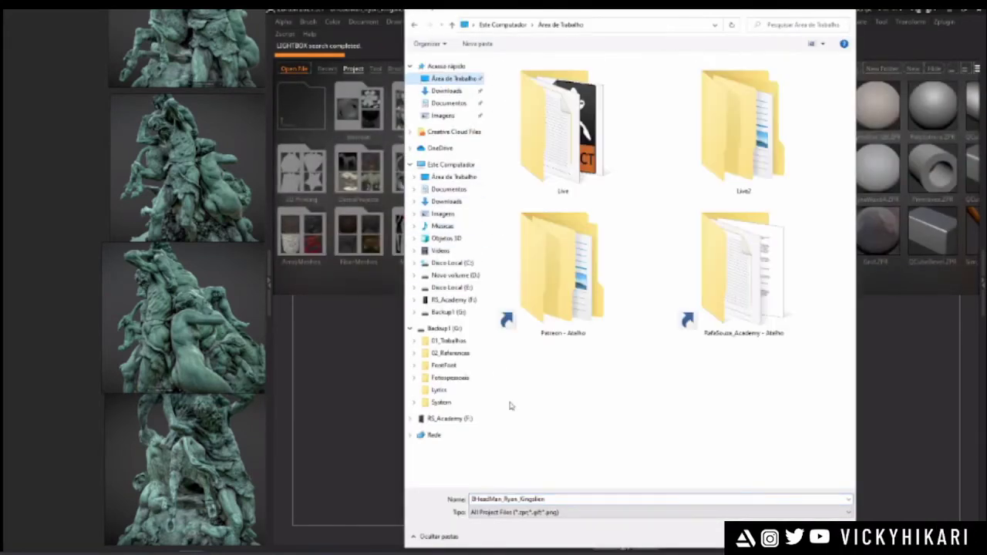
{"action": "double_click", "coordinate": [563, 498]}
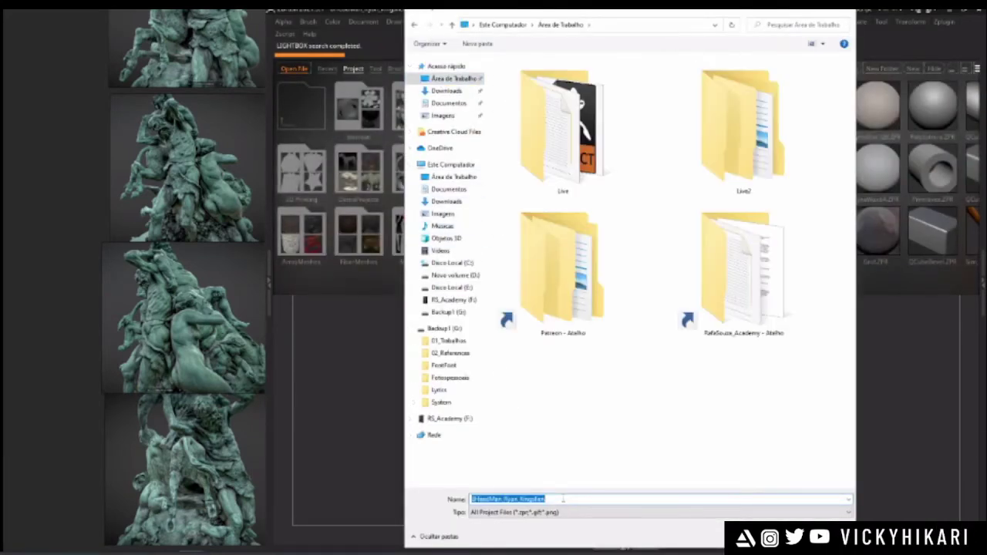
{"action": "type", "text": "Julia"}
{"action": "key", "text": "Return"}
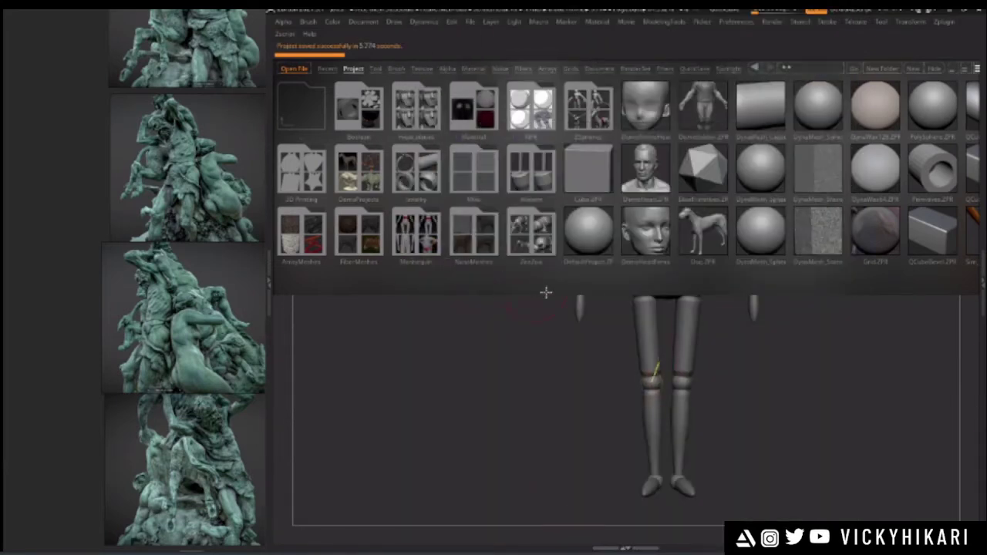
- Hide LightBox and frame the bearded central figure of the first statue reference beside the mannequin
{"action": "key", "text": "comma"}
{"action": "left_click_drag", "start_coordinate": [433, 217], "coordinate": [374, 315], "text": "alt"}
{"action": "middle_click_drag", "start_coordinate": [229, 127], "coordinate": [217, 282]}
{"action": "scroll", "coordinate": [215, 238], "scroll_direction": "up", "scroll_amount": 4}
{"action": "middle_click_drag", "start_coordinate": [209, 193], "coordinate": [198, 293]}
{"action": "scroll", "coordinate": [198, 293], "scroll_direction": "up", "scroll_amount": 4}
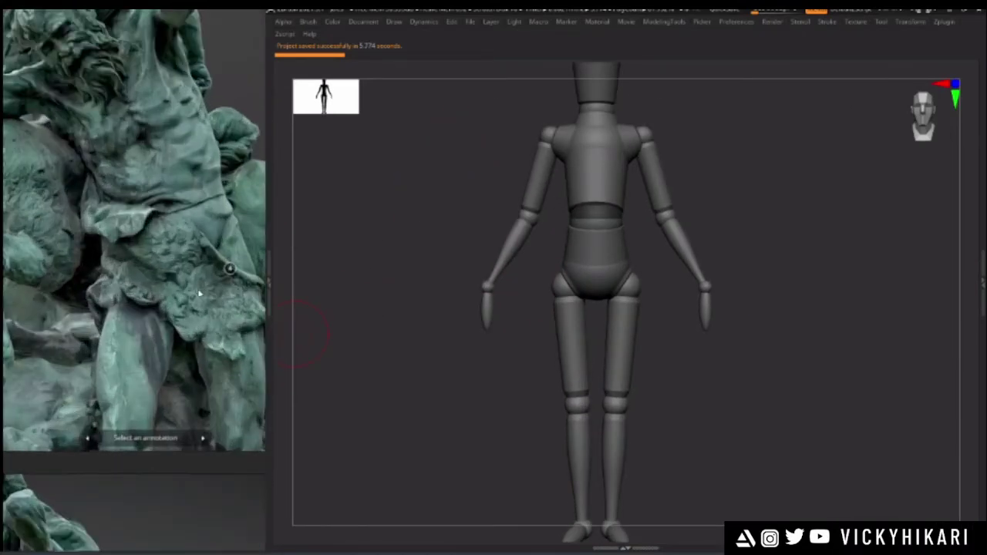
{"action": "scroll", "coordinate": [199, 290], "scroll_direction": "down", "scroll_amount": 3}
{"action": "scroll", "coordinate": [162, 219], "scroll_direction": "up", "scroll_amount": 2}
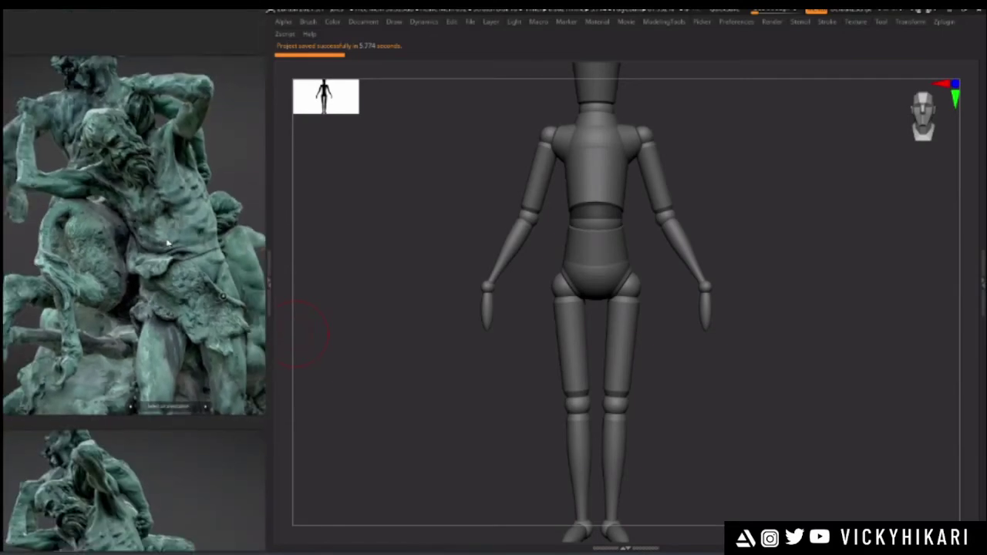
- Delete the mannequin's lower legs, feet, forearms and hands, leaving the limbs cut off at the knees and elbows
{"action": "left_click_drag", "start_coordinate": [417, 223], "coordinate": [422, 208], "text": "alt"}
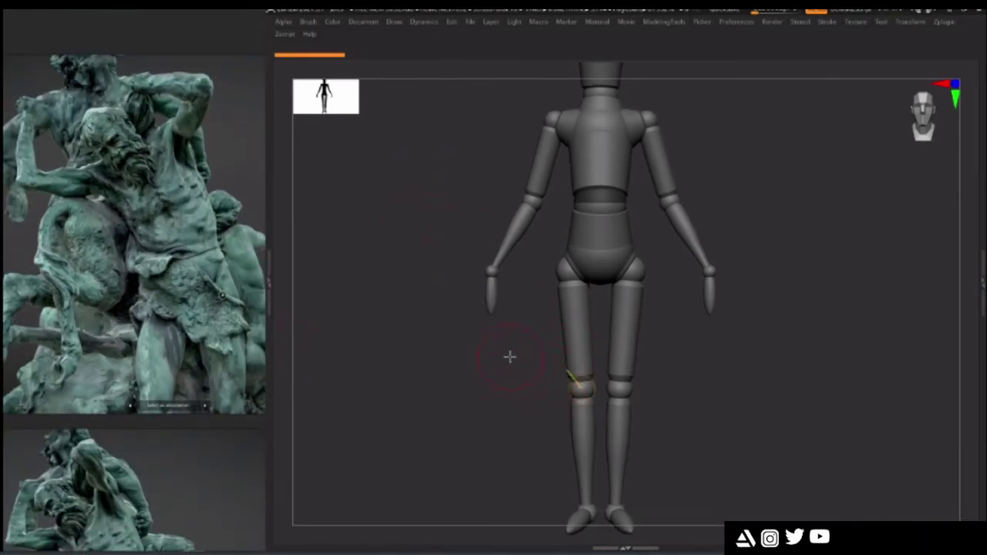
{"action": "key", "text": "Tab"}
{"action": "left_click", "coordinate": [460, 71]}
{"action": "left_click_drag", "start_coordinate": [409, 288], "coordinate": [388, 178], "text": "alt"}
{"action": "left_click", "coordinate": [570, 405], "text": "alt"}
{"action": "left_click", "coordinate": [573, 404], "text": "alt"}
{"action": "left_click_drag", "start_coordinate": [486, 260], "coordinate": [465, 382], "text": "alt"}
{"action": "left_click", "coordinate": [458, 298], "text": "alt"}
{"action": "left_click", "coordinate": [462, 315], "text": "alt"}
{"action": "left_click", "coordinate": [463, 278], "text": "alt"}
{"action": "left_click_drag", "start_coordinate": [400, 210], "coordinate": [467, 318], "text": "alt"}
{"action": "key", "text": "Tab"}
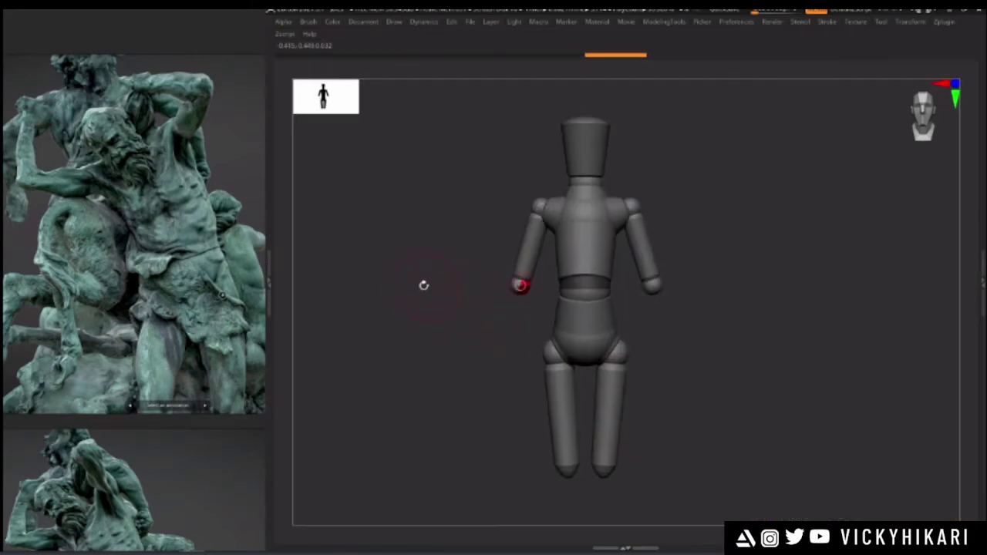
- Show the Tool palette beside the canvas and expand its SubTool list
{"action": "left_click", "coordinate": [981, 286]}
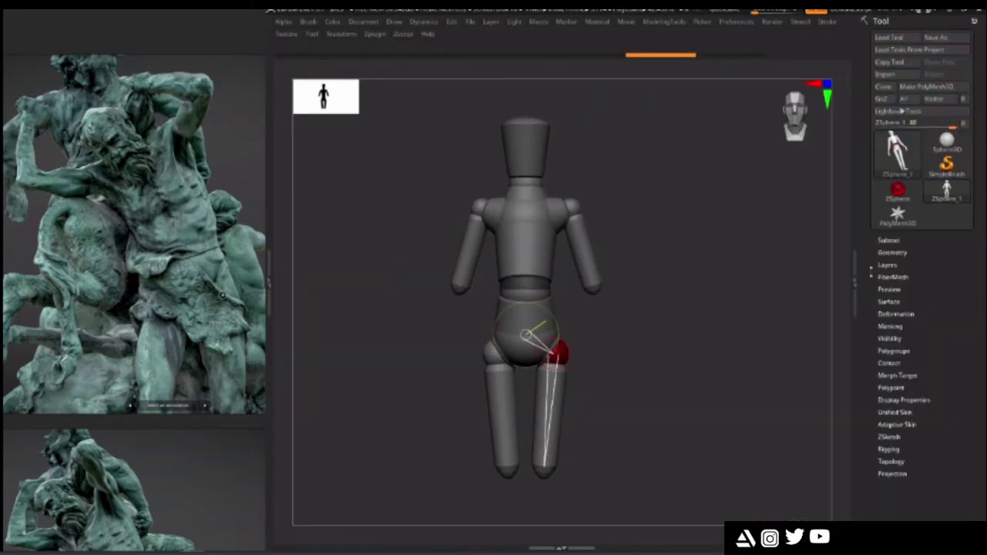
{"action": "left_click", "coordinate": [889, 241]}
{"action": "left_click_drag", "start_coordinate": [864, 315], "coordinate": [866, 279]}
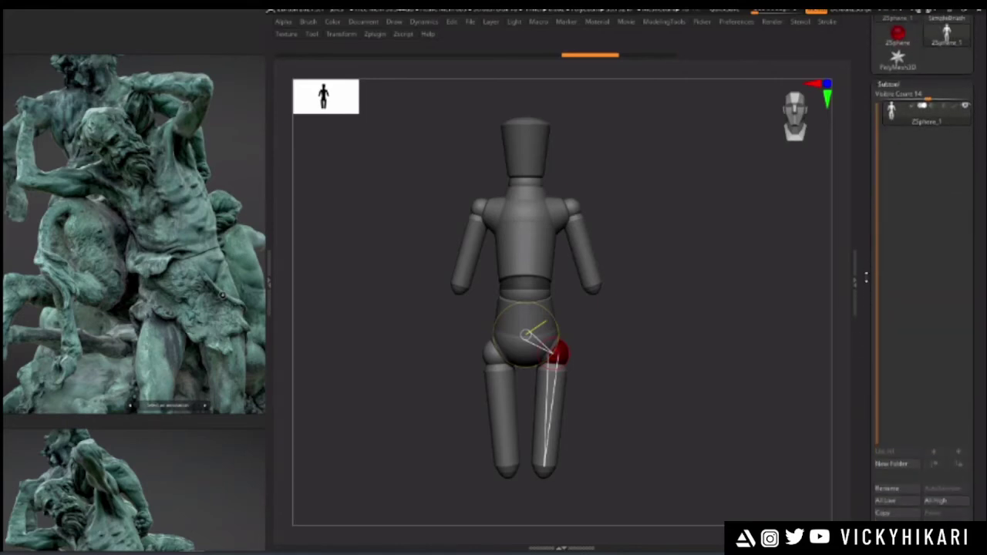
{"action": "left_click_drag", "start_coordinate": [630, 335], "coordinate": [687, 334]}
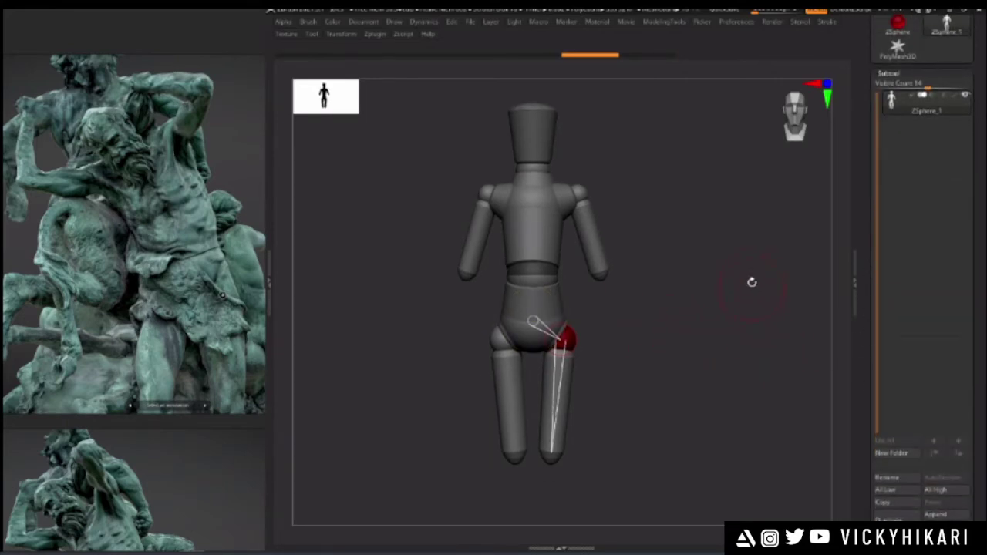
{"action": "left_click_drag", "start_coordinate": [734, 339], "coordinate": [674, 382]}
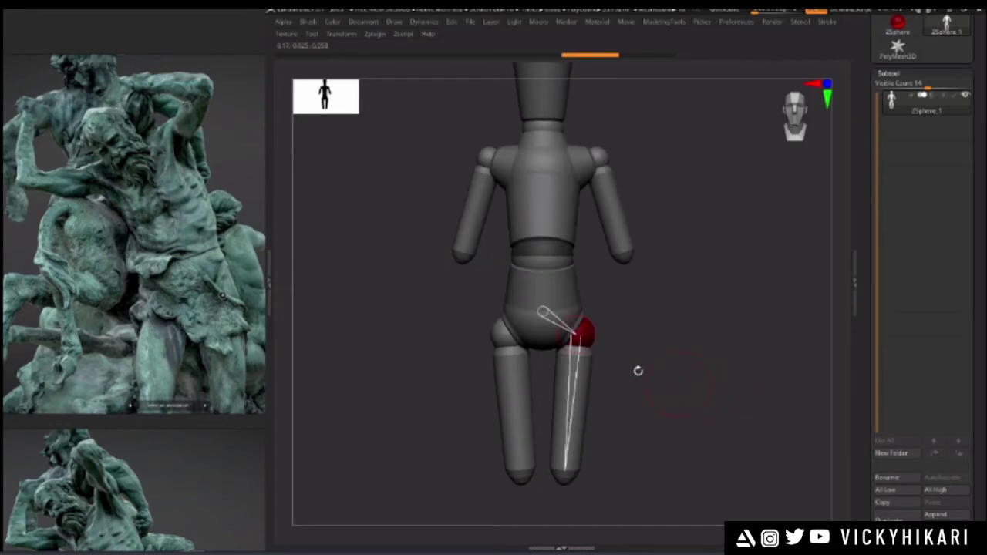
- Raise both upper arms above the shoulders, undoing any stray spheres added to the arm, and check the pose from the side
{"action": "left_click_drag", "start_coordinate": [418, 315], "coordinate": [381, 370]}
{"action": "left_click", "coordinate": [457, 228]}
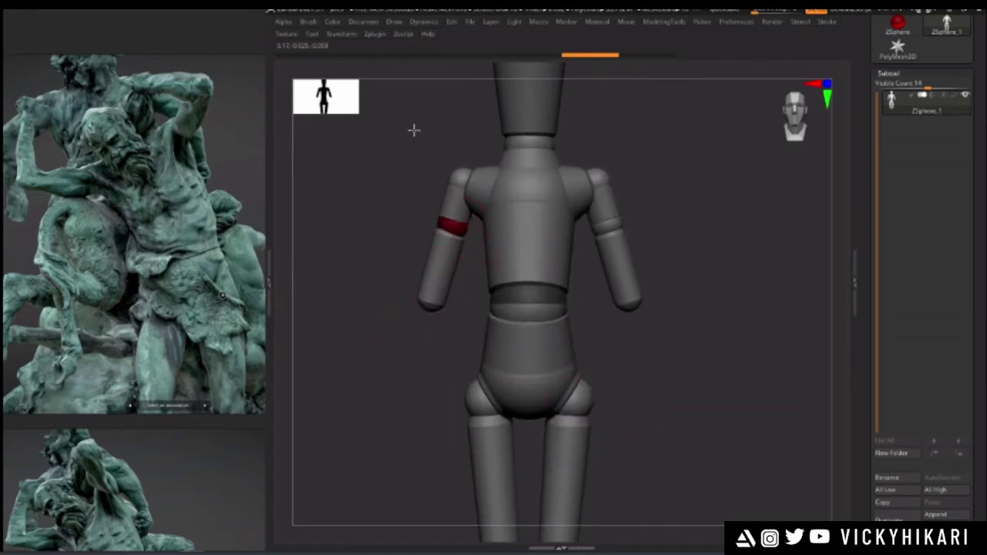
{"action": "key", "text": "ctrl+z"}
{"action": "left_click", "coordinate": [444, 251]}
{"action": "key", "text": "ctrl+z"}
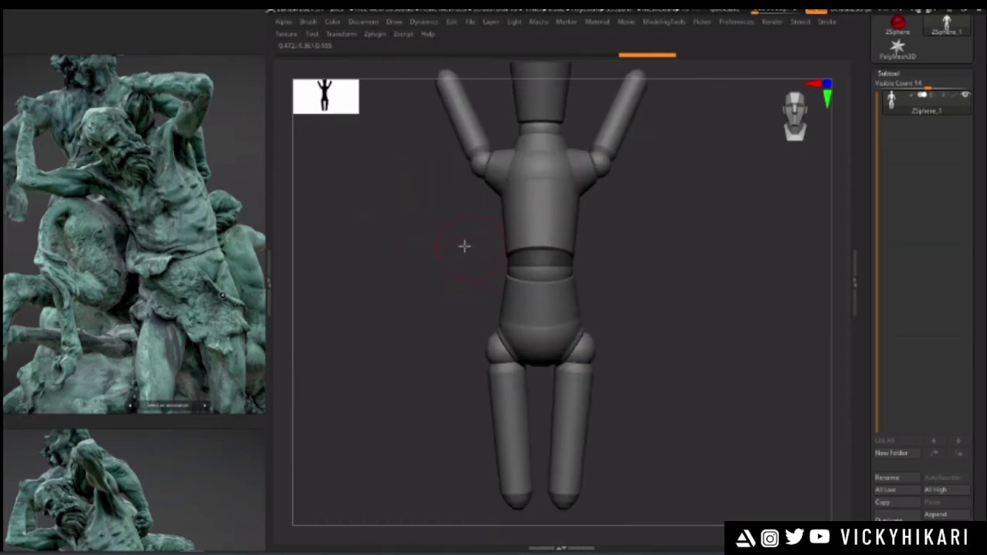
{"action": "left_click_drag", "start_coordinate": [443, 230], "coordinate": [512, 216]}
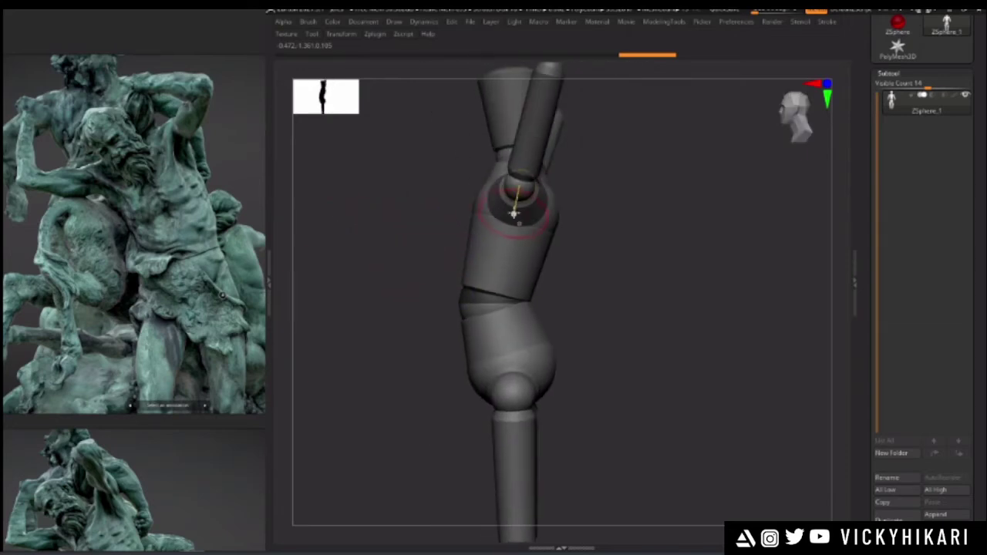
{"action": "left_click_drag", "start_coordinate": [418, 222], "coordinate": [403, 256]}
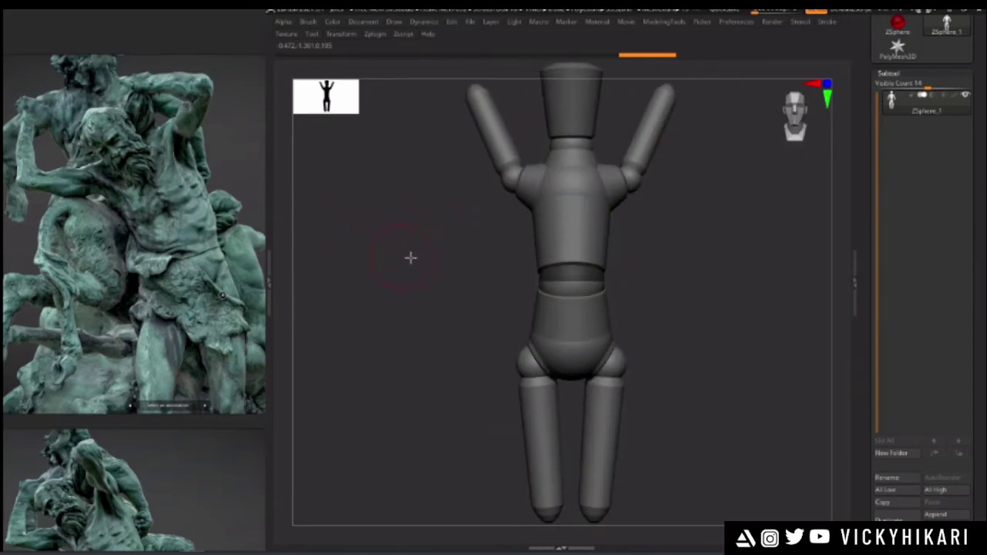
{"action": "left_click_drag", "start_coordinate": [564, 288], "coordinate": [484, 231], "text": "alt"}
{"action": "left_click_drag", "start_coordinate": [428, 271], "coordinate": [370, 321]}
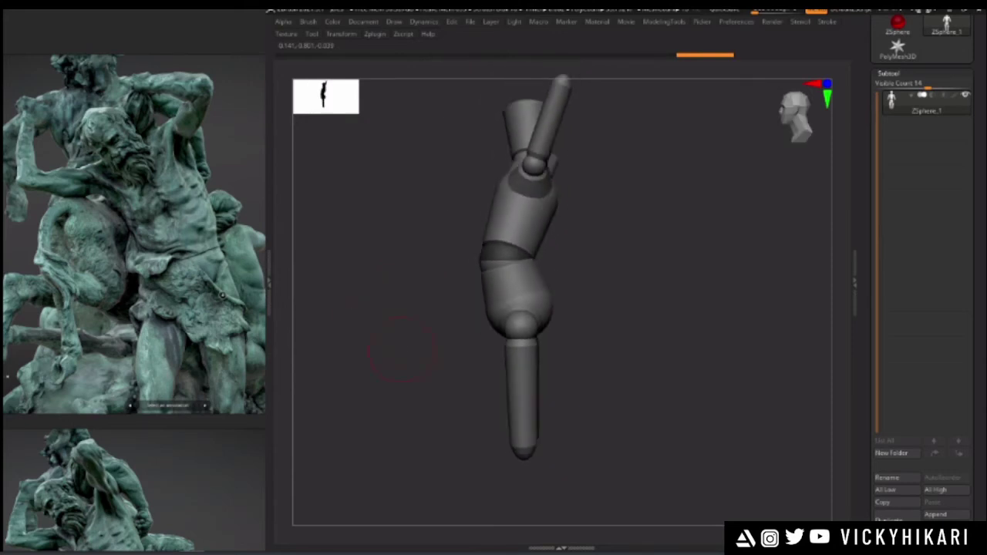
- Lean the mannequin's upper torso forward over the pelvis in side view, using the second statue angle as reference
{"action": "scroll", "coordinate": [87, 390], "scroll_direction": "down", "scroll_amount": 5}
{"action": "middle_click_drag", "start_coordinate": [104, 410], "coordinate": [137, 221]}
{"action": "scroll", "coordinate": [139, 220], "scroll_direction": "up", "scroll_amount": 3}
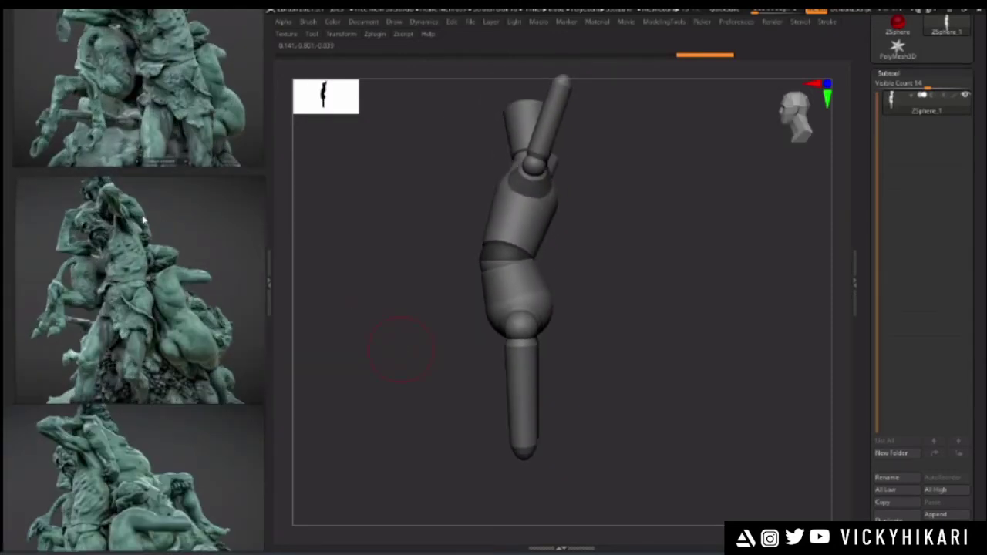
{"action": "left_click_drag", "start_coordinate": [394, 259], "coordinate": [412, 289], "text": "alt"}
{"action": "left_click_drag", "start_coordinate": [487, 232], "coordinate": [452, 231]}
{"action": "left_click_drag", "start_coordinate": [511, 323], "coordinate": [496, 315]}
{"action": "left_click_drag", "start_coordinate": [375, 282], "coordinate": [428, 301], "text": "alt"}
{"action": "left_click_drag", "start_coordinate": [487, 214], "coordinate": [497, 212]}
{"action": "mouse_move", "coordinate": [404, 300]}
{"action": "left_mouse_down", "text": "alt"}
{"action": "mouse_move", "coordinate": [399, 286]}
{"action": "mouse_move", "coordinate": [389, 313]}
{"action": "left_mouse_up", "text": "alt"}
- Tilt the chest sideways over the hips in front view, carrying the head and arms along, to match the statue's torso
{"action": "scroll", "coordinate": [114, 274], "scroll_direction": "up", "scroll_amount": 5}
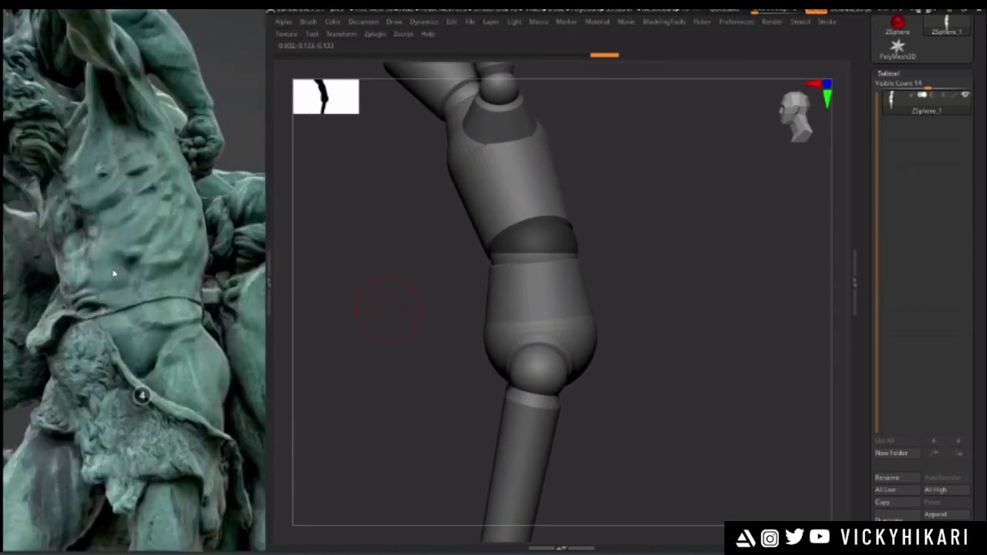
{"action": "scroll", "coordinate": [209, 266], "scroll_direction": "up", "scroll_amount": 2}
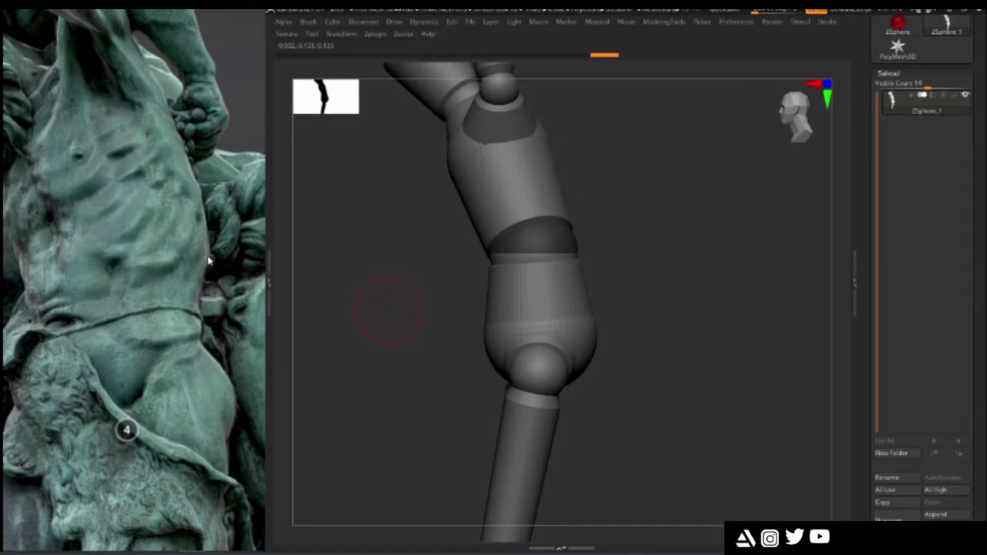
{"action": "mouse_move", "coordinate": [472, 172]}
{"action": "left_mouse_down"}
{"action": "mouse_move", "coordinate": [508, 170]}
{"action": "mouse_move", "coordinate": [491, 190]}
{"action": "left_mouse_up"}
{"action": "key", "text": "ctrl+z"}
{"action": "left_click_drag", "start_coordinate": [527, 305], "coordinate": [522, 300]}
{"action": "mouse_move", "coordinate": [385, 317]}
{"action": "left_mouse_down", "text": "alt"}
{"action": "mouse_move", "coordinate": [378, 264]}
{"action": "mouse_move", "coordinate": [376, 313]}
{"action": "mouse_move", "coordinate": [390, 306]}
{"action": "mouse_move", "coordinate": [396, 327]}
{"action": "left_mouse_up", "text": "alt"}
{"action": "left_click_drag", "start_coordinate": [502, 205], "coordinate": [416, 269]}
{"action": "left_click_drag", "start_coordinate": [540, 337], "coordinate": [316, 342]}
{"action": "key", "text": "ctrl+z"}
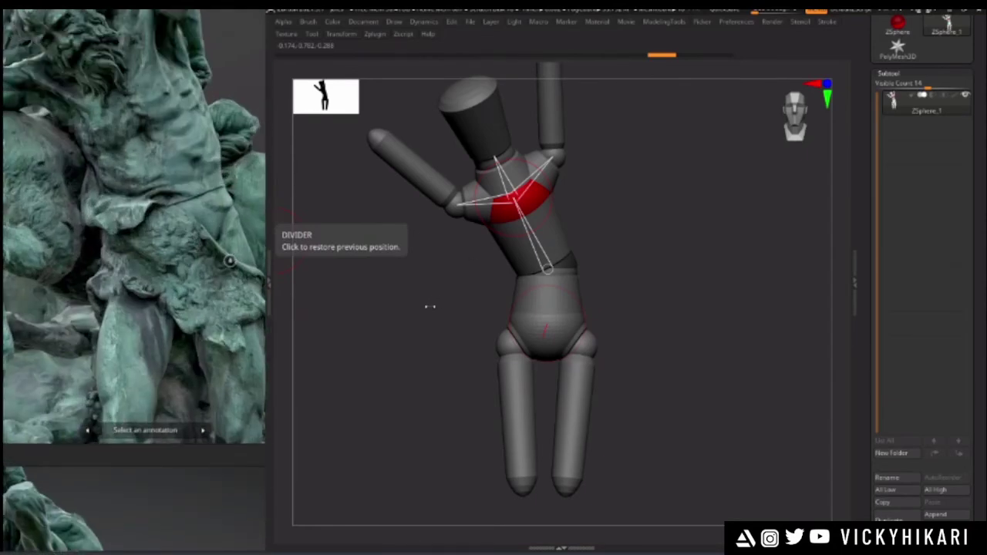
- Tilt the pelvis and rotate the thighs to follow the hip stance of the bearded figure
{"action": "left_click_drag", "start_coordinate": [431, 306], "coordinate": [441, 284], "text": "alt"}
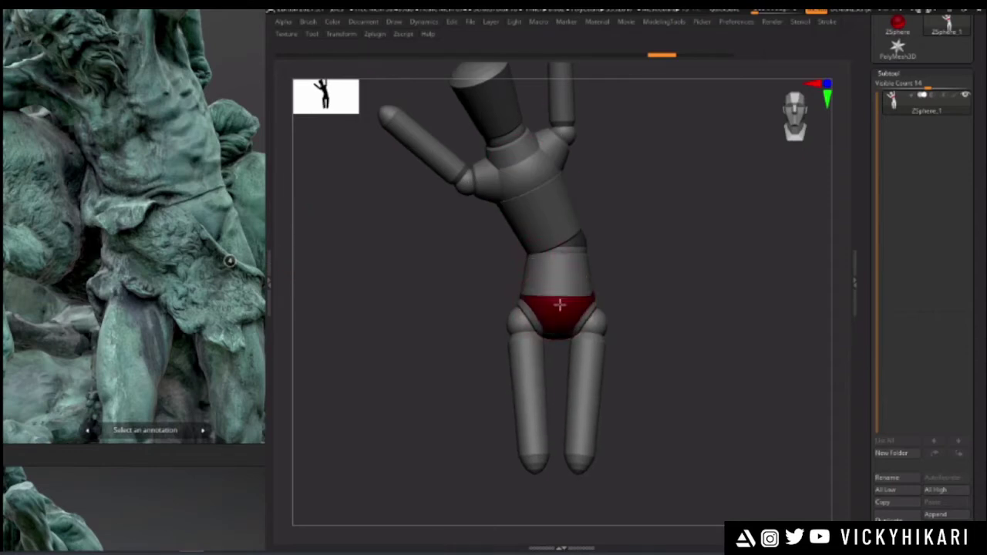
{"action": "left_click_drag", "start_coordinate": [559, 305], "coordinate": [523, 291]}
{"action": "left_click_drag", "start_coordinate": [451, 293], "coordinate": [467, 329]}
{"action": "left_click_drag", "start_coordinate": [495, 361], "coordinate": [568, 379]}
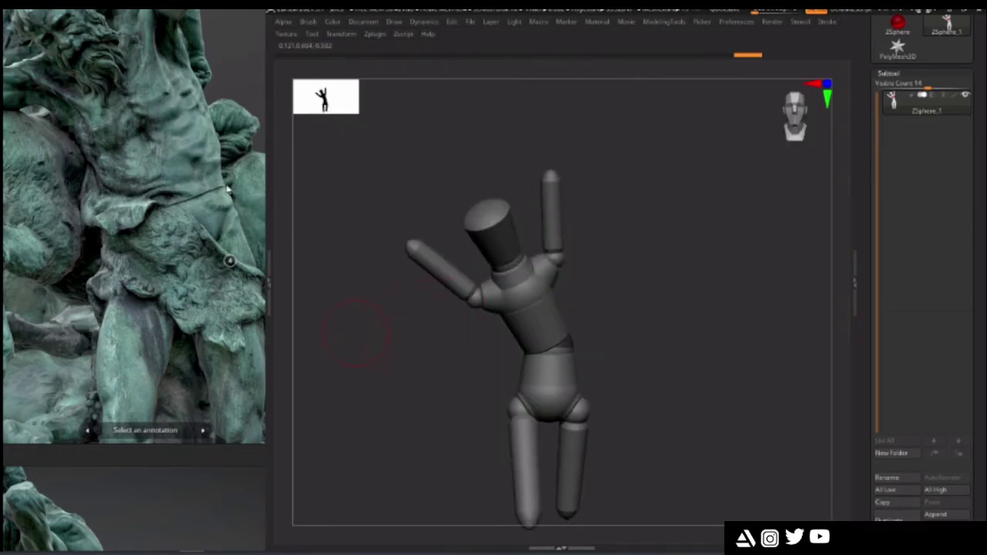
{"action": "scroll", "coordinate": [154, 158], "scroll_direction": "down", "scroll_amount": 2}
{"action": "middle_click_drag", "start_coordinate": [155, 158], "coordinate": [162, 230]}
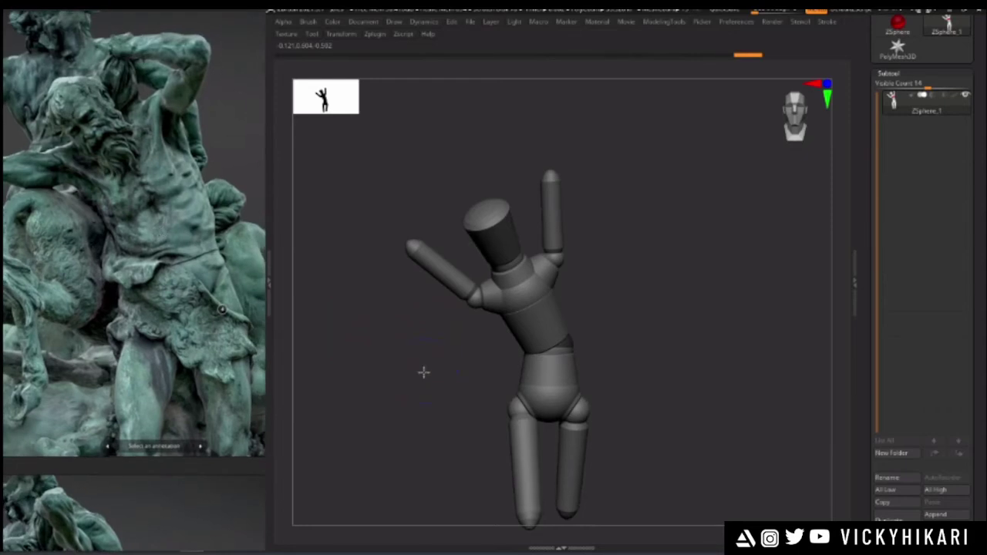
- Adjust the angle of both thighs against the statue's legs
{"action": "left_click_drag", "start_coordinate": [423, 371], "coordinate": [390, 337], "text": "alt"}
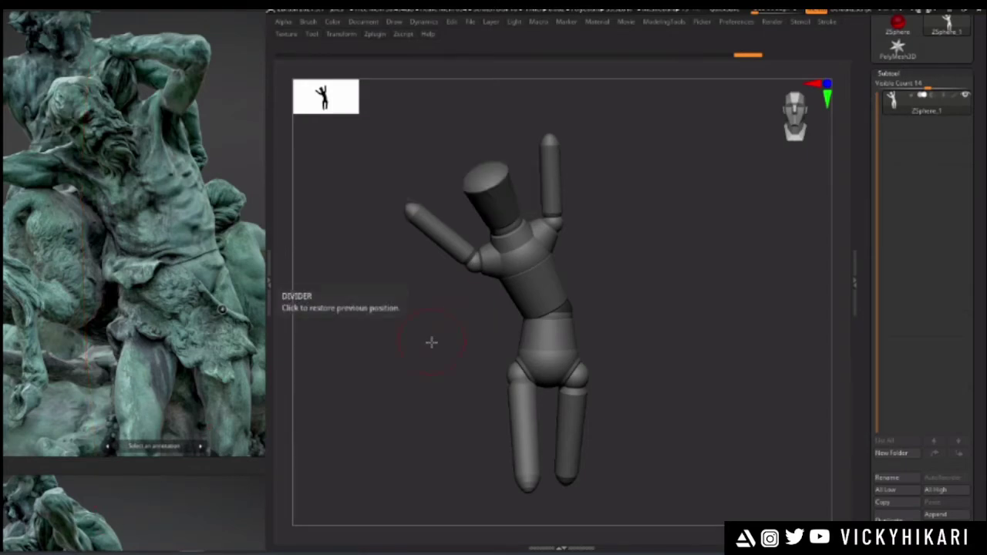
{"action": "left_click_drag", "start_coordinate": [425, 362], "coordinate": [451, 333], "text": "alt"}
{"action": "left_click_drag", "start_coordinate": [522, 383], "coordinate": [509, 376]}
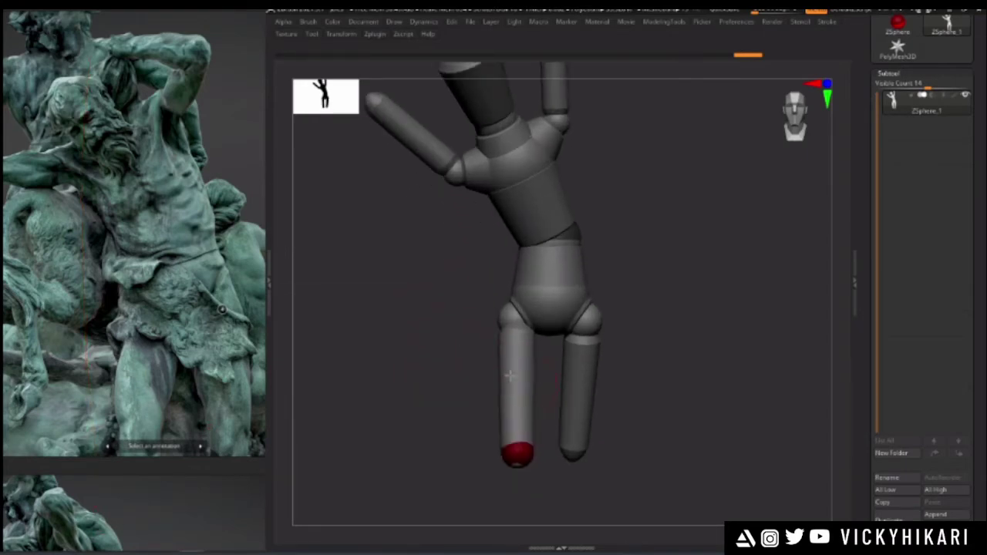
{"action": "left_click_drag", "start_coordinate": [578, 386], "coordinate": [574, 385]}
- Bend the neck further toward the lowered shoulder and swing the upright arm inward toward the head
{"action": "left_click_drag", "start_coordinate": [405, 305], "coordinate": [382, 413], "text": "alt"}
{"action": "left_click_drag", "start_coordinate": [466, 257], "coordinate": [468, 260]}
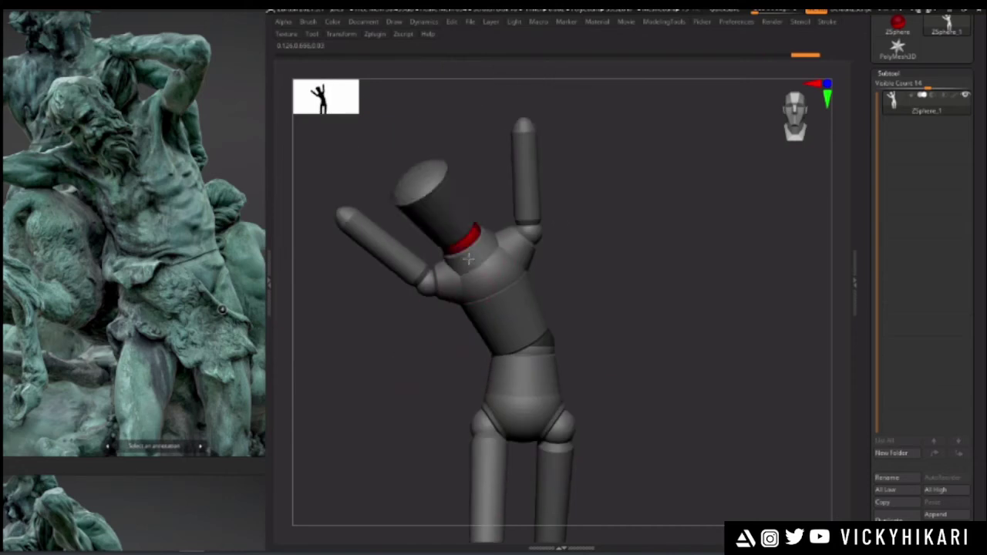
{"action": "mouse_move", "coordinate": [386, 331]}
{"action": "left_mouse_down"}
{"action": "mouse_move", "coordinate": [392, 319]}
{"action": "mouse_move", "coordinate": [337, 326]}
{"action": "mouse_move", "coordinate": [385, 324]}
{"action": "left_mouse_up"}
{"action": "left_click_drag", "start_coordinate": [498, 133], "coordinate": [404, 185]}
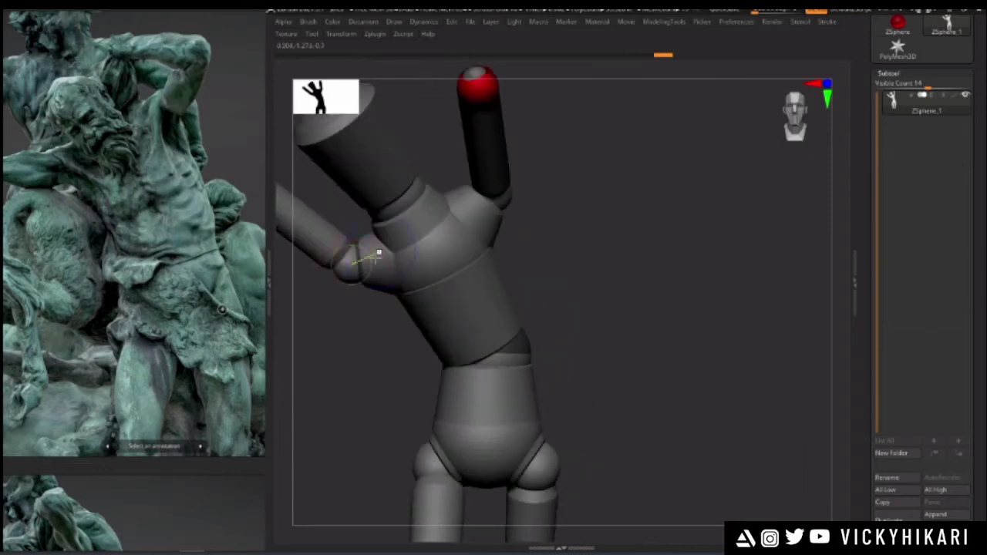
- Fine-tune the tilt of the chest, neck and head toward the lowered shoulder to match the statue
{"action": "mouse_move", "coordinate": [599, 291]}
{"action": "left_mouse_down", "text": "alt"}
{"action": "mouse_move", "coordinate": [730, 350]}
{"action": "mouse_move", "coordinate": [733, 290]}
{"action": "left_mouse_up", "text": "alt"}
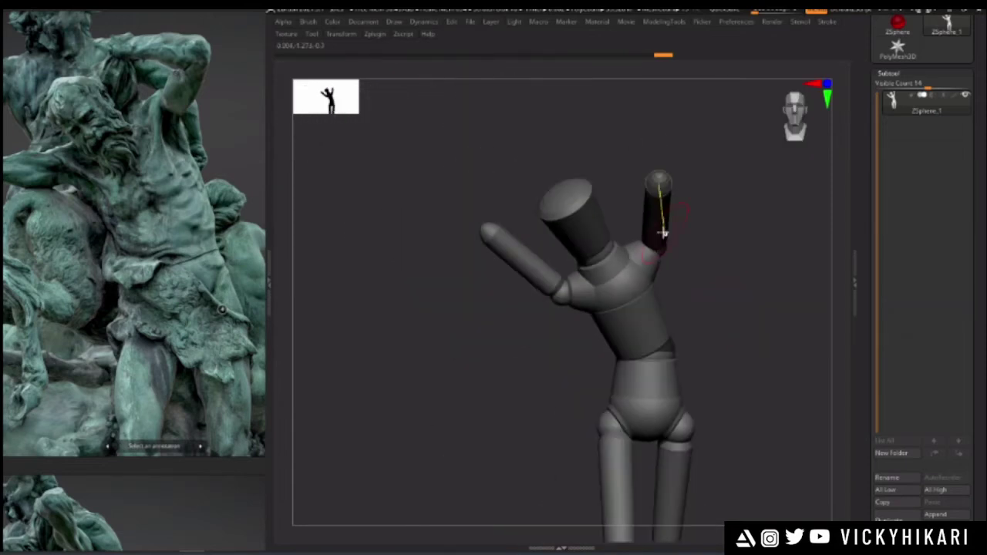
{"action": "left_click_drag", "start_coordinate": [660, 210], "coordinate": [660, 214]}
{"action": "left_click", "coordinate": [592, 245]}
{"action": "left_click_drag", "start_coordinate": [470, 323], "coordinate": [378, 320]}
{"action": "left_click_drag", "start_coordinate": [607, 270], "coordinate": [599, 285]}
{"action": "left_click_drag", "start_coordinate": [501, 315], "coordinate": [558, 249]}
{"action": "left_click", "coordinate": [491, 230]}
{"action": "left_click_drag", "start_coordinate": [494, 211], "coordinate": [533, 189]}
{"action": "left_click_drag", "start_coordinate": [386, 258], "coordinate": [448, 296]}
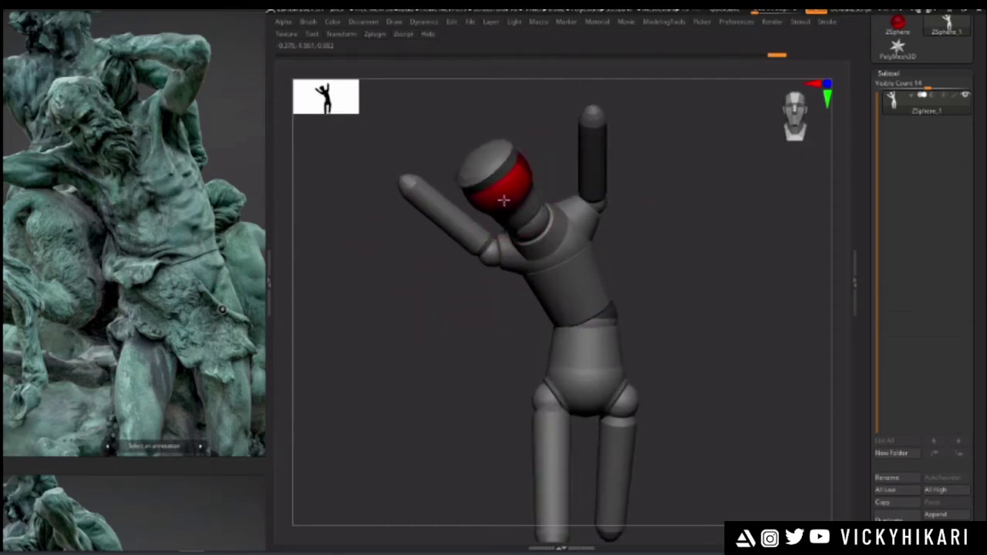
- Undo the last head change and swing the raised arm outward, away from the head
{"action": "left_click_drag", "start_coordinate": [503, 199], "coordinate": [609, 216], "text": "alt"}
{"action": "key", "text": "ctrl+z"}
{"action": "left_click_drag", "start_coordinate": [698, 231], "coordinate": [616, 287], "text": "alt"}
{"action": "left_click_drag", "start_coordinate": [530, 196], "coordinate": [623, 205]}
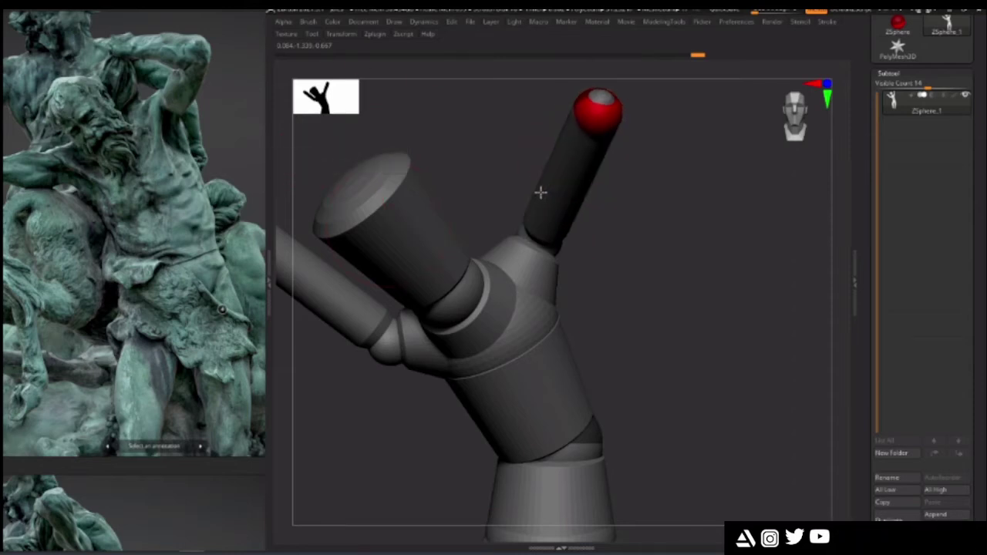
{"action": "left_click_drag", "start_coordinate": [617, 232], "coordinate": [579, 262]}
{"action": "left_click_drag", "start_coordinate": [437, 255], "coordinate": [404, 302]}
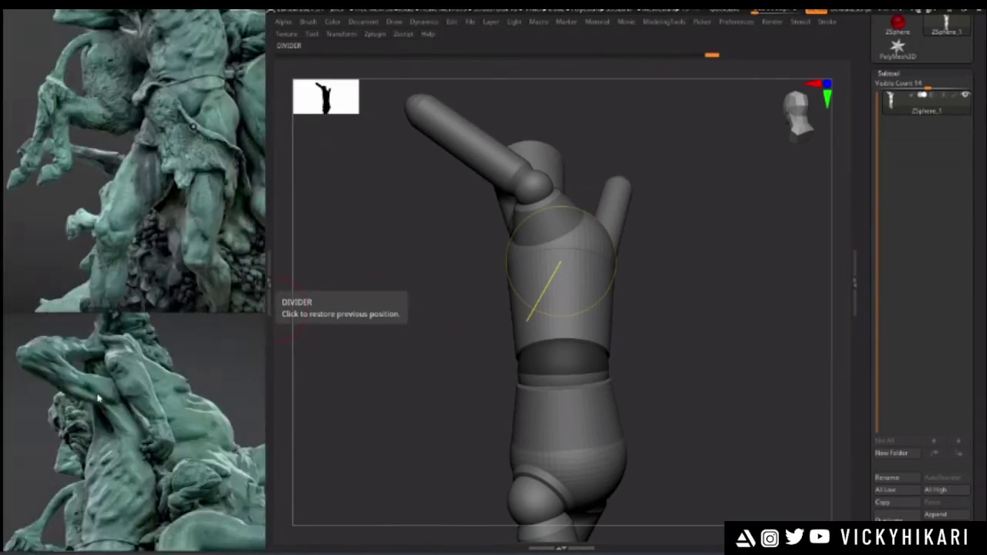
- Adjust the shoulder area from the side, comparing it with a close-up of the statue's side reference
{"action": "scroll", "coordinate": [98, 398], "scroll_direction": "up", "scroll_amount": 5}
{"action": "left_click_drag", "start_coordinate": [485, 269], "coordinate": [449, 277]}
{"action": "left_click_drag", "start_coordinate": [548, 229], "coordinate": [553, 221]}
{"action": "left_click_drag", "start_coordinate": [460, 252], "coordinate": [445, 291], "text": "alt"}
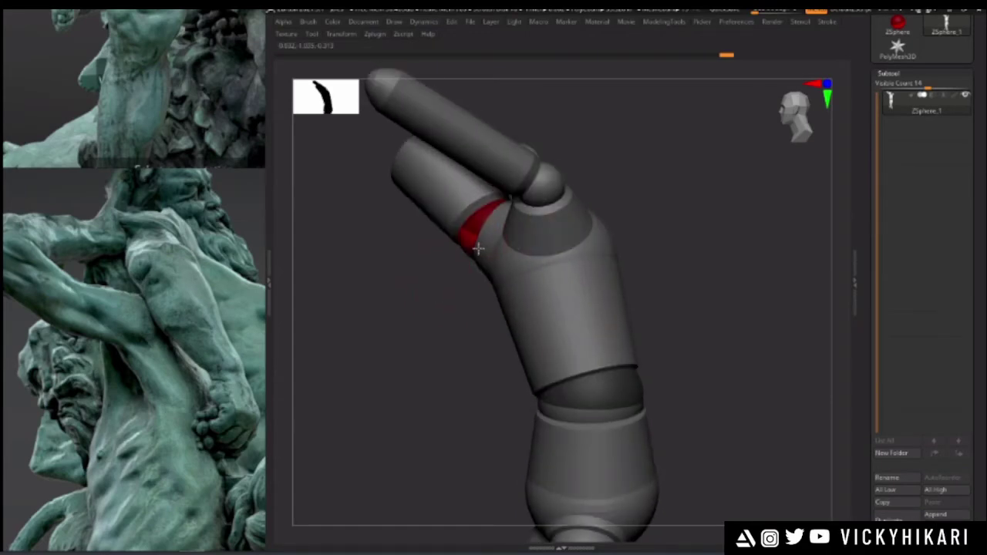
{"action": "left_click_drag", "start_coordinate": [414, 219], "coordinate": [421, 327]}
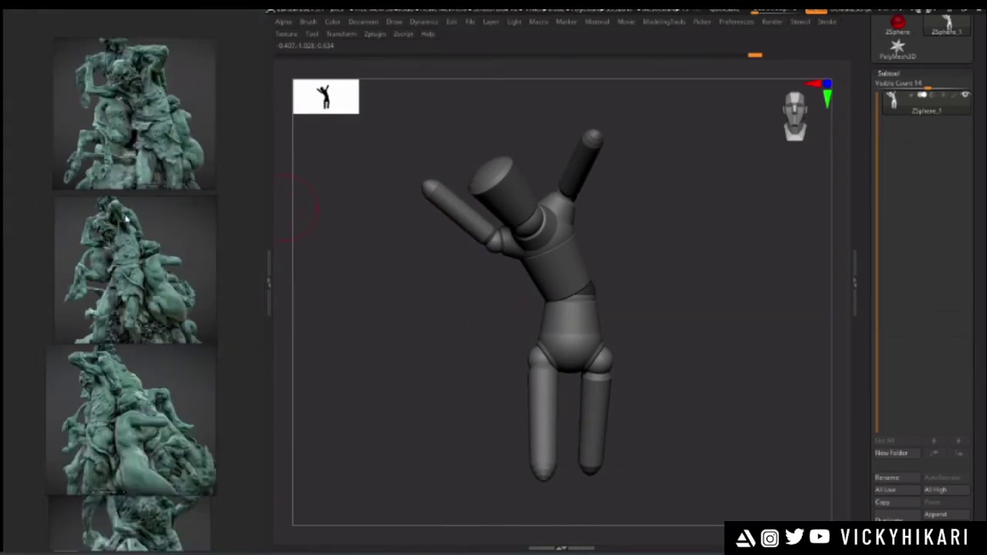
- Nudge both shoulders and rotate the outstretched arm down to roughly horizontal, following the statue
{"action": "left_click_drag", "start_coordinate": [403, 337], "coordinate": [424, 340], "text": "alt"}
{"action": "left_click_drag", "start_coordinate": [553, 217], "coordinate": [560, 222]}
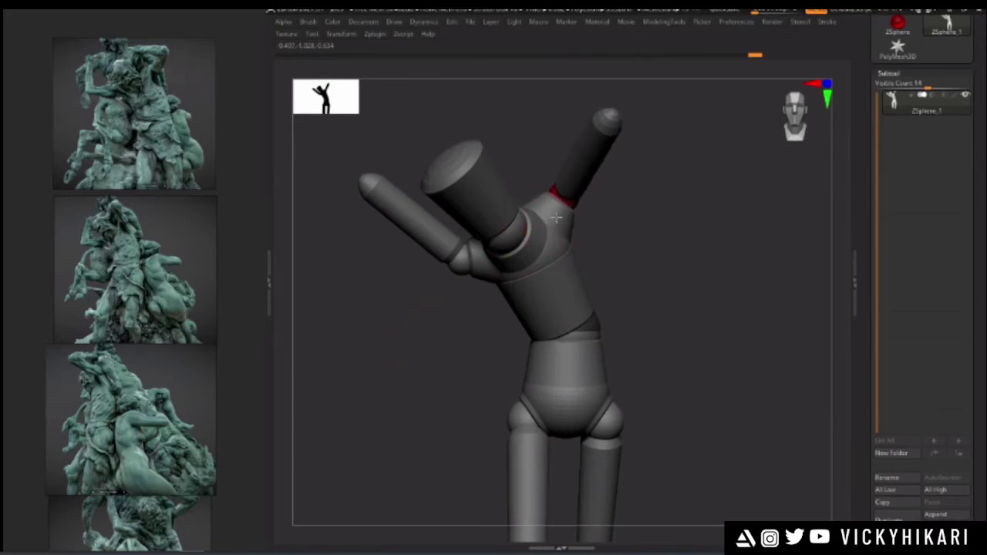
{"action": "left_click_drag", "start_coordinate": [485, 267], "coordinate": [479, 276]}
{"action": "left_click_drag", "start_coordinate": [425, 251], "coordinate": [422, 259]}
{"action": "left_click_drag", "start_coordinate": [427, 304], "coordinate": [385, 205]}
{"action": "left_click_drag", "start_coordinate": [464, 209], "coordinate": [530, 246]}
{"action": "left_click_drag", "start_coordinate": [606, 331], "coordinate": [557, 329]}
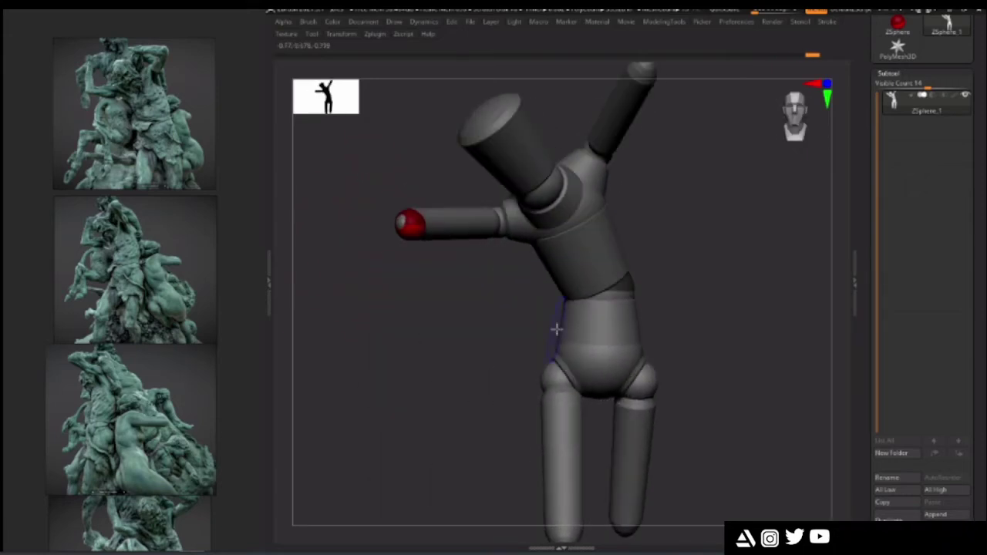
{"action": "left_click_drag", "start_coordinate": [416, 321], "coordinate": [429, 302]}
{"action": "left_click_drag", "start_coordinate": [438, 251], "coordinate": [426, 294]}
{"action": "left_click_drag", "start_coordinate": [464, 245], "coordinate": [454, 236]}
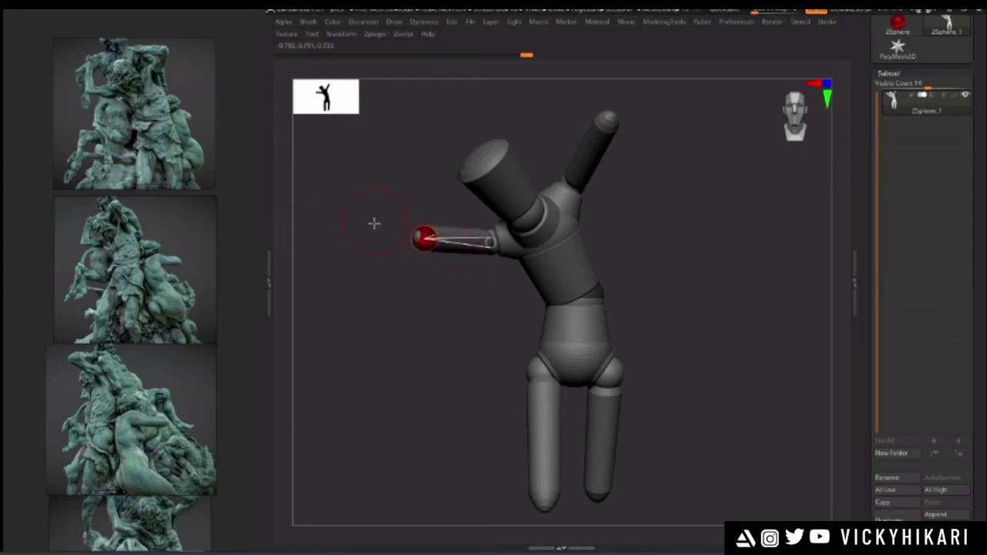
- Refine the raised arm and its shoulder from several angles to match the bearded figure
{"action": "left_click_drag", "start_coordinate": [568, 202], "coordinate": [575, 206]}
{"action": "left_click", "coordinate": [594, 174]}
{"action": "left_click_drag", "start_coordinate": [673, 193], "coordinate": [599, 189]}
{"action": "left_click_drag", "start_coordinate": [413, 246], "coordinate": [445, 342], "text": "shift"}
{"action": "left_click_drag", "start_coordinate": [428, 293], "coordinate": [401, 305], "text": "alt"}
{"action": "left_click", "coordinate": [476, 171]}
{"action": "left_click_drag", "start_coordinate": [476, 172], "coordinate": [483, 177]}
{"action": "left_click_drag", "start_coordinate": [444, 299], "coordinate": [442, 263], "text": "alt"}
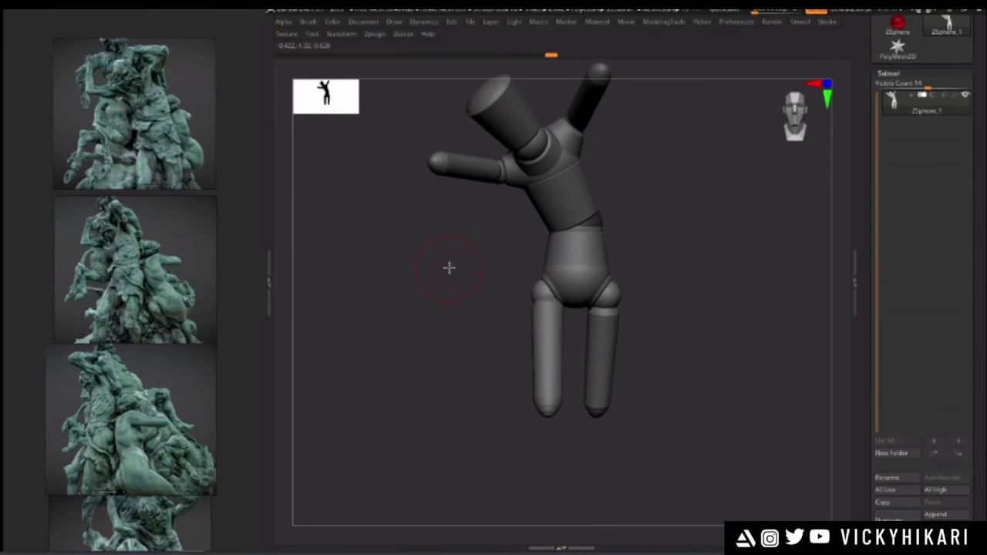
- Shift the abdomen slightly over the pelvis, guided by a close-up of the statue's hips and loincloth
{"action": "right_click_drag", "start_coordinate": [465, 327], "coordinate": [509, 323]}
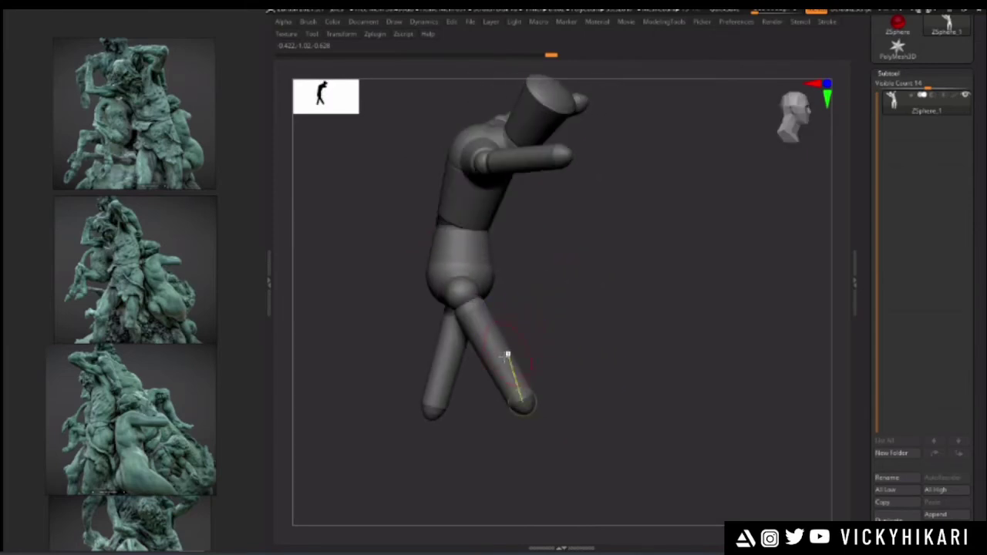
{"action": "right_click_drag", "start_coordinate": [617, 347], "coordinate": [426, 327]}
{"action": "scroll", "coordinate": [168, 109], "scroll_direction": "up", "scroll_amount": 5}
{"action": "scroll", "coordinate": [160, 177], "scroll_direction": "up", "scroll_amount": 2}
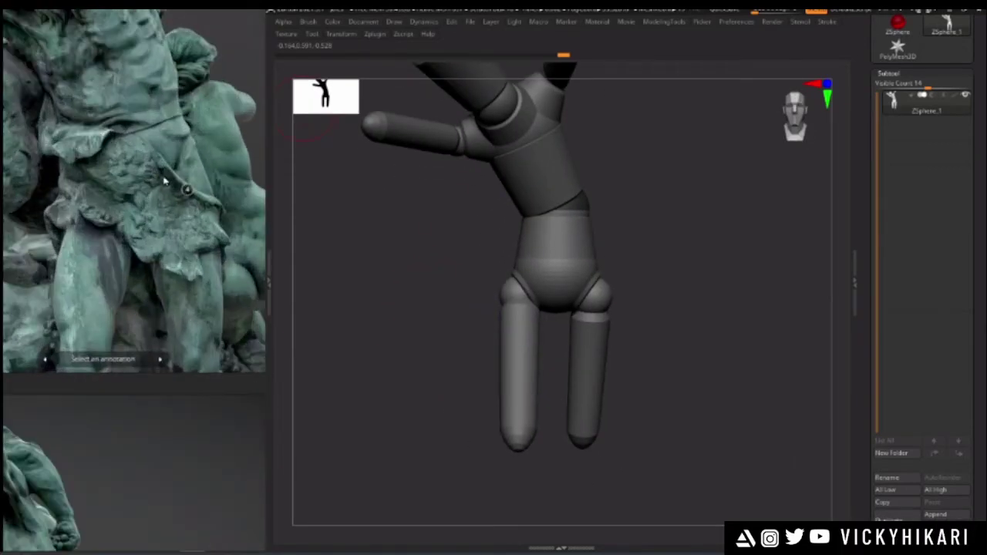
{"action": "left_click", "coordinate": [83, 186]}
{"action": "left_click", "coordinate": [193, 192]}
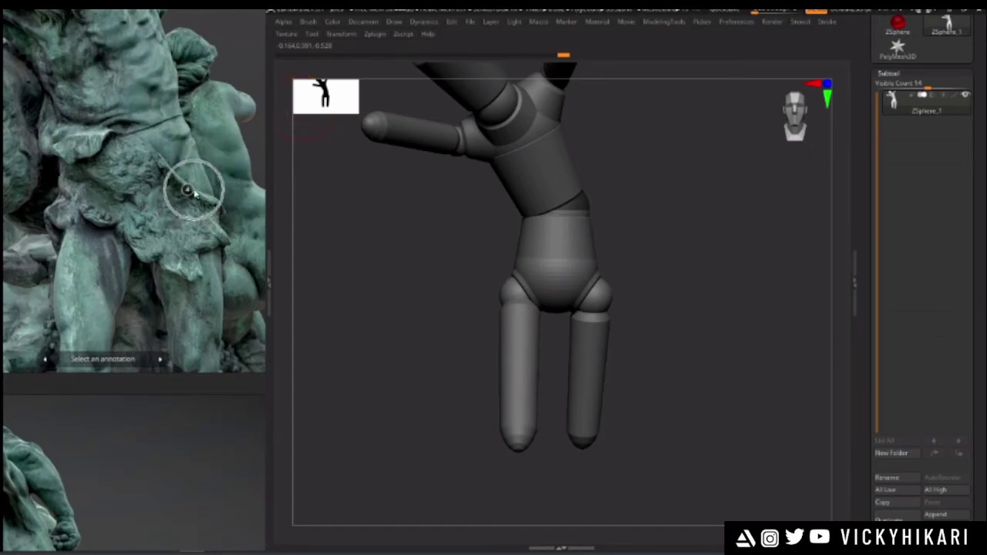
{"action": "right_click_drag", "start_coordinate": [444, 305], "coordinate": [421, 303], "text": "alt"}
{"action": "left_click", "coordinate": [551, 194]}
{"action": "left_click_drag", "start_coordinate": [552, 194], "coordinate": [557, 192]}
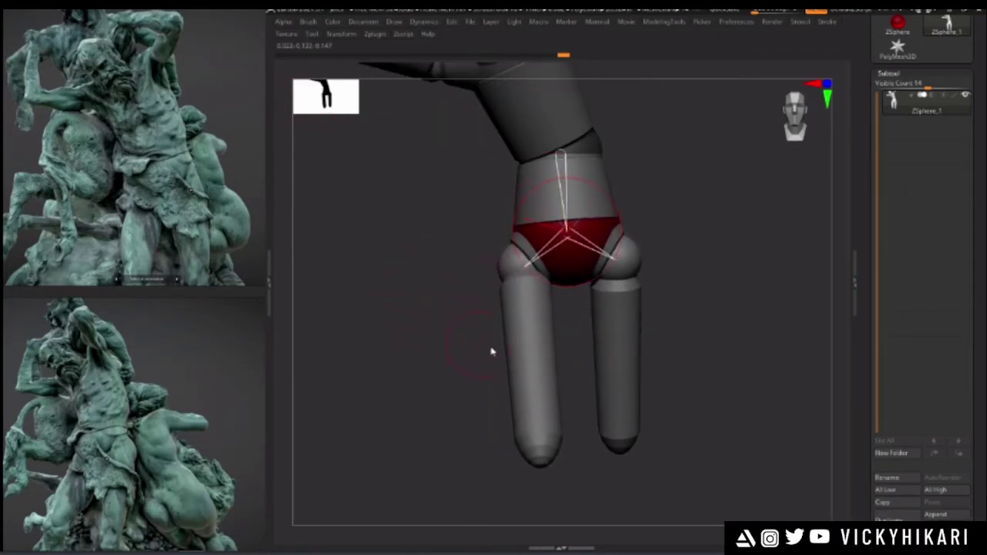
- Rotate both thighs in front view to match the direction of the statue's legs
{"action": "left_click_drag", "start_coordinate": [535, 352], "coordinate": [522, 350]}
{"action": "left_click", "coordinate": [607, 342]}
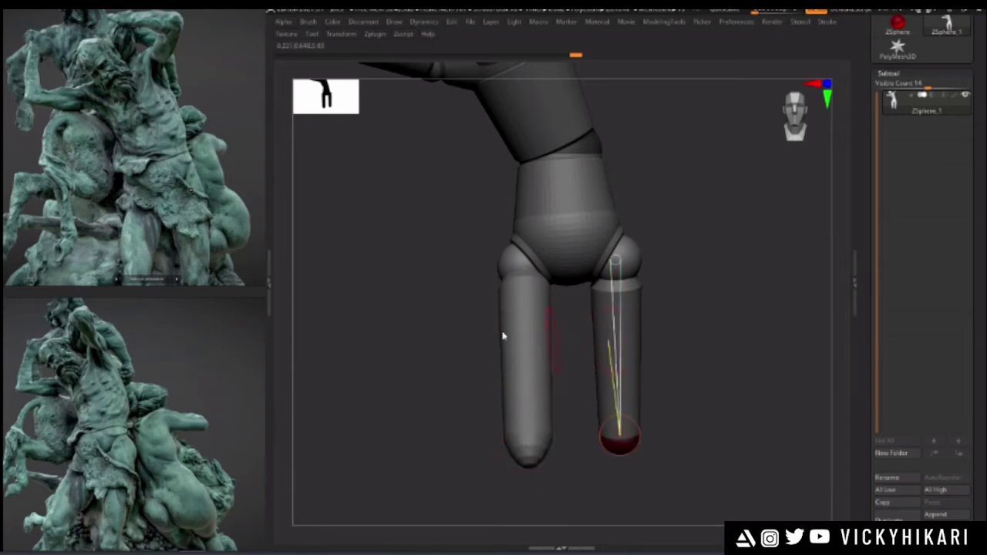
{"action": "right_click_drag", "start_coordinate": [409, 324], "coordinate": [404, 305], "text": "ctrl"}
{"action": "left_click_drag", "start_coordinate": [404, 304], "coordinate": [427, 331]}
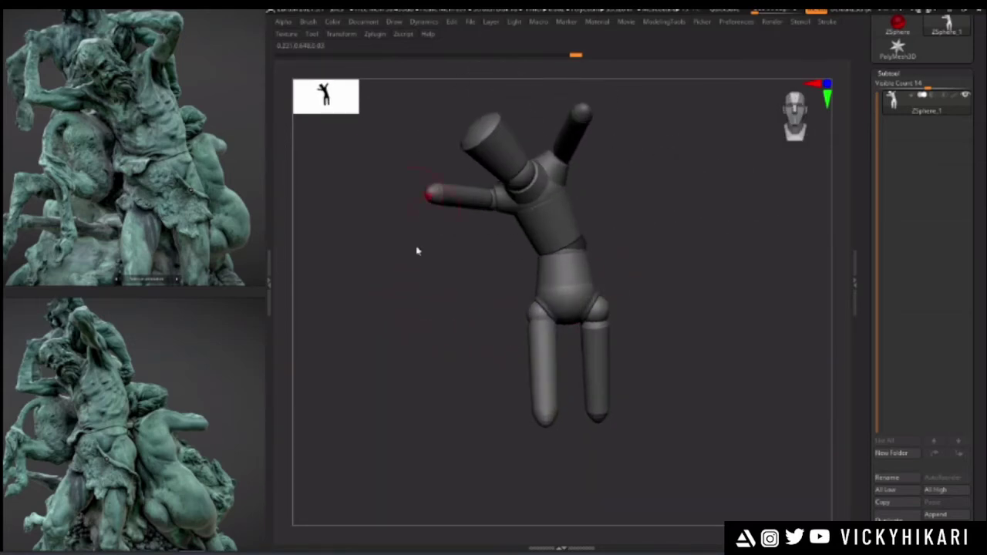
{"action": "right_click_drag", "start_coordinate": [414, 300], "coordinate": [487, 316], "text": "ctrl"}
{"action": "left_click_drag", "start_coordinate": [607, 326], "coordinate": [599, 329]}
{"action": "right_click_drag", "start_coordinate": [414, 311], "coordinate": [432, 339], "text": "ctrl"}
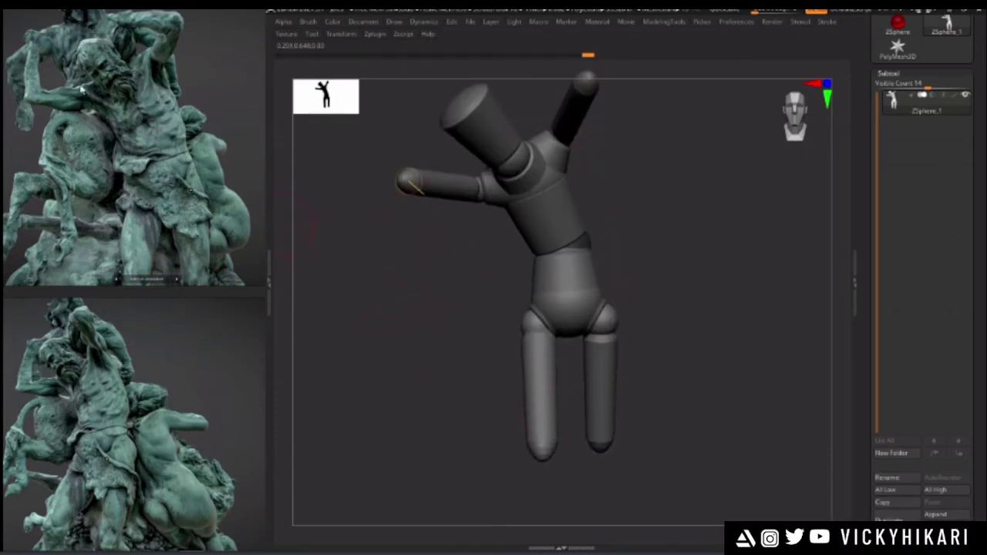
{"action": "left_click_drag", "start_coordinate": [477, 273], "coordinate": [411, 334]}
{"action": "right_click_drag", "start_coordinate": [412, 335], "coordinate": [439, 339], "text": "ctrl"}
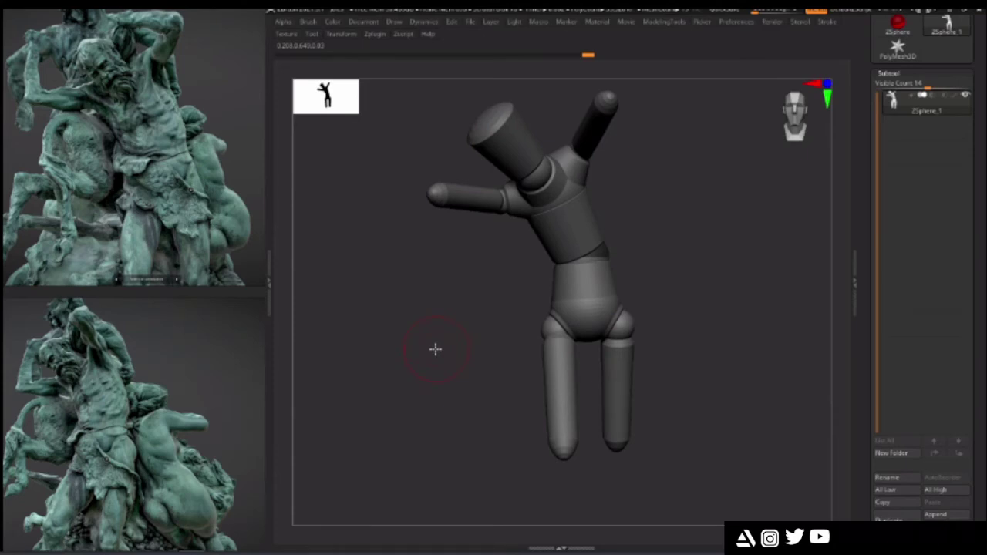
- Convert the posed ZSphere mannequin into a PolyMesh3D and display its polygroup wireframe
{"action": "key", "text": "w"}
{"action": "key", "text": "ctrl+z"}
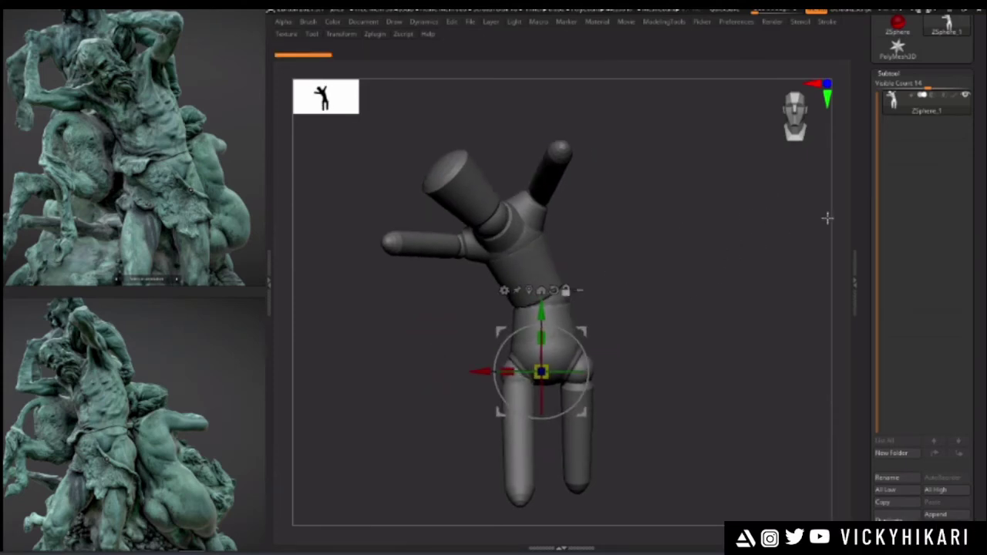
{"action": "scroll", "coordinate": [931, 85], "scroll_direction": "up", "scroll_amount": 5}
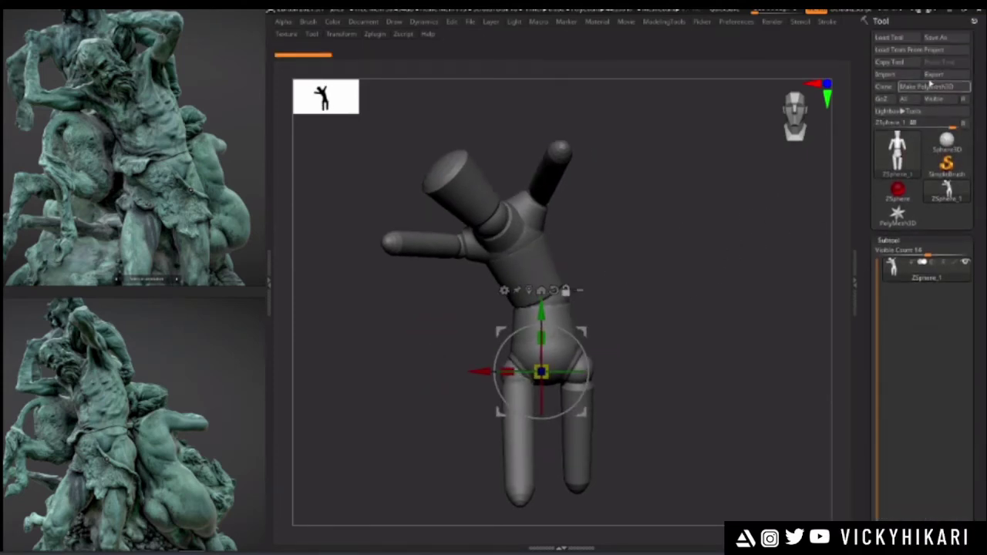
{"action": "left_click", "coordinate": [936, 88]}
{"action": "left_click_drag", "start_coordinate": [448, 314], "coordinate": [440, 368]}
{"action": "key", "text": "shift+f"}
- Isolate and hide the head and arm polygroups in turn to examine how the mesh is grouped
{"action": "left_click", "coordinate": [468, 207], "text": "ctrl+shift"}
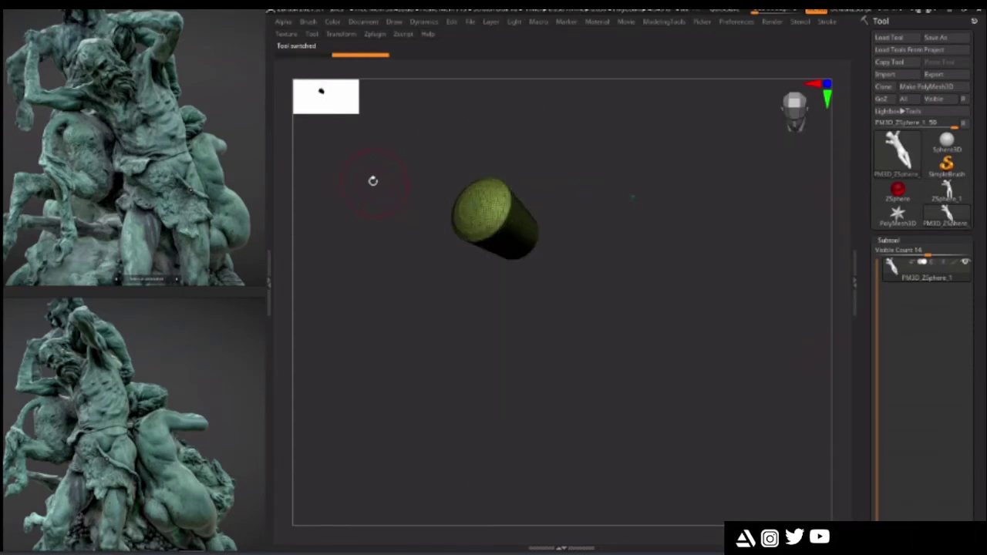
{"action": "left_click", "coordinate": [375, 184], "text": "ctrl+shift"}
{"action": "left_click", "coordinate": [473, 207], "text": "ctrl+shift"}
{"action": "left_click", "coordinate": [393, 244], "text": "ctrl+shift"}
{"action": "left_click", "coordinate": [427, 295], "text": "ctrl+shift"}
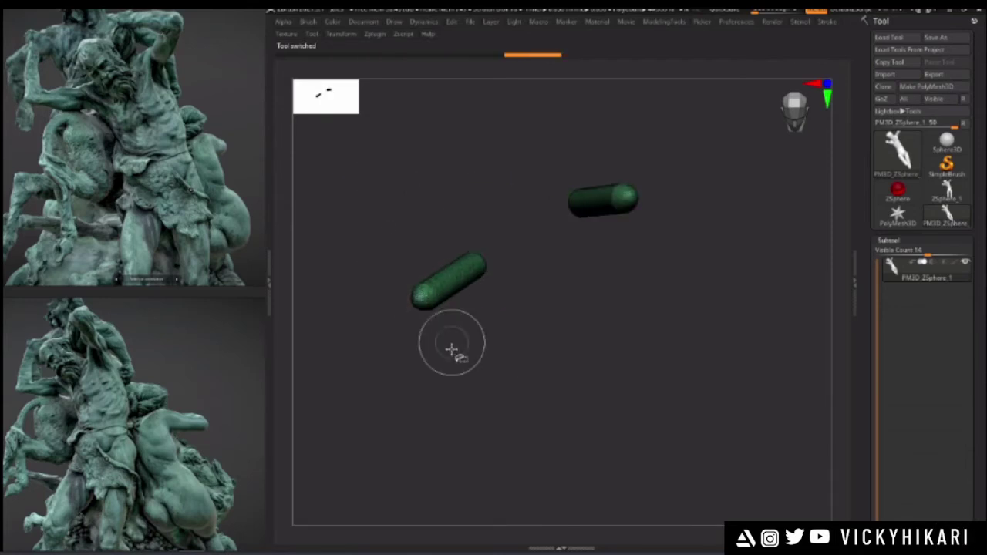
{"action": "left_click", "coordinate": [443, 327], "text": "ctrl+shift"}
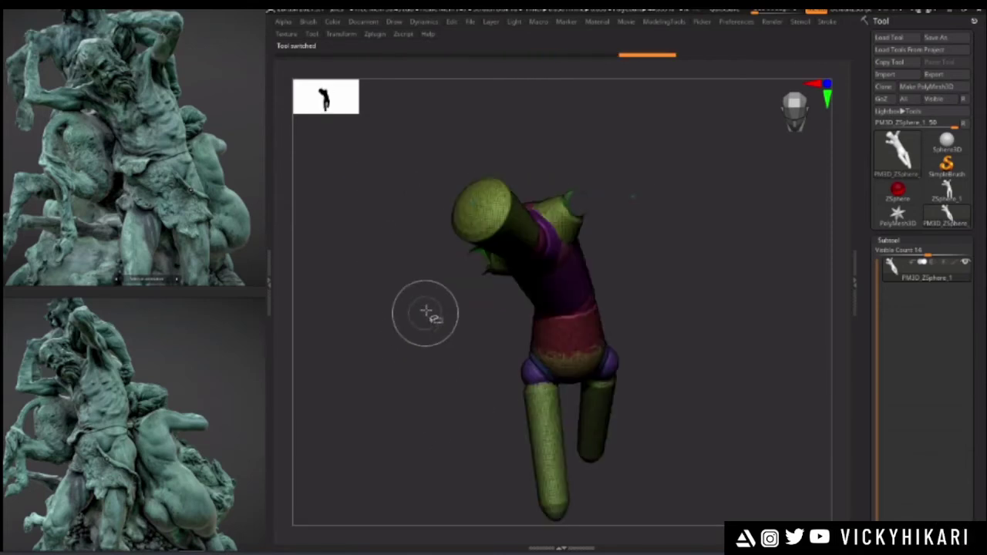
{"action": "left_click", "coordinate": [485, 208], "text": "ctrl+shift"}
{"action": "left_click_drag", "start_coordinate": [494, 429], "coordinate": [504, 311], "text": "alt"}
{"action": "left_click", "coordinate": [551, 329], "text": "ctrl+shift"}
{"action": "key", "text": "ctrl+z"}
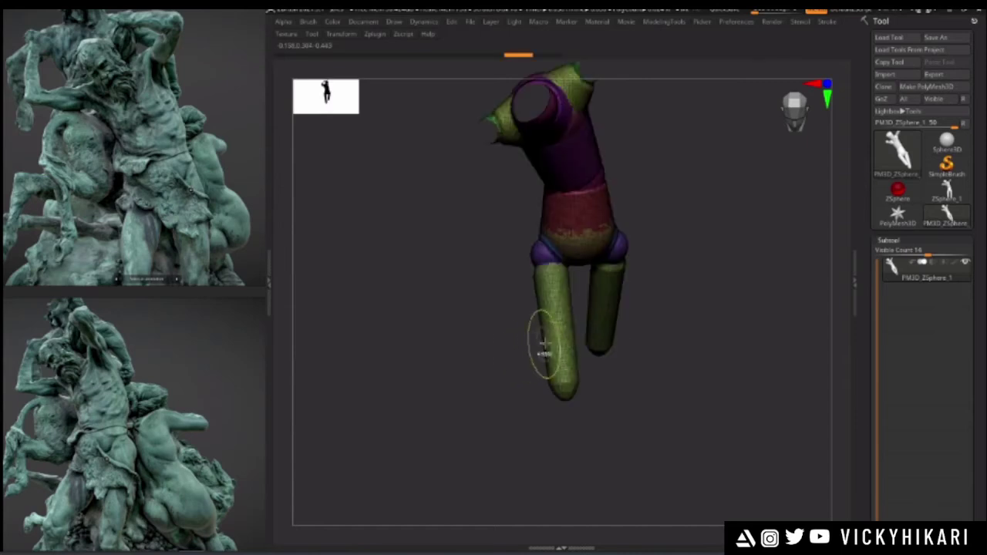
{"action": "left_click_drag", "start_coordinate": [575, 331], "coordinate": [420, 264]}
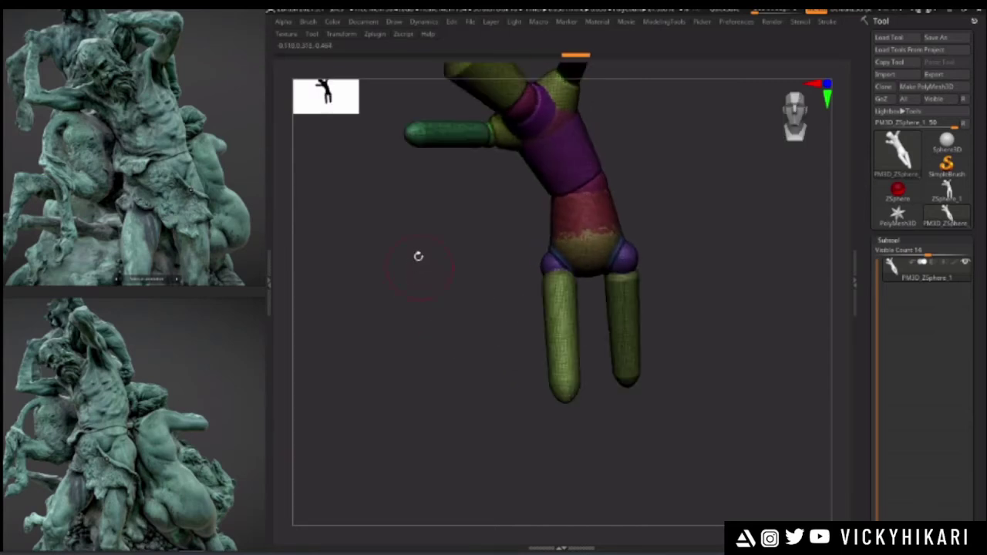
- Regroup the mesh into two polygroups, one for the head and one for the rest of the body
{"action": "left_click_drag", "start_coordinate": [426, 161], "coordinate": [418, 324], "text": "alt"}
{"action": "left_click", "coordinate": [465, 249], "text": "ctrl+shift"}
{"action": "left_click_drag", "start_coordinate": [360, 186], "coordinate": [417, 232], "text": "ctrl+shift"}
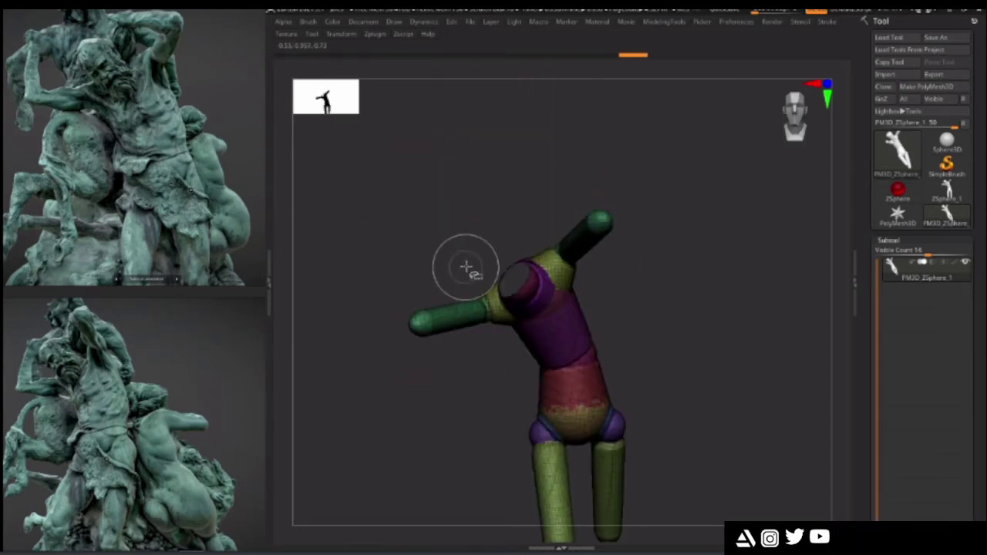
{"action": "mouse_move", "coordinate": [354, 260]}
{"action": "left_mouse_down", "text": "alt"}
{"action": "mouse_move", "coordinate": [464, 244]}
{"action": "mouse_move", "coordinate": [506, 254]}
{"action": "left_mouse_up", "text": "alt"}
{"action": "left_click_drag", "start_coordinate": [418, 182], "coordinate": [632, 284], "text": "ctrl+shift"}
{"action": "left_click_drag", "start_coordinate": [367, 362], "coordinate": [352, 349], "text": "ctrl+alt+shift"}
{"action": "key", "text": "ctrl+w"}
{"action": "left_click_drag", "start_coordinate": [657, 231], "coordinate": [689, 310], "text": "ctrl+shift"}
{"action": "key", "text": "ctrl+w"}
{"action": "left_click_drag", "start_coordinate": [420, 226], "coordinate": [338, 251], "text": "ctrl+shift"}
{"action": "left_click", "coordinate": [340, 296], "text": "ctrl+shift"}
{"action": "left_click_drag", "start_coordinate": [629, 318], "coordinate": [781, 339]}
{"action": "left_click_drag", "start_coordinate": [449, 291], "coordinate": [357, 410], "text": "alt"}
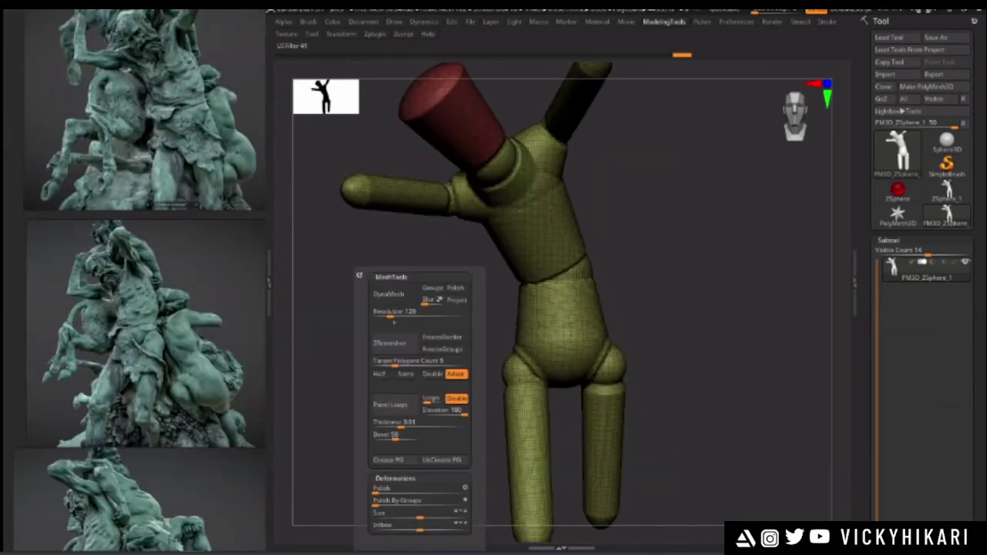
- Remesh the figure with DynaMesh at resolution 256 with the Groups option
{"action": "left_click", "coordinate": [420, 311]}
{"action": "type", "text": "256"}
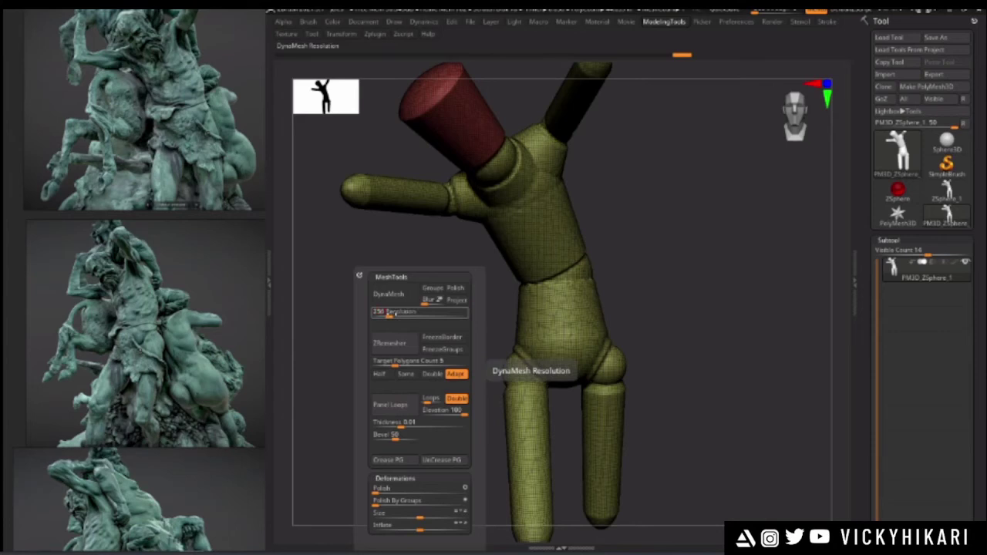
{"action": "key", "text": "Return"}
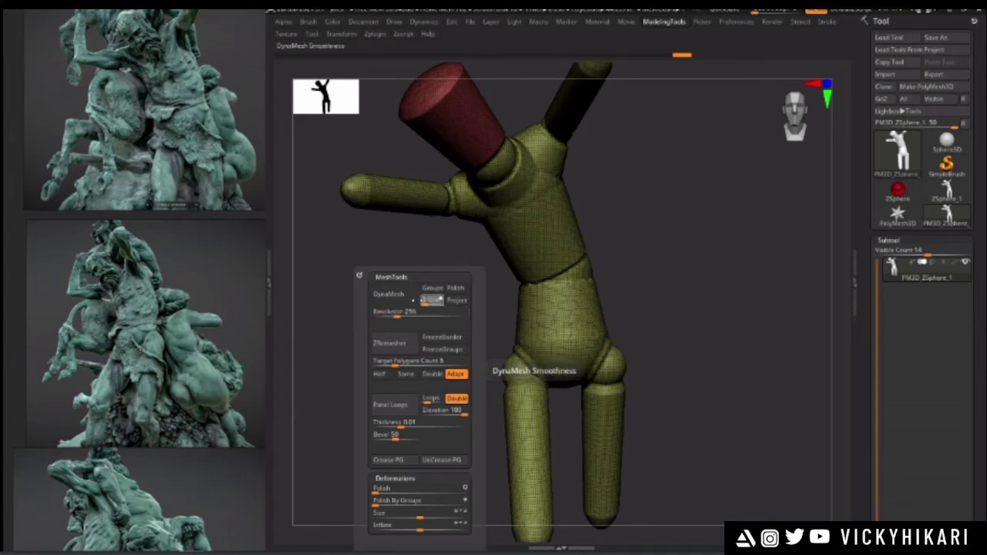
{"action": "left_click", "coordinate": [429, 290]}
{"action": "left_click", "coordinate": [396, 295]}
- Isolate the head polygroup to inspect the remesh, restore the full figure and turn off the wireframe display
{"action": "left_click_drag", "start_coordinate": [432, 246], "coordinate": [417, 308], "text": "alt"}
{"action": "left_click", "coordinate": [441, 202], "text": "ctrl+shift"}
{"action": "left_click_drag", "start_coordinate": [346, 229], "coordinate": [420, 354]}
{"action": "left_click", "coordinate": [300, 170], "text": "ctrl+shift"}
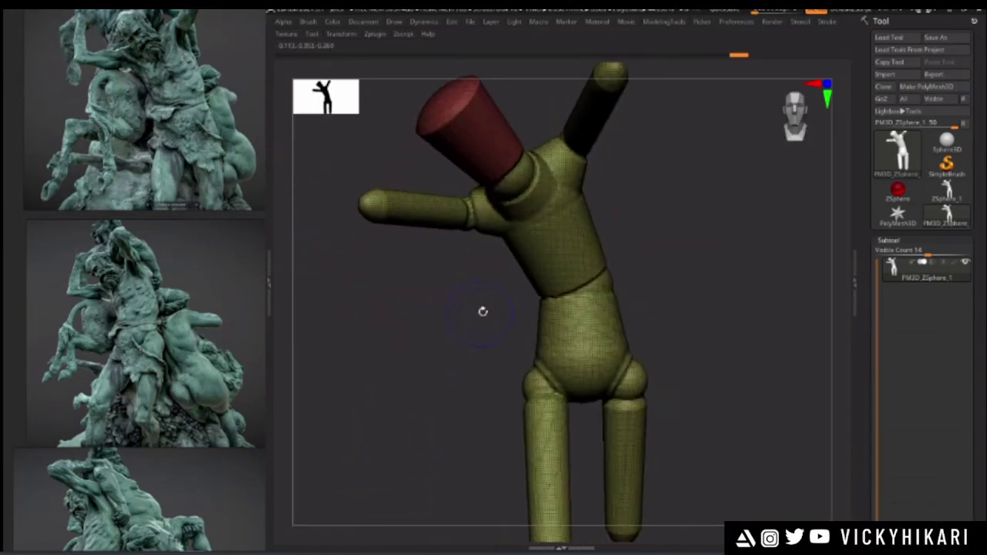
{"action": "key", "text": "shift+f"}
- Enlarge the brush, try a broad push near the raised arm and undo it
{"action": "mouse_move", "coordinate": [447, 304]}
{"action": "left_mouse_down"}
{"action": "mouse_move", "coordinate": [412, 315]}
{"action": "mouse_move", "coordinate": [418, 346]}
{"action": "mouse_move", "coordinate": [434, 341]}
{"action": "mouse_move", "coordinate": [460, 268]}
{"action": "left_mouse_up"}
{"action": "key", "text": "space"}
{"action": "left_click", "coordinate": [522, 290]}
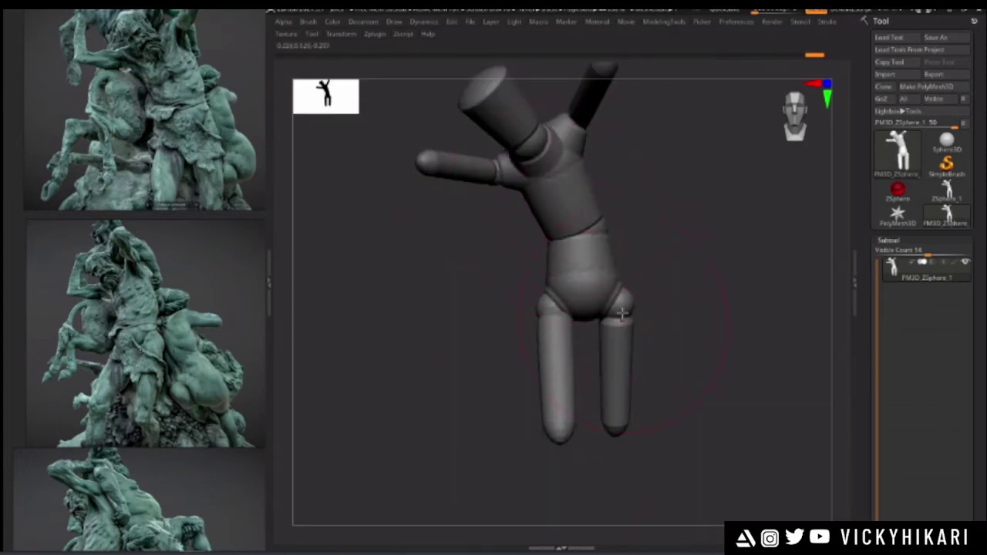
{"action": "left_click_drag", "start_coordinate": [480, 239], "coordinate": [473, 354], "text": "alt"}
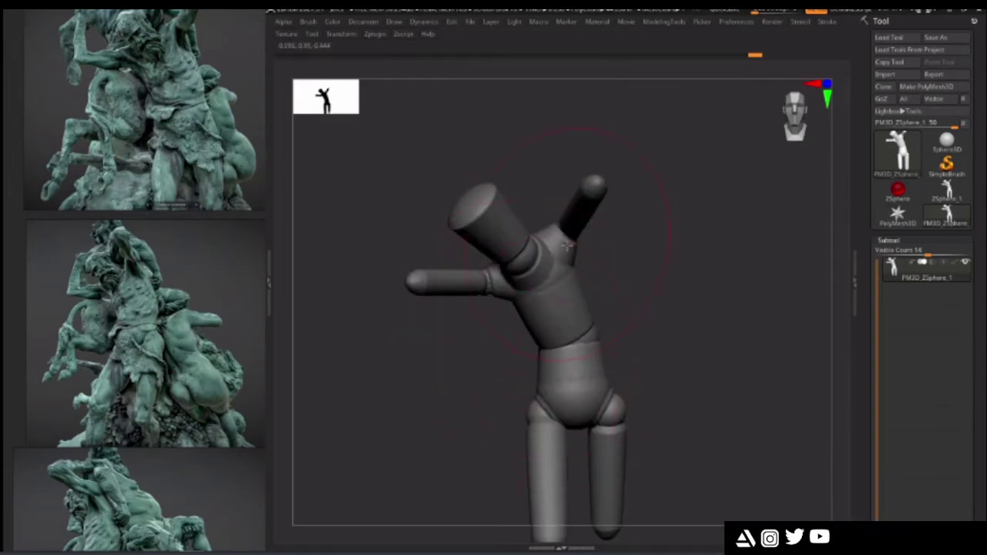
{"action": "left_click_drag", "start_coordinate": [617, 251], "coordinate": [617, 202]}
{"action": "mouse_move", "coordinate": [457, 306]}
{"action": "left_mouse_down"}
{"action": "mouse_move", "coordinate": [442, 302]}
{"action": "mouse_move", "coordinate": [465, 278]}
{"action": "mouse_move", "coordinate": [441, 260]}
{"action": "left_mouse_up"}
{"action": "key", "text": "ctrl+z"}
- Push the contours of the waist, torso and pelvis from the back and side to follow the statue's curve
{"action": "mouse_move", "coordinate": [442, 344]}
{"action": "left_mouse_down"}
{"action": "mouse_move", "coordinate": [443, 385]}
{"action": "mouse_move", "coordinate": [445, 364]}
{"action": "mouse_move", "coordinate": [359, 343]}
{"action": "mouse_move", "coordinate": [630, 326]}
{"action": "left_mouse_up"}
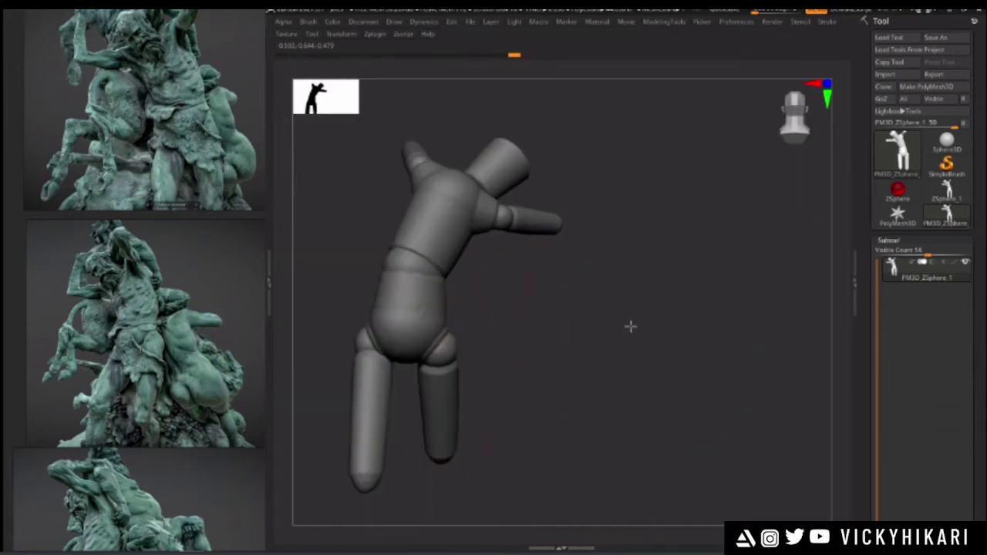
{"action": "left_click_drag", "start_coordinate": [501, 323], "coordinate": [592, 324], "text": "alt"}
{"action": "left_click_drag", "start_coordinate": [433, 259], "coordinate": [453, 271]}
{"action": "left_click_drag", "start_coordinate": [560, 252], "coordinate": [577, 236]}
{"action": "mouse_move", "coordinate": [614, 271]}
{"action": "left_mouse_down"}
{"action": "mouse_move", "coordinate": [630, 289]}
{"action": "mouse_move", "coordinate": [617, 274]}
{"action": "mouse_move", "coordinate": [619, 251]}
{"action": "left_mouse_up"}
{"action": "mouse_move", "coordinate": [447, 188]}
{"action": "left_mouse_down"}
{"action": "mouse_move", "coordinate": [489, 262]}
{"action": "mouse_move", "coordinate": [560, 216]}
{"action": "mouse_move", "coordinate": [409, 324]}
{"action": "mouse_move", "coordinate": [468, 311]}
{"action": "mouse_move", "coordinate": [591, 255]}
{"action": "mouse_move", "coordinate": [593, 266]}
{"action": "mouse_move", "coordinate": [449, 251]}
{"action": "mouse_move", "coordinate": [497, 346]}
{"action": "left_mouse_up"}
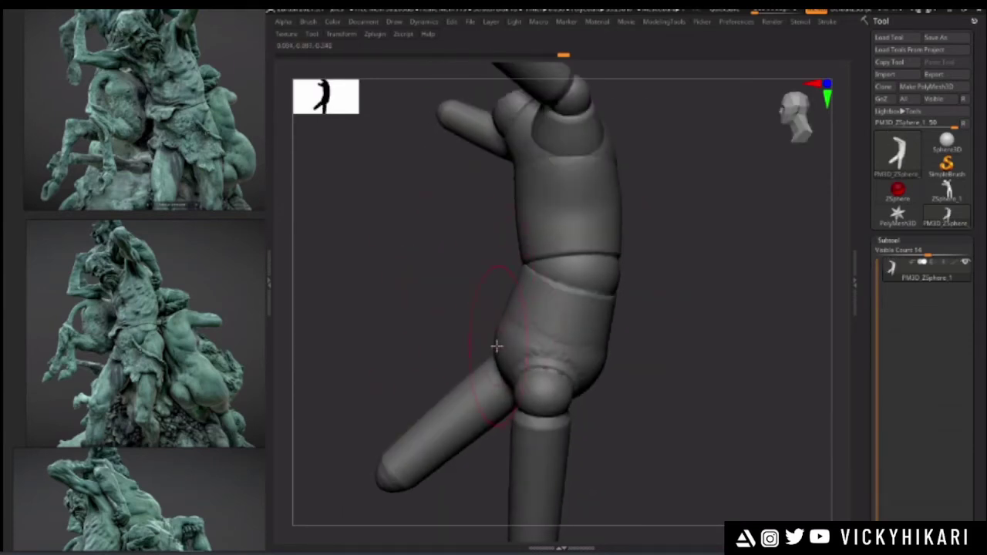
{"action": "left_click_drag", "start_coordinate": [419, 255], "coordinate": [432, 413]}
{"action": "left_click_drag", "start_coordinate": [425, 352], "coordinate": [430, 403], "text": "alt"}
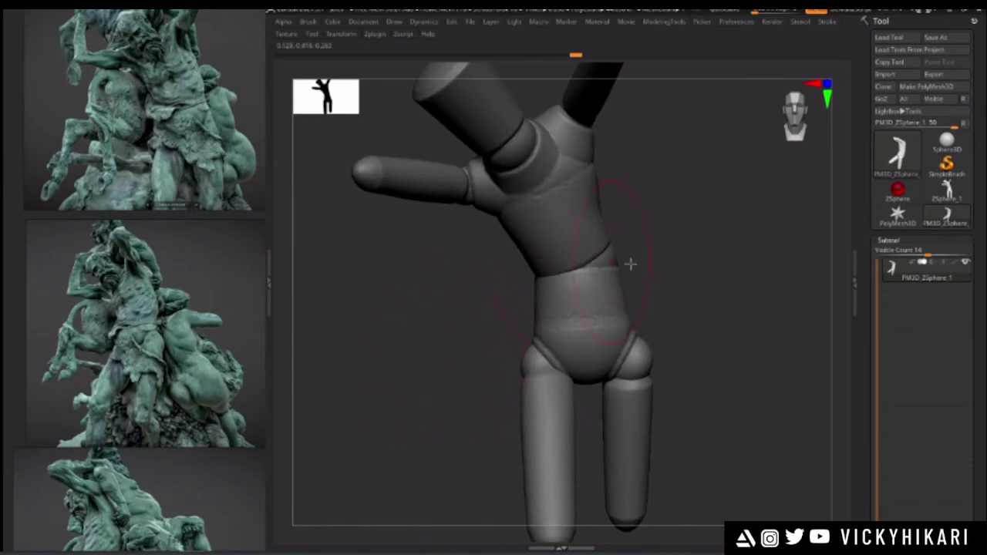
- Switch to the Move brush and nudge both side contours of the ribcage toward the statue's leaning posture
{"action": "key", "text": "b"}
{"action": "key", "text": "m"}
{"action": "key", "text": "v"}
{"action": "left_click_drag", "start_coordinate": [596, 196], "coordinate": [602, 196]}
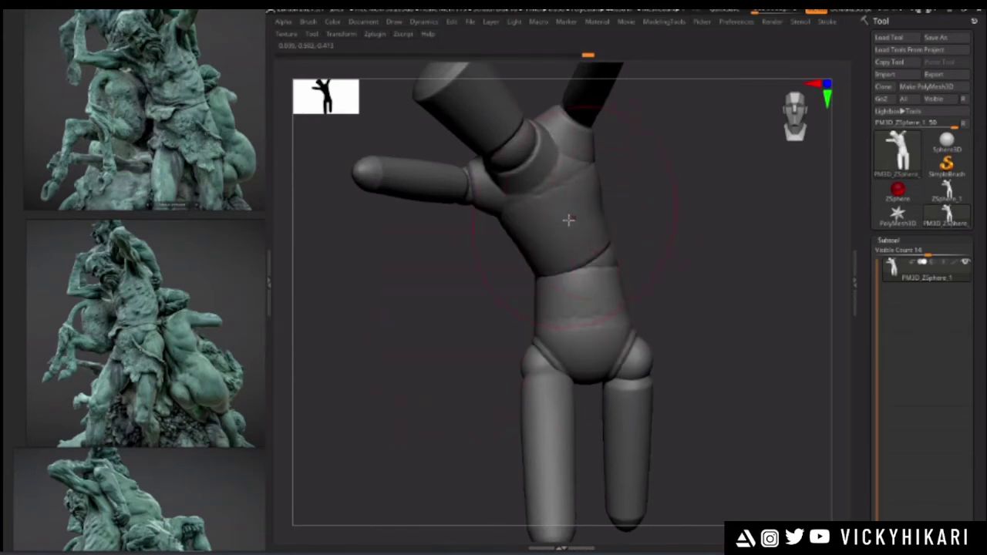
{"action": "key", "text": "space"}
{"action": "left_click_drag", "start_coordinate": [574, 249], "coordinate": [589, 249]}
{"action": "left_click_drag", "start_coordinate": [526, 238], "coordinate": [522, 241]}
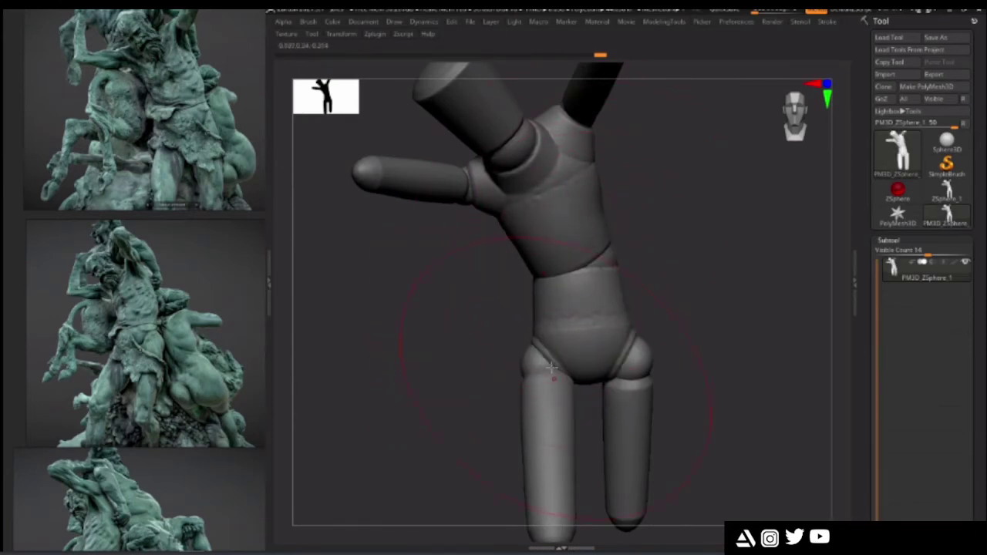
- Adjust the brush and refine the contour below the raised arm's shoulder
{"action": "left_click_drag", "start_coordinate": [485, 302], "coordinate": [462, 411], "text": "alt"}
{"action": "left_click_drag", "start_coordinate": [351, 294], "coordinate": [369, 267]}
{"action": "left_click_drag", "start_coordinate": [593, 167], "coordinate": [590, 162]}
{"action": "left_click_drag", "start_coordinate": [452, 290], "coordinate": [448, 279]}
{"action": "mouse_move", "coordinate": [403, 431]}
{"action": "left_mouse_down", "text": "alt"}
{"action": "mouse_move", "coordinate": [418, 372]}
{"action": "mouse_move", "coordinate": [406, 388]}
{"action": "left_mouse_up", "text": "alt"}
{"action": "key", "text": "space"}
{"action": "left_click_drag", "start_coordinate": [670, 321], "coordinate": [654, 324]}
{"action": "left_click_drag", "start_coordinate": [408, 348], "coordinate": [450, 296]}
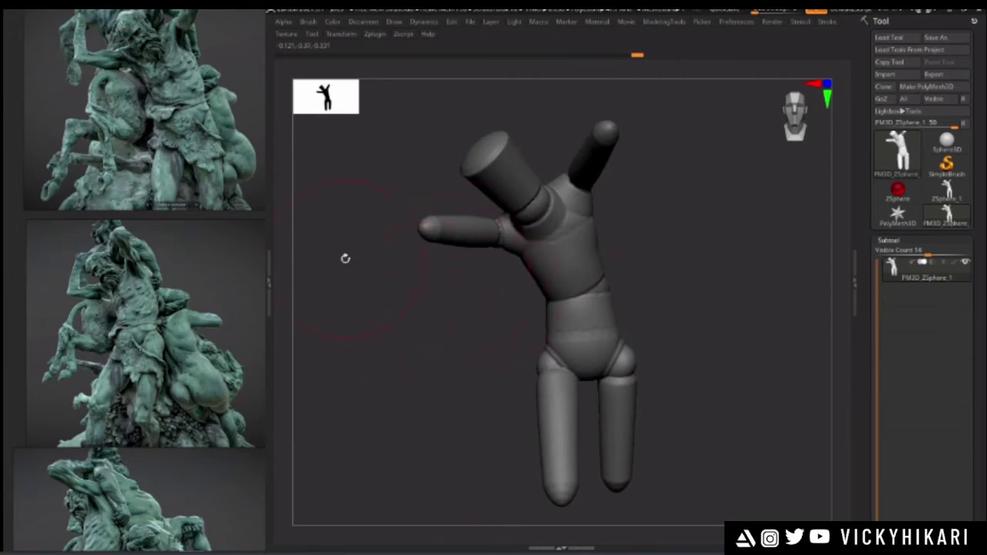
- Set the current colour to a muted grey-green so the mannequin matches the weathered bronze of the statue
{"action": "key", "text": "Tab"}
{"action": "left_click", "coordinate": [313, 368]}
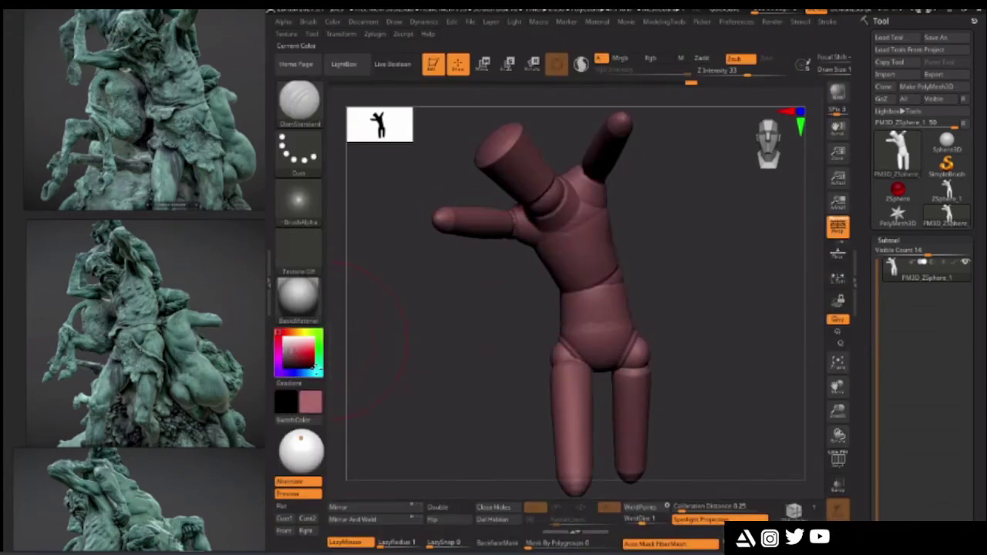
{"action": "left_click", "coordinate": [315, 372]}
{"action": "left_click_drag", "start_coordinate": [290, 351], "coordinate": [295, 355]}
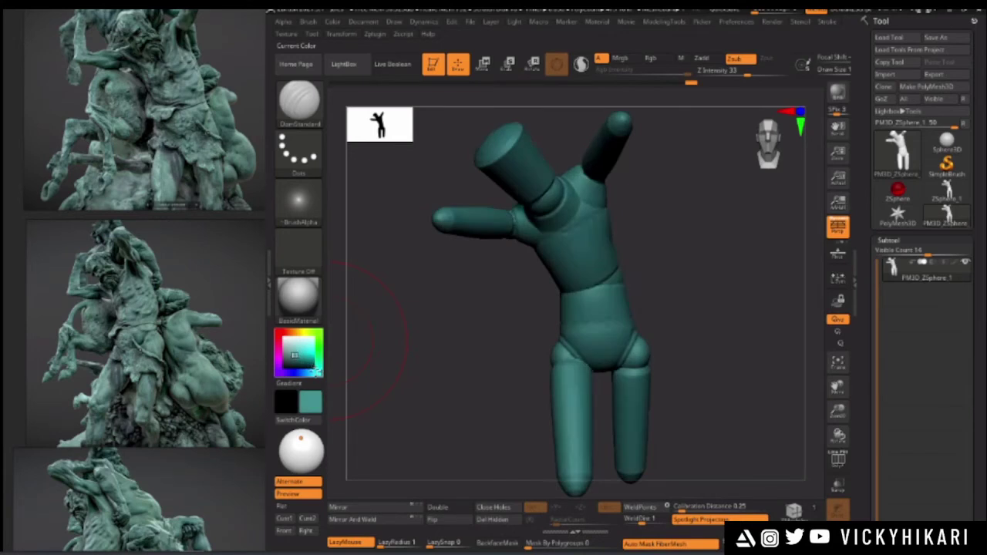
{"action": "left_click", "coordinate": [318, 354]}
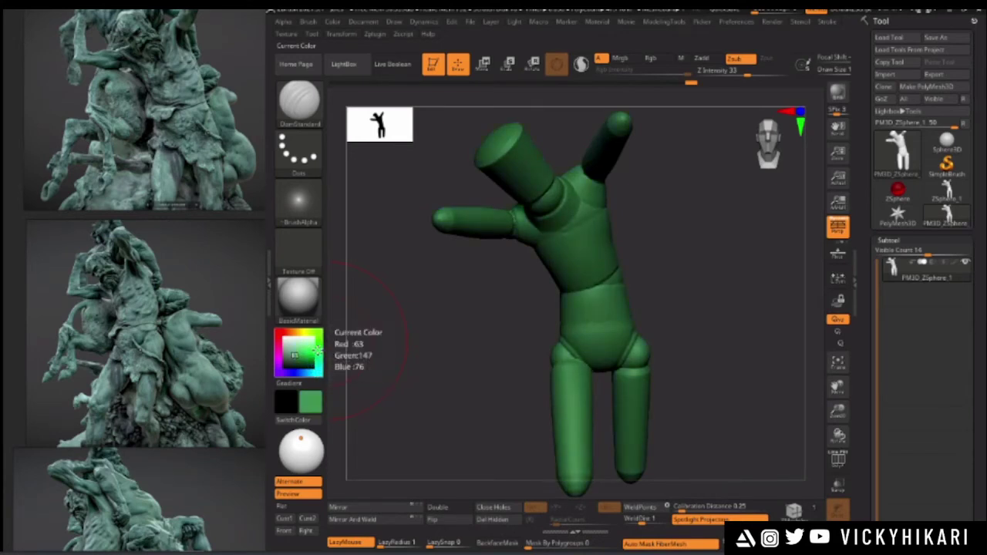
{"action": "left_click", "coordinate": [287, 358]}
{"action": "left_click", "coordinate": [287, 355]}
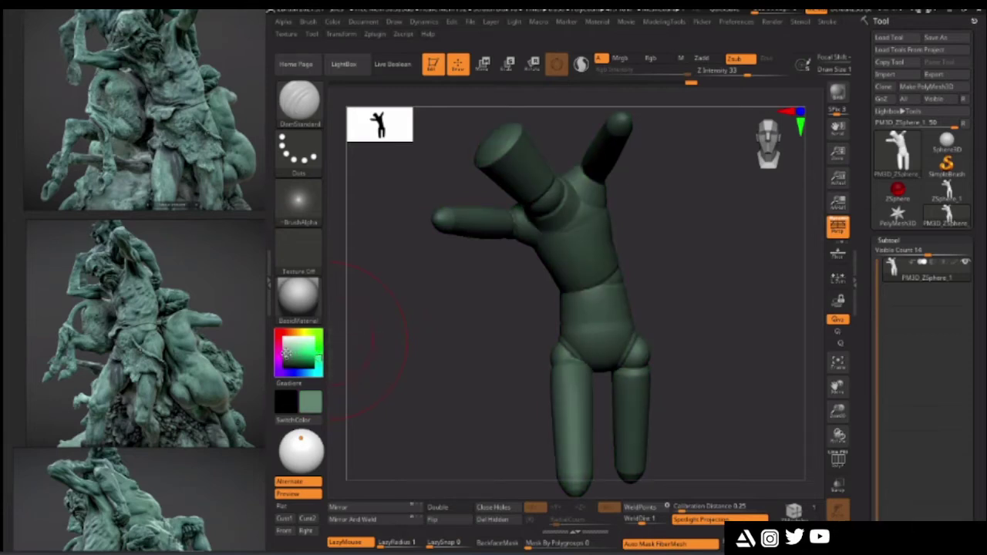
{"action": "key", "text": "Tab"}
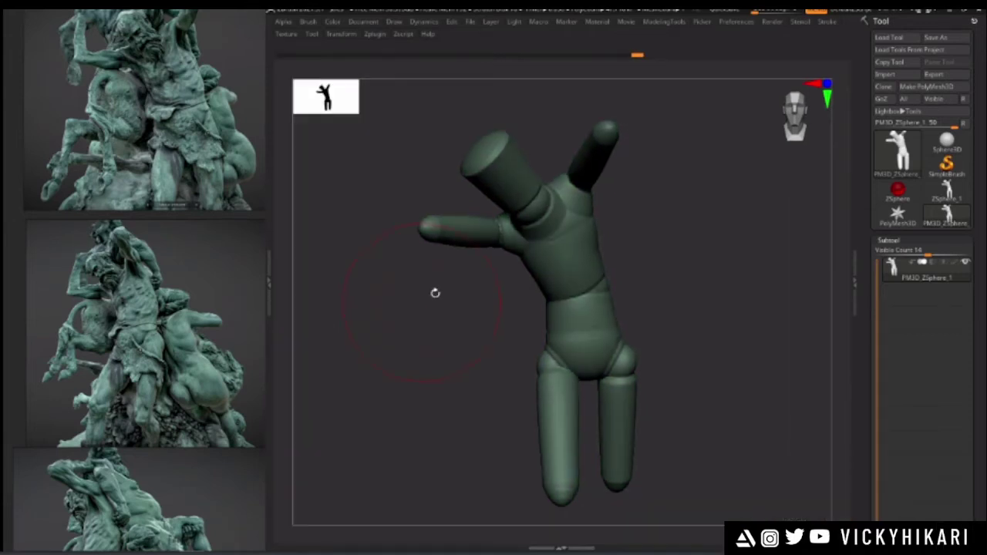
- Examine the mannequin's torso and limb proportions from several angles against the statue
{"action": "left_click_drag", "start_coordinate": [495, 293], "coordinate": [449, 313]}
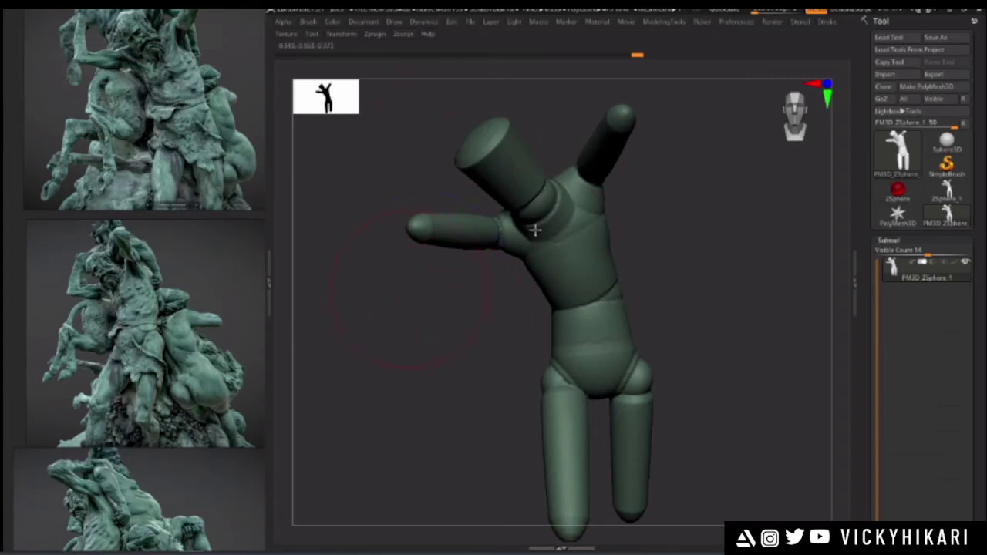
{"action": "left_click_drag", "start_coordinate": [435, 295], "coordinate": [425, 332]}
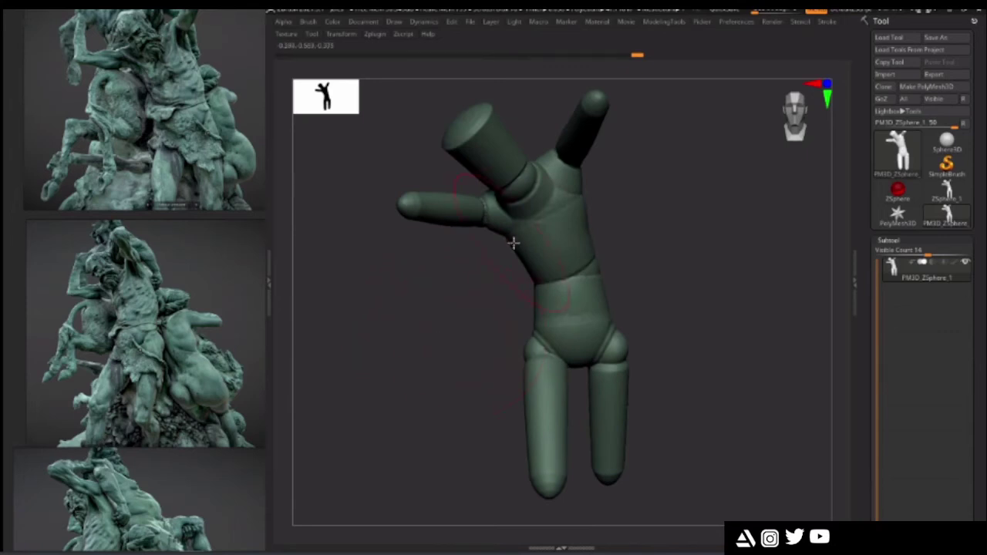
{"action": "right_click", "coordinate": [504, 333]}
{"action": "right_click_drag", "start_coordinate": [472, 287], "coordinate": [471, 314], "text": "ctrl"}
{"action": "left_click_drag", "start_coordinate": [471, 314], "coordinate": [487, 326]}
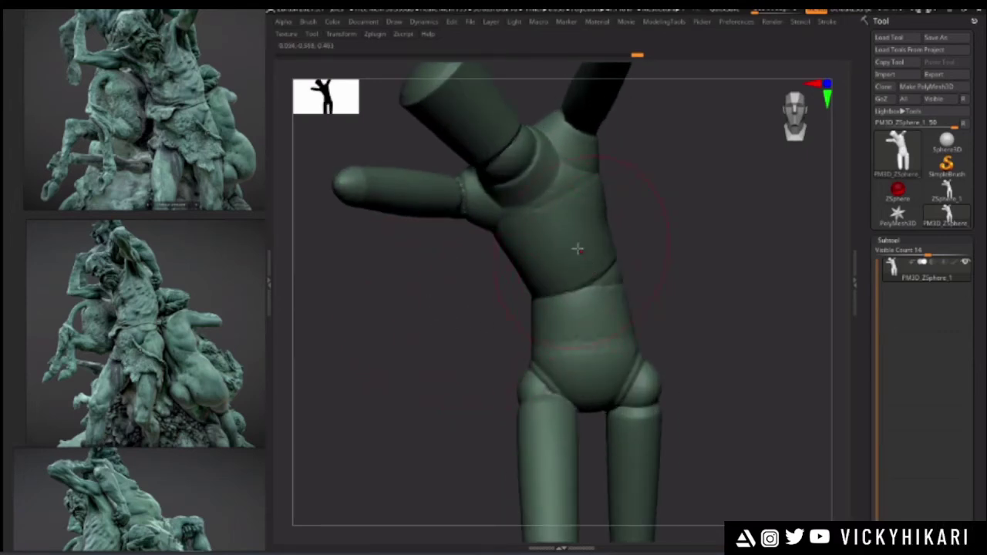
{"action": "mouse_move", "coordinate": [412, 341]}
{"action": "left_mouse_down"}
{"action": "mouse_move", "coordinate": [401, 326]}
{"action": "mouse_move", "coordinate": [412, 341]}
{"action": "left_mouse_up"}
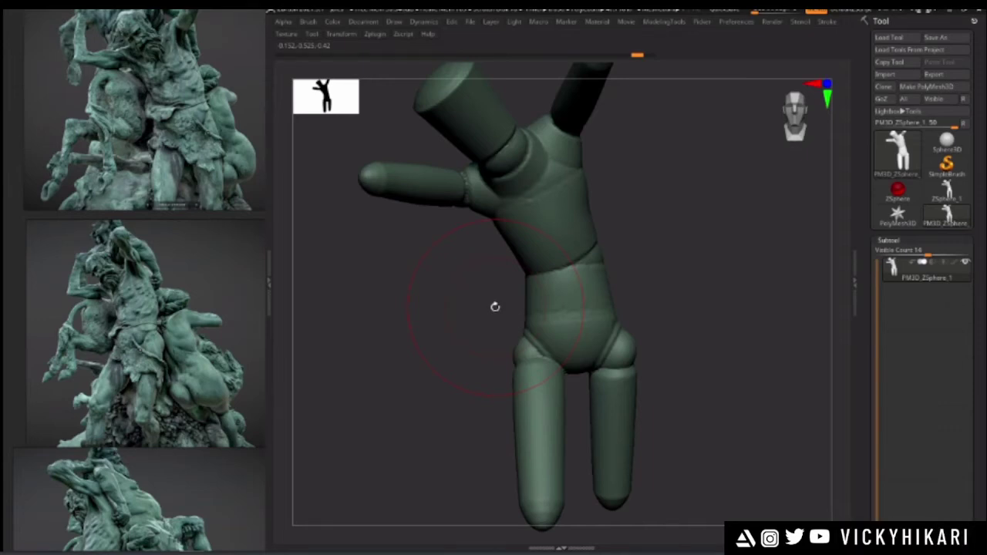
{"action": "left_click_drag", "start_coordinate": [470, 226], "coordinate": [418, 306]}
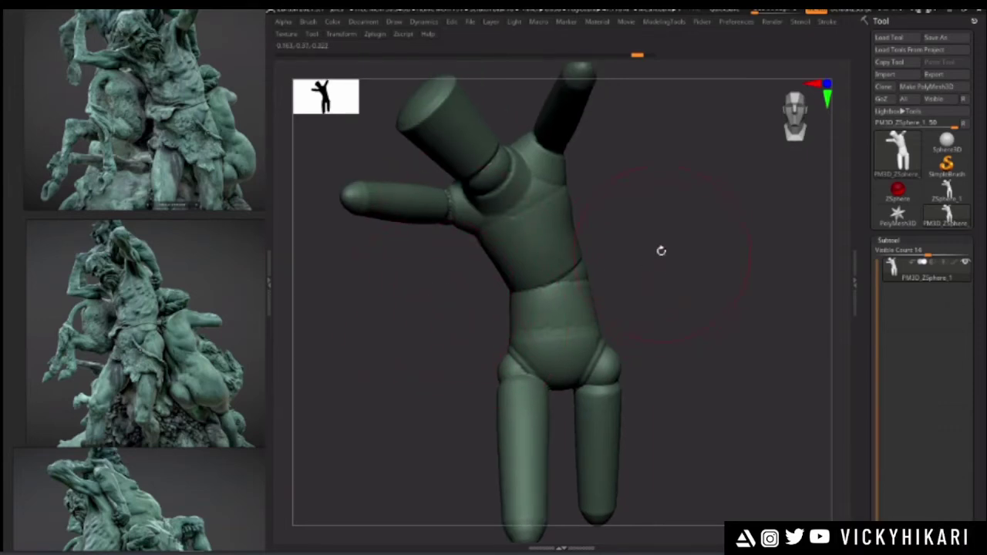
- Set up the ClayBuildup brush and enlarge the reference images around the bearded figure's torso
{"action": "key", "text": "space"}
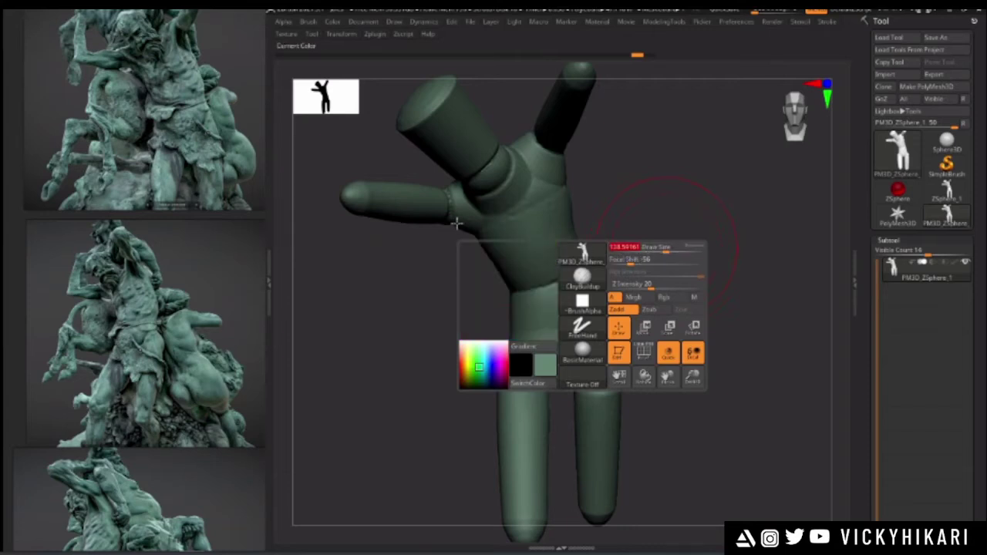
{"action": "left_click_drag", "start_coordinate": [439, 283], "coordinate": [472, 293], "text": "alt"}
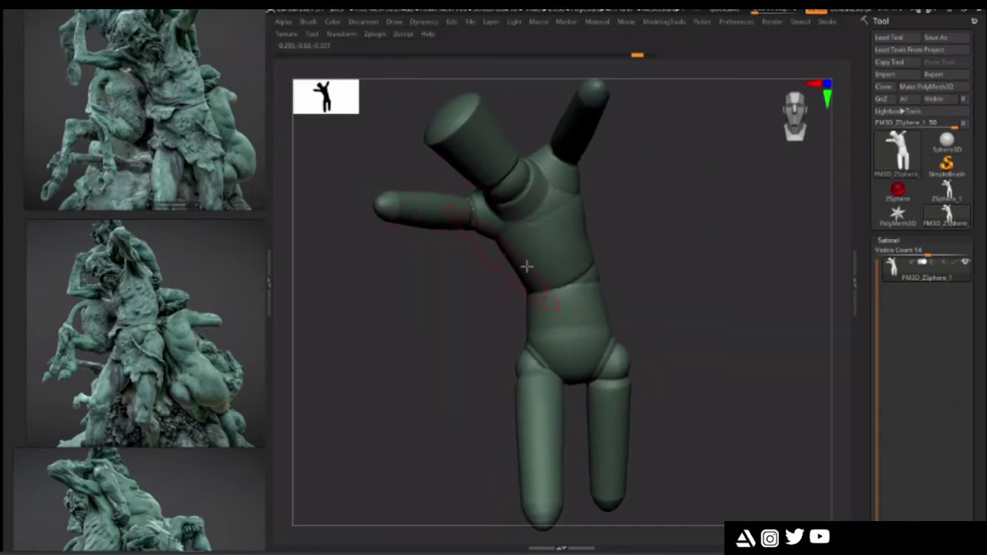
{"action": "key", "text": "space"}
{"action": "left_click_drag", "start_coordinate": [447, 285], "coordinate": [643, 249]}
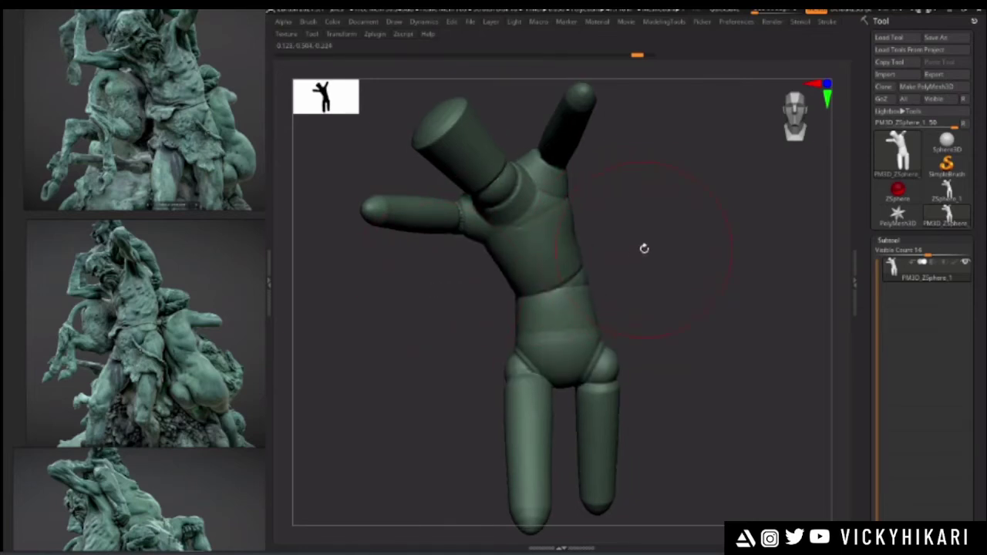
{"action": "key", "text": "space"}
{"action": "middle_click_drag", "start_coordinate": [150, 74], "coordinate": [130, 107]}
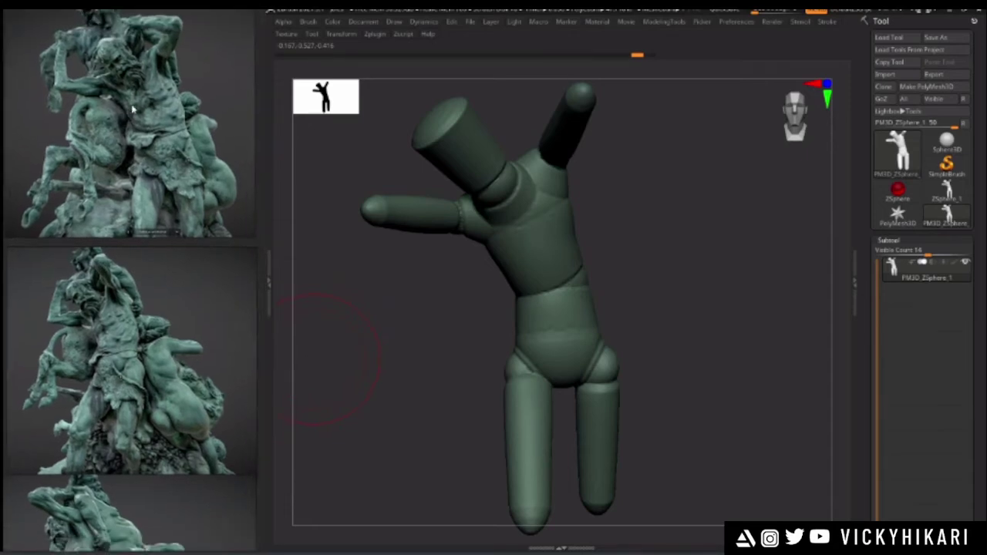
{"action": "scroll", "coordinate": [140, 109], "scroll_direction": "up", "scroll_amount": 2}
{"action": "left_click_drag", "start_coordinate": [127, 343], "coordinate": [146, 297]}
{"action": "middle_click_drag", "start_coordinate": [144, 176], "coordinate": [140, 203]}
{"action": "scroll", "coordinate": [140, 203], "scroll_direction": "up", "scroll_amount": 2}
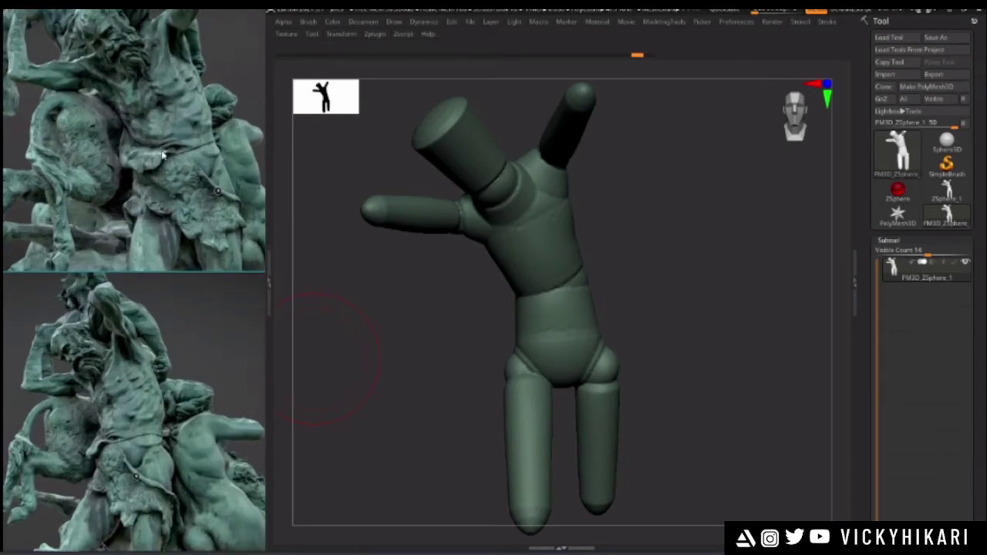
- Try rough ClayBuildup strokes over the chest and shoulders and undo them
{"action": "left_click_drag", "start_coordinate": [432, 276], "coordinate": [441, 348]}
{"action": "left_click_drag", "start_coordinate": [443, 350], "coordinate": [466, 339]}
{"action": "mouse_move", "coordinate": [430, 390]}
{"action": "left_mouse_down", "text": "alt"}
{"action": "mouse_move", "coordinate": [415, 329]}
{"action": "mouse_move", "coordinate": [412, 346]}
{"action": "mouse_move", "coordinate": [472, 326]}
{"action": "left_mouse_up", "text": "alt"}
{"action": "key", "text": "ctrl+z"}
{"action": "key", "text": "space"}
{"action": "key", "text": "space"}
{"action": "mouse_move", "coordinate": [540, 221]}
{"action": "left_mouse_down"}
{"action": "mouse_move", "coordinate": [570, 164]}
{"action": "mouse_move", "coordinate": [502, 267]}
{"action": "mouse_move", "coordinate": [539, 347]}
{"action": "mouse_move", "coordinate": [529, 236]}
{"action": "mouse_move", "coordinate": [415, 194]}
{"action": "mouse_move", "coordinate": [439, 181]}
{"action": "left_mouse_up"}
{"action": "mouse_move", "coordinate": [367, 340]}
{"action": "left_mouse_down", "text": "alt"}
{"action": "mouse_move", "coordinate": [359, 302]}
{"action": "mouse_move", "coordinate": [401, 362]}
{"action": "left_mouse_up", "text": "alt"}
{"action": "key", "text": "ctrl+z"}
{"action": "key", "text": "ctrl+z"}
{"action": "key", "text": "ctrl+z"}
- Try blocking in loose muscle masses from the chest down to the pelvis and undo them
{"action": "mouse_move", "coordinate": [513, 247]}
{"action": "left_mouse_down"}
{"action": "mouse_move", "coordinate": [558, 199]}
{"action": "mouse_move", "coordinate": [432, 210]}
{"action": "mouse_move", "coordinate": [522, 226]}
{"action": "mouse_move", "coordinate": [532, 370]}
{"action": "mouse_move", "coordinate": [525, 440]}
{"action": "left_mouse_up"}
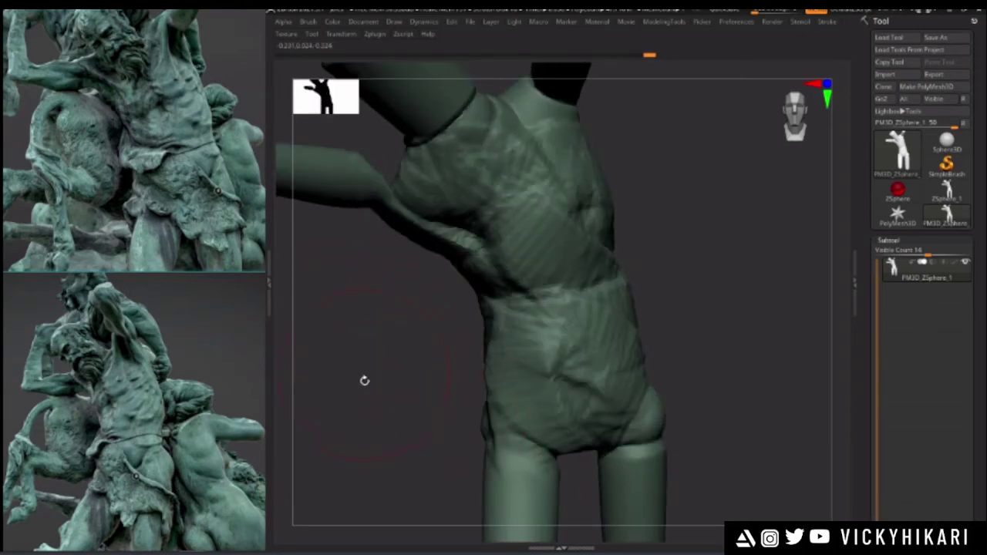
{"action": "left_click_drag", "start_coordinate": [363, 375], "coordinate": [370, 331], "text": "alt"}
{"action": "key", "text": "ctrl+z"}
{"action": "key", "text": "ctrl+z"}
{"action": "key", "text": "ctrl+z"}
{"action": "mouse_move", "coordinate": [573, 229]}
{"action": "left_mouse_down"}
{"action": "mouse_move", "coordinate": [417, 201]}
{"action": "mouse_move", "coordinate": [496, 419]}
{"action": "left_mouse_up"}
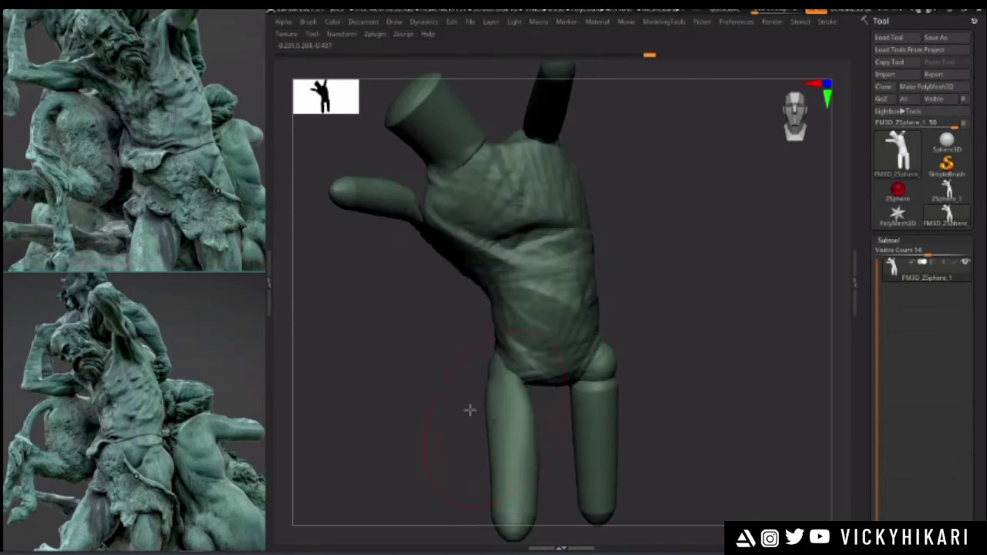
{"action": "key", "text": "ctrl+z"}
{"action": "key", "text": "ctrl+z"}
{"action": "key", "text": "ctrl+z"}
- Enlarge the reference torso and try shaping the lower ribcage arch from the front and both sides, undoing the attempt
{"action": "left_click_drag", "start_coordinate": [412, 330], "coordinate": [391, 340]}
{"action": "key", "text": "space"}
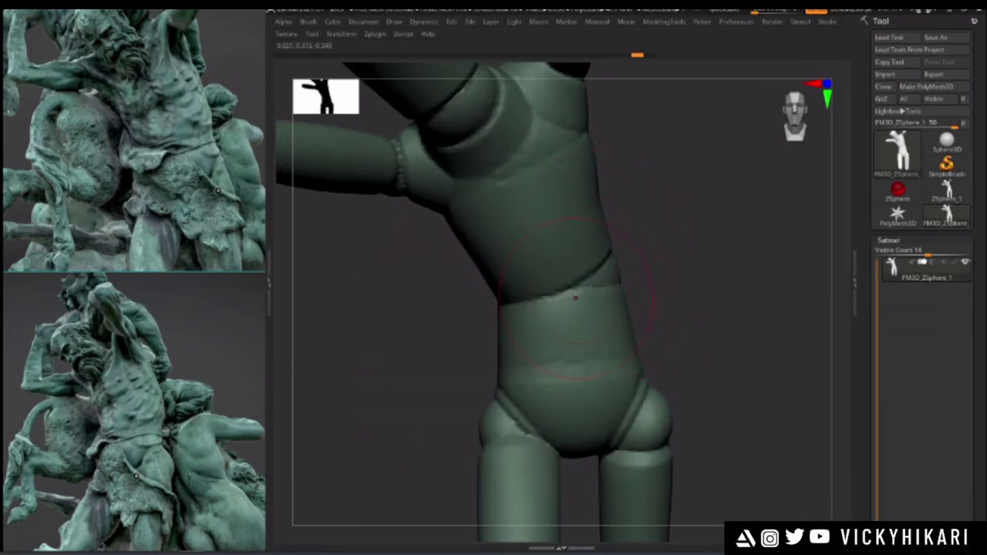
{"action": "scroll", "coordinate": [221, 96], "scroll_direction": "up", "scroll_amount": 5}
{"action": "left_click_drag", "start_coordinate": [383, 327], "coordinate": [395, 325]}
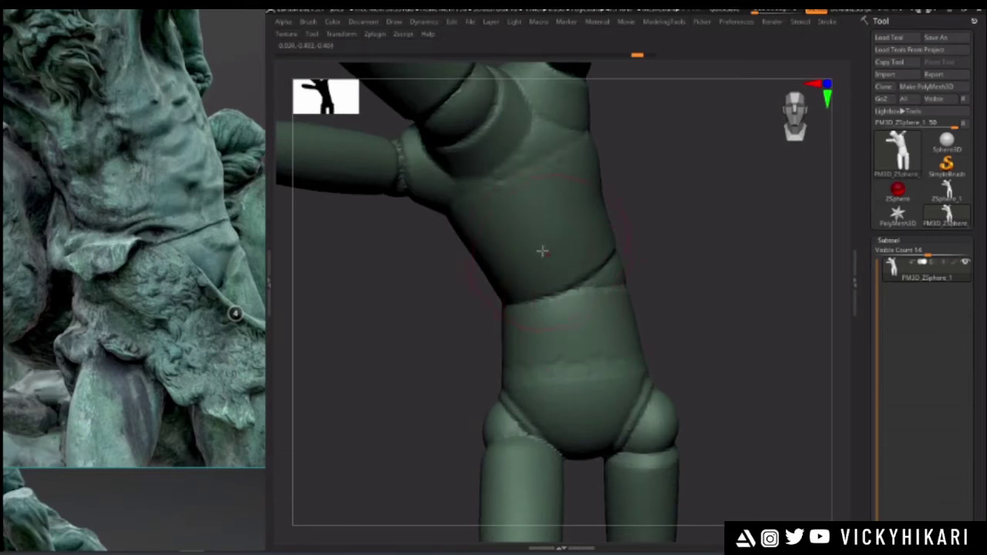
{"action": "left_click_drag", "start_coordinate": [534, 235], "coordinate": [600, 265]}
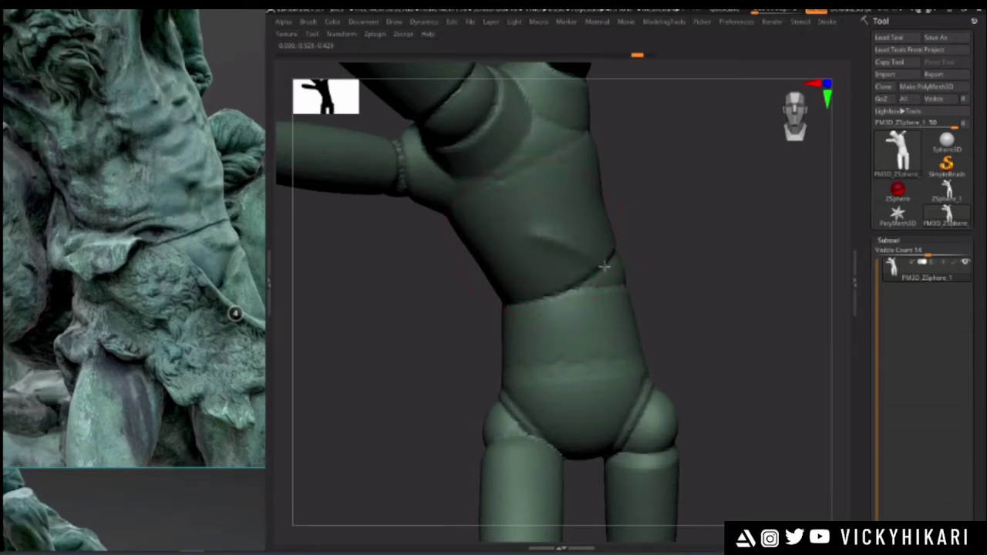
{"action": "left_click_drag", "start_coordinate": [524, 254], "coordinate": [512, 287]}
{"action": "left_click_drag", "start_coordinate": [538, 229], "coordinate": [512, 278]}
{"action": "mouse_move", "coordinate": [414, 351]}
{"action": "left_mouse_down"}
{"action": "mouse_move", "coordinate": [524, 347]}
{"action": "mouse_move", "coordinate": [558, 315]}
{"action": "left_mouse_up"}
{"action": "left_click_drag", "start_coordinate": [536, 203], "coordinate": [542, 203]}
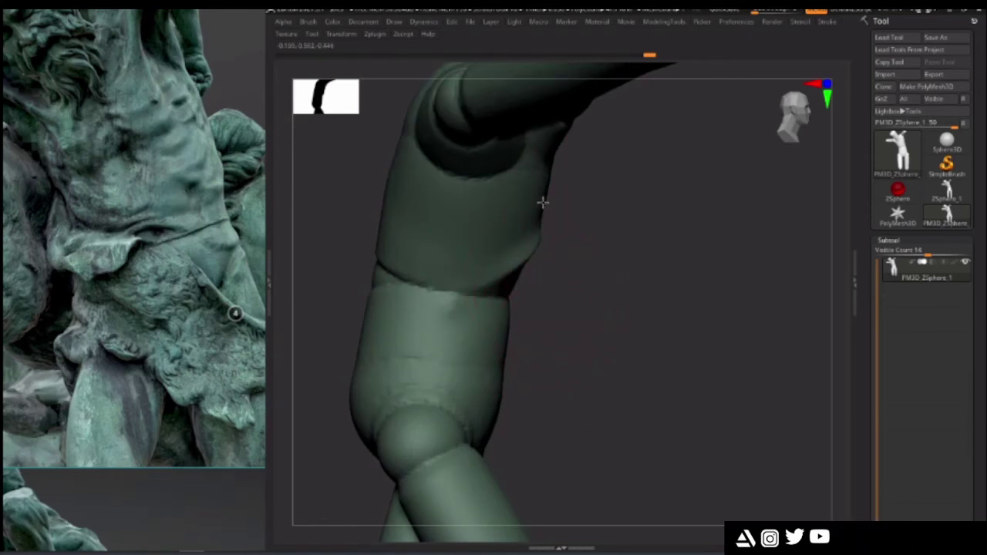
{"action": "left_click_drag", "start_coordinate": [609, 336], "coordinate": [521, 332]}
{"action": "left_click_drag", "start_coordinate": [391, 309], "coordinate": [556, 330]}
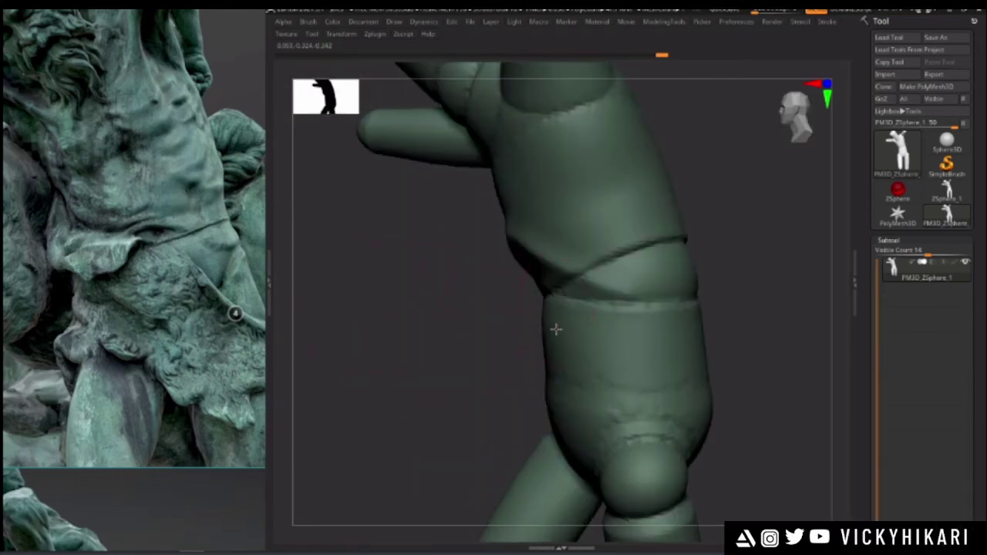
{"action": "left_click_drag", "start_coordinate": [502, 235], "coordinate": [510, 238]}
{"action": "right_click_drag", "start_coordinate": [485, 255], "coordinate": [350, 255]}
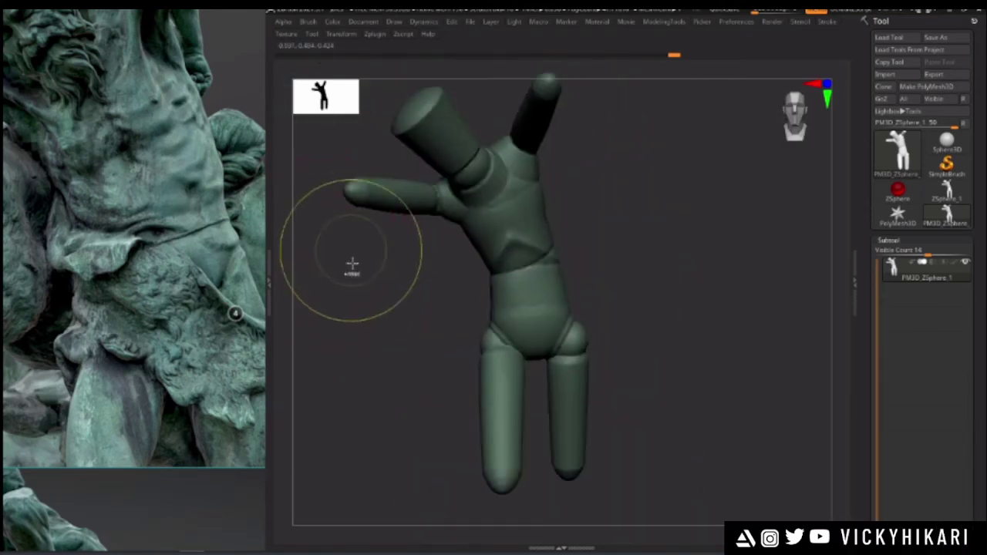
{"action": "left_click_drag", "start_coordinate": [410, 286], "coordinate": [404, 352], "text": "alt"}
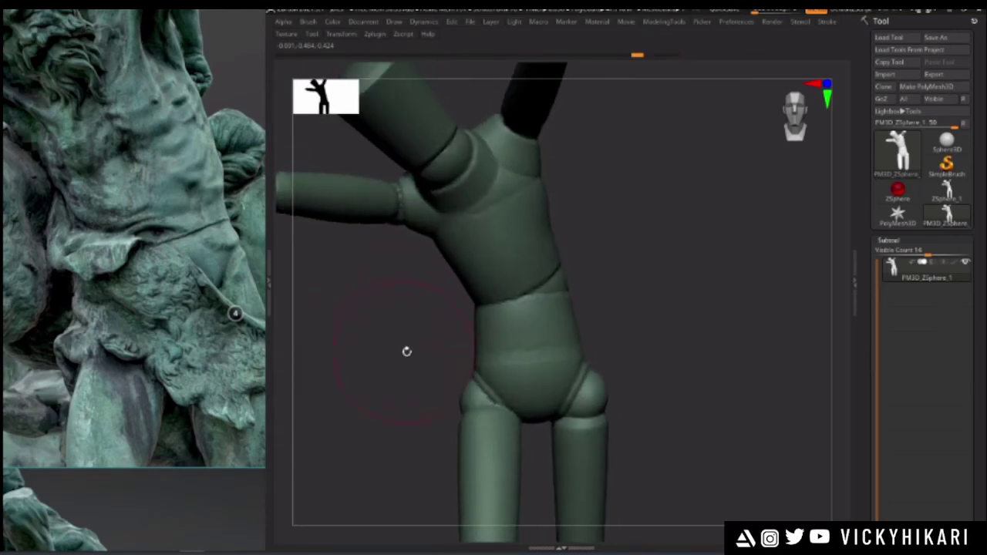
- Compare the mannequin's torso, neck and shoulders with the bearded figure's upper body in the reference
{"action": "left_click_drag", "start_coordinate": [387, 306], "coordinate": [388, 317]}
{"action": "right_click", "coordinate": [458, 324]}
{"action": "mouse_move", "coordinate": [449, 312]}
{"action": "left_mouse_down"}
{"action": "mouse_move", "coordinate": [432, 299]}
{"action": "mouse_move", "coordinate": [553, 266]}
{"action": "left_mouse_up"}
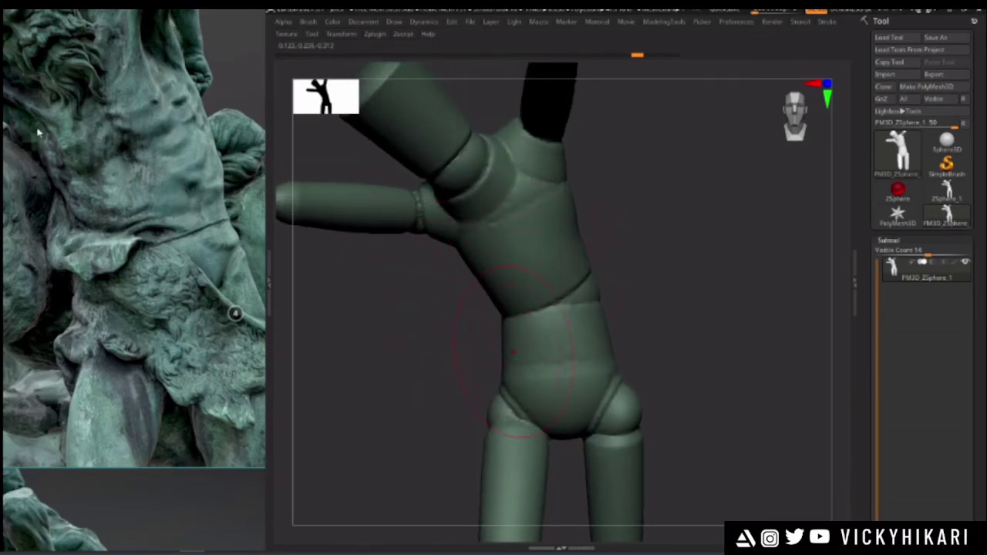
{"action": "scroll", "coordinate": [39, 133], "scroll_direction": "down", "scroll_amount": 2}
{"action": "left_click_drag", "start_coordinate": [380, 308], "coordinate": [392, 300]}
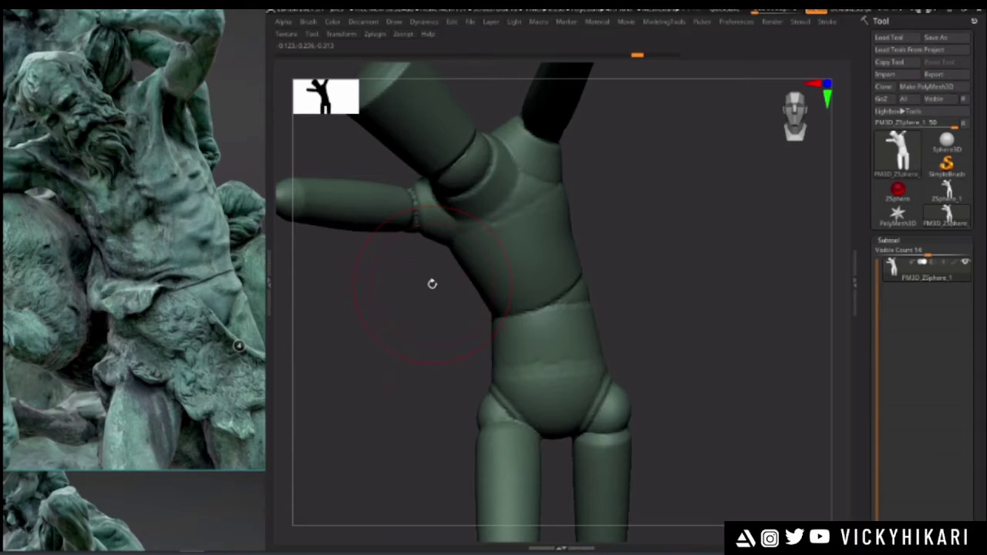
{"action": "left_click_drag", "start_coordinate": [404, 314], "coordinate": [432, 300]}
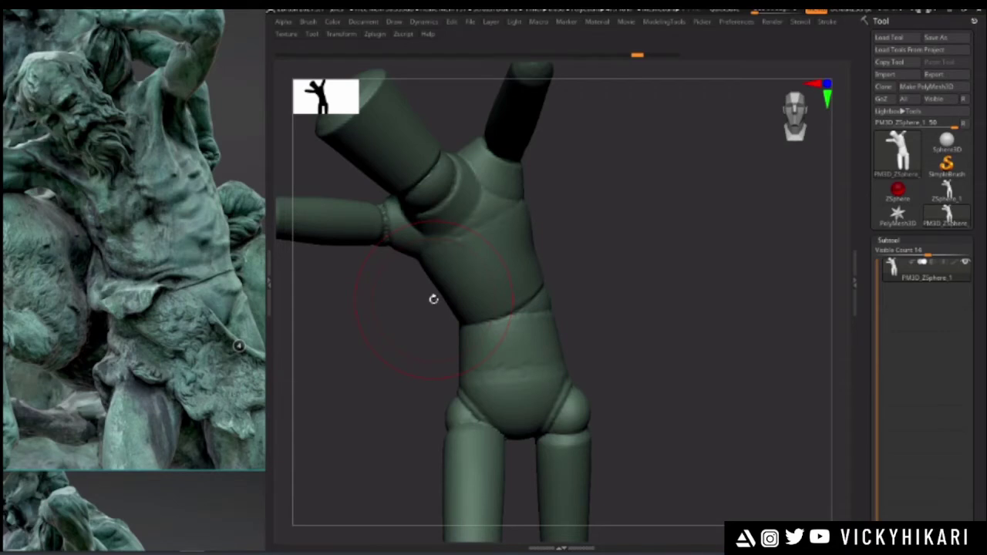
{"action": "left_click_drag", "start_coordinate": [601, 264], "coordinate": [619, 254]}
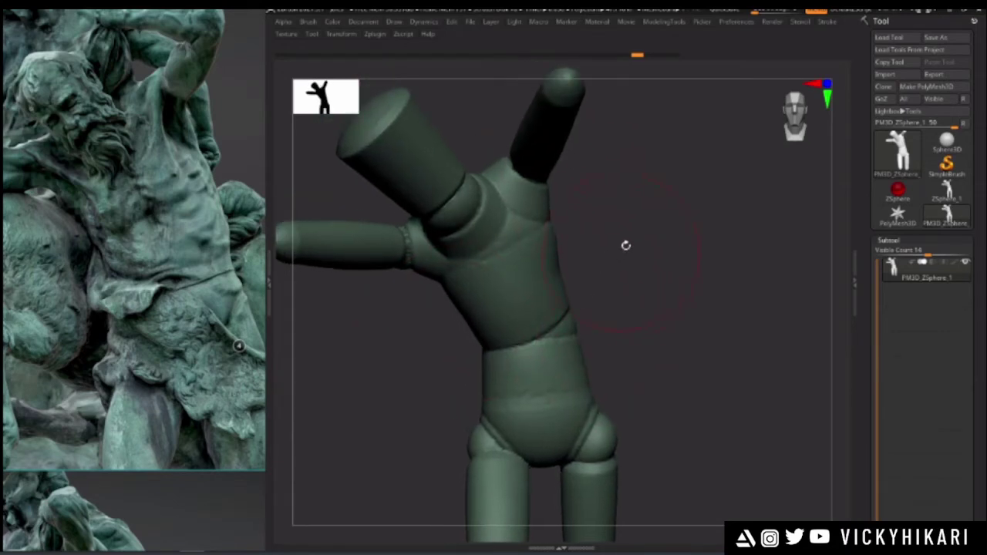
- Adjust the ClayBuildup brush and start building the ribcage volume across the front of the torso
{"action": "key", "text": "space"}
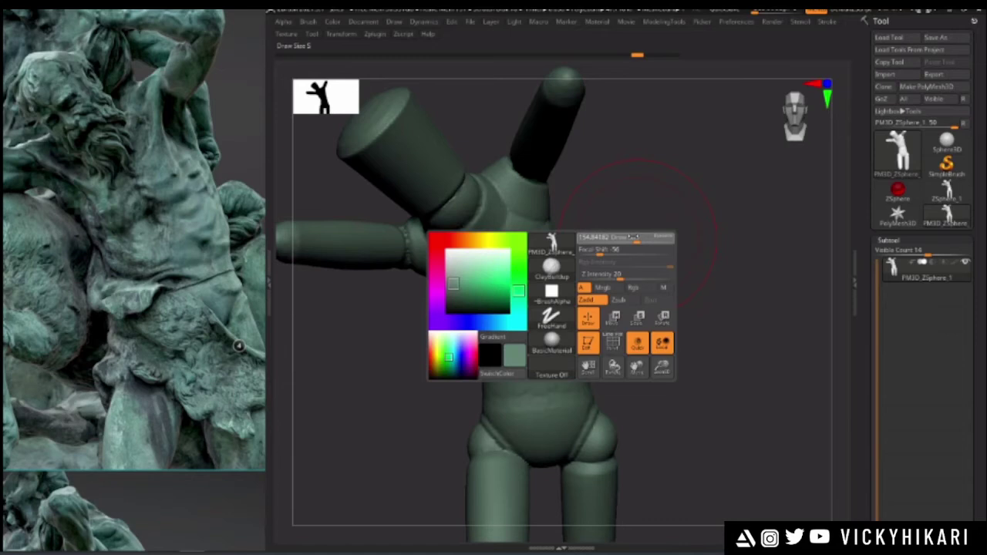
{"action": "mouse_move", "coordinate": [639, 207]}
{"action": "left_mouse_down"}
{"action": "mouse_move", "coordinate": [522, 245]}
{"action": "mouse_move", "coordinate": [407, 314]}
{"action": "mouse_move", "coordinate": [404, 337]}
{"action": "mouse_move", "coordinate": [518, 265]}
{"action": "mouse_move", "coordinate": [577, 265]}
{"action": "left_mouse_up"}
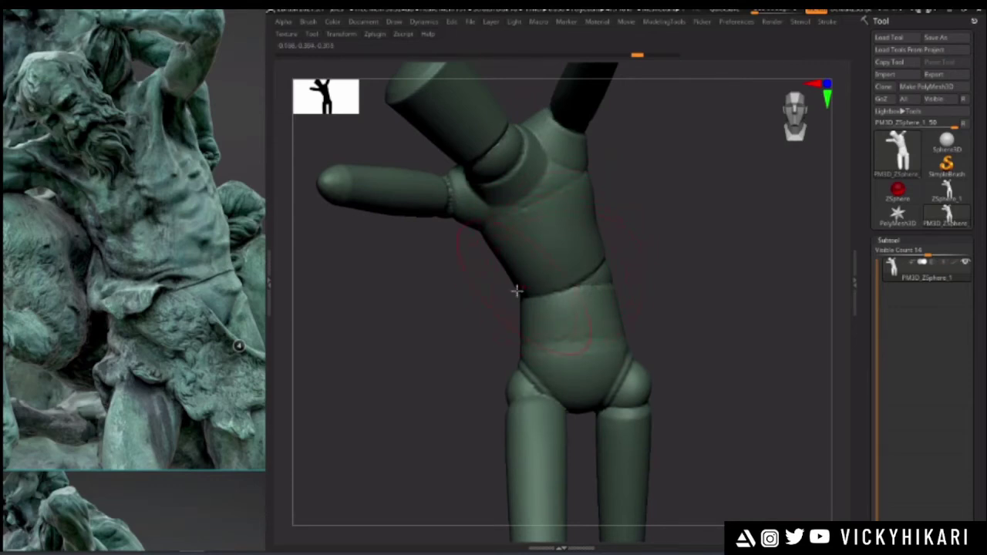
{"action": "left_click_drag", "start_coordinate": [563, 241], "coordinate": [604, 264]}
{"action": "left_click_drag", "start_coordinate": [522, 267], "coordinate": [561, 256]}
{"action": "left_click_drag", "start_coordinate": [460, 301], "coordinate": [463, 324], "text": "alt"}
{"action": "left_click_drag", "start_coordinate": [511, 288], "coordinate": [570, 274]}
{"action": "mouse_move", "coordinate": [565, 219]}
{"action": "left_mouse_down"}
{"action": "mouse_move", "coordinate": [516, 230]}
{"action": "mouse_move", "coordinate": [569, 253]}
{"action": "left_mouse_up"}
- Build up the chest toward the raised arm and lower ribs, and step back one stroke in the undo history
{"action": "left_click_drag", "start_coordinate": [478, 317], "coordinate": [435, 308]}
{"action": "mouse_move", "coordinate": [555, 256]}
{"action": "left_mouse_down"}
{"action": "mouse_move", "coordinate": [609, 248]}
{"action": "mouse_move", "coordinate": [608, 183]}
{"action": "left_mouse_up"}
{"action": "mouse_move", "coordinate": [437, 282]}
{"action": "left_mouse_down", "text": "alt"}
{"action": "mouse_move", "coordinate": [408, 337]}
{"action": "mouse_move", "coordinate": [410, 269]}
{"action": "mouse_move", "coordinate": [432, 290]}
{"action": "left_mouse_up", "text": "alt"}
{"action": "left_click_drag", "start_coordinate": [521, 300], "coordinate": [414, 325]}
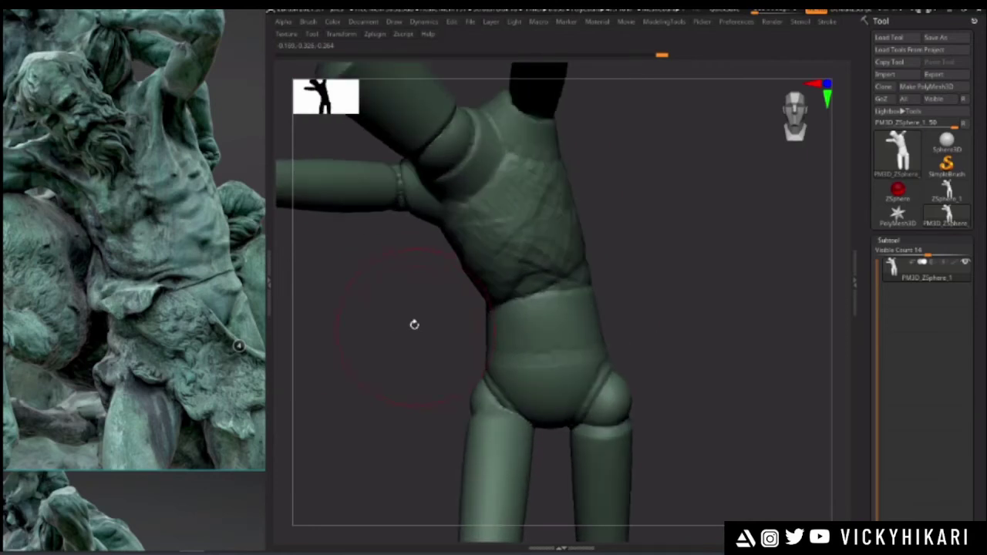
{"action": "mouse_move", "coordinate": [372, 297]}
{"action": "left_mouse_down"}
{"action": "mouse_move", "coordinate": [360, 323]}
{"action": "mouse_move", "coordinate": [380, 320]}
{"action": "mouse_move", "coordinate": [384, 355]}
{"action": "mouse_move", "coordinate": [588, 278]}
{"action": "left_mouse_up"}
{"action": "left_click", "coordinate": [649, 56]}
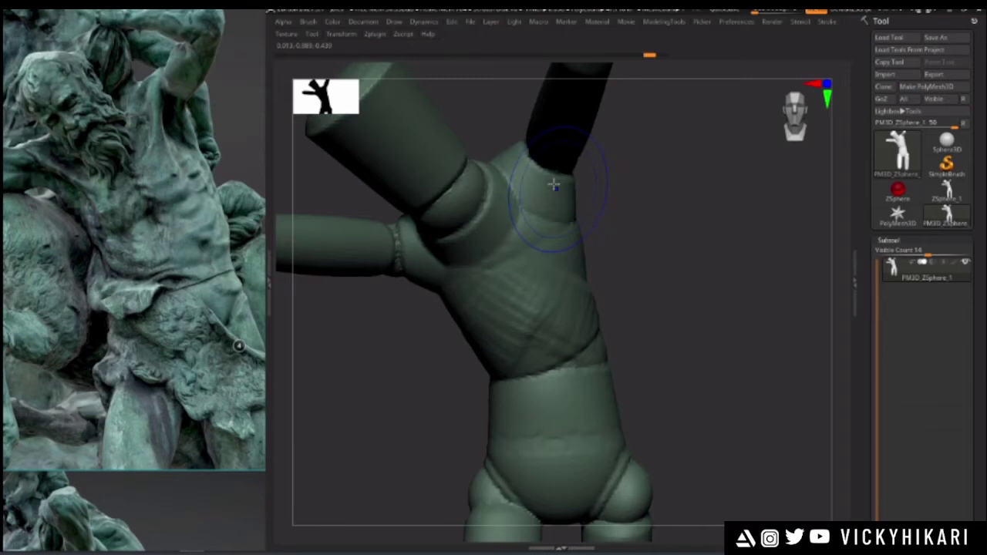
- Adjust the ClayBuildup draw size and continue building the upper chest toward the raised arm's shoulder
{"action": "left_click_drag", "start_coordinate": [554, 185], "coordinate": [657, 258]}
{"action": "key", "text": "space"}
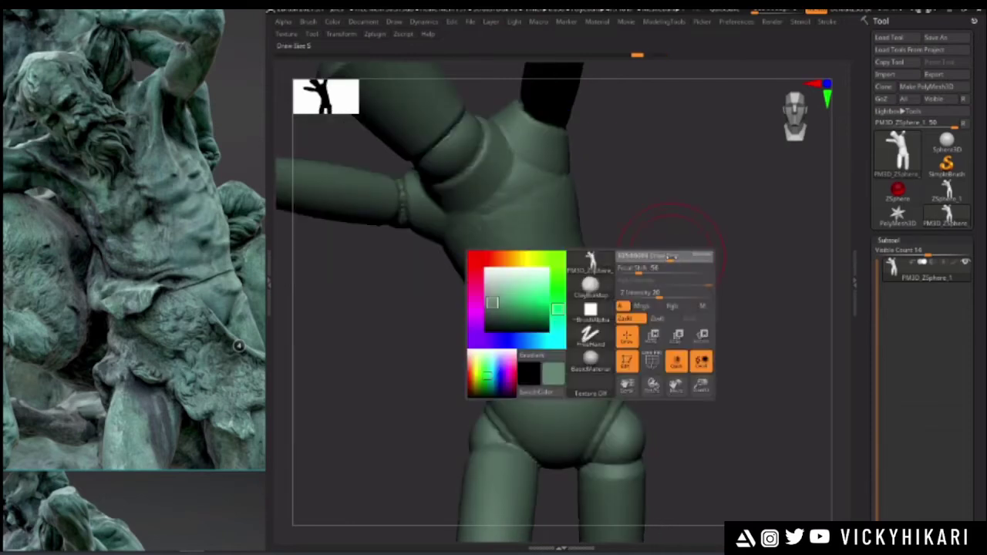
{"action": "left_click", "coordinate": [499, 260]}
{"action": "mouse_move", "coordinate": [398, 335]}
{"action": "left_mouse_down", "text": "alt"}
{"action": "mouse_move", "coordinate": [419, 315]}
{"action": "mouse_move", "coordinate": [398, 286]}
{"action": "mouse_move", "coordinate": [433, 298]}
{"action": "left_mouse_up", "text": "alt"}
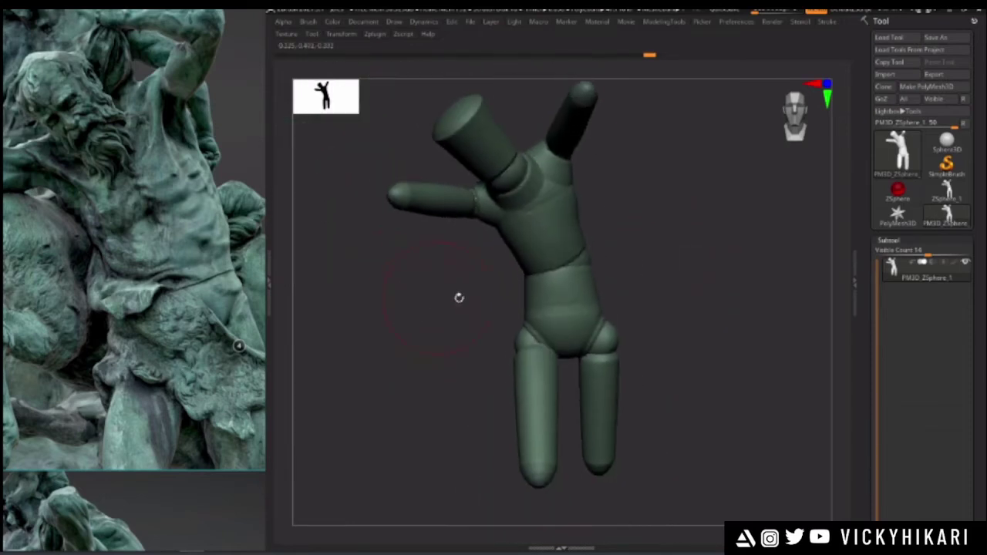
{"action": "mouse_move", "coordinate": [475, 273]}
{"action": "left_mouse_down"}
{"action": "mouse_move", "coordinate": [447, 325]}
{"action": "mouse_move", "coordinate": [409, 308]}
{"action": "mouse_move", "coordinate": [458, 293]}
{"action": "left_mouse_up"}
{"action": "key", "text": "space"}
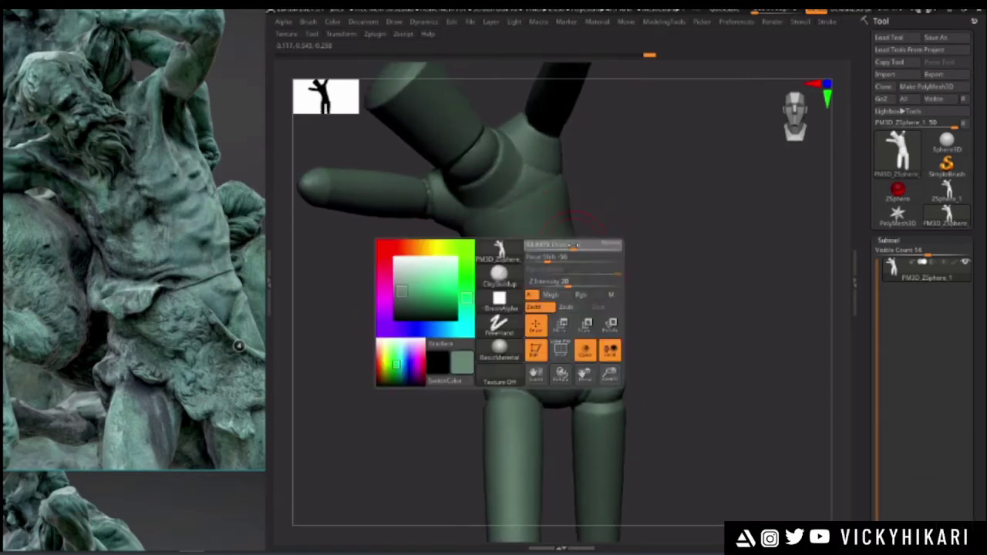
{"action": "left_click_drag", "start_coordinate": [575, 245], "coordinate": [392, 304]}
{"action": "key", "text": "space"}
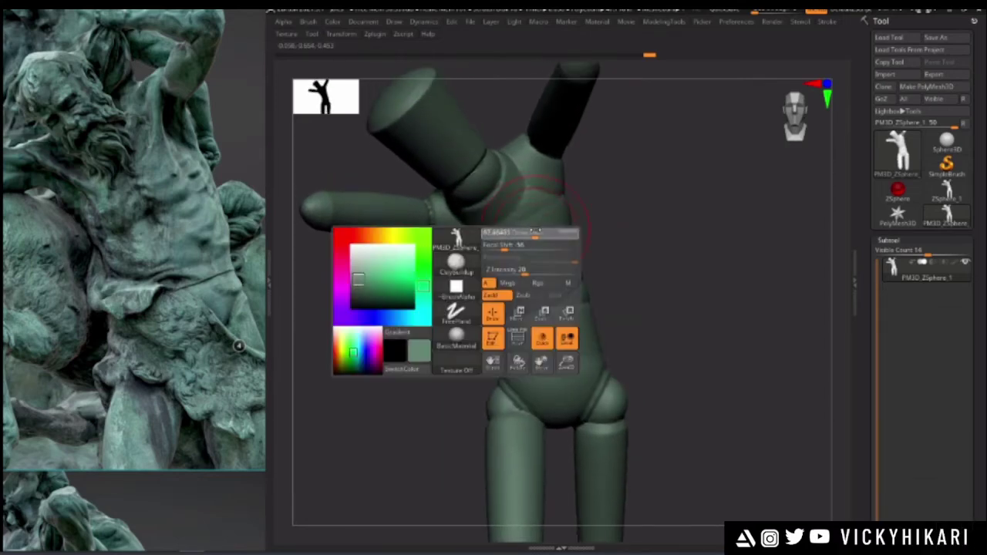
{"action": "left_click_drag", "start_coordinate": [438, 302], "coordinate": [401, 344], "text": "alt"}
{"action": "key", "text": "space"}
{"action": "key", "text": "space"}
{"action": "left_click_drag", "start_coordinate": [526, 190], "coordinate": [540, 158]}
- Shape the armpit hollow and the chest muscle edge directly below the raised arm
{"action": "mouse_move", "coordinate": [628, 249]}
{"action": "left_mouse_down"}
{"action": "mouse_move", "coordinate": [645, 243]}
{"action": "mouse_move", "coordinate": [450, 314]}
{"action": "mouse_move", "coordinate": [416, 315]}
{"action": "left_mouse_up"}
{"action": "left_click_drag", "start_coordinate": [570, 143], "coordinate": [591, 205]}
{"action": "left_click_drag", "start_coordinate": [494, 300], "coordinate": [428, 296]}
{"action": "left_click_drag", "start_coordinate": [594, 166], "coordinate": [617, 205]}
{"action": "left_click_drag", "start_coordinate": [512, 264], "coordinate": [440, 283]}
{"action": "key", "text": "space"}
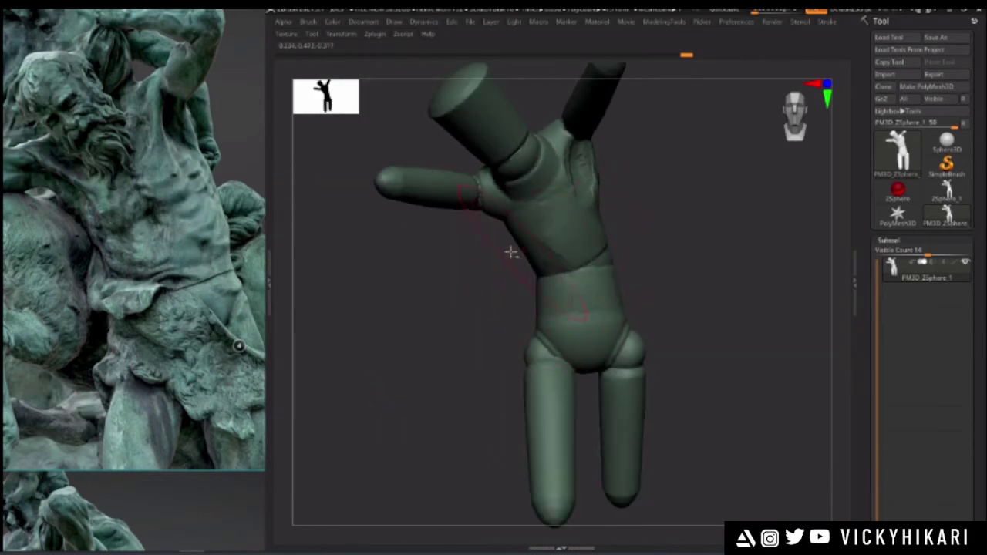
- Build up the lower ribcage edge, the waist and the belly across the front of the torso
{"action": "right_click_drag", "start_coordinate": [525, 252], "coordinate": [538, 276], "text": "ctrl"}
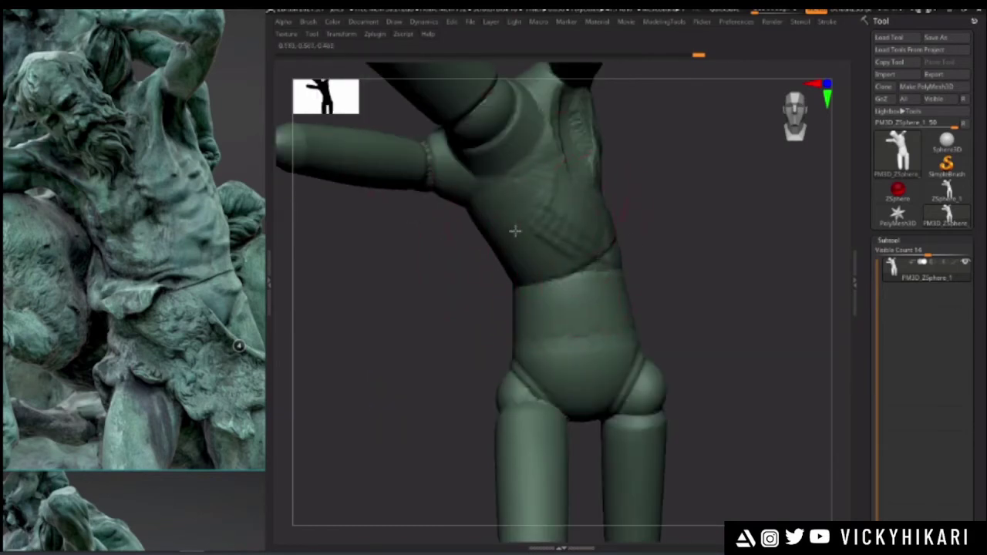
{"action": "left_click_drag", "start_coordinate": [467, 291], "coordinate": [400, 299]}
{"action": "left_click_drag", "start_coordinate": [512, 276], "coordinate": [650, 291]}
{"action": "left_click_drag", "start_coordinate": [408, 308], "coordinate": [403, 245], "text": "alt"}
{"action": "left_click_drag", "start_coordinate": [530, 292], "coordinate": [567, 299]}
{"action": "mouse_move", "coordinate": [409, 266]}
{"action": "left_mouse_down"}
{"action": "mouse_move", "coordinate": [485, 301]}
{"action": "mouse_move", "coordinate": [493, 321]}
{"action": "mouse_move", "coordinate": [349, 299]}
{"action": "mouse_move", "coordinate": [348, 317]}
{"action": "mouse_move", "coordinate": [423, 294]}
{"action": "mouse_move", "coordinate": [393, 283]}
{"action": "mouse_move", "coordinate": [440, 300]}
{"action": "mouse_move", "coordinate": [590, 278]}
{"action": "left_mouse_up"}
{"action": "mouse_move", "coordinate": [447, 316]}
{"action": "left_mouse_down"}
{"action": "mouse_move", "coordinate": [412, 308]}
{"action": "mouse_move", "coordinate": [385, 282]}
{"action": "mouse_move", "coordinate": [455, 247]}
{"action": "mouse_move", "coordinate": [567, 247]}
{"action": "mouse_move", "coordinate": [423, 285]}
{"action": "mouse_move", "coordinate": [483, 242]}
{"action": "mouse_move", "coordinate": [495, 252]}
{"action": "mouse_move", "coordinate": [522, 184]}
{"action": "left_mouse_up"}
{"action": "mouse_move", "coordinate": [390, 272]}
{"action": "left_mouse_down"}
{"action": "mouse_move", "coordinate": [428, 282]}
{"action": "mouse_move", "coordinate": [469, 252]}
{"action": "left_mouse_up"}
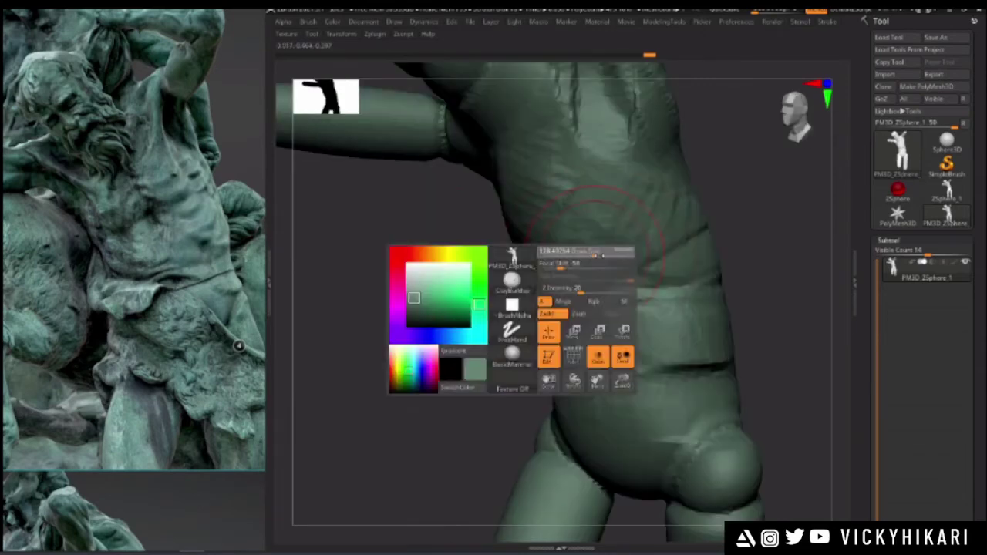
- Adjust the brush size and model the side ribs and lower rib arch on the raised-arm side
{"action": "left_click_drag", "start_coordinate": [478, 304], "coordinate": [476, 284], "text": "alt"}
{"action": "key", "text": "space"}
{"action": "left_click", "coordinate": [617, 275]}
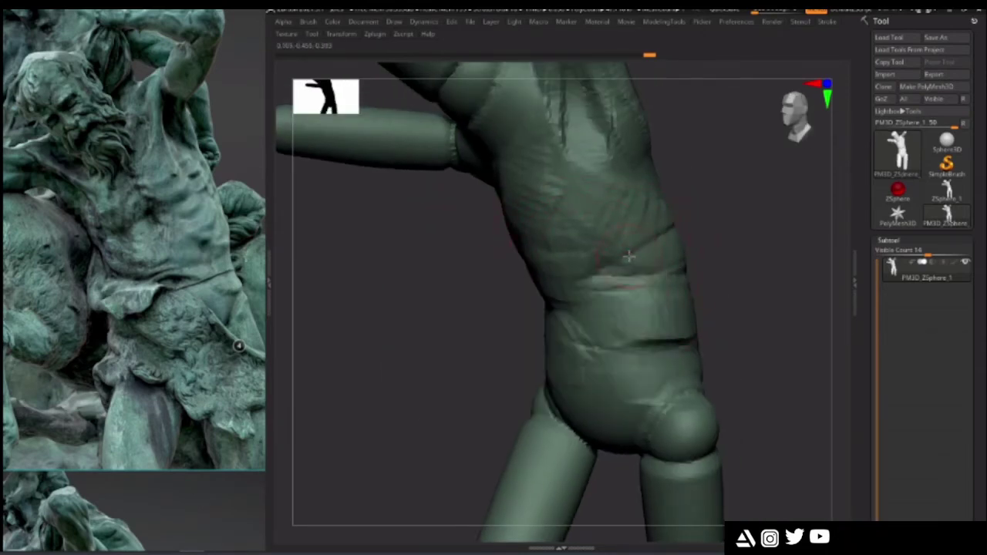
{"action": "left_click_drag", "start_coordinate": [618, 233], "coordinate": [626, 194]}
{"action": "left_click_drag", "start_coordinate": [622, 254], "coordinate": [626, 190]}
{"action": "left_click_drag", "start_coordinate": [502, 267], "coordinate": [491, 293], "text": "alt"}
{"action": "key", "text": "space"}
{"action": "left_click", "coordinate": [617, 274]}
{"action": "left_click_drag", "start_coordinate": [615, 236], "coordinate": [625, 190]}
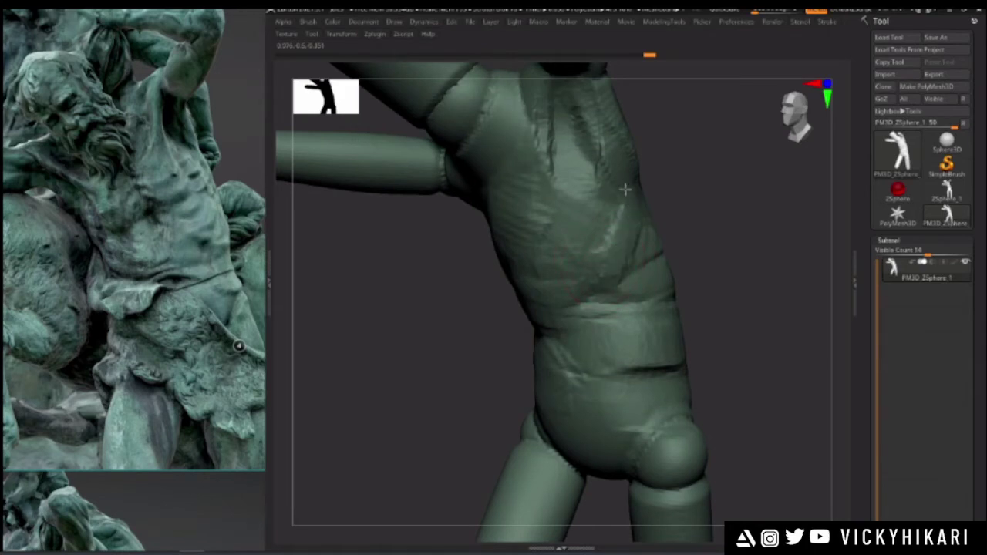
{"action": "left_click_drag", "start_coordinate": [573, 266], "coordinate": [600, 205]}
- Add volume to the flank and waist below the ribs on the raised-arm side
{"action": "mouse_move", "coordinate": [476, 287]}
{"action": "left_mouse_down"}
{"action": "mouse_move", "coordinate": [525, 285]}
{"action": "mouse_move", "coordinate": [422, 304]}
{"action": "left_mouse_up"}
{"action": "left_click_drag", "start_coordinate": [621, 292], "coordinate": [661, 244]}
{"action": "mouse_move", "coordinate": [484, 300]}
{"action": "left_mouse_down", "text": "alt"}
{"action": "mouse_move", "coordinate": [436, 297]}
{"action": "mouse_move", "coordinate": [436, 324]}
{"action": "left_mouse_up", "text": "alt"}
{"action": "left_click_drag", "start_coordinate": [580, 296], "coordinate": [613, 235]}
{"action": "mouse_move", "coordinate": [462, 298]}
{"action": "left_mouse_down"}
{"action": "mouse_move", "coordinate": [362, 328]}
{"action": "mouse_move", "coordinate": [545, 278]}
{"action": "left_mouse_up"}
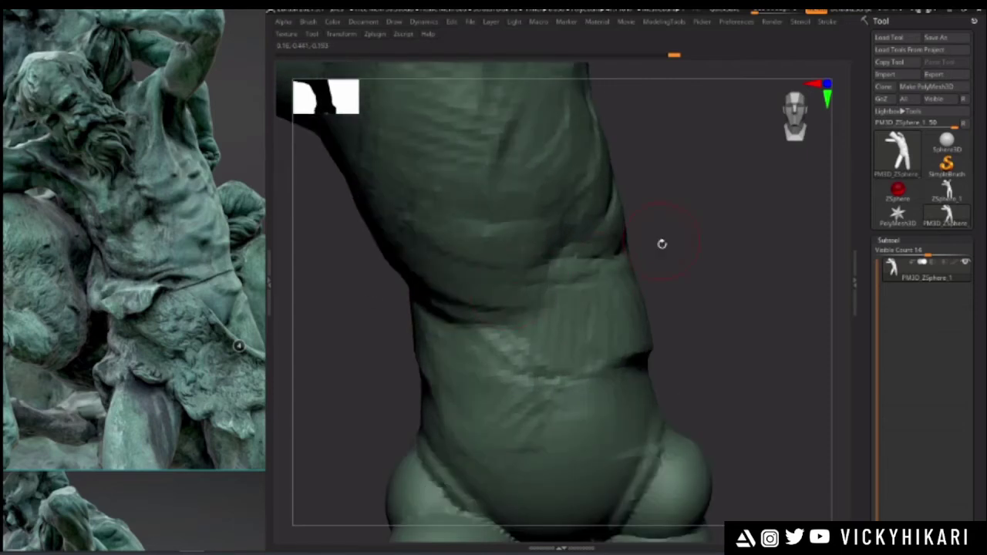
{"action": "left_click_drag", "start_coordinate": [662, 244], "coordinate": [617, 245]}
{"action": "left_click_drag", "start_coordinate": [600, 185], "coordinate": [645, 249]}
{"action": "left_click_drag", "start_coordinate": [590, 289], "coordinate": [654, 241]}
- Refine the contour of the ribs and flank on the raised-arm side from front and three-quarter views
{"action": "mouse_move", "coordinate": [438, 305]}
{"action": "left_mouse_down"}
{"action": "mouse_move", "coordinate": [473, 301]}
{"action": "mouse_move", "coordinate": [408, 278]}
{"action": "mouse_move", "coordinate": [434, 295]}
{"action": "mouse_move", "coordinate": [462, 293]}
{"action": "left_mouse_up"}
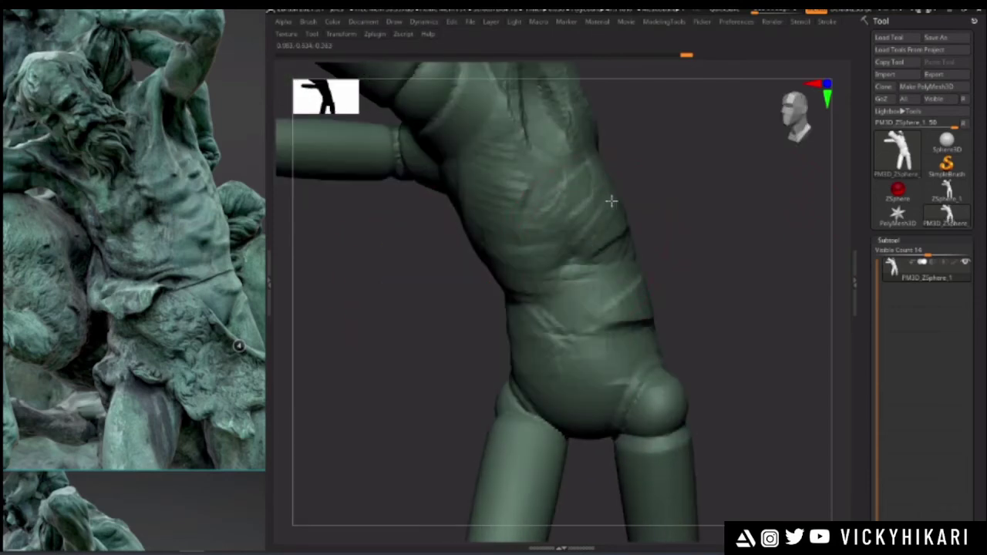
{"action": "left_click_drag", "start_coordinate": [625, 247], "coordinate": [599, 234]}
{"action": "left_click_drag", "start_coordinate": [664, 253], "coordinate": [634, 238]}
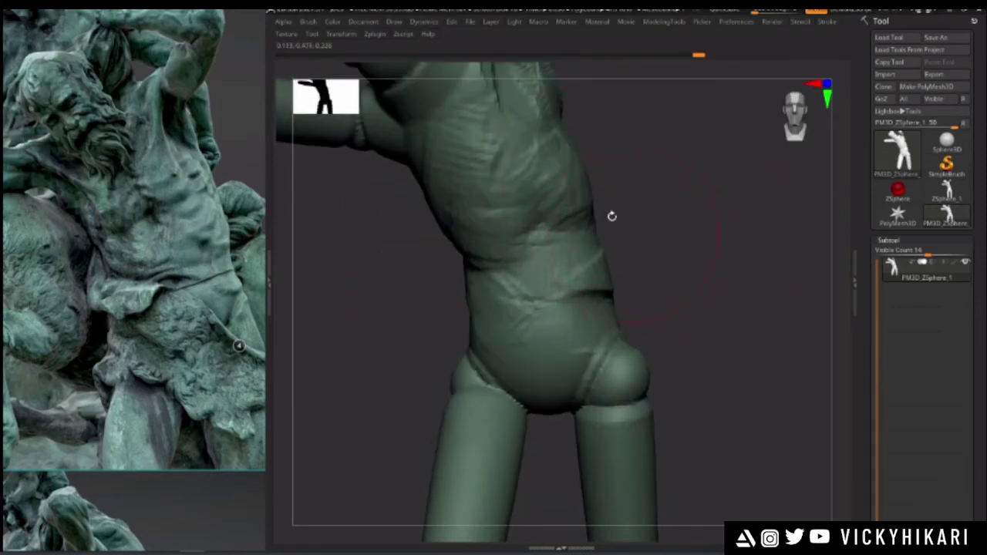
{"action": "left_click_drag", "start_coordinate": [410, 282], "coordinate": [360, 272]}
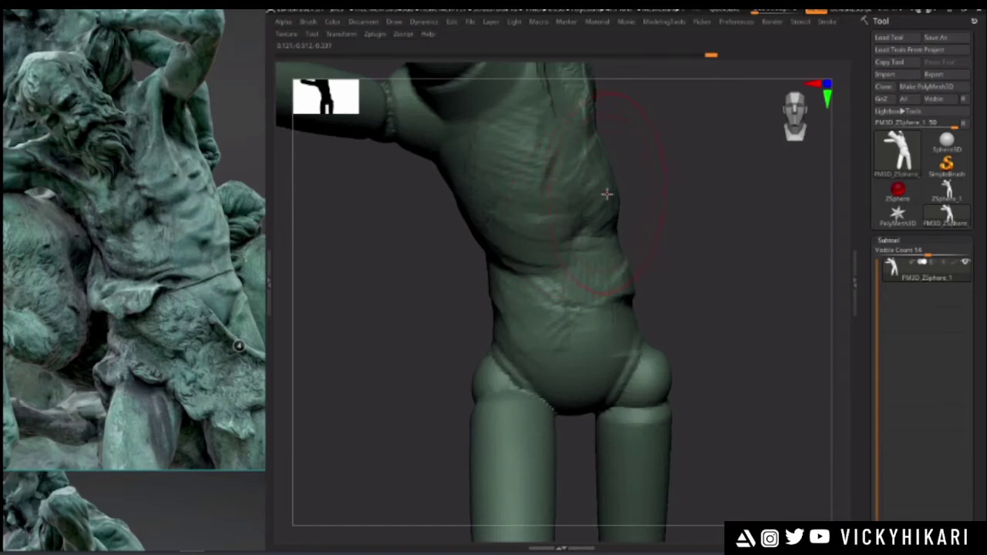
{"action": "mouse_move", "coordinate": [454, 265]}
{"action": "left_mouse_down"}
{"action": "mouse_move", "coordinate": [396, 265]}
{"action": "mouse_move", "coordinate": [555, 262]}
{"action": "left_mouse_up"}
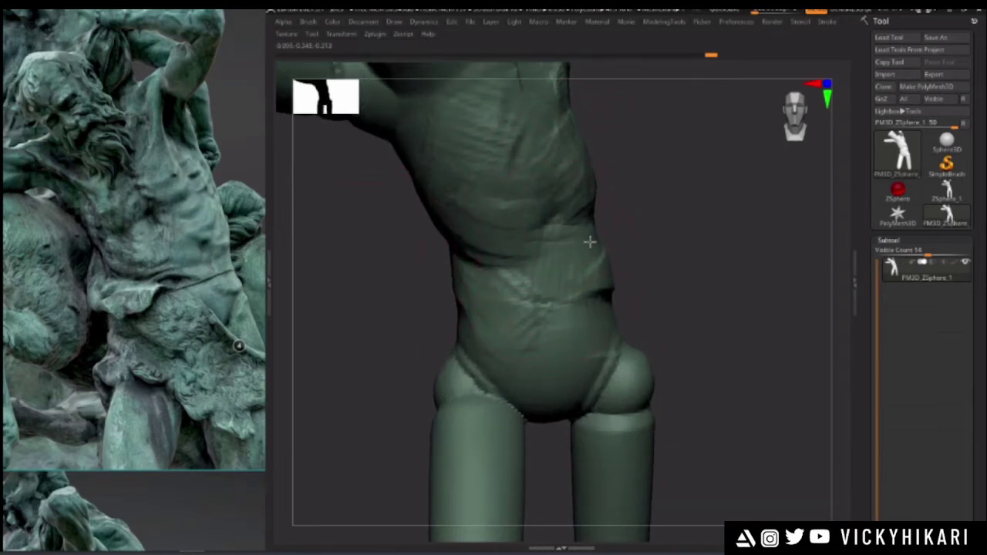
{"action": "mouse_move", "coordinate": [402, 282]}
{"action": "left_mouse_down"}
{"action": "mouse_move", "coordinate": [407, 262]}
{"action": "mouse_move", "coordinate": [445, 306]}
{"action": "mouse_move", "coordinate": [483, 260]}
{"action": "mouse_move", "coordinate": [513, 261]}
{"action": "mouse_move", "coordinate": [522, 166]}
{"action": "left_mouse_up"}
- Adjust the brush and shape the chest and side of the torso beneath the outstretched arm's shoulder
{"action": "left_click_drag", "start_coordinate": [465, 221], "coordinate": [428, 309]}
{"action": "key", "text": "space"}
{"action": "key", "text": "space"}
{"action": "mouse_move", "coordinate": [488, 260]}
{"action": "left_mouse_down"}
{"action": "mouse_move", "coordinate": [448, 297]}
{"action": "mouse_move", "coordinate": [502, 270]}
{"action": "left_mouse_up"}
{"action": "left_click_drag", "start_coordinate": [479, 204], "coordinate": [509, 266]}
- Widen the whole figure horizontally to about 1.15 times with the transform gizmo, and return to sculpting
{"action": "mouse_move", "coordinate": [420, 270]}
{"action": "left_mouse_down"}
{"action": "mouse_move", "coordinate": [412, 319]}
{"action": "mouse_move", "coordinate": [425, 313]}
{"action": "left_mouse_up"}
{"action": "key", "text": "w"}
{"action": "left_click_drag", "start_coordinate": [512, 316], "coordinate": [497, 320]}
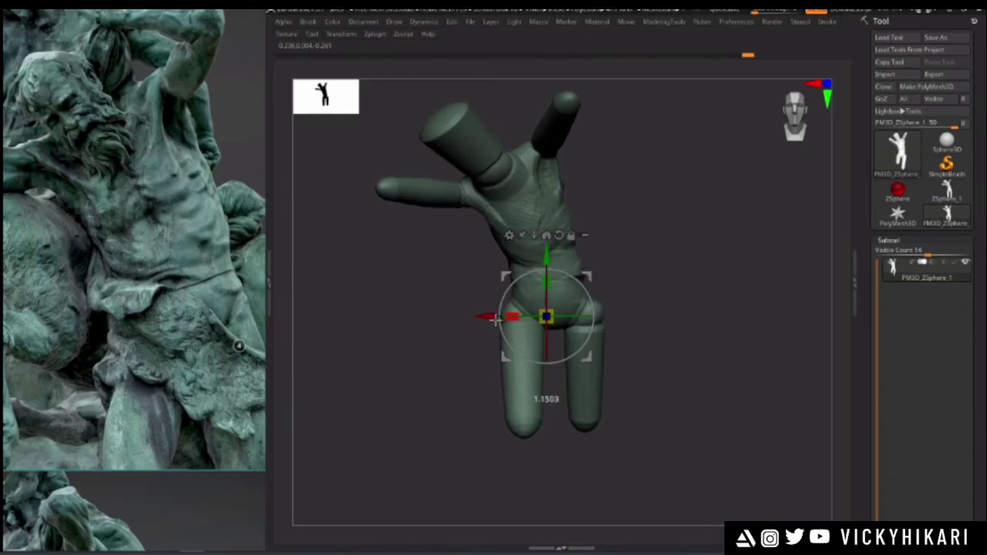
{"action": "key", "text": "q"}
- Build the pectoral forms and the latissimus ridge running from the outstretched arm down to the ribs
{"action": "left_click_drag", "start_coordinate": [442, 253], "coordinate": [415, 330], "text": "alt"}
{"action": "left_click_drag", "start_coordinate": [640, 189], "coordinate": [648, 262]}
{"action": "left_click_drag", "start_coordinate": [417, 267], "coordinate": [458, 270], "text": "alt"}
{"action": "left_click_drag", "start_coordinate": [539, 150], "coordinate": [557, 207]}
{"action": "left_click_drag", "start_coordinate": [526, 174], "coordinate": [512, 224]}
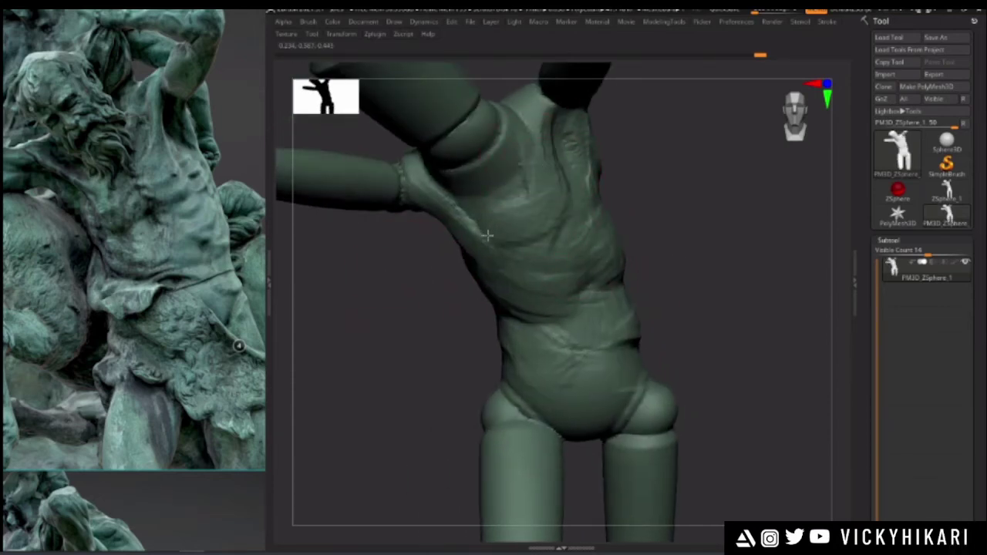
{"action": "left_click_drag", "start_coordinate": [449, 349], "coordinate": [467, 247], "text": "alt"}
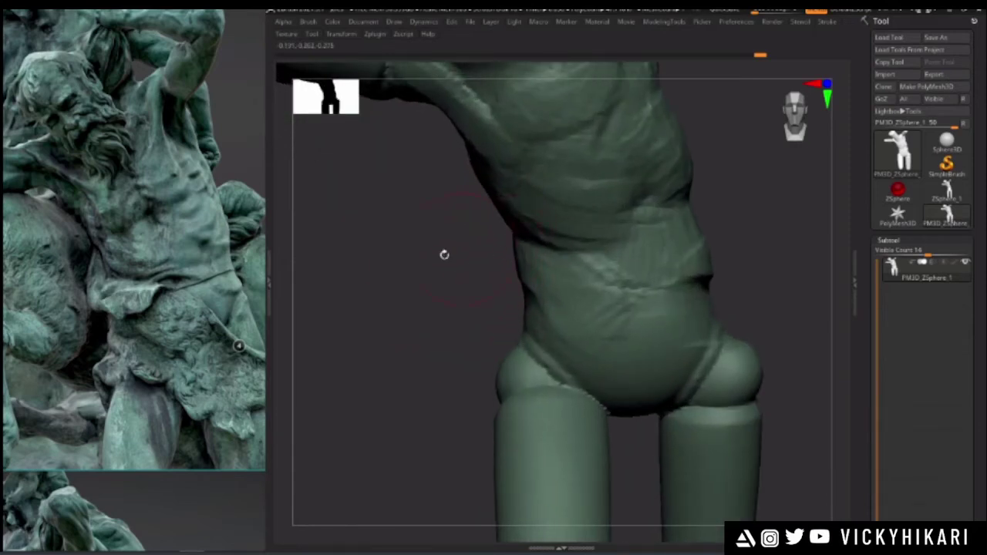
{"action": "left_click_drag", "start_coordinate": [414, 273], "coordinate": [502, 279]}
- Build up the hip creases and lower abdomen to connect the belly with both hip joints
{"action": "right_click_drag", "start_coordinate": [450, 249], "coordinate": [381, 198]}
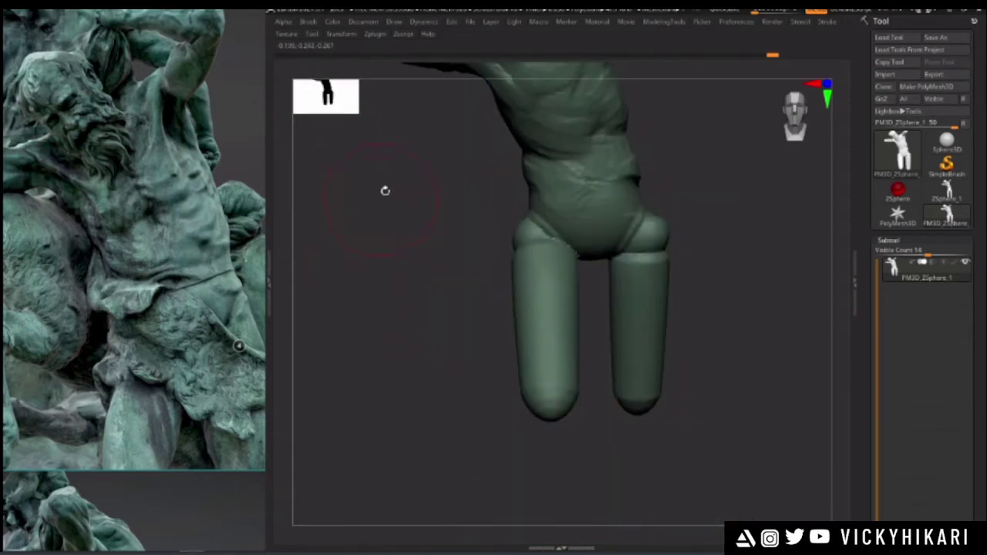
{"action": "left_click_drag", "start_coordinate": [451, 252], "coordinate": [378, 252], "text": "alt"}
{"action": "left_click_drag", "start_coordinate": [379, 252], "coordinate": [513, 253]}
{"action": "left_click_drag", "start_coordinate": [607, 224], "coordinate": [599, 251]}
{"action": "mouse_move", "coordinate": [396, 208]}
{"action": "left_mouse_down", "text": "alt"}
{"action": "mouse_move", "coordinate": [360, 247]}
{"action": "mouse_move", "coordinate": [362, 286]}
{"action": "left_mouse_up", "text": "alt"}
{"action": "left_click_drag", "start_coordinate": [564, 245], "coordinate": [560, 281]}
{"action": "mouse_move", "coordinate": [517, 331]}
{"action": "left_mouse_down"}
{"action": "mouse_move", "coordinate": [441, 298]}
{"action": "mouse_move", "coordinate": [401, 258]}
{"action": "mouse_move", "coordinate": [401, 244]}
{"action": "left_mouse_up"}
{"action": "mouse_move", "coordinate": [392, 270]}
{"action": "left_mouse_down"}
{"action": "mouse_move", "coordinate": [414, 306]}
{"action": "mouse_move", "coordinate": [465, 333]}
{"action": "left_mouse_up"}
{"action": "left_click_drag", "start_coordinate": [302, 280], "coordinate": [393, 254], "text": "alt"}
- Adjust the brush size and blend the hip joint on the outstretched-arm side into the upper thigh
{"action": "key", "text": "space"}
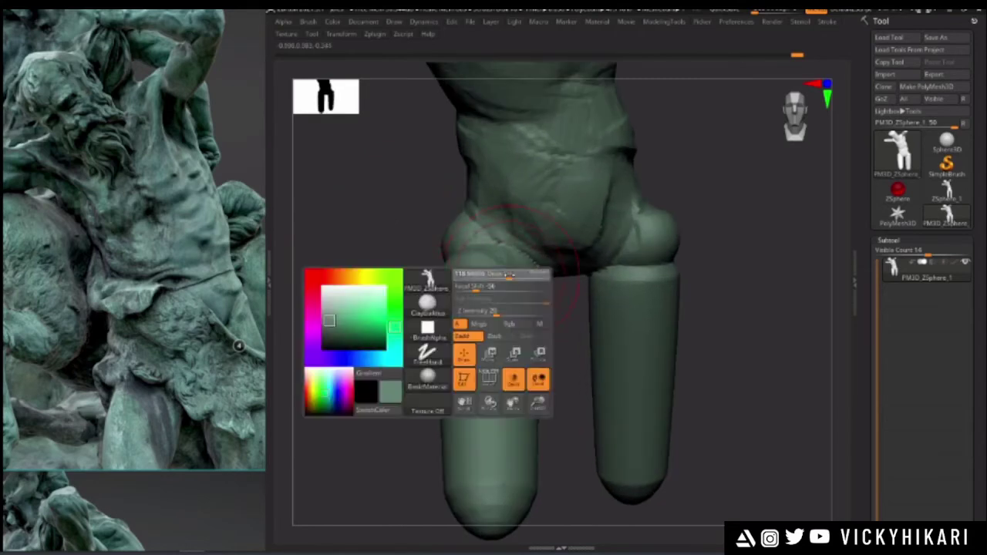
{"action": "mouse_move", "coordinate": [479, 227]}
{"action": "left_mouse_down"}
{"action": "mouse_move", "coordinate": [493, 434]}
{"action": "mouse_move", "coordinate": [509, 311]}
{"action": "left_mouse_up"}
{"action": "left_click_drag", "start_coordinate": [420, 370], "coordinate": [448, 368]}
{"action": "mouse_move", "coordinate": [539, 278]}
{"action": "left_mouse_down"}
{"action": "mouse_move", "coordinate": [590, 354]}
{"action": "mouse_move", "coordinate": [386, 295]}
{"action": "mouse_move", "coordinate": [462, 258]}
{"action": "mouse_move", "coordinate": [572, 269]}
{"action": "left_mouse_up"}
{"action": "mouse_move", "coordinate": [567, 334]}
{"action": "left_mouse_down"}
{"action": "mouse_move", "coordinate": [519, 329]}
{"action": "mouse_move", "coordinate": [360, 258]}
{"action": "mouse_move", "coordinate": [388, 311]}
{"action": "mouse_move", "coordinate": [422, 332]}
{"action": "mouse_move", "coordinate": [409, 267]}
{"action": "mouse_move", "coordinate": [419, 335]}
{"action": "mouse_move", "coordinate": [390, 284]}
{"action": "mouse_move", "coordinate": [408, 347]}
{"action": "left_mouse_up"}
{"action": "key", "text": "space"}
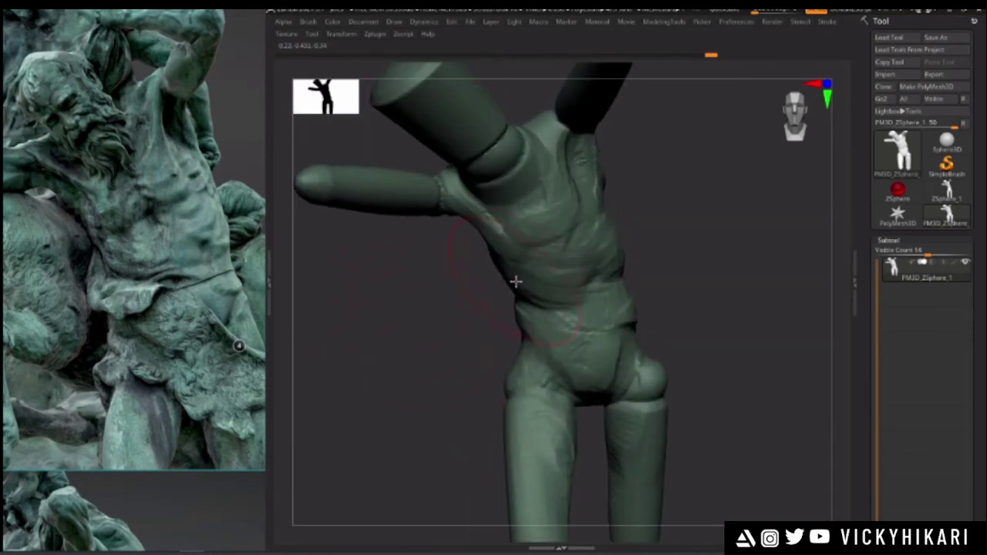
- Strengthen the flank and latissimus on the outstretched-arm side and refine the waist and pelvis transition
{"action": "left_click_drag", "start_coordinate": [513, 282], "coordinate": [502, 288]}
{"action": "mouse_move", "coordinate": [447, 270]}
{"action": "left_mouse_down"}
{"action": "mouse_move", "coordinate": [412, 283]}
{"action": "mouse_move", "coordinate": [447, 295]}
{"action": "mouse_move", "coordinate": [448, 332]}
{"action": "left_mouse_up"}
{"action": "key", "text": "space"}
{"action": "mouse_move", "coordinate": [452, 210]}
{"action": "left_mouse_down"}
{"action": "mouse_move", "coordinate": [477, 255]}
{"action": "mouse_move", "coordinate": [500, 237]}
{"action": "left_mouse_up"}
{"action": "left_click_drag", "start_coordinate": [663, 308], "coordinate": [601, 309]}
{"action": "mouse_move", "coordinate": [368, 293]}
{"action": "left_mouse_down"}
{"action": "mouse_move", "coordinate": [398, 239]}
{"action": "mouse_move", "coordinate": [401, 312]}
{"action": "left_mouse_up"}
{"action": "mouse_move", "coordinate": [588, 355]}
{"action": "left_mouse_down"}
{"action": "mouse_move", "coordinate": [506, 275]}
{"action": "mouse_move", "coordinate": [554, 284]}
{"action": "mouse_move", "coordinate": [485, 280]}
{"action": "mouse_move", "coordinate": [460, 229]}
{"action": "mouse_move", "coordinate": [456, 254]}
{"action": "mouse_move", "coordinate": [510, 225]}
{"action": "left_mouse_up"}
{"action": "mouse_move", "coordinate": [402, 284]}
{"action": "left_mouse_down"}
{"action": "mouse_move", "coordinate": [375, 289]}
{"action": "mouse_move", "coordinate": [432, 285]}
{"action": "mouse_move", "coordinate": [381, 282]}
{"action": "mouse_move", "coordinate": [385, 309]}
{"action": "left_mouse_up"}
- Adjust the brush size and sculpt the lower abdomen's borders with the groin and hips
{"action": "key", "text": "space"}
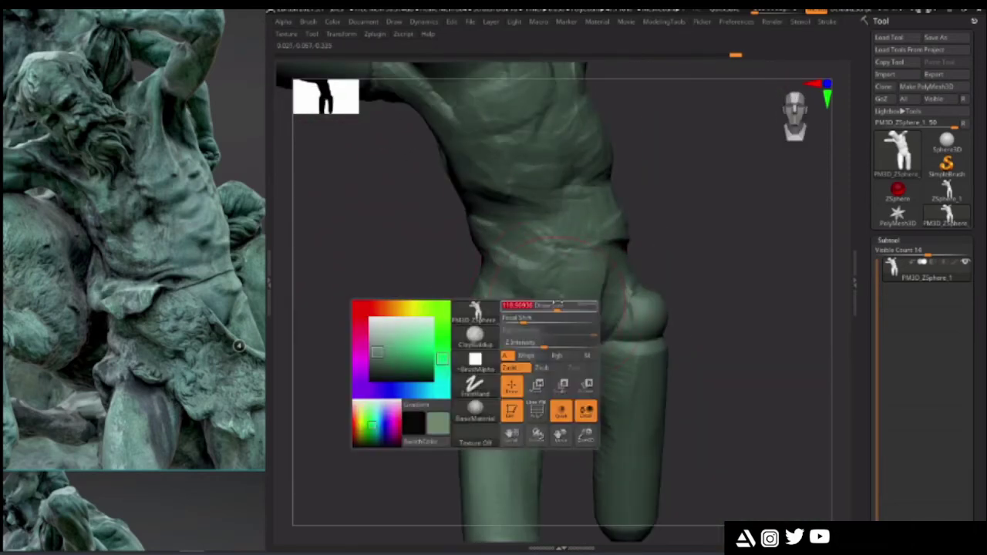
{"action": "left_click_drag", "start_coordinate": [559, 303], "coordinate": [510, 294]}
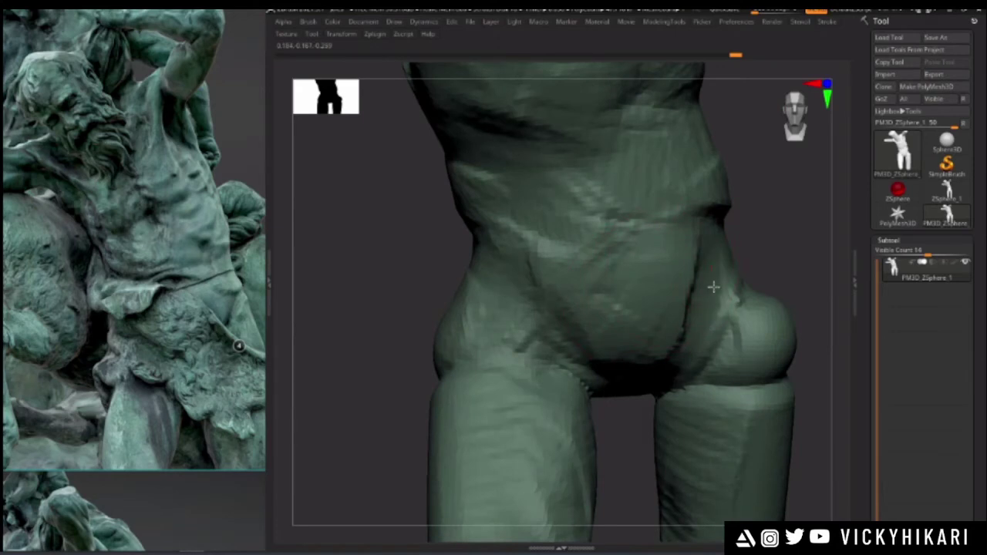
{"action": "left_click_drag", "start_coordinate": [709, 260], "coordinate": [592, 354]}
{"action": "mouse_move", "coordinate": [664, 302]}
{"action": "left_mouse_down"}
{"action": "mouse_move", "coordinate": [608, 298]}
{"action": "mouse_move", "coordinate": [628, 263]}
{"action": "left_mouse_up"}
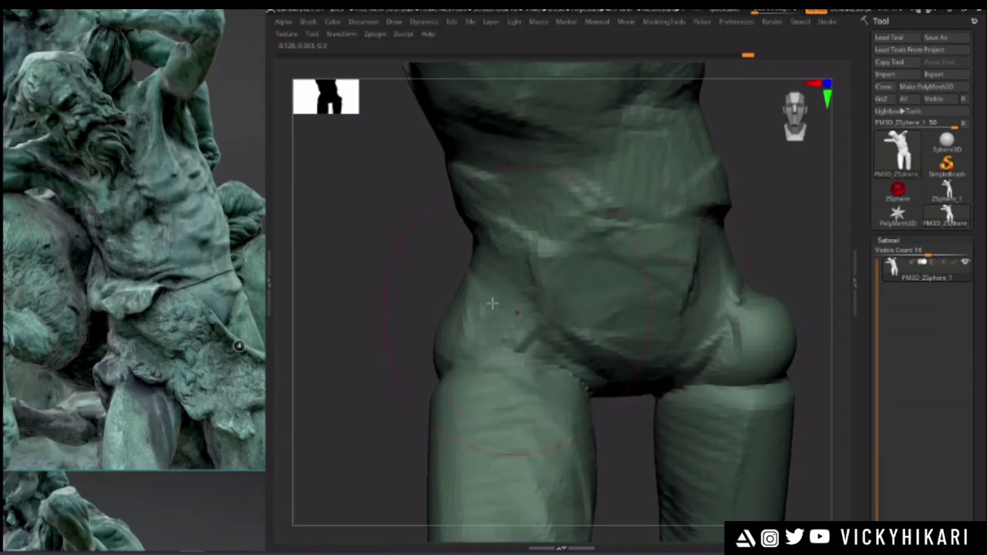
{"action": "left_click_drag", "start_coordinate": [379, 283], "coordinate": [349, 300], "text": "alt"}
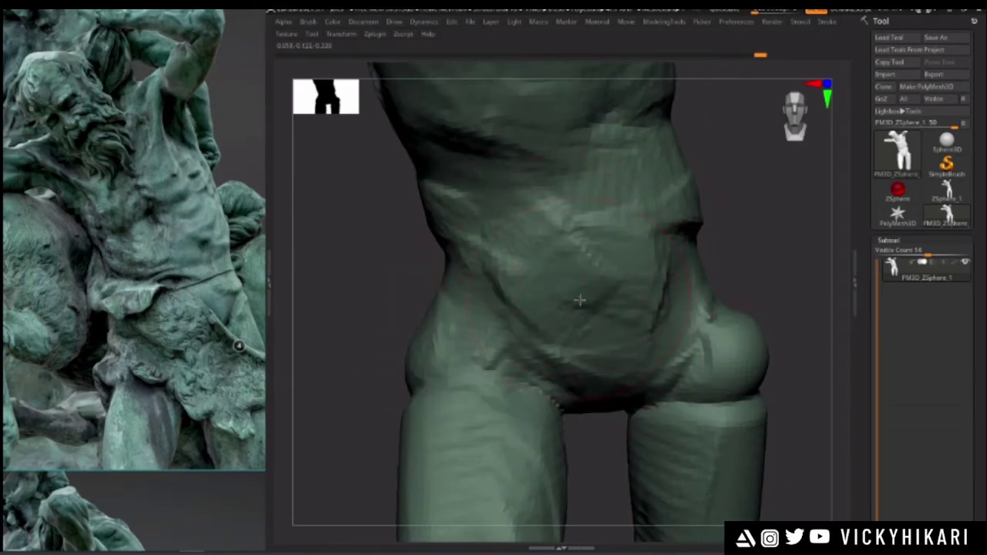
{"action": "left_click_drag", "start_coordinate": [569, 293], "coordinate": [543, 296]}
{"action": "left_click_drag", "start_coordinate": [372, 281], "coordinate": [365, 211], "text": "alt"}
- Work around to the back and shape the shoulder blade area behind the outstretched arm
{"action": "right_click_drag", "start_coordinate": [467, 206], "coordinate": [502, 260]}
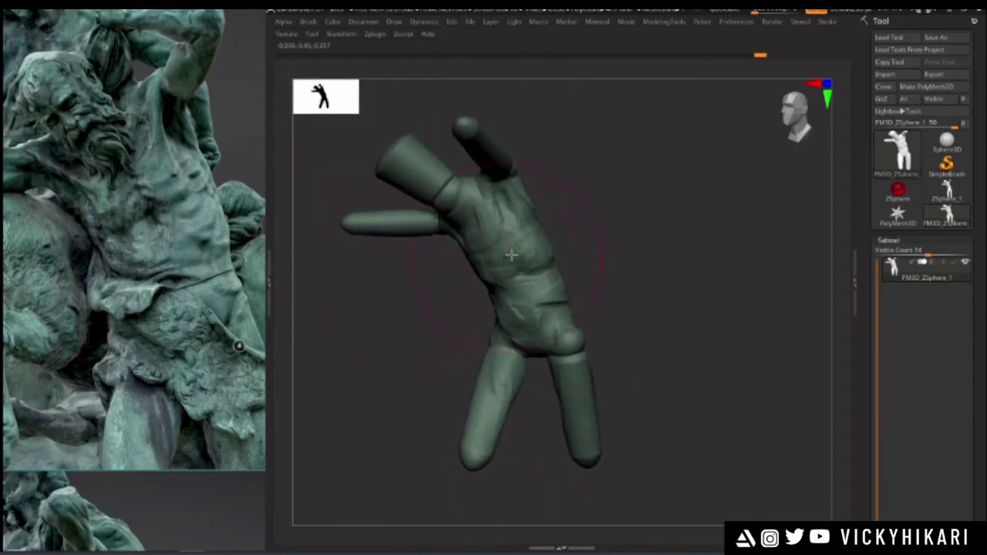
{"action": "right_click_drag", "start_coordinate": [417, 280], "coordinate": [393, 266]}
{"action": "right_click_drag", "start_coordinate": [392, 208], "coordinate": [411, 258], "text": "alt"}
{"action": "right_click", "coordinate": [462, 307]}
{"action": "right_click_drag", "start_coordinate": [573, 191], "coordinate": [527, 339]}
{"action": "right_click", "coordinate": [526, 339]}
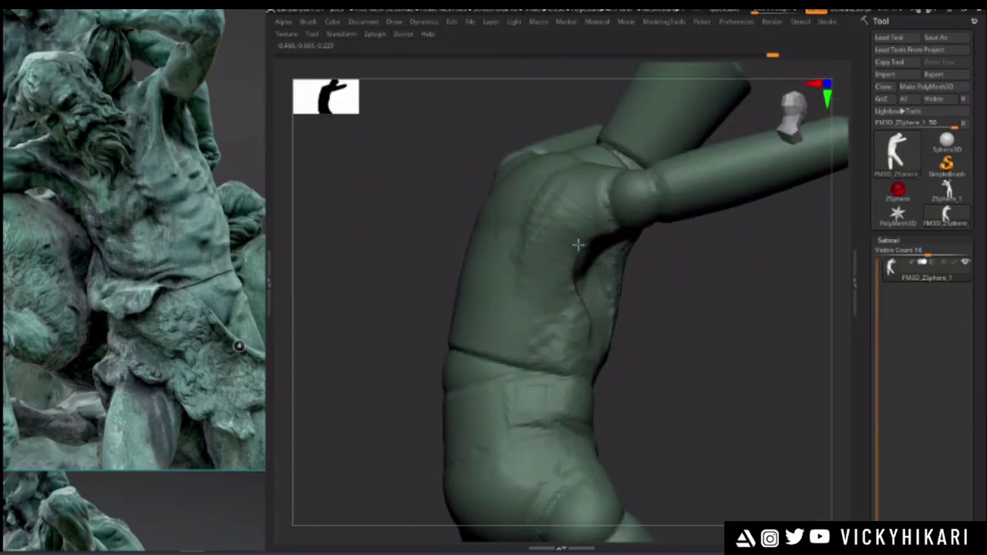
- Shape the side of the back and ribcage, linking the rear forms to the front of the torso
{"action": "right_click_drag", "start_coordinate": [461, 313], "coordinate": [486, 336]}
{"action": "mouse_move", "coordinate": [486, 336]}
{"action": "right_mouse_down"}
{"action": "mouse_move", "coordinate": [483, 255]}
{"action": "mouse_move", "coordinate": [443, 306]}
{"action": "mouse_move", "coordinate": [355, 380]}
{"action": "mouse_move", "coordinate": [562, 233]}
{"action": "mouse_move", "coordinate": [645, 263]}
{"action": "mouse_move", "coordinate": [627, 243]}
{"action": "right_mouse_up"}
{"action": "right_click_drag", "start_coordinate": [576, 262], "coordinate": [505, 269]}
{"action": "right_click", "coordinate": [496, 285]}
{"action": "right_click", "coordinate": [532, 258]}
{"action": "right_click", "coordinate": [524, 324]}
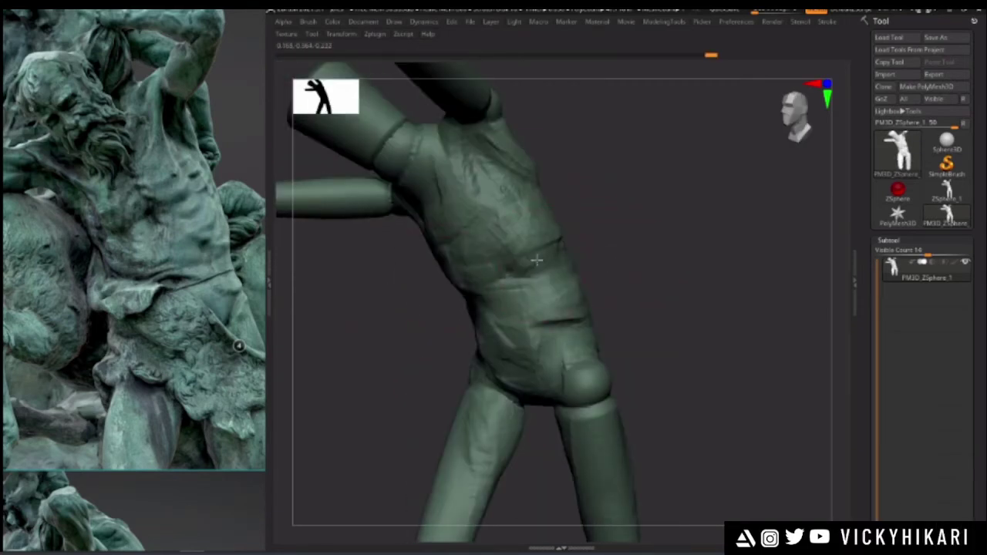
{"action": "right_click_drag", "start_coordinate": [577, 260], "coordinate": [474, 322]}
- Build clay over the hip joint and outer thigh on the raised-arm side
{"action": "left_click_drag", "start_coordinate": [513, 245], "coordinate": [502, 247]}
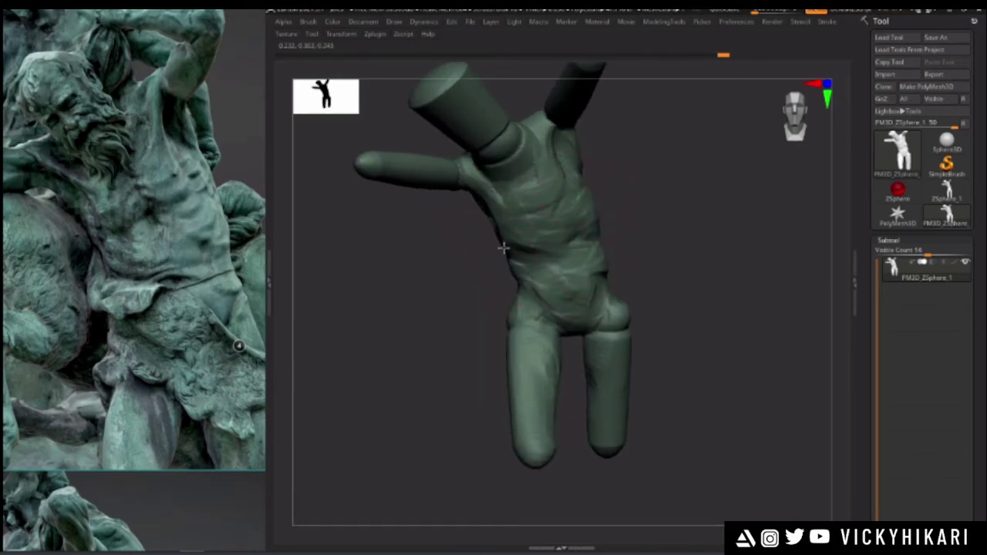
{"action": "right_click_drag", "start_coordinate": [503, 247], "coordinate": [491, 251]}
{"action": "left_click_drag", "start_coordinate": [491, 251], "coordinate": [521, 327]}
{"action": "mouse_move", "coordinate": [462, 324]}
{"action": "right_mouse_down"}
{"action": "mouse_move", "coordinate": [411, 324]}
{"action": "mouse_move", "coordinate": [493, 316]}
{"action": "right_mouse_up"}
{"action": "left_click_drag", "start_coordinate": [599, 293], "coordinate": [609, 332]}
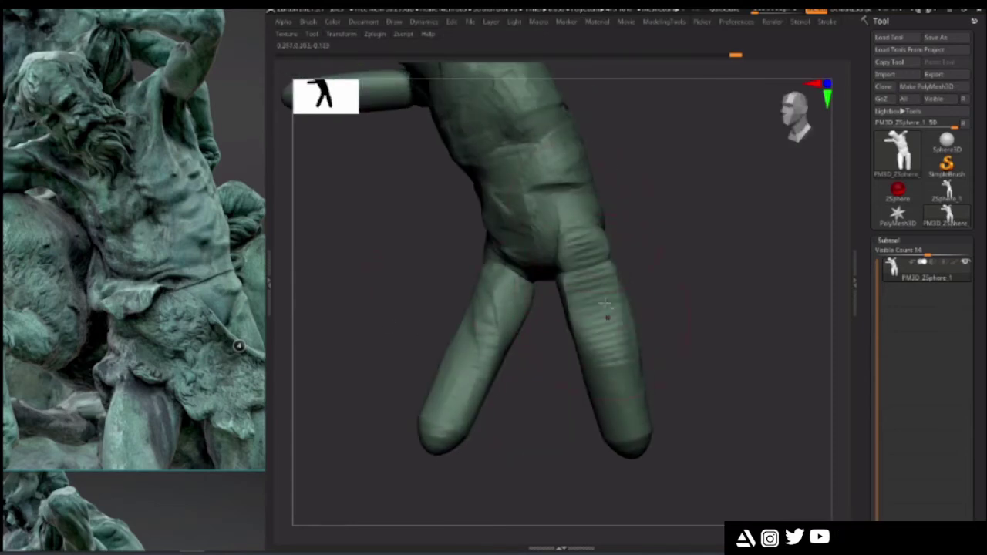
- Blend the raised-arm side's hip into its thigh and shorten the head cylinder to a stub
{"action": "mouse_move", "coordinate": [525, 346]}
{"action": "right_mouse_down"}
{"action": "mouse_move", "coordinate": [388, 265]}
{"action": "mouse_move", "coordinate": [392, 301]}
{"action": "mouse_move", "coordinate": [562, 282]}
{"action": "right_mouse_up"}
{"action": "mouse_move", "coordinate": [571, 266]}
{"action": "left_mouse_down"}
{"action": "mouse_move", "coordinate": [591, 217]}
{"action": "mouse_move", "coordinate": [584, 359]}
{"action": "left_mouse_up"}
{"action": "mouse_move", "coordinate": [584, 359]}
{"action": "right_mouse_down"}
{"action": "mouse_move", "coordinate": [536, 307]}
{"action": "mouse_move", "coordinate": [545, 330]}
{"action": "right_mouse_up"}
{"action": "right_click_drag", "start_coordinate": [499, 365], "coordinate": [554, 329]}
- Add volume to the front and back of the thigh on the raised-arm side
{"action": "key", "text": "space"}
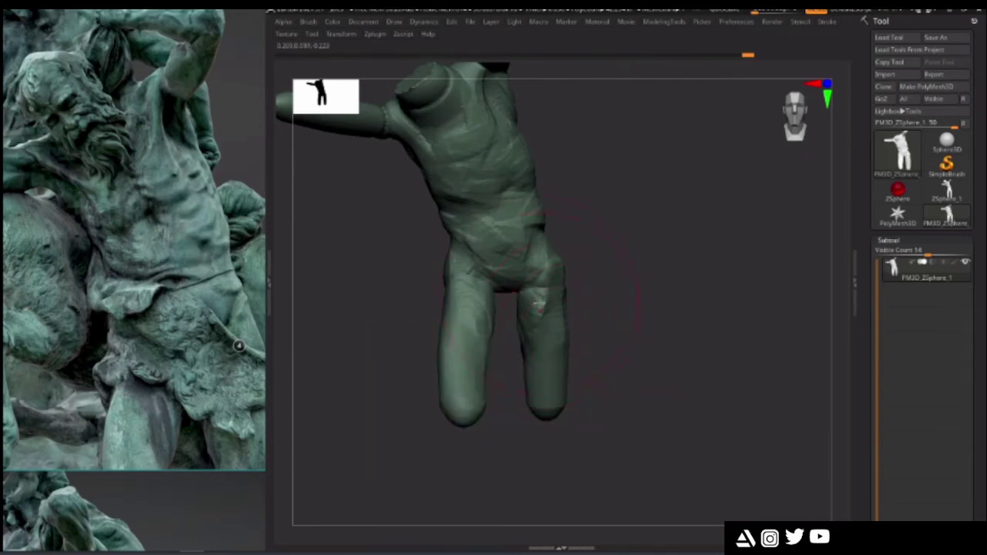
{"action": "left_click_drag", "start_coordinate": [540, 305], "coordinate": [525, 384]}
{"action": "right_click_drag", "start_coordinate": [382, 364], "coordinate": [309, 373]}
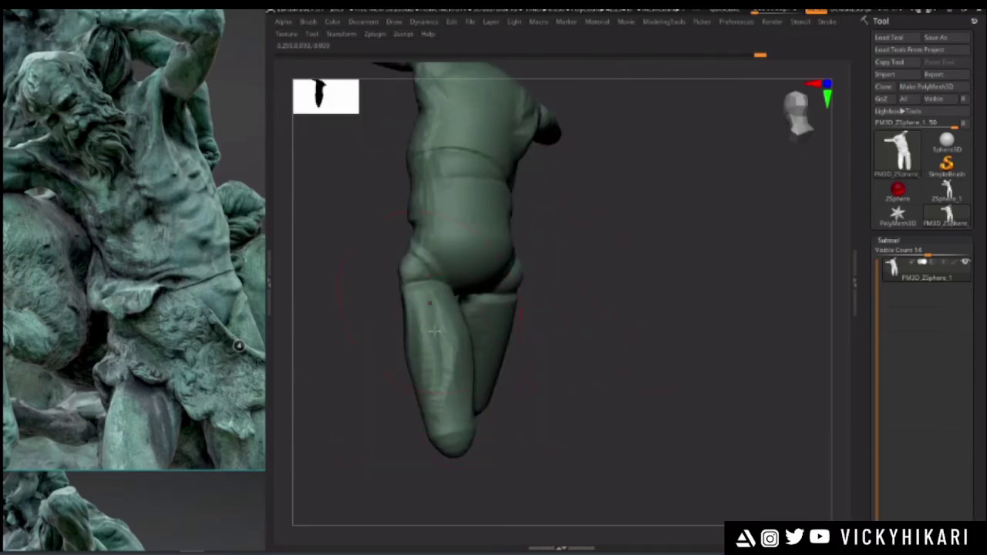
{"action": "right_click_drag", "start_coordinate": [431, 304], "coordinate": [478, 351]}
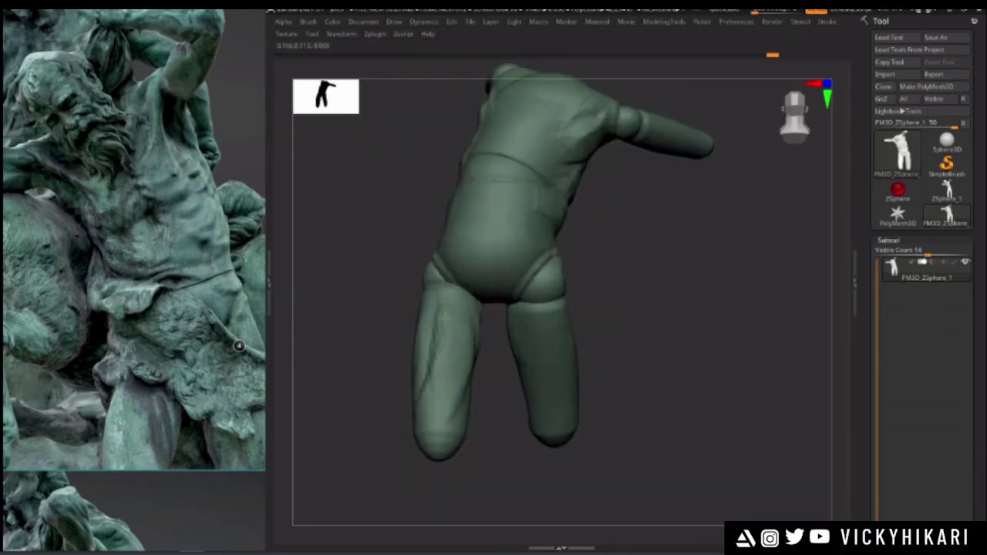
- Check the figure's proportions, try the Inflat brush at intensity 10, and redo the last undone change
{"action": "right_click_drag", "start_coordinate": [362, 325], "coordinate": [506, 337]}
{"action": "right_click_drag", "start_coordinate": [411, 316], "coordinate": [453, 344], "text": "ctrl"}
{"action": "right_click", "coordinate": [453, 344]}
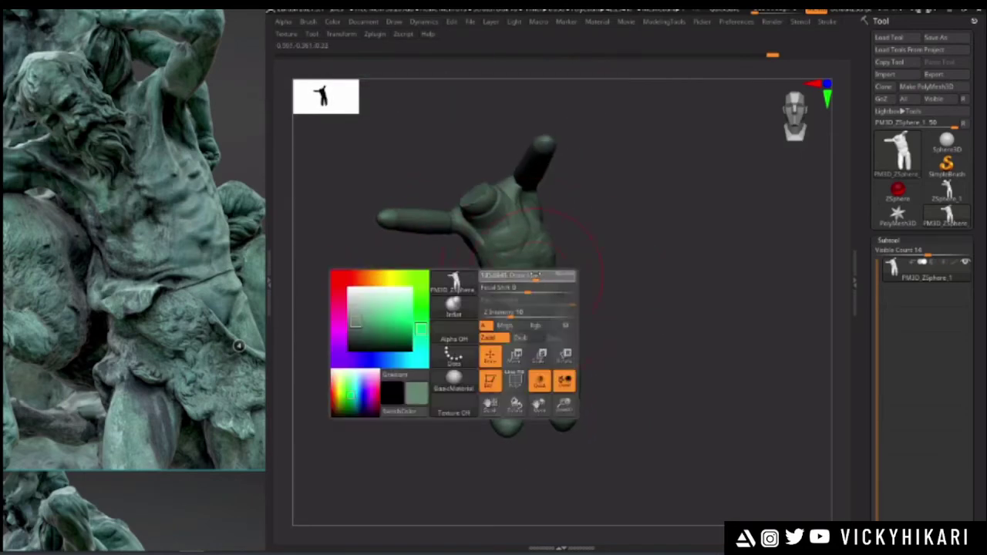
{"action": "key", "text": "ctrl+shift+z"}
{"action": "mouse_move", "coordinate": [381, 314]}
{"action": "right_mouse_down", "text": "ctrl"}
{"action": "mouse_move", "coordinate": [369, 310]}
{"action": "mouse_move", "coordinate": [364, 331]}
{"action": "right_mouse_up", "text": "ctrl"}
{"action": "mouse_move", "coordinate": [364, 331]}
{"action": "right_mouse_down", "text": "alt"}
{"action": "mouse_move", "coordinate": [360, 420]}
{"action": "mouse_move", "coordinate": [379, 357]}
{"action": "mouse_move", "coordinate": [421, 307]}
{"action": "mouse_move", "coordinate": [403, 301]}
{"action": "mouse_move", "coordinate": [390, 333]}
{"action": "right_mouse_up", "text": "alt"}
{"action": "key", "text": "space"}
{"action": "key", "text": "space"}
- Adjust the brush size and define the lower rib arch and abdominal ridges across the front torso
{"action": "mouse_move", "coordinate": [550, 300]}
{"action": "right_mouse_down"}
{"action": "mouse_move", "coordinate": [434, 284]}
{"action": "mouse_move", "coordinate": [439, 304]}
{"action": "mouse_move", "coordinate": [381, 313]}
{"action": "right_mouse_up"}
{"action": "key", "text": "space"}
{"action": "left_click_drag", "start_coordinate": [567, 276], "coordinate": [570, 275]}
{"action": "mouse_move", "coordinate": [534, 247]}
{"action": "left_mouse_down"}
{"action": "mouse_move", "coordinate": [514, 241]}
{"action": "mouse_move", "coordinate": [572, 246]}
{"action": "left_mouse_up"}
{"action": "right_click_drag", "start_coordinate": [367, 283], "coordinate": [532, 264]}
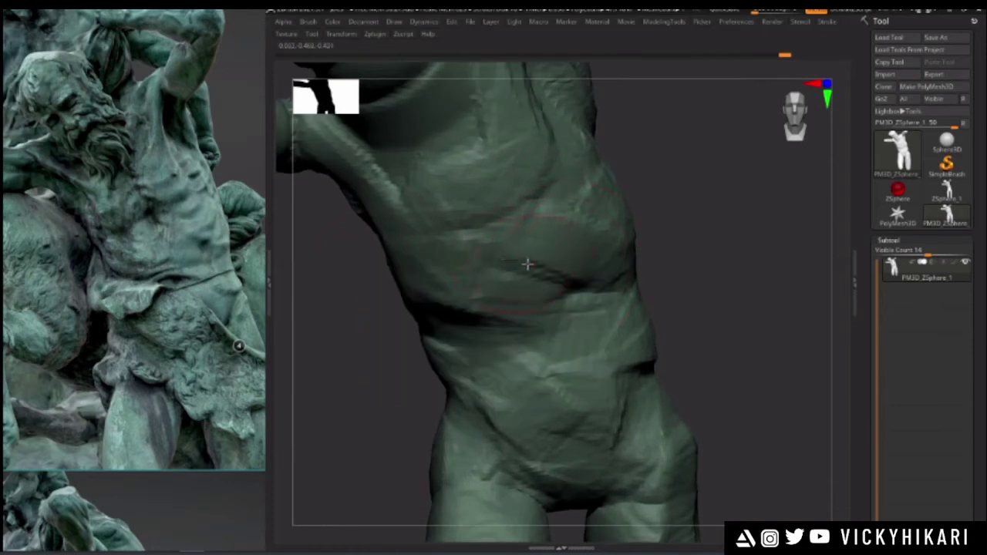
{"action": "right_click", "coordinate": [563, 282]}
{"action": "mouse_move", "coordinate": [442, 306]}
{"action": "right_mouse_down"}
{"action": "mouse_move", "coordinate": [417, 321]}
{"action": "mouse_move", "coordinate": [340, 300]}
{"action": "mouse_move", "coordinate": [485, 274]}
{"action": "right_mouse_up"}
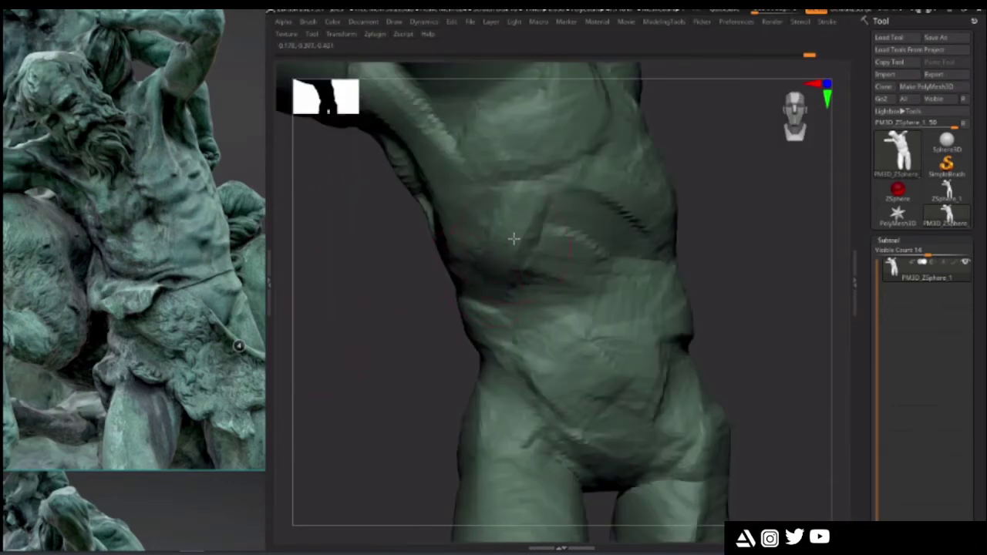
- Fill out the upper abdomen below the chest and refine the end of the rib arch on the raised-arm side
{"action": "left_click_drag", "start_coordinate": [459, 223], "coordinate": [546, 287]}
{"action": "mouse_move", "coordinate": [472, 240]}
{"action": "left_mouse_down"}
{"action": "mouse_move", "coordinate": [579, 281]}
{"action": "mouse_move", "coordinate": [553, 271]}
{"action": "mouse_move", "coordinate": [588, 273]}
{"action": "left_mouse_up"}
{"action": "mouse_move", "coordinate": [503, 243]}
{"action": "left_mouse_down"}
{"action": "mouse_move", "coordinate": [587, 253]}
{"action": "mouse_move", "coordinate": [537, 224]}
{"action": "left_mouse_up"}
{"action": "mouse_move", "coordinate": [375, 218]}
{"action": "right_mouse_down"}
{"action": "mouse_move", "coordinate": [403, 232]}
{"action": "mouse_move", "coordinate": [424, 260]}
{"action": "mouse_move", "coordinate": [512, 200]}
{"action": "mouse_move", "coordinate": [437, 255]}
{"action": "mouse_move", "coordinate": [517, 238]}
{"action": "right_mouse_up"}
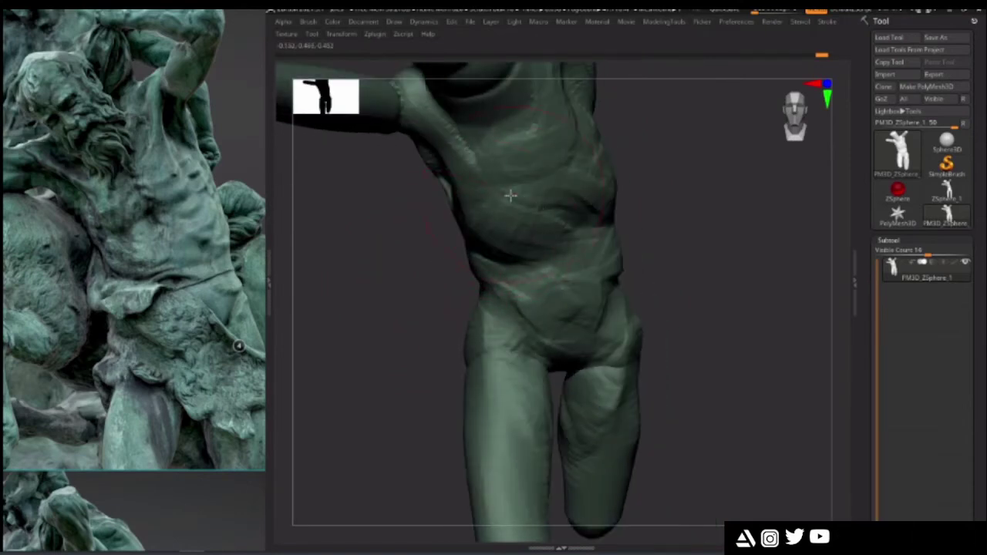
{"action": "right_click_drag", "start_coordinate": [421, 249], "coordinate": [378, 319]}
{"action": "left_click_drag", "start_coordinate": [557, 240], "coordinate": [590, 264]}
{"action": "right_click_drag", "start_coordinate": [432, 281], "coordinate": [393, 277]}
{"action": "right_click", "coordinate": [519, 293]}
- Adjust the brush size and raise the rib bulges just above the rib-arch crease on the raised-arm side
{"action": "mouse_move", "coordinate": [421, 243]}
{"action": "right_mouse_down", "text": "alt"}
{"action": "mouse_move", "coordinate": [408, 309]}
{"action": "mouse_move", "coordinate": [552, 262]}
{"action": "right_mouse_up", "text": "alt"}
{"action": "key", "text": "space"}
{"action": "left_click_drag", "start_coordinate": [584, 261], "coordinate": [580, 244]}
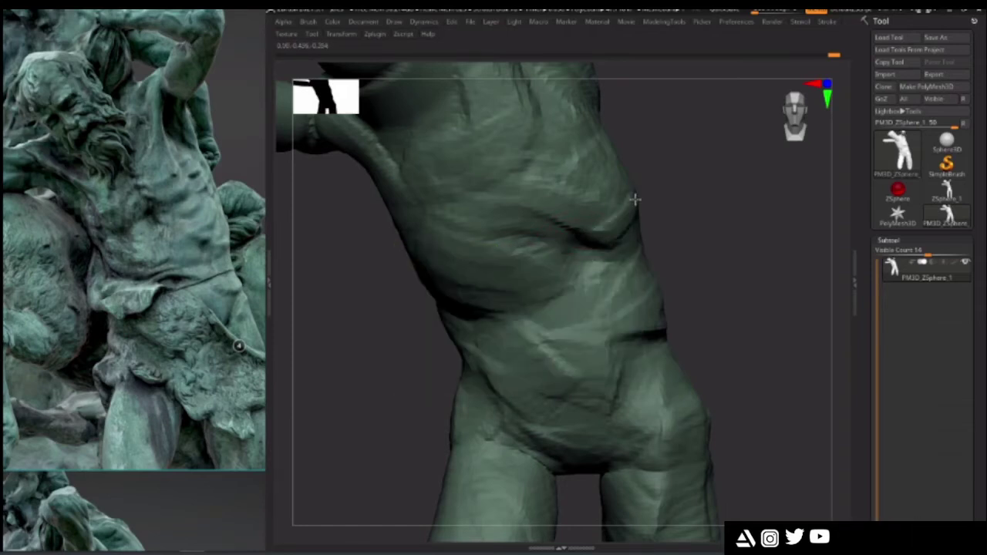
{"action": "right_click_drag", "start_coordinate": [658, 214], "coordinate": [583, 234]}
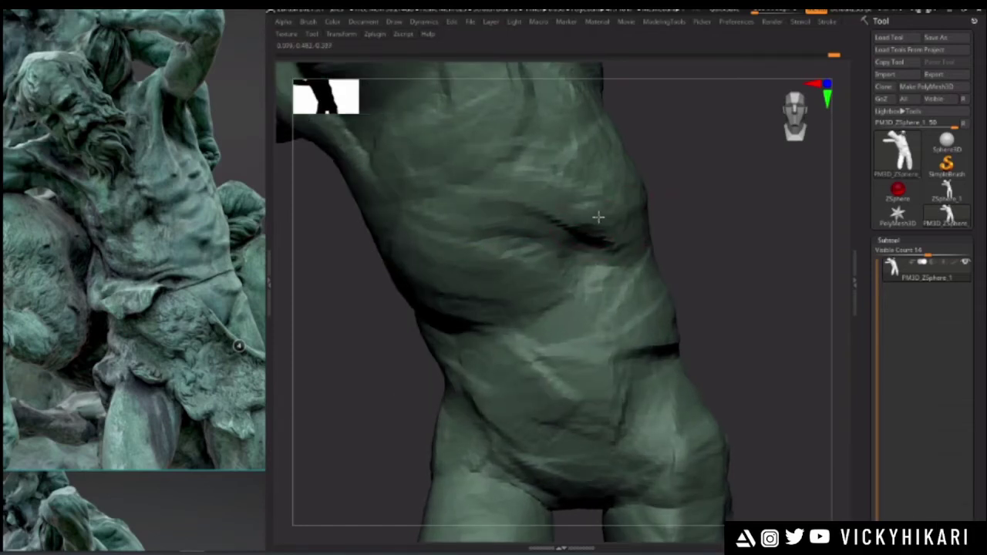
{"action": "mouse_move", "coordinate": [613, 217]}
{"action": "left_mouse_down"}
{"action": "mouse_move", "coordinate": [594, 137]}
{"action": "mouse_move", "coordinate": [555, 191]}
{"action": "left_mouse_up"}
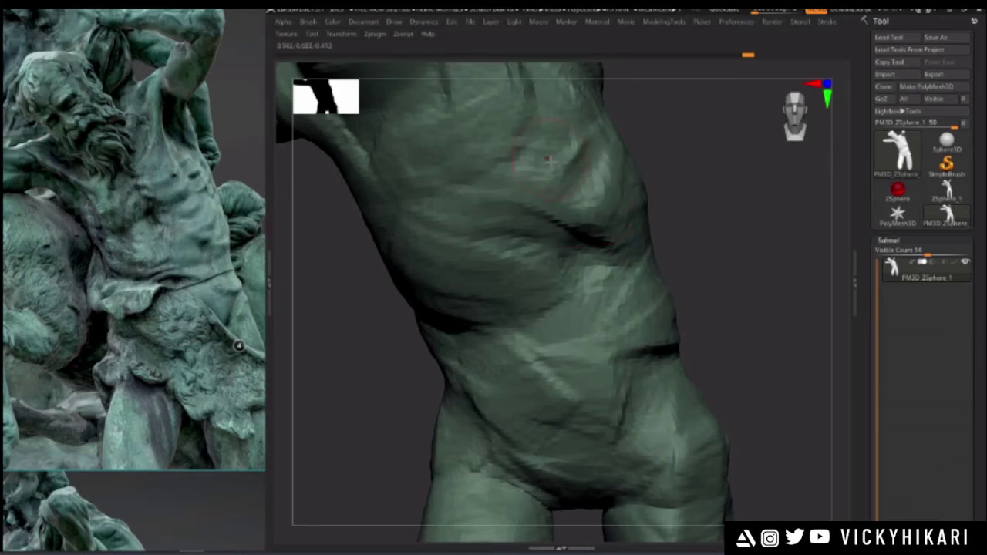
{"action": "right_click_drag", "start_coordinate": [669, 180], "coordinate": [591, 217]}
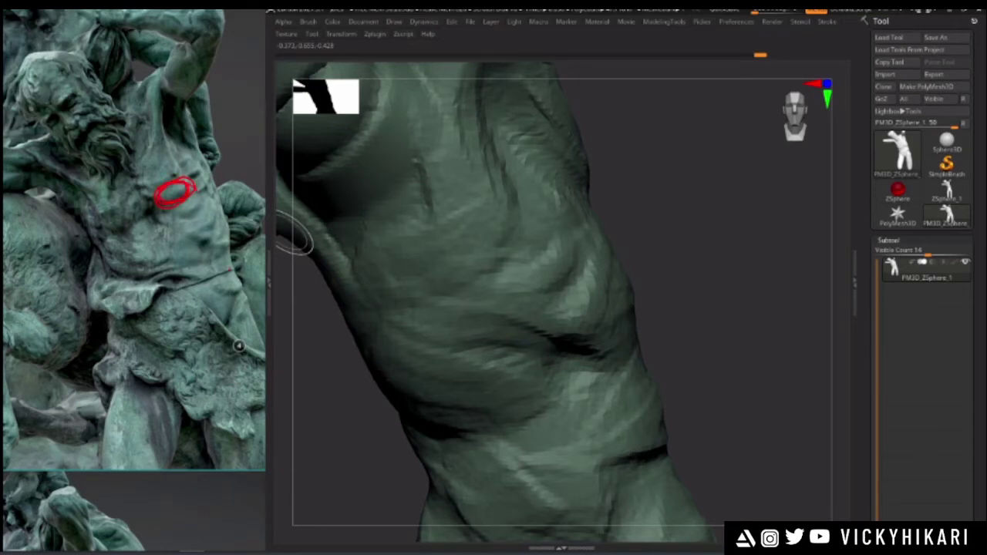
{"action": "mouse_move", "coordinate": [700, 162]}
{"action": "left_mouse_down", "text": "alt"}
{"action": "mouse_move", "coordinate": [710, 191]}
{"action": "mouse_move", "coordinate": [467, 249]}
{"action": "mouse_move", "coordinate": [513, 246]}
{"action": "left_mouse_up", "text": "alt"}
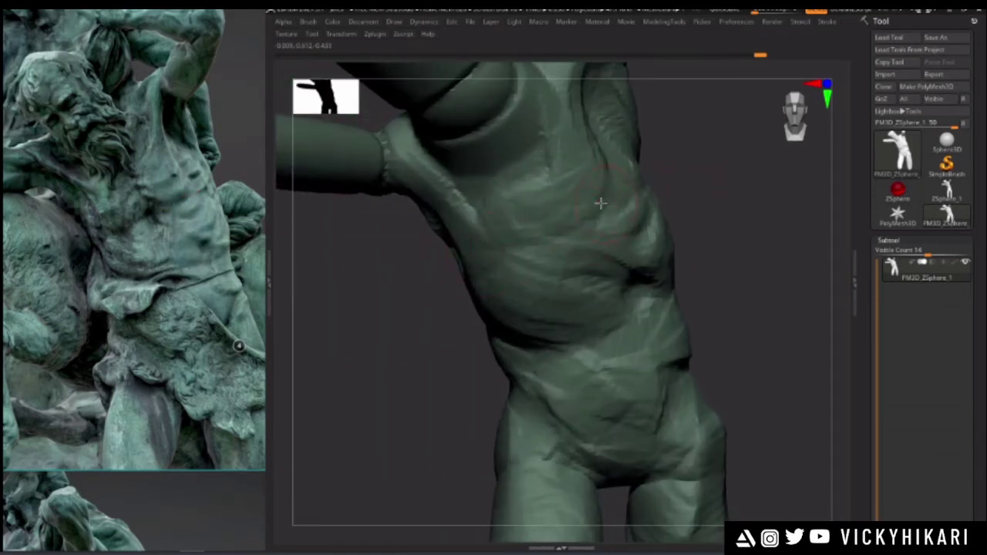
- Build the chest muscle running from the base of the raised arm down toward the ribs
{"action": "mouse_move", "coordinate": [399, 269]}
{"action": "right_mouse_down"}
{"action": "mouse_move", "coordinate": [604, 197]}
{"action": "mouse_move", "coordinate": [388, 315]}
{"action": "mouse_move", "coordinate": [513, 232]}
{"action": "right_mouse_up"}
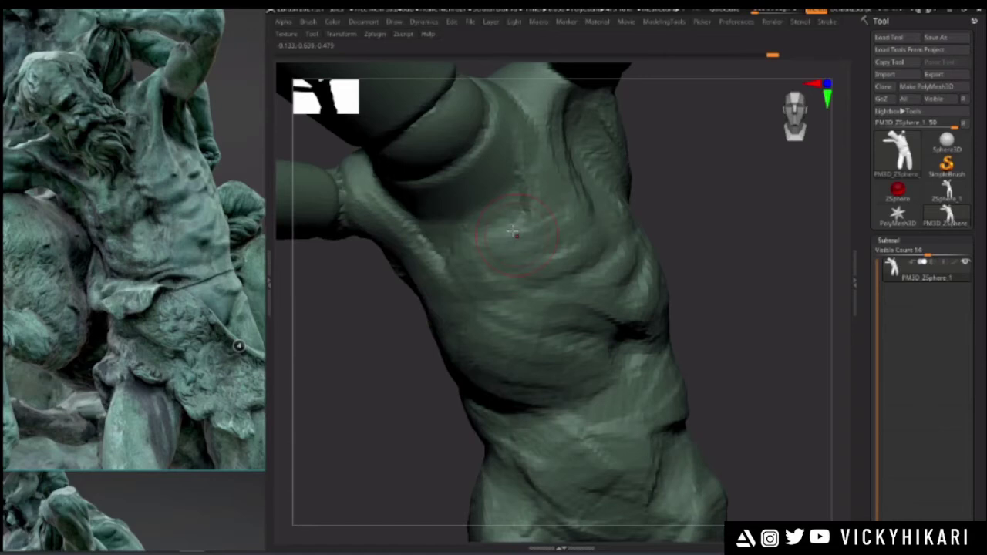
{"action": "key", "text": "space"}
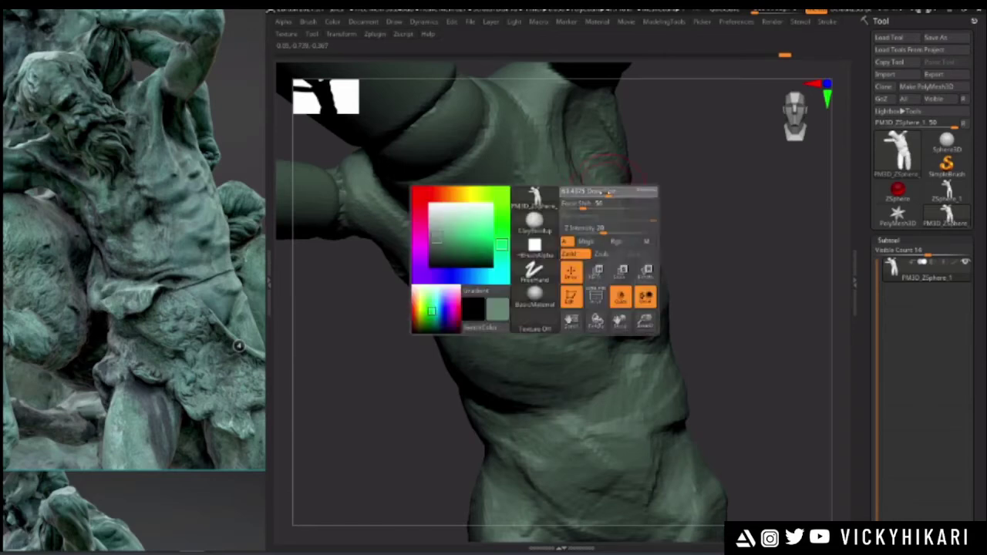
{"action": "right_click_drag", "start_coordinate": [613, 190], "coordinate": [607, 148]}
{"action": "key", "text": "space"}
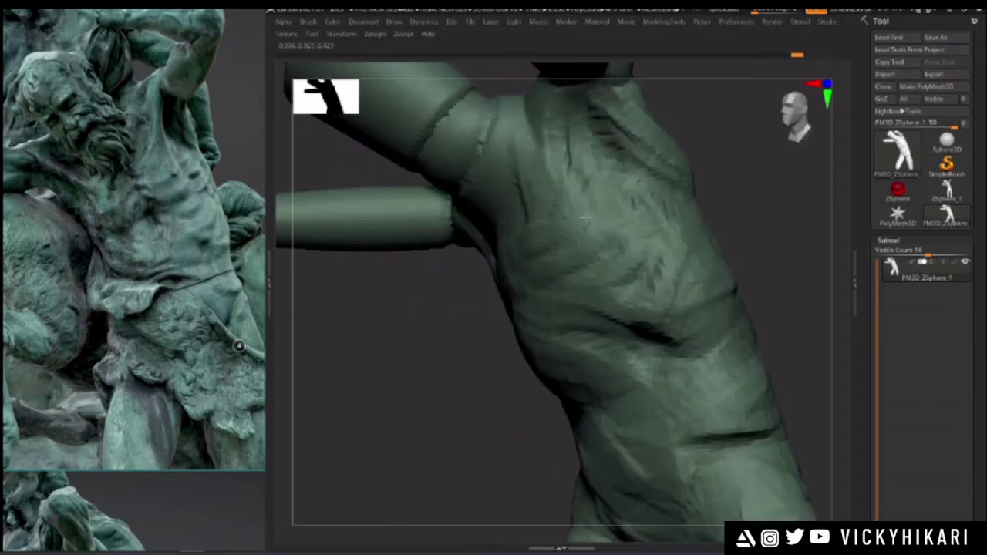
{"action": "right_click_drag", "start_coordinate": [534, 197], "coordinate": [552, 171]}
{"action": "left_click_drag", "start_coordinate": [539, 82], "coordinate": [536, 154]}
{"action": "left_click_drag", "start_coordinate": [711, 161], "coordinate": [705, 269], "text": "alt"}
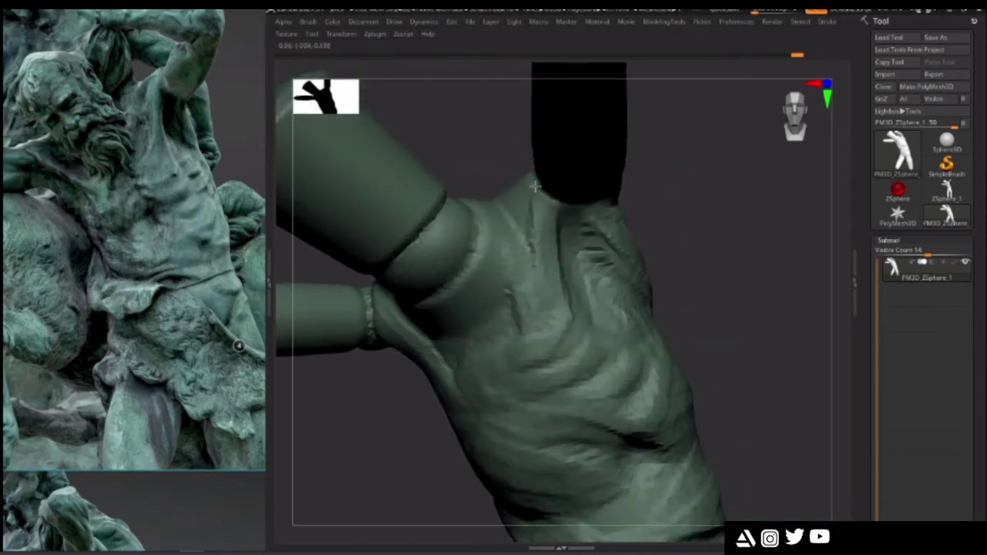
{"action": "left_click_drag", "start_coordinate": [533, 165], "coordinate": [544, 293]}
{"action": "left_click_drag", "start_coordinate": [703, 266], "coordinate": [679, 224]}
{"action": "mouse_move", "coordinate": [571, 293]}
{"action": "right_mouse_down"}
{"action": "mouse_move", "coordinate": [653, 254]}
{"action": "mouse_move", "coordinate": [696, 247]}
{"action": "mouse_move", "coordinate": [637, 233]}
{"action": "right_mouse_up"}
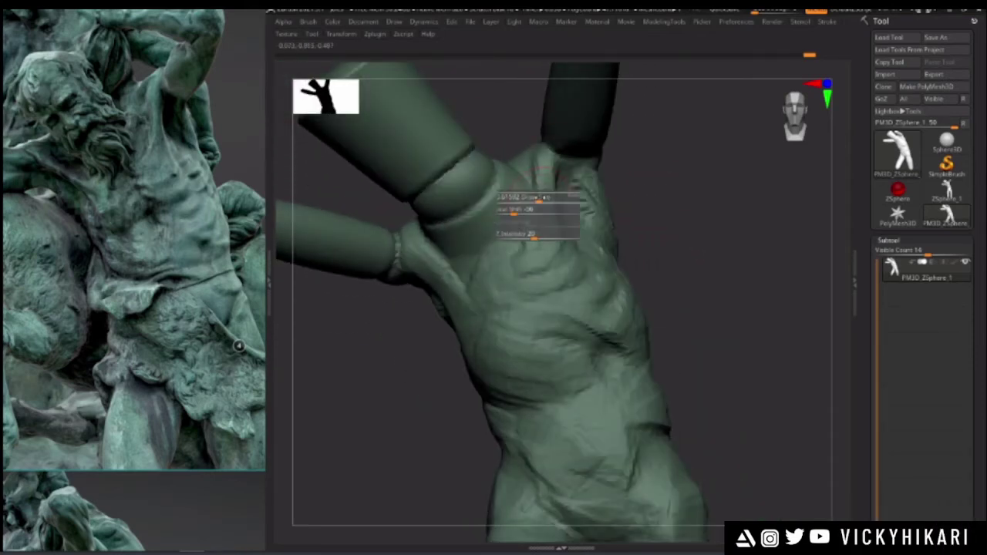
- Change the brush size and sculpt stretched muscle strands between the neck and the raised-arm armpit
{"action": "right_click_drag", "start_coordinate": [515, 137], "coordinate": [532, 139]}
{"action": "key", "text": "space"}
{"action": "left_click_drag", "start_coordinate": [552, 209], "coordinate": [539, 209]}
{"action": "left_click_drag", "start_coordinate": [533, 170], "coordinate": [532, 244]}
{"action": "left_click_drag", "start_coordinate": [547, 175], "coordinate": [550, 284]}
{"action": "right_click_drag", "start_coordinate": [532, 193], "coordinate": [567, 189]}
{"action": "left_click_drag", "start_coordinate": [557, 161], "coordinate": [546, 254]}
{"action": "right_click_drag", "start_coordinate": [406, 335], "coordinate": [588, 366]}
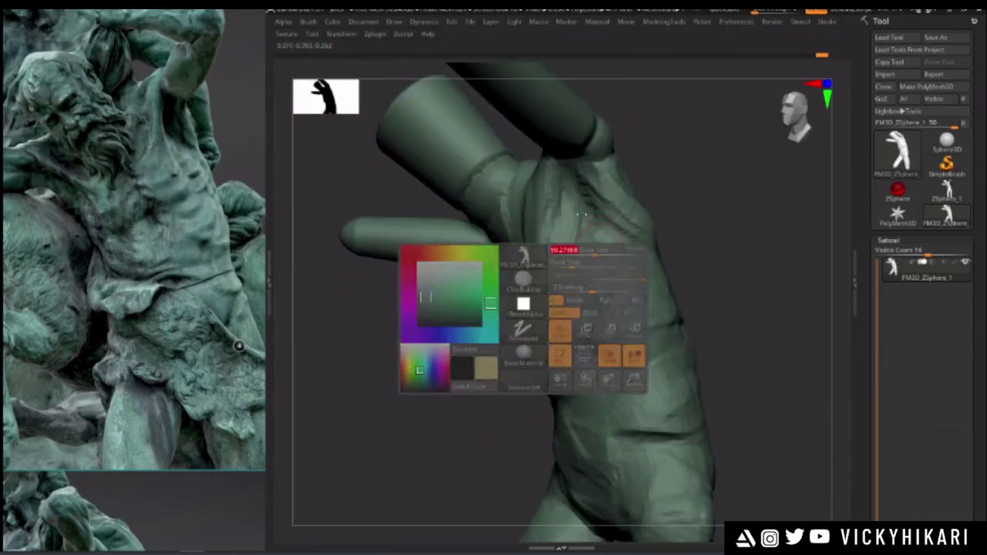
- Sculpt the rear armpit fold under the raised arm and enlarge the reference view of the statue's armpit
{"action": "right_click_drag", "start_coordinate": [615, 259], "coordinate": [529, 281]}
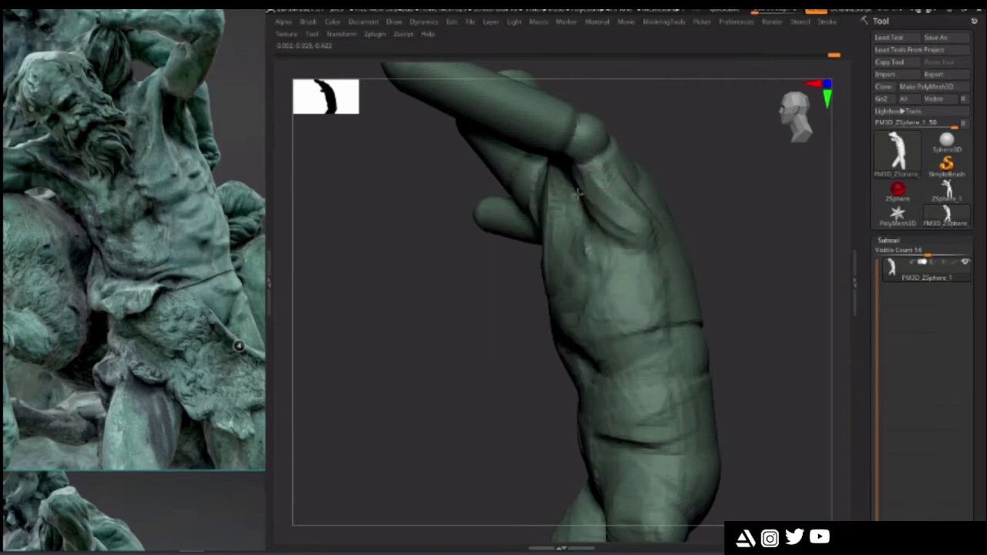
{"action": "left_click_drag", "start_coordinate": [569, 176], "coordinate": [642, 248]}
{"action": "mouse_move", "coordinate": [482, 256]}
{"action": "right_mouse_down"}
{"action": "mouse_move", "coordinate": [458, 280]}
{"action": "mouse_move", "coordinate": [425, 282]}
{"action": "mouse_move", "coordinate": [540, 208]}
{"action": "mouse_move", "coordinate": [487, 290]}
{"action": "right_mouse_up"}
{"action": "right_click", "coordinate": [584, 189]}
{"action": "scroll", "coordinate": [154, 309], "scroll_direction": "down", "scroll_amount": 8}
{"action": "middle_click_drag", "start_coordinate": [123, 370], "coordinate": [146, 231]}
{"action": "scroll", "coordinate": [104, 270], "scroll_direction": "up", "scroll_amount": 8}
{"action": "middle_click_drag", "start_coordinate": [101, 271], "coordinate": [121, 259]}
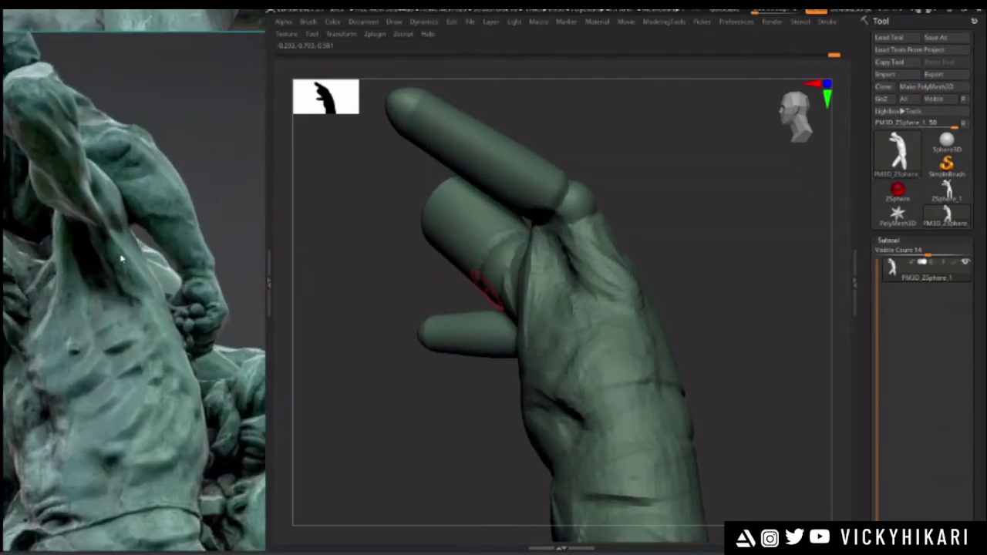
{"action": "mouse_move", "coordinate": [425, 282]}
{"action": "right_mouse_down"}
{"action": "mouse_move", "coordinate": [355, 264]}
{"action": "mouse_move", "coordinate": [447, 416]}
{"action": "mouse_move", "coordinate": [448, 379]}
{"action": "mouse_move", "coordinate": [483, 289]}
{"action": "right_mouse_up"}
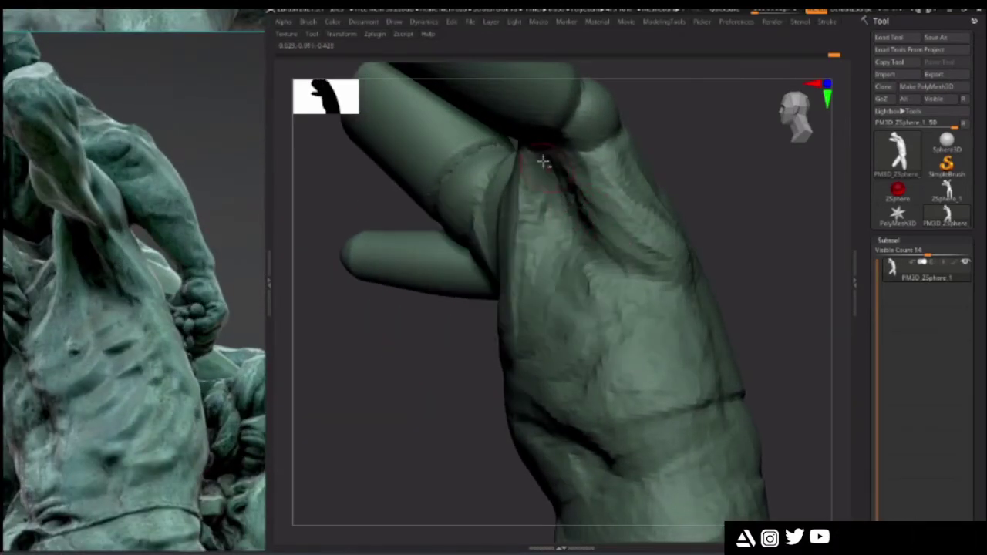
- Adjust the brush size and define the armpit hollow directly beneath the raised shoulder
{"action": "key", "text": "space"}
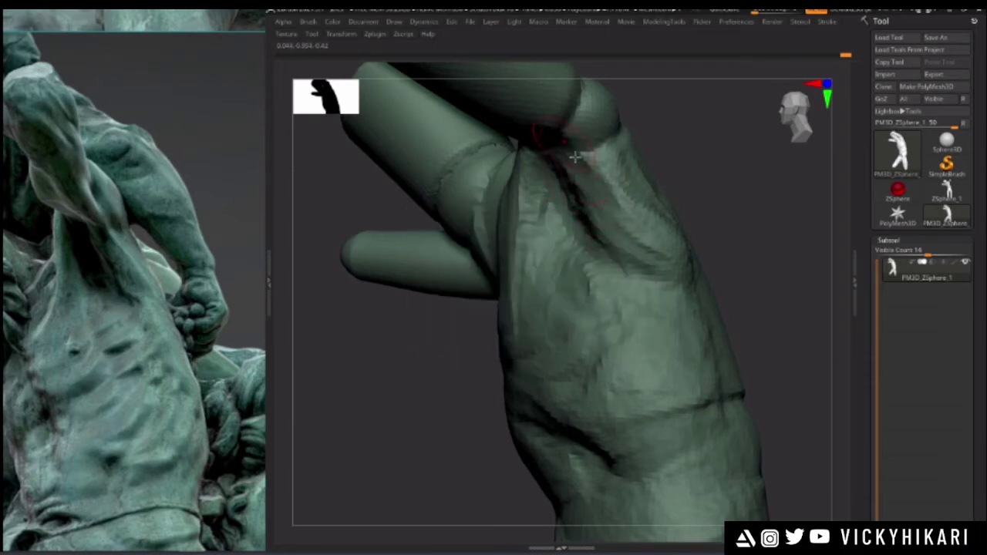
{"action": "left_click_drag", "start_coordinate": [563, 143], "coordinate": [603, 178]}
{"action": "mouse_move", "coordinate": [432, 308]}
{"action": "left_mouse_down"}
{"action": "mouse_move", "coordinate": [423, 291]}
{"action": "mouse_move", "coordinate": [447, 324]}
{"action": "mouse_move", "coordinate": [582, 255]}
{"action": "mouse_move", "coordinate": [548, 224]}
{"action": "left_mouse_up"}
{"action": "right_click_drag", "start_coordinate": [549, 225], "coordinate": [493, 270]}
{"action": "right_click_drag", "start_coordinate": [493, 270], "coordinate": [509, 310], "text": "ctrl"}
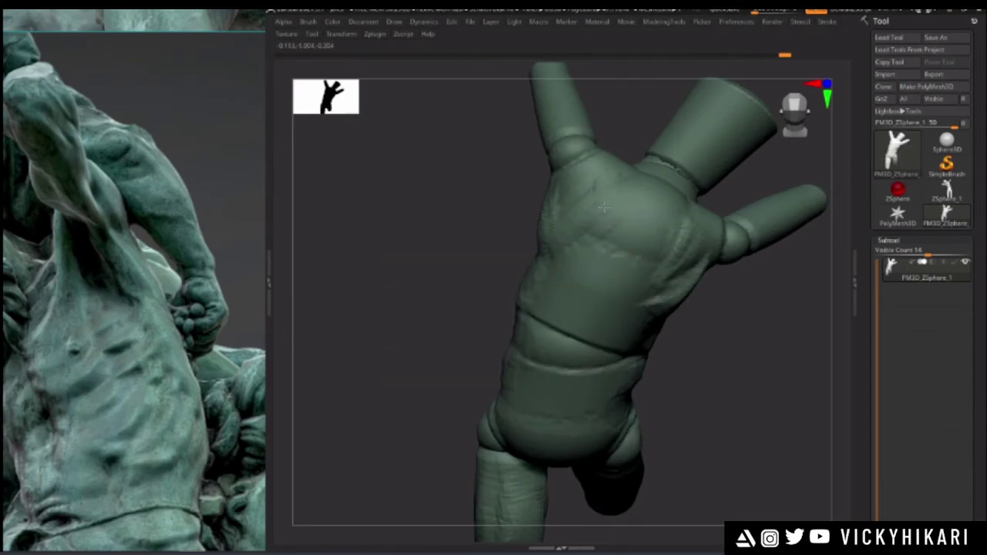
- Add volume over the shoulder blade and the back of the raised shoulder
{"action": "left_click_drag", "start_coordinate": [609, 190], "coordinate": [517, 237]}
{"action": "right_click_drag", "start_coordinate": [484, 225], "coordinate": [506, 231]}
{"action": "right_click", "coordinate": [559, 242]}
{"action": "left_click_drag", "start_coordinate": [536, 235], "coordinate": [517, 116]}
{"action": "left_click_drag", "start_coordinate": [578, 157], "coordinate": [547, 221]}
{"action": "left_click_drag", "start_coordinate": [547, 162], "coordinate": [558, 217]}
{"action": "key", "text": "space"}
{"action": "left_click_drag", "start_coordinate": [297, 199], "coordinate": [481, 266]}
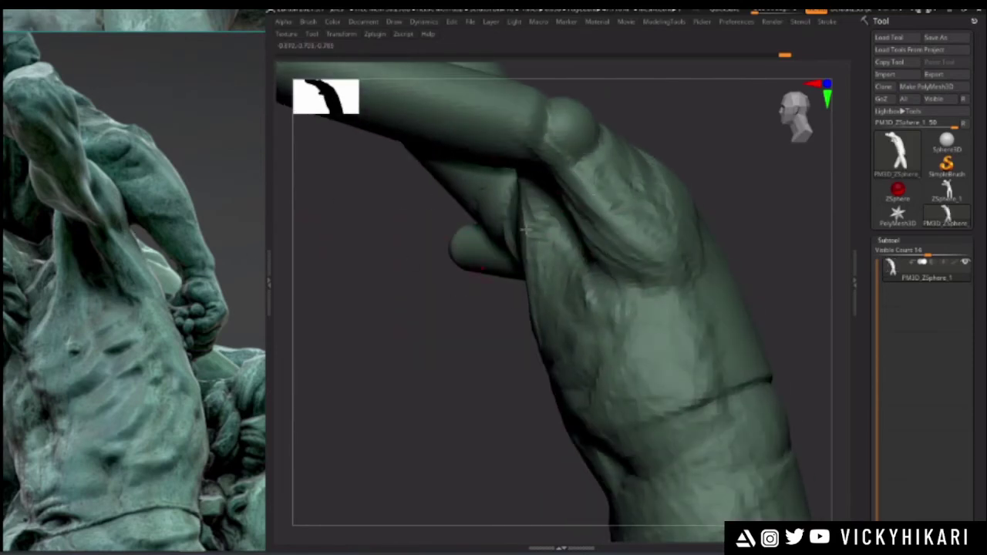
- Shape the muscle fold behind the raised-arm armpit and deepen the groove separating it from the chest
{"action": "left_click_drag", "start_coordinate": [384, 208], "coordinate": [563, 206]}
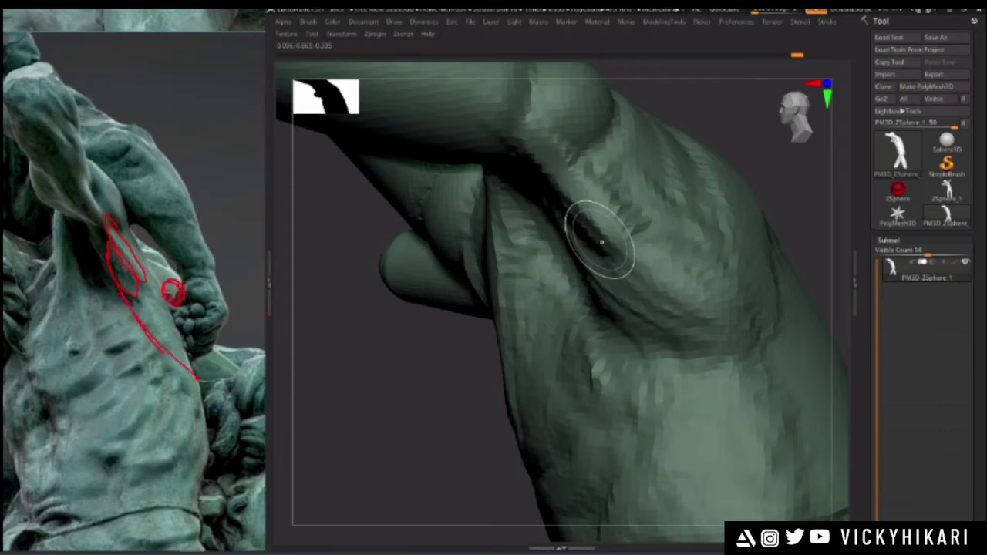
{"action": "mouse_move", "coordinate": [476, 303]}
{"action": "left_mouse_down"}
{"action": "mouse_move", "coordinate": [346, 409]}
{"action": "mouse_move", "coordinate": [457, 314]}
{"action": "left_mouse_up"}
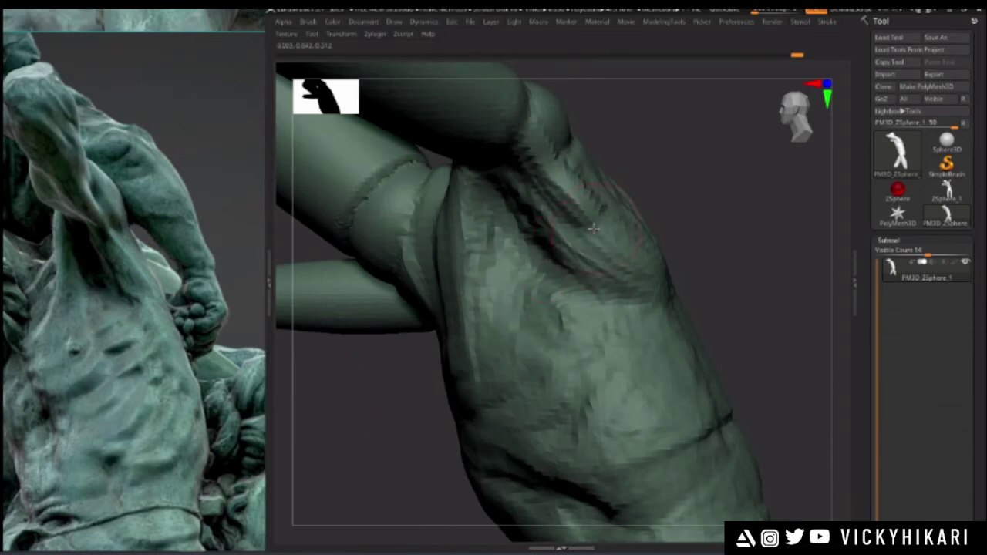
{"action": "left_click_drag", "start_coordinate": [385, 368], "coordinate": [386, 376]}
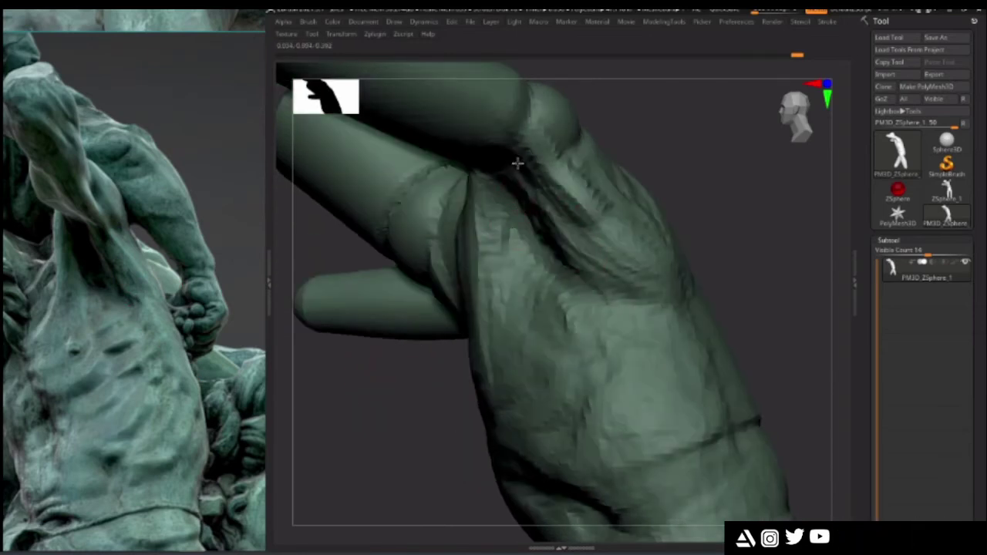
{"action": "left_click_drag", "start_coordinate": [511, 156], "coordinate": [548, 203]}
{"action": "mouse_move", "coordinate": [526, 158]}
{"action": "left_mouse_down"}
{"action": "mouse_move", "coordinate": [536, 207]}
{"action": "mouse_move", "coordinate": [610, 300]}
{"action": "left_mouse_up"}
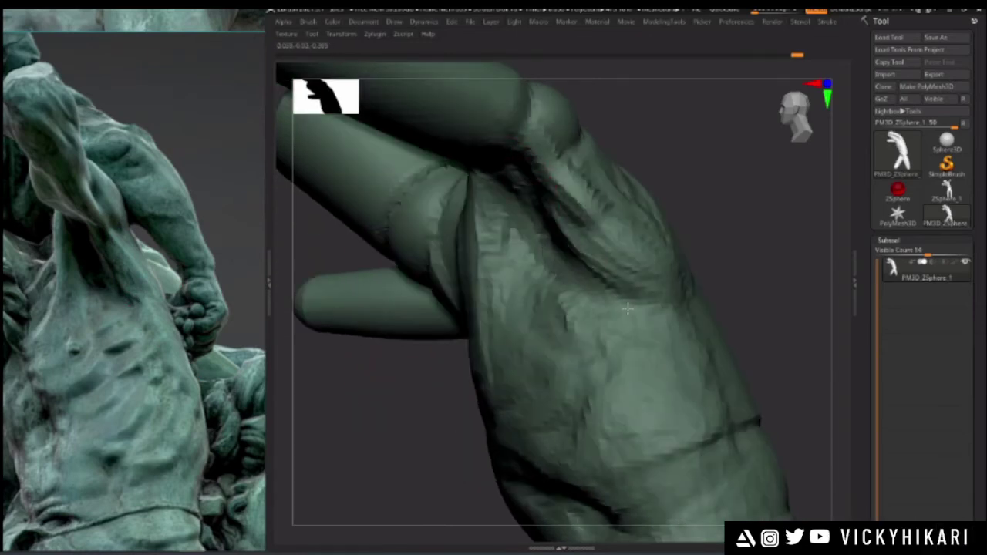
{"action": "mouse_move", "coordinate": [402, 383]}
{"action": "left_mouse_down"}
{"action": "mouse_move", "coordinate": [424, 335]}
{"action": "mouse_move", "coordinate": [528, 253]}
{"action": "left_mouse_up"}
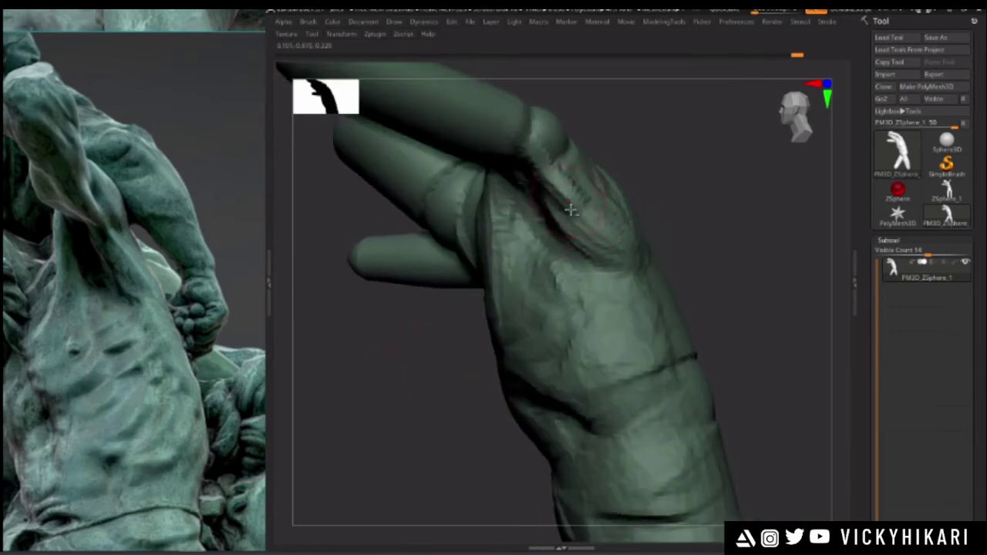
{"action": "mouse_move", "coordinate": [445, 327]}
{"action": "left_mouse_down"}
{"action": "mouse_move", "coordinate": [423, 322]}
{"action": "mouse_move", "coordinate": [432, 304]}
{"action": "mouse_move", "coordinate": [561, 166]}
{"action": "mouse_move", "coordinate": [517, 239]}
{"action": "left_mouse_up"}
- Resize the ClayBuildup brush and blend the raised arm's shoulder ball into the upper back
{"action": "key", "text": "space"}
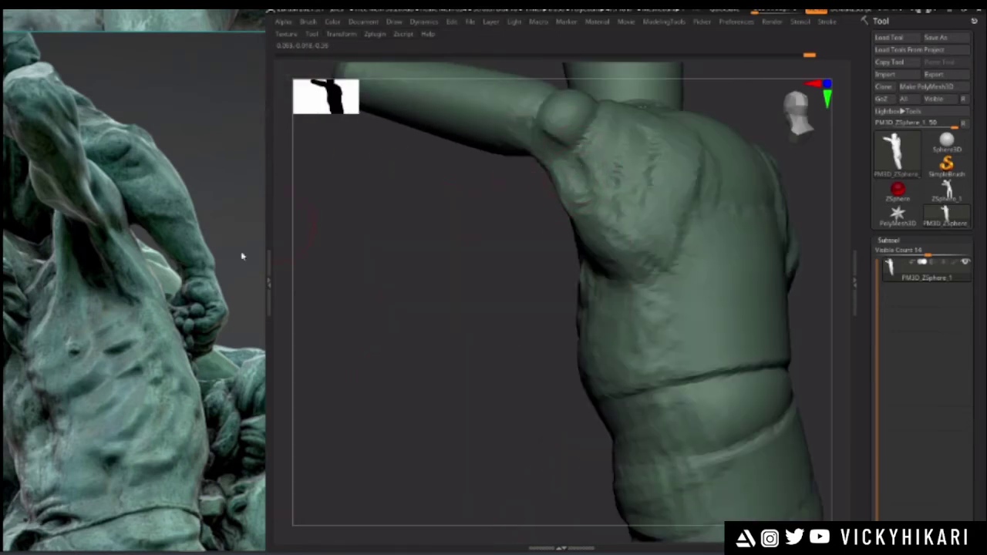
{"action": "key", "text": "space"}
{"action": "left_click_drag", "start_coordinate": [611, 215], "coordinate": [555, 203]}
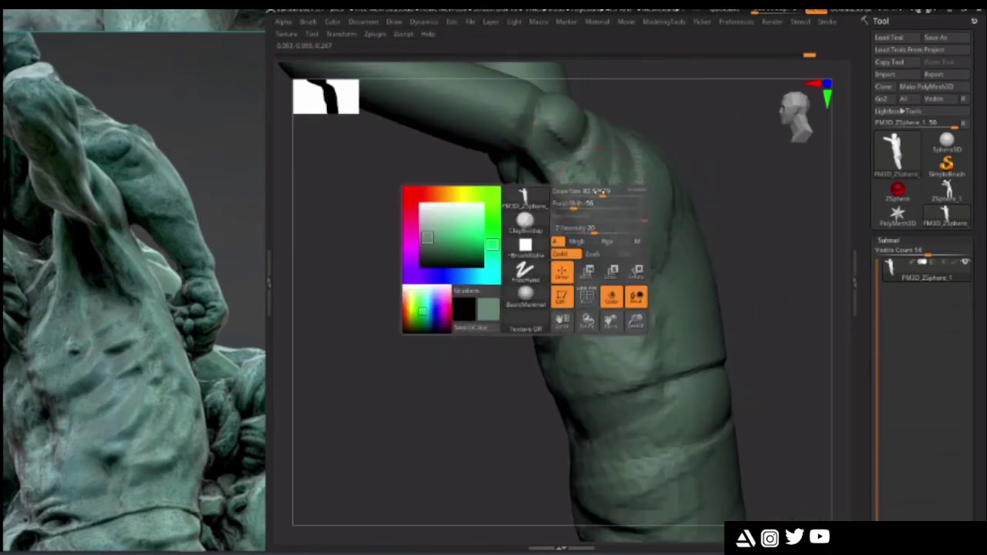
{"action": "left_click_drag", "start_coordinate": [563, 131], "coordinate": [605, 127]}
{"action": "mouse_move", "coordinate": [438, 251]}
{"action": "left_mouse_down", "text": "alt"}
{"action": "mouse_move", "coordinate": [412, 229]}
{"action": "mouse_move", "coordinate": [421, 222]}
{"action": "mouse_move", "coordinate": [447, 262]}
{"action": "left_mouse_up", "text": "alt"}
- Build up the muscle between the raised arm's shoulder ball and the shoulder blade
{"action": "key", "text": "space"}
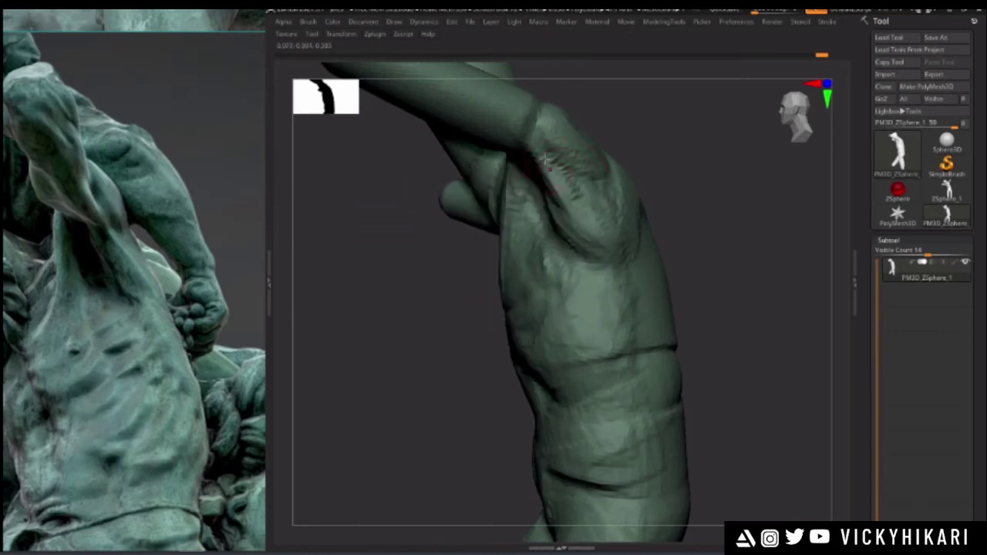
{"action": "key", "text": "space"}
{"action": "left_click_drag", "start_coordinate": [670, 185], "coordinate": [605, 184]}
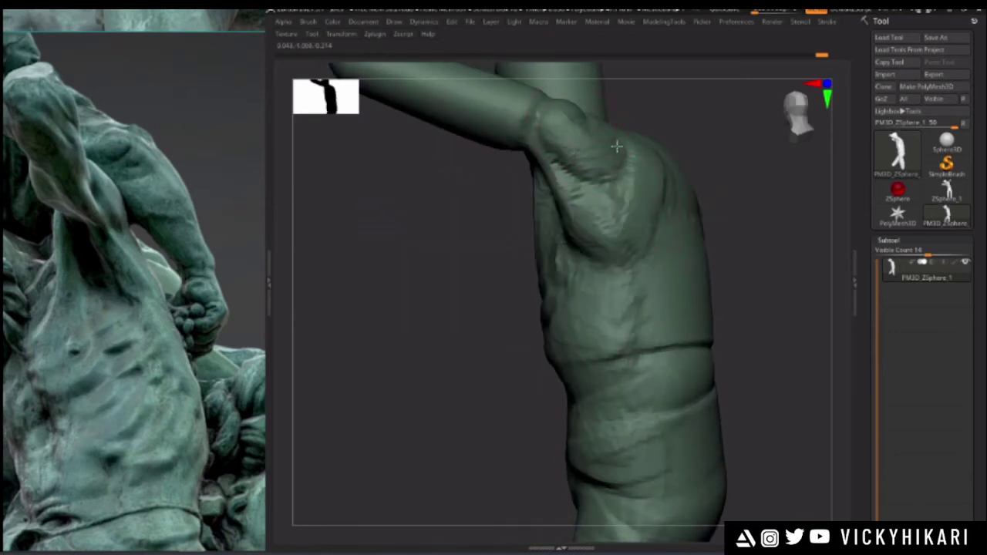
{"action": "left_click_drag", "start_coordinate": [579, 120], "coordinate": [592, 142]}
{"action": "mouse_move", "coordinate": [324, 305]}
{"action": "left_mouse_down"}
{"action": "mouse_move", "coordinate": [380, 311]}
{"action": "mouse_move", "coordinate": [359, 276]}
{"action": "left_mouse_up"}
{"action": "left_click_drag", "start_coordinate": [478, 226], "coordinate": [424, 400]}
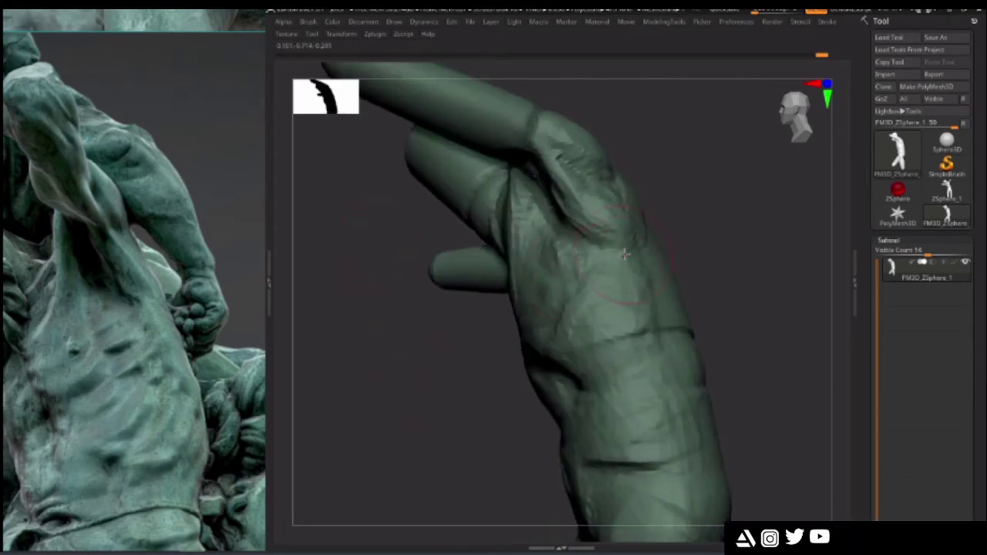
- Adjust the brush size and blend the rear armpit fold into the side of the ribcage
{"action": "key", "text": "space"}
{"action": "left_click_drag", "start_coordinate": [625, 255], "coordinate": [584, 254]}
{"action": "left_click_drag", "start_coordinate": [564, 199], "coordinate": [609, 241]}
{"action": "key", "text": "space"}
{"action": "mouse_move", "coordinate": [742, 276]}
{"action": "left_mouse_down"}
{"action": "mouse_move", "coordinate": [664, 262]}
{"action": "mouse_move", "coordinate": [663, 253]}
{"action": "left_mouse_up"}
{"action": "mouse_move", "coordinate": [457, 238]}
{"action": "left_mouse_down", "text": "alt"}
{"action": "mouse_move", "coordinate": [458, 224]}
{"action": "mouse_move", "coordinate": [443, 262]}
{"action": "left_mouse_up", "text": "alt"}
{"action": "mouse_move", "coordinate": [443, 262]}
{"action": "left_mouse_down"}
{"action": "mouse_move", "coordinate": [482, 279]}
{"action": "mouse_move", "coordinate": [482, 347]}
{"action": "left_mouse_up"}
- Sculpt the upper back beside the shoulder blade and the flank below it on the raised-arm side
{"action": "key", "text": "space"}
{"action": "left_click_drag", "start_coordinate": [743, 282], "coordinate": [736, 231], "text": "alt"}
{"action": "left_click_drag", "start_coordinate": [736, 232], "coordinate": [644, 277]}
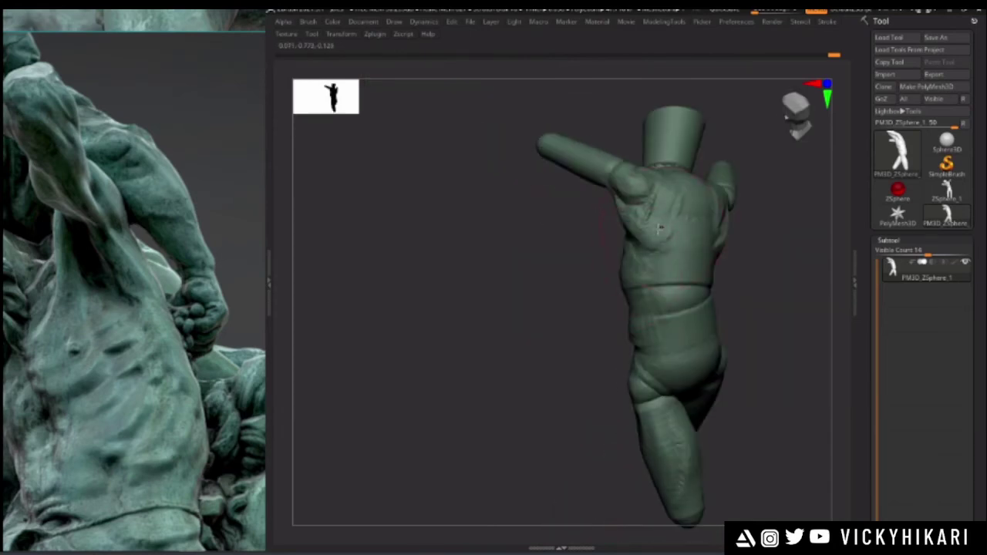
{"action": "left_click_drag", "start_coordinate": [525, 282], "coordinate": [447, 448]}
{"action": "left_click_drag", "start_coordinate": [459, 309], "coordinate": [543, 277]}
{"action": "left_click_drag", "start_coordinate": [671, 207], "coordinate": [664, 165]}
{"action": "left_click_drag", "start_coordinate": [542, 282], "coordinate": [627, 263]}
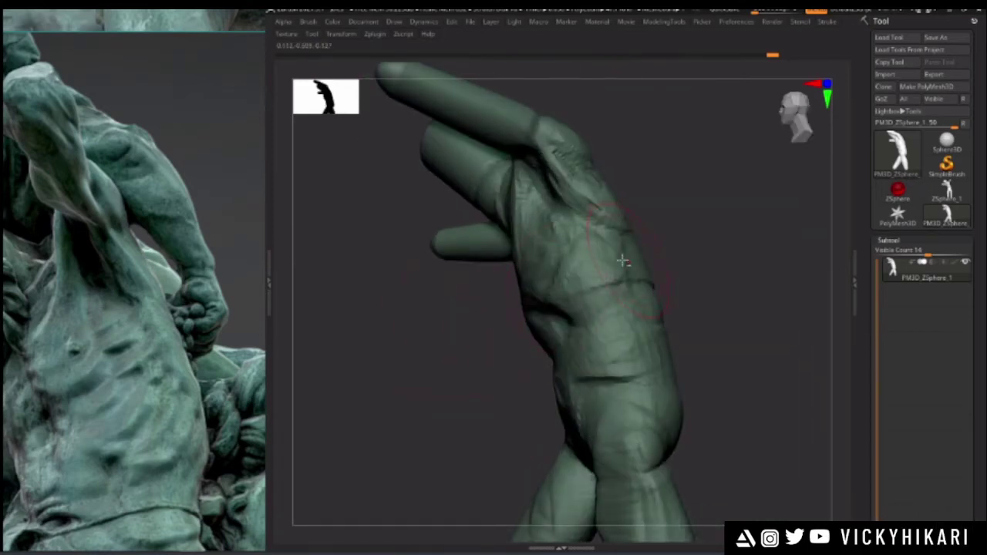
- Refine the upper chest between the neck and the raised shoulder with a resized brush
{"action": "mouse_move", "coordinate": [470, 316]}
{"action": "left_mouse_down"}
{"action": "mouse_move", "coordinate": [478, 326]}
{"action": "mouse_move", "coordinate": [460, 293]}
{"action": "mouse_move", "coordinate": [476, 311]}
{"action": "mouse_move", "coordinate": [539, 300]}
{"action": "mouse_move", "coordinate": [493, 326]}
{"action": "mouse_move", "coordinate": [500, 302]}
{"action": "mouse_move", "coordinate": [456, 293]}
{"action": "mouse_move", "coordinate": [458, 282]}
{"action": "mouse_move", "coordinate": [408, 355]}
{"action": "mouse_move", "coordinate": [439, 350]}
{"action": "mouse_move", "coordinate": [463, 370]}
{"action": "left_mouse_up"}
{"action": "key", "text": "space"}
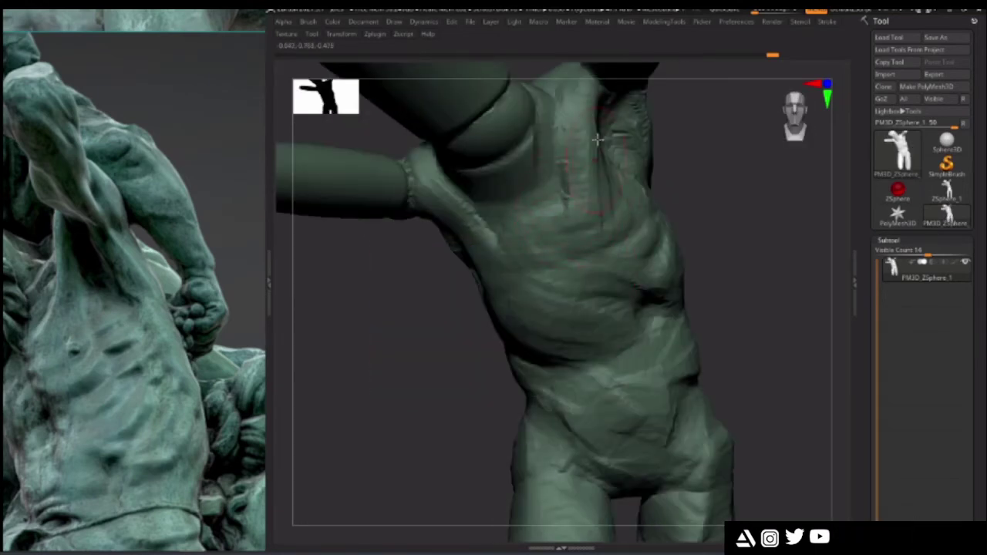
{"action": "left_click_drag", "start_coordinate": [430, 313], "coordinate": [437, 357]}
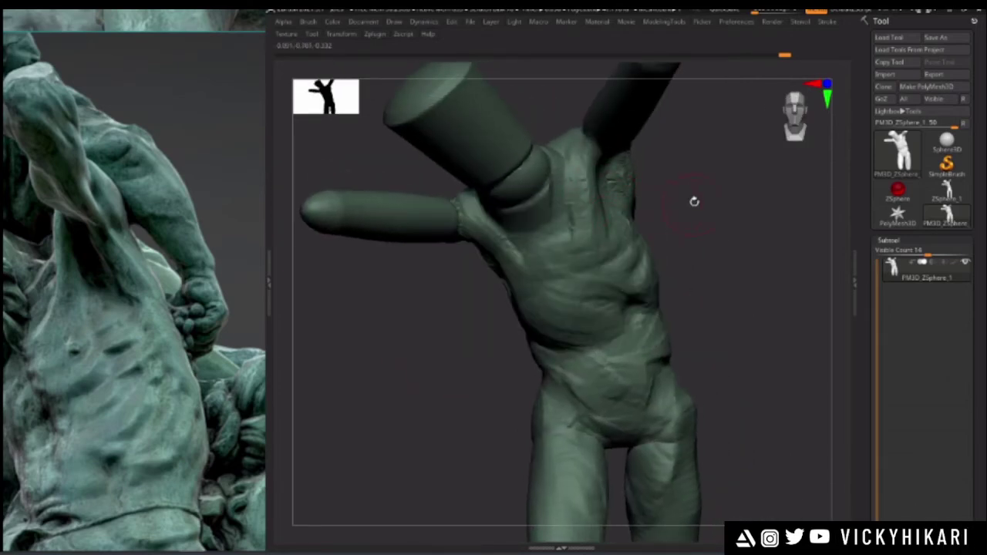
{"action": "left_click_drag", "start_coordinate": [693, 204], "coordinate": [666, 280]}
{"action": "left_click_drag", "start_coordinate": [615, 245], "coordinate": [564, 206]}
{"action": "mouse_move", "coordinate": [541, 168]}
{"action": "left_mouse_down"}
{"action": "mouse_move", "coordinate": [583, 217]}
{"action": "mouse_move", "coordinate": [636, 380]}
{"action": "mouse_move", "coordinate": [634, 421]}
{"action": "left_mouse_up"}
- Adjust the brush size and merge the top of the raised shoulder into the upper arm
{"action": "key", "text": "space"}
{"action": "key", "text": "space"}
{"action": "left_click_drag", "start_coordinate": [557, 206], "coordinate": [580, 239]}
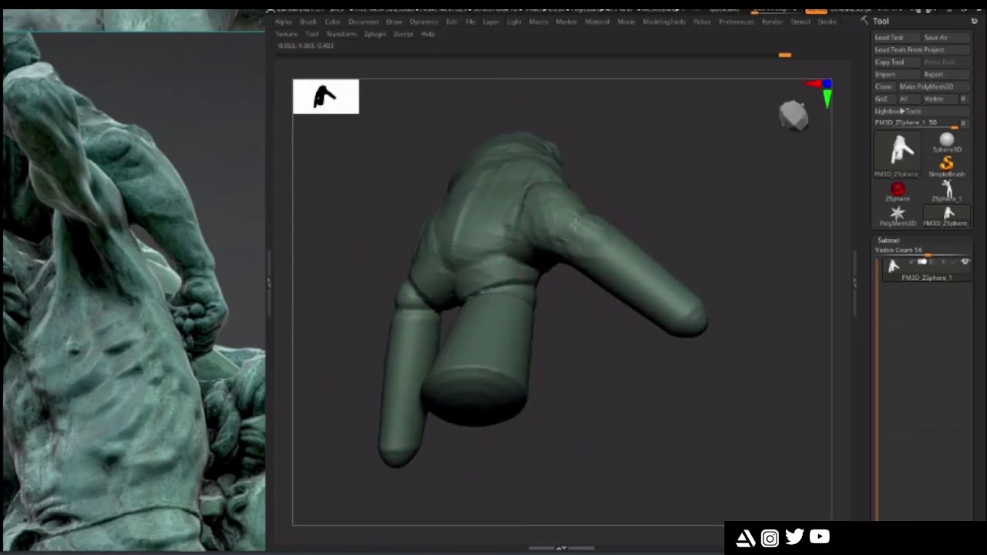
{"action": "mouse_move", "coordinate": [575, 243]}
{"action": "left_mouse_down"}
{"action": "mouse_move", "coordinate": [485, 121]}
{"action": "mouse_move", "coordinate": [406, 190]}
{"action": "mouse_move", "coordinate": [409, 265]}
{"action": "mouse_move", "coordinate": [529, 330]}
{"action": "mouse_move", "coordinate": [552, 282]}
{"action": "left_mouse_up"}
{"action": "left_click_drag", "start_coordinate": [455, 324], "coordinate": [477, 357]}
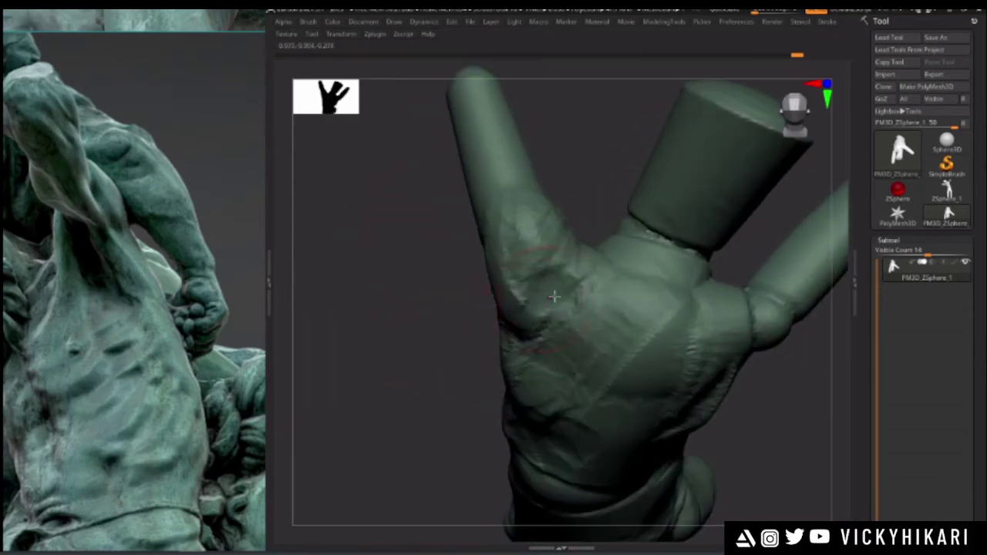
- Resize the brush, build up the back of the raised shoulder, and compare the whole figure with the reference
{"action": "key", "text": "space"}
{"action": "left_click_drag", "start_coordinate": [526, 269], "coordinate": [551, 267]}
{"action": "mouse_move", "coordinate": [455, 286]}
{"action": "left_mouse_down"}
{"action": "mouse_move", "coordinate": [494, 279]}
{"action": "mouse_move", "coordinate": [461, 233]}
{"action": "left_mouse_up"}
{"action": "left_click_drag", "start_coordinate": [464, 338], "coordinate": [474, 259]}
{"action": "mouse_move", "coordinate": [512, 230]}
{"action": "left_mouse_down"}
{"action": "mouse_move", "coordinate": [513, 206]}
{"action": "mouse_move", "coordinate": [537, 243]}
{"action": "left_mouse_up"}
{"action": "left_click_drag", "start_coordinate": [485, 230], "coordinate": [451, 355]}
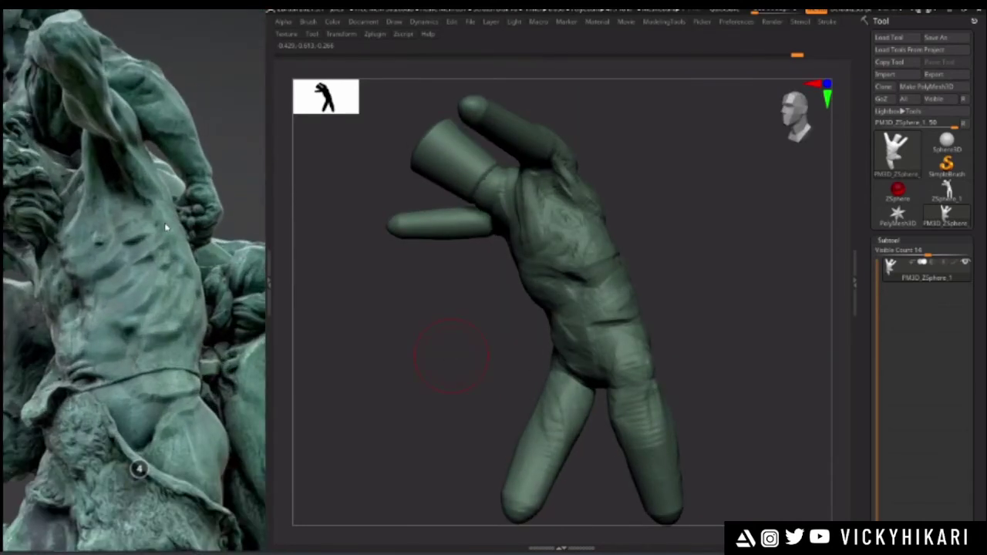
- Resize the brush and sculpt the shoulder blade edge and armpit fold beneath the raised arm
{"action": "mouse_move", "coordinate": [468, 285]}
{"action": "left_mouse_down"}
{"action": "mouse_move", "coordinate": [451, 306]}
{"action": "mouse_move", "coordinate": [443, 298]}
{"action": "mouse_move", "coordinate": [444, 330]}
{"action": "mouse_move", "coordinate": [406, 347]}
{"action": "mouse_move", "coordinate": [443, 331]}
{"action": "left_mouse_up"}
{"action": "key", "text": "space"}
{"action": "left_click", "coordinate": [600, 264]}
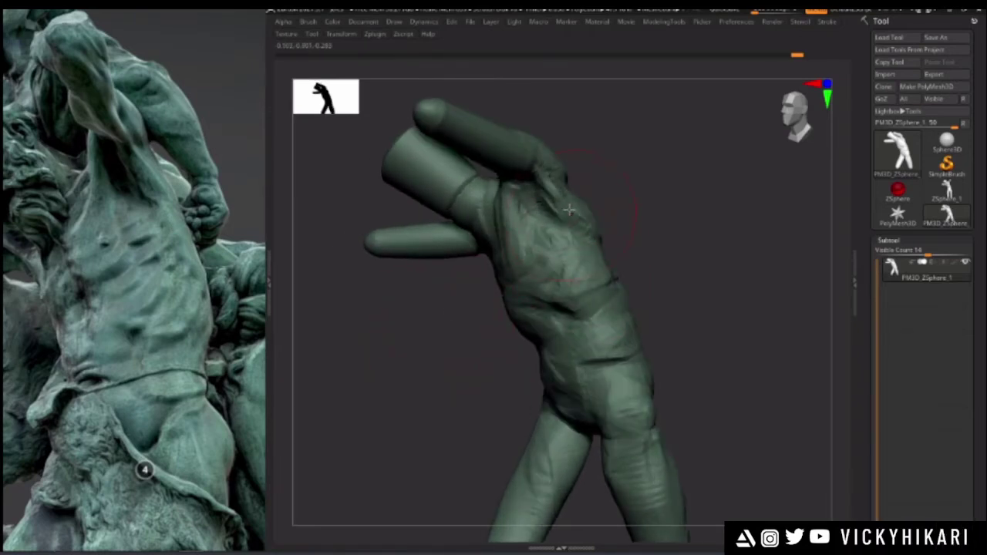
{"action": "left_click_drag", "start_coordinate": [636, 219], "coordinate": [579, 199]}
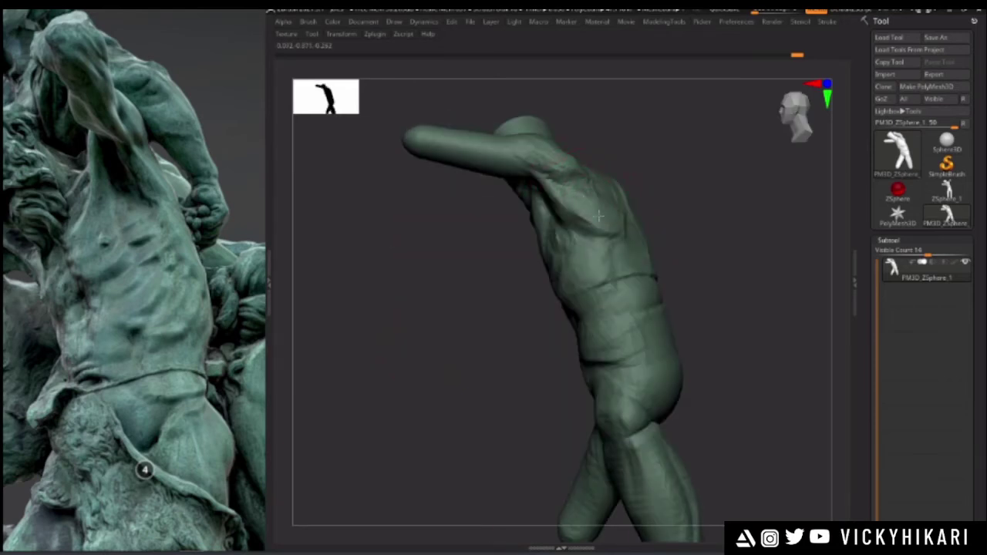
{"action": "mouse_move", "coordinate": [501, 307]}
{"action": "left_mouse_down"}
{"action": "mouse_move", "coordinate": [403, 317]}
{"action": "mouse_move", "coordinate": [507, 297]}
{"action": "mouse_move", "coordinate": [505, 307]}
{"action": "left_mouse_up"}
{"action": "key", "text": "space"}
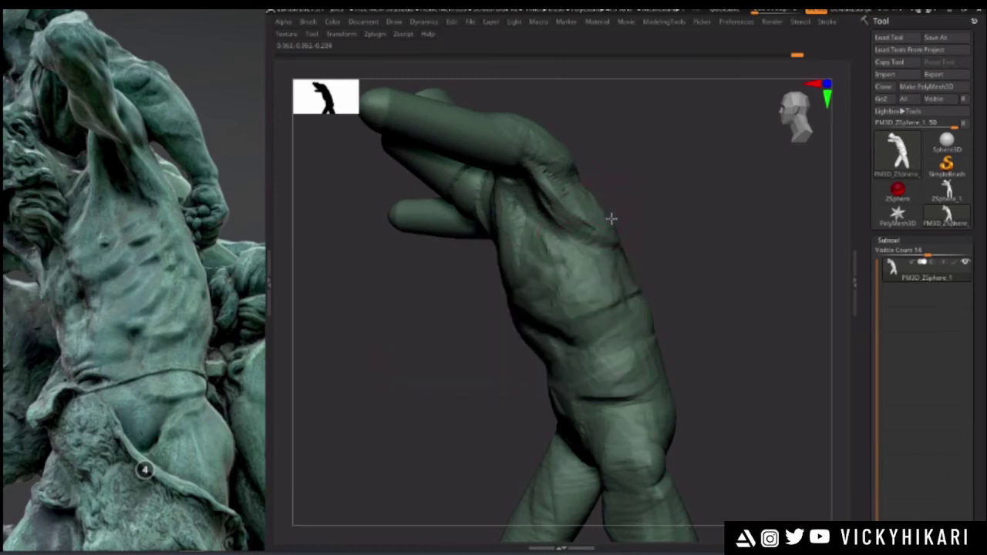
{"action": "left_click_drag", "start_coordinate": [650, 236], "coordinate": [580, 223]}
{"action": "left_click_drag", "start_coordinate": [509, 279], "coordinate": [422, 327]}
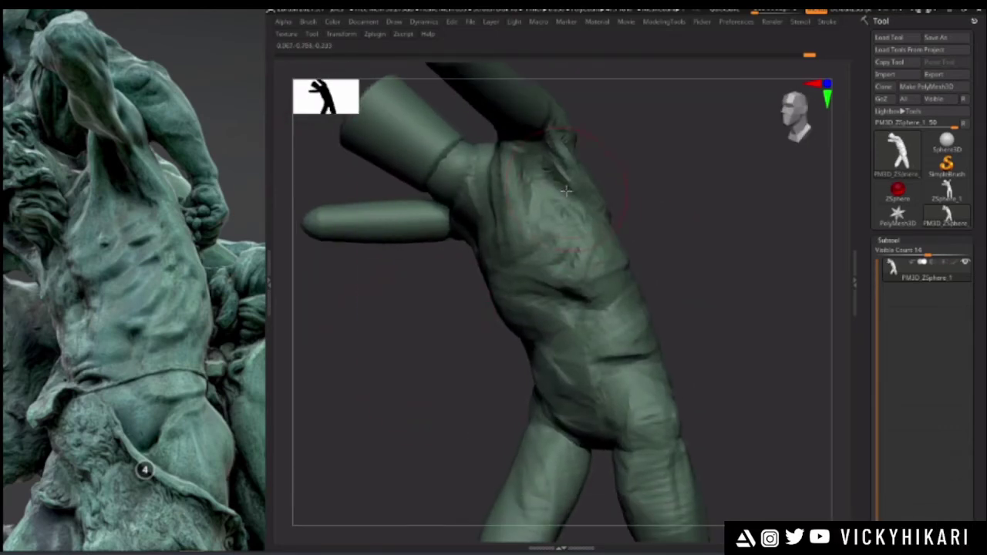
- Adjust the brush size and build up the chest and upper ribs in front of the raised arm's armpit
{"action": "key", "text": "space"}
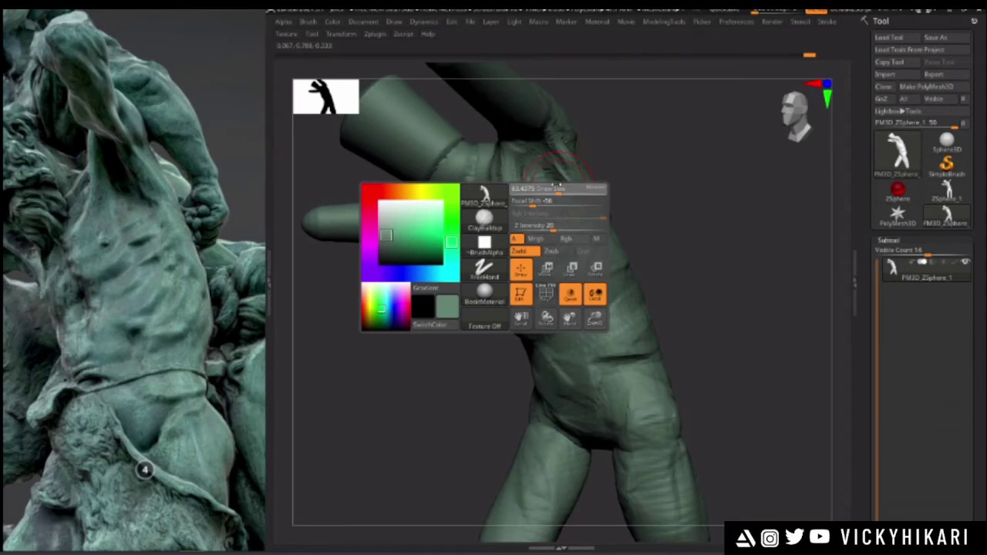
{"action": "left_click_drag", "start_coordinate": [439, 308], "coordinate": [470, 309]}
{"action": "key", "text": "space"}
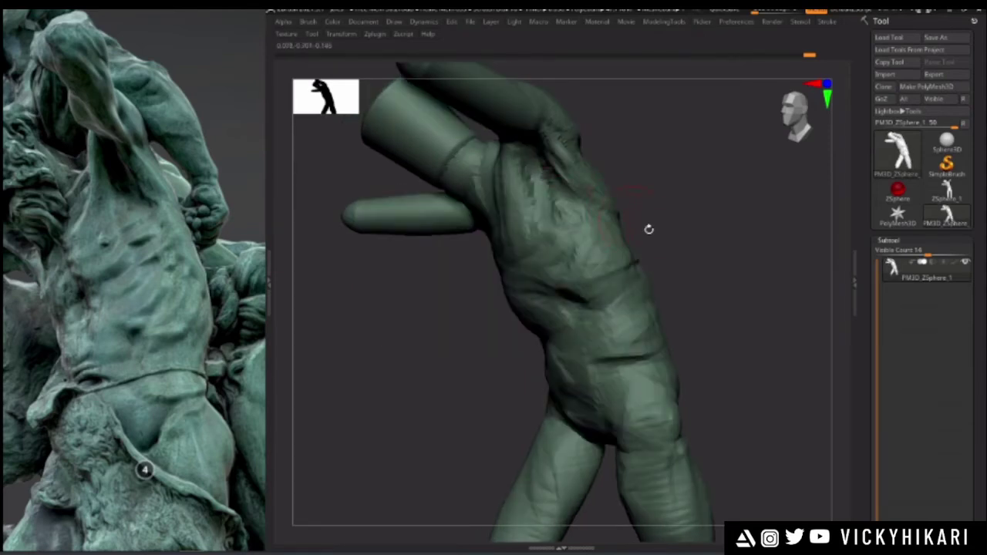
{"action": "key", "text": "space"}
{"action": "left_click_drag", "start_coordinate": [497, 344], "coordinate": [490, 297], "text": "alt"}
{"action": "key", "text": "space"}
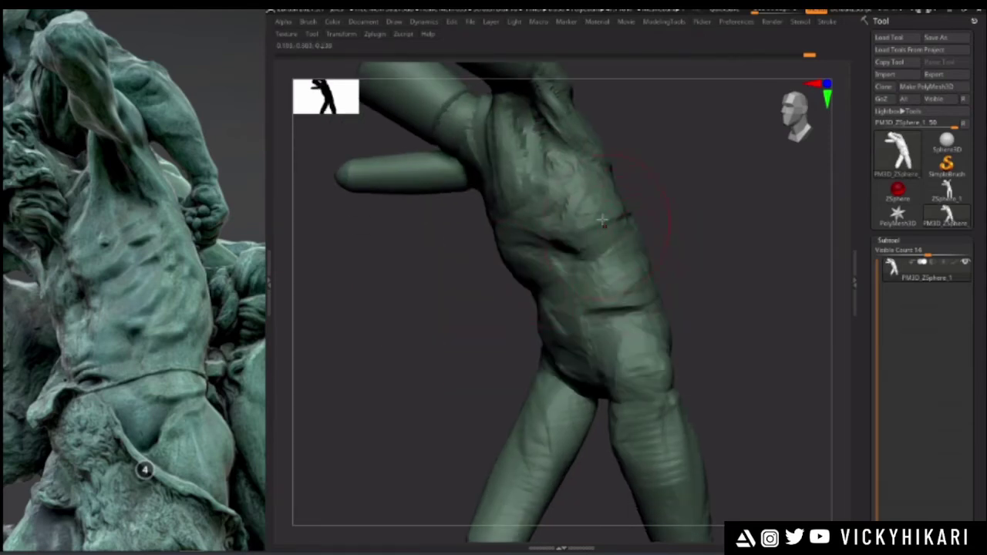
- Sculpt the side of the ribcage and soften its transition into the waist on the raised-arm side
{"action": "left_click_drag", "start_coordinate": [649, 254], "coordinate": [513, 254]}
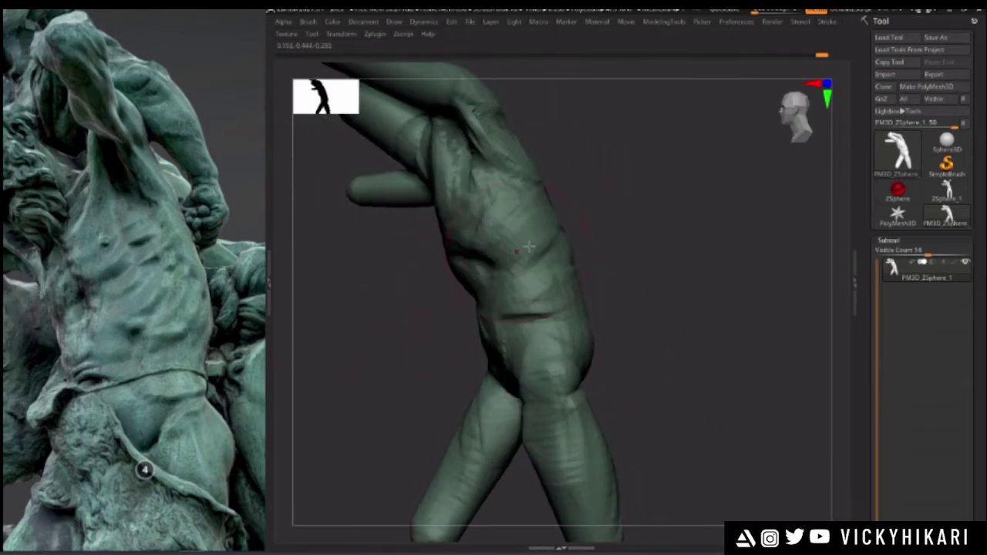
{"action": "left_click_drag", "start_coordinate": [460, 294], "coordinate": [527, 245]}
{"action": "left_click_drag", "start_coordinate": [497, 294], "coordinate": [557, 300]}
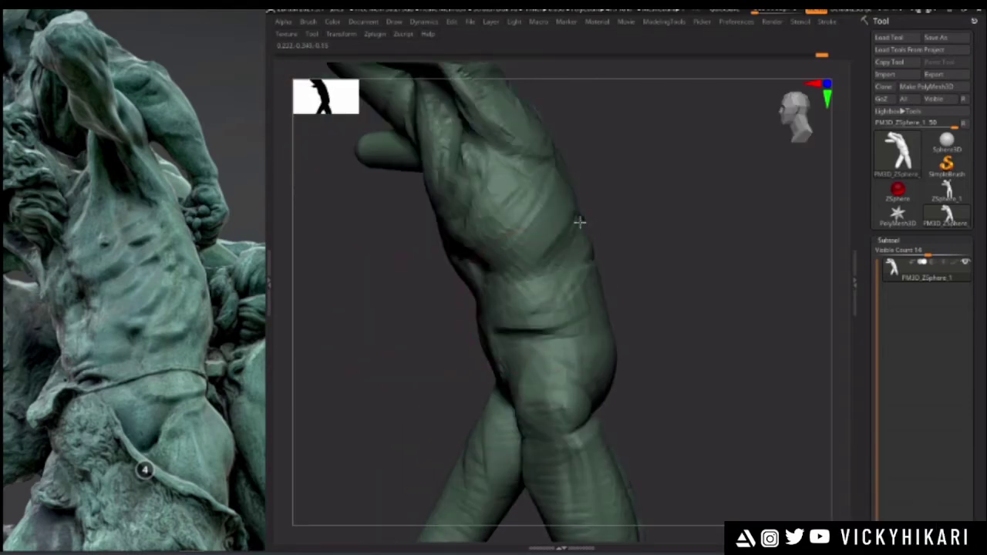
{"action": "left_click_drag", "start_coordinate": [394, 301], "coordinate": [446, 282]}
{"action": "left_click_drag", "start_coordinate": [550, 226], "coordinate": [518, 303]}
{"action": "left_click_drag", "start_coordinate": [443, 302], "coordinate": [405, 336]}
- Compare the sculpt with the original ZSphere_1 mannequin, then return to the PM3D_ZSphere_1 sculpt
{"action": "right_click", "coordinate": [496, 387]}
{"action": "right_click", "coordinate": [512, 342]}
{"action": "left_click_drag", "start_coordinate": [583, 273], "coordinate": [609, 258]}
{"action": "left_click_drag", "start_coordinate": [516, 275], "coordinate": [442, 244]}
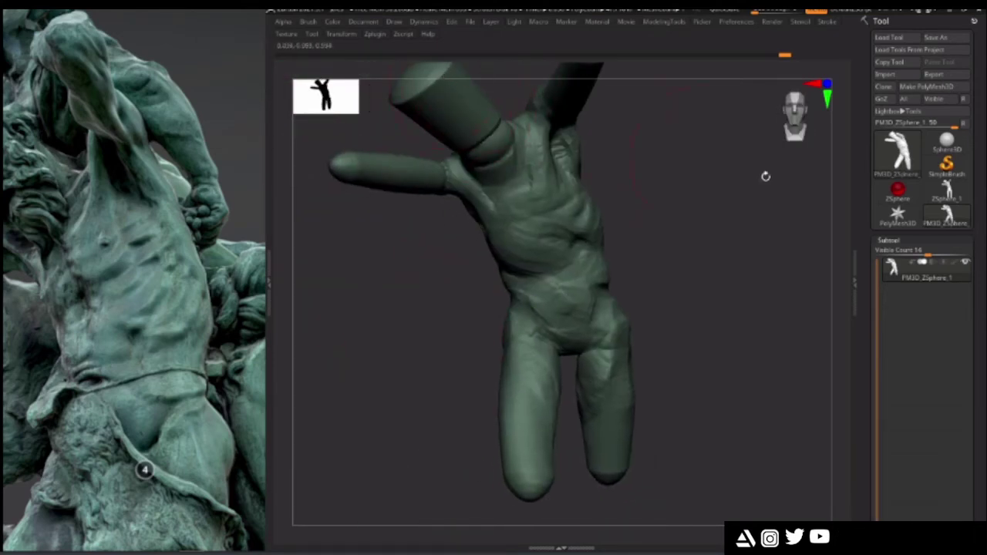
{"action": "left_click", "coordinate": [947, 190]}
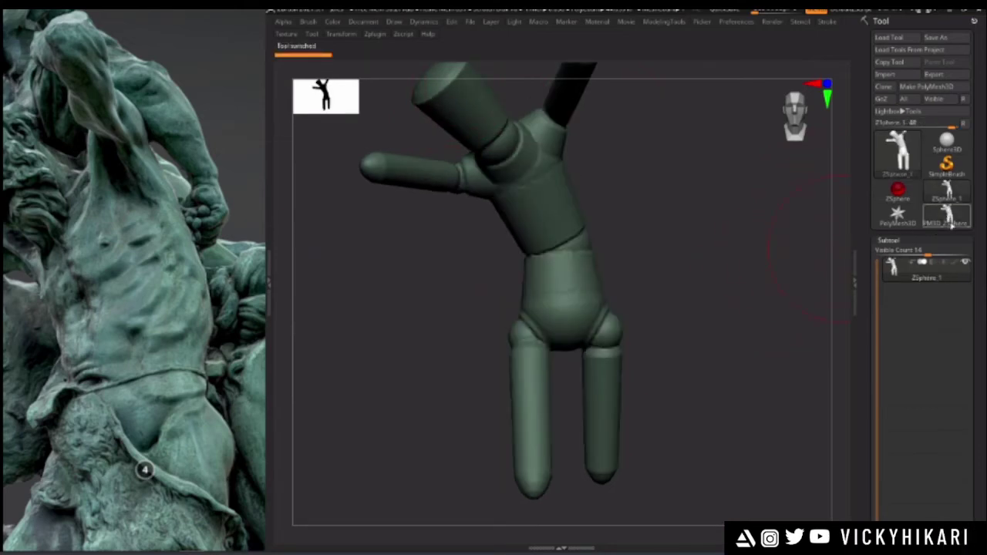
{"action": "left_click", "coordinate": [948, 219]}
{"action": "left_click_drag", "start_coordinate": [430, 289], "coordinate": [392, 311]}
{"action": "mouse_move", "coordinate": [479, 293]}
{"action": "left_mouse_down"}
{"action": "mouse_move", "coordinate": [487, 300]}
{"action": "mouse_move", "coordinate": [445, 321]}
{"action": "mouse_move", "coordinate": [454, 291]}
{"action": "mouse_move", "coordinate": [470, 287]}
{"action": "left_mouse_up"}
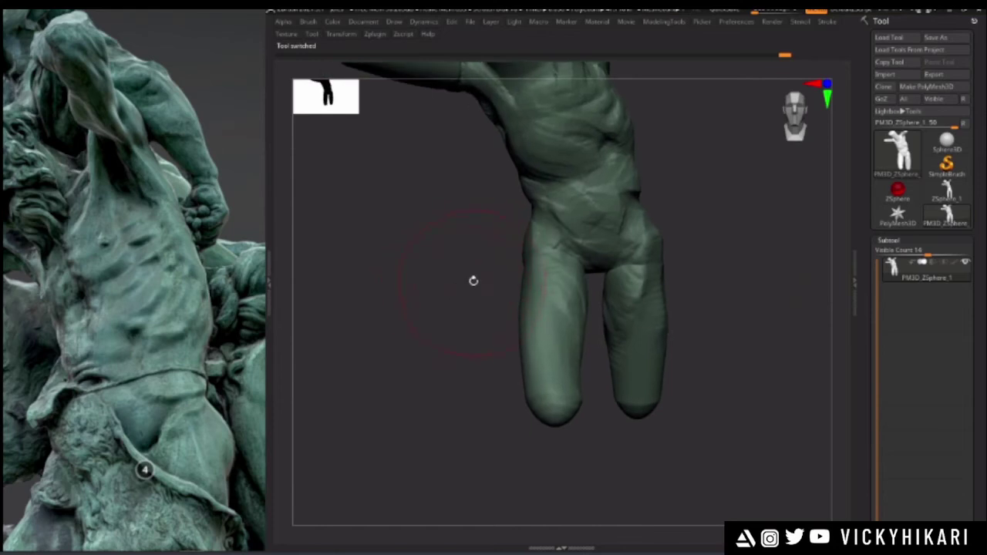
- Build up the buttock and the crease where it meets the back of the thigh
{"action": "right_click", "coordinate": [519, 319]}
{"action": "left_click_drag", "start_coordinate": [443, 242], "coordinate": [546, 295], "text": "alt"}
{"action": "mouse_move", "coordinate": [401, 276]}
{"action": "left_mouse_down"}
{"action": "mouse_move", "coordinate": [386, 273]}
{"action": "mouse_move", "coordinate": [502, 314]}
{"action": "left_mouse_up"}
{"action": "right_click", "coordinate": [506, 324]}
{"action": "mouse_move", "coordinate": [480, 253]}
{"action": "left_mouse_down"}
{"action": "mouse_move", "coordinate": [489, 276]}
{"action": "mouse_move", "coordinate": [493, 265]}
{"action": "mouse_move", "coordinate": [538, 306]}
{"action": "left_mouse_up"}
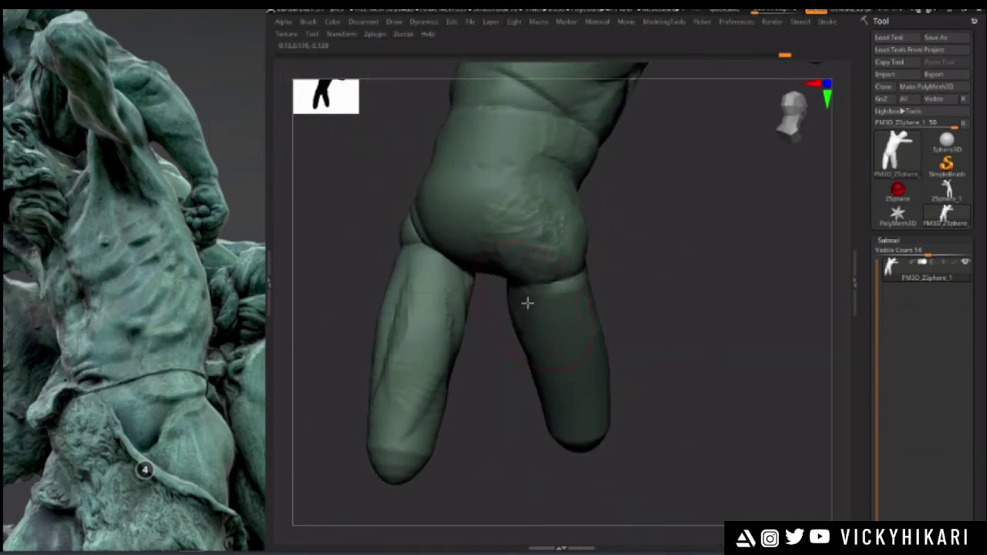
- Shape the outer hip and its transition from the pelvis into the upper thigh
{"action": "left_click_drag", "start_coordinate": [658, 374], "coordinate": [403, 333]}
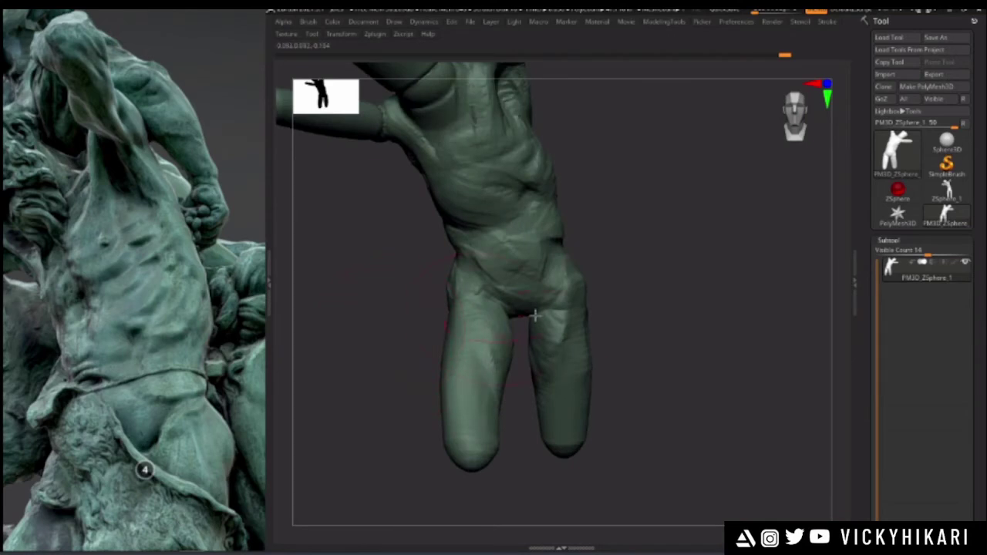
{"action": "left_click_drag", "start_coordinate": [598, 307], "coordinate": [569, 291]}
{"action": "left_click_drag", "start_coordinate": [487, 281], "coordinate": [581, 226]}
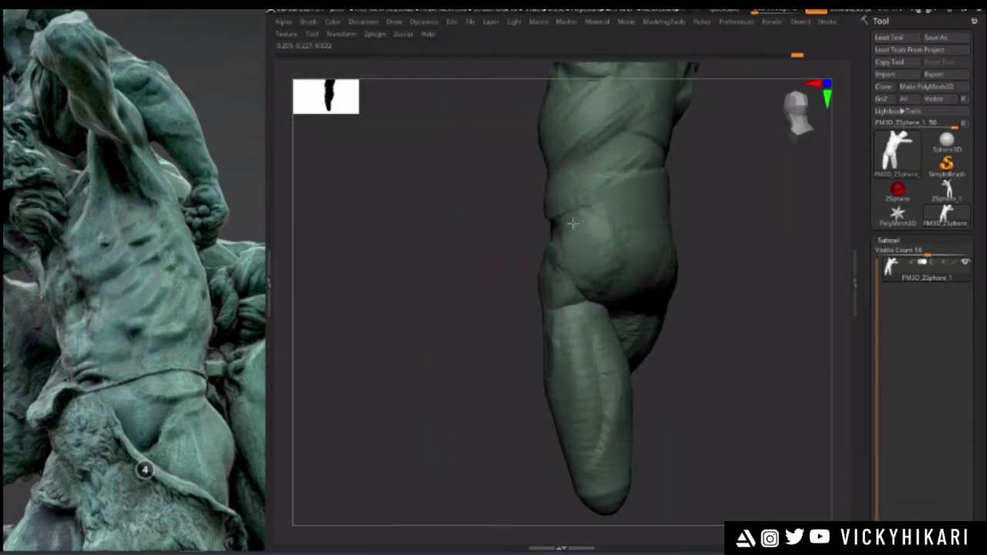
{"action": "left_click_drag", "start_coordinate": [494, 259], "coordinate": [581, 287]}
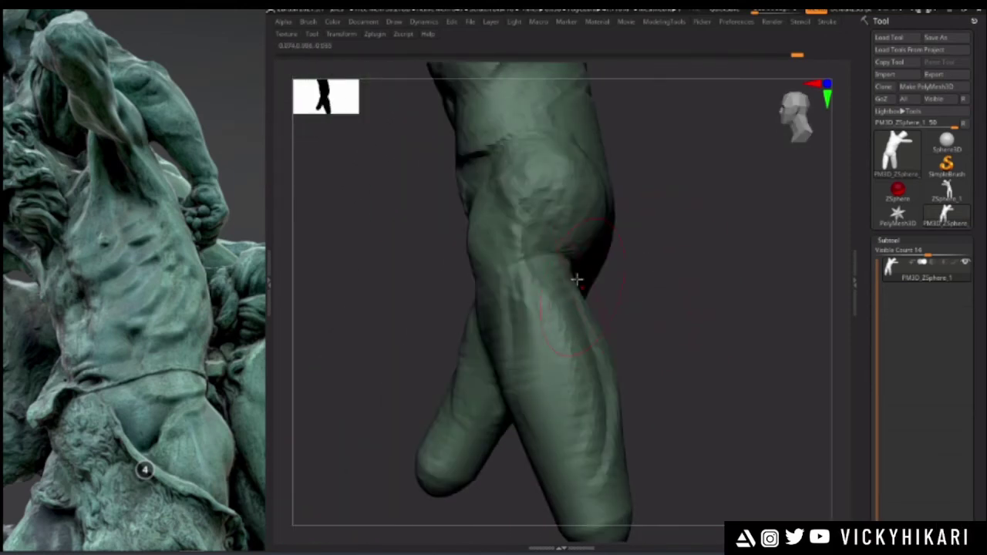
{"action": "left_click_drag", "start_coordinate": [403, 307], "coordinate": [413, 285]}
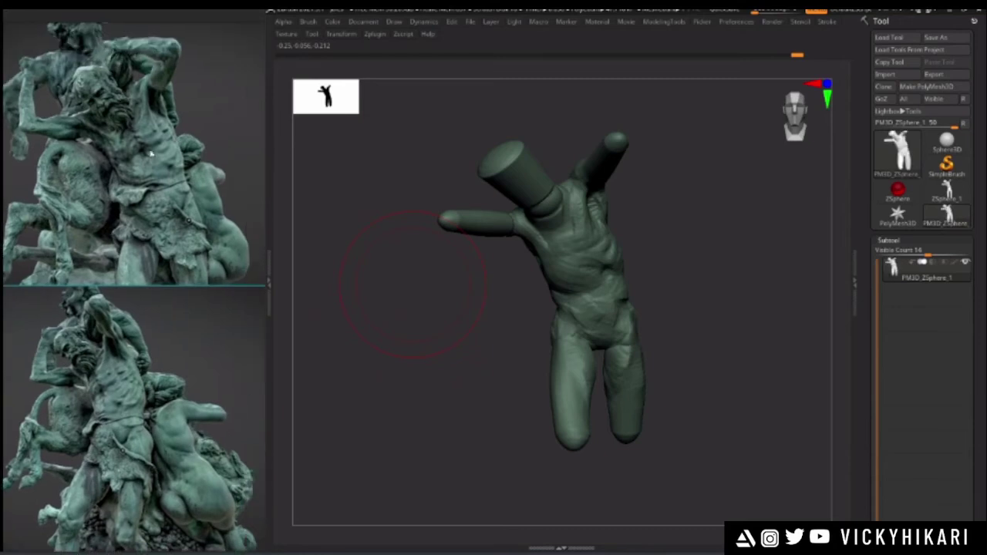
- Enlarge the reference around the bearded figure's torso and mask the mannequin's head cylinder
{"action": "scroll", "coordinate": [150, 183], "scroll_direction": "up", "scroll_amount": 2}
{"action": "left_click_drag", "start_coordinate": [458, 307], "coordinate": [509, 242], "text": "alt"}
{"action": "right_click", "coordinate": [522, 296]}
{"action": "left_click", "coordinate": [610, 208], "text": "ctrl+shift"}
{"action": "left_click", "coordinate": [519, 344], "text": "ctrl"}
{"action": "left_click", "coordinate": [524, 336], "text": "ctrl+shift"}
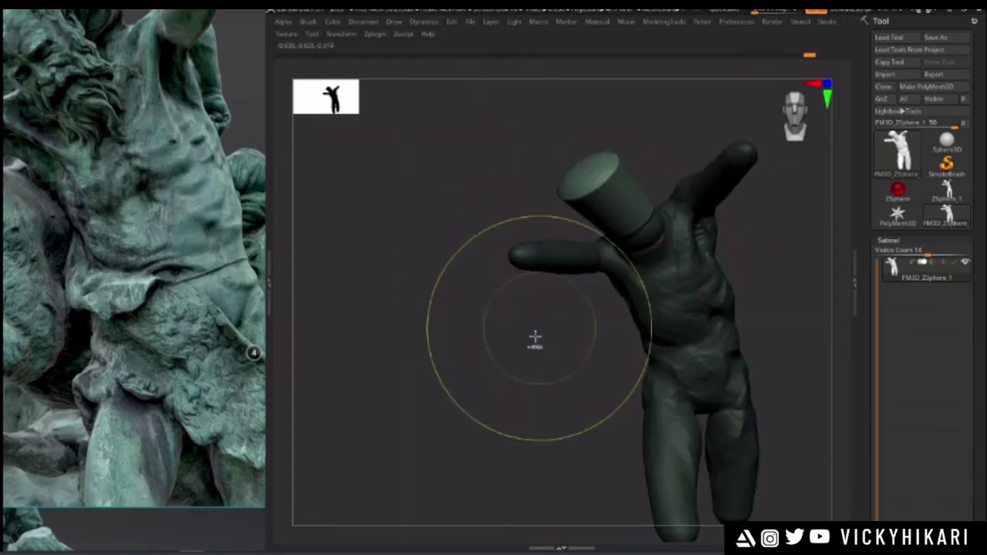
{"action": "key", "text": "space"}
{"action": "key", "text": "space"}
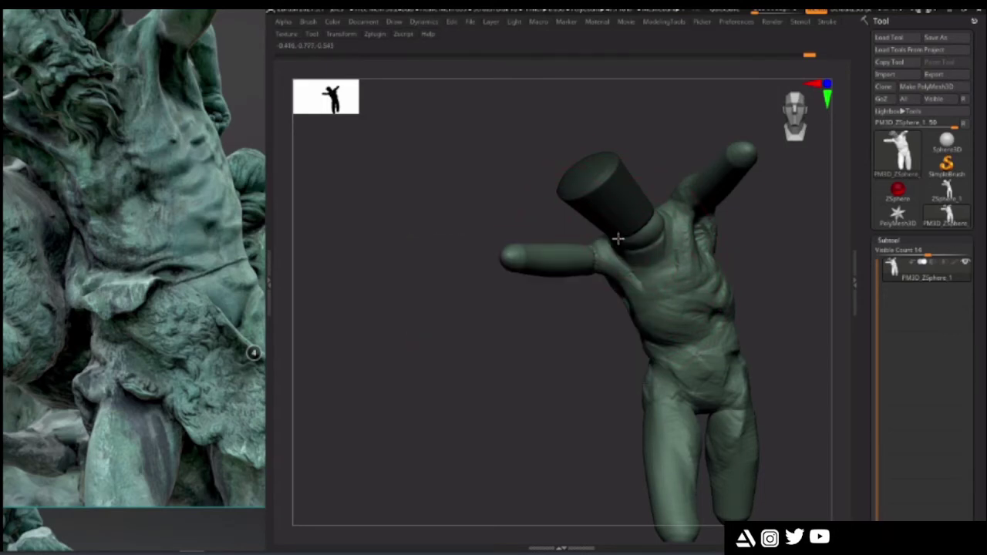
- Sculpt the front of the lowered shoulder, its chest muscle and the ribs below with a resized brush
{"action": "mouse_move", "coordinate": [487, 332]}
{"action": "left_mouse_down"}
{"action": "mouse_move", "coordinate": [604, 352]}
{"action": "mouse_move", "coordinate": [632, 341]}
{"action": "mouse_move", "coordinate": [628, 386]}
{"action": "left_mouse_up"}
{"action": "key", "text": "space"}
{"action": "mouse_move", "coordinate": [617, 314]}
{"action": "right_mouse_down"}
{"action": "mouse_move", "coordinate": [586, 276]}
{"action": "mouse_move", "coordinate": [560, 319]}
{"action": "mouse_move", "coordinate": [504, 337]}
{"action": "mouse_move", "coordinate": [455, 295]}
{"action": "mouse_move", "coordinate": [470, 308]}
{"action": "mouse_move", "coordinate": [465, 300]}
{"action": "right_mouse_up"}
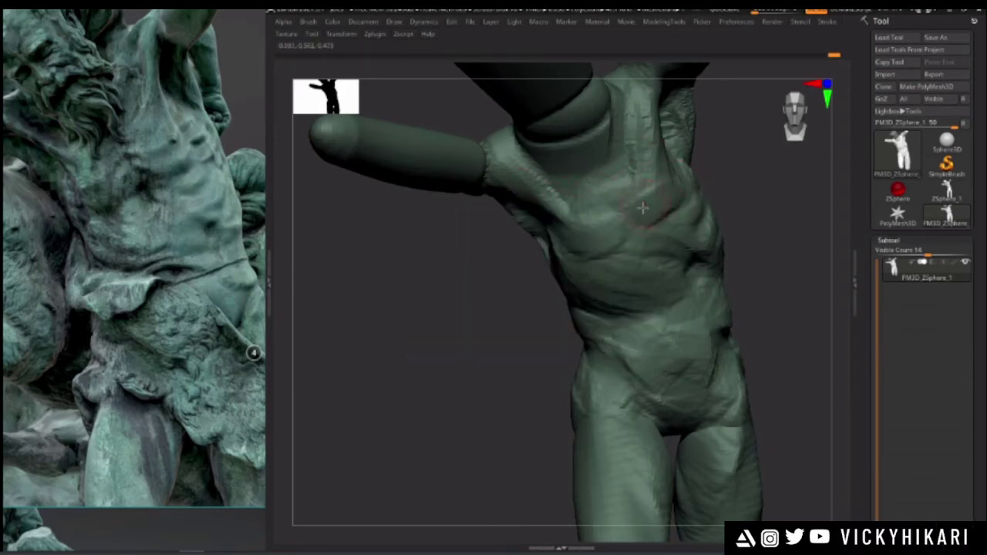
{"action": "right_click_drag", "start_coordinate": [581, 232], "coordinate": [630, 233]}
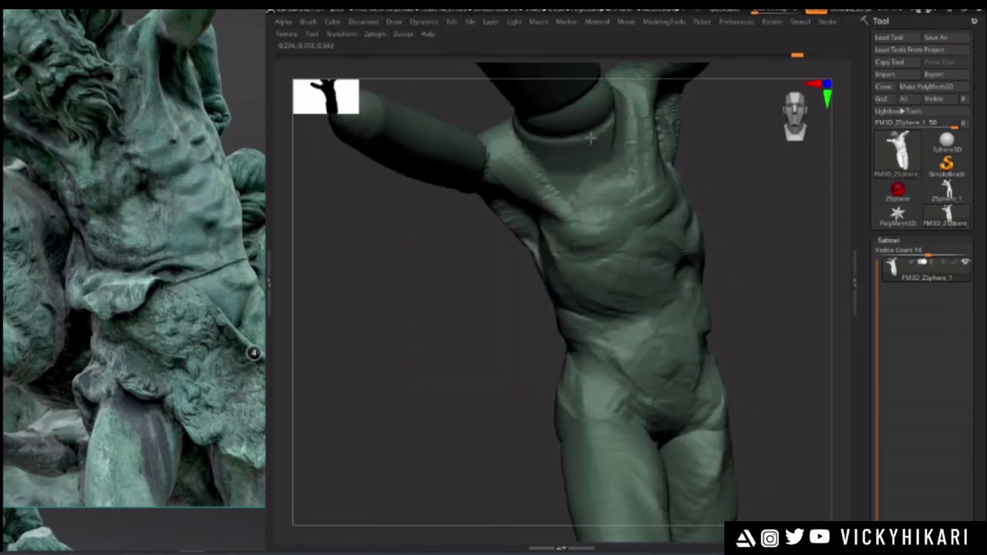
{"action": "right_click_drag", "start_coordinate": [545, 260], "coordinate": [560, 274]}
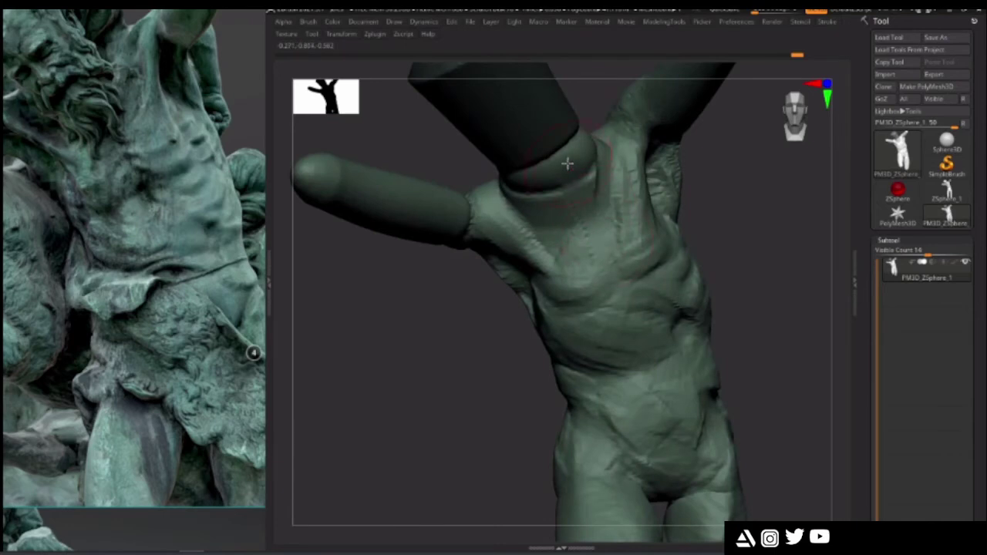
- Build up the base of the neck beneath the masked head and blend it into the upper chest and shoulders
{"action": "left_click_drag", "start_coordinate": [433, 159], "coordinate": [459, 154]}
{"action": "left_click_drag", "start_coordinate": [470, 228], "coordinate": [531, 270], "text": "alt"}
{"action": "left_click_drag", "start_coordinate": [440, 166], "coordinate": [455, 281]}
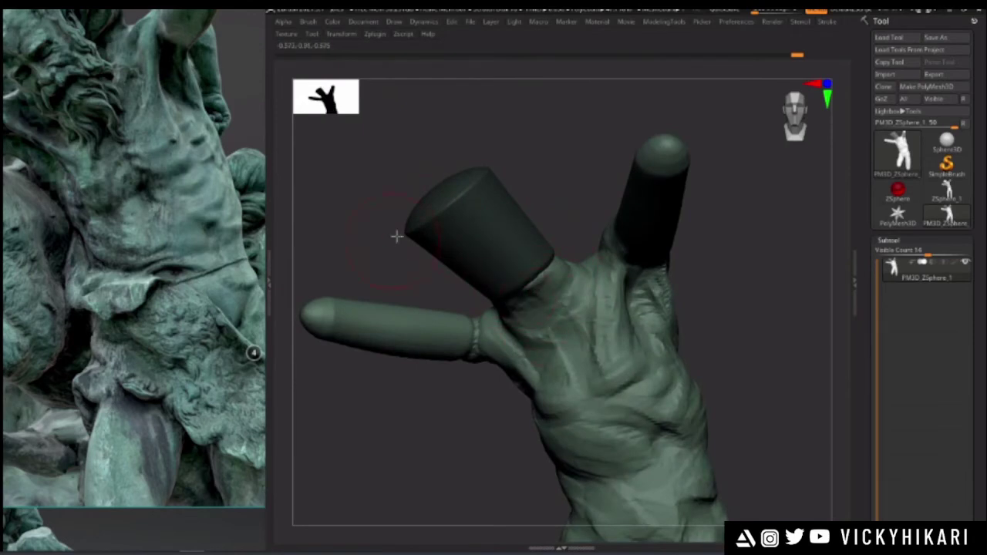
{"action": "left_click_drag", "start_coordinate": [390, 241], "coordinate": [536, 240]}
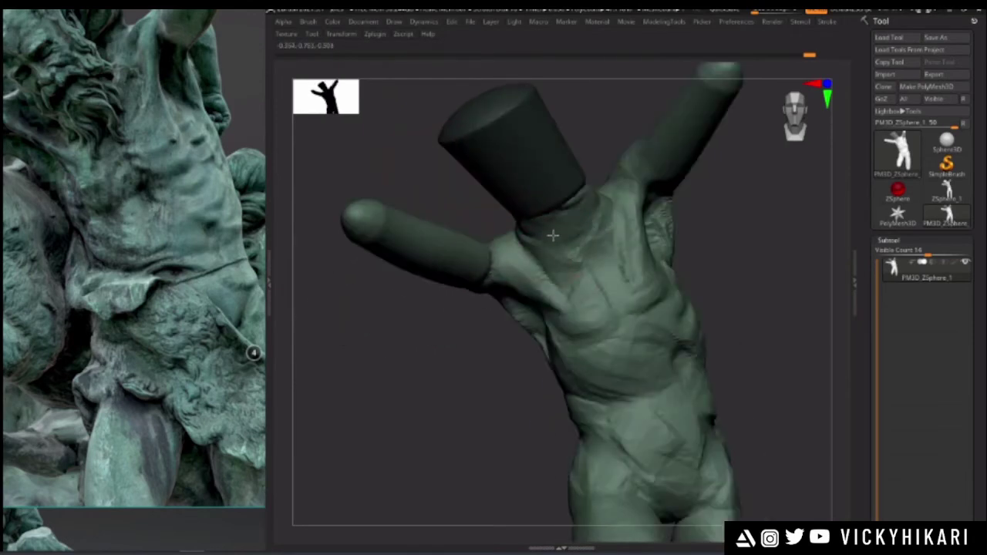
{"action": "left_click_drag", "start_coordinate": [428, 191], "coordinate": [419, 154], "text": "alt"}
{"action": "left_click_drag", "start_coordinate": [421, 359], "coordinate": [390, 352], "text": "alt"}
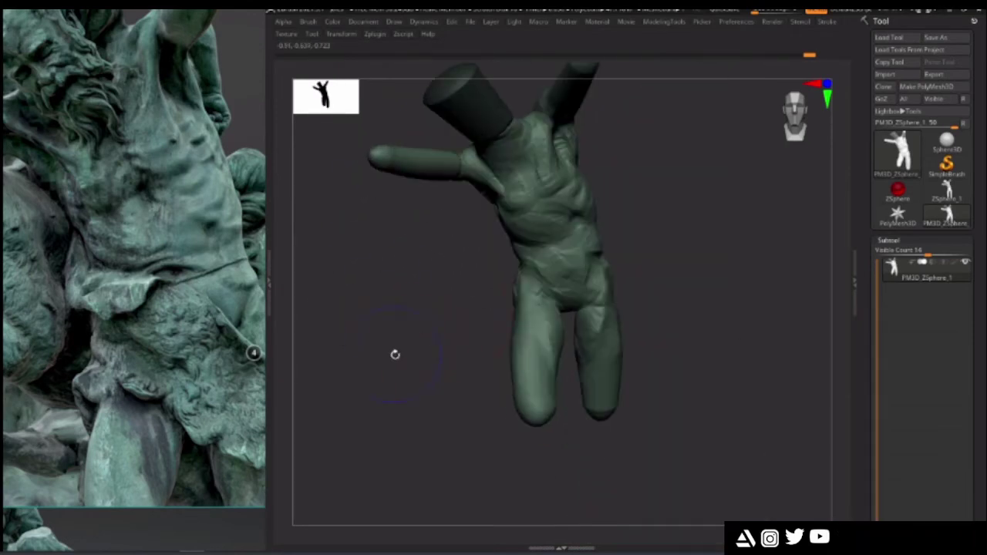
- Refine the chest muscles, ribcage edge and upper abdomen on the lowered-arm side with a resized brush
{"action": "left_click_drag", "start_coordinate": [497, 320], "coordinate": [463, 397]}
{"action": "left_click_drag", "start_coordinate": [468, 342], "coordinate": [531, 268]}
{"action": "key", "text": "space"}
{"action": "left_click_drag", "start_coordinate": [516, 198], "coordinate": [547, 250]}
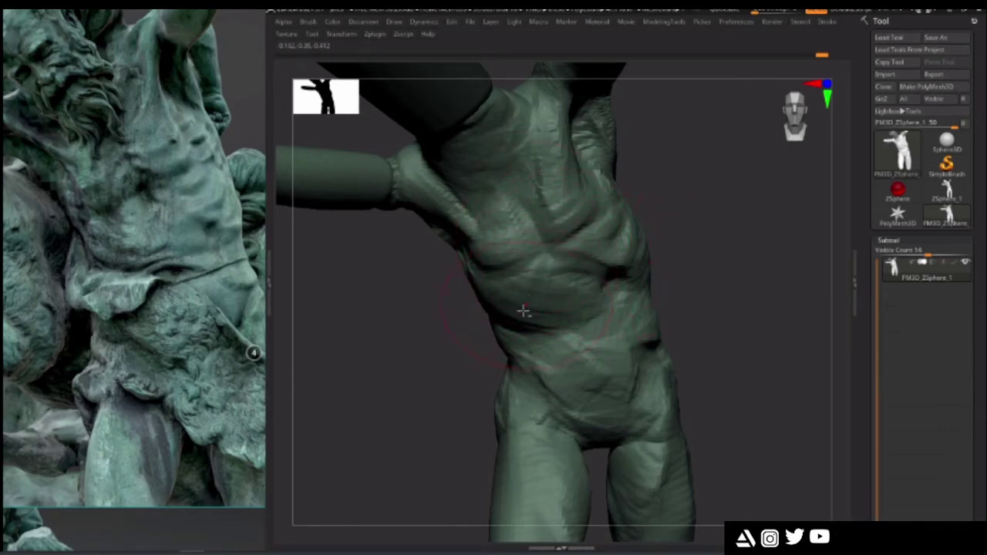
{"action": "left_click_drag", "start_coordinate": [414, 315], "coordinate": [506, 291]}
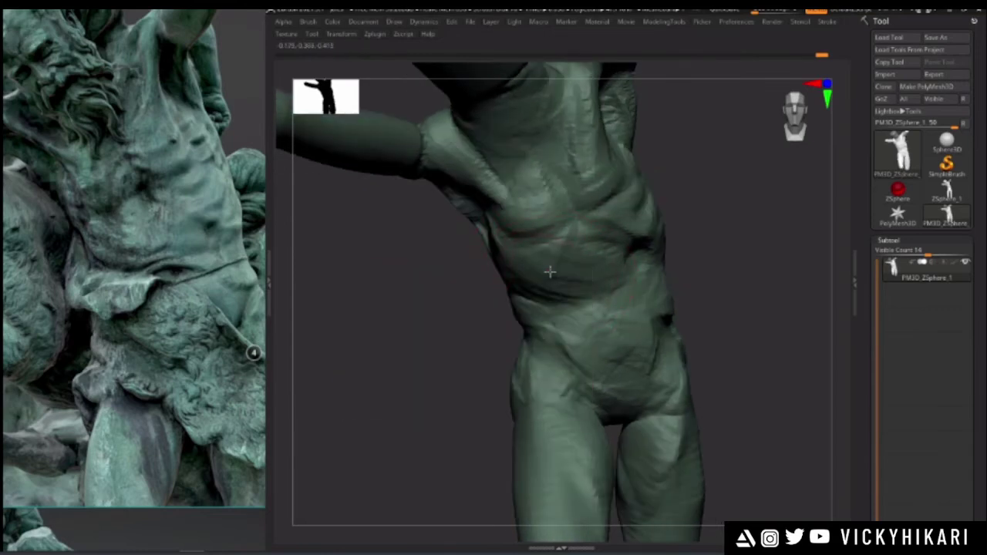
{"action": "mouse_move", "coordinate": [423, 278]}
{"action": "left_mouse_down"}
{"action": "mouse_move", "coordinate": [401, 307]}
{"action": "mouse_move", "coordinate": [520, 211]}
{"action": "left_mouse_up"}
{"action": "key", "text": "space"}
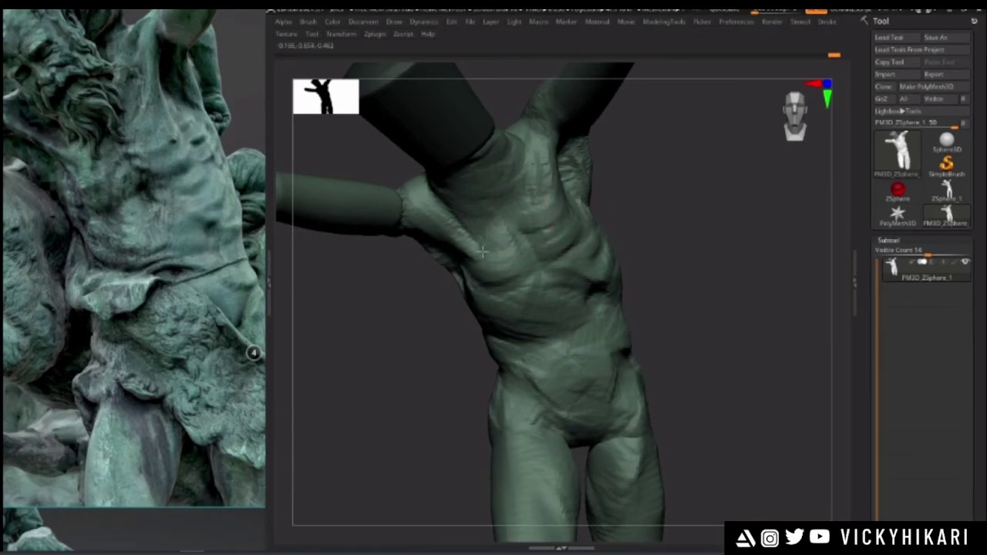
- Adjust the brush size and refine the torso's overall forms from the chest to the pelvis and upper thighs
{"action": "left_click_drag", "start_coordinate": [421, 316], "coordinate": [408, 279], "text": "alt"}
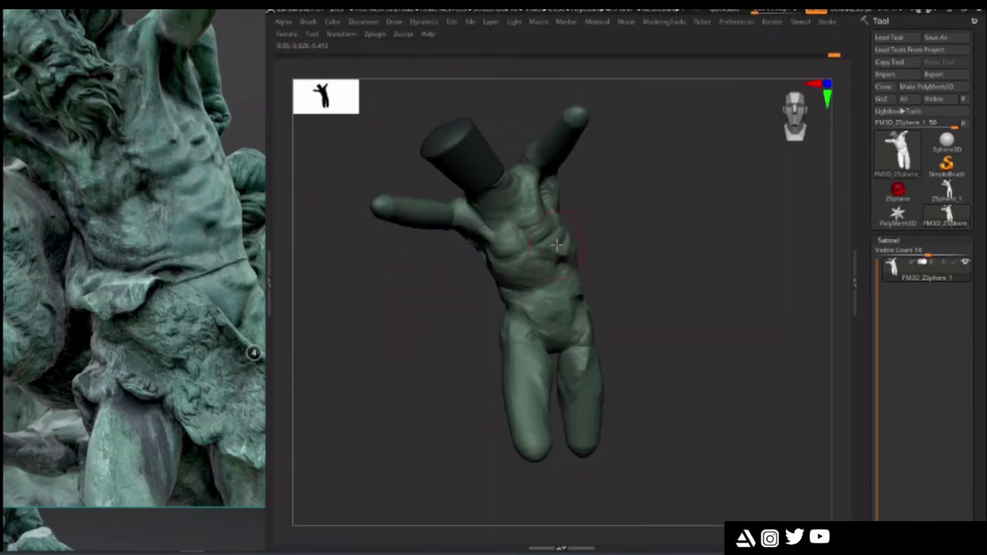
{"action": "key", "text": "space"}
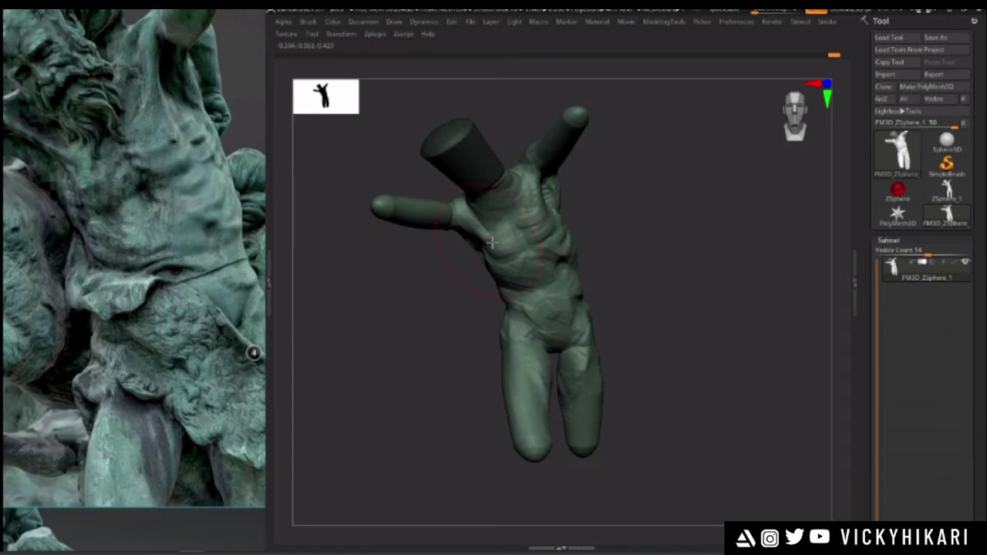
{"action": "left_click_drag", "start_coordinate": [580, 268], "coordinate": [500, 250]}
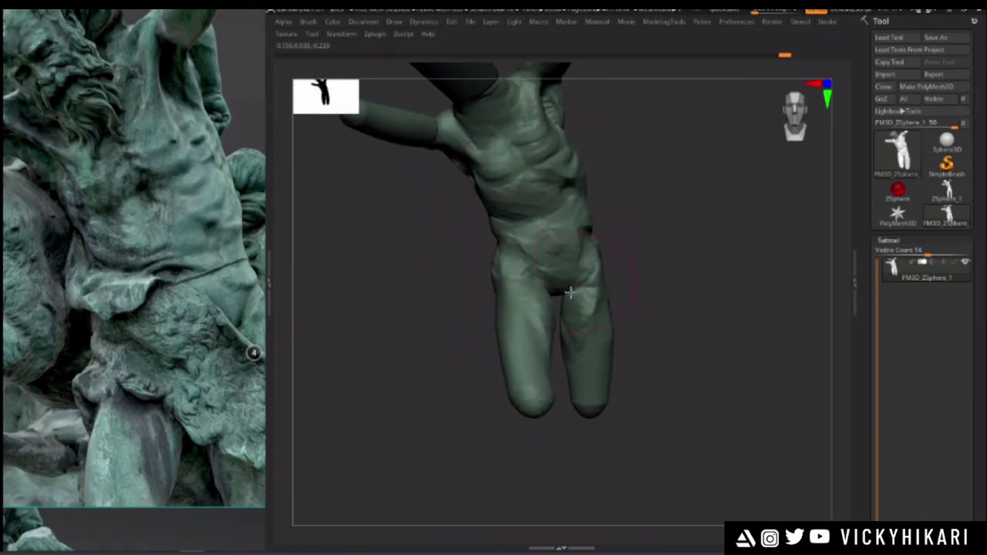
{"action": "left_click_drag", "start_coordinate": [462, 312], "coordinate": [548, 283]}
{"action": "left_click_drag", "start_coordinate": [437, 245], "coordinate": [594, 347]}
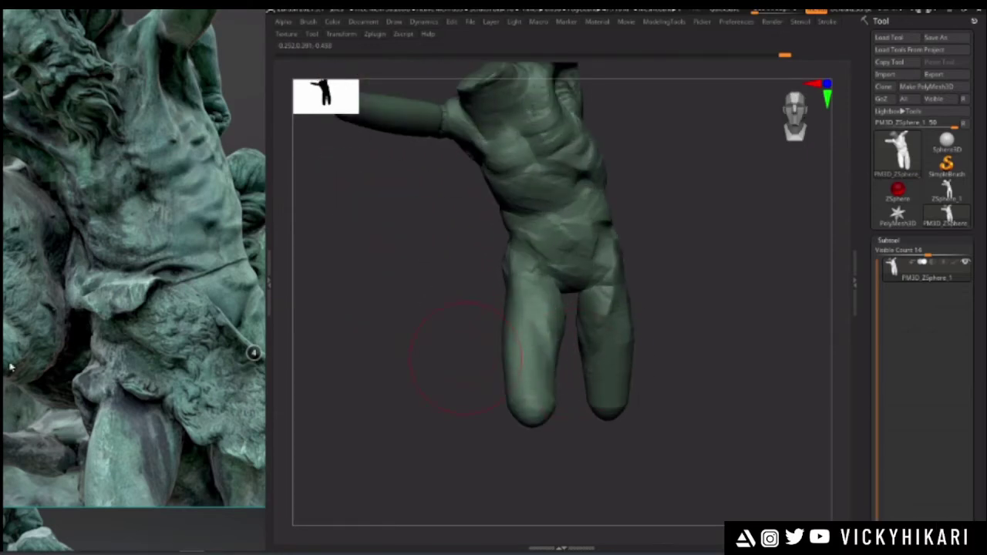
- Examine the reference views and frame the bearded figure's thighs, knees and lower legs
{"action": "scroll", "coordinate": [10, 371], "scroll_direction": "down", "scroll_amount": 8}
{"action": "scroll", "coordinate": [101, 370], "scroll_direction": "up", "scroll_amount": 4}
{"action": "middle_click_drag", "start_coordinate": [106, 353], "coordinate": [119, 170]}
{"action": "scroll", "coordinate": [131, 185], "scroll_direction": "down", "scroll_amount": 4}
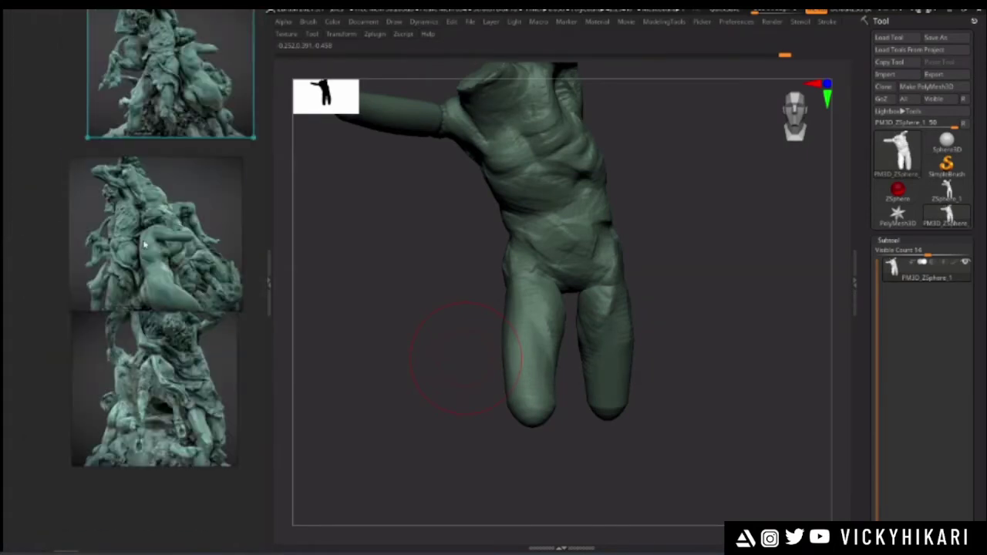
{"action": "scroll", "coordinate": [165, 394], "scroll_direction": "up", "scroll_amount": 4}
{"action": "scroll", "coordinate": [205, 428], "scroll_direction": "down", "scroll_amount": 3}
{"action": "middle_click_drag", "start_coordinate": [163, 273], "coordinate": [211, 316]}
{"action": "middle_click_drag", "start_coordinate": [190, 261], "coordinate": [153, 444]}
{"action": "scroll", "coordinate": [172, 282], "scroll_direction": "up", "scroll_amount": 4}
{"action": "scroll", "coordinate": [157, 266], "scroll_direction": "up", "scroll_amount": 3}
{"action": "middle_click_drag", "start_coordinate": [157, 279], "coordinate": [162, 344]}
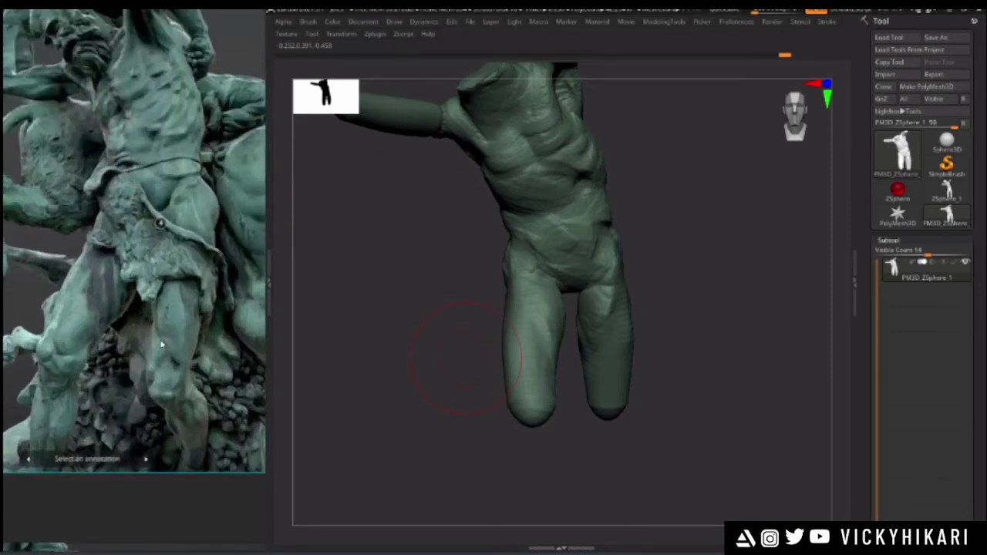
- Isolate the leg below the outstretched arm by hiding the other leg, and bring the matching thigh into the reference view
{"action": "left_click_drag", "start_coordinate": [438, 278], "coordinate": [416, 286], "text": "alt"}
{"action": "left_click_drag", "start_coordinate": [495, 327], "coordinate": [472, 321]}
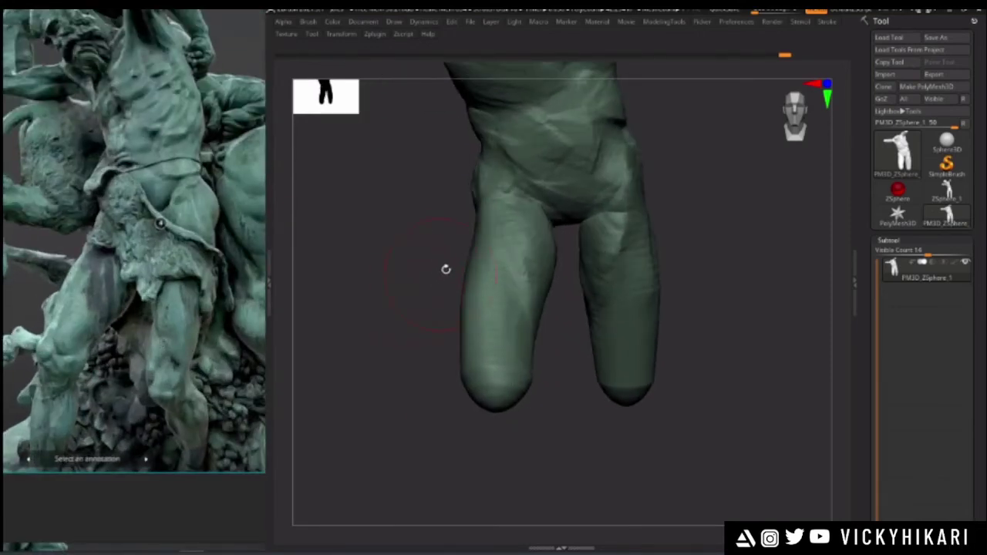
{"action": "key", "text": "space"}
{"action": "key", "text": "Tab"}
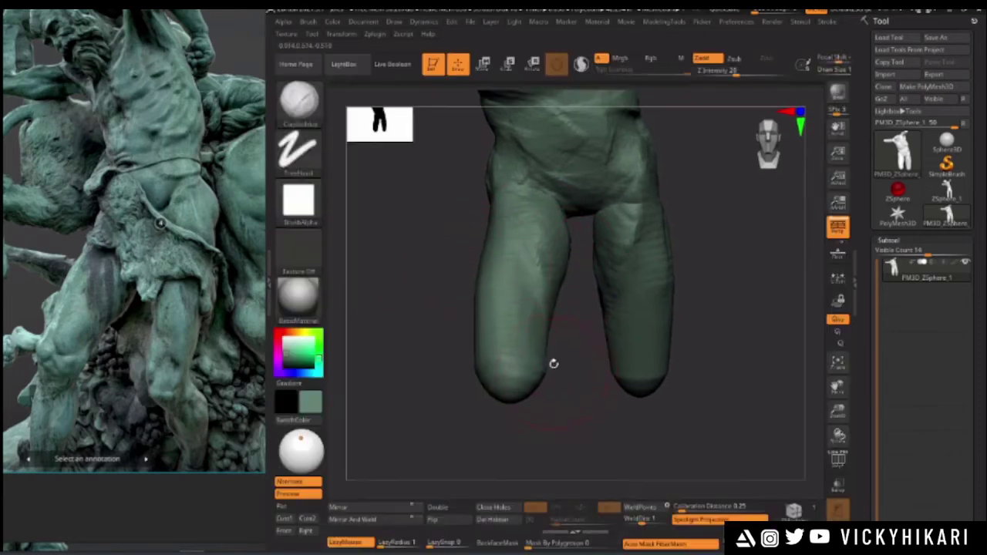
{"action": "left_click", "coordinate": [302, 108], "text": "ctrl+shift"}
{"action": "left_click", "coordinate": [607, 168], "text": "ctrl+shift"}
{"action": "mouse_move", "coordinate": [600, 471]}
{"action": "left_mouse_down", "text": "ctrl+shift"}
{"action": "mouse_move", "coordinate": [583, 282]}
{"action": "mouse_move", "coordinate": [690, 115]}
{"action": "mouse_move", "coordinate": [698, 370]}
{"action": "left_mouse_up", "text": "ctrl+shift"}
{"action": "left_click_drag", "start_coordinate": [405, 288], "coordinate": [399, 270]}
{"action": "left_click_drag", "start_coordinate": [410, 248], "coordinate": [421, 316], "text": "ctrl+shift"}
{"action": "mouse_move", "coordinate": [397, 306]}
{"action": "left_mouse_down"}
{"action": "mouse_move", "coordinate": [414, 322]}
{"action": "mouse_move", "coordinate": [448, 326]}
{"action": "left_mouse_up"}
{"action": "scroll", "coordinate": [98, 309], "scroll_direction": "down", "scroll_amount": 5}
{"action": "mouse_move", "coordinate": [98, 309]}
{"action": "middle_mouse_down"}
{"action": "mouse_move", "coordinate": [130, 260]}
{"action": "mouse_move", "coordinate": [144, 309]}
{"action": "middle_mouse_up"}
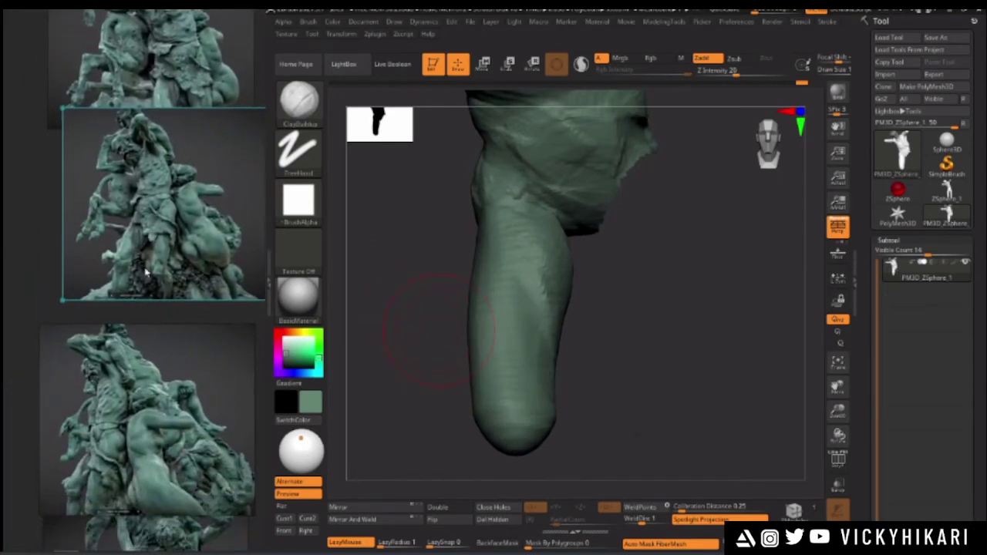
- Build up the front thigh muscles of the isolated leg and carve the groove running down from the hip
{"action": "mouse_move", "coordinate": [401, 255]}
{"action": "left_mouse_down"}
{"action": "mouse_move", "coordinate": [419, 242]}
{"action": "mouse_move", "coordinate": [452, 302]}
{"action": "left_mouse_up"}
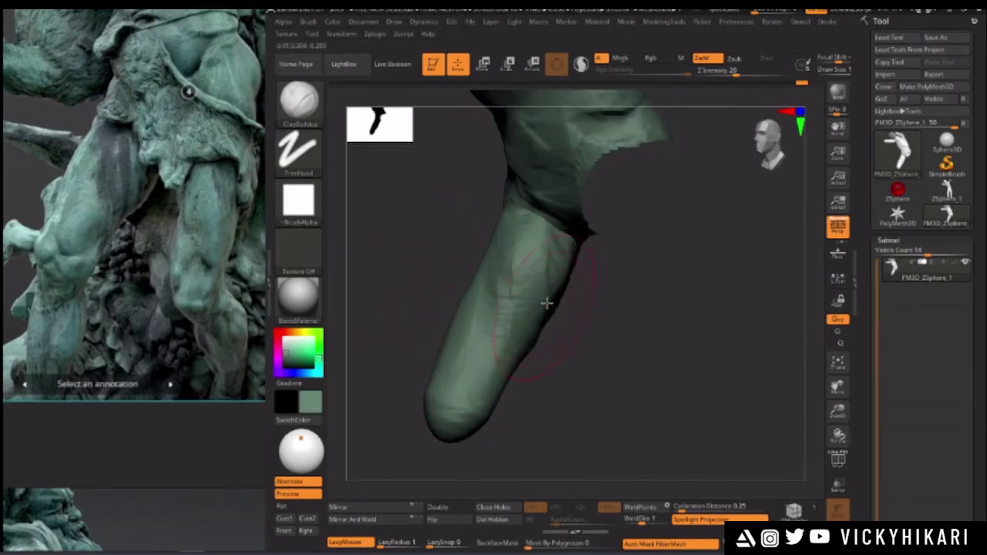
{"action": "mouse_move", "coordinate": [427, 232]}
{"action": "left_mouse_down"}
{"action": "mouse_move", "coordinate": [383, 278]}
{"action": "mouse_move", "coordinate": [401, 300]}
{"action": "mouse_move", "coordinate": [430, 270]}
{"action": "left_mouse_up"}
{"action": "left_click_drag", "start_coordinate": [446, 315], "coordinate": [452, 350]}
{"action": "mouse_move", "coordinate": [457, 295]}
{"action": "left_mouse_down"}
{"action": "mouse_move", "coordinate": [480, 260]}
{"action": "mouse_move", "coordinate": [538, 286]}
{"action": "left_mouse_up"}
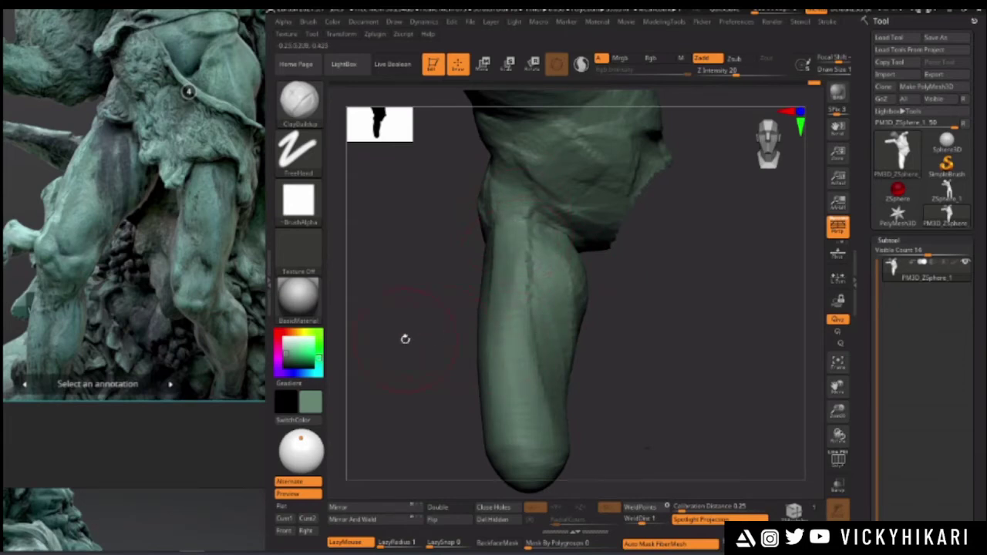
{"action": "mouse_move", "coordinate": [683, 301]}
{"action": "left_mouse_down"}
{"action": "mouse_move", "coordinate": [420, 278]}
{"action": "mouse_move", "coordinate": [452, 282]}
{"action": "left_mouse_up"}
{"action": "left_click_drag", "start_coordinate": [425, 316], "coordinate": [416, 293], "text": "alt"}
- Adjust the brush size and fill out the inner thigh of the isolated leg from its cut edge downward
{"action": "key", "text": "space"}
{"action": "left_click_drag", "start_coordinate": [694, 340], "coordinate": [571, 344]}
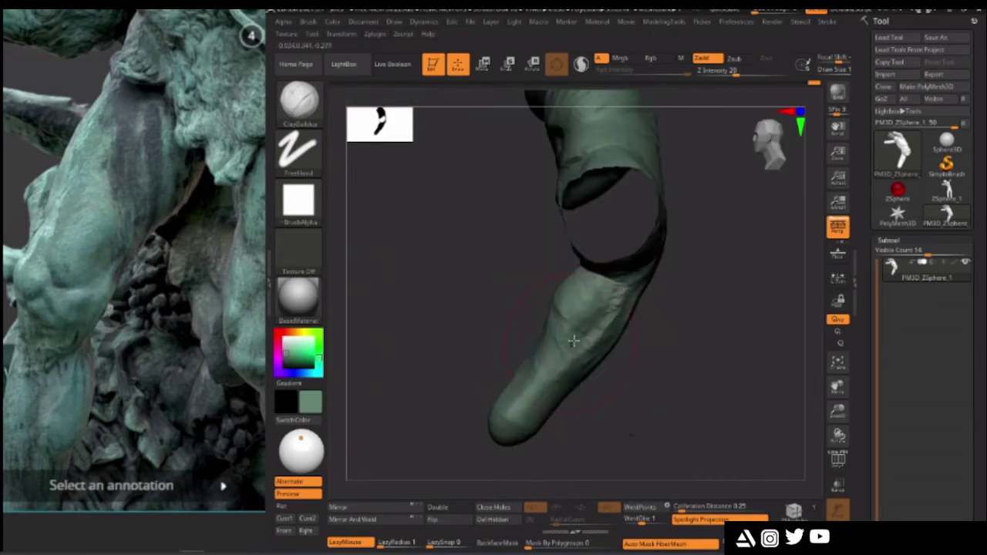
{"action": "key", "text": "space"}
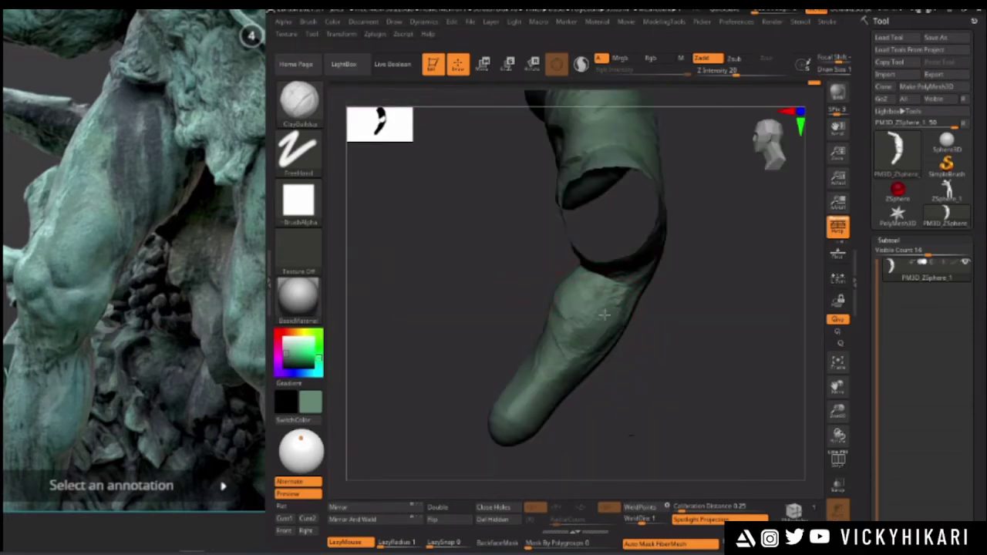
{"action": "mouse_move", "coordinate": [509, 276]}
{"action": "left_mouse_down"}
{"action": "mouse_move", "coordinate": [419, 315]}
{"action": "mouse_move", "coordinate": [408, 306]}
{"action": "mouse_move", "coordinate": [569, 308]}
{"action": "mouse_move", "coordinate": [409, 258]}
{"action": "mouse_move", "coordinate": [584, 255]}
{"action": "mouse_move", "coordinate": [591, 210]}
{"action": "left_mouse_up"}
{"action": "left_click_drag", "start_coordinate": [585, 293], "coordinate": [584, 213]}
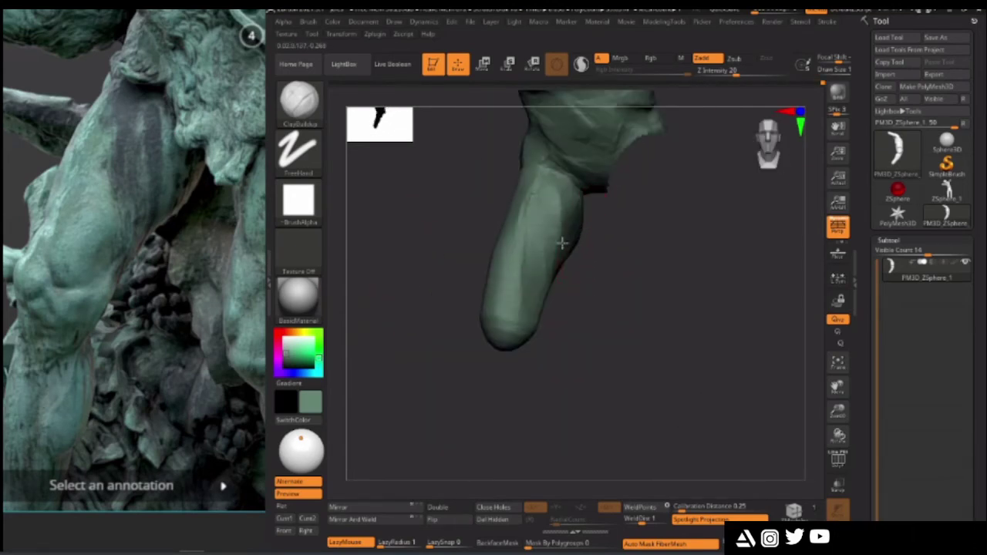
- Refine and smooth the front and outer thigh from the hip crease down to the rounded leg end
{"action": "mouse_move", "coordinate": [569, 317]}
{"action": "left_mouse_down", "text": "alt"}
{"action": "mouse_move", "coordinate": [587, 322]}
{"action": "mouse_move", "coordinate": [584, 311]}
{"action": "left_mouse_up", "text": "alt"}
{"action": "key", "text": "space"}
{"action": "mouse_move", "coordinate": [540, 233]}
{"action": "left_mouse_down"}
{"action": "mouse_move", "coordinate": [441, 278]}
{"action": "mouse_move", "coordinate": [570, 281]}
{"action": "left_mouse_up"}
{"action": "left_click_drag", "start_coordinate": [414, 272], "coordinate": [477, 248]}
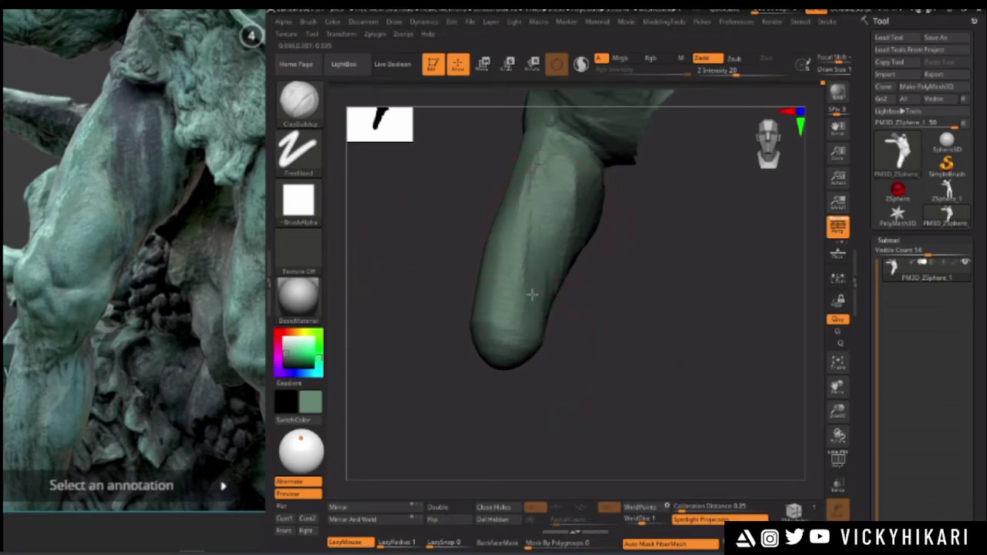
{"action": "mouse_move", "coordinate": [469, 231]}
{"action": "left_mouse_down"}
{"action": "mouse_move", "coordinate": [458, 304]}
{"action": "mouse_move", "coordinate": [499, 314]}
{"action": "left_mouse_up"}
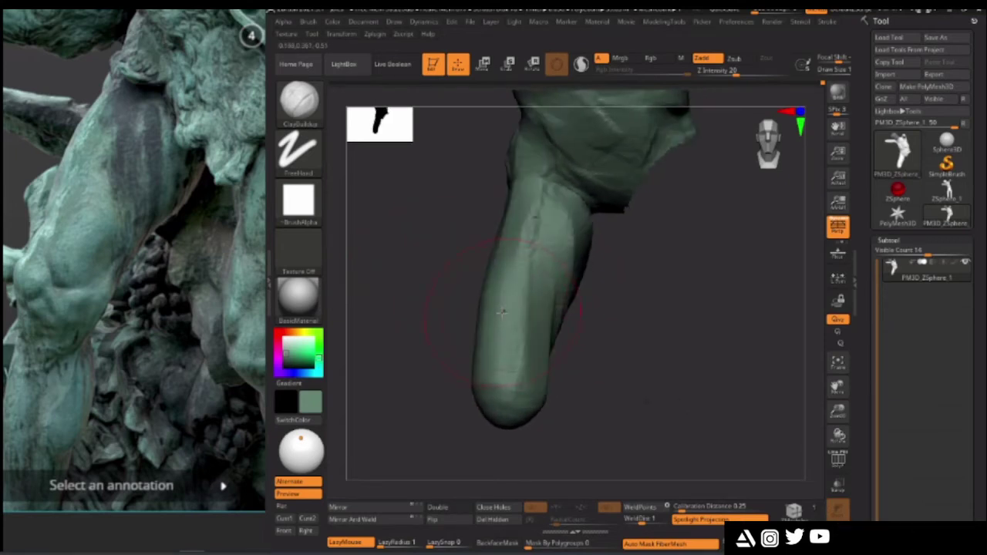
{"action": "mouse_move", "coordinate": [508, 200]}
{"action": "left_mouse_down"}
{"action": "mouse_move", "coordinate": [490, 299]}
{"action": "mouse_move", "coordinate": [472, 301]}
{"action": "left_mouse_up"}
{"action": "mouse_move", "coordinate": [477, 193]}
{"action": "left_mouse_down", "text": "shift"}
{"action": "mouse_move", "coordinate": [465, 256]}
{"action": "mouse_move", "coordinate": [483, 187]}
{"action": "mouse_move", "coordinate": [493, 229]}
{"action": "left_mouse_up", "text": "shift"}
{"action": "mouse_move", "coordinate": [426, 316]}
{"action": "left_mouse_down"}
{"action": "mouse_move", "coordinate": [474, 254]}
{"action": "mouse_move", "coordinate": [432, 283]}
{"action": "mouse_move", "coordinate": [448, 328]}
{"action": "mouse_move", "coordinate": [462, 316]}
{"action": "left_mouse_up"}
- Lasso-mask the tip of the leg below the outstretched arm and invert the mask so only the tip stays editable
{"action": "key", "text": "ctrl"}
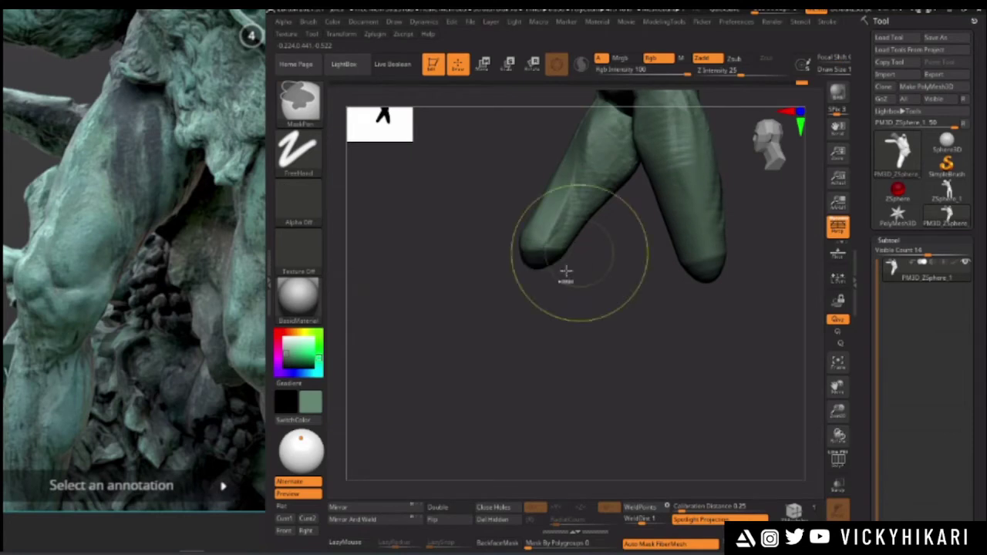
{"action": "left_click", "coordinate": [299, 101], "text": "ctrl"}
{"action": "left_click", "coordinate": [478, 158]}
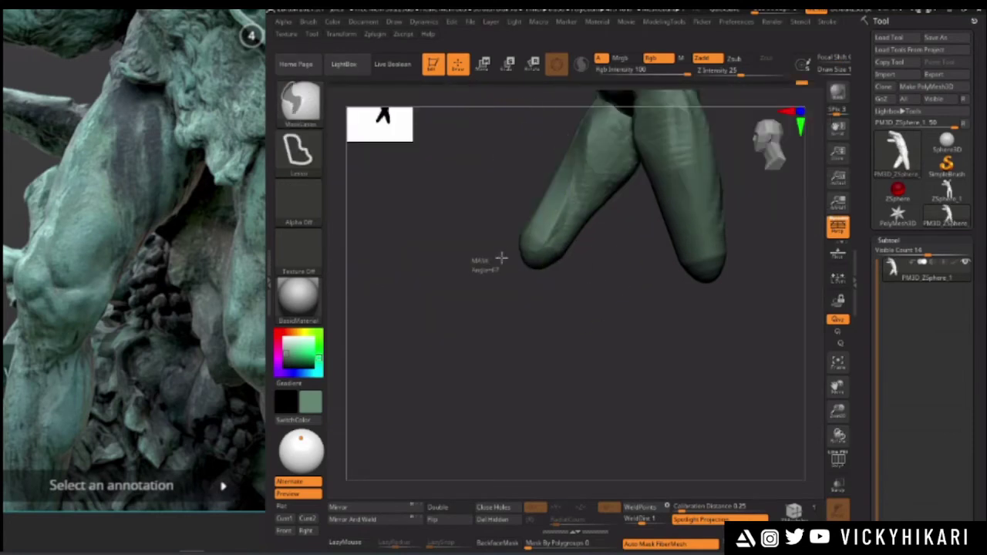
{"action": "left_click_drag", "start_coordinate": [541, 250], "coordinate": [528, 276], "text": "ctrl"}
{"action": "left_click", "coordinate": [469, 337], "text": "ctrl"}
- Switch to the Move gizmo, centre it on the unmasked leg tip and restore the mask with an undo
{"action": "left_click", "coordinate": [484, 64]}
{"action": "mouse_move", "coordinate": [470, 190]}
{"action": "left_mouse_down", "text": "alt"}
{"action": "mouse_move", "coordinate": [418, 286]}
{"action": "mouse_move", "coordinate": [393, 421]}
{"action": "left_mouse_up", "text": "alt"}
{"action": "left_click", "coordinate": [577, 226]}
{"action": "left_click_drag", "start_coordinate": [500, 355], "coordinate": [448, 244], "text": "alt"}
{"action": "left_click_drag", "start_coordinate": [525, 136], "coordinate": [512, 276], "text": "alt"}
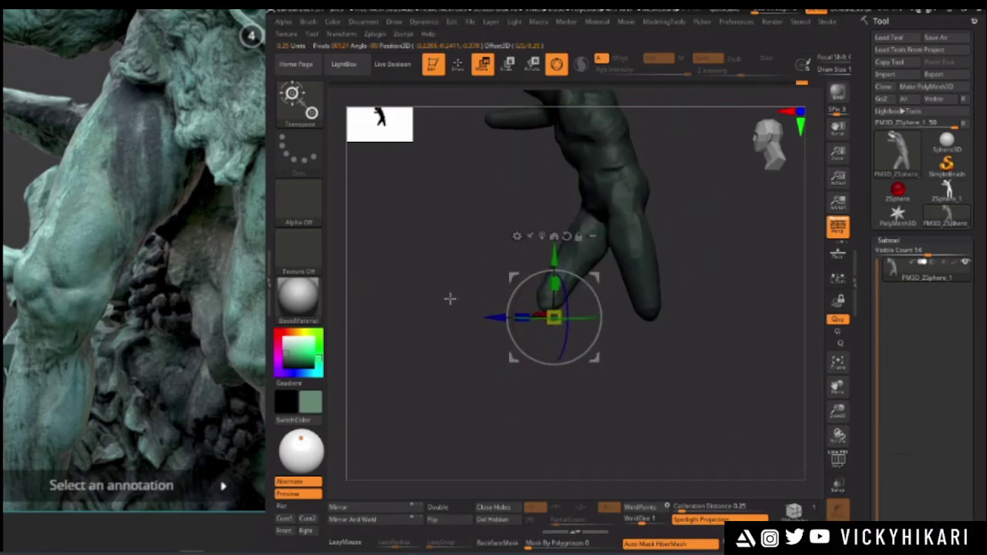
{"action": "left_click_drag", "start_coordinate": [452, 299], "coordinate": [442, 312], "text": "alt"}
{"action": "mouse_move", "coordinate": [425, 251]}
{"action": "left_mouse_down", "text": "ctrl"}
{"action": "mouse_move", "coordinate": [533, 31]}
{"action": "mouse_move", "coordinate": [478, 100]}
{"action": "left_mouse_up", "text": "ctrl"}
{"action": "left_click_drag", "start_coordinate": [425, 217], "coordinate": [388, 361], "text": "alt"}
{"action": "key", "text": "ctrl+z"}
- Reposition and resize the ZBrush window so a wider strip of the reference legs stays visible beside it
{"action": "left_click_drag", "start_coordinate": [498, 338], "coordinate": [419, 337]}
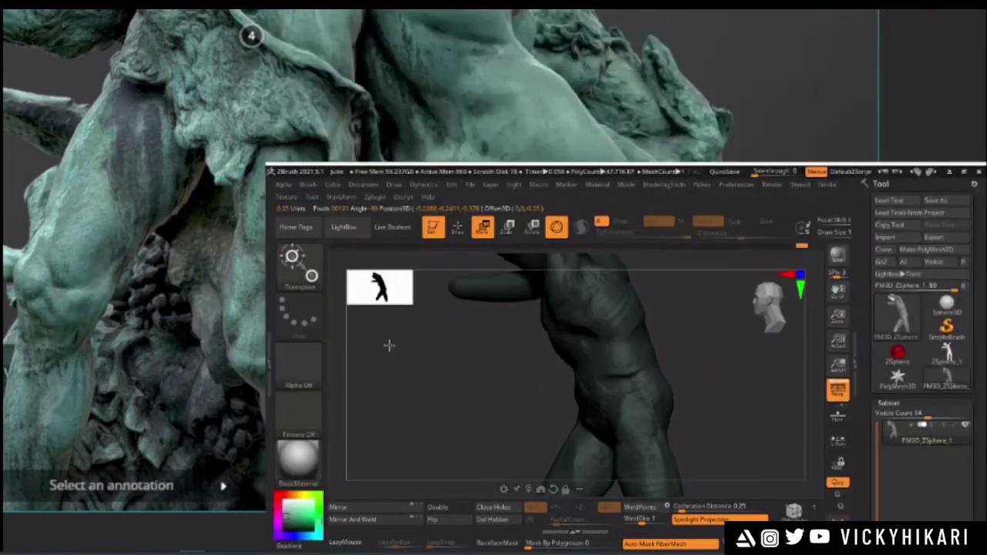
{"action": "left_click_drag", "start_coordinate": [388, 344], "coordinate": [691, 259]}
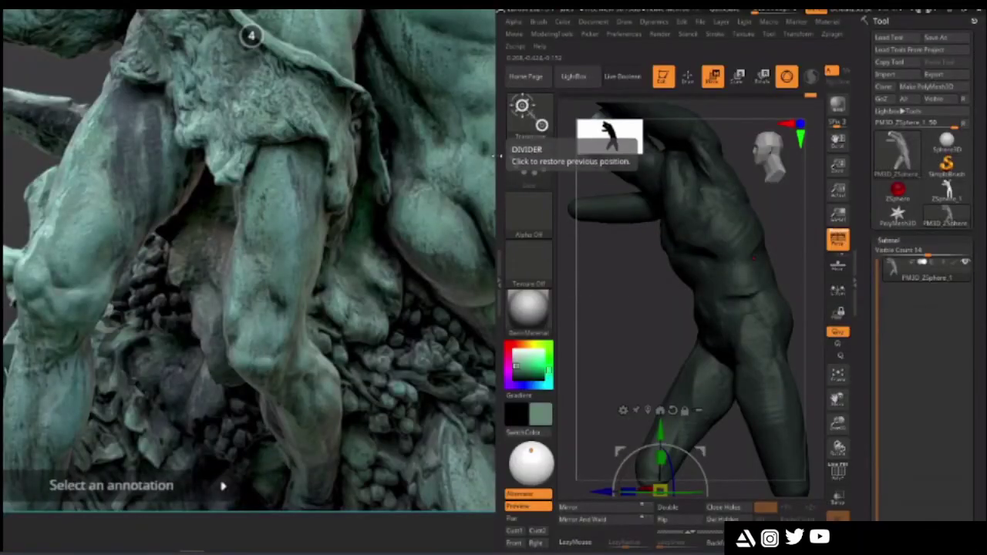
{"action": "left_click_drag", "start_coordinate": [497, 157], "coordinate": [293, 158]}
- Move the unmasked leg tip downward to lengthen the leg past the knee, and clear the mask
{"action": "mouse_move", "coordinate": [485, 271]}
{"action": "left_mouse_down", "text": "alt"}
{"action": "mouse_move", "coordinate": [440, 302]}
{"action": "mouse_move", "coordinate": [453, 281]}
{"action": "mouse_move", "coordinate": [464, 116]}
{"action": "mouse_move", "coordinate": [416, 256]}
{"action": "mouse_move", "coordinate": [447, 339]}
{"action": "left_mouse_up", "text": "alt"}
{"action": "mouse_move", "coordinate": [447, 339]}
{"action": "left_mouse_down", "text": "alt"}
{"action": "mouse_move", "coordinate": [445, 210]}
{"action": "mouse_move", "coordinate": [469, 366]}
{"action": "left_mouse_up", "text": "alt"}
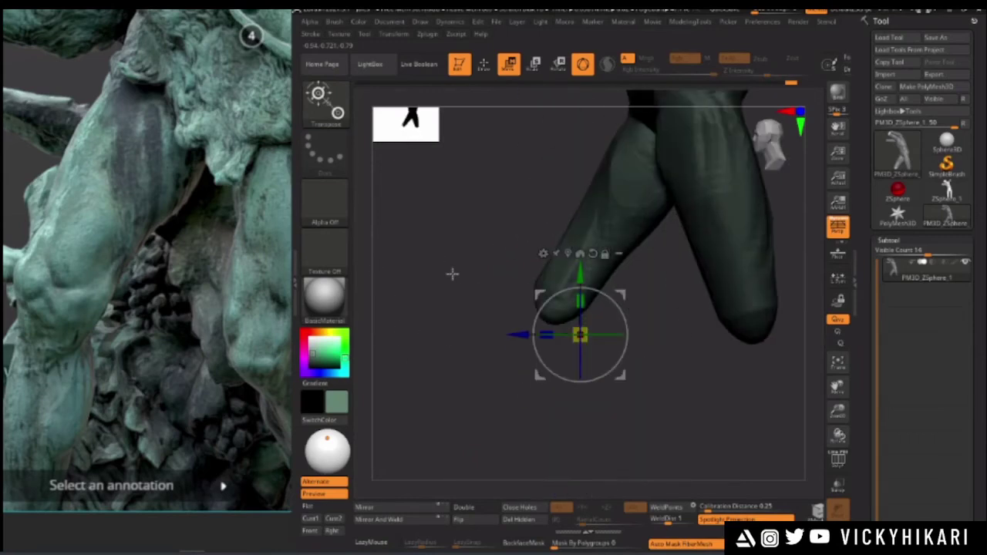
{"action": "left_click_drag", "start_coordinate": [459, 276], "coordinate": [465, 315], "text": "alt"}
{"action": "left_click_drag", "start_coordinate": [518, 286], "coordinate": [523, 329]}
{"action": "left_click_drag", "start_coordinate": [447, 318], "coordinate": [429, 337], "text": "ctrl"}
- Sculpt the kneecap and surrounding knee forms on the lengthened leg with a resized ClayBuildup brush
{"action": "key", "text": "b"}
{"action": "key", "text": "c"}
{"action": "key", "text": "b"}
{"action": "key", "text": "q"}
{"action": "mouse_move", "coordinate": [434, 283]}
{"action": "left_mouse_down"}
{"action": "mouse_move", "coordinate": [524, 317]}
{"action": "mouse_move", "coordinate": [587, 326]}
{"action": "left_mouse_up"}
{"action": "key", "text": "space"}
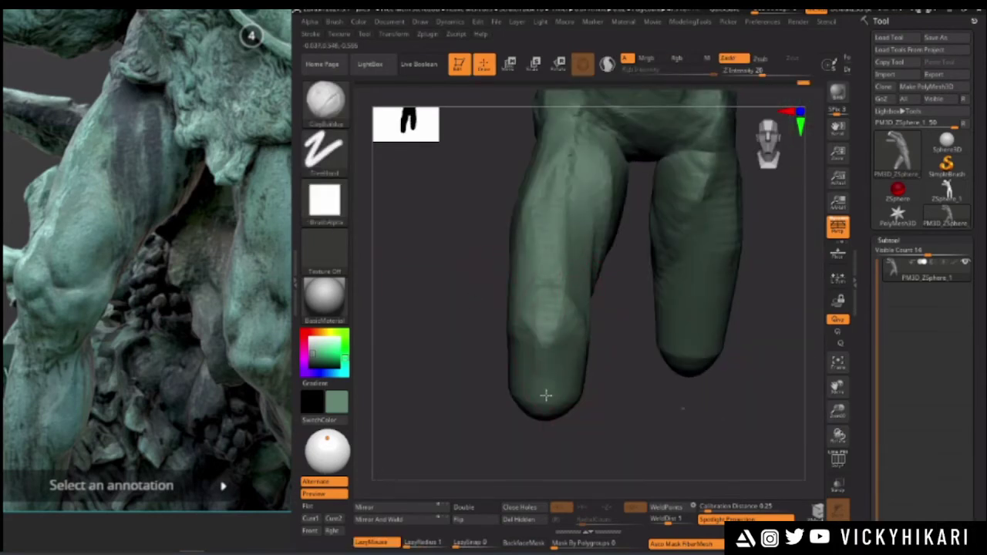
{"action": "left_click_drag", "start_coordinate": [655, 410], "coordinate": [593, 403]}
{"action": "key", "text": "space"}
{"action": "mouse_move", "coordinate": [607, 364]}
{"action": "left_mouse_down"}
{"action": "mouse_move", "coordinate": [585, 401]}
{"action": "mouse_move", "coordinate": [565, 355]}
{"action": "left_mouse_up"}
{"action": "mouse_move", "coordinate": [447, 379]}
{"action": "left_mouse_down"}
{"action": "mouse_move", "coordinate": [503, 387]}
{"action": "mouse_move", "coordinate": [431, 348]}
{"action": "mouse_move", "coordinate": [443, 394]}
{"action": "left_mouse_up"}
- Adjust the lengthened leg's shape and refine its front thigh muscles from the hip to the knee with ClayBuildup
{"action": "key", "text": "b"}
{"action": "key", "text": "m"}
{"action": "key", "text": "v"}
{"action": "key", "text": "b"}
{"action": "key", "text": "c"}
{"action": "key", "text": "b"}
{"action": "key", "text": "space"}
{"action": "left_click_drag", "start_coordinate": [491, 317], "coordinate": [509, 324]}
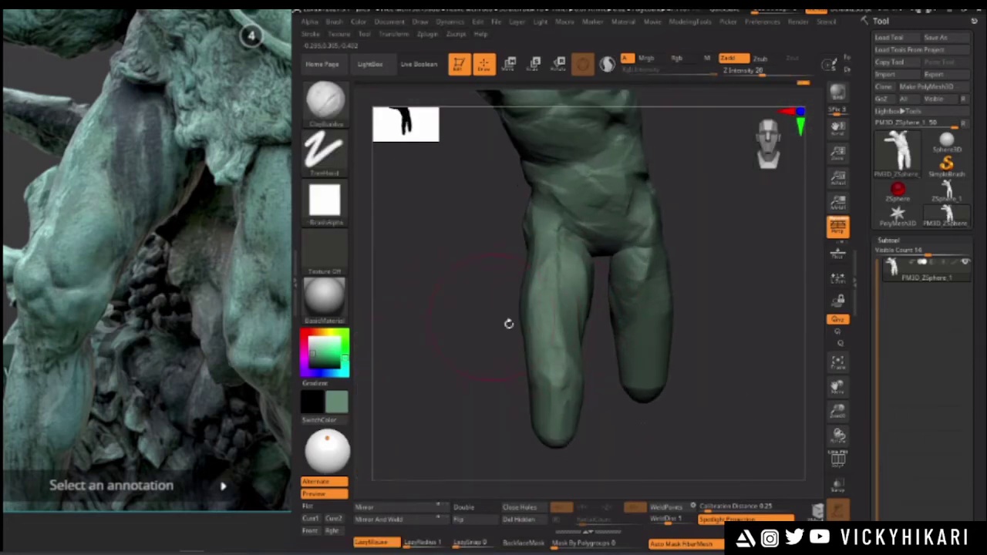
{"action": "left_click_drag", "start_coordinate": [737, 424], "coordinate": [694, 429]}
{"action": "key", "text": "space"}
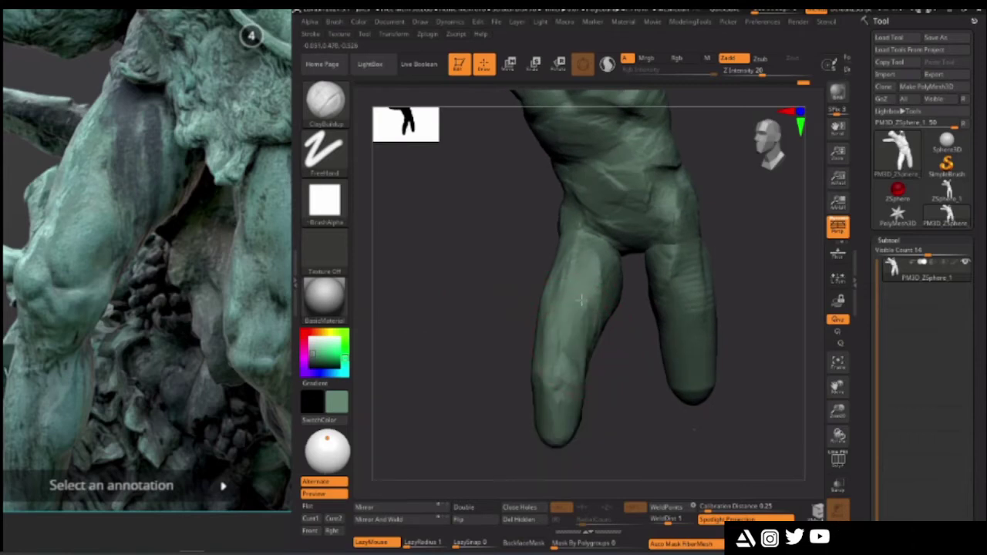
{"action": "left_click_drag", "start_coordinate": [590, 331], "coordinate": [595, 305]}
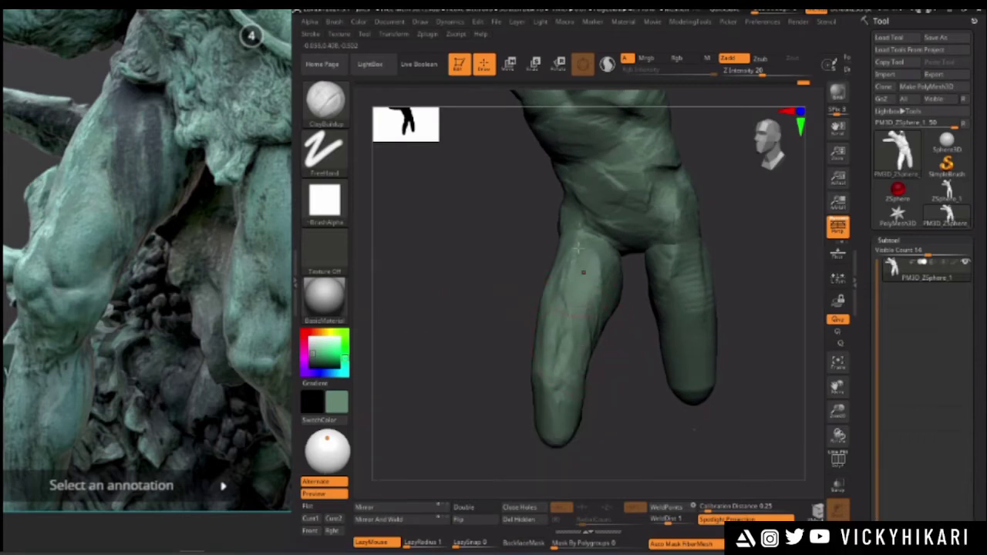
{"action": "left_click_drag", "start_coordinate": [484, 376], "coordinate": [432, 362]}
{"action": "key", "text": "space"}
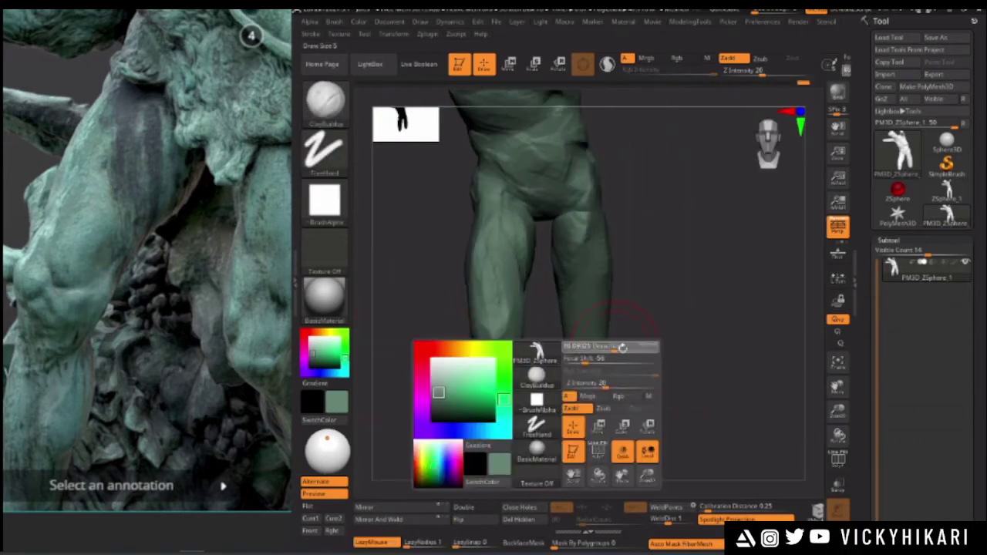
- Build up the front and inner thigh muscles of the other, shorter leg from the hip crease downward
{"action": "left_click_drag", "start_coordinate": [663, 391], "coordinate": [597, 424], "text": "alt"}
{"action": "right_click_drag", "start_coordinate": [596, 423], "coordinate": [506, 260]}
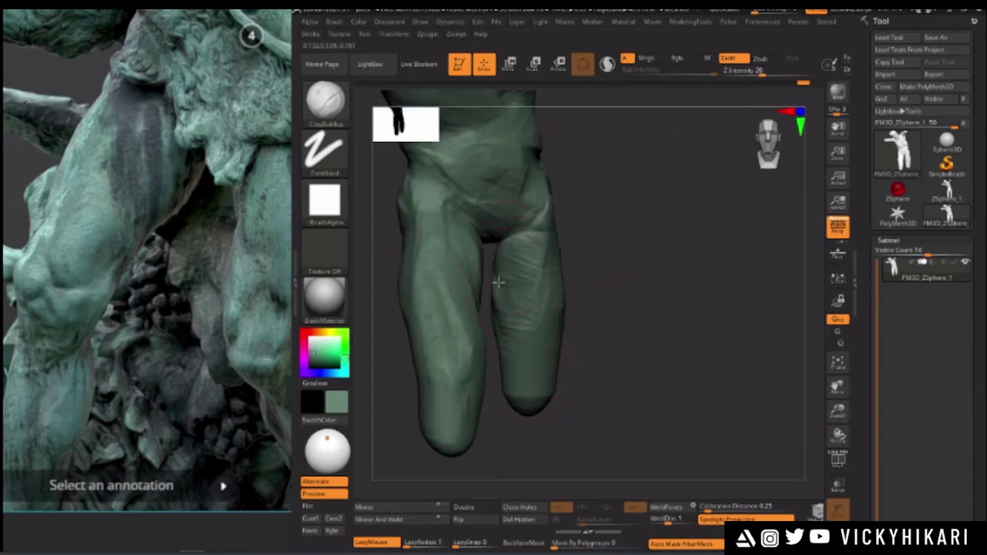
{"action": "right_click_drag", "start_coordinate": [587, 412], "coordinate": [522, 327]}
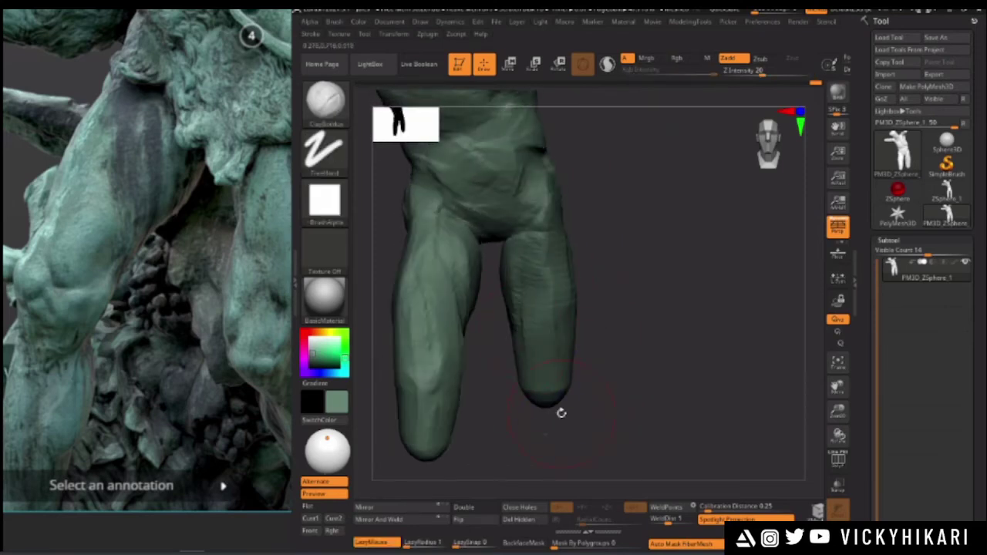
{"action": "mouse_move", "coordinate": [639, 249]}
{"action": "right_mouse_down"}
{"action": "mouse_move", "coordinate": [650, 348]}
{"action": "mouse_move", "coordinate": [652, 334]}
{"action": "mouse_move", "coordinate": [560, 340]}
{"action": "right_mouse_up"}
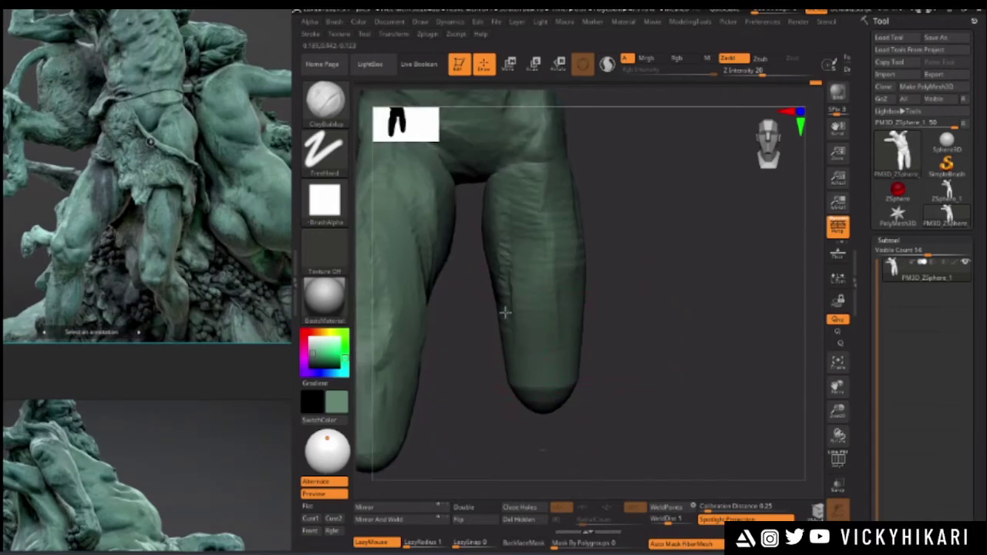
{"action": "mouse_move", "coordinate": [537, 262]}
{"action": "right_mouse_down"}
{"action": "mouse_move", "coordinate": [627, 348]}
{"action": "mouse_move", "coordinate": [613, 404]}
{"action": "mouse_move", "coordinate": [511, 322]}
{"action": "right_mouse_up"}
- Switch to the Move Topological brush, adjust its draw size and reshape the upper inner thigh of the shorter leg
{"action": "key", "text": "ctrl+shift"}
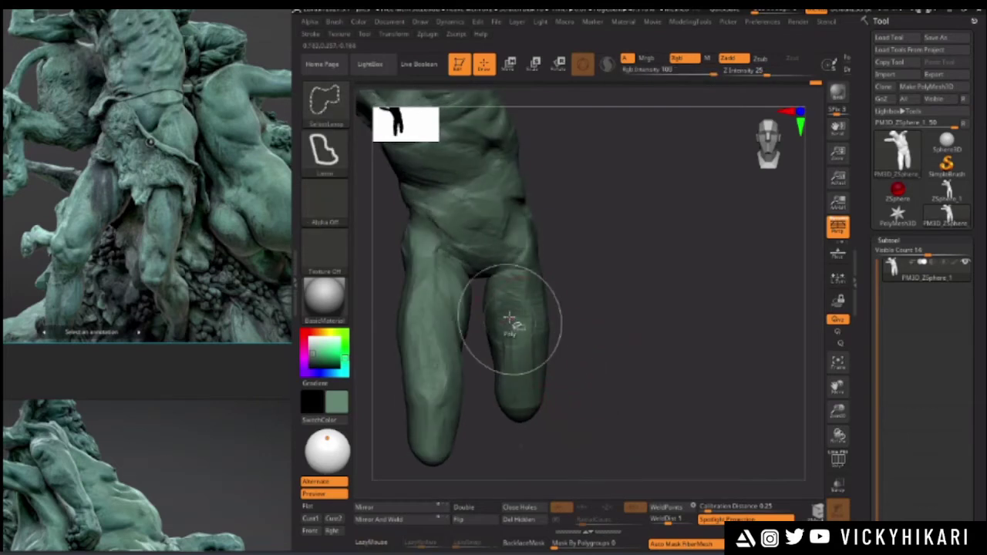
{"action": "key", "text": "b"}
{"action": "key", "text": "m"}
{"action": "key", "text": "t"}
{"action": "key", "text": "space"}
{"action": "key", "text": "space"}
{"action": "left_click_drag", "start_coordinate": [502, 292], "coordinate": [519, 292]}
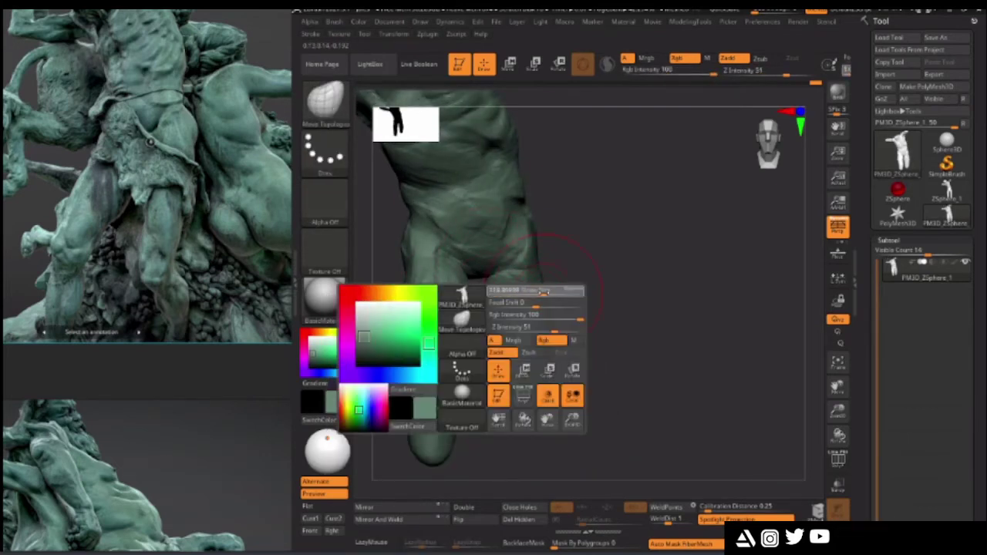
{"action": "mouse_move", "coordinate": [488, 296]}
{"action": "left_mouse_down"}
{"action": "mouse_move", "coordinate": [617, 388]}
{"action": "mouse_move", "coordinate": [401, 316]}
{"action": "mouse_move", "coordinate": [455, 303]}
{"action": "mouse_move", "coordinate": [381, 304]}
{"action": "mouse_move", "coordinate": [427, 282]}
{"action": "mouse_move", "coordinate": [437, 225]}
{"action": "mouse_move", "coordinate": [452, 246]}
{"action": "left_mouse_up"}
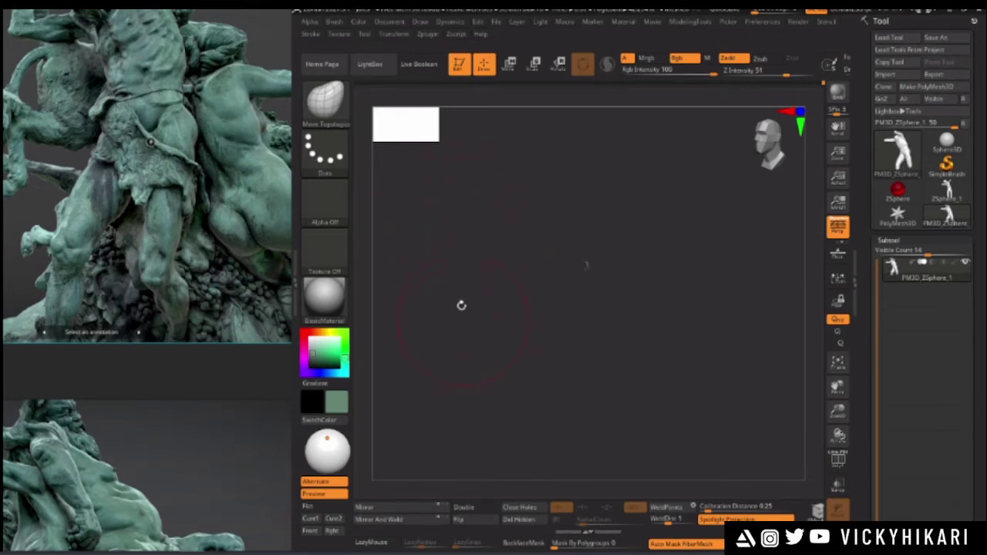
- Compare the whole sculpted figure with the original ZSphere mannequin and the reference's torso and hips
{"action": "left_click_drag", "start_coordinate": [456, 267], "coordinate": [460, 301], "text": "shift"}
{"action": "left_click_drag", "start_coordinate": [460, 300], "coordinate": [465, 499], "text": "alt"}
{"action": "left_click_drag", "start_coordinate": [466, 276], "coordinate": [469, 427], "text": "alt"}
{"action": "mouse_move", "coordinate": [462, 340]}
{"action": "left_mouse_down"}
{"action": "mouse_move", "coordinate": [470, 386]}
{"action": "mouse_move", "coordinate": [451, 331]}
{"action": "mouse_move", "coordinate": [468, 366]}
{"action": "mouse_move", "coordinate": [445, 362]}
{"action": "mouse_move", "coordinate": [452, 367]}
{"action": "mouse_move", "coordinate": [443, 346]}
{"action": "mouse_move", "coordinate": [449, 372]}
{"action": "mouse_move", "coordinate": [436, 372]}
{"action": "mouse_move", "coordinate": [455, 374]}
{"action": "mouse_move", "coordinate": [468, 347]}
{"action": "mouse_move", "coordinate": [460, 352]}
{"action": "mouse_move", "coordinate": [481, 399]}
{"action": "left_mouse_up"}
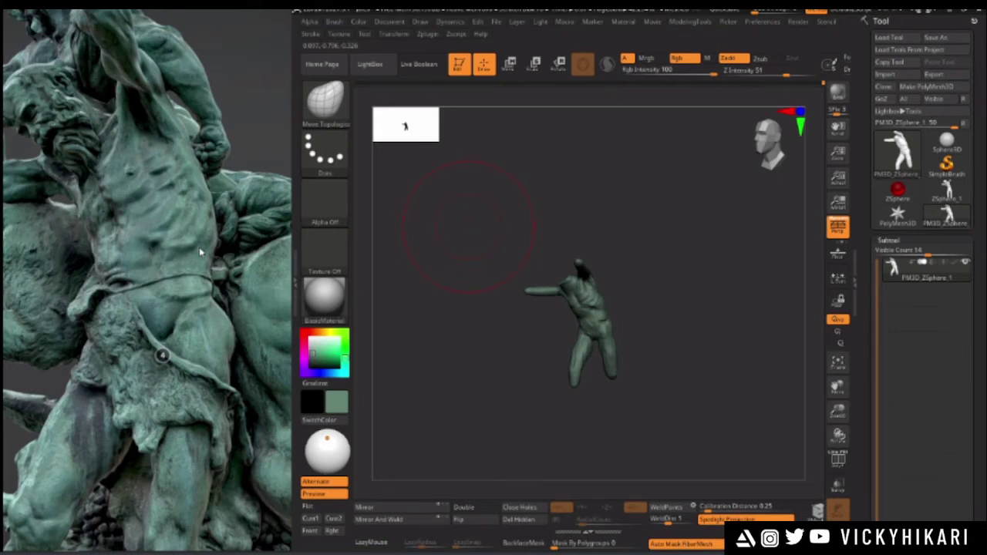
{"action": "scroll", "coordinate": [217, 255], "scroll_direction": "up", "scroll_amount": 3}
{"action": "right_click_drag", "start_coordinate": [221, 256], "coordinate": [210, 257]}
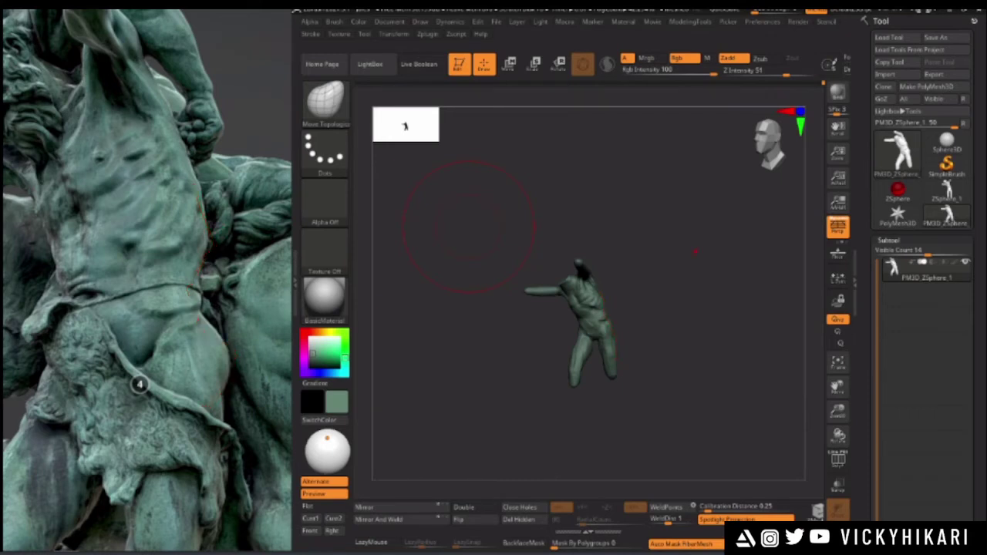
{"action": "left_click", "coordinate": [947, 191]}
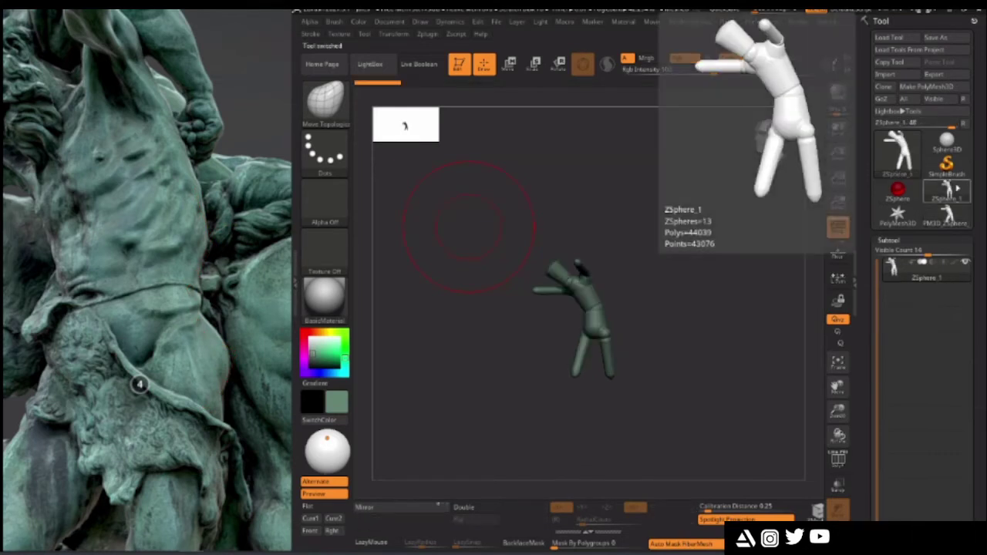
{"action": "left_click", "coordinate": [947, 216]}
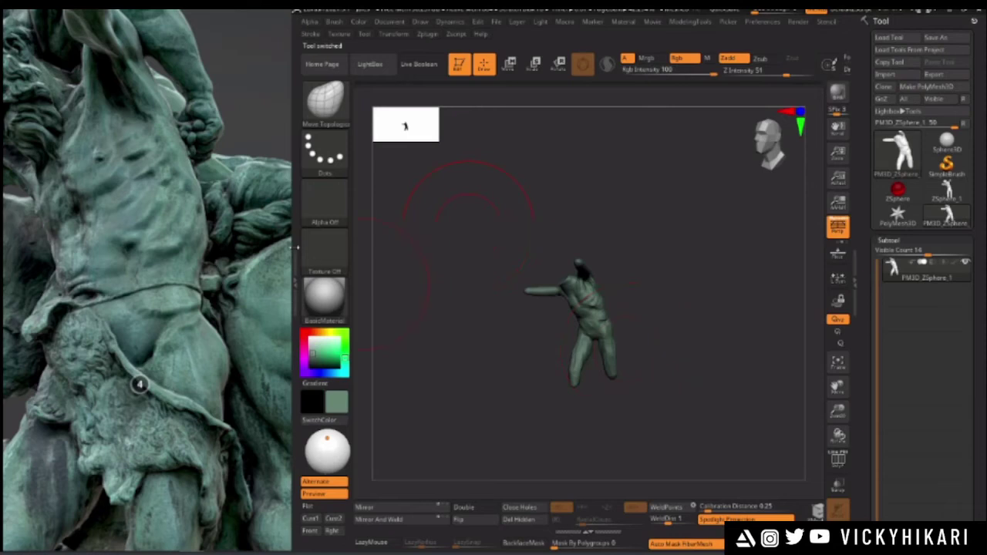
- Draw red guide lines over the reference along the torso's side, waist, hip and front of the thigh
{"action": "key", "text": "ctrl+shift"}
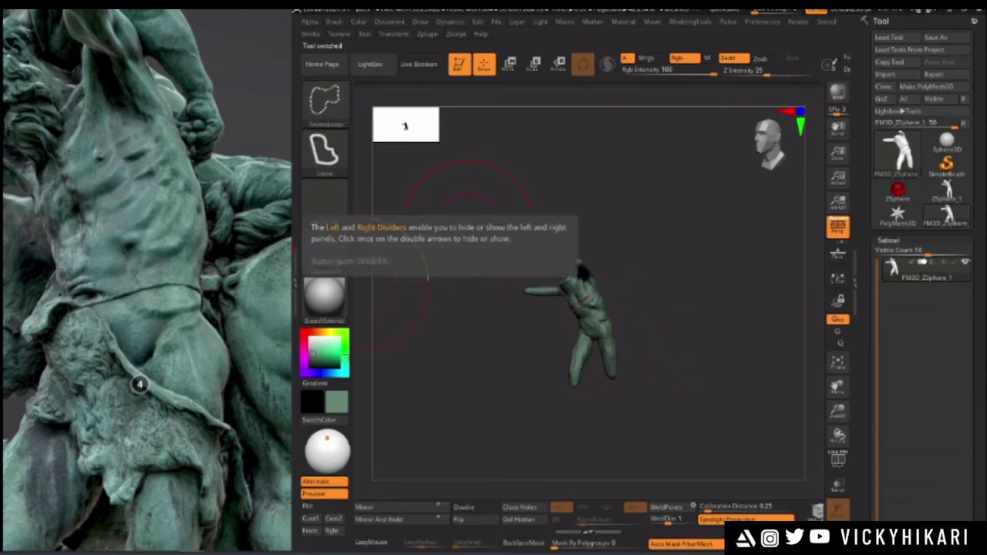
{"action": "left_click_drag", "start_coordinate": [177, 336], "coordinate": [167, 518]}
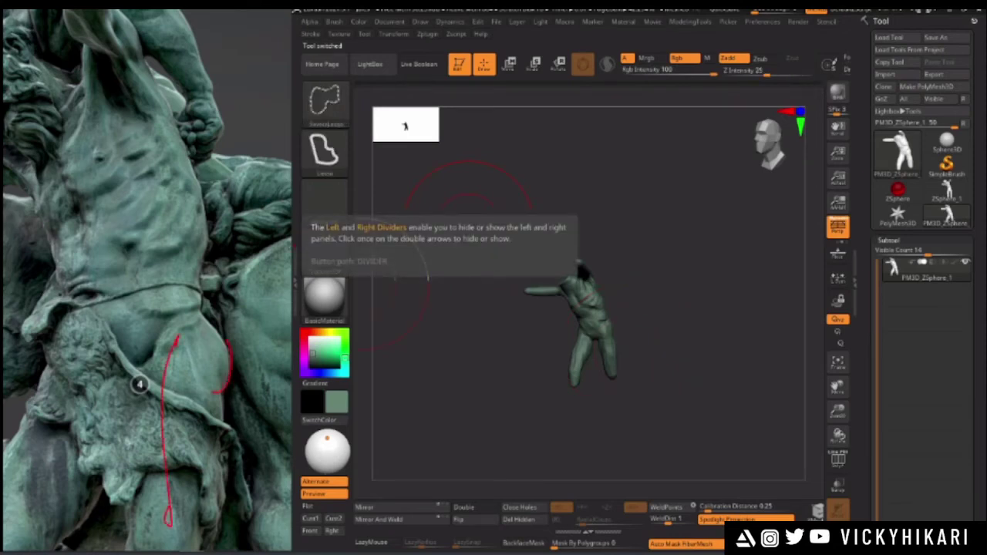
{"action": "left_click_drag", "start_coordinate": [196, 235], "coordinate": [84, 52]}
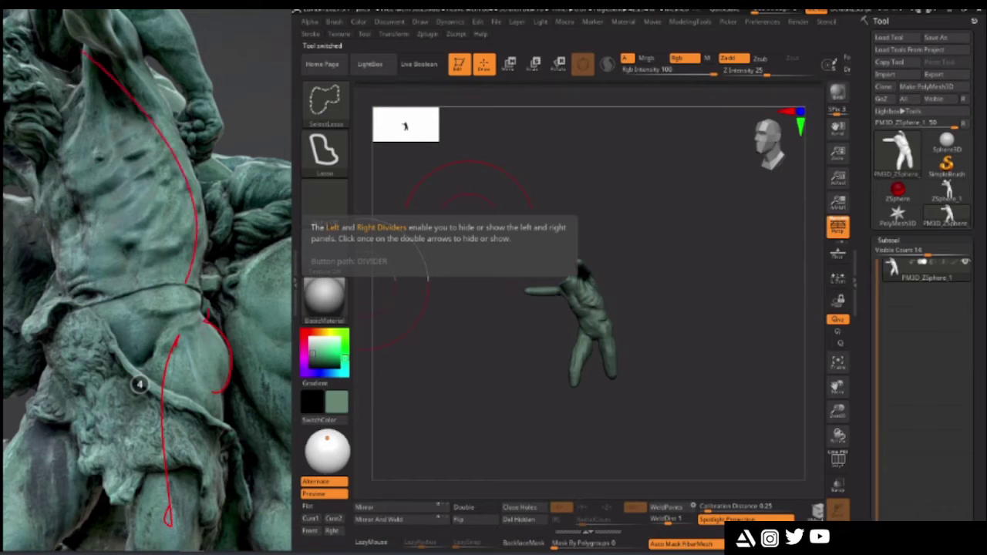
{"action": "left_click_drag", "start_coordinate": [225, 244], "coordinate": [191, 284]}
{"action": "key", "text": "ctrl+z"}
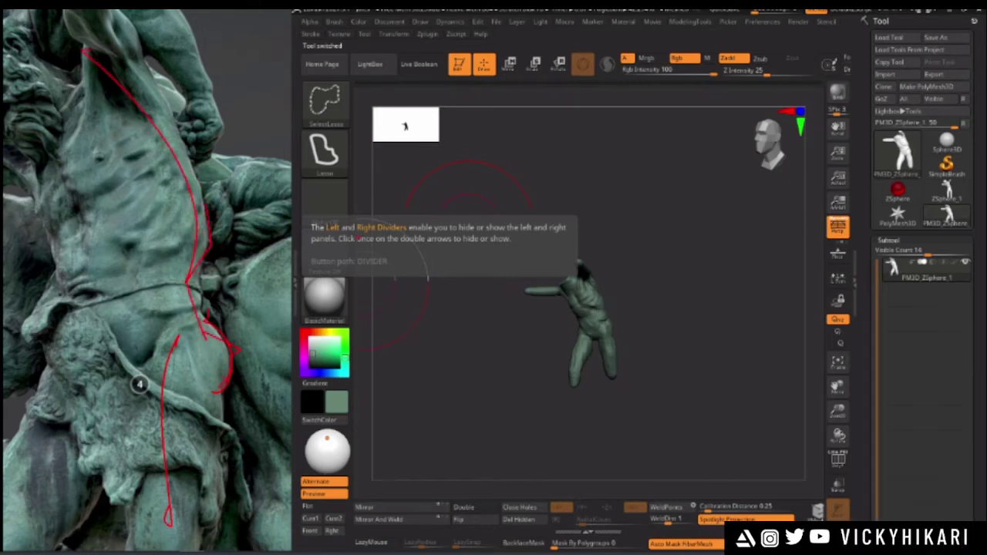
- Examine the reference's torso and hip contour, the neighbouring figure and the whole group against the sculpt's pose
{"action": "key", "text": "Escape"}
{"action": "key", "text": "ctrl+shift"}
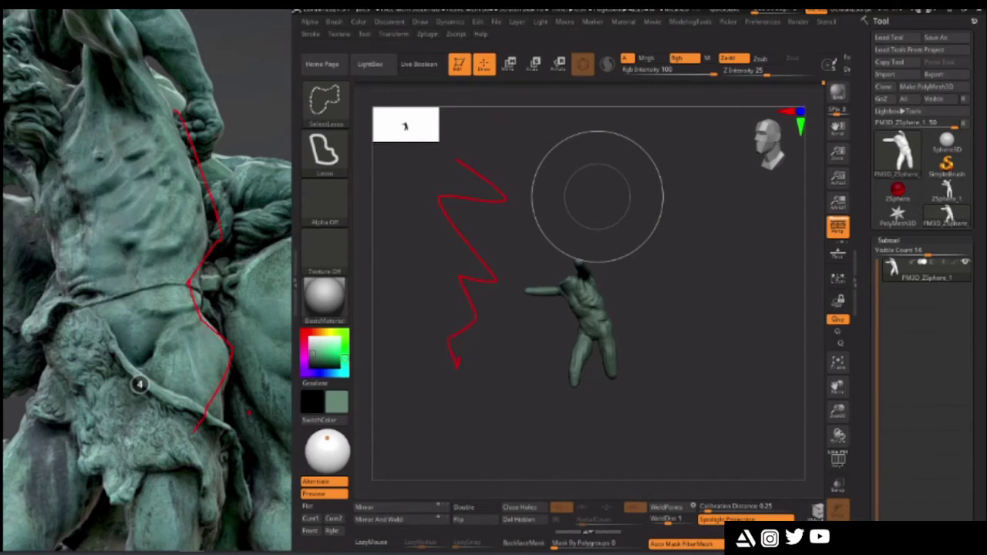
{"action": "key", "text": "ctrl+shift"}
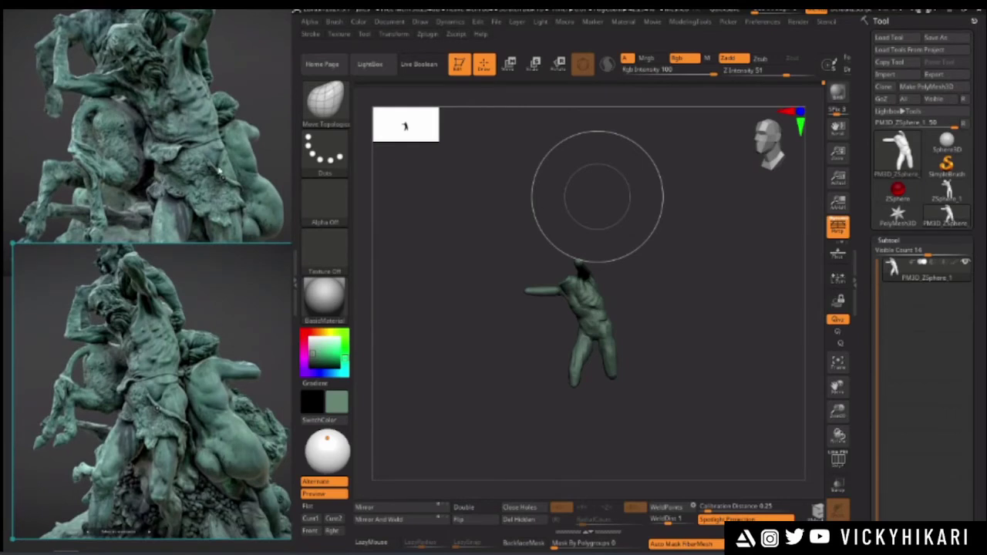
{"action": "scroll", "coordinate": [218, 159], "scroll_direction": "down", "scroll_amount": 5}
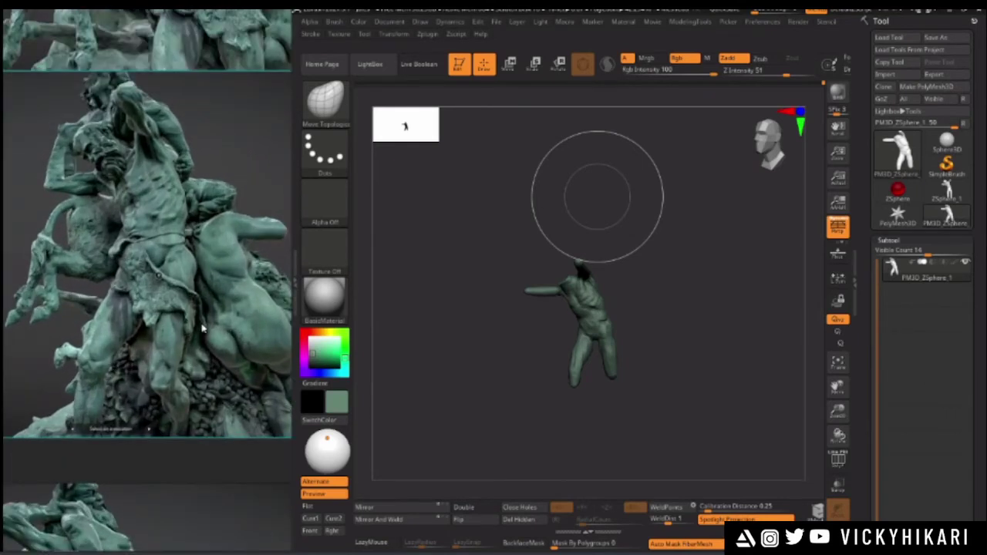
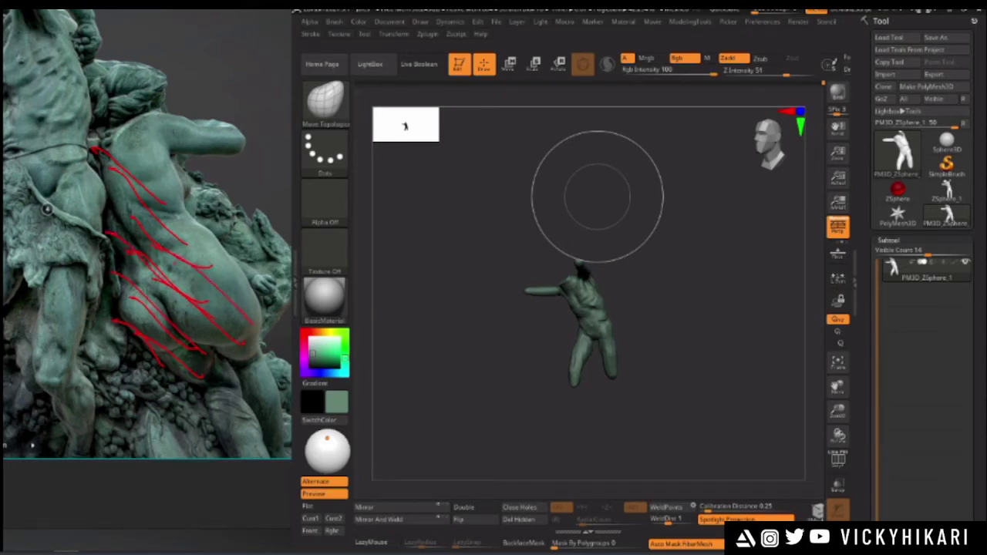
{"action": "mouse_move", "coordinate": [597, 196]}
{"action": "left_mouse_down"}
{"action": "mouse_move", "coordinate": [447, 310]}
{"action": "mouse_move", "coordinate": [436, 357]}
{"action": "left_mouse_up"}
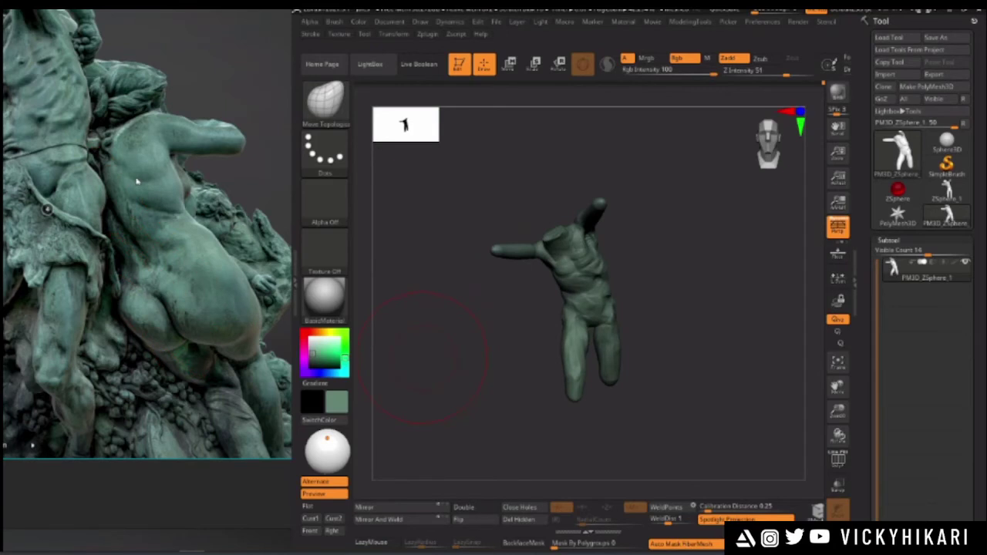
{"action": "scroll", "coordinate": [130, 172], "scroll_direction": "down", "scroll_amount": 5}
{"action": "scroll", "coordinate": [192, 232], "scroll_direction": "up", "scroll_amount": 5}
{"action": "middle_click_drag", "start_coordinate": [121, 224], "coordinate": [191, 267]}
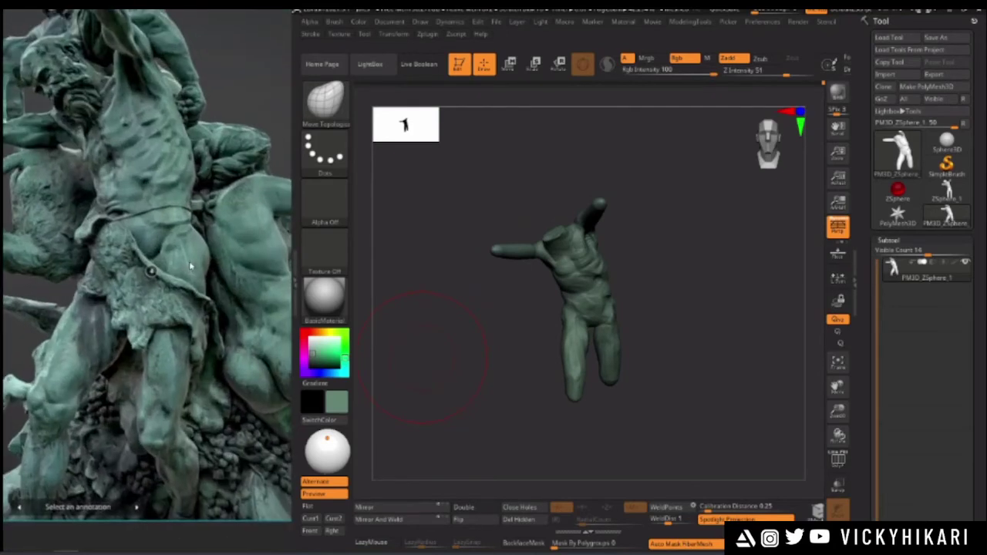
- Hide the interface panels and compare the figure's torso, waist and legs with the reference's side contour
{"action": "left_click_drag", "start_coordinate": [515, 279], "coordinate": [501, 263]}
{"action": "key", "text": "Tab"}
{"action": "mouse_move", "coordinate": [490, 303]}
{"action": "left_mouse_down"}
{"action": "mouse_move", "coordinate": [478, 300]}
{"action": "mouse_move", "coordinate": [527, 331]}
{"action": "left_mouse_up"}
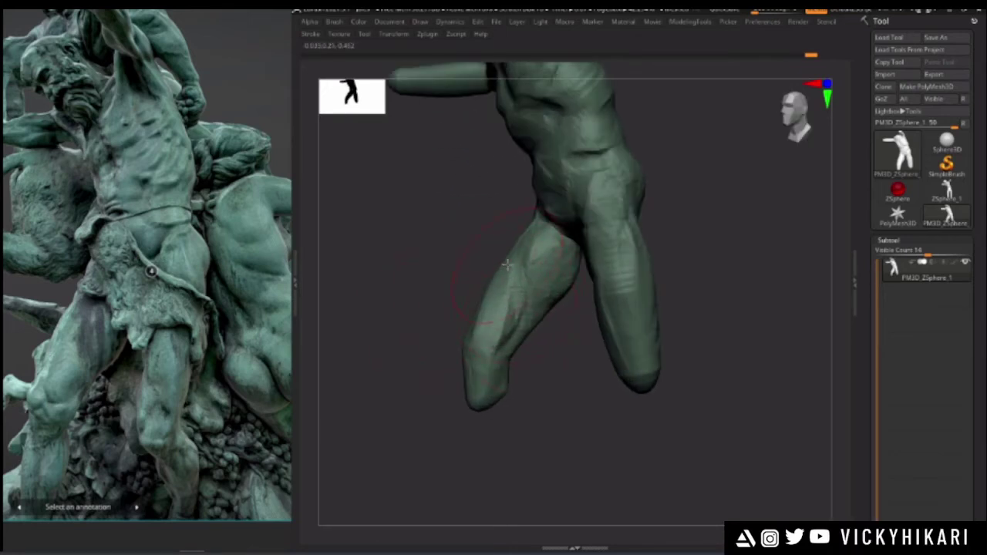
{"action": "left_click_drag", "start_coordinate": [470, 299], "coordinate": [588, 339]}
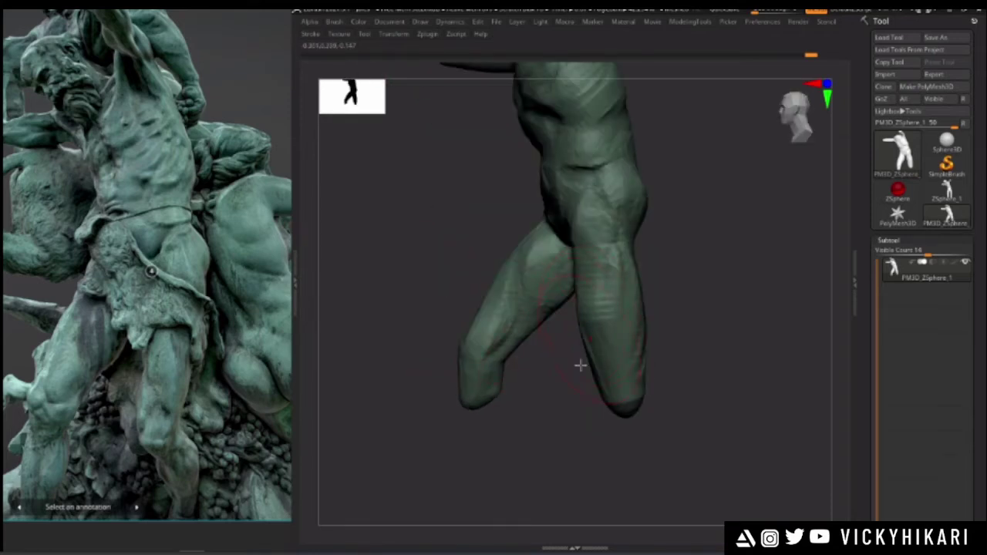
{"action": "left_click_drag", "start_coordinate": [555, 386], "coordinate": [566, 364], "text": "alt"}
{"action": "mouse_move", "coordinate": [532, 309]}
{"action": "left_mouse_down"}
{"action": "mouse_move", "coordinate": [498, 269]}
{"action": "mouse_move", "coordinate": [411, 293]}
{"action": "mouse_move", "coordinate": [436, 302]}
{"action": "mouse_move", "coordinate": [402, 311]}
{"action": "mouse_move", "coordinate": [409, 300]}
{"action": "left_mouse_up"}
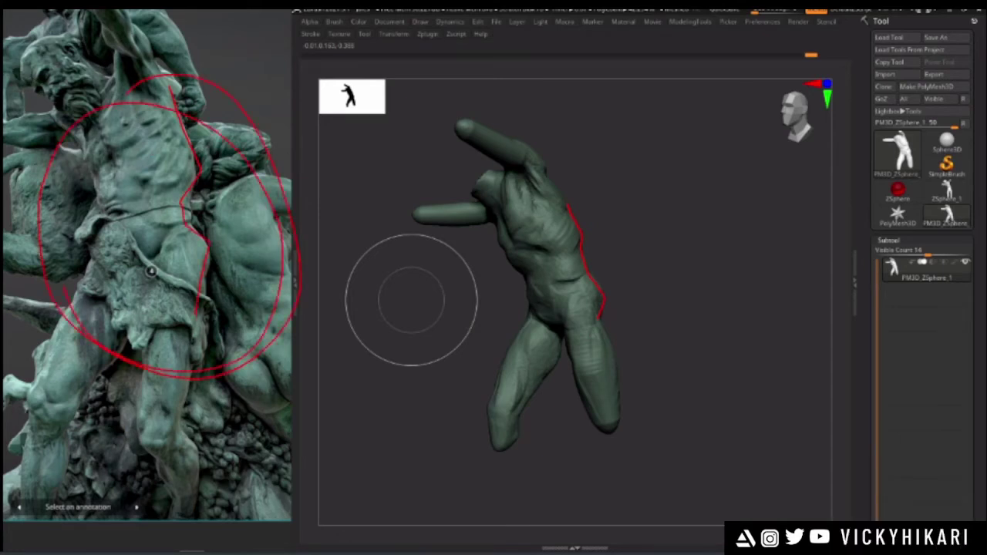
{"action": "mouse_move", "coordinate": [436, 267]}
{"action": "left_mouse_down"}
{"action": "mouse_move", "coordinate": [419, 286]}
{"action": "mouse_move", "coordinate": [424, 260]}
{"action": "mouse_move", "coordinate": [439, 281]}
{"action": "mouse_move", "coordinate": [444, 263]}
{"action": "mouse_move", "coordinate": [435, 295]}
{"action": "left_mouse_up"}
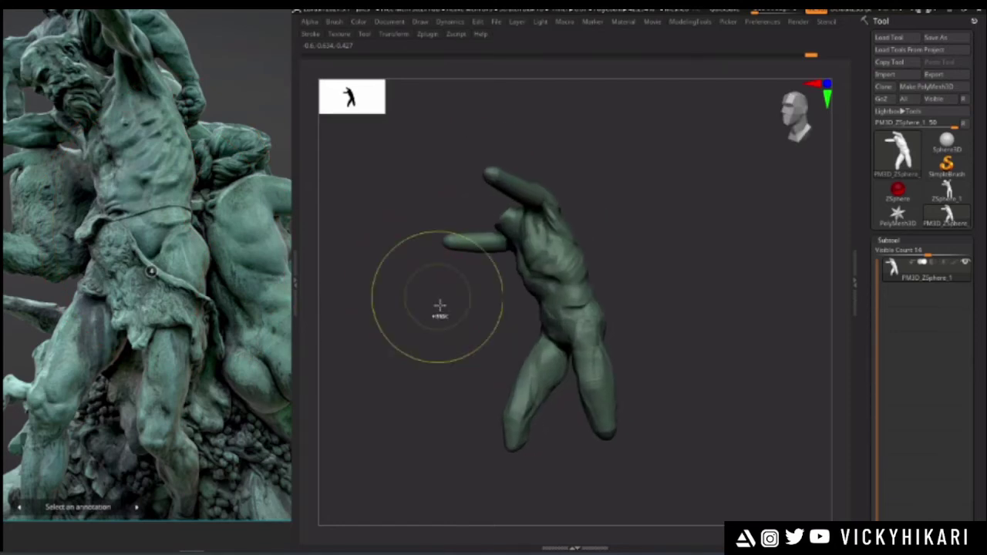
- Mask the whole upper body down to the waist and invert the mask to protect the hips and legs
{"action": "mouse_move", "coordinate": [520, 303]}
{"action": "left_mouse_down", "text": "ctrl"}
{"action": "mouse_move", "coordinate": [551, 294]}
{"action": "mouse_move", "coordinate": [355, 155]}
{"action": "mouse_move", "coordinate": [358, 171]}
{"action": "left_mouse_up", "text": "ctrl"}
{"action": "left_click_drag", "start_coordinate": [432, 267], "coordinate": [408, 274]}
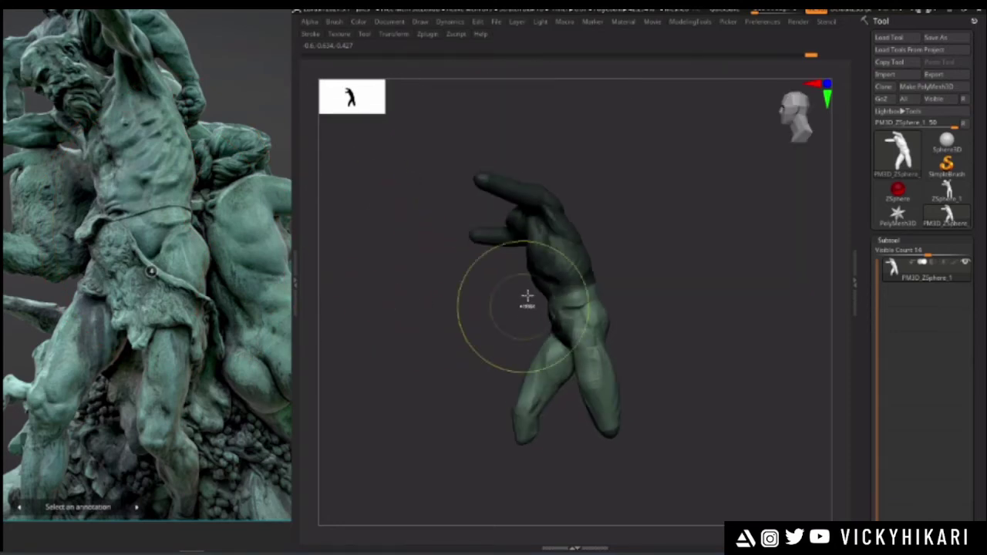
{"action": "left_click_drag", "start_coordinate": [477, 306], "coordinate": [450, 344]}
{"action": "left_click", "coordinate": [449, 315], "text": "ctrl"}
- Switch to the transform gizmo, soften the mask edge and place the gizmo's pivot at the waist
{"action": "key", "text": "w"}
{"action": "left_click", "coordinate": [514, 366]}
{"action": "left_click_drag", "start_coordinate": [462, 302], "coordinate": [452, 254]}
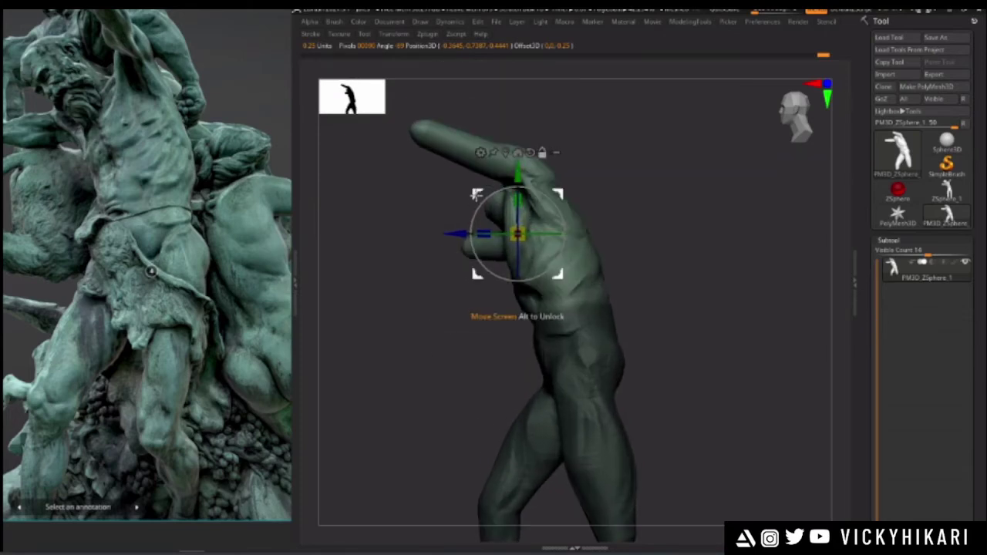
{"action": "left_click_drag", "start_coordinate": [477, 195], "coordinate": [478, 200], "text": "alt"}
{"action": "left_click", "coordinate": [418, 242], "text": "ctrl"}
{"action": "left_click", "coordinate": [414, 258], "text": "ctrl"}
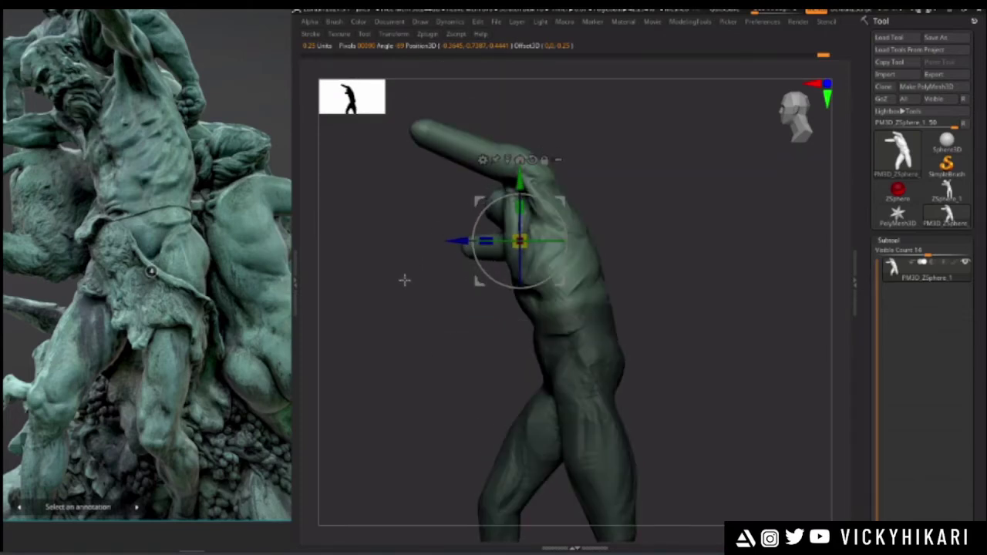
{"action": "left_click_drag", "start_coordinate": [472, 201], "coordinate": [596, 277], "text": "alt"}
- Rotate the upper body around the waist so the torso leans and twists like the reference
{"action": "left_click_drag", "start_coordinate": [497, 318], "coordinate": [467, 320], "text": "shift"}
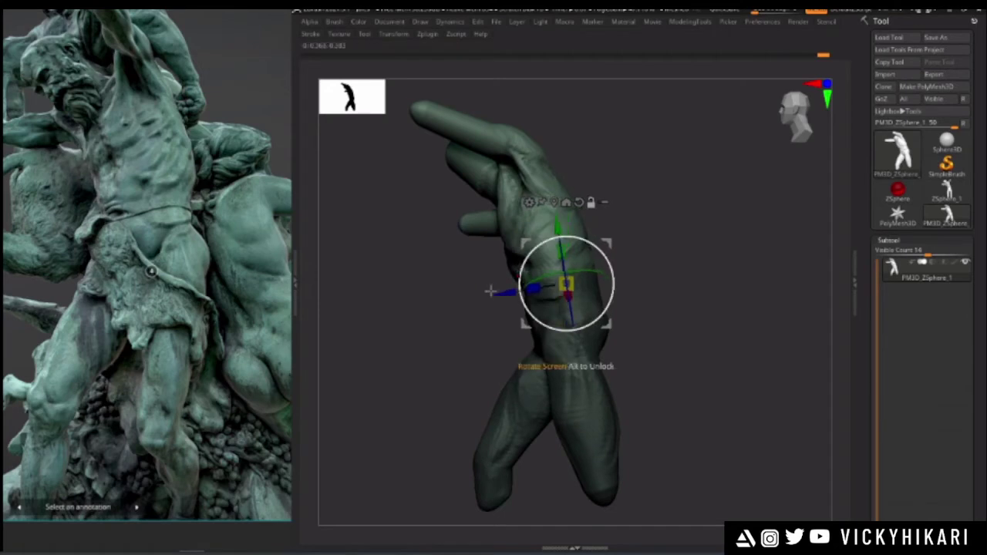
{"action": "left_click_drag", "start_coordinate": [472, 295], "coordinate": [452, 272], "text": "alt"}
{"action": "left_click_drag", "start_coordinate": [413, 290], "coordinate": [457, 290]}
{"action": "left_click_drag", "start_coordinate": [418, 315], "coordinate": [459, 331], "text": "alt"}
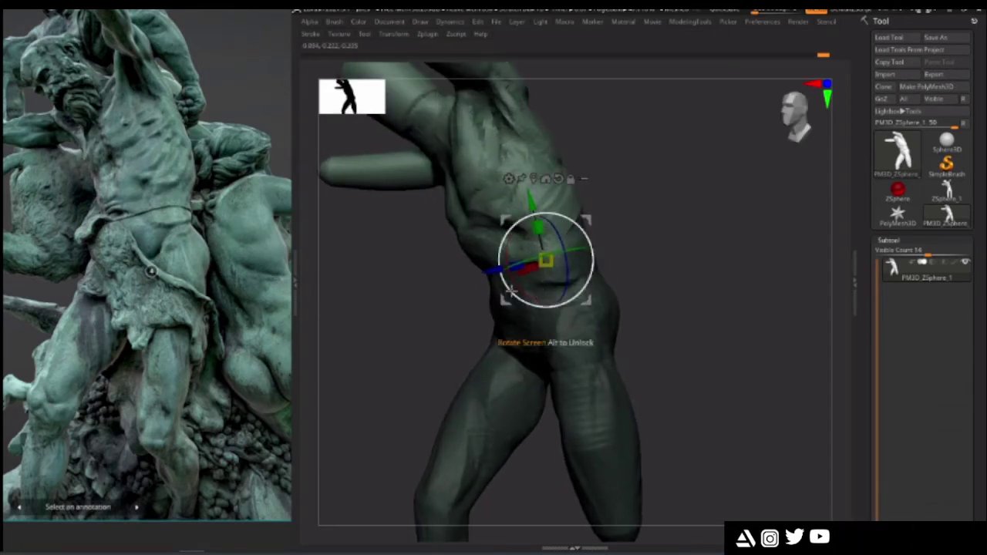
{"action": "left_click_drag", "start_coordinate": [408, 304], "coordinate": [474, 291]}
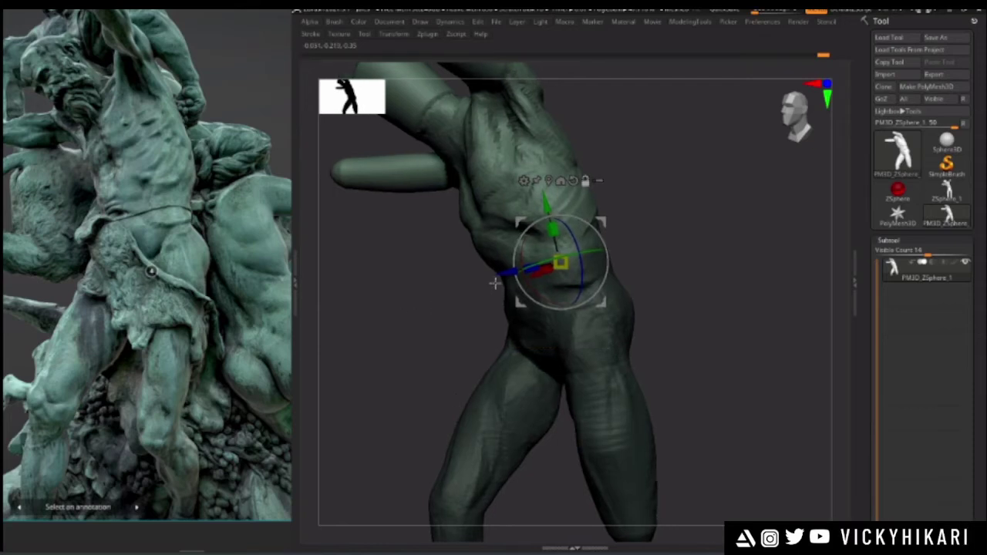
{"action": "left_click_drag", "start_coordinate": [455, 273], "coordinate": [455, 312]}
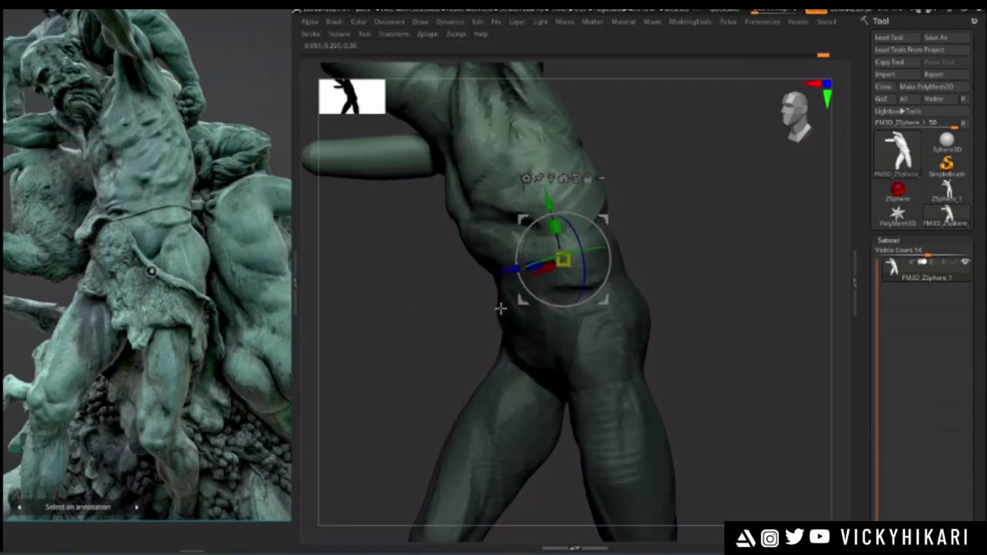
{"action": "left_click_drag", "start_coordinate": [530, 299], "coordinate": [540, 292]}
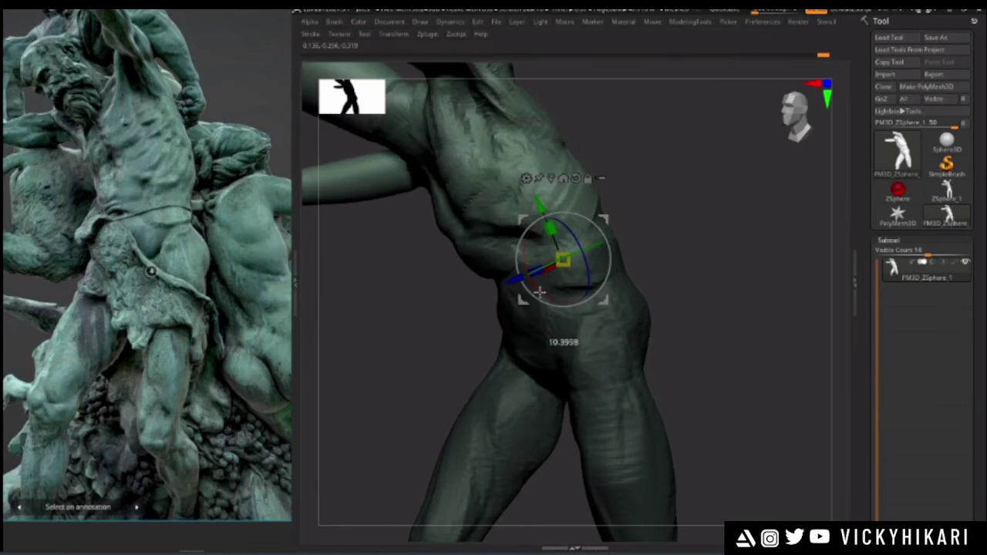
{"action": "mouse_move", "coordinate": [435, 306]}
{"action": "left_mouse_down"}
{"action": "mouse_move", "coordinate": [392, 280]}
{"action": "mouse_move", "coordinate": [440, 304]}
{"action": "left_mouse_up"}
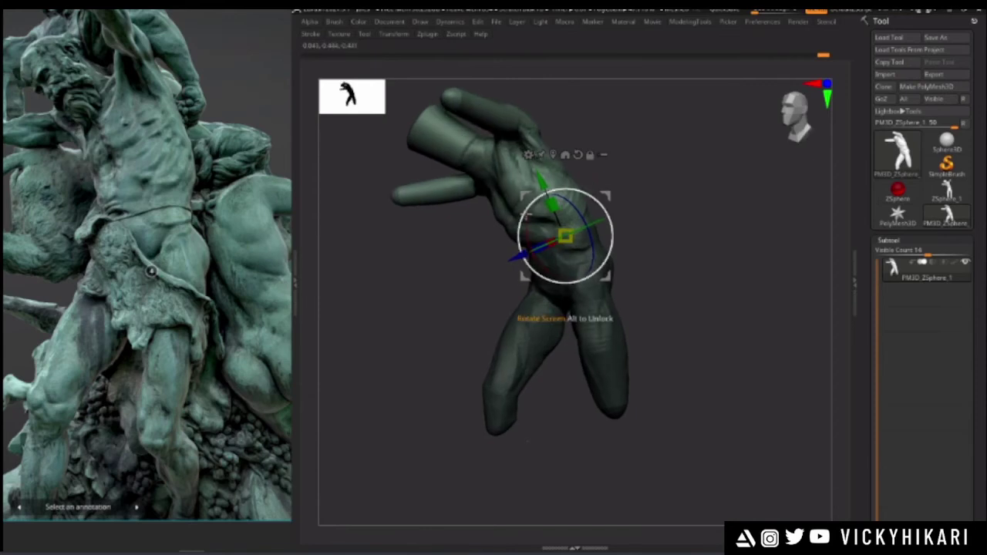
{"action": "left_click_drag", "start_coordinate": [522, 195], "coordinate": [525, 192]}
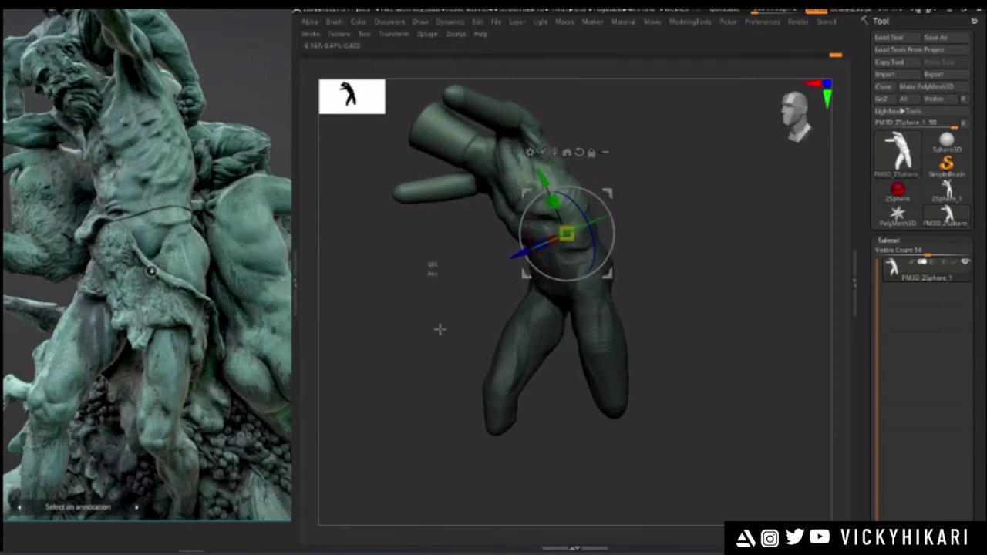
- Clear the mask, return to the sculpting brush and push the torso's outer side inward at the waist
{"action": "mouse_move", "coordinate": [418, 324]}
{"action": "left_mouse_down"}
{"action": "mouse_move", "coordinate": [501, 276]}
{"action": "mouse_move", "coordinate": [463, 309]}
{"action": "left_mouse_up"}
{"action": "key", "text": "space"}
{"action": "left_click_drag", "start_coordinate": [597, 242], "coordinate": [584, 242]}
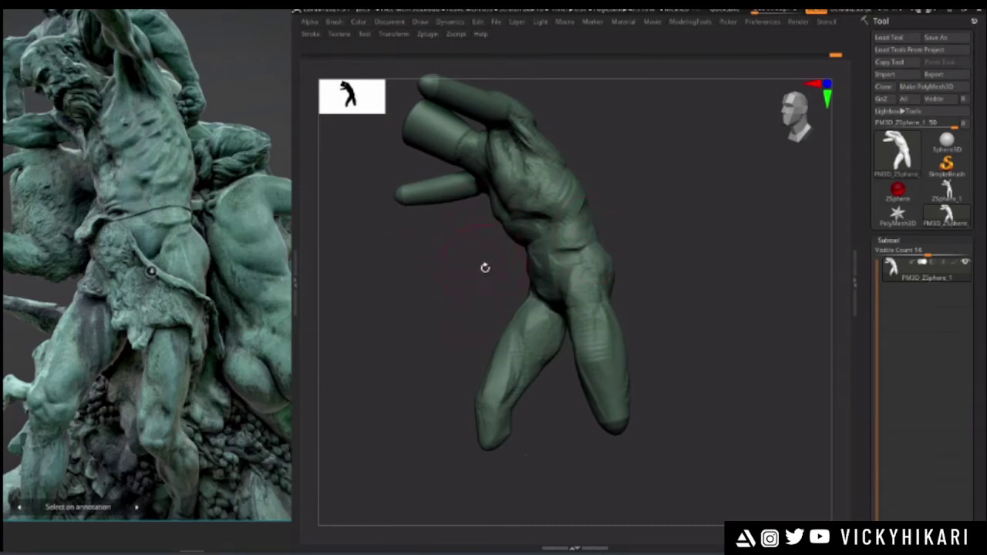
{"action": "left_click_drag", "start_coordinate": [445, 298], "coordinate": [467, 295]}
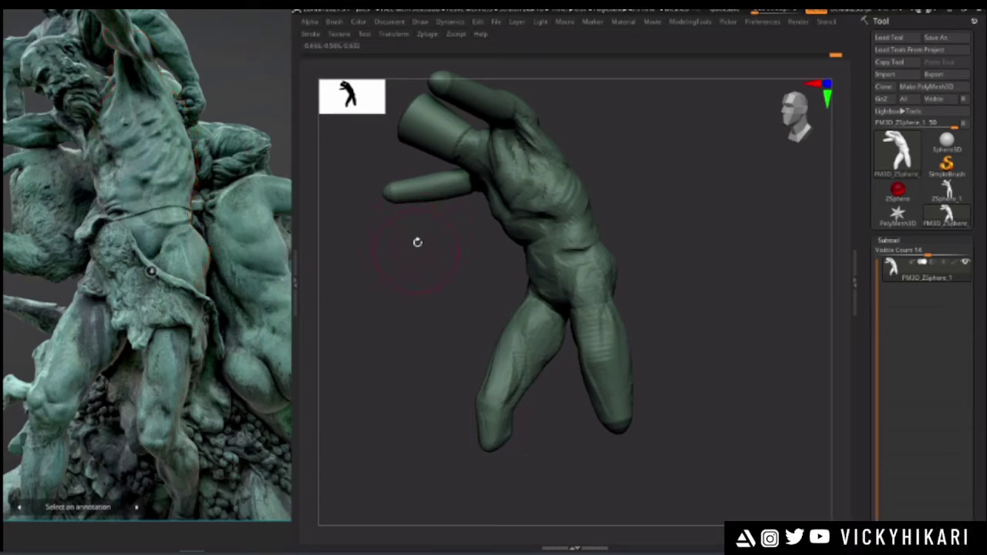
{"action": "left_click_drag", "start_coordinate": [489, 243], "coordinate": [463, 214]}
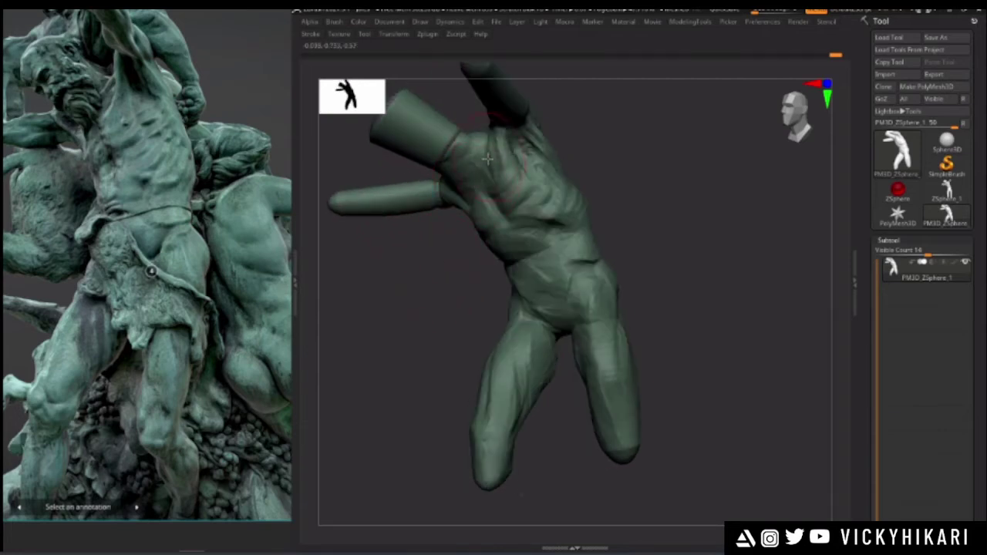
{"action": "left_click_drag", "start_coordinate": [417, 276], "coordinate": [445, 296]}
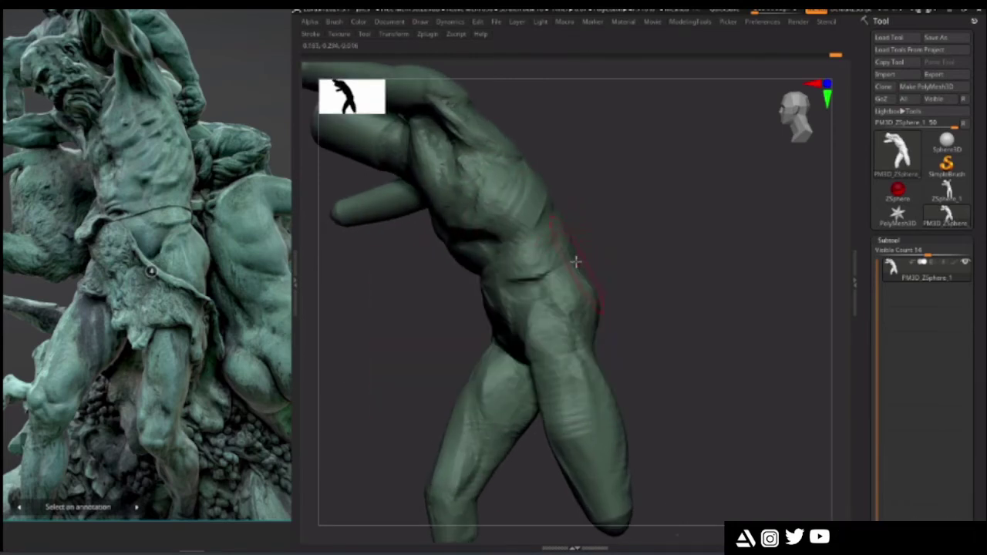
{"action": "left_click_drag", "start_coordinate": [617, 245], "coordinate": [571, 262]}
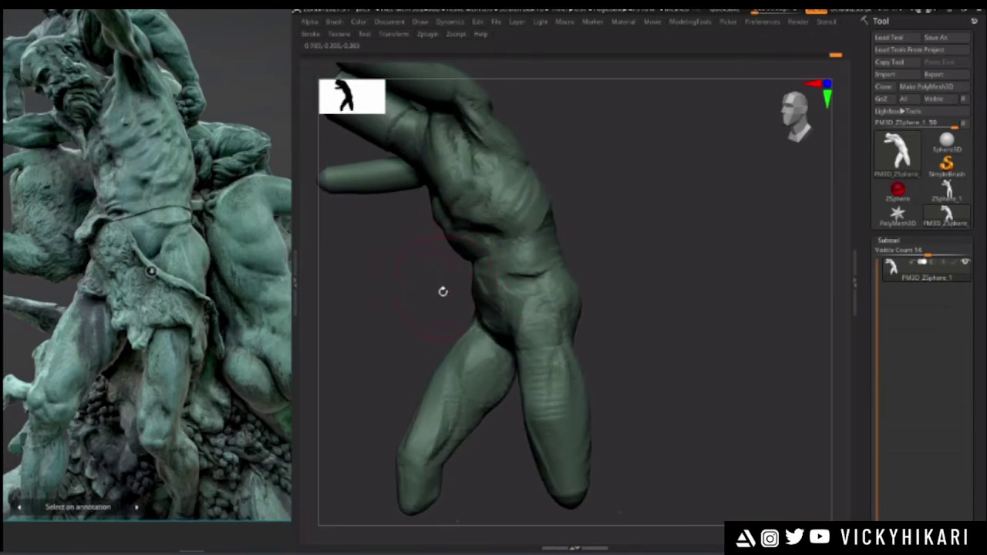
- Try to reshape the outer side of the lower ribcage and undo the last two changes
{"action": "left_click_drag", "start_coordinate": [414, 280], "coordinate": [399, 285]}
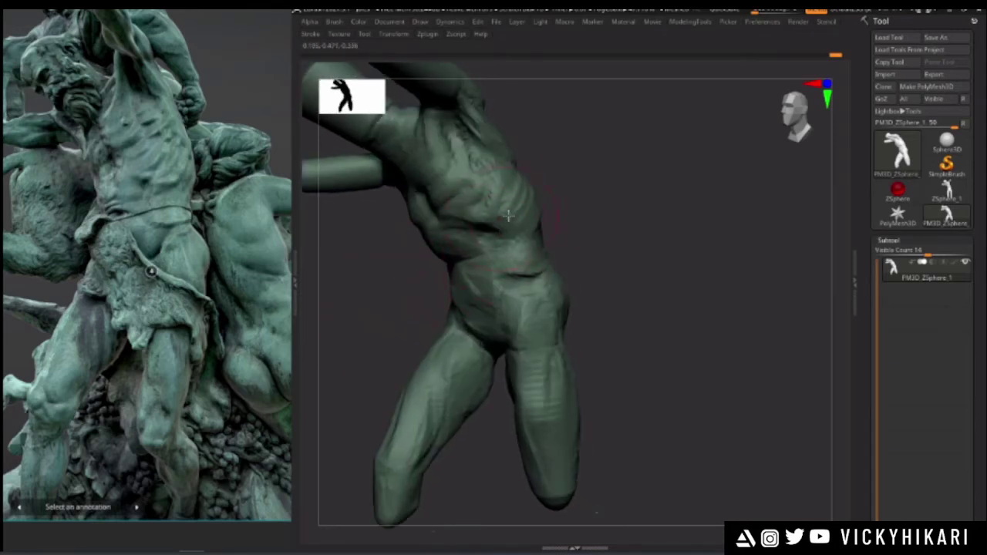
{"action": "left_click_drag", "start_coordinate": [551, 209], "coordinate": [502, 238]}
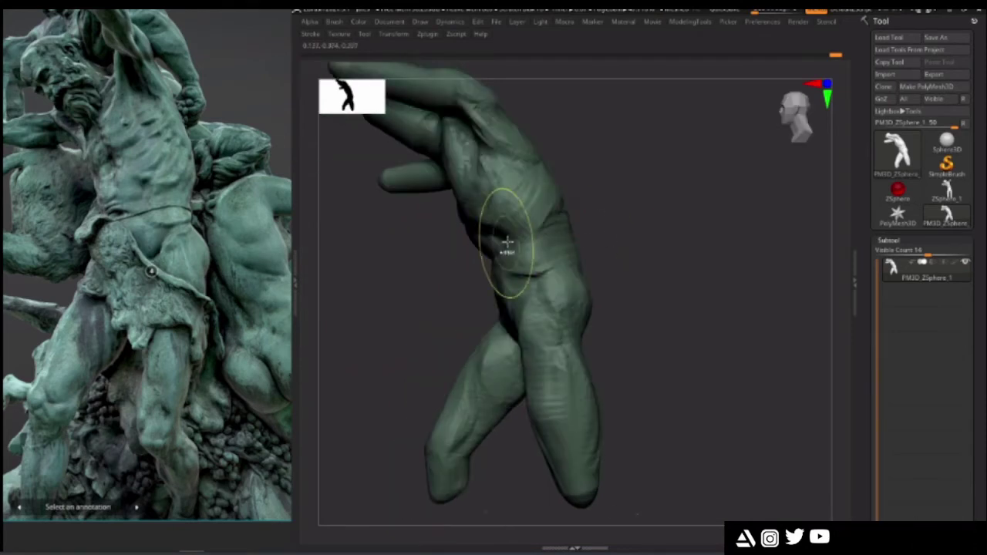
{"action": "left_click_drag", "start_coordinate": [414, 300], "coordinate": [402, 313]}
{"action": "key", "text": "ctrl+z"}
{"action": "key", "text": "ctrl+z"}
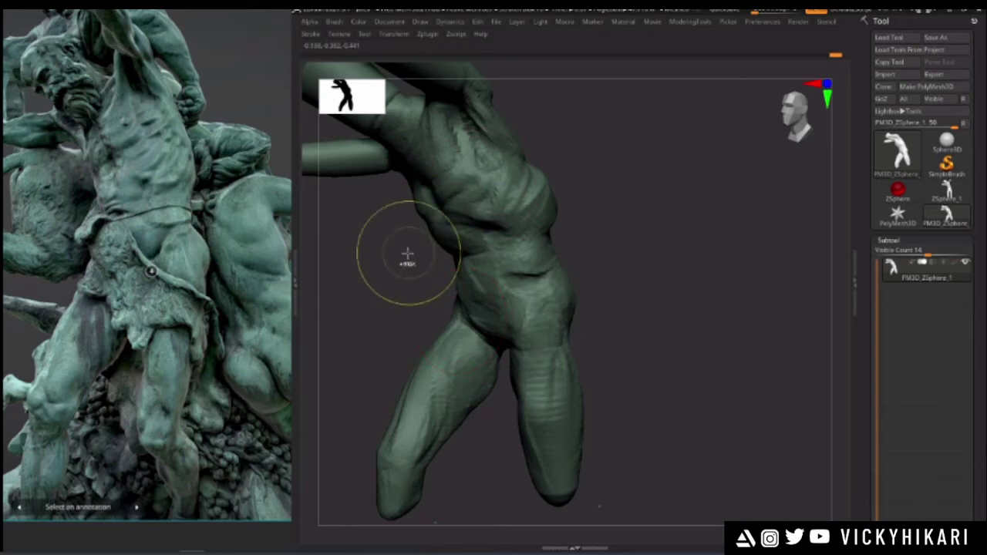
- Refine the torso contour from the ribcage to the waist and the front edge of the abdomen, adjusting the brush size
{"action": "left_click_drag", "start_coordinate": [390, 272], "coordinate": [584, 239]}
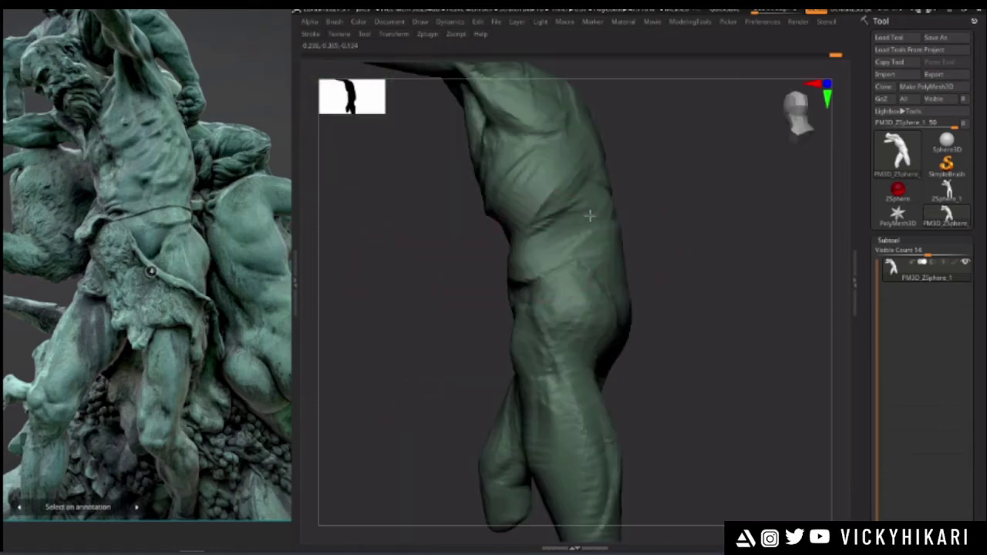
{"action": "left_click_drag", "start_coordinate": [487, 267], "coordinate": [376, 302]}
{"action": "left_click_drag", "start_coordinate": [428, 254], "coordinate": [459, 243]}
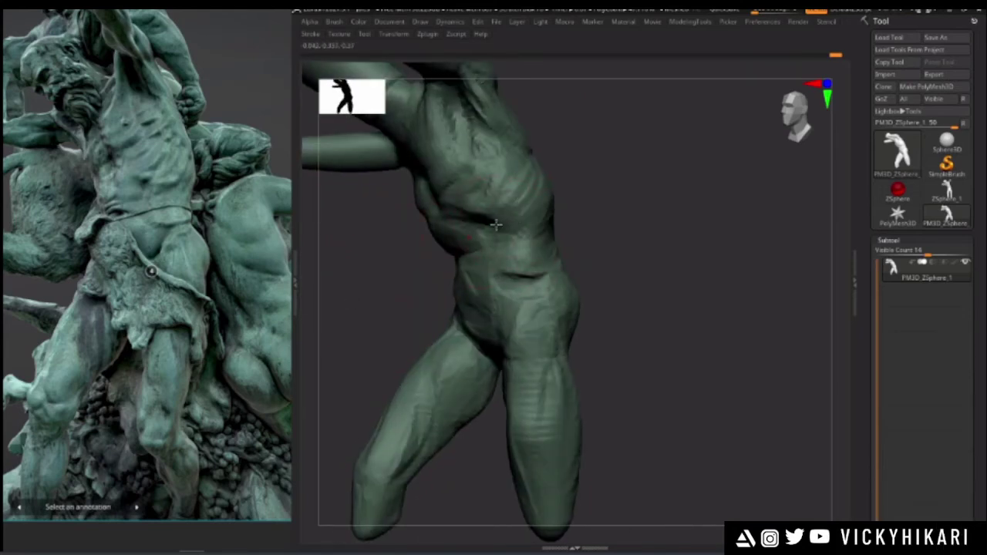
{"action": "left_click_drag", "start_coordinate": [535, 159], "coordinate": [394, 315]}
{"action": "key", "text": "space"}
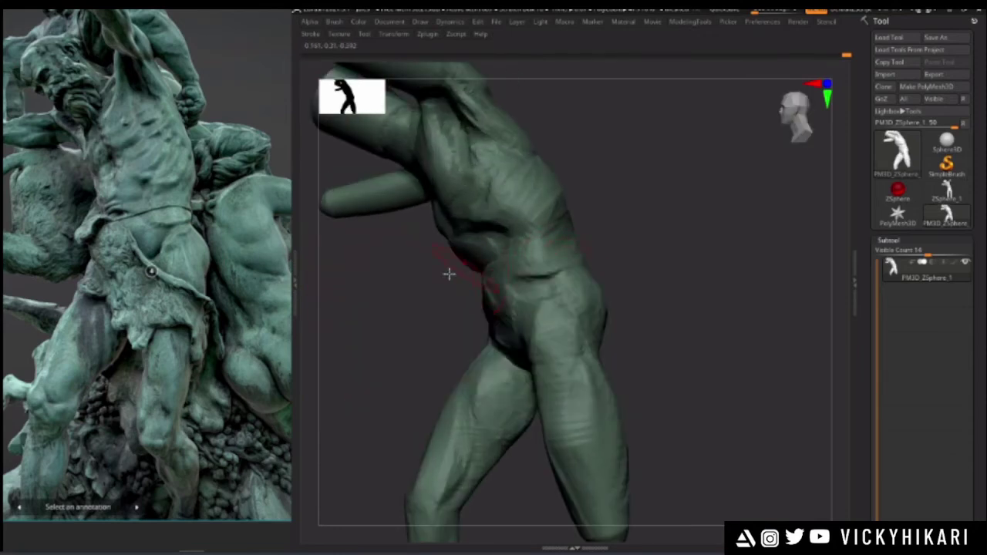
{"action": "left_click_drag", "start_coordinate": [467, 267], "coordinate": [393, 271]}
{"action": "key", "text": "space"}
- Refine the side of the hip and the outer and back surfaces of the longer leg's upper thigh
{"action": "mouse_move", "coordinate": [437, 296]}
{"action": "left_mouse_down"}
{"action": "mouse_move", "coordinate": [529, 297]}
{"action": "mouse_move", "coordinate": [500, 273]}
{"action": "left_mouse_up"}
{"action": "mouse_move", "coordinate": [490, 312]}
{"action": "left_mouse_down"}
{"action": "mouse_move", "coordinate": [347, 288]}
{"action": "mouse_move", "coordinate": [383, 286]}
{"action": "mouse_move", "coordinate": [384, 250]}
{"action": "mouse_move", "coordinate": [586, 254]}
{"action": "mouse_move", "coordinate": [481, 258]}
{"action": "mouse_move", "coordinate": [379, 242]}
{"action": "mouse_move", "coordinate": [367, 258]}
{"action": "mouse_move", "coordinate": [537, 299]}
{"action": "left_mouse_up"}
{"action": "left_click_drag", "start_coordinate": [626, 347], "coordinate": [643, 347], "text": "alt"}
{"action": "mouse_move", "coordinate": [577, 287]}
{"action": "left_mouse_down"}
{"action": "mouse_move", "coordinate": [557, 341]}
{"action": "mouse_move", "coordinate": [549, 242]}
{"action": "left_mouse_up"}
{"action": "mouse_move", "coordinate": [649, 360]}
{"action": "left_mouse_down"}
{"action": "mouse_move", "coordinate": [645, 310]}
{"action": "mouse_move", "coordinate": [562, 221]}
{"action": "left_mouse_up"}
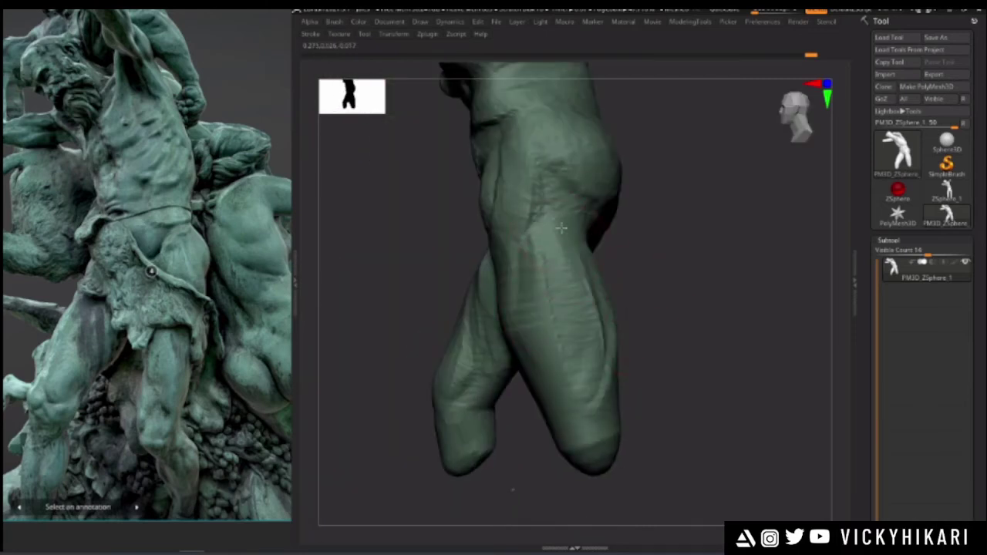
{"action": "left_click_drag", "start_coordinate": [413, 210], "coordinate": [560, 308]}
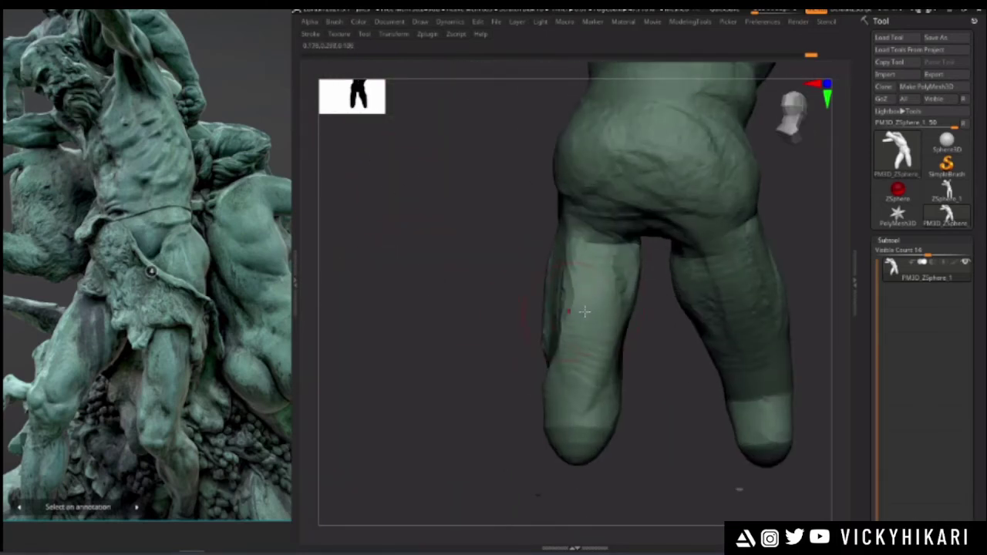
{"action": "mouse_move", "coordinate": [579, 227]}
{"action": "left_mouse_down"}
{"action": "mouse_move", "coordinate": [468, 315]}
{"action": "mouse_move", "coordinate": [374, 291]}
{"action": "mouse_move", "coordinate": [386, 273]}
{"action": "mouse_move", "coordinate": [396, 329]}
{"action": "left_mouse_up"}
- Sculpt the lower abdomen, groin crease and front of the upper thigh with the ClayBuildup brush, adjusting the brush size
{"action": "mouse_move", "coordinate": [464, 258]}
{"action": "left_mouse_down"}
{"action": "mouse_move", "coordinate": [399, 275]}
{"action": "mouse_move", "coordinate": [445, 293]}
{"action": "mouse_move", "coordinate": [525, 288]}
{"action": "left_mouse_up"}
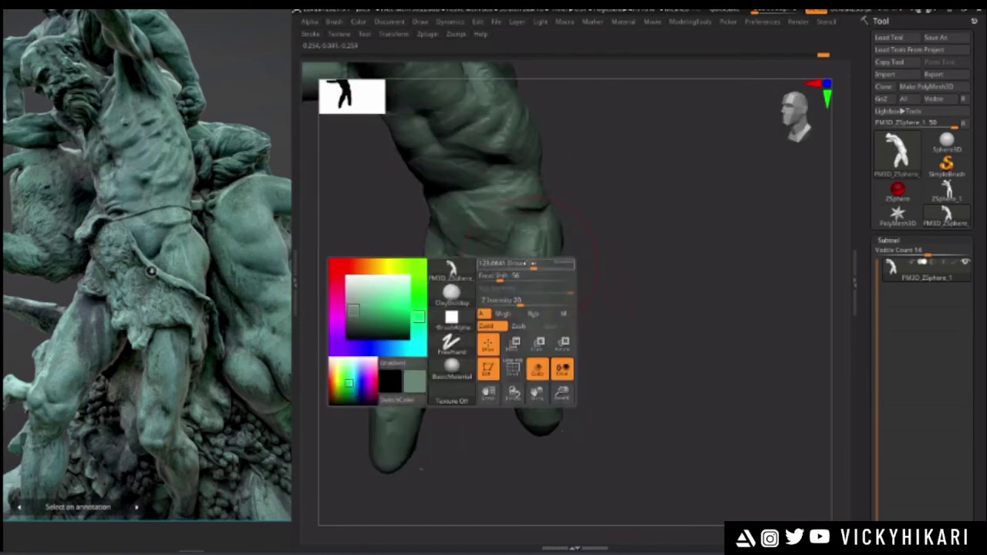
{"action": "left_click_drag", "start_coordinate": [357, 280], "coordinate": [414, 308]}
{"action": "right_click", "coordinate": [478, 322]}
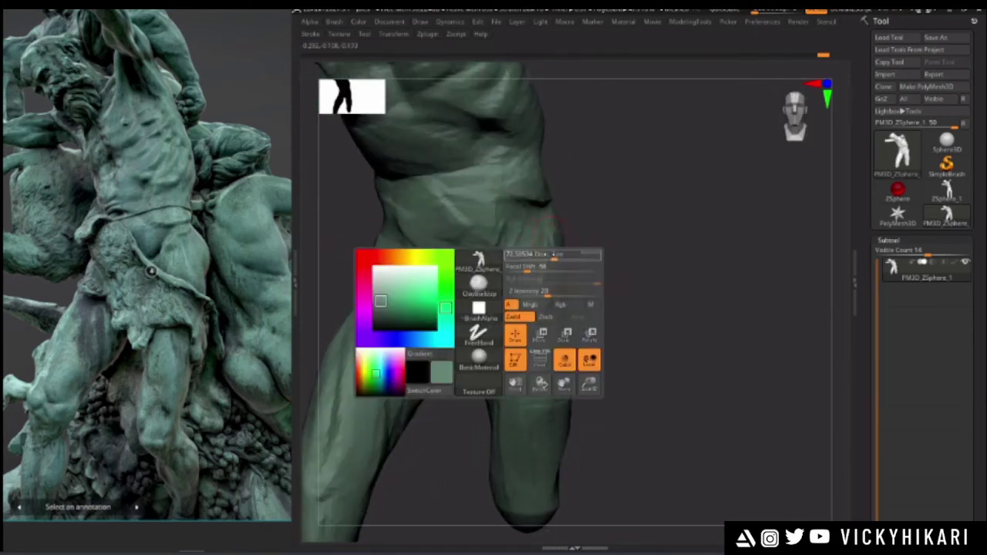
{"action": "mouse_move", "coordinate": [400, 229]}
{"action": "left_mouse_down"}
{"action": "mouse_move", "coordinate": [429, 272]}
{"action": "mouse_move", "coordinate": [493, 272]}
{"action": "left_mouse_up"}
{"action": "key", "text": "space"}
{"action": "mouse_move", "coordinate": [530, 211]}
{"action": "left_mouse_down"}
{"action": "mouse_move", "coordinate": [497, 266]}
{"action": "mouse_move", "coordinate": [441, 246]}
{"action": "left_mouse_up"}
{"action": "key", "text": "space"}
{"action": "key", "text": "space"}
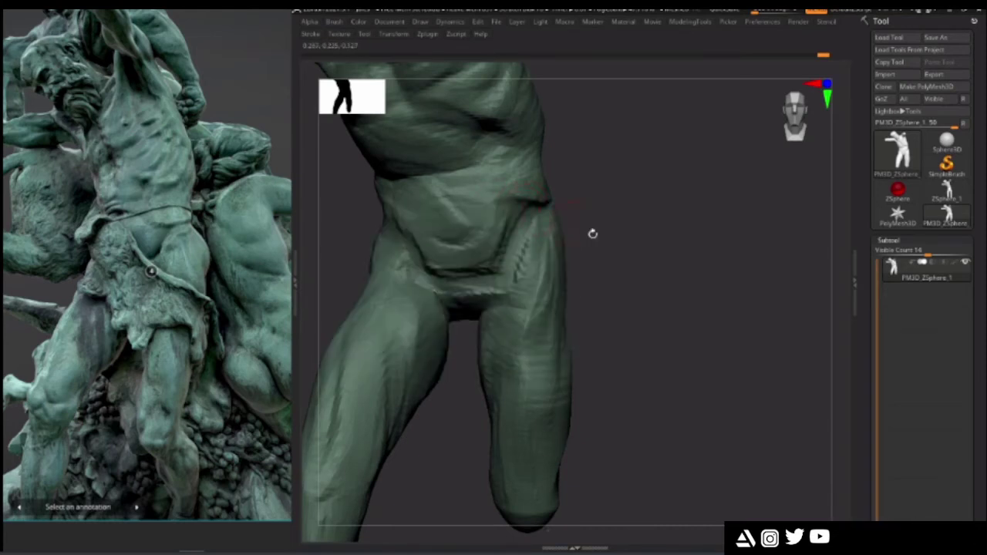
- Refine the abdomen and the transition from the waist into the pelvis with ClayBuildup, using a smaller brush size
{"action": "left_click_drag", "start_coordinate": [587, 234], "coordinate": [657, 271], "text": "alt"}
{"action": "key", "text": "space"}
{"action": "left_click_drag", "start_coordinate": [421, 229], "coordinate": [405, 227]}
{"action": "key", "text": "space"}
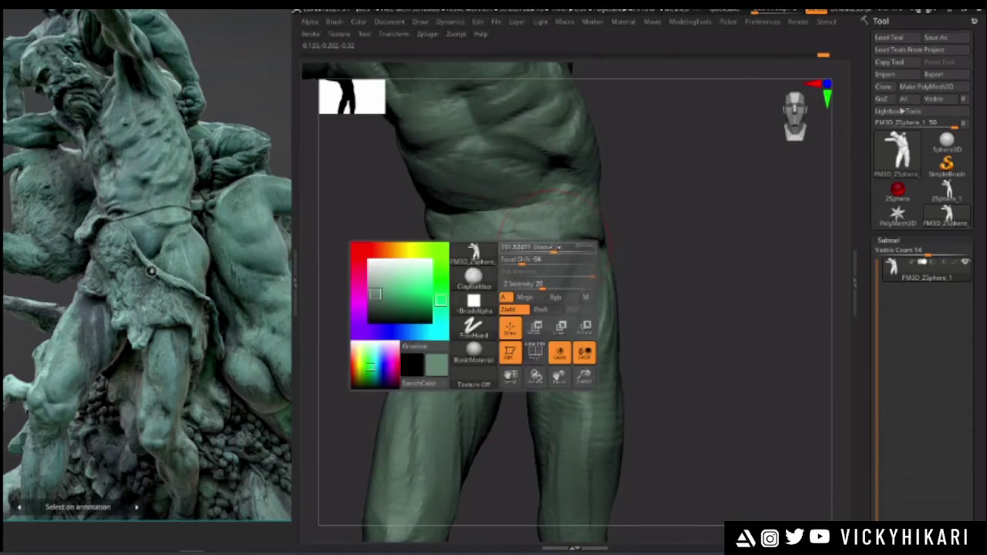
{"action": "left_click_drag", "start_coordinate": [558, 246], "coordinate": [551, 246]}
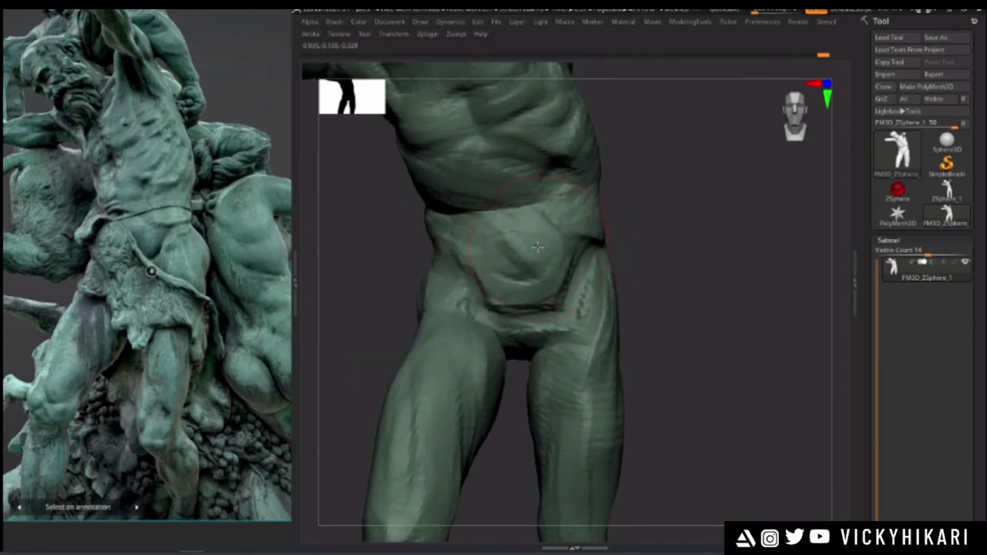
{"action": "left_click_drag", "start_coordinate": [402, 228], "coordinate": [407, 255], "text": "alt"}
{"action": "left_click_drag", "start_coordinate": [466, 241], "coordinate": [469, 269]}
{"action": "left_click_drag", "start_coordinate": [323, 275], "coordinate": [332, 231], "text": "alt"}
{"action": "left_click_drag", "start_coordinate": [445, 229], "coordinate": [403, 254]}
{"action": "key", "text": "space"}
{"action": "left_click_drag", "start_coordinate": [370, 305], "coordinate": [370, 278], "text": "alt"}
- Compare the whole figure with an earlier undo-history state and return to the latest version
{"action": "left_click_drag", "start_coordinate": [836, 55], "coordinate": [788, 55]}
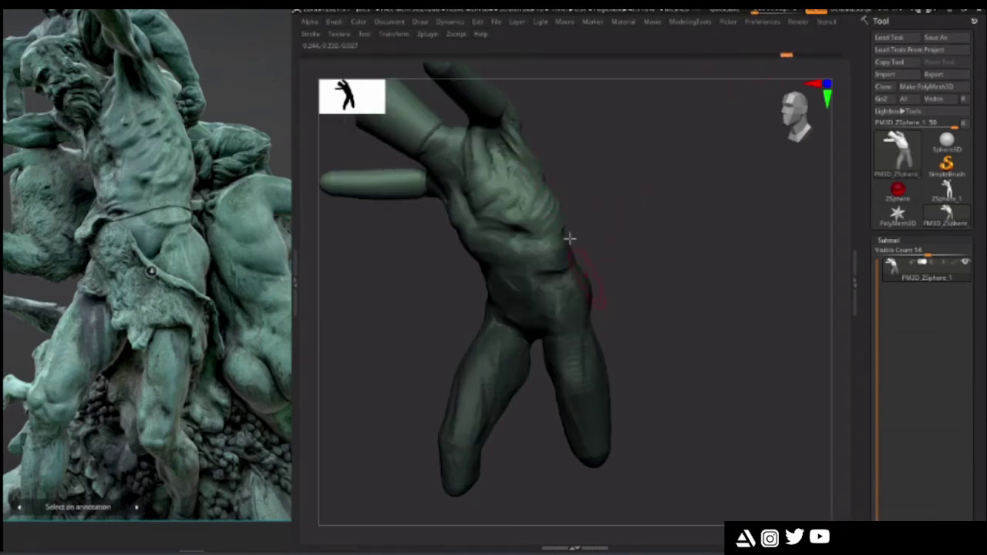
{"action": "mouse_move", "coordinate": [788, 55]}
{"action": "left_mouse_down"}
{"action": "mouse_move", "coordinate": [835, 55]}
{"action": "mouse_move", "coordinate": [778, 55]}
{"action": "mouse_move", "coordinate": [836, 55]}
{"action": "left_mouse_up"}
{"action": "left_click_drag", "start_coordinate": [383, 236], "coordinate": [402, 310]}
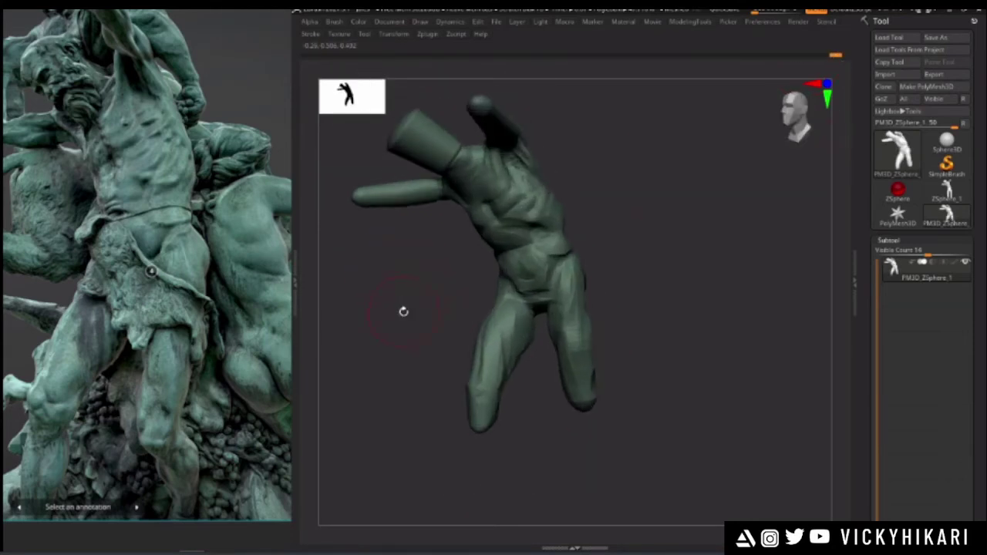
- Build up and round the buttock above the longer leg from the back view, adjusting the brush size
{"action": "key", "text": "space"}
{"action": "left_click_drag", "start_coordinate": [399, 271], "coordinate": [617, 296]}
{"action": "right_click", "coordinate": [617, 296]}
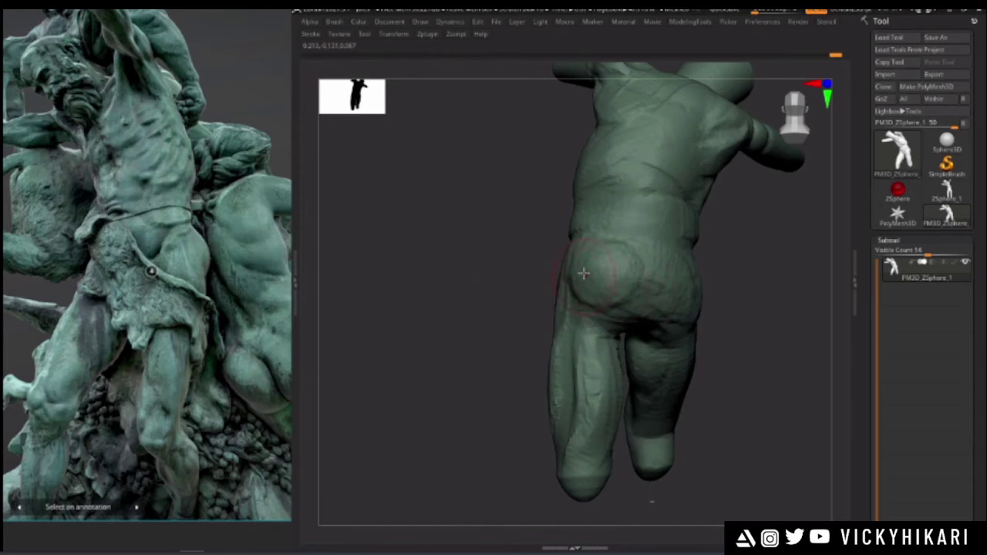
{"action": "left_click_drag", "start_coordinate": [461, 301], "coordinate": [437, 299]}
{"action": "left_click_drag", "start_coordinate": [501, 232], "coordinate": [418, 308]}
- Start saving the sculpt as a project file
{"action": "key", "text": "ctrl+s"}
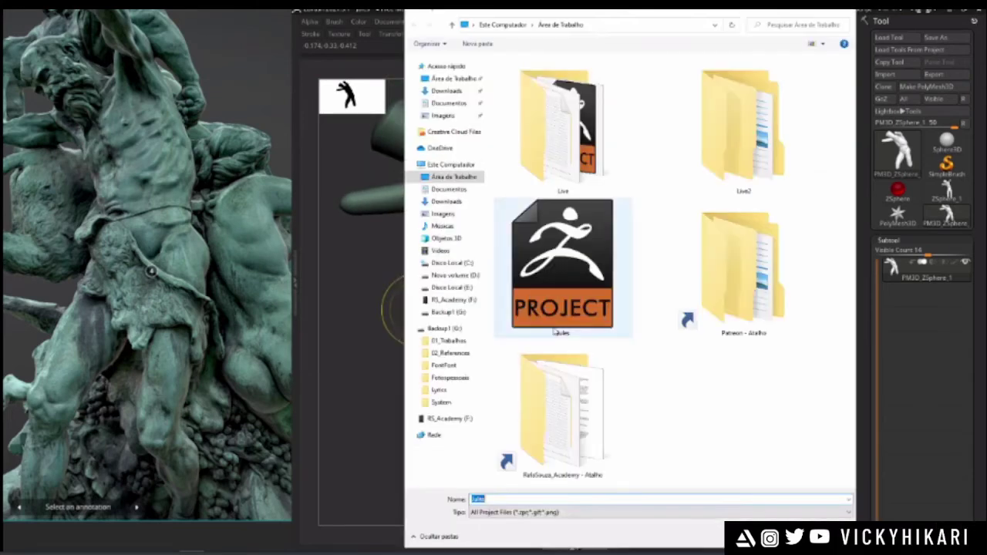
- Save the project as Jules on the desktop, replacing the existing file
{"action": "key", "text": "Return"}
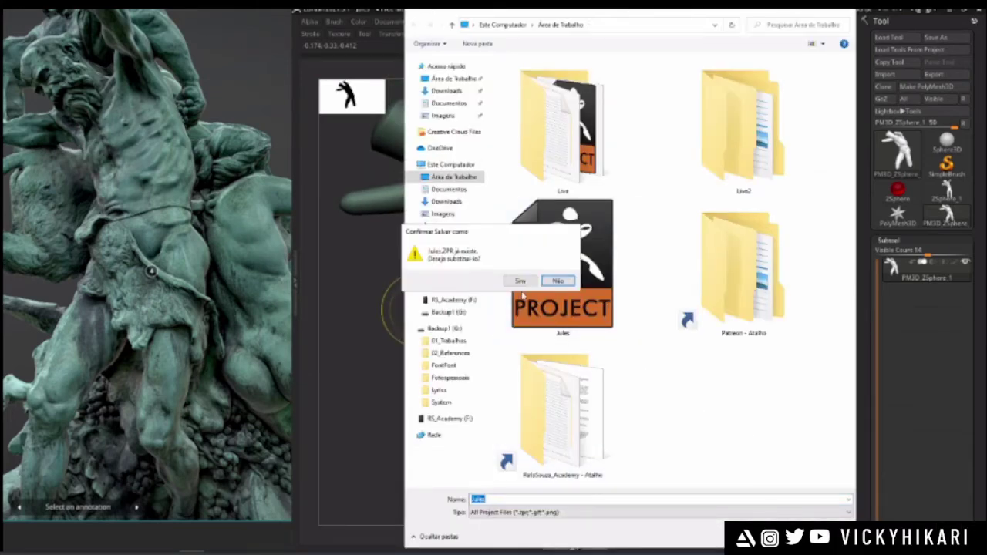
{"action": "left_click", "coordinate": [520, 281]}
- Build up the lower rib cage across the figure's midsection with ClayBuildup strokes, adjusting the draw size to the forms
{"action": "left_click_drag", "start_coordinate": [411, 271], "coordinate": [432, 349]}
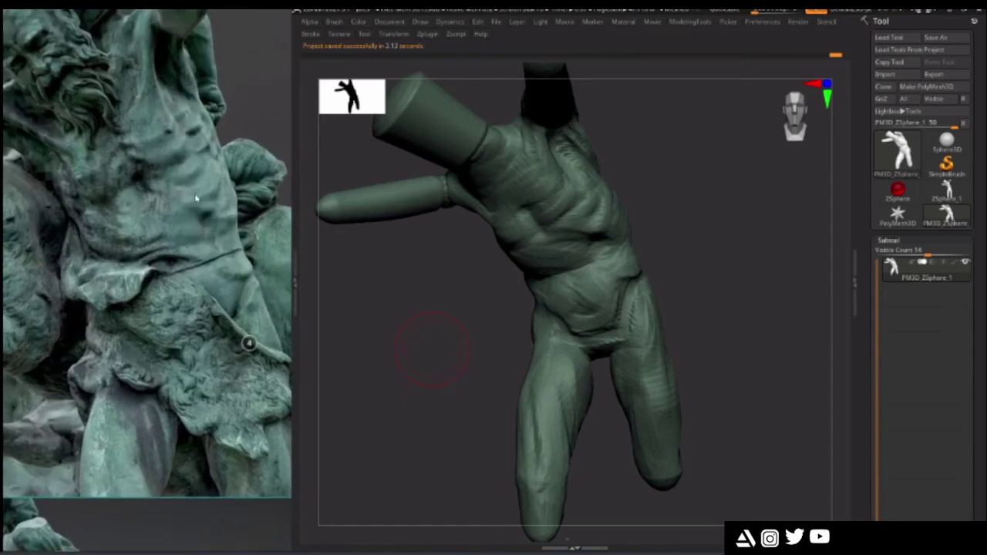
{"action": "left_click_drag", "start_coordinate": [432, 320], "coordinate": [447, 285], "text": "alt"}
{"action": "right_click", "coordinate": [447, 285]}
{"action": "left_click_drag", "start_coordinate": [453, 221], "coordinate": [504, 264], "text": "alt"}
{"action": "right_click", "coordinate": [470, 375]}
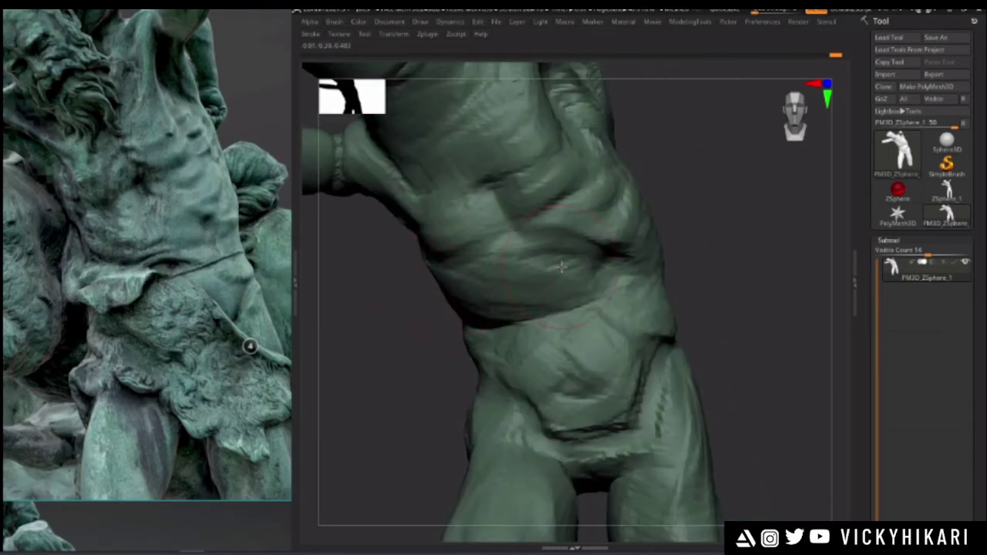
{"action": "left_click_drag", "start_coordinate": [385, 279], "coordinate": [440, 275]}
{"action": "key", "text": "space"}
{"action": "left_click", "coordinate": [537, 269]}
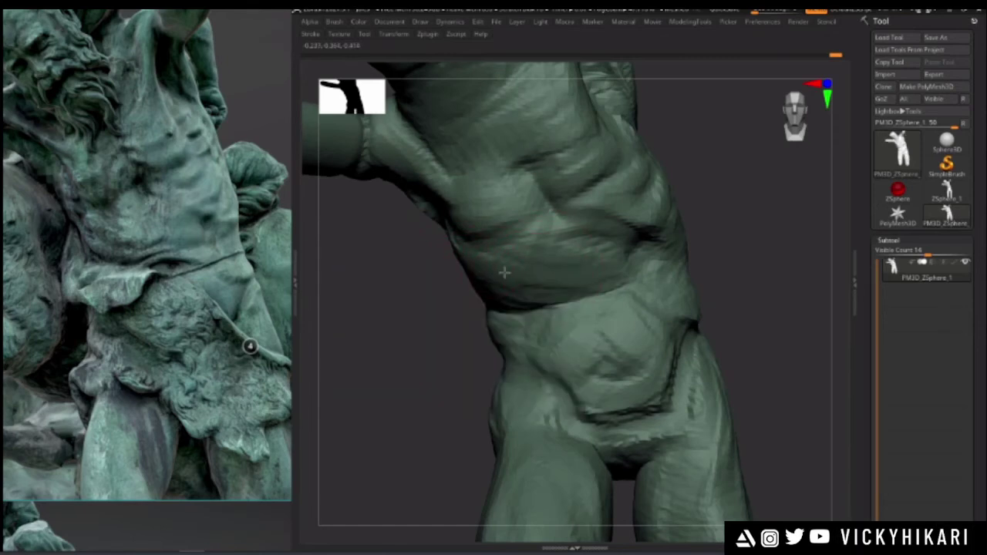
{"action": "left_click_drag", "start_coordinate": [518, 257], "coordinate": [547, 248]}
{"action": "mouse_move", "coordinate": [469, 274]}
{"action": "left_mouse_down"}
{"action": "mouse_move", "coordinate": [537, 276]}
{"action": "mouse_move", "coordinate": [526, 273]}
{"action": "left_mouse_up"}
{"action": "key", "text": "space"}
{"action": "left_click_drag", "start_coordinate": [451, 307], "coordinate": [525, 282]}
{"action": "key", "text": "space"}
{"action": "mouse_move", "coordinate": [462, 273]}
{"action": "left_mouse_down"}
{"action": "mouse_move", "coordinate": [523, 292]}
{"action": "mouse_move", "coordinate": [573, 288]}
{"action": "left_mouse_up"}
- Refine the folds along the rib cage's lower border and mark them in red on the model and the reference
{"action": "right_click_drag", "start_coordinate": [573, 289], "coordinate": [561, 289]}
{"action": "left_click_drag", "start_coordinate": [601, 255], "coordinate": [574, 247]}
{"action": "right_click_drag", "start_coordinate": [465, 286], "coordinate": [482, 286], "text": "ctrl"}
{"action": "left_click_drag", "start_coordinate": [482, 287], "coordinate": [527, 279]}
{"action": "left_click_drag", "start_coordinate": [578, 253], "coordinate": [562, 263]}
{"action": "left_click_drag", "start_coordinate": [475, 309], "coordinate": [490, 307]}
{"action": "mouse_move", "coordinate": [490, 306]}
{"action": "right_mouse_down", "text": "ctrl"}
{"action": "mouse_move", "coordinate": [499, 303]}
{"action": "mouse_move", "coordinate": [467, 303]}
{"action": "right_mouse_up", "text": "ctrl"}
{"action": "left_click_drag", "start_coordinate": [467, 303], "coordinate": [493, 296]}
{"action": "left_click_drag", "start_coordinate": [419, 335], "coordinate": [518, 290]}
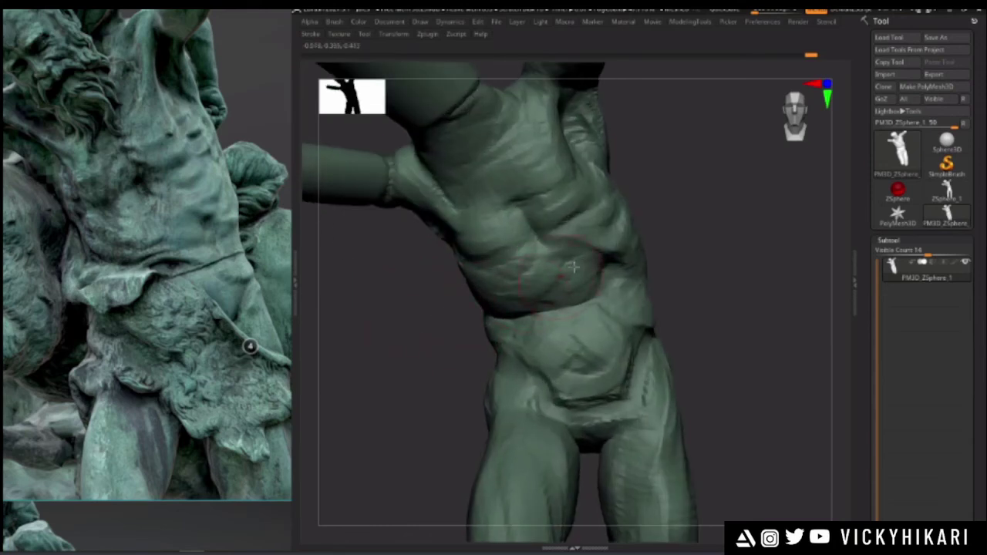
{"action": "right_click_drag", "start_coordinate": [452, 315], "coordinate": [460, 336], "text": "ctrl"}
{"action": "left_click_drag", "start_coordinate": [533, 291], "coordinate": [565, 265]}
{"action": "right_click_drag", "start_coordinate": [397, 325], "coordinate": [445, 358], "text": "ctrl"}
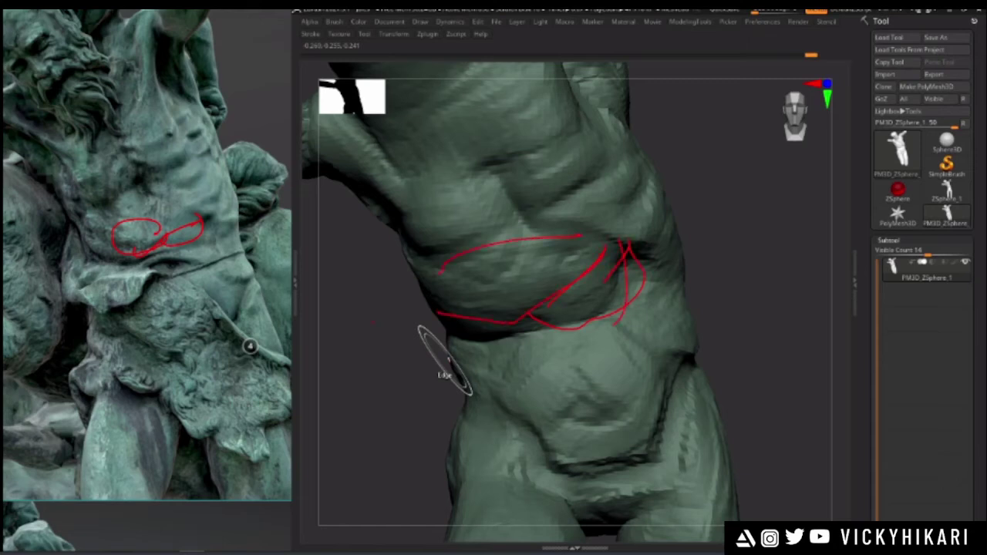
- Adjust the ClayBuildup draw size and shape the waist and upper belly directly beneath the rib cage
{"action": "mouse_move", "coordinate": [341, 344]}
{"action": "right_mouse_down", "text": "ctrl"}
{"action": "mouse_move", "coordinate": [333, 262]}
{"action": "mouse_move", "coordinate": [357, 282]}
{"action": "mouse_move", "coordinate": [359, 272]}
{"action": "right_mouse_up", "text": "ctrl"}
{"action": "mouse_move", "coordinate": [399, 311]}
{"action": "right_mouse_down", "text": "ctrl"}
{"action": "mouse_move", "coordinate": [387, 357]}
{"action": "mouse_move", "coordinate": [386, 335]}
{"action": "mouse_move", "coordinate": [362, 330]}
{"action": "mouse_move", "coordinate": [400, 303]}
{"action": "right_mouse_up", "text": "ctrl"}
{"action": "key", "text": "space"}
{"action": "key", "text": "space"}
{"action": "left_click_drag", "start_coordinate": [500, 279], "coordinate": [525, 278]}
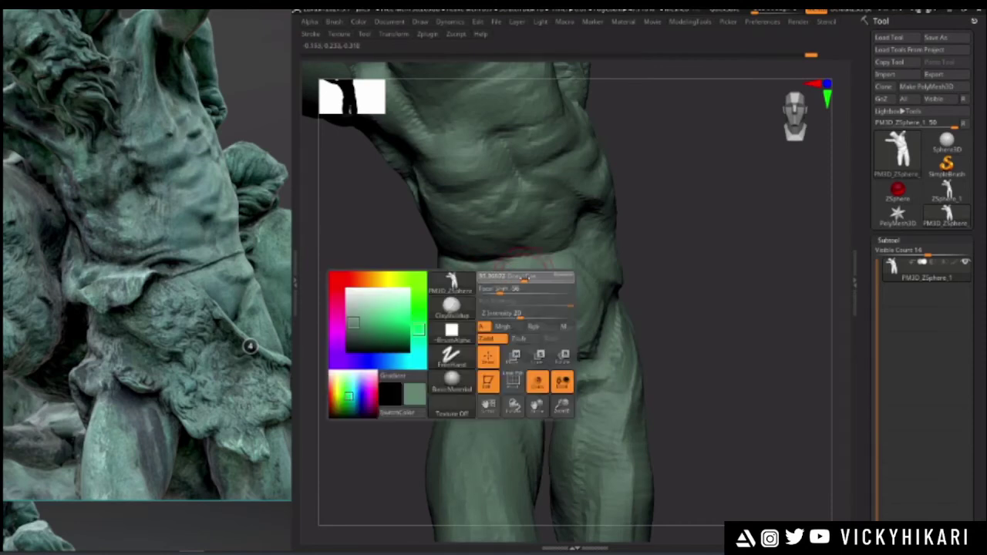
{"action": "key", "text": "space"}
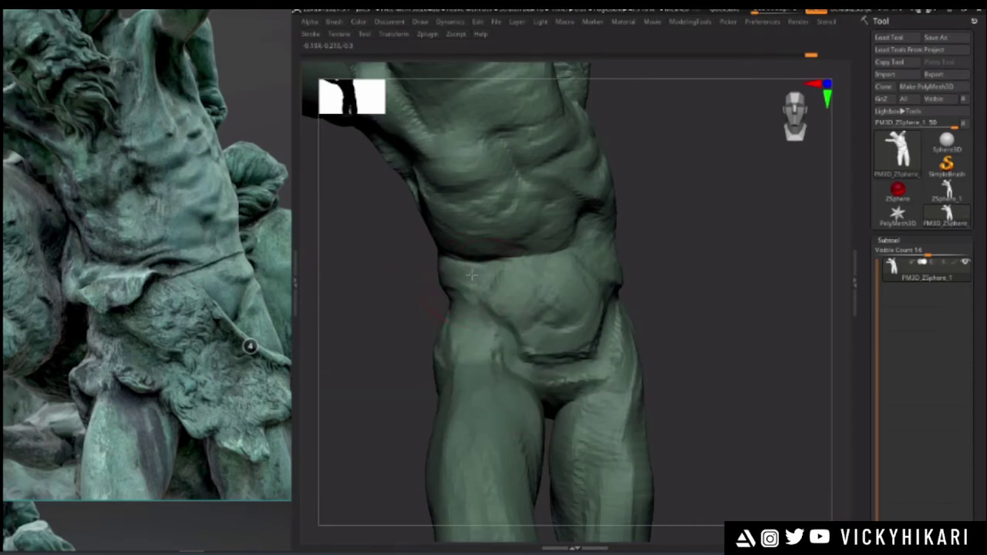
{"action": "right_click_drag", "start_coordinate": [432, 276], "coordinate": [388, 347], "text": "ctrl"}
{"action": "left_click_drag", "start_coordinate": [388, 346], "coordinate": [532, 305]}
{"action": "mouse_move", "coordinate": [407, 312]}
{"action": "left_mouse_down"}
{"action": "mouse_move", "coordinate": [550, 307]}
{"action": "mouse_move", "coordinate": [515, 289]}
{"action": "mouse_move", "coordinate": [569, 341]}
{"action": "left_mouse_up"}
- Sculpt the flank muscles and the ribs below the armpit from the side of the torso
{"action": "mouse_move", "coordinate": [381, 288]}
{"action": "left_mouse_down", "text": "alt"}
{"action": "mouse_move", "coordinate": [339, 284]}
{"action": "mouse_move", "coordinate": [383, 293]}
{"action": "mouse_move", "coordinate": [368, 304]}
{"action": "mouse_move", "coordinate": [404, 284]}
{"action": "mouse_move", "coordinate": [485, 268]}
{"action": "left_mouse_up", "text": "alt"}
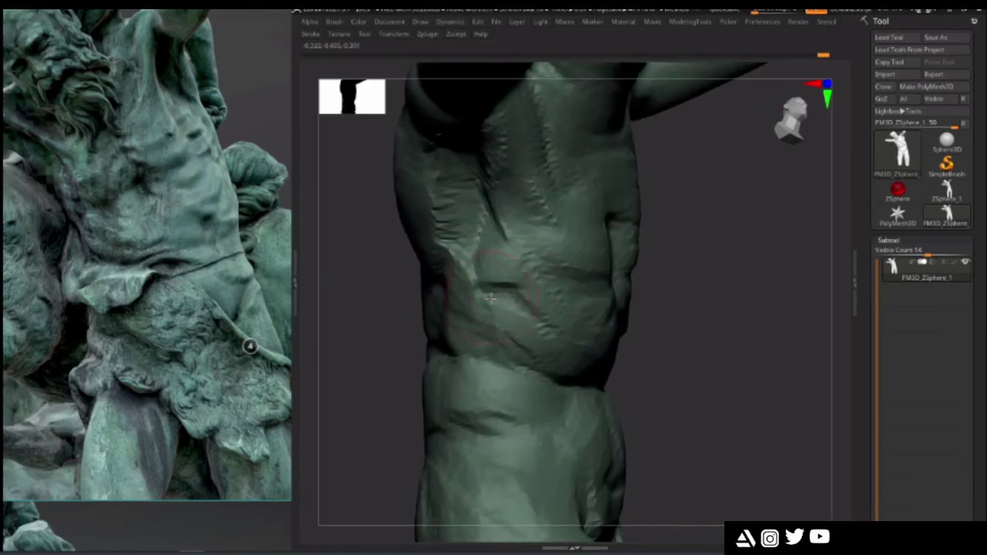
{"action": "mouse_move", "coordinate": [472, 323]}
{"action": "left_mouse_down"}
{"action": "mouse_move", "coordinate": [352, 347]}
{"action": "mouse_move", "coordinate": [440, 315]}
{"action": "mouse_move", "coordinate": [352, 373]}
{"action": "mouse_move", "coordinate": [348, 395]}
{"action": "mouse_move", "coordinate": [359, 407]}
{"action": "left_mouse_up"}
{"action": "left_click_drag", "start_coordinate": [486, 214], "coordinate": [522, 206]}
{"action": "left_click_drag", "start_coordinate": [363, 403], "coordinate": [392, 345]}
{"action": "right_click", "coordinate": [465, 370]}
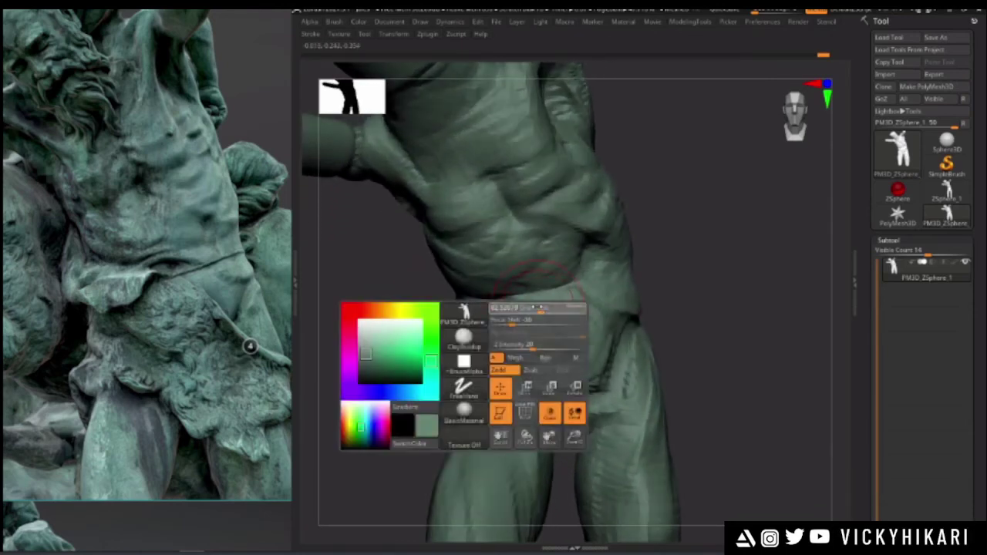
{"action": "left_click_drag", "start_coordinate": [465, 370], "coordinate": [480, 314]}
{"action": "left_click_drag", "start_coordinate": [401, 315], "coordinate": [401, 354]}
{"action": "mouse_move", "coordinate": [434, 314]}
{"action": "left_mouse_down"}
{"action": "mouse_move", "coordinate": [532, 285]}
{"action": "mouse_move", "coordinate": [571, 295]}
{"action": "left_mouse_up"}
{"action": "left_click_drag", "start_coordinate": [475, 333], "coordinate": [601, 346]}
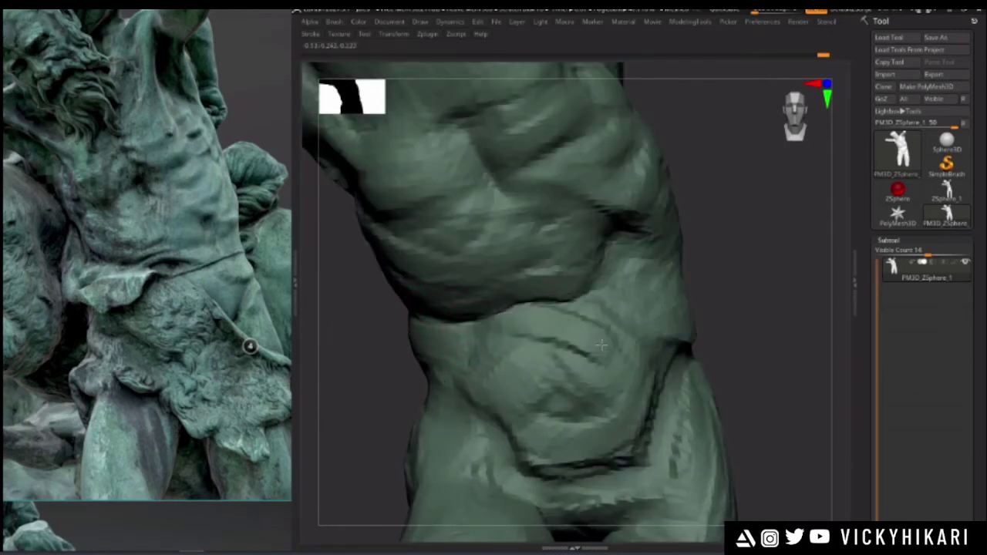
{"action": "left_click_drag", "start_coordinate": [363, 344], "coordinate": [365, 383], "text": "alt"}
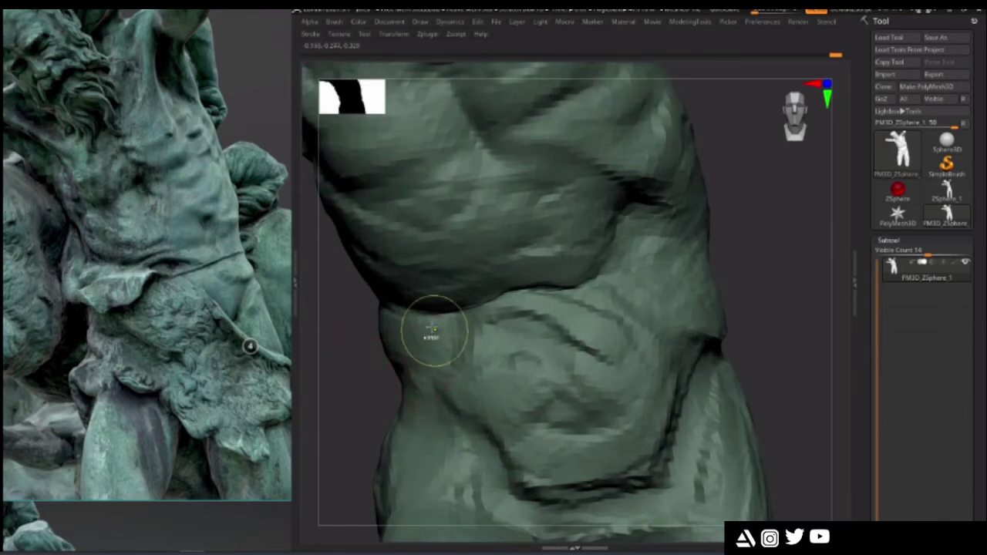
{"action": "key", "text": "ctrl+z"}
{"action": "key", "text": "ctrl+z"}
- Carve curved creases across the upper belly, just below the rib cage's lower border
{"action": "left_click_drag", "start_coordinate": [405, 288], "coordinate": [608, 303]}
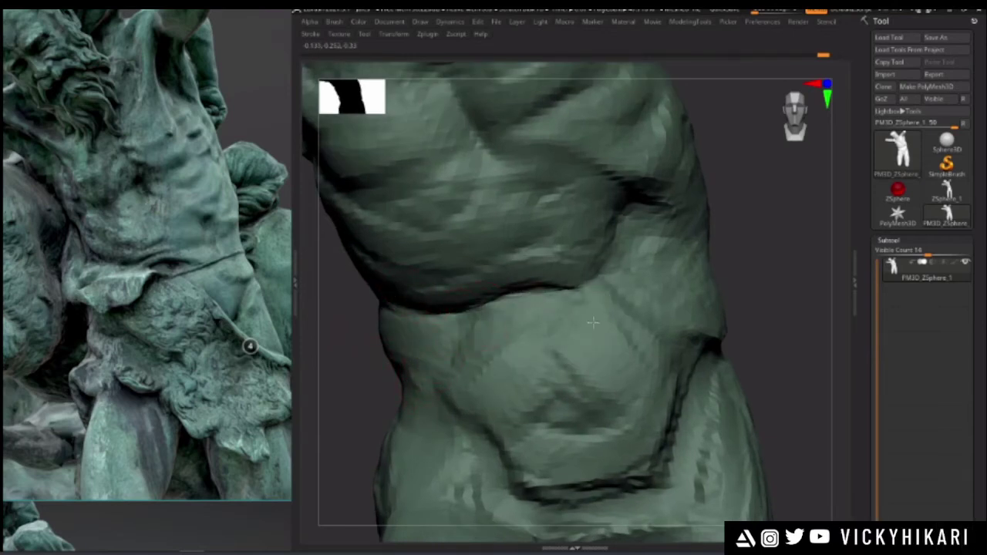
{"action": "left_click_drag", "start_coordinate": [472, 314], "coordinate": [637, 360]}
{"action": "left_click_drag", "start_coordinate": [361, 328], "coordinate": [363, 361], "text": "alt"}
{"action": "mouse_move", "coordinate": [520, 317]}
{"action": "left_mouse_down"}
{"action": "mouse_move", "coordinate": [538, 326]}
{"action": "mouse_move", "coordinate": [525, 349]}
{"action": "left_mouse_up"}
{"action": "left_click_drag", "start_coordinate": [848, 327], "coordinate": [845, 290], "text": "alt"}
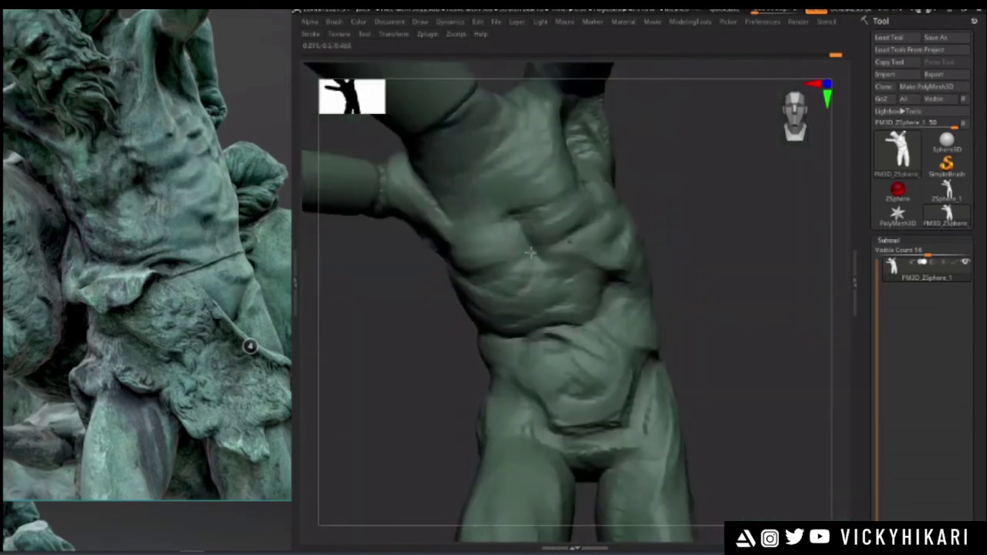
{"action": "left_click_drag", "start_coordinate": [395, 308], "coordinate": [376, 390], "text": "alt"}
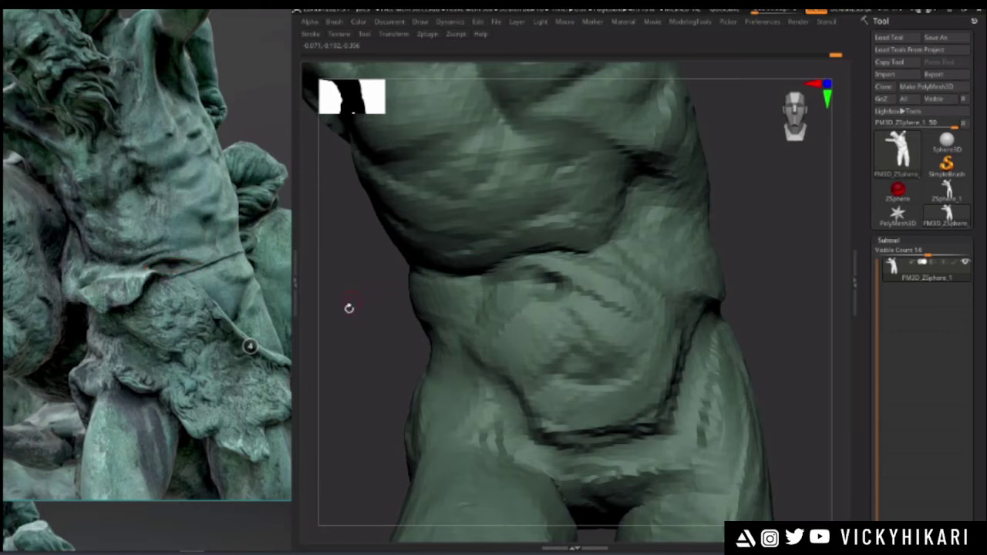
- Refine the short skin fold under the rib cage's arch, adjusting the ClayBuildup draw size for it
{"action": "left_click_drag", "start_coordinate": [355, 325], "coordinate": [351, 327]}
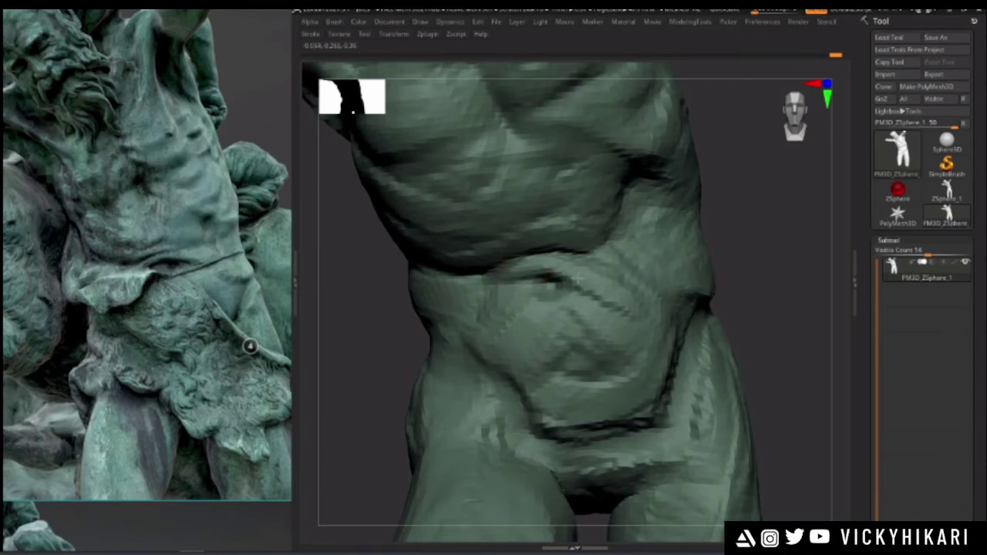
{"action": "mouse_move", "coordinate": [523, 244]}
{"action": "left_mouse_down"}
{"action": "mouse_move", "coordinate": [509, 267]}
{"action": "mouse_move", "coordinate": [564, 288]}
{"action": "left_mouse_up"}
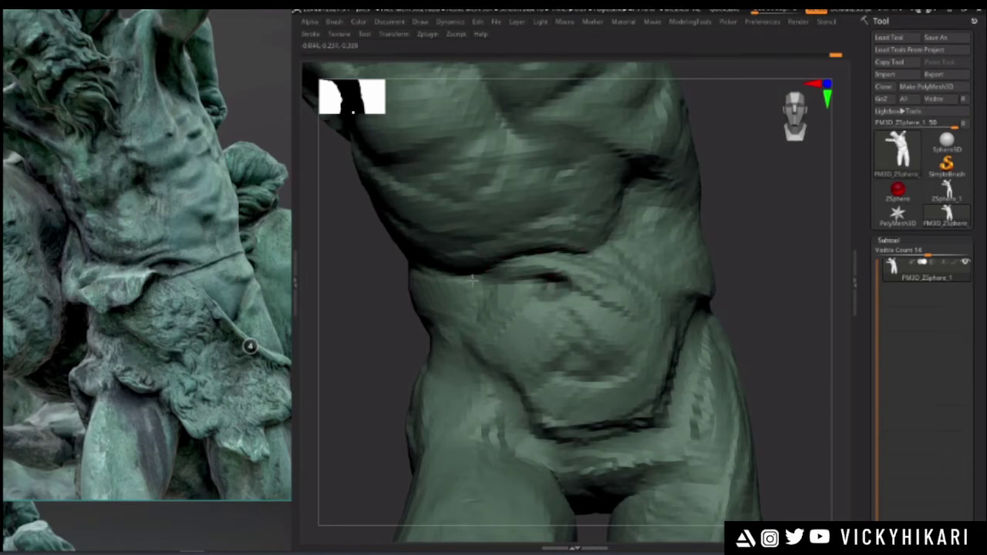
{"action": "left_click_drag", "start_coordinate": [460, 283], "coordinate": [498, 288]}
{"action": "key", "text": "space"}
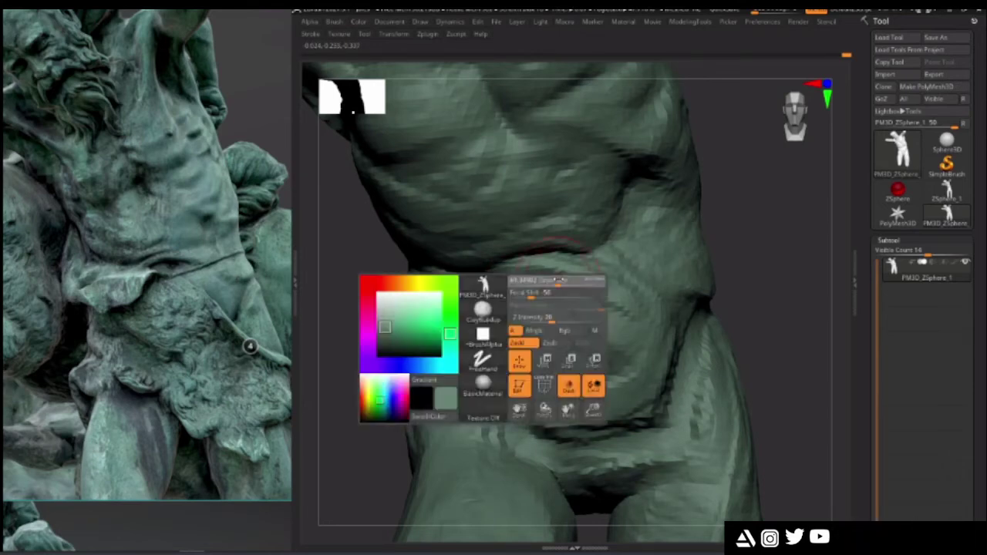
{"action": "mouse_move", "coordinate": [577, 261]}
{"action": "left_mouse_down"}
{"action": "mouse_move", "coordinate": [332, 247]}
{"action": "mouse_move", "coordinate": [355, 419]}
{"action": "mouse_move", "coordinate": [451, 249]}
{"action": "left_mouse_up"}
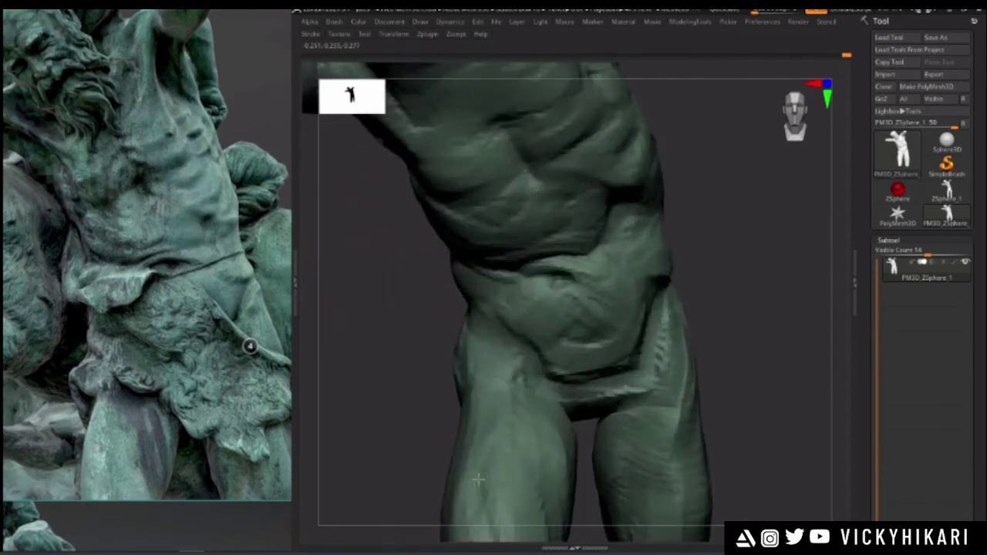
- Examine the belly's mesh up close with the polyframe and check the whole figure's proportions
{"action": "mouse_move", "coordinate": [378, 347]}
{"action": "left_mouse_down"}
{"action": "mouse_move", "coordinate": [363, 291]}
{"action": "mouse_move", "coordinate": [370, 416]}
{"action": "left_mouse_up"}
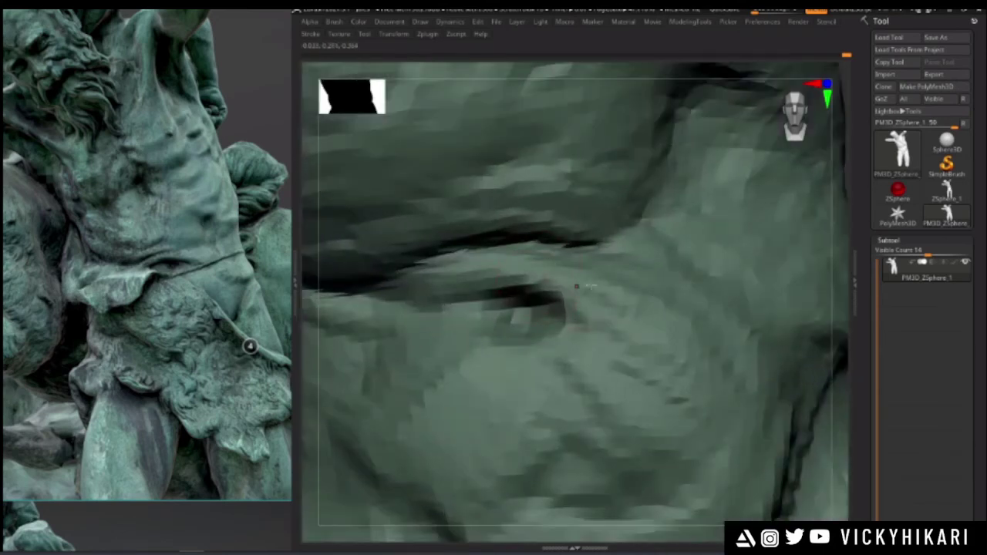
{"action": "key", "text": "shift+f"}
{"action": "key", "text": "shift+f"}
{"action": "left_click_drag", "start_coordinate": [840, 378], "coordinate": [657, 150], "text": "alt"}
{"action": "left_click_drag", "start_coordinate": [403, 325], "coordinate": [349, 236], "text": "alt"}
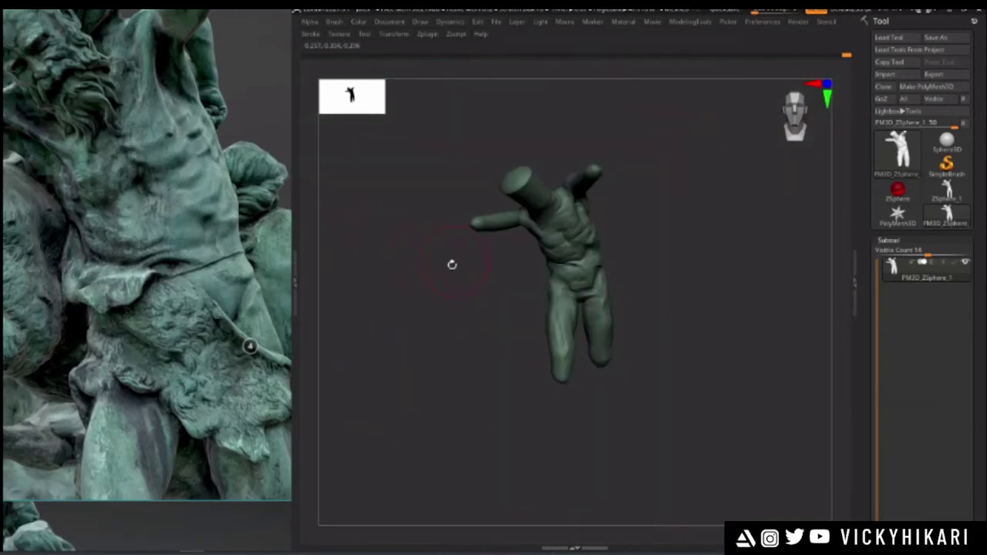
{"action": "left_click_drag", "start_coordinate": [417, 295], "coordinate": [410, 403]}
- Resize the ClayBuildup brush and work over the side of the rib cage below the raised arm
{"action": "mouse_move", "coordinate": [399, 363]}
{"action": "left_mouse_down"}
{"action": "mouse_move", "coordinate": [422, 326]}
{"action": "mouse_move", "coordinate": [410, 326]}
{"action": "mouse_move", "coordinate": [372, 388]}
{"action": "mouse_move", "coordinate": [534, 228]}
{"action": "mouse_move", "coordinate": [597, 322]}
{"action": "mouse_move", "coordinate": [638, 292]}
{"action": "mouse_move", "coordinate": [640, 307]}
{"action": "mouse_move", "coordinate": [552, 260]}
{"action": "left_mouse_up"}
{"action": "key", "text": "space"}
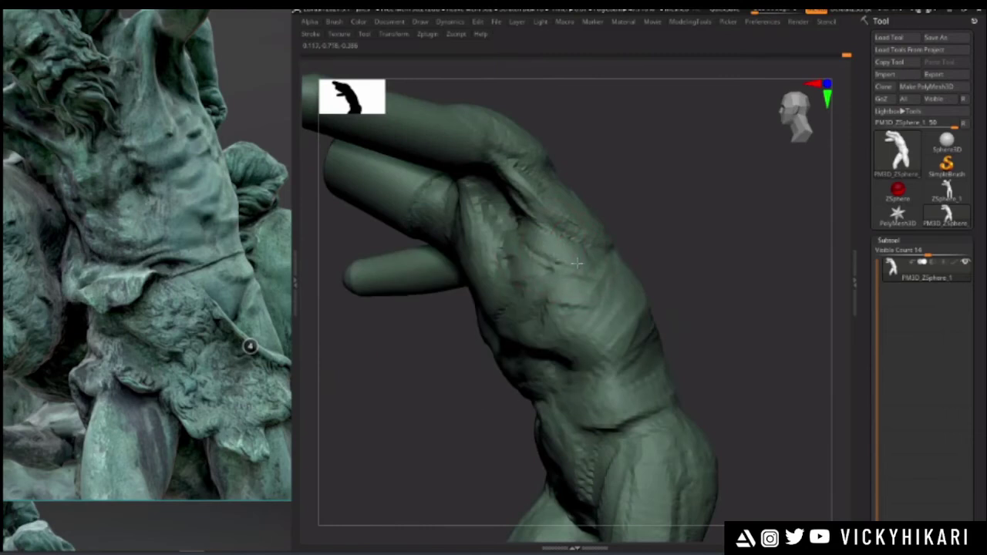
{"action": "mouse_move", "coordinate": [449, 366]}
{"action": "left_mouse_down"}
{"action": "mouse_move", "coordinate": [629, 289]}
{"action": "mouse_move", "coordinate": [654, 319]}
{"action": "mouse_move", "coordinate": [608, 260]}
{"action": "left_mouse_up"}
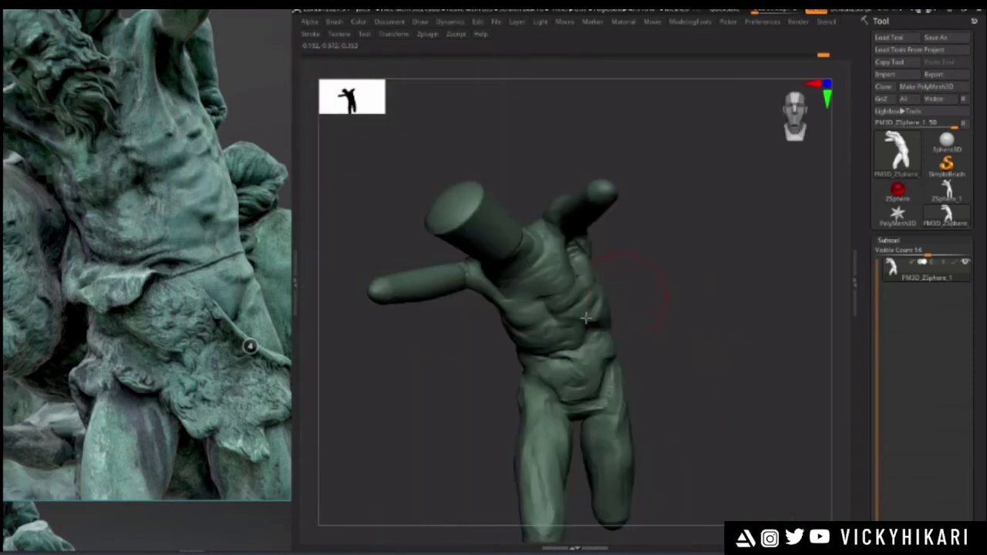
{"action": "mouse_move", "coordinate": [478, 312]}
{"action": "left_mouse_down"}
{"action": "mouse_move", "coordinate": [463, 310]}
{"action": "mouse_move", "coordinate": [429, 360]}
{"action": "mouse_move", "coordinate": [419, 352]}
{"action": "mouse_move", "coordinate": [442, 363]}
{"action": "mouse_move", "coordinate": [420, 387]}
{"action": "left_mouse_up"}
- Bring the raised arm into view in the reference image and hide the figure's large head cylinder
{"action": "scroll", "coordinate": [107, 266], "scroll_direction": "down", "scroll_amount": 2}
{"action": "middle_click_drag", "start_coordinate": [113, 171], "coordinate": [114, 222]}
{"action": "scroll", "coordinate": [157, 128], "scroll_direction": "up", "scroll_amount": 2}
{"action": "left_click_drag", "start_coordinate": [390, 332], "coordinate": [454, 332]}
{"action": "left_click_drag", "start_coordinate": [650, 247], "coordinate": [628, 316]}
{"action": "left_click", "coordinate": [388, 209], "text": "ctrl+shift"}
- Block in the deltoid's edge where the shoulder meets the raised upper arm with ClayBuildup strokes
{"action": "mouse_move", "coordinate": [477, 174]}
{"action": "left_mouse_down", "text": "alt"}
{"action": "mouse_move", "coordinate": [486, 202]}
{"action": "mouse_move", "coordinate": [539, 252]}
{"action": "left_mouse_up", "text": "alt"}
{"action": "left_click_drag", "start_coordinate": [548, 214], "coordinate": [553, 264]}
{"action": "left_click_drag", "start_coordinate": [551, 192], "coordinate": [554, 279]}
{"action": "left_click_drag", "start_coordinate": [462, 190], "coordinate": [551, 276]}
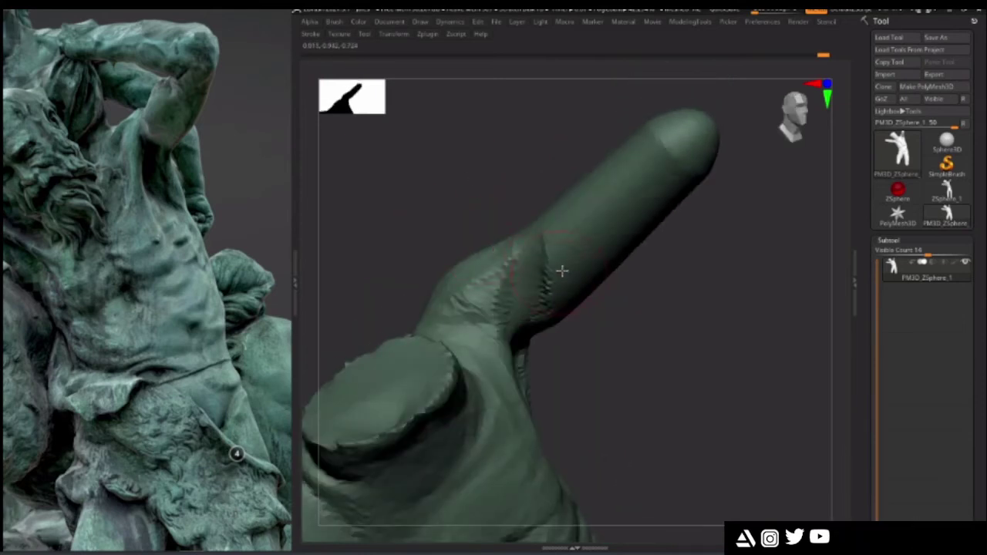
{"action": "right_click_drag", "start_coordinate": [562, 242], "coordinate": [559, 214]}
{"action": "right_click", "coordinate": [560, 216]}
{"action": "left_click_drag", "start_coordinate": [579, 240], "coordinate": [592, 263]}
- Sculpt the muscle bulges and the hollow between them along the underside of the raised upper arm
{"action": "right_click_drag", "start_coordinate": [587, 254], "coordinate": [562, 203]}
{"action": "mouse_move", "coordinate": [524, 179]}
{"action": "left_mouse_down"}
{"action": "mouse_move", "coordinate": [459, 159]}
{"action": "mouse_move", "coordinate": [593, 250]}
{"action": "mouse_move", "coordinate": [560, 256]}
{"action": "mouse_move", "coordinate": [585, 199]}
{"action": "left_mouse_up"}
{"action": "mouse_move", "coordinate": [463, 224]}
{"action": "left_mouse_down"}
{"action": "mouse_move", "coordinate": [498, 242]}
{"action": "mouse_move", "coordinate": [601, 251]}
{"action": "left_mouse_up"}
{"action": "left_click_drag", "start_coordinate": [577, 185], "coordinate": [564, 212]}
{"action": "mouse_move", "coordinate": [493, 181]}
{"action": "left_mouse_down"}
{"action": "mouse_move", "coordinate": [400, 203]}
{"action": "mouse_move", "coordinate": [391, 194]}
{"action": "mouse_move", "coordinate": [471, 231]}
{"action": "left_mouse_up"}
{"action": "key", "text": "space"}
{"action": "mouse_move", "coordinate": [546, 174]}
{"action": "left_mouse_down"}
{"action": "mouse_move", "coordinate": [543, 128]}
{"action": "mouse_move", "coordinate": [476, 229]}
{"action": "mouse_move", "coordinate": [493, 262]}
{"action": "left_mouse_up"}
{"action": "left_click_drag", "start_coordinate": [542, 307], "coordinate": [581, 264]}
{"action": "mouse_move", "coordinate": [563, 326]}
{"action": "left_mouse_down"}
{"action": "mouse_move", "coordinate": [604, 249]}
{"action": "mouse_move", "coordinate": [596, 257]}
{"action": "left_mouse_up"}
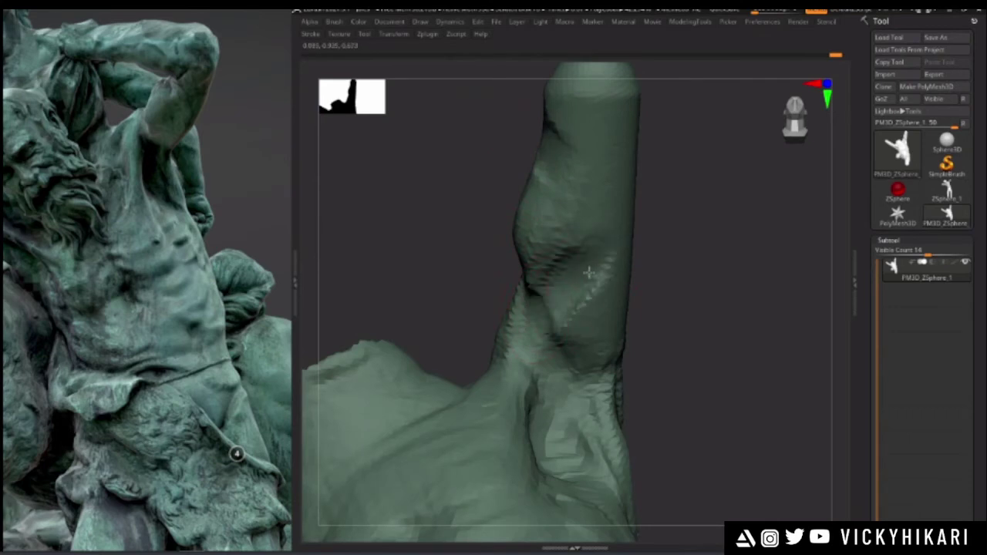
- Build up the muscle strands running from the chest into the raised arm around the armpit
{"action": "left_click_drag", "start_coordinate": [452, 249], "coordinate": [506, 306]}
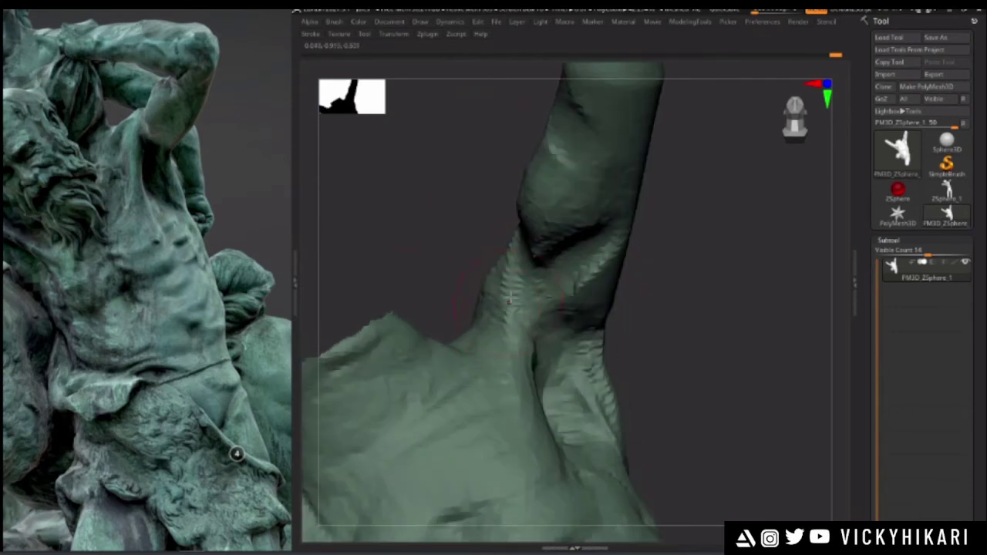
{"action": "left_click_drag", "start_coordinate": [440, 216], "coordinate": [468, 248], "text": "alt"}
{"action": "mouse_move", "coordinate": [553, 253]}
{"action": "left_mouse_down"}
{"action": "mouse_move", "coordinate": [532, 224]}
{"action": "mouse_move", "coordinate": [520, 311]}
{"action": "left_mouse_up"}
{"action": "left_click_drag", "start_coordinate": [452, 250], "coordinate": [422, 246]}
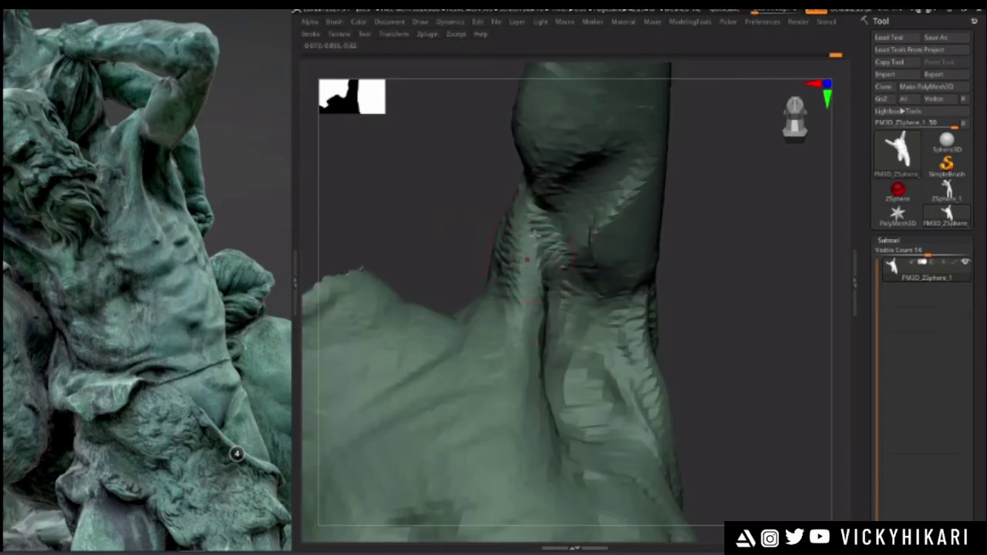
{"action": "left_click_drag", "start_coordinate": [509, 194], "coordinate": [526, 306]}
{"action": "mouse_move", "coordinate": [421, 238]}
{"action": "left_mouse_down"}
{"action": "mouse_move", "coordinate": [432, 225]}
{"action": "mouse_move", "coordinate": [425, 200]}
{"action": "mouse_move", "coordinate": [549, 312]}
{"action": "left_mouse_up"}
- Shape the armpit of the raised arm from the side and make a BPR render of the torso
{"action": "left_click_drag", "start_coordinate": [456, 284], "coordinate": [398, 147], "text": "alt"}
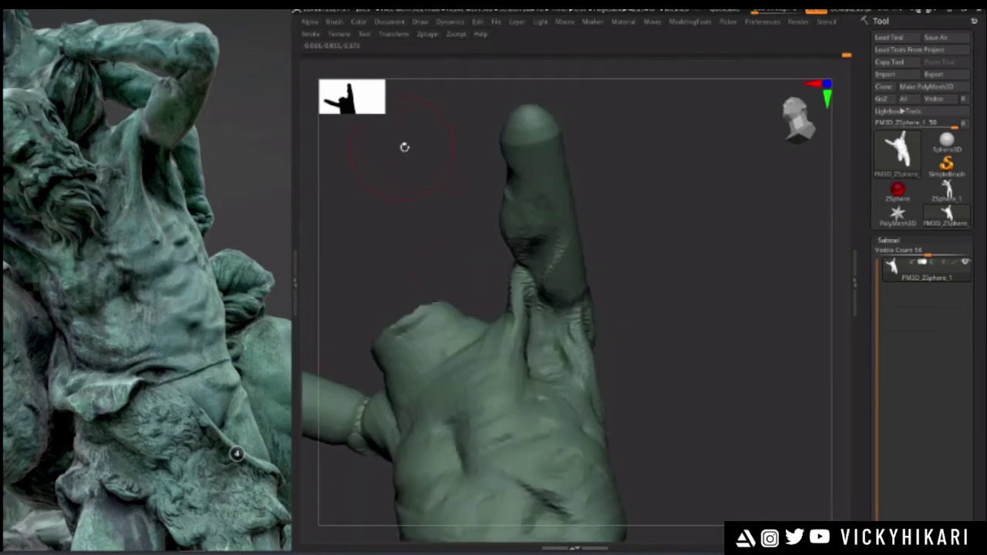
{"action": "mouse_move", "coordinate": [469, 219]}
{"action": "left_mouse_down", "text": "shift"}
{"action": "mouse_move", "coordinate": [461, 219]}
{"action": "mouse_move", "coordinate": [456, 255]}
{"action": "mouse_move", "coordinate": [411, 236]}
{"action": "mouse_move", "coordinate": [408, 176]}
{"action": "mouse_move", "coordinate": [377, 200]}
{"action": "mouse_move", "coordinate": [290, 198]}
{"action": "left_mouse_up", "text": "shift"}
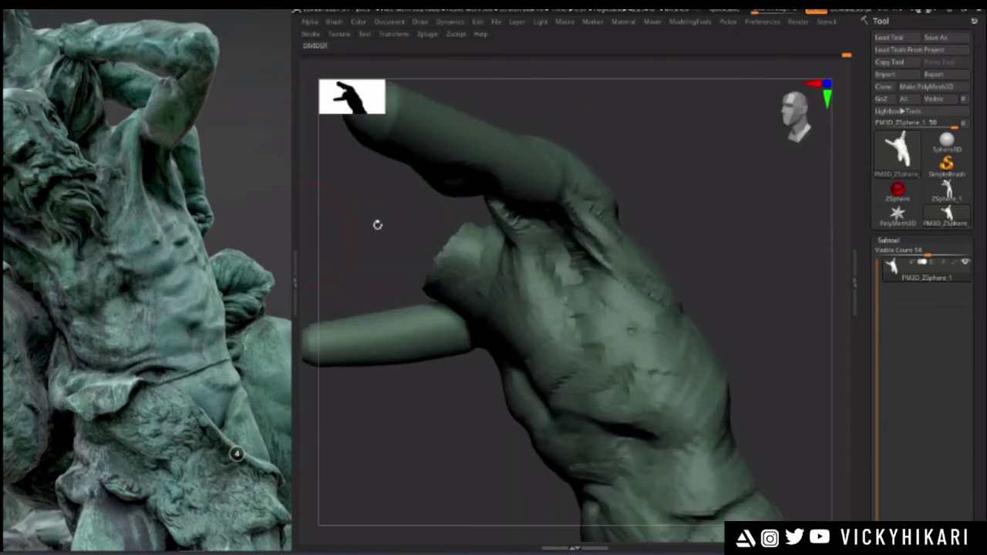
{"action": "left_click_drag", "start_coordinate": [395, 226], "coordinate": [396, 259], "text": "alt"}
{"action": "left_click_drag", "start_coordinate": [553, 216], "coordinate": [613, 270]}
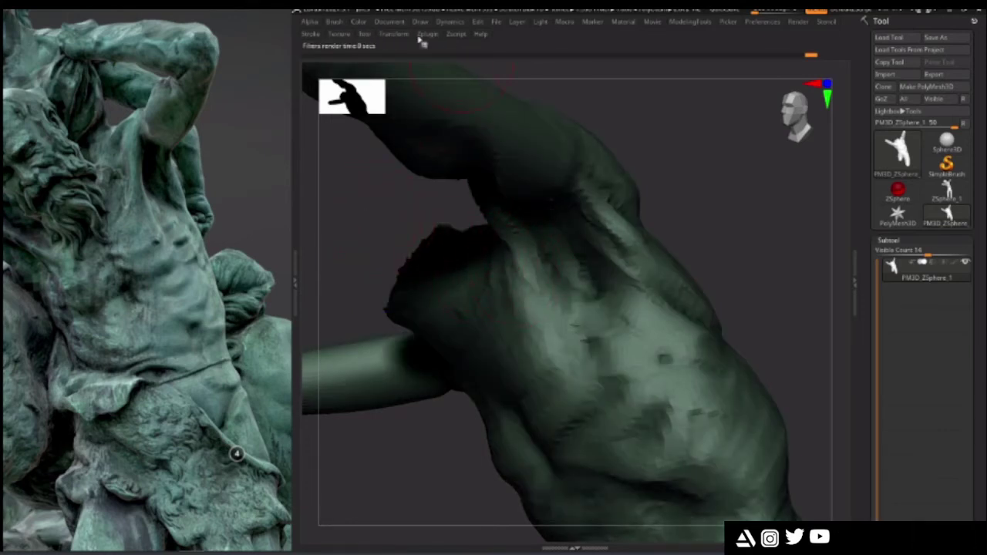
- Set the BPR shadow resolution to 2048 in the render settings
{"action": "left_click", "coordinate": [797, 21]}
{"action": "left_click_drag", "start_coordinate": [804, 290], "coordinate": [814, 218]}
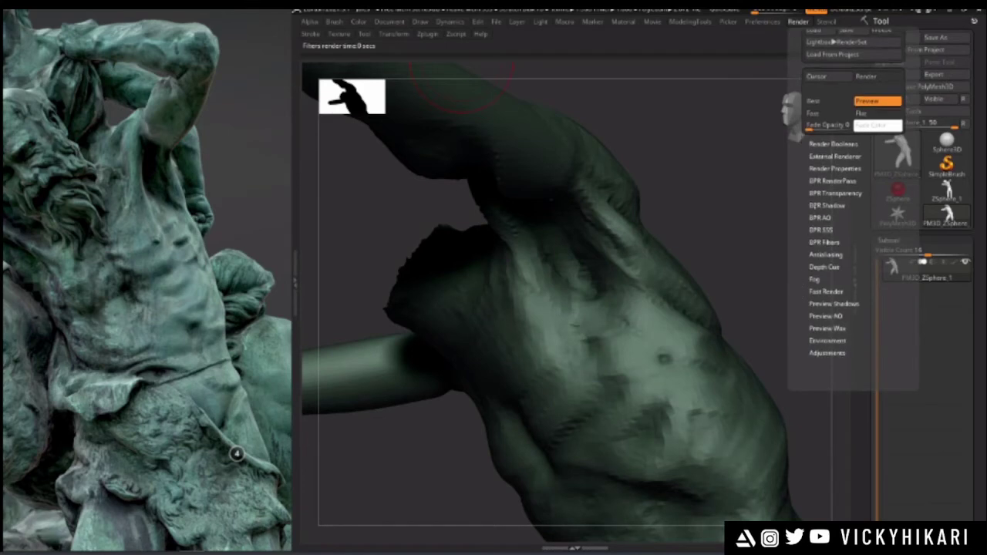
{"action": "left_click", "coordinate": [822, 207]}
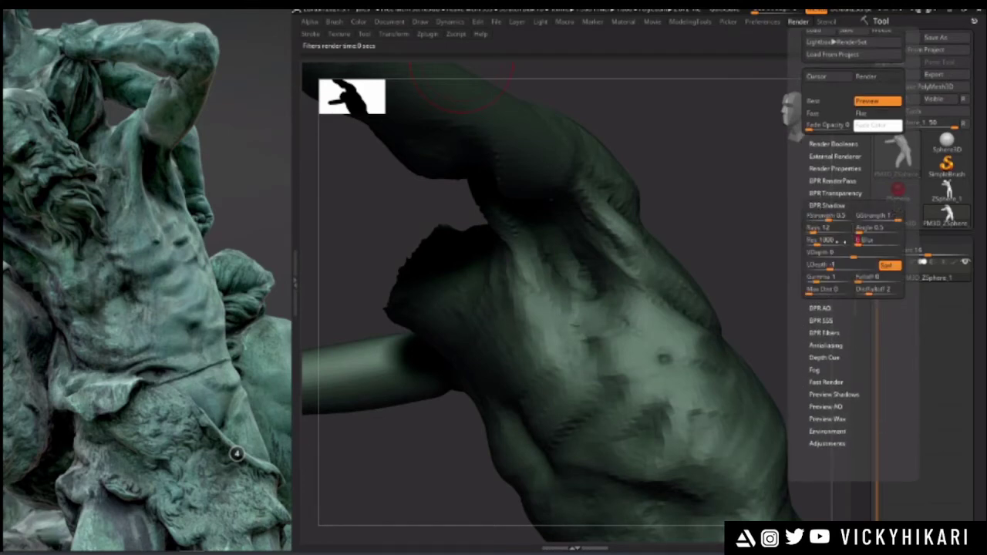
{"action": "left_click", "coordinate": [817, 240]}
{"action": "type", "text": "20489"}
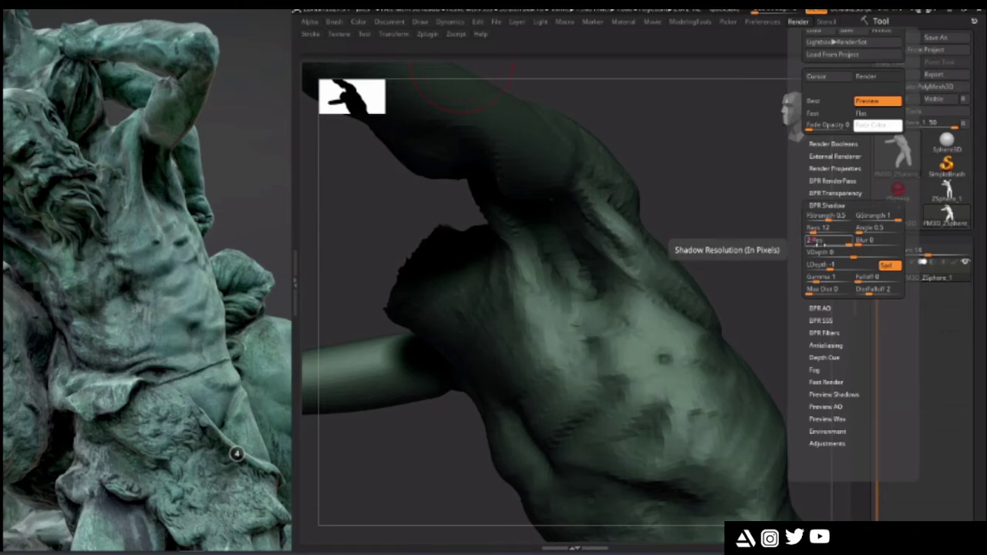
{"action": "type", "text": "048"}
{"action": "key", "text": "Return"}
- Open the BPR shadow rays count for editing and render the torso again with BPR
{"action": "left_click", "coordinate": [816, 227]}
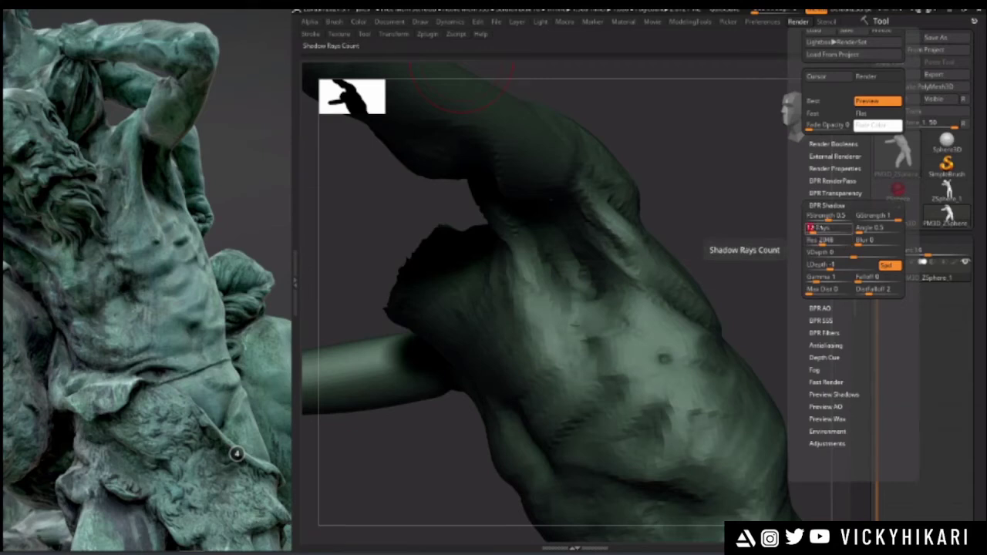
{"action": "mouse_move", "coordinate": [347, 227]}
{"action": "left_mouse_down"}
{"action": "mouse_move", "coordinate": [385, 206]}
{"action": "mouse_move", "coordinate": [421, 242]}
{"action": "mouse_move", "coordinate": [447, 209]}
{"action": "mouse_move", "coordinate": [421, 176]}
{"action": "mouse_move", "coordinate": [399, 180]}
{"action": "mouse_move", "coordinate": [406, 205]}
{"action": "mouse_move", "coordinate": [531, 184]}
{"action": "mouse_move", "coordinate": [412, 275]}
{"action": "mouse_move", "coordinate": [419, 239]}
{"action": "mouse_move", "coordinate": [457, 237]}
{"action": "left_mouse_up"}
{"action": "key", "text": "shift+r"}
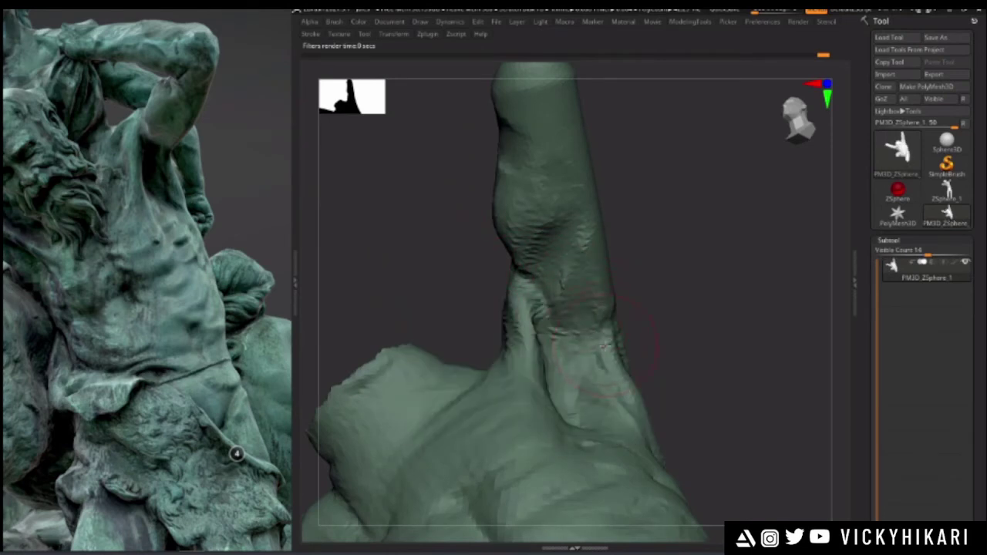
- Build up the muscles along the underside of the raised upper arm with the ClayBuildup brush, adjusting the brush size
{"action": "key", "text": "space"}
{"action": "left_click_drag", "start_coordinate": [605, 291], "coordinate": [588, 292]}
{"action": "mouse_move", "coordinate": [596, 225]}
{"action": "left_mouse_down"}
{"action": "mouse_move", "coordinate": [606, 211]}
{"action": "mouse_move", "coordinate": [690, 236]}
{"action": "left_mouse_up"}
{"action": "mouse_move", "coordinate": [458, 232]}
{"action": "left_mouse_down", "text": "alt"}
{"action": "mouse_move", "coordinate": [408, 206]}
{"action": "mouse_move", "coordinate": [421, 273]}
{"action": "mouse_move", "coordinate": [438, 239]}
{"action": "mouse_move", "coordinate": [455, 293]}
{"action": "left_mouse_up", "text": "alt"}
{"action": "key", "text": "space"}
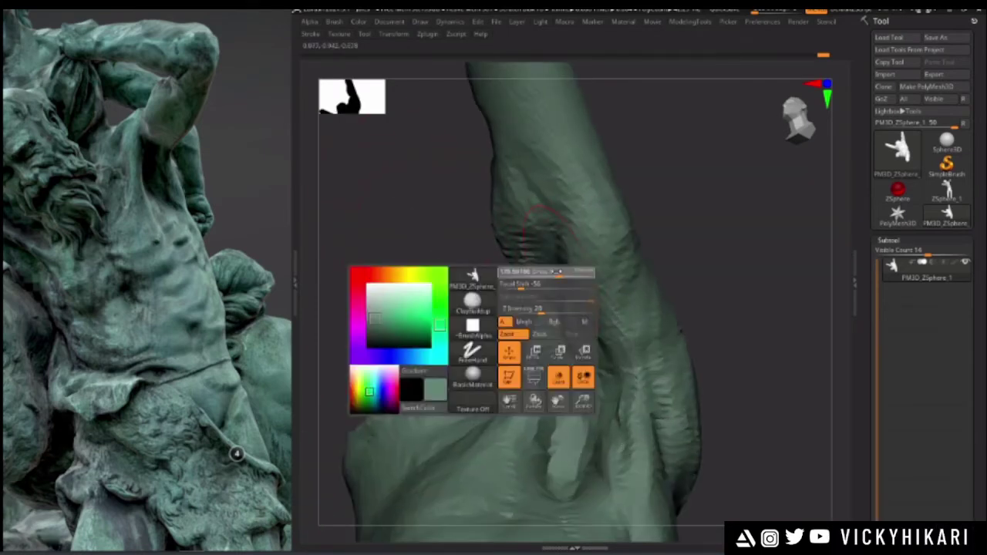
{"action": "left_click_drag", "start_coordinate": [557, 272], "coordinate": [552, 273]}
{"action": "left_click_drag", "start_coordinate": [386, 262], "coordinate": [459, 178], "text": "alt"}
{"action": "mouse_move", "coordinate": [459, 177]}
{"action": "right_mouse_down"}
{"action": "mouse_move", "coordinate": [414, 239]}
{"action": "mouse_move", "coordinate": [540, 375]}
{"action": "mouse_move", "coordinate": [416, 306]}
{"action": "mouse_move", "coordinate": [463, 271]}
{"action": "mouse_move", "coordinate": [564, 268]}
{"action": "right_mouse_up"}
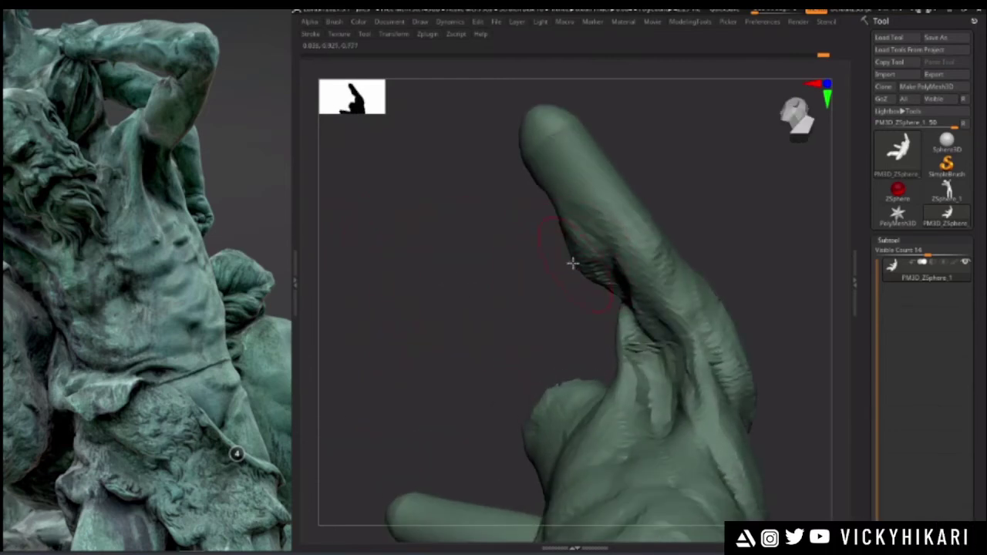
- Shape the outer shoulder and upper length of the raised arm, checking the form from several sides
{"action": "mouse_move", "coordinate": [506, 239]}
{"action": "right_mouse_down", "text": "ctrl"}
{"action": "mouse_move", "coordinate": [480, 262]}
{"action": "mouse_move", "coordinate": [509, 247]}
{"action": "right_mouse_up", "text": "ctrl"}
{"action": "right_click", "coordinate": [615, 247]}
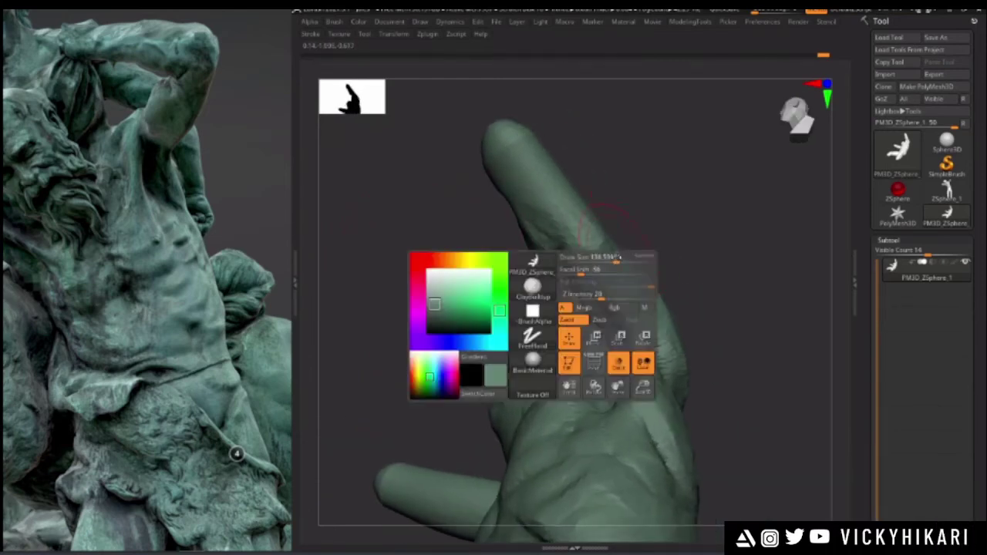
{"action": "right_click_drag", "start_coordinate": [616, 255], "coordinate": [616, 248]}
{"action": "right_click", "coordinate": [590, 265]}
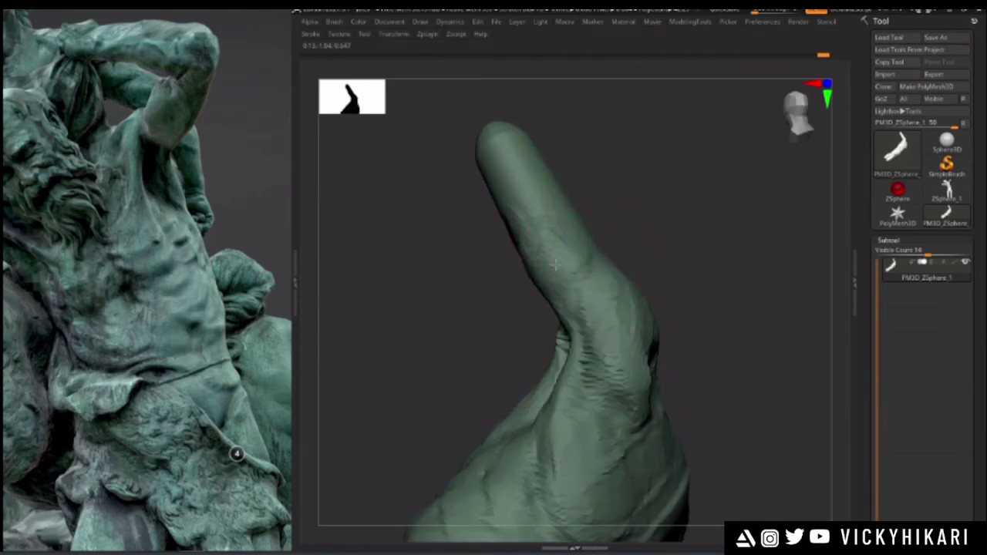
{"action": "right_click_drag", "start_coordinate": [550, 271], "coordinate": [549, 210]}
{"action": "left_click_drag", "start_coordinate": [559, 259], "coordinate": [614, 338]}
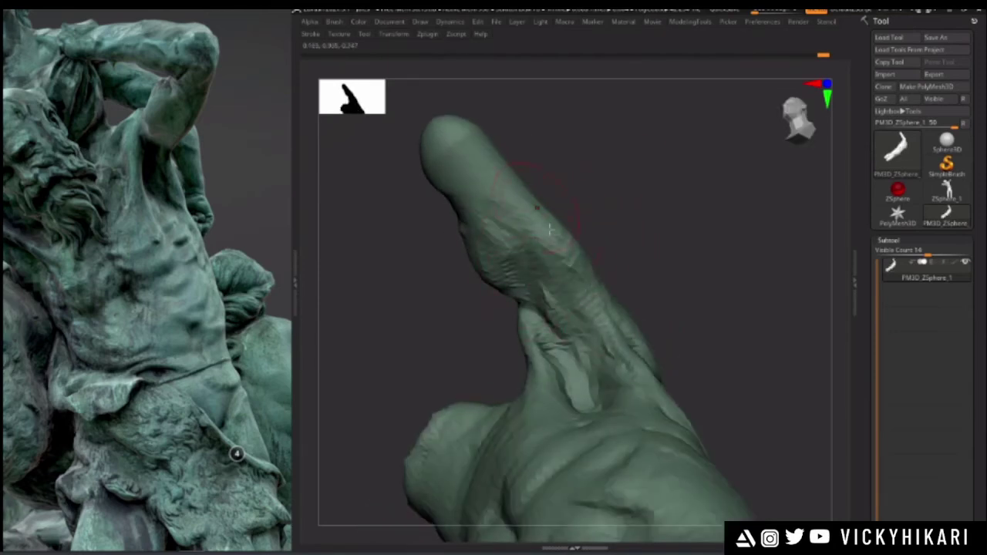
{"action": "mouse_move", "coordinate": [474, 172]}
{"action": "right_mouse_down"}
{"action": "mouse_move", "coordinate": [456, 187]}
{"action": "mouse_move", "coordinate": [453, 178]}
{"action": "right_mouse_up"}
{"action": "mouse_move", "coordinate": [469, 166]}
{"action": "left_mouse_down"}
{"action": "mouse_move", "coordinate": [485, 146]}
{"action": "mouse_move", "coordinate": [465, 167]}
{"action": "mouse_move", "coordinate": [524, 202]}
{"action": "mouse_move", "coordinate": [509, 199]}
{"action": "left_mouse_up"}
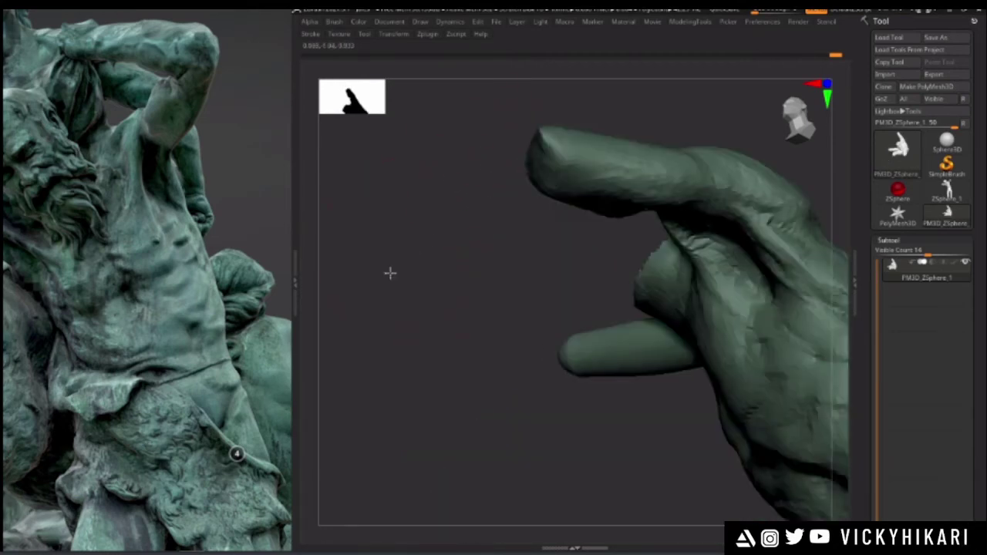
- Refine the rib and upper abdominal forms on the front of the torso with an adjusted brush size
{"action": "left_click_drag", "start_coordinate": [390, 273], "coordinate": [397, 196]}
{"action": "key", "text": "space"}
{"action": "mouse_move", "coordinate": [480, 332]}
{"action": "left_mouse_down"}
{"action": "mouse_move", "coordinate": [462, 312]}
{"action": "mouse_move", "coordinate": [471, 295]}
{"action": "mouse_move", "coordinate": [439, 336]}
{"action": "mouse_move", "coordinate": [523, 282]}
{"action": "mouse_move", "coordinate": [465, 317]}
{"action": "mouse_move", "coordinate": [399, 334]}
{"action": "mouse_move", "coordinate": [432, 355]}
{"action": "mouse_move", "coordinate": [434, 321]}
{"action": "mouse_move", "coordinate": [456, 322]}
{"action": "left_mouse_up"}
{"action": "right_click", "coordinate": [506, 349]}
{"action": "right_click_drag", "start_coordinate": [510, 271], "coordinate": [511, 333], "text": "ctrl"}
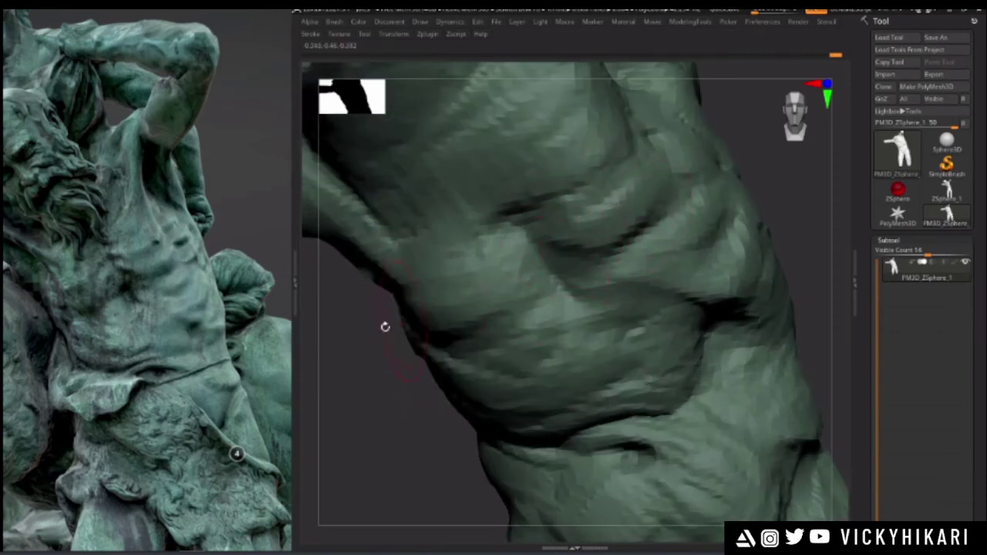
{"action": "left_click_drag", "start_coordinate": [404, 326], "coordinate": [397, 348], "text": "alt"}
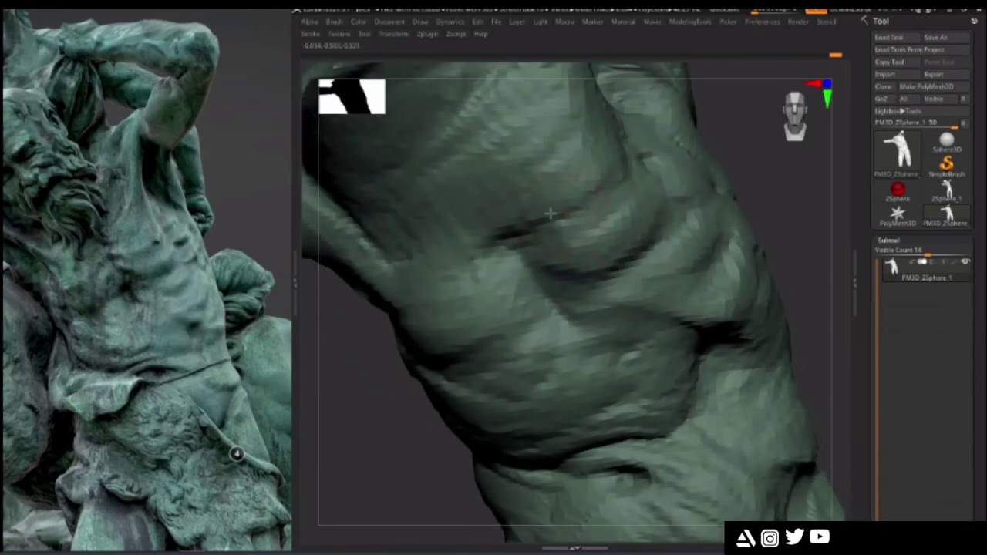
{"action": "mouse_move", "coordinate": [347, 394]}
{"action": "right_mouse_down"}
{"action": "mouse_move", "coordinate": [386, 401]}
{"action": "mouse_move", "coordinate": [499, 370]}
{"action": "right_mouse_up"}
{"action": "right_click", "coordinate": [386, 401]}
- Define the lower corner of the pectoral below the raised arm, undoing the unwanted strokes
{"action": "right_click", "coordinate": [592, 266]}
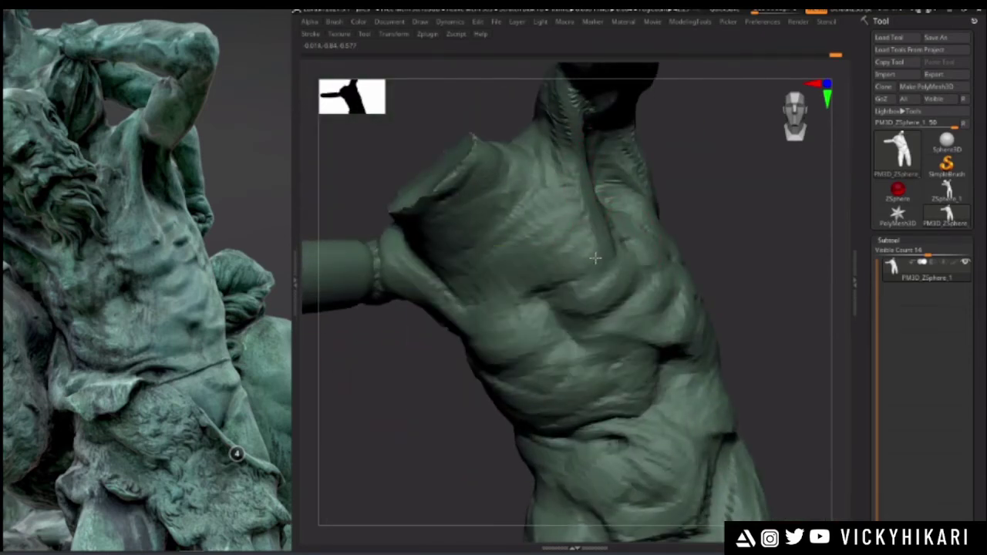
{"action": "left_click_drag", "start_coordinate": [596, 258], "coordinate": [590, 263]}
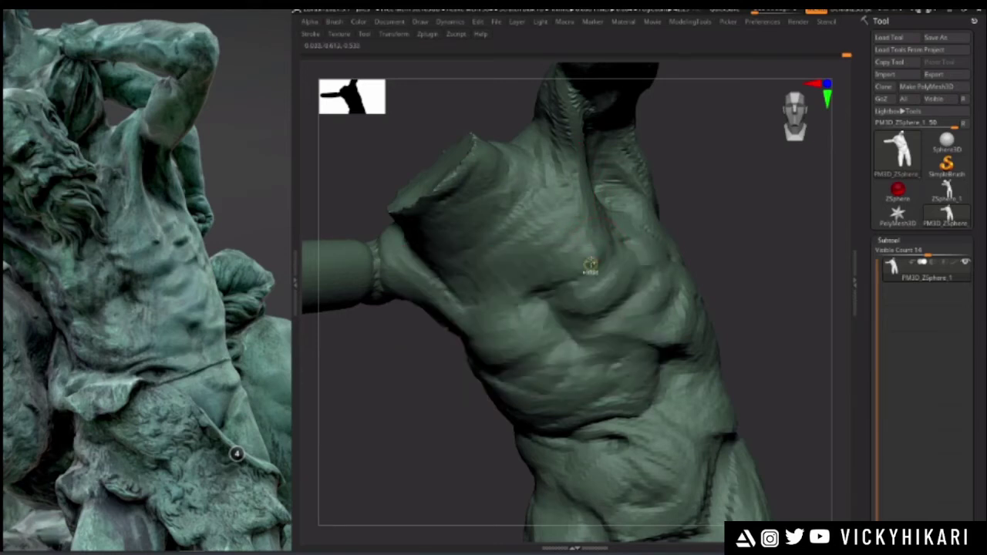
{"action": "key", "text": "ctrl+z"}
{"action": "right_click", "coordinate": [593, 259]}
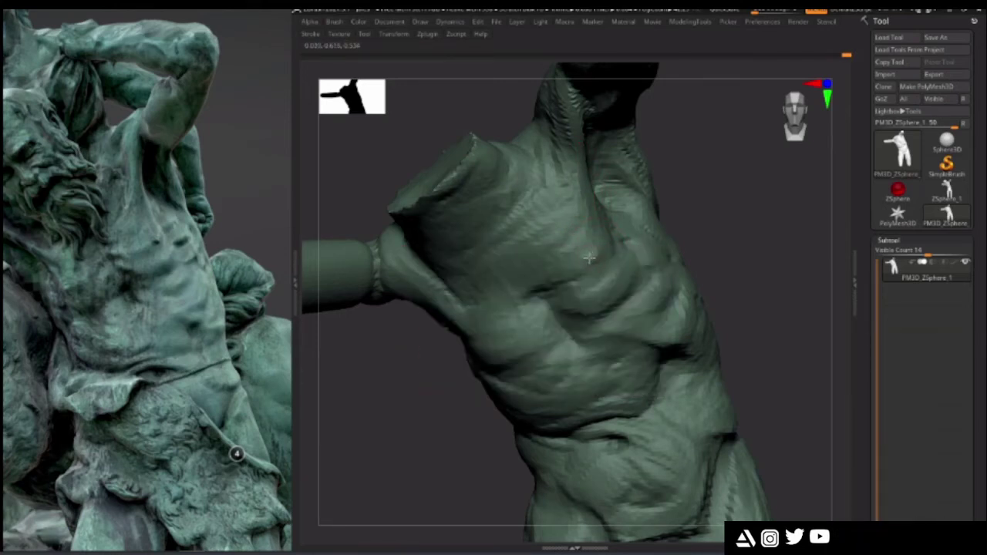
{"action": "right_click", "coordinate": [592, 256]}
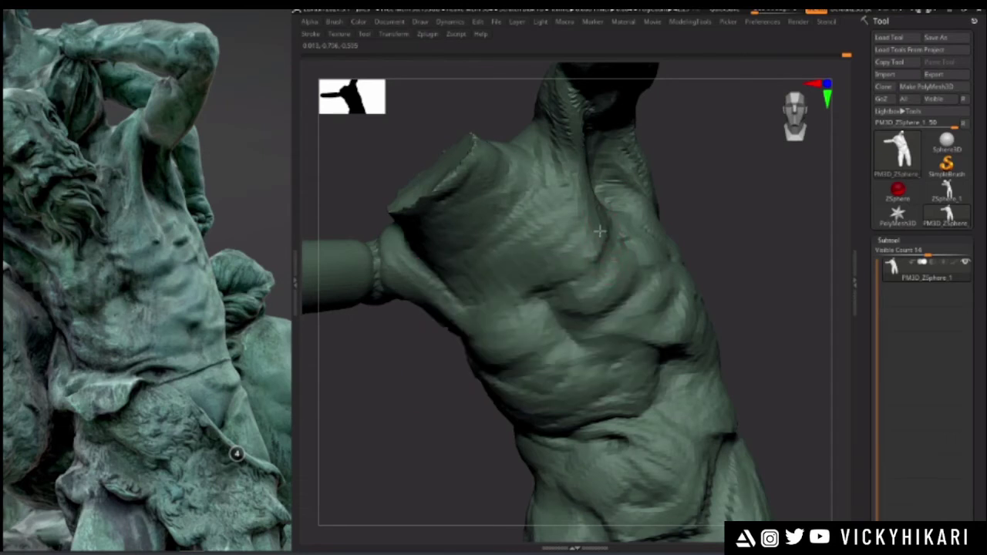
{"action": "right_click", "coordinate": [546, 267]}
{"action": "right_click", "coordinate": [531, 275]}
{"action": "key", "text": "ctrl+z"}
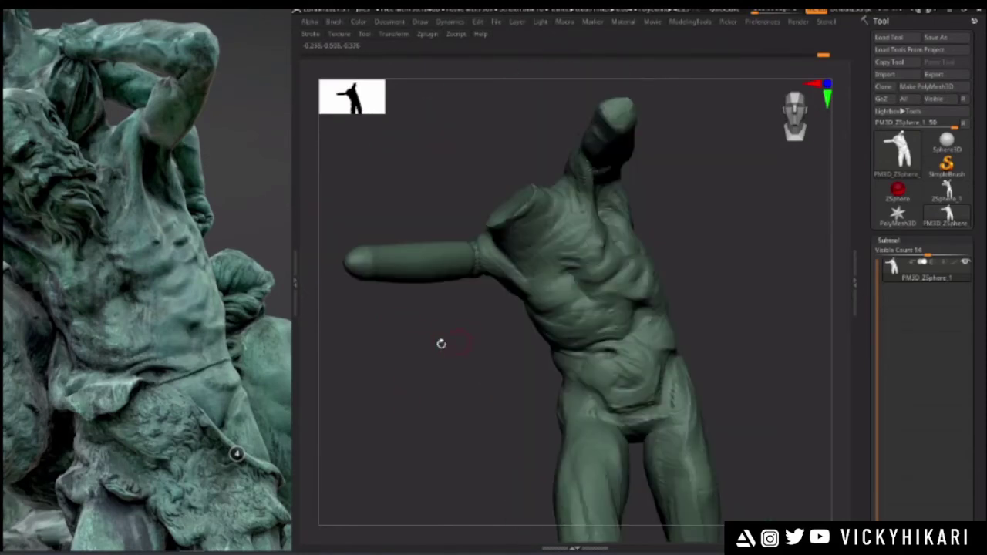
- Examine the whole figure and the flank between ribcage and hip against the statue reference
{"action": "right_click", "coordinate": [440, 342]}
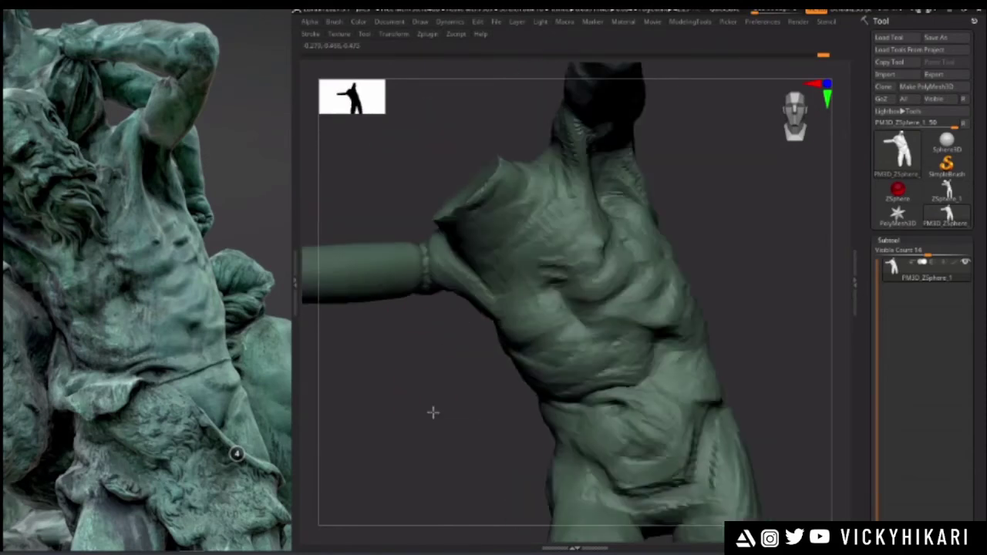
{"action": "left_click_drag", "start_coordinate": [432, 413], "coordinate": [598, 257]}
{"action": "right_click_drag", "start_coordinate": [534, 333], "coordinate": [463, 317], "text": "ctrl"}
{"action": "left_click_drag", "start_coordinate": [467, 307], "coordinate": [459, 317]}
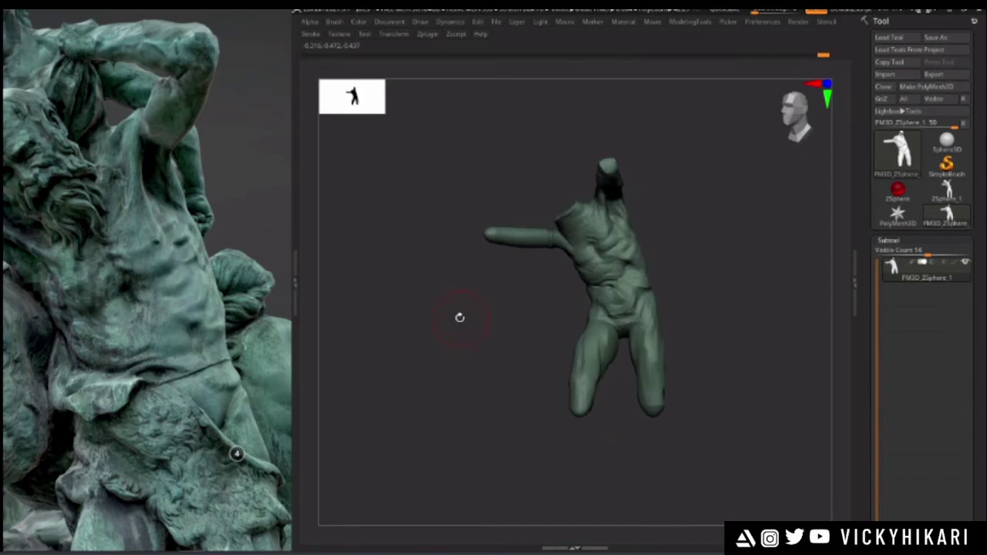
{"action": "right_click_drag", "start_coordinate": [471, 267], "coordinate": [522, 377], "text": "ctrl"}
{"action": "mouse_move", "coordinate": [421, 382]}
{"action": "left_mouse_down", "text": "alt"}
{"action": "mouse_move", "coordinate": [425, 317]}
{"action": "mouse_move", "coordinate": [425, 378]}
{"action": "mouse_move", "coordinate": [408, 383]}
{"action": "mouse_move", "coordinate": [419, 397]}
{"action": "mouse_move", "coordinate": [447, 377]}
{"action": "left_mouse_up", "text": "alt"}
{"action": "mouse_move", "coordinate": [474, 316]}
{"action": "left_mouse_down"}
{"action": "mouse_move", "coordinate": [443, 346]}
{"action": "mouse_move", "coordinate": [456, 342]}
{"action": "mouse_move", "coordinate": [414, 326]}
{"action": "mouse_move", "coordinate": [434, 337]}
{"action": "mouse_move", "coordinate": [431, 353]}
{"action": "left_mouse_up"}
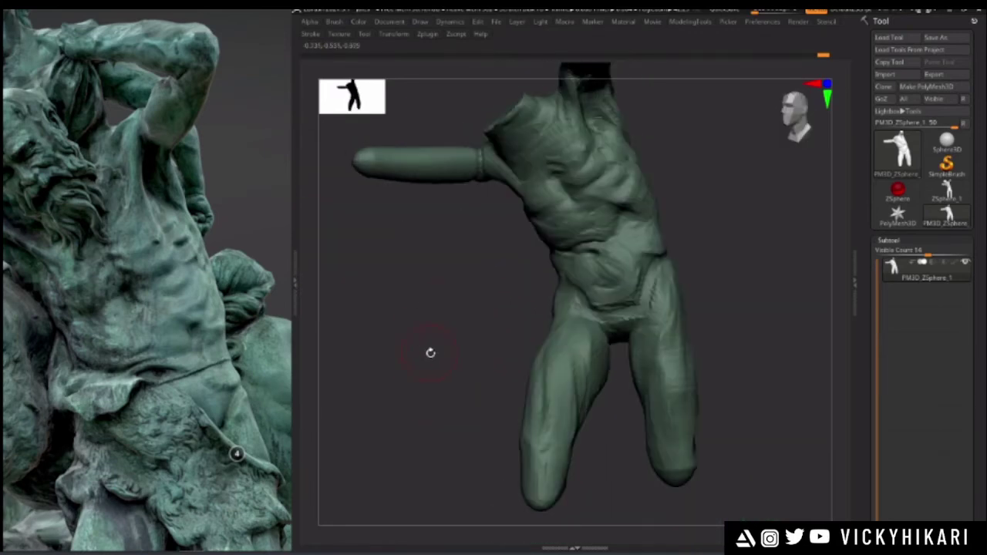
{"action": "mouse_move", "coordinate": [483, 324]}
{"action": "left_mouse_down", "text": "alt"}
{"action": "mouse_move", "coordinate": [455, 357]}
{"action": "mouse_move", "coordinate": [434, 327]}
{"action": "mouse_move", "coordinate": [617, 336]}
{"action": "left_mouse_up", "text": "alt"}
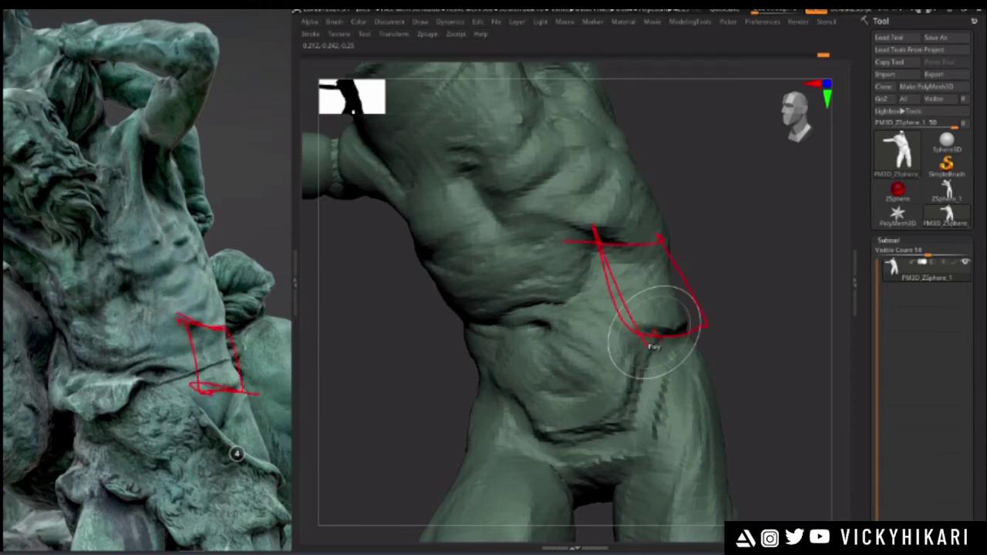
- Refine the oblique above the hip and the lower border of the abdomen
{"action": "left_click_drag", "start_coordinate": [376, 352], "coordinate": [442, 360]}
{"action": "key", "text": "space"}
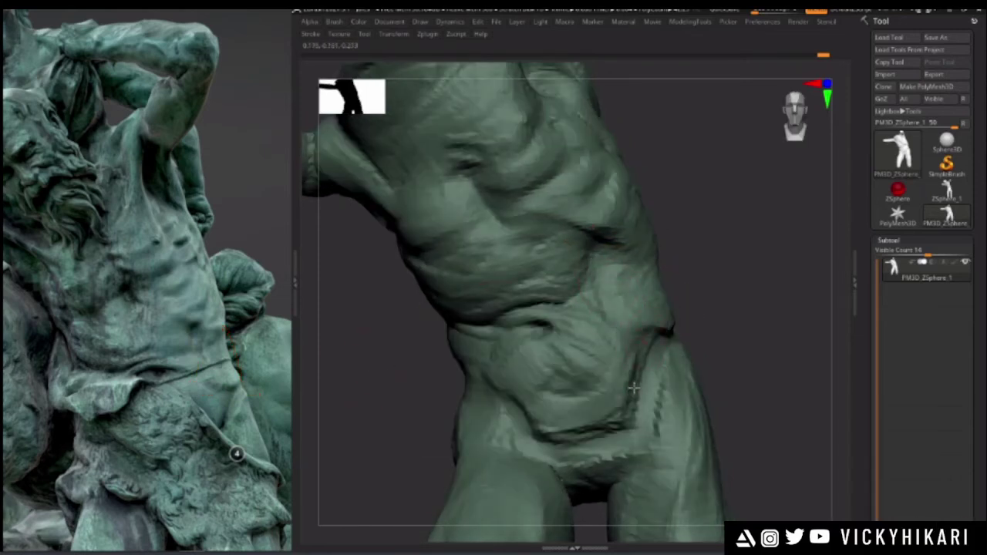
{"action": "left_click_drag", "start_coordinate": [618, 428], "coordinate": [539, 426]}
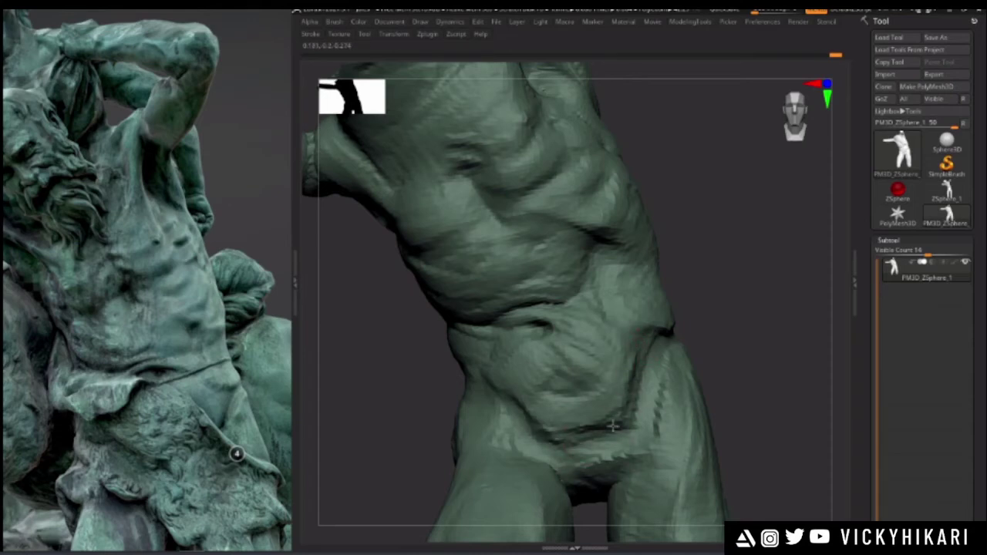
- Carve rib ridges into the side of the chest below the pectoral of the outstretched arm
{"action": "mouse_move", "coordinate": [406, 338]}
{"action": "left_mouse_down", "text": "alt"}
{"action": "mouse_move", "coordinate": [399, 359]}
{"action": "mouse_move", "coordinate": [412, 361]}
{"action": "mouse_move", "coordinate": [421, 336]}
{"action": "mouse_move", "coordinate": [456, 332]}
{"action": "left_mouse_up", "text": "alt"}
{"action": "right_click_drag", "start_coordinate": [453, 348], "coordinate": [455, 370], "text": "ctrl"}
{"action": "right_click", "coordinate": [455, 357]}
{"action": "mouse_move", "coordinate": [420, 324]}
{"action": "right_mouse_down", "text": "alt"}
{"action": "mouse_move", "coordinate": [460, 324]}
{"action": "mouse_move", "coordinate": [448, 319]}
{"action": "mouse_move", "coordinate": [453, 372]}
{"action": "right_mouse_up", "text": "alt"}
{"action": "left_click_drag", "start_coordinate": [453, 371], "coordinate": [557, 324]}
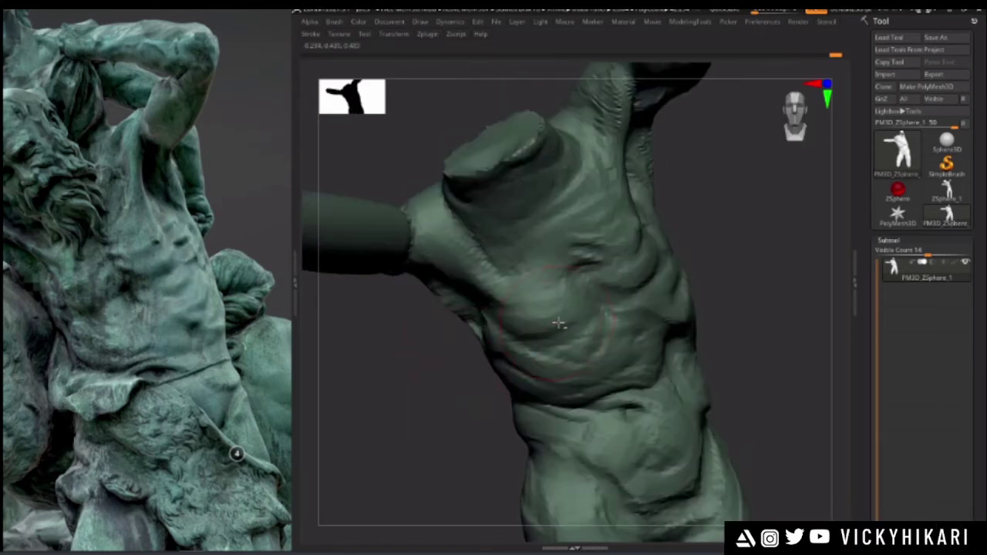
{"action": "left_click_drag", "start_coordinate": [419, 349], "coordinate": [579, 315]}
{"action": "key", "text": "space"}
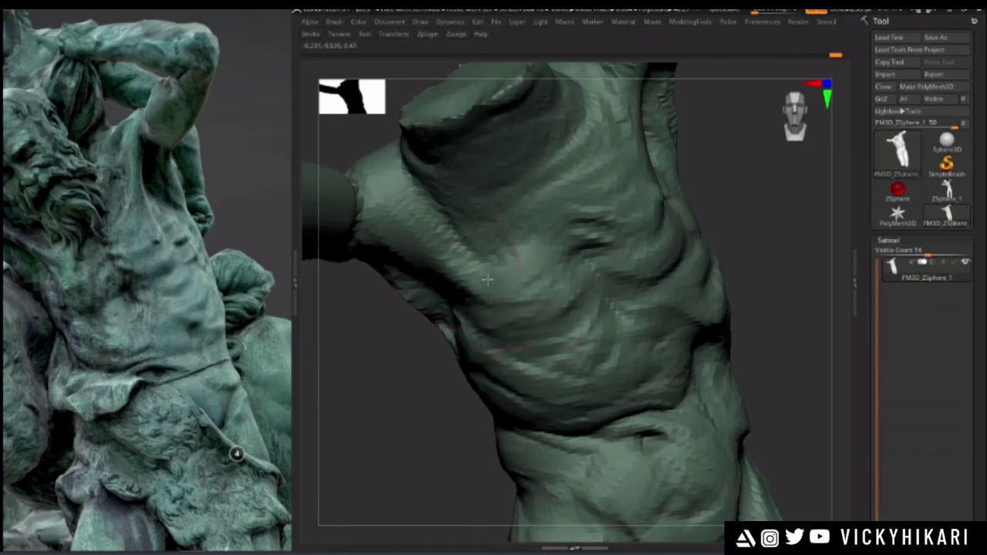
- Sculpt the pectoral and armpit transition into the outstretched arm, varying the brush size
{"action": "left_click_drag", "start_coordinate": [359, 349], "coordinate": [425, 318], "text": "alt"}
{"action": "key", "text": "space"}
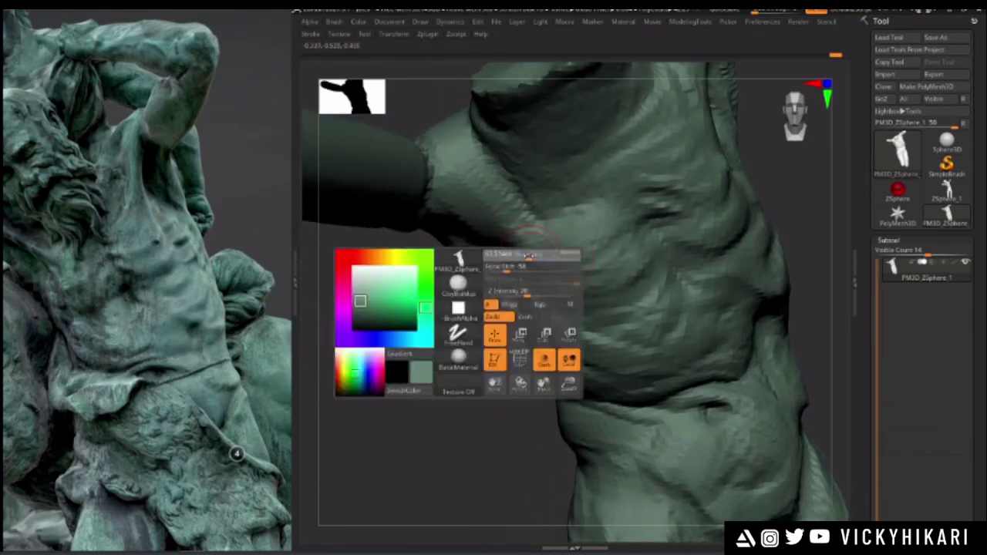
{"action": "left_click_drag", "start_coordinate": [534, 247], "coordinate": [549, 241]}
{"action": "mouse_move", "coordinate": [445, 236]}
{"action": "left_mouse_down", "text": "alt"}
{"action": "mouse_move", "coordinate": [414, 342]}
{"action": "mouse_move", "coordinate": [410, 303]}
{"action": "mouse_move", "coordinate": [434, 324]}
{"action": "mouse_move", "coordinate": [425, 298]}
{"action": "mouse_move", "coordinate": [430, 311]}
{"action": "mouse_move", "coordinate": [458, 301]}
{"action": "left_mouse_up", "text": "alt"}
{"action": "key", "text": "space"}
{"action": "left_click_drag", "start_coordinate": [592, 267], "coordinate": [606, 267]}
{"action": "left_click_drag", "start_coordinate": [469, 273], "coordinate": [457, 318], "text": "alt"}
{"action": "left_click_drag", "start_coordinate": [457, 318], "coordinate": [432, 394]}
{"action": "left_click_drag", "start_coordinate": [441, 344], "coordinate": [461, 352]}
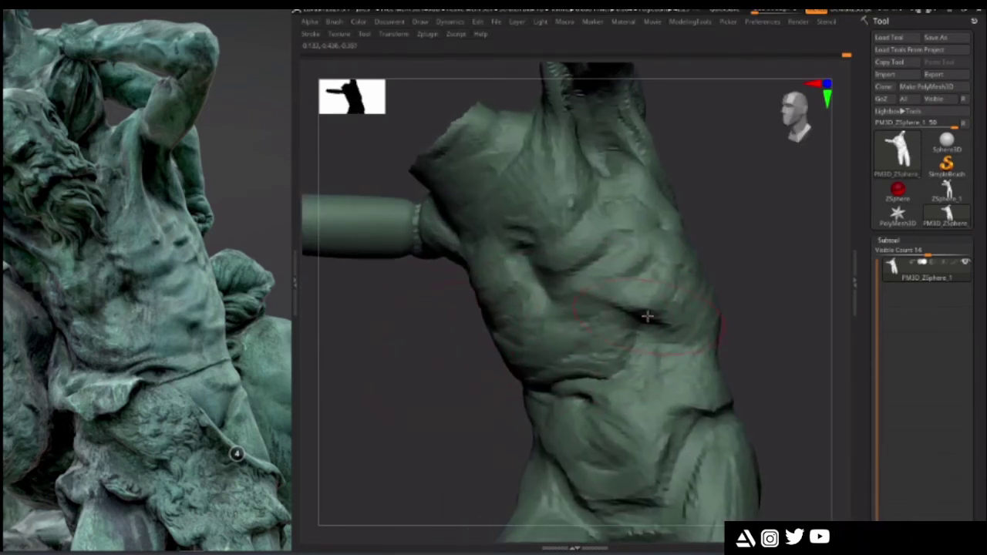
- Build up and smooth the oblique bulge at the flank where the ribcage overhangs the waist
{"action": "left_click_drag", "start_coordinate": [758, 294], "coordinate": [620, 322]}
{"action": "left_click_drag", "start_coordinate": [650, 239], "coordinate": [658, 266]}
{"action": "right_click_drag", "start_coordinate": [658, 265], "coordinate": [667, 332], "text": "ctrl"}
{"action": "right_click", "coordinate": [663, 291]}
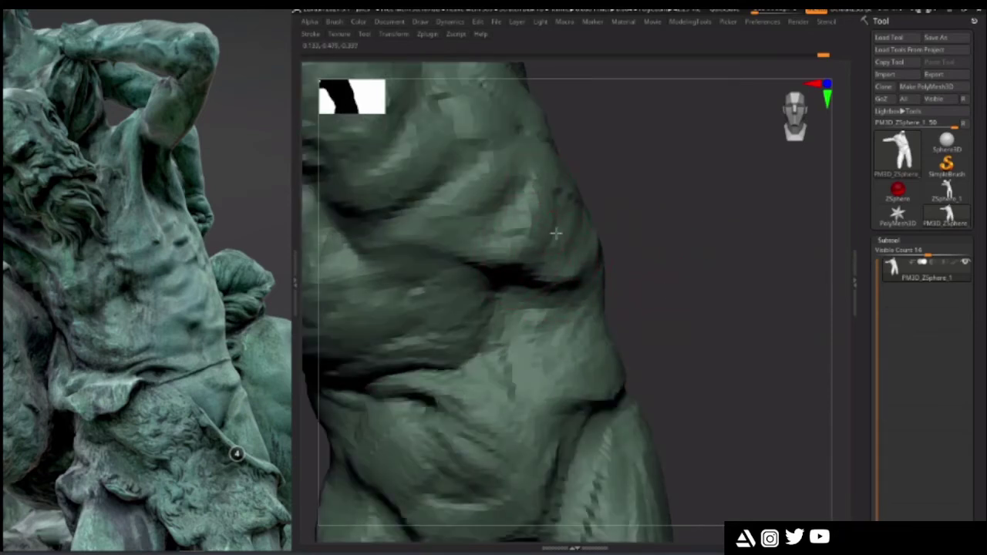
{"action": "left_click_drag", "start_coordinate": [654, 203], "coordinate": [513, 291]}
{"action": "mouse_move", "coordinate": [644, 252]}
{"action": "left_mouse_down", "text": "shift"}
{"action": "mouse_move", "coordinate": [695, 214]}
{"action": "mouse_move", "coordinate": [673, 245]}
{"action": "left_mouse_up", "text": "shift"}
{"action": "mouse_move", "coordinate": [386, 305]}
{"action": "left_mouse_down"}
{"action": "mouse_move", "coordinate": [461, 311]}
{"action": "mouse_move", "coordinate": [436, 262]}
{"action": "left_mouse_up"}
{"action": "mouse_move", "coordinate": [430, 323]}
{"action": "left_mouse_down"}
{"action": "mouse_move", "coordinate": [406, 311]}
{"action": "mouse_move", "coordinate": [522, 295]}
{"action": "mouse_move", "coordinate": [463, 265]}
{"action": "mouse_move", "coordinate": [532, 320]}
{"action": "left_mouse_up"}
{"action": "left_click_drag", "start_coordinate": [566, 243], "coordinate": [561, 220]}
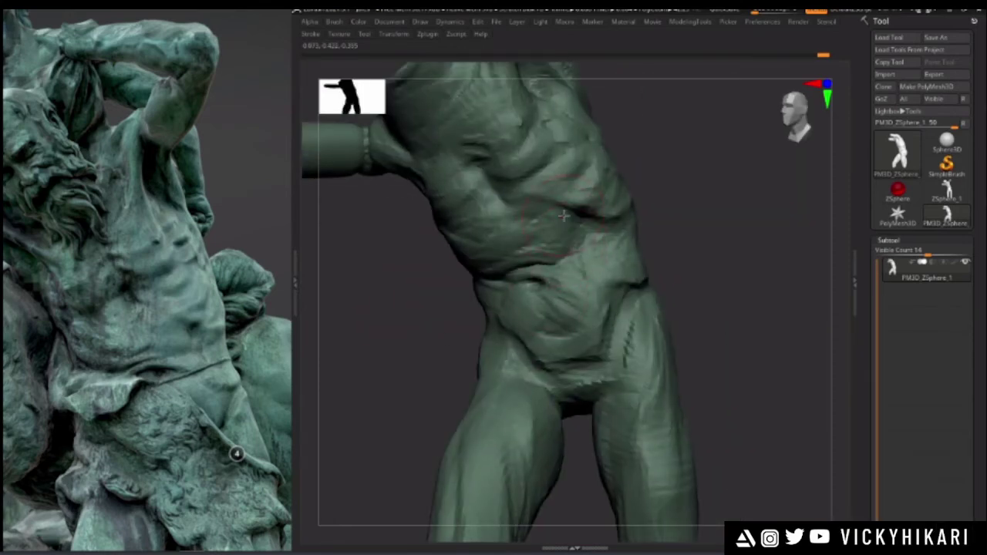
- Refine the lower ribs and waist on the raised-arm side from three-quarter and side views
{"action": "mouse_move", "coordinate": [391, 337]}
{"action": "left_mouse_down", "text": "alt"}
{"action": "mouse_move", "coordinate": [376, 275]}
{"action": "mouse_move", "coordinate": [403, 332]}
{"action": "left_mouse_up", "text": "alt"}
{"action": "mouse_move", "coordinate": [648, 246]}
{"action": "left_mouse_down", "text": "alt"}
{"action": "mouse_move", "coordinate": [657, 273]}
{"action": "mouse_move", "coordinate": [659, 218]}
{"action": "left_mouse_up", "text": "alt"}
{"action": "left_click_drag", "start_coordinate": [606, 233], "coordinate": [399, 301]}
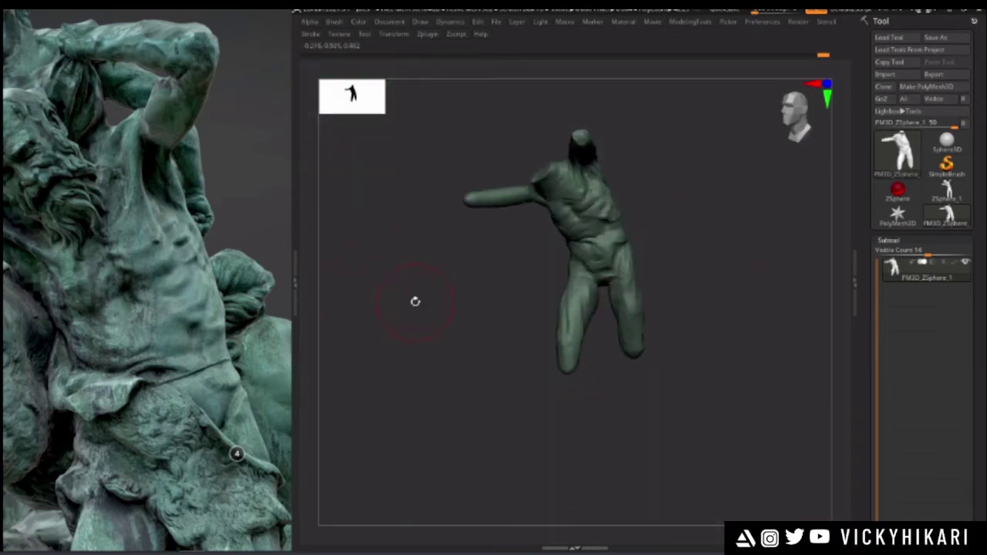
{"action": "left_click_drag", "start_coordinate": [465, 272], "coordinate": [441, 352]}
{"action": "left_click_drag", "start_coordinate": [623, 286], "coordinate": [607, 260]}
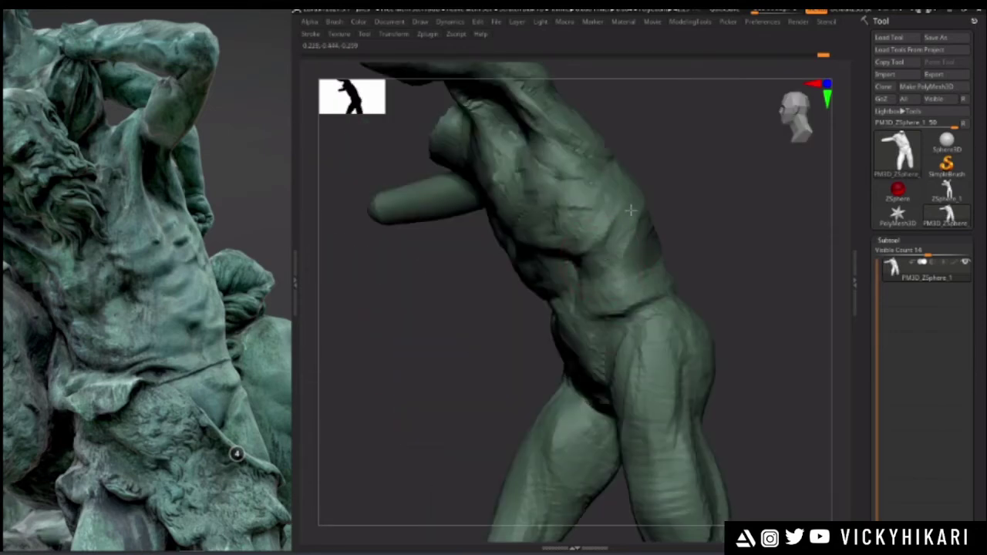
{"action": "left_click_drag", "start_coordinate": [469, 316], "coordinate": [561, 263]}
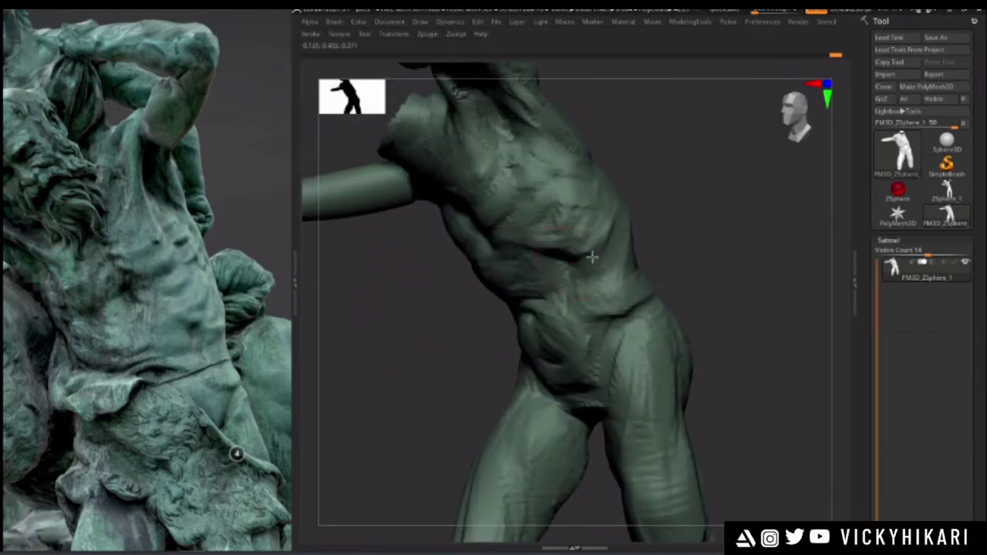
- Sculpt the pectoral strands between the breastbone and the raised arm
{"action": "left_click_drag", "start_coordinate": [473, 286], "coordinate": [452, 416]}
{"action": "right_click", "coordinate": [522, 330]}
{"action": "left_click_drag", "start_coordinate": [423, 323], "coordinate": [417, 370]}
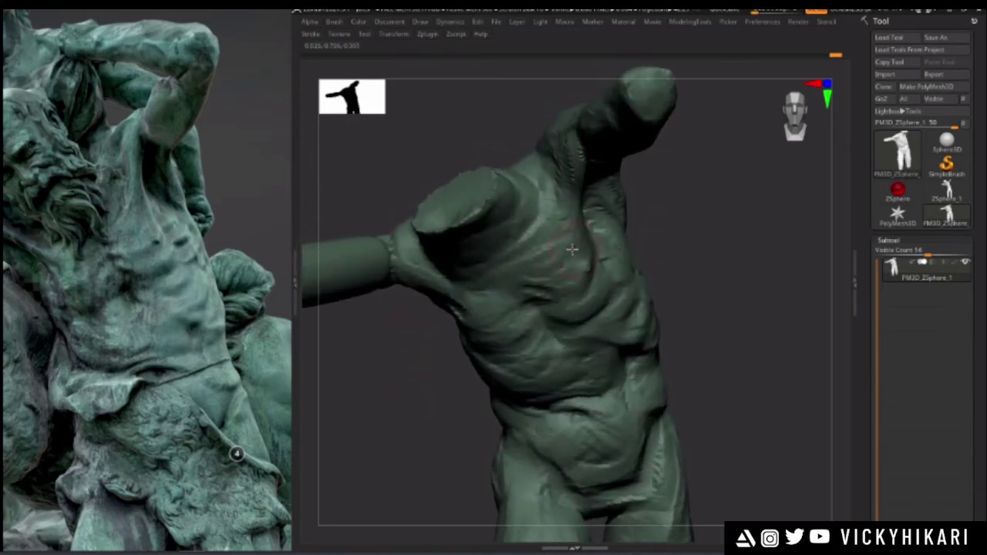
{"action": "left_click_drag", "start_coordinate": [443, 319], "coordinate": [479, 284]}
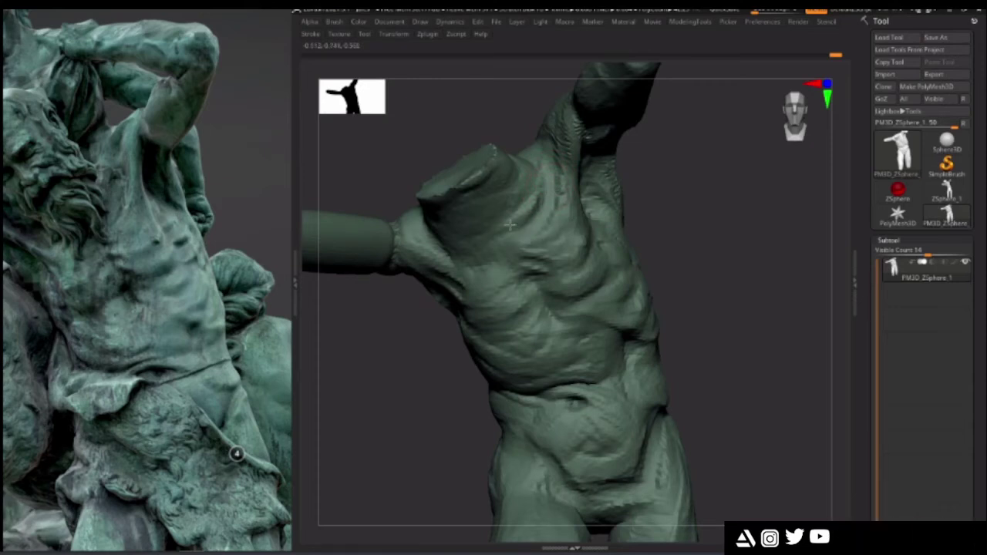
- Shape the upper chest around the neck base and the shoulder junction of the outstretched arm
{"action": "key", "text": "space"}
{"action": "left_click_drag", "start_coordinate": [384, 357], "coordinate": [509, 235]}
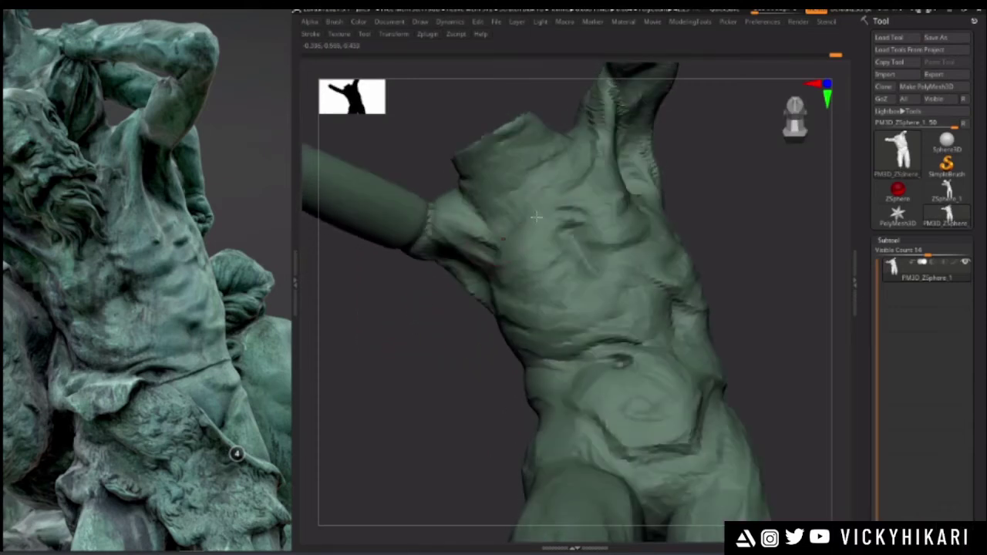
{"action": "left_click_drag", "start_coordinate": [560, 202], "coordinate": [583, 246]}
{"action": "left_click_drag", "start_coordinate": [468, 181], "coordinate": [477, 179]}
{"action": "left_click_drag", "start_coordinate": [424, 315], "coordinate": [462, 356]}
{"action": "left_click_drag", "start_coordinate": [494, 270], "coordinate": [505, 324], "text": "alt"}
{"action": "left_click_drag", "start_coordinate": [414, 325], "coordinate": [363, 369], "text": "alt"}
{"action": "key", "text": "space"}
{"action": "left_click", "coordinate": [575, 207]}
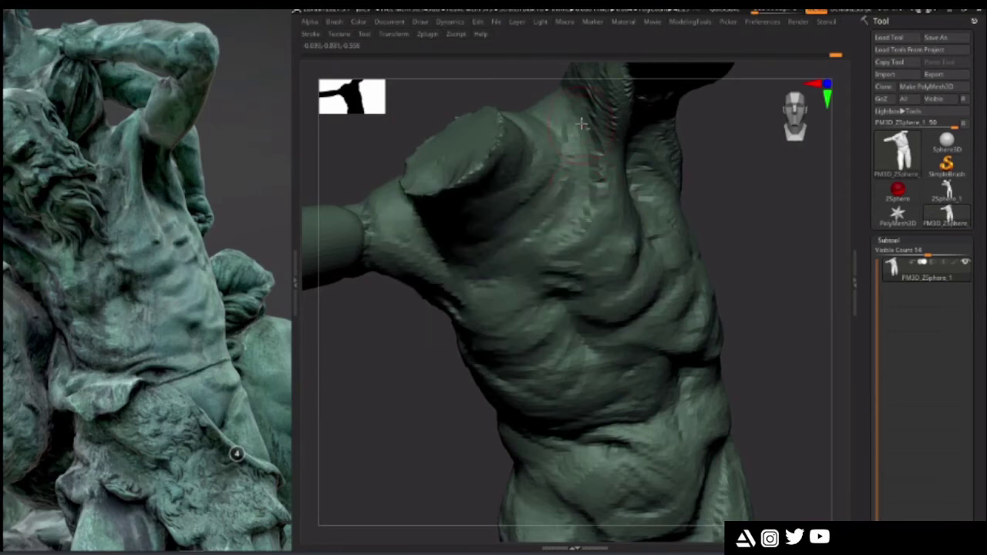
- Add collarbone and upper pectoral detail below the neck stump with a resized ClayBuildup brush
{"action": "mouse_move", "coordinate": [440, 324]}
{"action": "left_mouse_down"}
{"action": "mouse_move", "coordinate": [425, 288]}
{"action": "mouse_move", "coordinate": [436, 324]}
{"action": "mouse_move", "coordinate": [476, 303]}
{"action": "left_mouse_up"}
{"action": "key", "text": "space"}
{"action": "left_click", "coordinate": [551, 256]}
{"action": "key", "text": "space"}
{"action": "left_click", "coordinate": [542, 216]}
{"action": "key", "text": "space"}
{"action": "left_click", "coordinate": [528, 214]}
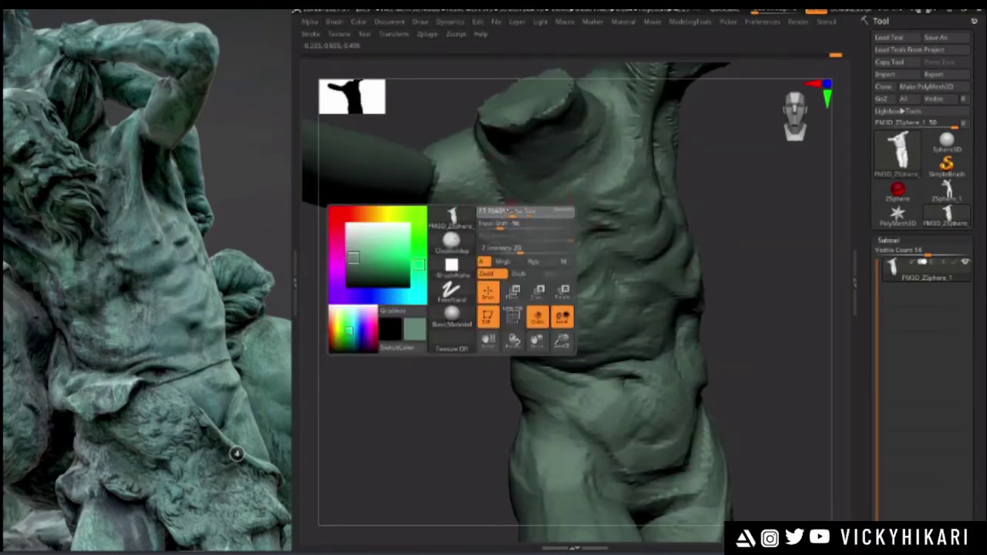
- Build up the shoulder where the outstretched arm joins the chest, adjusting the brush size between strokes
{"action": "mouse_move", "coordinate": [408, 277]}
{"action": "left_mouse_down", "text": "alt"}
{"action": "mouse_move", "coordinate": [356, 250]}
{"action": "mouse_move", "coordinate": [370, 241]}
{"action": "left_mouse_up", "text": "alt"}
{"action": "key", "text": "space"}
{"action": "left_click_drag", "start_coordinate": [432, 260], "coordinate": [461, 196]}
{"action": "left_click_drag", "start_coordinate": [400, 233], "coordinate": [488, 367]}
{"action": "key", "text": "space"}
{"action": "left_click", "coordinate": [524, 273]}
{"action": "mouse_move", "coordinate": [458, 217]}
{"action": "left_mouse_down"}
{"action": "mouse_move", "coordinate": [423, 238]}
{"action": "mouse_move", "coordinate": [465, 318]}
{"action": "left_mouse_up"}
{"action": "key", "text": "space"}
{"action": "left_click", "coordinate": [533, 288]}
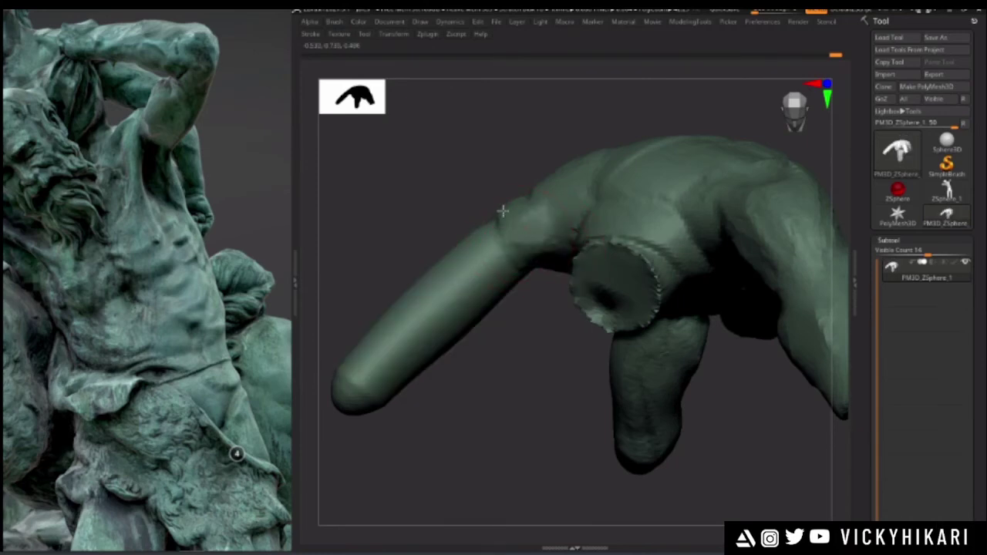
- Fill out the deltoid over the seam of the outstretched arm from above and from the front
{"action": "left_click_drag", "start_coordinate": [524, 225], "coordinate": [530, 224]}
{"action": "mouse_move", "coordinate": [447, 219]}
{"action": "left_mouse_down"}
{"action": "mouse_move", "coordinate": [493, 232]}
{"action": "mouse_move", "coordinate": [529, 194]}
{"action": "left_mouse_up"}
{"action": "mouse_move", "coordinate": [395, 225]}
{"action": "left_mouse_down"}
{"action": "mouse_move", "coordinate": [399, 192]}
{"action": "mouse_move", "coordinate": [440, 185]}
{"action": "left_mouse_up"}
{"action": "mouse_move", "coordinate": [489, 362]}
{"action": "left_mouse_down", "text": "alt"}
{"action": "mouse_move", "coordinate": [486, 330]}
{"action": "mouse_move", "coordinate": [464, 293]}
{"action": "mouse_move", "coordinate": [454, 316]}
{"action": "mouse_move", "coordinate": [509, 352]}
{"action": "mouse_move", "coordinate": [480, 341]}
{"action": "mouse_move", "coordinate": [461, 280]}
{"action": "mouse_move", "coordinate": [532, 260]}
{"action": "left_mouse_up", "text": "alt"}
{"action": "key", "text": "space"}
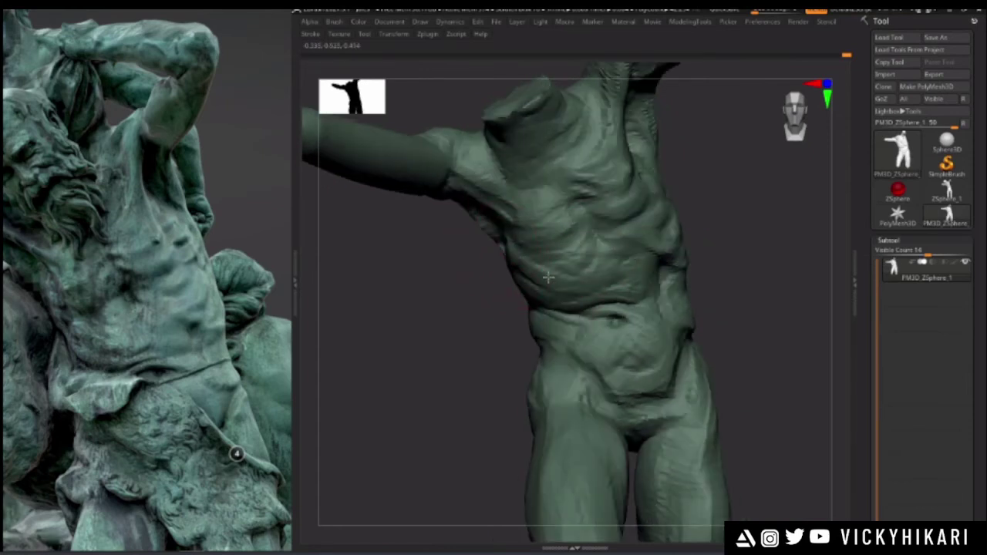
- Save the torso project, overwriting the existing Jules.ZPR file
{"action": "key", "text": "f"}
{"action": "key", "text": "f"}
{"action": "mouse_move", "coordinate": [465, 265]}
{"action": "left_mouse_down"}
{"action": "mouse_move", "coordinate": [511, 246]}
{"action": "mouse_move", "coordinate": [562, 283]}
{"action": "left_mouse_up"}
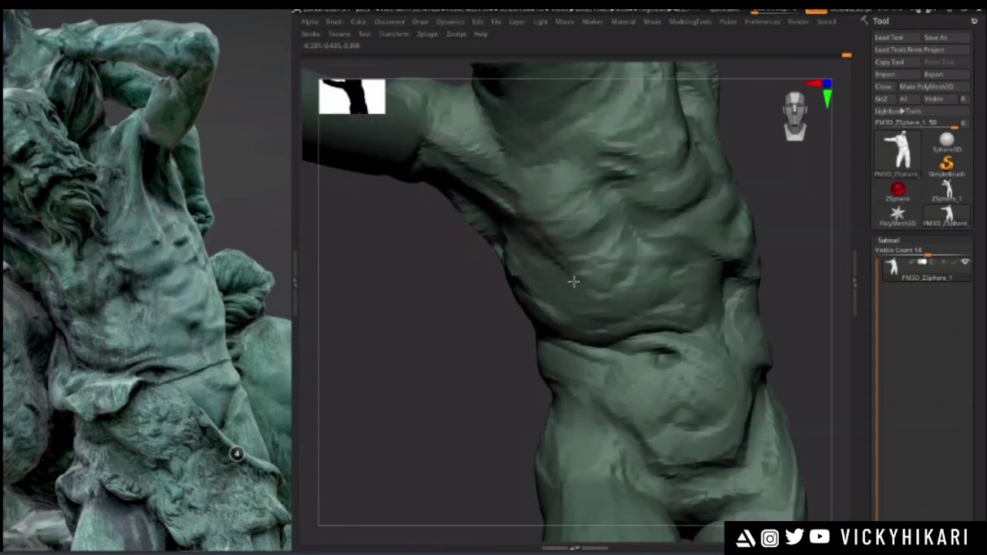
{"action": "left_click_drag", "start_coordinate": [465, 300], "coordinate": [424, 346], "text": "alt"}
{"action": "key", "text": "ctrl+s"}
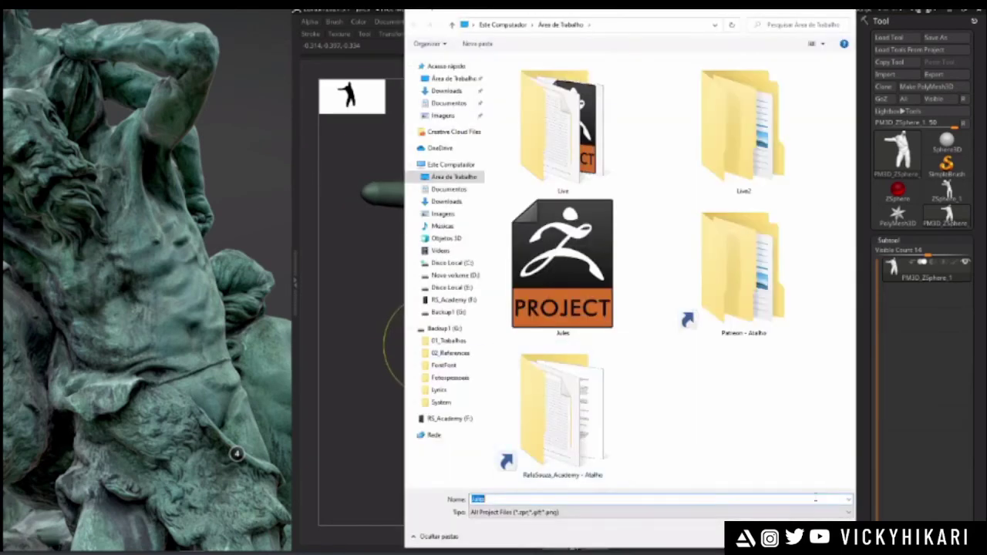
{"action": "key", "text": "Return"}
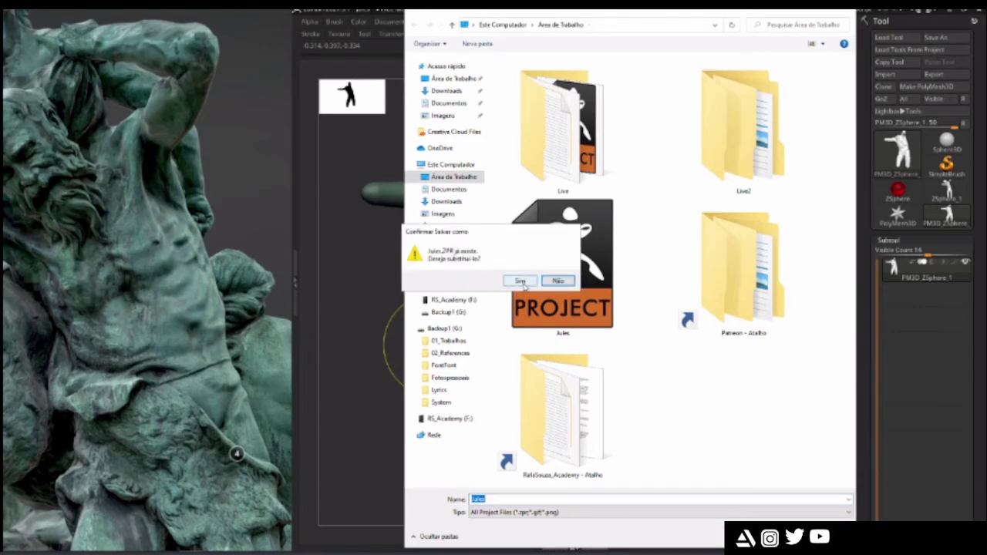
{"action": "left_click", "coordinate": [519, 280]}
{"action": "left_click_drag", "start_coordinate": [472, 284], "coordinate": [454, 291]}
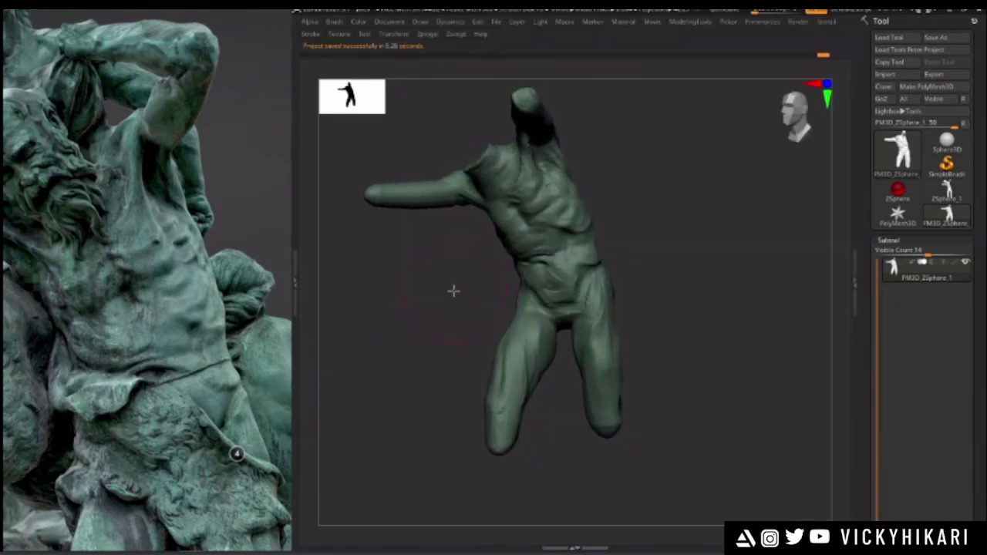
{"action": "mouse_move", "coordinate": [466, 549]}
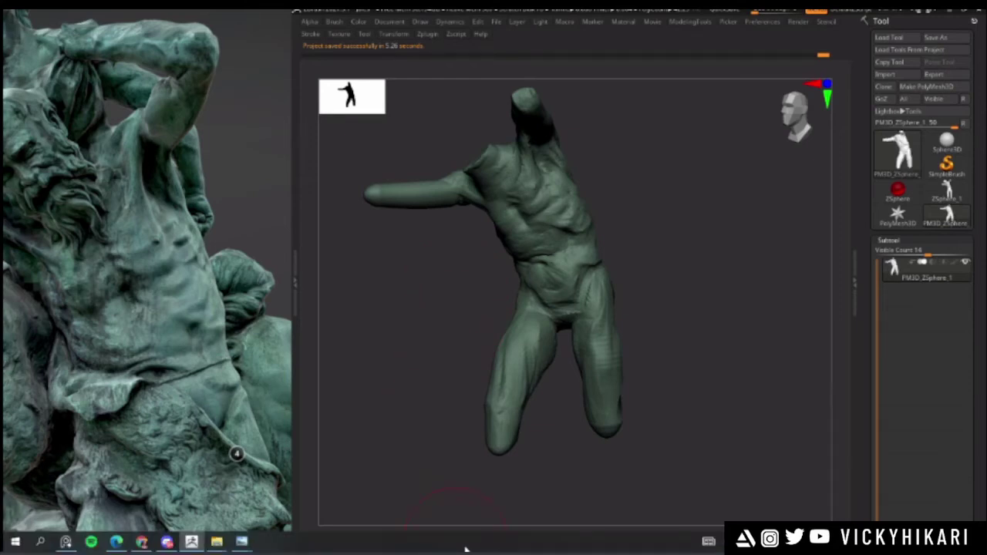
- Refine the chest and upper ribs beneath the raised arm, adjusting the brush size between strokes
{"action": "left_click_drag", "start_coordinate": [399, 298], "coordinate": [498, 232]}
{"action": "left_click_drag", "start_coordinate": [408, 263], "coordinate": [394, 328]}
{"action": "left_click_drag", "start_coordinate": [372, 269], "coordinate": [364, 306], "text": "alt"}
{"action": "key", "text": "space"}
{"action": "left_click", "coordinate": [549, 187]}
{"action": "left_click_drag", "start_coordinate": [730, 210], "coordinate": [712, 286], "text": "alt"}
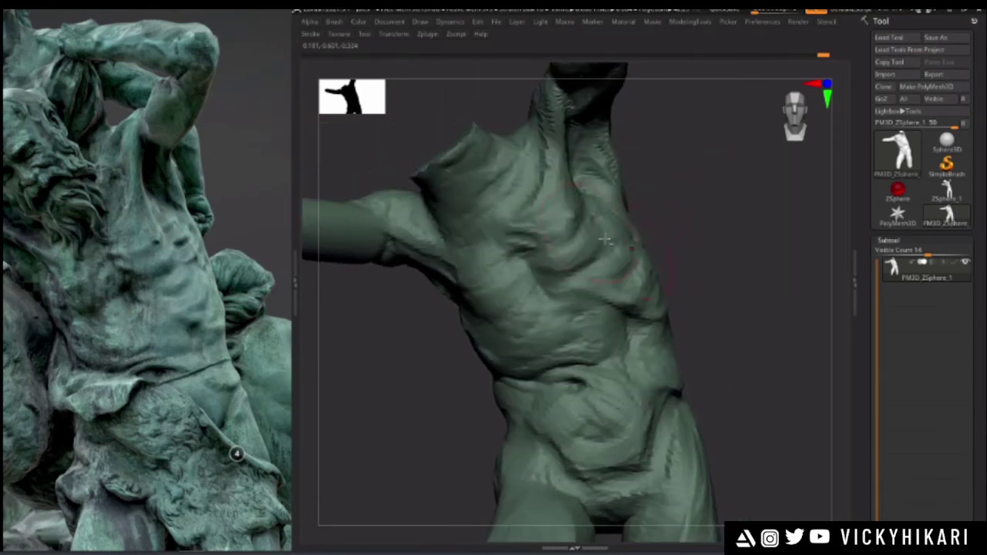
{"action": "left_click_drag", "start_coordinate": [567, 212], "coordinate": [573, 219]}
{"action": "key", "text": "space"}
{"action": "left_click", "coordinate": [573, 217]}
{"action": "key", "text": "space"}
{"action": "key", "text": "space"}
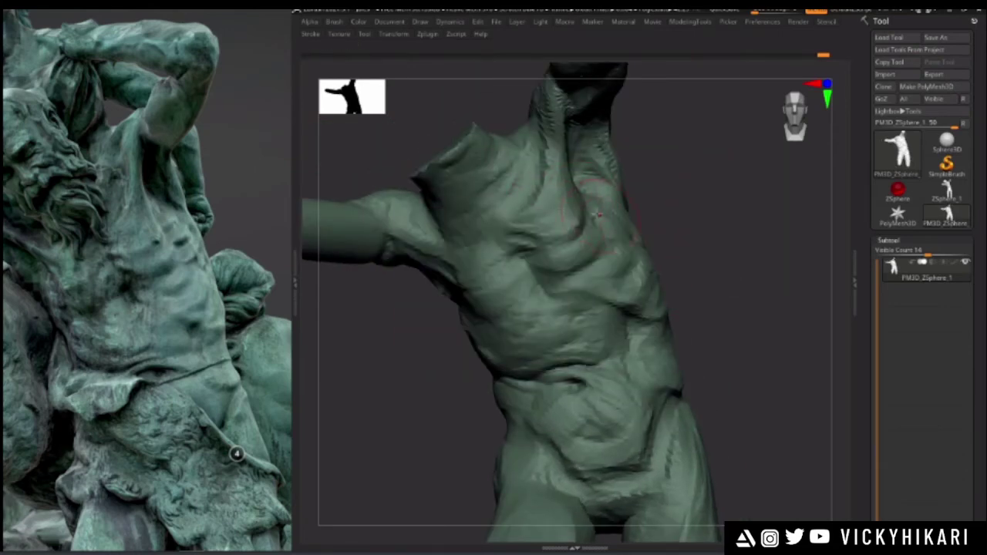
- Shape the lower ribs and flank on the raised-arm side, checking the form from the front and side
{"action": "mouse_move", "coordinate": [412, 348]}
{"action": "left_mouse_down"}
{"action": "mouse_move", "coordinate": [390, 381]}
{"action": "mouse_move", "coordinate": [410, 337]}
{"action": "mouse_move", "coordinate": [443, 346]}
{"action": "mouse_move", "coordinate": [412, 346]}
{"action": "mouse_move", "coordinate": [414, 357]}
{"action": "mouse_move", "coordinate": [453, 331]}
{"action": "left_mouse_up"}
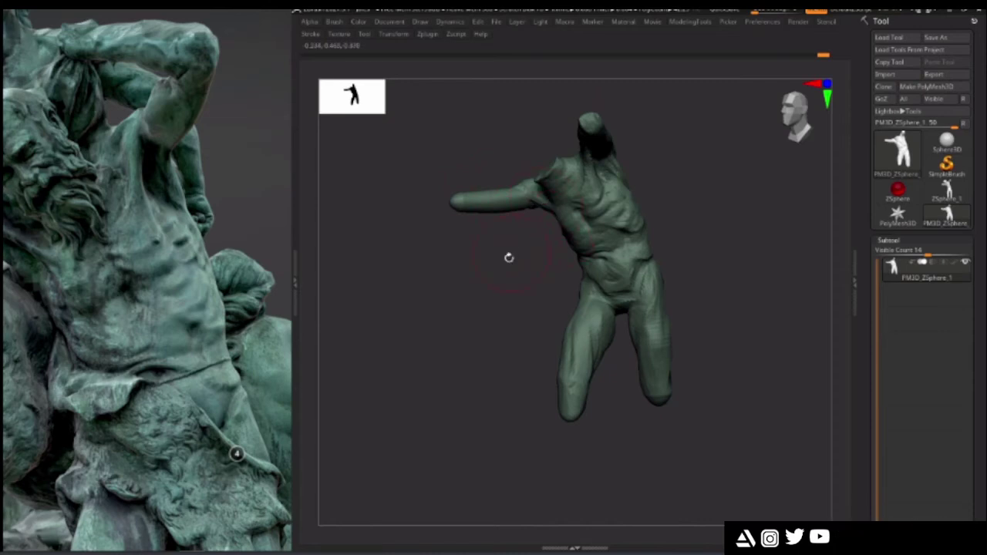
{"action": "left_click_drag", "start_coordinate": [478, 346], "coordinate": [474, 370]}
{"action": "key", "text": "space"}
{"action": "left_click_drag", "start_coordinate": [486, 292], "coordinate": [479, 268], "text": "alt"}
{"action": "key", "text": "space"}
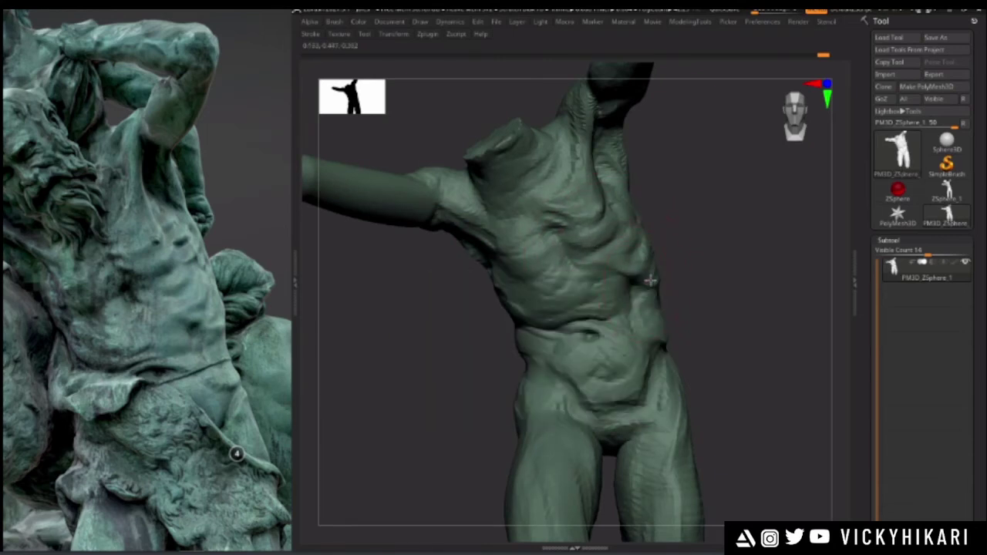
{"action": "left_click_drag", "start_coordinate": [425, 342], "coordinate": [469, 375]}
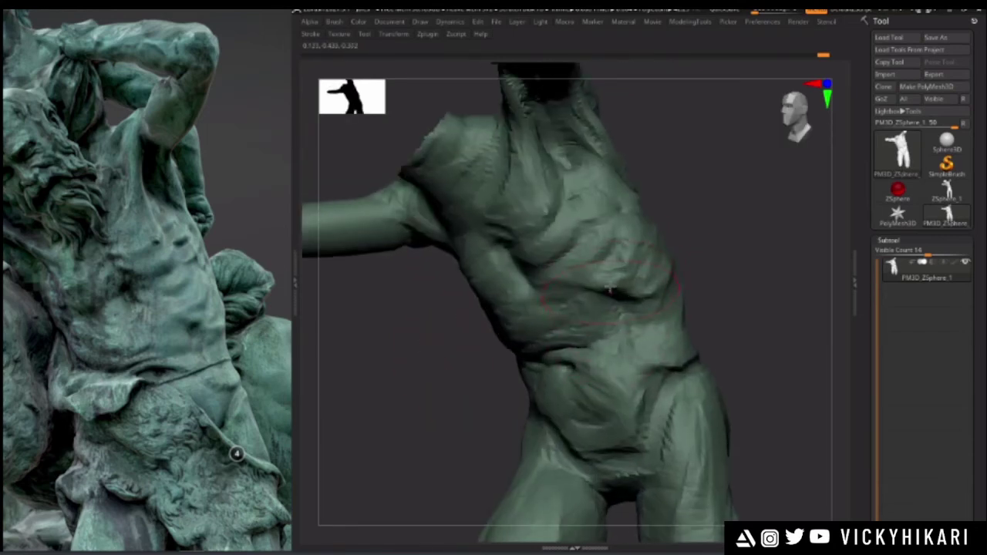
{"action": "left_click_drag", "start_coordinate": [419, 354], "coordinate": [381, 306], "text": "alt"}
- Switch to the ZSphere mannequin to examine its proportions and return to the sculpted torso
{"action": "left_click", "coordinate": [932, 198]}
{"action": "left_click_drag", "start_coordinate": [818, 294], "coordinate": [622, 185]}
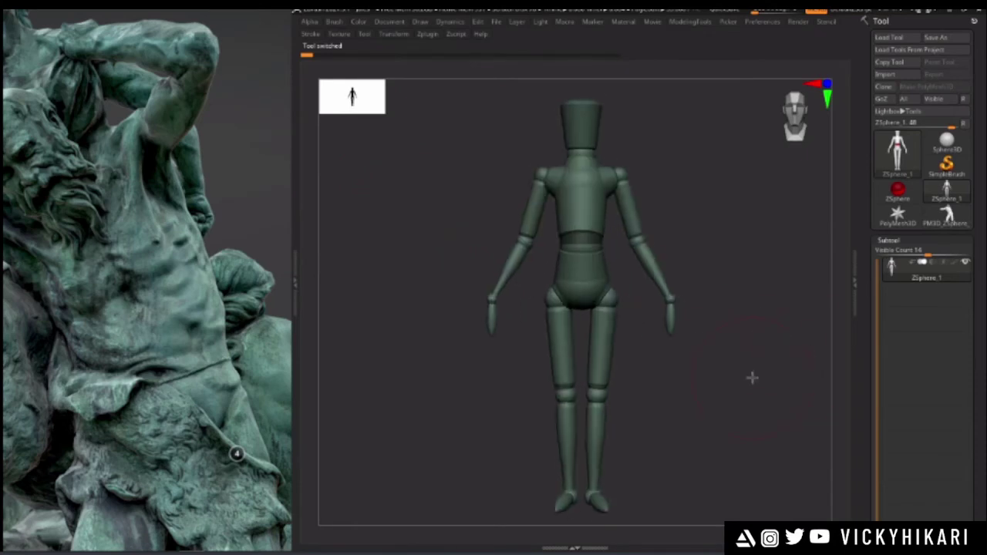
{"action": "left_click_drag", "start_coordinate": [752, 377], "coordinate": [762, 361]}
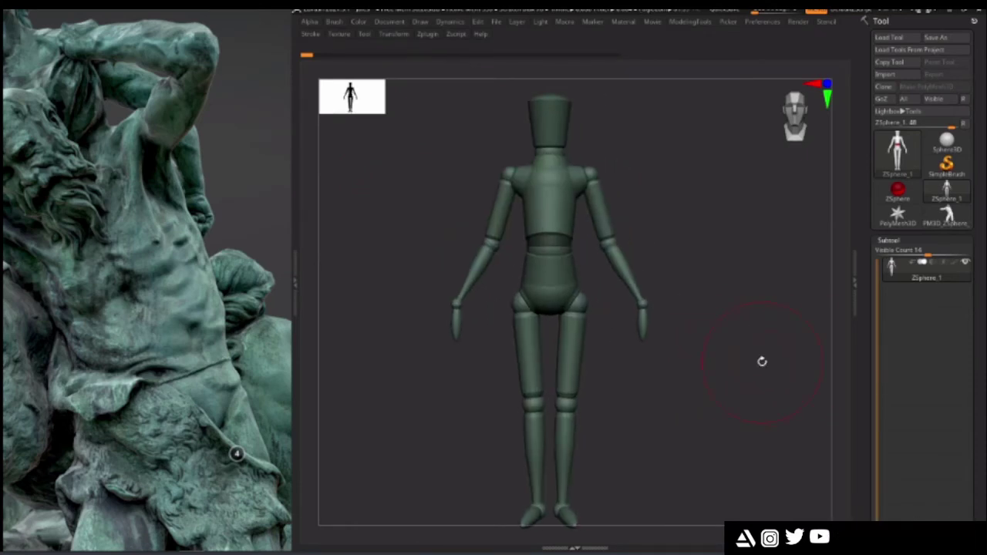
{"action": "key", "text": "super"}
{"action": "key", "text": "super"}
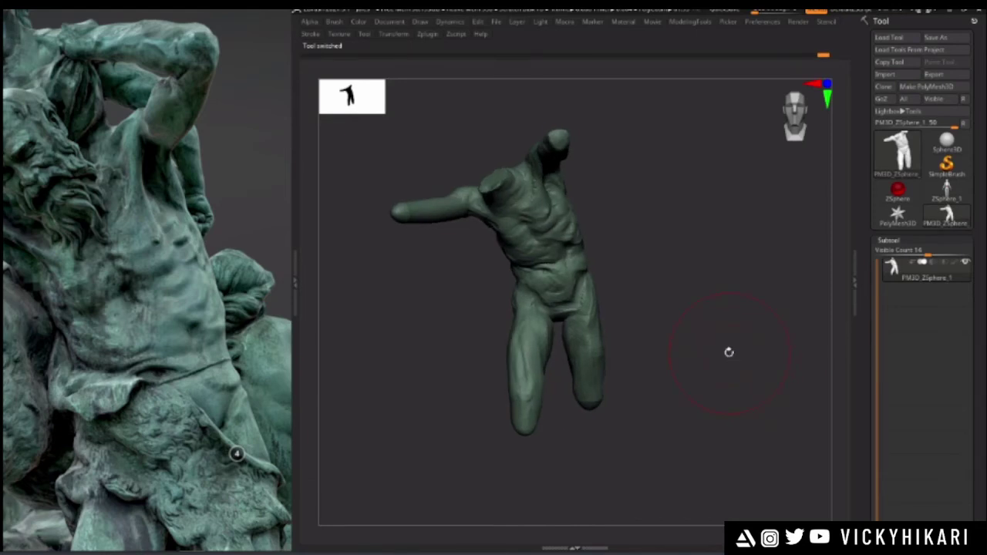
{"action": "left_click_drag", "start_coordinate": [729, 351], "coordinate": [742, 312]}
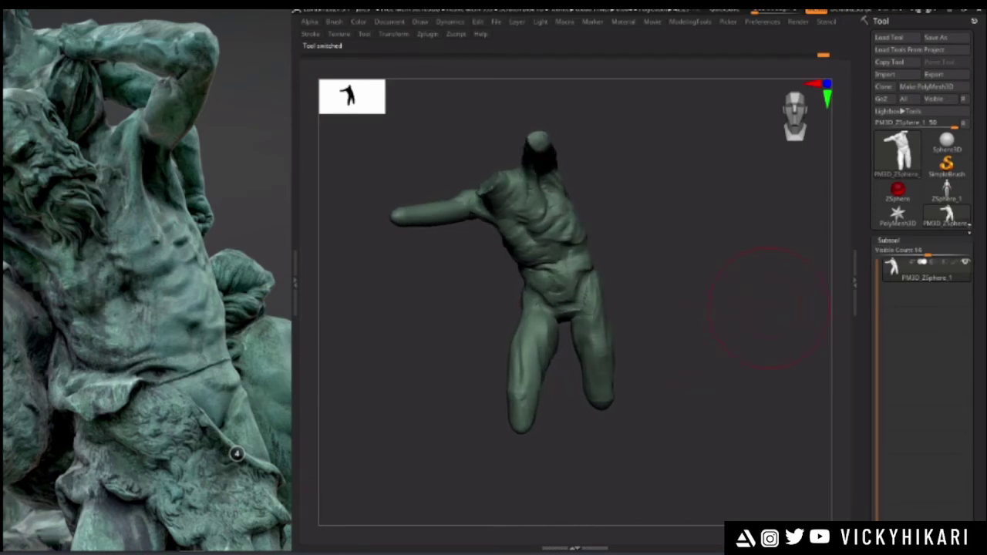
{"action": "mouse_move", "coordinate": [947, 216]}
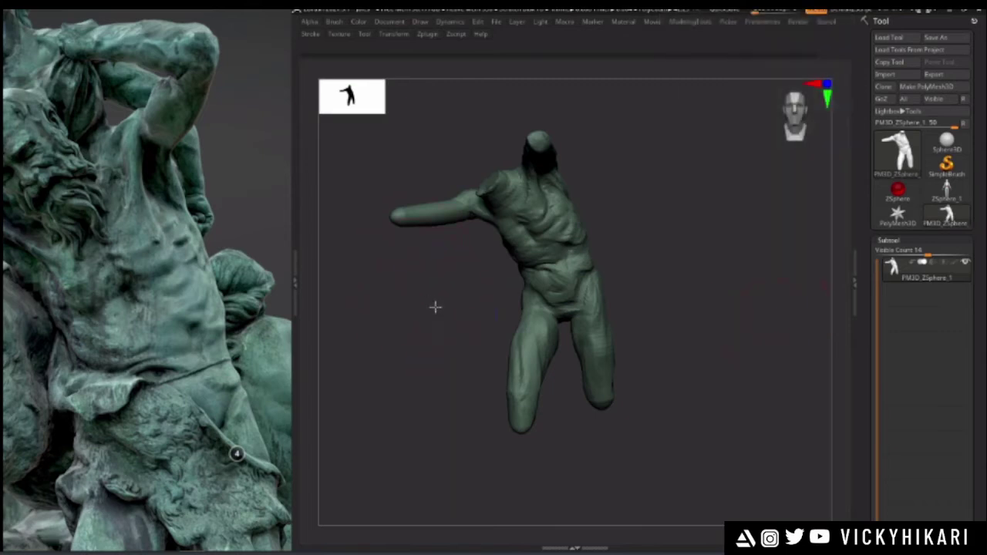
- Refine the waist and lower abdomen between the rib cage and the hip crest on the raised-arm side
{"action": "left_click_drag", "start_coordinate": [429, 301], "coordinate": [425, 285]}
{"action": "right_click_drag", "start_coordinate": [425, 285], "coordinate": [478, 276], "text": "ctrl"}
{"action": "right_click", "coordinate": [617, 268]}
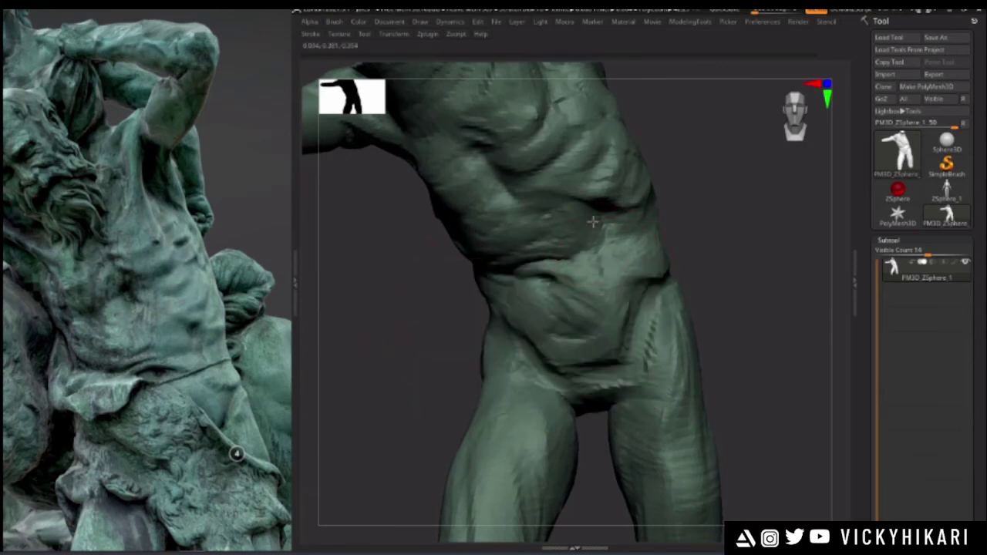
{"action": "mouse_move", "coordinate": [371, 324]}
{"action": "right_mouse_down", "text": "ctrl"}
{"action": "mouse_move", "coordinate": [365, 262]}
{"action": "mouse_move", "coordinate": [393, 289]}
{"action": "mouse_move", "coordinate": [410, 375]}
{"action": "mouse_move", "coordinate": [354, 325]}
{"action": "mouse_move", "coordinate": [371, 323]}
{"action": "right_mouse_up", "text": "ctrl"}
{"action": "right_click_drag", "start_coordinate": [372, 323], "coordinate": [392, 359], "text": "ctrl"}
{"action": "mouse_move", "coordinate": [338, 422]}
{"action": "right_mouse_down"}
{"action": "mouse_move", "coordinate": [360, 359]}
{"action": "mouse_move", "coordinate": [337, 274]}
{"action": "mouse_move", "coordinate": [381, 360]}
{"action": "mouse_move", "coordinate": [388, 346]}
{"action": "mouse_move", "coordinate": [359, 370]}
{"action": "right_mouse_up"}
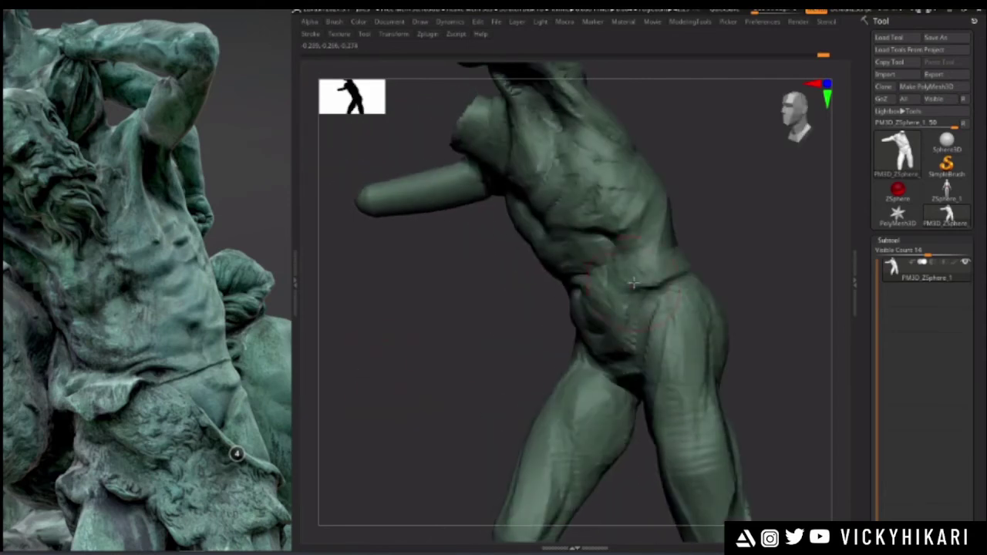
{"action": "right_click_drag", "start_coordinate": [716, 200], "coordinate": [676, 228]}
{"action": "mouse_move", "coordinate": [604, 266]}
{"action": "right_mouse_down"}
{"action": "mouse_move", "coordinate": [568, 292]}
{"action": "mouse_move", "coordinate": [406, 295]}
{"action": "mouse_move", "coordinate": [463, 247]}
{"action": "right_mouse_up"}
{"action": "left_click_drag", "start_coordinate": [571, 259], "coordinate": [571, 215]}
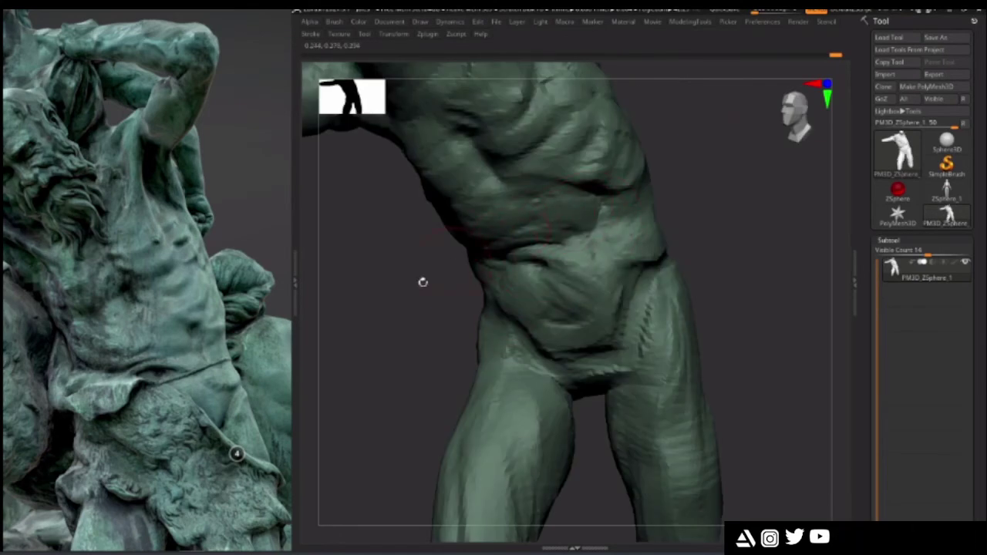
- Build up the thigh and knee forms on the legs with a resized ClayBuildup brush
{"action": "key", "text": "shift+f"}
{"action": "right_click_drag", "start_coordinate": [342, 331], "coordinate": [343, 278], "text": "ctrl"}
{"action": "key", "text": "shift+f"}
{"action": "mouse_move", "coordinate": [457, 306]}
{"action": "right_mouse_down"}
{"action": "mouse_move", "coordinate": [441, 326]}
{"action": "mouse_move", "coordinate": [414, 308]}
{"action": "mouse_move", "coordinate": [398, 324]}
{"action": "mouse_move", "coordinate": [425, 317]}
{"action": "right_mouse_up"}
{"action": "key", "text": "space"}
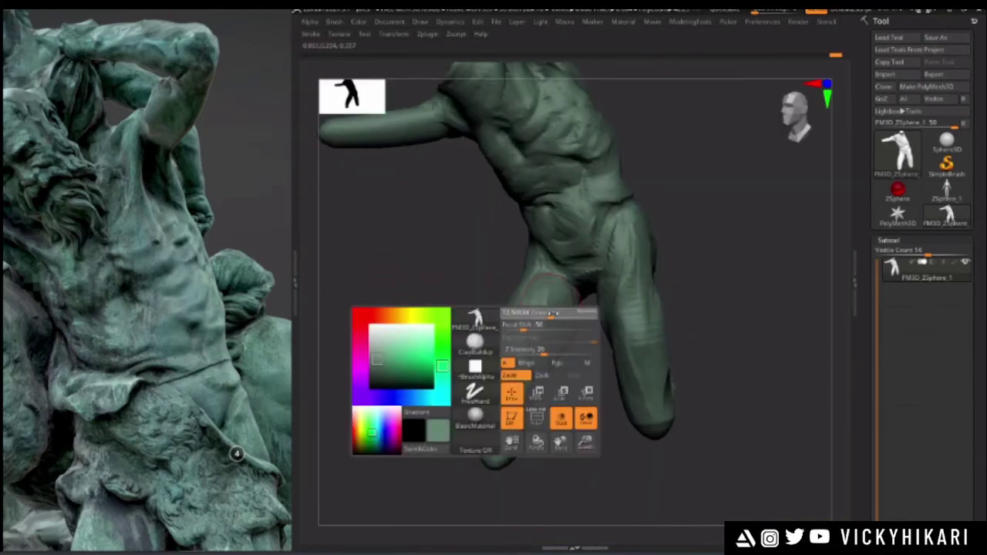
{"action": "right_click_drag", "start_coordinate": [552, 314], "coordinate": [577, 326]}
{"action": "key", "text": "space"}
{"action": "left_click_drag", "start_coordinate": [591, 280], "coordinate": [591, 293]}
{"action": "mouse_move", "coordinate": [588, 359]}
{"action": "right_mouse_down"}
{"action": "mouse_move", "coordinate": [485, 437]}
{"action": "mouse_move", "coordinate": [587, 361]}
{"action": "right_mouse_up"}
{"action": "mouse_move", "coordinate": [581, 462]}
{"action": "right_mouse_down", "text": "alt"}
{"action": "mouse_move", "coordinate": [553, 404]}
{"action": "mouse_move", "coordinate": [505, 396]}
{"action": "right_mouse_up", "text": "alt"}
{"action": "right_click_drag", "start_coordinate": [443, 343], "coordinate": [474, 360]}
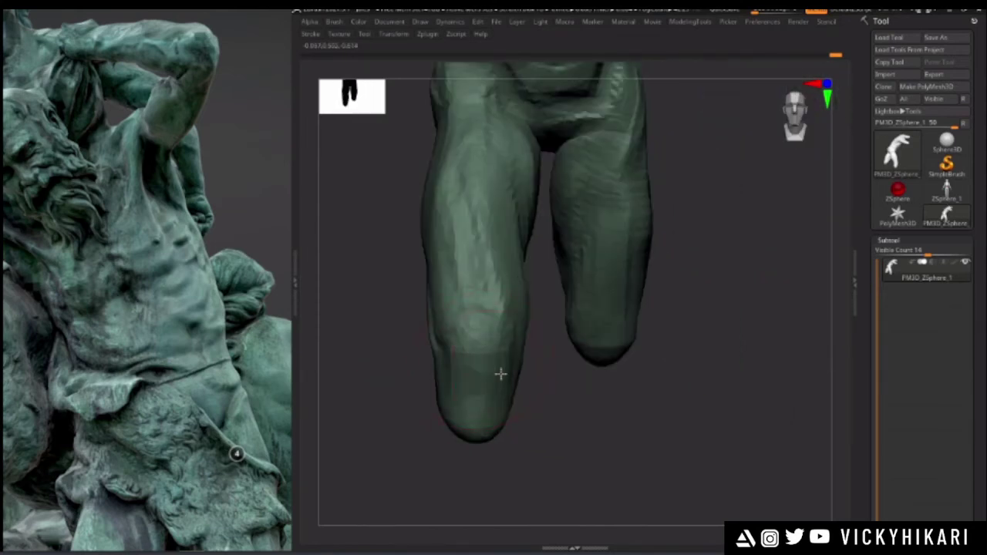
{"action": "right_click_drag", "start_coordinate": [373, 378], "coordinate": [432, 328]}
{"action": "mouse_move", "coordinate": [421, 285]}
{"action": "right_mouse_down"}
{"action": "mouse_move", "coordinate": [390, 295]}
{"action": "mouse_move", "coordinate": [444, 334]}
{"action": "mouse_move", "coordinate": [417, 309]}
{"action": "mouse_move", "coordinate": [450, 316]}
{"action": "mouse_move", "coordinate": [458, 363]}
{"action": "mouse_move", "coordinate": [522, 209]}
{"action": "mouse_move", "coordinate": [478, 261]}
{"action": "mouse_move", "coordinate": [478, 347]}
{"action": "mouse_move", "coordinate": [501, 274]}
{"action": "mouse_move", "coordinate": [433, 142]}
{"action": "right_mouse_up"}
- Build up the armpit folds and the shoulder seam where the outstretched arm meets the chest
{"action": "key", "text": "space"}
{"action": "mouse_move", "coordinate": [484, 184]}
{"action": "left_mouse_down"}
{"action": "mouse_move", "coordinate": [480, 236]}
{"action": "mouse_move", "coordinate": [498, 261]}
{"action": "left_mouse_up"}
{"action": "left_click_drag", "start_coordinate": [544, 300], "coordinate": [628, 369]}
{"action": "right_click_drag", "start_coordinate": [558, 363], "coordinate": [540, 356]}
{"action": "left_click_drag", "start_coordinate": [528, 290], "coordinate": [594, 330]}
{"action": "mouse_move", "coordinate": [488, 225]}
{"action": "left_mouse_down"}
{"action": "mouse_move", "coordinate": [479, 174]}
{"action": "mouse_move", "coordinate": [498, 193]}
{"action": "left_mouse_up"}
{"action": "right_click_drag", "start_coordinate": [455, 326], "coordinate": [489, 286], "text": "ctrl"}
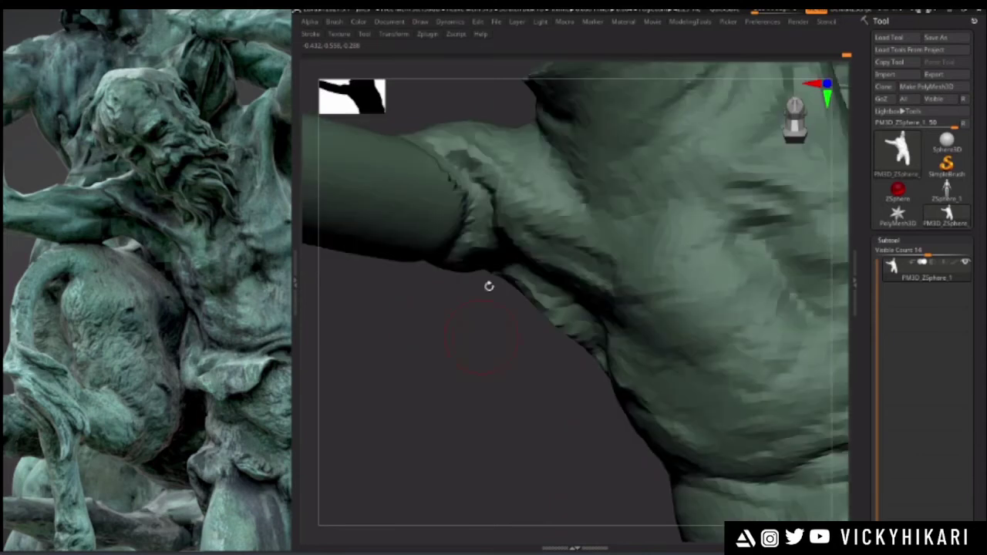
- Sculpt the biceps mass and the groove along the underside of the outstretched upper arm
{"action": "right_click_drag", "start_coordinate": [516, 201], "coordinate": [519, 260]}
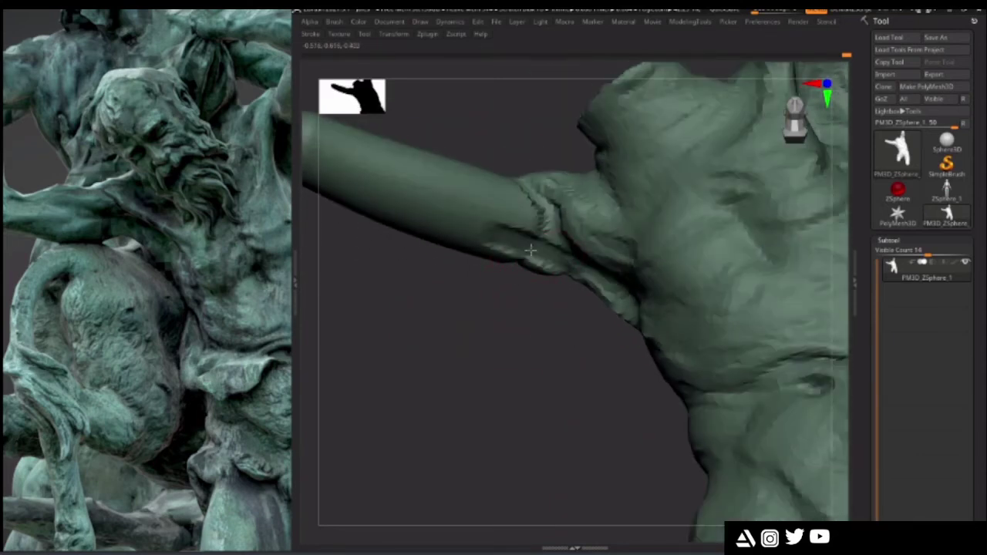
{"action": "left_click_drag", "start_coordinate": [503, 240], "coordinate": [404, 195]}
{"action": "right_click_drag", "start_coordinate": [406, 200], "coordinate": [518, 227]}
{"action": "right_click_drag", "start_coordinate": [454, 306], "coordinate": [505, 193]}
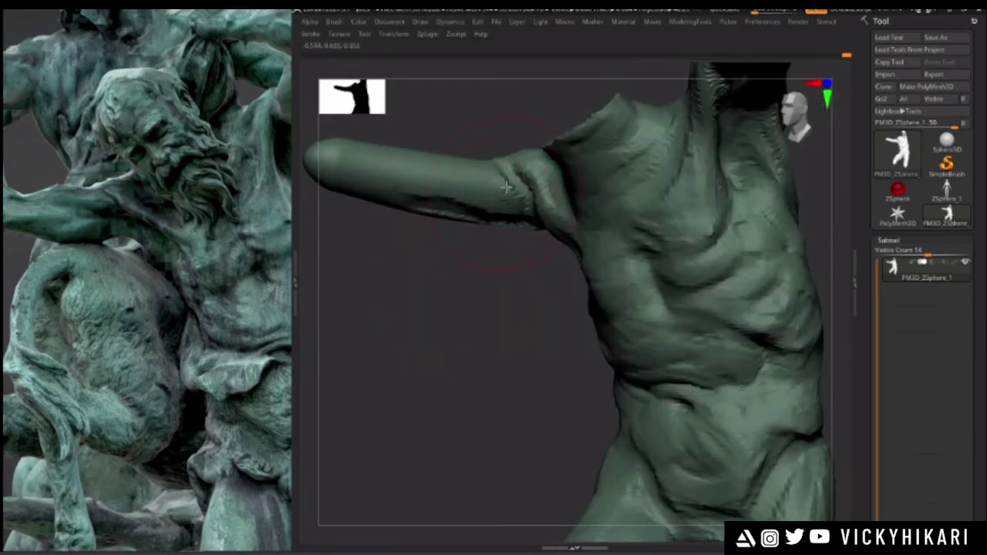
{"action": "right_click_drag", "start_coordinate": [420, 261], "coordinate": [428, 173]}
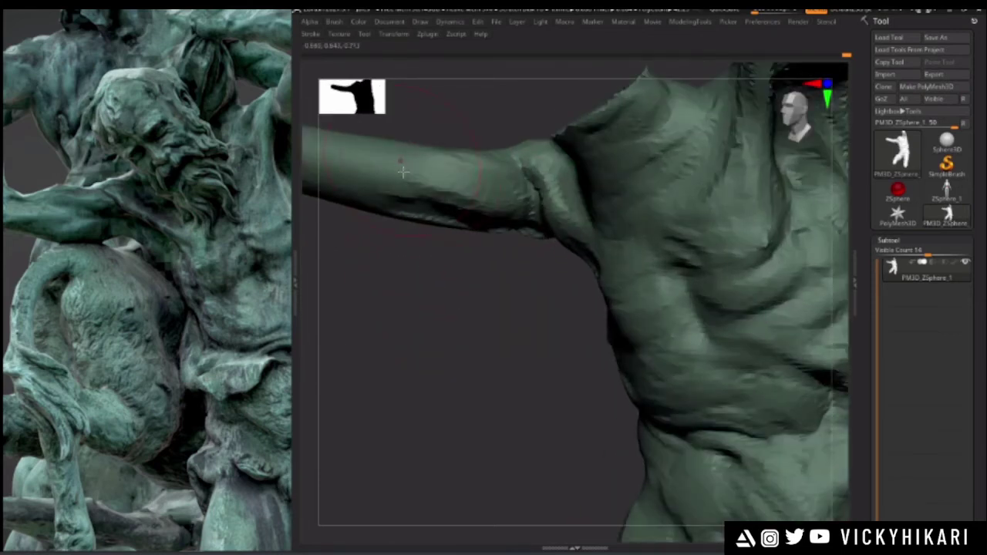
{"action": "right_click_drag", "start_coordinate": [377, 247], "coordinate": [487, 183]}
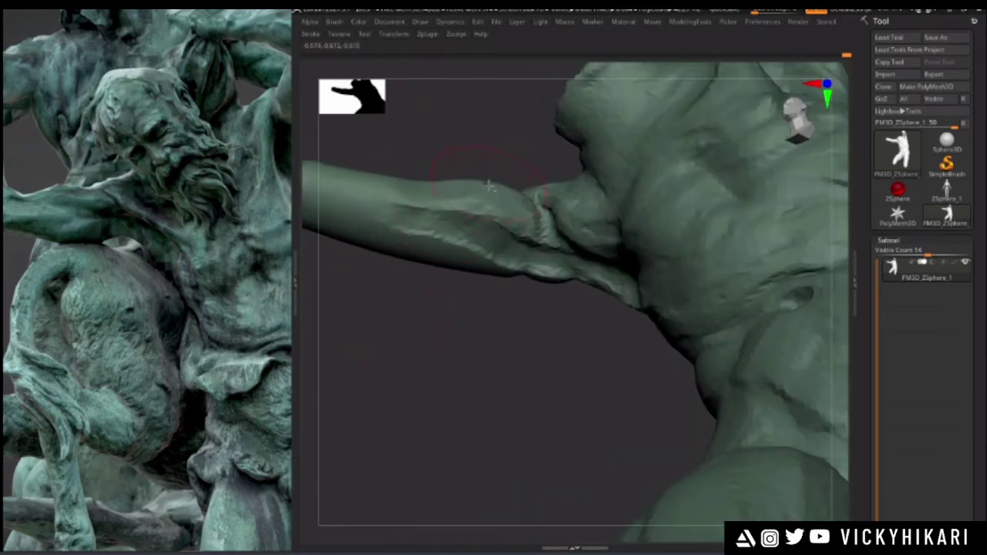
{"action": "right_click_drag", "start_coordinate": [426, 144], "coordinate": [465, 159]}
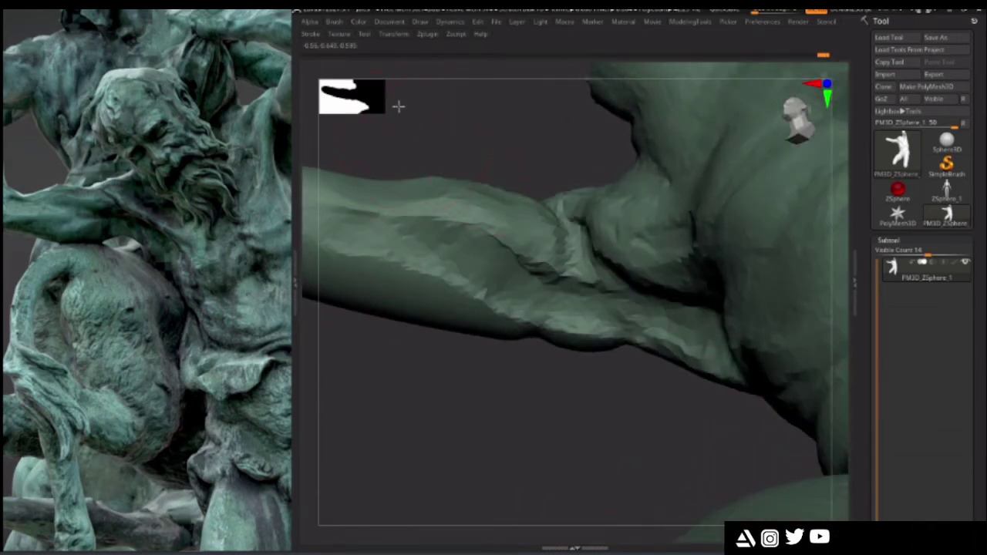
- Mark the upper-arm contour against the reference and carve the deltoid insertion on the outstretched arm with a resized brush
{"action": "right_click_drag", "start_coordinate": [404, 118], "coordinate": [441, 193]}
{"action": "mouse_move", "coordinate": [422, 152]}
{"action": "right_mouse_down"}
{"action": "mouse_move", "coordinate": [424, 123]}
{"action": "mouse_move", "coordinate": [429, 147]}
{"action": "mouse_move", "coordinate": [450, 133]}
{"action": "right_mouse_up"}
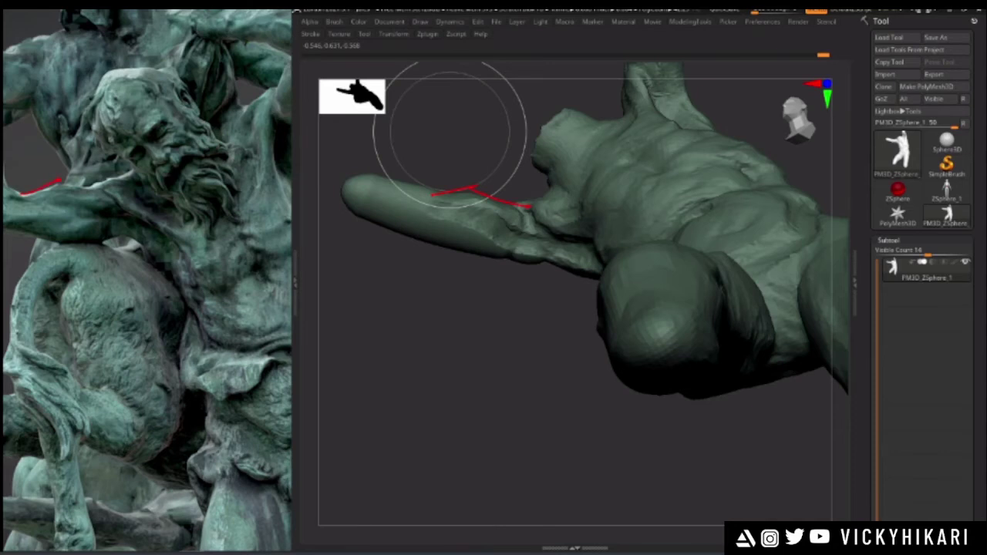
{"action": "left_click_drag", "start_coordinate": [439, 337], "coordinate": [435, 370]}
{"action": "right_click", "coordinate": [453, 293]}
{"action": "left_click_drag", "start_coordinate": [440, 298], "coordinate": [451, 328]}
{"action": "left_click_drag", "start_coordinate": [484, 368], "coordinate": [485, 394]}
{"action": "left_click_drag", "start_coordinate": [491, 320], "coordinate": [492, 378]}
{"action": "right_click", "coordinate": [467, 303]}
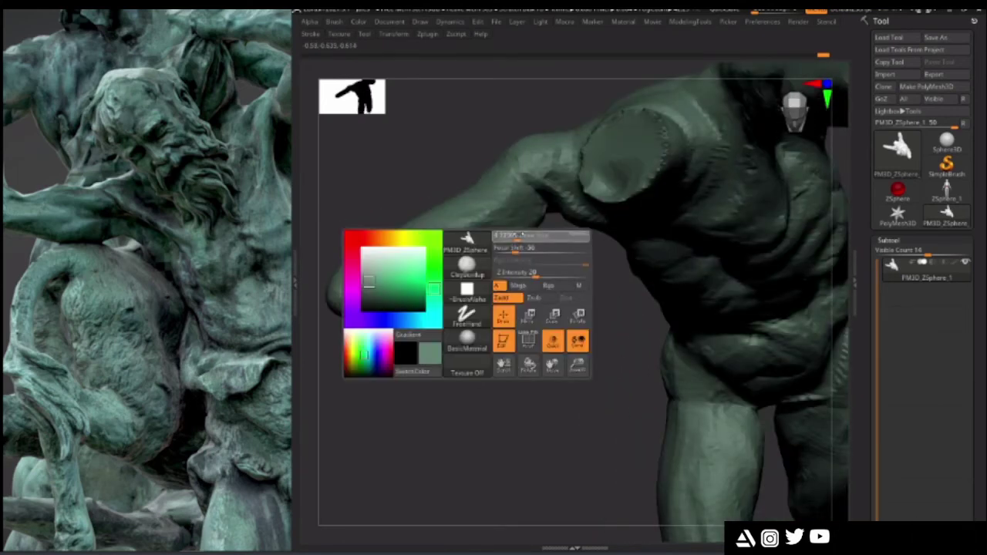
{"action": "key", "text": "space"}
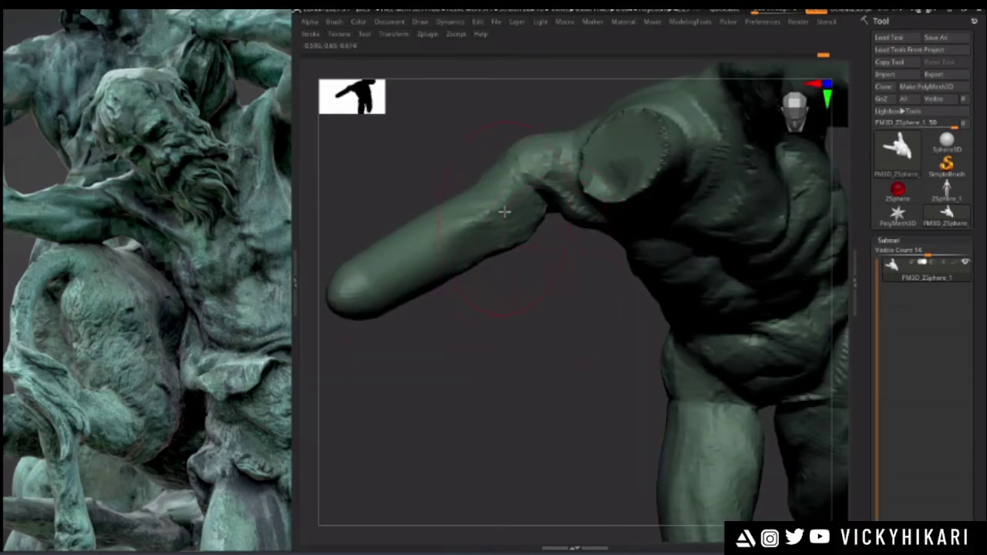
{"action": "key", "text": "space"}
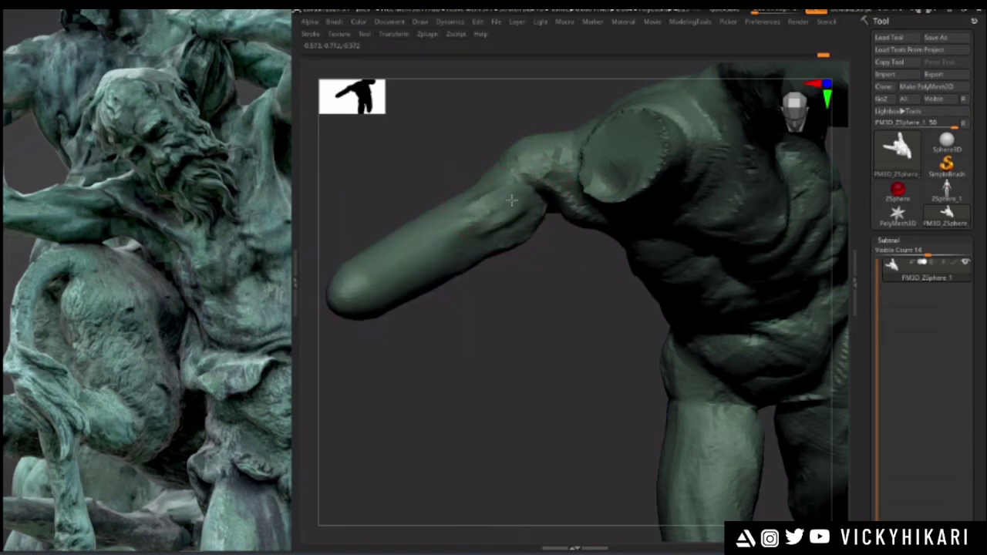
- Carve the muscle separations along the front and lower side of the outstretched upper arm, adjusting the brush size
{"action": "left_click_drag", "start_coordinate": [417, 199], "coordinate": [405, 219]}
{"action": "left_click_drag", "start_coordinate": [442, 319], "coordinate": [550, 252]}
{"action": "left_click_drag", "start_coordinate": [403, 289], "coordinate": [453, 288], "text": "alt"}
{"action": "left_click_drag", "start_coordinate": [428, 362], "coordinate": [453, 308], "text": "alt"}
{"action": "key", "text": "space"}
{"action": "mouse_move", "coordinate": [433, 251]}
{"action": "left_mouse_down"}
{"action": "mouse_move", "coordinate": [442, 319]}
{"action": "mouse_move", "coordinate": [455, 324]}
{"action": "mouse_move", "coordinate": [481, 300]}
{"action": "mouse_move", "coordinate": [478, 216]}
{"action": "mouse_move", "coordinate": [450, 386]}
{"action": "mouse_move", "coordinate": [504, 359]}
{"action": "mouse_move", "coordinate": [439, 313]}
{"action": "mouse_move", "coordinate": [455, 285]}
{"action": "mouse_move", "coordinate": [474, 337]}
{"action": "mouse_move", "coordinate": [501, 265]}
{"action": "mouse_move", "coordinate": [489, 316]}
{"action": "mouse_move", "coordinate": [555, 284]}
{"action": "mouse_move", "coordinate": [542, 331]}
{"action": "mouse_move", "coordinate": [500, 230]}
{"action": "left_mouse_up"}
{"action": "key", "text": "space"}
{"action": "key", "text": "space"}
{"action": "left_click_drag", "start_coordinate": [434, 282], "coordinate": [486, 282]}
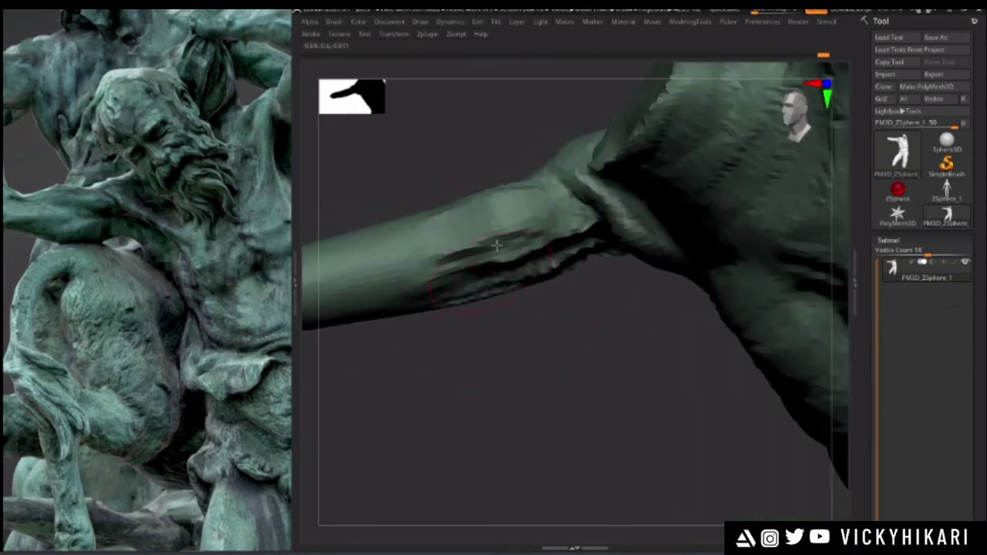
{"action": "left_click_drag", "start_coordinate": [467, 215], "coordinate": [456, 281]}
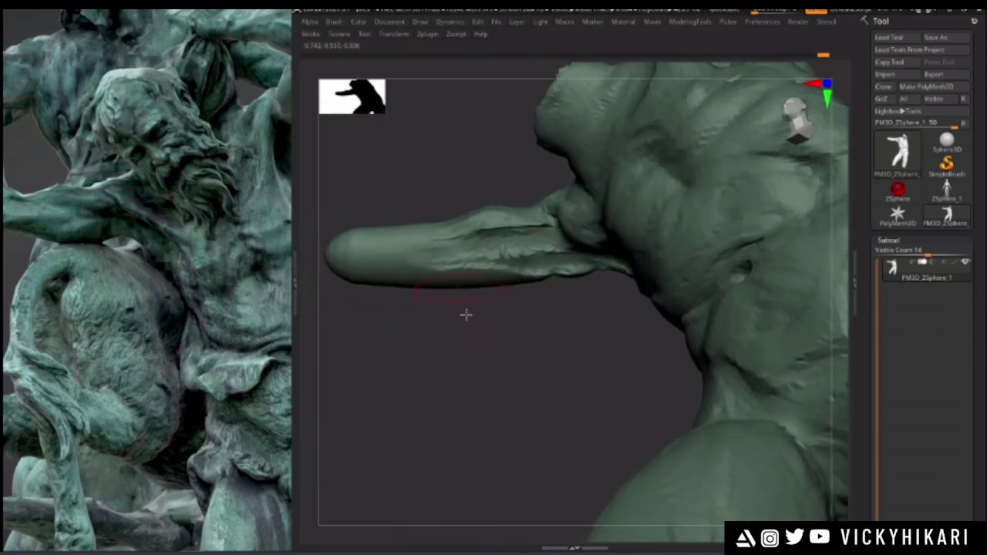
- Build up the muscle bulk below the biceps and blend the underside of the outstretched arm into the armpit
{"action": "mouse_move", "coordinate": [426, 188]}
{"action": "left_mouse_down"}
{"action": "mouse_move", "coordinate": [425, 177]}
{"action": "mouse_move", "coordinate": [463, 186]}
{"action": "mouse_move", "coordinate": [485, 209]}
{"action": "left_mouse_up"}
{"action": "left_click_drag", "start_coordinate": [399, 176], "coordinate": [468, 321], "text": "alt"}
{"action": "left_click_drag", "start_coordinate": [481, 194], "coordinate": [593, 217]}
{"action": "mouse_move", "coordinate": [569, 253]}
{"action": "left_mouse_down"}
{"action": "mouse_move", "coordinate": [617, 244]}
{"action": "mouse_move", "coordinate": [575, 257]}
{"action": "left_mouse_up"}
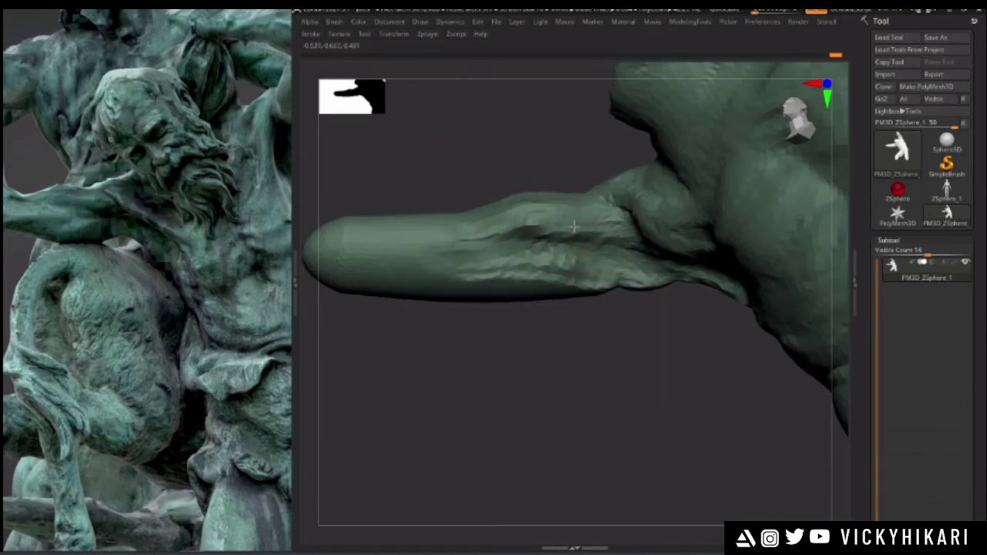
{"action": "mouse_move", "coordinate": [564, 350]}
{"action": "left_mouse_down"}
{"action": "mouse_move", "coordinate": [568, 323]}
{"action": "mouse_move", "coordinate": [636, 280]}
{"action": "mouse_move", "coordinate": [639, 332]}
{"action": "left_mouse_up"}
{"action": "left_click_drag", "start_coordinate": [579, 360], "coordinate": [589, 293]}
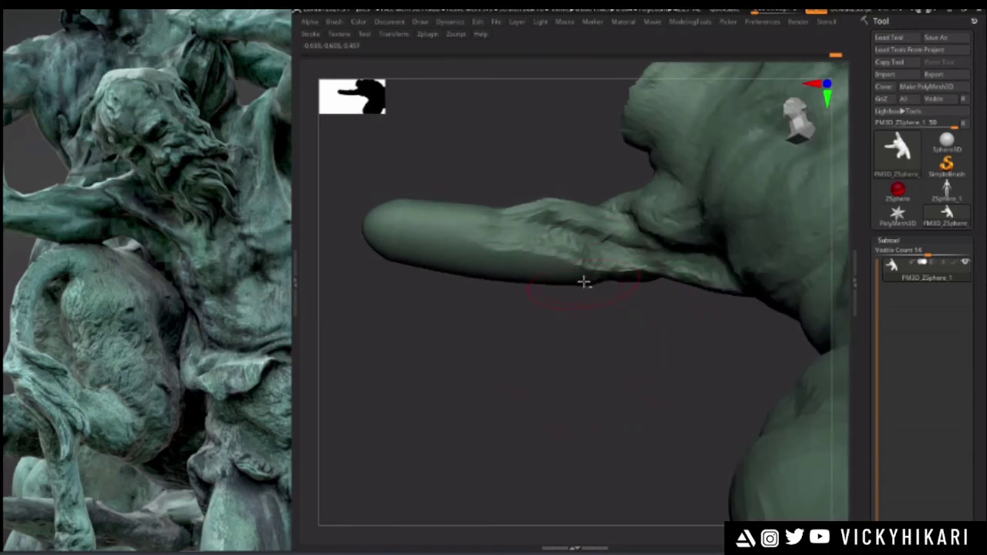
{"action": "mouse_move", "coordinate": [634, 320]}
{"action": "left_mouse_down"}
{"action": "mouse_move", "coordinate": [635, 370]}
{"action": "mouse_move", "coordinate": [590, 348]}
{"action": "mouse_move", "coordinate": [567, 357]}
{"action": "left_mouse_up"}
{"action": "key", "text": "space"}
{"action": "left_click", "coordinate": [648, 288]}
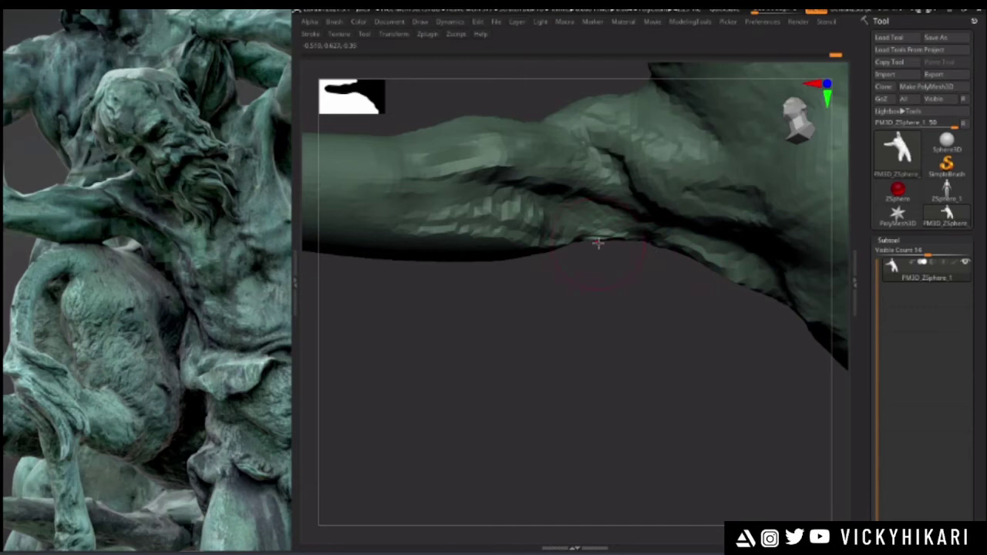
- Refine the muscle forms along the lower contour of the outstretched upper arm, from the armpit towards the elbow
{"action": "left_click_drag", "start_coordinate": [576, 298], "coordinate": [629, 241]}
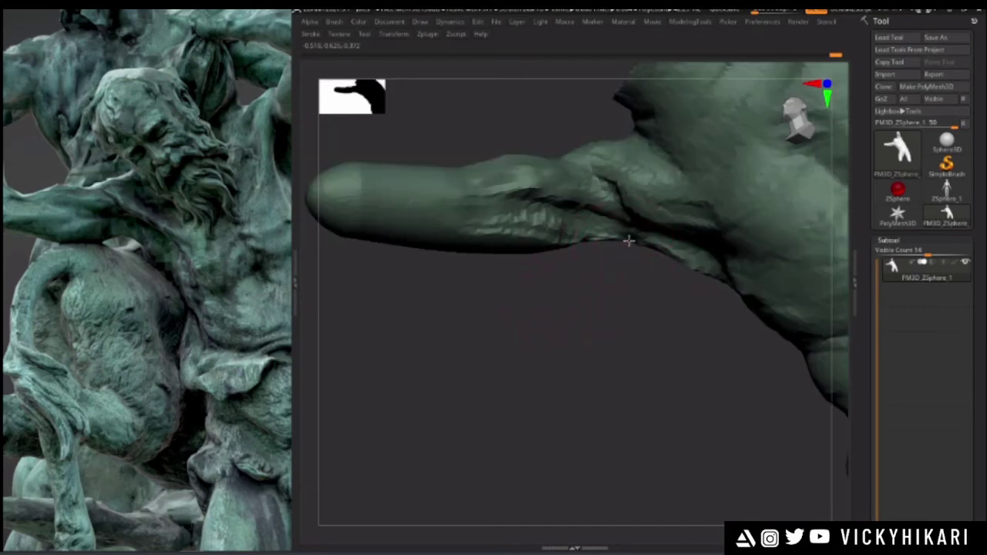
{"action": "left_click_drag", "start_coordinate": [520, 316], "coordinate": [577, 236]}
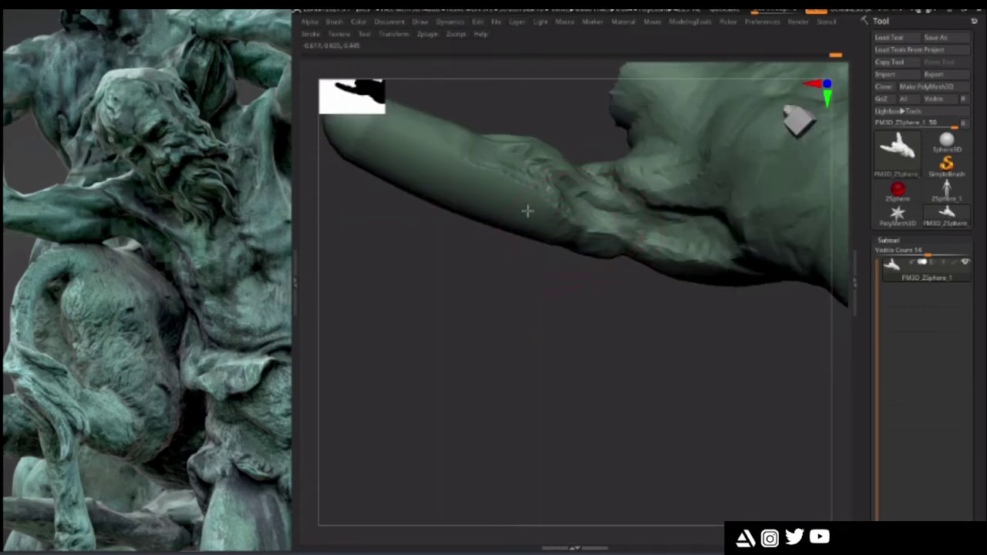
{"action": "left_click_drag", "start_coordinate": [472, 330], "coordinate": [425, 273]}
{"action": "key", "text": "f"}
{"action": "left_click_drag", "start_coordinate": [430, 315], "coordinate": [598, 362]}
{"action": "mouse_move", "coordinate": [597, 328]}
{"action": "left_mouse_down"}
{"action": "mouse_move", "coordinate": [608, 317]}
{"action": "mouse_move", "coordinate": [489, 238]}
{"action": "left_mouse_up"}
- Build up the triceps planes on the back of the outstretched arm with a resized ClayBuildup brush
{"action": "key", "text": "space"}
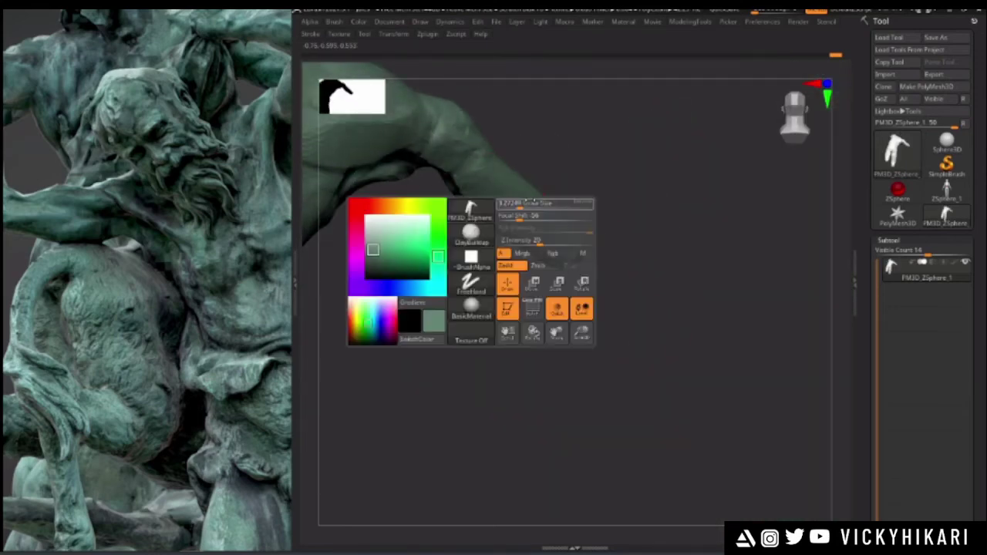
{"action": "mouse_move", "coordinate": [472, 316]}
{"action": "left_mouse_down"}
{"action": "mouse_move", "coordinate": [455, 270]}
{"action": "mouse_move", "coordinate": [432, 320]}
{"action": "mouse_move", "coordinate": [457, 299]}
{"action": "left_mouse_up"}
{"action": "key", "text": "space"}
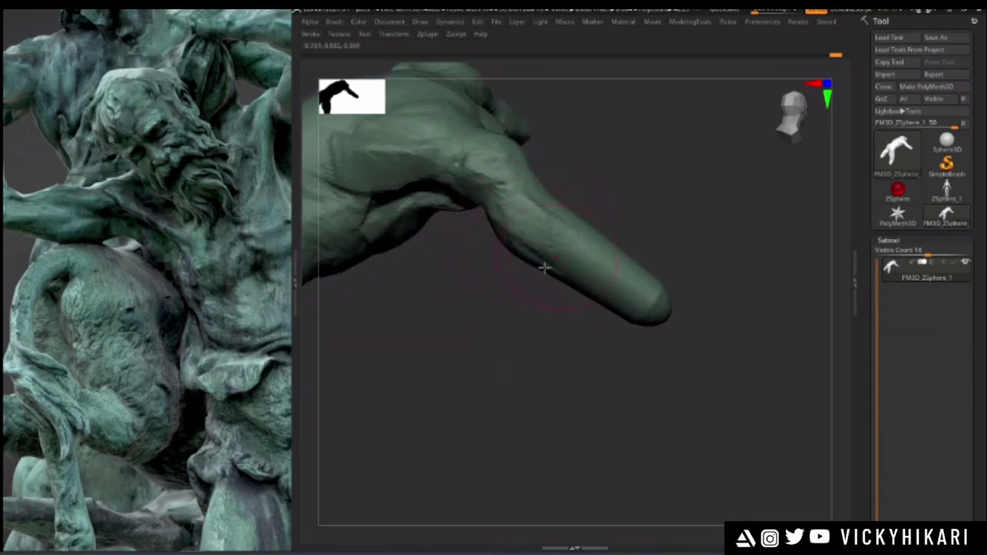
{"action": "left_click_drag", "start_coordinate": [557, 255], "coordinate": [512, 234]}
{"action": "mouse_move", "coordinate": [398, 226]}
{"action": "left_mouse_down"}
{"action": "mouse_move", "coordinate": [386, 233]}
{"action": "mouse_move", "coordinate": [501, 203]}
{"action": "mouse_move", "coordinate": [626, 357]}
{"action": "mouse_move", "coordinate": [421, 268]}
{"action": "mouse_move", "coordinate": [434, 266]}
{"action": "left_mouse_up"}
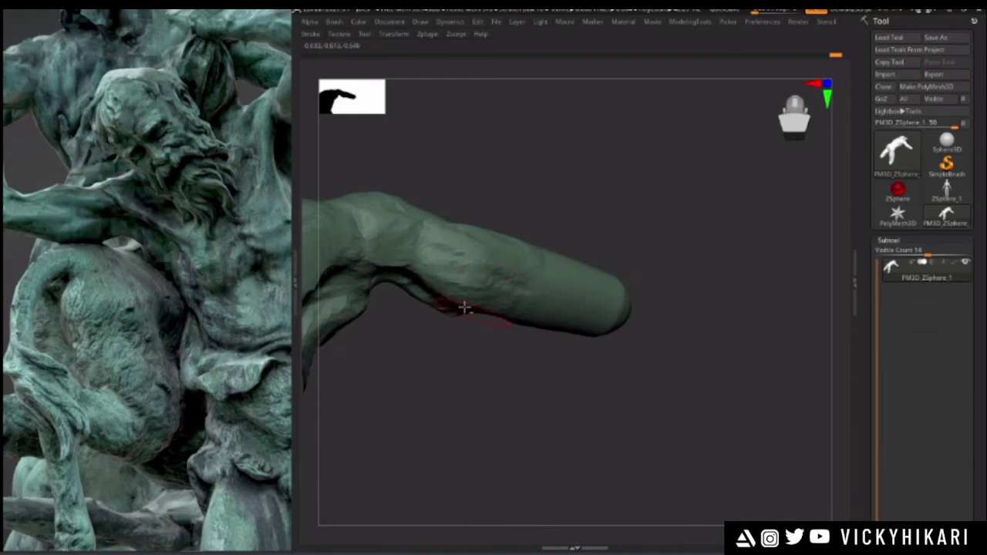
{"action": "left_click_drag", "start_coordinate": [569, 362], "coordinate": [528, 320]}
{"action": "mouse_move", "coordinate": [609, 352]}
{"action": "left_mouse_down"}
{"action": "mouse_move", "coordinate": [463, 353]}
{"action": "mouse_move", "coordinate": [421, 198]}
{"action": "mouse_move", "coordinate": [390, 209]}
{"action": "mouse_move", "coordinate": [430, 372]}
{"action": "mouse_move", "coordinate": [508, 307]}
{"action": "left_mouse_up"}
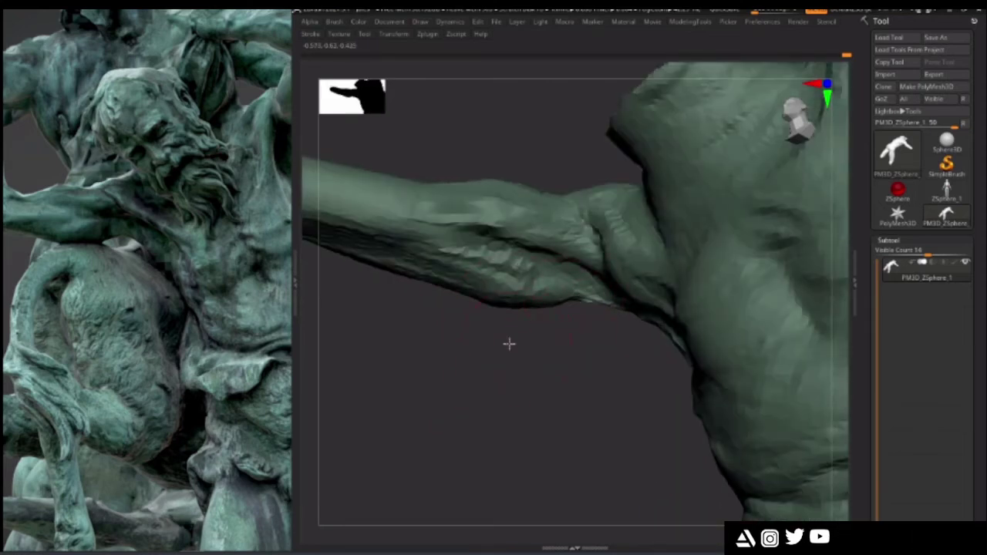
- Extend the muscle planes along the outstretched arm's lower face towards the forearm with a resized brush
{"action": "left_click_drag", "start_coordinate": [507, 356], "coordinate": [473, 304]}
{"action": "key", "text": "space"}
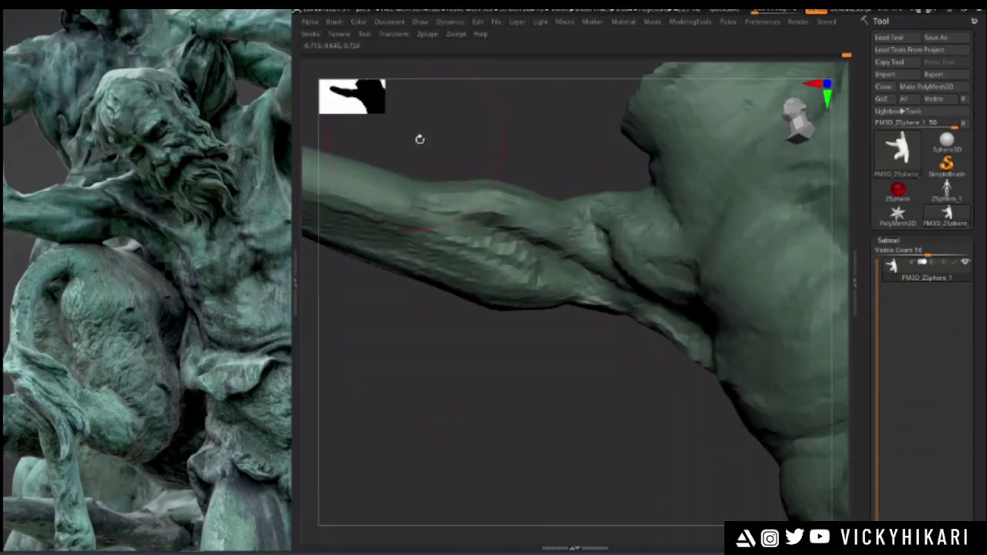
{"action": "left_click_drag", "start_coordinate": [414, 141], "coordinate": [493, 199]}
{"action": "mouse_move", "coordinate": [485, 316]}
{"action": "left_mouse_down"}
{"action": "mouse_move", "coordinate": [506, 344]}
{"action": "mouse_move", "coordinate": [423, 405]}
{"action": "mouse_move", "coordinate": [494, 307]}
{"action": "mouse_move", "coordinate": [513, 243]}
{"action": "left_mouse_up"}
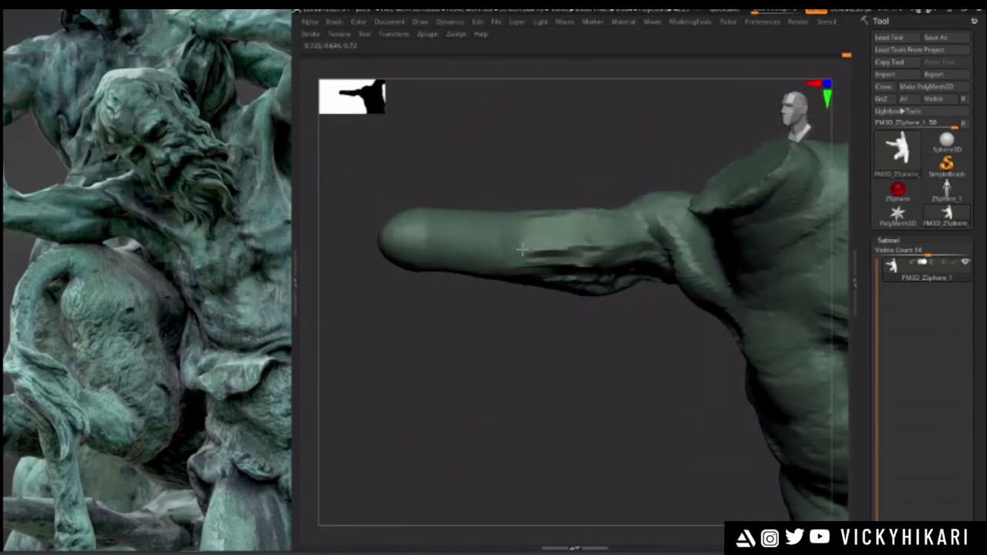
{"action": "left_click_drag", "start_coordinate": [413, 339], "coordinate": [403, 319]}
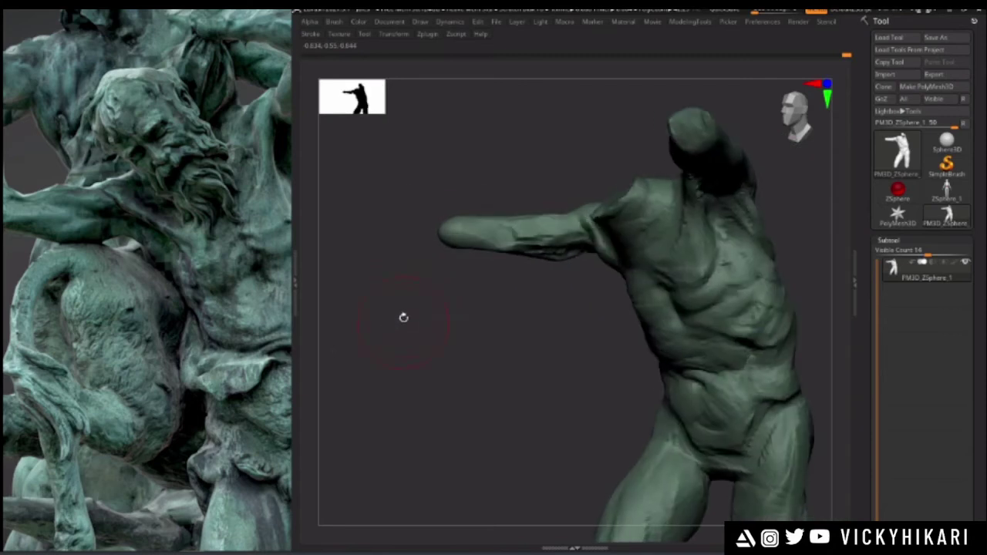
- Cut the rounded end of the outstretched arm off flat near the elbow with the ClipCurve brush
{"action": "key", "text": "Tab"}
{"action": "left_click", "coordinate": [325, 104], "text": "ctrl+shift"}
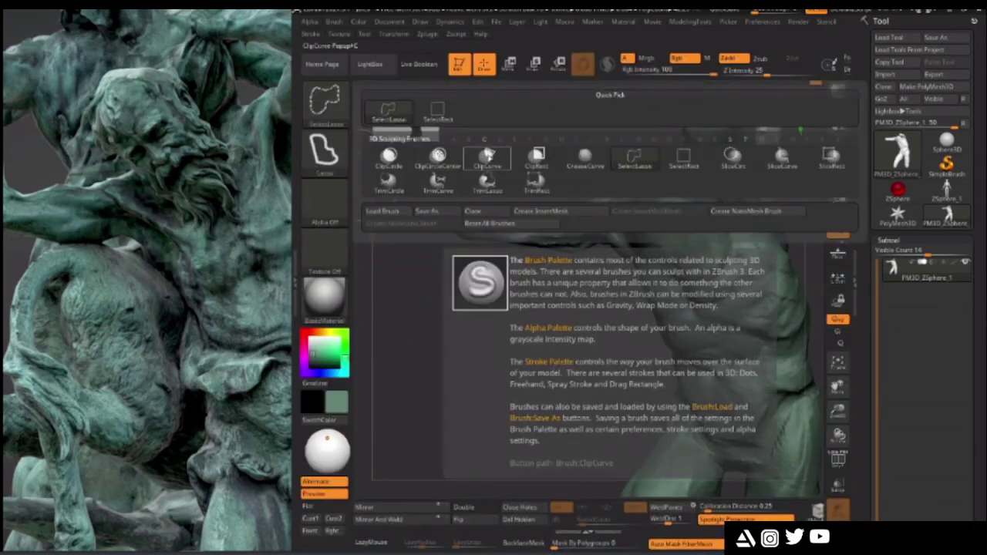
{"action": "left_click", "coordinate": [487, 167], "text": "ctrl+shift"}
{"action": "mouse_move", "coordinate": [471, 345]}
{"action": "left_mouse_down"}
{"action": "mouse_move", "coordinate": [491, 344]}
{"action": "mouse_move", "coordinate": [522, 179]}
{"action": "mouse_move", "coordinate": [480, 304]}
{"action": "mouse_move", "coordinate": [522, 291]}
{"action": "mouse_move", "coordinate": [465, 313]}
{"action": "mouse_move", "coordinate": [496, 291]}
{"action": "mouse_move", "coordinate": [465, 309]}
{"action": "mouse_move", "coordinate": [473, 295]}
{"action": "mouse_move", "coordinate": [489, 320]}
{"action": "left_mouse_up"}
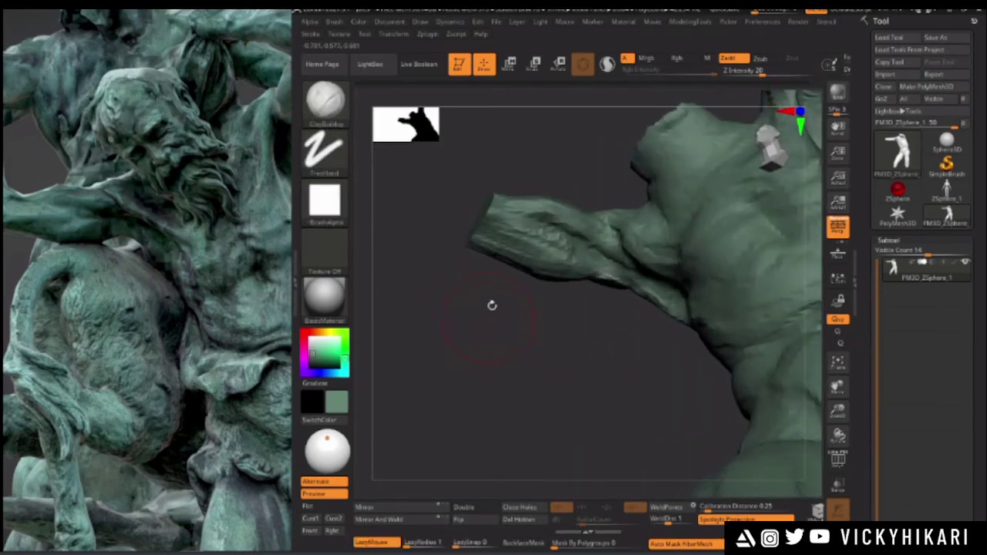
- Sculpt the biceps and triceps forms around the trimmed outstretched arm with ClayBuildup, adjusting the brush size
{"action": "mouse_move", "coordinate": [574, 302]}
{"action": "left_mouse_down"}
{"action": "mouse_move", "coordinate": [568, 286]}
{"action": "mouse_move", "coordinate": [542, 313]}
{"action": "mouse_move", "coordinate": [508, 301]}
{"action": "mouse_move", "coordinate": [522, 284]}
{"action": "mouse_move", "coordinate": [478, 410]}
{"action": "left_mouse_up"}
{"action": "left_click_drag", "start_coordinate": [480, 364], "coordinate": [573, 286]}
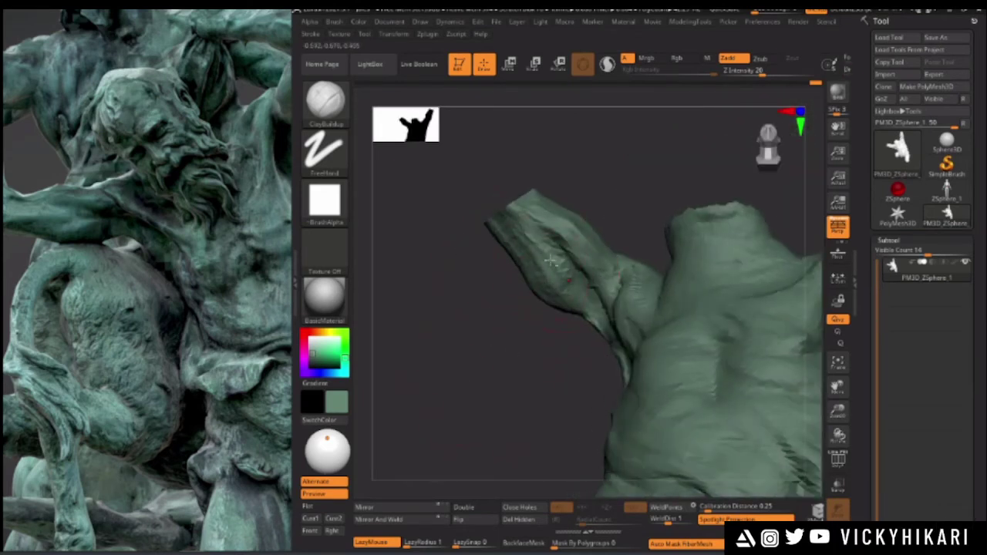
{"action": "mouse_move", "coordinate": [463, 240]}
{"action": "left_mouse_down"}
{"action": "mouse_move", "coordinate": [434, 342]}
{"action": "mouse_move", "coordinate": [416, 243]}
{"action": "mouse_move", "coordinate": [438, 366]}
{"action": "mouse_move", "coordinate": [494, 401]}
{"action": "left_mouse_up"}
{"action": "left_click_drag", "start_coordinate": [566, 309], "coordinate": [554, 417]}
{"action": "key", "text": "space"}
{"action": "mouse_move", "coordinate": [550, 151]}
{"action": "left_mouse_down"}
{"action": "mouse_move", "coordinate": [543, 128]}
{"action": "mouse_move", "coordinate": [620, 193]}
{"action": "mouse_move", "coordinate": [520, 128]}
{"action": "mouse_move", "coordinate": [540, 201]}
{"action": "mouse_move", "coordinate": [590, 224]}
{"action": "left_mouse_up"}
{"action": "left_click_drag", "start_coordinate": [467, 173], "coordinate": [576, 203]}
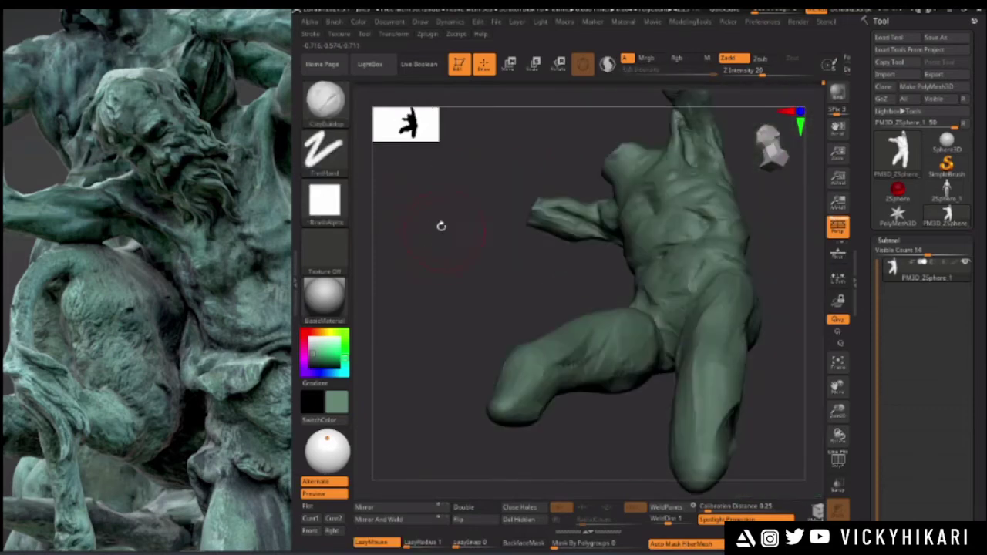
- Examine the torso's rib cage and abdomen from the front against the statue, reframing the reference on its torso
{"action": "left_click_drag", "start_coordinate": [440, 224], "coordinate": [538, 453]}
{"action": "left_click_drag", "start_coordinate": [500, 407], "coordinate": [455, 322], "text": "shift"}
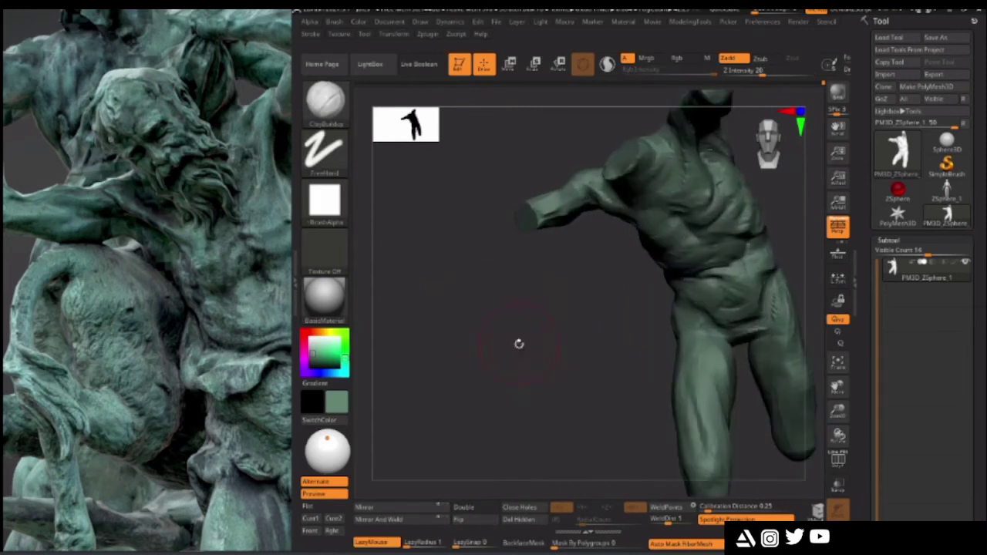
{"action": "mouse_move", "coordinate": [518, 342]}
{"action": "left_mouse_down", "text": "alt"}
{"action": "mouse_move", "coordinate": [440, 363]}
{"action": "mouse_move", "coordinate": [492, 313]}
{"action": "mouse_move", "coordinate": [458, 311]}
{"action": "mouse_move", "coordinate": [458, 346]}
{"action": "left_mouse_up", "text": "alt"}
{"action": "key", "text": "Tab"}
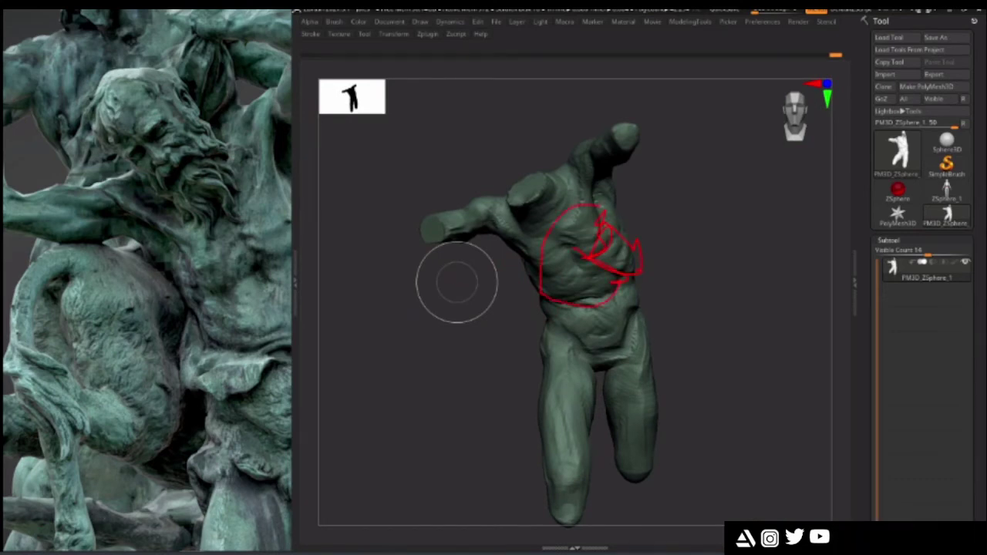
{"action": "mouse_move", "coordinate": [467, 313]}
{"action": "left_mouse_down", "text": "alt"}
{"action": "mouse_move", "coordinate": [412, 284]}
{"action": "mouse_move", "coordinate": [408, 352]}
{"action": "mouse_move", "coordinate": [447, 346]}
{"action": "mouse_move", "coordinate": [445, 369]}
{"action": "mouse_move", "coordinate": [433, 339]}
{"action": "mouse_move", "coordinate": [379, 355]}
{"action": "mouse_move", "coordinate": [415, 380]}
{"action": "left_mouse_up", "text": "alt"}
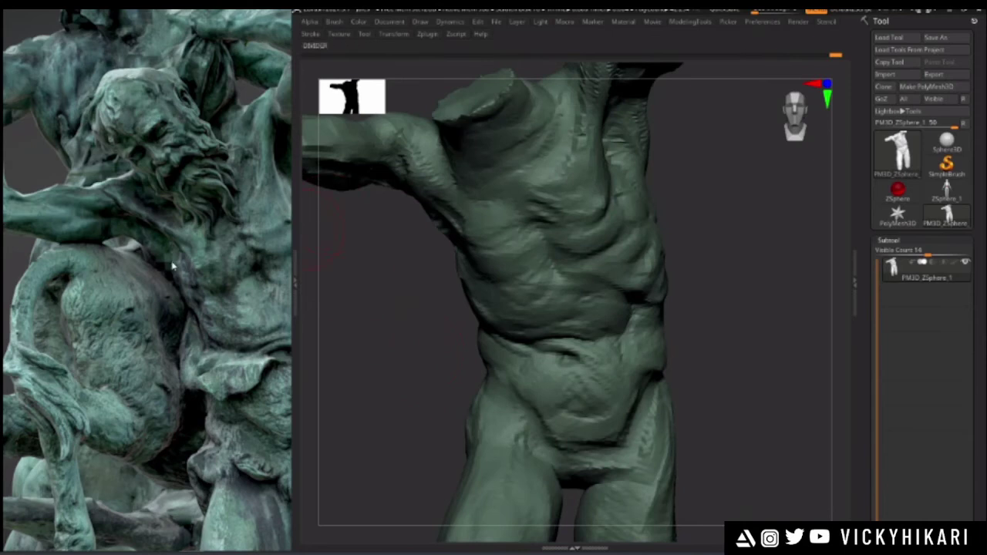
{"action": "scroll", "coordinate": [171, 264], "scroll_direction": "down", "scroll_amount": 5}
{"action": "middle_click_drag", "start_coordinate": [241, 262], "coordinate": [176, 248]}
{"action": "scroll", "coordinate": [176, 247], "scroll_direction": "up", "scroll_amount": 5}
{"action": "left_click_drag", "start_coordinate": [355, 323], "coordinate": [409, 362]}
{"action": "left_click_drag", "start_coordinate": [494, 332], "coordinate": [331, 339], "text": "alt"}
- Build up the upper chest between the neck and the raised arm with ClayBuildup, adjusting the brush size
{"action": "key", "text": "space"}
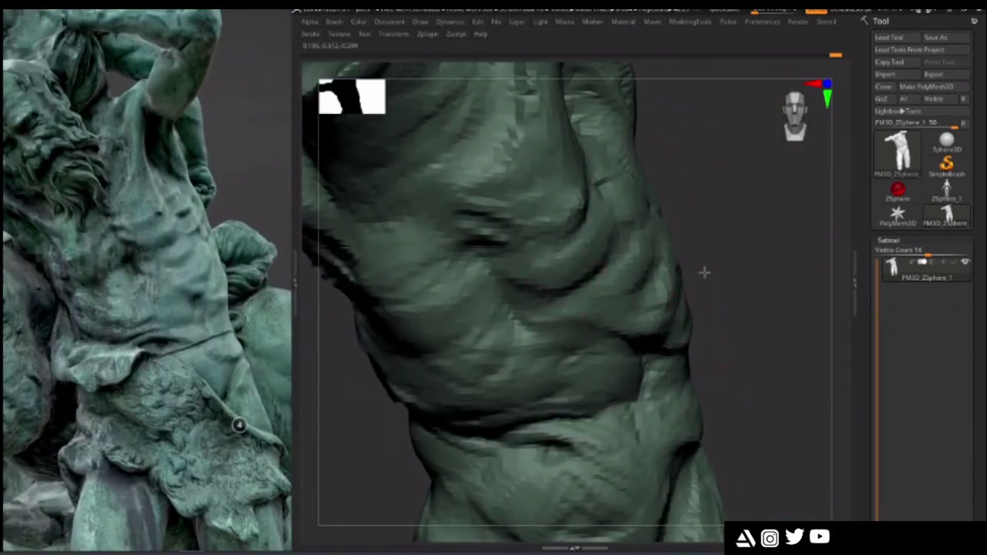
{"action": "left_click_drag", "start_coordinate": [707, 285], "coordinate": [740, 290]}
{"action": "mouse_move", "coordinate": [355, 370]}
{"action": "left_mouse_down"}
{"action": "mouse_move", "coordinate": [375, 388]}
{"action": "mouse_move", "coordinate": [404, 376]}
{"action": "left_mouse_up"}
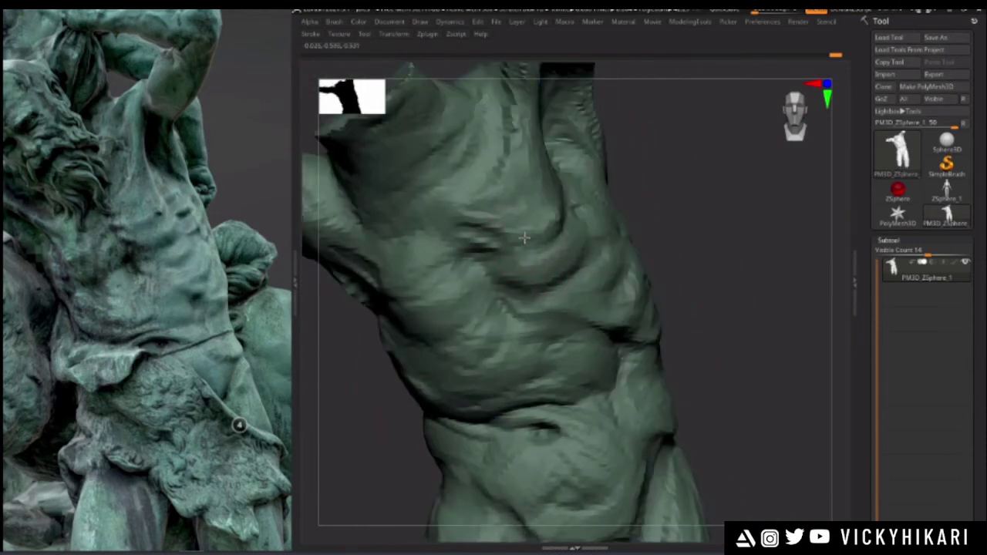
{"action": "key", "text": "space"}
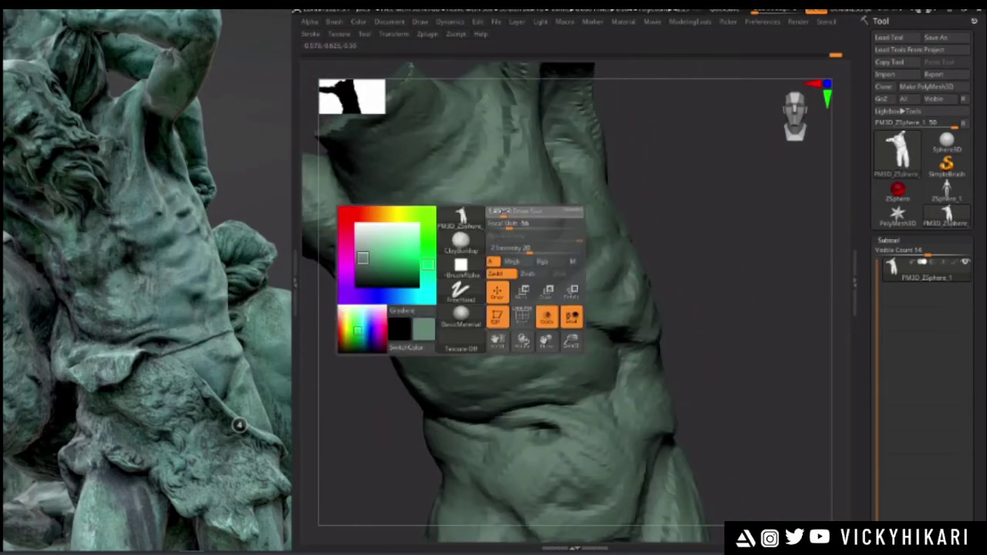
{"action": "left_click_drag", "start_coordinate": [643, 206], "coordinate": [687, 274], "text": "alt"}
{"action": "left_click_drag", "start_coordinate": [540, 214], "coordinate": [540, 243]}
{"action": "key", "text": "space"}
{"action": "mouse_move", "coordinate": [546, 186]}
{"action": "left_mouse_down"}
{"action": "mouse_move", "coordinate": [544, 220]}
{"action": "mouse_move", "coordinate": [551, 201]}
{"action": "left_mouse_up"}
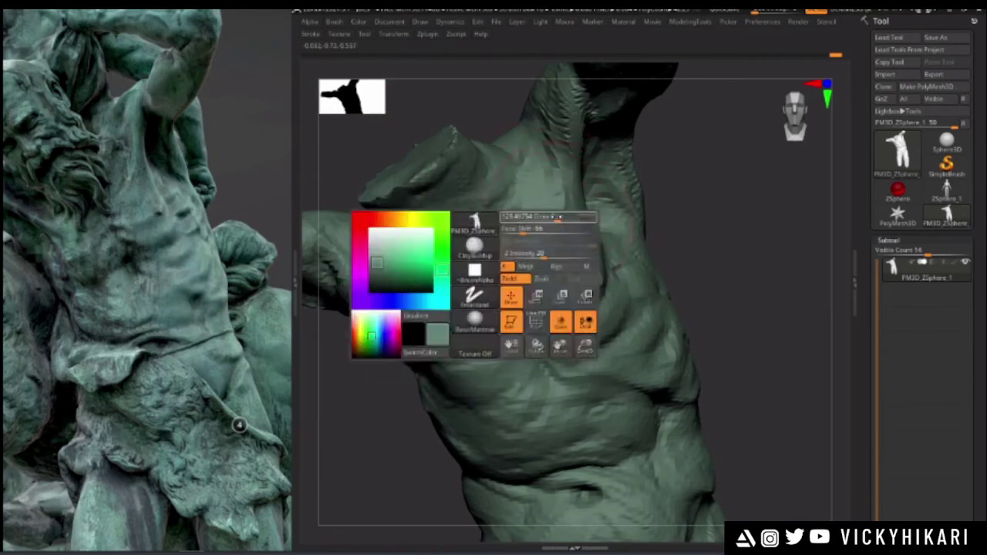
{"action": "key", "text": "space"}
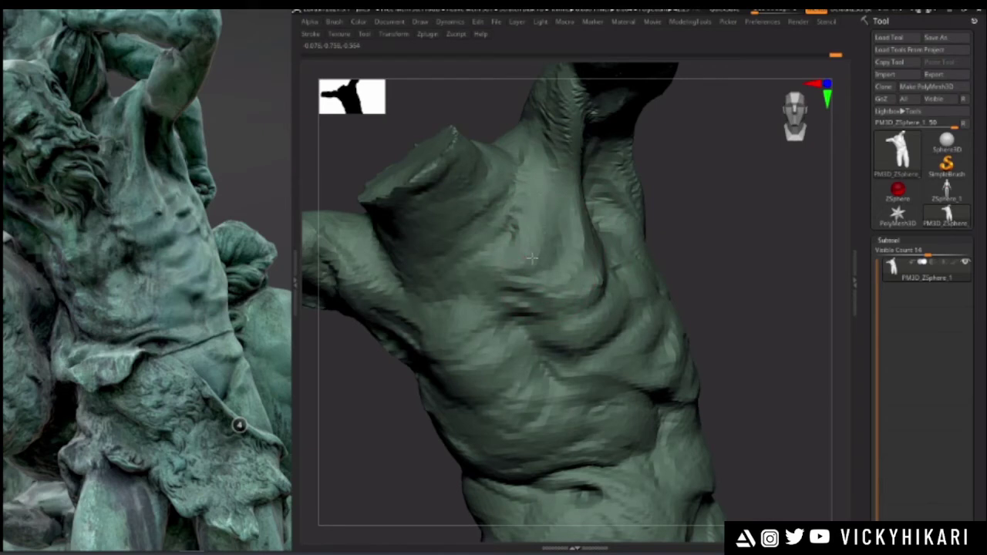
- Shape the lower edge of the chest muscles and blend the centre of the chest into the ribs
{"action": "left_click_drag", "start_coordinate": [540, 166], "coordinate": [508, 265]}
{"action": "left_click_drag", "start_coordinate": [430, 315], "coordinate": [486, 270]}
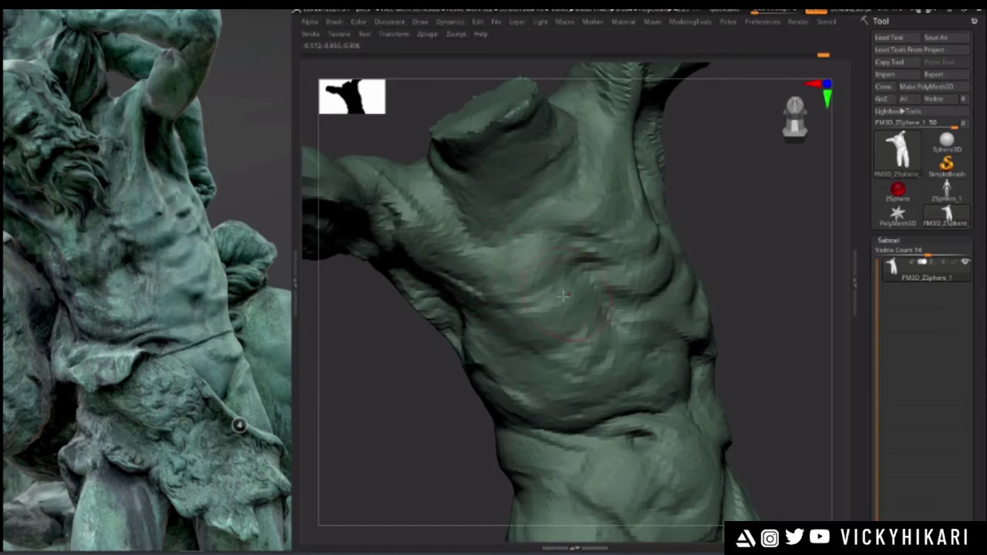
{"action": "left_click_drag", "start_coordinate": [452, 353], "coordinate": [607, 311]}
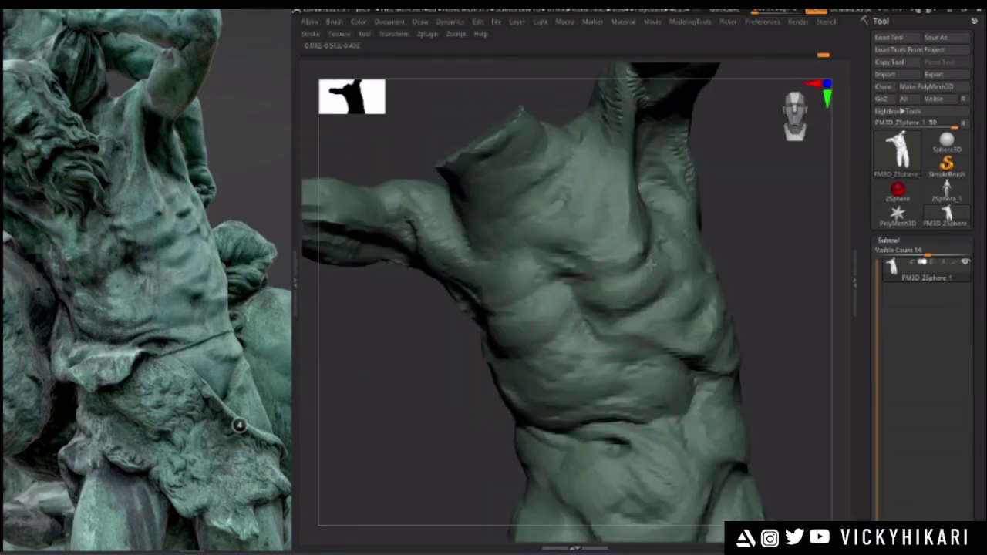
{"action": "left_click_drag", "start_coordinate": [465, 367], "coordinate": [437, 378], "text": "alt"}
{"action": "key", "text": "space"}
{"action": "mouse_move", "coordinate": [680, 312]}
{"action": "left_mouse_down"}
{"action": "mouse_move", "coordinate": [685, 267]}
{"action": "mouse_move", "coordinate": [679, 307]}
{"action": "left_mouse_up"}
{"action": "key", "text": "space"}
{"action": "left_click_drag", "start_coordinate": [362, 428], "coordinate": [512, 330]}
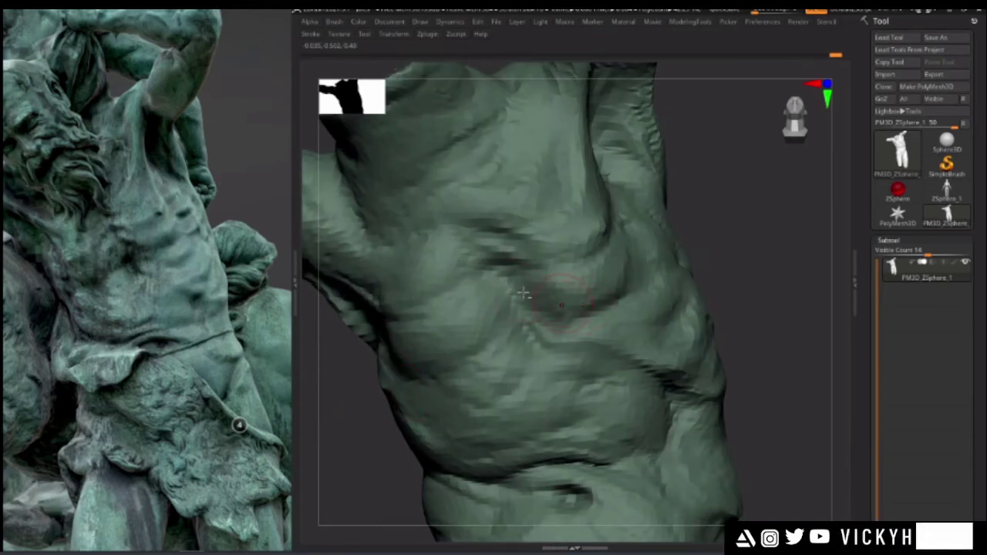
- Build up the rib forms on the flank below the raised arm with a resized brush
{"action": "left_click_drag", "start_coordinate": [747, 312], "coordinate": [583, 312]}
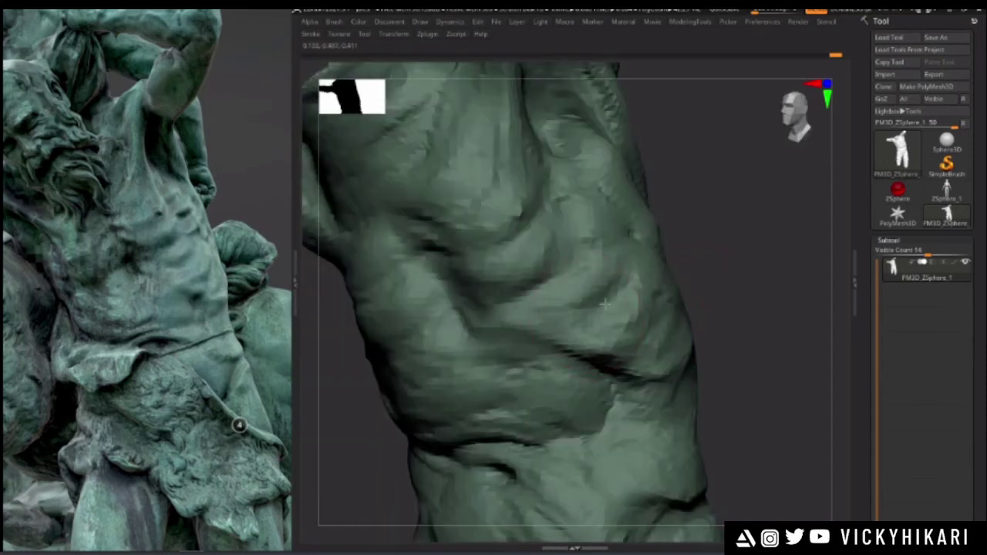
{"action": "left_click_drag", "start_coordinate": [695, 263], "coordinate": [664, 285], "text": "alt"}
{"action": "left_click_drag", "start_coordinate": [572, 321], "coordinate": [619, 271]}
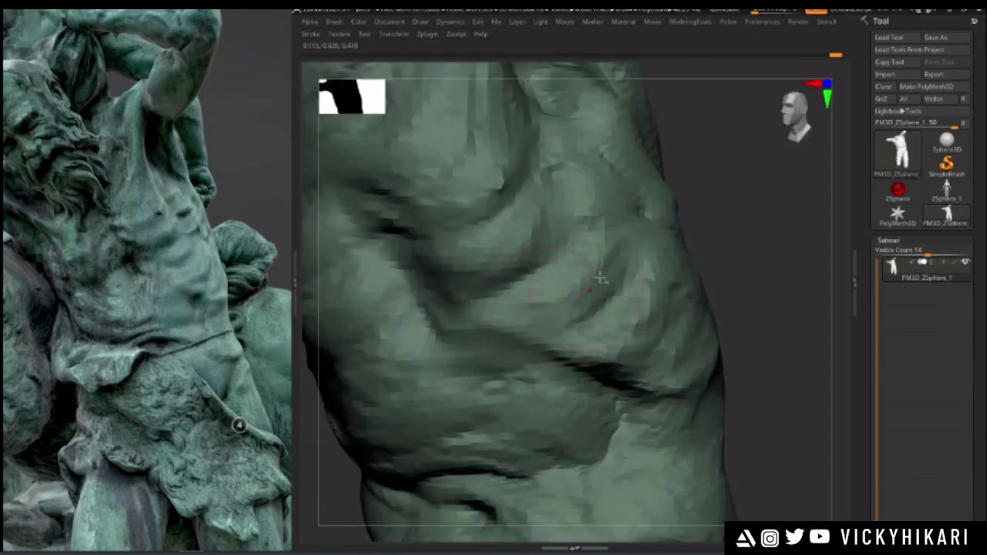
{"action": "left_click_drag", "start_coordinate": [761, 299], "coordinate": [714, 303]}
{"action": "key", "text": "space"}
{"action": "left_click_drag", "start_coordinate": [543, 302], "coordinate": [564, 286]}
{"action": "left_click_drag", "start_coordinate": [580, 331], "coordinate": [603, 293]}
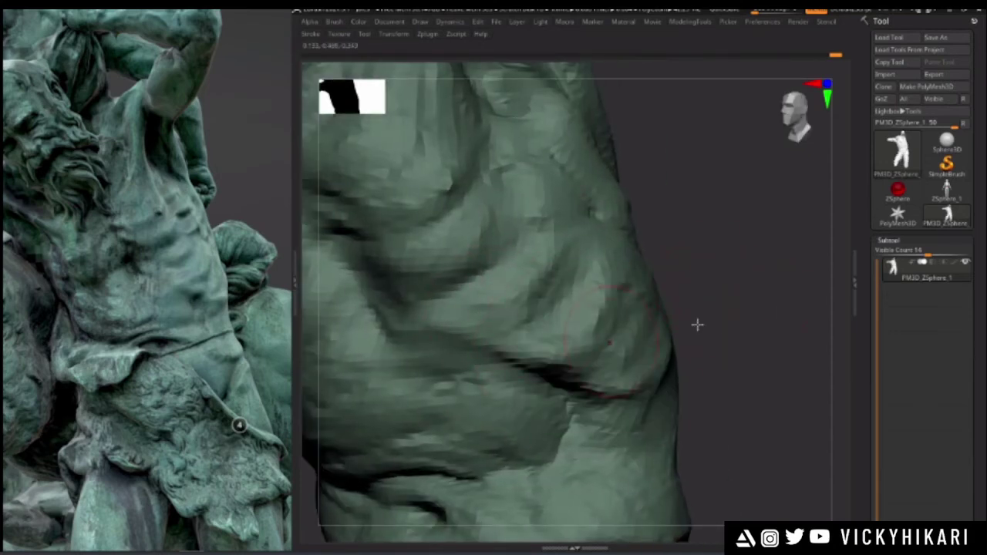
- Refine the ribs towards the flank's outer contour and mark the rib cage's curve and rib directions on the torso
{"action": "left_click_drag", "start_coordinate": [741, 334], "coordinate": [690, 335]}
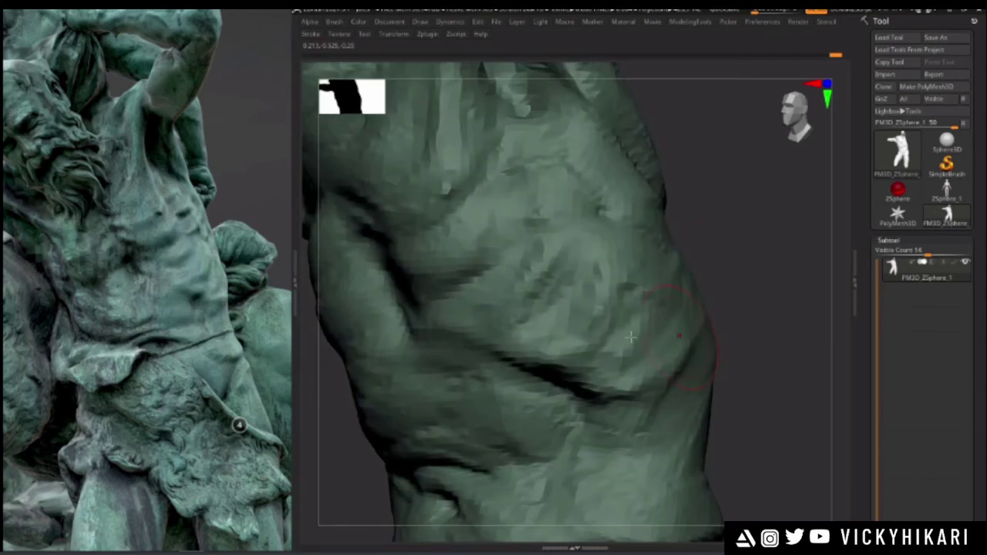
{"action": "left_click_drag", "start_coordinate": [745, 253], "coordinate": [610, 295]}
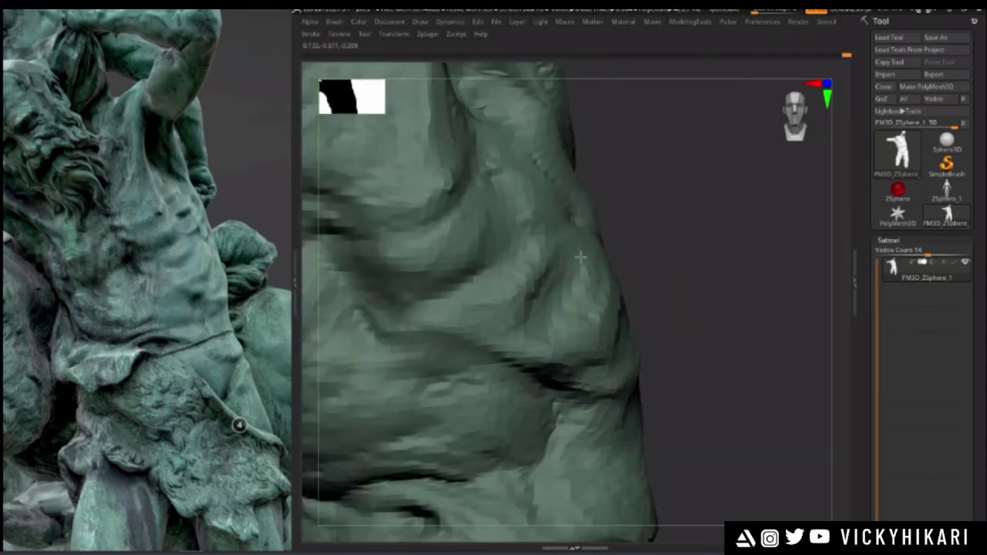
{"action": "left_click_drag", "start_coordinate": [702, 268], "coordinate": [578, 251]}
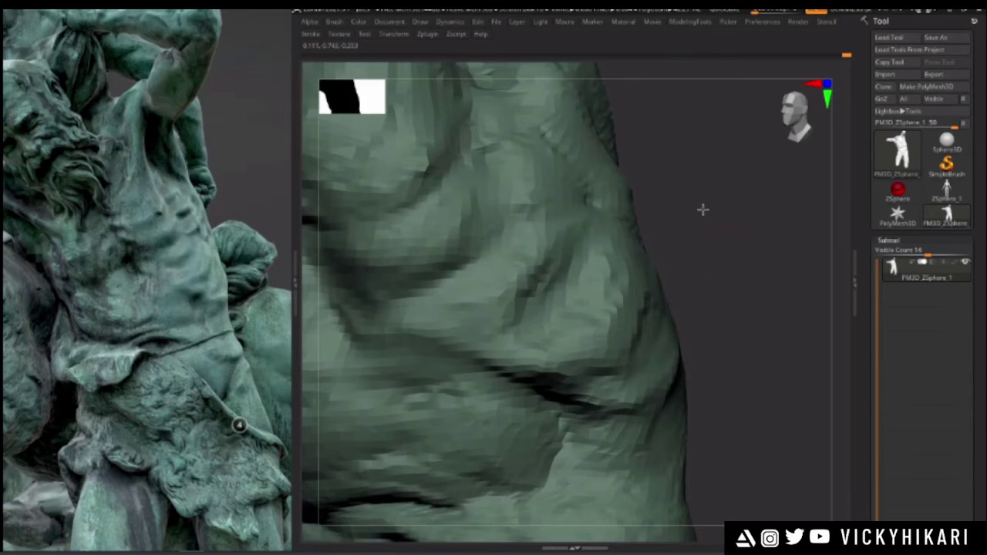
{"action": "left_click_drag", "start_coordinate": [718, 242], "coordinate": [698, 231], "text": "alt"}
{"action": "left_click_drag", "start_coordinate": [683, 302], "coordinate": [646, 339], "text": "alt"}
{"action": "left_click_drag", "start_coordinate": [341, 407], "coordinate": [393, 389]}
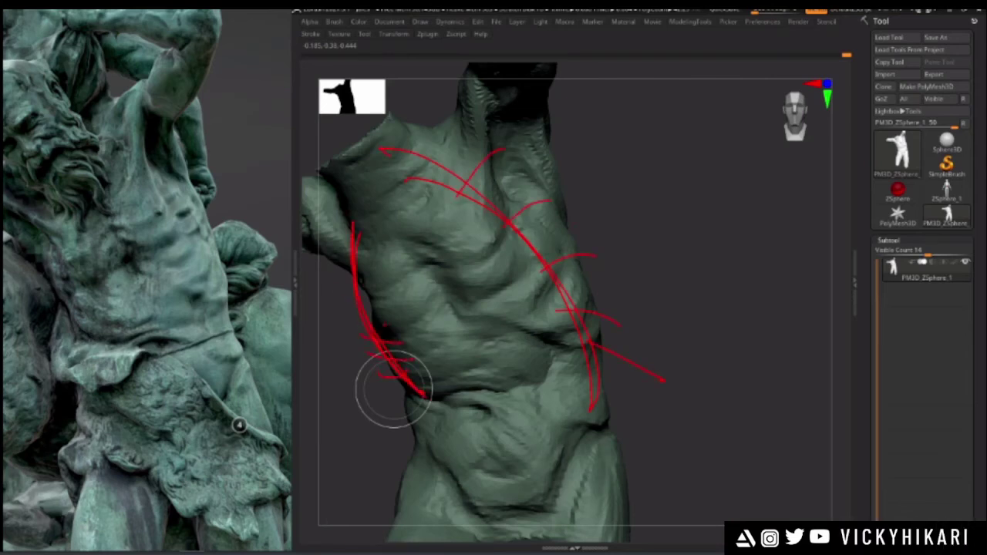
- Try to carve diagonal grooves between the ribs on the raised-arm side with a resized ClayBuildup brush
{"action": "mouse_move", "coordinate": [702, 260]}
{"action": "left_mouse_down"}
{"action": "mouse_move", "coordinate": [698, 245]}
{"action": "mouse_move", "coordinate": [693, 274]}
{"action": "left_mouse_up"}
{"action": "key", "text": "space"}
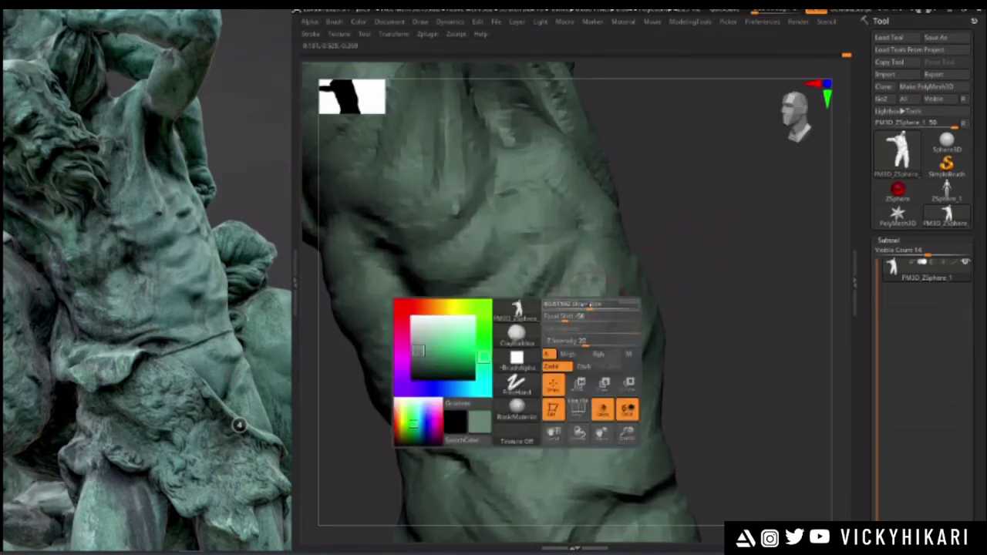
{"action": "key", "text": "space"}
{"action": "left_click_drag", "start_coordinate": [577, 242], "coordinate": [533, 330]}
{"action": "left_click_drag", "start_coordinate": [625, 282], "coordinate": [582, 347]}
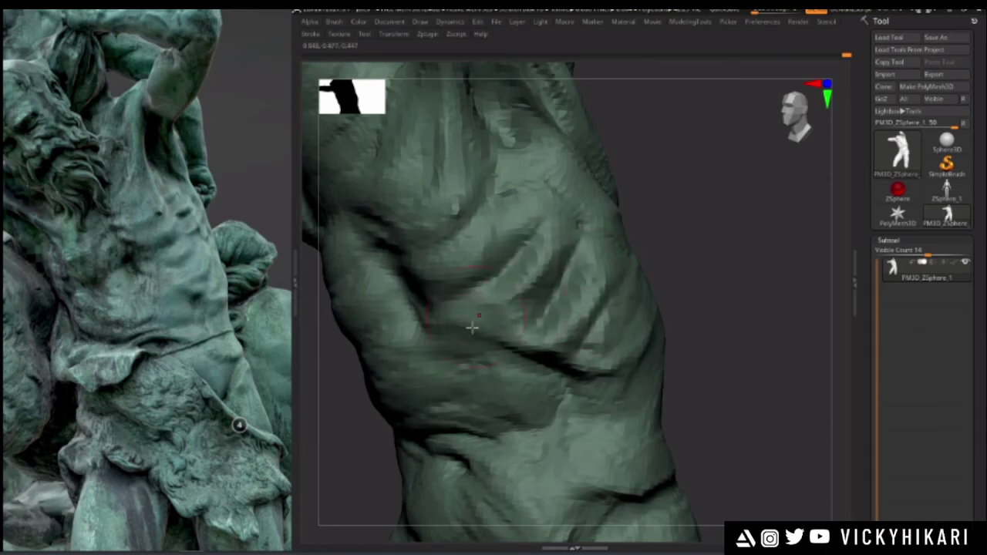
- Soften the diagonal grooves and refine the rib forms on the raised-arm flank with a resized brush, following the statue
{"action": "mouse_move", "coordinate": [727, 317]}
{"action": "left_mouse_down"}
{"action": "mouse_move", "coordinate": [749, 311]}
{"action": "mouse_move", "coordinate": [731, 334]}
{"action": "left_mouse_up"}
{"action": "scroll", "coordinate": [219, 220], "scroll_direction": "up", "scroll_amount": 4}
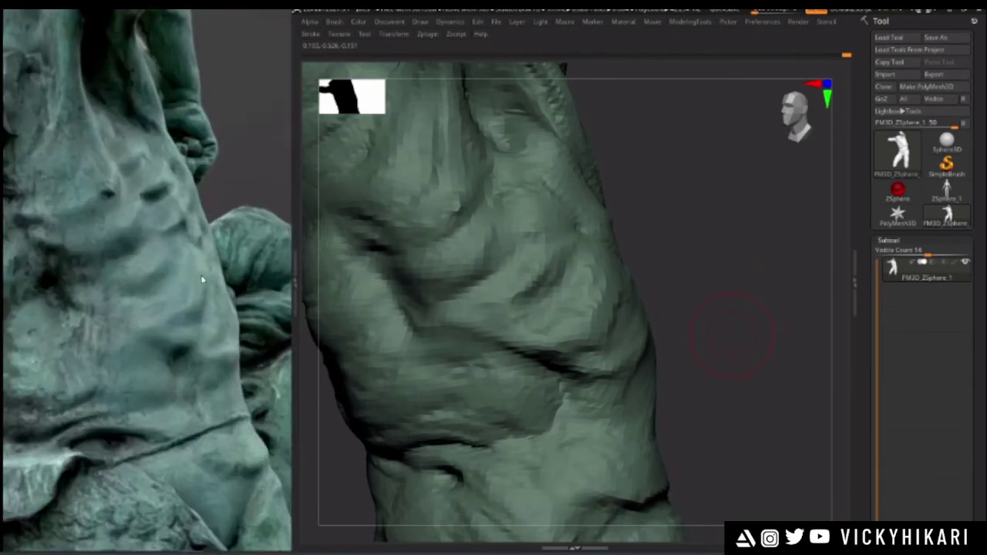
{"action": "scroll", "coordinate": [148, 286], "scroll_direction": "down", "scroll_amount": 1}
{"action": "left_click_drag", "start_coordinate": [686, 291], "coordinate": [619, 273]}
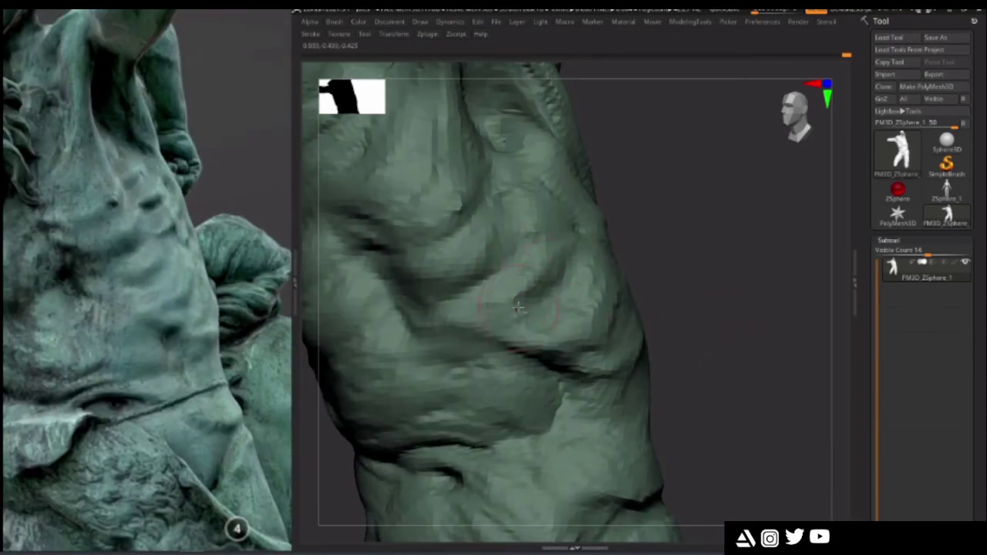
{"action": "key", "text": "space"}
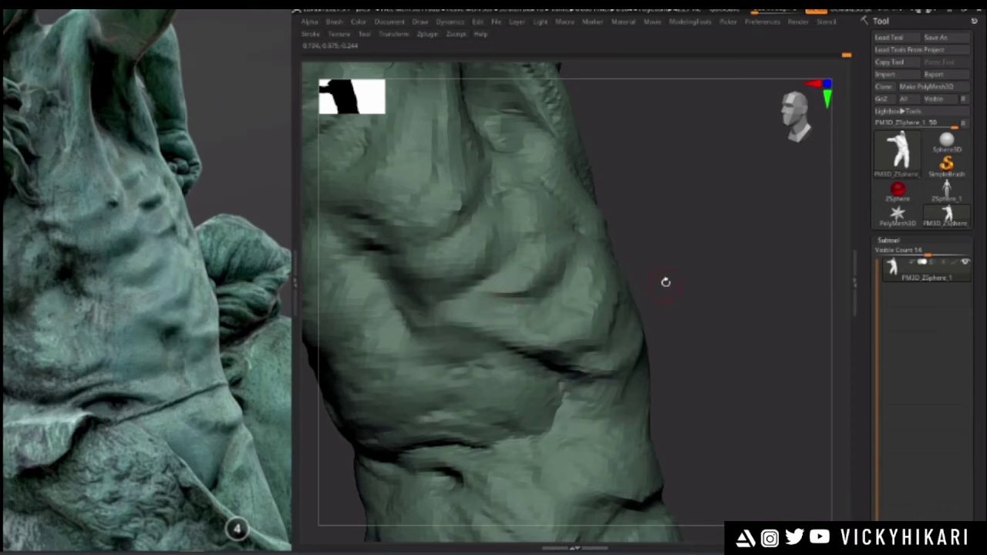
{"action": "key", "text": "space"}
{"action": "left_click_drag", "start_coordinate": [663, 283], "coordinate": [518, 306]}
{"action": "left_click_drag", "start_coordinate": [632, 299], "coordinate": [528, 312]}
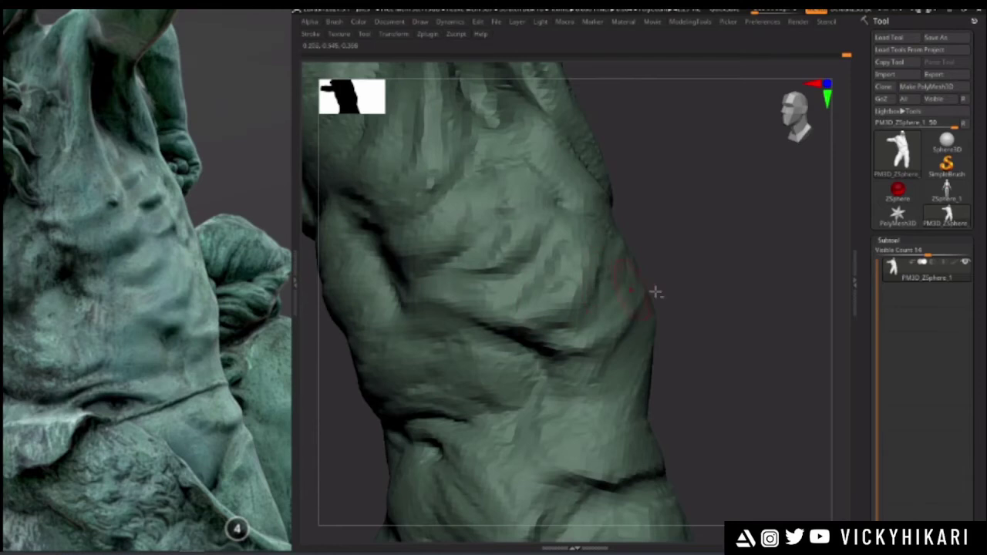
- Refine the lower ribs near the flank's outer contour and blend them into the side of the torso
{"action": "right_click_drag", "start_coordinate": [631, 290], "coordinate": [591, 292]}
{"action": "mouse_move", "coordinate": [658, 302]}
{"action": "left_mouse_down"}
{"action": "mouse_move", "coordinate": [661, 282]}
{"action": "mouse_move", "coordinate": [672, 293]}
{"action": "mouse_move", "coordinate": [664, 330]}
{"action": "mouse_move", "coordinate": [656, 327]}
{"action": "left_mouse_up"}
{"action": "key", "text": "f"}
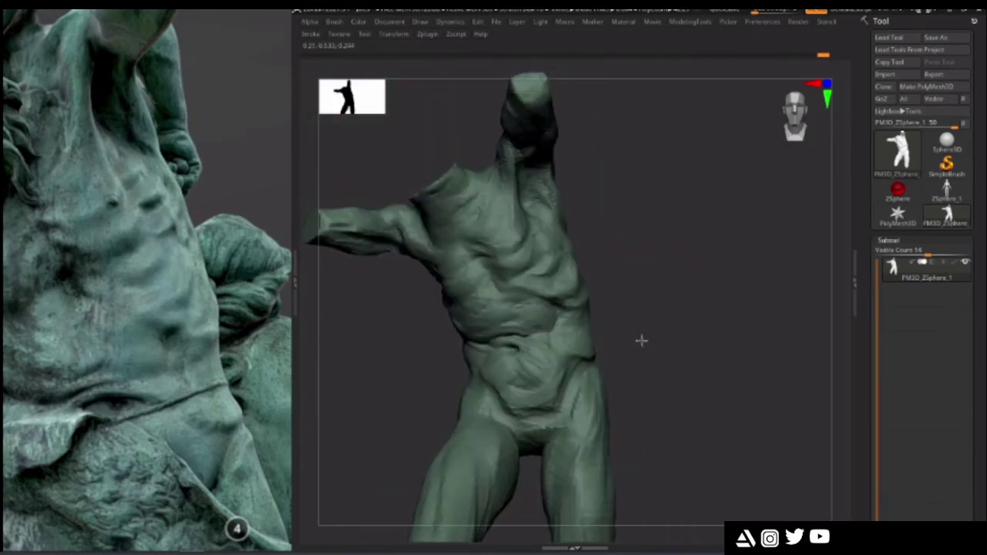
{"action": "key", "text": "f"}
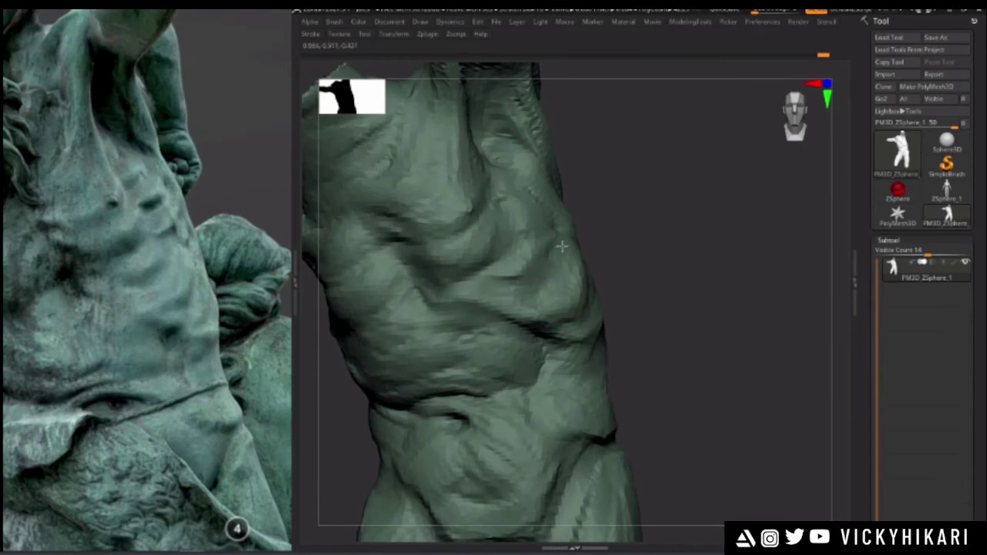
{"action": "right_click_drag", "start_coordinate": [629, 270], "coordinate": [635, 225], "text": "ctrl"}
{"action": "left_click_drag", "start_coordinate": [634, 225], "coordinate": [639, 264]}
{"action": "right_click_drag", "start_coordinate": [639, 265], "coordinate": [661, 315], "text": "ctrl"}
{"action": "left_click_drag", "start_coordinate": [661, 315], "coordinate": [629, 315]}
{"action": "mouse_move", "coordinate": [538, 314]}
{"action": "left_mouse_down"}
{"action": "mouse_move", "coordinate": [626, 282]}
{"action": "mouse_move", "coordinate": [522, 290]}
{"action": "left_mouse_up"}
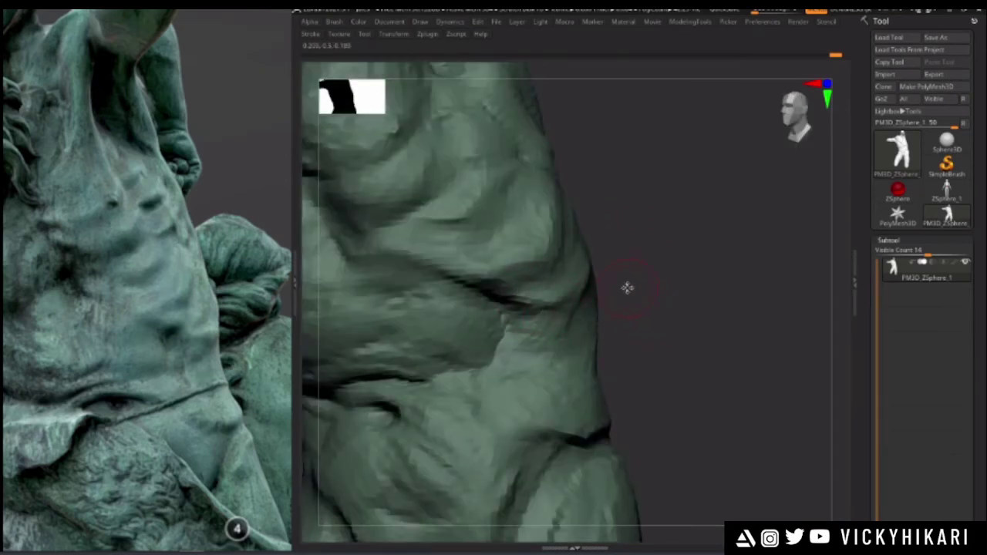
- Shape the crease beneath the lowest rib and carry it around the flank above the waist
{"action": "left_click_drag", "start_coordinate": [628, 287], "coordinate": [572, 300]}
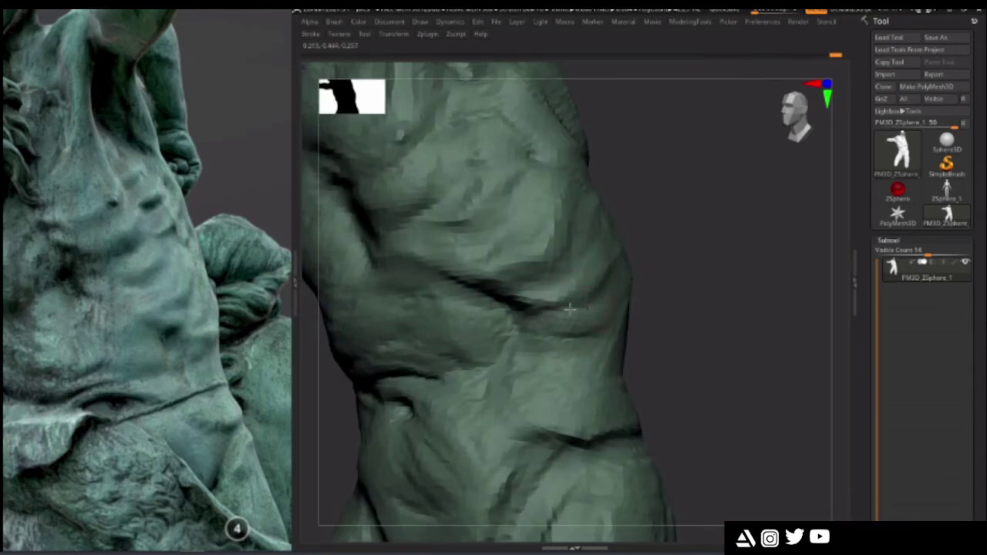
{"action": "mouse_move", "coordinate": [656, 254]}
{"action": "left_mouse_down", "text": "alt"}
{"action": "mouse_move", "coordinate": [694, 292]}
{"action": "mouse_move", "coordinate": [647, 243]}
{"action": "mouse_move", "coordinate": [663, 308]}
{"action": "mouse_move", "coordinate": [650, 297]}
{"action": "mouse_move", "coordinate": [664, 319]}
{"action": "mouse_move", "coordinate": [587, 264]}
{"action": "left_mouse_up", "text": "alt"}
{"action": "mouse_move", "coordinate": [674, 245]}
{"action": "left_mouse_down"}
{"action": "mouse_move", "coordinate": [639, 239]}
{"action": "mouse_move", "coordinate": [390, 346]}
{"action": "mouse_move", "coordinate": [348, 322]}
{"action": "mouse_move", "coordinate": [383, 337]}
{"action": "left_mouse_up"}
{"action": "left_click_drag", "start_coordinate": [454, 313], "coordinate": [409, 354], "text": "alt"}
{"action": "key", "text": "space"}
{"action": "key", "text": "space"}
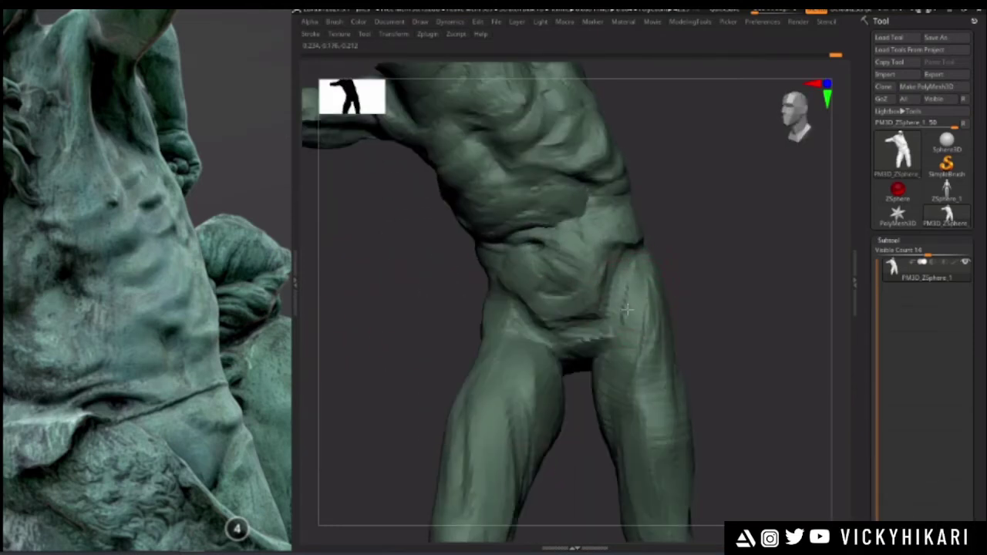
- Build up the long muscle forms on the front and back of the thigh with a resized brush
{"action": "left_click_drag", "start_coordinate": [600, 412], "coordinate": [593, 357], "text": "alt"}
{"action": "key", "text": "space"}
{"action": "left_click_drag", "start_coordinate": [705, 308], "coordinate": [532, 328]}
{"action": "mouse_move", "coordinate": [628, 346]}
{"action": "left_mouse_down", "text": "alt"}
{"action": "mouse_move", "coordinate": [650, 347]}
{"action": "mouse_move", "coordinate": [676, 432]}
{"action": "left_mouse_up", "text": "alt"}
{"action": "left_click_drag", "start_coordinate": [583, 346], "coordinate": [471, 343]}
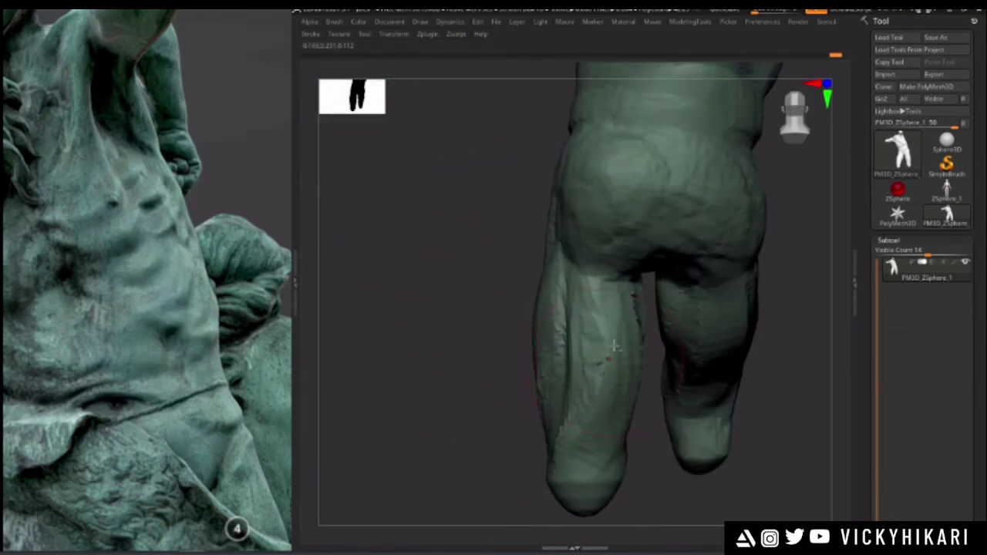
{"action": "left_click_drag", "start_coordinate": [595, 308], "coordinate": [600, 420]}
{"action": "left_click_drag", "start_coordinate": [519, 261], "coordinate": [574, 241]}
{"action": "left_click_drag", "start_coordinate": [487, 246], "coordinate": [532, 330]}
{"action": "left_click_drag", "start_coordinate": [417, 359], "coordinate": [429, 329]}
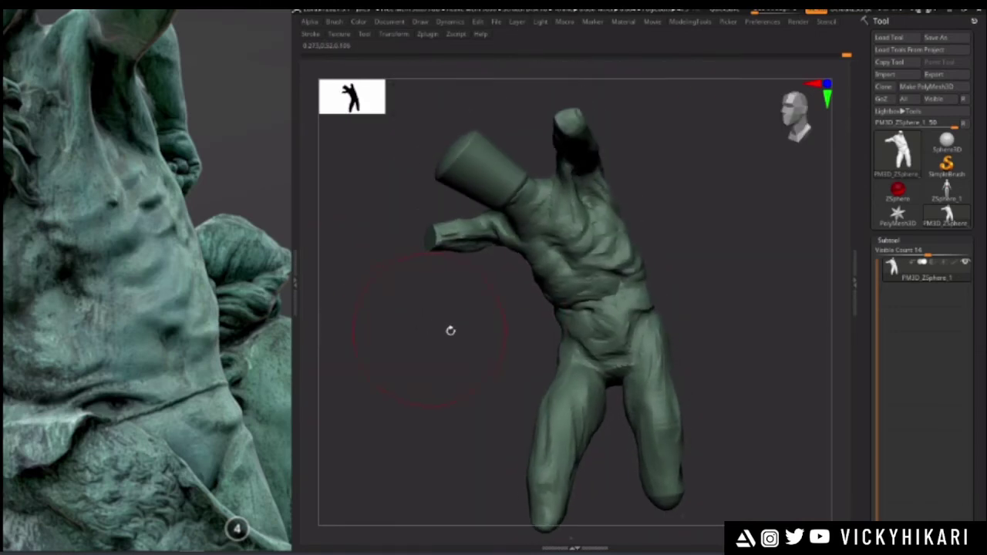
- Isolate the head cylinder, set the selection brush to SelectRect and invert the visibility to hide the cylinder
{"action": "left_click", "coordinate": [478, 199], "text": "ctrl+shift"}
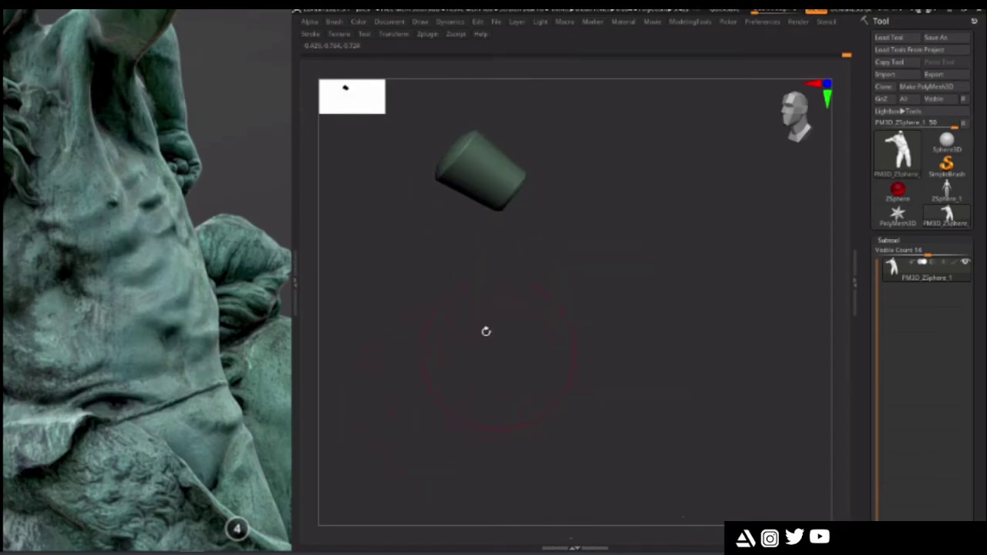
{"action": "key", "text": "Tab"}
{"action": "left_click", "coordinate": [326, 105], "text": "ctrl+shift"}
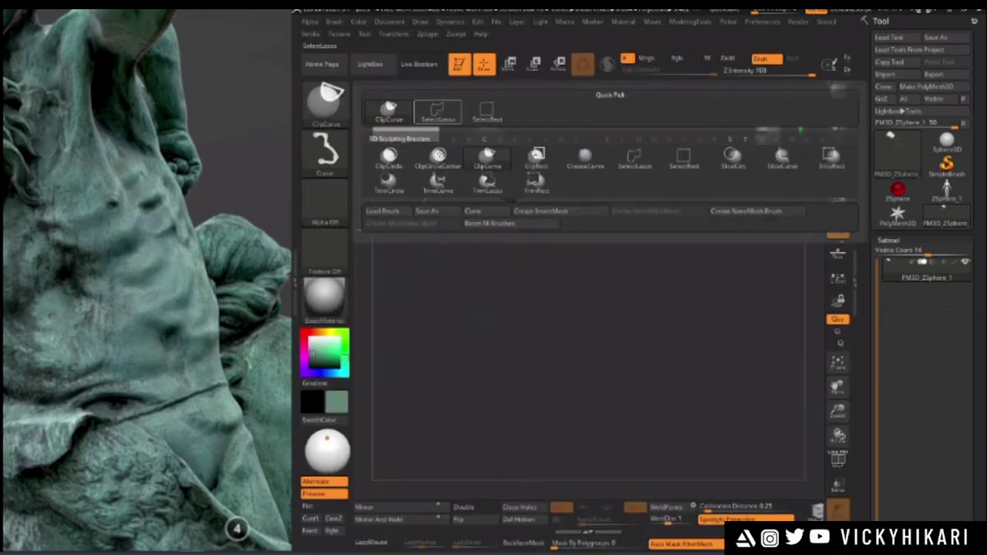
{"action": "left_click", "coordinate": [685, 160], "text": "ctrl+shift"}
{"action": "mouse_move", "coordinate": [456, 329]}
{"action": "left_mouse_down", "text": "ctrl+shift"}
{"action": "mouse_move", "coordinate": [426, 365]}
{"action": "mouse_move", "coordinate": [421, 334]}
{"action": "mouse_move", "coordinate": [417, 358]}
{"action": "left_mouse_up", "text": "ctrl+shift"}
{"action": "key", "text": "Tab"}
- Save the project over the existing Jules file
{"action": "key", "text": "ctrl+s"}
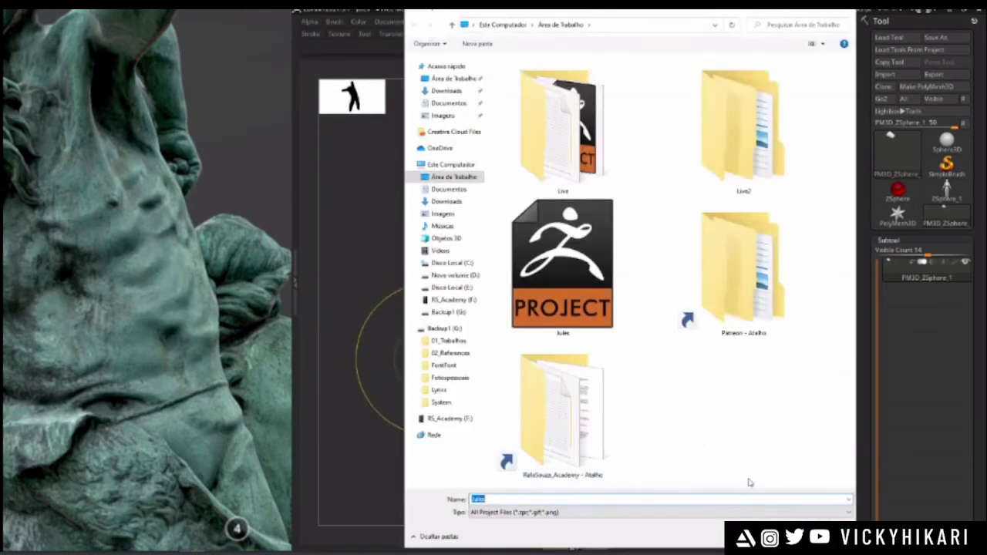
{"action": "key", "text": "Return"}
{"action": "left_click", "coordinate": [520, 281]}
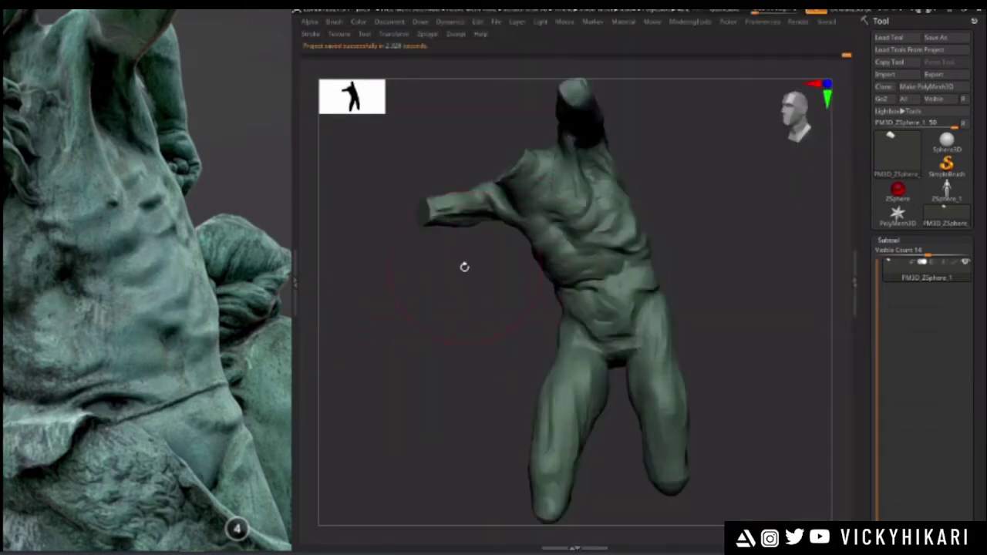
- Adjust the form of the abdomen around the navel with a resized Move brush
{"action": "mouse_move", "coordinate": [438, 370]}
{"action": "left_mouse_down", "text": "alt"}
{"action": "mouse_move", "coordinate": [455, 339]}
{"action": "mouse_move", "coordinate": [458, 357]}
{"action": "mouse_move", "coordinate": [423, 322]}
{"action": "mouse_move", "coordinate": [468, 322]}
{"action": "left_mouse_up", "text": "alt"}
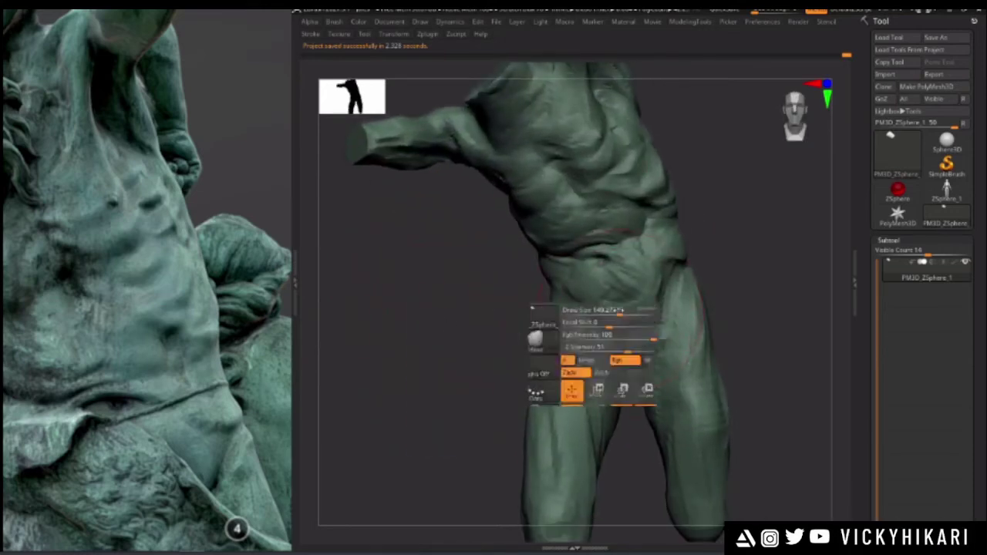
{"action": "key", "text": "space"}
{"action": "mouse_move", "coordinate": [595, 242]}
{"action": "left_mouse_down"}
{"action": "mouse_move", "coordinate": [610, 265]}
{"action": "mouse_move", "coordinate": [600, 264]}
{"action": "left_mouse_up"}
{"action": "key", "text": "space"}
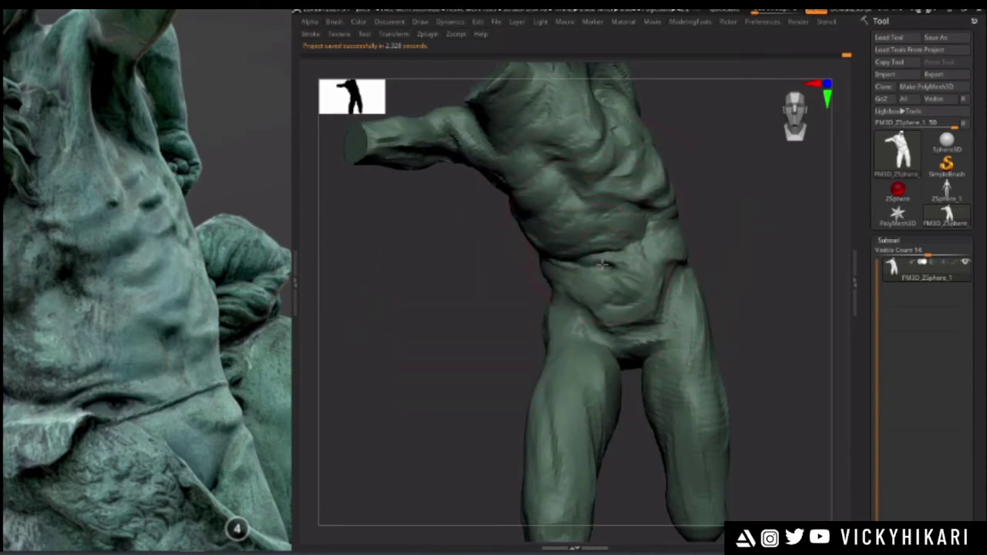
- Build up the lower belly and define its rounded lower edge above the groin with a resized ClayBuildup brush
{"action": "left_click_drag", "start_coordinate": [493, 327], "coordinate": [472, 401], "text": "alt"}
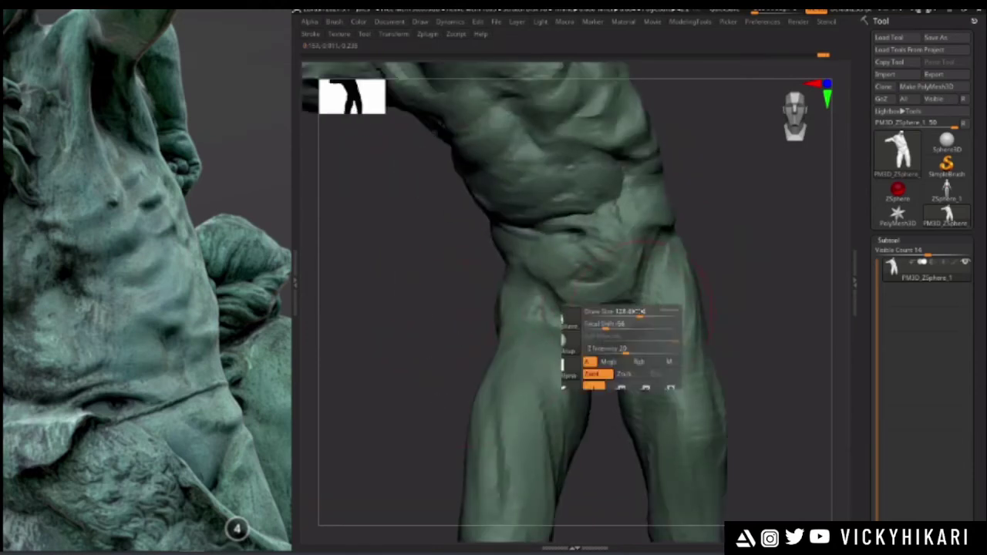
{"action": "left_click_drag", "start_coordinate": [643, 269], "coordinate": [634, 279]}
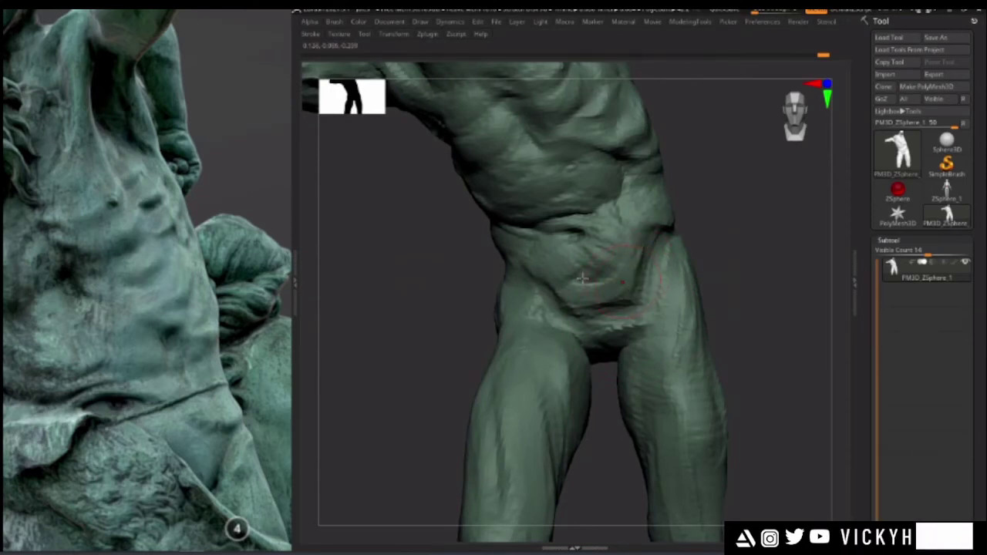
{"action": "right_click_drag", "start_coordinate": [582, 279], "coordinate": [634, 294]}
{"action": "right_click_drag", "start_coordinate": [454, 295], "coordinate": [643, 285]}
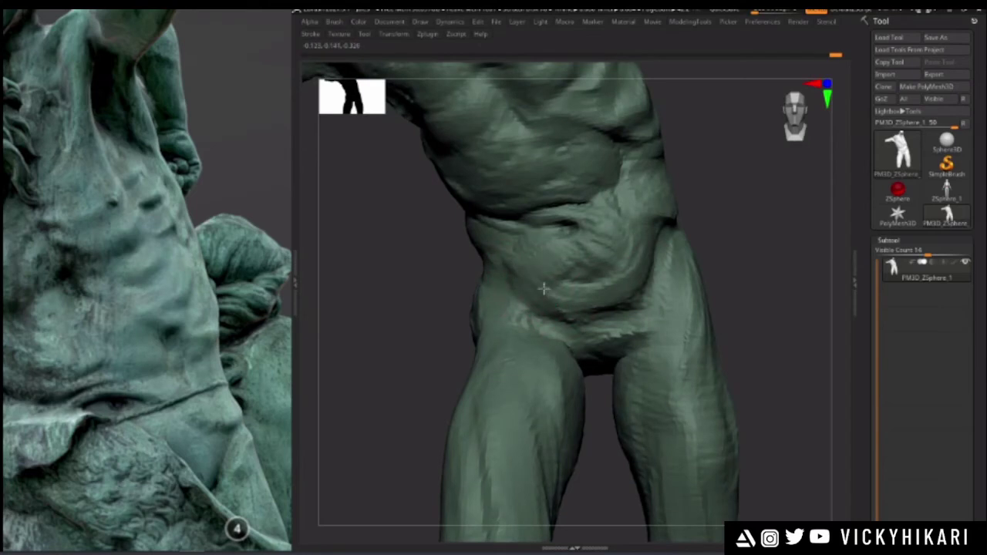
{"action": "key", "text": "space"}
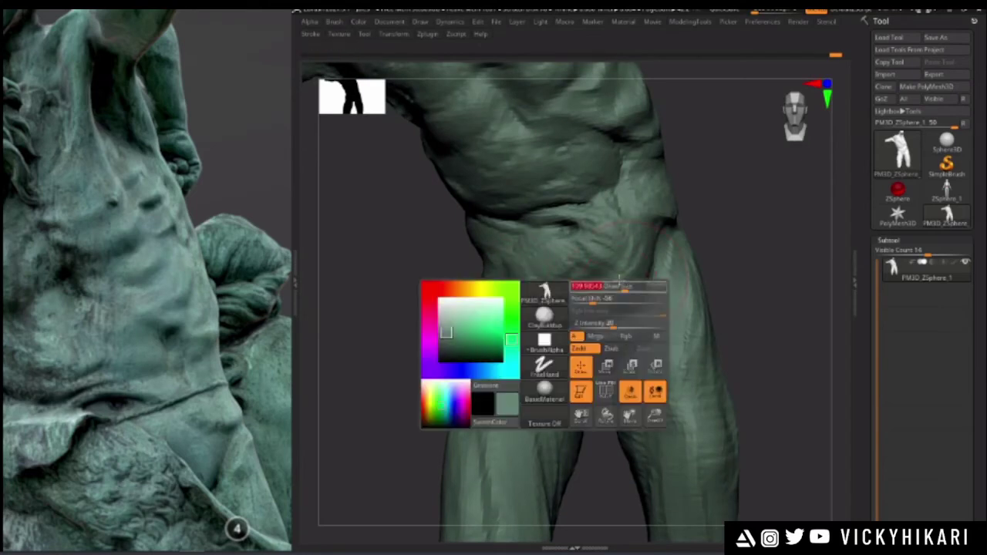
{"action": "right_click_drag", "start_coordinate": [398, 333], "coordinate": [616, 269]}
{"action": "right_click_drag", "start_coordinate": [488, 313], "coordinate": [394, 420]}
{"action": "right_click", "coordinate": [512, 304]}
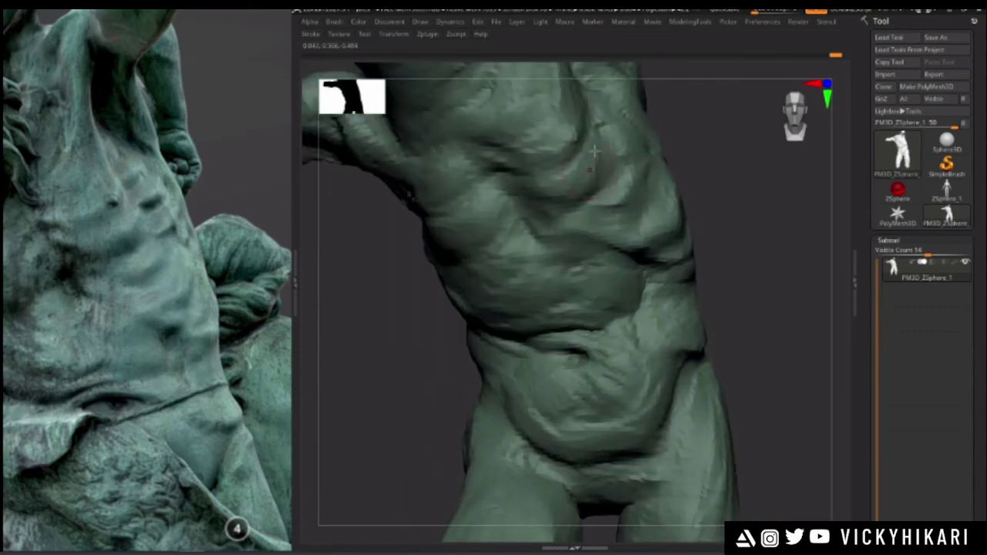
- Refine the ribs and the lower chest edge at the centre of the torso with a resized brush
{"action": "right_click_drag", "start_coordinate": [411, 274], "coordinate": [602, 265]}
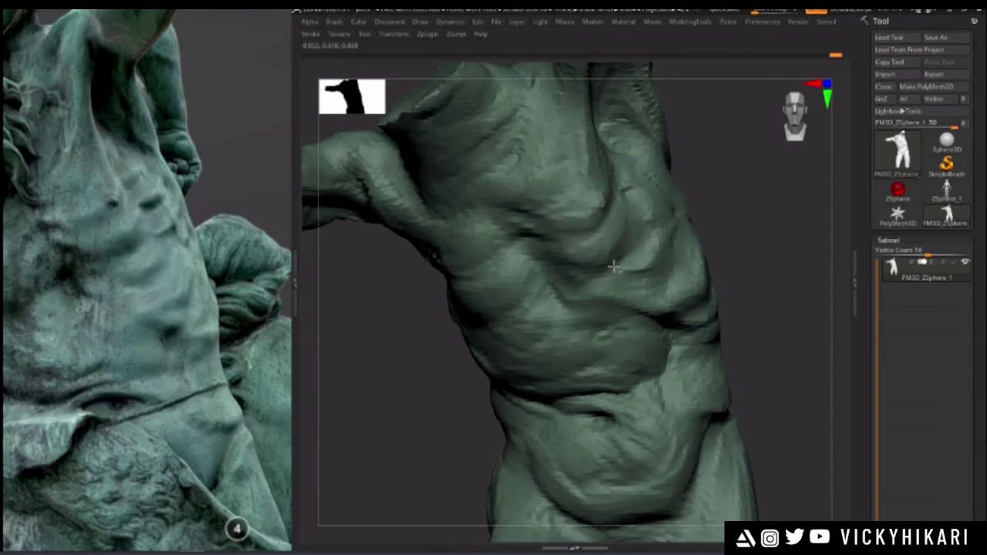
{"action": "right_click_drag", "start_coordinate": [564, 263], "coordinate": [568, 242]}
{"action": "right_click", "coordinate": [582, 251]}
{"action": "right_click", "coordinate": [568, 242]}
{"action": "key", "text": "space"}
{"action": "left_click", "coordinate": [569, 240]}
{"action": "mouse_move", "coordinate": [414, 305]}
{"action": "left_mouse_down"}
{"action": "mouse_move", "coordinate": [353, 317]}
{"action": "mouse_move", "coordinate": [410, 354]}
{"action": "mouse_move", "coordinate": [417, 393]}
{"action": "left_mouse_up"}
{"action": "key", "text": "space"}
{"action": "left_click_drag", "start_coordinate": [384, 274], "coordinate": [382, 264]}
- Compare the torso's overall pose and proportions with the full statue reference
{"action": "key", "text": "f"}
{"action": "right_click_drag", "start_coordinate": [409, 306], "coordinate": [370, 354]}
{"action": "mouse_move", "coordinate": [470, 306]}
{"action": "left_mouse_down"}
{"action": "mouse_move", "coordinate": [452, 353]}
{"action": "mouse_move", "coordinate": [434, 325]}
{"action": "left_mouse_up"}
{"action": "right_click_drag", "start_coordinate": [434, 325], "coordinate": [460, 390]}
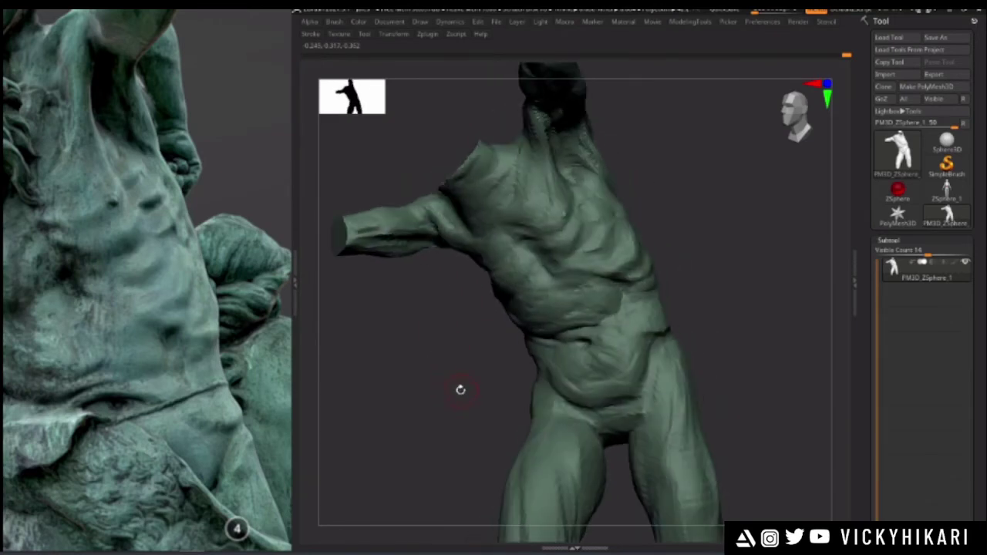
{"action": "scroll", "coordinate": [105, 293], "scroll_direction": "down", "scroll_amount": 4}
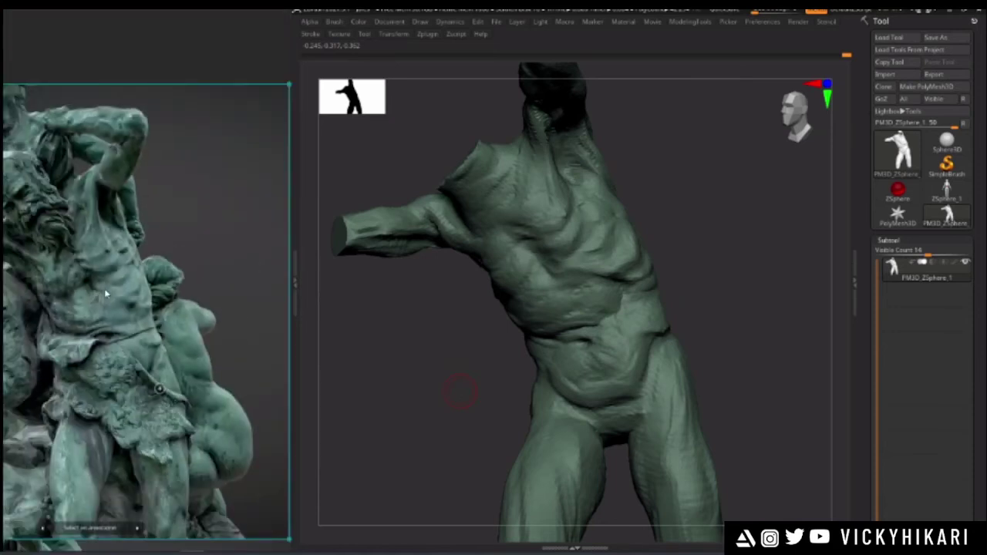
{"action": "middle_click_drag", "start_coordinate": [105, 293], "coordinate": [165, 246]}
- Shape the base of the neck and its transition into the upper chest
{"action": "mouse_move", "coordinate": [461, 392]}
{"action": "left_mouse_down"}
{"action": "mouse_move", "coordinate": [396, 335]}
{"action": "mouse_move", "coordinate": [410, 293]}
{"action": "mouse_move", "coordinate": [438, 301]}
{"action": "left_mouse_up"}
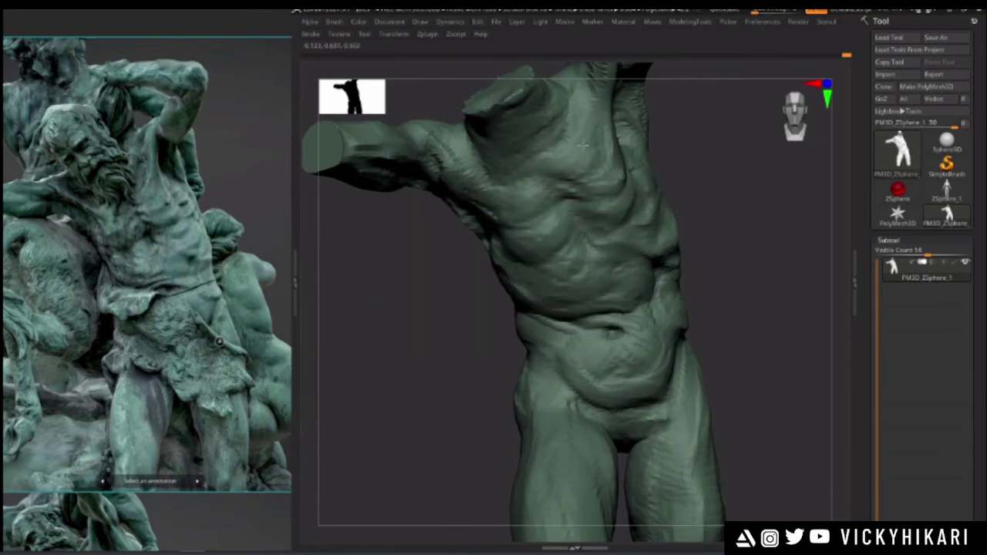
{"action": "left_click_drag", "start_coordinate": [430, 301], "coordinate": [502, 262]}
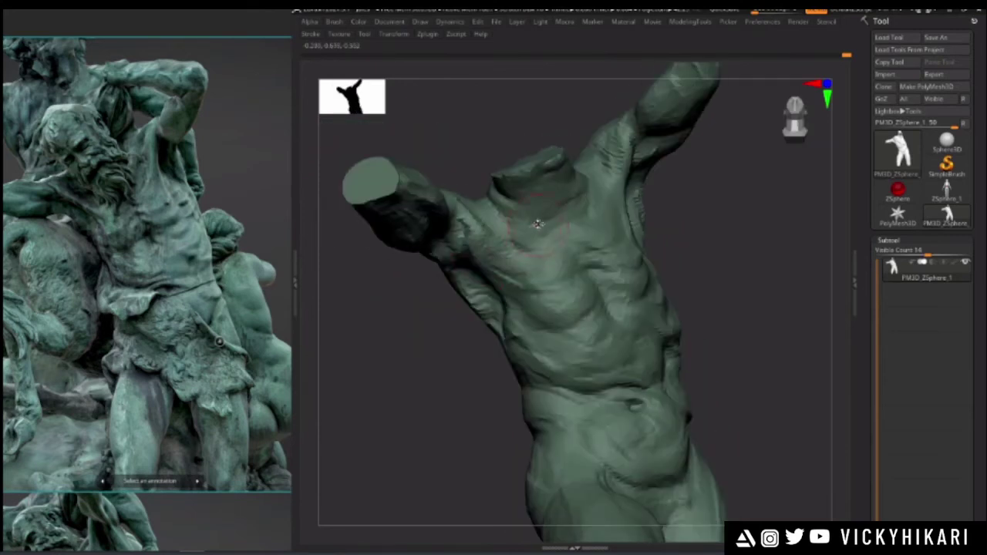
{"action": "mouse_move", "coordinate": [511, 194]}
{"action": "left_mouse_down"}
{"action": "mouse_move", "coordinate": [488, 177]}
{"action": "mouse_move", "coordinate": [498, 182]}
{"action": "left_mouse_up"}
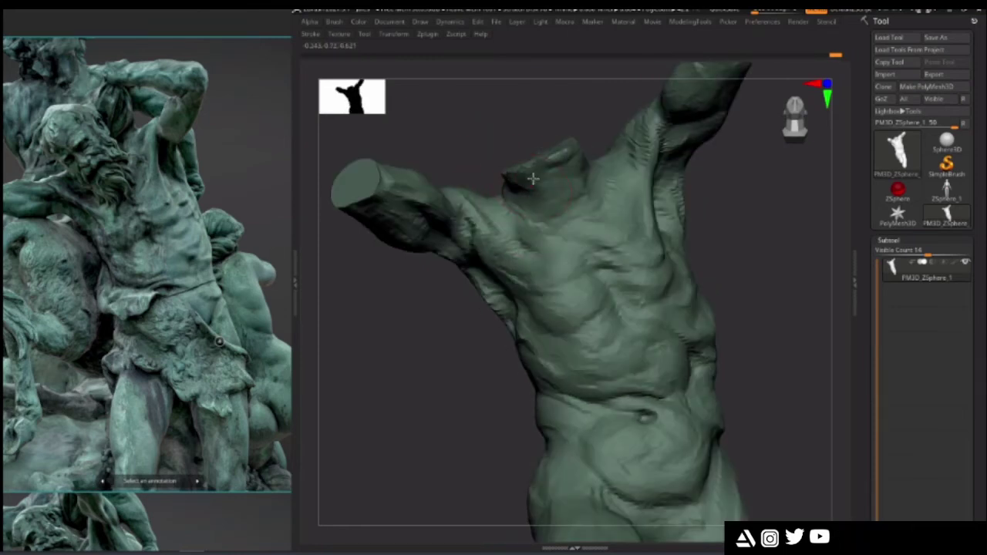
{"action": "left_click_drag", "start_coordinate": [457, 144], "coordinate": [437, 297]}
- Refine the thigh and knee forms of the forward leg with a resized brush
{"action": "key", "text": "space"}
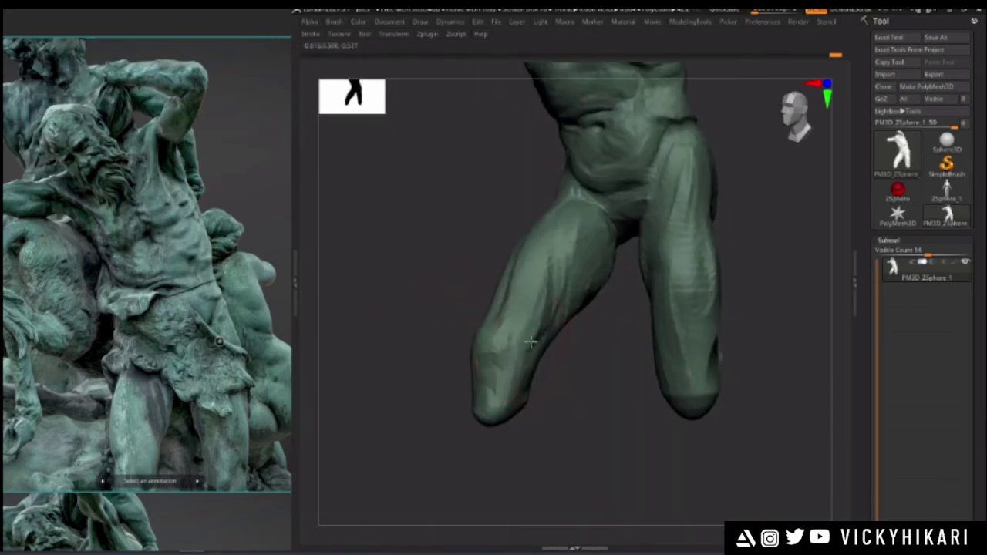
{"action": "left_click_drag", "start_coordinate": [462, 331], "coordinate": [423, 359]}
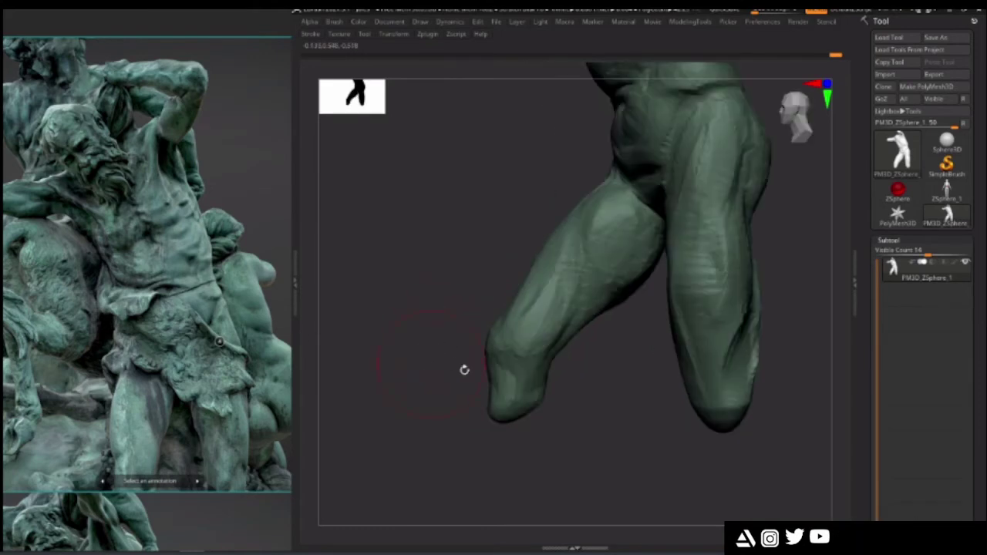
{"action": "left_click_drag", "start_coordinate": [444, 300], "coordinate": [408, 288]}
{"action": "left_click_drag", "start_coordinate": [496, 358], "coordinate": [444, 344]}
{"action": "left_click_drag", "start_coordinate": [461, 296], "coordinate": [507, 280]}
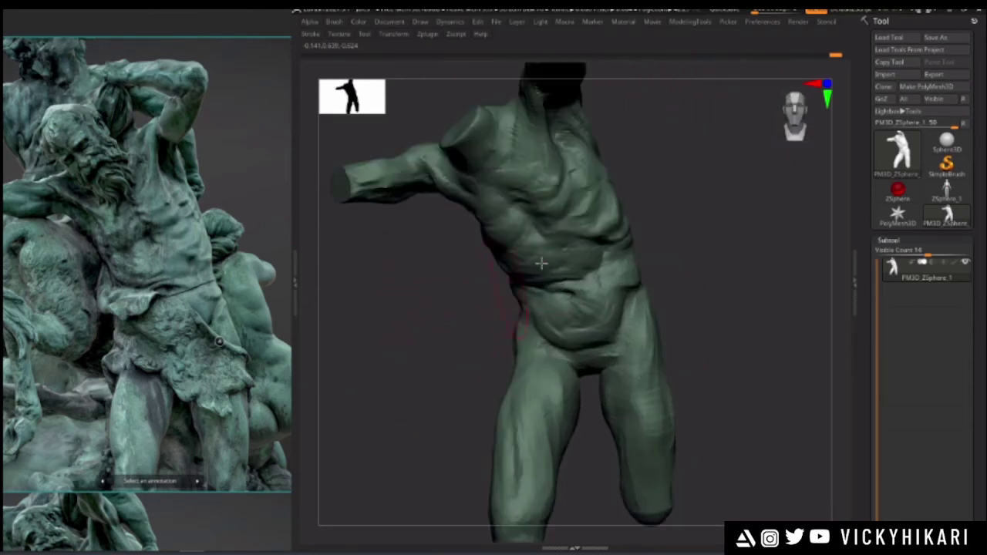
- Adjust the lower chest contour on the torso with a resized brush
{"action": "key", "text": "space"}
{"action": "left_click_drag", "start_coordinate": [560, 216], "coordinate": [541, 216]}
{"action": "left_click_drag", "start_coordinate": [424, 286], "coordinate": [436, 245], "text": "alt"}
- Switch to the ZSphere_1 figure to compare its pose and return to the sculpted torso
{"action": "key", "text": "f"}
{"action": "left_click_drag", "start_coordinate": [399, 300], "coordinate": [431, 344]}
{"action": "left_click", "coordinate": [947, 191]}
{"action": "key", "text": "f"}
{"action": "left_click_drag", "start_coordinate": [359, 300], "coordinate": [398, 395]}
{"action": "left_click", "coordinate": [947, 216]}
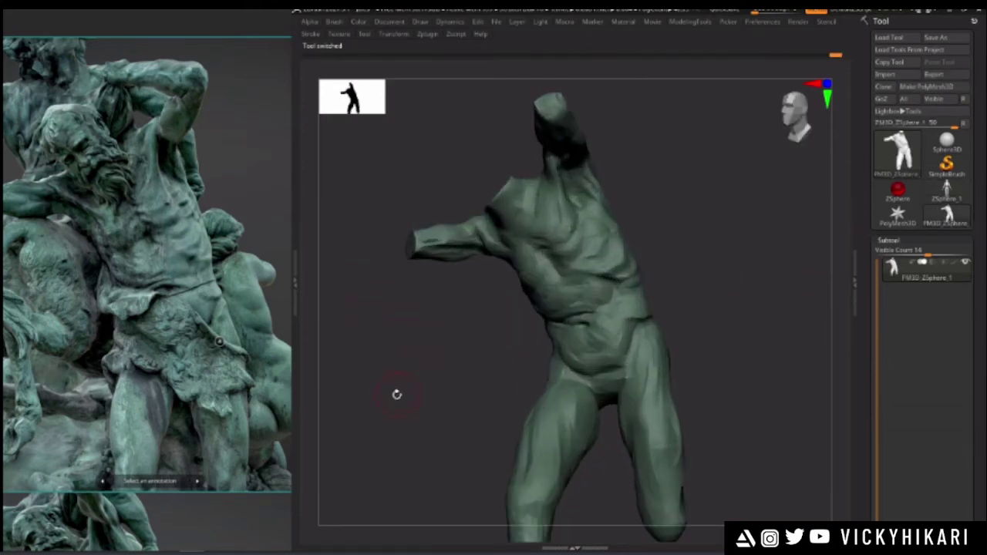
- Turn the figure to a three-quarter view and mark the muscle below the raised arm and the flank contour in red
{"action": "left_click_drag", "start_coordinate": [483, 326], "coordinate": [434, 344]}
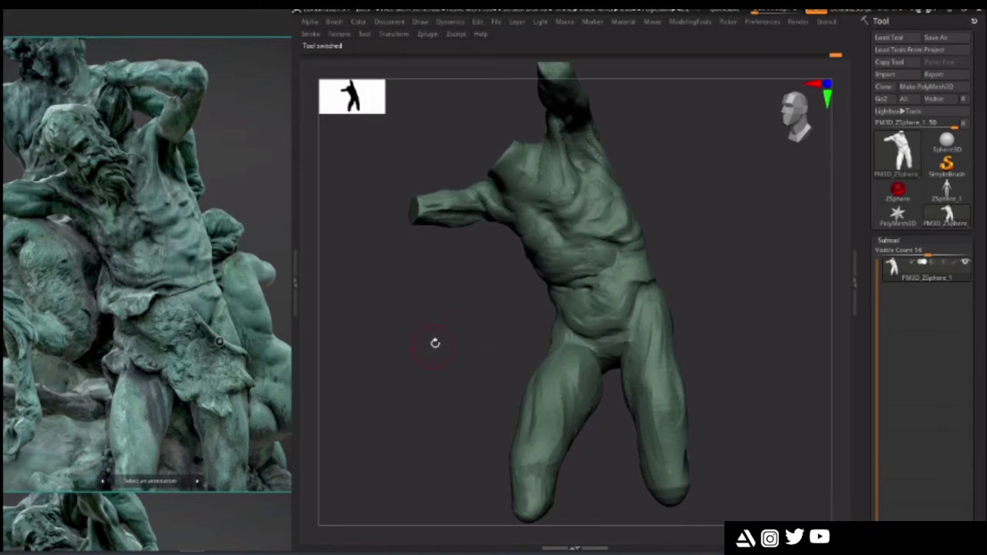
{"action": "mouse_move", "coordinate": [498, 295]}
{"action": "left_mouse_down"}
{"action": "mouse_move", "coordinate": [447, 367]}
{"action": "mouse_move", "coordinate": [441, 352]}
{"action": "mouse_move", "coordinate": [425, 357]}
{"action": "mouse_move", "coordinate": [439, 352]}
{"action": "mouse_move", "coordinate": [439, 403]}
{"action": "mouse_move", "coordinate": [430, 377]}
{"action": "mouse_move", "coordinate": [440, 385]}
{"action": "left_mouse_up"}
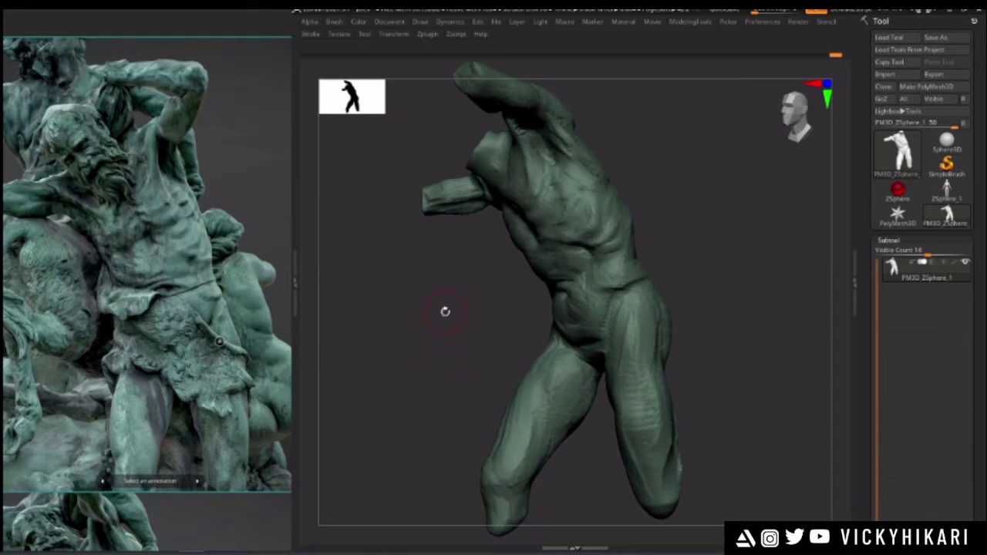
{"action": "left_click", "coordinate": [445, 311]}
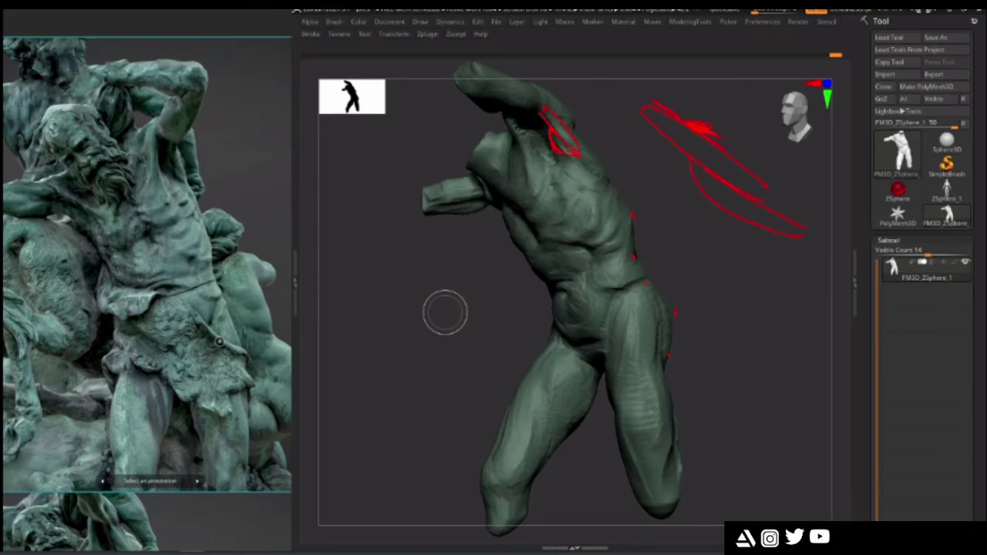
- Finish the red markup and build up the muscle below the raised arm with a resized ClayBuildup brush
{"action": "left_click_drag", "start_coordinate": [700, 127], "coordinate": [754, 158]}
{"action": "key", "text": "Escape"}
{"action": "left_click_drag", "start_coordinate": [375, 257], "coordinate": [553, 258], "text": "alt"}
{"action": "mouse_move", "coordinate": [752, 152]}
{"action": "left_mouse_down", "text": "alt"}
{"action": "mouse_move", "coordinate": [727, 244]}
{"action": "mouse_move", "coordinate": [685, 249]}
{"action": "left_mouse_up", "text": "alt"}
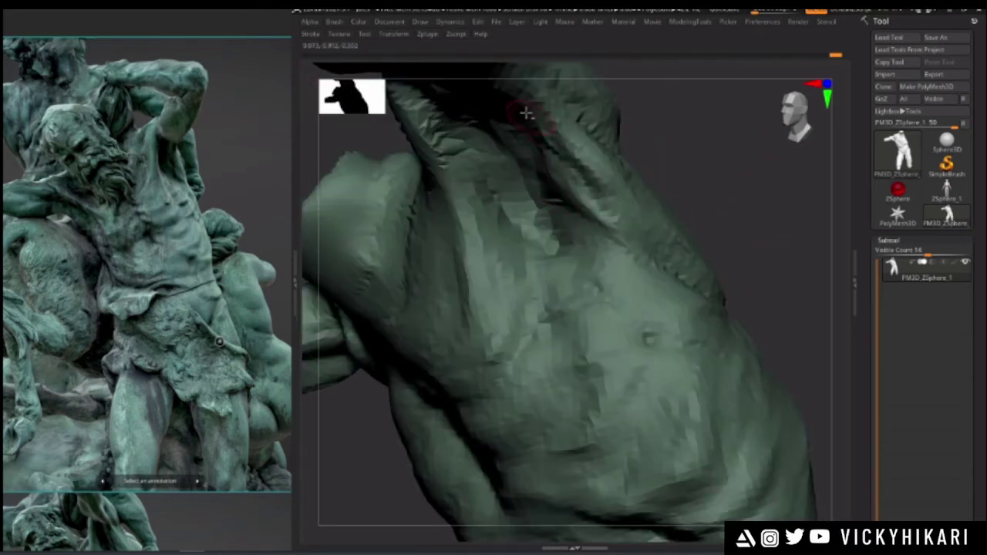
{"action": "key", "text": "space"}
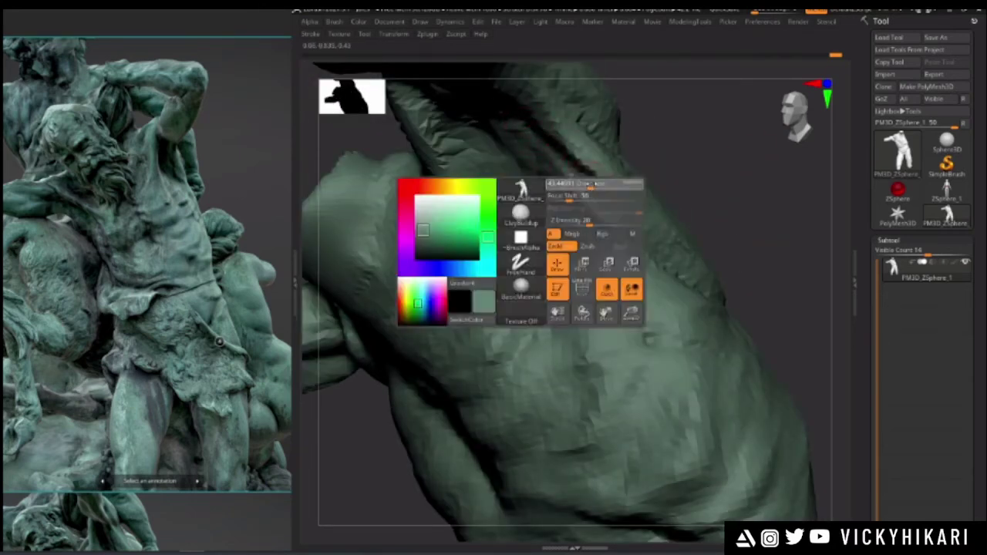
{"action": "left_click_drag", "start_coordinate": [744, 228], "coordinate": [663, 235], "text": "alt"}
{"action": "left_click_drag", "start_coordinate": [445, 340], "coordinate": [455, 417]}
{"action": "mouse_move", "coordinate": [564, 224]}
{"action": "left_mouse_down"}
{"action": "mouse_move", "coordinate": [584, 229]}
{"action": "mouse_move", "coordinate": [547, 203]}
{"action": "left_mouse_up"}
{"action": "left_click_drag", "start_coordinate": [681, 205], "coordinate": [679, 139], "text": "alt"}
{"action": "mouse_move", "coordinate": [687, 205]}
{"action": "left_mouse_down"}
{"action": "mouse_move", "coordinate": [699, 225]}
{"action": "mouse_move", "coordinate": [717, 224]}
{"action": "left_mouse_up"}
{"action": "mouse_move", "coordinate": [717, 225]}
{"action": "left_mouse_down", "text": "alt"}
{"action": "mouse_move", "coordinate": [670, 219]}
{"action": "mouse_move", "coordinate": [600, 233]}
{"action": "mouse_move", "coordinate": [440, 286]}
{"action": "mouse_move", "coordinate": [436, 337]}
{"action": "mouse_move", "coordinate": [413, 354]}
{"action": "left_mouse_up", "text": "alt"}
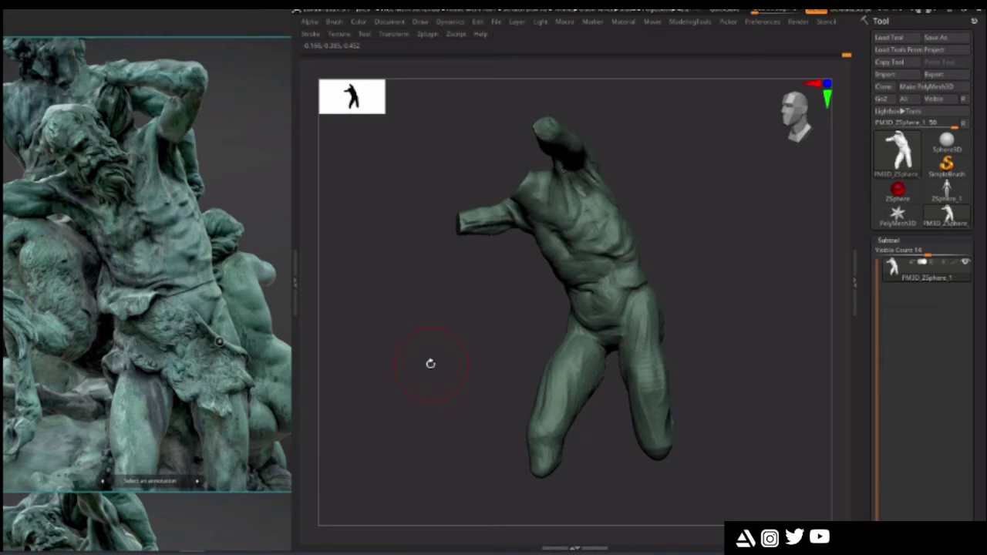
- Mask the body except for the outstretched arm, reset the gizmo's orientation and centre it on the unmasked arm
{"action": "mouse_move", "coordinate": [418, 307]}
{"action": "left_mouse_down"}
{"action": "mouse_move", "coordinate": [430, 284]}
{"action": "mouse_move", "coordinate": [439, 346]}
{"action": "mouse_move", "coordinate": [418, 366]}
{"action": "left_mouse_up"}
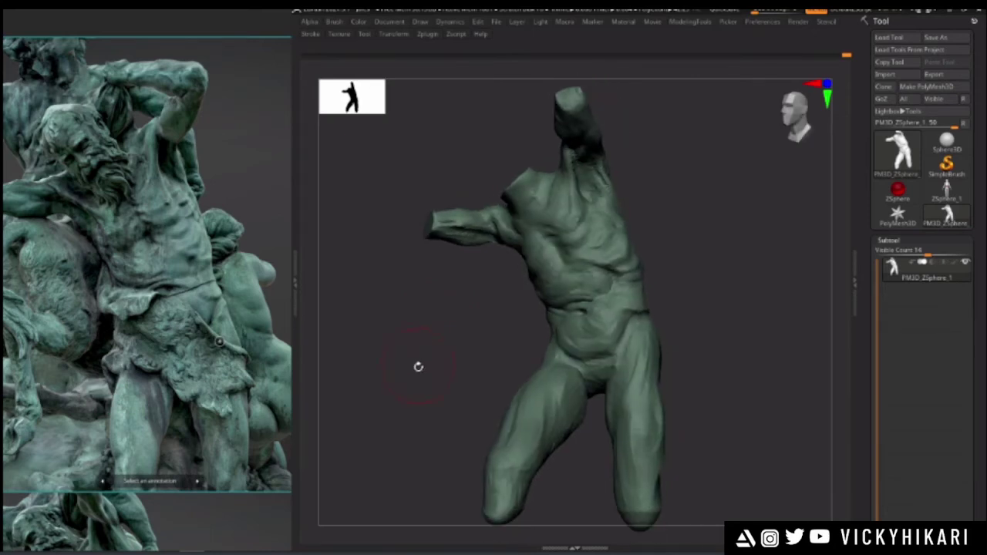
{"action": "mouse_move", "coordinate": [447, 308]}
{"action": "left_mouse_down"}
{"action": "mouse_move", "coordinate": [483, 291]}
{"action": "mouse_move", "coordinate": [420, 224]}
{"action": "left_mouse_up"}
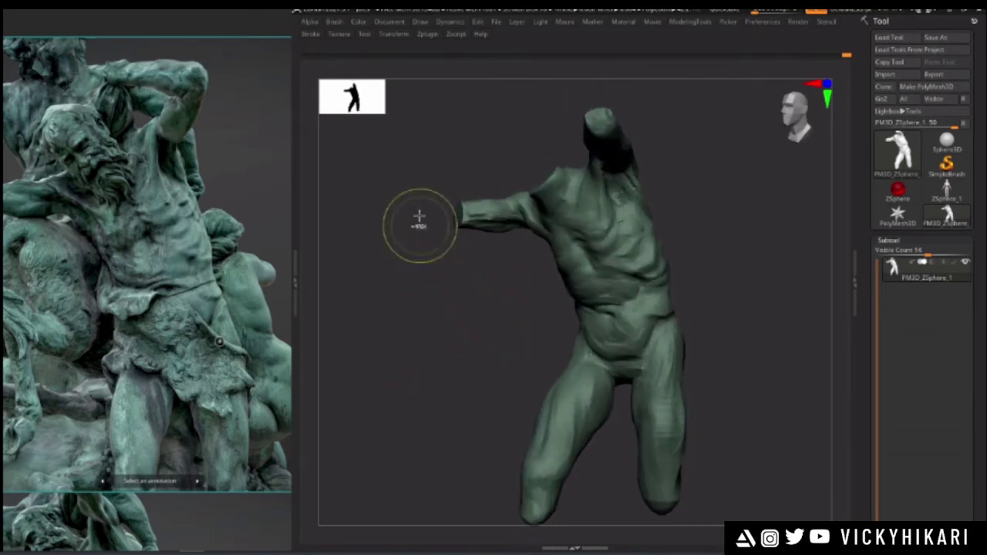
{"action": "key", "text": "w"}
{"action": "left_click", "coordinate": [466, 293], "text": "ctrl"}
{"action": "left_click_drag", "start_coordinate": [485, 296], "coordinate": [571, 253]}
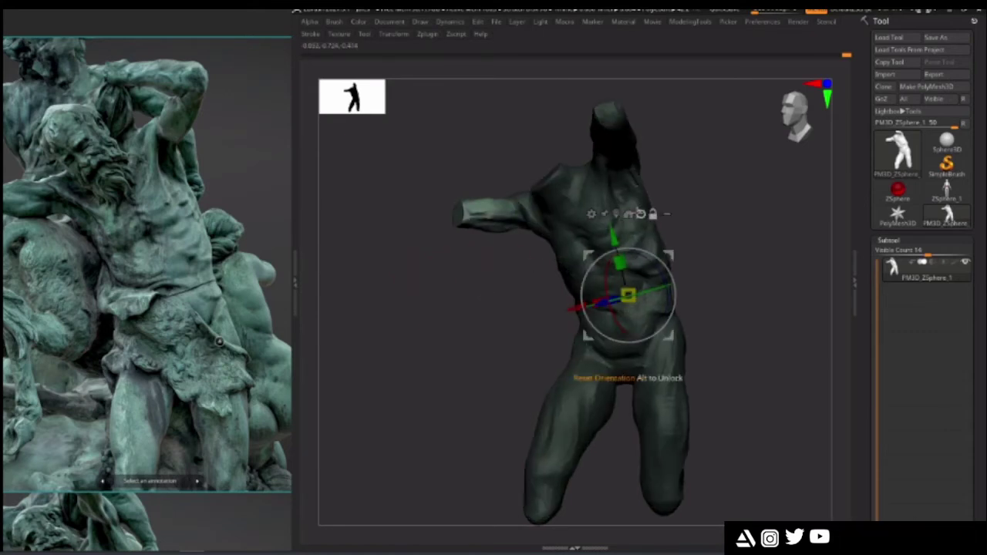
{"action": "left_click", "coordinate": [640, 214], "text": "alt"}
{"action": "left_click", "coordinate": [615, 213]}
- Rotate and reposition the unmasked outstretched arm with the gizmo, checking it from several angles
{"action": "left_click_drag", "start_coordinate": [455, 317], "coordinate": [441, 258]}
{"action": "left_click_drag", "start_coordinate": [451, 175], "coordinate": [468, 185], "text": "alt"}
{"action": "left_click_drag", "start_coordinate": [402, 193], "coordinate": [410, 333]}
{"action": "left_click_drag", "start_coordinate": [467, 186], "coordinate": [458, 181], "text": "alt"}
{"action": "left_click_drag", "start_coordinate": [509, 225], "coordinate": [462, 193]}
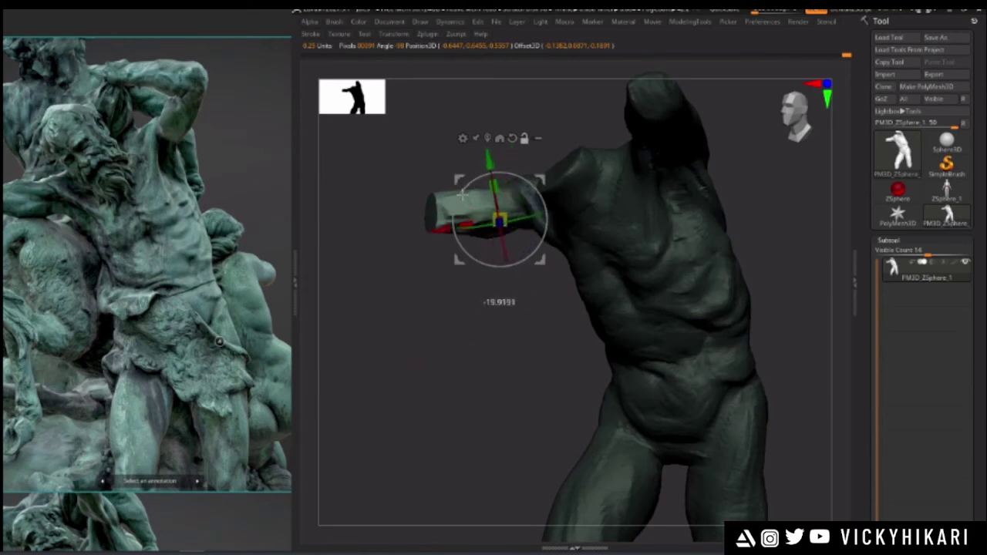
{"action": "mouse_move", "coordinate": [443, 158]}
{"action": "left_mouse_down"}
{"action": "mouse_move", "coordinate": [449, 187]}
{"action": "mouse_move", "coordinate": [458, 167]}
{"action": "left_mouse_up"}
{"action": "left_click_drag", "start_coordinate": [467, 255], "coordinate": [492, 157]}
{"action": "left_click_drag", "start_coordinate": [412, 191], "coordinate": [407, 234]}
{"action": "mouse_move", "coordinate": [406, 234]}
{"action": "left_mouse_down", "text": "alt"}
{"action": "mouse_move", "coordinate": [390, 205]}
{"action": "mouse_move", "coordinate": [395, 241]}
{"action": "left_mouse_up", "text": "alt"}
{"action": "mouse_move", "coordinate": [421, 182]}
{"action": "left_mouse_down"}
{"action": "mouse_move", "coordinate": [421, 144]}
{"action": "mouse_move", "coordinate": [457, 168]}
{"action": "left_mouse_up"}
{"action": "left_click_drag", "start_coordinate": [387, 189], "coordinate": [395, 236], "text": "alt"}
- Reshape the upper and lower contours of the outstretched arm with a resized brush
{"action": "key", "text": "q"}
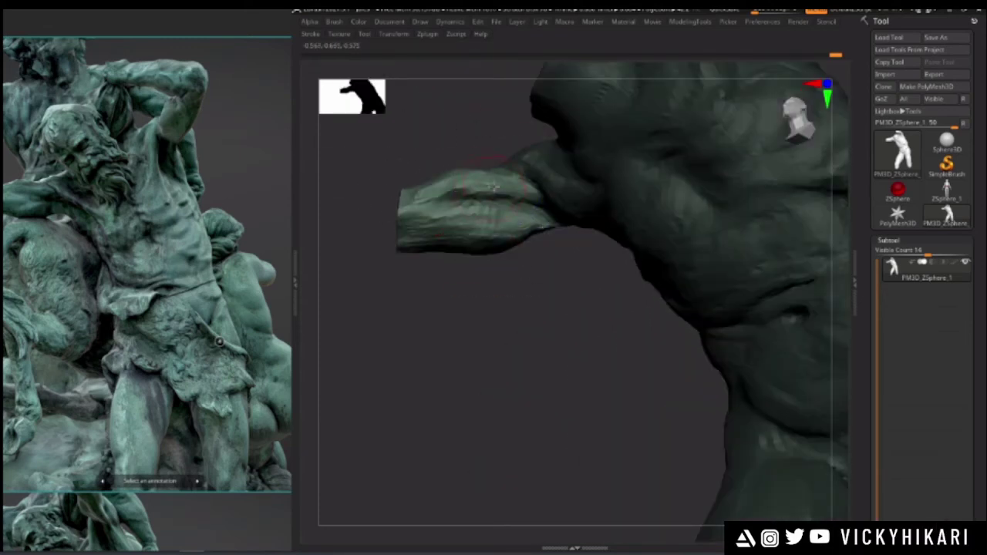
{"action": "key", "text": "space"}
{"action": "key", "text": "space"}
{"action": "left_click_drag", "start_coordinate": [495, 173], "coordinate": [546, 171]}
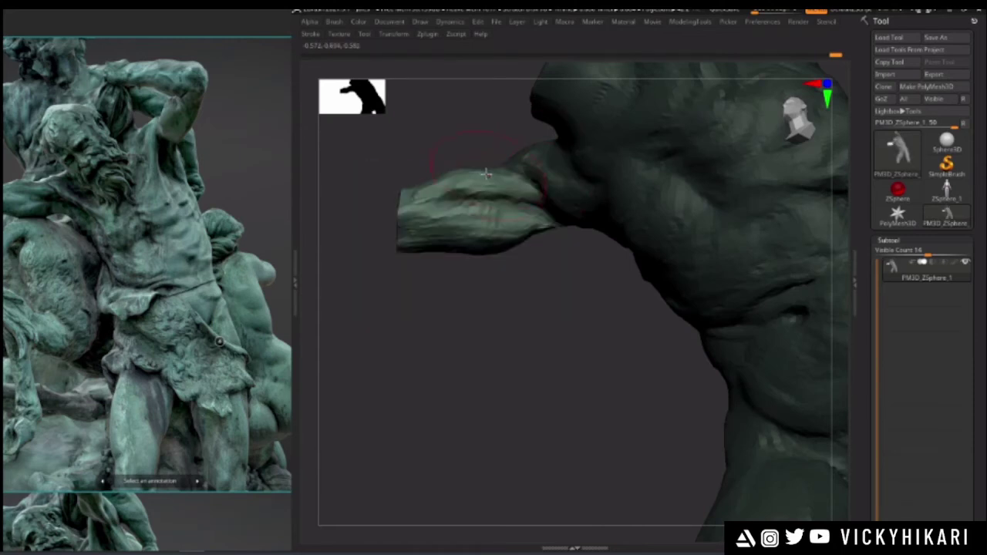
{"action": "left_click_drag", "start_coordinate": [421, 232], "coordinate": [525, 234]}
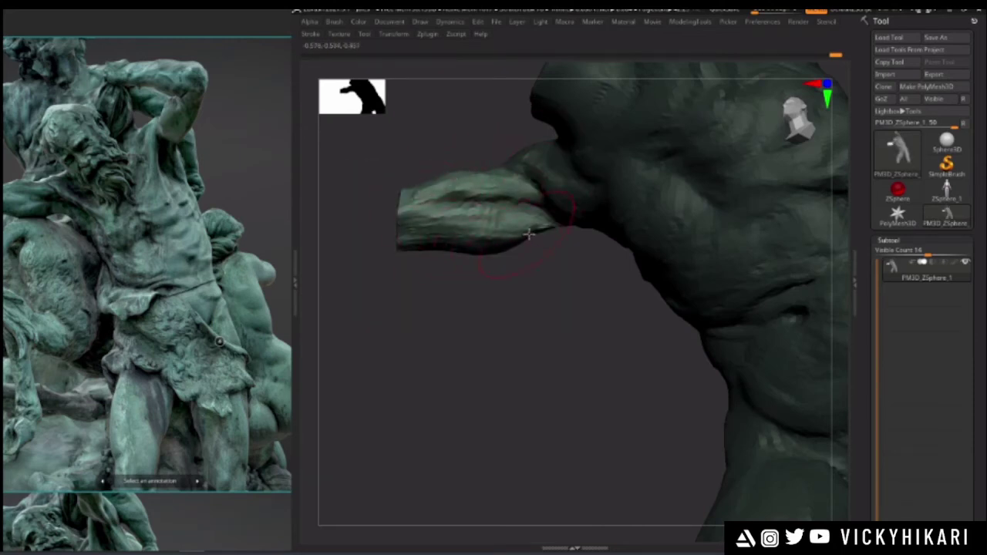
{"action": "left_click_drag", "start_coordinate": [474, 262], "coordinate": [409, 316], "text": "alt"}
{"action": "mouse_move", "coordinate": [408, 316]}
{"action": "left_mouse_down"}
{"action": "mouse_move", "coordinate": [425, 311]}
{"action": "mouse_move", "coordinate": [403, 333]}
{"action": "mouse_move", "coordinate": [425, 360]}
{"action": "mouse_move", "coordinate": [431, 341]}
{"action": "left_mouse_up"}
{"action": "left_click_drag", "start_coordinate": [432, 341], "coordinate": [470, 387], "text": "alt"}
- Adjust the armpit transition between the outstretched arm and the torso with a resized brush
{"action": "key", "text": "space"}
{"action": "left_click_drag", "start_coordinate": [560, 259], "coordinate": [562, 241]}
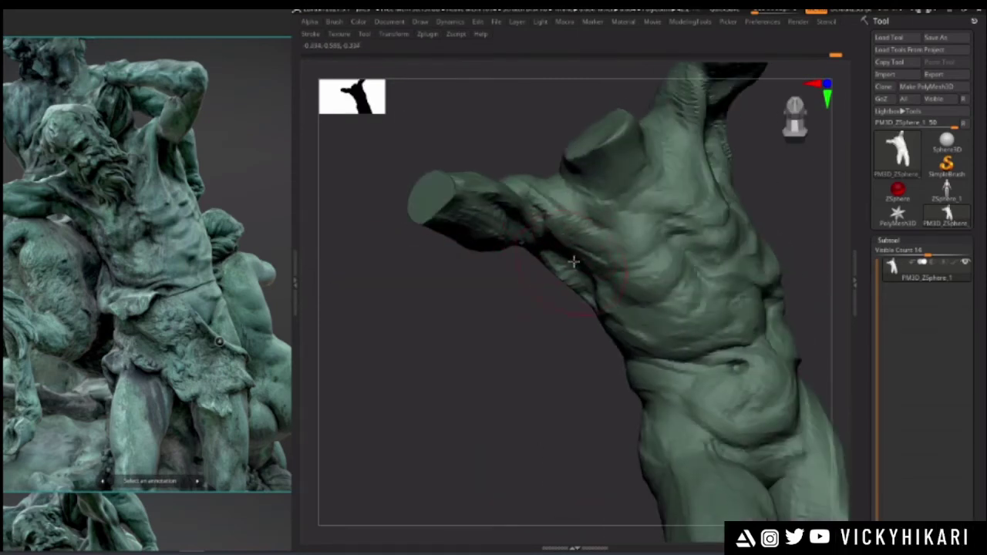
{"action": "key", "text": "space"}
{"action": "left_click_drag", "start_coordinate": [570, 258], "coordinate": [398, 367]}
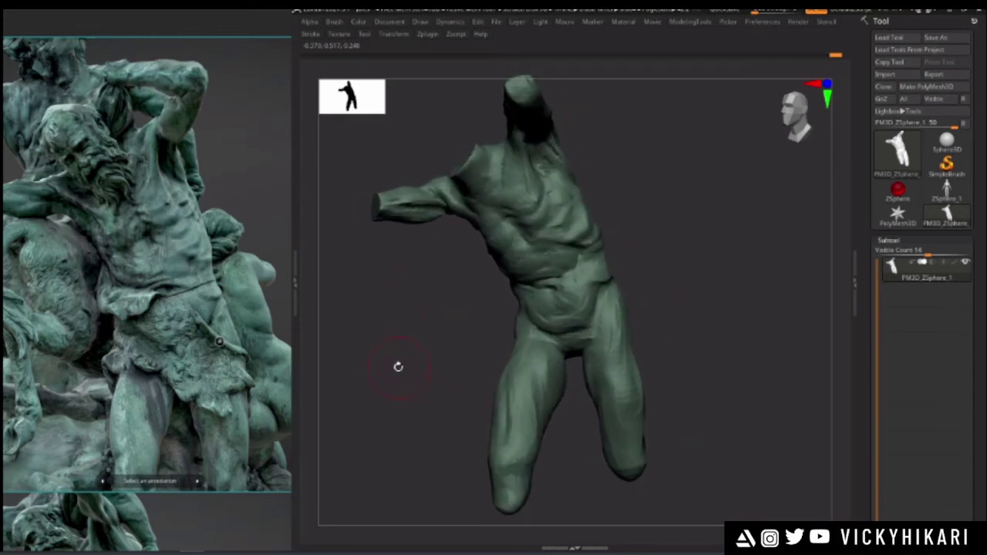
- Compare the figure with the full statue reference and refine the abdomen beside the navel with a resized brush
{"action": "left_click_drag", "start_coordinate": [362, 337], "coordinate": [420, 344]}
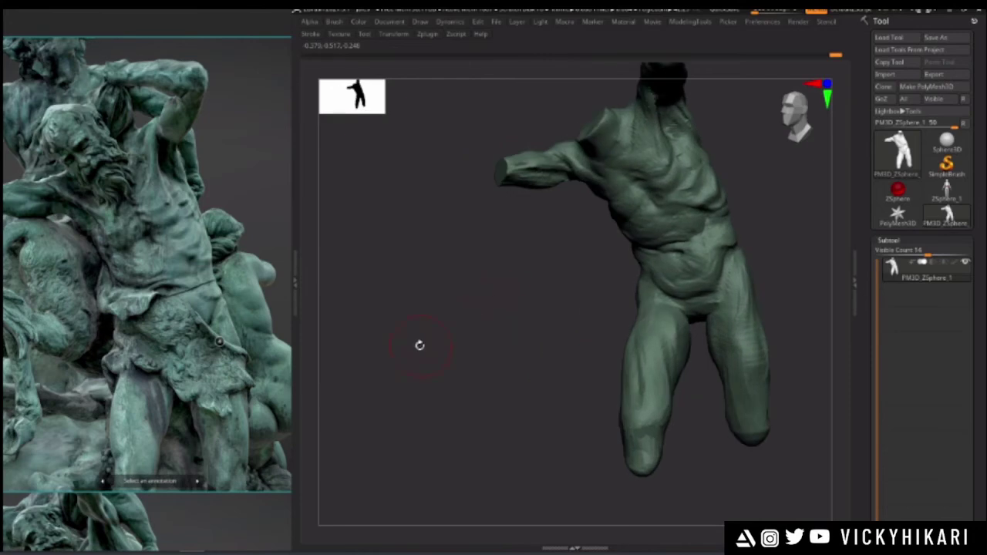
{"action": "scroll", "coordinate": [62, 232], "scroll_direction": "down", "scroll_amount": 5}
{"action": "middle_click_drag", "start_coordinate": [86, 260], "coordinate": [127, 254]}
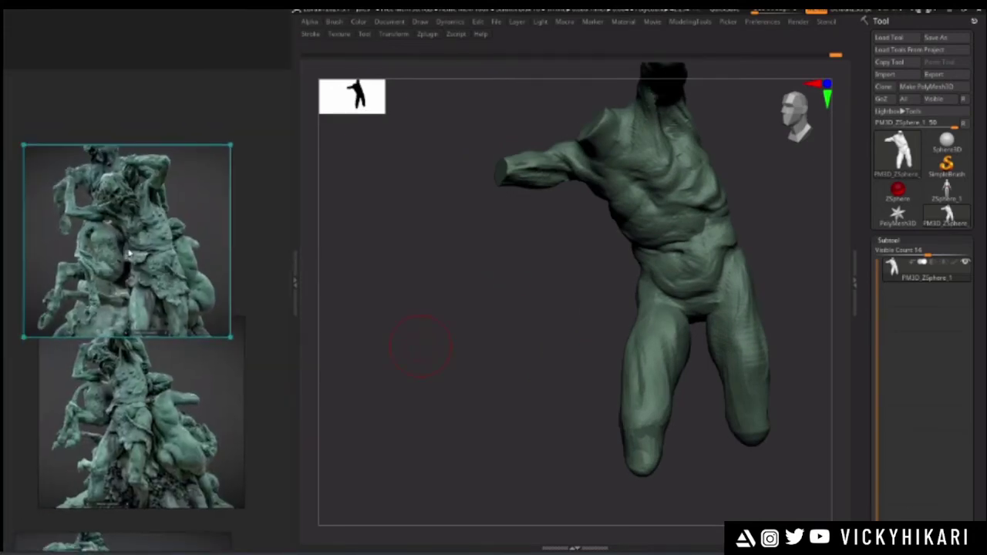
{"action": "left_click_drag", "start_coordinate": [492, 298], "coordinate": [543, 309]}
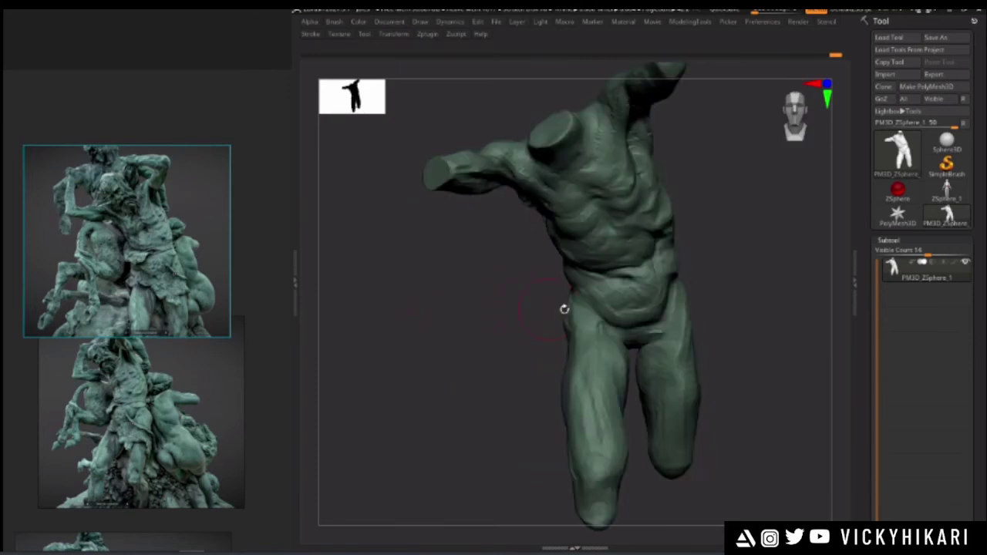
{"action": "left_click_drag", "start_coordinate": [484, 294], "coordinate": [450, 353]}
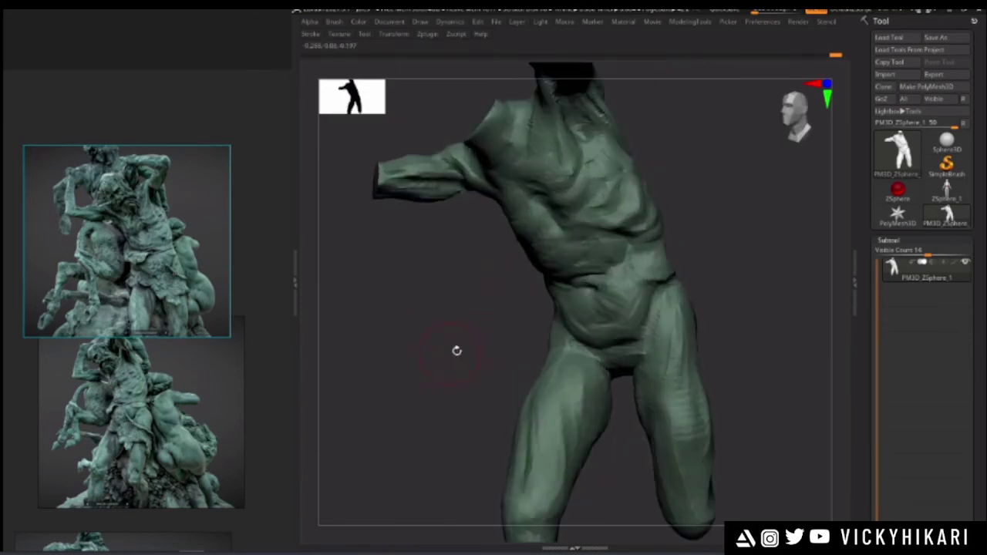
{"action": "mouse_move", "coordinate": [495, 308]}
{"action": "left_mouse_down"}
{"action": "mouse_move", "coordinate": [399, 392]}
{"action": "mouse_move", "coordinate": [415, 336]}
{"action": "mouse_move", "coordinate": [438, 348]}
{"action": "left_mouse_up"}
{"action": "key", "text": "space"}
{"action": "left_click_drag", "start_coordinate": [582, 301], "coordinate": [630, 312]}
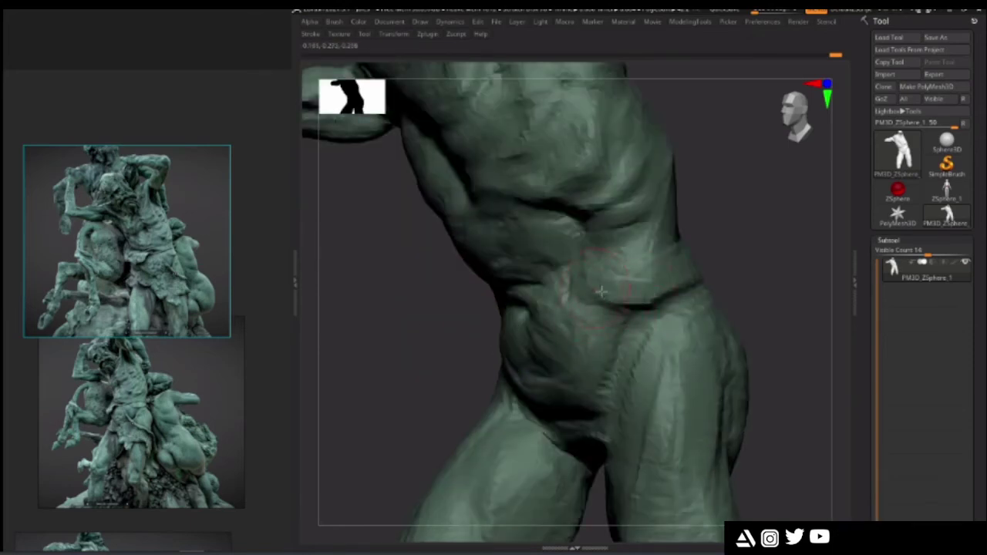
{"action": "key", "text": "space"}
{"action": "mouse_move", "coordinate": [653, 306]}
{"action": "right_mouse_down"}
{"action": "mouse_move", "coordinate": [670, 305]}
{"action": "mouse_move", "coordinate": [473, 377]}
{"action": "mouse_move", "coordinate": [611, 340]}
{"action": "right_mouse_up"}
{"action": "mouse_move", "coordinate": [463, 382]}
{"action": "right_mouse_down"}
{"action": "mouse_move", "coordinate": [375, 332]}
{"action": "mouse_move", "coordinate": [615, 305]}
{"action": "right_mouse_up"}
{"action": "right_click_drag", "start_coordinate": [432, 341], "coordinate": [518, 303]}
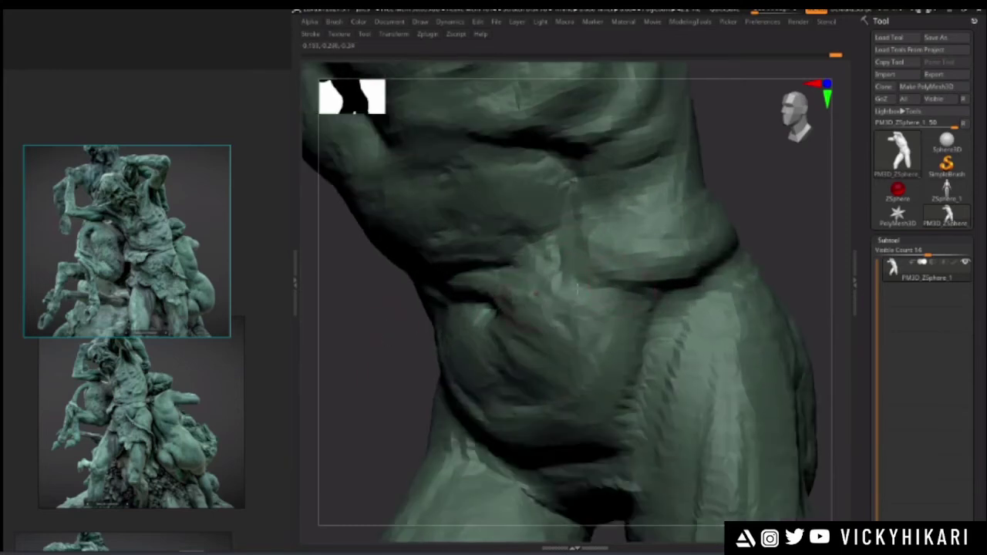
- Shape the oblique bulge and the fold above the hip of the straighter leg
{"action": "mouse_move", "coordinate": [626, 299]}
{"action": "right_mouse_down"}
{"action": "mouse_move", "coordinate": [427, 296]}
{"action": "mouse_move", "coordinate": [437, 393]}
{"action": "right_mouse_up"}
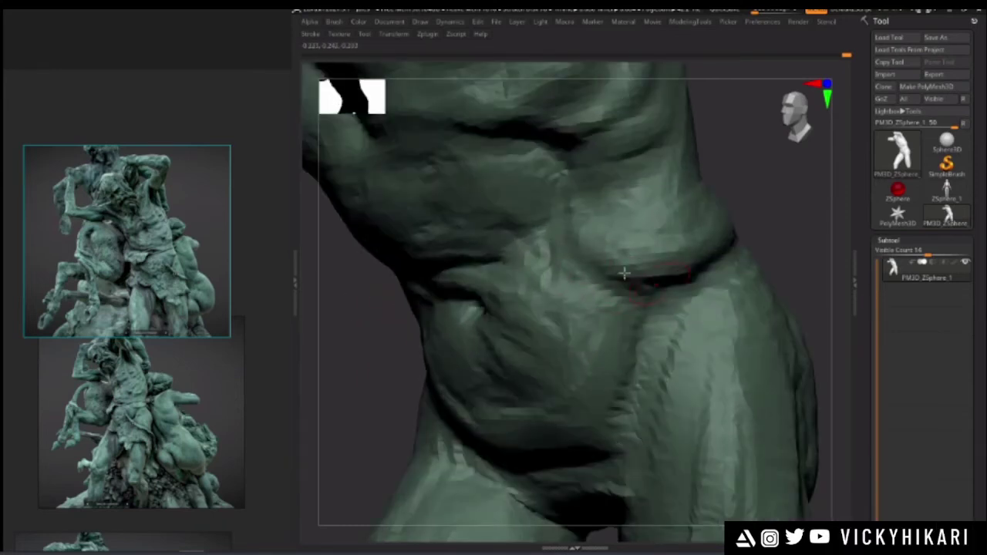
{"action": "mouse_move", "coordinate": [569, 262]}
{"action": "right_mouse_down"}
{"action": "mouse_move", "coordinate": [741, 187]}
{"action": "mouse_move", "coordinate": [680, 247]}
{"action": "right_mouse_up"}
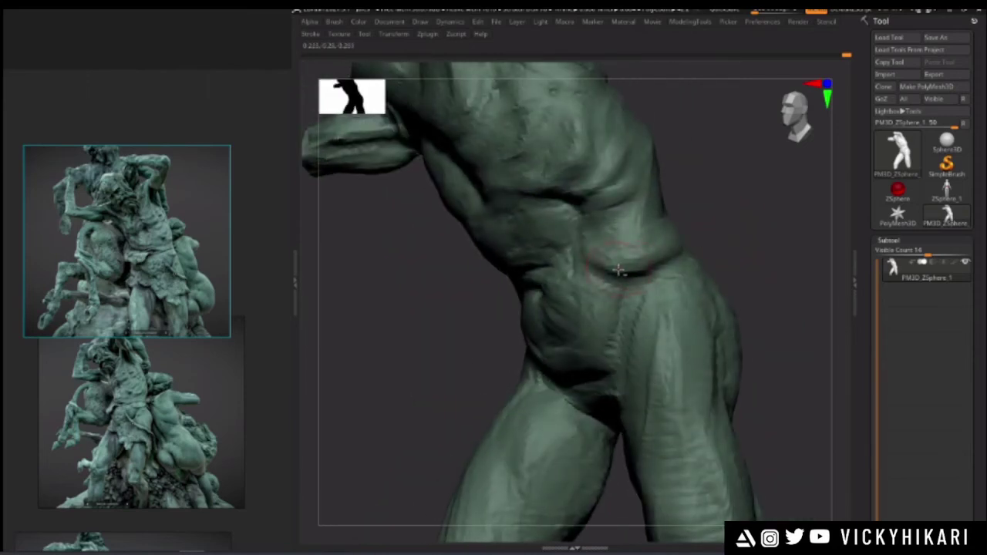
{"action": "mouse_move", "coordinate": [460, 332]}
{"action": "right_mouse_down"}
{"action": "mouse_move", "coordinate": [636, 283]}
{"action": "mouse_move", "coordinate": [732, 224]}
{"action": "mouse_move", "coordinate": [631, 275]}
{"action": "right_mouse_up"}
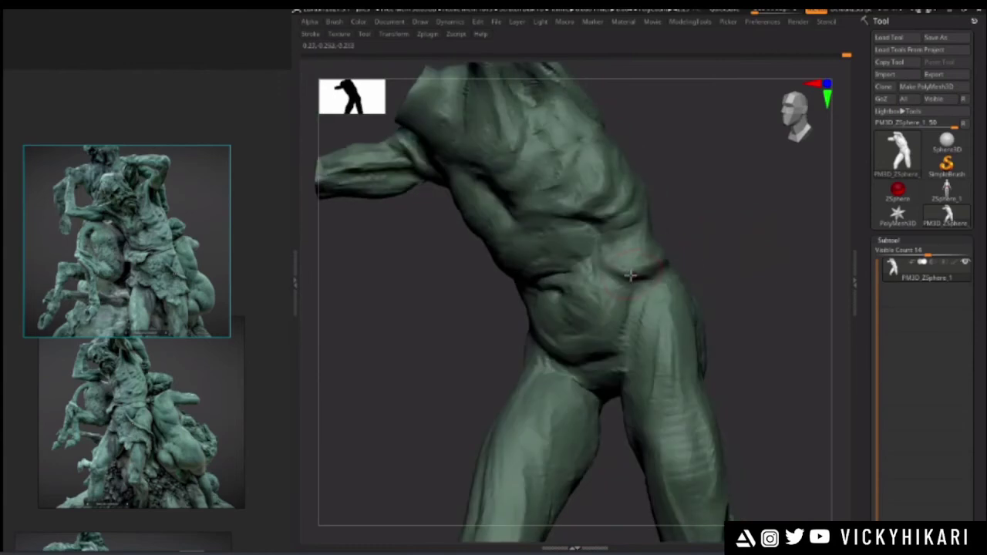
{"action": "mouse_move", "coordinate": [716, 239]}
{"action": "right_mouse_down"}
{"action": "mouse_move", "coordinate": [439, 313]}
{"action": "mouse_move", "coordinate": [528, 290]}
{"action": "mouse_move", "coordinate": [452, 323]}
{"action": "mouse_move", "coordinate": [427, 323]}
{"action": "mouse_move", "coordinate": [406, 295]}
{"action": "mouse_move", "coordinate": [447, 322]}
{"action": "mouse_move", "coordinate": [445, 310]}
{"action": "right_mouse_up"}
{"action": "mouse_move", "coordinate": [488, 282]}
{"action": "right_mouse_down"}
{"action": "mouse_move", "coordinate": [445, 304]}
{"action": "mouse_move", "coordinate": [483, 422]}
{"action": "right_mouse_up"}
{"action": "key", "text": "s"}
{"action": "right_click_drag", "start_coordinate": [657, 220], "coordinate": [438, 359], "text": "ctrl"}
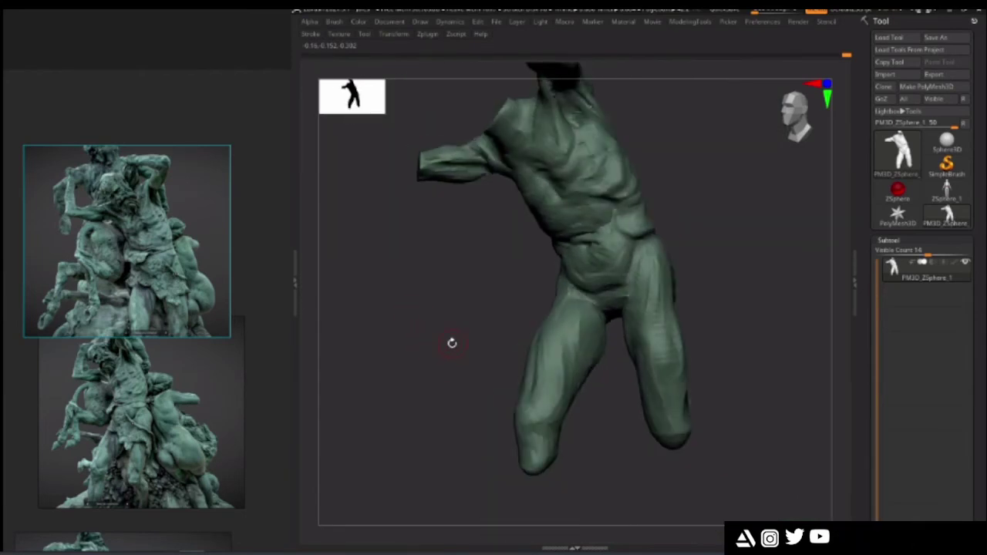
- Show the polygon wireframe to examine the mesh topology from another angle, and hide it
{"action": "key", "text": "shift+f"}
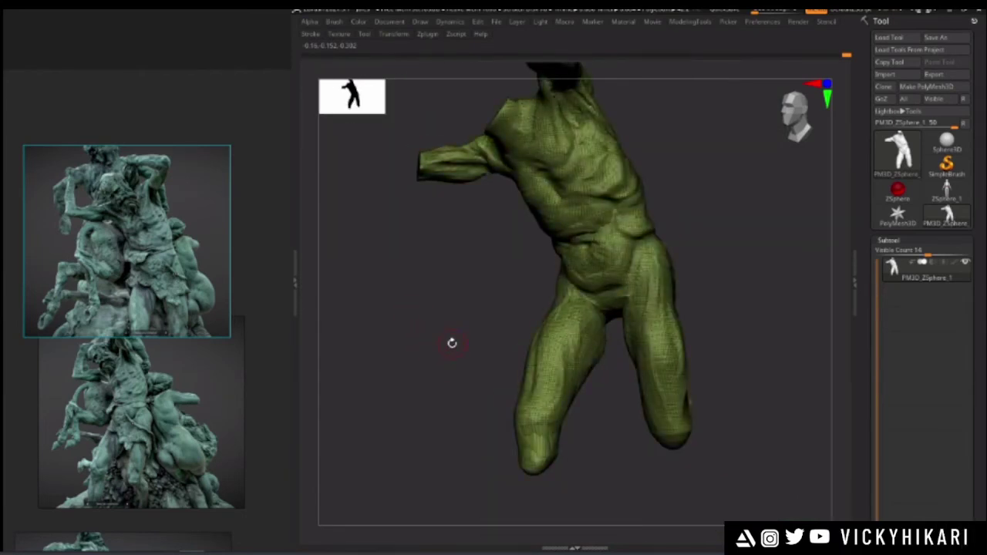
{"action": "right_click_drag", "start_coordinate": [439, 303], "coordinate": [408, 393]}
{"action": "key", "text": "shift+f"}
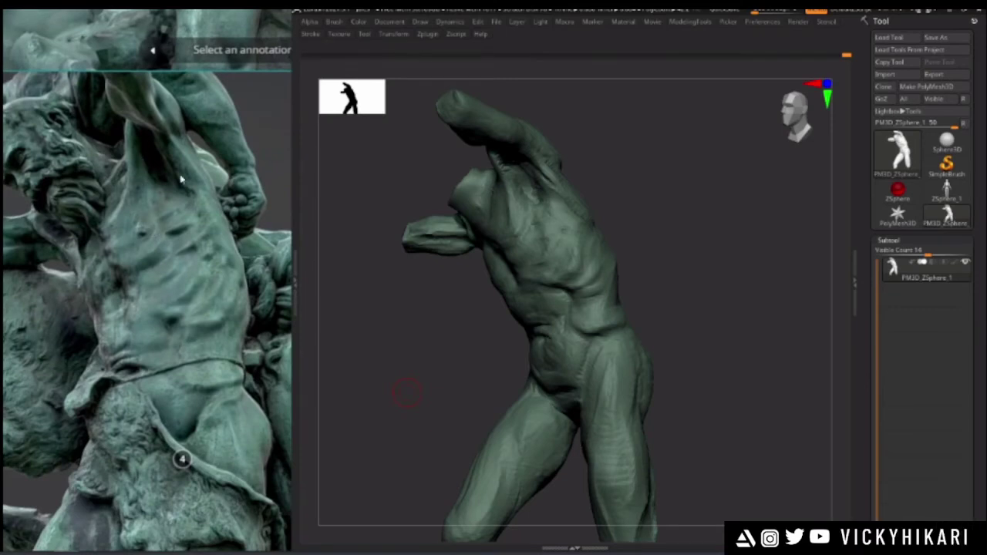
- Refine the lower abdomen and groin crease with resized brushes, following the statue's close-up view
{"action": "mouse_move", "coordinate": [447, 249]}
{"action": "left_mouse_down"}
{"action": "mouse_move", "coordinate": [404, 304]}
{"action": "mouse_move", "coordinate": [390, 280]}
{"action": "mouse_move", "coordinate": [386, 346]}
{"action": "mouse_move", "coordinate": [391, 316]}
{"action": "mouse_move", "coordinate": [409, 346]}
{"action": "left_mouse_up"}
{"action": "mouse_move", "coordinate": [441, 303]}
{"action": "left_mouse_down", "text": "alt"}
{"action": "mouse_move", "coordinate": [423, 247]}
{"action": "mouse_move", "coordinate": [410, 251]}
{"action": "left_mouse_up", "text": "alt"}
{"action": "key", "text": "space"}
{"action": "mouse_move", "coordinate": [436, 209]}
{"action": "left_mouse_down"}
{"action": "mouse_move", "coordinate": [416, 184]}
{"action": "mouse_move", "coordinate": [425, 224]}
{"action": "left_mouse_up"}
{"action": "key", "text": "space"}
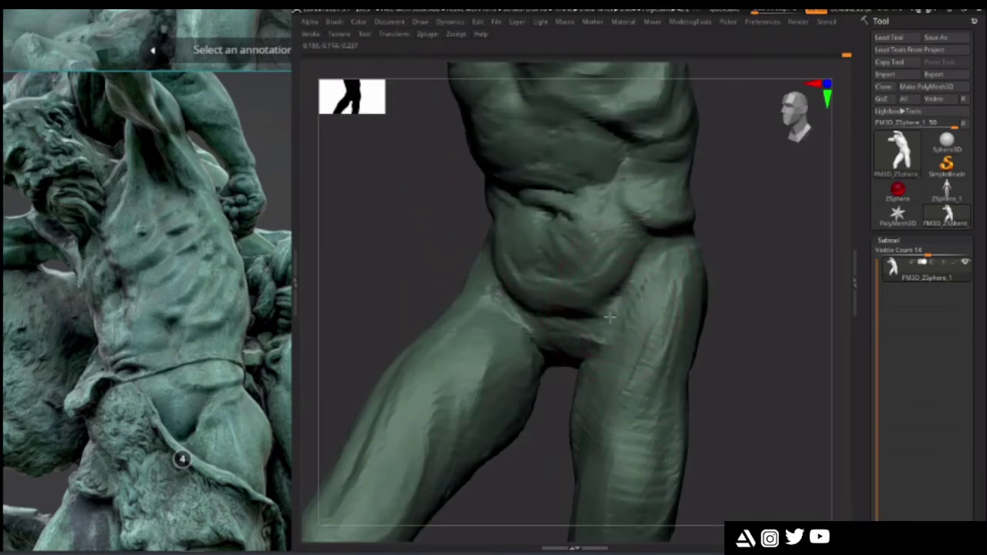
{"action": "key", "text": "space"}
{"action": "left_click_drag", "start_coordinate": [439, 279], "coordinate": [506, 289]}
{"action": "mouse_move", "coordinate": [419, 217]}
{"action": "left_mouse_down"}
{"action": "mouse_move", "coordinate": [434, 205]}
{"action": "mouse_move", "coordinate": [463, 218]}
{"action": "mouse_move", "coordinate": [363, 218]}
{"action": "mouse_move", "coordinate": [362, 267]}
{"action": "mouse_move", "coordinate": [401, 342]}
{"action": "mouse_move", "coordinate": [354, 374]}
{"action": "mouse_move", "coordinate": [525, 311]}
{"action": "left_mouse_up"}
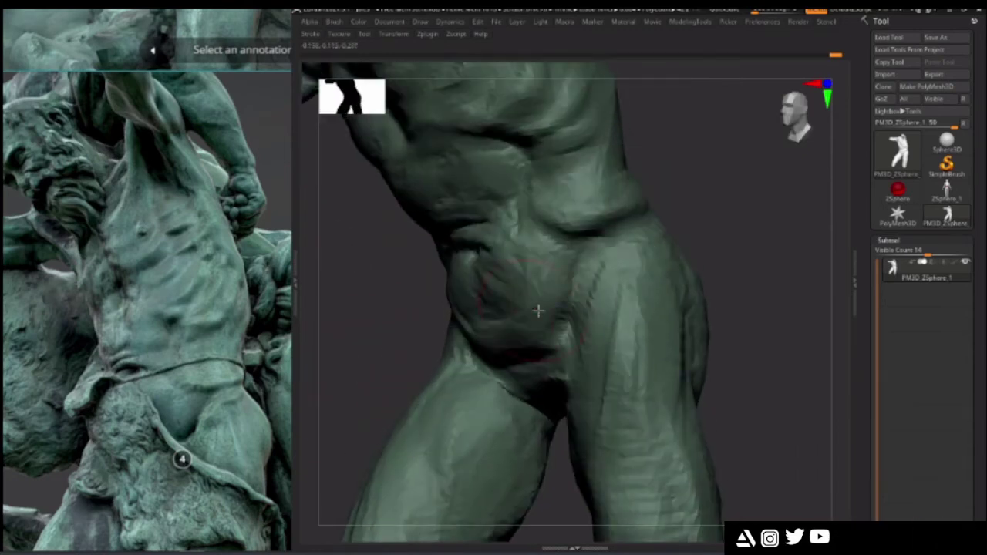
- Build up the hip crest and the top of the straighter leg's thigh just below the waist fold
{"action": "left_click_drag", "start_coordinate": [592, 280], "coordinate": [616, 241]}
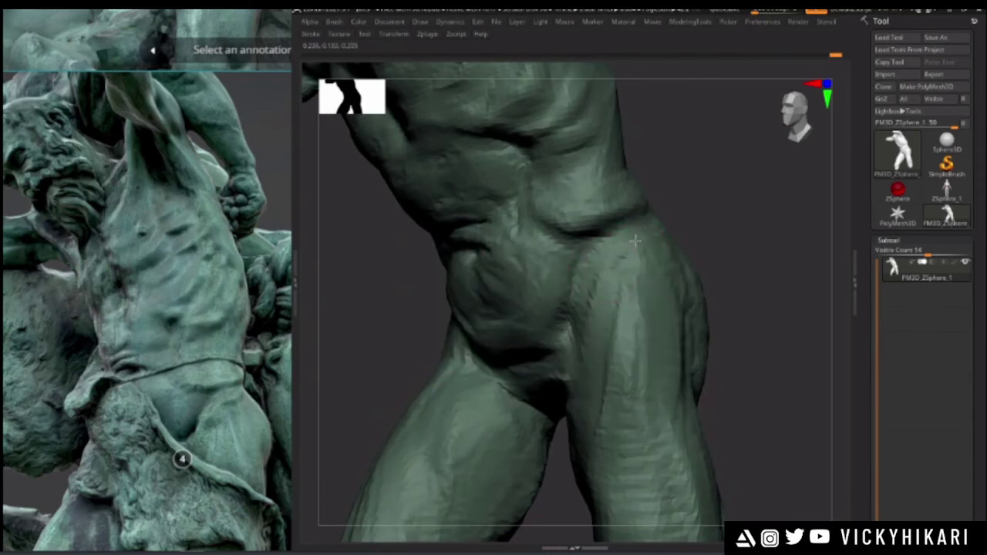
{"action": "left_click_drag", "start_coordinate": [716, 236], "coordinate": [623, 252]}
{"action": "mouse_move", "coordinate": [468, 291]}
{"action": "left_mouse_down"}
{"action": "mouse_move", "coordinate": [590, 264]}
{"action": "mouse_move", "coordinate": [633, 272]}
{"action": "left_mouse_up"}
{"action": "left_click_drag", "start_coordinate": [439, 275], "coordinate": [478, 275]}
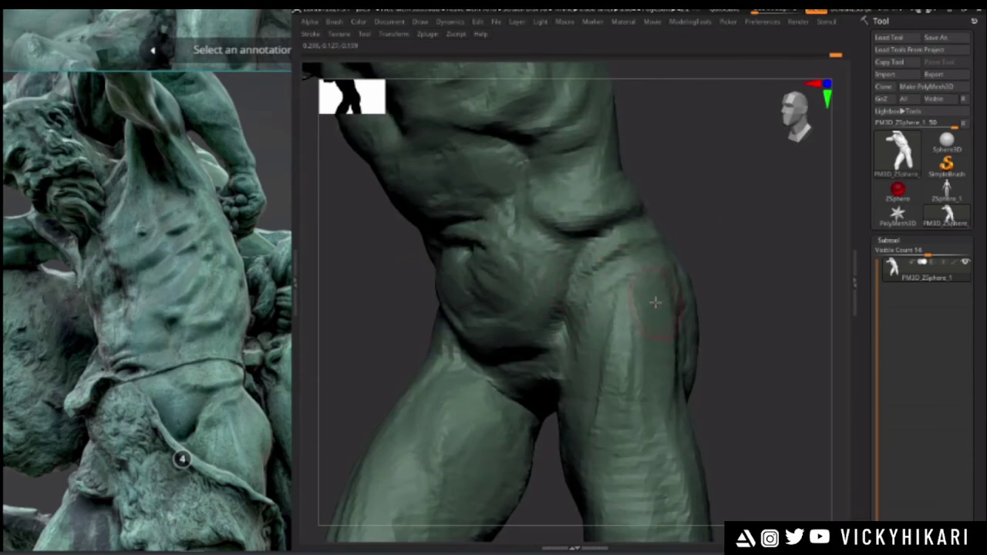
{"action": "mouse_move", "coordinate": [698, 360]}
{"action": "left_mouse_down"}
{"action": "mouse_move", "coordinate": [728, 331]}
{"action": "mouse_move", "coordinate": [694, 278]}
{"action": "left_mouse_up"}
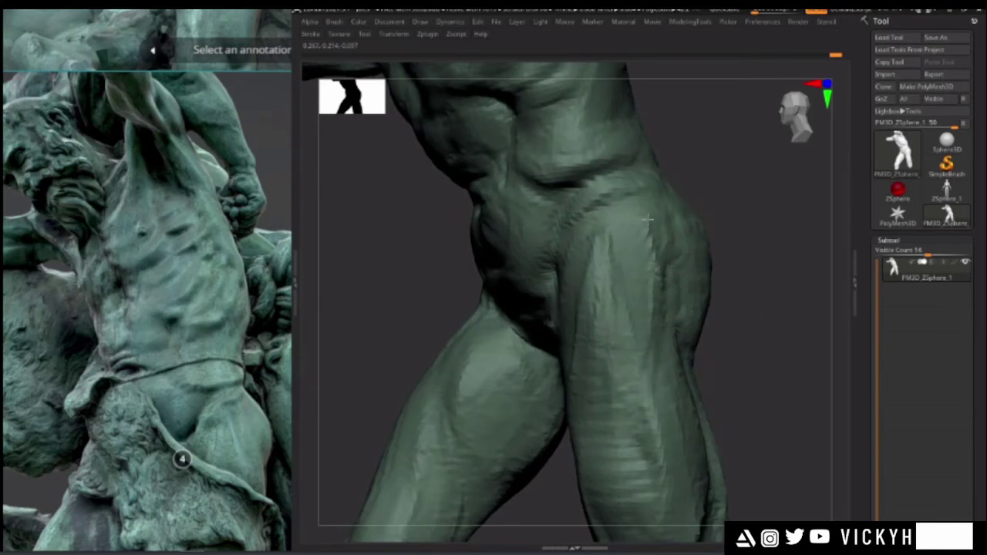
- Sculpt the diagonal muscle forms across the front and outer side of the upper thigh
{"action": "left_click_drag", "start_coordinate": [733, 340], "coordinate": [756, 332], "text": "alt"}
{"action": "left_click_drag", "start_coordinate": [623, 233], "coordinate": [663, 320]}
{"action": "left_click_drag", "start_coordinate": [597, 257], "coordinate": [654, 360]}
{"action": "left_click_drag", "start_coordinate": [476, 273], "coordinate": [542, 303]}
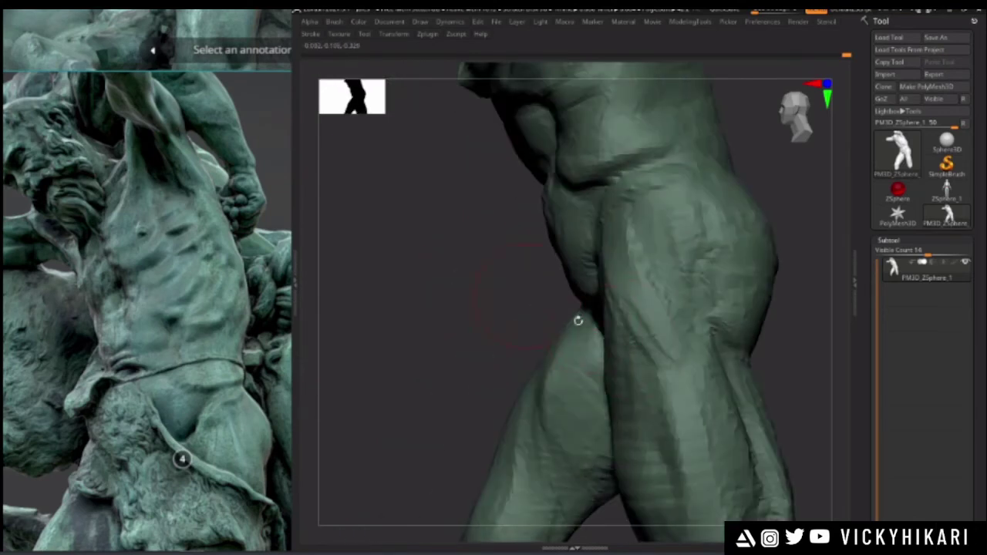
{"action": "left_click_drag", "start_coordinate": [633, 230], "coordinate": [692, 354]}
- Refine the transition between the hip and the upper thigh from the side view
{"action": "mouse_move", "coordinate": [493, 331]}
{"action": "left_mouse_down"}
{"action": "mouse_move", "coordinate": [467, 315]}
{"action": "mouse_move", "coordinate": [575, 286]}
{"action": "left_mouse_up"}
{"action": "left_click_drag", "start_coordinate": [630, 196], "coordinate": [628, 247]}
{"action": "left_click_drag", "start_coordinate": [494, 279], "coordinate": [417, 286]}
{"action": "left_click_drag", "start_coordinate": [677, 230], "coordinate": [679, 191]}
{"action": "mouse_move", "coordinate": [509, 331]}
{"action": "left_mouse_down"}
{"action": "mouse_move", "coordinate": [483, 353]}
{"action": "mouse_move", "coordinate": [578, 293]}
{"action": "mouse_move", "coordinate": [535, 319]}
{"action": "mouse_move", "coordinate": [590, 314]}
{"action": "mouse_move", "coordinate": [601, 385]}
{"action": "left_mouse_up"}
{"action": "mouse_move", "coordinate": [493, 347]}
{"action": "left_mouse_down"}
{"action": "mouse_move", "coordinate": [574, 356]}
{"action": "mouse_move", "coordinate": [529, 354]}
{"action": "mouse_move", "coordinate": [658, 347]}
{"action": "mouse_move", "coordinate": [692, 376]}
{"action": "left_mouse_up"}
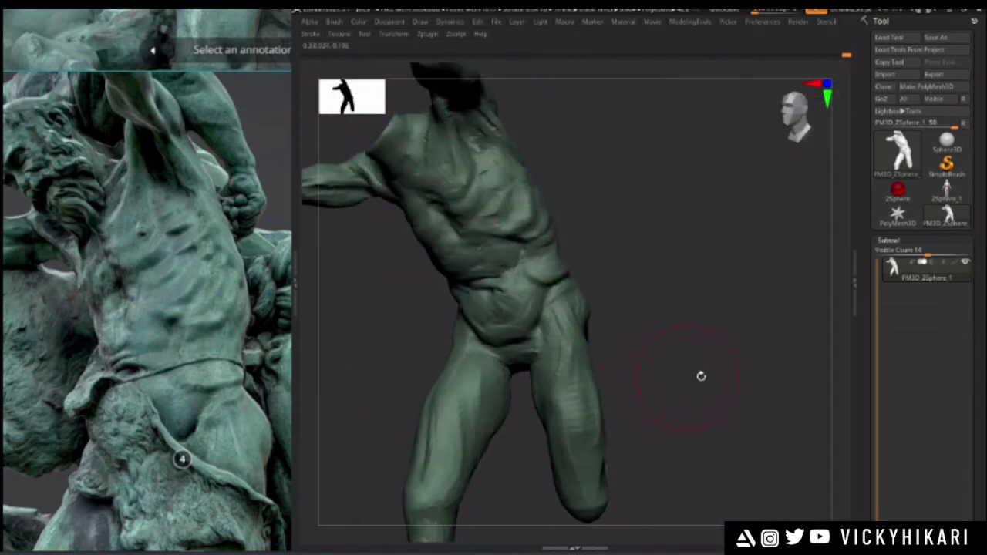
- Sculpt the ledge and hollow on the outer hip above the buttock with a resized brush
{"action": "mouse_move", "coordinate": [755, 393]}
{"action": "left_mouse_down"}
{"action": "mouse_move", "coordinate": [707, 401]}
{"action": "mouse_move", "coordinate": [723, 341]}
{"action": "left_mouse_up"}
{"action": "left_click_drag", "start_coordinate": [427, 337], "coordinate": [437, 314], "text": "alt"}
{"action": "mouse_move", "coordinate": [480, 268]}
{"action": "left_mouse_down", "text": "alt"}
{"action": "mouse_move", "coordinate": [409, 280]}
{"action": "mouse_move", "coordinate": [421, 282]}
{"action": "left_mouse_up", "text": "alt"}
{"action": "mouse_move", "coordinate": [616, 238]}
{"action": "left_mouse_down"}
{"action": "mouse_move", "coordinate": [560, 220]}
{"action": "mouse_move", "coordinate": [616, 223]}
{"action": "left_mouse_up"}
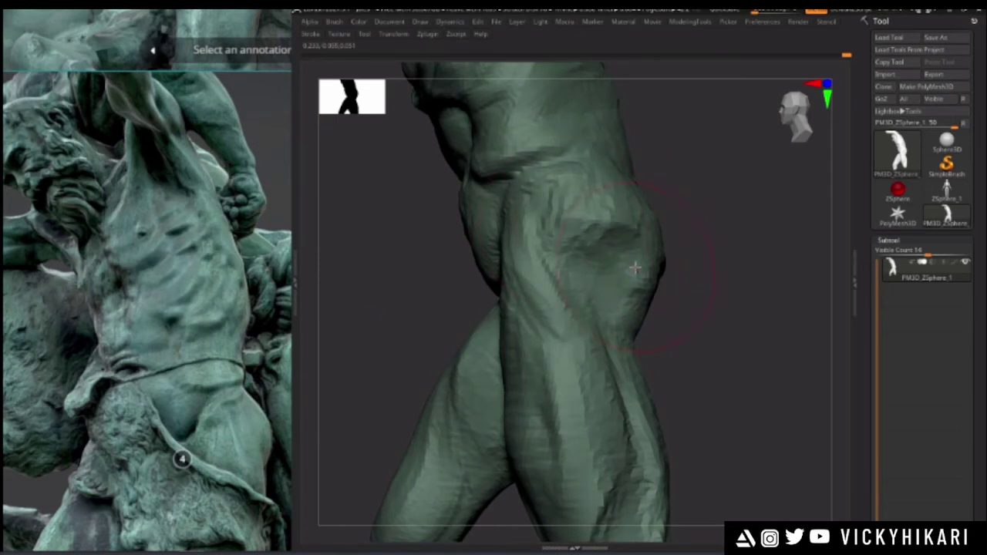
{"action": "mouse_move", "coordinate": [437, 297]}
{"action": "left_mouse_down"}
{"action": "mouse_move", "coordinate": [424, 302]}
{"action": "mouse_move", "coordinate": [538, 288]}
{"action": "left_mouse_up"}
{"action": "key", "text": "space"}
{"action": "mouse_move", "coordinate": [397, 281]}
{"action": "left_mouse_down", "text": "alt"}
{"action": "mouse_move", "coordinate": [401, 290]}
{"action": "mouse_move", "coordinate": [459, 293]}
{"action": "mouse_move", "coordinate": [378, 293]}
{"action": "left_mouse_up", "text": "alt"}
{"action": "key", "text": "space"}
{"action": "left_click_drag", "start_coordinate": [502, 262], "coordinate": [563, 224]}
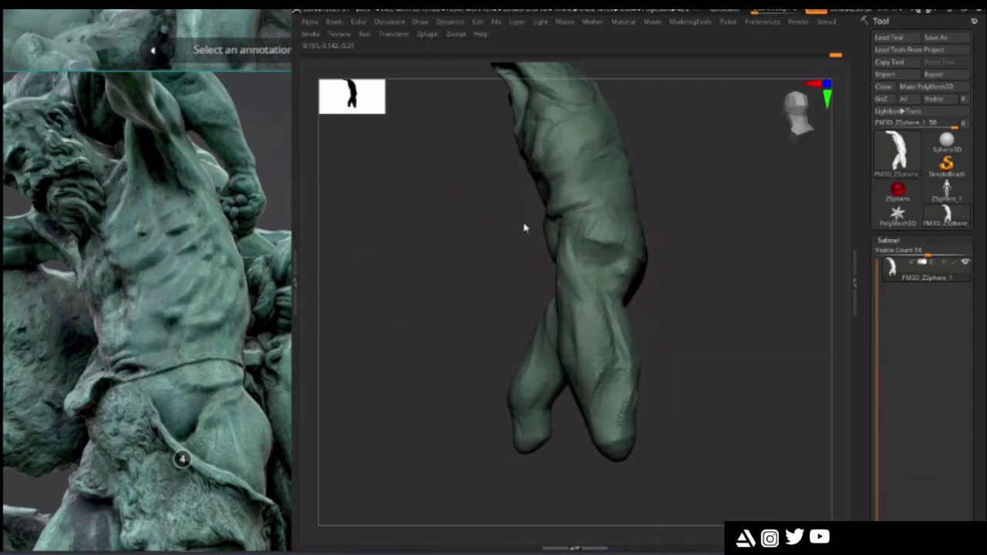
- Close the open image viewer and file explorer windows, and return to the figure
{"action": "key", "text": "super"}
{"action": "left_click", "coordinate": [487, 221]}
{"action": "left_click_drag", "start_coordinate": [480, 225], "coordinate": [442, 225]}
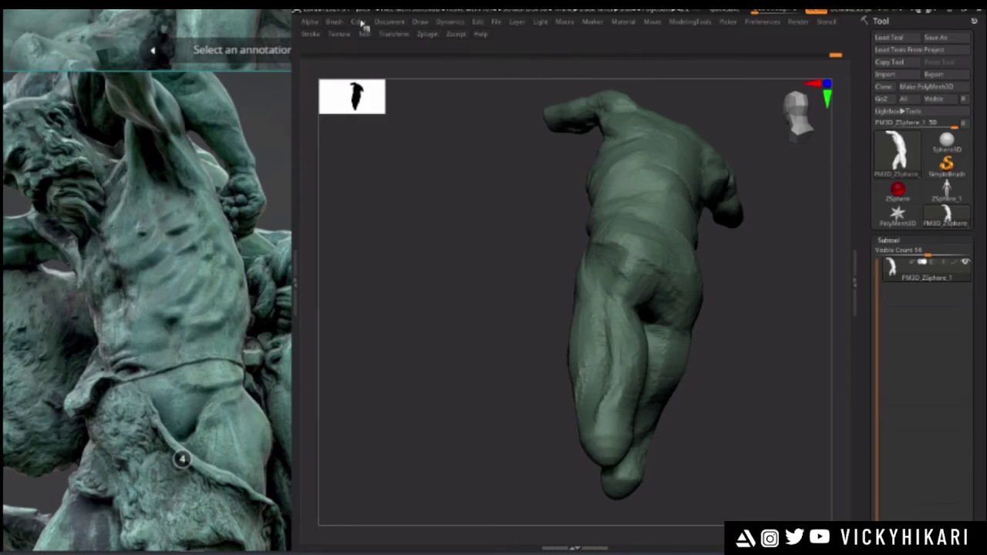
{"action": "key", "text": "super"}
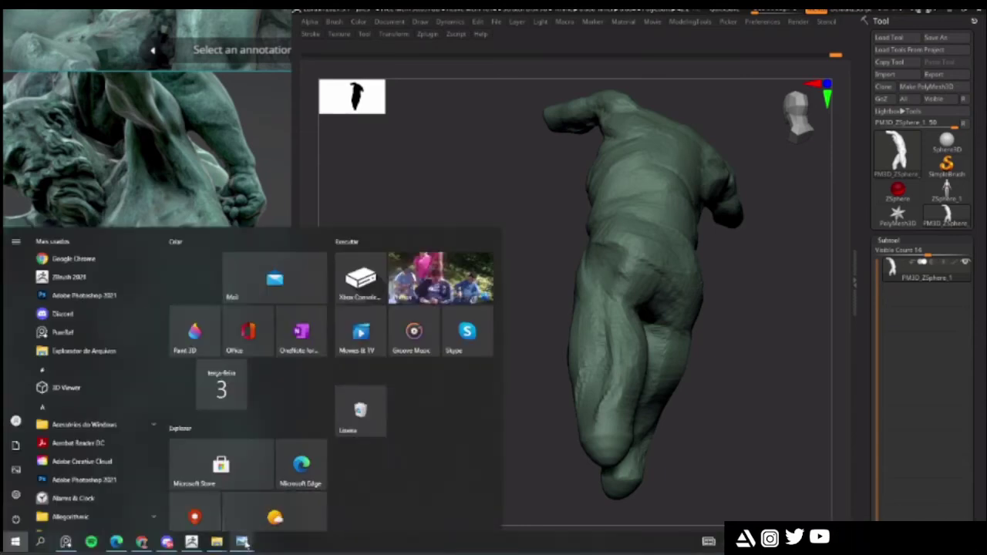
{"action": "mouse_move", "coordinate": [241, 542]}
{"action": "left_click", "coordinate": [345, 464]}
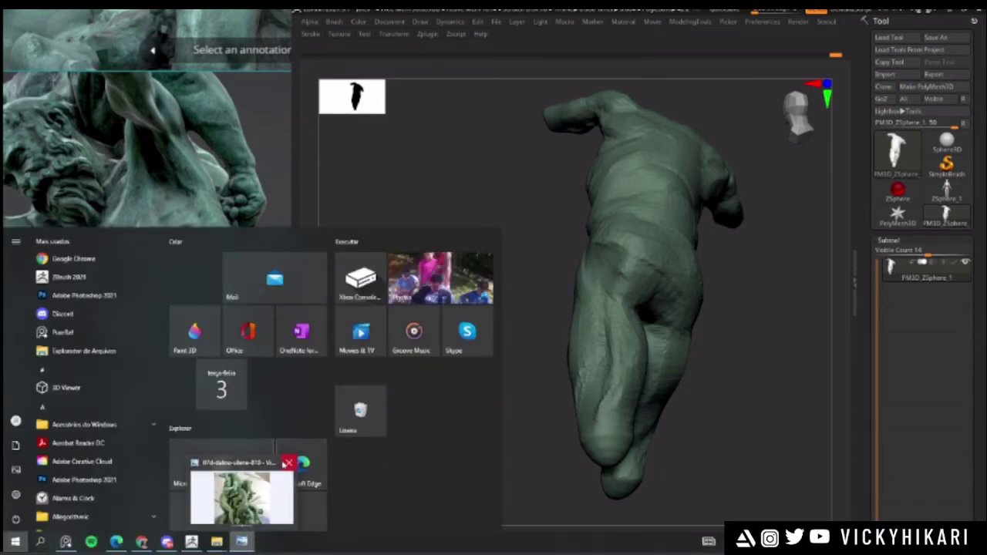
{"action": "left_click", "coordinate": [287, 463]}
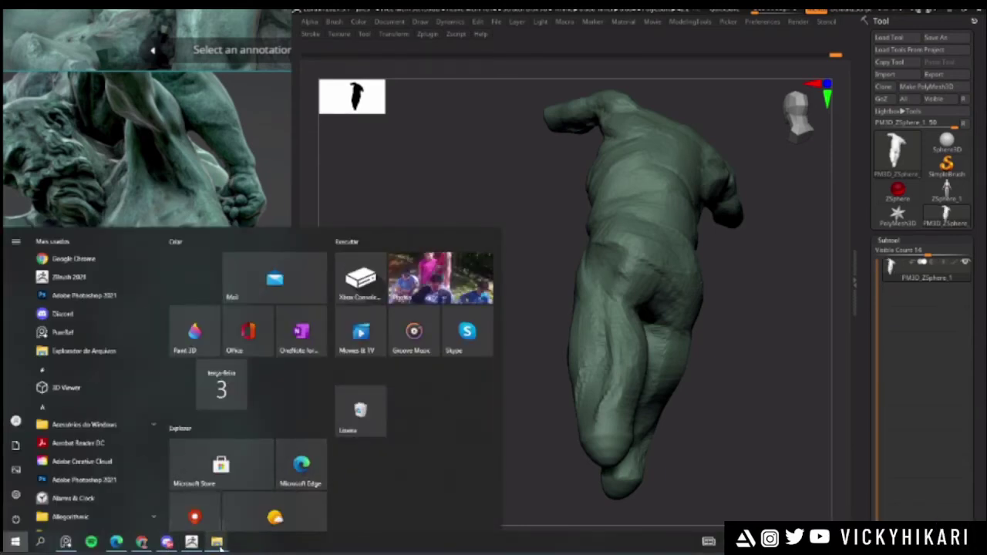
{"action": "mouse_move", "coordinate": [217, 542]}
{"action": "left_click", "coordinate": [323, 462]}
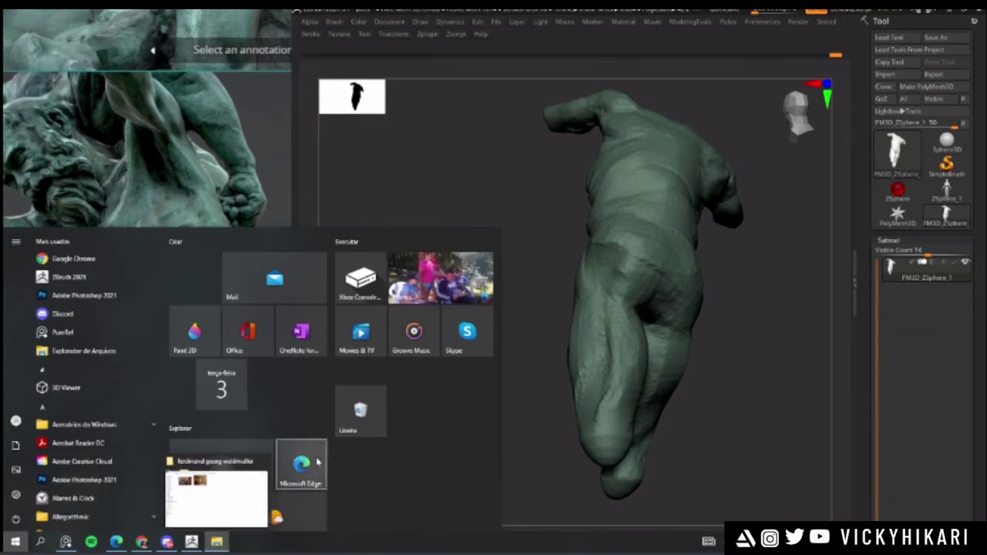
{"action": "left_click", "coordinate": [262, 462]}
{"action": "left_click", "coordinate": [474, 176]}
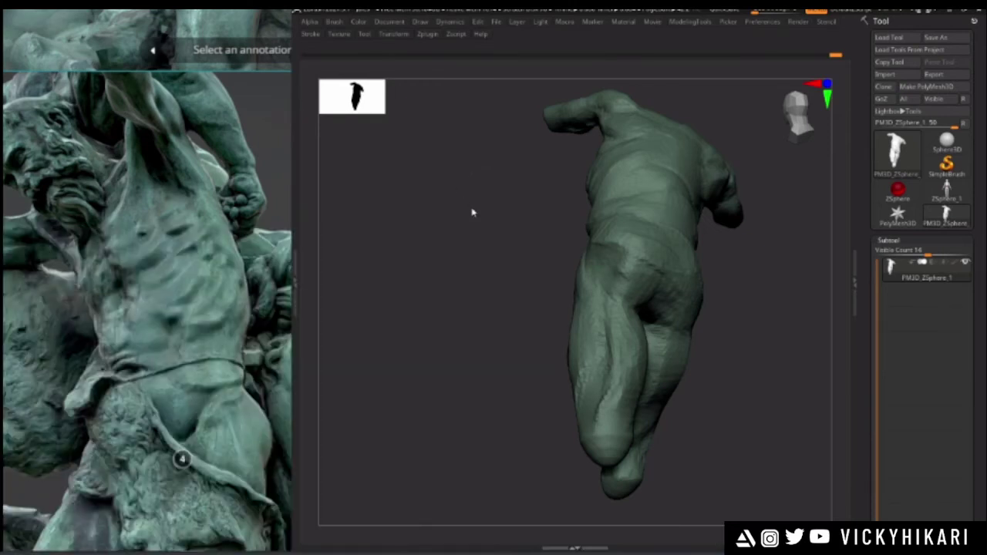
- Close ZBrush and save the project over the existing Jules file on the desktop
{"action": "left_click_drag", "start_coordinate": [473, 212], "coordinate": [465, 275]}
{"action": "mouse_move", "coordinate": [520, 249]}
{"action": "left_mouse_down"}
{"action": "mouse_move", "coordinate": [524, 293]}
{"action": "mouse_move", "coordinate": [449, 256]}
{"action": "mouse_move", "coordinate": [489, 252]}
{"action": "mouse_move", "coordinate": [430, 244]}
{"action": "mouse_move", "coordinate": [478, 256]}
{"action": "mouse_move", "coordinate": [469, 253]}
{"action": "left_mouse_up"}
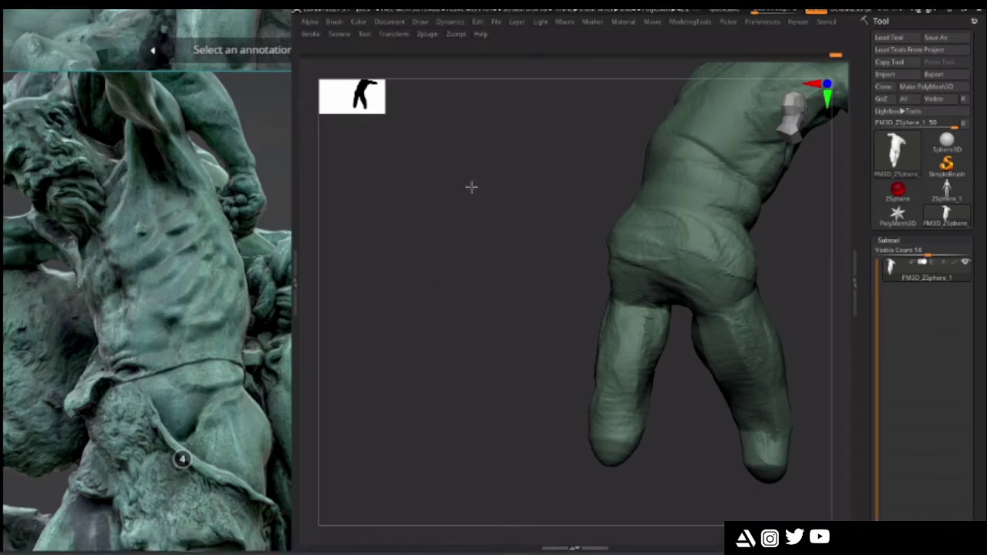
{"action": "left_click_drag", "start_coordinate": [473, 192], "coordinate": [417, 247]}
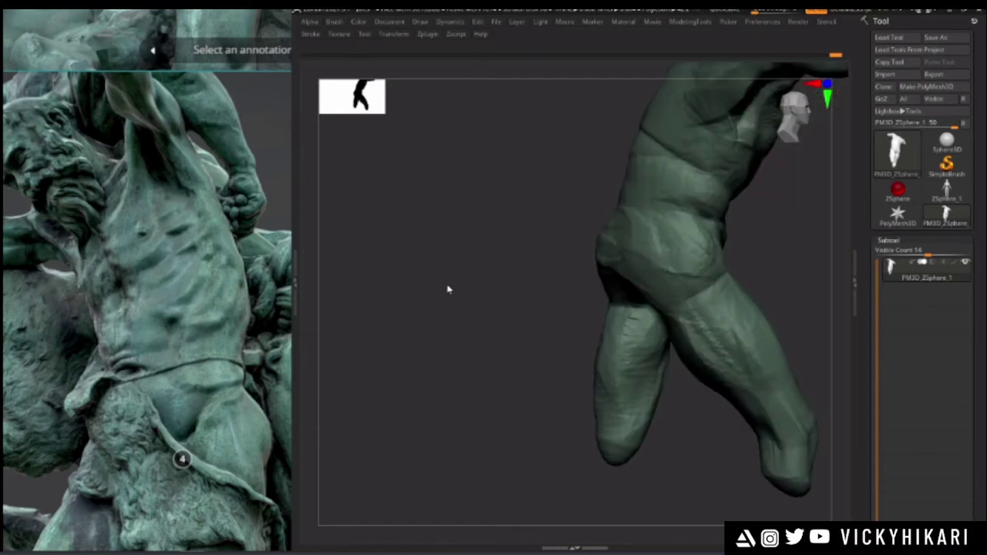
{"action": "left_click_drag", "start_coordinate": [465, 279], "coordinate": [497, 27]}
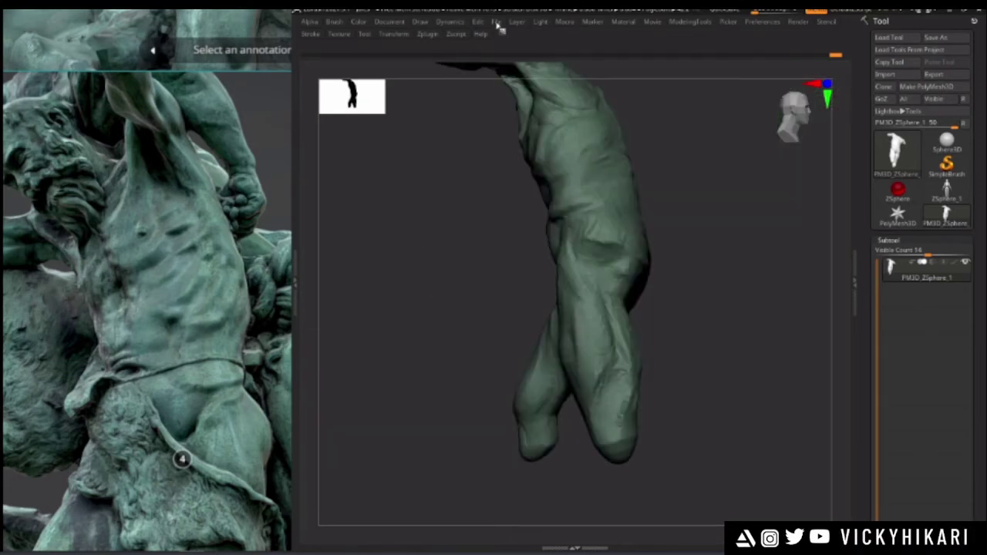
{"action": "right_click", "coordinate": [185, 541]}
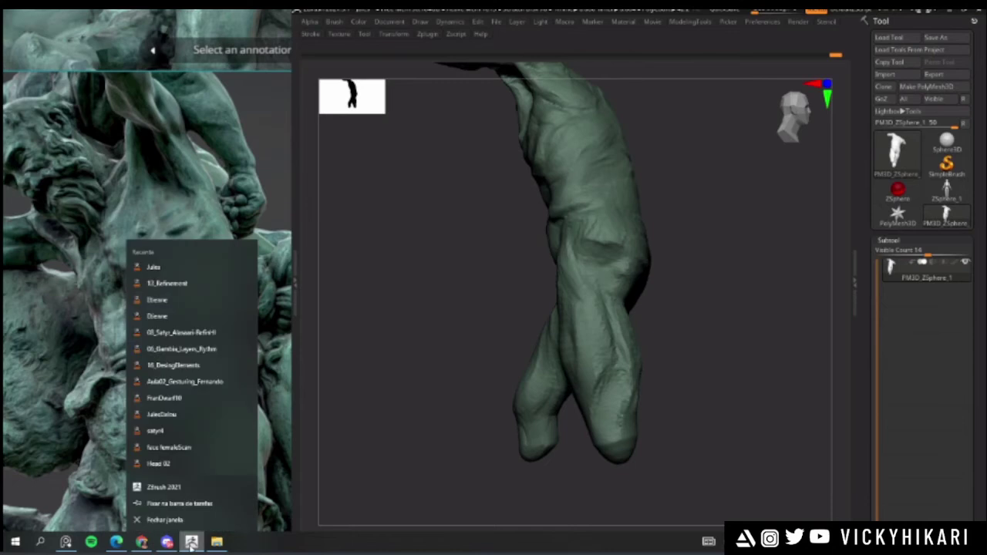
{"action": "left_click", "coordinate": [173, 522]}
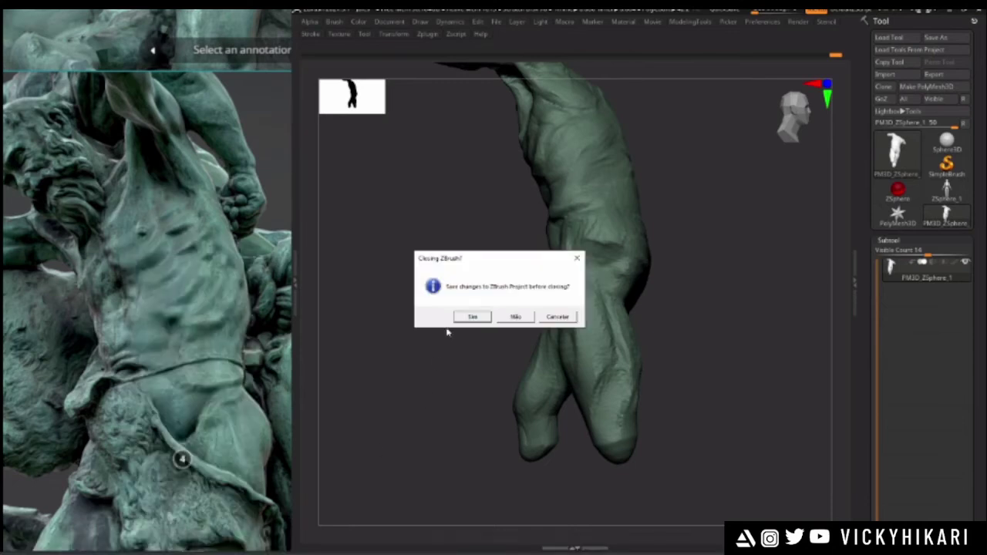
{"action": "left_click", "coordinate": [471, 317]}
{"action": "double_click", "coordinate": [534, 276]}
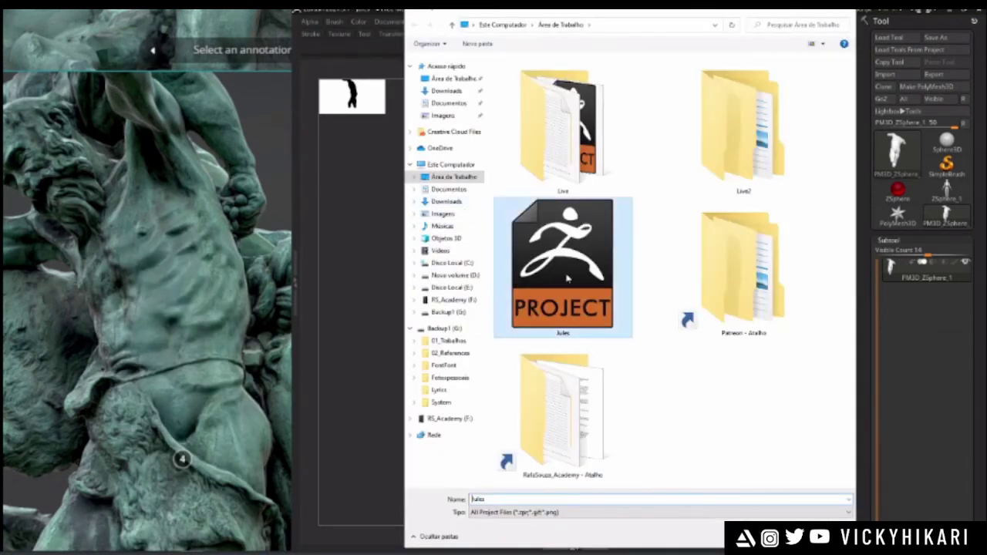
{"action": "left_click", "coordinate": [519, 280]}
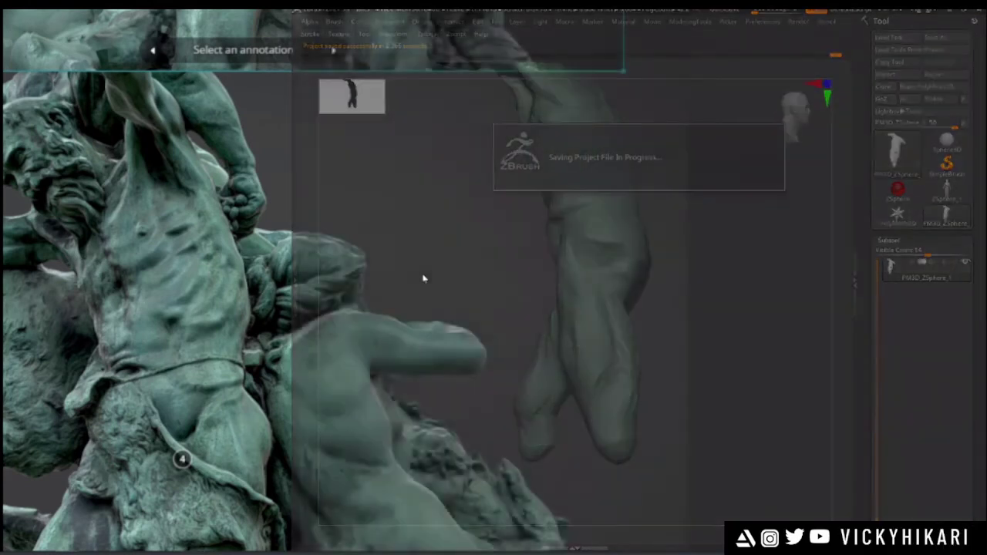
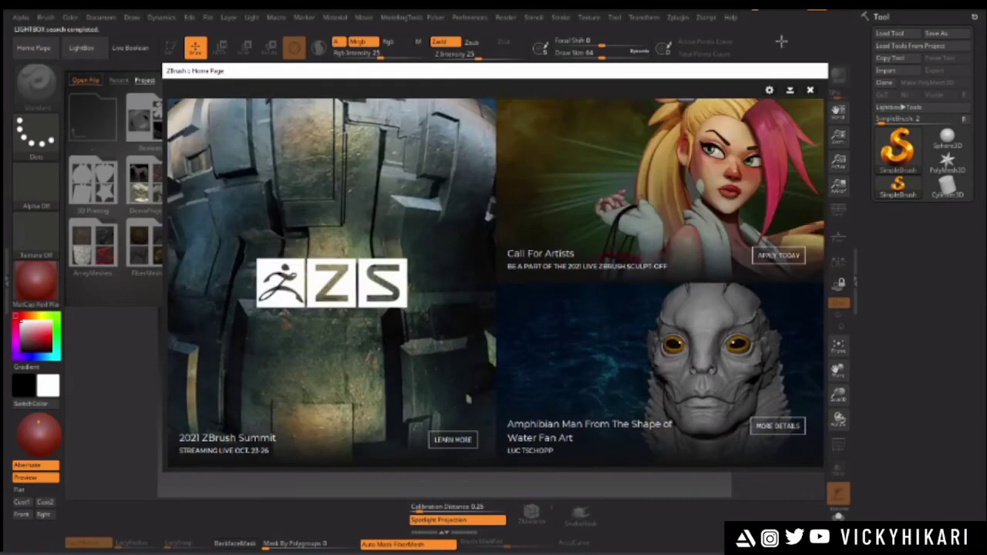
- Dismiss the ZBrush home page and reopen the Jules project from the desktop
{"action": "left_click", "coordinate": [810, 90]}
{"action": "left_click", "coordinate": [210, 17]}
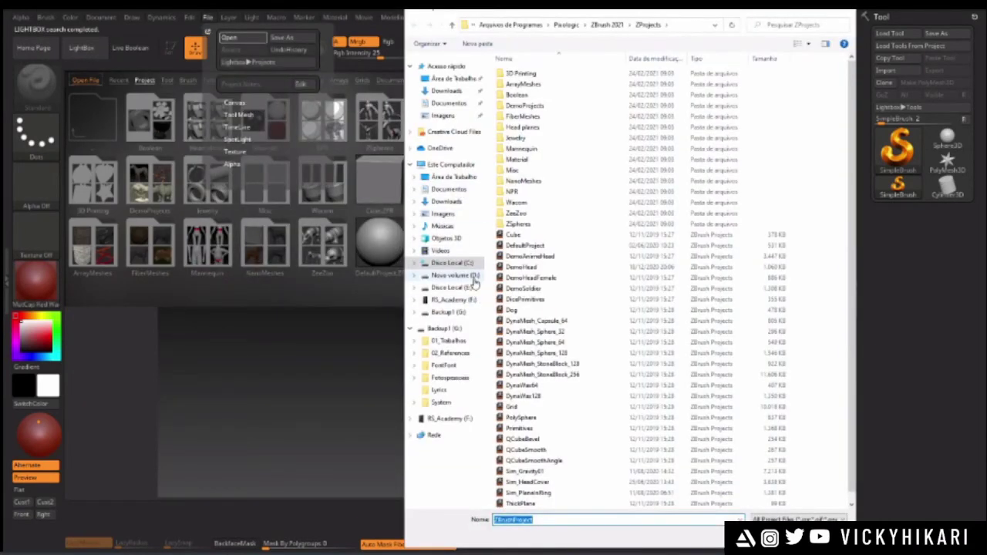
{"action": "left_click", "coordinate": [444, 275]}
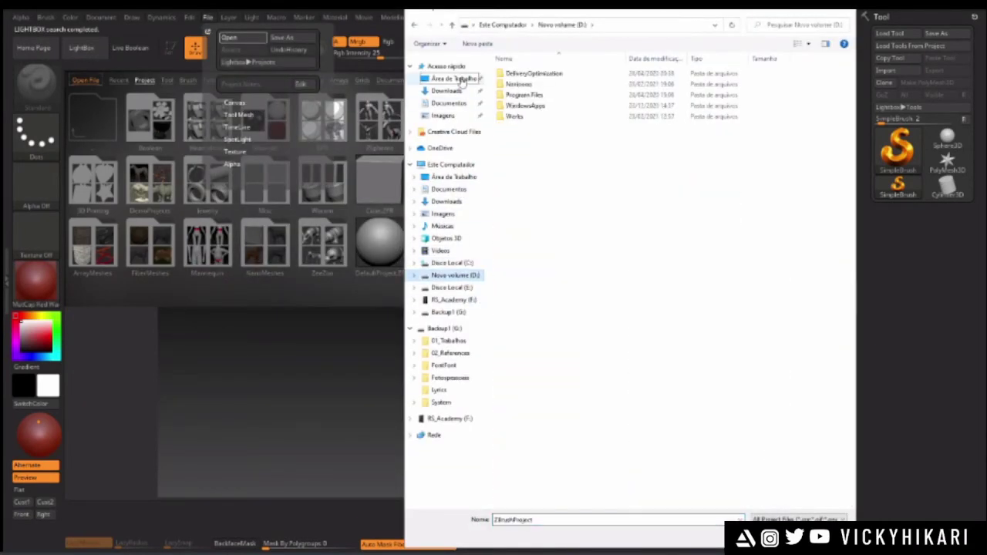
{"action": "left_click", "coordinate": [451, 79]}
{"action": "double_click", "coordinate": [562, 262]}
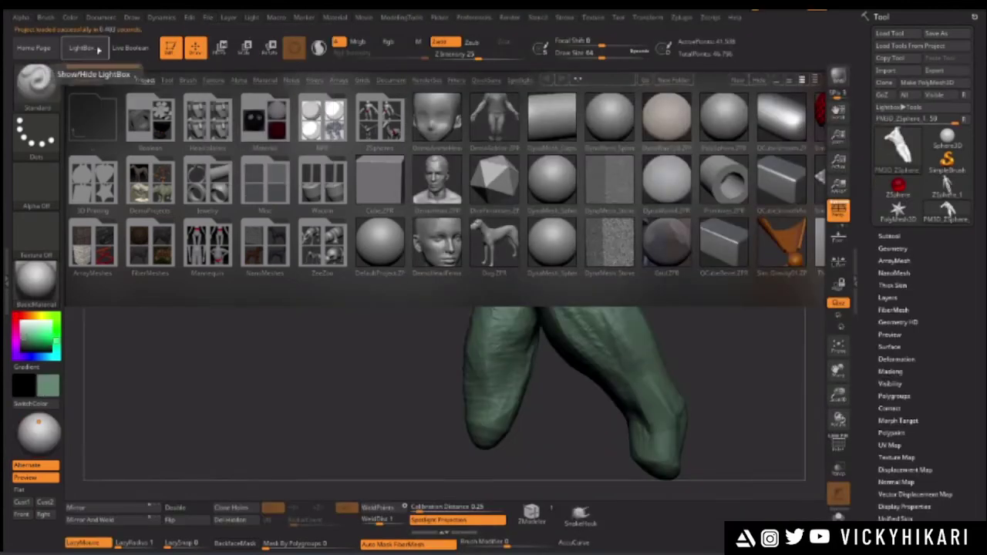
- Hide LightBox and the surrounding interface palettes to enlarge the sculpting canvas
{"action": "left_click", "coordinate": [93, 48]}
{"action": "mouse_move", "coordinate": [320, 114]}
{"action": "left_mouse_down"}
{"action": "mouse_move", "coordinate": [263, 188]}
{"action": "mouse_move", "coordinate": [339, 251]}
{"action": "mouse_move", "coordinate": [348, 280]}
{"action": "left_mouse_up"}
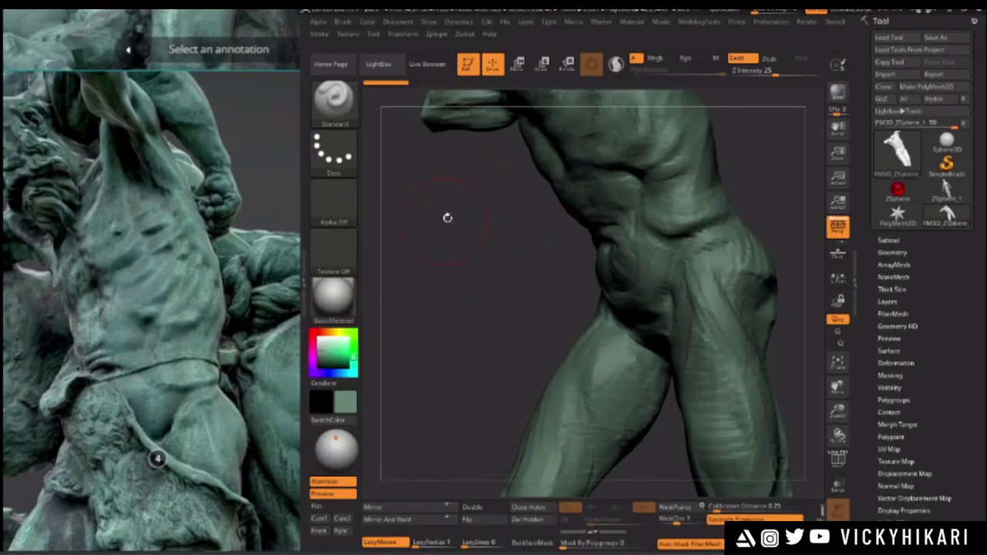
{"action": "key", "text": "Tab"}
- Sculpt the edge of the buttock and the lower outer thigh of the straighter leg
{"action": "mouse_move", "coordinate": [447, 219]}
{"action": "left_mouse_down"}
{"action": "mouse_move", "coordinate": [412, 242]}
{"action": "mouse_move", "coordinate": [396, 240]}
{"action": "mouse_move", "coordinate": [408, 291]}
{"action": "mouse_move", "coordinate": [381, 286]}
{"action": "mouse_move", "coordinate": [390, 319]}
{"action": "mouse_move", "coordinate": [359, 331]}
{"action": "mouse_move", "coordinate": [371, 347]}
{"action": "left_mouse_up"}
{"action": "mouse_move", "coordinate": [408, 306]}
{"action": "left_mouse_down"}
{"action": "mouse_move", "coordinate": [398, 321]}
{"action": "mouse_move", "coordinate": [380, 320]}
{"action": "left_mouse_up"}
{"action": "mouse_move", "coordinate": [449, 273]}
{"action": "left_mouse_down"}
{"action": "mouse_move", "coordinate": [410, 286]}
{"action": "mouse_move", "coordinate": [470, 283]}
{"action": "mouse_move", "coordinate": [365, 283]}
{"action": "left_mouse_up"}
{"action": "key", "text": "space"}
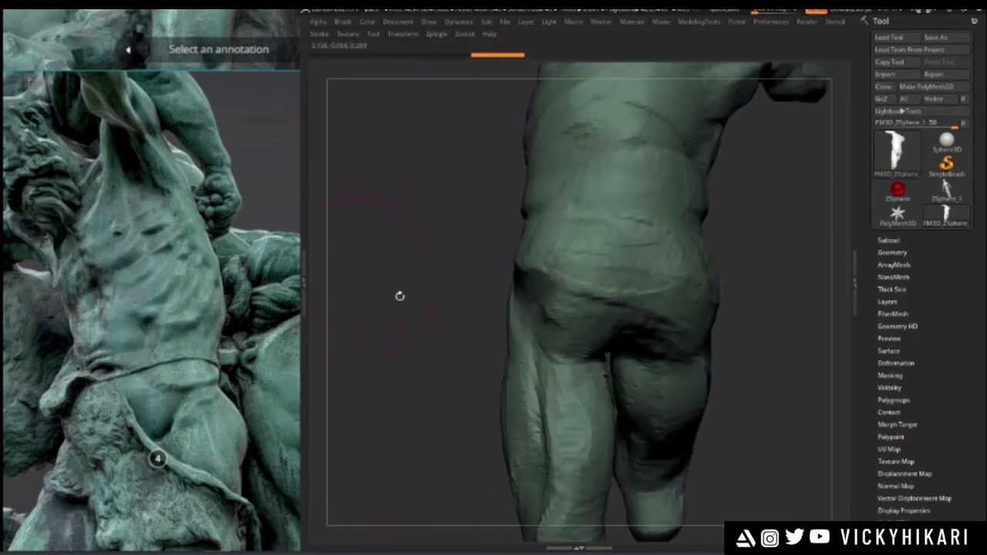
{"action": "mouse_move", "coordinate": [422, 306]}
{"action": "left_mouse_down"}
{"action": "mouse_move", "coordinate": [360, 313]}
{"action": "mouse_move", "coordinate": [363, 296]}
{"action": "left_mouse_up"}
{"action": "left_click_drag", "start_coordinate": [545, 318], "coordinate": [557, 308]}
{"action": "left_click_drag", "start_coordinate": [585, 434], "coordinate": [615, 375], "text": "alt"}
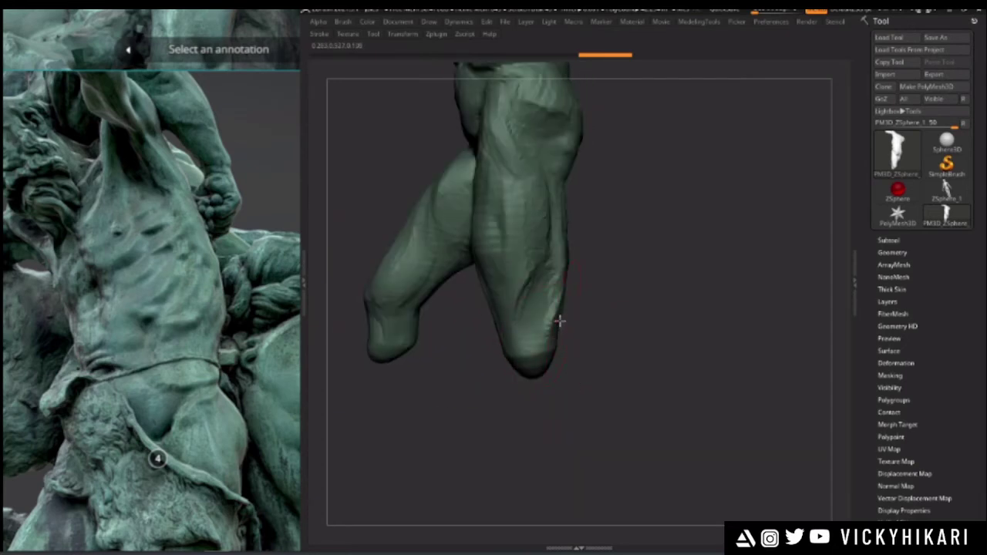
- Adjust the thigh silhouettes and lower leg ends using a resized Move Topological brush
{"action": "mouse_move", "coordinate": [548, 426]}
{"action": "left_mouse_down"}
{"action": "mouse_move", "coordinate": [532, 357]}
{"action": "mouse_move", "coordinate": [509, 354]}
{"action": "mouse_move", "coordinate": [522, 403]}
{"action": "mouse_move", "coordinate": [512, 344]}
{"action": "left_mouse_up"}
{"action": "left_click_drag", "start_coordinate": [440, 341], "coordinate": [466, 339]}
{"action": "mouse_move", "coordinate": [478, 373]}
{"action": "left_mouse_down"}
{"action": "mouse_move", "coordinate": [625, 423]}
{"action": "mouse_move", "coordinate": [545, 448]}
{"action": "mouse_move", "coordinate": [462, 396]}
{"action": "mouse_move", "coordinate": [383, 373]}
{"action": "mouse_move", "coordinate": [474, 455]}
{"action": "mouse_move", "coordinate": [560, 374]}
{"action": "left_mouse_up"}
{"action": "key", "text": "space"}
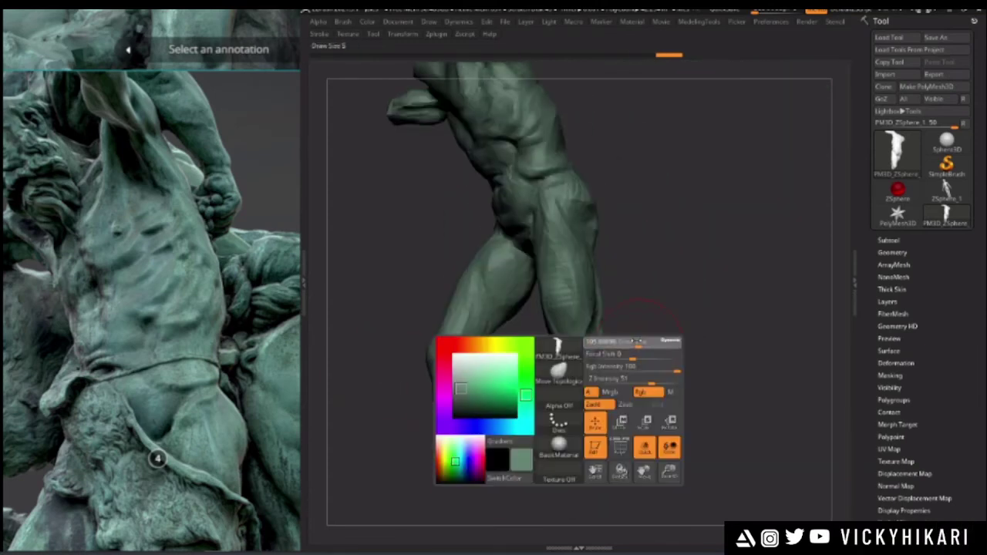
{"action": "key", "text": "space"}
{"action": "left_click_drag", "start_coordinate": [616, 334], "coordinate": [658, 414]}
{"action": "left_click_drag", "start_coordinate": [605, 333], "coordinate": [596, 349]}
{"action": "mouse_move", "coordinate": [411, 292]}
{"action": "left_mouse_down"}
{"action": "mouse_move", "coordinate": [404, 295]}
{"action": "mouse_move", "coordinate": [599, 373]}
{"action": "mouse_move", "coordinate": [543, 367]}
{"action": "left_mouse_up"}
{"action": "mouse_move", "coordinate": [502, 286]}
{"action": "left_mouse_down"}
{"action": "mouse_move", "coordinate": [518, 335]}
{"action": "mouse_move", "coordinate": [560, 312]}
{"action": "mouse_move", "coordinate": [512, 278]}
{"action": "left_mouse_up"}
- Reshape the buttock contours from behind with a resized brush, undoing the stroke that misses the form
{"action": "key", "text": "space"}
{"action": "key", "text": "space"}
{"action": "left_click", "coordinate": [558, 312]}
{"action": "left_click_drag", "start_coordinate": [383, 321], "coordinate": [428, 338]}
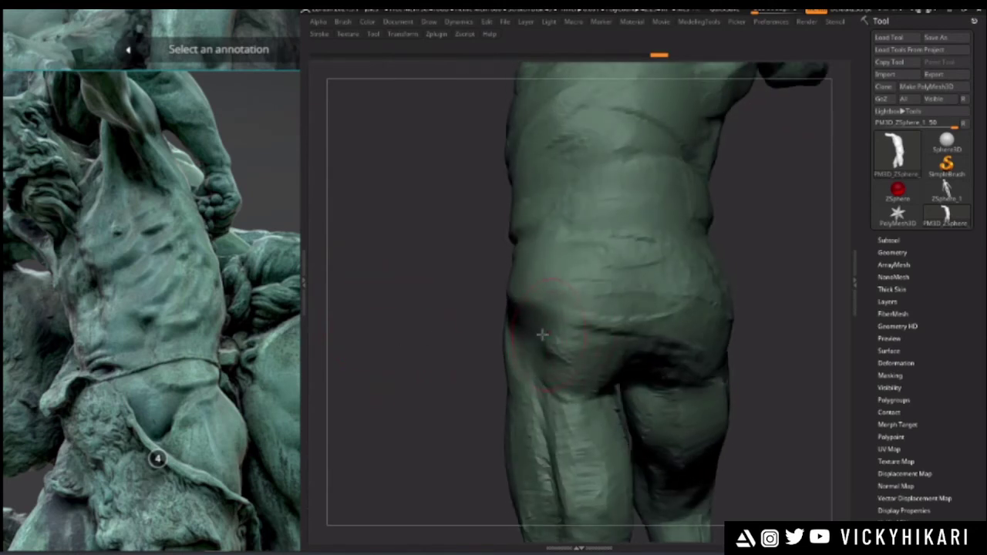
{"action": "mouse_move", "coordinate": [524, 362]}
{"action": "left_mouse_down"}
{"action": "mouse_move", "coordinate": [686, 347]}
{"action": "mouse_move", "coordinate": [671, 347]}
{"action": "left_mouse_up"}
{"action": "key", "text": "ctrl+z"}
{"action": "left_click_drag", "start_coordinate": [435, 245], "coordinate": [408, 247]}
{"action": "left_click_drag", "start_coordinate": [636, 345], "coordinate": [634, 364]}
{"action": "left_click_drag", "start_coordinate": [636, 335], "coordinate": [632, 378]}
{"action": "left_click_drag", "start_coordinate": [642, 301], "coordinate": [638, 318]}
{"action": "left_click_drag", "start_coordinate": [637, 287], "coordinate": [638, 318]}
{"action": "left_click_drag", "start_coordinate": [636, 282], "coordinate": [638, 332]}
{"action": "key", "text": "space"}
{"action": "key", "text": "ctrl+shift+z"}
- Rework the buttock and hip profile from the side view, undoing strokes that miss the form
{"action": "mouse_move", "coordinate": [459, 337]}
{"action": "left_mouse_down"}
{"action": "mouse_move", "coordinate": [412, 354]}
{"action": "mouse_move", "coordinate": [421, 370]}
{"action": "mouse_move", "coordinate": [470, 385]}
{"action": "mouse_move", "coordinate": [509, 378]}
{"action": "left_mouse_up"}
{"action": "key", "text": "ctrl+z"}
{"action": "key", "text": "ctrl+z"}
{"action": "key", "text": "ctrl+z"}
{"action": "key", "text": "ctrl+z"}
{"action": "key", "text": "ctrl+z"}
{"action": "key", "text": "ctrl+z"}
{"action": "key", "text": "ctrl+z"}
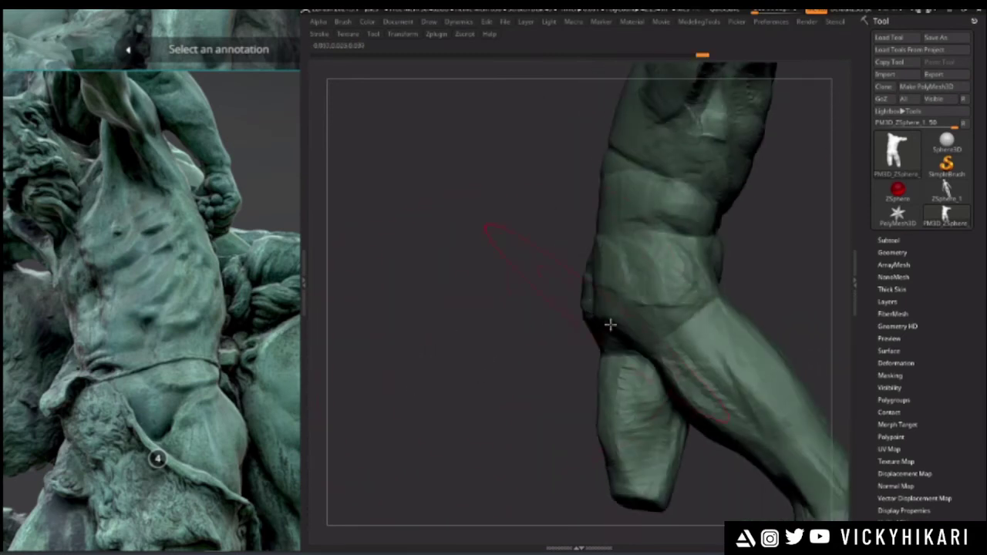
{"action": "key", "text": "space"}
{"action": "key", "text": "ctrl+shift+z"}
{"action": "left_click_drag", "start_coordinate": [398, 319], "coordinate": [409, 305]}
- Build up the buttock masses and the side of the hip above the extended leg
{"action": "key", "text": "space"}
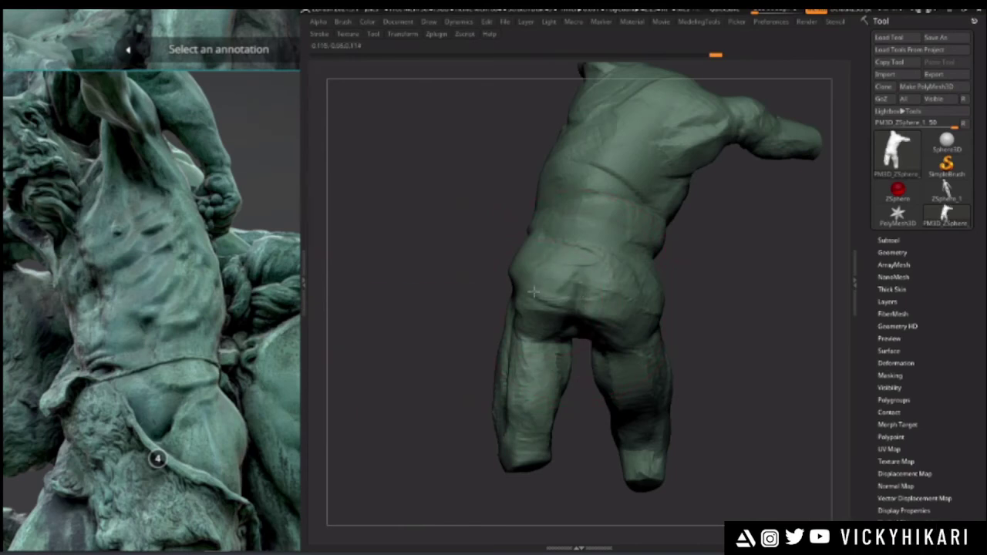
{"action": "right_click_drag", "start_coordinate": [534, 292], "coordinate": [509, 280]}
{"action": "key", "text": "ctrl+shift+z"}
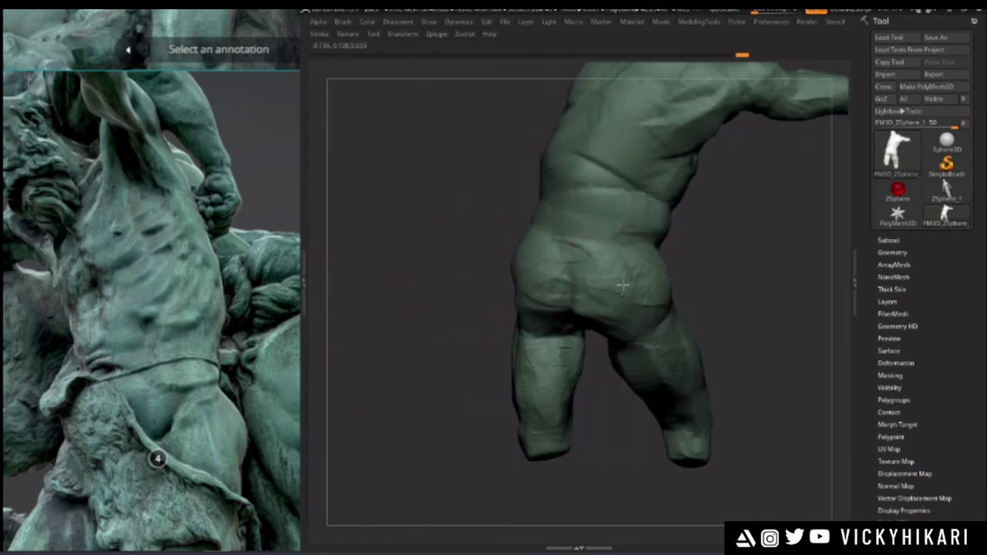
{"action": "left_click_drag", "start_coordinate": [479, 248], "coordinate": [519, 254]}
{"action": "mouse_move", "coordinate": [672, 315]}
{"action": "left_mouse_down"}
{"action": "mouse_move", "coordinate": [692, 310]}
{"action": "mouse_move", "coordinate": [714, 328]}
{"action": "left_mouse_up"}
{"action": "key", "text": "ctrl+shift+z"}
{"action": "key", "text": "ctrl+shift+z"}
{"action": "key", "text": "ctrl+shift+z"}
{"action": "key", "text": "ctrl+shift+z"}
{"action": "key", "text": "ctrl+shift+z"}
{"action": "key", "text": "ctrl+shift+z"}
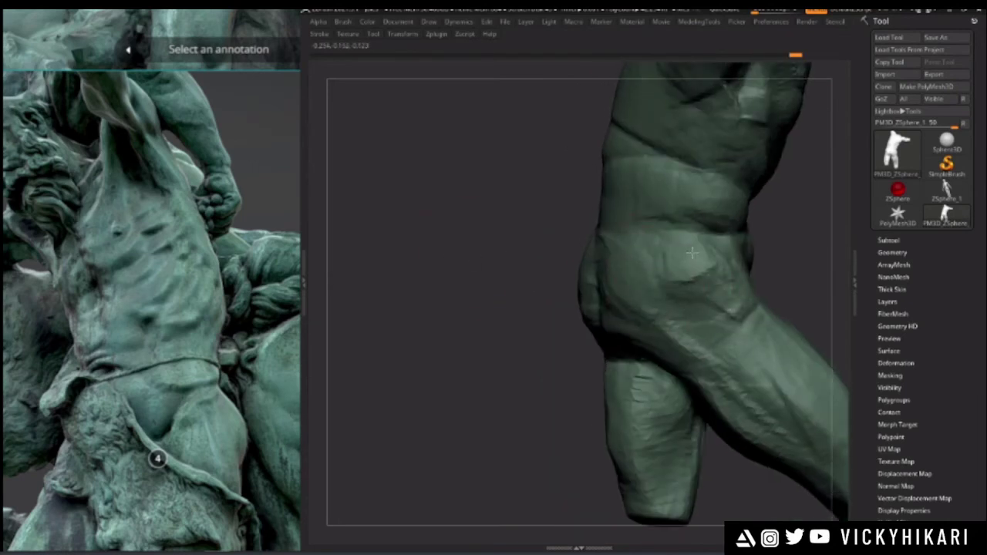
- Round the buttock above the extended leg and mark the cleft beside it
{"action": "key", "text": "ctrl+shift+z"}
{"action": "key", "text": "ctrl+shift+z"}
{"action": "key", "text": "ctrl+shift+z"}
{"action": "key", "text": "ctrl+shift+z"}
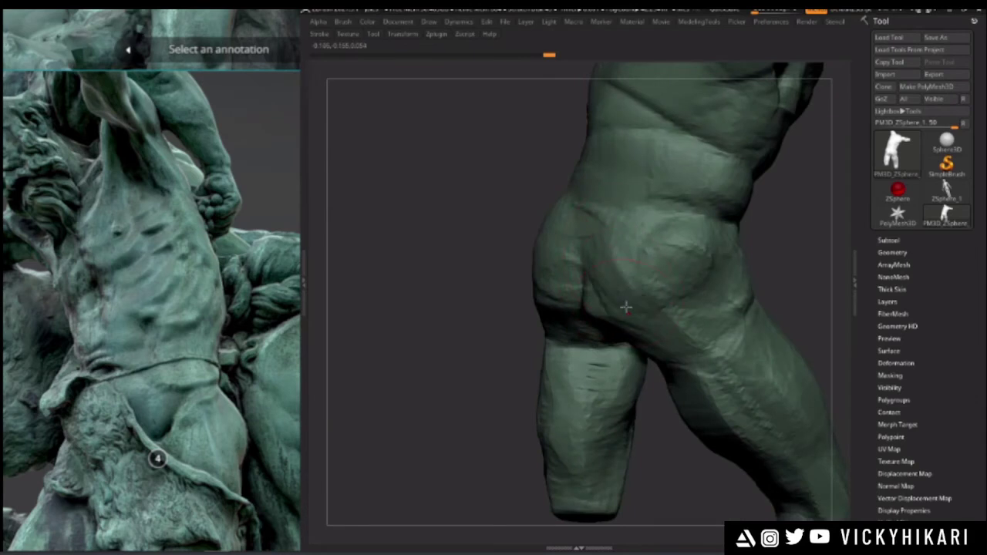
- Define the cleft and the lower edges of both buttocks from a low rear view
{"action": "key", "text": "ctrl+shift+z"}
{"action": "key", "text": "ctrl+shift+z"}
{"action": "key", "text": "ctrl+shift+z"}
{"action": "key", "text": "ctrl+shift+z"}
{"action": "key", "text": "ctrl+shift+z"}
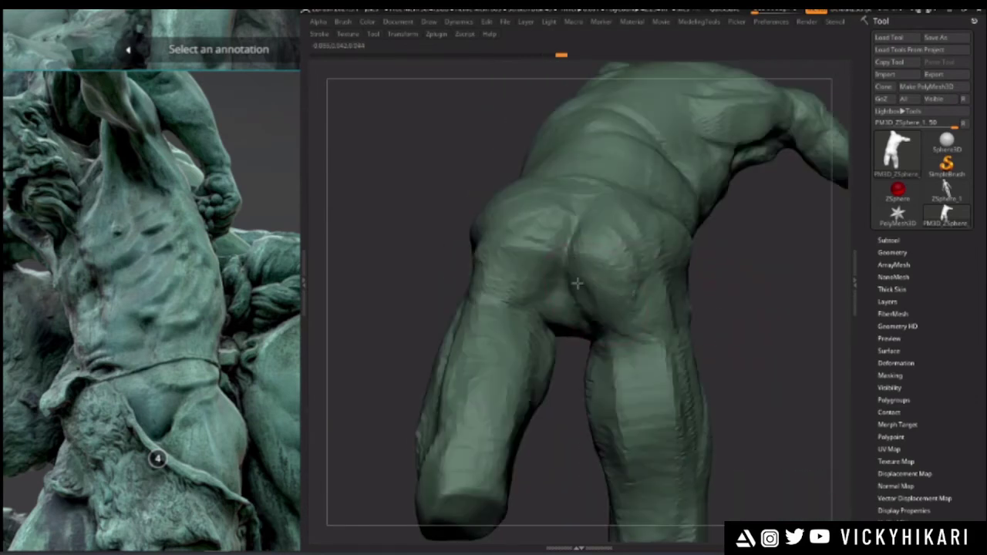
{"action": "key", "text": "ctrl+shift+z"}
{"action": "key", "text": "ctrl+shift+z"}
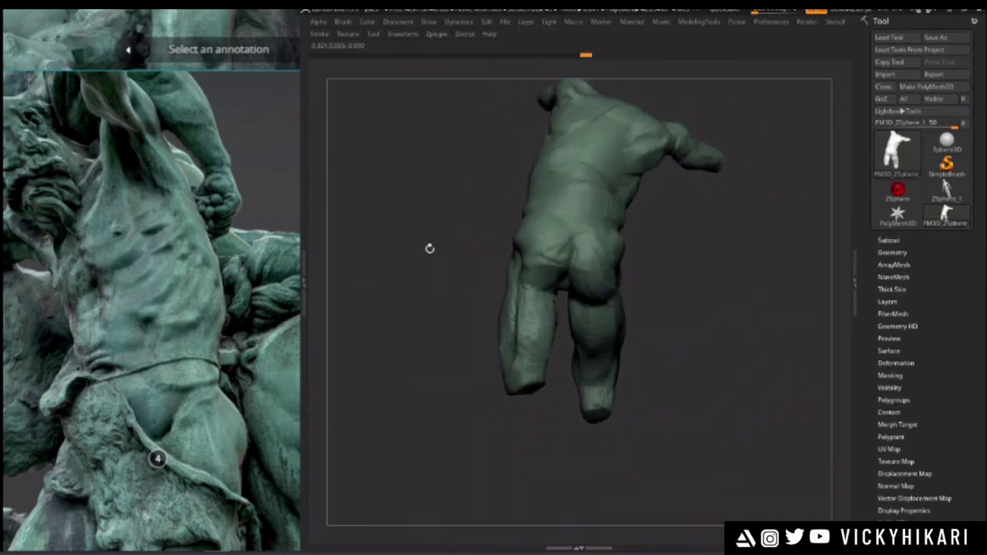
{"action": "left_click_drag", "start_coordinate": [471, 264], "coordinate": [607, 279]}
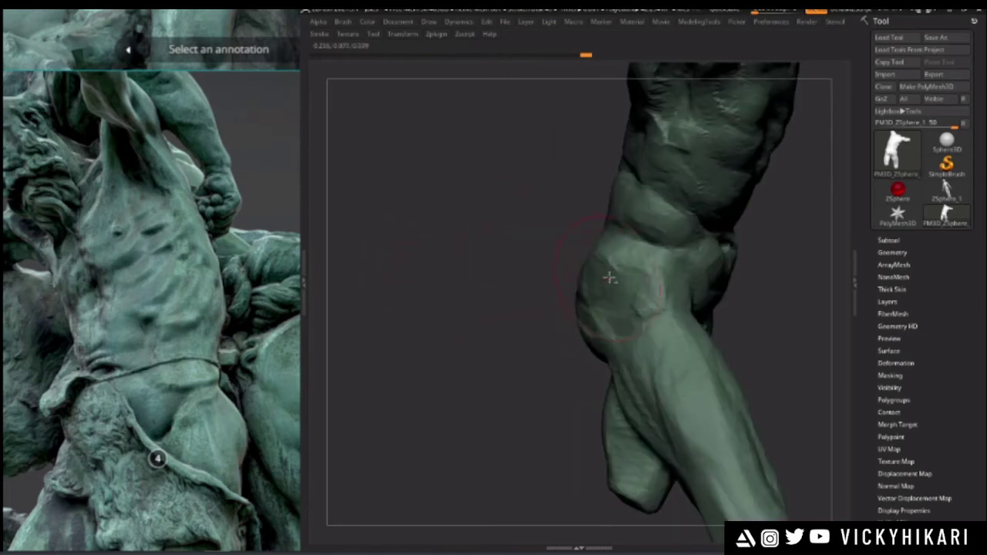
- Refine the top of the cleft and the lower-back transition into the buttocks
{"action": "key", "text": "ctrl+shift+z"}
{"action": "left_click_drag", "start_coordinate": [441, 269], "coordinate": [497, 358]}
{"action": "right_click", "coordinate": [501, 364]}
{"action": "left_click_drag", "start_coordinate": [444, 301], "coordinate": [520, 285]}
{"action": "right_click", "coordinate": [549, 293]}
{"action": "left_click_drag", "start_coordinate": [388, 273], "coordinate": [532, 288]}
{"action": "right_click", "coordinate": [535, 290]}
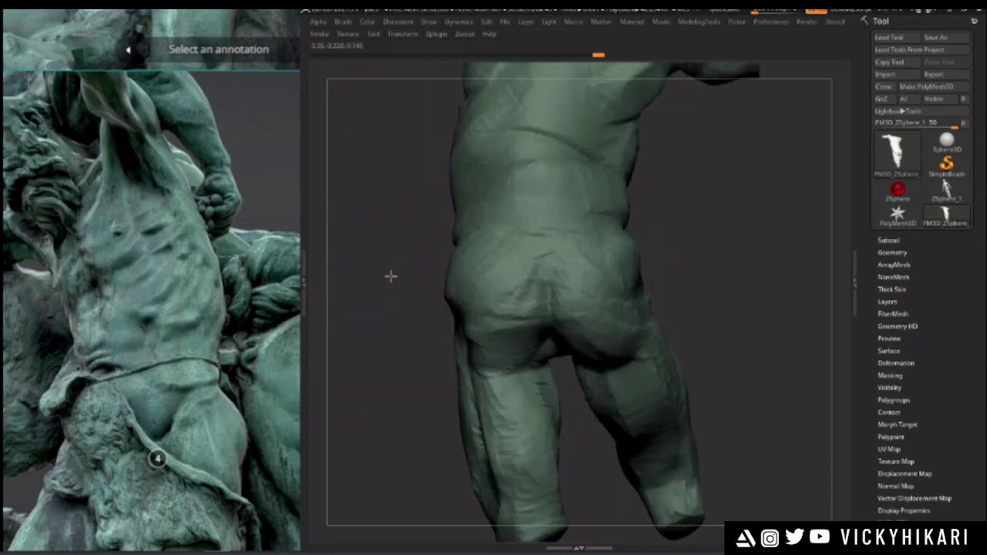
- Sculpt the outer buttock and the hollow where it meets the straighter leg's hip
{"action": "mouse_move", "coordinate": [432, 275]}
{"action": "left_mouse_down"}
{"action": "mouse_move", "coordinate": [567, 277]}
{"action": "mouse_move", "coordinate": [523, 321]}
{"action": "left_mouse_up"}
{"action": "right_click", "coordinate": [596, 286]}
{"action": "left_click_drag", "start_coordinate": [472, 347], "coordinate": [508, 320]}
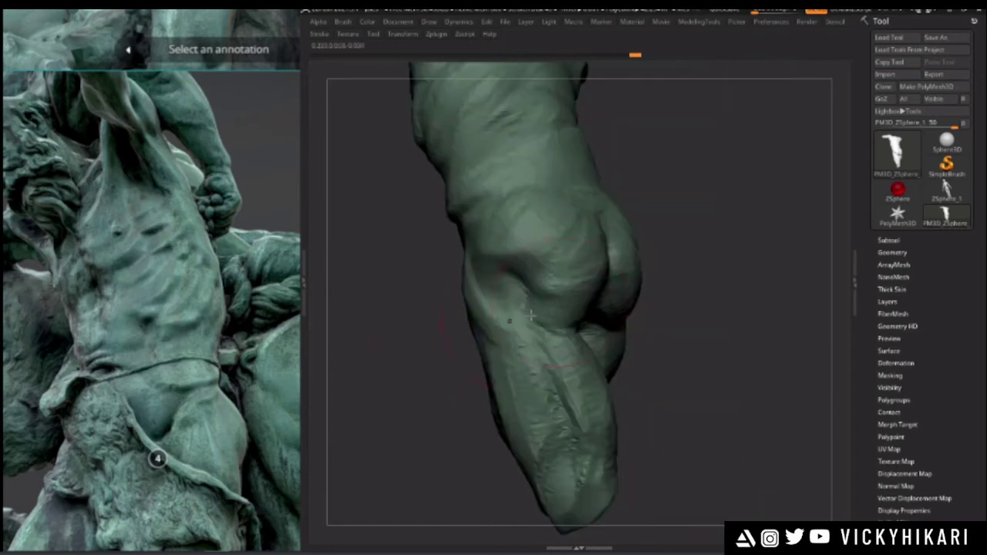
{"action": "mouse_move", "coordinate": [475, 310]}
{"action": "right_mouse_down"}
{"action": "mouse_move", "coordinate": [448, 308]}
{"action": "mouse_move", "coordinate": [496, 313]}
{"action": "right_mouse_up"}
{"action": "right_click", "coordinate": [490, 376]}
{"action": "left_click_drag", "start_coordinate": [557, 270], "coordinate": [578, 287]}
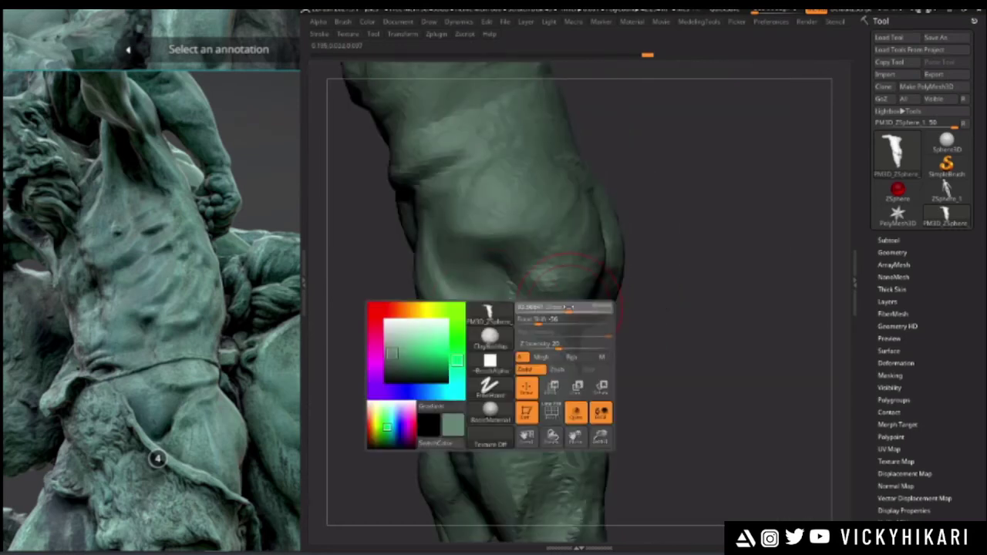
- Sculpt the fold beneath the buttock and its junction with the rear thigh using a resized ClayBuildup brush
{"action": "right_click_drag", "start_coordinate": [601, 312], "coordinate": [575, 308]}
{"action": "mouse_move", "coordinate": [553, 273]}
{"action": "left_mouse_down"}
{"action": "mouse_move", "coordinate": [555, 327]}
{"action": "mouse_move", "coordinate": [501, 302]}
{"action": "mouse_move", "coordinate": [486, 308]}
{"action": "left_mouse_up"}
{"action": "left_click_drag", "start_coordinate": [670, 320], "coordinate": [714, 315]}
{"action": "left_click_drag", "start_coordinate": [416, 309], "coordinate": [454, 297]}
{"action": "mouse_move", "coordinate": [374, 321]}
{"action": "left_mouse_down", "text": "alt"}
{"action": "mouse_move", "coordinate": [385, 256]}
{"action": "mouse_move", "coordinate": [413, 339]}
{"action": "left_mouse_up", "text": "alt"}
{"action": "right_click", "coordinate": [518, 375]}
{"action": "right_click_drag", "start_coordinate": [598, 312], "coordinate": [556, 310]}
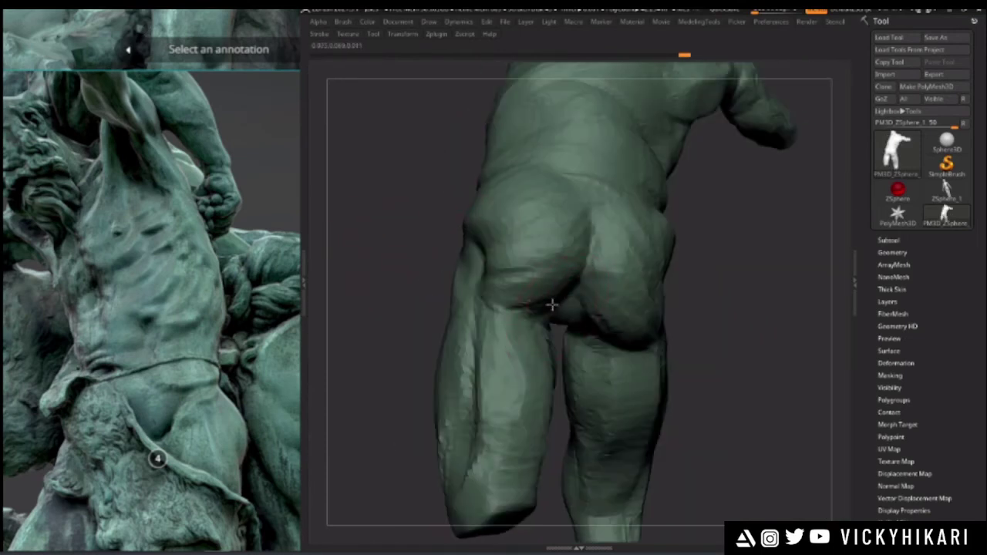
{"action": "left_click_drag", "start_coordinate": [542, 295], "coordinate": [423, 327]}
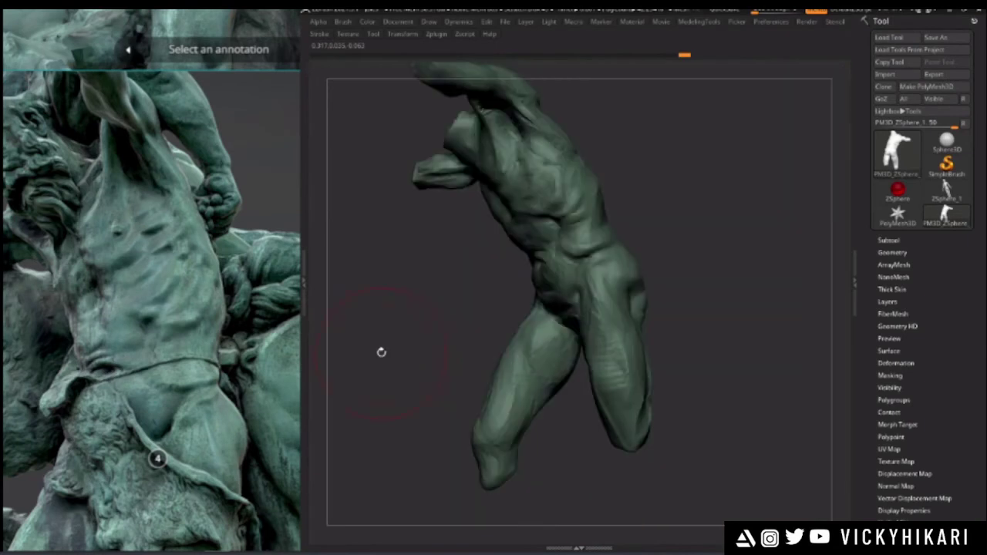
- Compare the full figure and its torso with the bronze statue reference from several front angles
{"action": "mouse_move", "coordinate": [381, 350]}
{"action": "left_mouse_down"}
{"action": "mouse_move", "coordinate": [399, 337]}
{"action": "mouse_move", "coordinate": [412, 352]}
{"action": "mouse_move", "coordinate": [421, 334]}
{"action": "mouse_move", "coordinate": [414, 370]}
{"action": "left_mouse_up"}
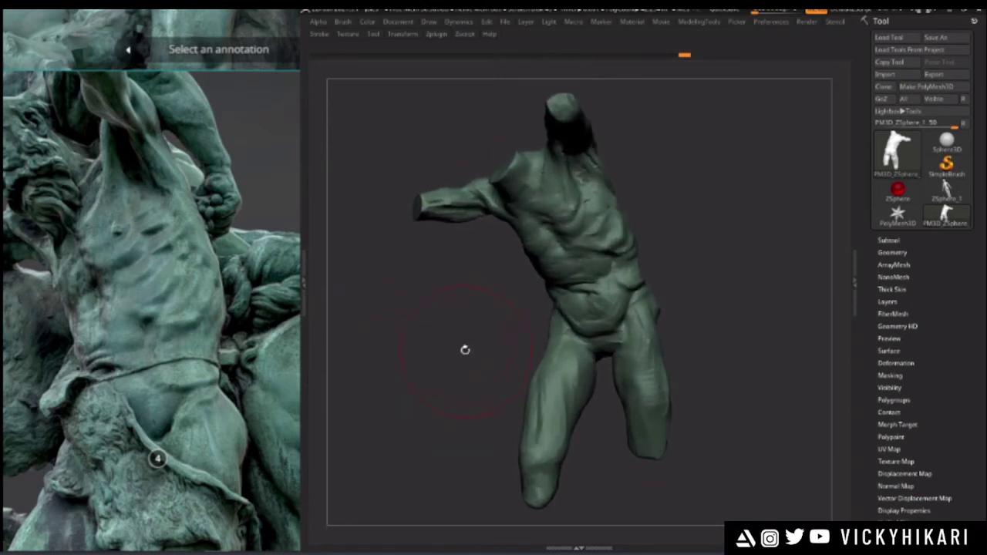
{"action": "key", "text": "space"}
{"action": "left_click_drag", "start_coordinate": [628, 279], "coordinate": [612, 279]}
{"action": "left_click_drag", "start_coordinate": [458, 270], "coordinate": [463, 358], "text": "alt"}
{"action": "mouse_move", "coordinate": [426, 235]}
{"action": "left_mouse_down", "text": "alt"}
{"action": "mouse_move", "coordinate": [457, 343]}
{"action": "mouse_move", "coordinate": [440, 343]}
{"action": "mouse_move", "coordinate": [429, 392]}
{"action": "mouse_move", "coordinate": [449, 386]}
{"action": "mouse_move", "coordinate": [421, 302]}
{"action": "mouse_move", "coordinate": [413, 417]}
{"action": "left_mouse_up", "text": "alt"}
{"action": "scroll", "coordinate": [151, 288], "scroll_direction": "up", "scroll_amount": 3}
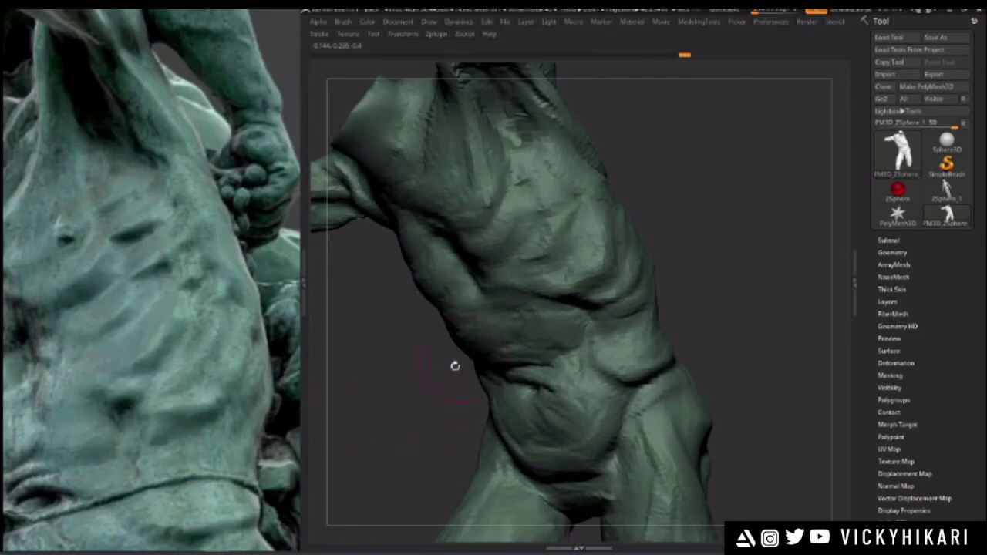
{"action": "left_click_drag", "start_coordinate": [463, 353], "coordinate": [549, 368]}
- Duplicate the figure's subtool, make the copy active and hide the original
{"action": "left_click", "coordinate": [888, 240]}
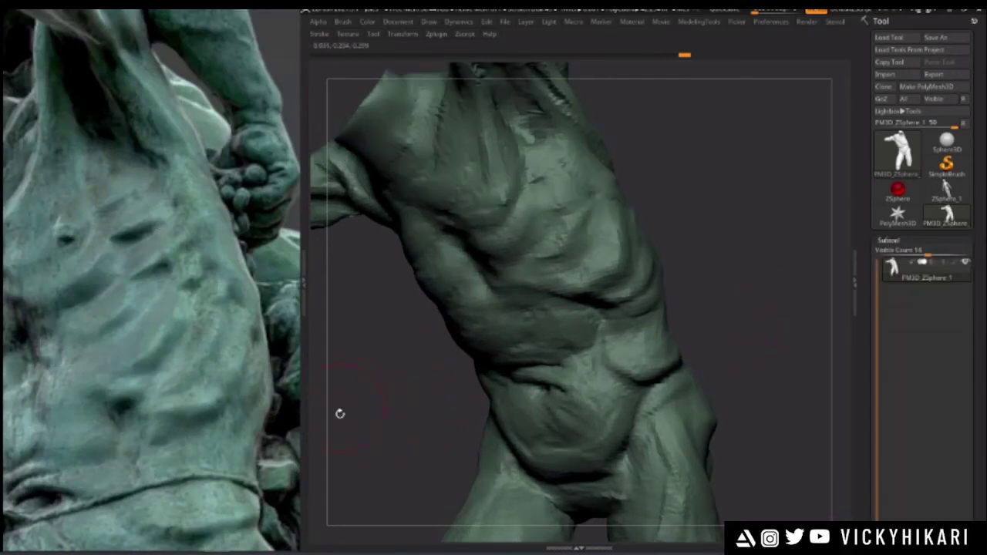
{"action": "key", "text": "Tab"}
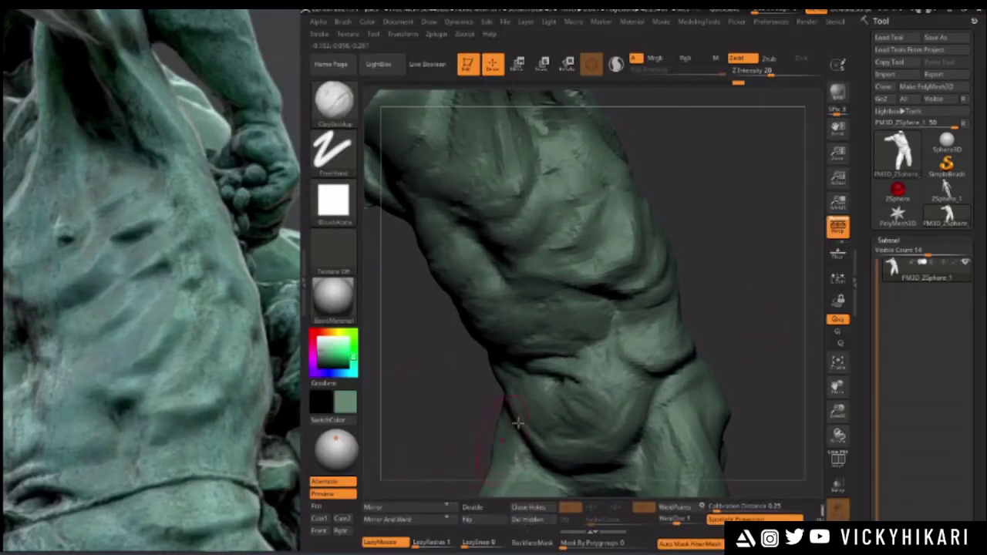
{"action": "key", "text": "Tab"}
{"action": "left_click_drag", "start_coordinate": [741, 332], "coordinate": [812, 308]}
{"action": "scroll", "coordinate": [883, 328], "scroll_direction": "down", "scroll_amount": 5}
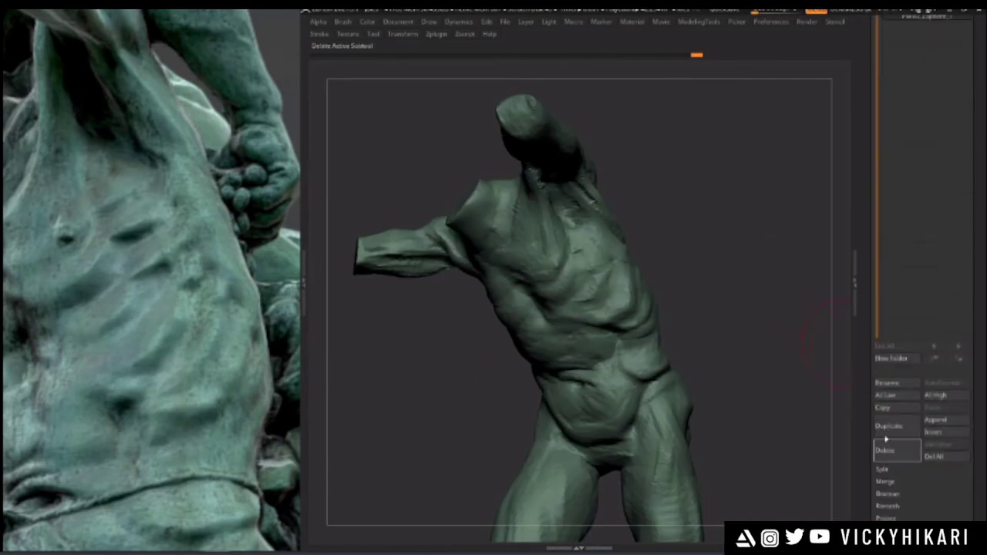
{"action": "scroll", "coordinate": [918, 231], "scroll_direction": "up", "scroll_amount": 5}
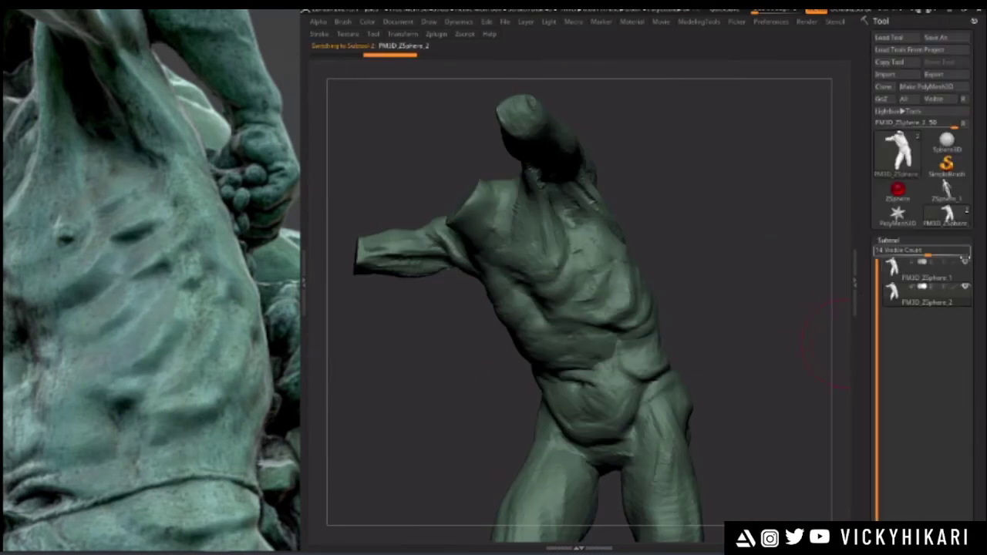
{"action": "left_click", "coordinate": [913, 268]}
{"action": "left_click", "coordinate": [941, 296]}
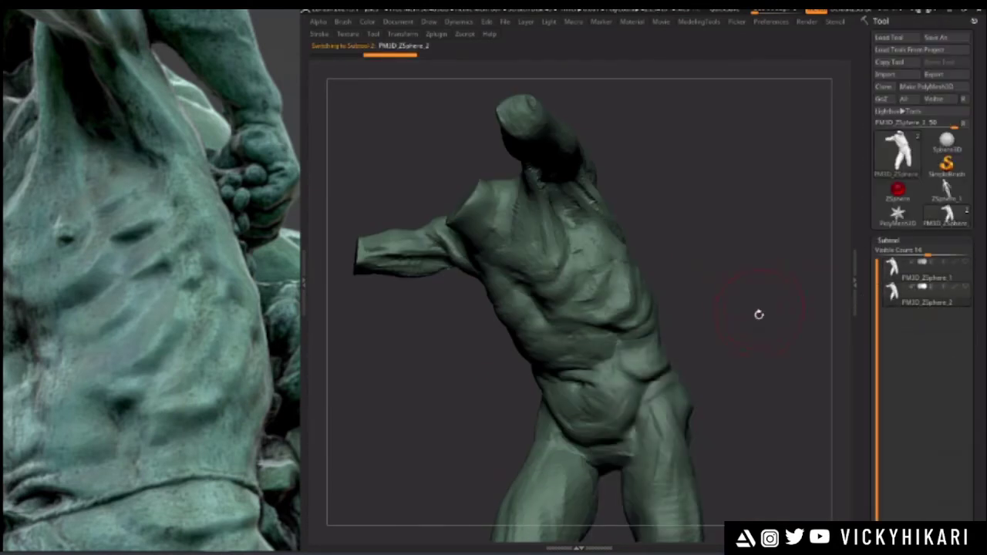
- Try remeshing the duplicated figure with DynaMesh at resolution 512 and Groups off, displaying its wireframe
{"action": "left_click_drag", "start_coordinate": [760, 310], "coordinate": [750, 277], "text": "alt"}
{"action": "key", "text": "3"}
{"action": "left_click", "coordinate": [730, 312]}
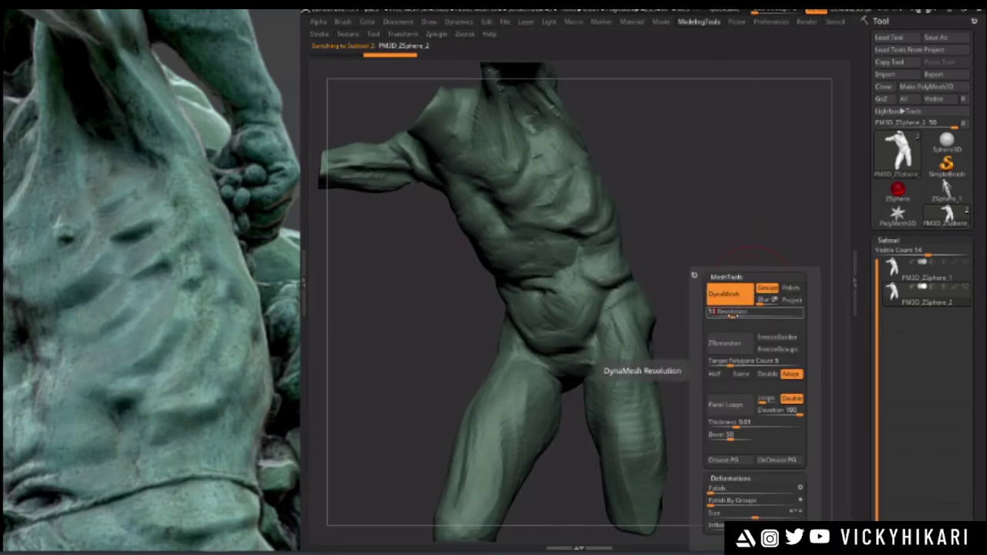
{"action": "key", "text": "Return"}
{"action": "left_click", "coordinate": [768, 290]}
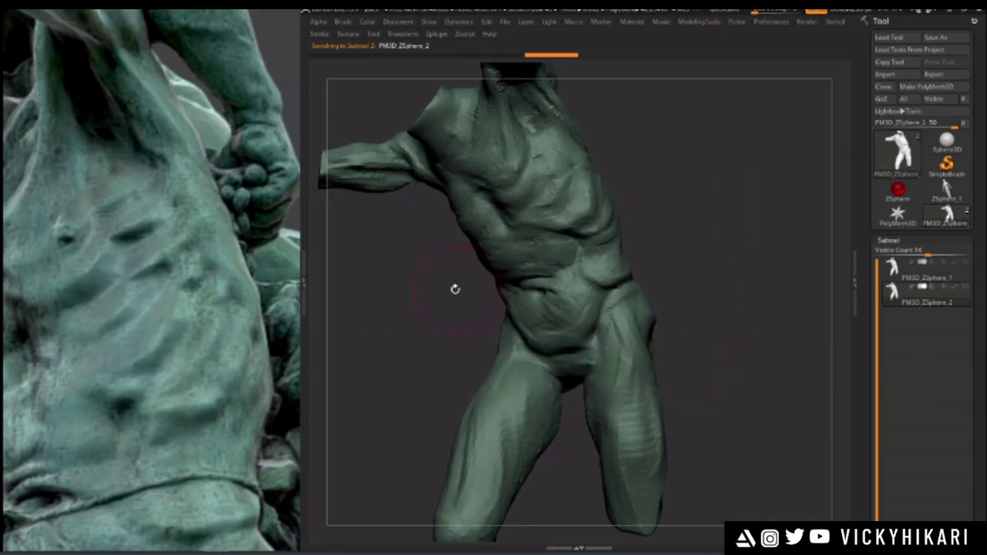
{"action": "key", "text": "f"}
{"action": "key", "text": "shift+f"}
{"action": "left_click_drag", "start_coordinate": [418, 314], "coordinate": [442, 389], "text": "alt"}
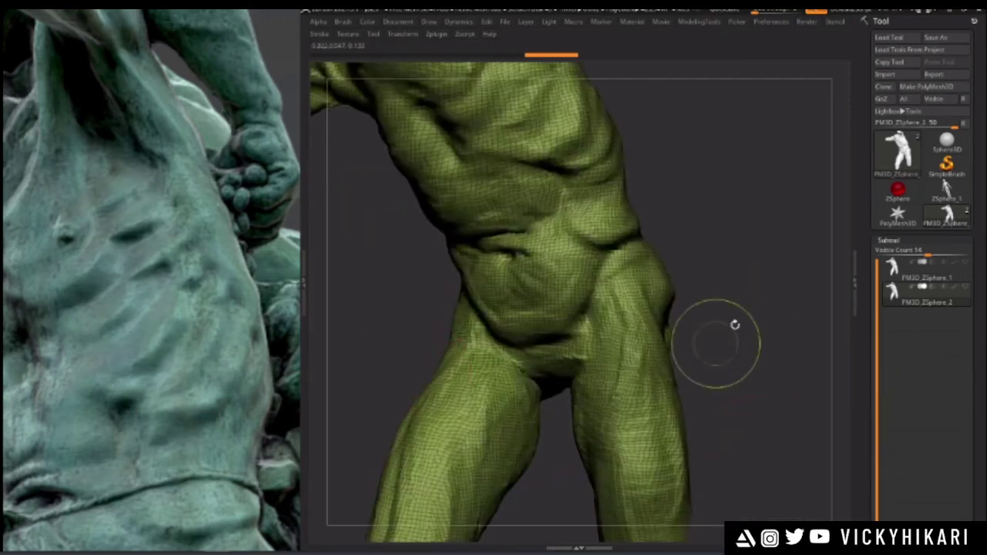
- Undo the remesh and retry DynaMesh at resolution 512 on the duplicated figure
{"action": "key", "text": "ctrl+z"}
{"action": "key", "text": "2"}
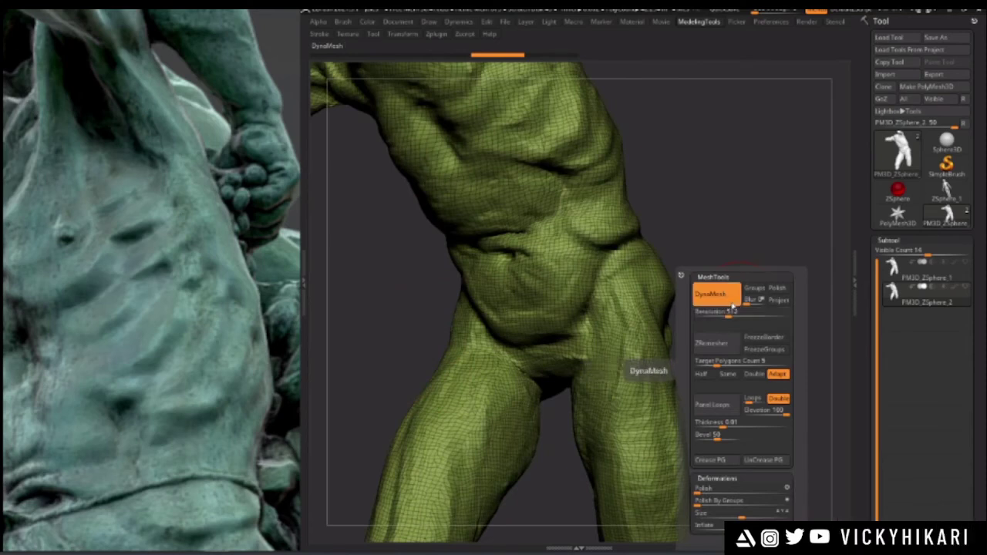
{"action": "key", "text": "space"}
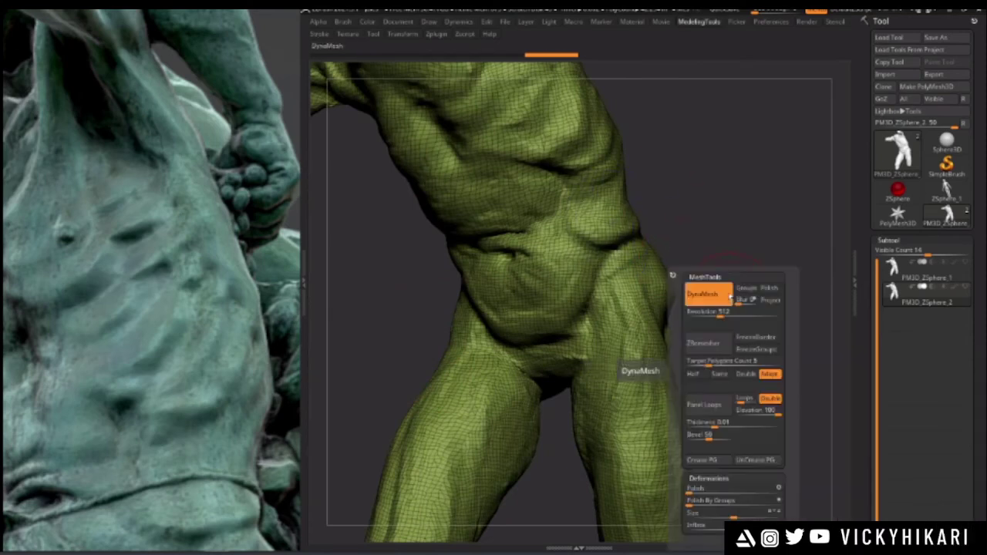
{"action": "key", "text": "ctrl+z"}
{"action": "mouse_move", "coordinate": [757, 314]}
{"action": "left_mouse_down", "text": "alt"}
{"action": "mouse_move", "coordinate": [776, 328]}
{"action": "mouse_move", "coordinate": [745, 346]}
{"action": "left_mouse_up", "text": "alt"}
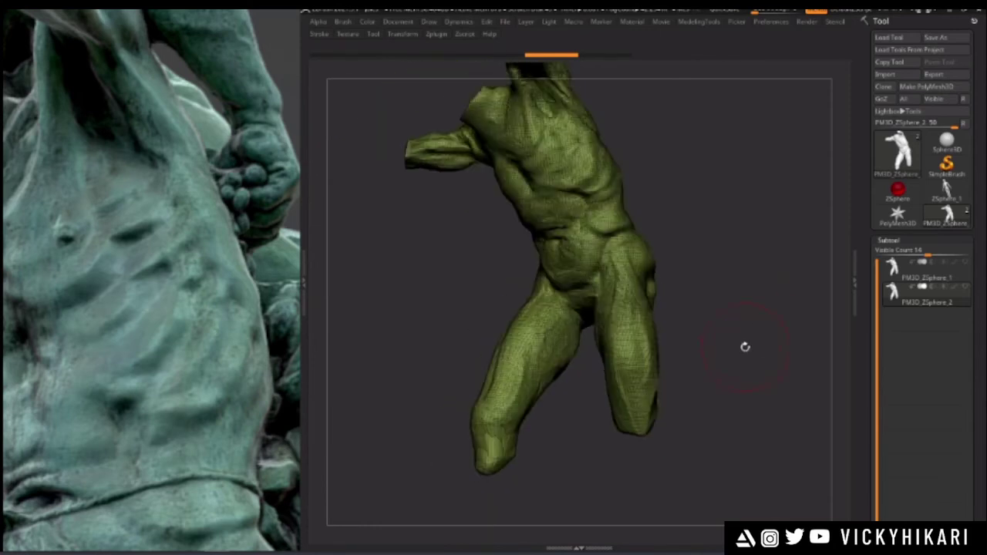
{"action": "key", "text": "space"}
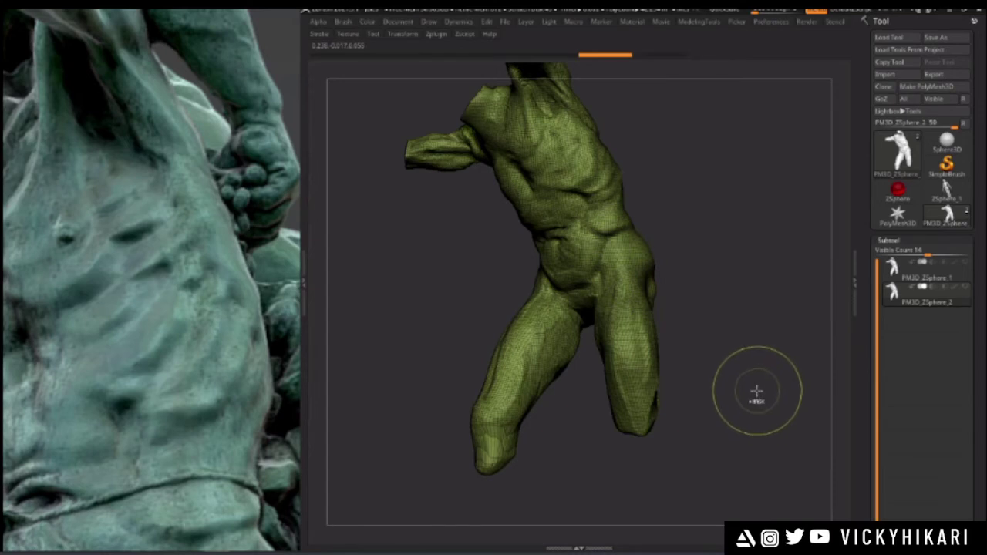
- Insert a Sphere3D subtool and move it above the duplicated figure in the subtool order
{"action": "left_click_drag", "start_coordinate": [868, 411], "coordinate": [870, 182]}
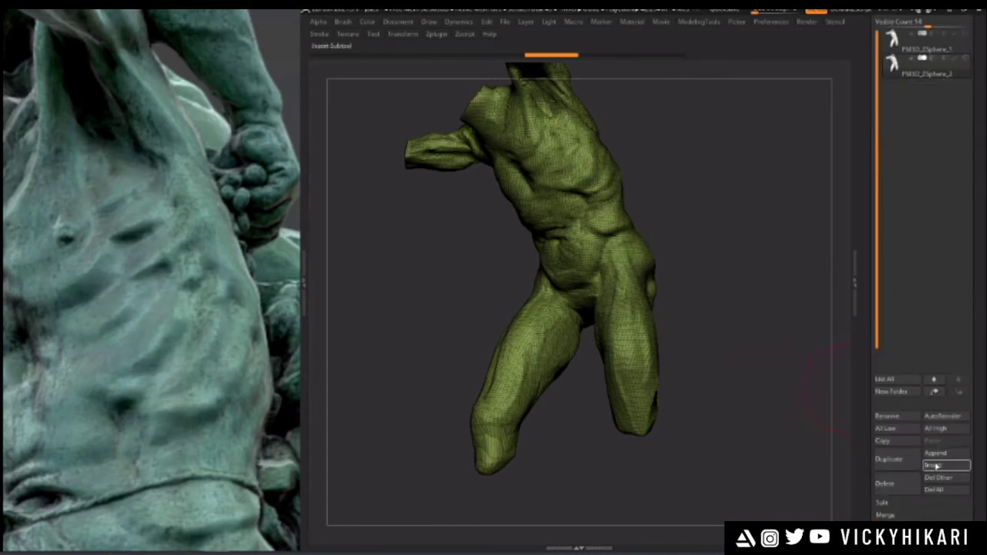
{"action": "left_click", "coordinate": [934, 466]}
{"action": "left_click", "coordinate": [494, 357]}
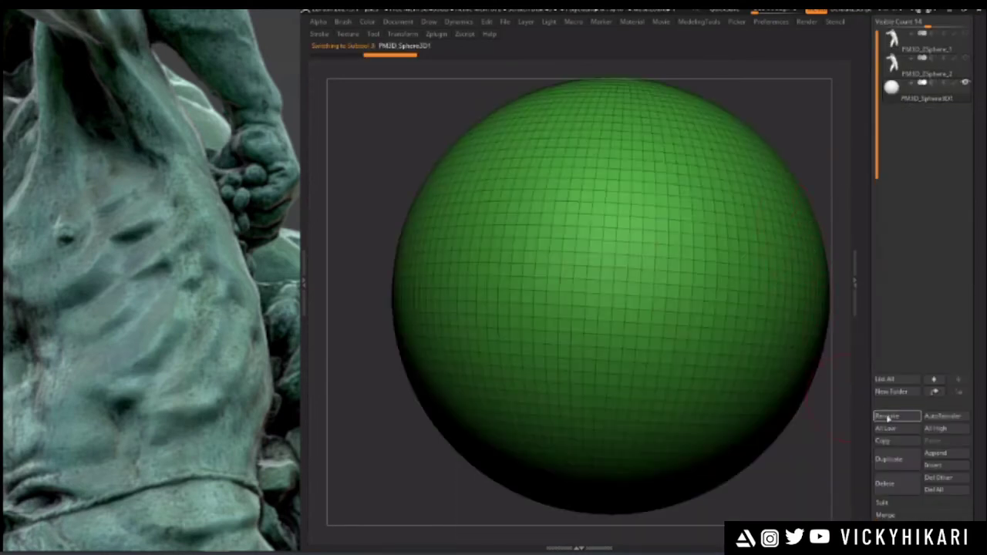
{"action": "left_click", "coordinate": [933, 392]}
{"action": "left_click_drag", "start_coordinate": [864, 150], "coordinate": [862, 232]}
{"action": "left_click_drag", "start_coordinate": [813, 193], "coordinate": [802, 282], "text": "alt"}
- Merge the sphere down with the duplicated figure, isolate the figure and delete the hidden sphere geometry
{"action": "left_click_drag", "start_coordinate": [859, 379], "coordinate": [859, 271]}
{"action": "left_click", "coordinate": [885, 465]}
{"action": "left_click", "coordinate": [885, 478]}
{"action": "left_click", "coordinate": [803, 498]}
{"action": "left_click_drag", "start_coordinate": [762, 406], "coordinate": [720, 397]}
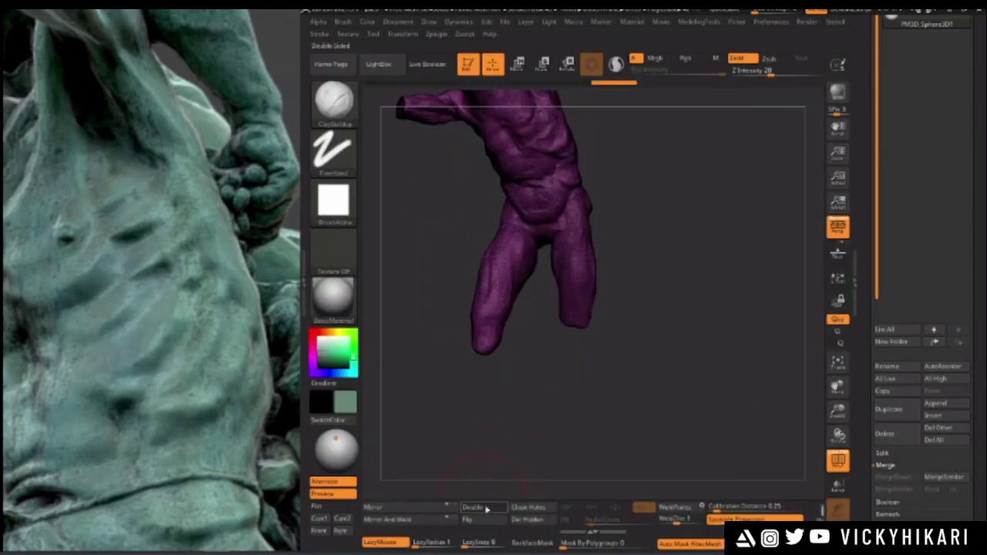
{"action": "left_click", "coordinate": [527, 523]}
- Remesh the merged figure with DynaMesh at resolution 512
{"action": "left_click_drag", "start_coordinate": [655, 370], "coordinate": [703, 356]}
{"action": "key", "text": "space"}
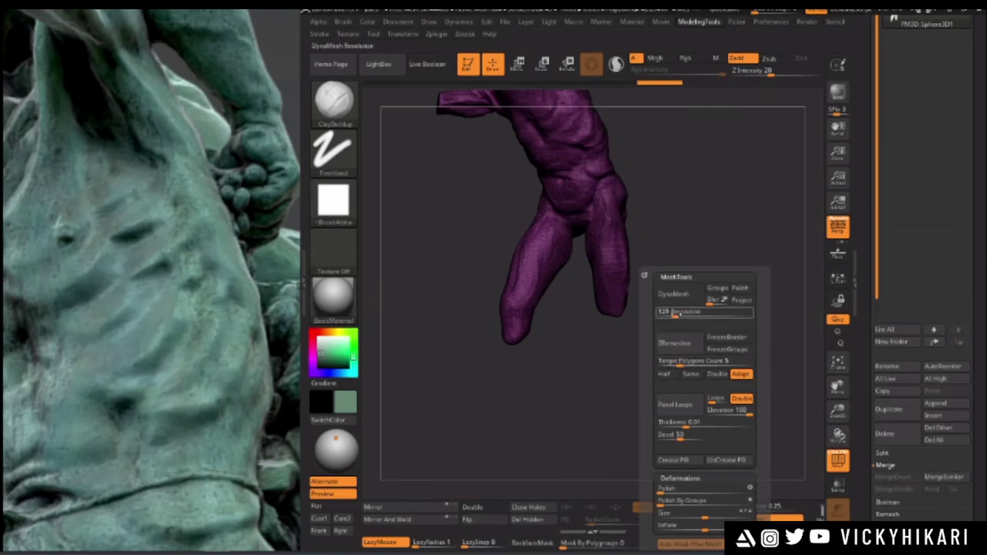
{"action": "left_click", "coordinate": [678, 314]}
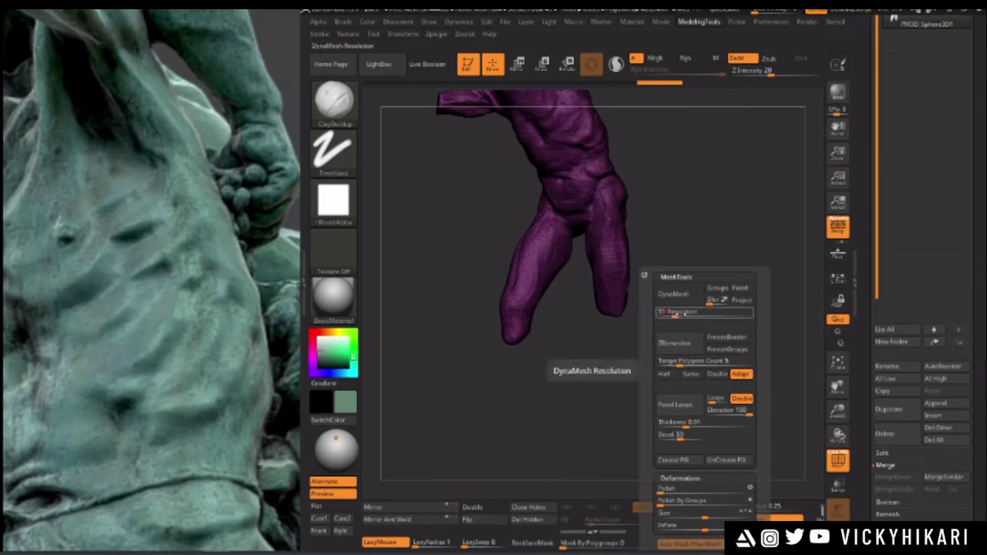
{"action": "type", "text": "512"}
{"action": "key", "text": "Return"}
{"action": "left_click", "coordinate": [692, 299]}
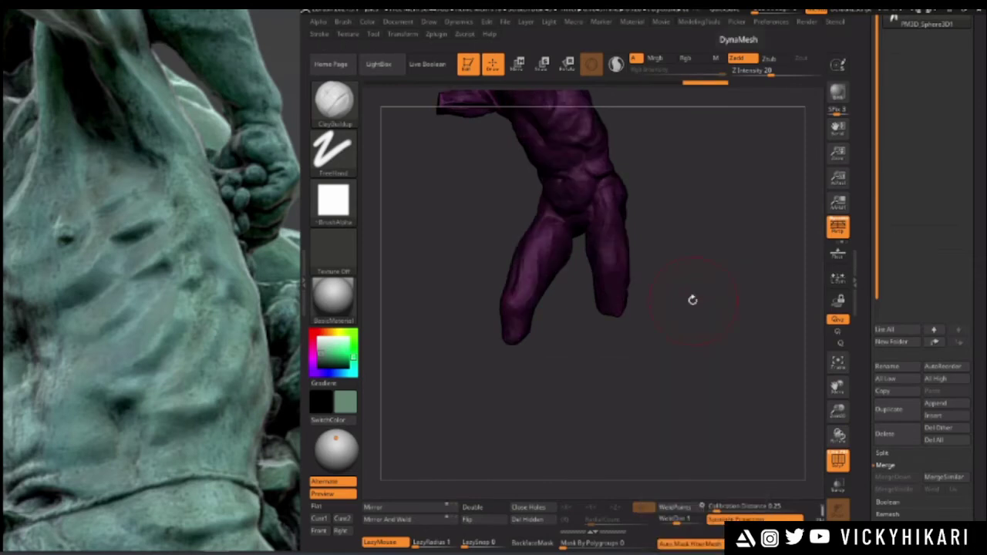
{"action": "left_click_drag", "start_coordinate": [421, 267], "coordinate": [509, 335], "text": "shift"}
{"action": "key", "text": "Tab"}
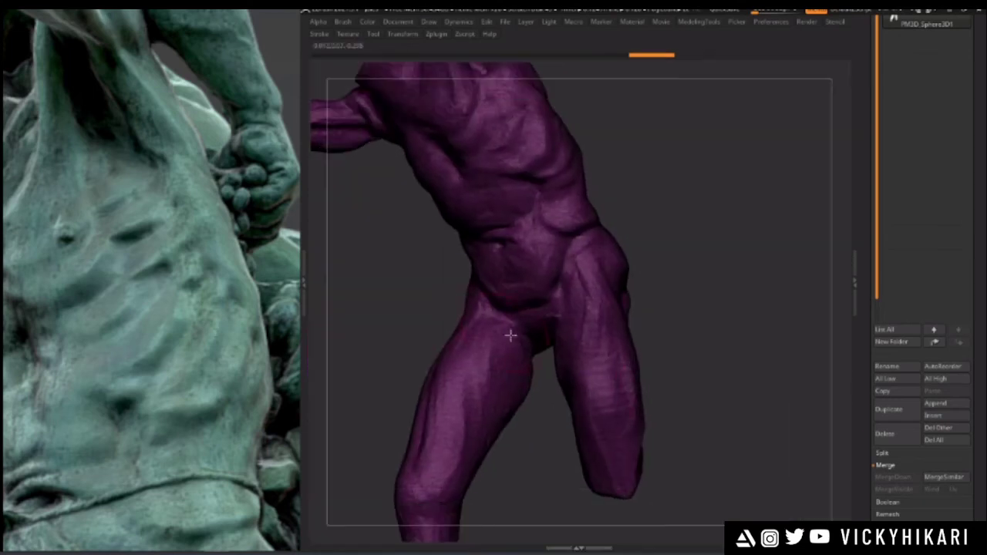
- Inspect the remeshed torso's mesh density beside the statue reference and turn off the wireframe display
{"action": "mouse_move", "coordinate": [811, 439]}
{"action": "left_mouse_down"}
{"action": "mouse_move", "coordinate": [727, 375]}
{"action": "mouse_move", "coordinate": [741, 383]}
{"action": "left_mouse_up"}
{"action": "left_click_drag", "start_coordinate": [865, 282], "coordinate": [863, 370]}
{"action": "left_click_drag", "start_coordinate": [688, 326], "coordinate": [731, 339], "text": "alt"}
{"action": "mouse_move", "coordinate": [403, 272]}
{"action": "left_mouse_down", "text": "alt"}
{"action": "mouse_move", "coordinate": [442, 292]}
{"action": "mouse_move", "coordinate": [380, 283]}
{"action": "mouse_move", "coordinate": [392, 357]}
{"action": "mouse_move", "coordinate": [406, 370]}
{"action": "left_mouse_up", "text": "alt"}
{"action": "scroll", "coordinate": [25, 316], "scroll_direction": "down", "scroll_amount": 4}
{"action": "scroll", "coordinate": [121, 268], "scroll_direction": "up", "scroll_amount": 2}
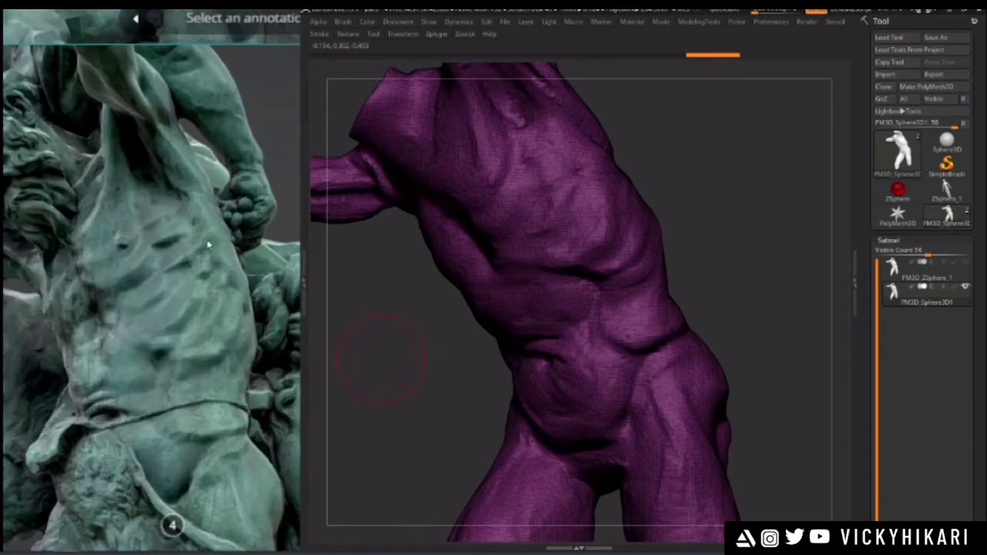
{"action": "left_click_drag", "start_coordinate": [342, 319], "coordinate": [388, 375]}
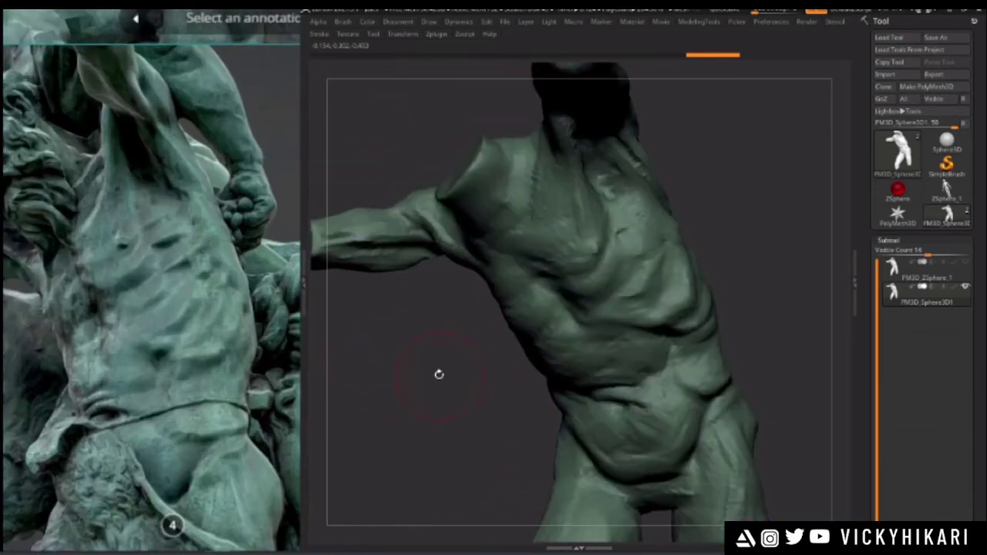
{"action": "mouse_move", "coordinate": [440, 375]}
{"action": "left_mouse_down"}
{"action": "mouse_move", "coordinate": [421, 378]}
{"action": "mouse_move", "coordinate": [416, 408]}
{"action": "mouse_move", "coordinate": [393, 437]}
{"action": "mouse_move", "coordinate": [372, 432]}
{"action": "mouse_move", "coordinate": [378, 462]}
{"action": "left_mouse_up"}
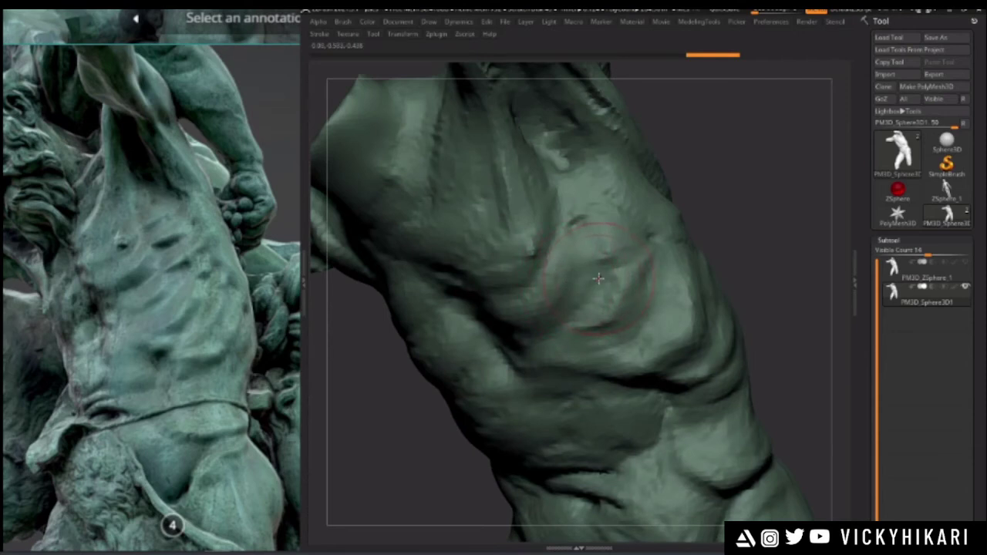
- Sculpt a small rib form on the upper ribcage below the raised arm with a resized ClayBuildup brush
{"action": "key", "text": "space"}
{"action": "left_click_drag", "start_coordinate": [599, 277], "coordinate": [593, 276]}
{"action": "left_click_drag", "start_coordinate": [386, 394], "coordinate": [392, 380]}
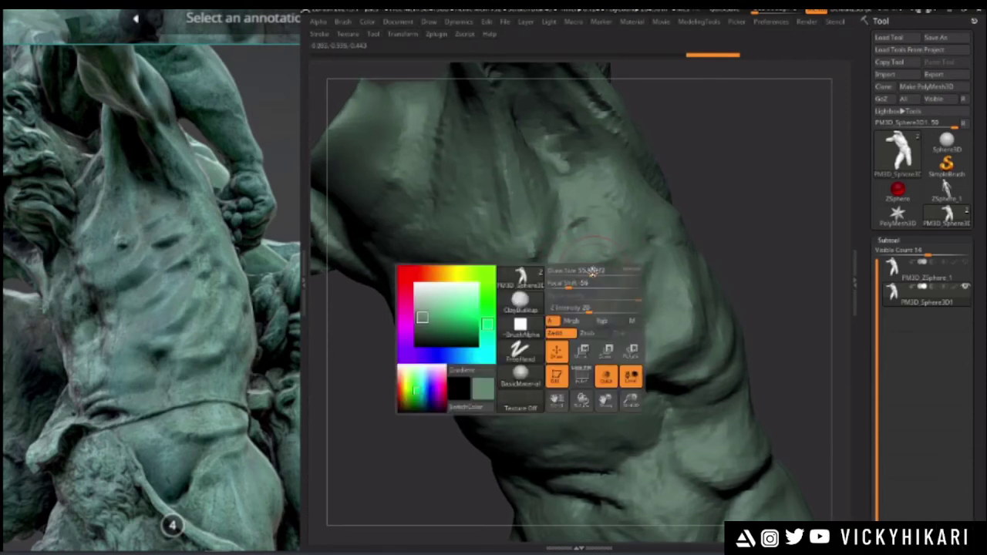
{"action": "left_click_drag", "start_coordinate": [748, 232], "coordinate": [687, 252]}
{"action": "key", "text": "space"}
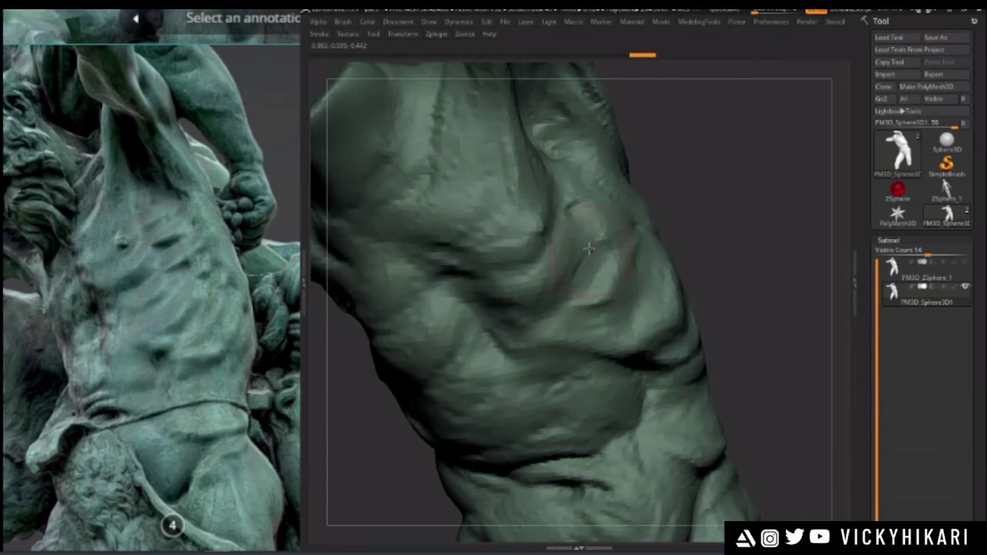
{"action": "left_click_drag", "start_coordinate": [588, 230], "coordinate": [609, 232]}
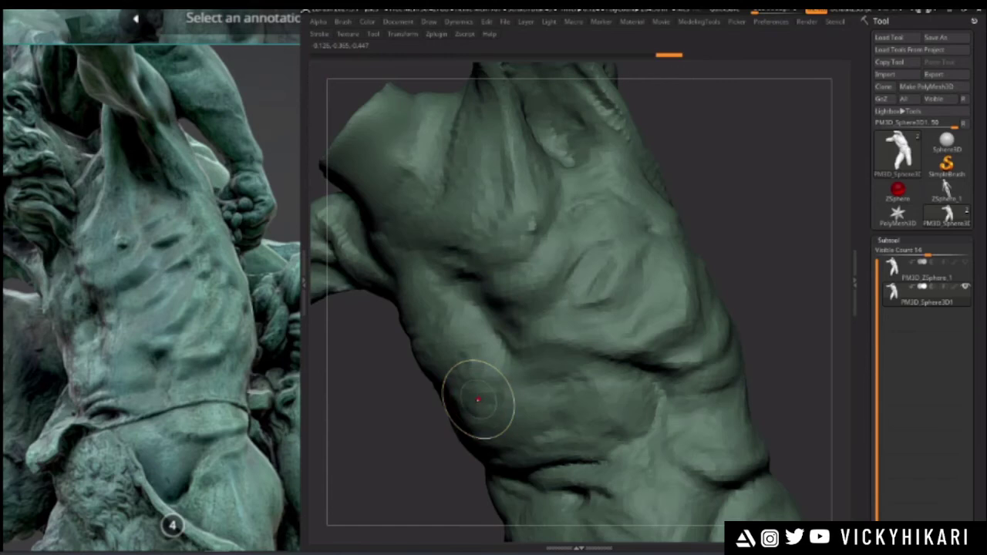
- Outline the small triangular hollow on the reference's ribs and carve the matching groove into the figure's ribcage
{"action": "left_click_drag", "start_coordinate": [145, 247], "coordinate": [175, 253]}
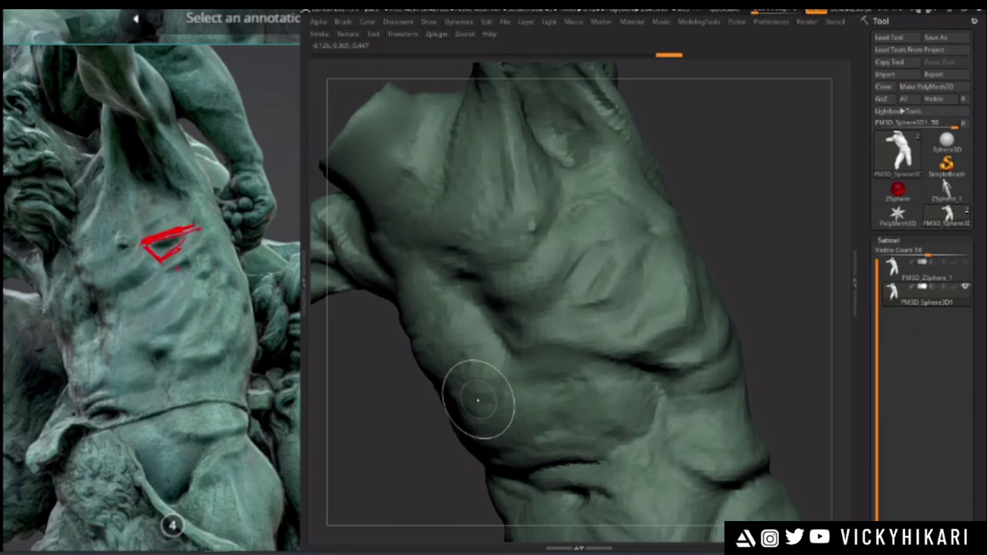
{"action": "mouse_move", "coordinate": [771, 198]}
{"action": "left_mouse_down"}
{"action": "mouse_move", "coordinate": [756, 232]}
{"action": "mouse_move", "coordinate": [746, 202]}
{"action": "left_mouse_up"}
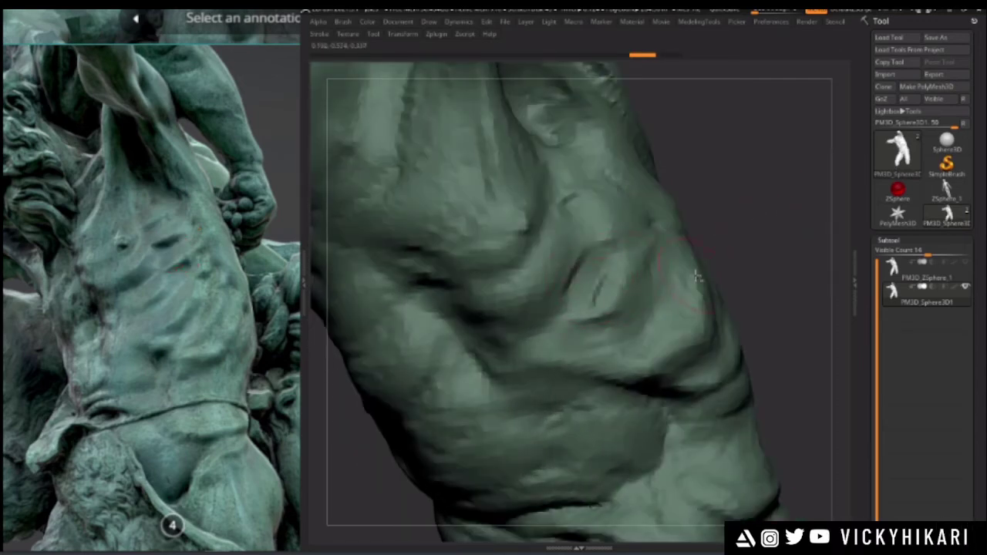
{"action": "left_click_drag", "start_coordinate": [754, 268], "coordinate": [590, 264]}
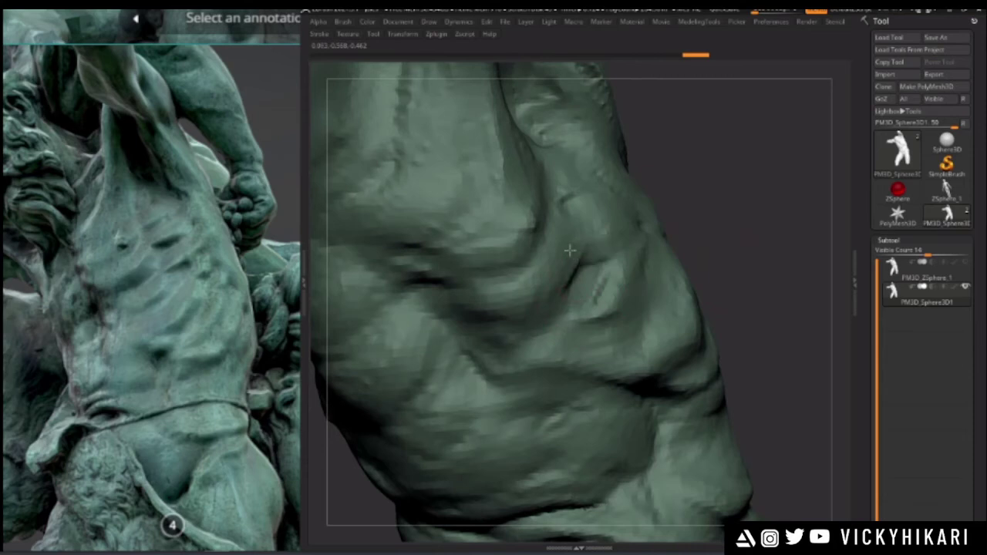
{"action": "mouse_move", "coordinate": [725, 232]}
{"action": "left_mouse_down", "text": "alt"}
{"action": "mouse_move", "coordinate": [701, 283]}
{"action": "mouse_move", "coordinate": [717, 278]}
{"action": "left_mouse_up", "text": "alt"}
{"action": "left_click_drag", "start_coordinate": [432, 316], "coordinate": [409, 316]}
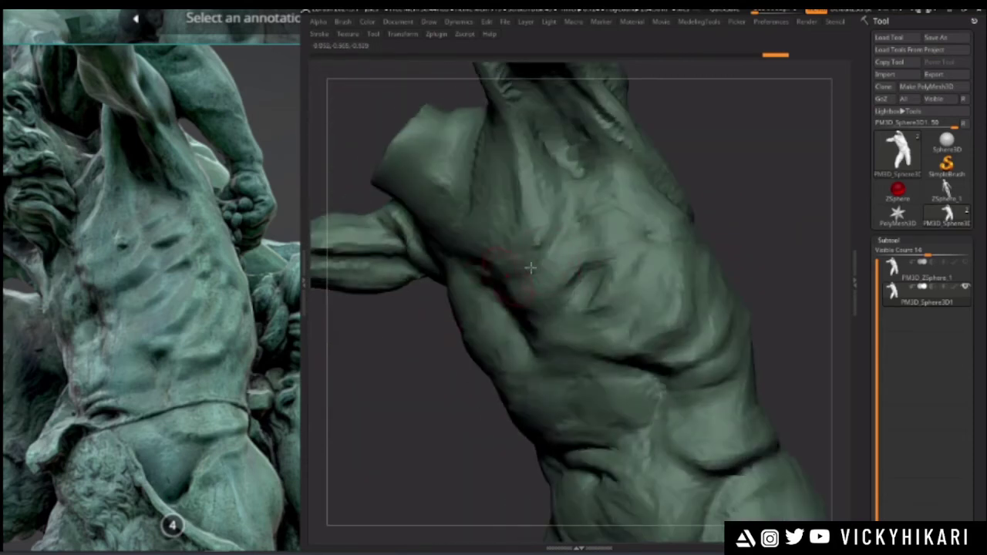
- Lengthen and sharpen the upper rib groove toward the outer side of the chest, resizing the brush
{"action": "key", "text": "space"}
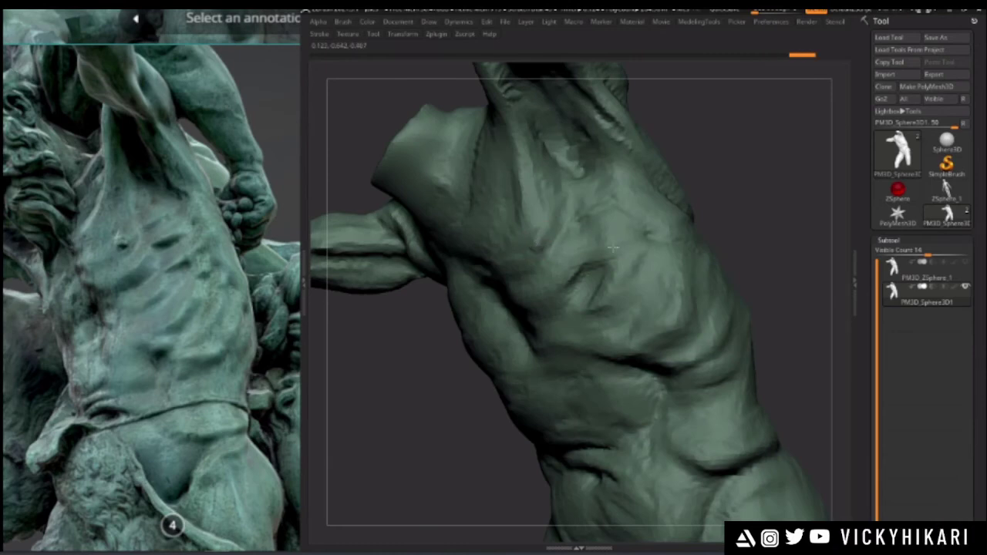
{"action": "key", "text": "space"}
{"action": "left_click_drag", "start_coordinate": [412, 339], "coordinate": [395, 356]}
{"action": "left_click_drag", "start_coordinate": [722, 268], "coordinate": [721, 295], "text": "alt"}
{"action": "key", "text": "space"}
{"action": "left_click_drag", "start_coordinate": [747, 258], "coordinate": [742, 288], "text": "alt"}
- Check the Smooth brush settings, define the rib edge below the upper groove and undo the last stroke
{"action": "key", "text": "shift+space"}
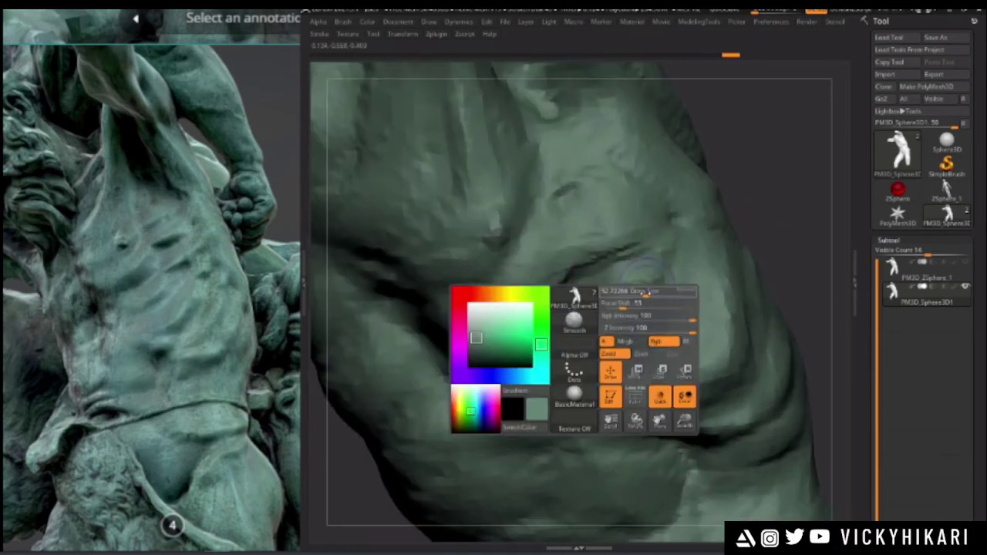
{"action": "key", "text": "shift+space"}
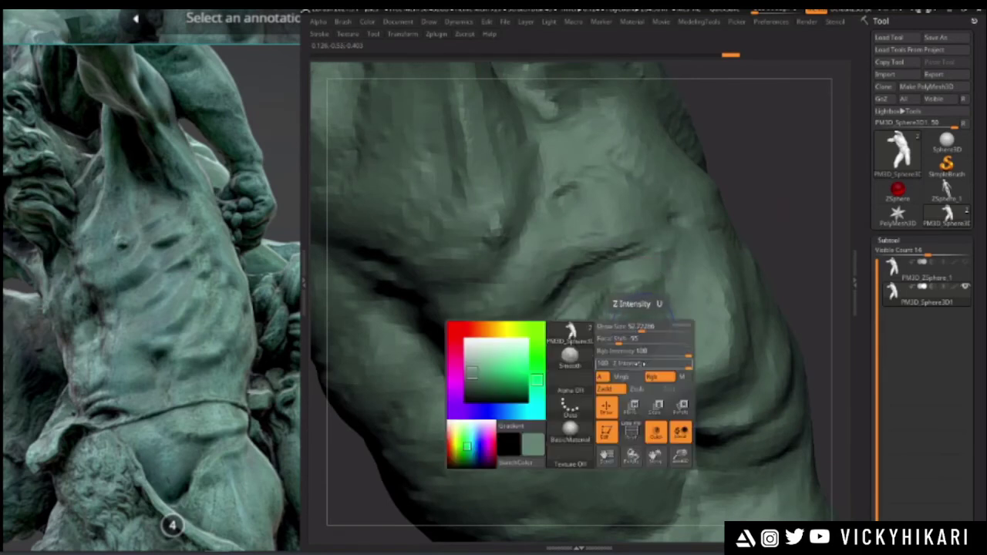
{"action": "left_click_drag", "start_coordinate": [799, 210], "coordinate": [778, 212]}
{"action": "mouse_move", "coordinate": [779, 212]}
{"action": "left_mouse_down", "text": "alt"}
{"action": "mouse_move", "coordinate": [768, 197]}
{"action": "mouse_move", "coordinate": [752, 231]}
{"action": "mouse_move", "coordinate": [705, 278]}
{"action": "mouse_move", "coordinate": [577, 256]}
{"action": "left_mouse_up", "text": "alt"}
{"action": "left_click_drag", "start_coordinate": [771, 267], "coordinate": [753, 305], "text": "alt"}
{"action": "left_click_drag", "start_coordinate": [649, 257], "coordinate": [563, 290]}
{"action": "key", "text": "ctrl+z"}
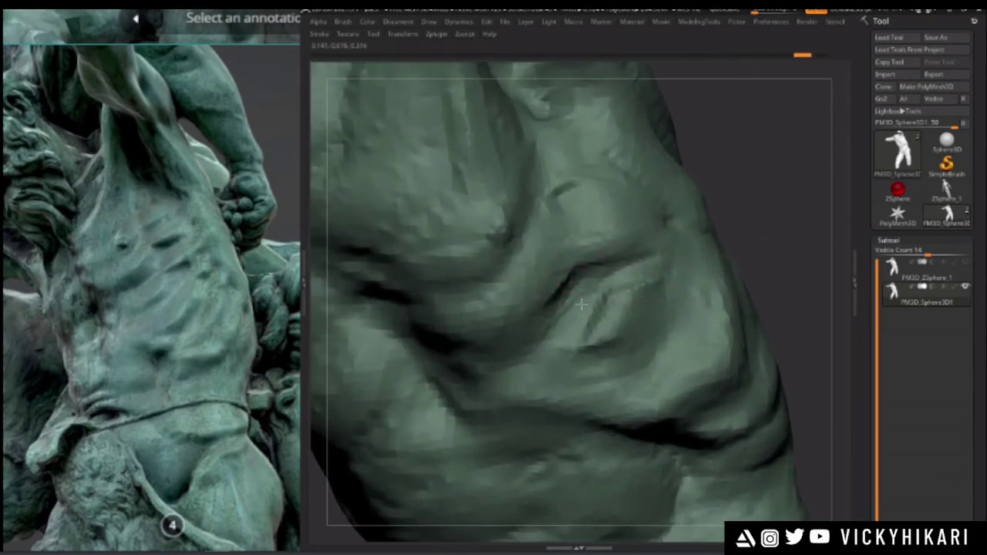
- Reshape the small hollow below the upper rib groove with a resized brush, undoing the unwanted stroke
{"action": "left_click_drag", "start_coordinate": [692, 271], "coordinate": [634, 275]}
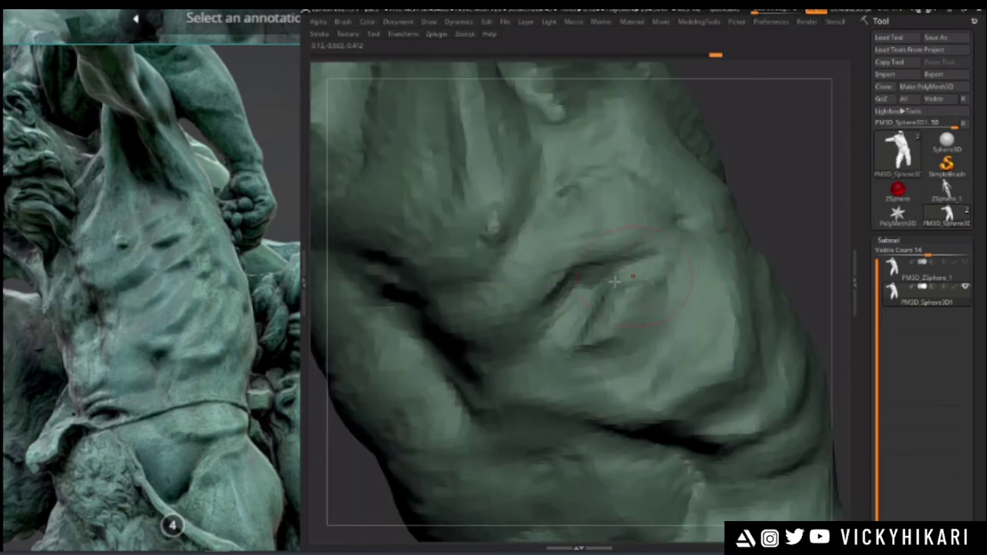
{"action": "mouse_move", "coordinate": [769, 209]}
{"action": "left_mouse_down"}
{"action": "mouse_move", "coordinate": [778, 193]}
{"action": "mouse_move", "coordinate": [749, 187]}
{"action": "mouse_move", "coordinate": [707, 203]}
{"action": "mouse_move", "coordinate": [720, 271]}
{"action": "mouse_move", "coordinate": [707, 245]}
{"action": "left_mouse_up"}
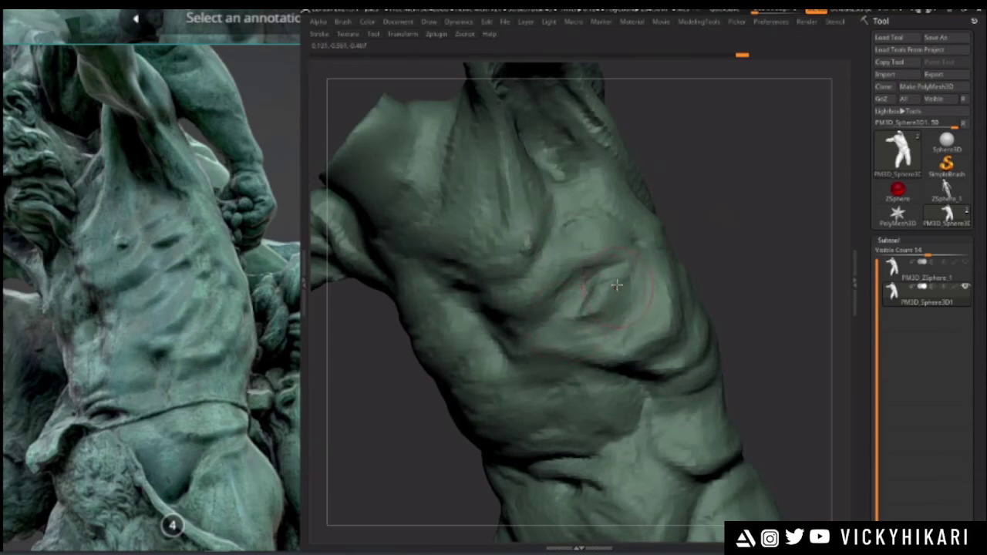
{"action": "key", "text": "ctrl+z"}
{"action": "key", "text": "space"}
{"action": "key", "text": "space"}
{"action": "left_click_drag", "start_coordinate": [390, 401], "coordinate": [655, 293], "text": "alt"}
{"action": "left_click_drag", "start_coordinate": [655, 259], "coordinate": [607, 287]}
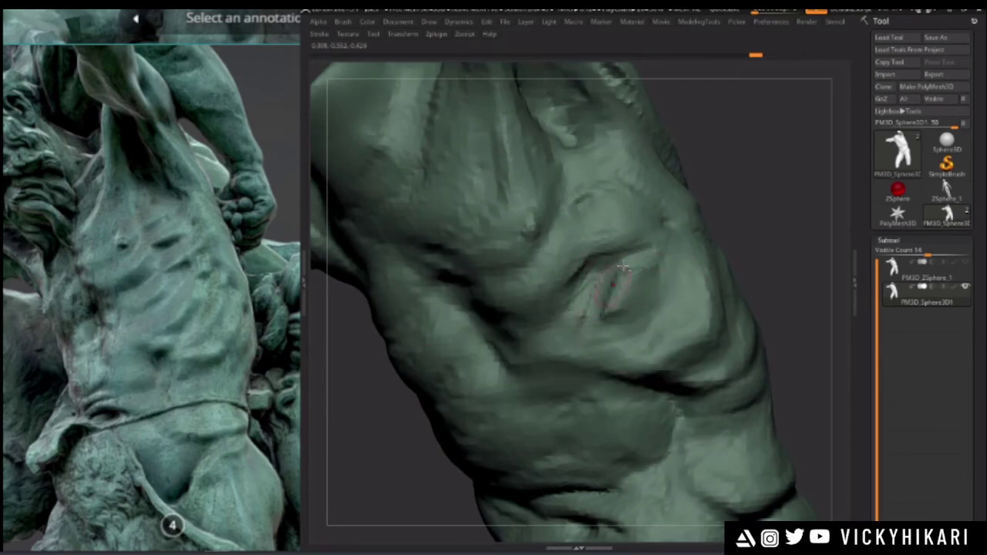
{"action": "mouse_move", "coordinate": [632, 294]}
{"action": "left_mouse_down"}
{"action": "mouse_move", "coordinate": [619, 282]}
{"action": "mouse_move", "coordinate": [610, 332]}
{"action": "left_mouse_up"}
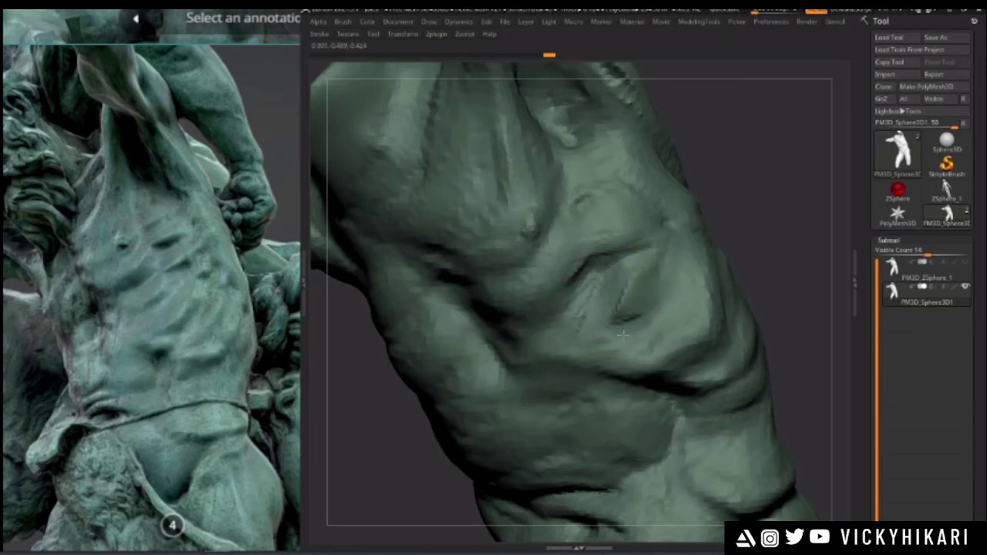
- Build up the ridge of the lower rib arch from the hollow toward the middle of the torso
{"action": "left_click_drag", "start_coordinate": [380, 398], "coordinate": [427, 362]}
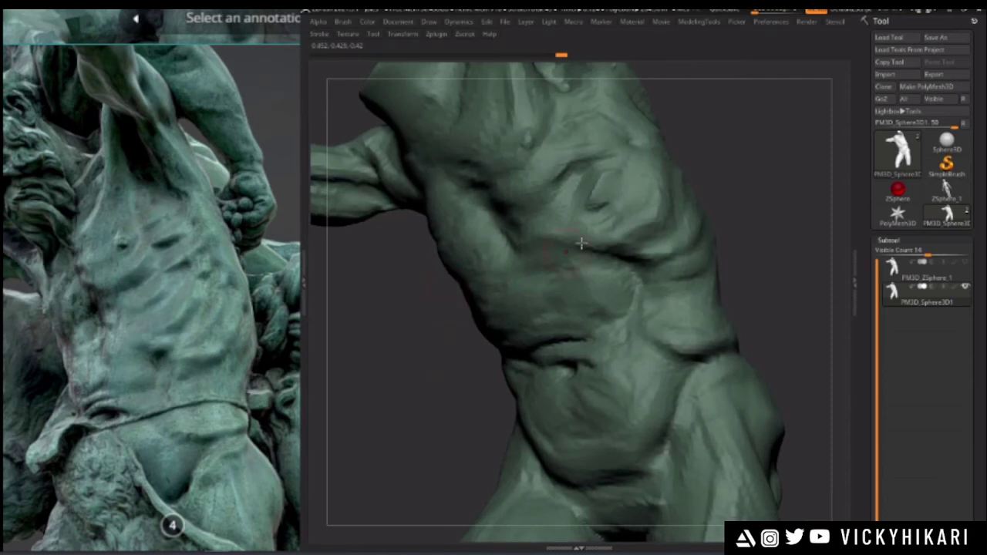
{"action": "left_click_drag", "start_coordinate": [418, 301], "coordinate": [627, 269]}
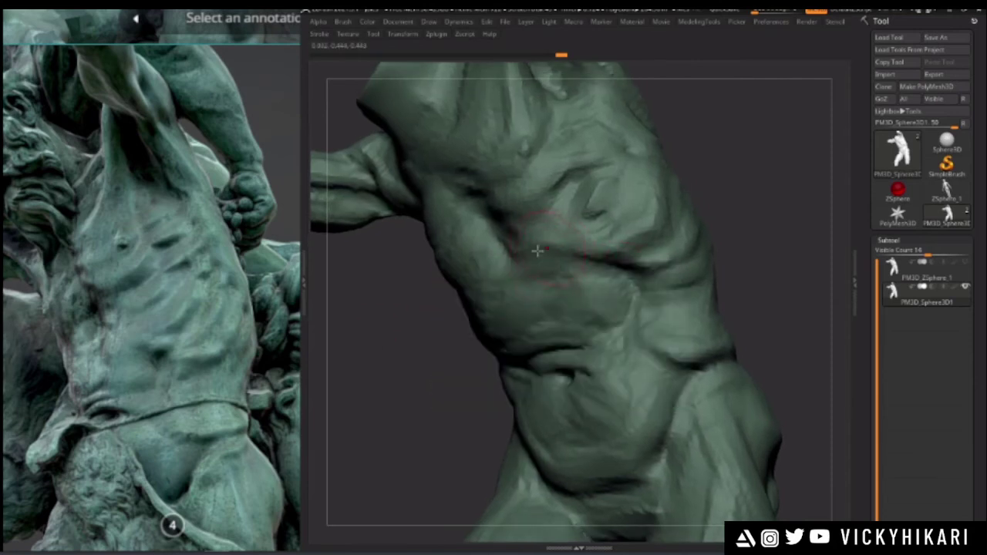
{"action": "left_click_drag", "start_coordinate": [578, 228], "coordinate": [600, 208]}
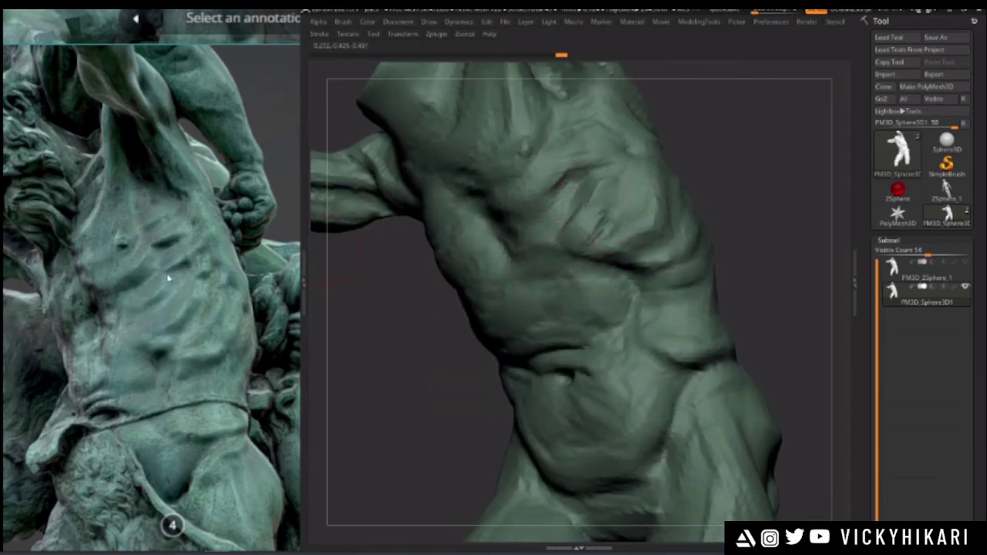
{"action": "mouse_move", "coordinate": [405, 395]}
{"action": "left_mouse_down"}
{"action": "mouse_move", "coordinate": [432, 360]}
{"action": "mouse_move", "coordinate": [416, 331]}
{"action": "mouse_move", "coordinate": [381, 330]}
{"action": "mouse_move", "coordinate": [438, 339]}
{"action": "left_mouse_up"}
{"action": "key", "text": "space"}
{"action": "mouse_move", "coordinate": [550, 270]}
{"action": "left_mouse_down"}
{"action": "mouse_move", "coordinate": [503, 246]}
{"action": "mouse_move", "coordinate": [586, 248]}
{"action": "left_mouse_up"}
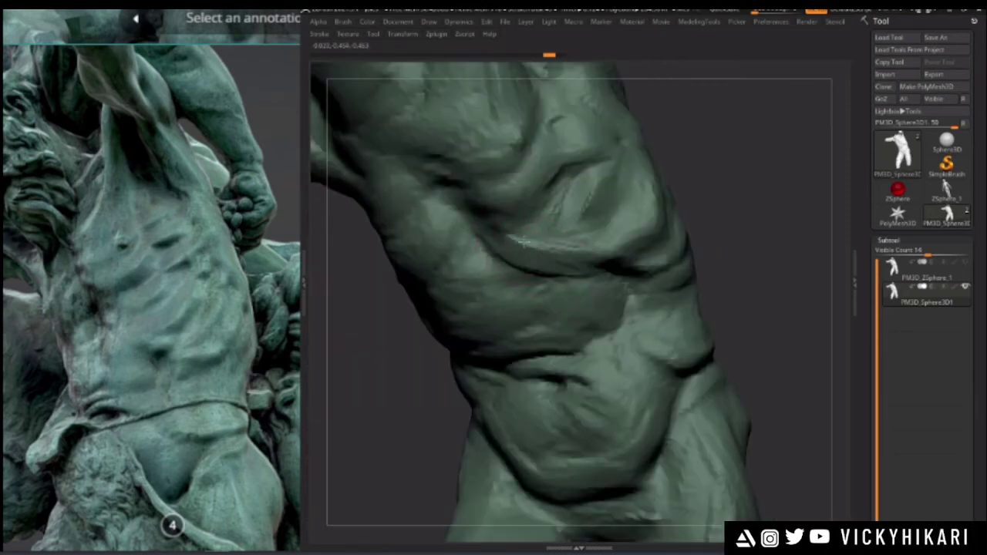
- Carve a short groove across the outer rib below the upper groove and refine the rib surface beside it
{"action": "left_click_drag", "start_coordinate": [381, 354], "coordinate": [416, 409], "text": "alt"}
{"action": "key", "text": "space"}
{"action": "left_click_drag", "start_coordinate": [404, 342], "coordinate": [591, 266]}
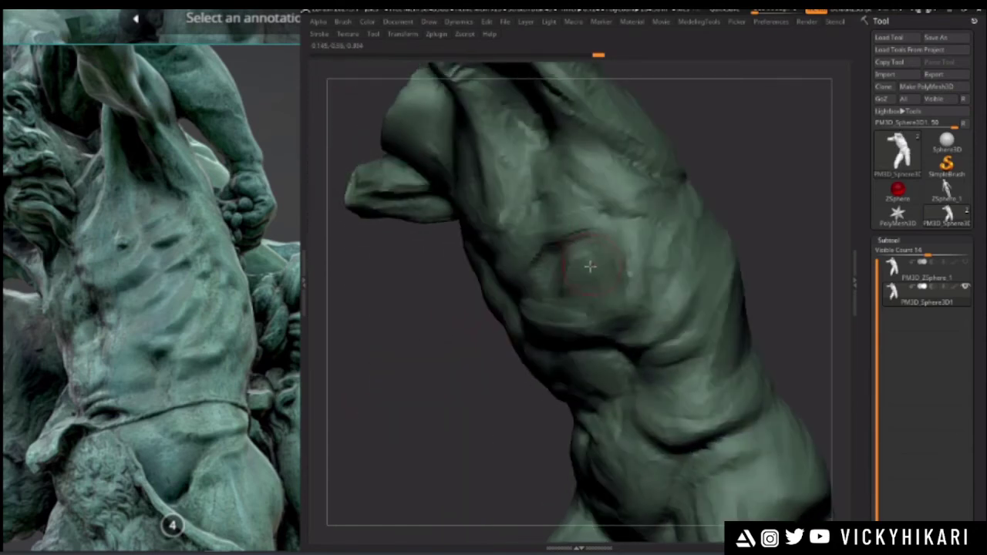
{"action": "mouse_move", "coordinate": [484, 321]}
{"action": "left_mouse_down"}
{"action": "mouse_move", "coordinate": [385, 409]}
{"action": "mouse_move", "coordinate": [497, 337]}
{"action": "mouse_move", "coordinate": [447, 352]}
{"action": "left_mouse_up"}
{"action": "left_click_drag", "start_coordinate": [532, 287], "coordinate": [554, 284]}
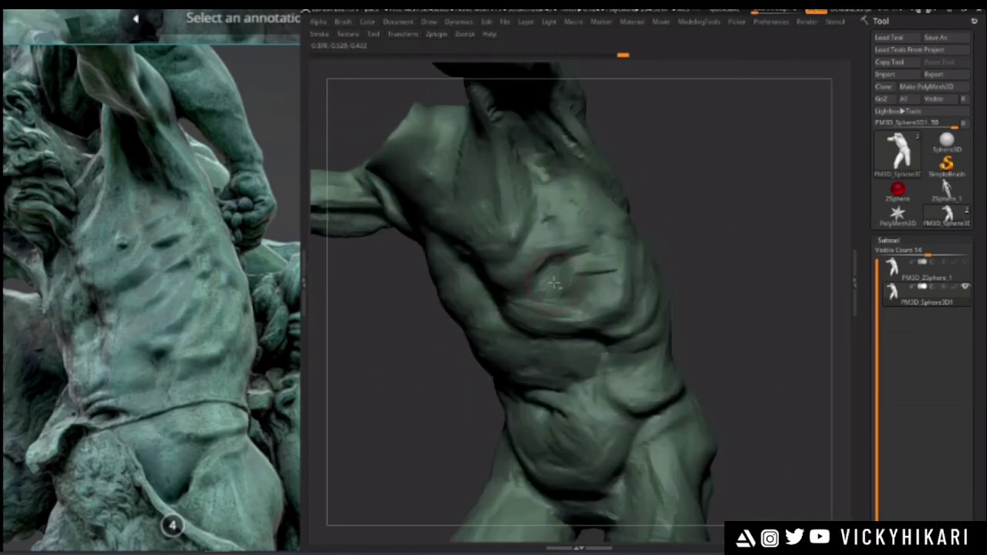
{"action": "right_click_drag", "start_coordinate": [540, 306], "coordinate": [546, 287], "text": "ctrl"}
{"action": "left_click_drag", "start_coordinate": [537, 293], "coordinate": [555, 264]}
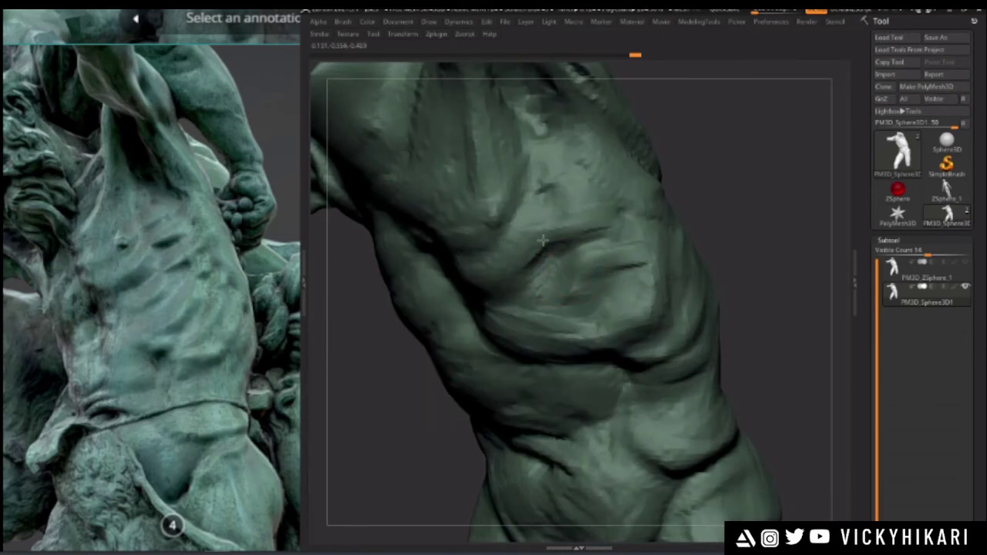
- Refine the ribs between the chest and the lower rib arch from front and side, matching the reference statue
{"action": "right_click_drag", "start_coordinate": [716, 264], "coordinate": [705, 255]}
{"action": "mouse_move", "coordinate": [472, 291]}
{"action": "left_mouse_down"}
{"action": "mouse_move", "coordinate": [416, 339]}
{"action": "mouse_move", "coordinate": [432, 378]}
{"action": "left_mouse_up"}
{"action": "left_click_drag", "start_coordinate": [592, 260], "coordinate": [554, 257]}
{"action": "left_click_drag", "start_coordinate": [717, 270], "coordinate": [687, 283]}
{"action": "mouse_move", "coordinate": [686, 283]}
{"action": "right_mouse_down"}
{"action": "mouse_move", "coordinate": [632, 273]}
{"action": "mouse_move", "coordinate": [555, 286]}
{"action": "mouse_move", "coordinate": [650, 285]}
{"action": "right_mouse_up"}
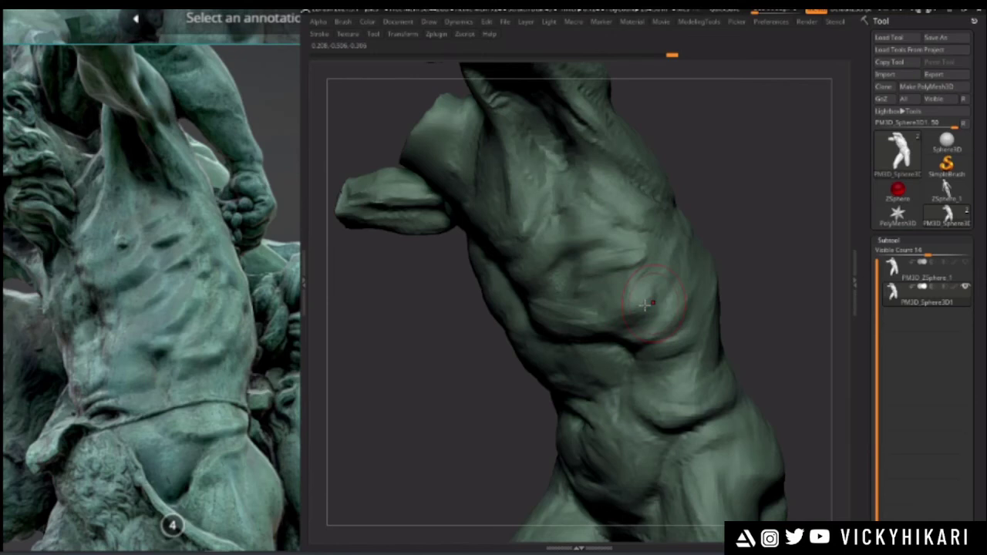
{"action": "mouse_move", "coordinate": [645, 305]}
{"action": "right_mouse_down"}
{"action": "mouse_move", "coordinate": [474, 309]}
{"action": "mouse_move", "coordinate": [485, 303]}
{"action": "mouse_move", "coordinate": [421, 277]}
{"action": "mouse_move", "coordinate": [451, 301]}
{"action": "mouse_move", "coordinate": [421, 331]}
{"action": "mouse_move", "coordinate": [465, 301]}
{"action": "mouse_move", "coordinate": [430, 332]}
{"action": "mouse_move", "coordinate": [403, 330]}
{"action": "mouse_move", "coordinate": [451, 309]}
{"action": "right_mouse_up"}
{"action": "key", "text": "space"}
{"action": "key", "text": "space"}
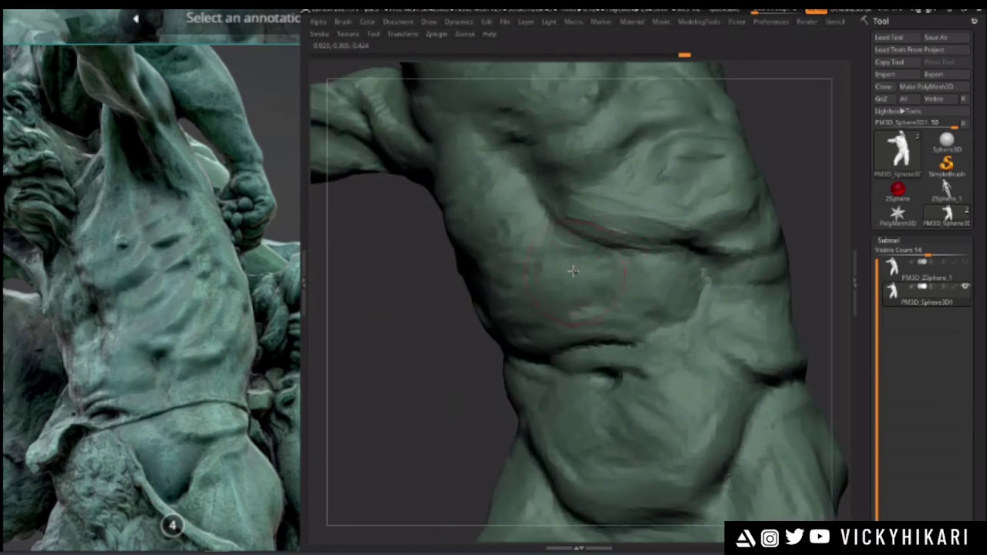
- Soften the lower rib arch and sculpt the upper abdominal form beneath it, undoing the two unwanted strokes
{"action": "mouse_move", "coordinate": [573, 271]}
{"action": "left_mouse_down"}
{"action": "mouse_move", "coordinate": [606, 270]}
{"action": "mouse_move", "coordinate": [562, 221]}
{"action": "mouse_move", "coordinate": [708, 257]}
{"action": "left_mouse_up"}
{"action": "mouse_move", "coordinate": [550, 213]}
{"action": "left_mouse_down"}
{"action": "mouse_move", "coordinate": [531, 168]}
{"action": "mouse_move", "coordinate": [546, 199]}
{"action": "mouse_move", "coordinate": [645, 232]}
{"action": "mouse_move", "coordinate": [626, 208]}
{"action": "mouse_move", "coordinate": [623, 269]}
{"action": "left_mouse_up"}
{"action": "key", "text": "ctrl+z"}
{"action": "key", "text": "ctrl+z"}
{"action": "right_click_drag", "start_coordinate": [394, 344], "coordinate": [440, 322], "text": "ctrl"}
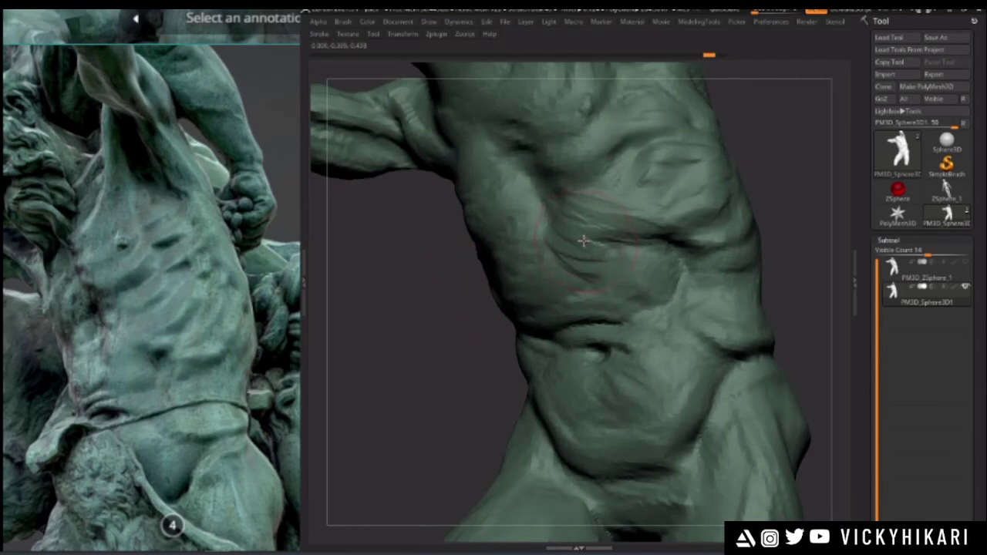
{"action": "left_click_drag", "start_coordinate": [555, 207], "coordinate": [583, 212]}
{"action": "mouse_move", "coordinate": [647, 239]}
{"action": "left_mouse_down"}
{"action": "mouse_move", "coordinate": [572, 241]}
{"action": "mouse_move", "coordinate": [577, 253]}
{"action": "left_mouse_up"}
{"action": "mouse_move", "coordinate": [451, 312]}
{"action": "right_mouse_down", "text": "alt"}
{"action": "mouse_move", "coordinate": [432, 262]}
{"action": "mouse_move", "coordinate": [447, 332]}
{"action": "right_mouse_up", "text": "alt"}
{"action": "left_click_drag", "start_coordinate": [554, 219], "coordinate": [500, 294]}
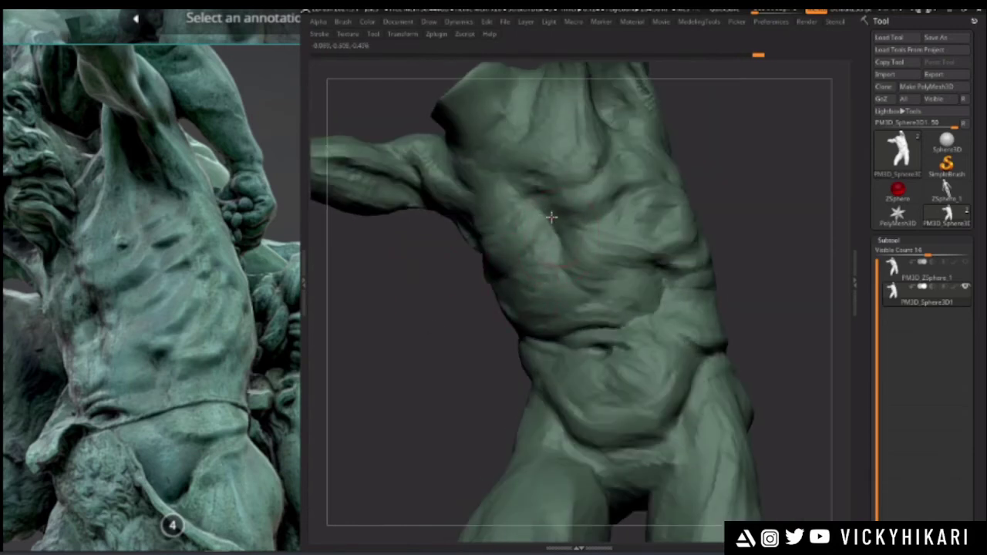
{"action": "left_click_drag", "start_coordinate": [491, 303], "coordinate": [559, 254]}
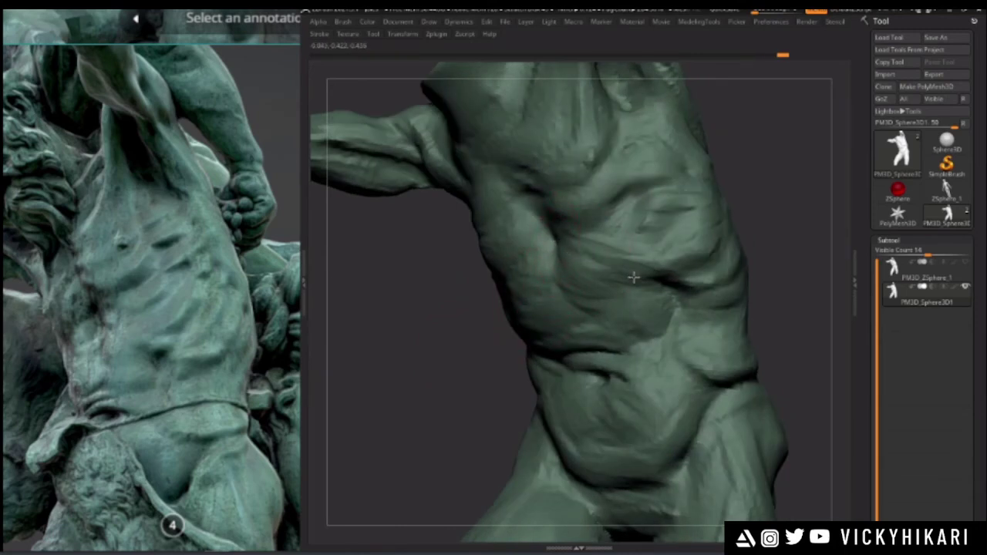
- Examine the whole figure's pose and proportions from several angles, briefly switching to the PM3D_ZSphere_1 subtool and back to PM3D_Sphere3D1
{"action": "left_click_drag", "start_coordinate": [425, 291], "coordinate": [433, 334]}
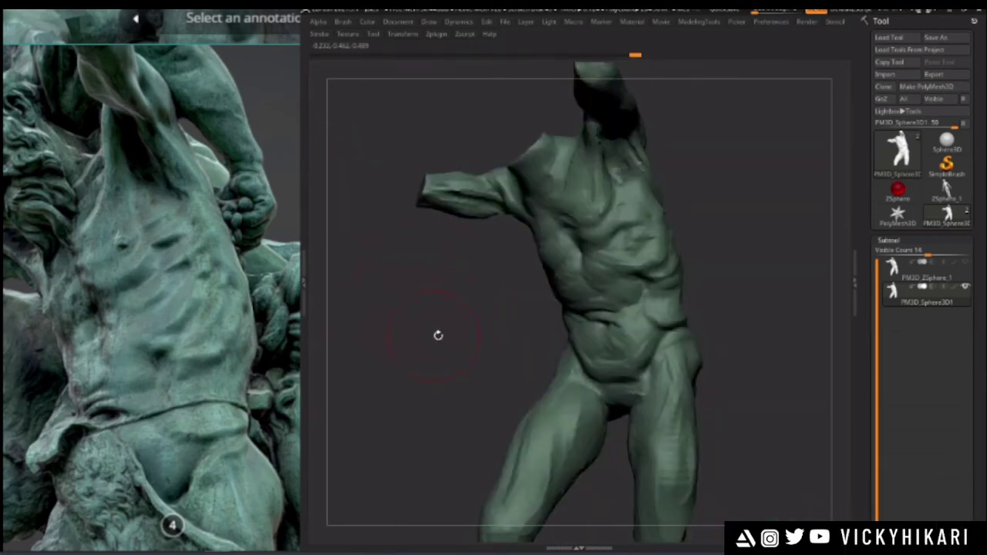
{"action": "left_click_drag", "start_coordinate": [492, 313], "coordinate": [428, 390]}
{"action": "left_click_drag", "start_coordinate": [459, 321], "coordinate": [441, 356]}
{"action": "left_click", "coordinate": [901, 272]}
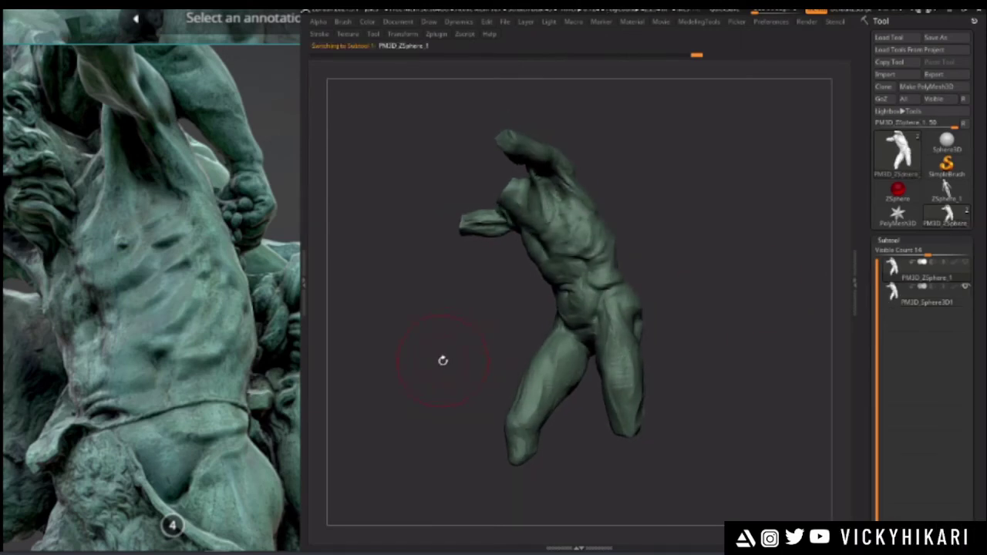
{"action": "left_click_drag", "start_coordinate": [444, 364], "coordinate": [446, 398]}
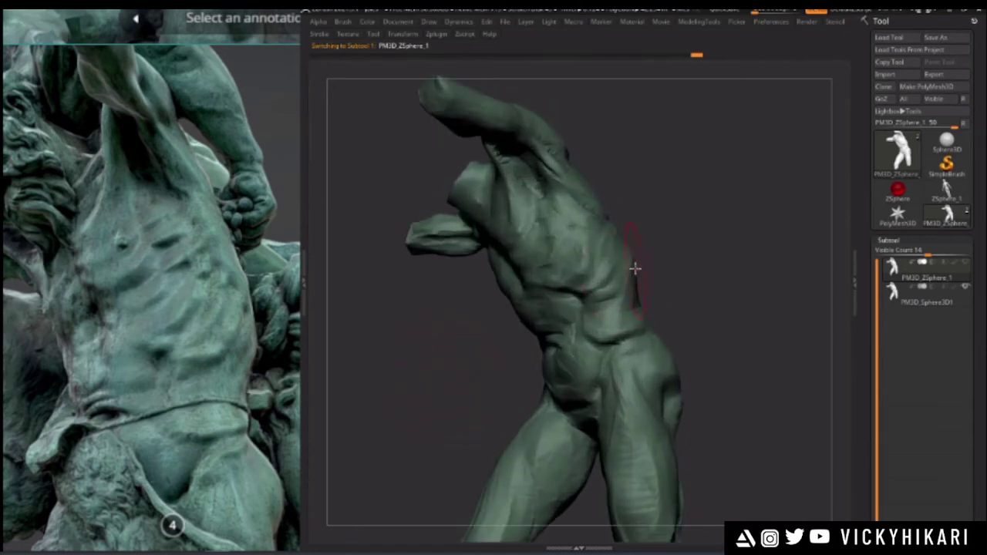
{"action": "left_click_drag", "start_coordinate": [471, 347], "coordinate": [422, 361]}
{"action": "left_click", "coordinate": [623, 339], "text": "alt"}
- Define the lower side ribs above the flank with a resized ClayBuildup brush
{"action": "key", "text": "space"}
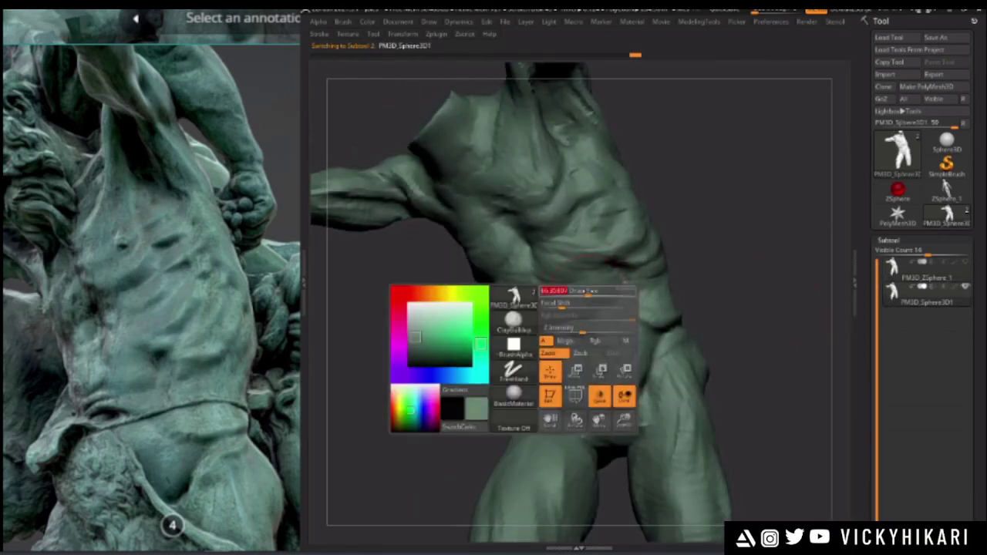
{"action": "left_click_drag", "start_coordinate": [459, 313], "coordinate": [434, 320]}
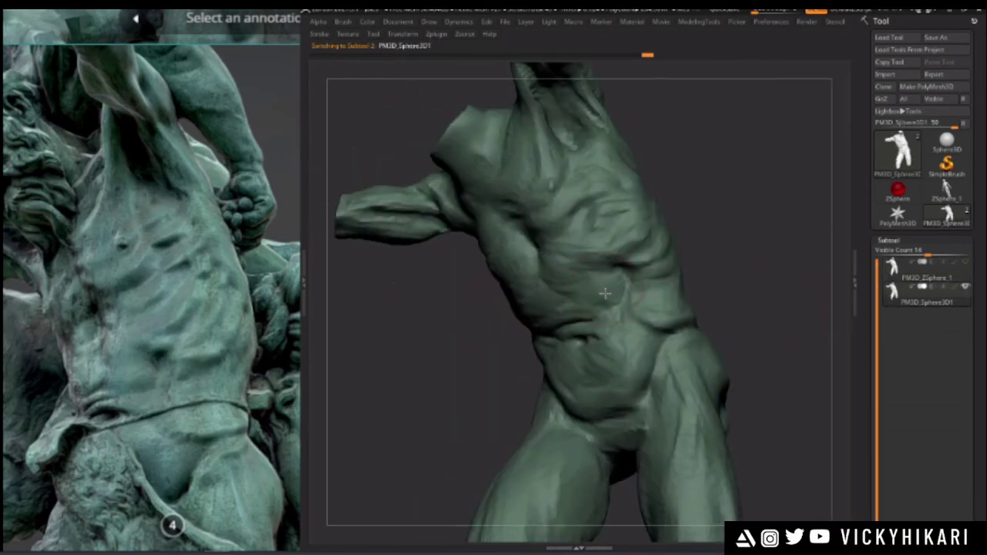
{"action": "key", "text": "space"}
{"action": "left_click_drag", "start_coordinate": [486, 309], "coordinate": [487, 366], "text": "alt"}
{"action": "key", "text": "space"}
{"action": "left_click_drag", "start_coordinate": [643, 267], "coordinate": [657, 269]}
{"action": "mouse_move", "coordinate": [760, 269]}
{"action": "left_mouse_down"}
{"action": "mouse_move", "coordinate": [760, 281]}
{"action": "mouse_move", "coordinate": [774, 282]}
{"action": "left_mouse_up"}
{"action": "key", "text": "space"}
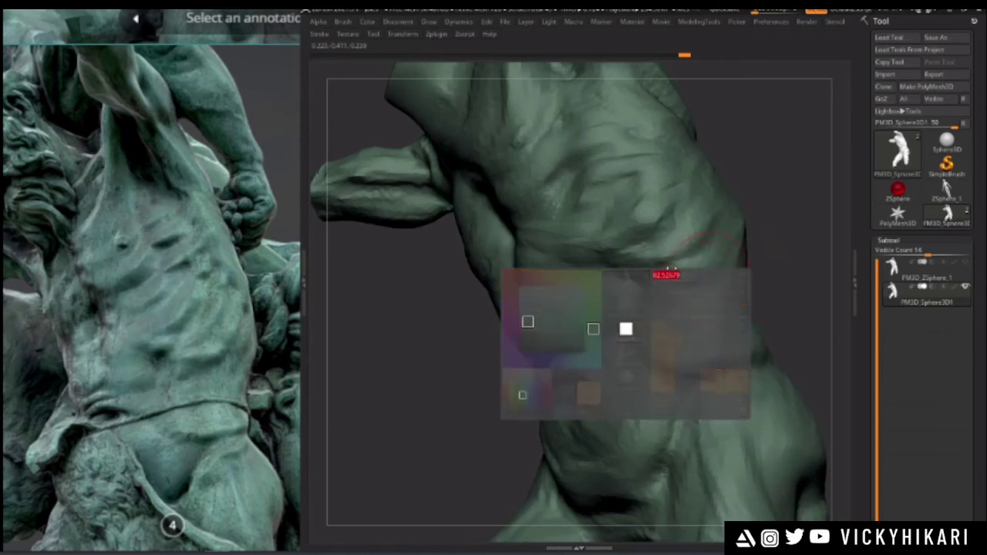
{"action": "key", "text": "space"}
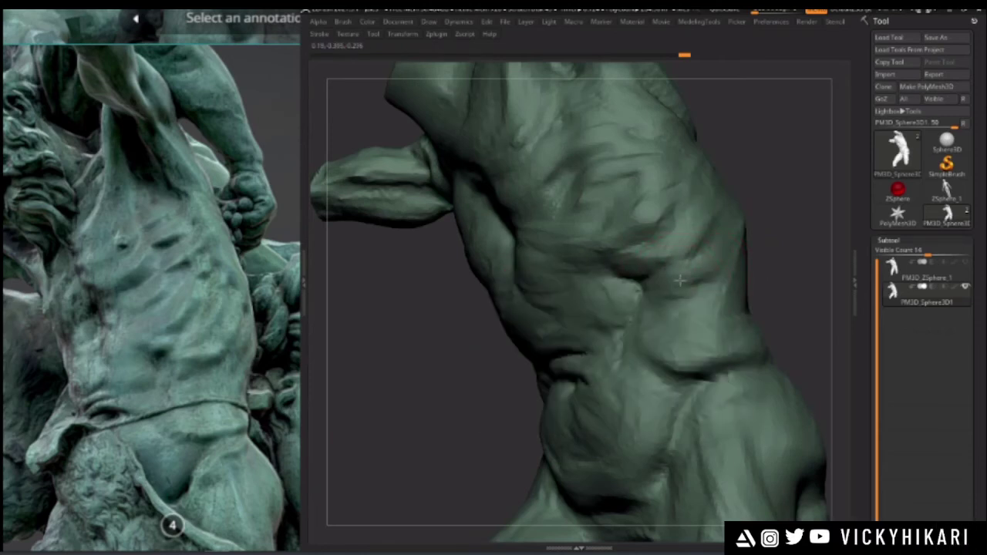
{"action": "right_click_drag", "start_coordinate": [719, 305], "coordinate": [646, 300]}
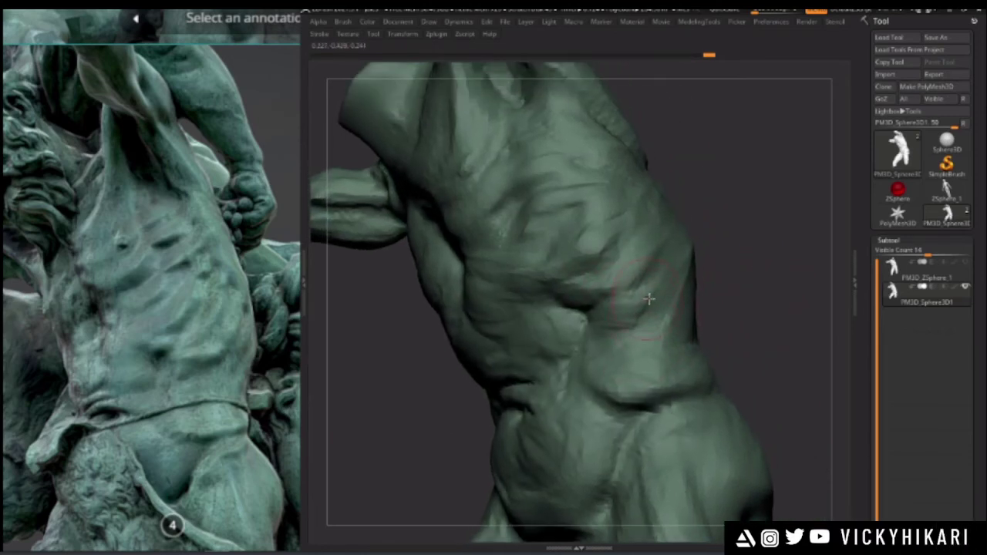
- Sculpt the fold along the lower edge of the chest and the adjoining rib forms
{"action": "left_click_drag", "start_coordinate": [445, 377], "coordinate": [420, 347]}
{"action": "right_click_drag", "start_coordinate": [420, 347], "coordinate": [420, 277]}
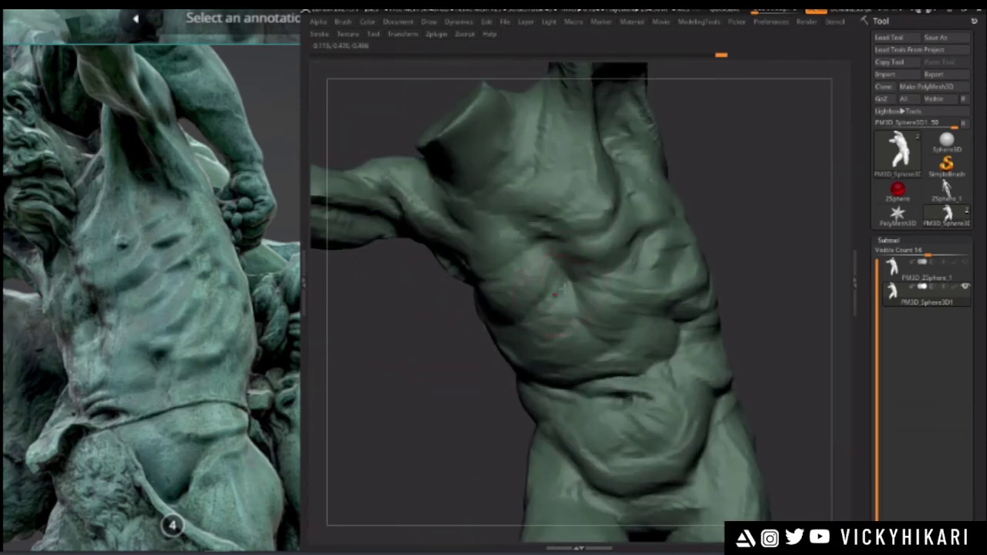
{"action": "key", "text": "space"}
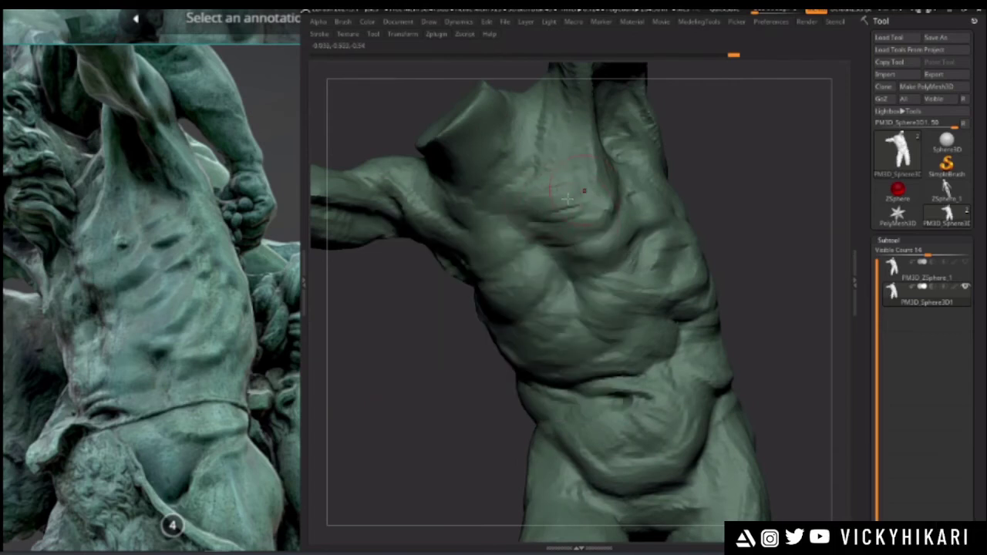
{"action": "right_click_drag", "start_coordinate": [459, 321], "coordinate": [543, 264]}
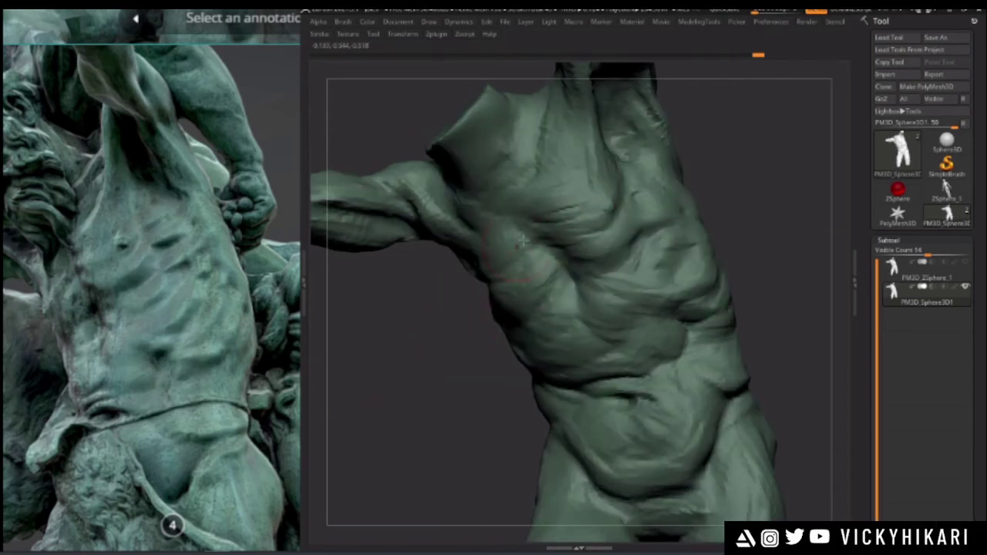
- Select the PM3D_ZSphere_1 subtool, turn off its polyframe display and frame the torso
{"action": "left_click_drag", "start_coordinate": [412, 300], "coordinate": [370, 347], "text": "alt"}
{"action": "left_click", "coordinate": [904, 276]}
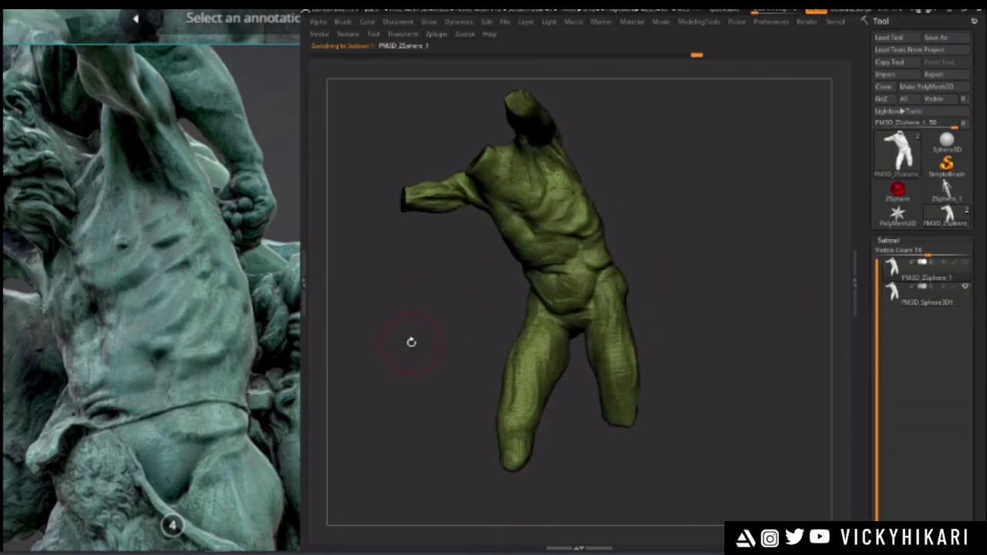
{"action": "key", "text": "shift+f"}
{"action": "left_click_drag", "start_coordinate": [397, 298], "coordinate": [384, 339]}
{"action": "mouse_move", "coordinate": [385, 339]}
{"action": "right_mouse_down"}
{"action": "mouse_move", "coordinate": [403, 375]}
{"action": "mouse_move", "coordinate": [395, 356]}
{"action": "mouse_move", "coordinate": [412, 368]}
{"action": "mouse_move", "coordinate": [414, 352]}
{"action": "mouse_move", "coordinate": [409, 365]}
{"action": "mouse_move", "coordinate": [423, 360]}
{"action": "mouse_move", "coordinate": [452, 393]}
{"action": "mouse_move", "coordinate": [421, 355]}
{"action": "mouse_move", "coordinate": [451, 354]}
{"action": "right_mouse_up"}
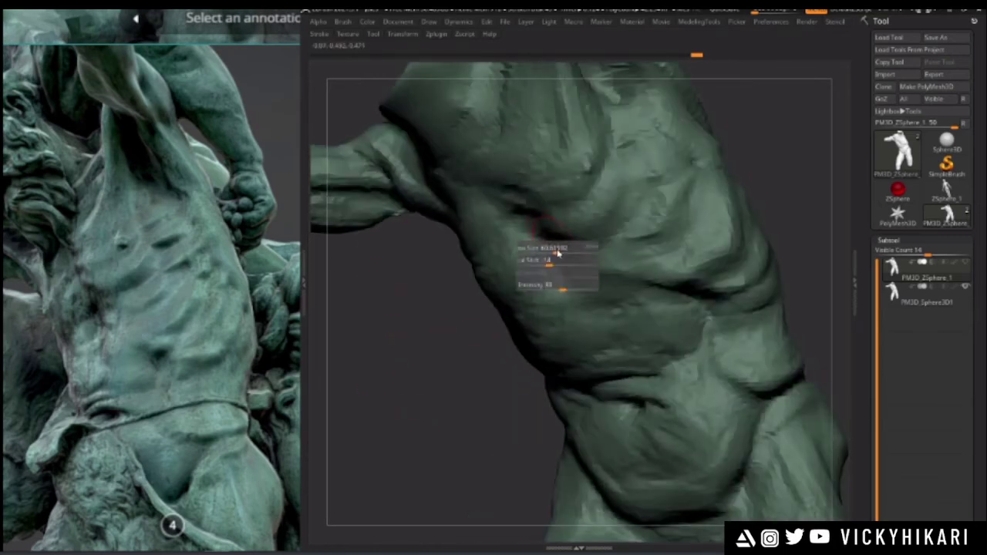
- Refine the upper ribs below the chest with a resized DamStandard brush
{"action": "key", "text": "b"}
{"action": "left_click_drag", "start_coordinate": [572, 224], "coordinate": [614, 189]}
{"action": "key", "text": "space"}
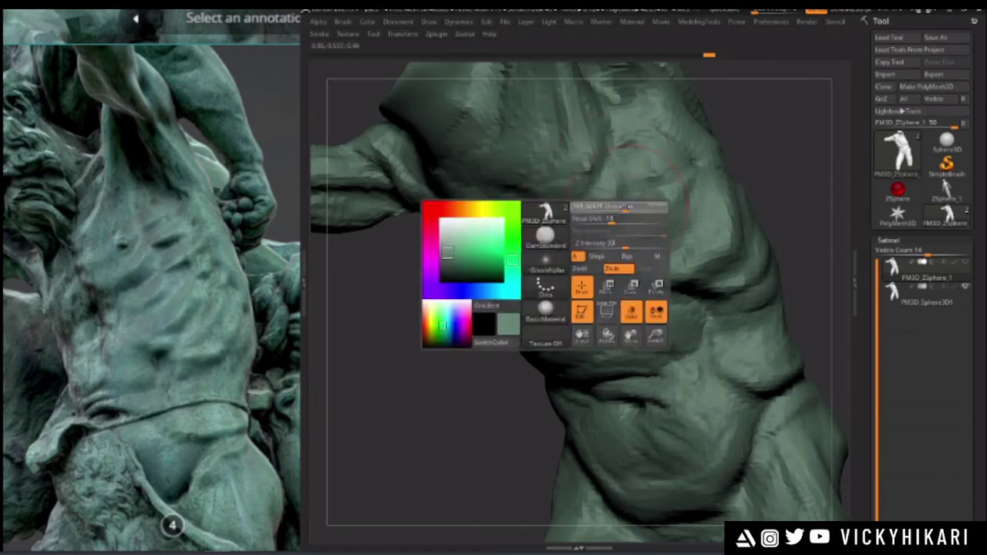
{"action": "key", "text": "space"}
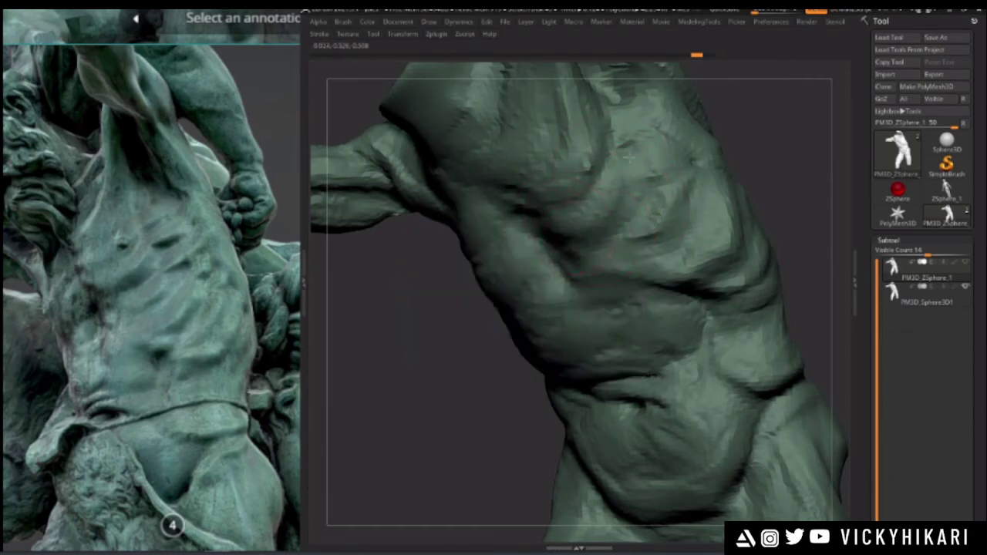
{"action": "mouse_move", "coordinate": [421, 311]}
{"action": "left_mouse_down"}
{"action": "mouse_move", "coordinate": [403, 286]}
{"action": "mouse_move", "coordinate": [487, 293]}
{"action": "mouse_move", "coordinate": [483, 305]}
{"action": "left_mouse_up"}
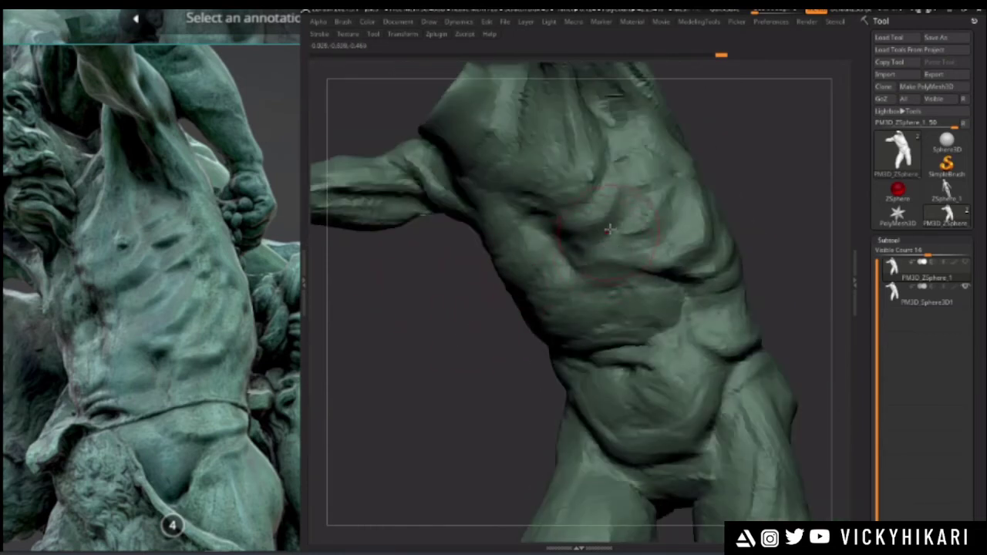
- Shape the rib arch and the transition into the upper abdomen on the PM3D_ZSphere_1 torso
{"action": "mouse_move", "coordinate": [458, 332]}
{"action": "left_mouse_down"}
{"action": "mouse_move", "coordinate": [454, 339]}
{"action": "mouse_move", "coordinate": [621, 299]}
{"action": "left_mouse_up"}
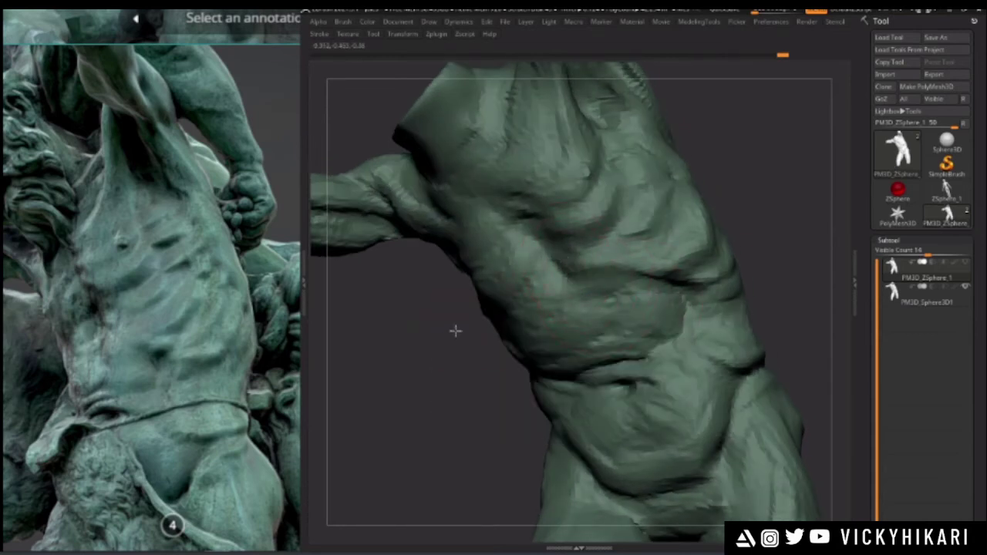
{"action": "mouse_move", "coordinate": [579, 281]}
{"action": "left_mouse_down"}
{"action": "mouse_move", "coordinate": [599, 299]}
{"action": "mouse_move", "coordinate": [610, 289]}
{"action": "mouse_move", "coordinate": [605, 265]}
{"action": "left_mouse_up"}
{"action": "left_click_drag", "start_coordinate": [468, 336], "coordinate": [478, 331]}
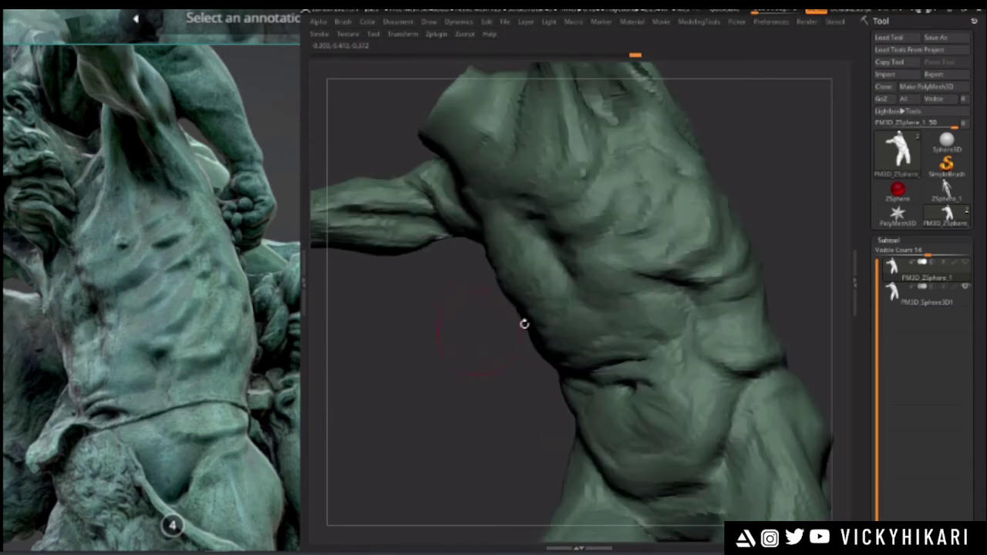
{"action": "left_click_drag", "start_coordinate": [652, 284], "coordinate": [670, 273]}
{"action": "mouse_move", "coordinate": [470, 342]}
{"action": "left_mouse_down"}
{"action": "mouse_move", "coordinate": [456, 359]}
{"action": "mouse_move", "coordinate": [412, 306]}
{"action": "mouse_move", "coordinate": [542, 324]}
{"action": "mouse_move", "coordinate": [436, 332]}
{"action": "mouse_move", "coordinate": [443, 339]}
{"action": "mouse_move", "coordinate": [417, 388]}
{"action": "mouse_move", "coordinate": [421, 355]}
{"action": "mouse_move", "coordinate": [421, 372]}
{"action": "mouse_move", "coordinate": [414, 365]}
{"action": "mouse_move", "coordinate": [418, 455]}
{"action": "left_mouse_up"}
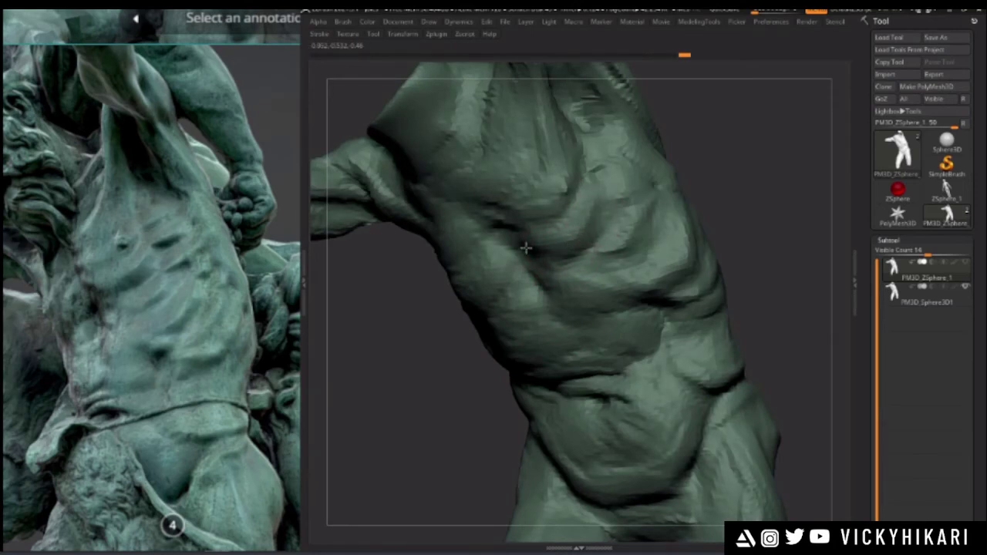
- Reset the transform gizmo's orientation and centre it on the PM3D_ZSphere_1 mesh, and return to Draw mode
{"action": "left_click_drag", "start_coordinate": [390, 324], "coordinate": [584, 232]}
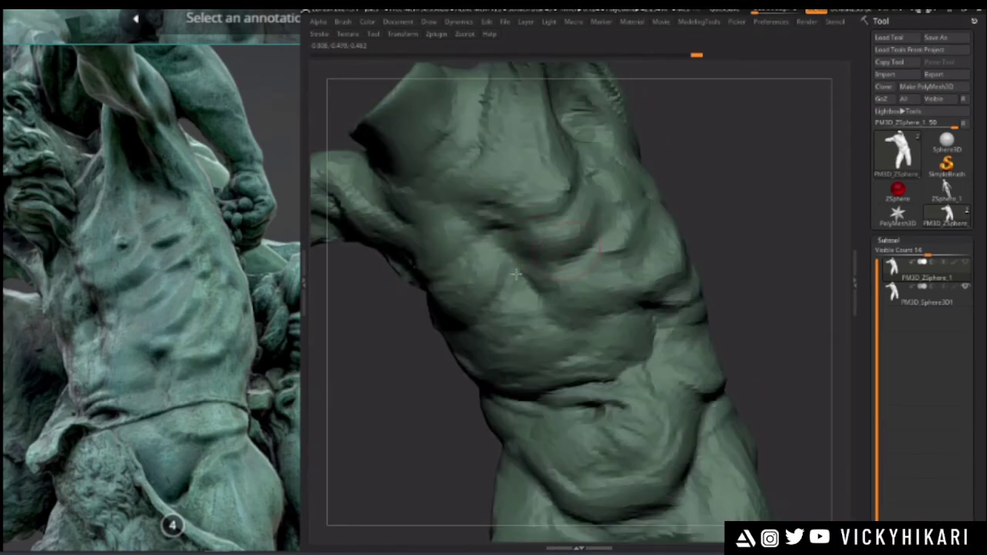
{"action": "mouse_move", "coordinate": [432, 354]}
{"action": "left_mouse_down"}
{"action": "mouse_move", "coordinate": [374, 363]}
{"action": "mouse_move", "coordinate": [429, 321]}
{"action": "mouse_move", "coordinate": [422, 313]}
{"action": "mouse_move", "coordinate": [480, 308]}
{"action": "mouse_move", "coordinate": [434, 324]}
{"action": "mouse_move", "coordinate": [427, 341]}
{"action": "mouse_move", "coordinate": [533, 304]}
{"action": "left_mouse_up"}
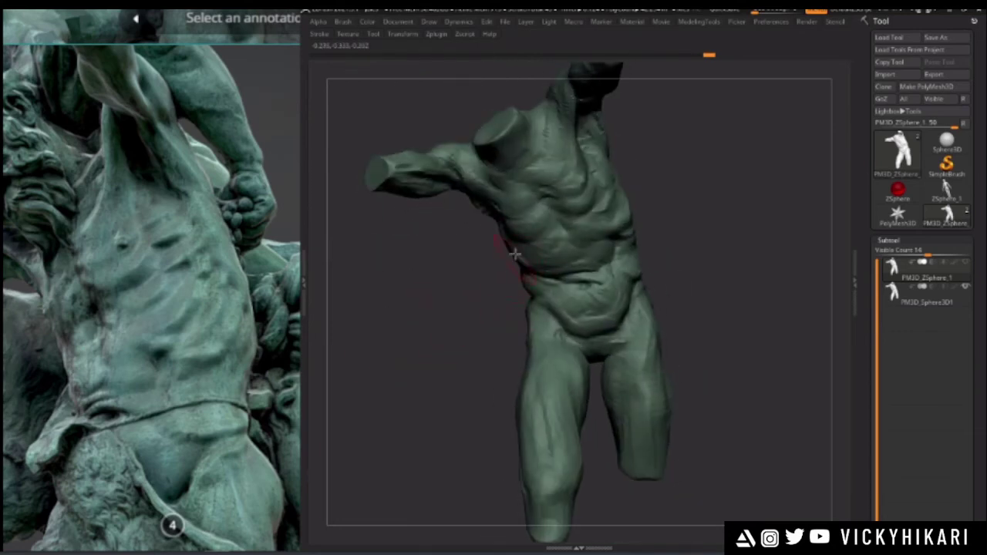
{"action": "key", "text": "w"}
{"action": "left_click_drag", "start_coordinate": [439, 280], "coordinate": [415, 376], "text": "alt"}
{"action": "left_click", "coordinate": [425, 187]}
{"action": "left_click", "coordinate": [412, 187]}
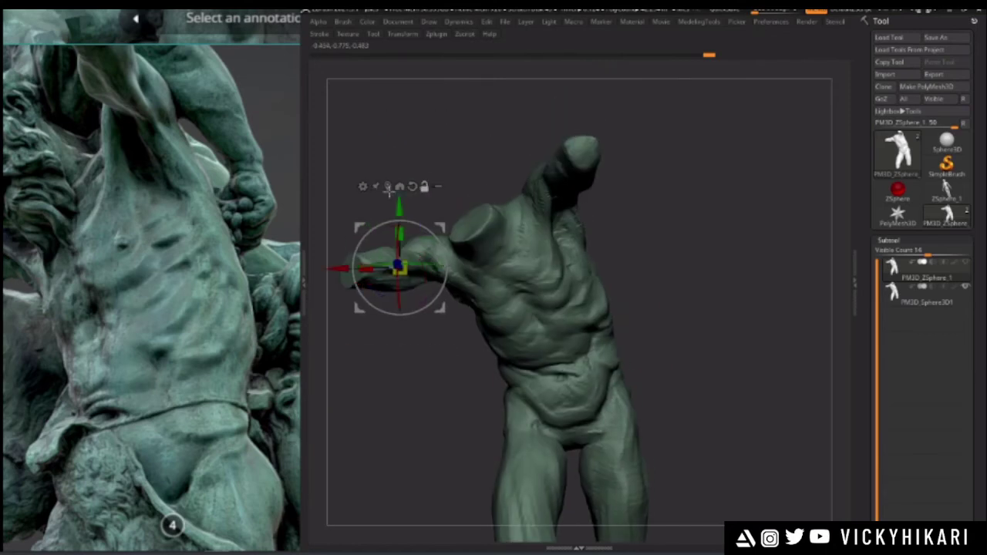
{"action": "left_click", "coordinate": [389, 188]}
{"action": "left_click_drag", "start_coordinate": [396, 337], "coordinate": [440, 289], "text": "alt"}
{"action": "left_click_drag", "start_coordinate": [529, 308], "coordinate": [568, 252]}
{"action": "mouse_move", "coordinate": [452, 363]}
{"action": "left_mouse_down", "text": "alt"}
{"action": "mouse_move", "coordinate": [449, 251]}
{"action": "mouse_move", "coordinate": [445, 327]}
{"action": "mouse_move", "coordinate": [427, 314]}
{"action": "mouse_move", "coordinate": [517, 275]}
{"action": "mouse_move", "coordinate": [458, 323]}
{"action": "mouse_move", "coordinate": [410, 332]}
{"action": "mouse_move", "coordinate": [425, 341]}
{"action": "mouse_move", "coordinate": [455, 321]}
{"action": "mouse_move", "coordinate": [445, 323]}
{"action": "mouse_move", "coordinate": [454, 349]}
{"action": "left_mouse_up", "text": "alt"}
{"action": "key", "text": "q"}
- Compare the torso of the PM3D_Sphere3D1 subtool with that of PM3D_ZSphere_1, and return to PM3D_ZSphere_1
{"action": "left_click", "coordinate": [535, 326], "text": "alt"}
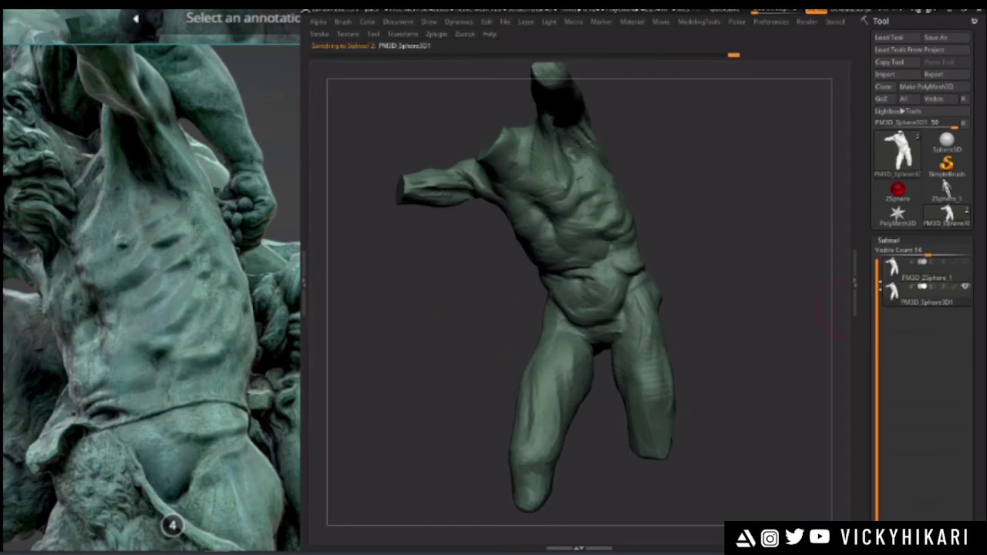
{"action": "left_click", "coordinate": [897, 271]}
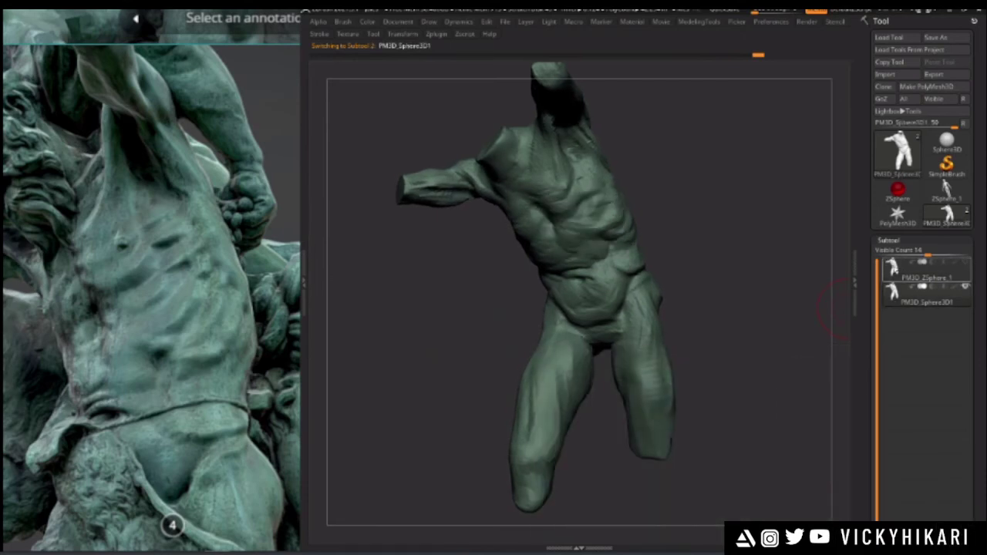
{"action": "left_click_drag", "start_coordinate": [403, 347], "coordinate": [393, 369]}
{"action": "key", "text": "alt+Down"}
{"action": "key", "text": "alt+Up"}
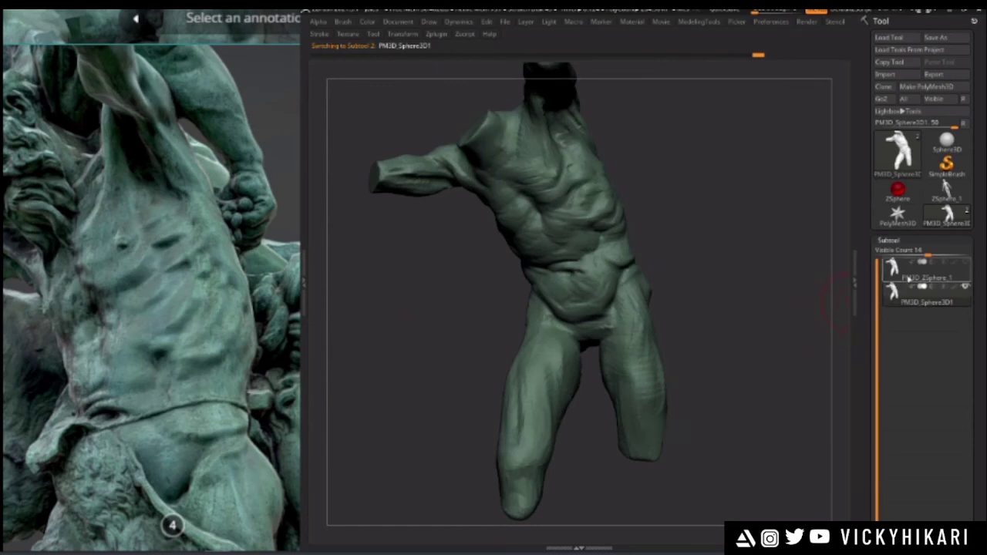
{"action": "left_click_drag", "start_coordinate": [411, 333], "coordinate": [404, 359]}
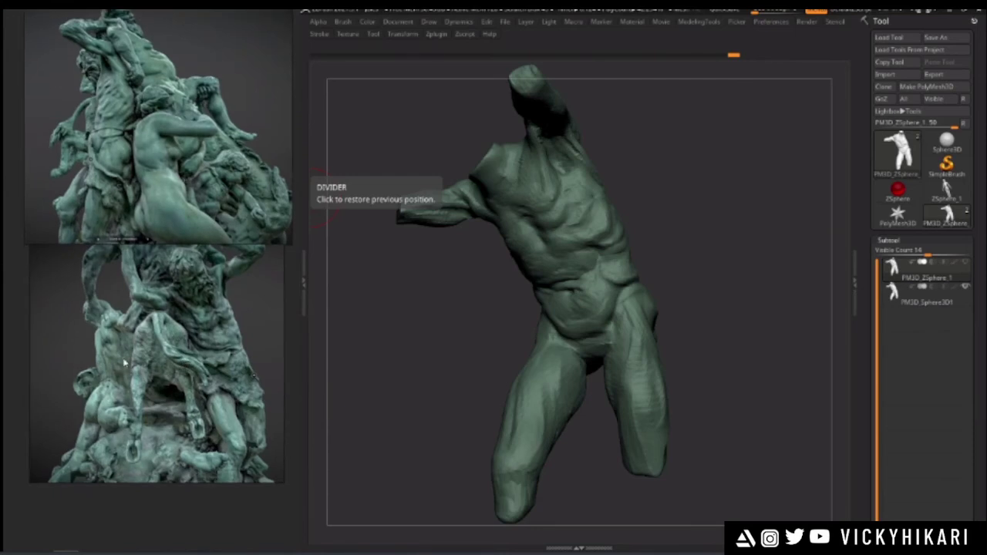
- Examine the reference photos of the bronze sculpture group, focusing on the back and legs of the figure seen from behind
{"action": "middle_click_drag", "start_coordinate": [104, 398], "coordinate": [148, 251]}
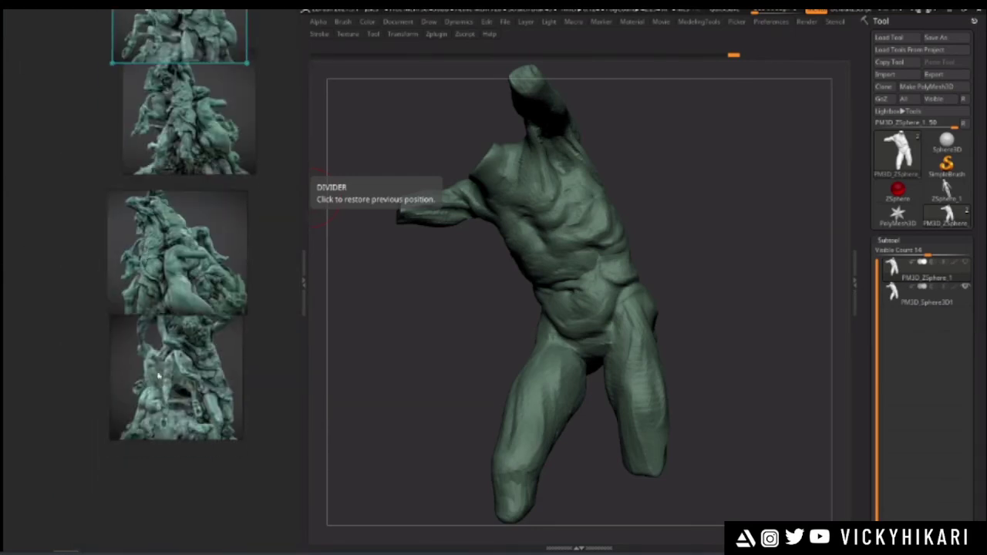
{"action": "scroll", "coordinate": [155, 351], "scroll_direction": "up", "scroll_amount": 10}
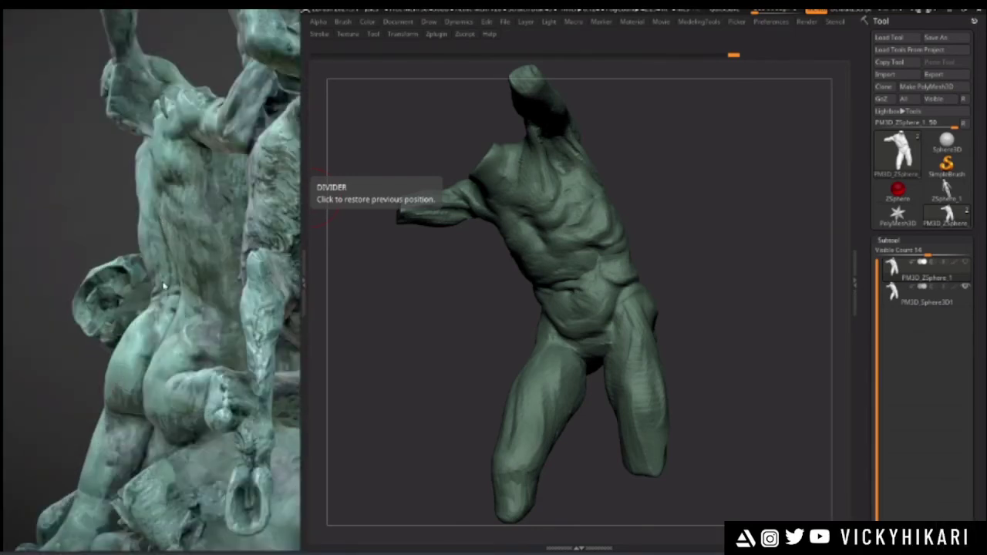
{"action": "scroll", "coordinate": [154, 283], "scroll_direction": "down", "scroll_amount": 10}
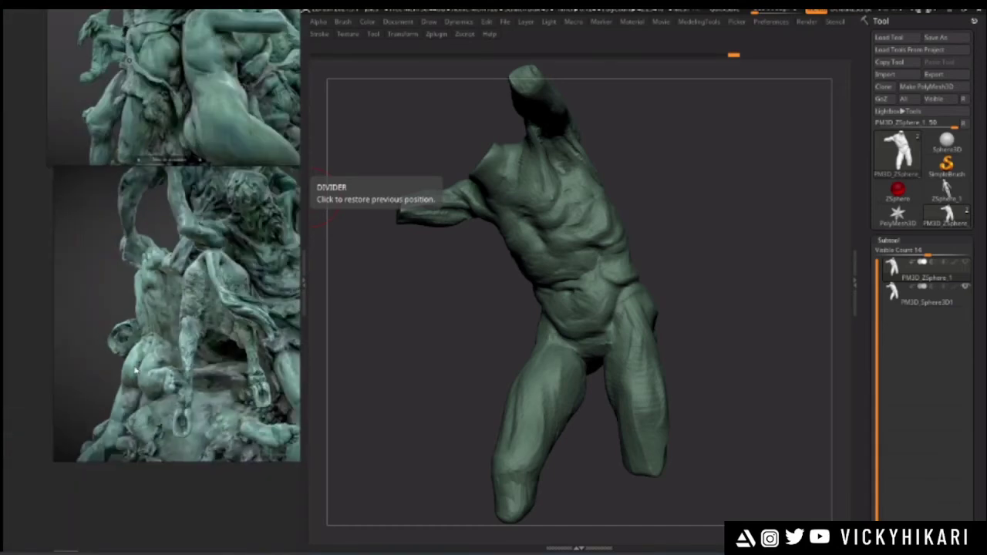
{"action": "scroll", "coordinate": [128, 159], "scroll_direction": "up", "scroll_amount": 3}
{"action": "middle_click_drag", "start_coordinate": [128, 159], "coordinate": [136, 347]}
{"action": "scroll", "coordinate": [147, 205], "scroll_direction": "down", "scroll_amount": 5}
{"action": "middle_click_drag", "start_coordinate": [146, 205], "coordinate": [170, 261]}
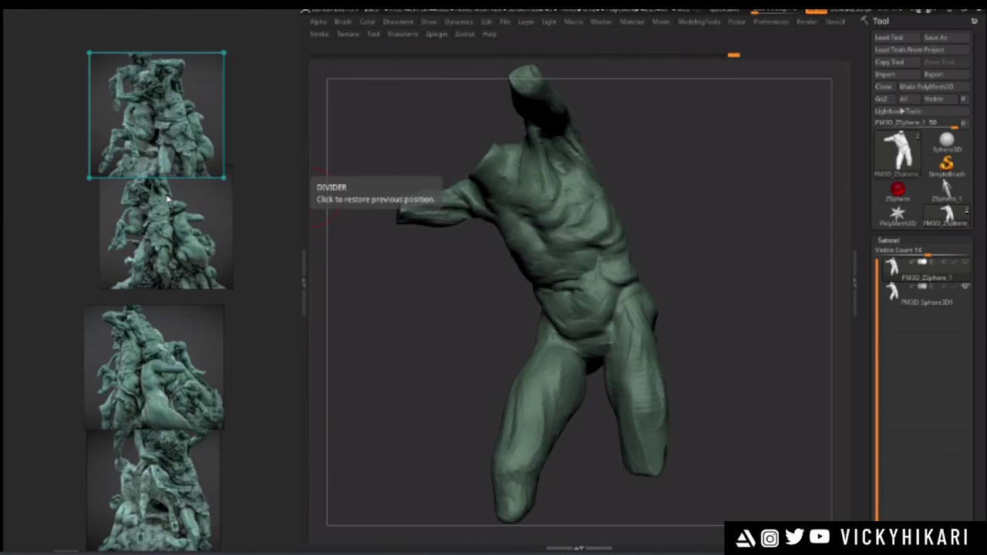
{"action": "scroll", "coordinate": [167, 198], "scroll_direction": "up", "scroll_amount": 10}
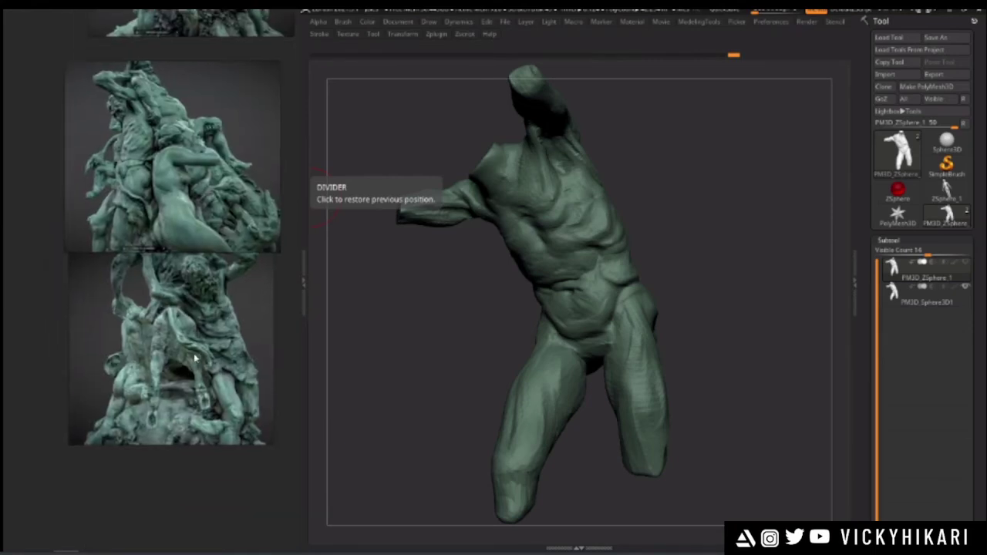
{"action": "left_click_drag", "start_coordinate": [152, 380], "coordinate": [141, 342]}
{"action": "scroll", "coordinate": [131, 329], "scroll_direction": "up", "scroll_amount": 3}
{"action": "scroll", "coordinate": [133, 326], "scroll_direction": "down", "scroll_amount": 10}
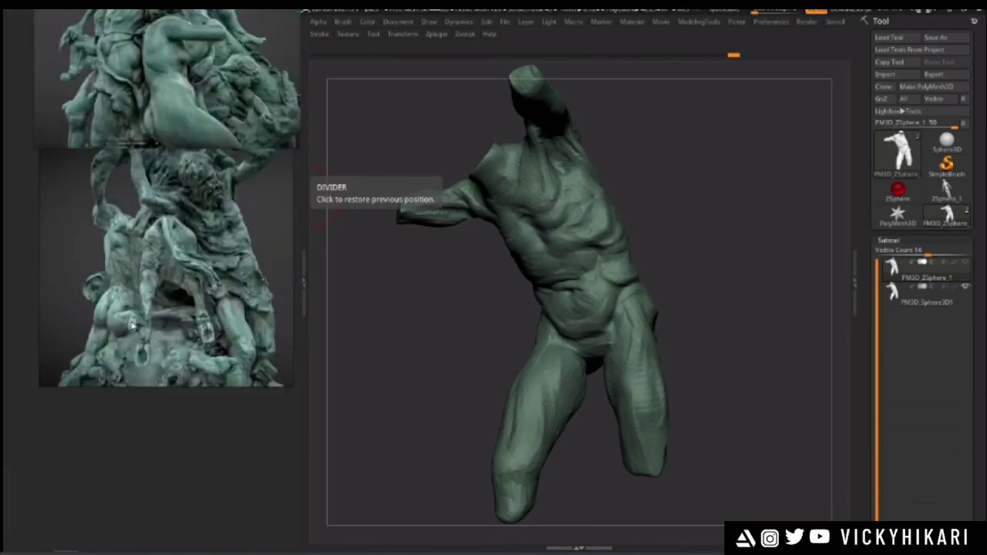
- Compare all the views of the bronze group on the reference board, ending on the two front views of the bearded man's torso
{"action": "scroll", "coordinate": [132, 326], "scroll_direction": "down", "scroll_amount": 4}
{"action": "scroll", "coordinate": [158, 336], "scroll_direction": "up", "scroll_amount": 4}
{"action": "middle_click_drag", "start_coordinate": [165, 343], "coordinate": [167, 409]}
{"action": "scroll", "coordinate": [159, 299], "scroll_direction": "down", "scroll_amount": 3}
{"action": "middle_click_drag", "start_coordinate": [159, 299], "coordinate": [170, 323]}
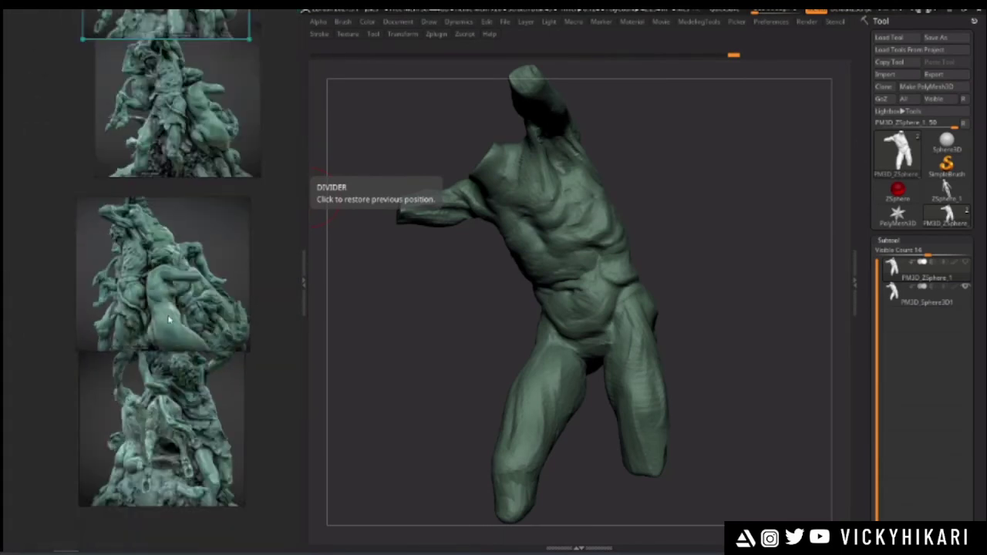
{"action": "scroll", "coordinate": [169, 324], "scroll_direction": "up", "scroll_amount": 2}
{"action": "scroll", "coordinate": [165, 300], "scroll_direction": "up", "scroll_amount": 5}
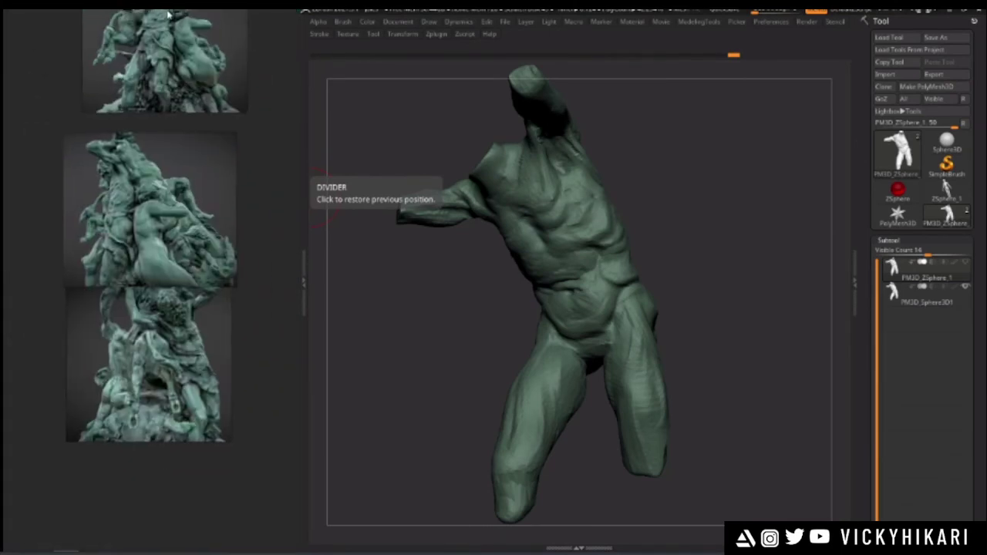
{"action": "scroll", "coordinate": [120, 309], "scroll_direction": "down", "scroll_amount": 4}
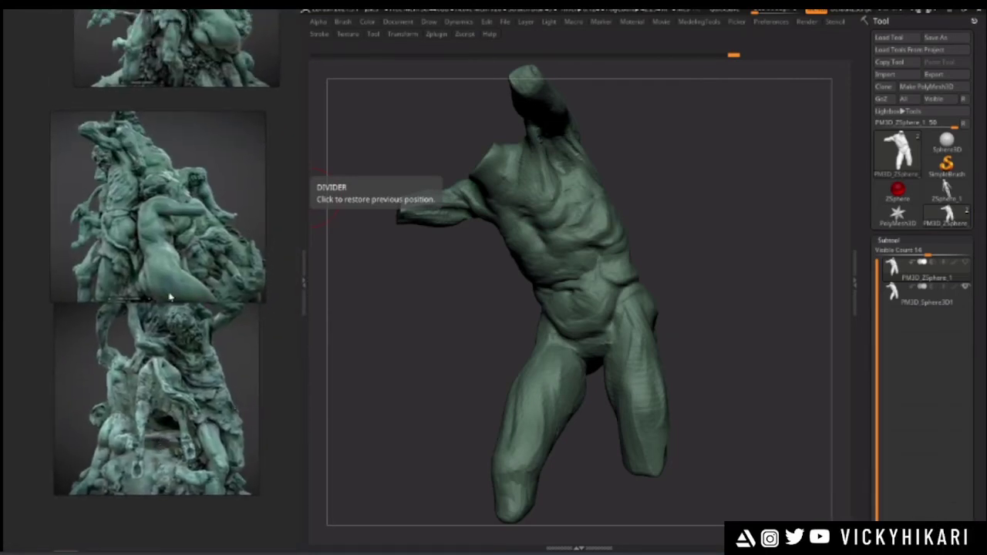
{"action": "mouse_move", "coordinate": [193, 230]}
{"action": "middle_mouse_down"}
{"action": "mouse_move", "coordinate": [192, 369]}
{"action": "mouse_move", "coordinate": [205, 397]}
{"action": "middle_mouse_up"}
{"action": "middle_click_drag", "start_coordinate": [181, 173], "coordinate": [173, 332]}
{"action": "scroll", "coordinate": [176, 257], "scroll_direction": "up", "scroll_amount": 4}
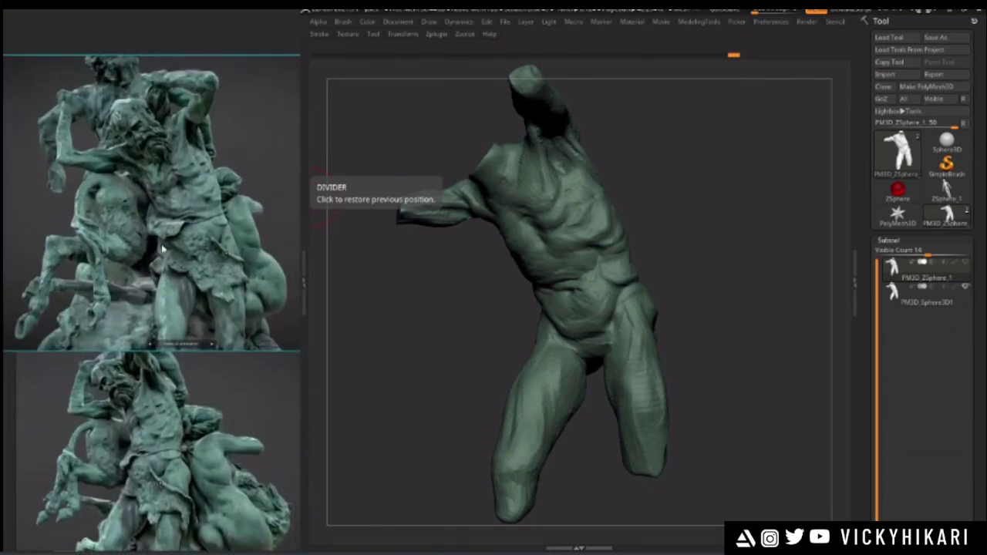
{"action": "scroll", "coordinate": [154, 247], "scroll_direction": "down", "scroll_amount": 2}
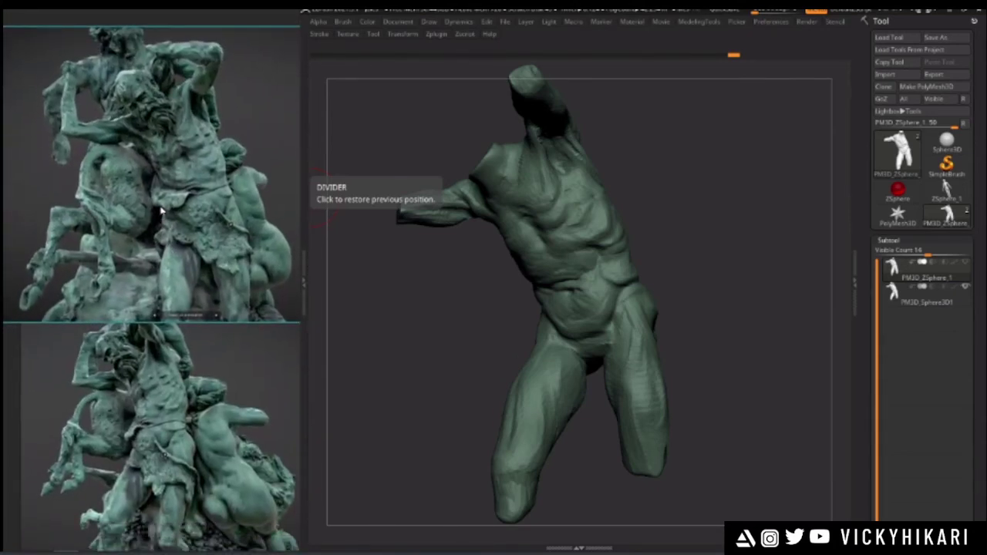
- Inspect the sculpted torso's chest, ribcage and abdomen up close against the front-view references
{"action": "left_click_drag", "start_coordinate": [424, 306], "coordinate": [465, 329]}
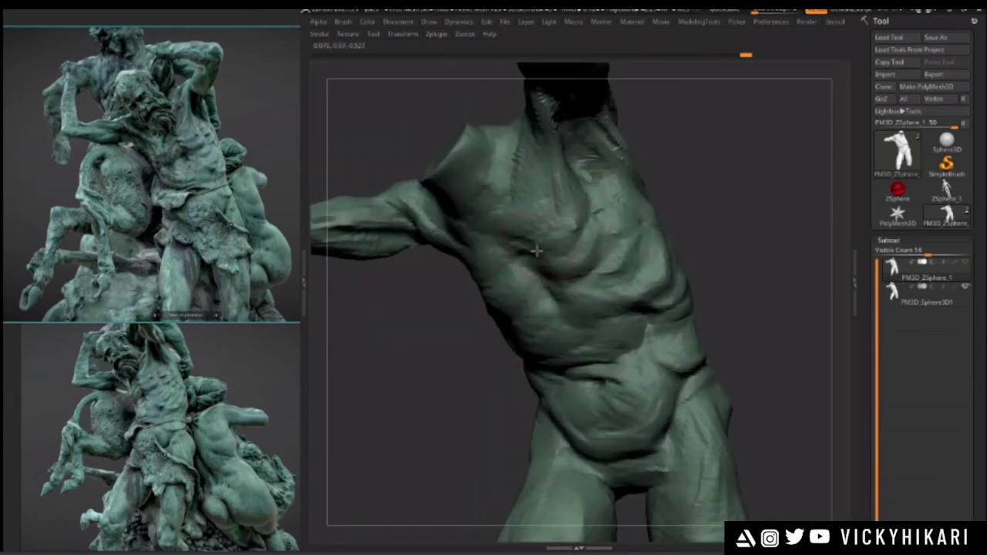
{"action": "mouse_move", "coordinate": [416, 348]}
{"action": "left_mouse_down"}
{"action": "mouse_move", "coordinate": [411, 372]}
{"action": "mouse_move", "coordinate": [398, 370]}
{"action": "mouse_move", "coordinate": [432, 386]}
{"action": "left_mouse_up"}
{"action": "key", "text": "space"}
{"action": "mouse_move", "coordinate": [445, 240]}
{"action": "left_mouse_down"}
{"action": "mouse_move", "coordinate": [404, 394]}
{"action": "mouse_move", "coordinate": [483, 313]}
{"action": "left_mouse_up"}
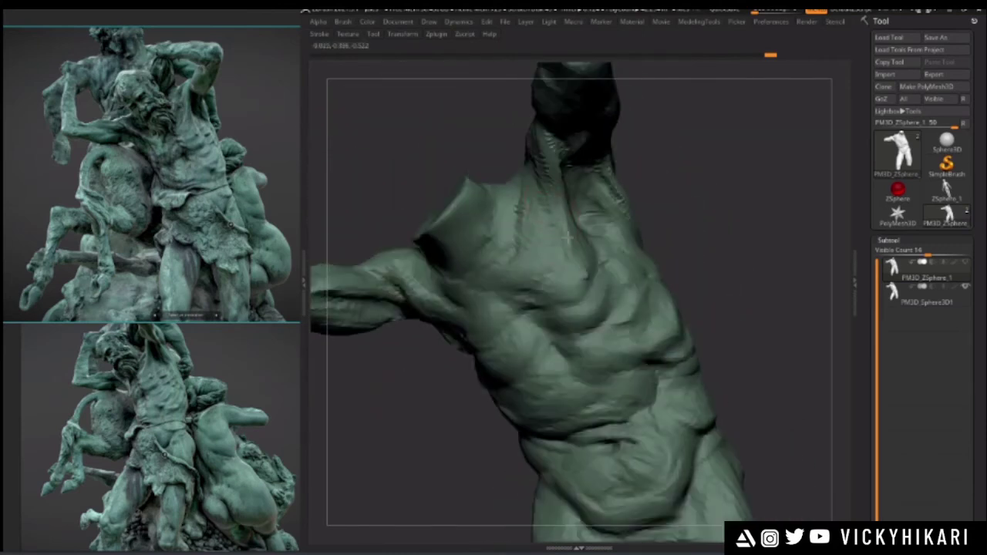
- Switch to the Chrome browser and search Google in a new tab for images of "rodin dante"
{"action": "key", "text": "super"}
{"action": "key", "text": "super"}
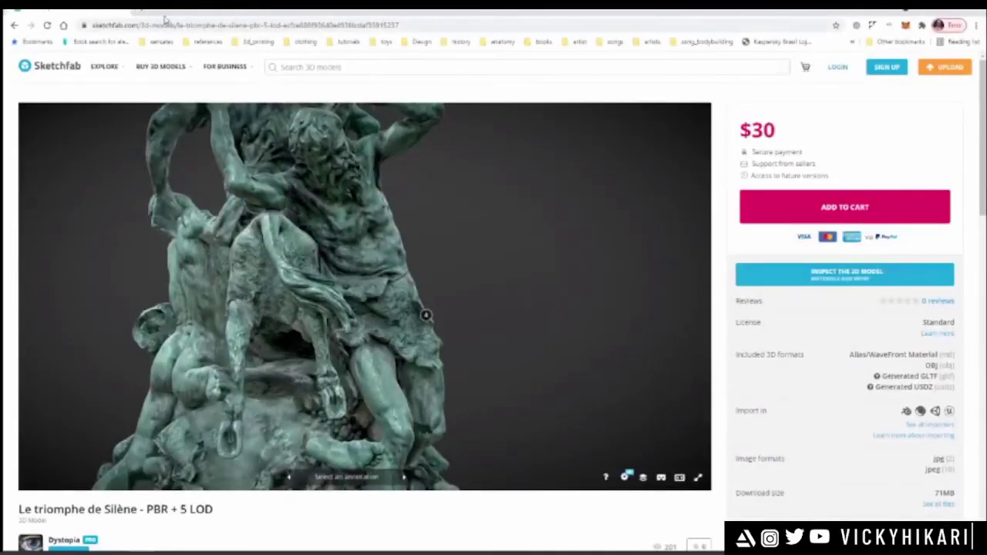
{"action": "key", "text": "ctrl+t"}
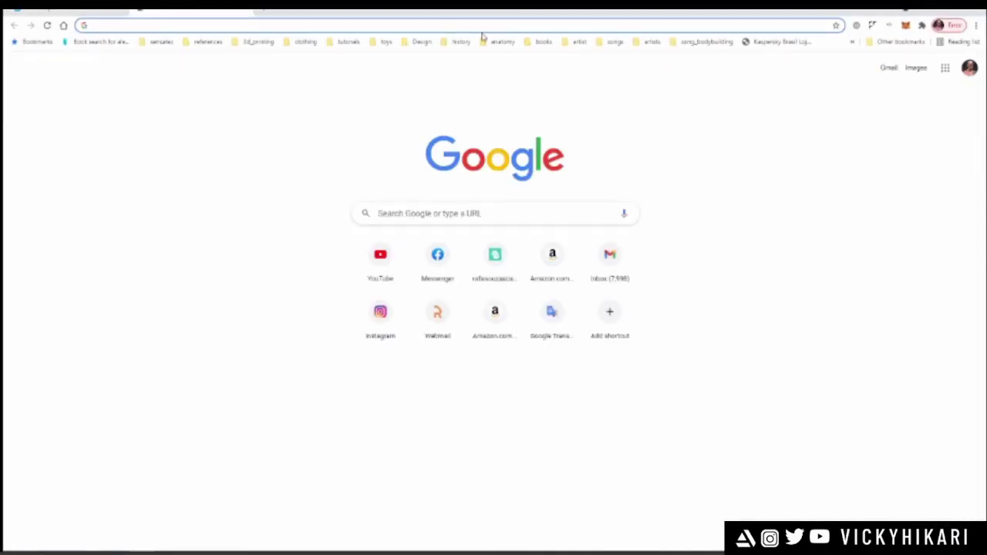
{"action": "type", "text": "rodin"}
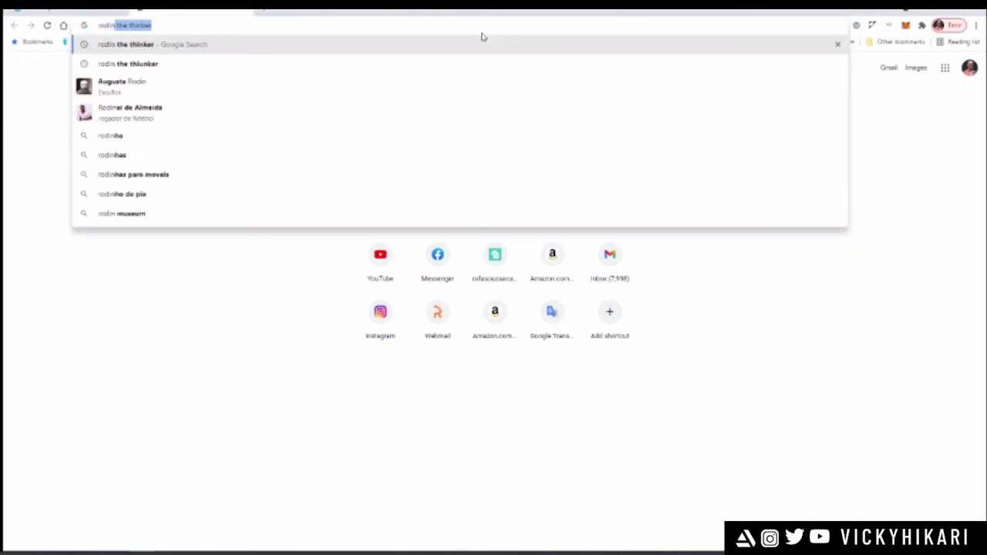
{"action": "type", "text": " dante"}
{"action": "key", "text": "Return"}
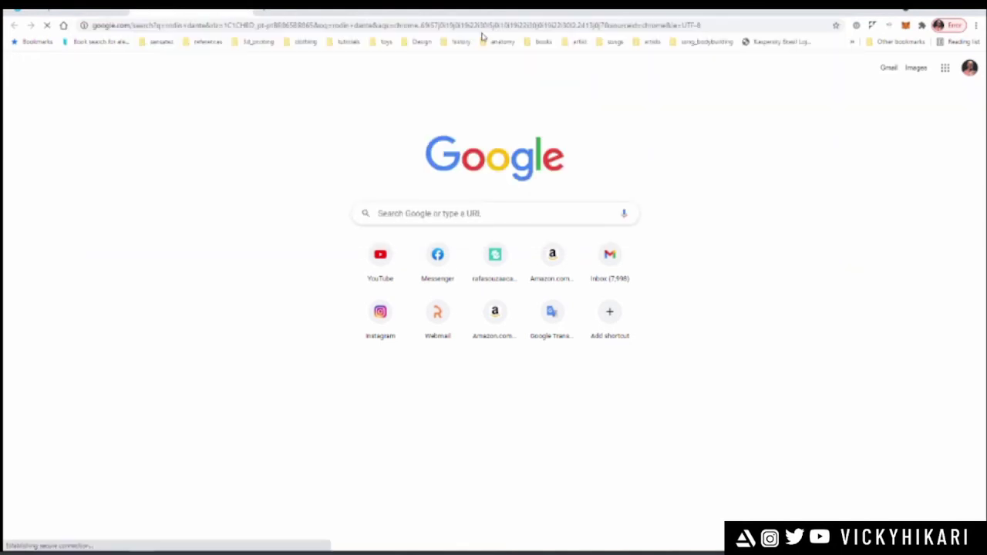
{"action": "left_click", "coordinate": [146, 101]}
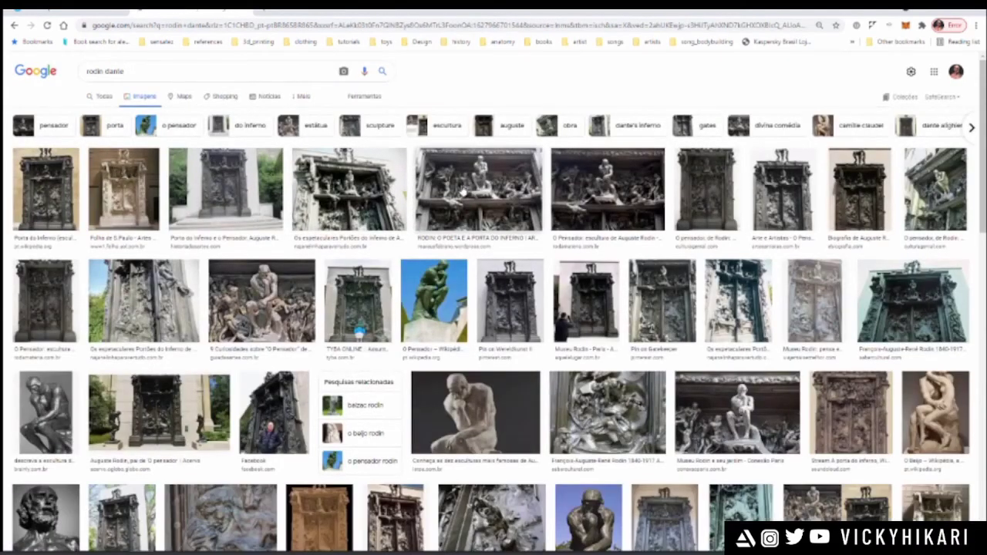
- Preview the photos of Rodin's Gates of Hell and The Thinker, returning to the large view of the gates
{"action": "left_click", "coordinate": [379, 190]}
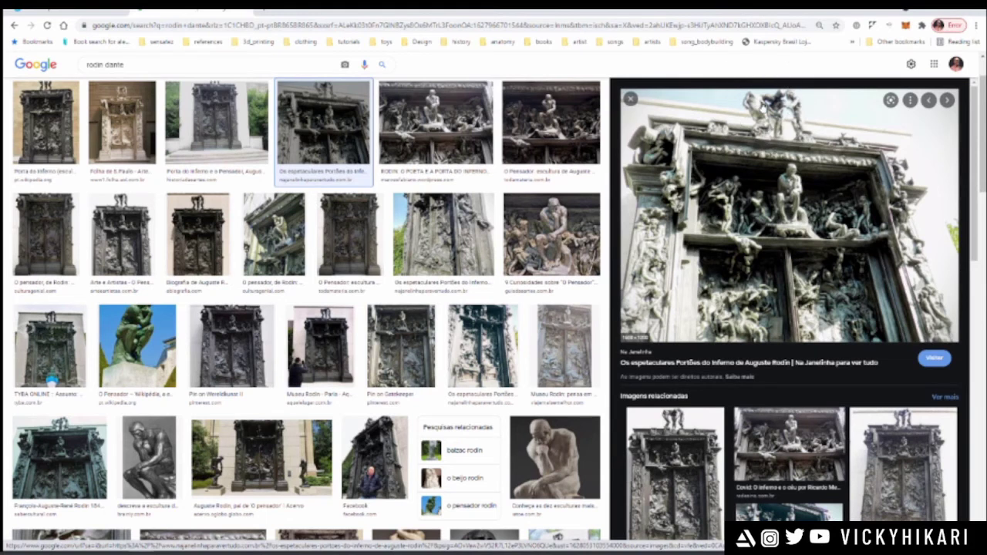
{"action": "left_click", "coordinate": [136, 347]}
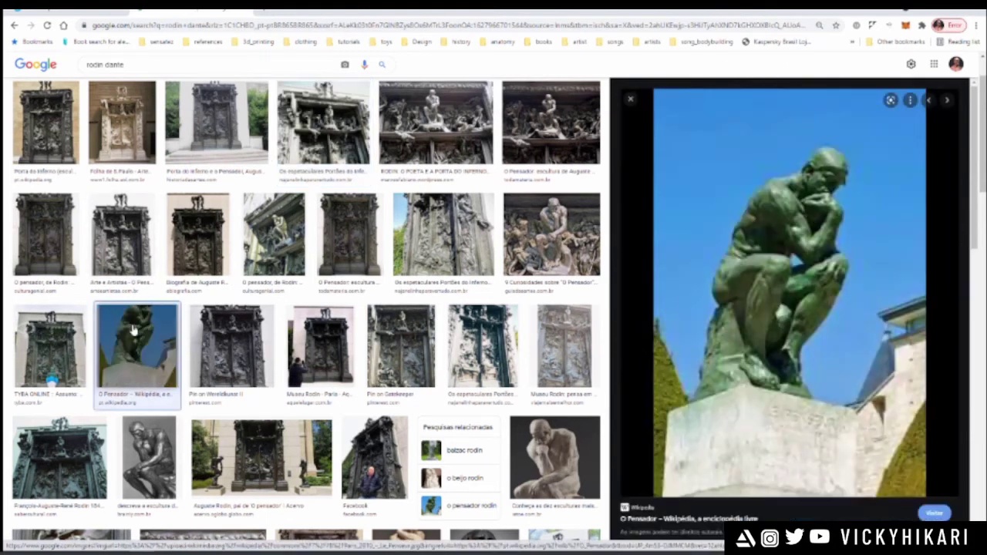
{"action": "left_click", "coordinate": [631, 103]}
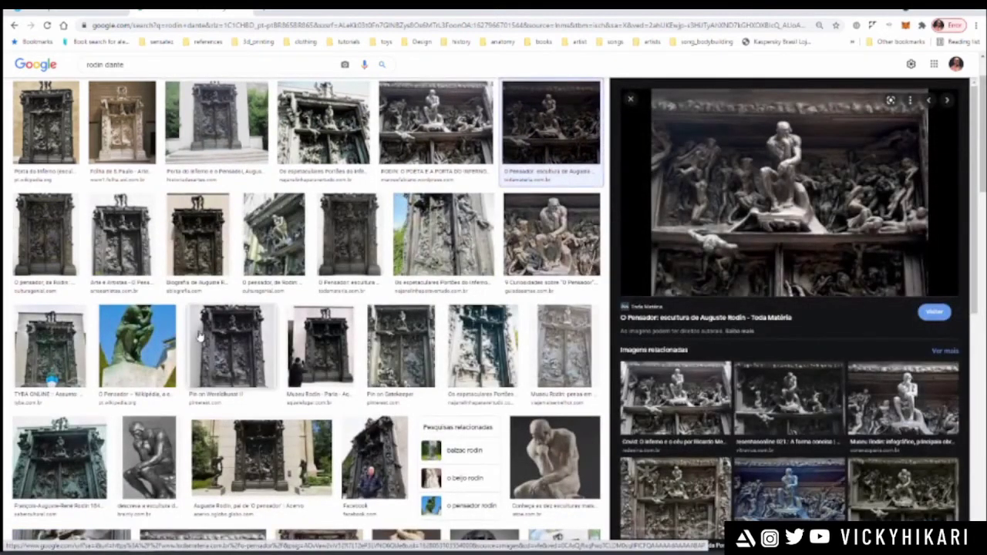
{"action": "left_click", "coordinate": [147, 328]}
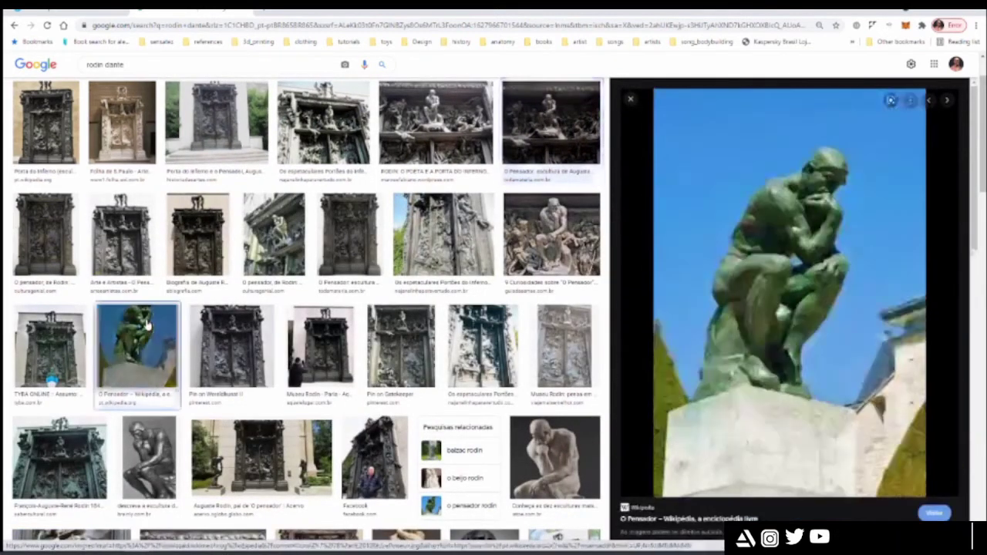
{"action": "left_click", "coordinate": [627, 103]}
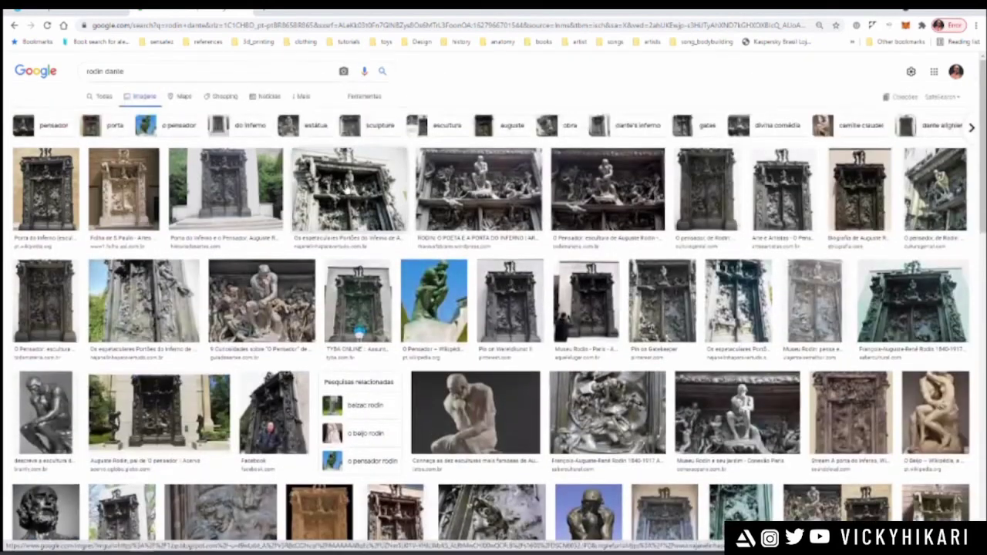
{"action": "left_click", "coordinate": [739, 147]}
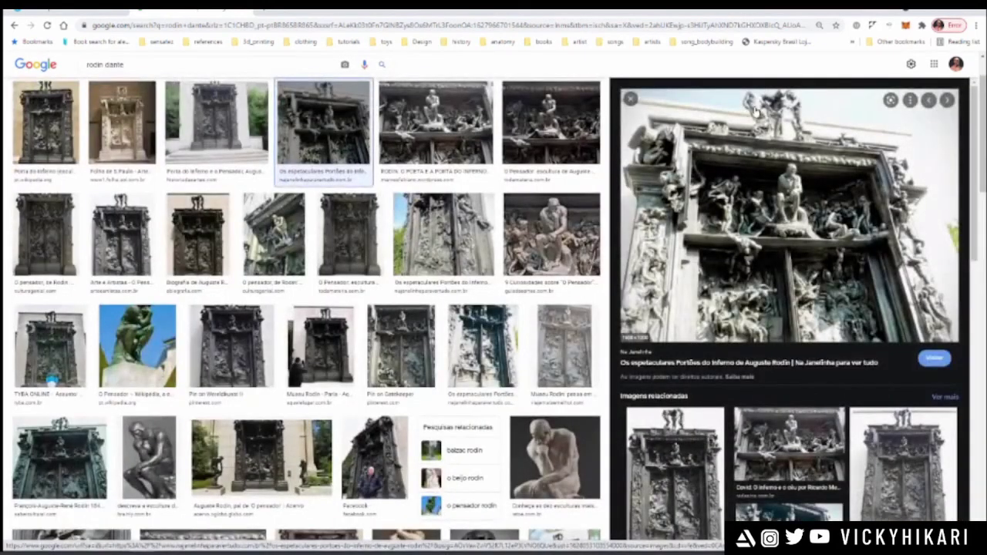
- Search images for "rodin" and view an enlarged photo of the bronze group of three bowed figures, closing the preview when done
{"action": "double_click", "coordinate": [114, 65]}
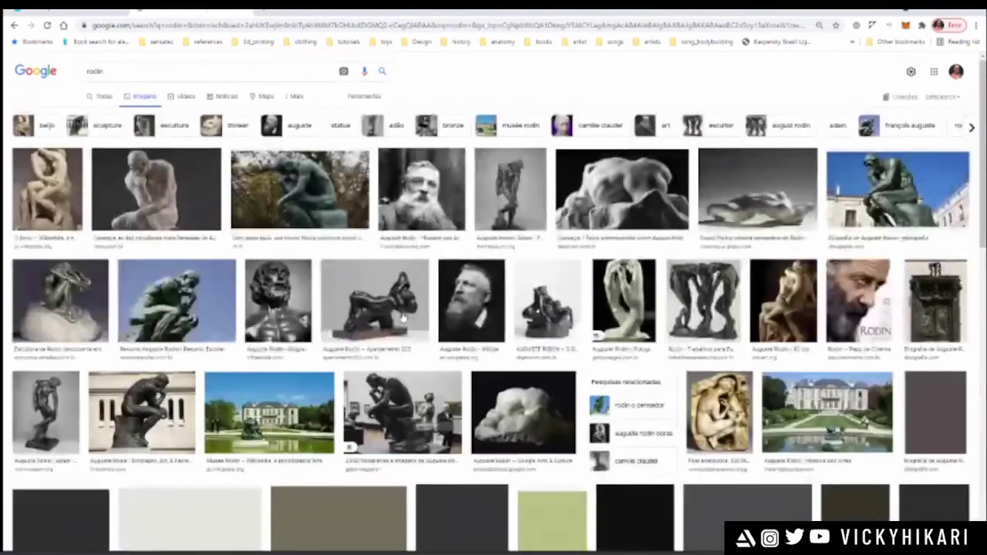
{"action": "scroll", "coordinate": [402, 314], "scroll_direction": "down", "scroll_amount": 1}
{"action": "scroll", "coordinate": [402, 314], "scroll_direction": "down", "scroll_amount": 3}
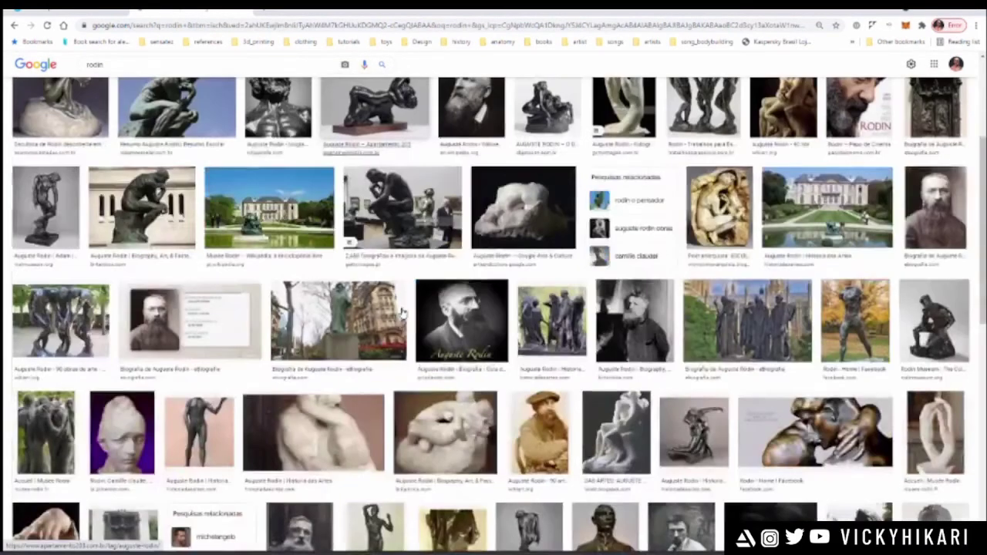
{"action": "left_click", "coordinate": [62, 316]}
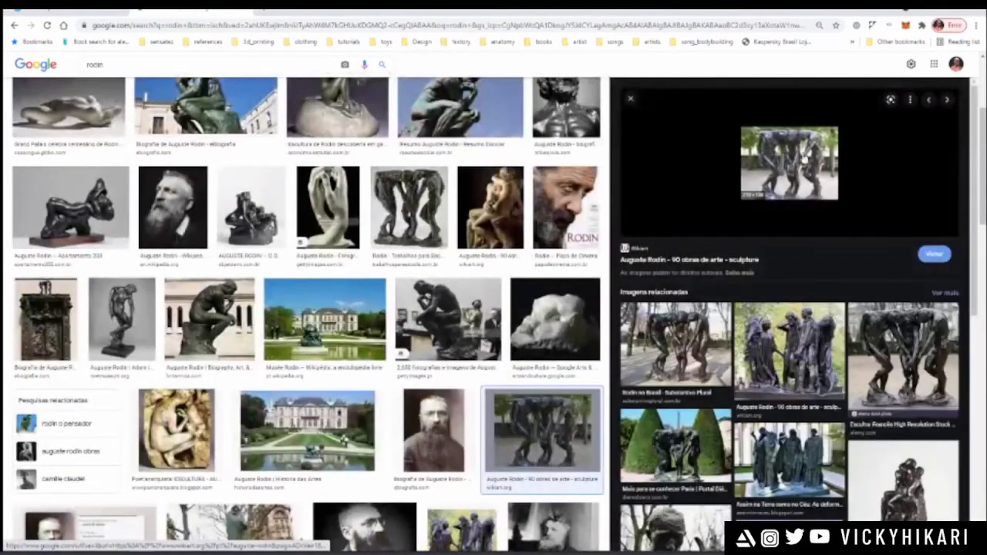
{"action": "left_click", "coordinate": [906, 325]}
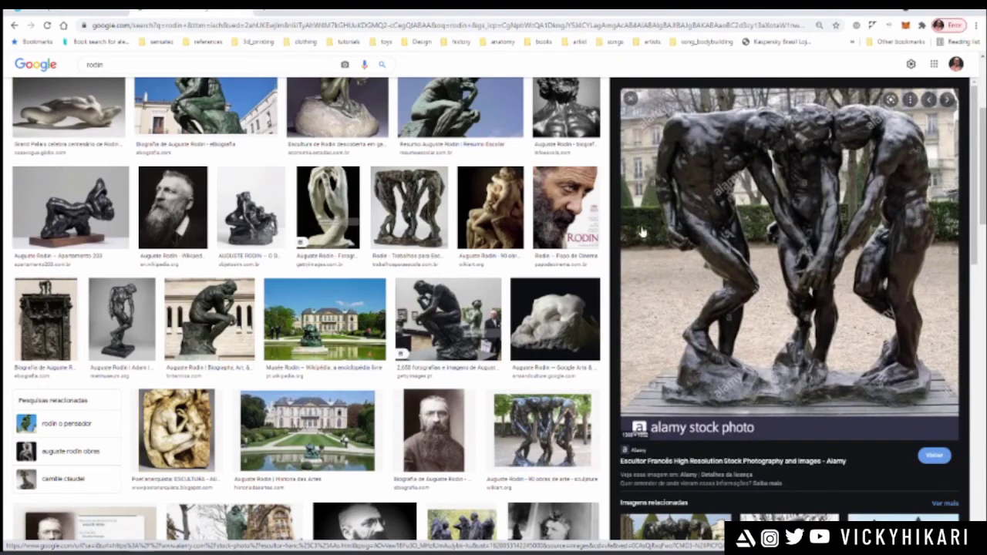
{"action": "left_click", "coordinate": [628, 101]}
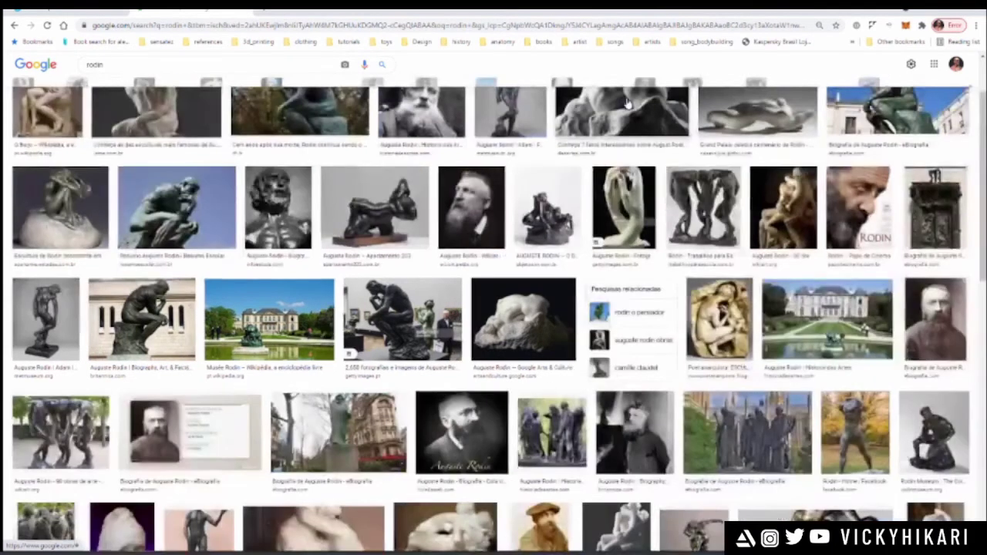
- Browse the Rodin image results and preview the group of robed standing figures, including the related Maryworks photo
{"action": "scroll", "coordinate": [445, 255], "scroll_direction": "down", "scroll_amount": 4}
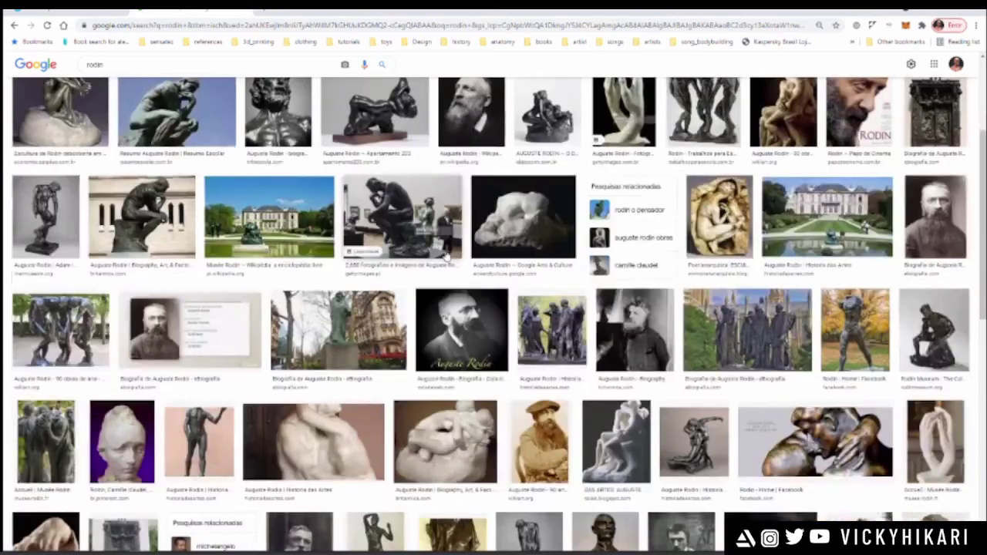
{"action": "scroll", "coordinate": [489, 250], "scroll_direction": "up", "scroll_amount": 4}
{"action": "scroll", "coordinate": [488, 250], "scroll_direction": "up", "scroll_amount": 2}
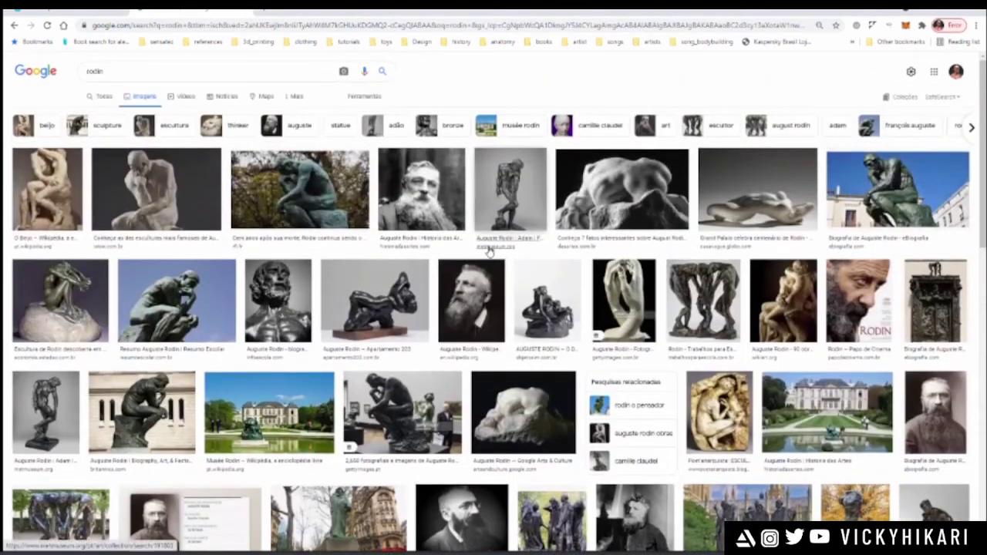
{"action": "scroll", "coordinate": [488, 251], "scroll_direction": "down", "scroll_amount": 4}
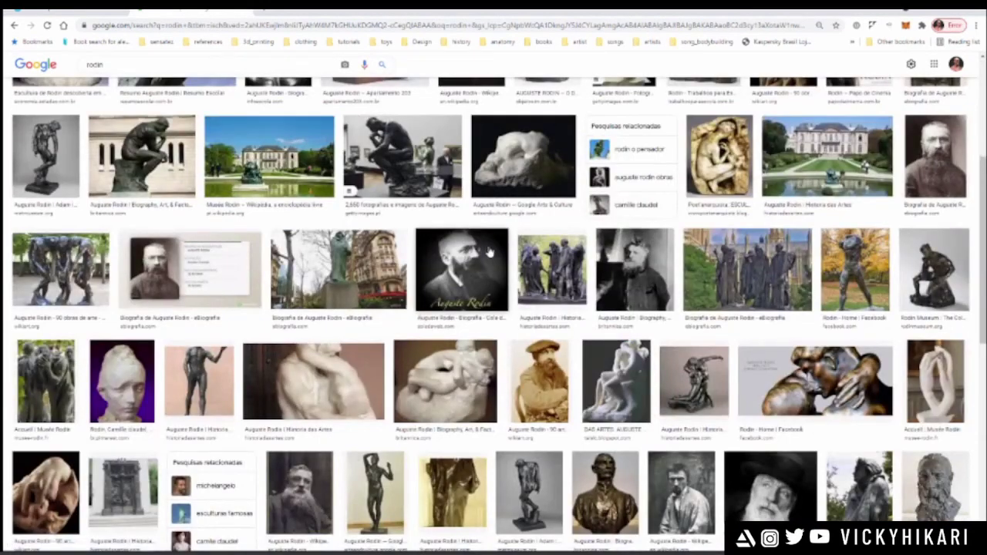
{"action": "scroll", "coordinate": [744, 268], "scroll_direction": "down", "scroll_amount": 3}
{"action": "scroll", "coordinate": [752, 266], "scroll_direction": "up", "scroll_amount": 3}
{"action": "left_click", "coordinate": [752, 266]}
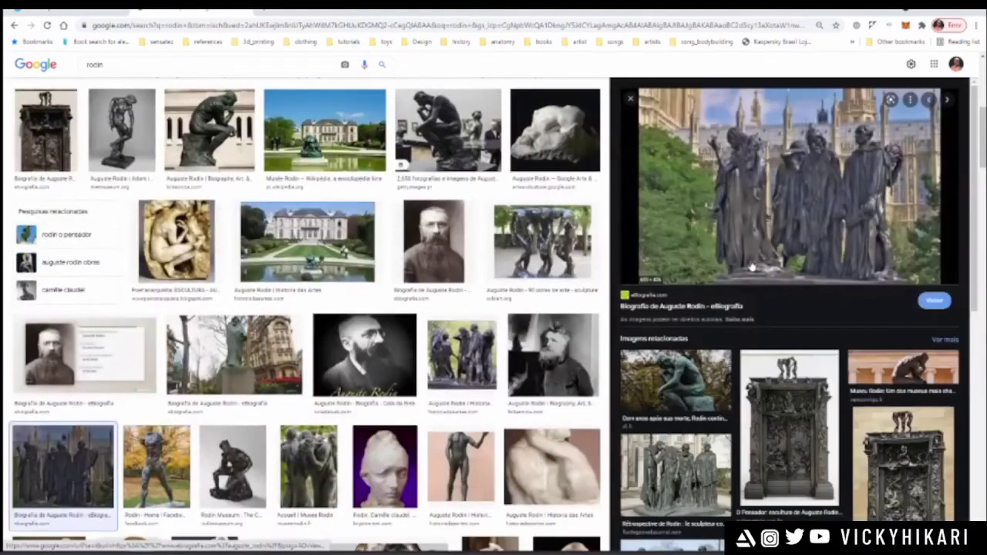
{"action": "scroll", "coordinate": [744, 279], "scroll_direction": "down", "scroll_amount": 2}
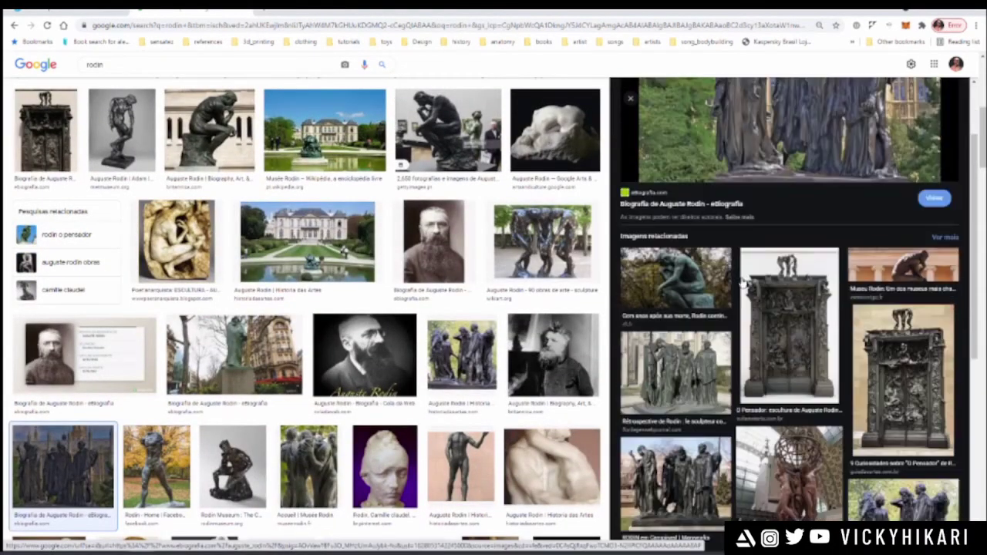
{"action": "left_click", "coordinate": [689, 457]}
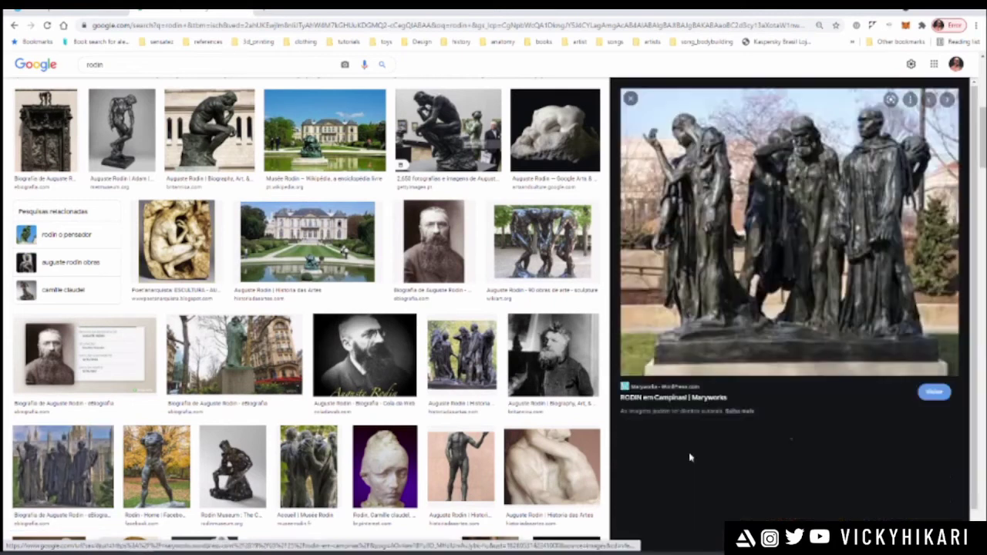
- Preview Wikipedia's related photo of Rodin's Burghers of Calais and return to the start of the image results
{"action": "right_click", "coordinate": [818, 254]}
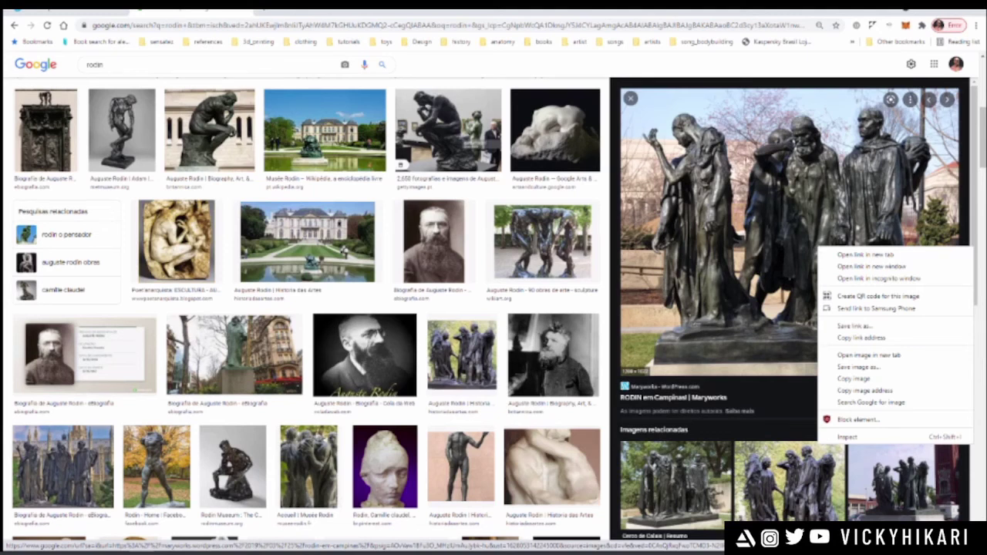
{"action": "left_click", "coordinate": [750, 32]}
{"action": "scroll", "coordinate": [775, 432], "scroll_direction": "down", "scroll_amount": 2}
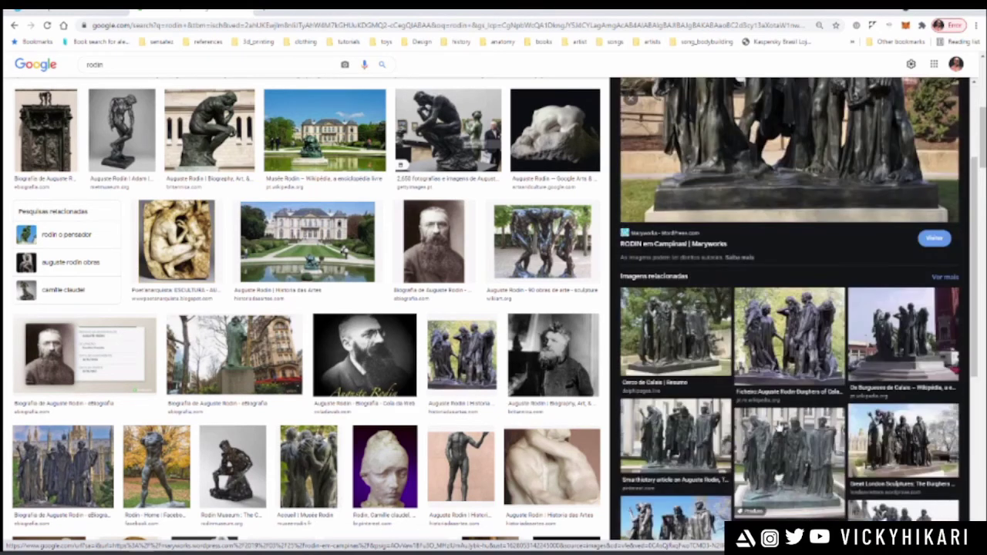
{"action": "left_click", "coordinate": [774, 331]}
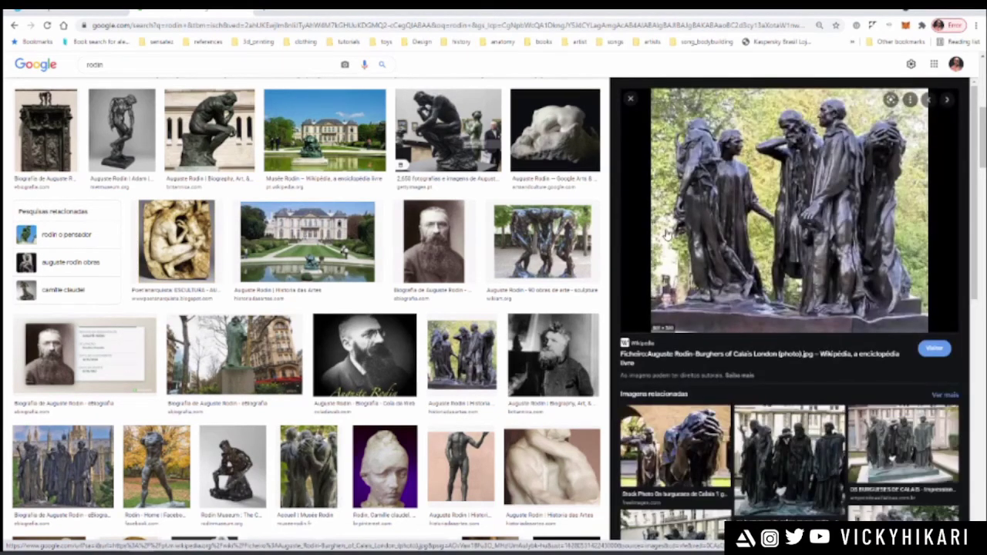
{"action": "scroll", "coordinate": [666, 233], "scroll_direction": "up", "scroll_amount": 10}
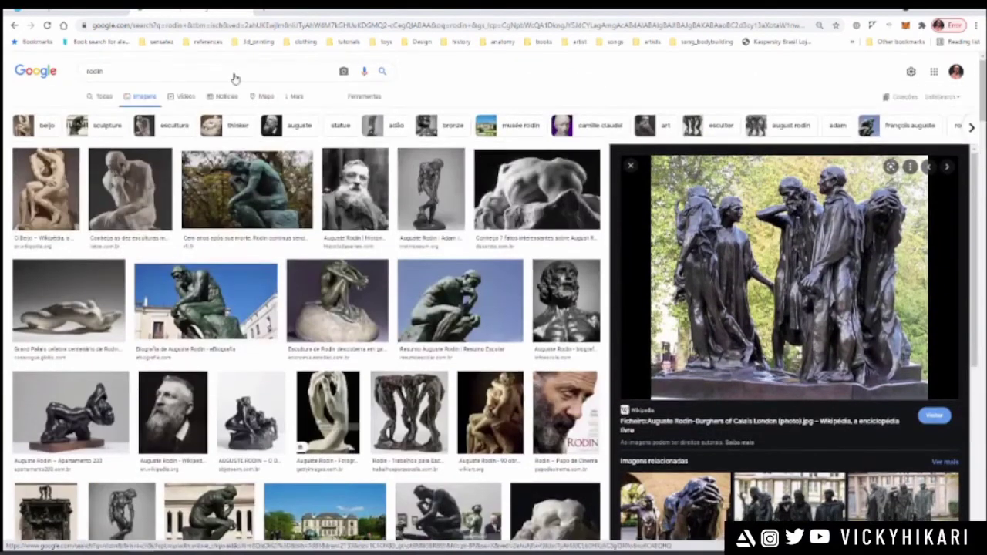
{"action": "left_click_drag", "start_coordinate": [153, 64], "coordinate": [53, 80]}
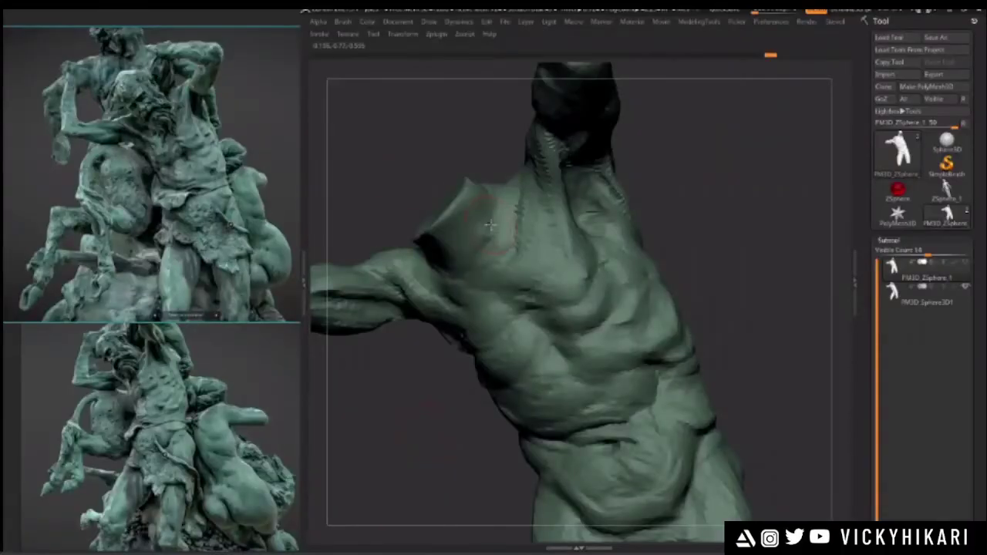
- Switch back to ZBrush and refine the upper chest and collarbone area below the neck with sculpting strokes
{"action": "left_click_drag", "start_coordinate": [411, 162], "coordinate": [405, 165]}
{"action": "left_click_drag", "start_coordinate": [370, 70], "coordinate": [511, 175]}
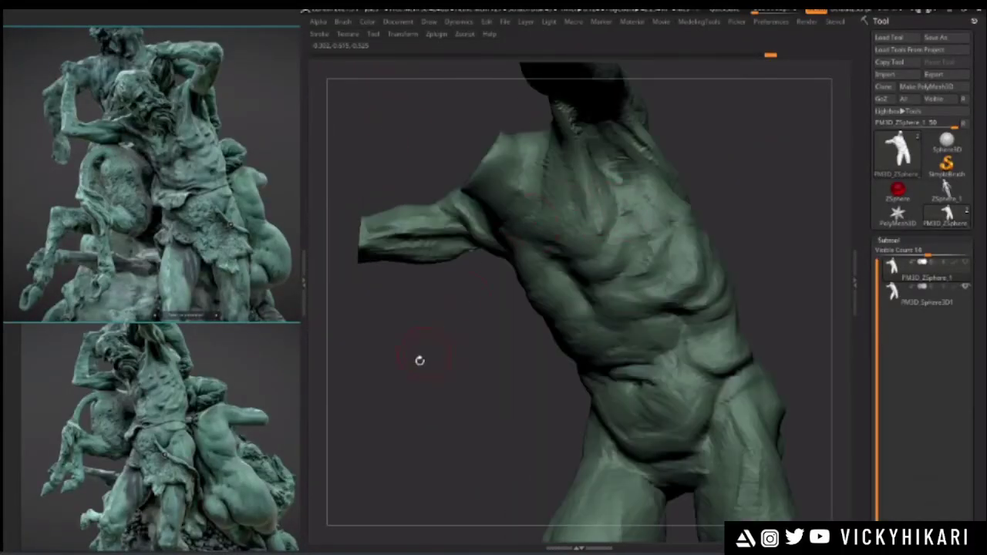
{"action": "left_click_drag", "start_coordinate": [420, 358], "coordinate": [519, 319]}
{"action": "mouse_move", "coordinate": [407, 155]}
{"action": "left_mouse_down"}
{"action": "mouse_move", "coordinate": [388, 165]}
{"action": "mouse_move", "coordinate": [643, 221]}
{"action": "left_mouse_up"}
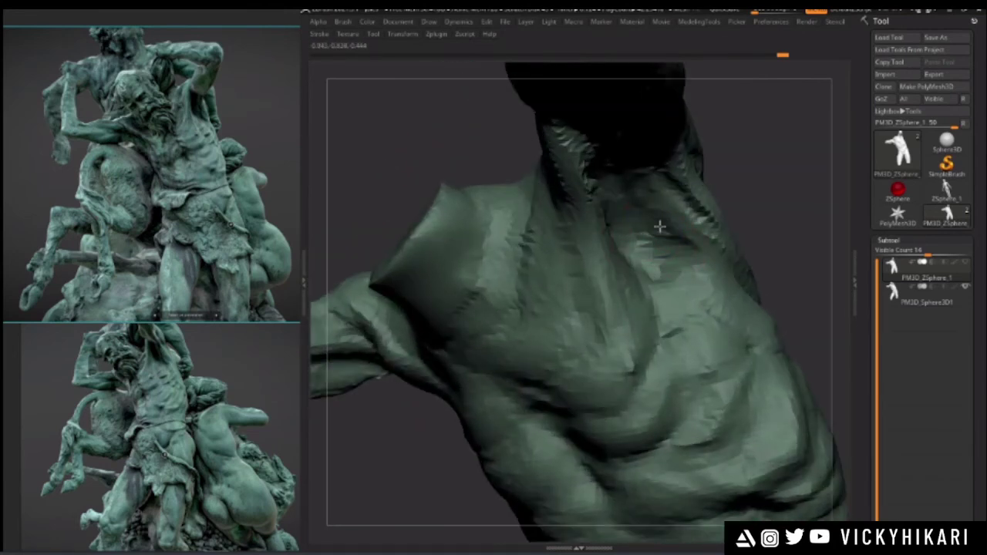
{"action": "left_click_drag", "start_coordinate": [451, 147], "coordinate": [646, 217]}
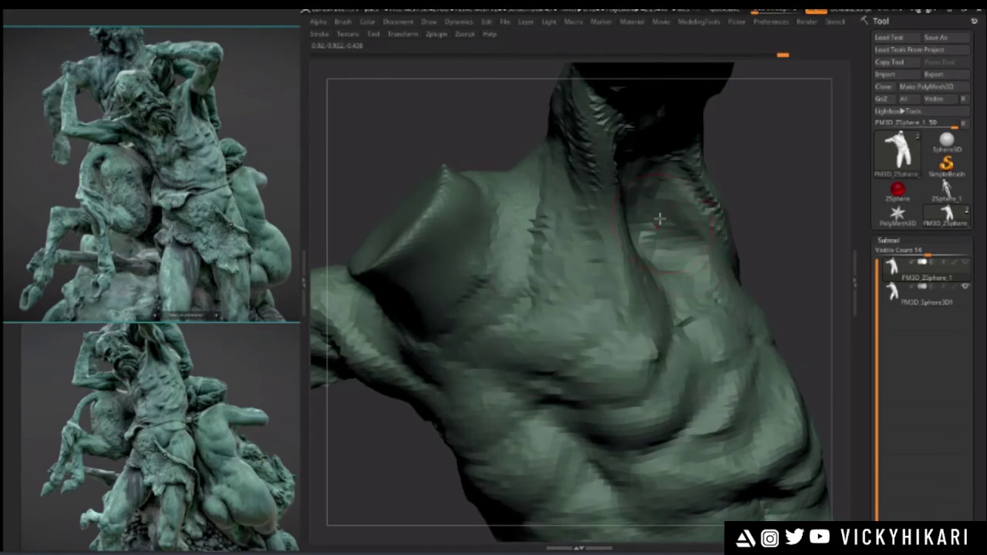
{"action": "mouse_move", "coordinate": [776, 255]}
{"action": "left_mouse_down"}
{"action": "mouse_move", "coordinate": [657, 217]}
{"action": "mouse_move", "coordinate": [655, 256]}
{"action": "left_mouse_up"}
{"action": "left_click_drag", "start_coordinate": [467, 160], "coordinate": [511, 175]}
{"action": "key", "text": "space"}
{"action": "left_click_drag", "start_coordinate": [710, 252], "coordinate": [688, 252]}
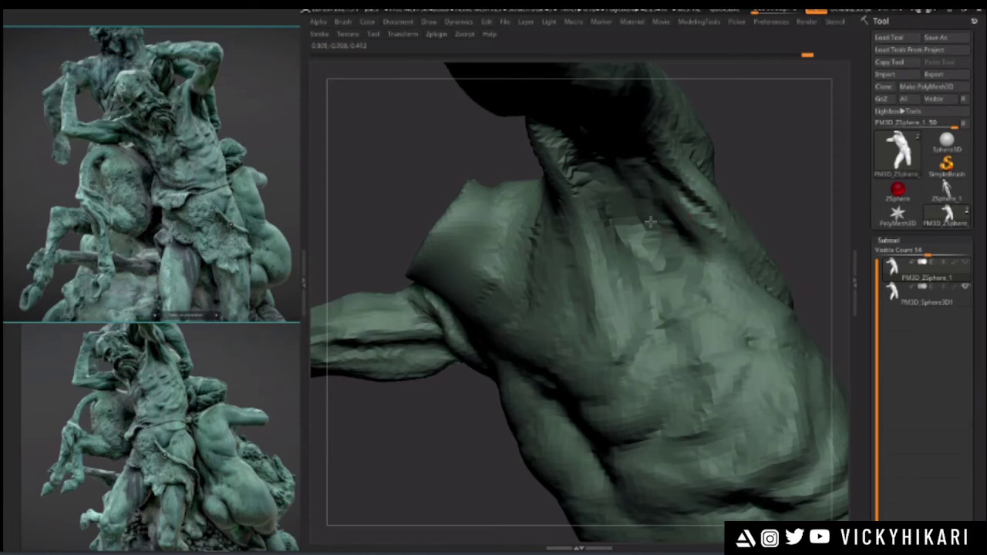
- Shape the outer chest where it meets the neck and the raised arm
{"action": "mouse_move", "coordinate": [403, 145]}
{"action": "left_mouse_down", "text": "alt"}
{"action": "mouse_move", "coordinate": [406, 163]}
{"action": "mouse_move", "coordinate": [419, 143]}
{"action": "mouse_move", "coordinate": [441, 183]}
{"action": "mouse_move", "coordinate": [434, 154]}
{"action": "mouse_move", "coordinate": [677, 207]}
{"action": "left_mouse_up", "text": "alt"}
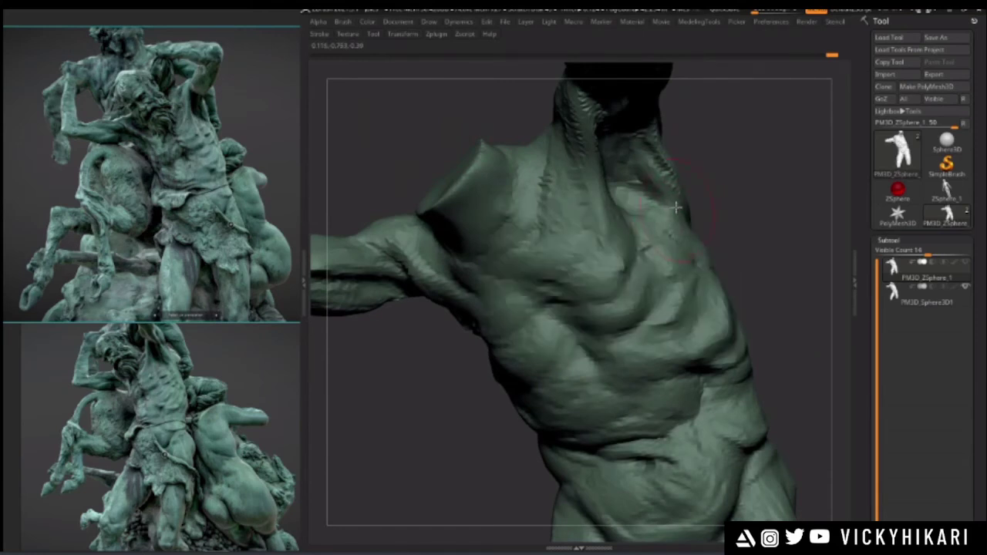
{"action": "left_click_drag", "start_coordinate": [739, 182], "coordinate": [742, 255], "text": "alt"}
{"action": "left_click_drag", "start_coordinate": [450, 321], "coordinate": [616, 318]}
{"action": "left_click_drag", "start_coordinate": [769, 206], "coordinate": [671, 259], "text": "alt"}
{"action": "right_click", "coordinate": [633, 297]}
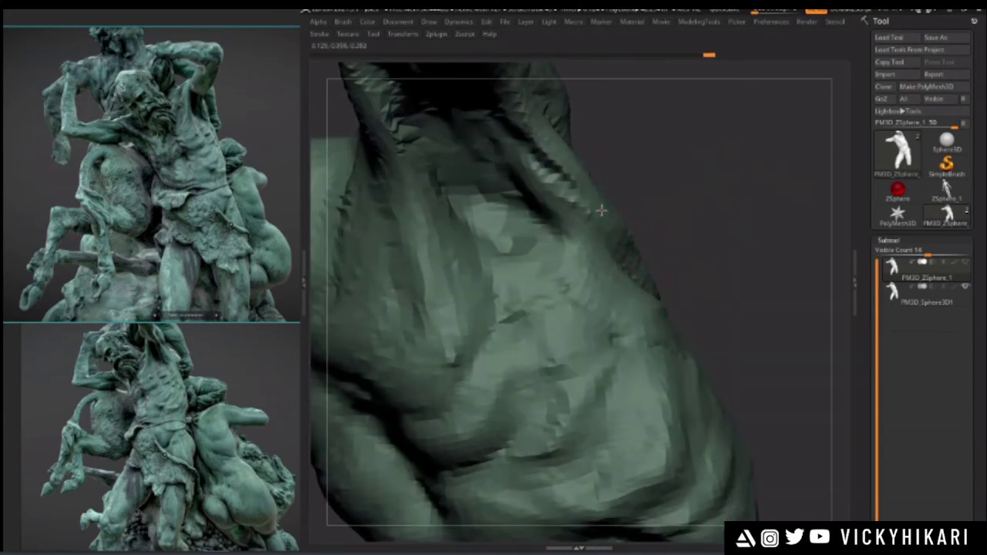
{"action": "left_click_drag", "start_coordinate": [640, 247], "coordinate": [628, 334]}
- Sculpt the muscle forms along the side of the ribcage beneath the raised arm
{"action": "mouse_move", "coordinate": [470, 350]}
{"action": "left_mouse_down"}
{"action": "mouse_move", "coordinate": [474, 370]}
{"action": "mouse_move", "coordinate": [483, 363]}
{"action": "left_mouse_up"}
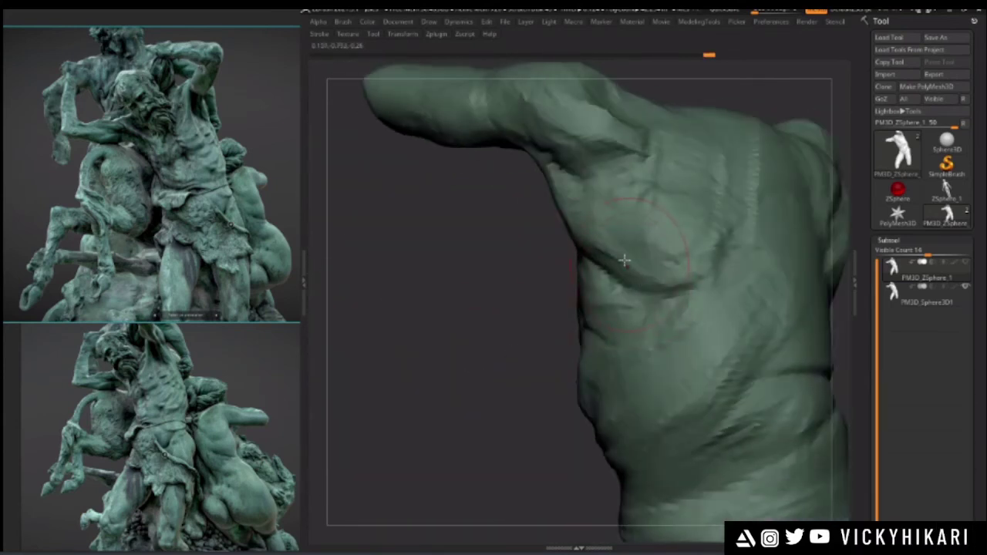
{"action": "mouse_move", "coordinate": [511, 297]}
{"action": "left_mouse_down"}
{"action": "mouse_move", "coordinate": [716, 282]}
{"action": "mouse_move", "coordinate": [699, 266]}
{"action": "mouse_move", "coordinate": [678, 328]}
{"action": "mouse_move", "coordinate": [601, 299]}
{"action": "left_mouse_up"}
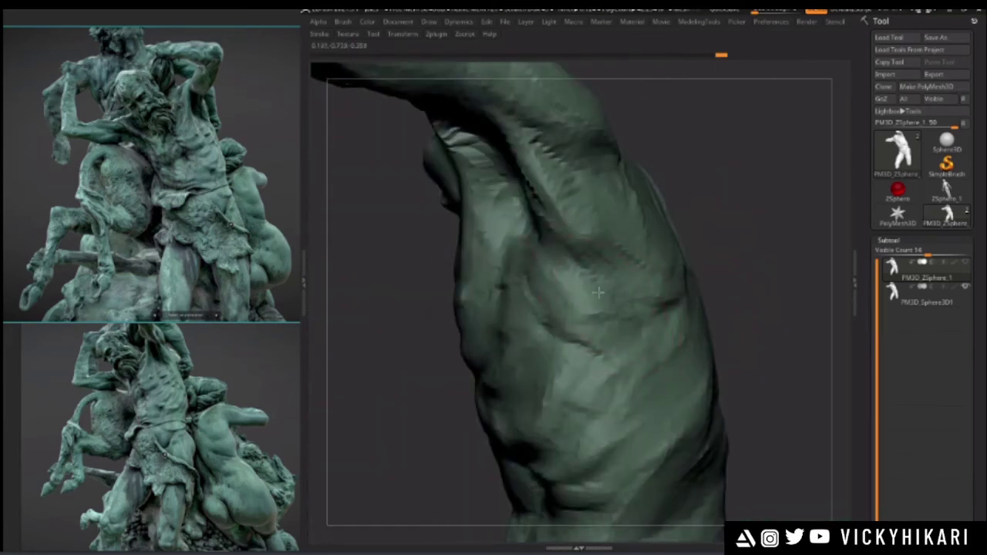
{"action": "left_click_drag", "start_coordinate": [408, 334], "coordinate": [711, 322]}
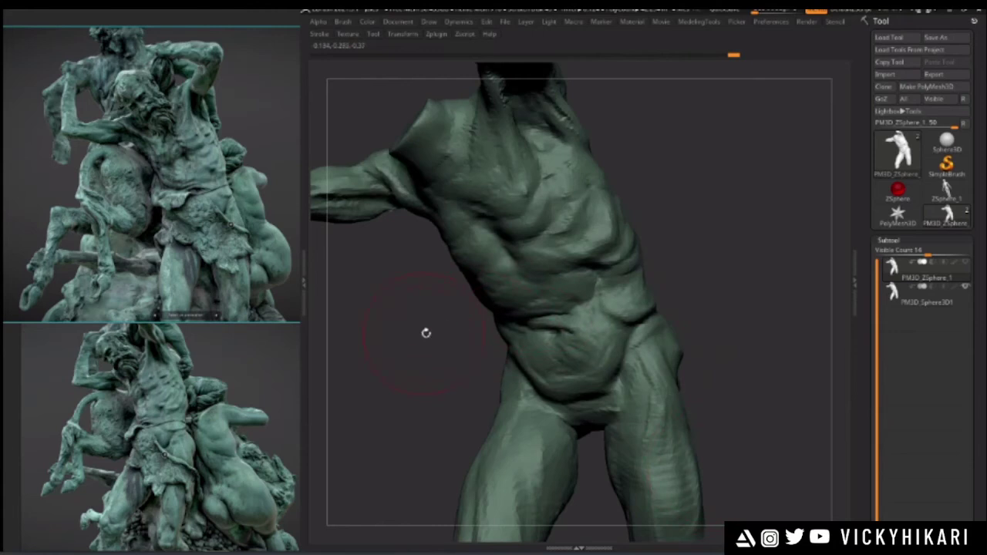
{"action": "left_click_drag", "start_coordinate": [424, 335], "coordinate": [441, 346]}
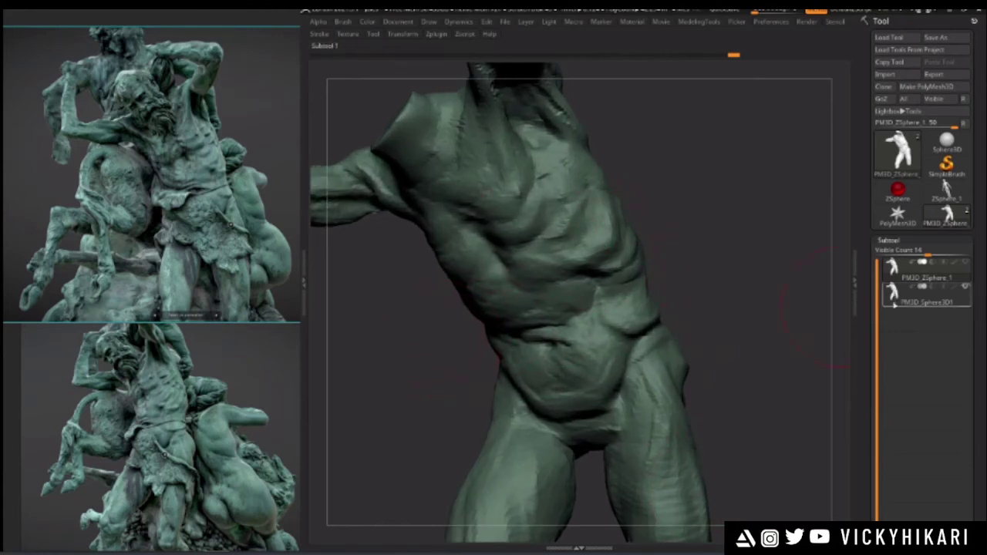
- Select the PM3D_Sphere3D1 subtool to check it up close, and return to the PM3D_ZSphere_1 subtool
{"action": "left_click", "coordinate": [924, 297]}
{"action": "left_click_drag", "start_coordinate": [762, 280], "coordinate": [739, 325], "text": "alt"}
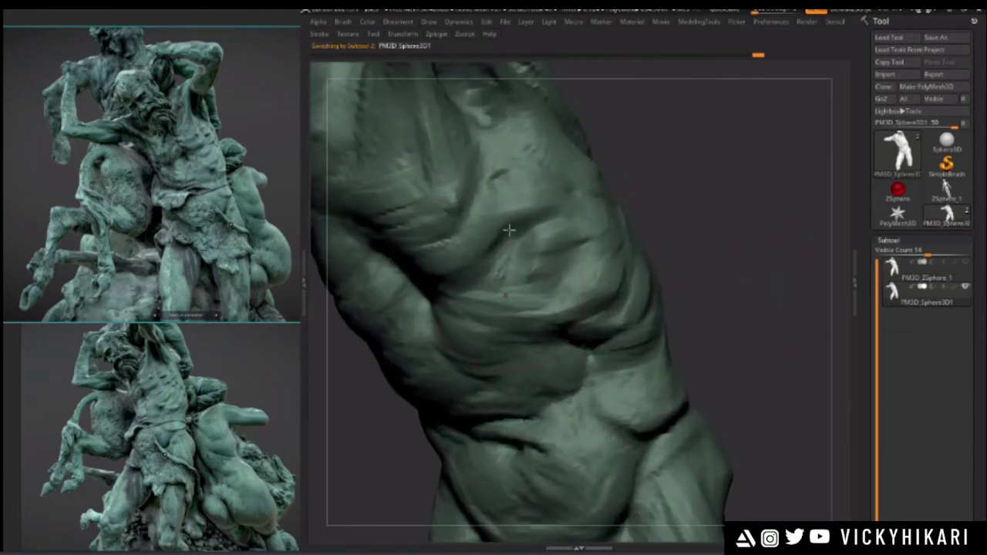
{"action": "mouse_move", "coordinate": [762, 272]}
{"action": "left_mouse_down", "text": "alt"}
{"action": "mouse_move", "coordinate": [771, 278]}
{"action": "mouse_move", "coordinate": [773, 264]}
{"action": "mouse_move", "coordinate": [422, 285]}
{"action": "mouse_move", "coordinate": [568, 245]}
{"action": "left_mouse_up", "text": "alt"}
{"action": "left_click", "coordinate": [924, 272]}
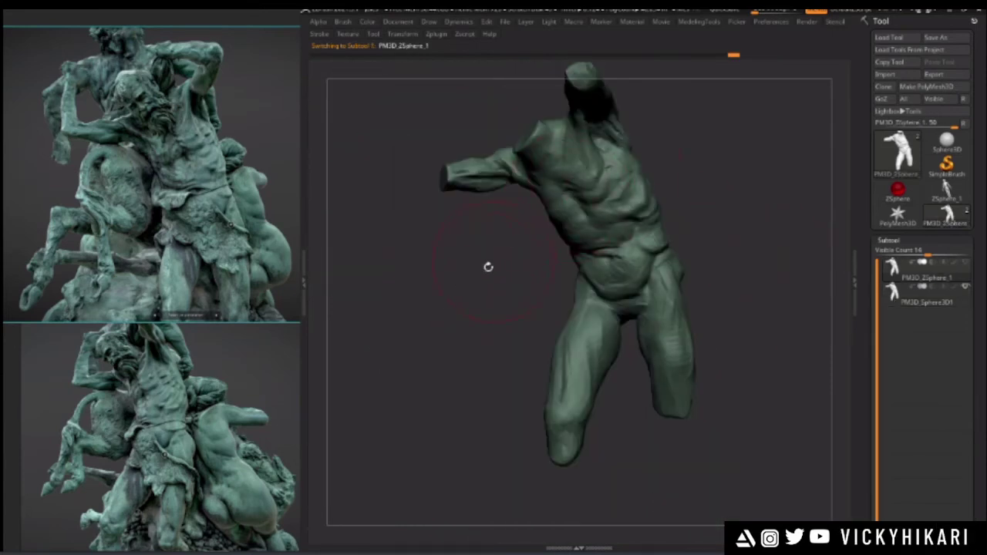
- Examine the torso's ribcage, abdomen and hips from several angles and distances
{"action": "left_click_drag", "start_coordinate": [470, 267], "coordinate": [467, 320]}
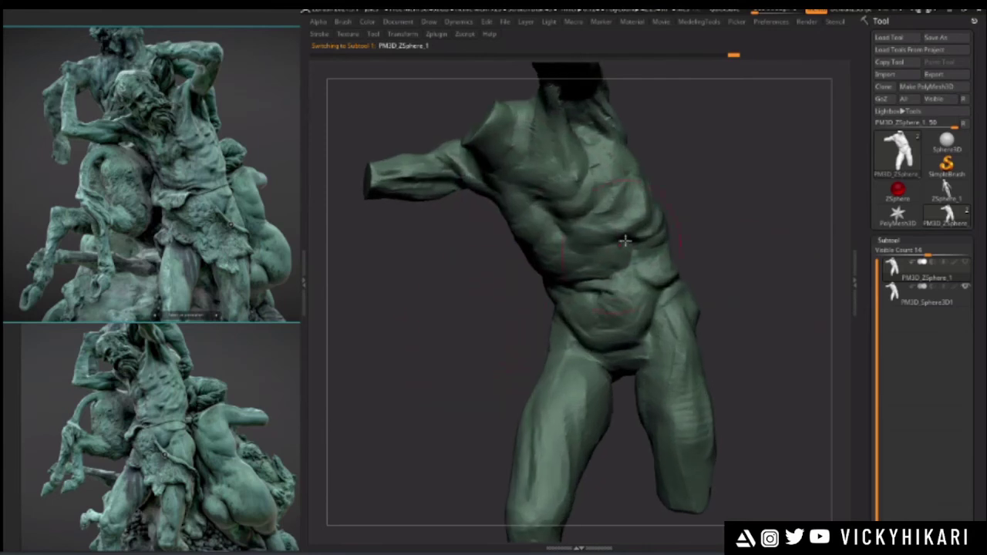
{"action": "left_click_drag", "start_coordinate": [469, 278], "coordinate": [447, 316]}
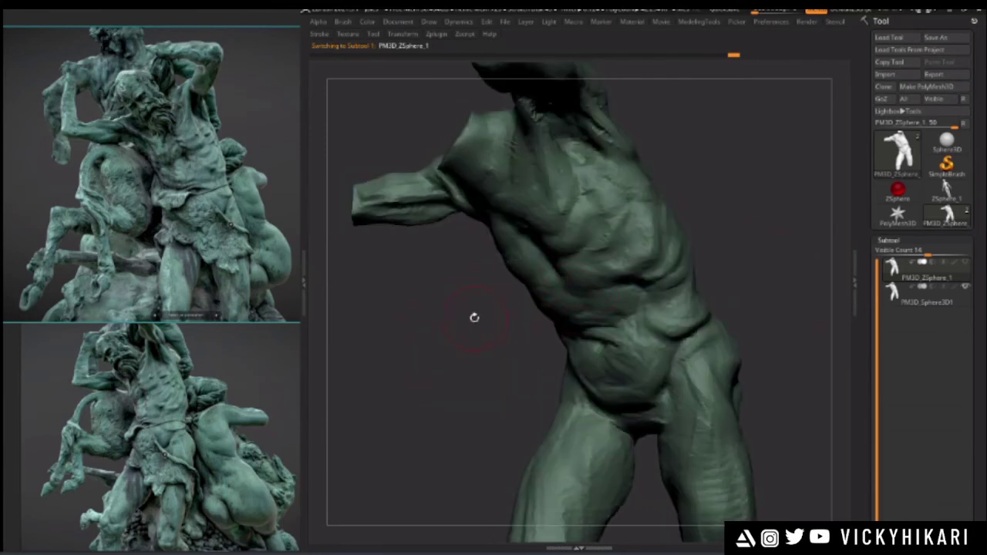
{"action": "left_click_drag", "start_coordinate": [453, 327], "coordinate": [421, 341]}
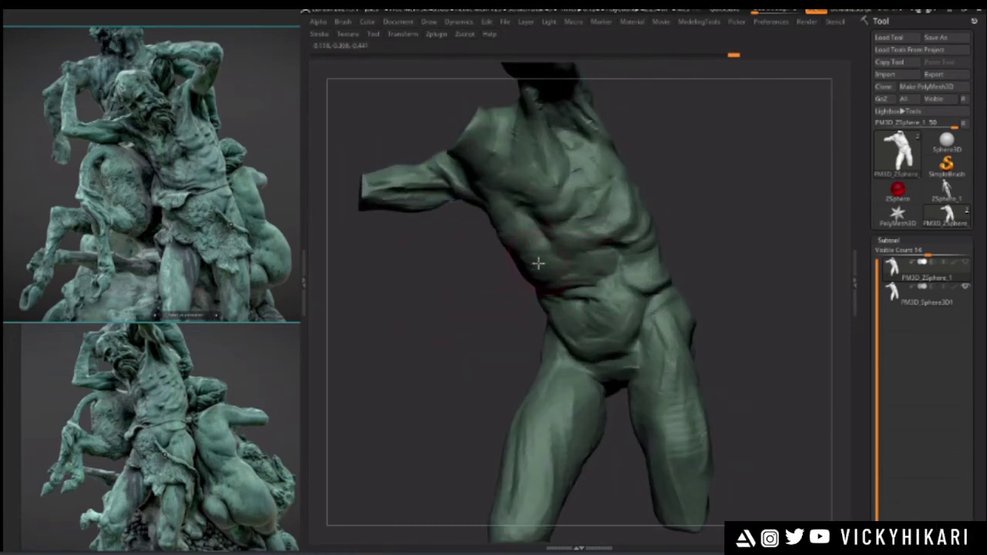
{"action": "key", "text": "d"}
{"action": "mouse_move", "coordinate": [468, 312]}
{"action": "left_mouse_down", "text": "alt"}
{"action": "mouse_move", "coordinate": [425, 333]}
{"action": "mouse_move", "coordinate": [432, 328]}
{"action": "left_mouse_up", "text": "alt"}
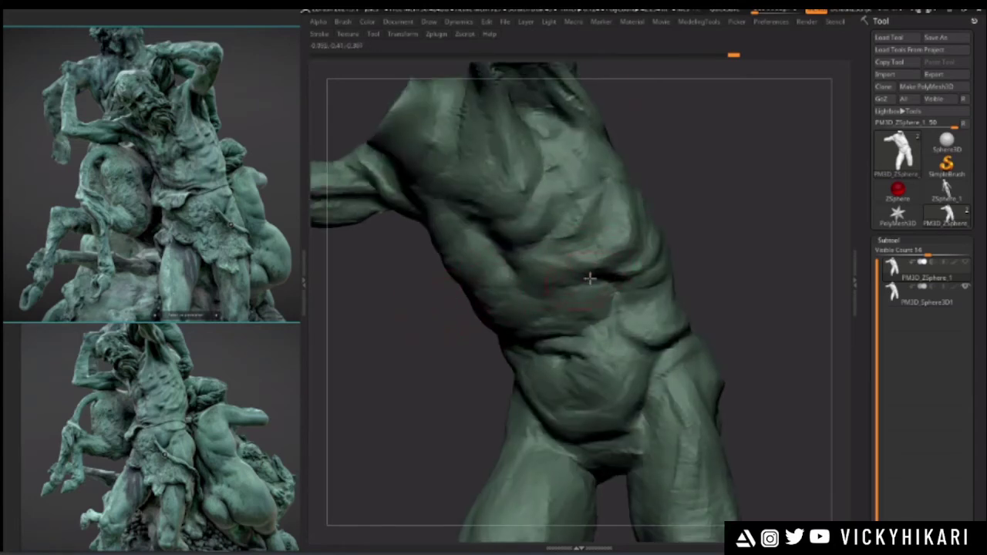
{"action": "right_click_drag", "start_coordinate": [398, 357], "coordinate": [406, 329], "text": "ctrl"}
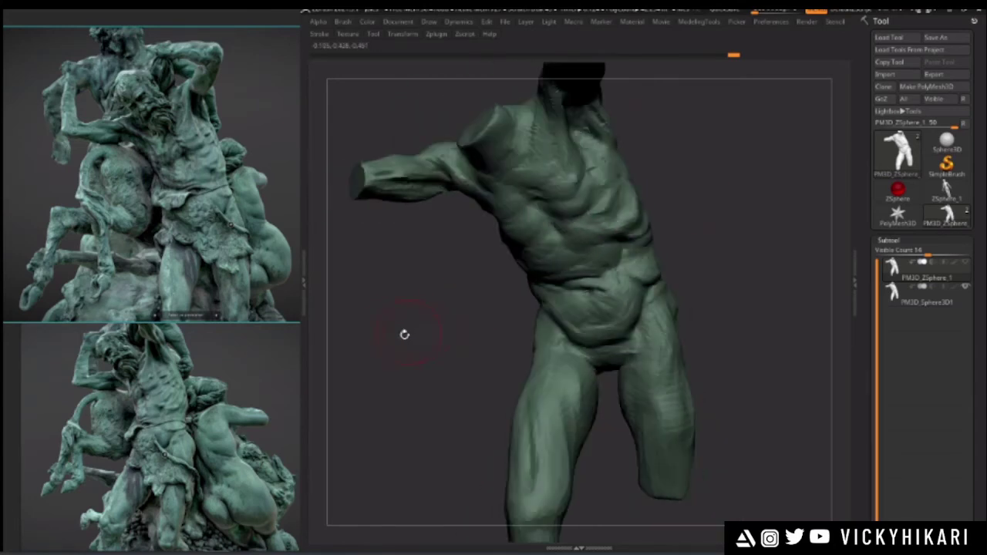
{"action": "left_click_drag", "start_coordinate": [487, 313], "coordinate": [455, 331]}
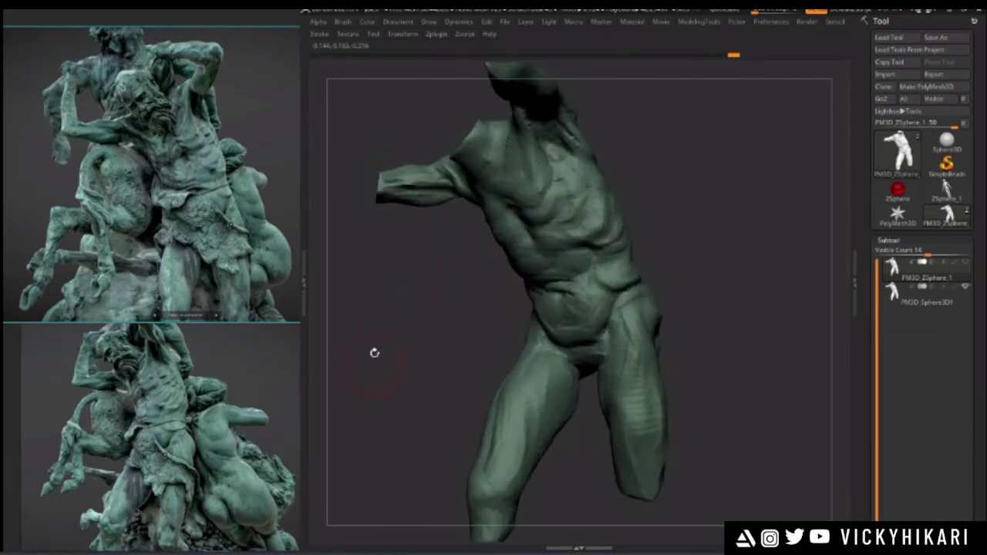
- Adjust the ClayBuildup brush size and sculpt the lower belly beneath the navel
{"action": "left_click_drag", "start_coordinate": [415, 344], "coordinate": [423, 210], "text": "alt"}
{"action": "key", "text": "space"}
{"action": "left_click_drag", "start_coordinate": [408, 311], "coordinate": [425, 310]}
{"action": "mouse_move", "coordinate": [556, 275]}
{"action": "left_mouse_down"}
{"action": "mouse_move", "coordinate": [600, 266]}
{"action": "mouse_move", "coordinate": [543, 259]}
{"action": "left_mouse_up"}
{"action": "key", "text": "space"}
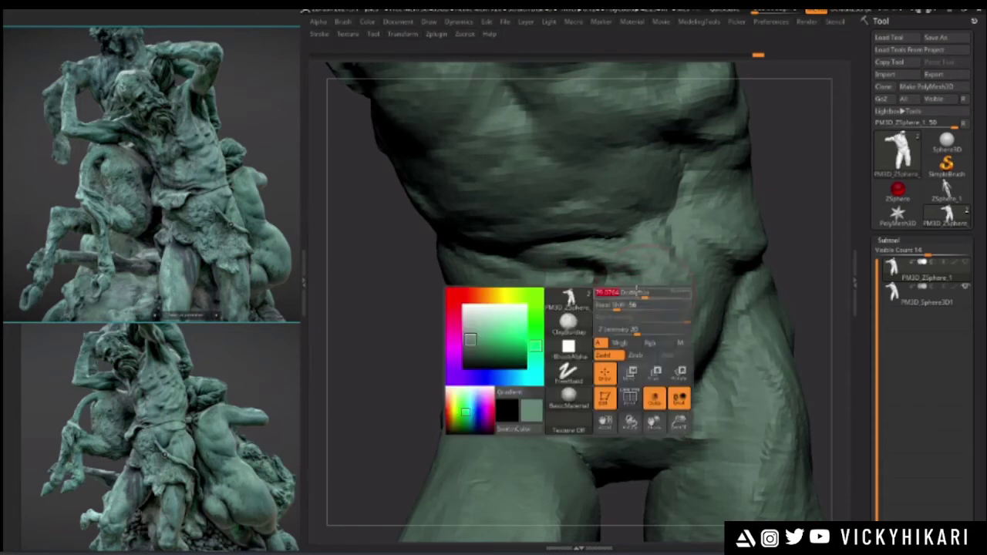
{"action": "key", "text": "space"}
{"action": "mouse_move", "coordinate": [640, 320]}
{"action": "left_mouse_down"}
{"action": "mouse_move", "coordinate": [591, 317]}
{"action": "mouse_move", "coordinate": [586, 331]}
{"action": "left_mouse_up"}
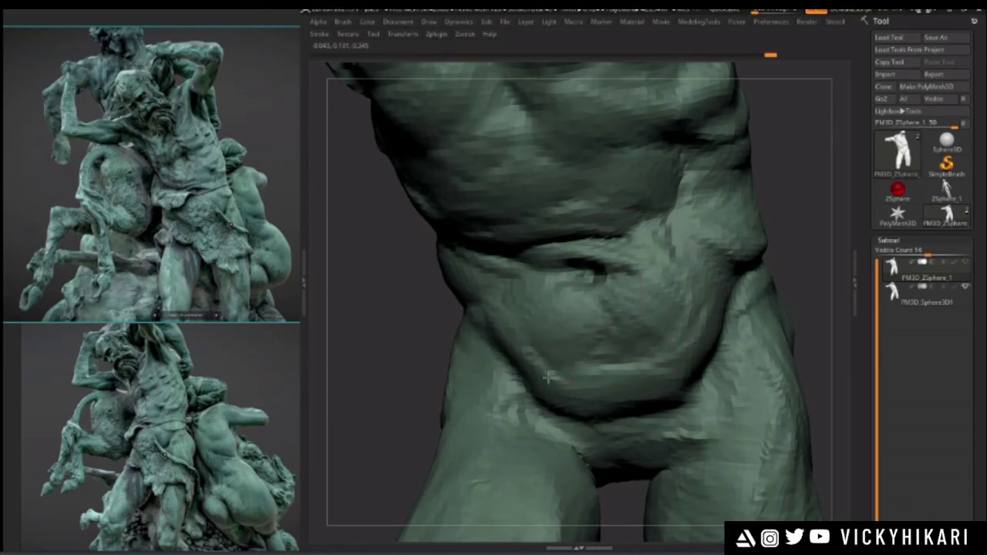
{"action": "left_click_drag", "start_coordinate": [548, 377], "coordinate": [594, 379]}
{"action": "right_click_drag", "start_coordinate": [594, 380], "coordinate": [608, 327], "text": "ctrl"}
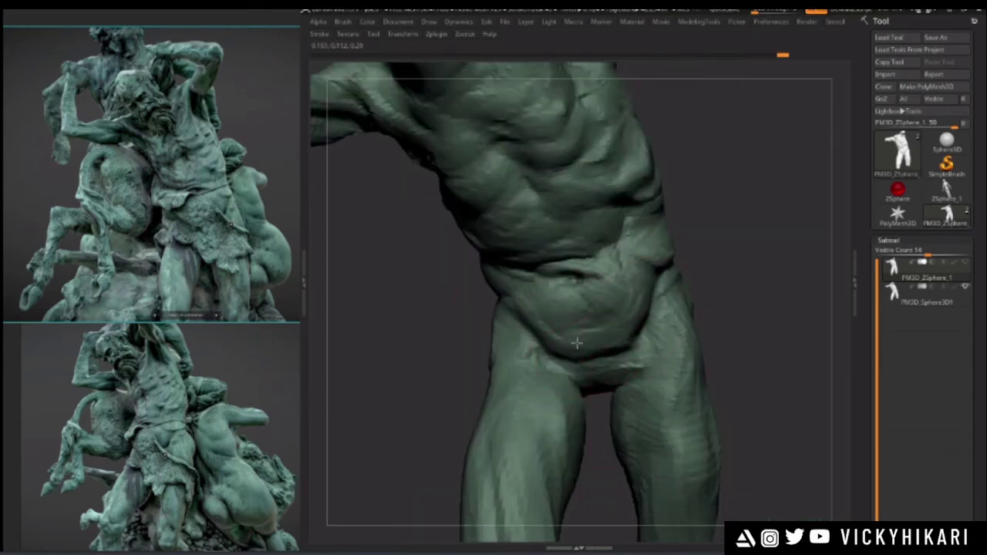
- Refine the transition between the lower belly, the groin and the top of the thighs
{"action": "left_click_drag", "start_coordinate": [433, 352], "coordinate": [414, 359]}
{"action": "right_click_drag", "start_coordinate": [414, 359], "coordinate": [418, 308], "text": "ctrl"}
{"action": "left_click_drag", "start_coordinate": [419, 308], "coordinate": [447, 312]}
{"action": "right_click_drag", "start_coordinate": [419, 313], "coordinate": [422, 355], "text": "ctrl"}
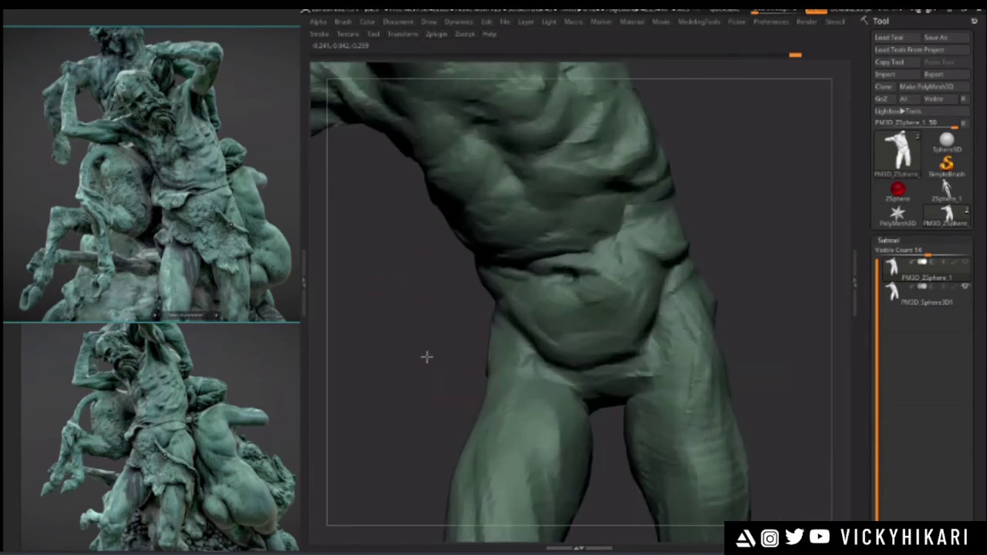
{"action": "left_click_drag", "start_coordinate": [421, 355], "coordinate": [532, 343]}
{"action": "mouse_move", "coordinate": [431, 317]}
{"action": "left_mouse_down"}
{"action": "mouse_move", "coordinate": [505, 314]}
{"action": "mouse_move", "coordinate": [452, 326]}
{"action": "mouse_move", "coordinate": [427, 317]}
{"action": "mouse_move", "coordinate": [415, 410]}
{"action": "mouse_move", "coordinate": [419, 370]}
{"action": "mouse_move", "coordinate": [404, 359]}
{"action": "mouse_move", "coordinate": [401, 390]}
{"action": "left_mouse_up"}
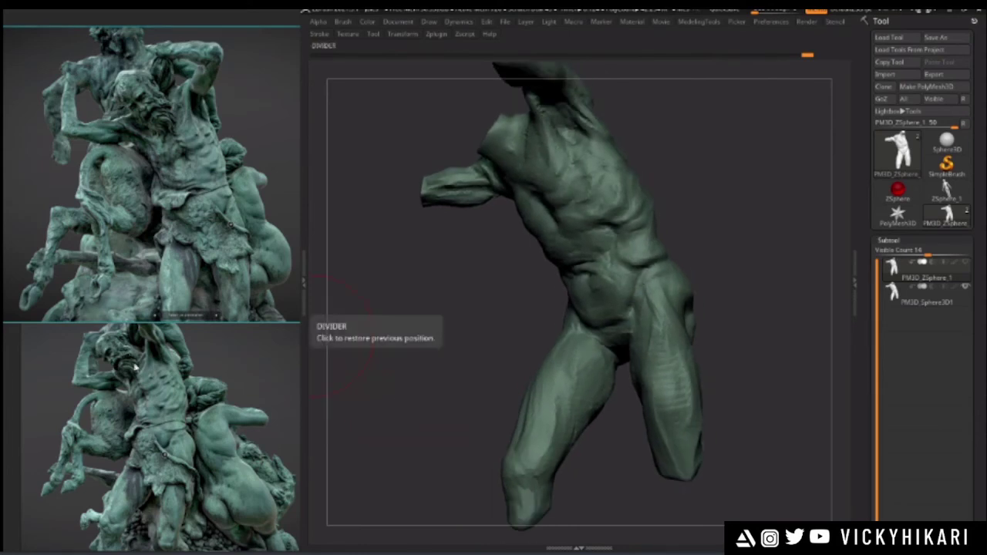
- Study the legs of the bronze sculpture in the reference board up close, returning to the full-figure view
{"action": "scroll", "coordinate": [129, 357], "scroll_direction": "down", "scroll_amount": 5}
{"action": "scroll", "coordinate": [111, 266], "scroll_direction": "up", "scroll_amount": 5}
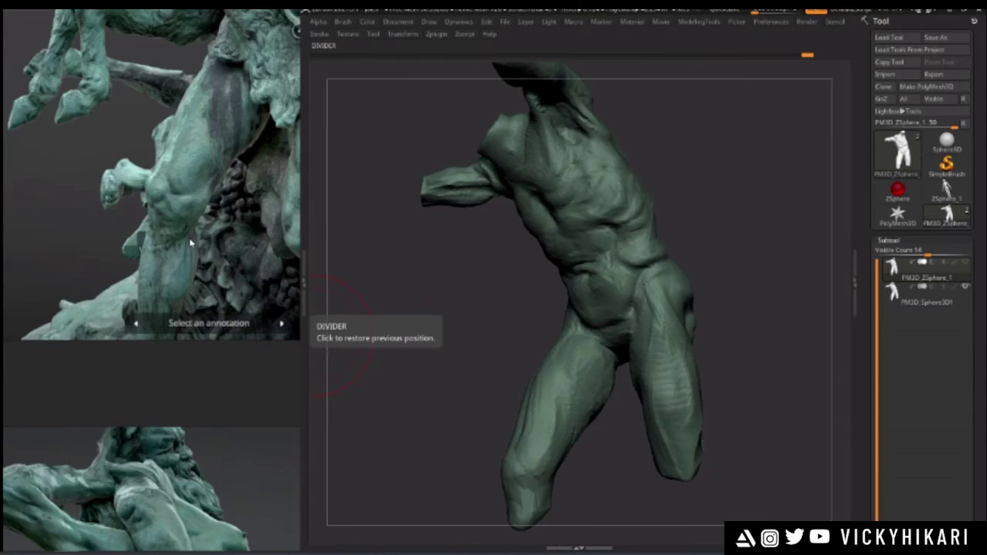
{"action": "scroll", "coordinate": [190, 243], "scroll_direction": "up", "scroll_amount": 5}
{"action": "scroll", "coordinate": [124, 165], "scroll_direction": "down", "scroll_amount": 10}
{"action": "middle_click_drag", "start_coordinate": [176, 131], "coordinate": [171, 305]}
{"action": "scroll", "coordinate": [176, 152], "scroll_direction": "up", "scroll_amount": 3}
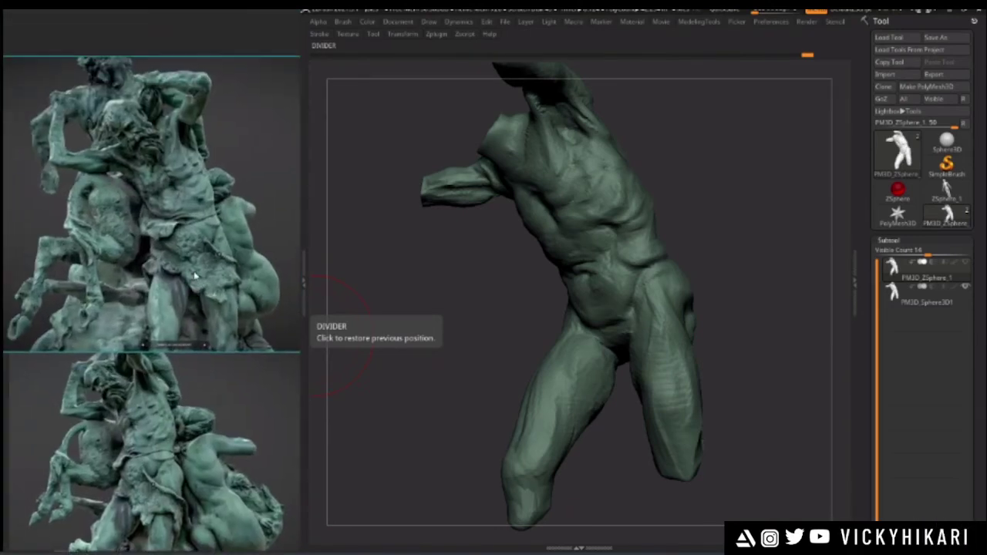
- View the ZSphere_1 mannequin in place of the sculpt and switch back to the PM3D_ZSphere_1 torso
{"action": "mouse_move", "coordinate": [491, 284]}
{"action": "left_mouse_down"}
{"action": "mouse_move", "coordinate": [458, 282]}
{"action": "mouse_move", "coordinate": [457, 308]}
{"action": "left_mouse_up"}
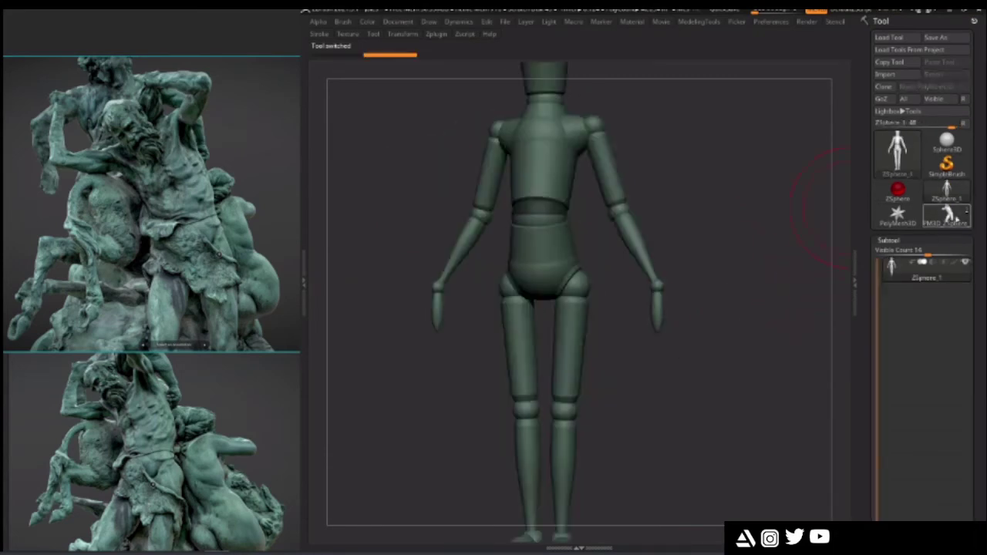
{"action": "left_click", "coordinate": [956, 218]}
{"action": "mouse_move", "coordinate": [757, 344]}
{"action": "left_mouse_down"}
{"action": "mouse_move", "coordinate": [751, 363]}
{"action": "mouse_move", "coordinate": [736, 357]}
{"action": "mouse_move", "coordinate": [782, 339]}
{"action": "mouse_move", "coordinate": [764, 350]}
{"action": "mouse_move", "coordinate": [784, 359]}
{"action": "left_mouse_up"}
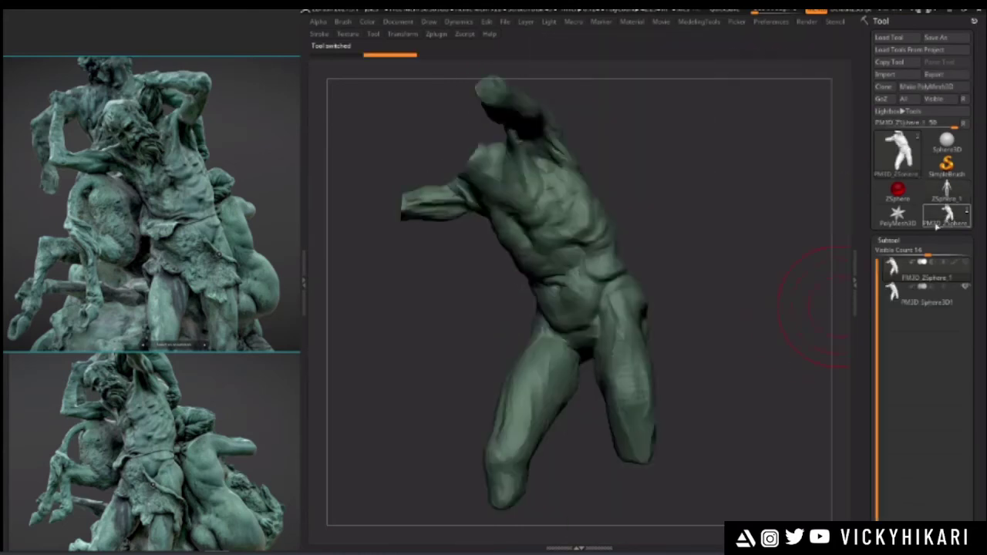
{"action": "left_click_drag", "start_coordinate": [806, 254], "coordinate": [817, 239]}
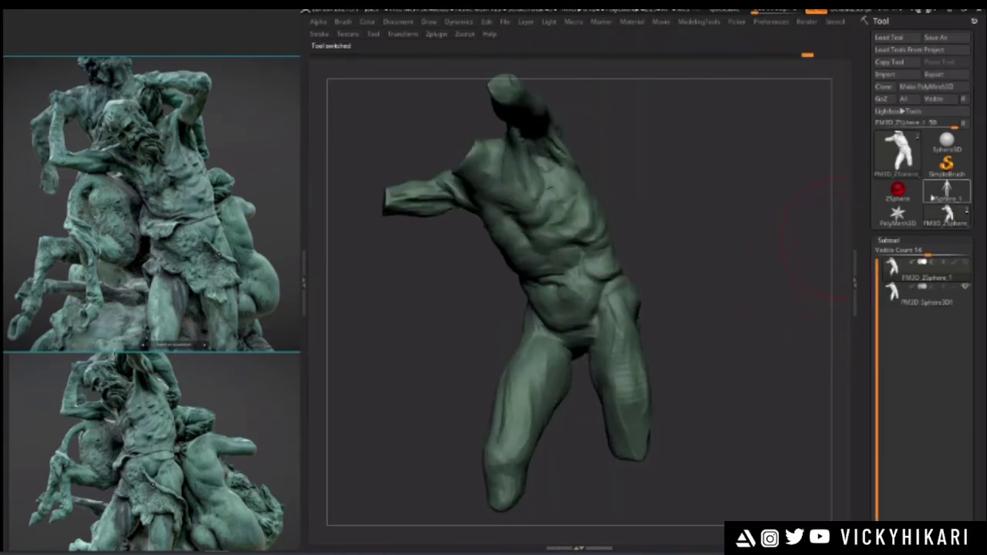
{"action": "mouse_move", "coordinate": [947, 193]}
- Inspect the torso's hips and both thighs from the front and from an oblique angle
{"action": "mouse_move", "coordinate": [391, 307]}
{"action": "left_mouse_down", "text": "alt"}
{"action": "mouse_move", "coordinate": [410, 320]}
{"action": "mouse_move", "coordinate": [405, 353]}
{"action": "mouse_move", "coordinate": [401, 341]}
{"action": "left_mouse_up", "text": "alt"}
{"action": "left_click_drag", "start_coordinate": [431, 311], "coordinate": [427, 337]}
{"action": "mouse_move", "coordinate": [447, 278]}
{"action": "left_mouse_down"}
{"action": "mouse_move", "coordinate": [445, 300]}
{"action": "mouse_move", "coordinate": [467, 326]}
{"action": "mouse_move", "coordinate": [586, 324]}
{"action": "left_mouse_up"}
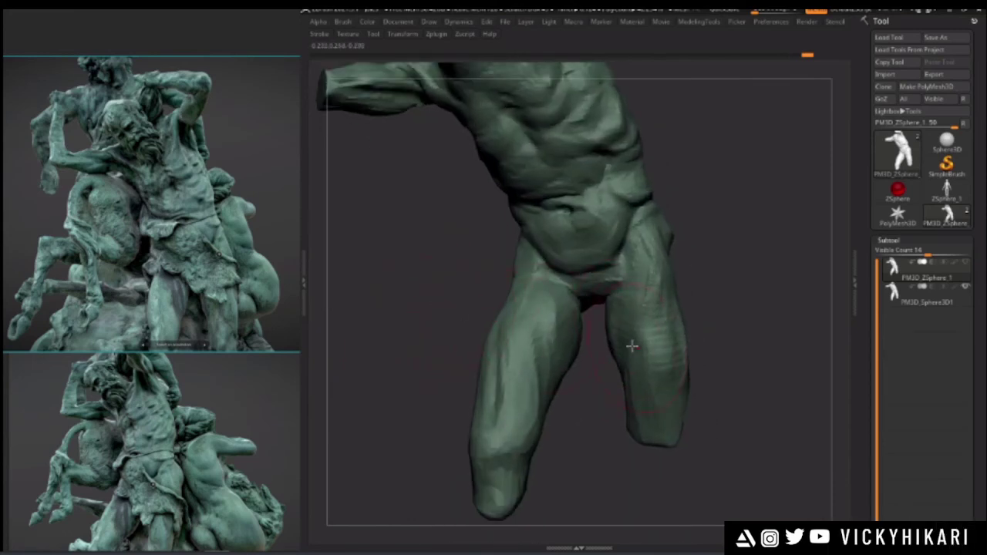
{"action": "mouse_move", "coordinate": [483, 319]}
{"action": "left_mouse_down"}
{"action": "mouse_move", "coordinate": [447, 302]}
{"action": "mouse_move", "coordinate": [448, 337]}
{"action": "left_mouse_up"}
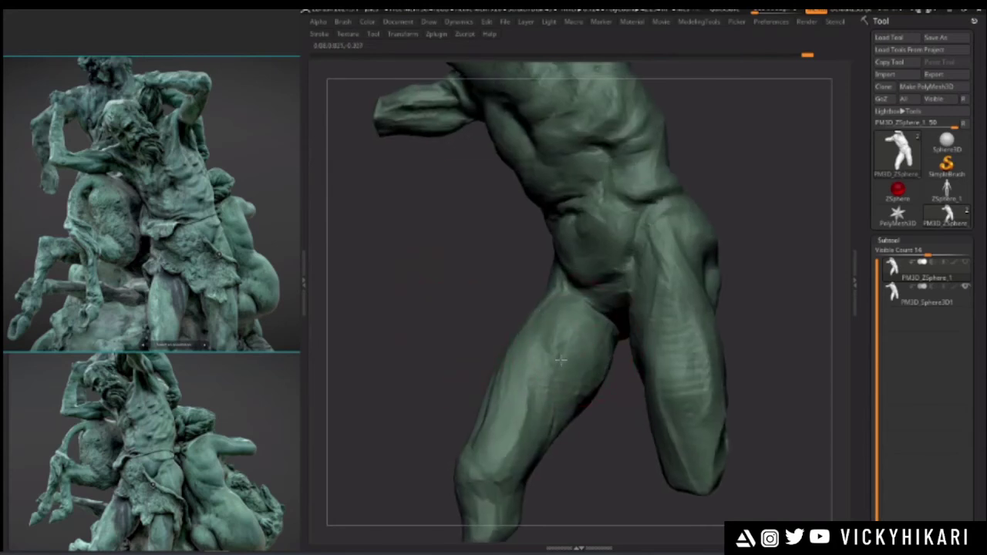
- Refine the surfaces of both thighs down to the knee, checking them against the full figure
{"action": "mouse_move", "coordinate": [470, 330]}
{"action": "left_mouse_down"}
{"action": "mouse_move", "coordinate": [589, 381]}
{"action": "mouse_move", "coordinate": [542, 454]}
{"action": "mouse_move", "coordinate": [603, 374]}
{"action": "left_mouse_up"}
{"action": "left_click_drag", "start_coordinate": [611, 441], "coordinate": [618, 436]}
{"action": "left_click_drag", "start_coordinate": [556, 436], "coordinate": [552, 455]}
{"action": "left_click_drag", "start_coordinate": [526, 371], "coordinate": [552, 363]}
{"action": "mouse_move", "coordinate": [455, 366]}
{"action": "left_mouse_down"}
{"action": "mouse_move", "coordinate": [414, 349]}
{"action": "mouse_move", "coordinate": [451, 348]}
{"action": "mouse_move", "coordinate": [433, 363]}
{"action": "mouse_move", "coordinate": [410, 339]}
{"action": "mouse_move", "coordinate": [460, 363]}
{"action": "left_mouse_up"}
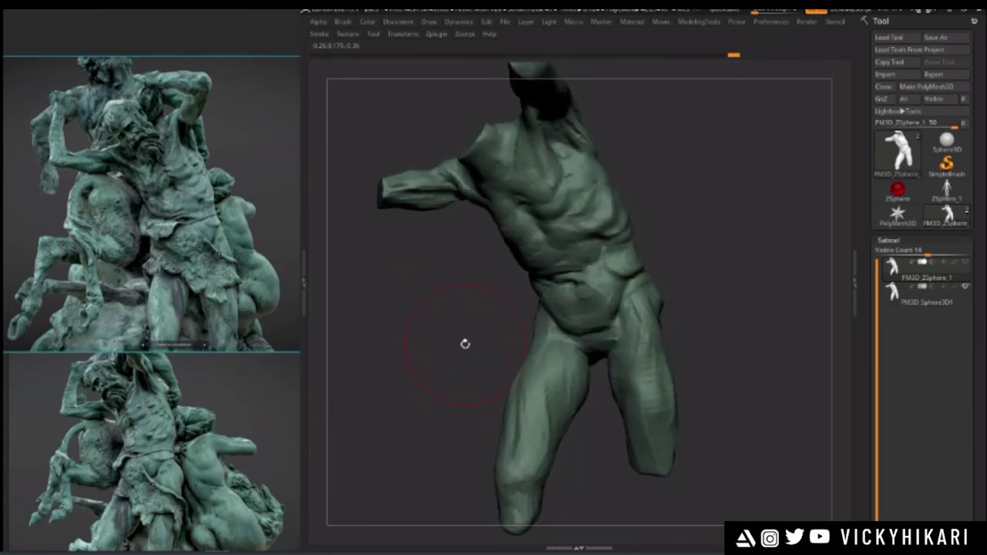
{"action": "mouse_move", "coordinate": [432, 339]}
{"action": "left_mouse_down"}
{"action": "mouse_move", "coordinate": [416, 341]}
{"action": "mouse_move", "coordinate": [446, 357]}
{"action": "left_mouse_up"}
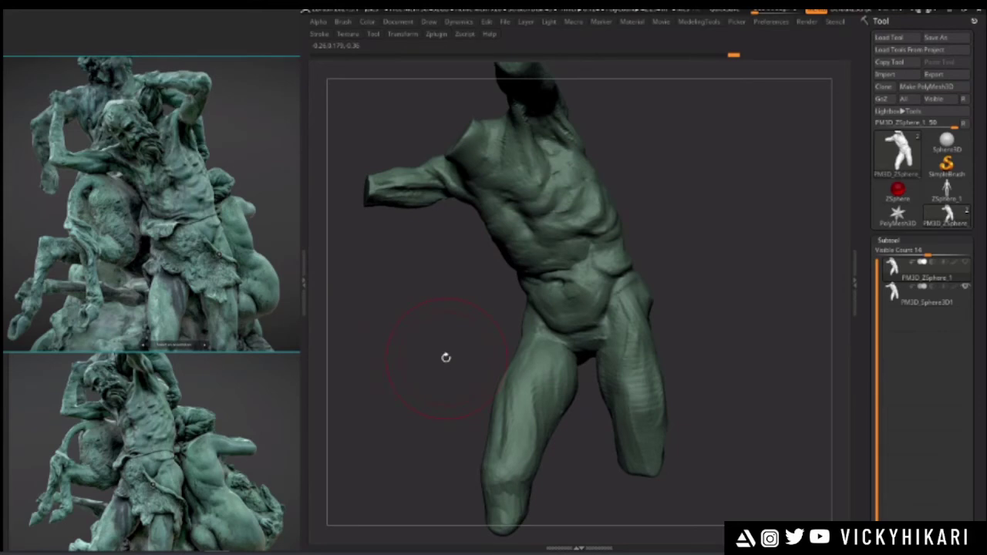
- Sculpt the fold around the navel and round out the lower belly beneath it
{"action": "mouse_move", "coordinate": [504, 285]}
{"action": "left_mouse_down", "text": "alt"}
{"action": "mouse_move", "coordinate": [386, 300]}
{"action": "mouse_move", "coordinate": [531, 353]}
{"action": "mouse_move", "coordinate": [447, 322]}
{"action": "mouse_move", "coordinate": [489, 325]}
{"action": "left_mouse_up", "text": "alt"}
{"action": "left_click_drag", "start_coordinate": [614, 197], "coordinate": [674, 195]}
{"action": "left_click_drag", "start_coordinate": [592, 200], "coordinate": [684, 196]}
{"action": "mouse_move", "coordinate": [623, 188]}
{"action": "left_mouse_down"}
{"action": "mouse_move", "coordinate": [655, 197]}
{"action": "mouse_move", "coordinate": [643, 202]}
{"action": "mouse_move", "coordinate": [656, 209]}
{"action": "left_mouse_up"}
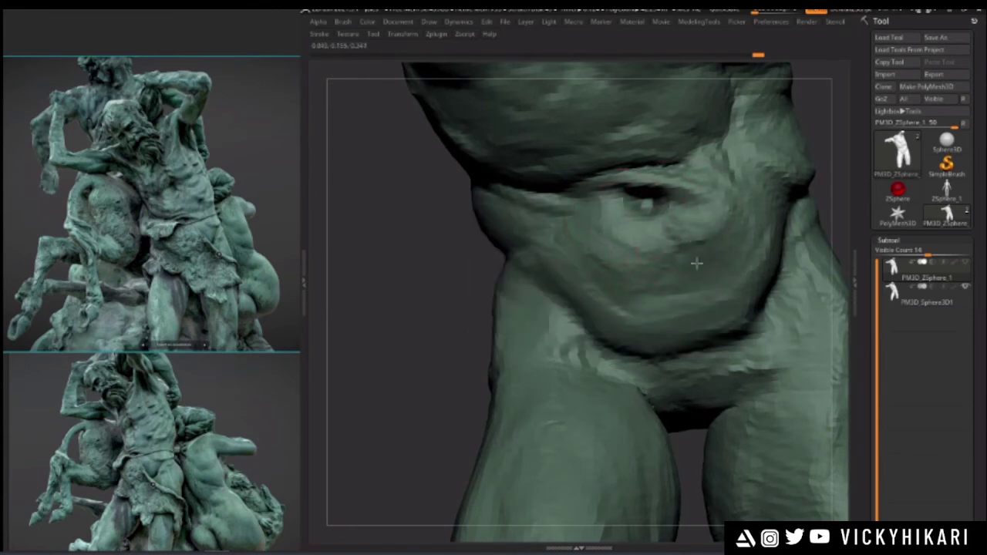
{"action": "left_click_drag", "start_coordinate": [650, 286], "coordinate": [700, 296]}
{"action": "mouse_move", "coordinate": [467, 301]}
{"action": "left_mouse_down", "text": "alt"}
{"action": "mouse_move", "coordinate": [401, 332]}
{"action": "mouse_move", "coordinate": [449, 365]}
{"action": "mouse_move", "coordinate": [441, 361]}
{"action": "left_mouse_up", "text": "alt"}
{"action": "key", "text": "f"}
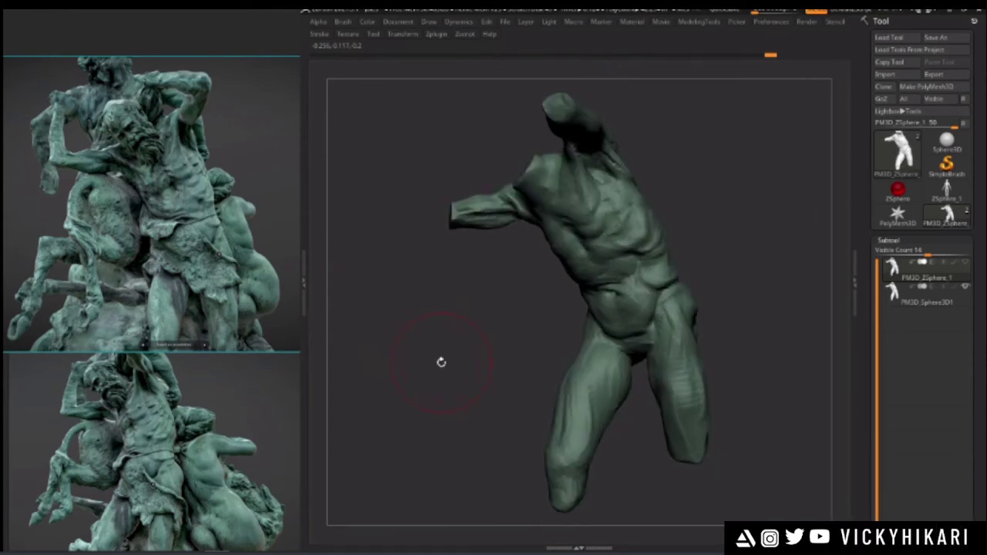
- Examine the proportions and pose of the full torso from slightly different frontal angles
{"action": "left_click_drag", "start_coordinate": [406, 313], "coordinate": [419, 349]}
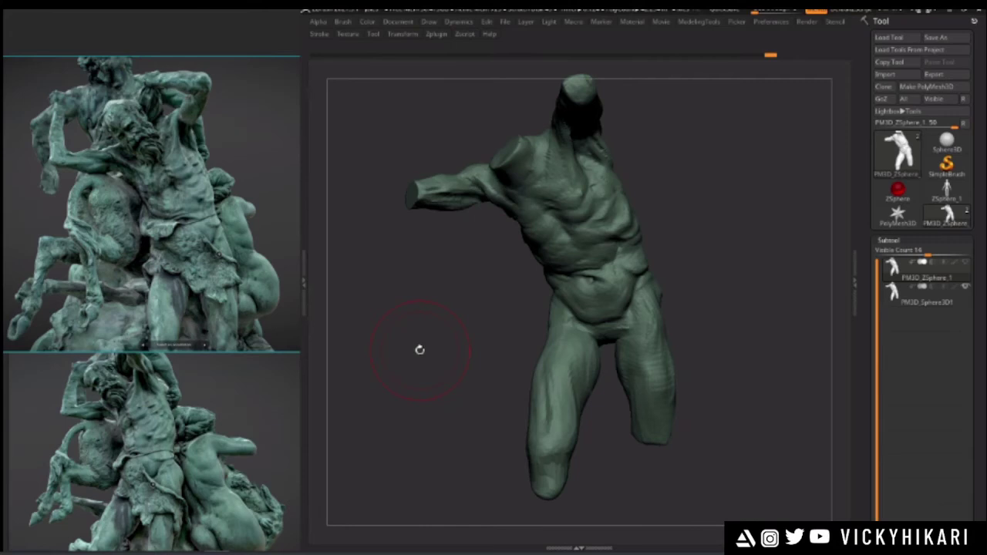
{"action": "mouse_move", "coordinate": [397, 309]}
{"action": "left_mouse_down"}
{"action": "mouse_move", "coordinate": [476, 315]}
{"action": "mouse_move", "coordinate": [432, 316]}
{"action": "left_mouse_up"}
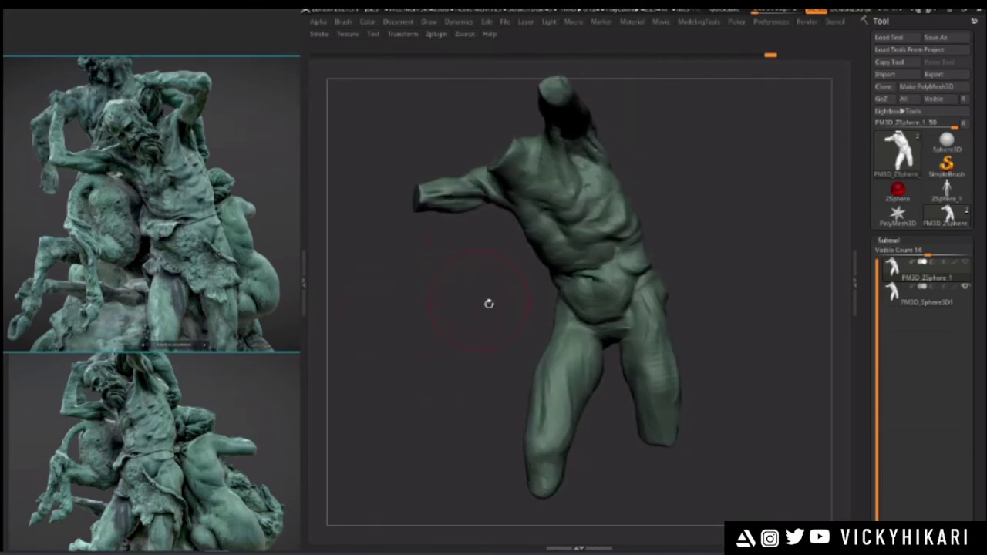
{"action": "left_click_drag", "start_coordinate": [489, 304], "coordinate": [438, 355]}
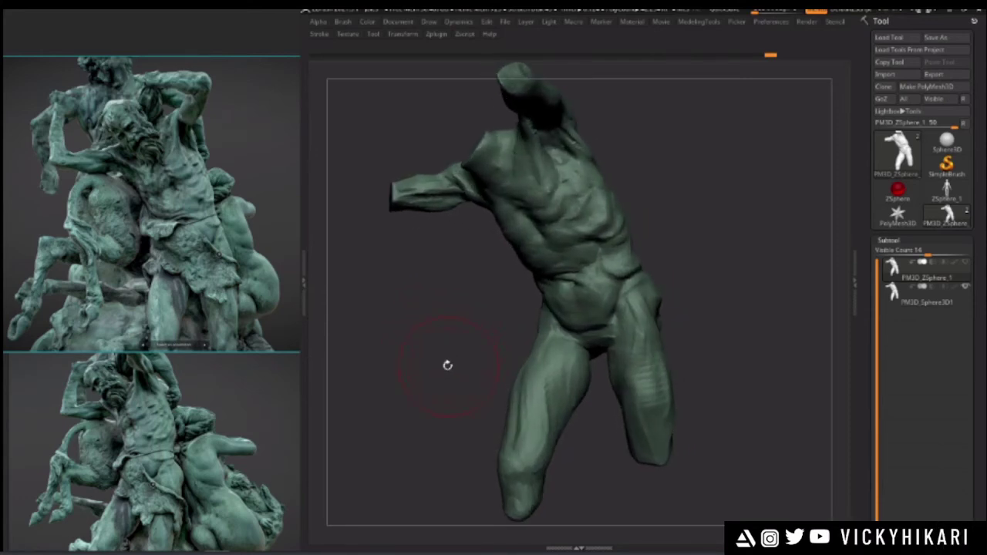
{"action": "mouse_move", "coordinate": [444, 353]}
{"action": "left_mouse_down"}
{"action": "mouse_move", "coordinate": [434, 352]}
{"action": "mouse_move", "coordinate": [441, 356]}
{"action": "left_mouse_up"}
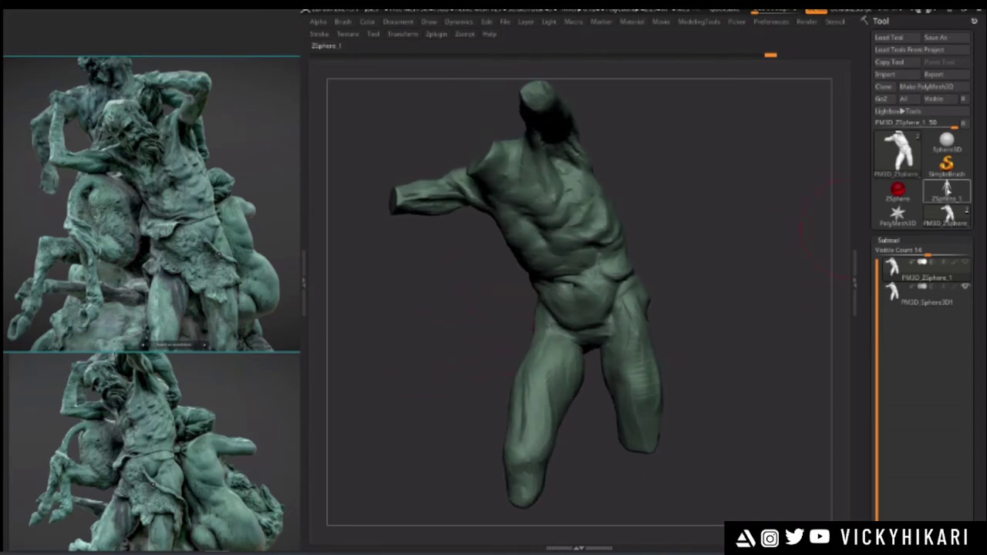
- Check the ZSphere_1 mannequin straight from the front and return to the PM3D_ZSphere_1 torso
{"action": "left_click", "coordinate": [947, 190]}
{"action": "left_click_drag", "start_coordinate": [401, 275], "coordinate": [433, 285]}
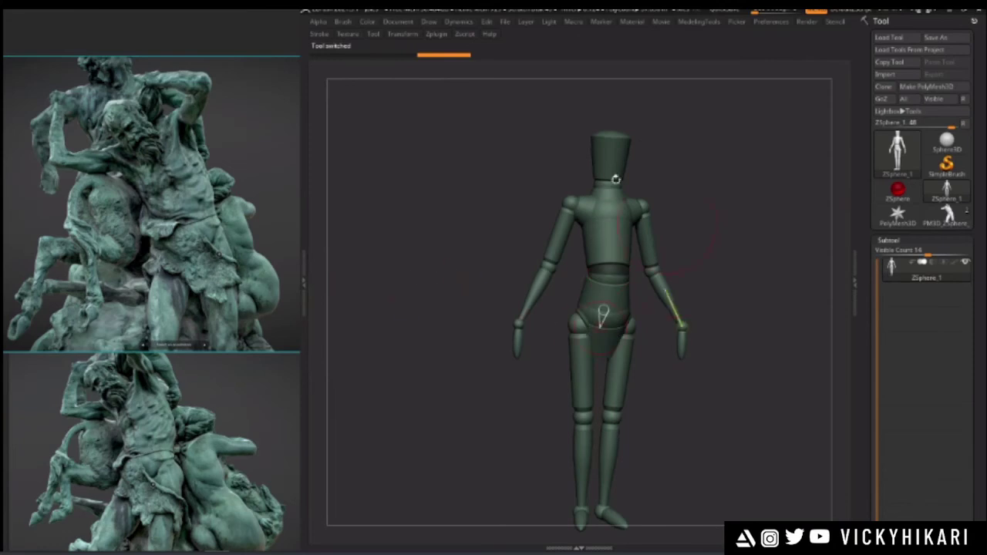
{"action": "left_click_drag", "start_coordinate": [454, 221], "coordinate": [471, 220], "text": "shift"}
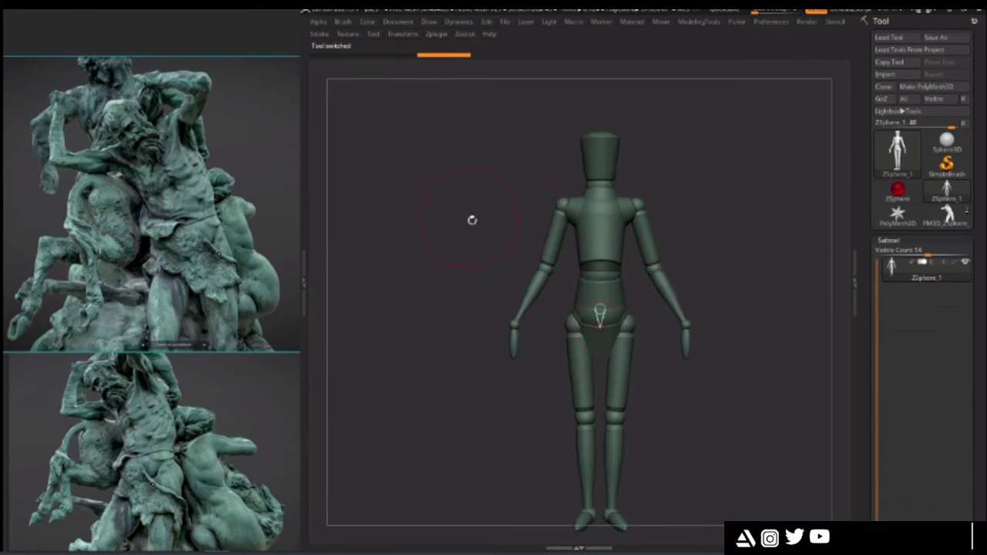
{"action": "left_click", "coordinate": [947, 215]}
{"action": "left_click_drag", "start_coordinate": [373, 249], "coordinate": [443, 359]}
- Adjust the brush and sculpt the outer chest and front of the shoulder next to the outstretched arm
{"action": "key", "text": "space"}
{"action": "left_click", "coordinate": [584, 286]}
{"action": "left_click_drag", "start_coordinate": [468, 319], "coordinate": [449, 351]}
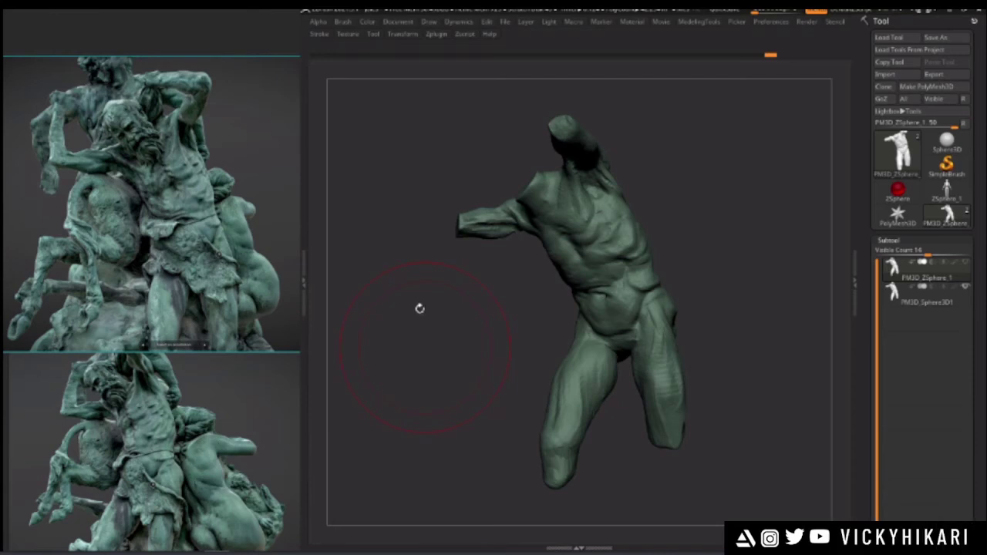
{"action": "left_click_drag", "start_coordinate": [420, 308], "coordinate": [460, 388]}
{"action": "right_click", "coordinate": [592, 235]}
{"action": "left_click_drag", "start_coordinate": [525, 223], "coordinate": [559, 256]}
{"action": "left_click_drag", "start_coordinate": [493, 312], "coordinate": [526, 275]}
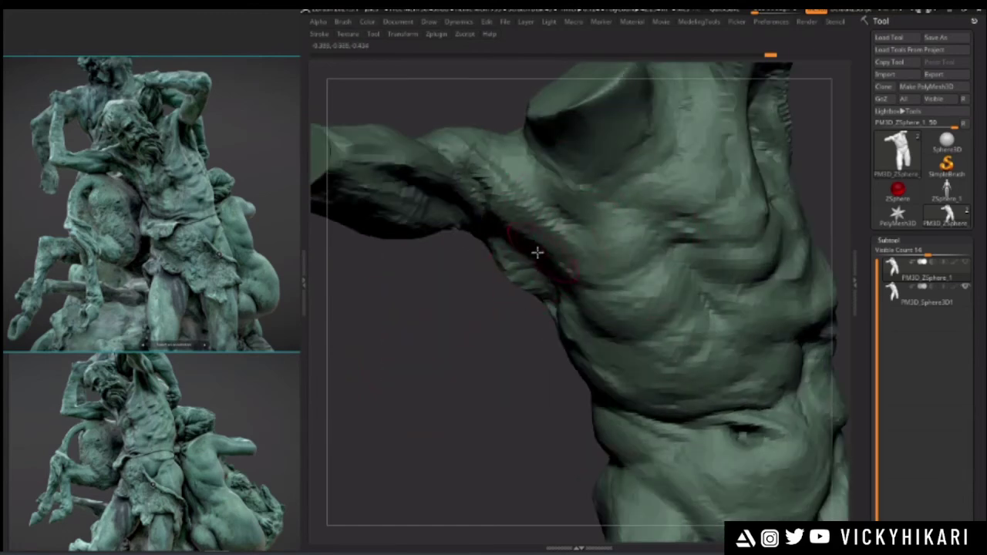
{"action": "left_click_drag", "start_coordinate": [562, 241], "coordinate": [533, 208]}
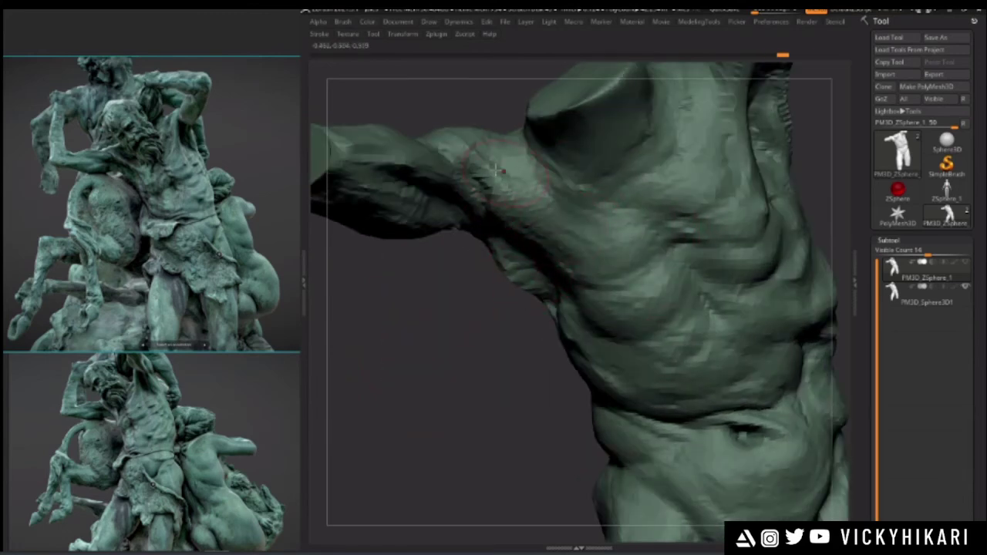
{"action": "right_click_drag", "start_coordinate": [496, 172], "coordinate": [509, 218]}
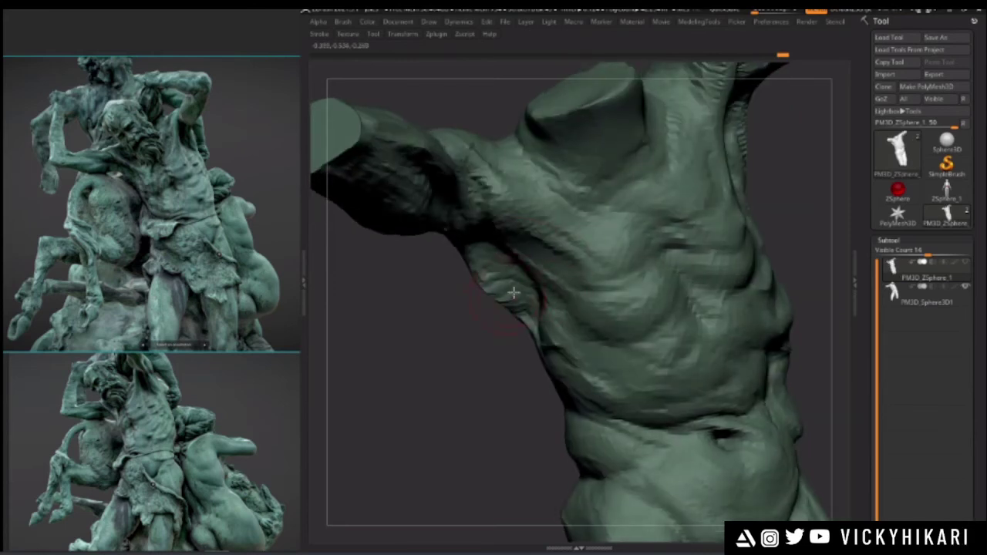
{"action": "left_click_drag", "start_coordinate": [461, 294], "coordinate": [485, 285]}
- Build up the pectoral with the ClayBuildup brush from the rib cage toward the armpit
{"action": "key", "text": "space"}
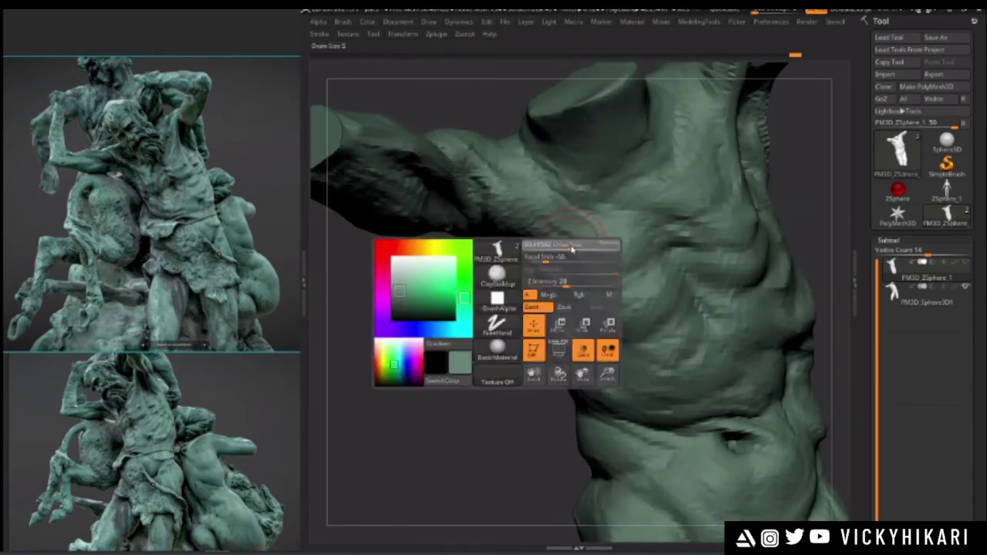
{"action": "right_click_drag", "start_coordinate": [481, 317], "coordinate": [467, 339]}
{"action": "left_click_drag", "start_coordinate": [580, 275], "coordinate": [615, 268]}
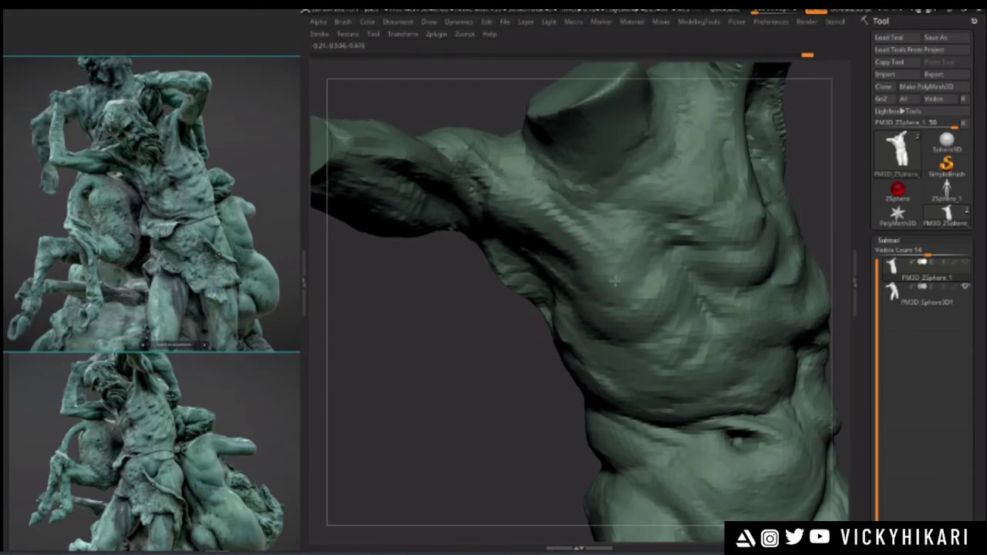
{"action": "left_click_drag", "start_coordinate": [491, 327], "coordinate": [435, 345]}
{"action": "key", "text": "space"}
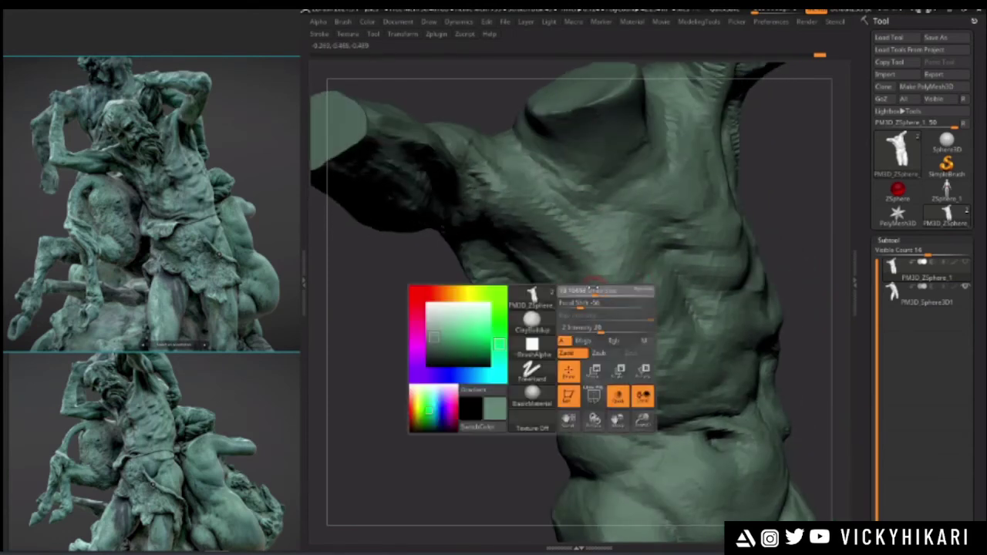
{"action": "right_click_drag", "start_coordinate": [436, 317], "coordinate": [486, 269]}
{"action": "left_click_drag", "start_coordinate": [410, 316], "coordinate": [370, 308]}
{"action": "left_click_drag", "start_coordinate": [496, 222], "coordinate": [549, 289]}
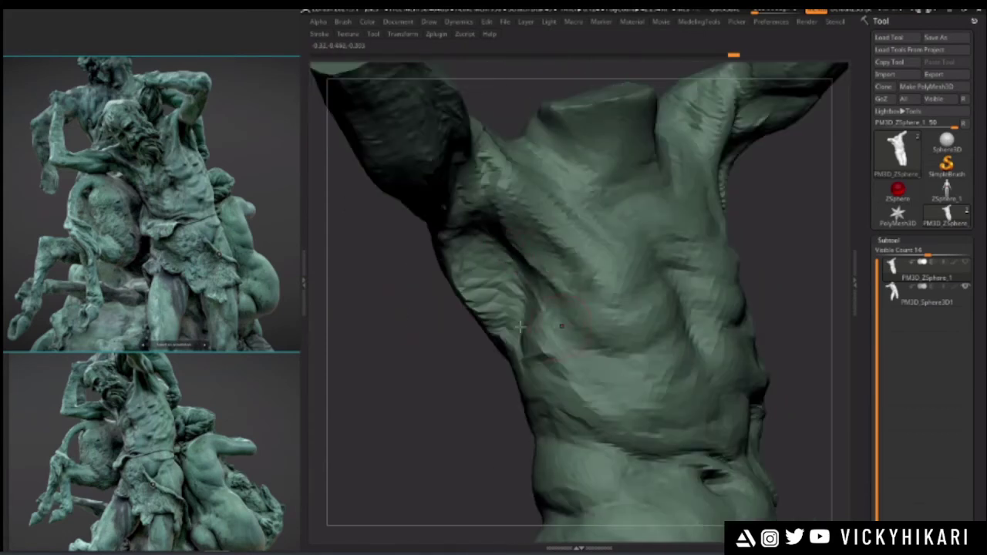
- Shape the muscle strands running from the shoulder across the upper chest, varying the brush size
{"action": "left_click_drag", "start_coordinate": [432, 324], "coordinate": [397, 328]}
{"action": "key", "text": "space"}
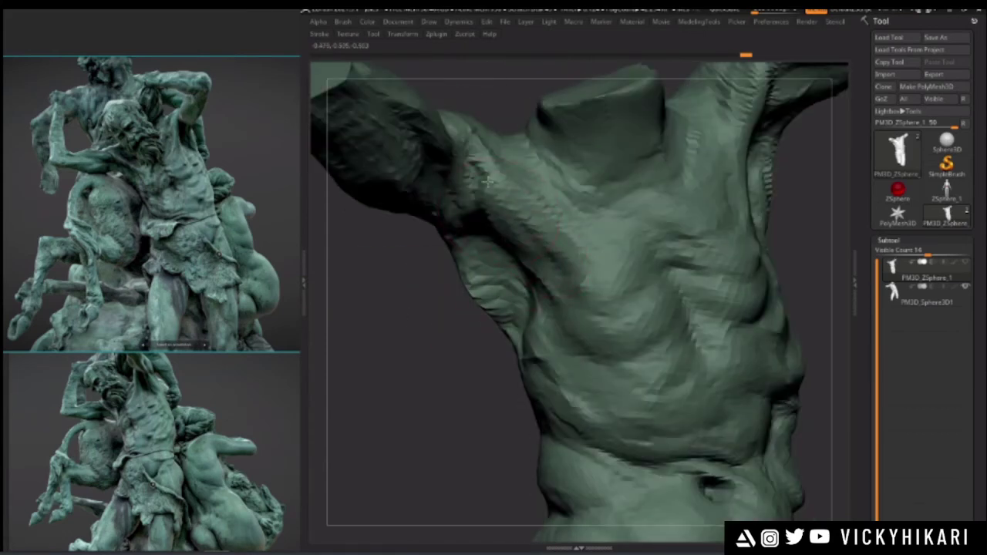
{"action": "right_click_drag", "start_coordinate": [529, 245], "coordinate": [468, 286]}
{"action": "right_click_drag", "start_coordinate": [510, 237], "coordinate": [518, 196]}
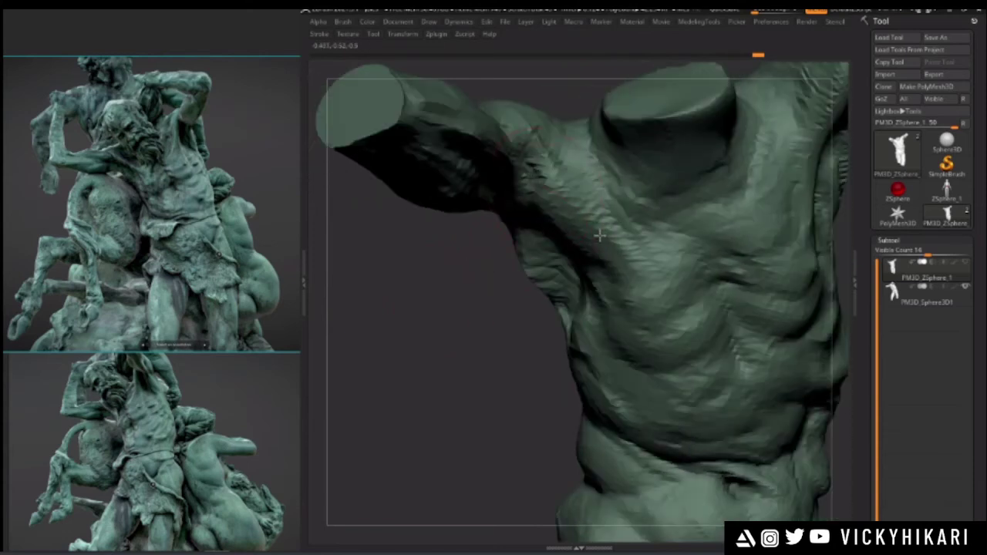
{"action": "mouse_move", "coordinate": [440, 304]}
{"action": "left_mouse_down"}
{"action": "mouse_move", "coordinate": [381, 337]}
{"action": "mouse_move", "coordinate": [363, 308]}
{"action": "mouse_move", "coordinate": [396, 350]}
{"action": "mouse_move", "coordinate": [384, 325]}
{"action": "mouse_move", "coordinate": [460, 343]}
{"action": "mouse_move", "coordinate": [440, 355]}
{"action": "mouse_move", "coordinate": [455, 347]}
{"action": "left_mouse_up"}
{"action": "key", "text": "space"}
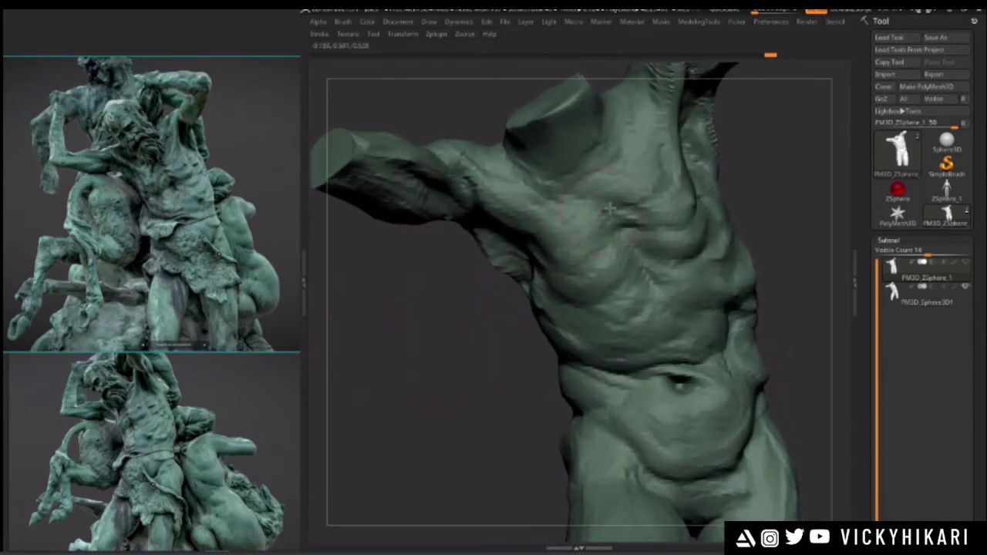
{"action": "key", "text": "space"}
{"action": "mouse_move", "coordinate": [441, 331]}
{"action": "left_mouse_down"}
{"action": "mouse_move", "coordinate": [429, 356]}
{"action": "mouse_move", "coordinate": [409, 304]}
{"action": "mouse_move", "coordinate": [590, 319]}
{"action": "mouse_move", "coordinate": [460, 336]}
{"action": "mouse_move", "coordinate": [445, 352]}
{"action": "mouse_move", "coordinate": [416, 348]}
{"action": "mouse_move", "coordinate": [467, 357]}
{"action": "mouse_move", "coordinate": [419, 375]}
{"action": "mouse_move", "coordinate": [437, 379]}
{"action": "mouse_move", "coordinate": [402, 340]}
{"action": "mouse_move", "coordinate": [414, 362]}
{"action": "left_mouse_up"}
- Polish the planes of the ribs, flank and upper abdomen with the hPolish brush
{"action": "key", "text": "space"}
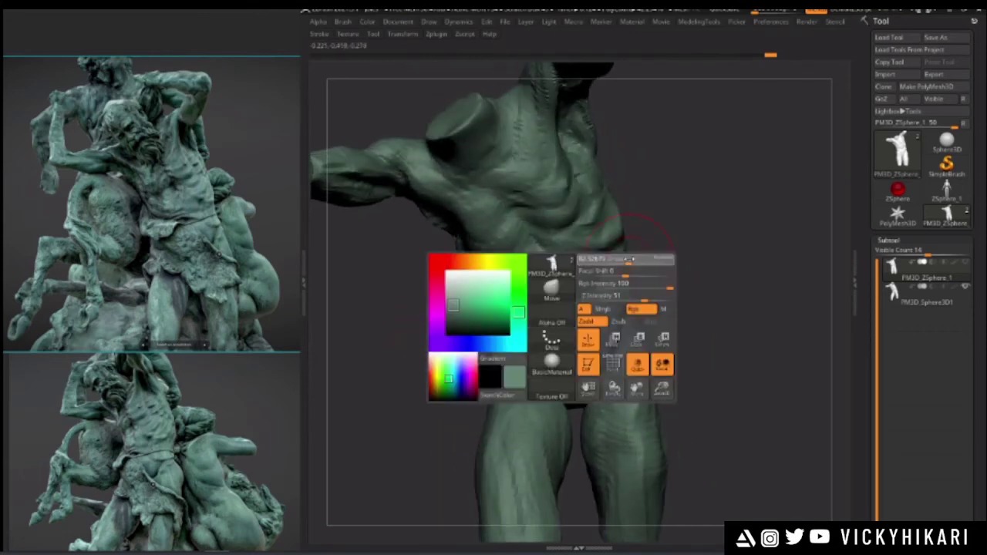
{"action": "key", "text": "space"}
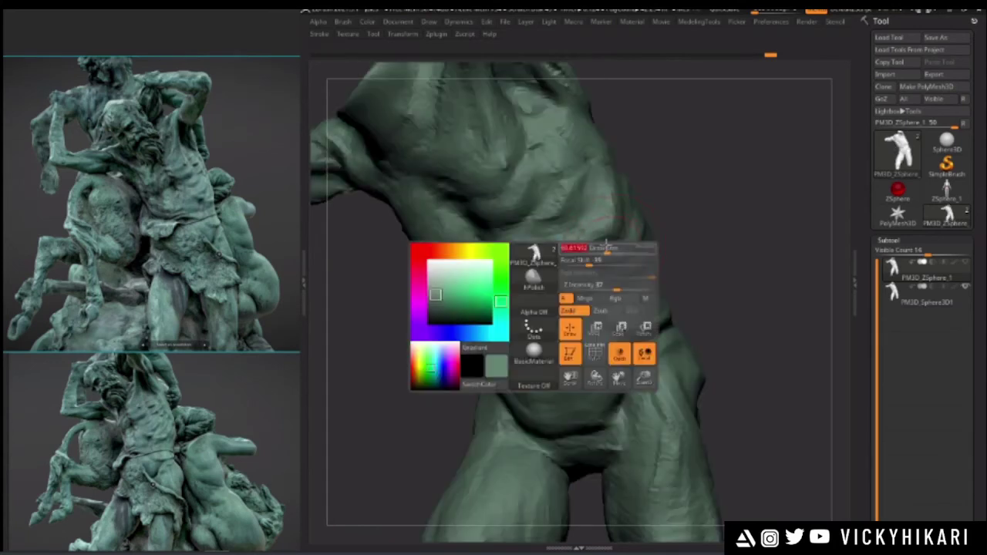
{"action": "left_click_drag", "start_coordinate": [653, 205], "coordinate": [594, 247]}
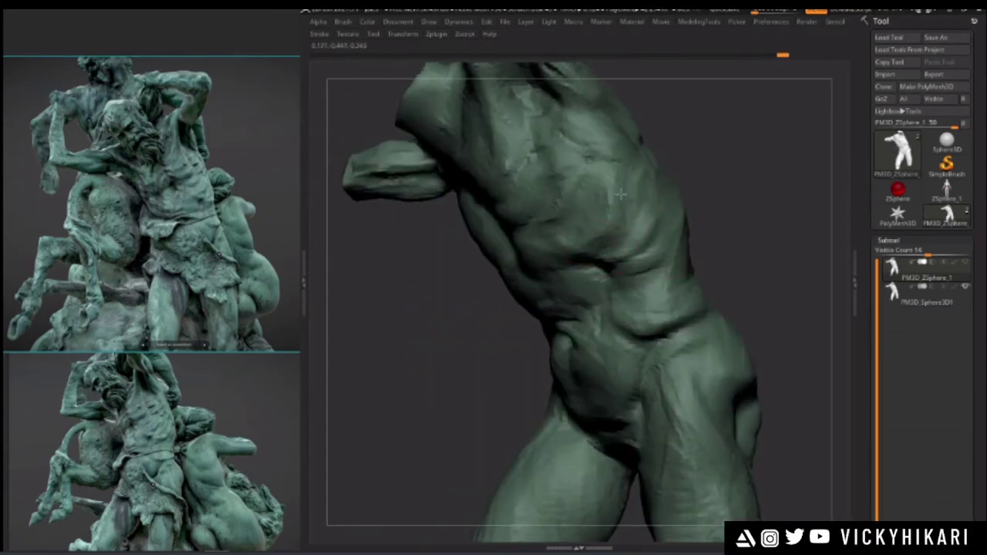
{"action": "left_click_drag", "start_coordinate": [529, 260], "coordinate": [543, 247]}
{"action": "left_click_drag", "start_coordinate": [686, 203], "coordinate": [702, 218]}
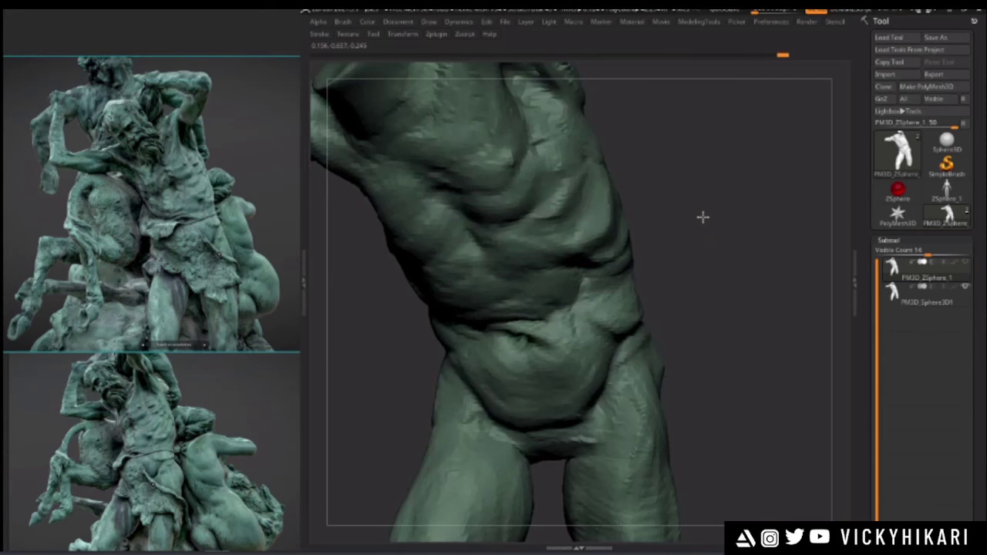
{"action": "mouse_move", "coordinate": [380, 380]}
{"action": "left_mouse_down", "text": "alt"}
{"action": "mouse_move", "coordinate": [378, 319]}
{"action": "mouse_move", "coordinate": [357, 379]}
{"action": "mouse_move", "coordinate": [378, 400]}
{"action": "mouse_move", "coordinate": [585, 256]}
{"action": "left_mouse_up", "text": "alt"}
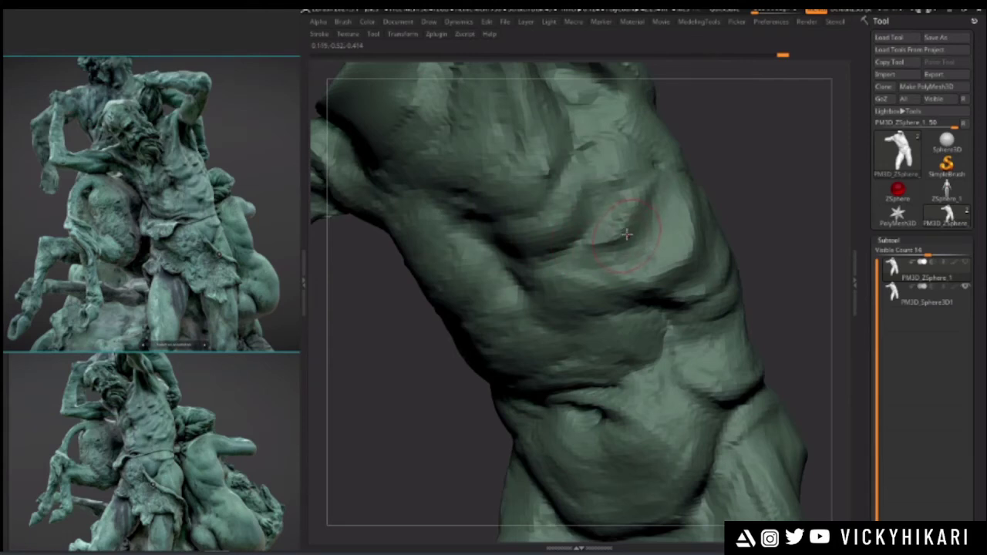
{"action": "mouse_move", "coordinate": [387, 380]}
{"action": "left_mouse_down"}
{"action": "mouse_move", "coordinate": [396, 379]}
{"action": "mouse_move", "coordinate": [365, 363]}
{"action": "mouse_move", "coordinate": [390, 385]}
{"action": "left_mouse_up"}
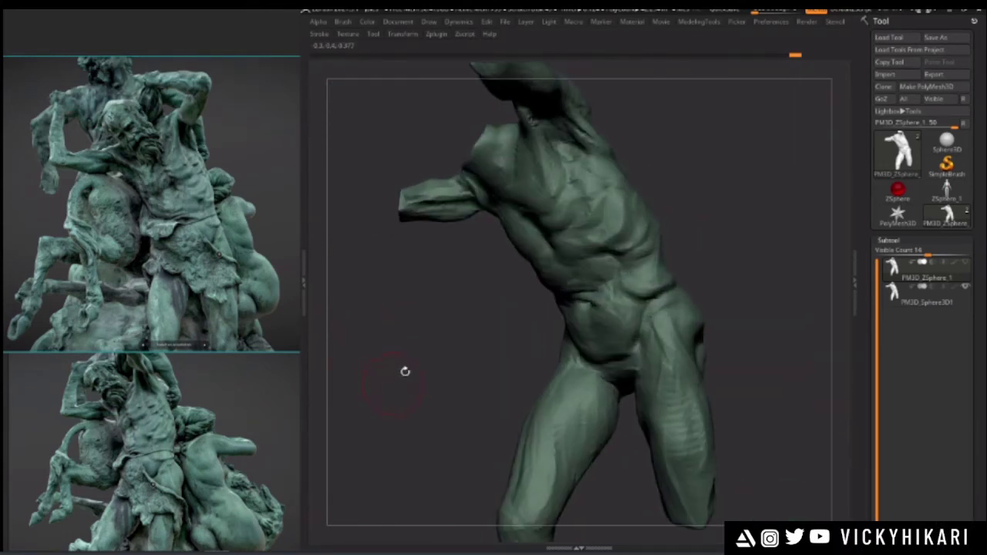
- Save the project to the desktop, replacing the existing Jules project file
{"action": "key", "text": "ctrl+s"}
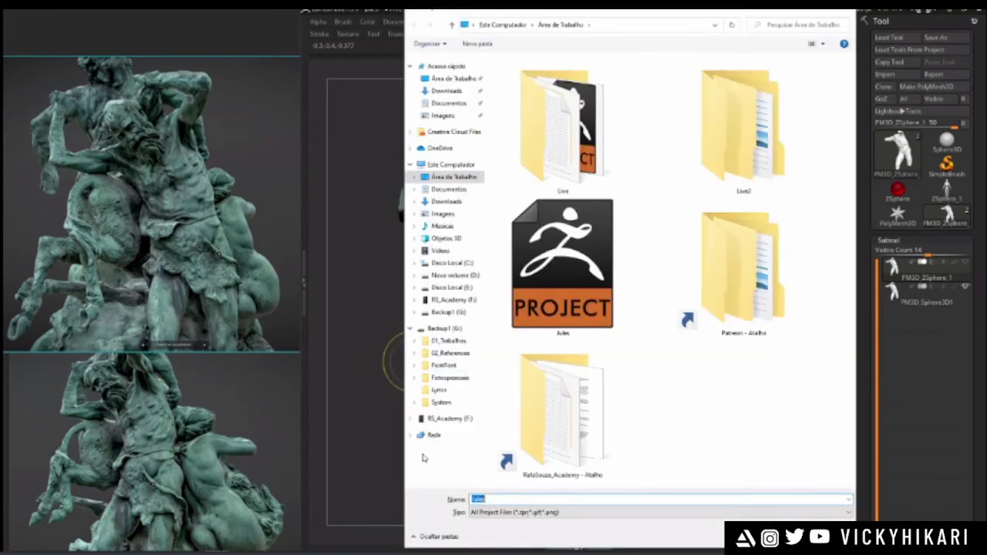
{"action": "key", "text": "Return"}
{"action": "left_click", "coordinate": [522, 281]}
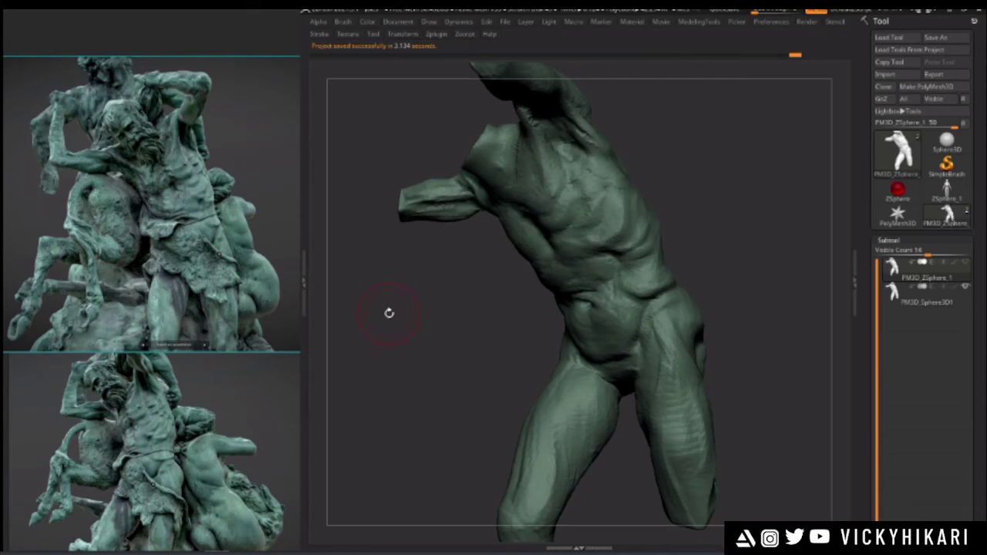
- Check the saved torso from the front and switch to the Chrome browser with the Sketchfab model "Le triomphe de Silène"
{"action": "left_click_drag", "start_coordinate": [389, 313], "coordinate": [409, 321]}
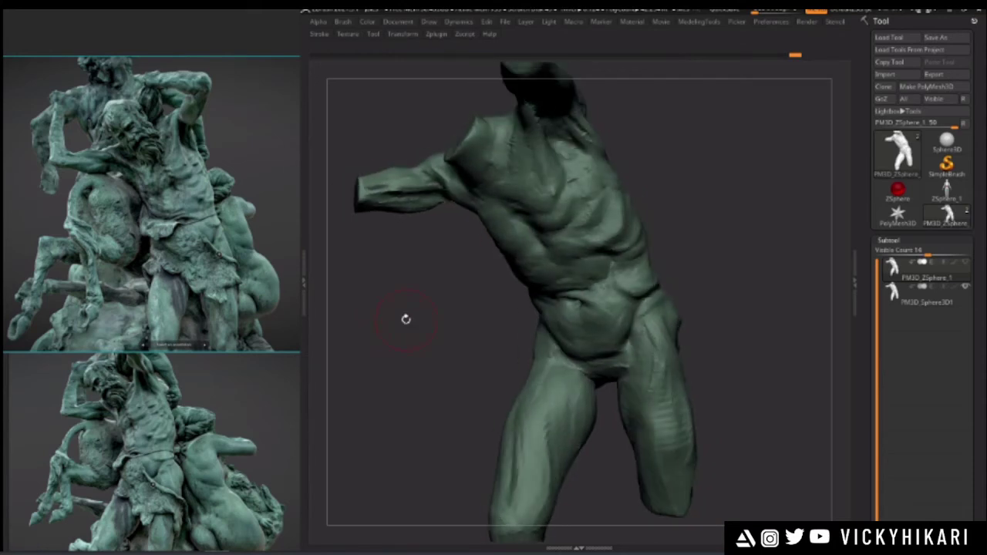
{"action": "left_click_drag", "start_coordinate": [405, 319], "coordinate": [417, 313]}
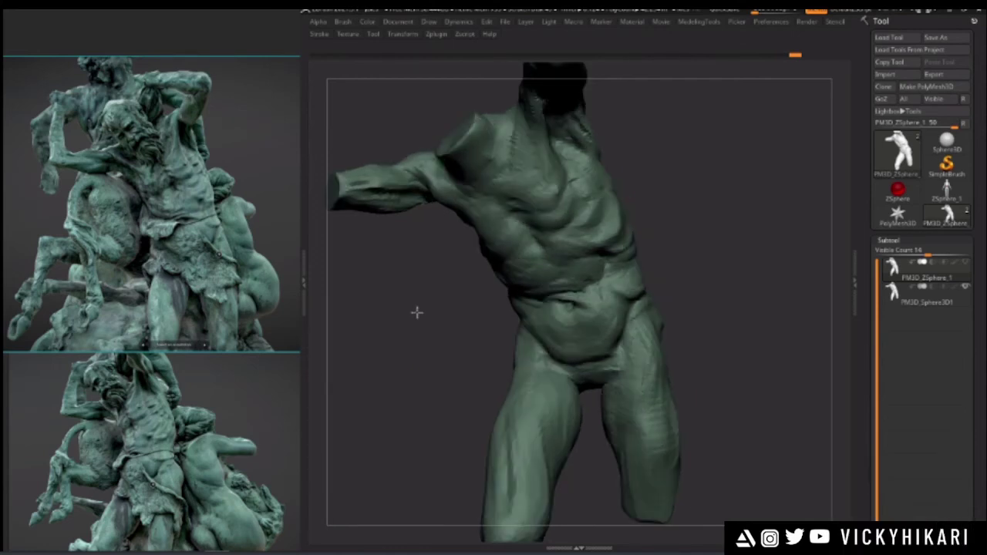
{"action": "left_click", "coordinate": [949, 13]}
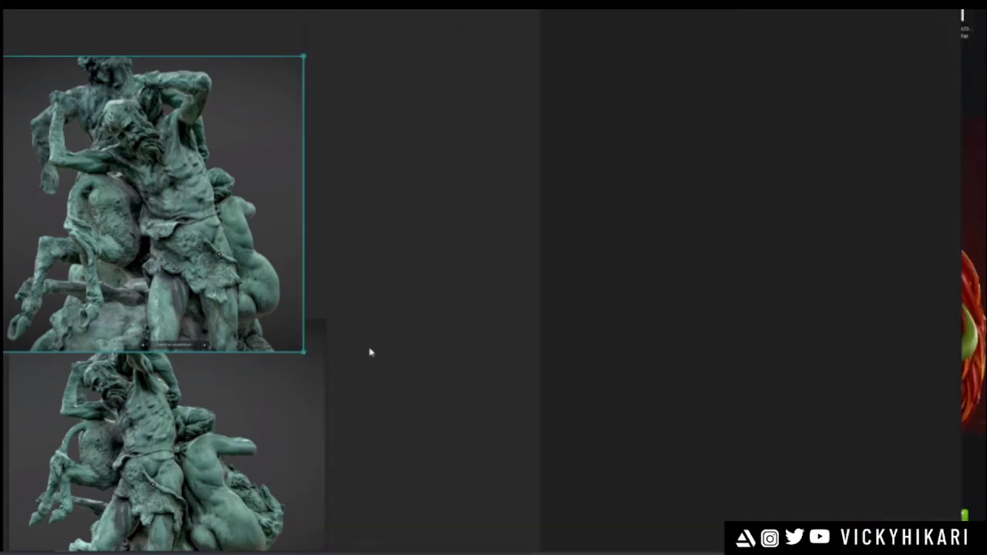
{"action": "mouse_move", "coordinate": [239, 551]}
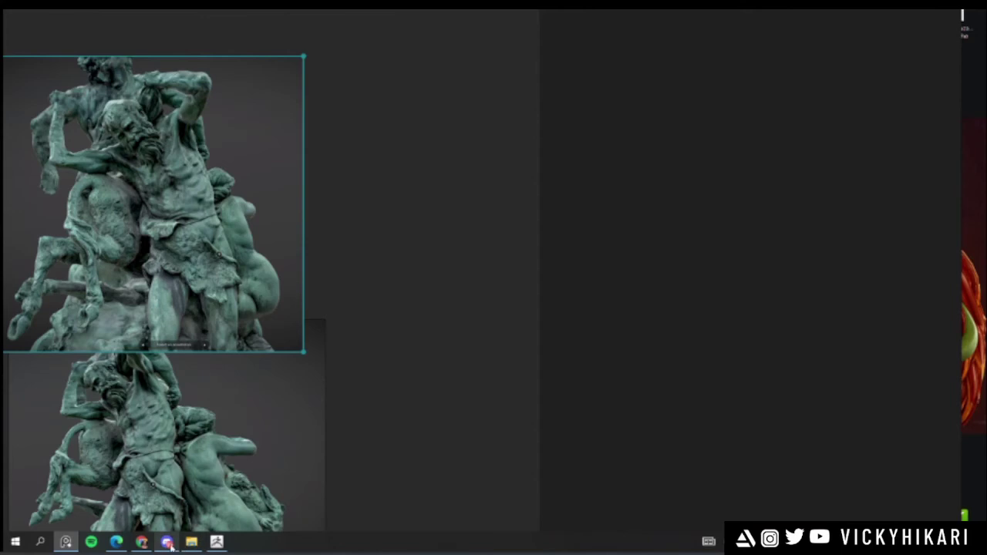
{"action": "mouse_move", "coordinate": [169, 543]}
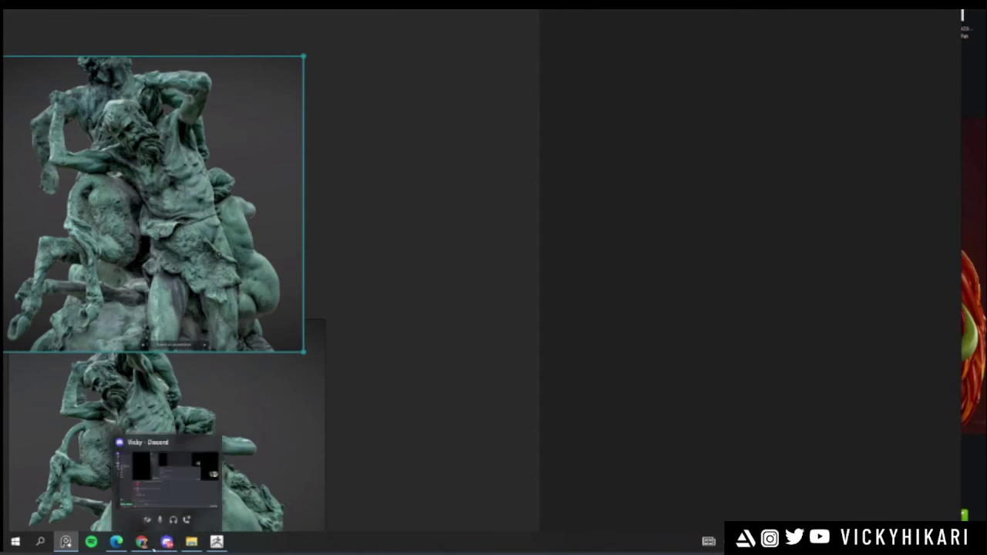
{"action": "left_click", "coordinate": [140, 542]}
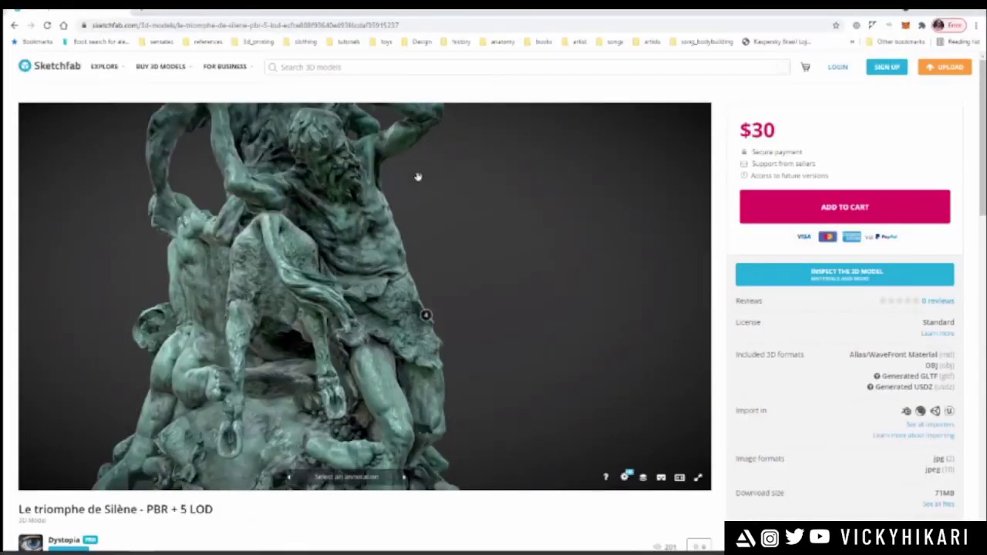
- Examine the Silène sculpture from another angle, switch back to ZBrush, and compare the torso with the reference images
{"action": "mouse_move", "coordinate": [463, 269]}
{"action": "left_mouse_down"}
{"action": "mouse_move", "coordinate": [404, 321]}
{"action": "mouse_move", "coordinate": [579, 119]}
{"action": "left_mouse_up"}
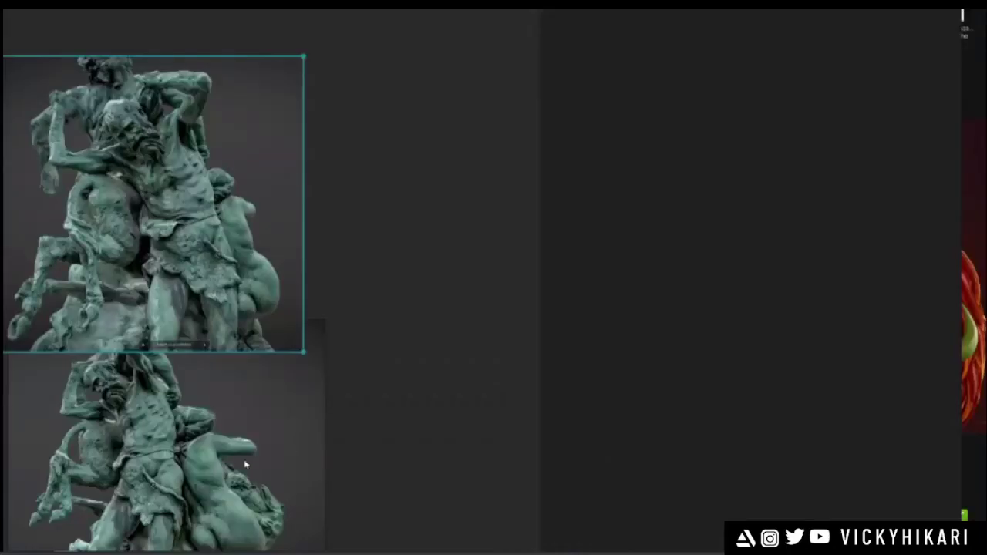
{"action": "mouse_move", "coordinate": [213, 545]}
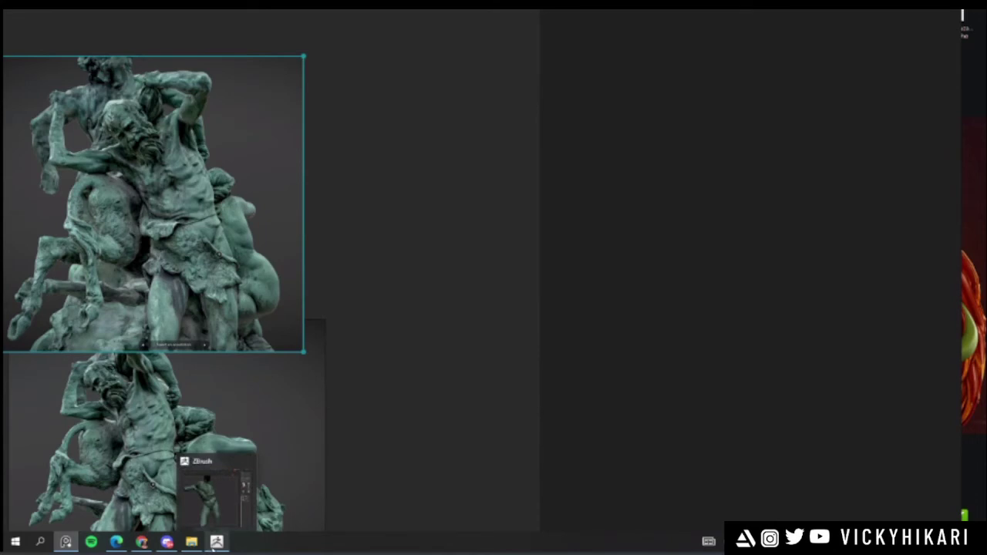
{"action": "left_click", "coordinate": [216, 542]}
{"action": "left_click_drag", "start_coordinate": [388, 381], "coordinate": [395, 367]}
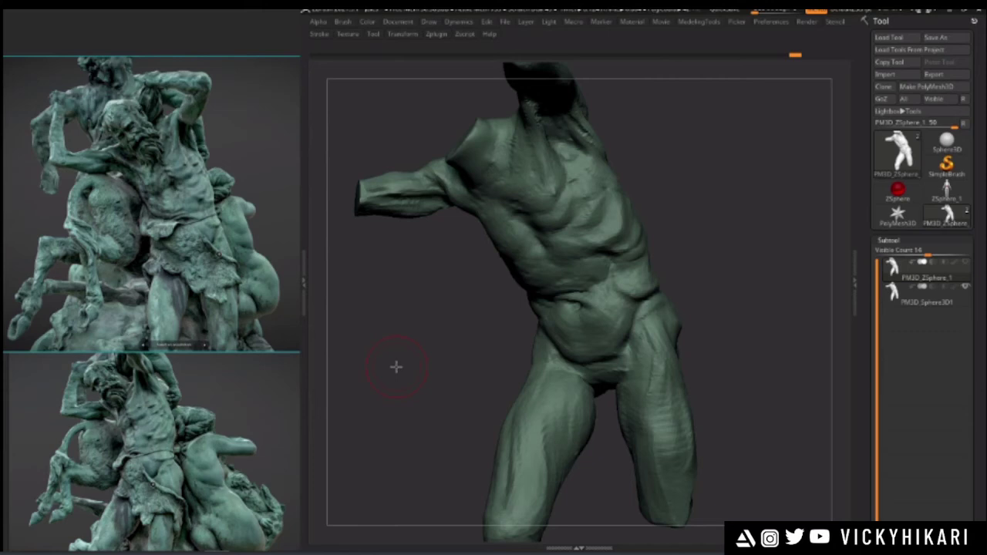
{"action": "mouse_move", "coordinate": [466, 348]}
{"action": "left_mouse_down", "text": "alt"}
{"action": "mouse_move", "coordinate": [436, 316]}
{"action": "mouse_move", "coordinate": [442, 331]}
{"action": "mouse_move", "coordinate": [409, 337]}
{"action": "left_mouse_up", "text": "alt"}
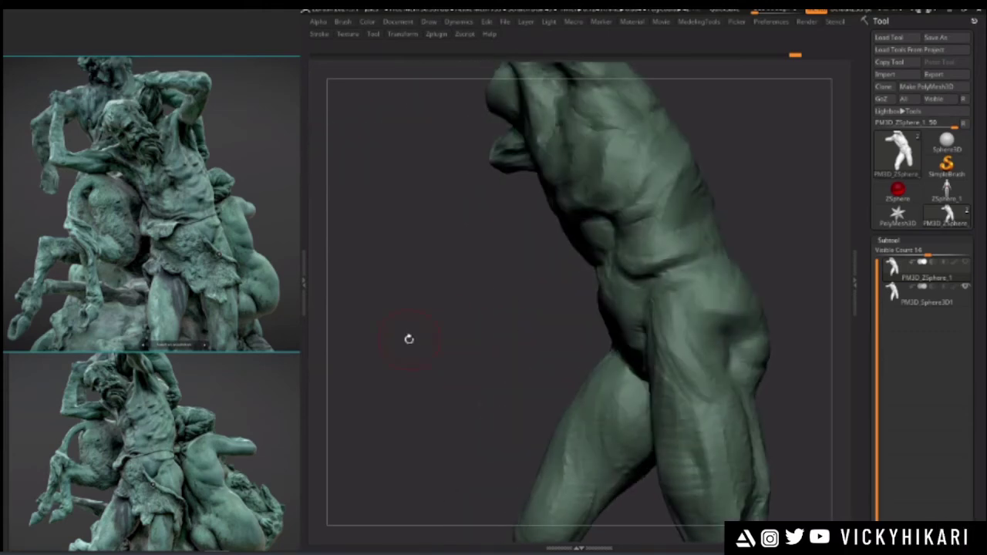
- Refine the rib cage and abdomen forms of the torso, adjusting the brush size
{"action": "mouse_move", "coordinate": [513, 326]}
{"action": "left_mouse_down"}
{"action": "mouse_move", "coordinate": [506, 316]}
{"action": "mouse_move", "coordinate": [722, 339]}
{"action": "left_mouse_up"}
{"action": "mouse_move", "coordinate": [592, 335]}
{"action": "left_mouse_down"}
{"action": "mouse_move", "coordinate": [509, 328]}
{"action": "mouse_move", "coordinate": [575, 310]}
{"action": "left_mouse_up"}
{"action": "key", "text": "space"}
{"action": "mouse_move", "coordinate": [460, 303]}
{"action": "left_mouse_down"}
{"action": "mouse_move", "coordinate": [549, 321]}
{"action": "mouse_move", "coordinate": [608, 306]}
{"action": "left_mouse_up"}
{"action": "mouse_move", "coordinate": [678, 288]}
{"action": "left_mouse_down"}
{"action": "mouse_move", "coordinate": [498, 337]}
{"action": "mouse_move", "coordinate": [511, 326]}
{"action": "mouse_move", "coordinate": [593, 324]}
{"action": "left_mouse_up"}
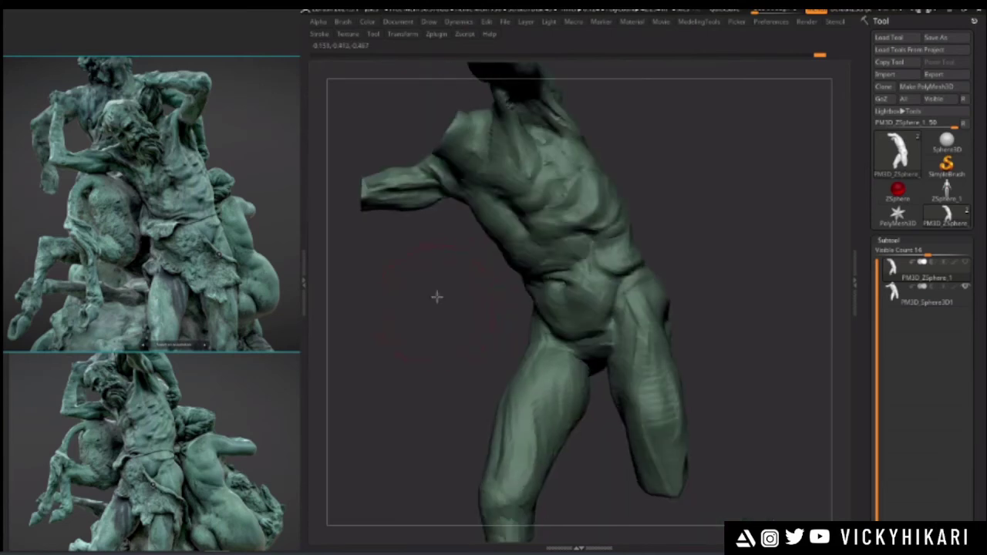
- Shape the rib masses below the chest, working from front and turned views with an adjusted brush size
{"action": "mouse_move", "coordinate": [436, 295]}
{"action": "left_mouse_down"}
{"action": "mouse_move", "coordinate": [462, 300]}
{"action": "mouse_move", "coordinate": [476, 322]}
{"action": "mouse_move", "coordinate": [463, 337]}
{"action": "mouse_move", "coordinate": [450, 319]}
{"action": "mouse_move", "coordinate": [451, 348]}
{"action": "left_mouse_up"}
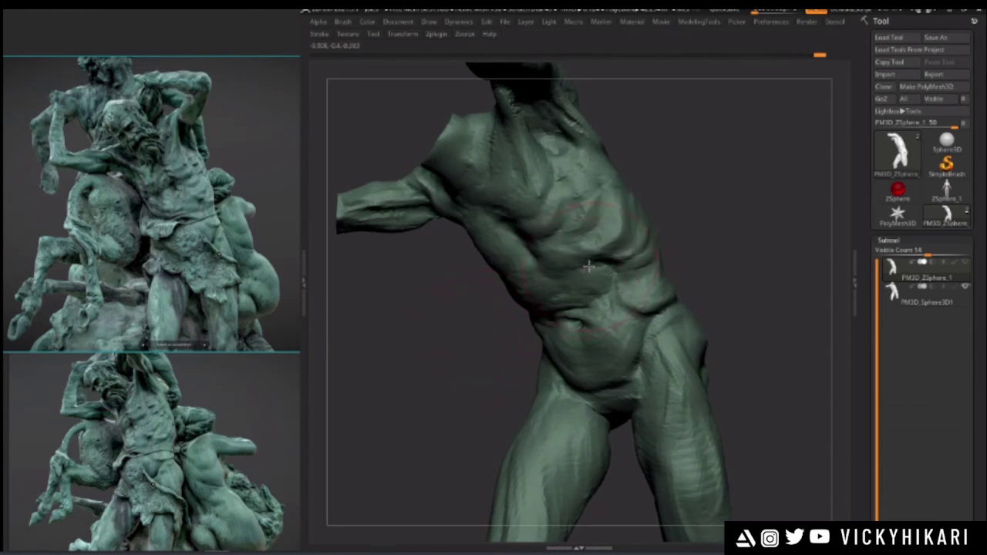
{"action": "key", "text": "space"}
{"action": "left_click_drag", "start_coordinate": [588, 266], "coordinate": [571, 266]}
{"action": "left_click_drag", "start_coordinate": [432, 312], "coordinate": [442, 405], "text": "alt"}
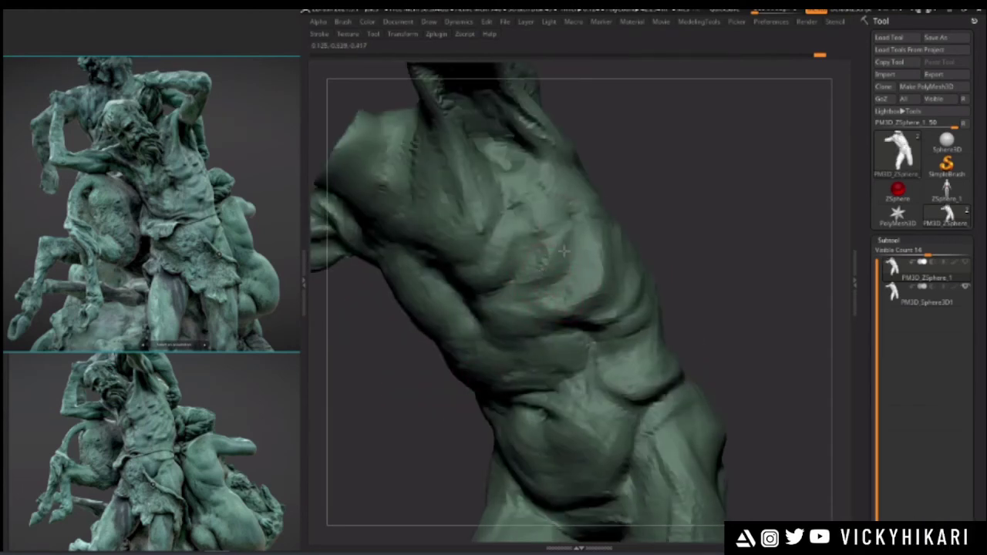
{"action": "left_click_drag", "start_coordinate": [384, 388], "coordinate": [416, 386]}
{"action": "left_click_drag", "start_coordinate": [625, 271], "coordinate": [496, 281]}
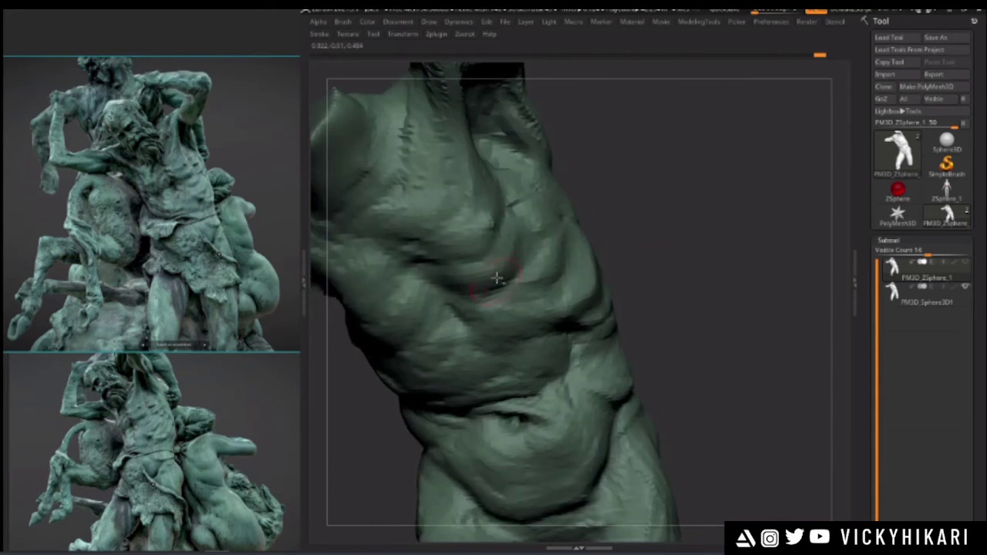
{"action": "left_click_drag", "start_coordinate": [654, 262], "coordinate": [496, 286]}
{"action": "mouse_move", "coordinate": [384, 401]}
{"action": "left_mouse_down"}
{"action": "mouse_move", "coordinate": [383, 383]}
{"action": "mouse_move", "coordinate": [386, 466]}
{"action": "left_mouse_up"}
- Carve grooves between the ribs along the side of the chest with an adjusted brush size
{"action": "key", "text": "space"}
{"action": "key", "text": "space"}
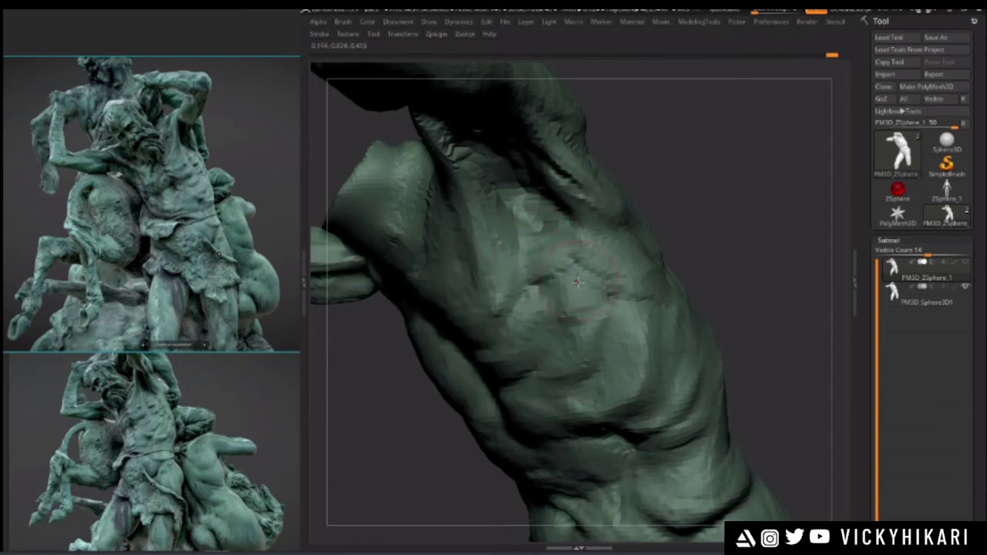
{"action": "key", "text": "space"}
{"action": "mouse_move", "coordinate": [598, 297]}
{"action": "left_mouse_down"}
{"action": "mouse_move", "coordinate": [621, 324]}
{"action": "mouse_move", "coordinate": [666, 310]}
{"action": "left_mouse_up"}
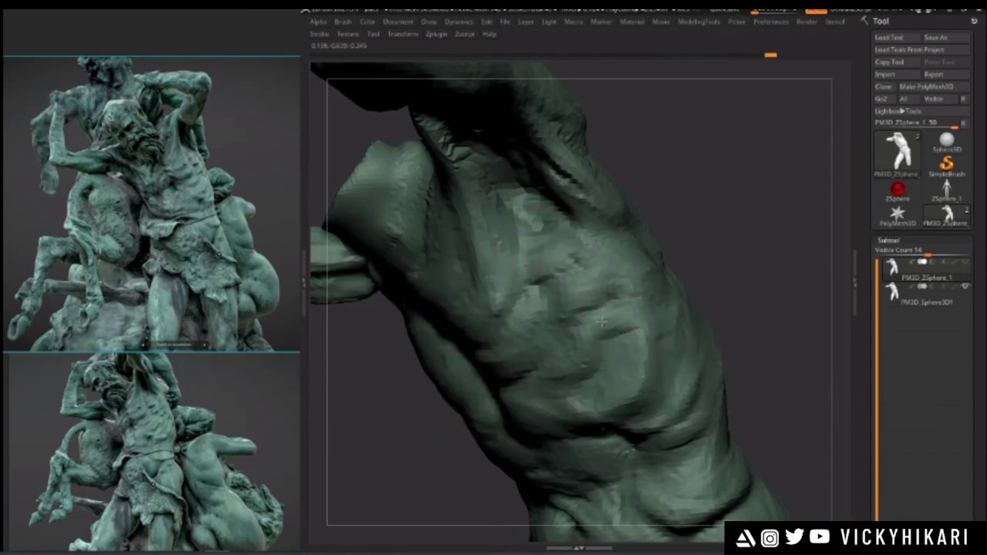
{"action": "left_click_drag", "start_coordinate": [560, 261], "coordinate": [566, 290]}
{"action": "mouse_move", "coordinate": [389, 402]}
{"action": "left_mouse_down", "text": "alt"}
{"action": "mouse_move", "coordinate": [359, 363]}
{"action": "mouse_move", "coordinate": [432, 481]}
{"action": "left_mouse_up", "text": "alt"}
{"action": "left_click_drag", "start_coordinate": [573, 230], "coordinate": [584, 221]}
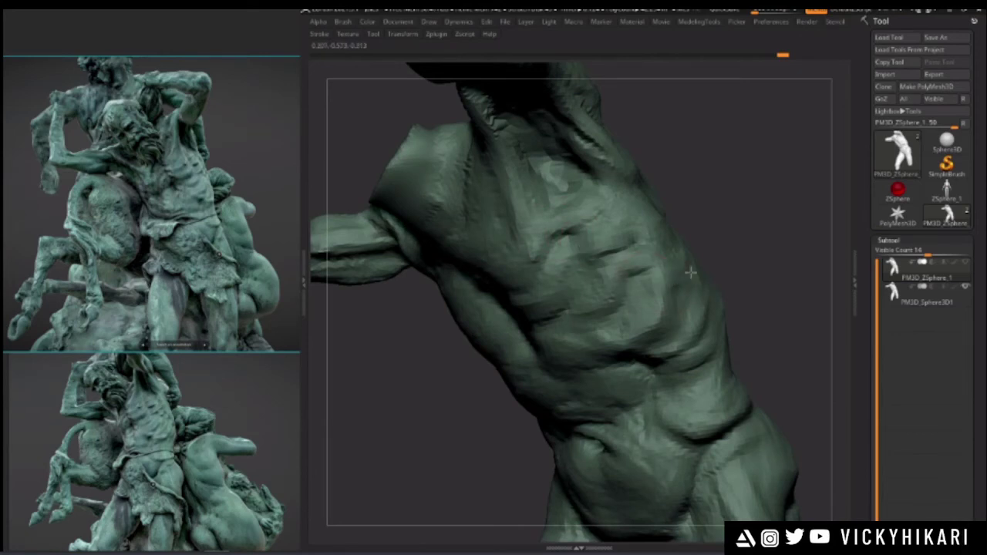
- Sharpen the rib ridges and the stepped muscle forms running toward the flank
{"action": "mouse_move", "coordinate": [434, 393]}
{"action": "left_mouse_down"}
{"action": "mouse_move", "coordinate": [437, 380]}
{"action": "mouse_move", "coordinate": [407, 375]}
{"action": "mouse_move", "coordinate": [425, 391]}
{"action": "mouse_move", "coordinate": [401, 413]}
{"action": "mouse_move", "coordinate": [416, 467]}
{"action": "left_mouse_up"}
{"action": "key", "text": "space"}
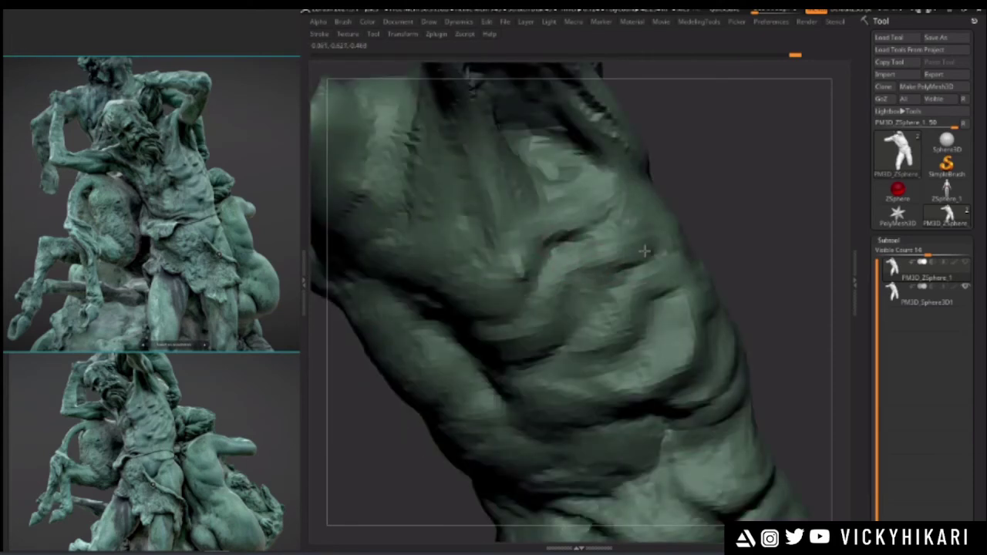
{"action": "left_click_drag", "start_coordinate": [708, 269], "coordinate": [707, 273]}
{"action": "left_click_drag", "start_coordinate": [610, 290], "coordinate": [612, 284]}
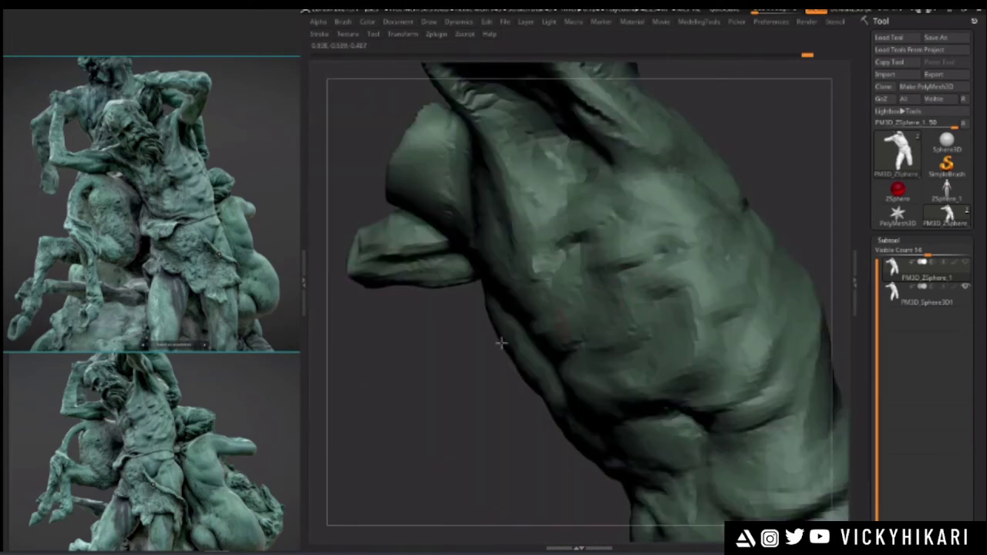
{"action": "left_click_drag", "start_coordinate": [509, 351], "coordinate": [547, 347]}
{"action": "left_click_drag", "start_coordinate": [747, 270], "coordinate": [694, 282]}
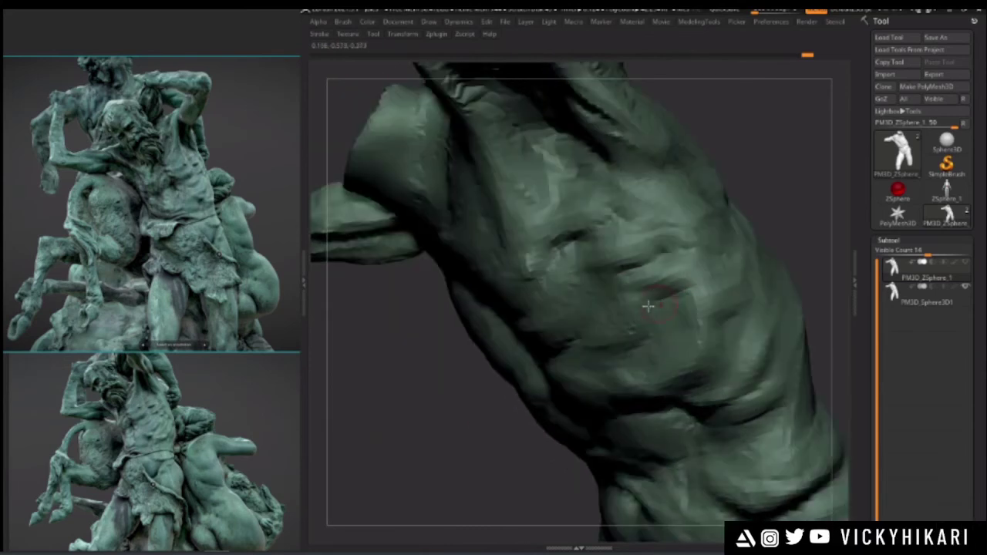
{"action": "left_click_drag", "start_coordinate": [646, 261], "coordinate": [623, 270]}
- Finish the rib and flank transitions and check them against the whole figure from the front
{"action": "mouse_move", "coordinate": [488, 340]}
{"action": "left_mouse_down"}
{"action": "mouse_move", "coordinate": [439, 367]}
{"action": "mouse_move", "coordinate": [377, 436]}
{"action": "left_mouse_up"}
{"action": "mouse_move", "coordinate": [719, 294]}
{"action": "left_mouse_down"}
{"action": "mouse_move", "coordinate": [710, 273]}
{"action": "mouse_move", "coordinate": [462, 381]}
{"action": "mouse_move", "coordinate": [449, 346]}
{"action": "mouse_move", "coordinate": [432, 357]}
{"action": "mouse_move", "coordinate": [452, 374]}
{"action": "mouse_move", "coordinate": [441, 346]}
{"action": "mouse_move", "coordinate": [449, 420]}
{"action": "left_mouse_up"}
{"action": "right_click", "coordinate": [449, 420]}
{"action": "left_click_drag", "start_coordinate": [418, 326], "coordinate": [435, 330]}
{"action": "left_click_drag", "start_coordinate": [631, 293], "coordinate": [428, 374]}
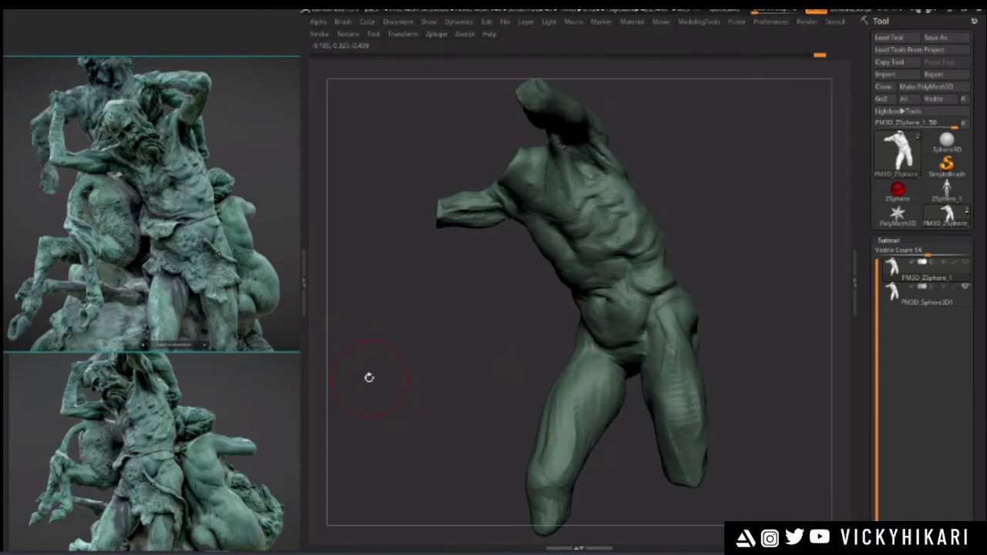
- Switch to the Sketchfab model in Chrome and study the Silène figures' torsos and poses from several sides
{"action": "mouse_move", "coordinate": [192, 545]}
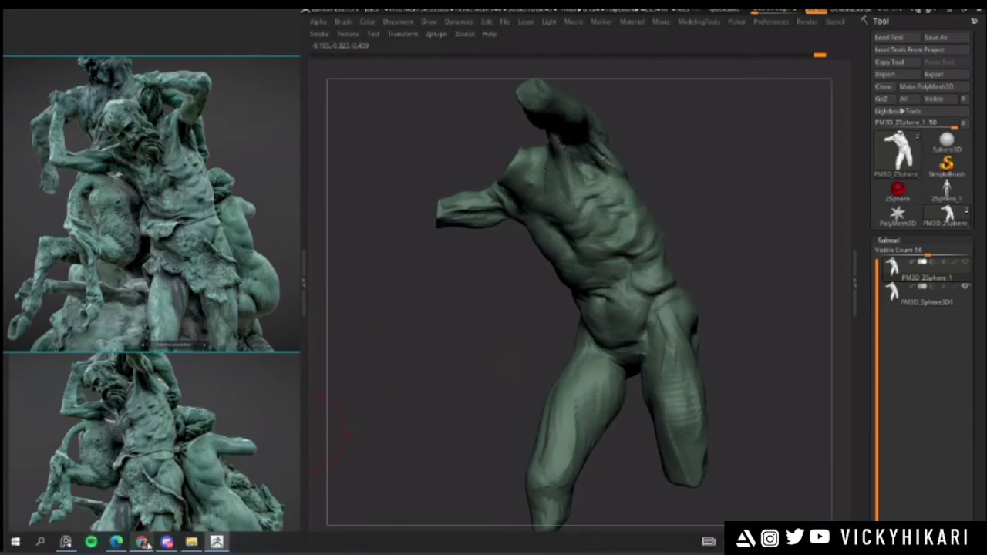
{"action": "mouse_move", "coordinate": [142, 543]}
{"action": "left_click", "coordinate": [132, 495]}
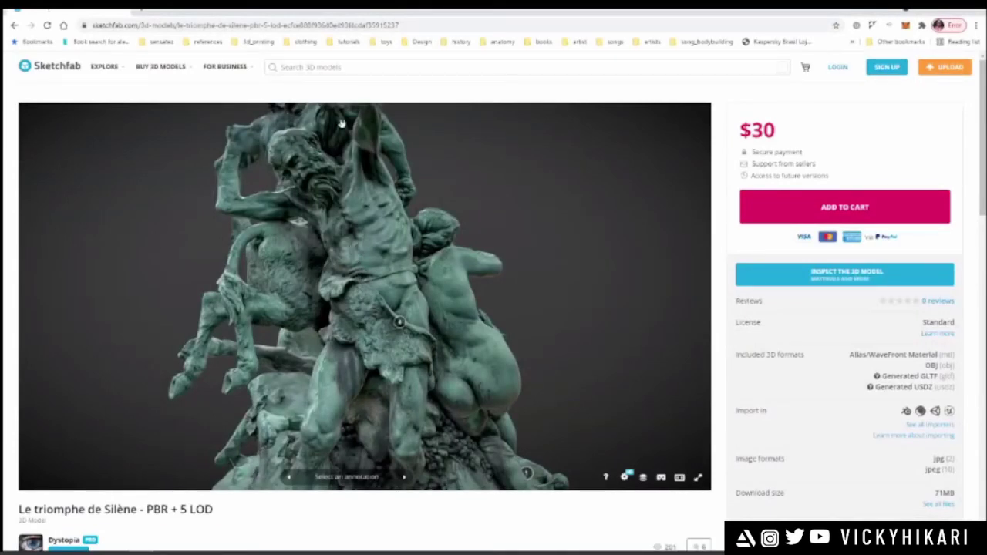
{"action": "mouse_move", "coordinate": [381, 283]}
{"action": "left_mouse_down"}
{"action": "mouse_move", "coordinate": [255, 279]}
{"action": "mouse_move", "coordinate": [437, 280]}
{"action": "mouse_move", "coordinate": [339, 278]}
{"action": "mouse_move", "coordinate": [400, 258]}
{"action": "mouse_move", "coordinate": [474, 269]}
{"action": "mouse_move", "coordinate": [344, 288]}
{"action": "mouse_move", "coordinate": [288, 283]}
{"action": "mouse_move", "coordinate": [423, 281]}
{"action": "mouse_move", "coordinate": [319, 277]}
{"action": "left_mouse_up"}
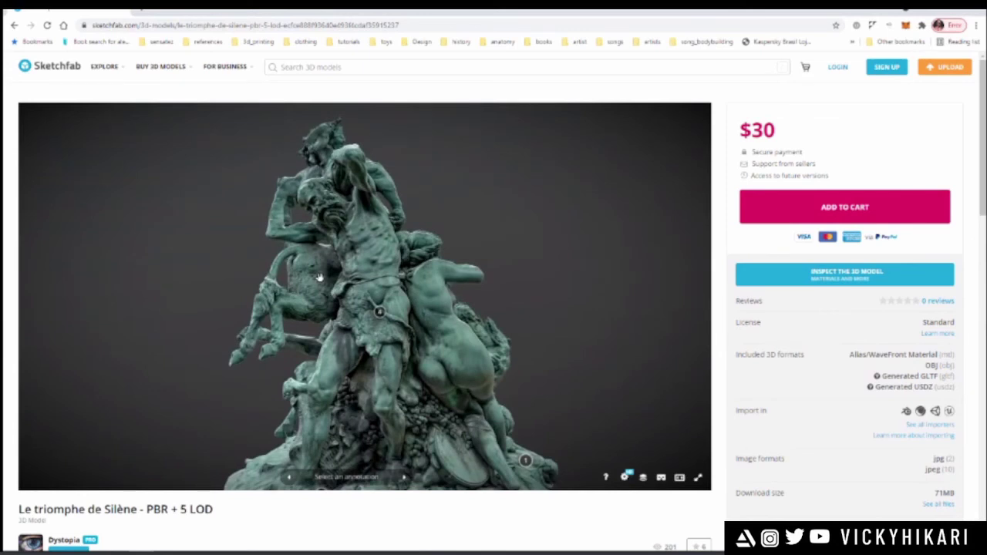
{"action": "left_click_drag", "start_coordinate": [254, 132], "coordinate": [434, 218]}
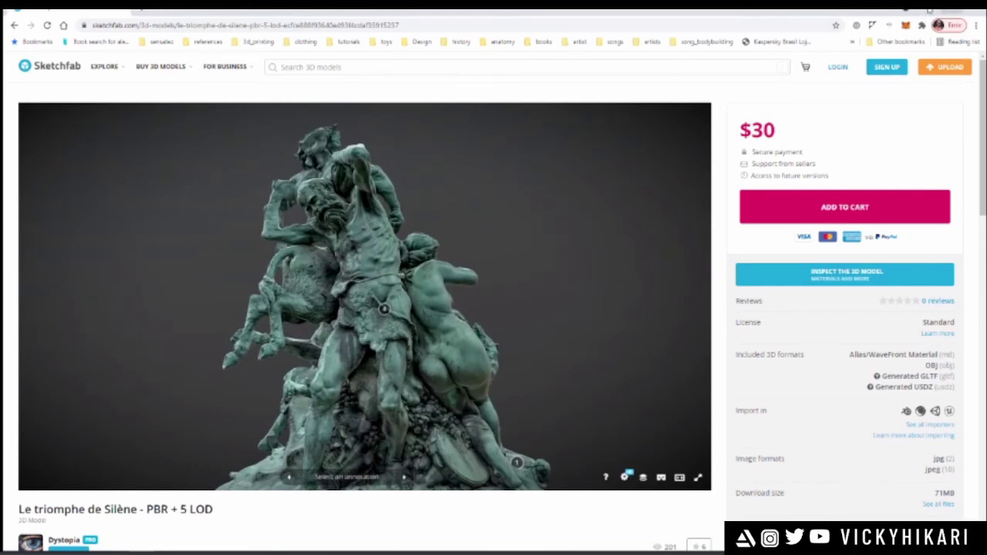
{"action": "mouse_move", "coordinate": [631, 178]}
{"action": "left_mouse_down"}
{"action": "mouse_move", "coordinate": [529, 227]}
{"action": "mouse_move", "coordinate": [462, 228]}
{"action": "mouse_move", "coordinate": [379, 324]}
{"action": "mouse_move", "coordinate": [429, 247]}
{"action": "mouse_move", "coordinate": [493, 208]}
{"action": "mouse_move", "coordinate": [639, 226]}
{"action": "mouse_move", "coordinate": [707, 218]}
{"action": "mouse_move", "coordinate": [519, 255]}
{"action": "mouse_move", "coordinate": [558, 255]}
{"action": "mouse_move", "coordinate": [370, 314]}
{"action": "mouse_move", "coordinate": [394, 219]}
{"action": "mouse_move", "coordinate": [520, 301]}
{"action": "mouse_move", "coordinate": [484, 275]}
{"action": "mouse_move", "coordinate": [409, 370]}
{"action": "left_mouse_up"}
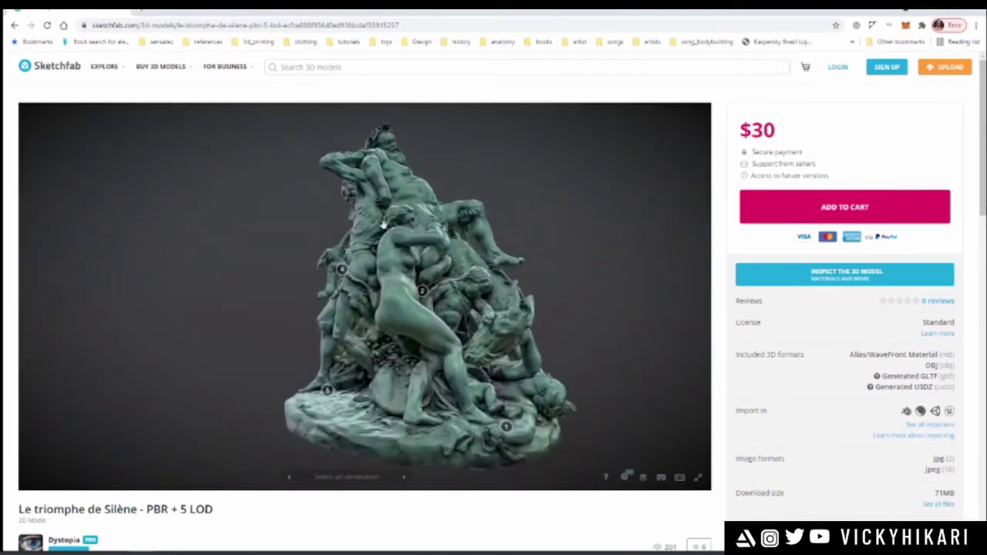
{"action": "mouse_move", "coordinate": [573, 341]}
{"action": "left_mouse_down"}
{"action": "mouse_move", "coordinate": [432, 355]}
{"action": "mouse_move", "coordinate": [326, 391]}
{"action": "left_mouse_up"}
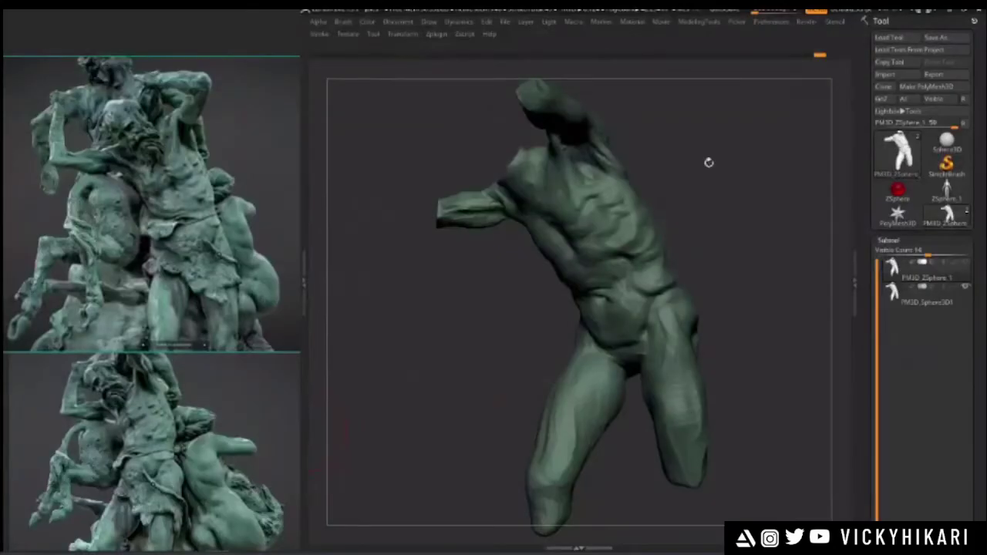
- Return to ZBrush and review the torso's ribs, flank and abdomen up close and at full-torso distance
{"action": "left_click_drag", "start_coordinate": [468, 368], "coordinate": [454, 367]}
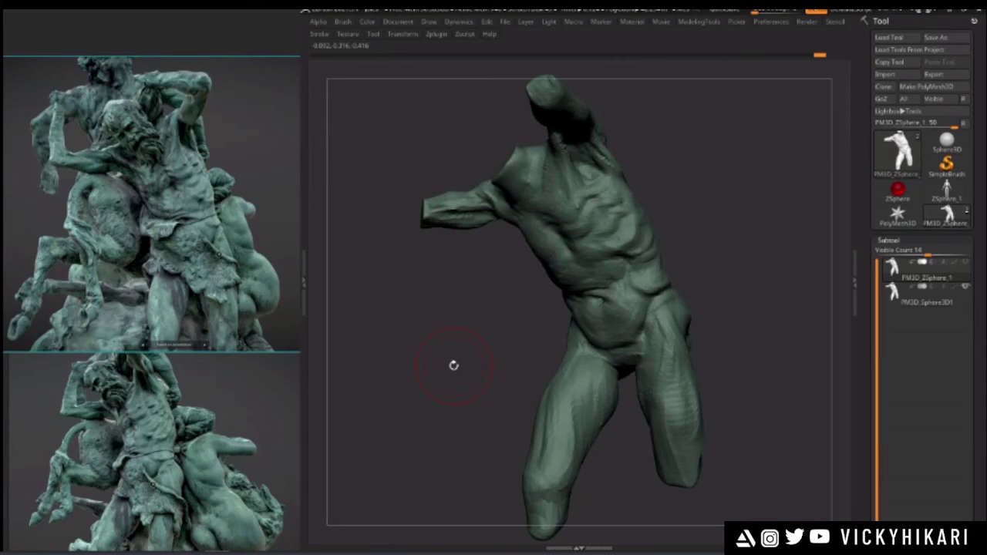
{"action": "mouse_move", "coordinate": [449, 335]}
{"action": "left_mouse_down"}
{"action": "mouse_move", "coordinate": [443, 319]}
{"action": "mouse_move", "coordinate": [417, 331]}
{"action": "mouse_move", "coordinate": [425, 392]}
{"action": "mouse_move", "coordinate": [408, 408]}
{"action": "mouse_move", "coordinate": [403, 380]}
{"action": "mouse_move", "coordinate": [405, 404]}
{"action": "left_mouse_up"}
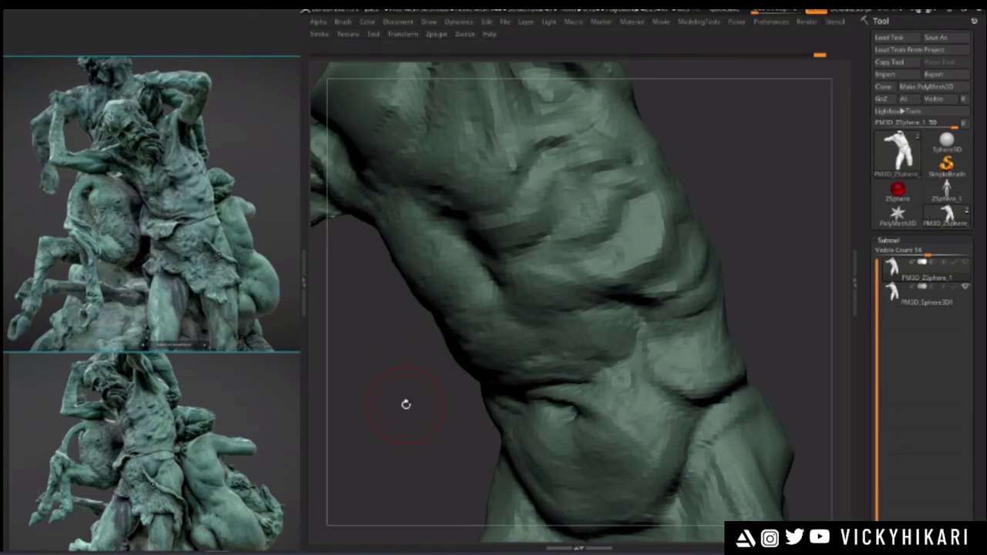
{"action": "left_click_drag", "start_coordinate": [392, 337], "coordinate": [451, 340], "text": "alt"}
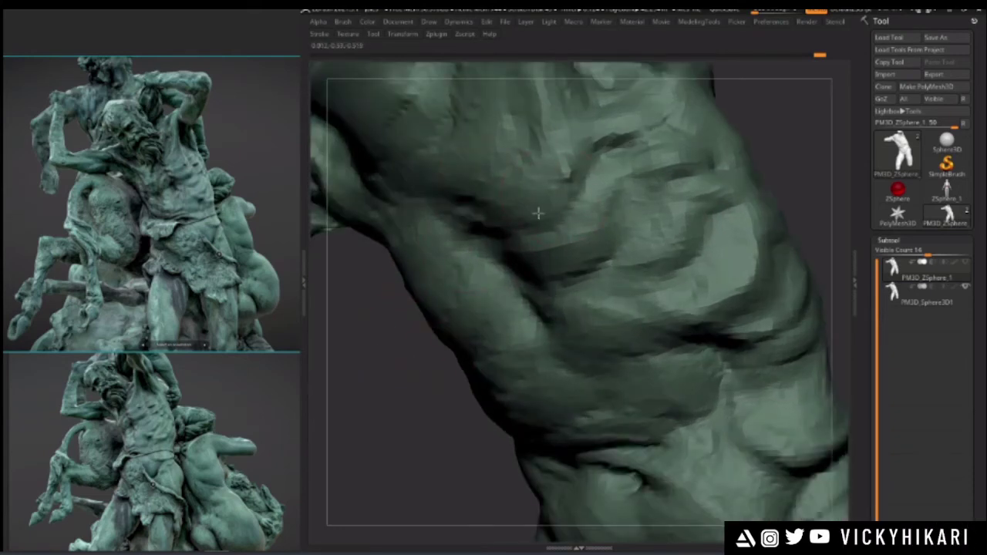
{"action": "left_click_drag", "start_coordinate": [379, 337], "coordinate": [416, 339], "text": "alt"}
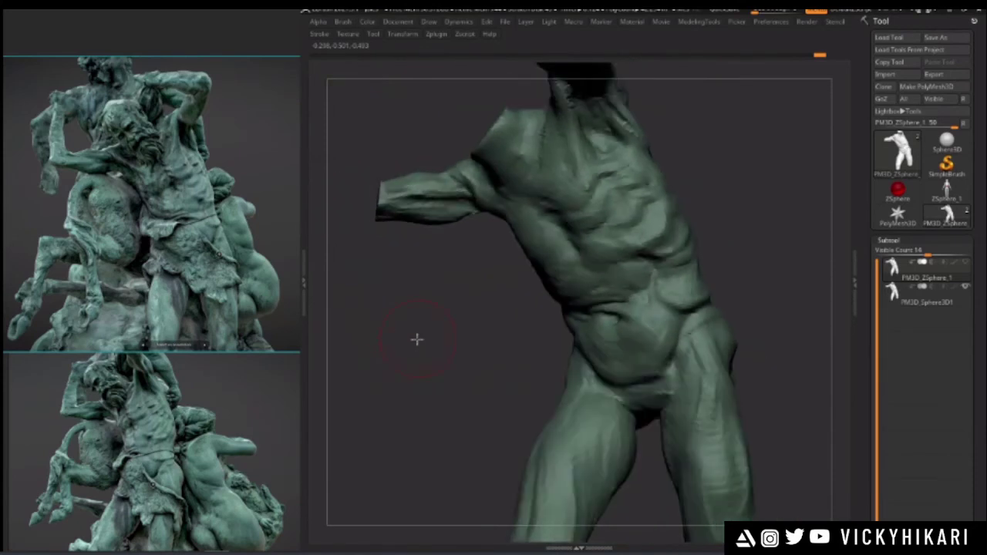
- Switch to Chrome and search Google for "hercules caco benvenuto cellini" in a new tab
{"action": "key", "text": "super"}
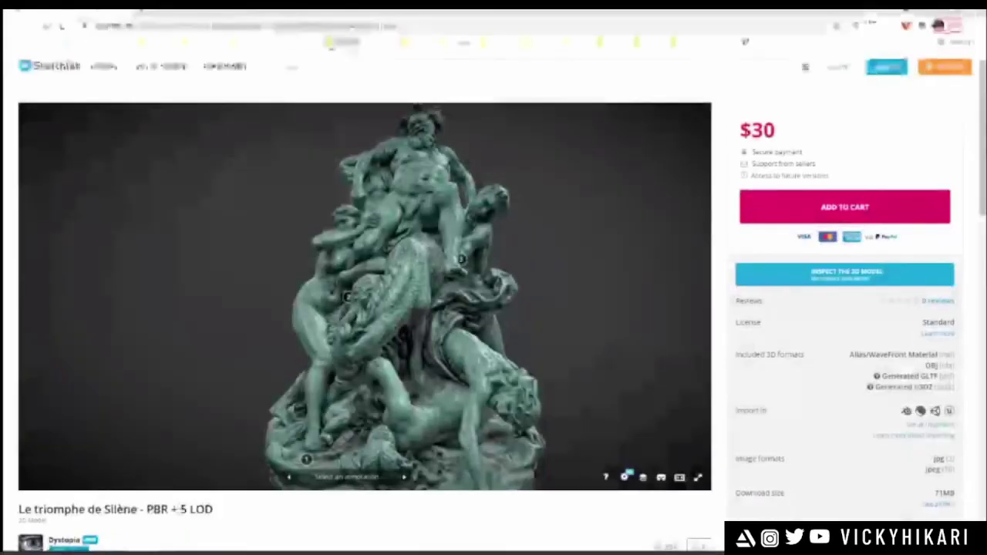
{"action": "left_click", "coordinate": [141, 9]}
{"action": "type", "text": "her"}
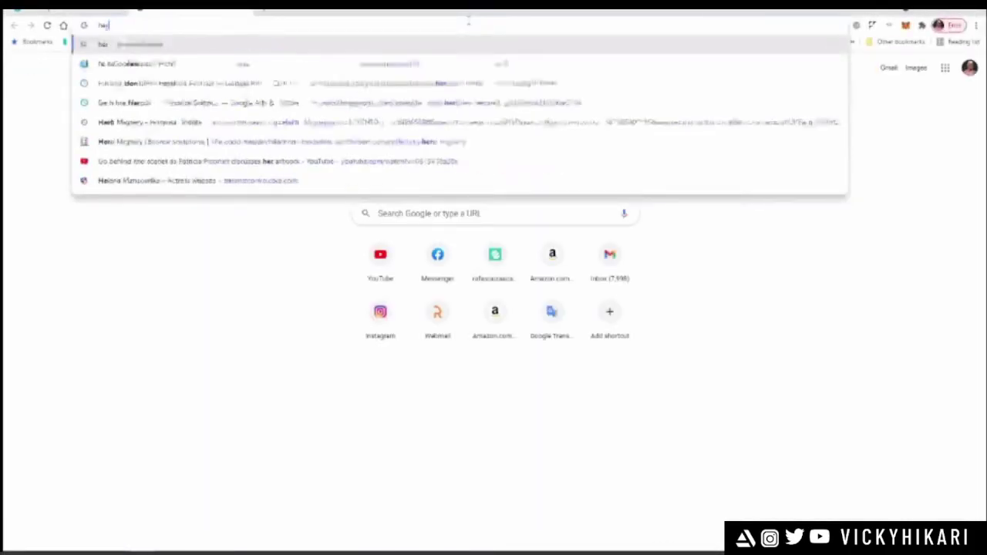
{"action": "type", "text": "cules caco "}
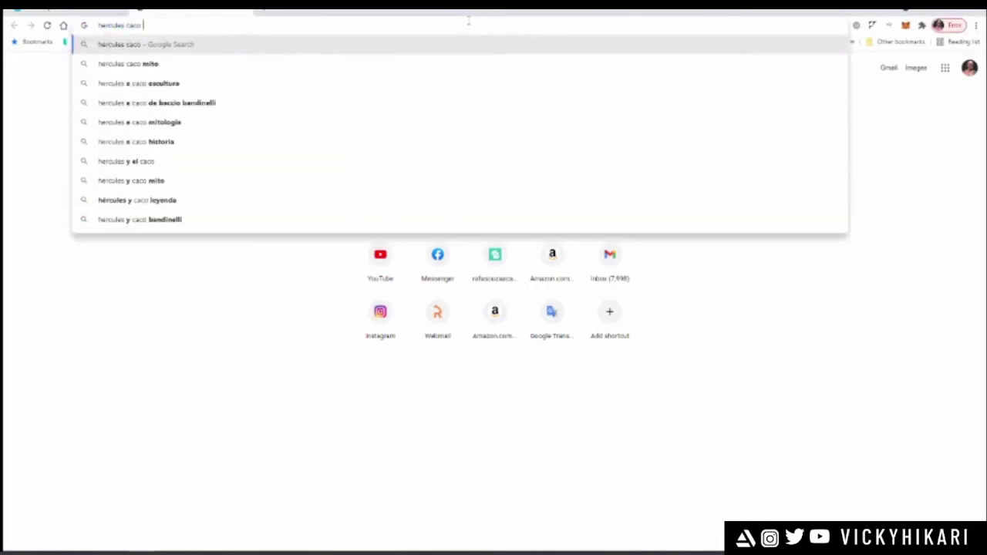
{"action": "type", "text": "benvindu"}
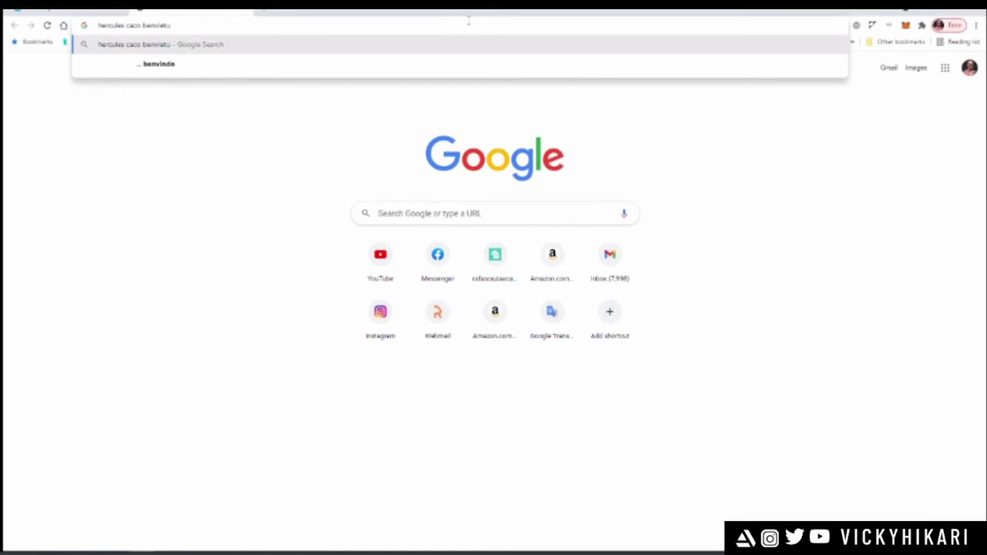
{"action": "key", "text": "BackSpace"}
{"action": "key", "text": "BackSpace"}
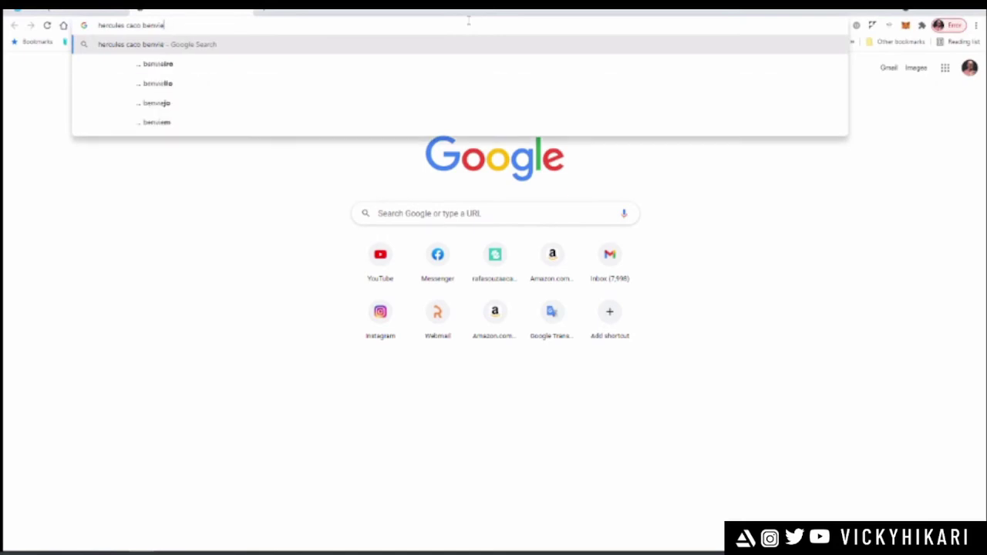
{"action": "type", "text": "nuto c"}
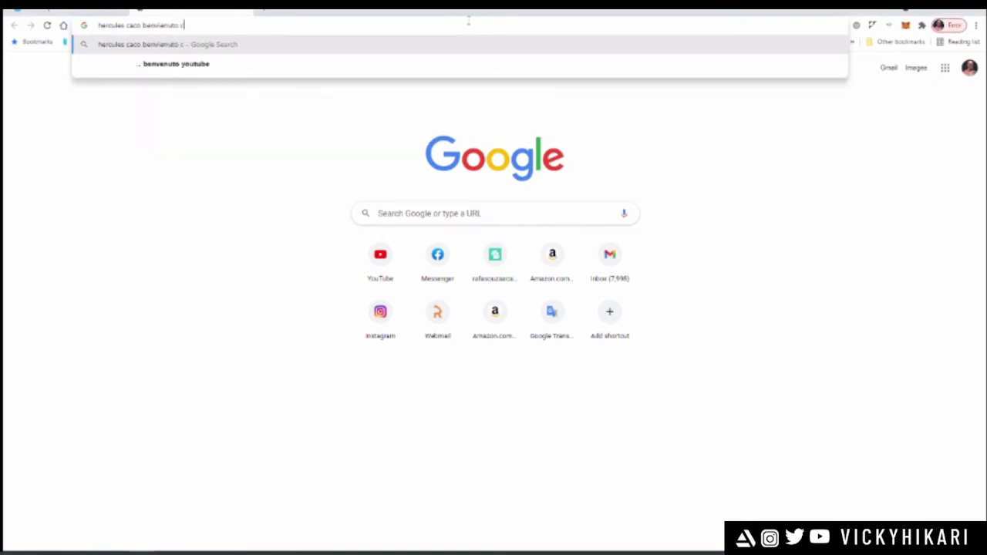
{"action": "type", "text": "ellinin"}
{"action": "key", "text": "Return"}
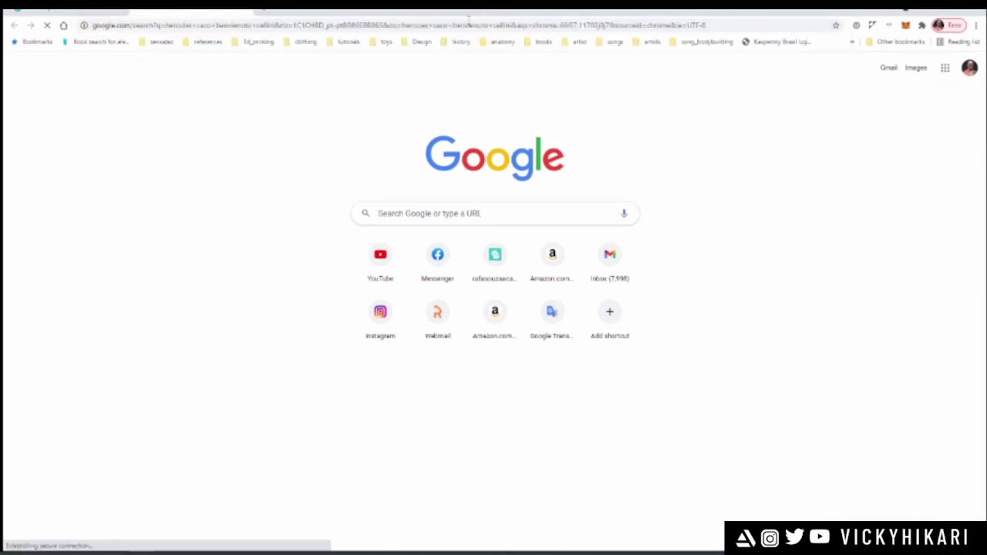
- Change the Google search to "hercules caco baccio bandinelli" and run it
{"action": "left_click", "coordinate": [264, 141]}
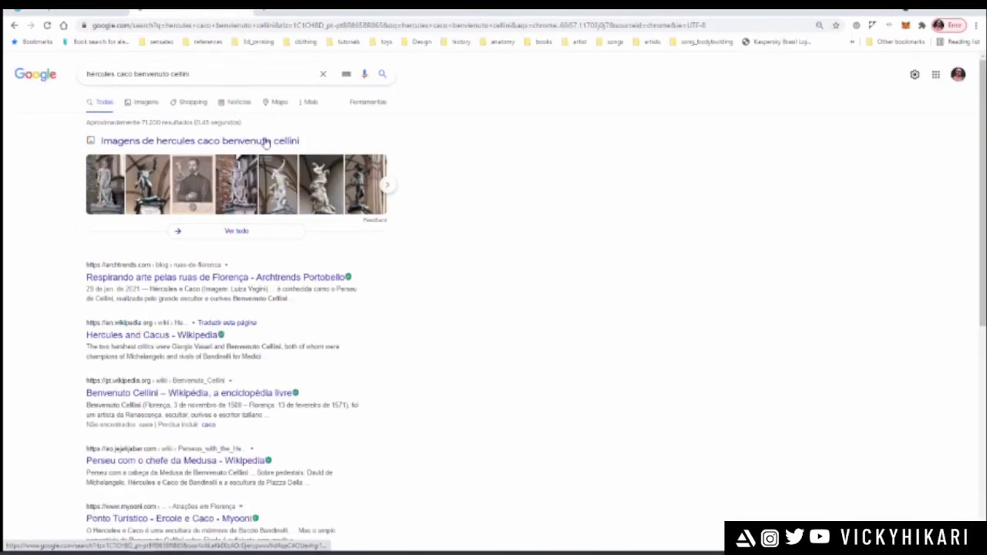
{"action": "left_click_drag", "start_coordinate": [136, 74], "coordinate": [343, 75]}
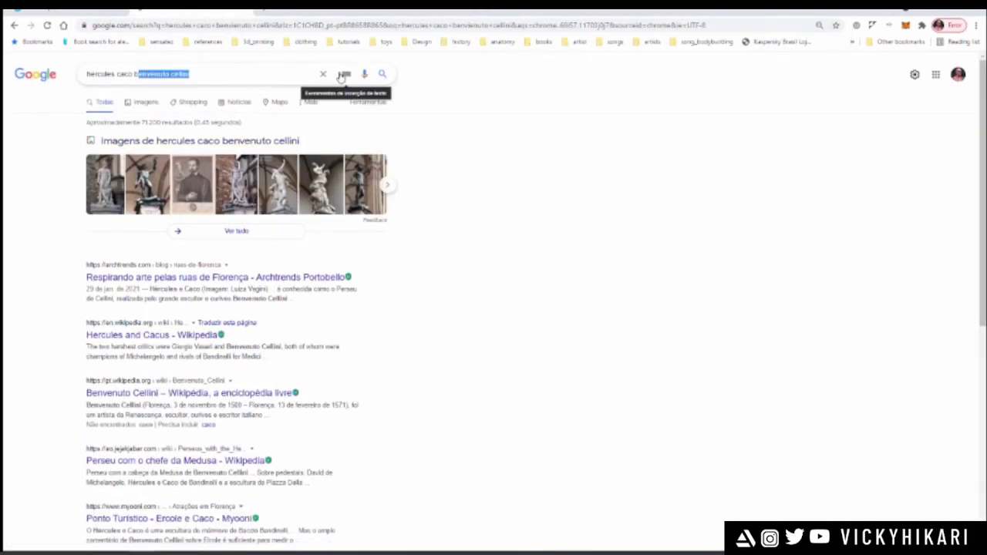
{"action": "type", "text": "accio ba"}
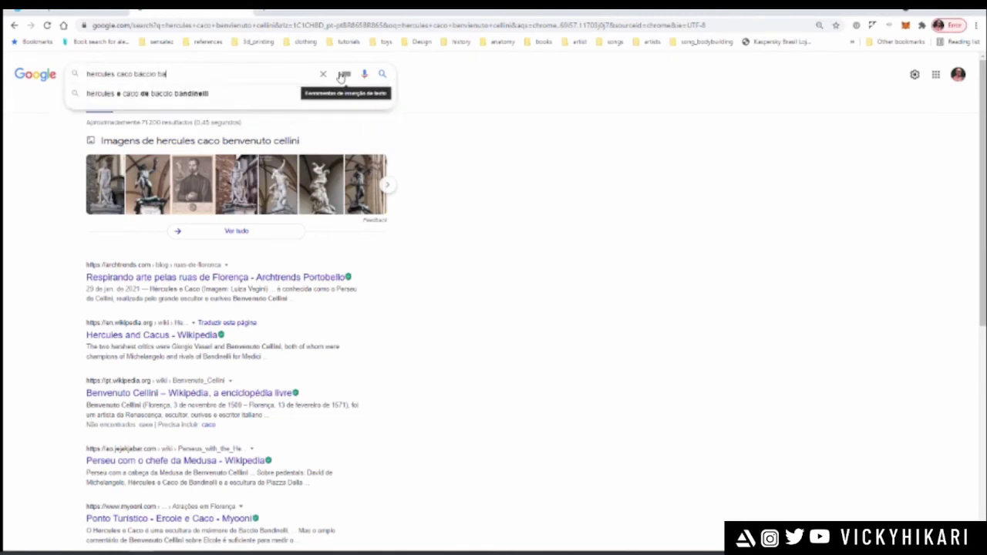
{"action": "type", "text": "ndinelli"}
{"action": "key", "text": "Return"}
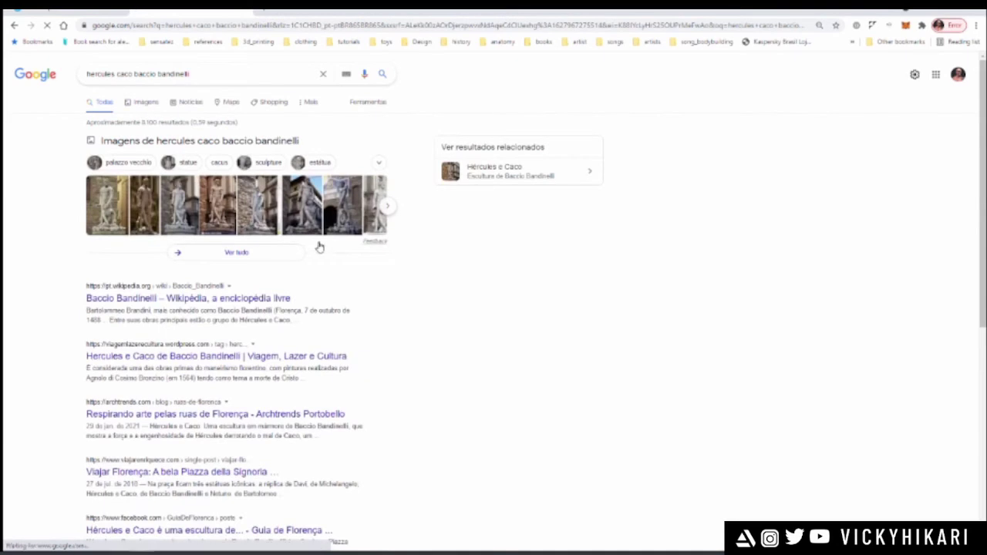
- Show the image results and examine a photo of the Hercules and Cacus marble statue, including its related images
{"action": "left_click", "coordinate": [292, 184]}
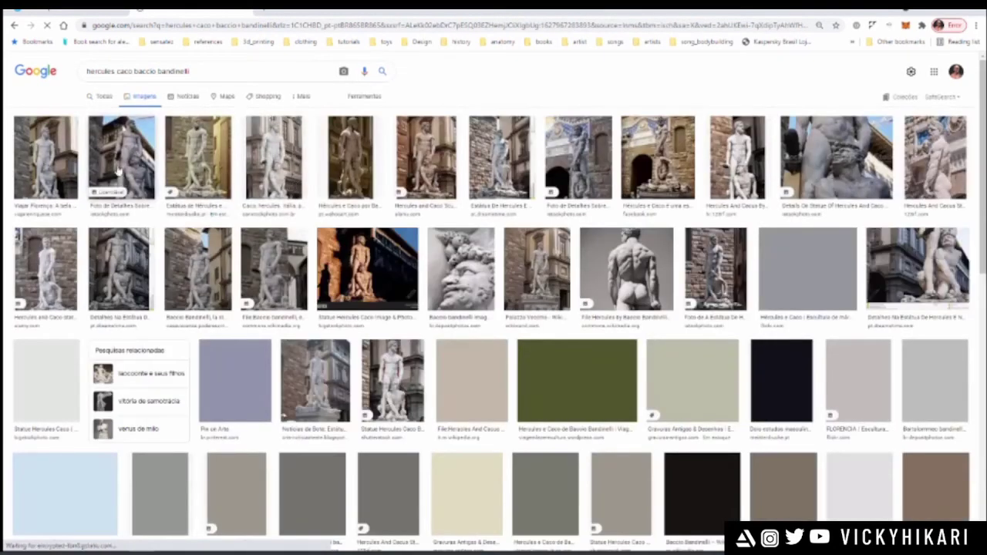
{"action": "left_click", "coordinate": [198, 141]}
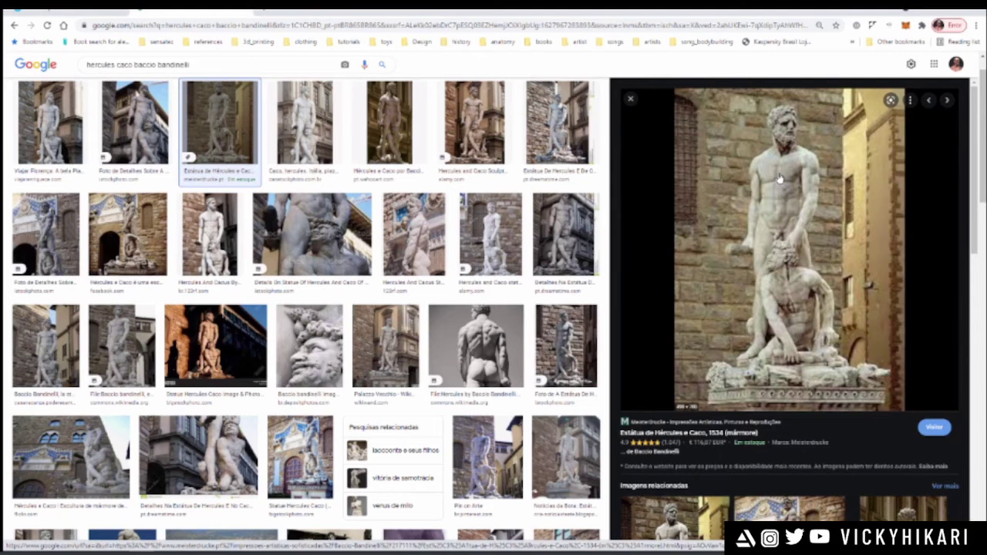
{"action": "scroll", "coordinate": [780, 179], "scroll_direction": "down", "scroll_amount": 2}
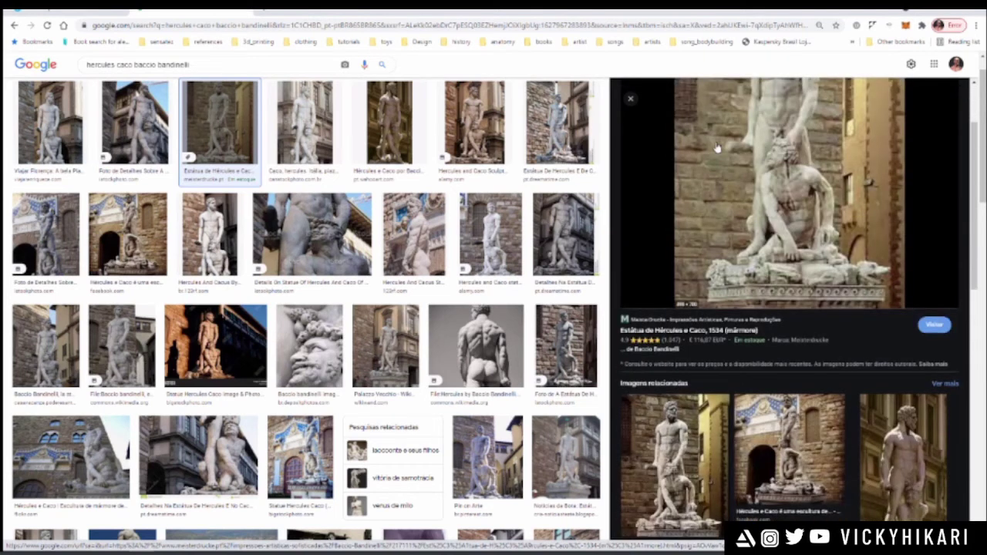
{"action": "scroll", "coordinate": [740, 154], "scroll_direction": "up", "scroll_amount": 1}
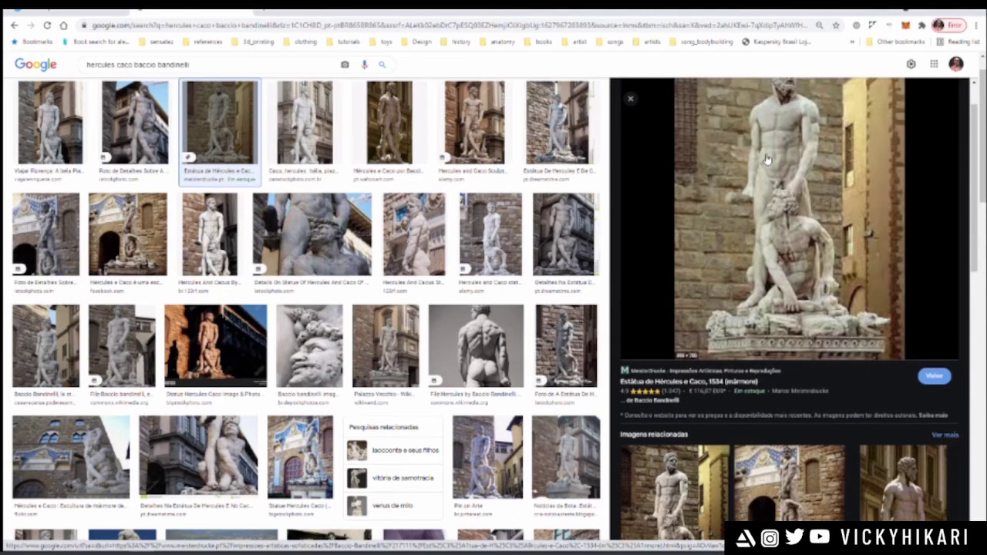
{"action": "scroll", "coordinate": [767, 160], "scroll_direction": "up", "scroll_amount": 1}
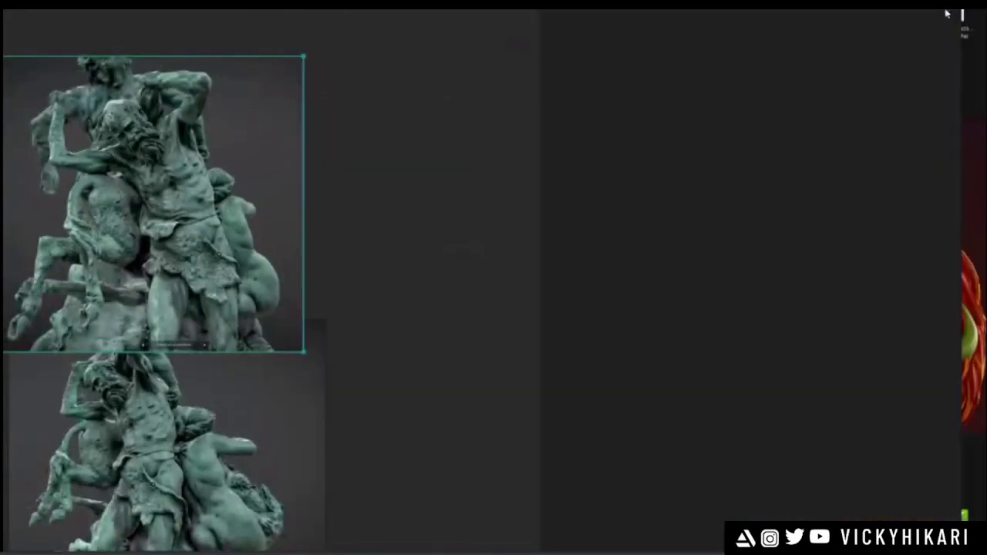
- Narrow the reference board window and move it so the desktop icons are accessible
{"action": "left_click", "coordinate": [960, 179]}
{"action": "left_click_drag", "start_coordinate": [961, 175], "coordinate": [187, 177]}
{"action": "right_click_drag", "start_coordinate": [148, 26], "coordinate": [441, 38]}
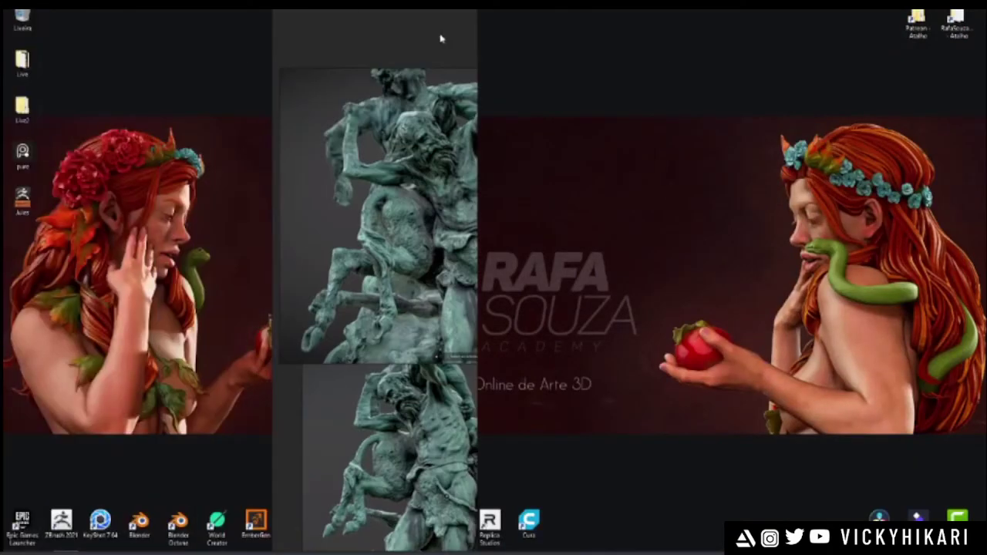
{"action": "left_click_drag", "start_coordinate": [441, 39], "coordinate": [439, 39]}
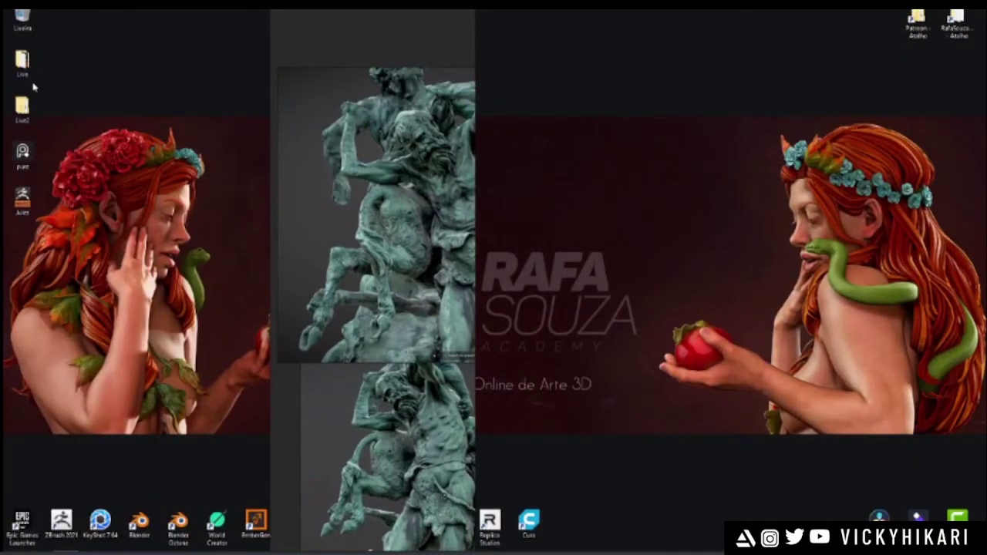
- Open the Slides folder inside Live2 and view grid image 005 at closer and full size
{"action": "double_click", "coordinate": [22, 106]}
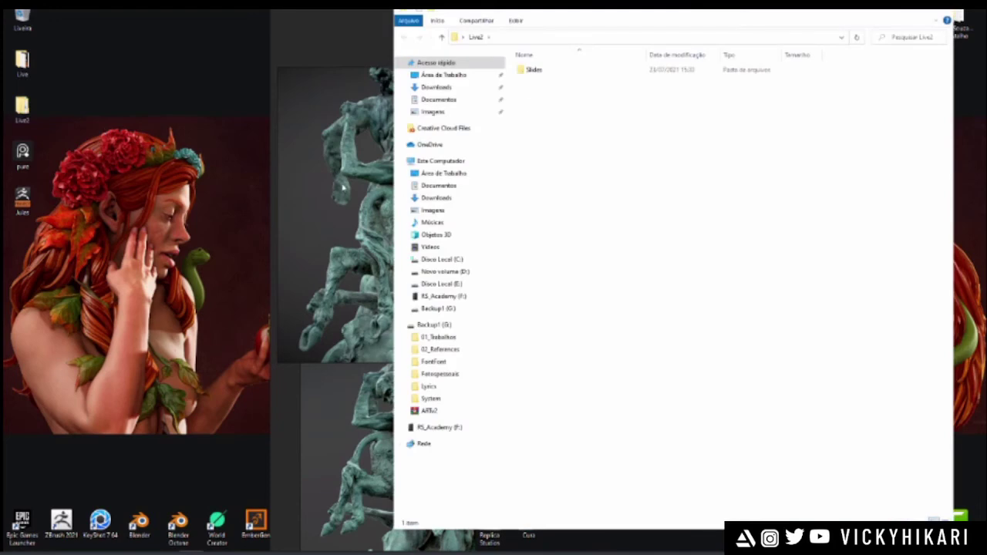
{"action": "double_click", "coordinate": [542, 73]}
{"action": "left_click", "coordinate": [867, 82]}
{"action": "double_click", "coordinate": [869, 83]}
{"action": "scroll", "coordinate": [547, 251], "scroll_direction": "up", "scroll_amount": 1}
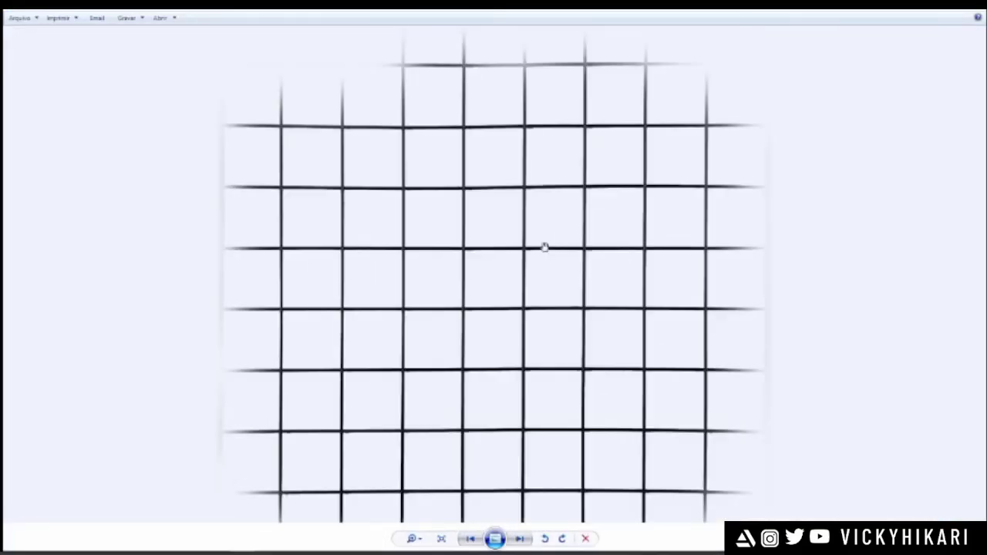
{"action": "scroll", "coordinate": [545, 248], "scroll_direction": "down", "scroll_amount": 1}
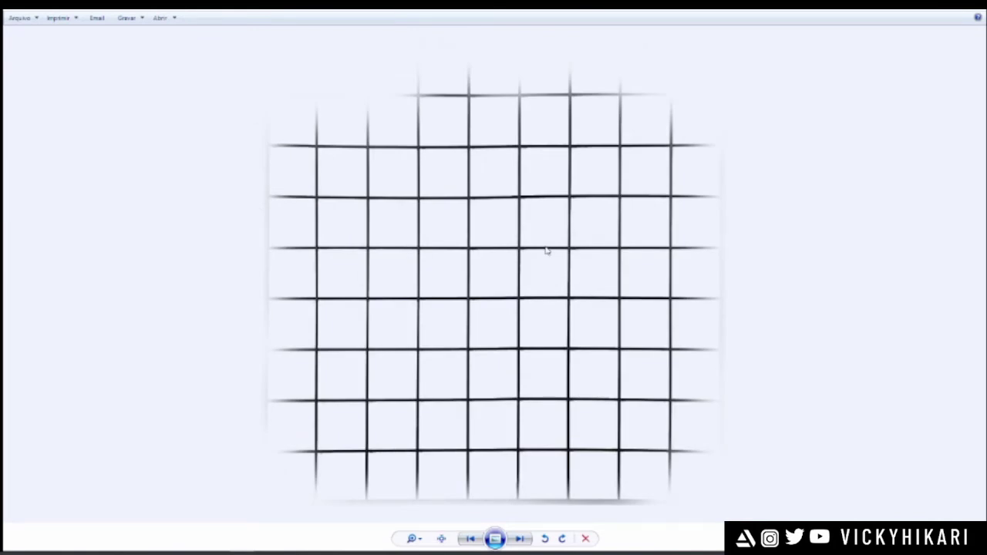
- Study the collage of shelves, blinds, social feeds and kitchen and the following square-and-circles diagram, and close the image viewer
{"action": "key", "text": "Right"}
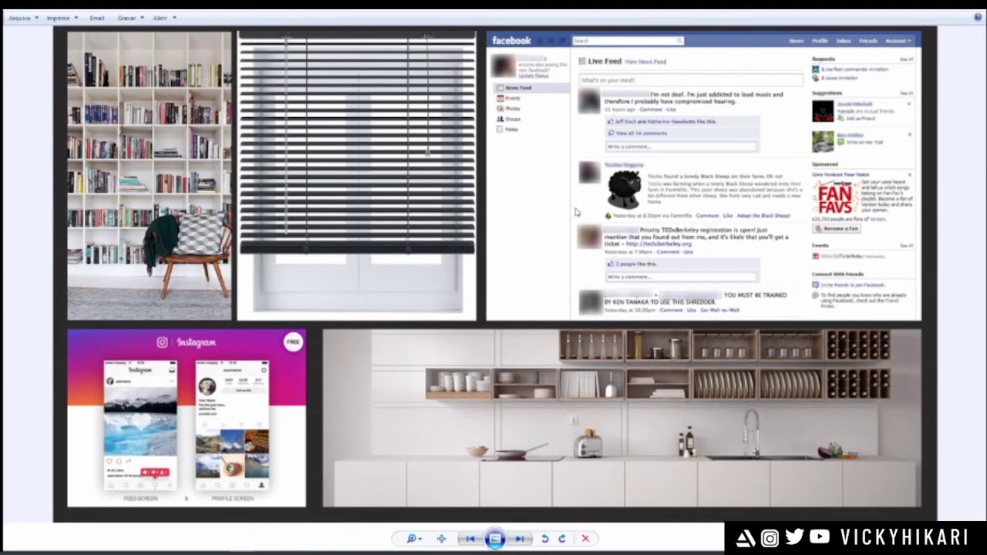
{"action": "scroll", "coordinate": [679, 108], "scroll_direction": "up", "scroll_amount": 2}
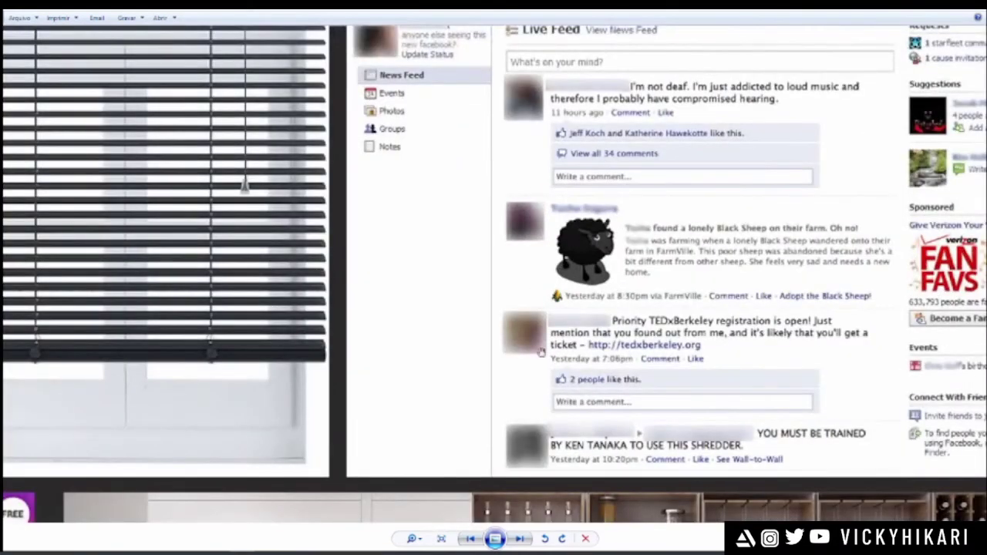
{"action": "scroll", "coordinate": [740, 157], "scroll_direction": "down", "scroll_amount": 3}
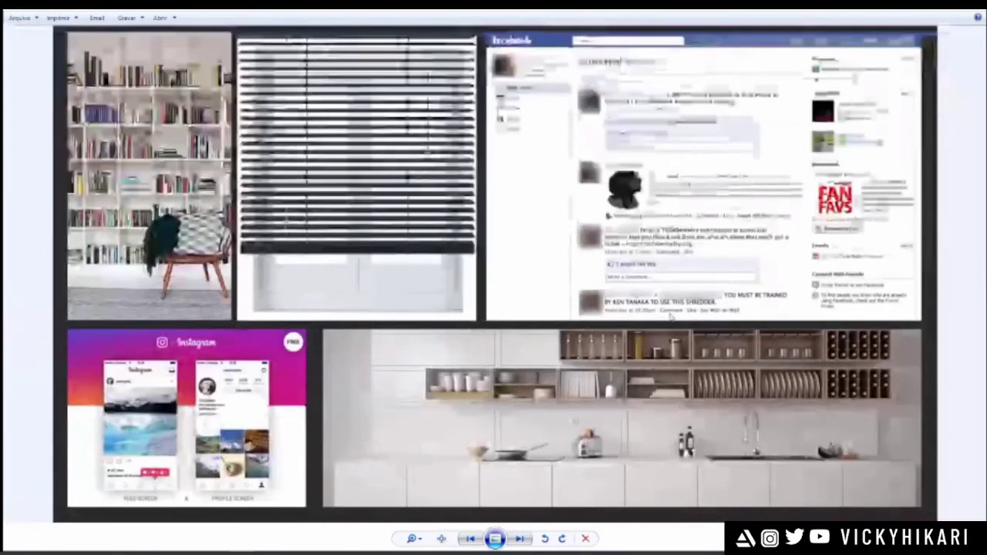
{"action": "scroll", "coordinate": [656, 329], "scroll_direction": "up", "scroll_amount": 3}
{"action": "scroll", "coordinate": [655, 329], "scroll_direction": "down", "scroll_amount": 3}
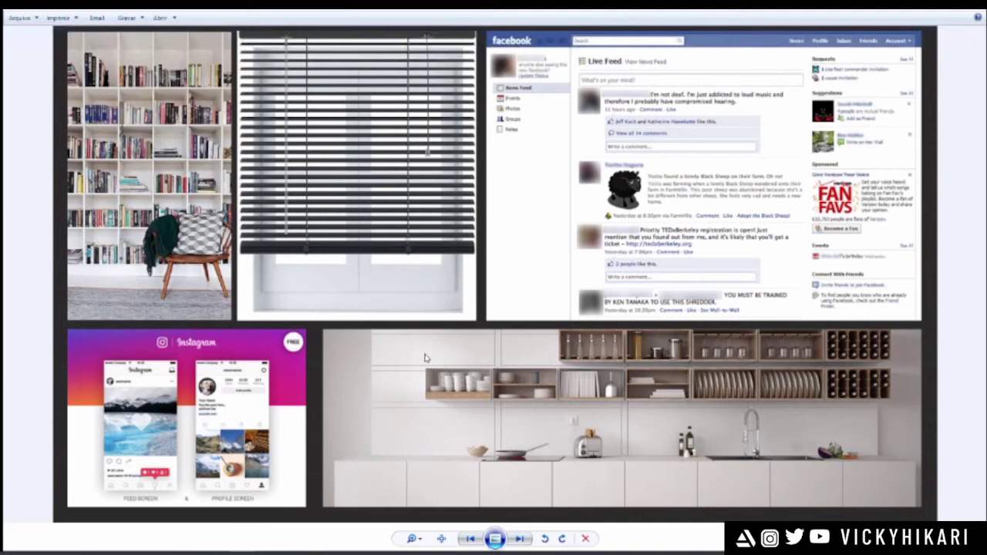
{"action": "left_click", "coordinate": [522, 538]}
{"action": "scroll", "coordinate": [520, 223], "scroll_direction": "up", "scroll_amount": 1}
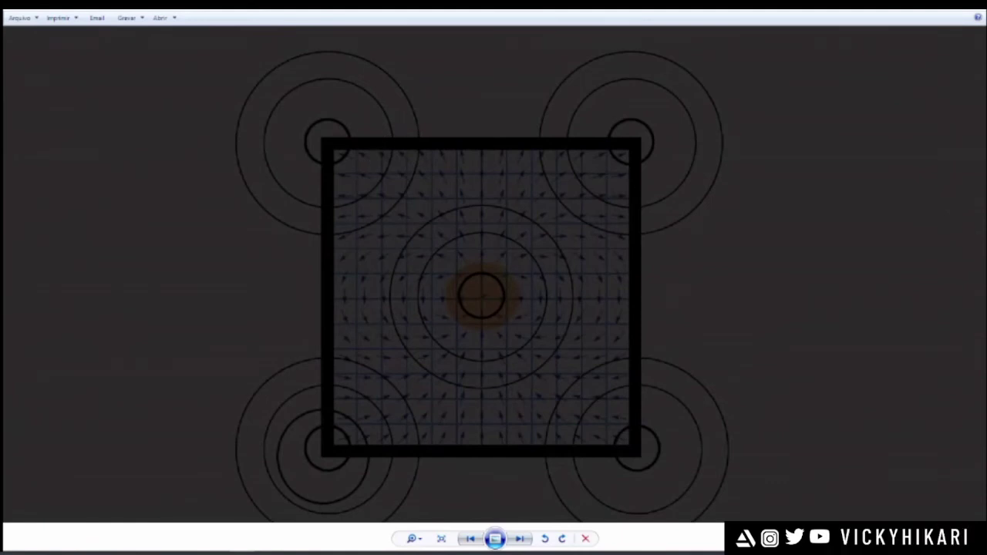
{"action": "left_click", "coordinate": [974, 9]}
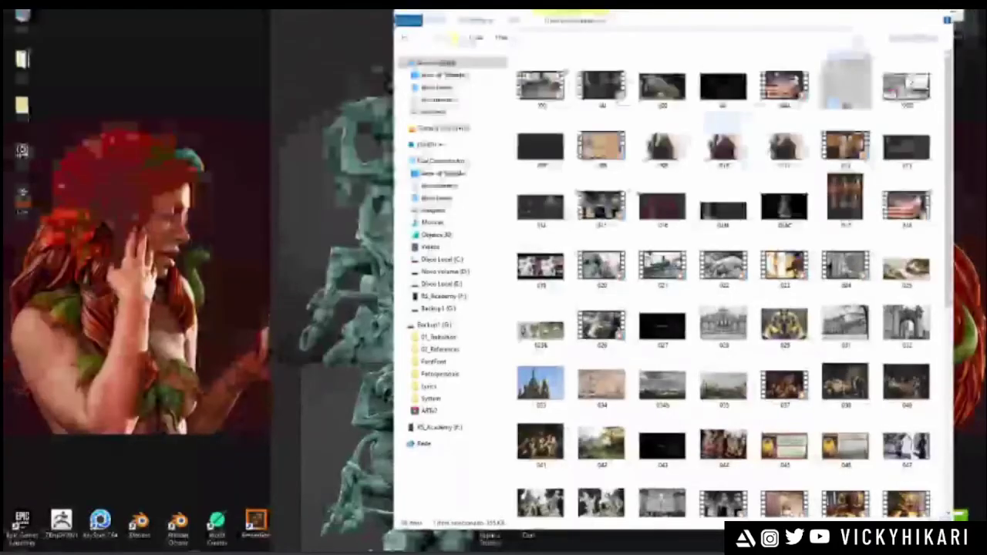
- Play video 008 full screen, pausing and resuming at the grid-line comparison on the Michelangelo torso drawing, and return to the Slides folder
{"action": "double_click", "coordinate": [627, 156]}
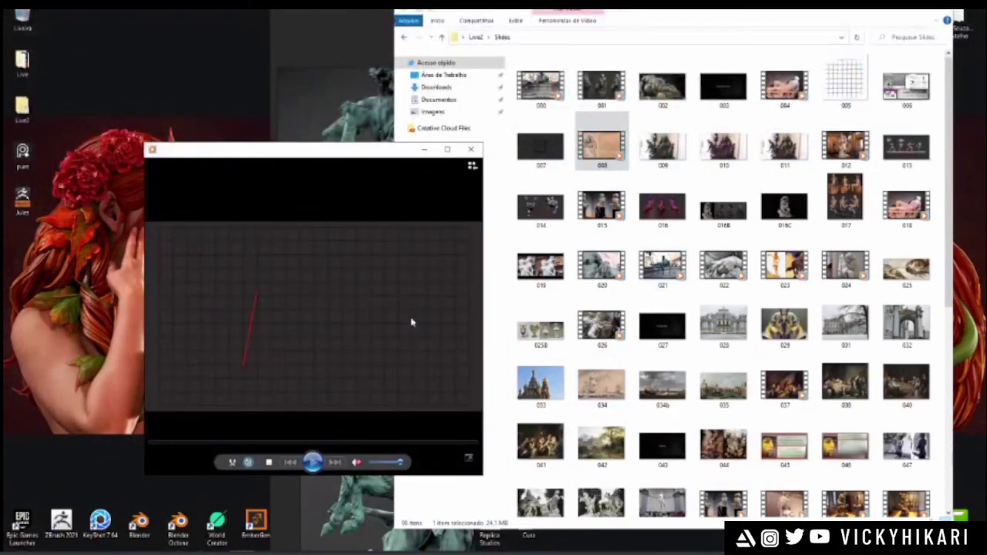
{"action": "double_click", "coordinate": [411, 322]}
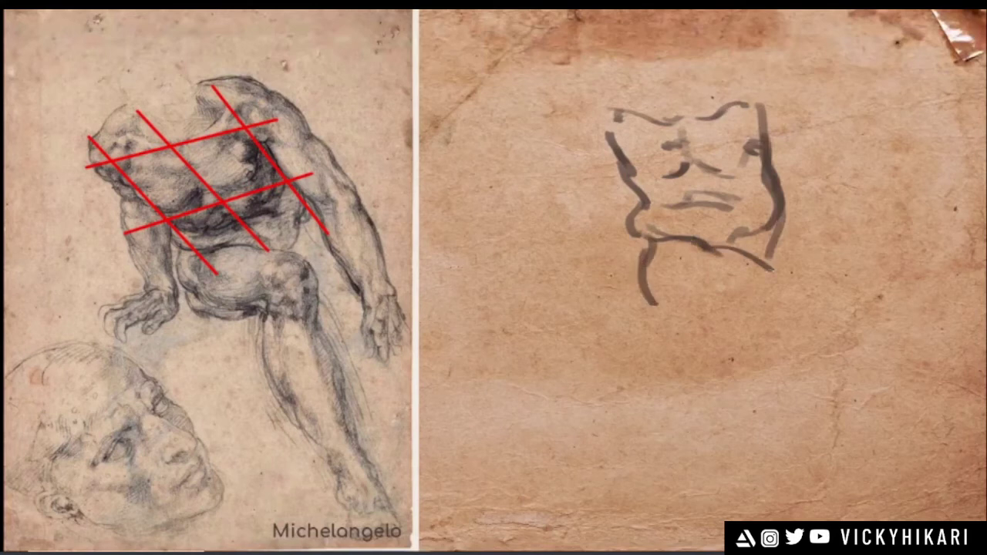
{"action": "left_click", "coordinate": [495, 535]}
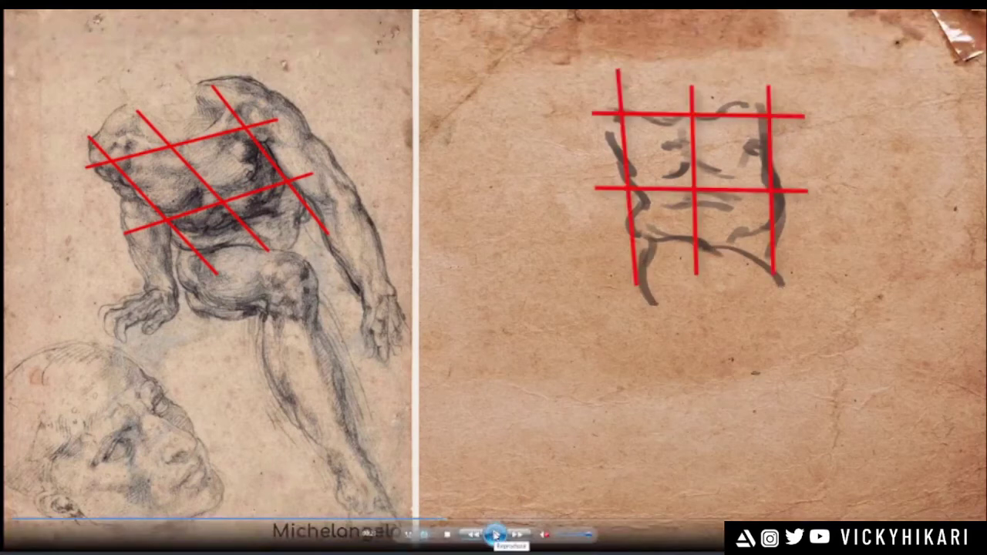
{"action": "left_click", "coordinate": [495, 534]}
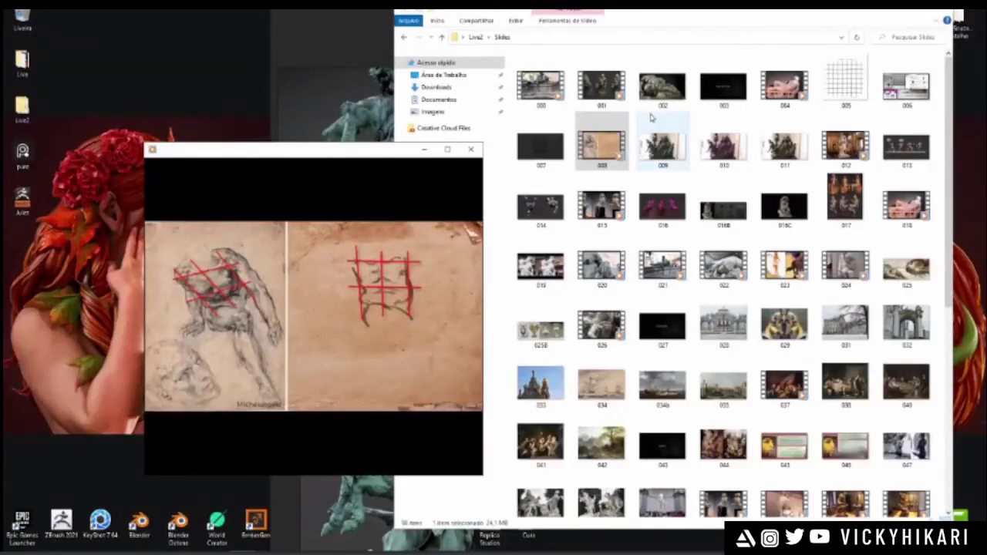
- Open slide 009 and advance through the bronze sculpture's gesture-line overlays to the slide of four posed mannequins
{"action": "double_click", "coordinate": [658, 152]}
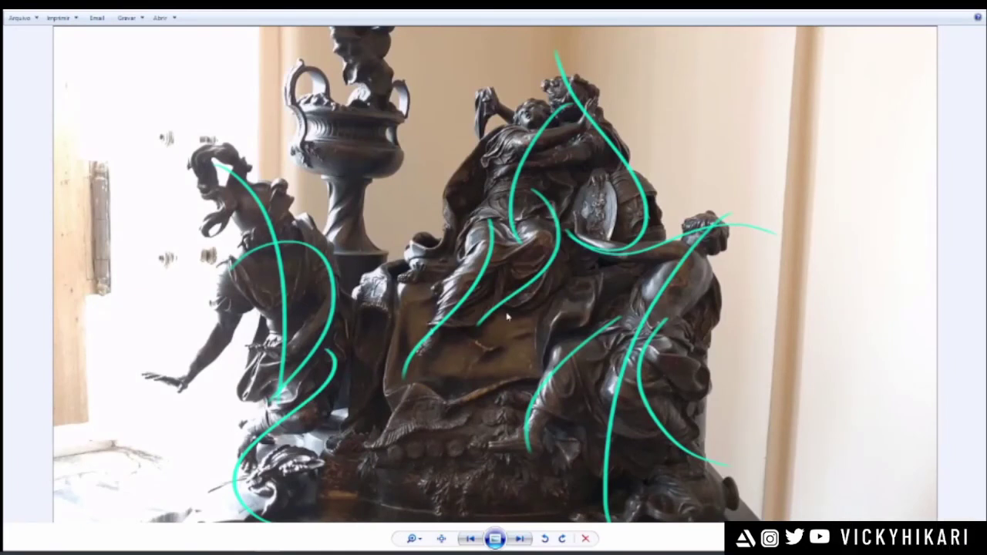
{"action": "left_click", "coordinate": [522, 538]}
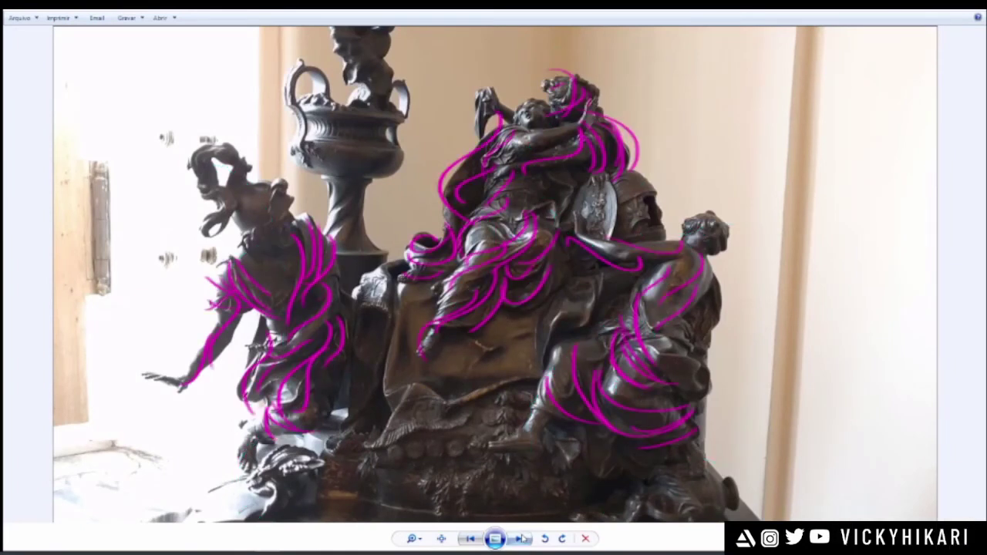
{"action": "left_click", "coordinate": [522, 538]}
{"action": "left_click", "coordinate": [522, 538]}
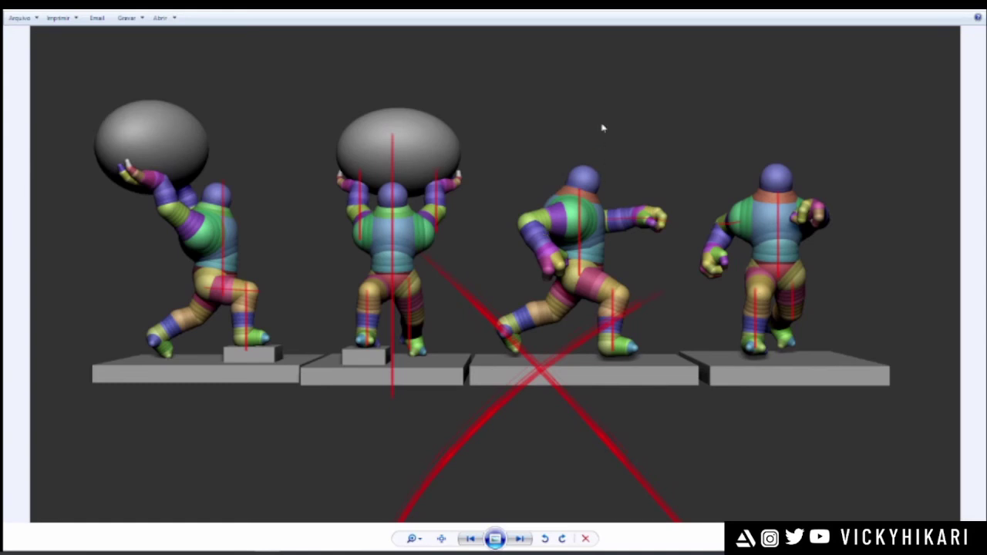
- Inspect the punching mannequin's torso, arm and leg alignment lines up close and return to the full slide
{"action": "scroll", "coordinate": [603, 128], "scroll_direction": "up", "scroll_amount": 5}
{"action": "left_click_drag", "start_coordinate": [569, 426], "coordinate": [578, 178]}
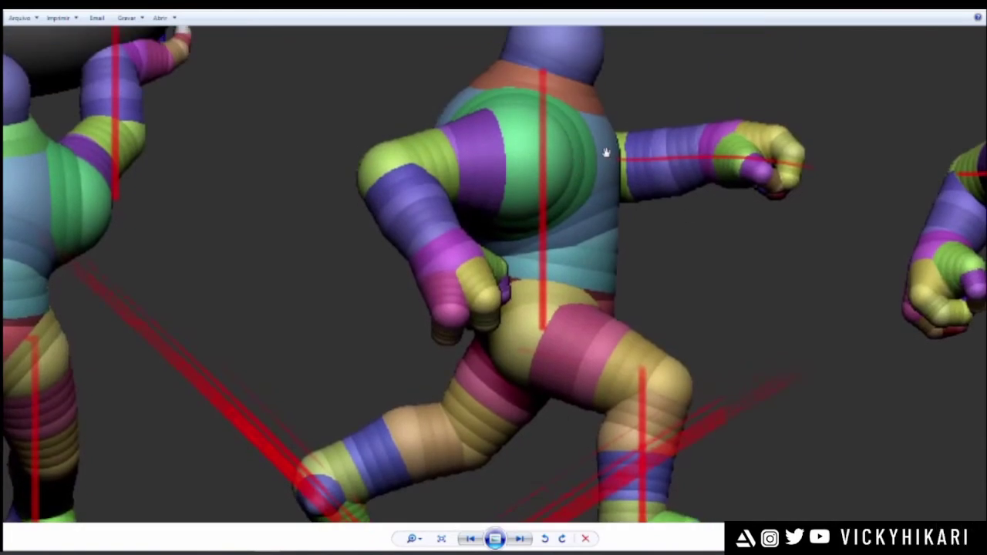
{"action": "scroll", "coordinate": [607, 153], "scroll_direction": "down", "scroll_amount": 5}
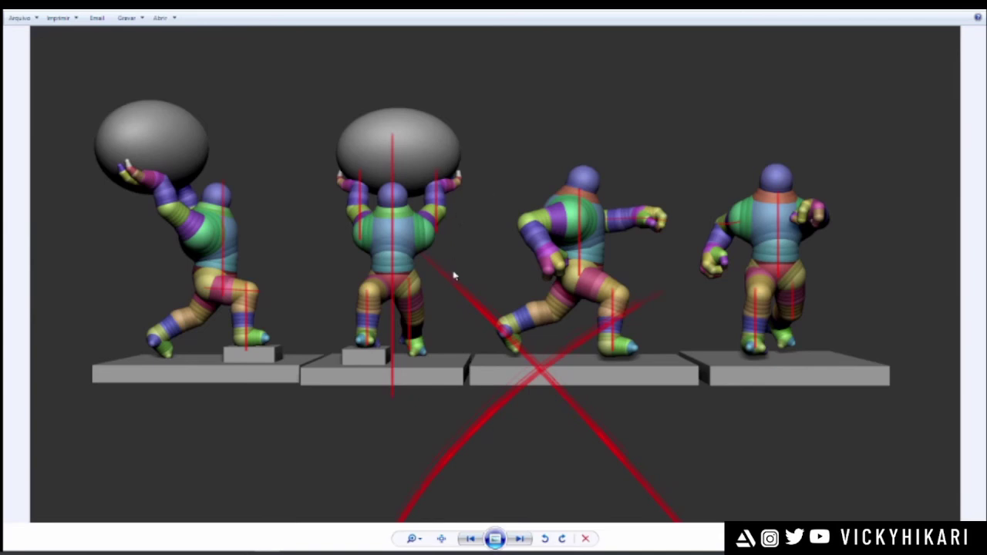
- Draw red sweeping curves over the two boulder-lifting mannequins to explain their movement, and clear the annotations
{"action": "scroll", "coordinate": [305, 234], "scroll_direction": "up", "scroll_amount": 3}
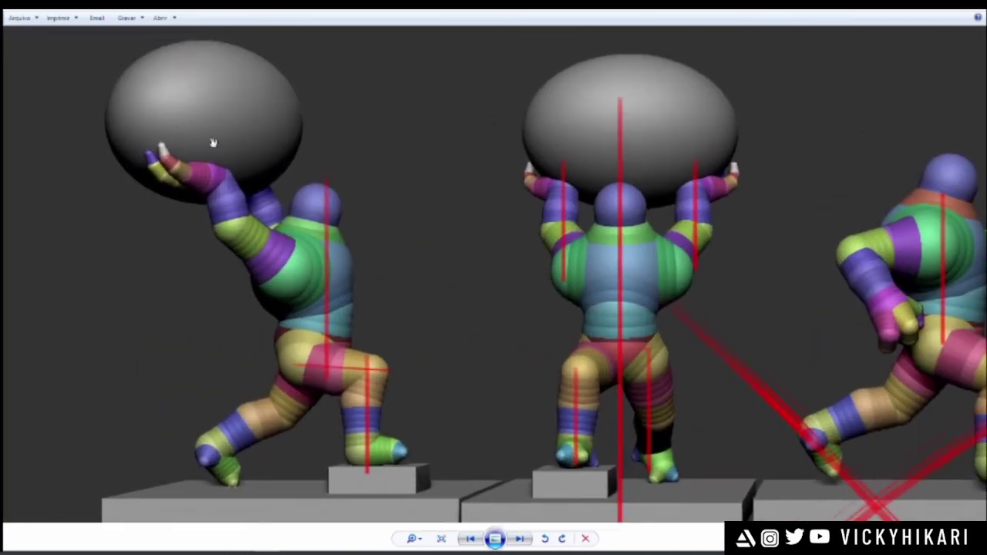
{"action": "mouse_move", "coordinate": [156, 85]}
{"action": "left_mouse_down"}
{"action": "mouse_move", "coordinate": [214, 99]}
{"action": "mouse_move", "coordinate": [56, 177]}
{"action": "mouse_move", "coordinate": [738, 224]}
{"action": "left_mouse_up"}
{"action": "left_click_drag", "start_coordinate": [550, 226], "coordinate": [460, 90]}
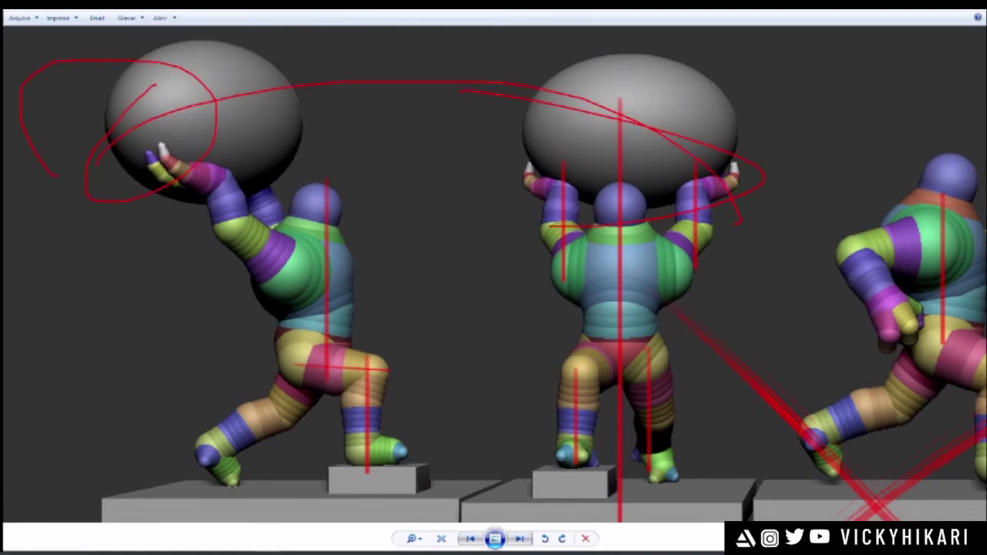
{"action": "mouse_move", "coordinate": [132, 93]}
{"action": "left_mouse_down"}
{"action": "mouse_move", "coordinate": [315, 127]}
{"action": "mouse_move", "coordinate": [219, 223]}
{"action": "left_mouse_up"}
{"action": "key", "text": "Escape"}
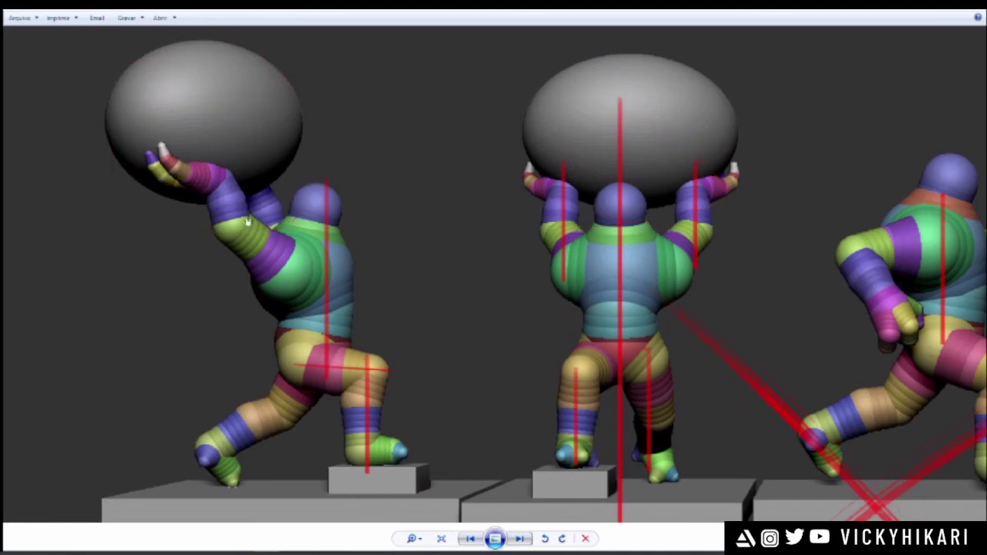
- Mark the side-view punching mannequin's hip and extended forearm with red circles and scribbled lines
{"action": "scroll", "coordinate": [384, 241], "scroll_direction": "down", "scroll_amount": 5}
{"action": "scroll", "coordinate": [643, 231], "scroll_direction": "up", "scroll_amount": 2}
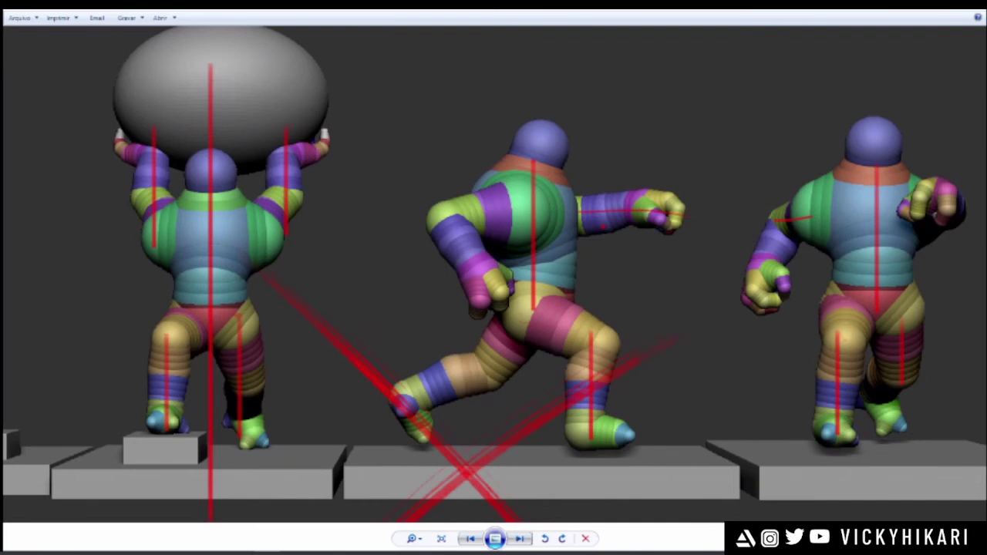
{"action": "left_click_drag", "start_coordinate": [528, 304], "coordinate": [543, 306]}
{"action": "mouse_move", "coordinate": [610, 188]}
{"action": "left_mouse_down"}
{"action": "mouse_move", "coordinate": [594, 205]}
{"action": "mouse_move", "coordinate": [725, 220]}
{"action": "mouse_move", "coordinate": [666, 218]}
{"action": "left_mouse_up"}
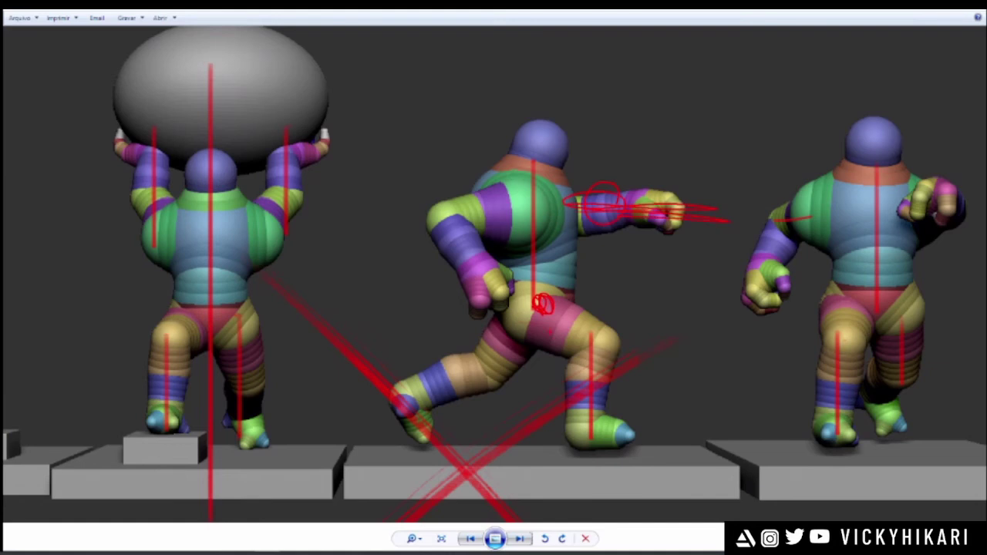
{"action": "left_click_drag", "start_coordinate": [550, 330], "coordinate": [573, 309]}
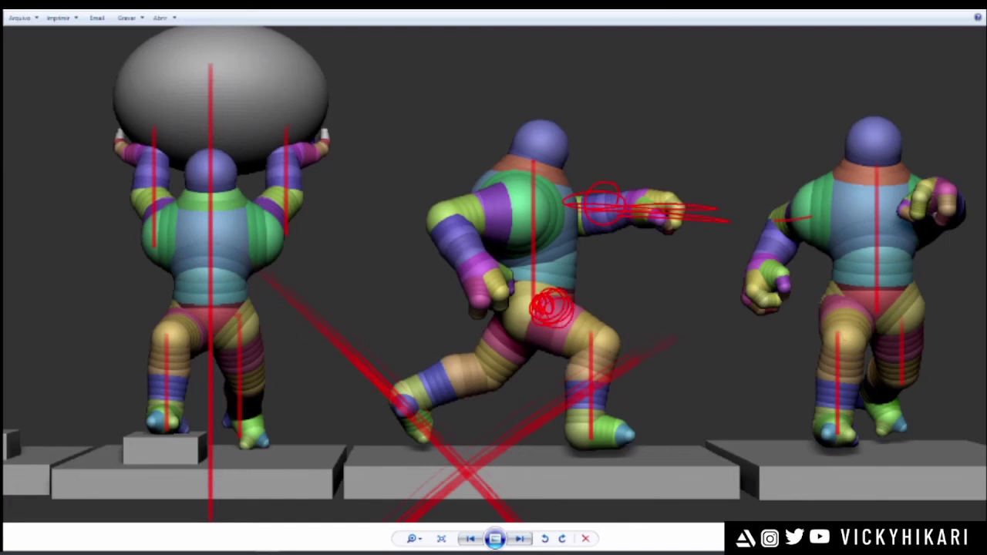
- Circle the side-view punching mannequin's near shoulder and extended arm in red, and clear the annotations
{"action": "mouse_move", "coordinate": [506, 209]}
{"action": "left_mouse_down"}
{"action": "mouse_move", "coordinate": [486, 182]}
{"action": "mouse_move", "coordinate": [502, 186]}
{"action": "mouse_move", "coordinate": [489, 207]}
{"action": "mouse_move", "coordinate": [505, 203]}
{"action": "left_mouse_up"}
{"action": "mouse_move", "coordinate": [591, 186]}
{"action": "left_mouse_down"}
{"action": "mouse_move", "coordinate": [598, 231]}
{"action": "mouse_move", "coordinate": [607, 204]}
{"action": "left_mouse_up"}
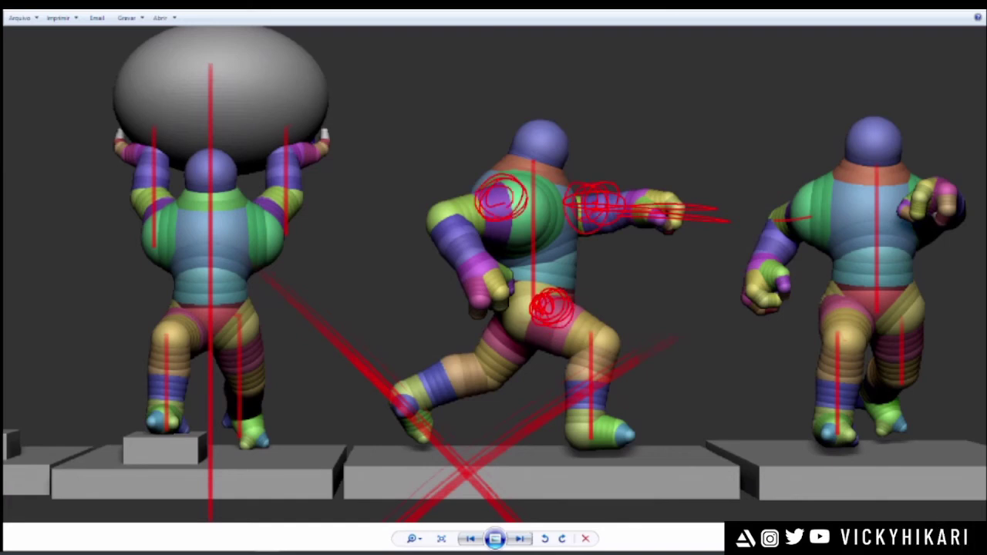
{"action": "left_click_drag", "start_coordinate": [505, 321], "coordinate": [501, 327]}
{"action": "key", "text": "Escape"}
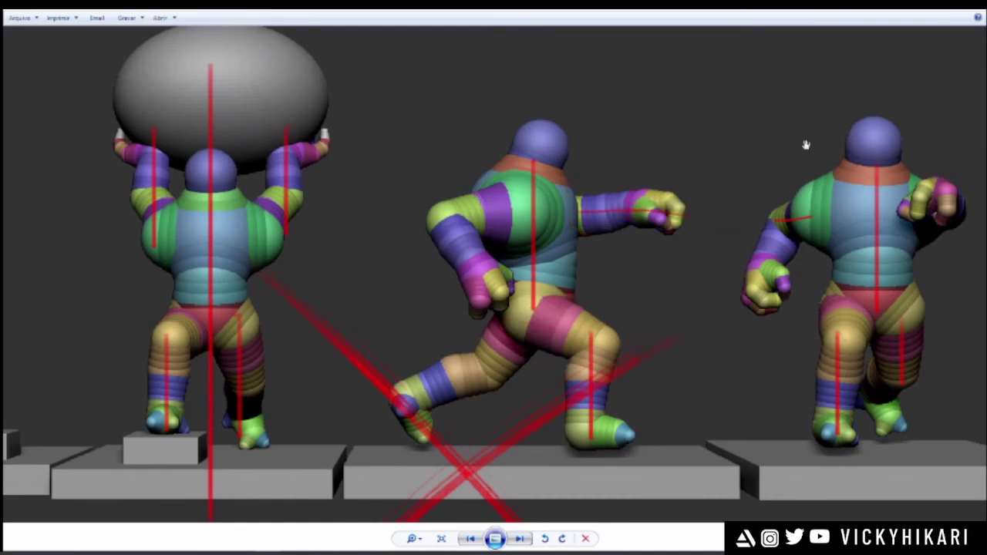
- Examine the alignment lines on the boulder-lifting and punching mannequins, and advance to the slide showing them from above
{"action": "scroll", "coordinate": [730, 232], "scroll_direction": "down", "scroll_amount": 3}
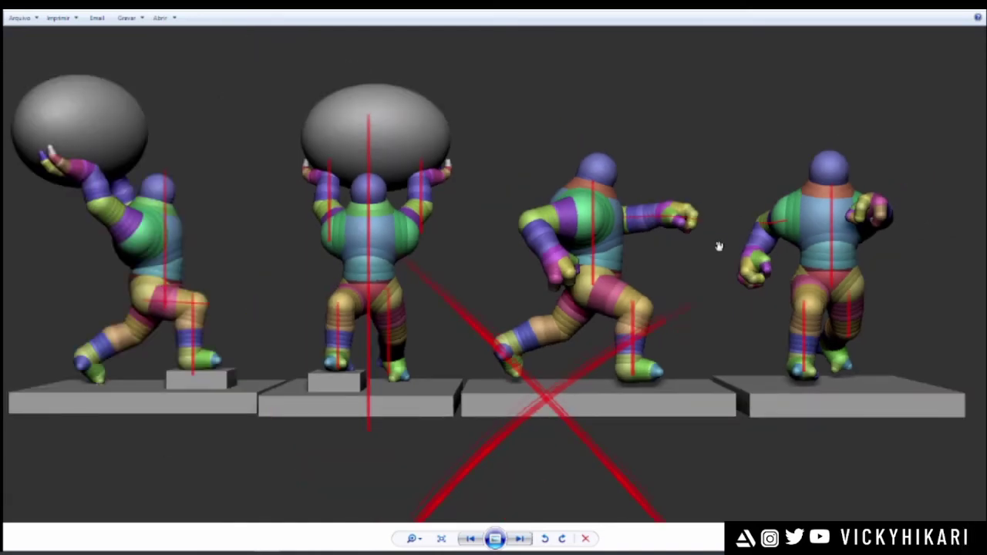
{"action": "scroll", "coordinate": [705, 242], "scroll_direction": "up", "scroll_amount": 2}
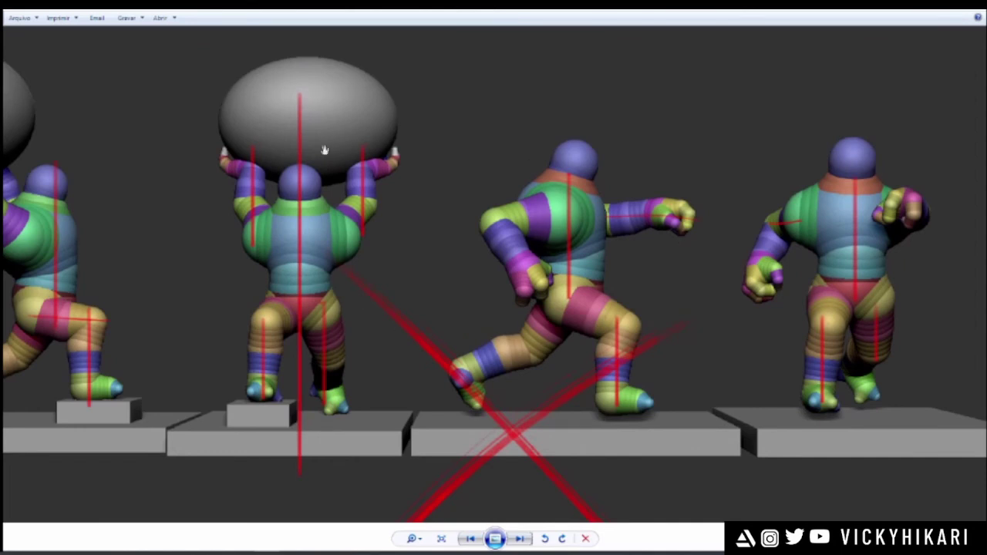
{"action": "left_click_drag", "start_coordinate": [303, 333], "coordinate": [470, 321]}
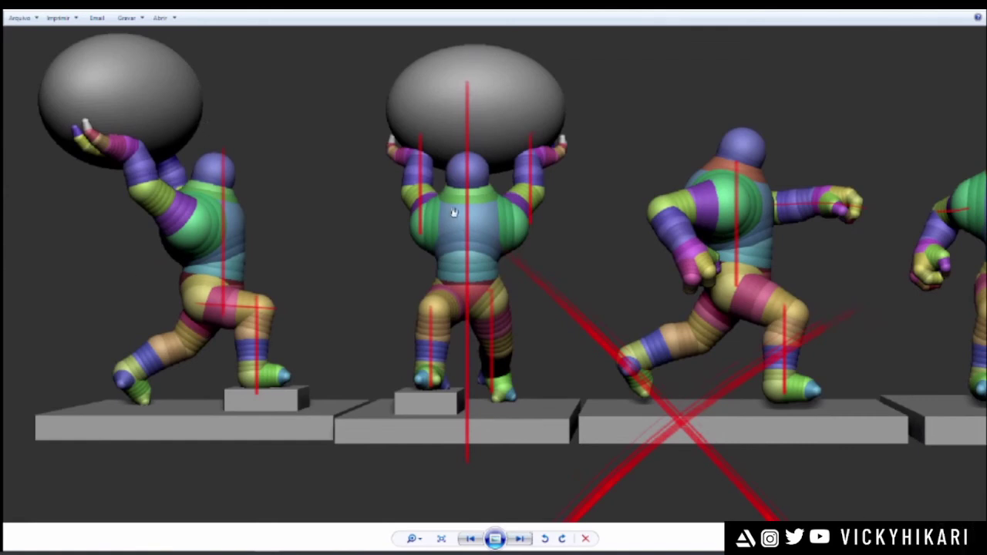
{"action": "left_click", "coordinate": [521, 539]}
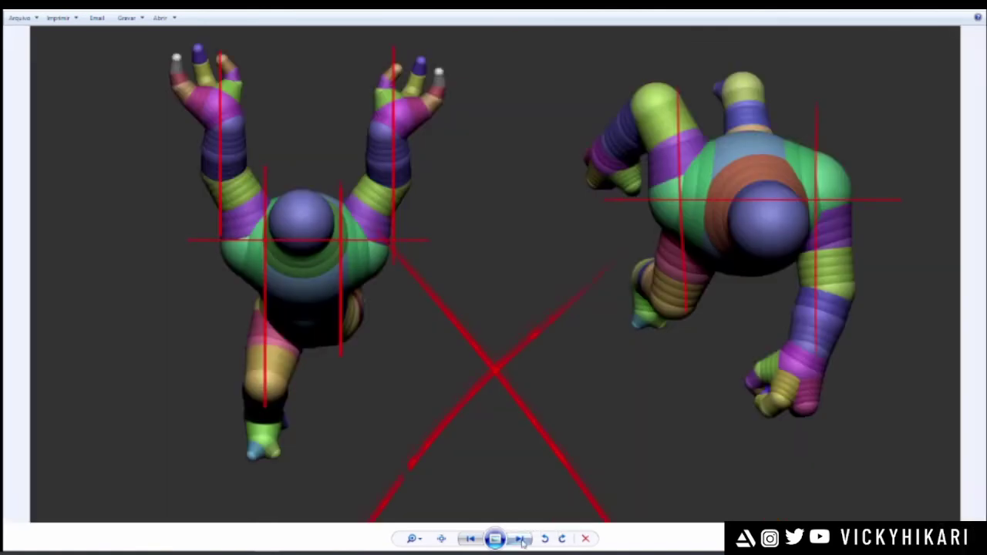
{"action": "left_click", "coordinate": [522, 539]}
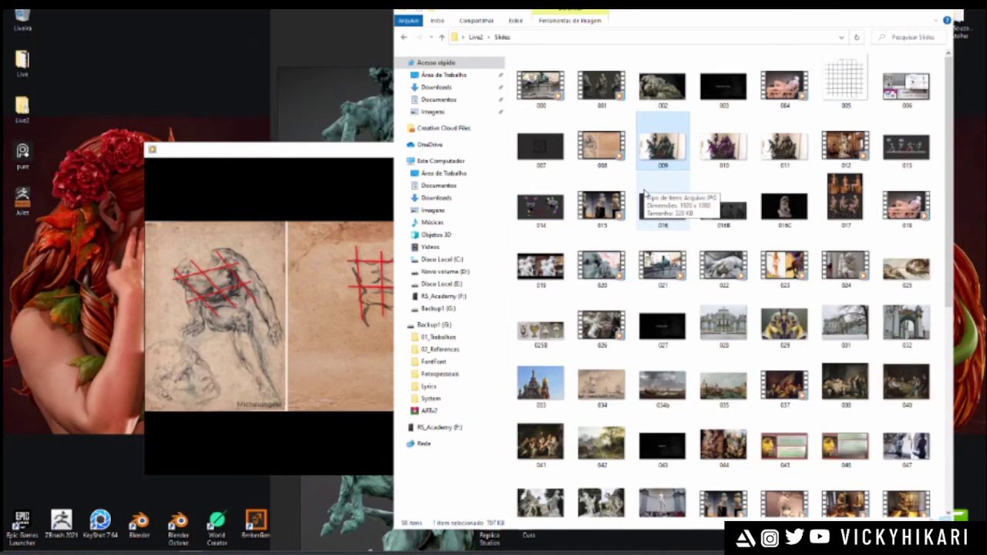
- Open video slide 015 of the seated clay woman full screen and pause it
{"action": "double_click", "coordinate": [603, 212]}
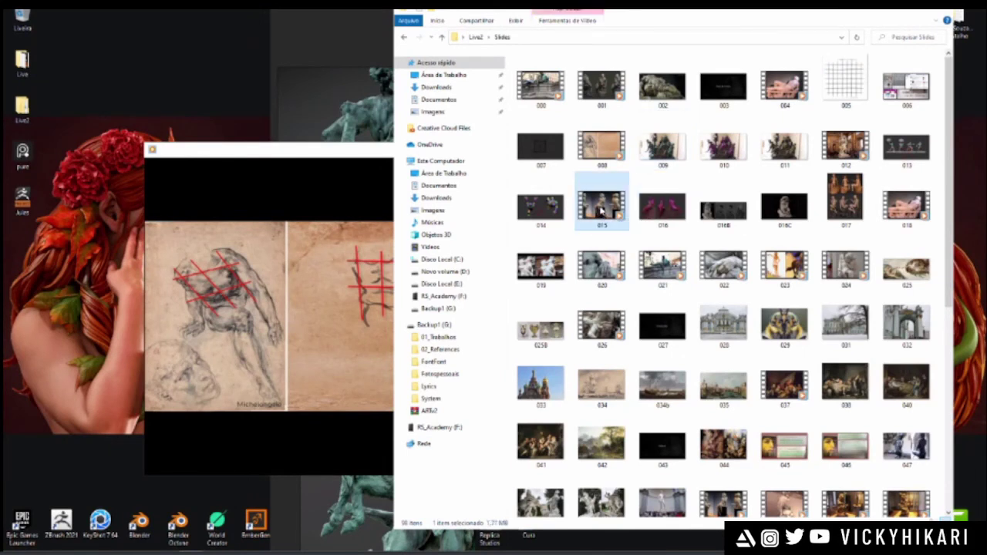
{"action": "double_click", "coordinate": [392, 326]}
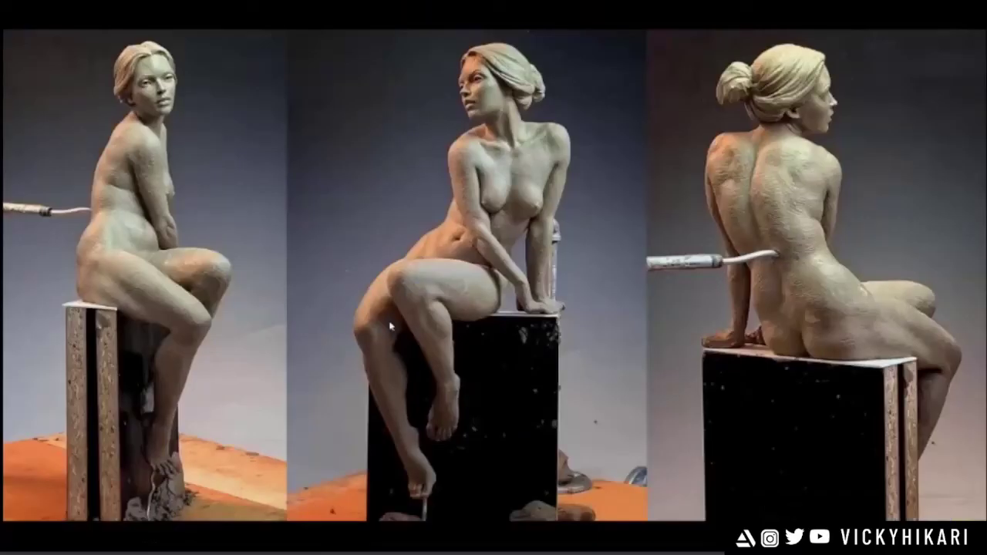
{"action": "left_click", "coordinate": [495, 534]}
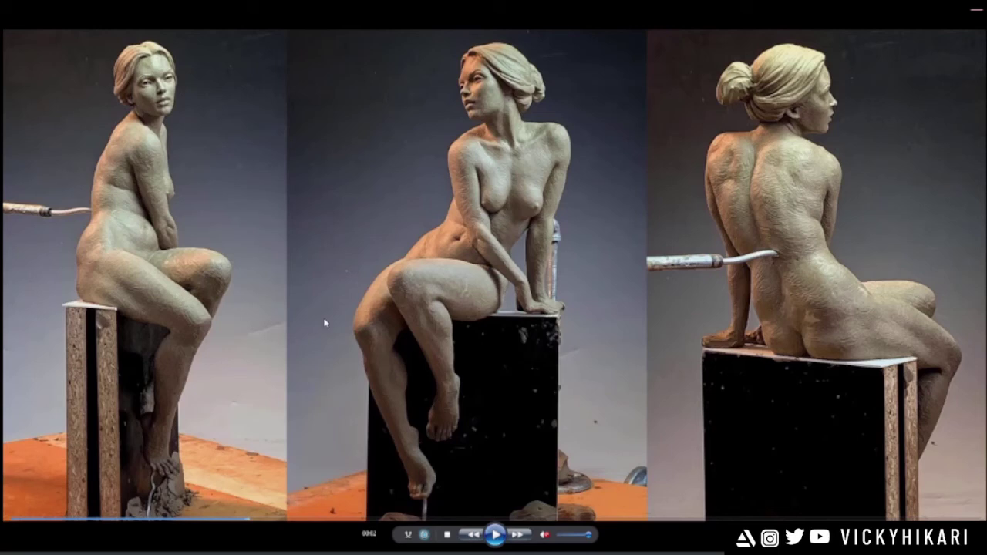
- Draw a red line across the centre seated figure's hips and flowing gesture curves from her head through the torso to the legs
{"action": "left_click_drag", "start_coordinate": [598, 351], "coordinate": [304, 313]}
{"action": "mouse_move", "coordinate": [497, 53]}
{"action": "left_mouse_down"}
{"action": "mouse_move", "coordinate": [483, 171]}
{"action": "mouse_move", "coordinate": [416, 346]}
{"action": "left_mouse_up"}
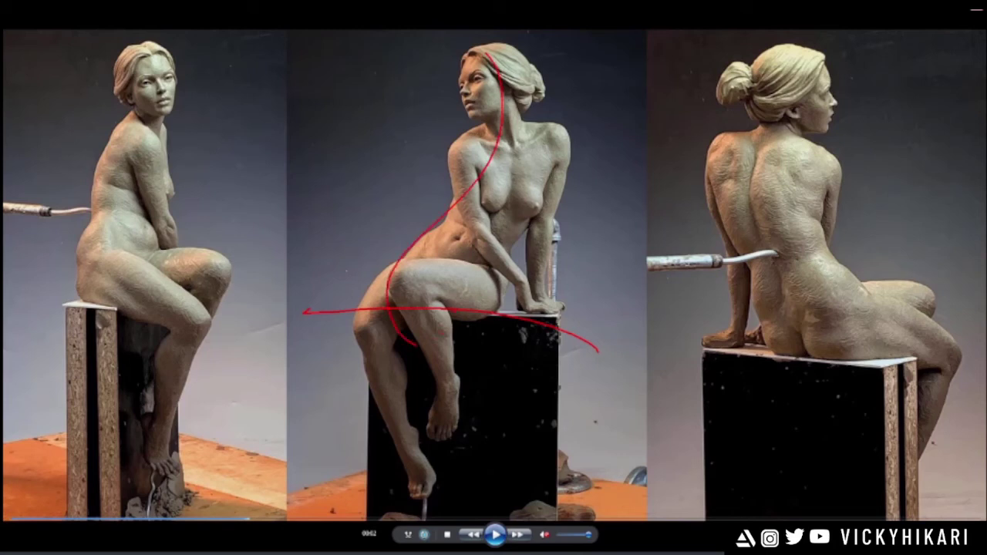
{"action": "left_click_drag", "start_coordinate": [506, 130], "coordinate": [479, 353]}
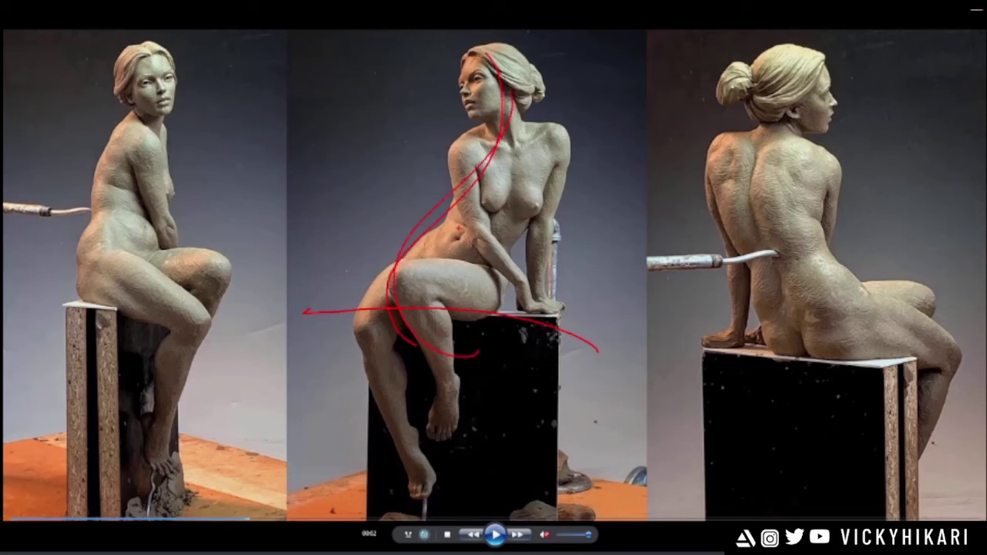
- Draw red arcs and arrows from the centre figure's neck and shoulder toward the back-view figure, and undo the last strokes
{"action": "left_click_drag", "start_coordinate": [578, 77], "coordinate": [549, 138]}
{"action": "mouse_move", "coordinate": [540, 91]}
{"action": "left_mouse_down"}
{"action": "mouse_move", "coordinate": [617, 44]}
{"action": "mouse_move", "coordinate": [664, 71]}
{"action": "mouse_move", "coordinate": [692, 122]}
{"action": "left_mouse_up"}
{"action": "left_click_drag", "start_coordinate": [582, 139], "coordinate": [638, 137]}
{"action": "mouse_move", "coordinate": [613, 42]}
{"action": "left_mouse_down"}
{"action": "mouse_move", "coordinate": [706, 99]}
{"action": "mouse_move", "coordinate": [666, 129]}
{"action": "mouse_move", "coordinate": [723, 178]}
{"action": "left_mouse_up"}
{"action": "left_click_drag", "start_coordinate": [569, 155], "coordinate": [709, 187]}
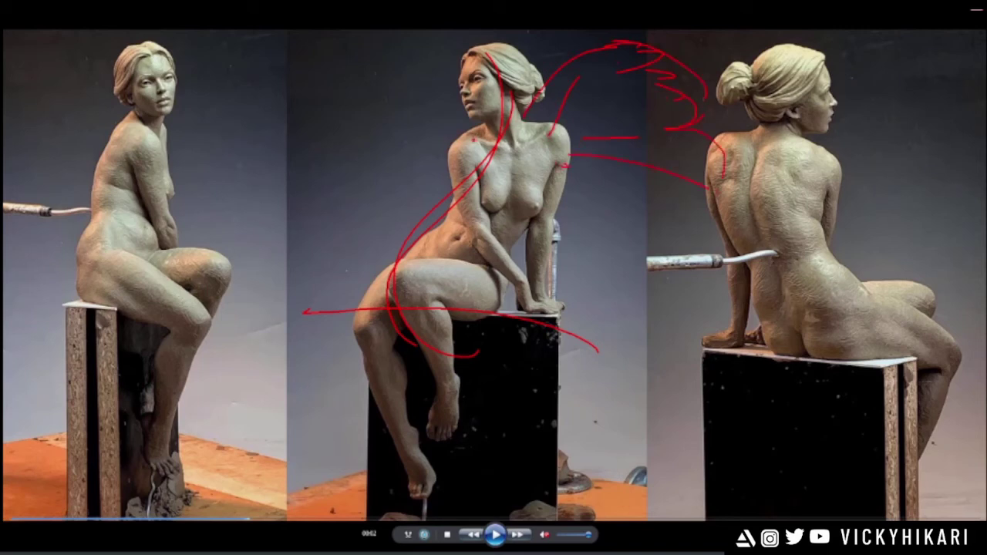
{"action": "key", "text": "ctrl+z"}
{"action": "key", "text": "ctrl+z"}
{"action": "key", "text": "ctrl+z"}
{"action": "key", "text": "ctrl+z"}
{"action": "key", "text": "ctrl+z"}
{"action": "key", "text": "ctrl+z"}
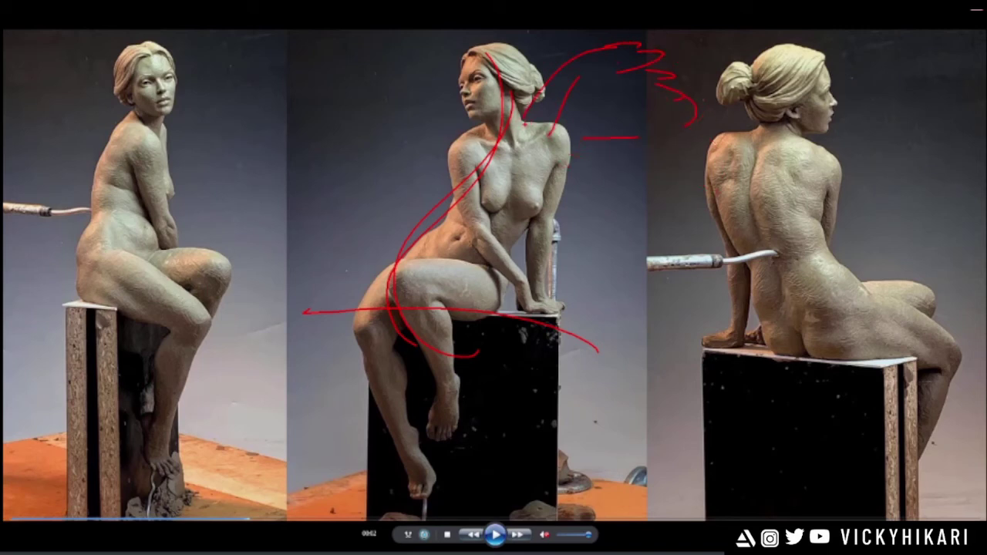
- Draw red directional arrows on both sides of the centre figure's head, shoulders and torso
{"action": "left_click_drag", "start_coordinate": [617, 72], "coordinate": [526, 116]}
{"action": "mouse_move", "coordinate": [647, 92]}
{"action": "left_mouse_down"}
{"action": "mouse_move", "coordinate": [599, 129]}
{"action": "mouse_move", "coordinate": [555, 130]}
{"action": "mouse_move", "coordinate": [631, 202]}
{"action": "left_mouse_up"}
{"action": "left_click_drag", "start_coordinate": [569, 205], "coordinate": [602, 224]}
{"action": "left_click_drag", "start_coordinate": [439, 105], "coordinate": [455, 114]}
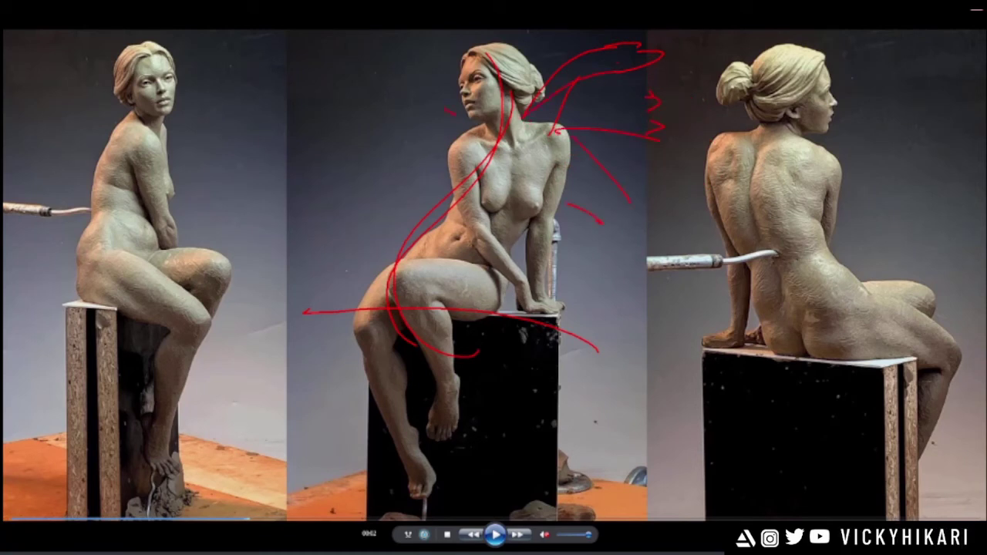
{"action": "left_click_drag", "start_coordinate": [446, 163], "coordinate": [401, 220]}
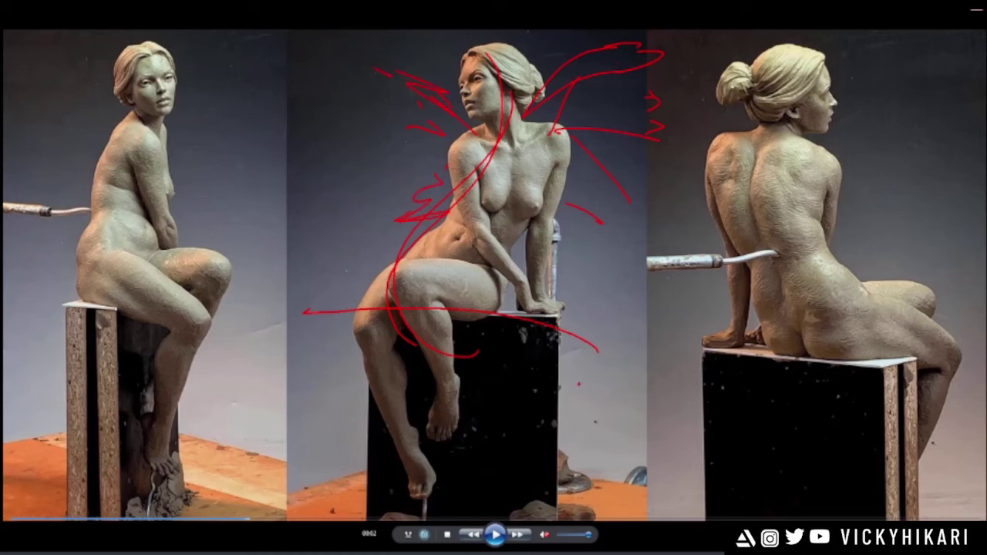
- Draw sweeping red curves outward from the centre figure's hips, thighs and feet and in the space beside the side-view figure
{"action": "left_click_drag", "start_coordinate": [644, 445], "coordinate": [530, 320]}
{"action": "left_click_drag", "start_coordinate": [599, 367], "coordinate": [472, 298]}
{"action": "left_click_drag", "start_coordinate": [350, 245], "coordinate": [289, 137]}
{"action": "left_click_drag", "start_coordinate": [491, 421], "coordinate": [594, 501]}
{"action": "left_click_drag", "start_coordinate": [435, 432], "coordinate": [532, 478]}
{"action": "mouse_move", "coordinate": [584, 386]}
{"action": "left_mouse_down"}
{"action": "mouse_move", "coordinate": [744, 459]}
{"action": "mouse_move", "coordinate": [601, 482]}
{"action": "left_mouse_up"}
{"action": "left_click_drag", "start_coordinate": [386, 273], "coordinate": [342, 130]}
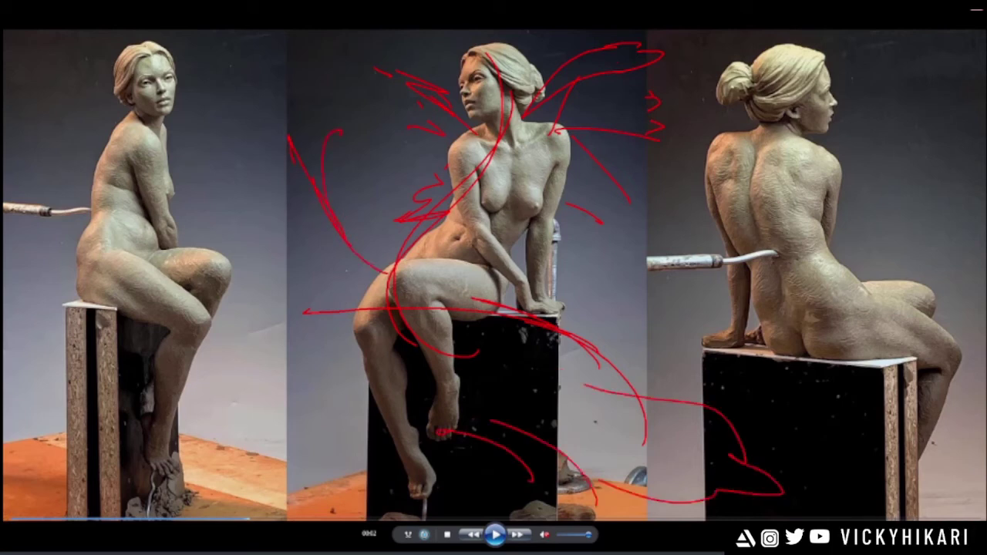
{"action": "left_click_drag", "start_coordinate": [243, 157], "coordinate": [296, 292]}
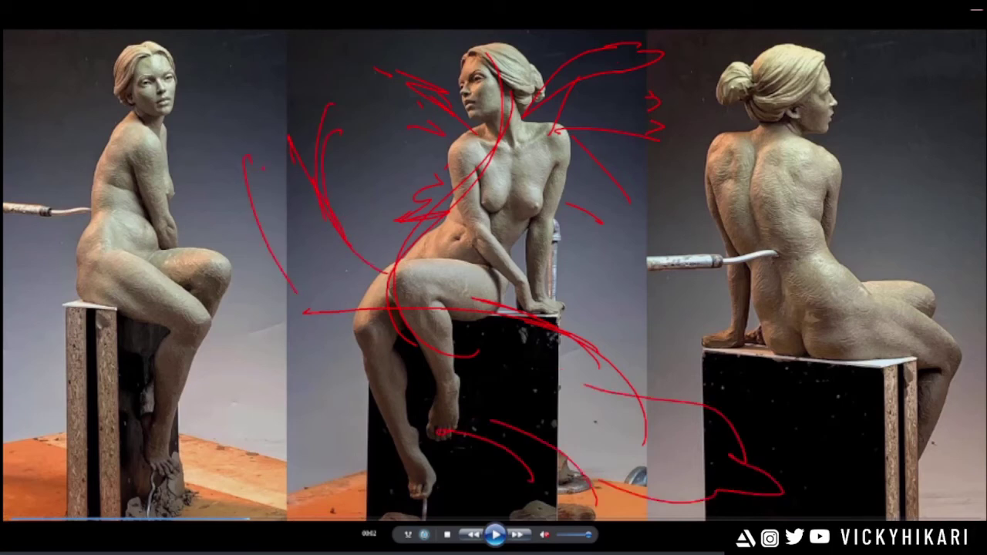
{"action": "mouse_move", "coordinate": [294, 193]}
{"action": "left_mouse_down"}
{"action": "mouse_move", "coordinate": [193, 217]}
{"action": "mouse_move", "coordinate": [209, 100]}
{"action": "left_mouse_up"}
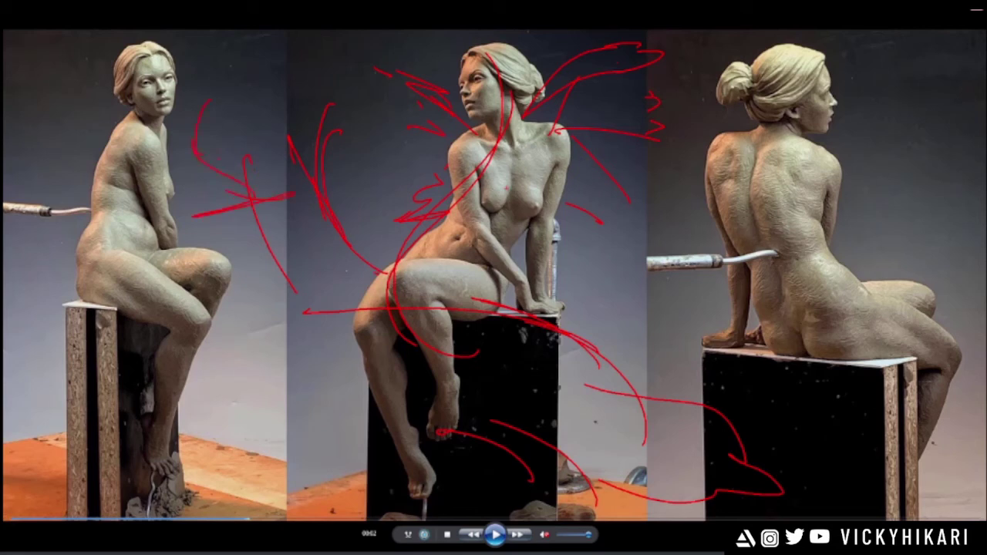
- Draw a red gesture curve from the centre figure's neck down to her leg, plus two vertical guide lines beside her
{"action": "mouse_move", "coordinate": [505, 102]}
{"action": "left_mouse_down"}
{"action": "mouse_move", "coordinate": [527, 135]}
{"action": "mouse_move", "coordinate": [460, 217]}
{"action": "mouse_move", "coordinate": [394, 266]}
{"action": "mouse_move", "coordinate": [392, 393]}
{"action": "left_mouse_up"}
{"action": "left_click_drag", "start_coordinate": [616, 138], "coordinate": [619, 348]}
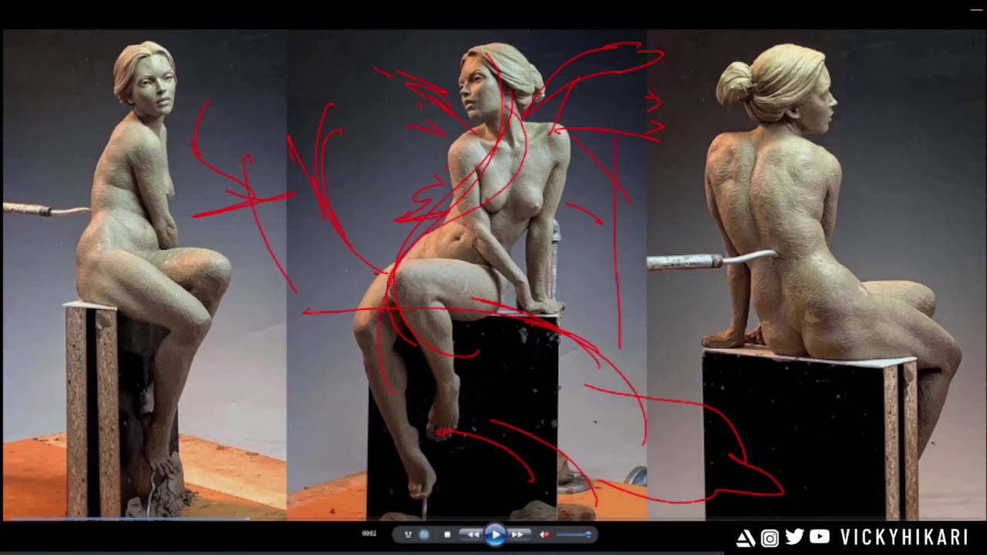
{"action": "left_click_drag", "start_coordinate": [653, 108], "coordinate": [656, 371]}
- Try vertical and horizontal grid lines around the back-view figure, undo them, and add red curves over the centre figure's torso
{"action": "mouse_move", "coordinate": [677, 92]}
{"action": "left_mouse_down"}
{"action": "mouse_move", "coordinate": [687, 290]}
{"action": "mouse_move", "coordinate": [678, 406]}
{"action": "left_mouse_up"}
{"action": "left_click_drag", "start_coordinate": [703, 51], "coordinate": [731, 413]}
{"action": "mouse_move", "coordinate": [873, 241]}
{"action": "left_mouse_down"}
{"action": "mouse_move", "coordinate": [538, 290]}
{"action": "mouse_move", "coordinate": [574, 253]}
{"action": "left_mouse_up"}
{"action": "left_click_drag", "start_coordinate": [820, 191], "coordinate": [480, 185]}
{"action": "key", "text": "ctrl+z"}
{"action": "key", "text": "ctrl+z"}
{"action": "key", "text": "ctrl+z"}
{"action": "key", "text": "ctrl+z"}
{"action": "left_click_drag", "start_coordinate": [526, 117], "coordinate": [409, 297]}
{"action": "left_click_drag", "start_coordinate": [532, 136], "coordinate": [529, 242]}
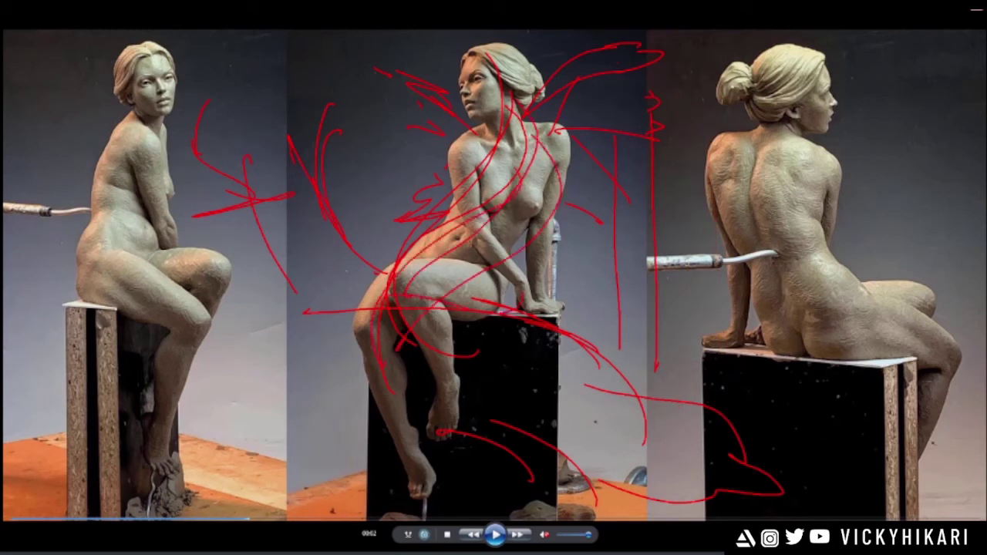
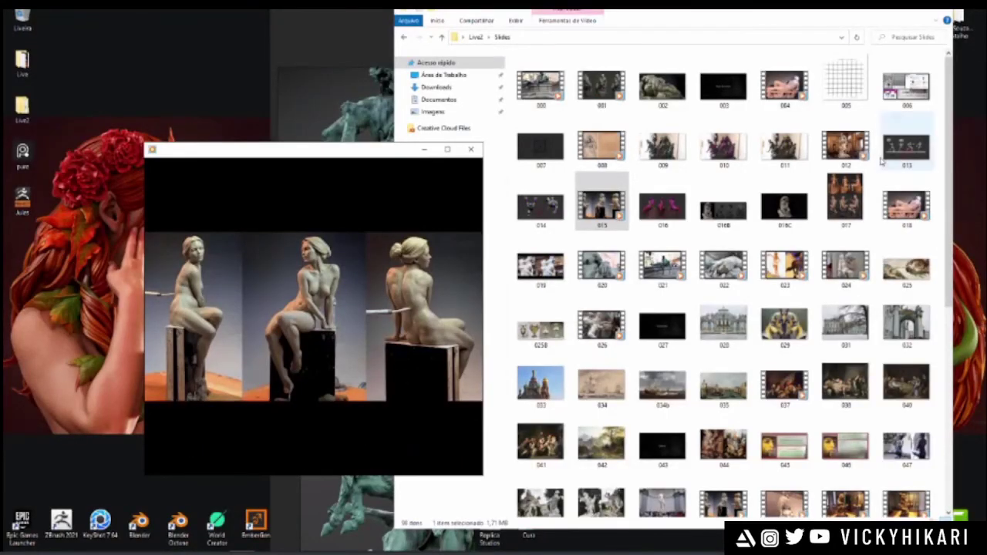
- Close the video, open slide 016 of the coloured seated figure, and go back to the mannequins seen from above
{"action": "left_click", "coordinate": [470, 149]}
{"action": "double_click", "coordinate": [650, 211]}
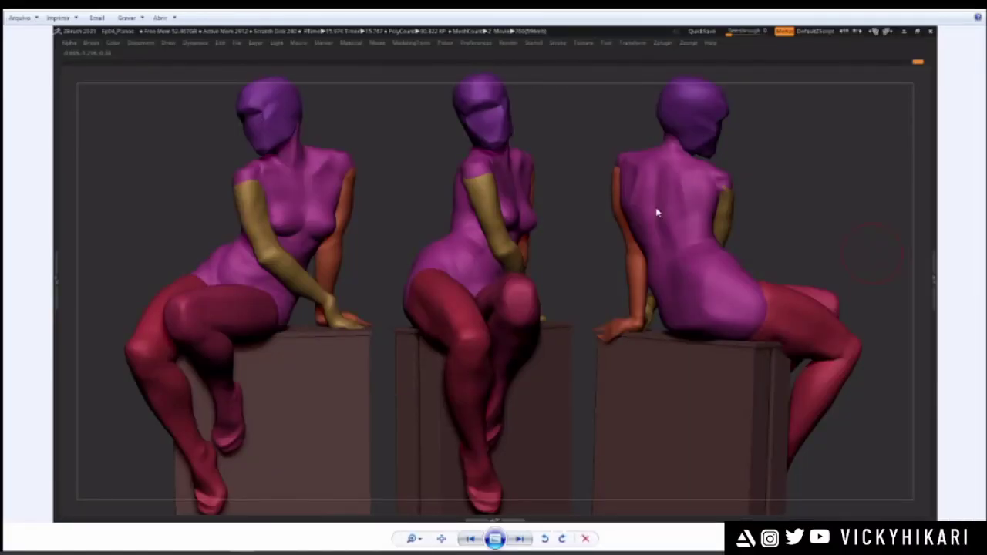
{"action": "key", "text": "Left"}
{"action": "key", "text": "Left"}
{"action": "key", "text": "Right"}
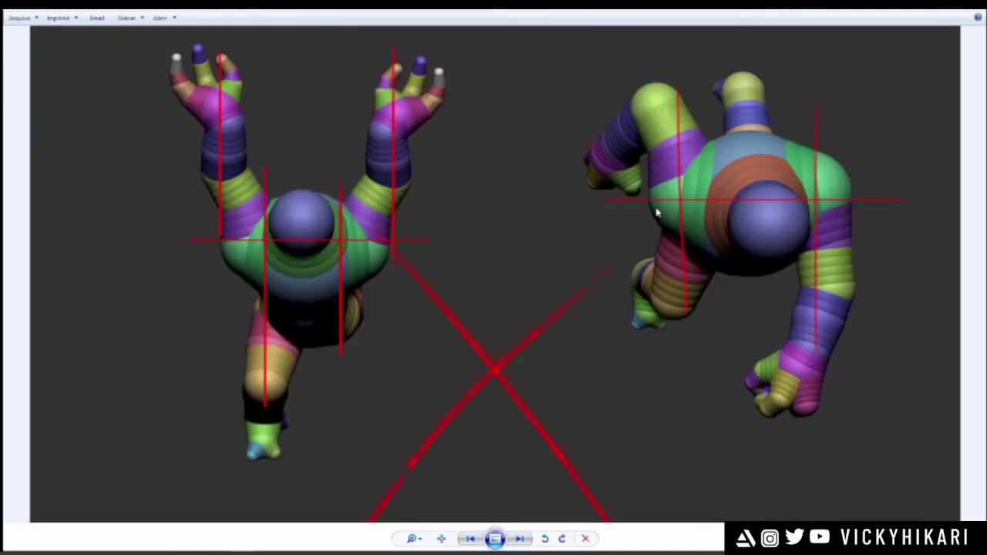
- Compare the four-mannequin slide with the coloured seated figure and the Hulk sculpture, finishing on the Hulk slide
{"action": "scroll", "coordinate": [657, 213], "scroll_direction": "down", "scroll_amount": 1}
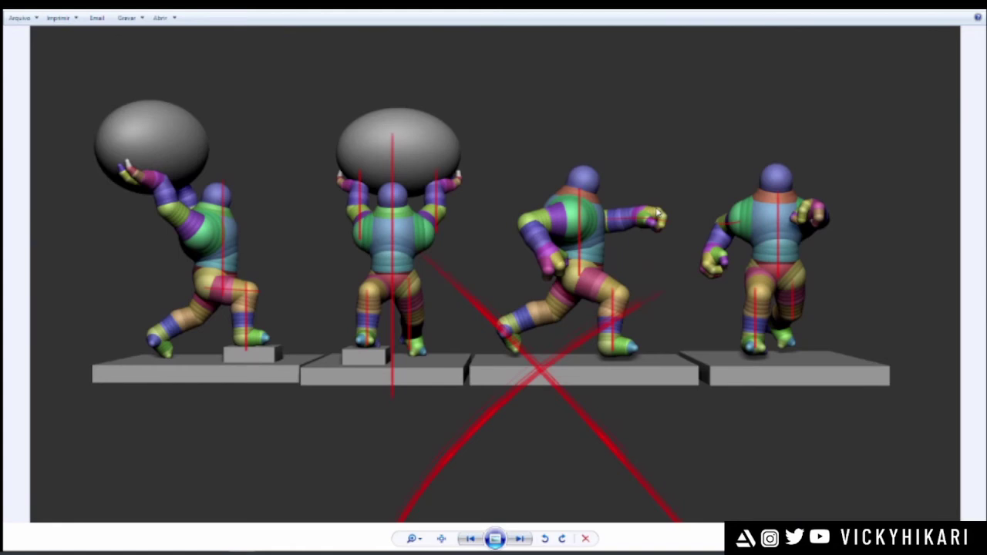
{"action": "scroll", "coordinate": [657, 213], "scroll_direction": "up", "scroll_amount": 2}
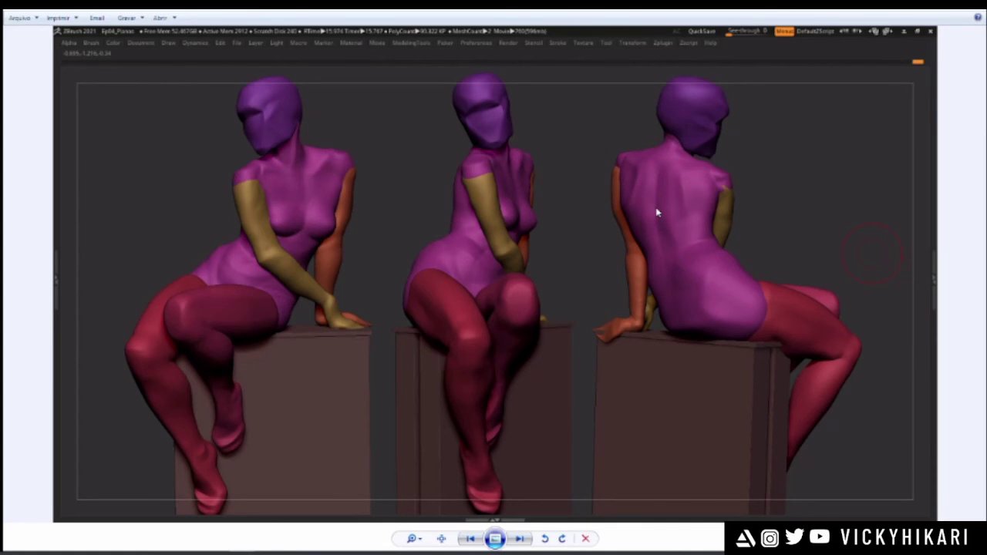
{"action": "scroll", "coordinate": [657, 213], "scroll_direction": "down", "scroll_amount": 1}
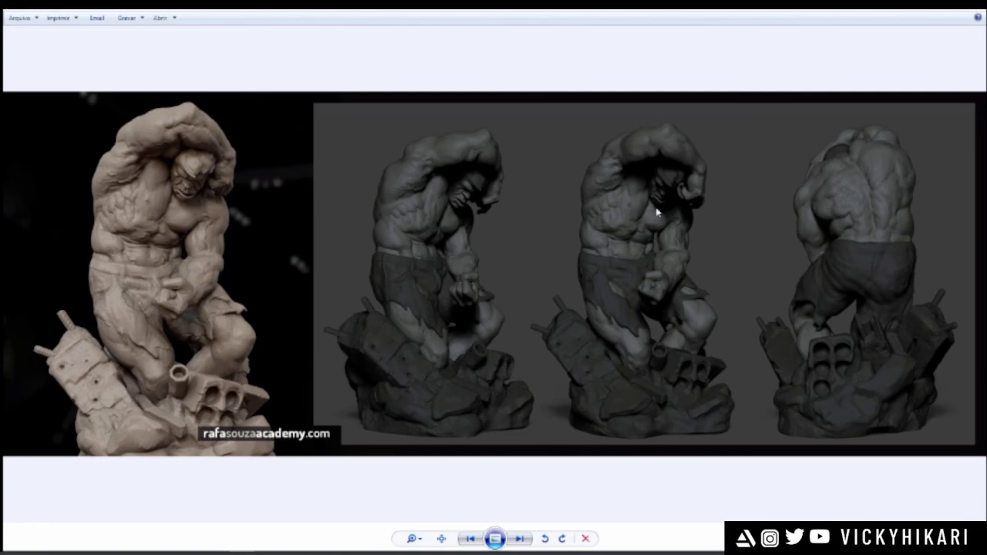
{"action": "scroll", "coordinate": [657, 212], "scroll_direction": "up", "scroll_amount": 2}
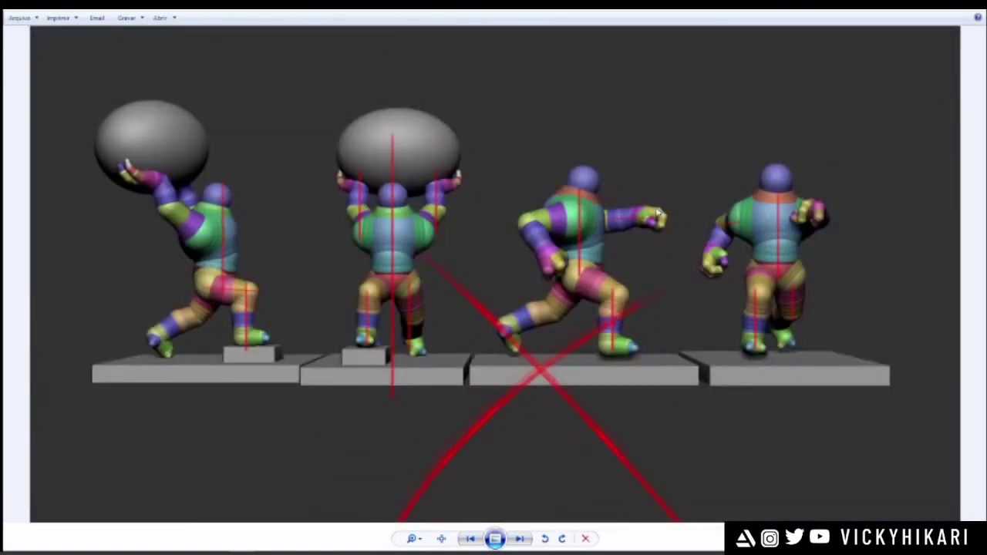
{"action": "scroll", "coordinate": [657, 212], "scroll_direction": "down", "scroll_amount": 2}
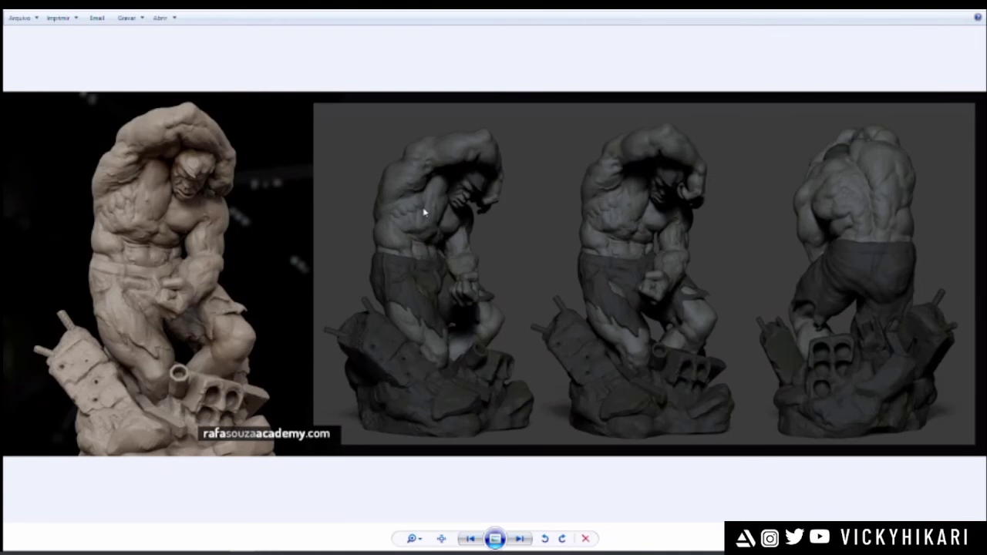
- Examine the Hulk sculpture's clay and grey renders up close, from the front views across to the back view
{"action": "scroll", "coordinate": [424, 212], "scroll_direction": "up", "scroll_amount": 1}
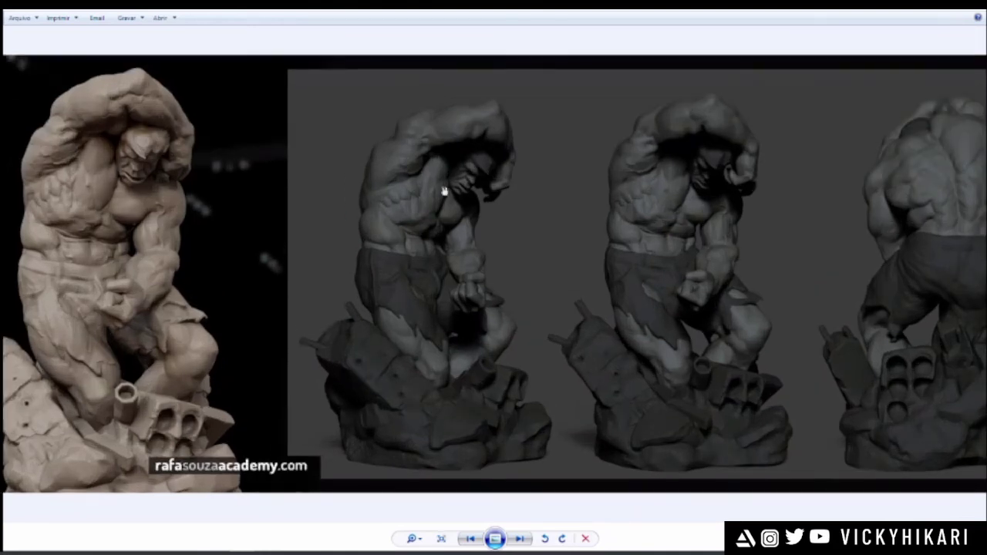
{"action": "left_click_drag", "start_coordinate": [441, 210], "coordinate": [526, 214]}
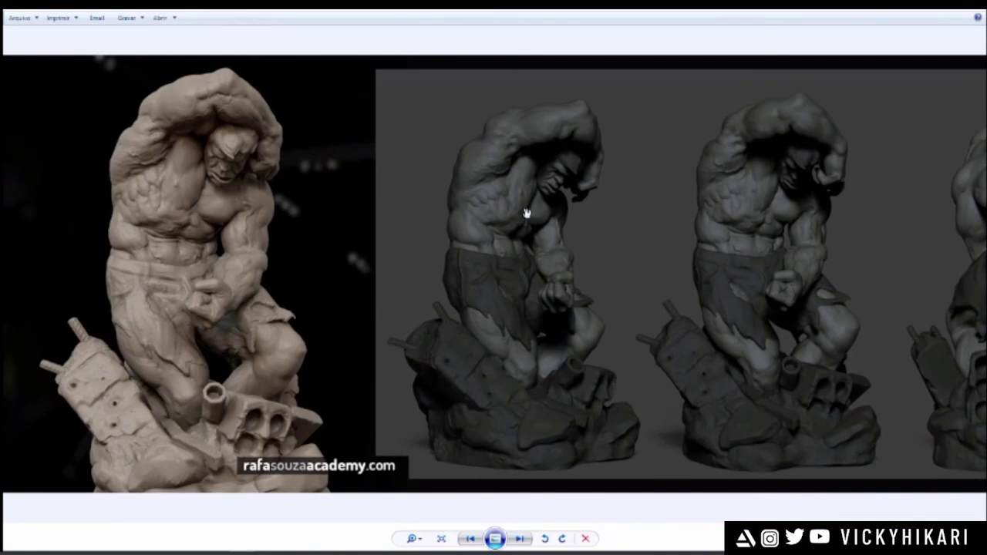
{"action": "scroll", "coordinate": [222, 165], "scroll_direction": "up", "scroll_amount": 3}
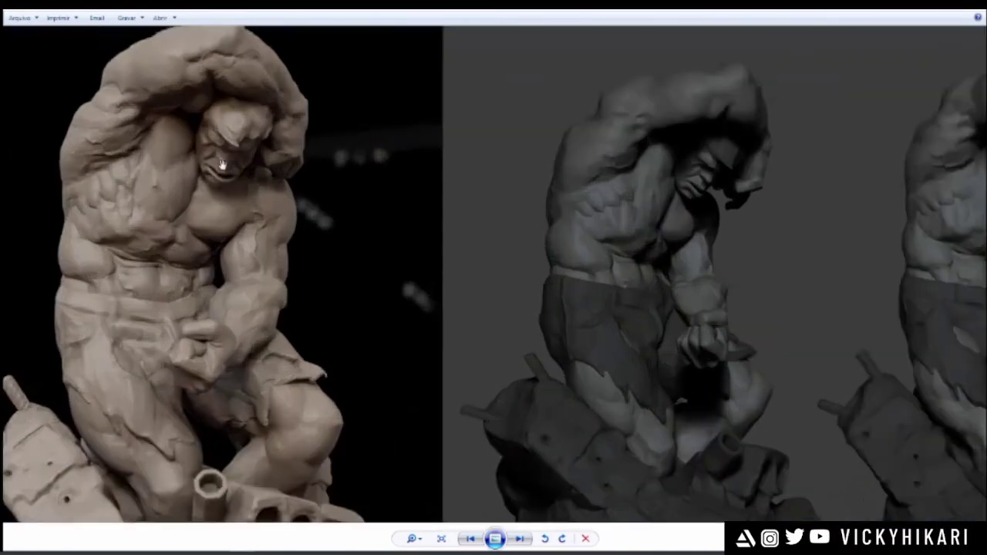
{"action": "left_click_drag", "start_coordinate": [222, 165], "coordinate": [327, 160]}
{"action": "scroll", "coordinate": [329, 106], "scroll_direction": "down", "scroll_amount": 4}
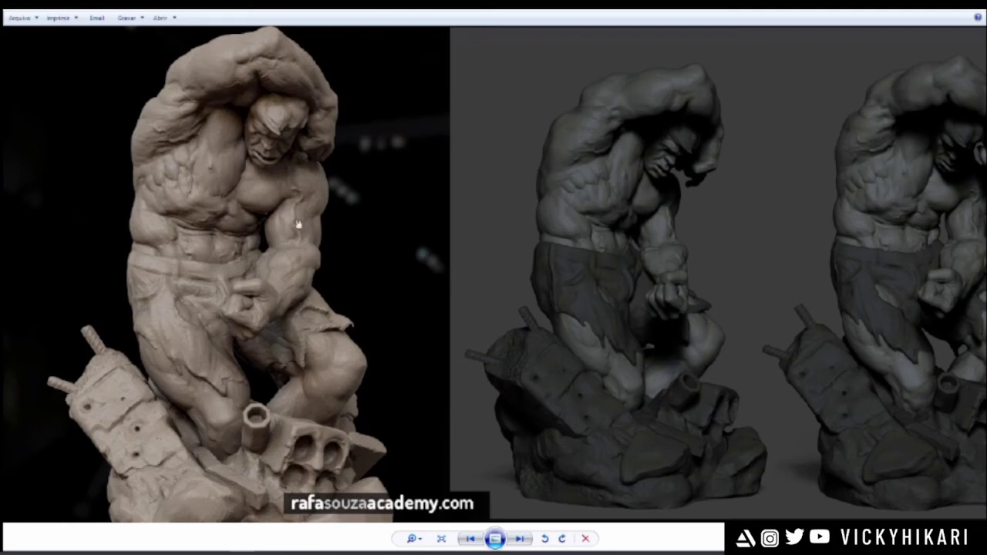
{"action": "scroll", "coordinate": [694, 162], "scroll_direction": "up", "scroll_amount": 2}
{"action": "left_click_drag", "start_coordinate": [728, 167], "coordinate": [182, 197]}
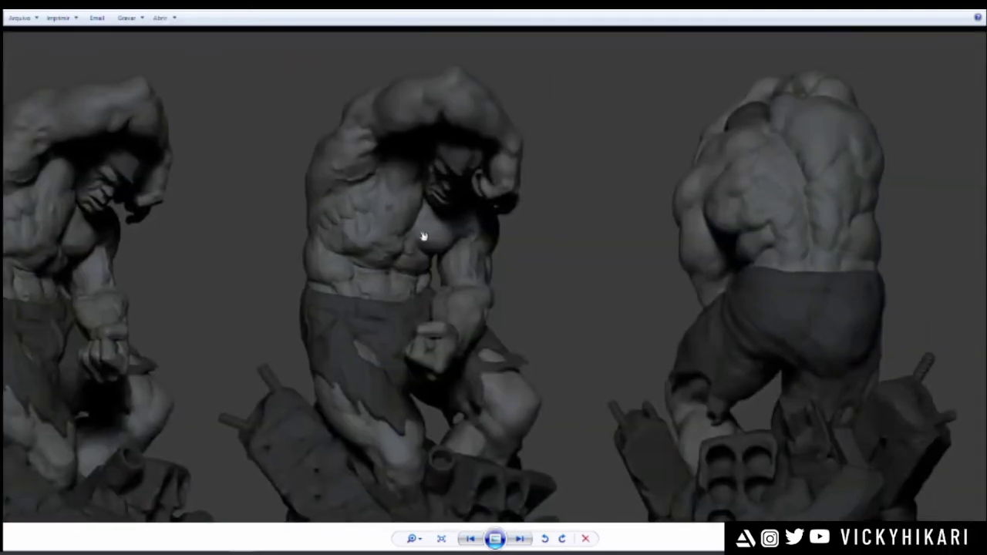
{"action": "left_click_drag", "start_coordinate": [424, 237], "coordinate": [551, 236]}
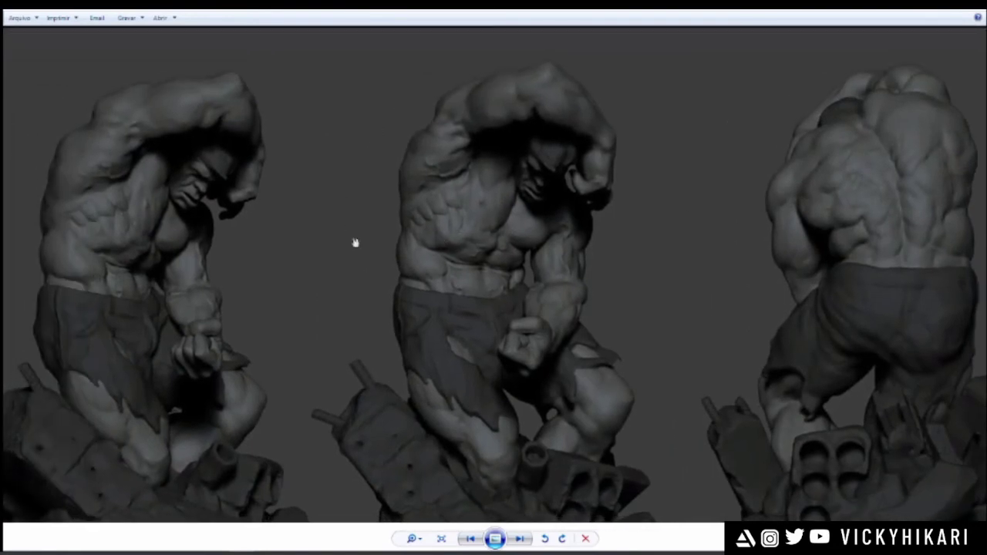
- Compare the Hulk's clay render with the grey renders, including the clay figure's raised arm and head up close
{"action": "left_click_drag", "start_coordinate": [468, 208], "coordinate": [593, 220]}
{"action": "left_click_drag", "start_coordinate": [468, 184], "coordinate": [753, 221]}
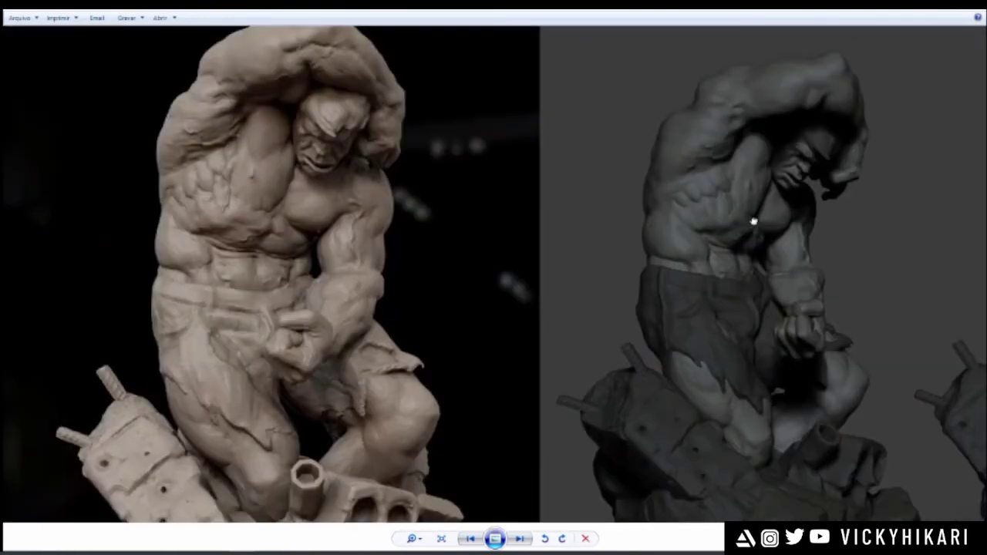
{"action": "scroll", "coordinate": [290, 81], "scroll_direction": "down", "scroll_amount": 2}
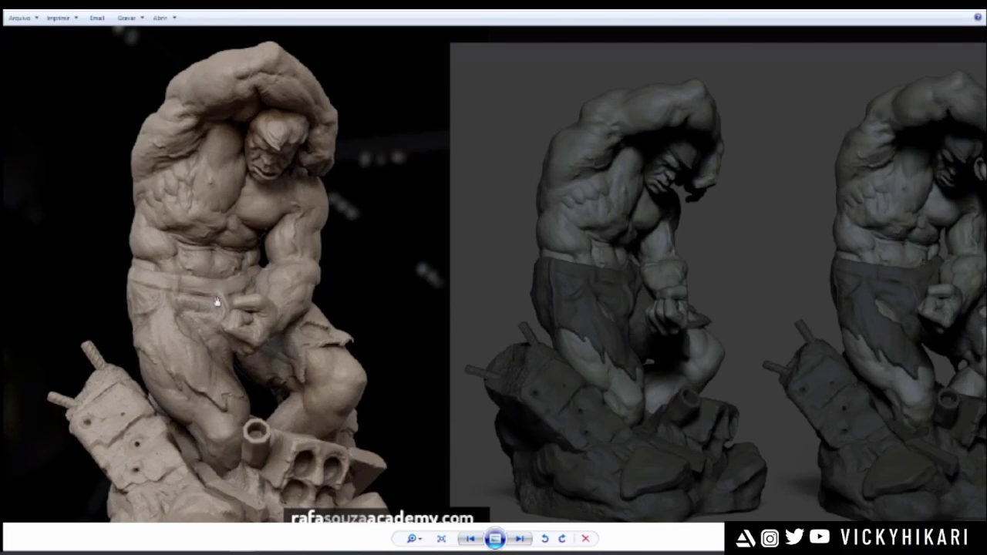
{"action": "scroll", "coordinate": [219, 291], "scroll_direction": "down", "scroll_amount": 1}
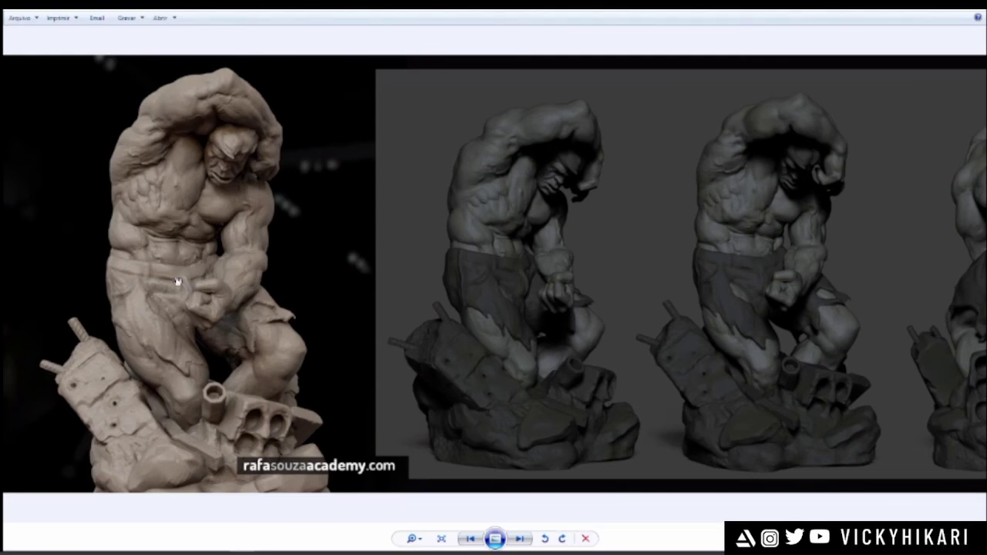
{"action": "scroll", "coordinate": [177, 282], "scroll_direction": "up", "scroll_amount": 6}
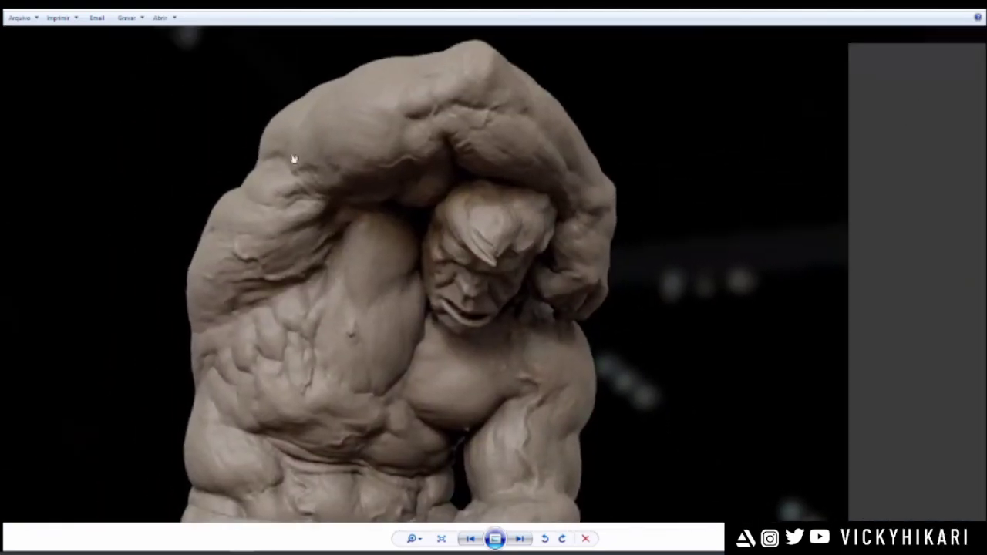
{"action": "scroll", "coordinate": [256, 258], "scroll_direction": "down", "scroll_amount": 5}
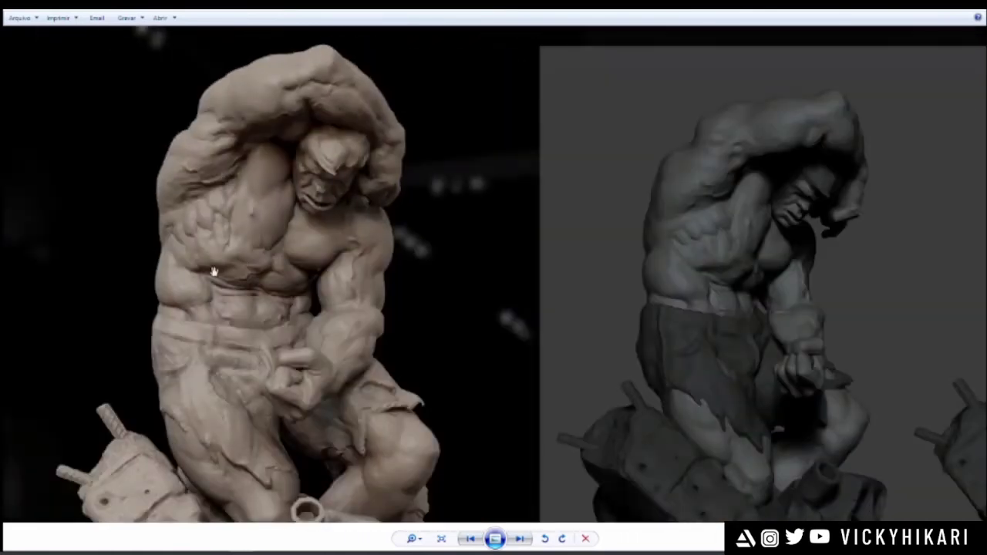
- Examine the clay Hulk's ribs, waist and side silhouette up close and against the adjacent grey renders
{"action": "scroll", "coordinate": [213, 270], "scroll_direction": "up", "scroll_amount": 3}
{"action": "mouse_move", "coordinate": [213, 270]}
{"action": "left_mouse_down"}
{"action": "mouse_move", "coordinate": [227, 229]}
{"action": "mouse_move", "coordinate": [104, 210]}
{"action": "left_mouse_up"}
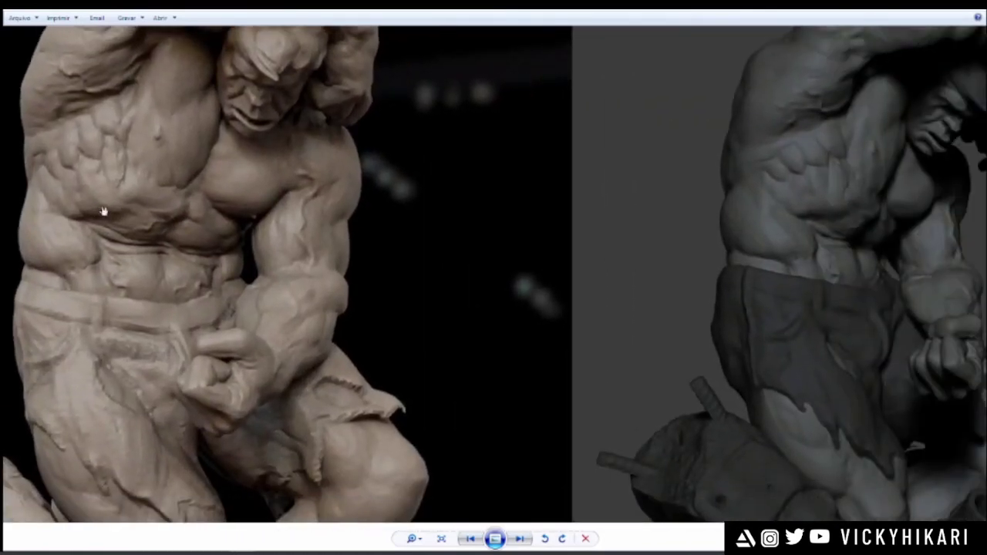
{"action": "scroll", "coordinate": [641, 213], "scroll_direction": "down", "scroll_amount": 3}
{"action": "left_click_drag", "start_coordinate": [513, 210], "coordinate": [728, 255]}
{"action": "left_click_drag", "start_coordinate": [242, 217], "coordinate": [541, 231]}
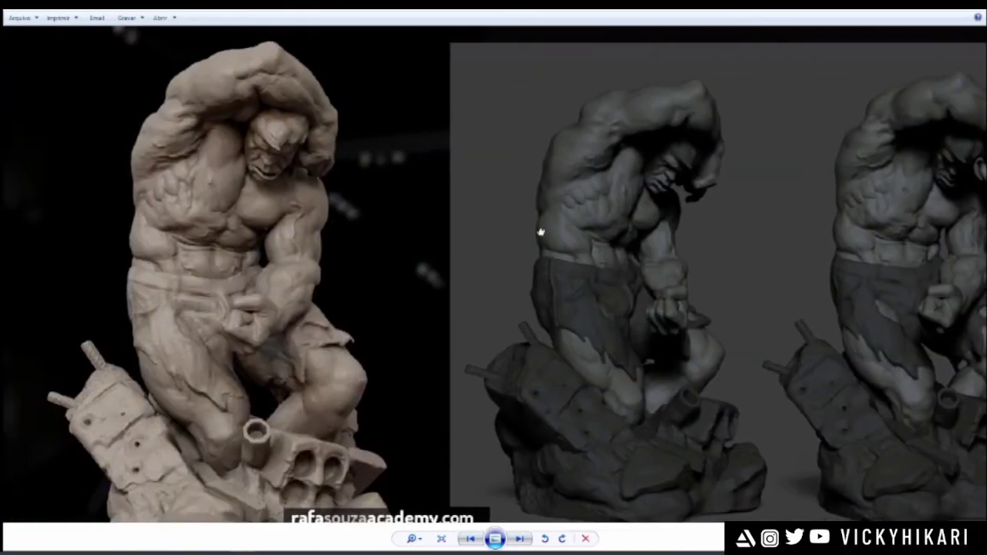
{"action": "scroll", "coordinate": [149, 247], "scroll_direction": "up", "scroll_amount": 3}
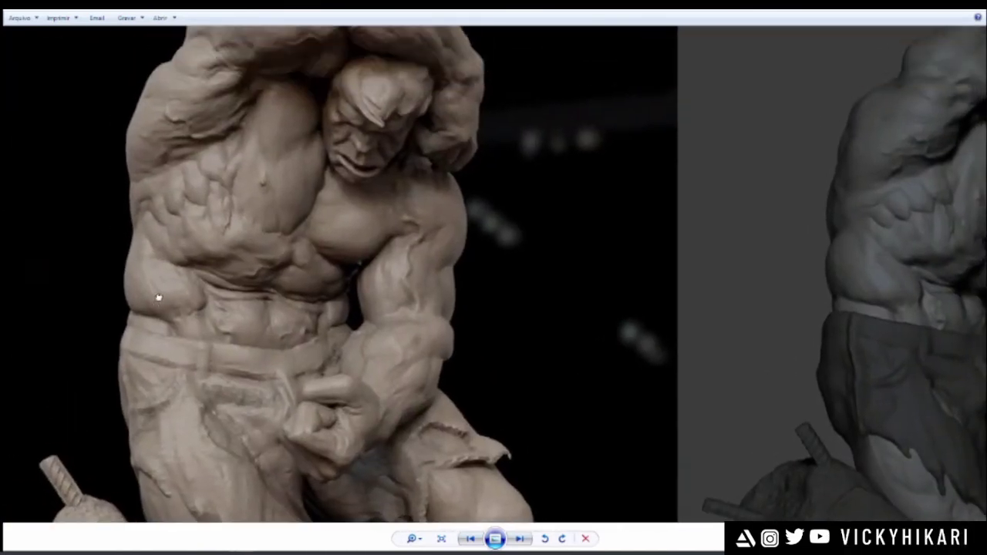
{"action": "scroll", "coordinate": [186, 264], "scroll_direction": "down", "scroll_amount": 3}
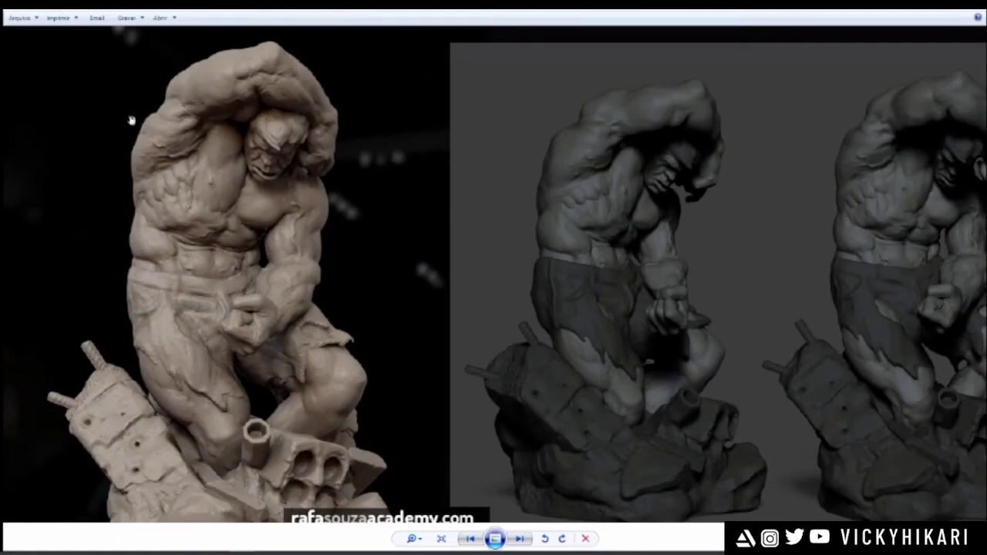
{"action": "scroll", "coordinate": [137, 212], "scroll_direction": "down", "scroll_amount": 2}
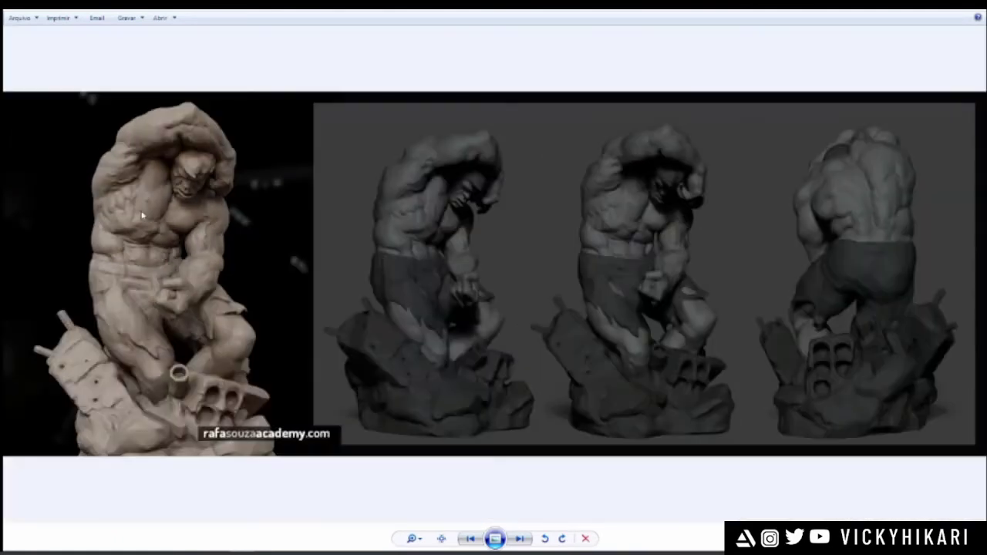
{"action": "scroll", "coordinate": [142, 215], "scroll_direction": "up", "scroll_amount": 3}
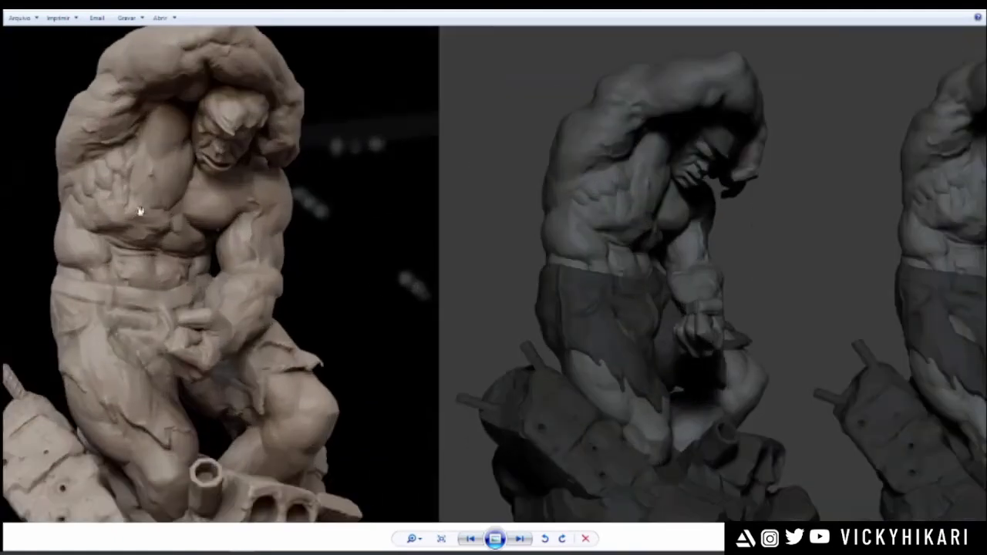
- Draw red curves around the ribcage and upper abdomen of the second grey Hulk render, and clear the annotations
{"action": "left_click_drag", "start_coordinate": [732, 225], "coordinate": [200, 213]}
{"action": "scroll", "coordinate": [492, 219], "scroll_direction": "up", "scroll_amount": 3}
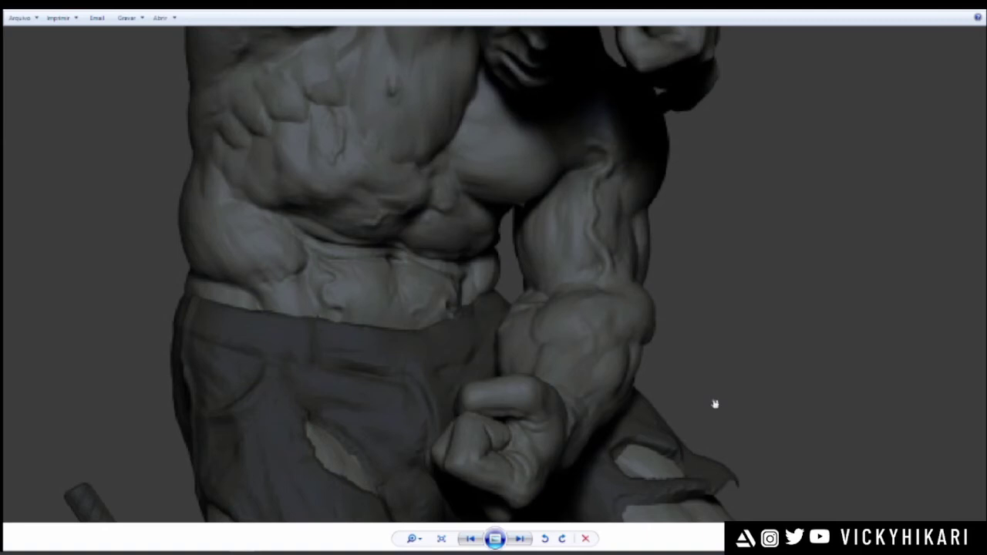
{"action": "mouse_move", "coordinate": [331, 187]}
{"action": "left_mouse_down"}
{"action": "mouse_move", "coordinate": [310, 165]}
{"action": "mouse_move", "coordinate": [366, 188]}
{"action": "left_mouse_up"}
{"action": "key", "text": "ctrl+z"}
{"action": "mouse_move", "coordinate": [304, 207]}
{"action": "left_mouse_down"}
{"action": "mouse_move", "coordinate": [441, 258]}
{"action": "mouse_move", "coordinate": [350, 219]}
{"action": "mouse_move", "coordinate": [461, 152]}
{"action": "mouse_move", "coordinate": [489, 50]}
{"action": "mouse_move", "coordinate": [251, 193]}
{"action": "left_mouse_up"}
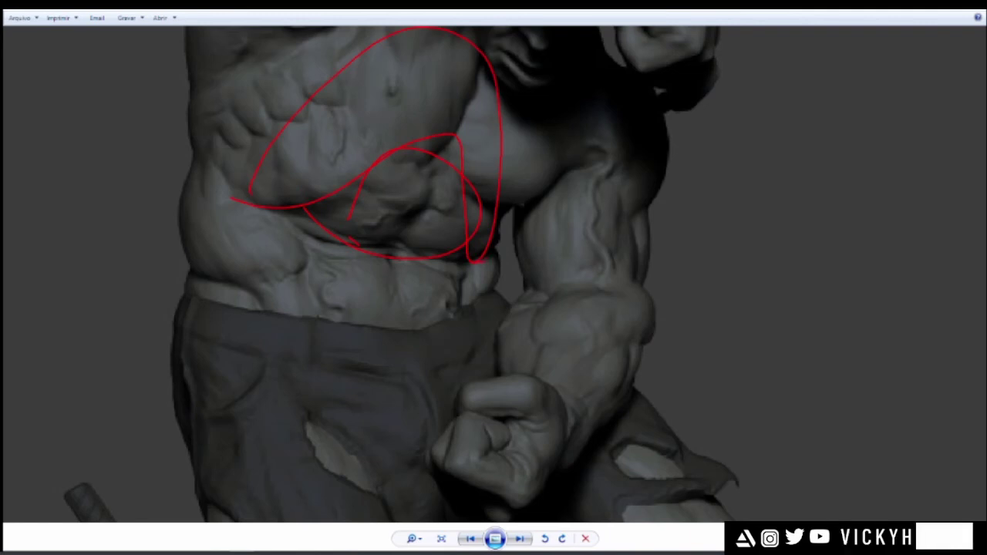
{"action": "key", "text": "Escape"}
- Examine the clay Hulk's chest, rib and waist forms up close and in relation to the whole figure
{"action": "scroll", "coordinate": [441, 309], "scroll_direction": "down", "scroll_amount": 4}
{"action": "left_click_drag", "start_coordinate": [393, 304], "coordinate": [694, 307]}
{"action": "left_click_drag", "start_coordinate": [393, 326], "coordinate": [845, 302]}
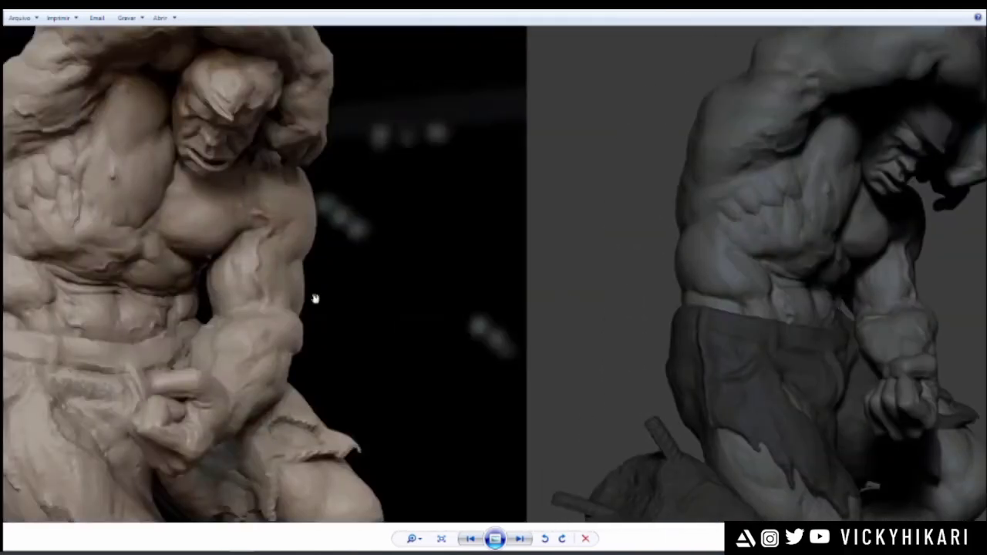
{"action": "left_click_drag", "start_coordinate": [342, 298], "coordinate": [661, 293]}
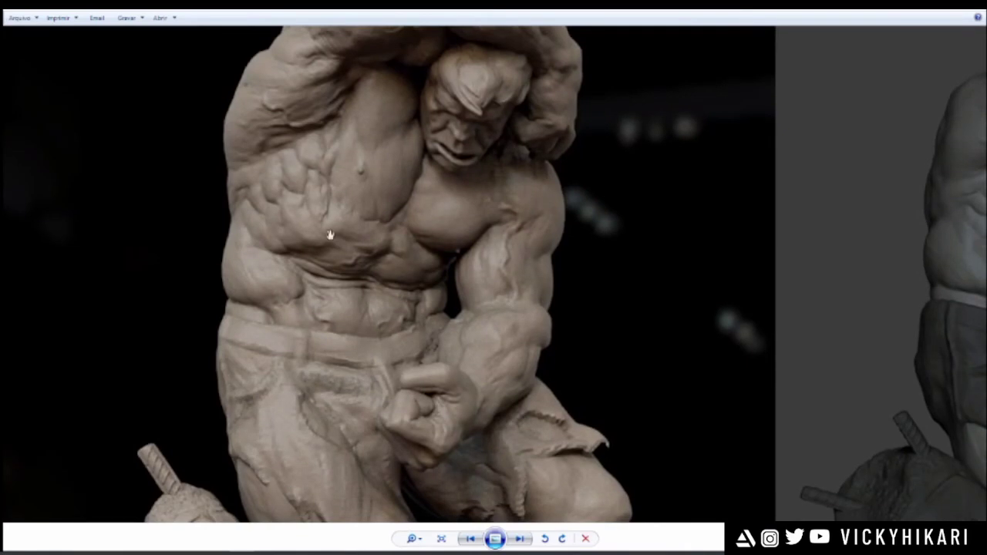
{"action": "scroll", "coordinate": [326, 233], "scroll_direction": "up", "scroll_amount": 3}
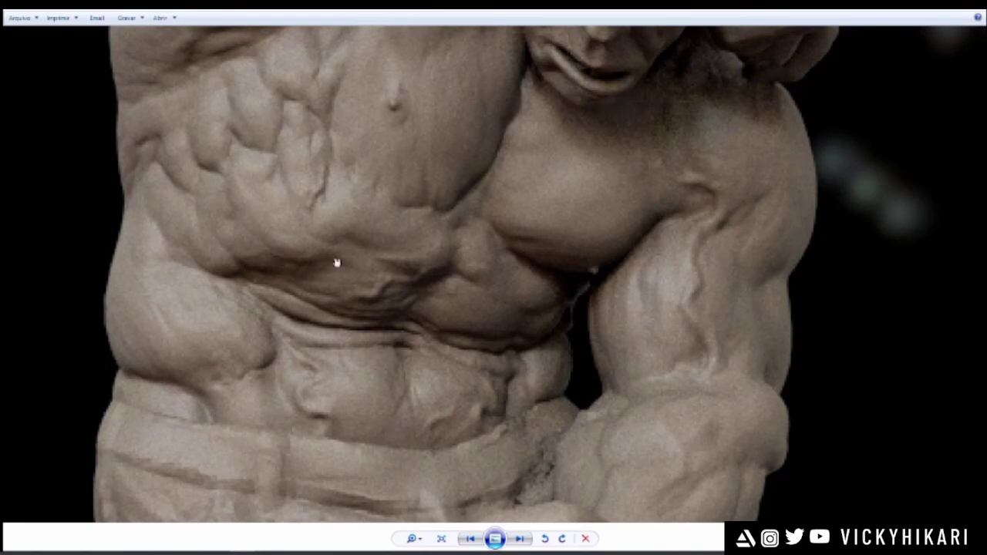
{"action": "scroll", "coordinate": [337, 263], "scroll_direction": "down", "scroll_amount": 3}
{"action": "scroll", "coordinate": [336, 263], "scroll_direction": "down", "scroll_amount": 3}
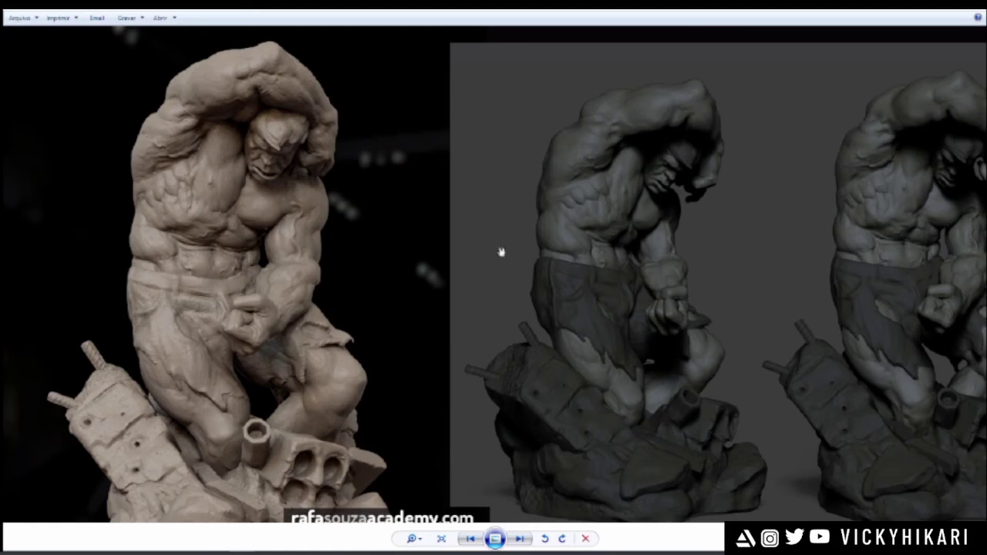
- Open the slide pairing the gridded seated women with the yellow-lined mannequins, and enlarge the women
{"action": "left_click", "coordinate": [521, 539]}
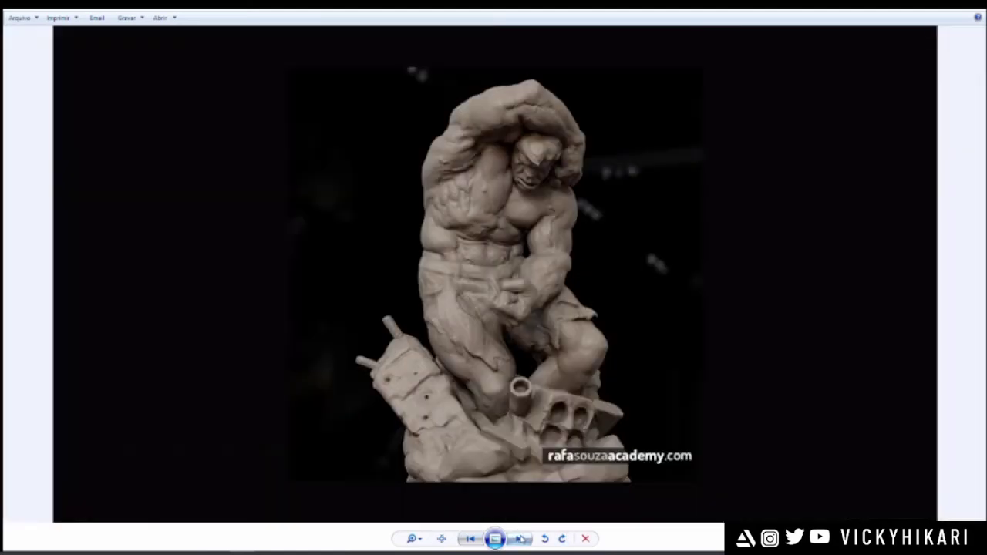
{"action": "left_click", "coordinate": [521, 538]}
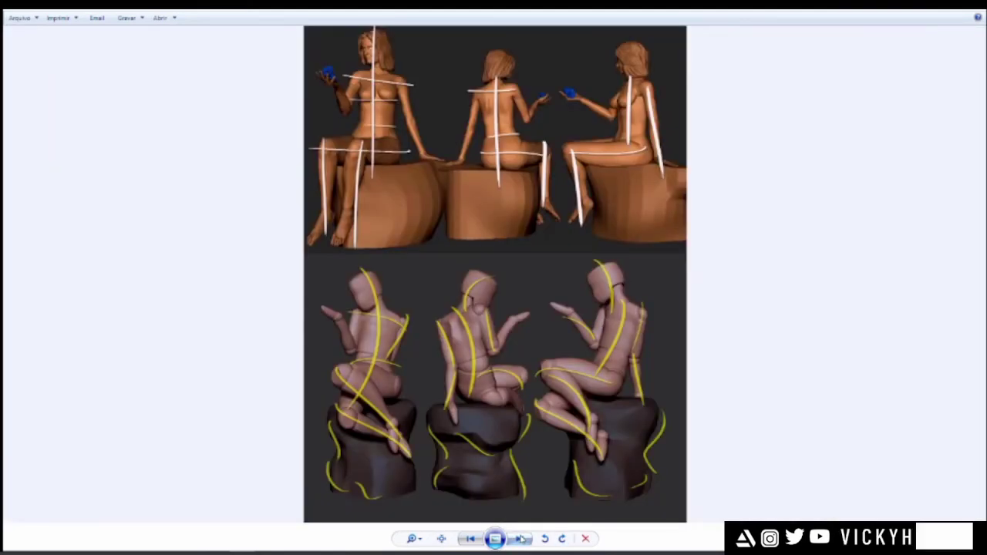
{"action": "scroll", "coordinate": [331, 209], "scroll_direction": "up", "scroll_amount": 3}
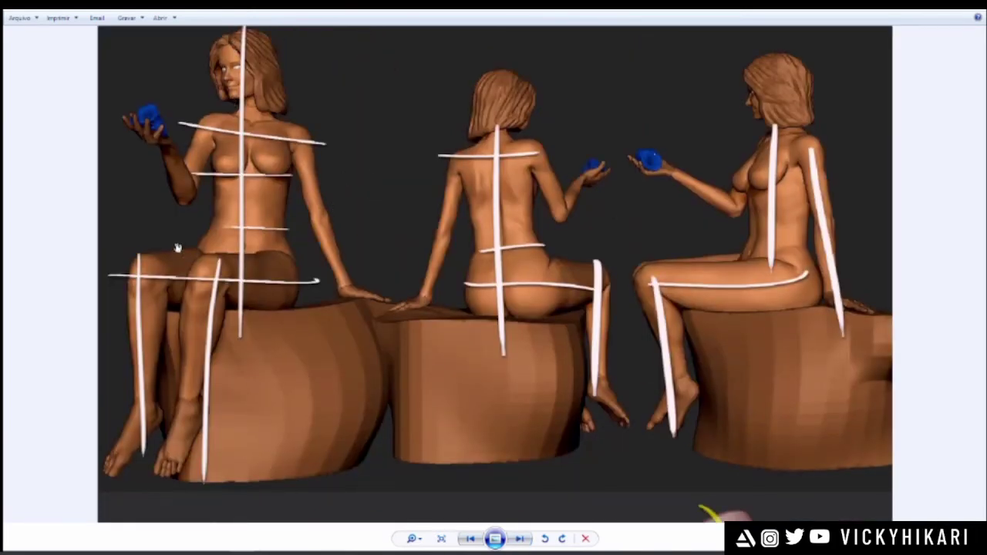
{"action": "scroll", "coordinate": [326, 132], "scroll_direction": "up", "scroll_amount": 1}
- Draw red lines along the front-view woman's shoulders and chest and the back-view woman's shoulders and hips
{"action": "left_click_drag", "start_coordinate": [271, 124], "coordinate": [408, 165]}
{"action": "key", "text": "ctrl+2"}
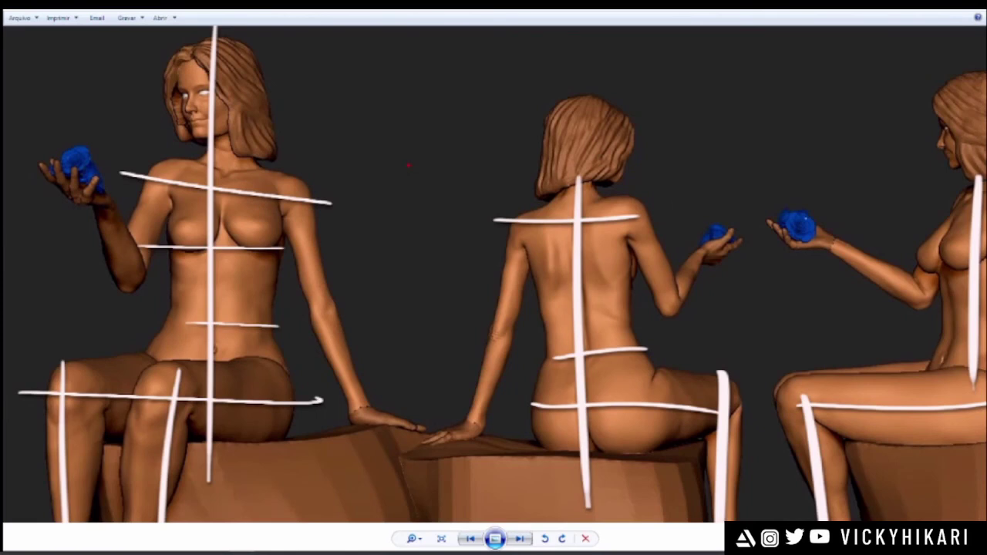
{"action": "left_click_drag", "start_coordinate": [159, 160], "coordinate": [330, 203]}
{"action": "mouse_move", "coordinate": [538, 223]}
{"action": "left_mouse_down"}
{"action": "mouse_move", "coordinate": [637, 217]}
{"action": "mouse_move", "coordinate": [525, 240]}
{"action": "left_mouse_up"}
{"action": "left_click_drag", "start_coordinate": [546, 369], "coordinate": [684, 351]}
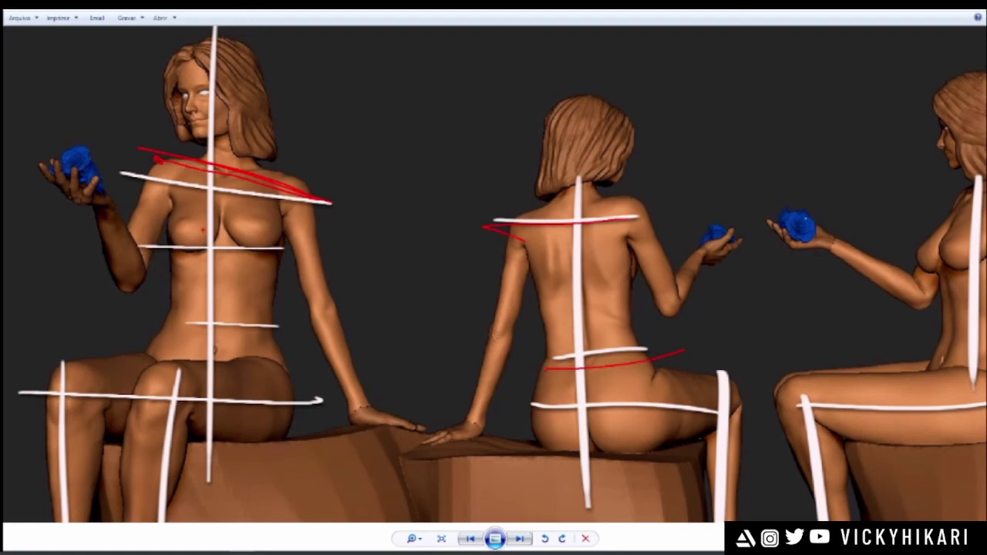
{"action": "left_click_drag", "start_coordinate": [128, 248], "coordinate": [282, 251]}
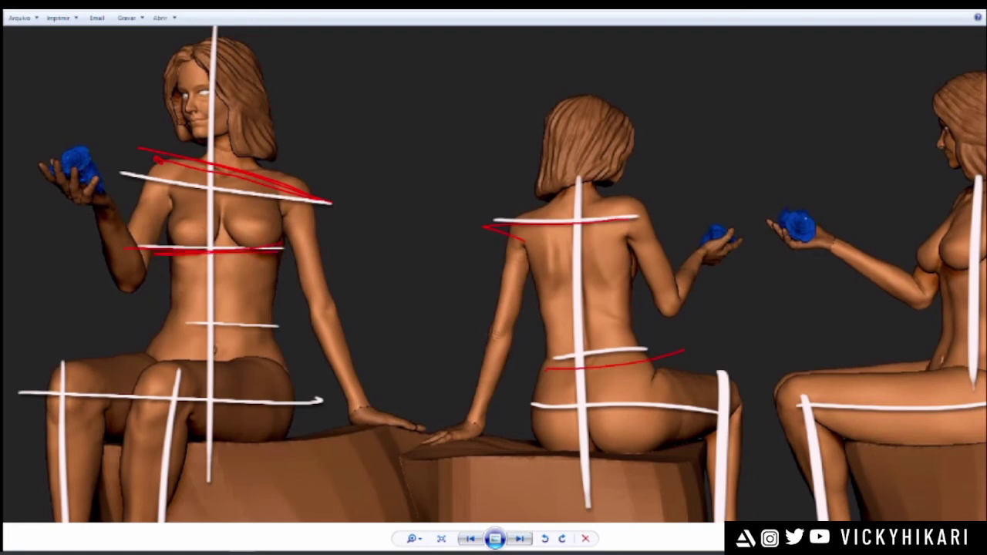
- Sketch two red pendulum-like marks with curved bases, one above the front-view woman's shoulder and one in the gap beside her
{"action": "left_click_drag", "start_coordinate": [345, 90], "coordinate": [344, 81]}
{"action": "mouse_move", "coordinate": [305, 166]}
{"action": "left_mouse_down"}
{"action": "mouse_move", "coordinate": [374, 202]}
{"action": "mouse_move", "coordinate": [361, 216]}
{"action": "mouse_move", "coordinate": [337, 86]}
{"action": "mouse_move", "coordinate": [336, 197]}
{"action": "left_mouse_up"}
{"action": "left_click_drag", "start_coordinate": [451, 135], "coordinate": [426, 261]}
- Add red horizontals across the front-view woman's chest, waist and thighs and a long vertical past her knee, and clear the annotations
{"action": "left_click_drag", "start_coordinate": [316, 243], "coordinate": [113, 246]}
{"action": "left_click_drag", "start_coordinate": [309, 330], "coordinate": [125, 330]}
{"action": "left_click_drag", "start_coordinate": [340, 402], "coordinate": [50, 410]}
{"action": "left_click_drag", "start_coordinate": [154, 256], "coordinate": [130, 552]}
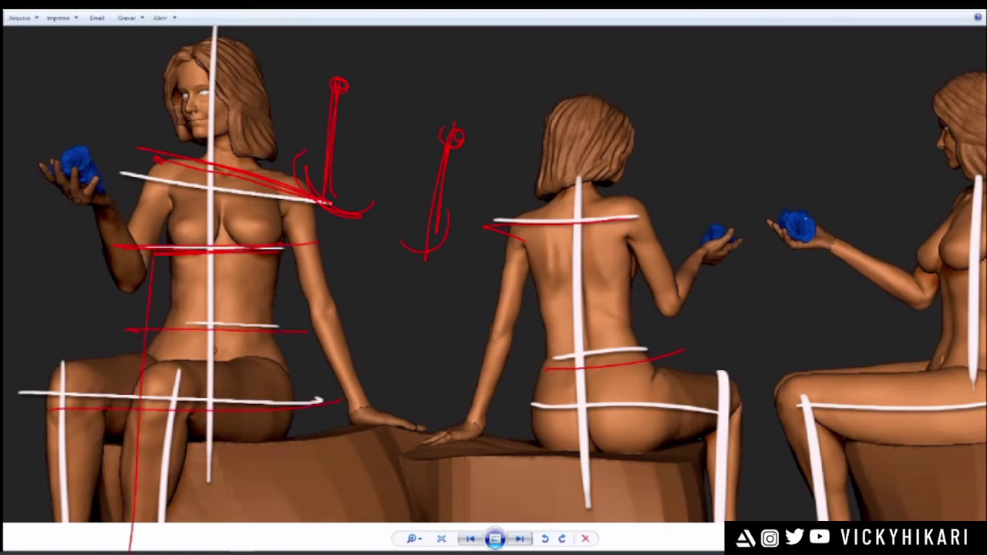
{"action": "key", "text": "Escape"}
- Examine the mannequins' yellow rhythm curves up close and compare them with the women's straight grid lines
{"action": "scroll", "coordinate": [478, 369], "scroll_direction": "down", "scroll_amount": 3}
{"action": "mouse_move", "coordinate": [479, 480]}
{"action": "left_mouse_down"}
{"action": "mouse_move", "coordinate": [480, 311]}
{"action": "mouse_move", "coordinate": [514, 139]}
{"action": "left_mouse_up"}
{"action": "left_click_drag", "start_coordinate": [485, 351], "coordinate": [492, 287]}
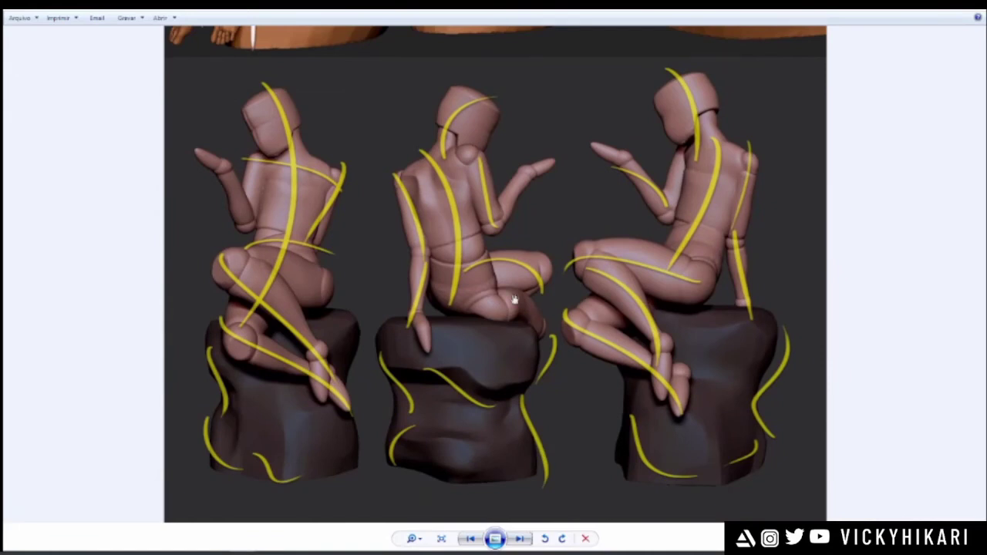
{"action": "left_click_drag", "start_coordinate": [496, 93], "coordinate": [538, 216]}
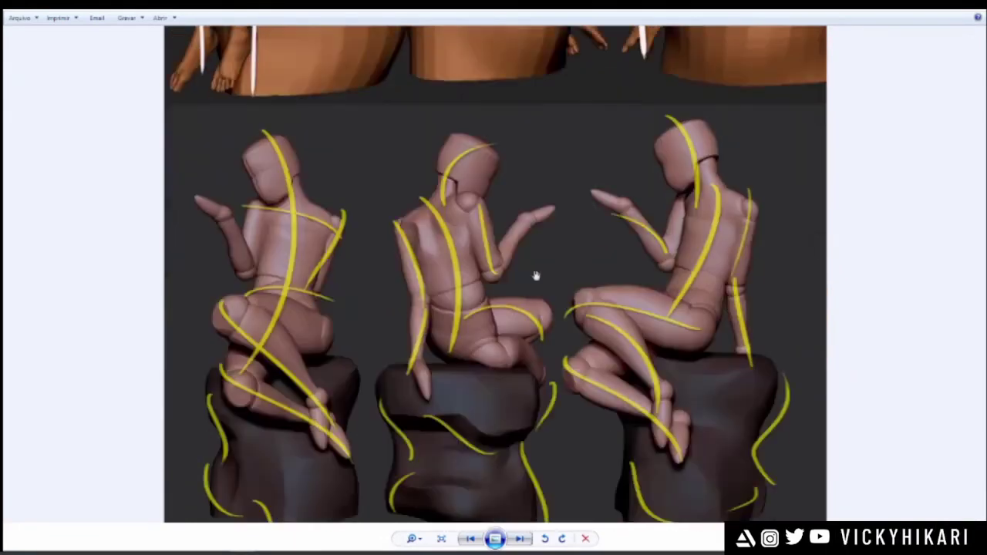
{"action": "scroll", "coordinate": [469, 292], "scroll_direction": "up", "scroll_amount": 2}
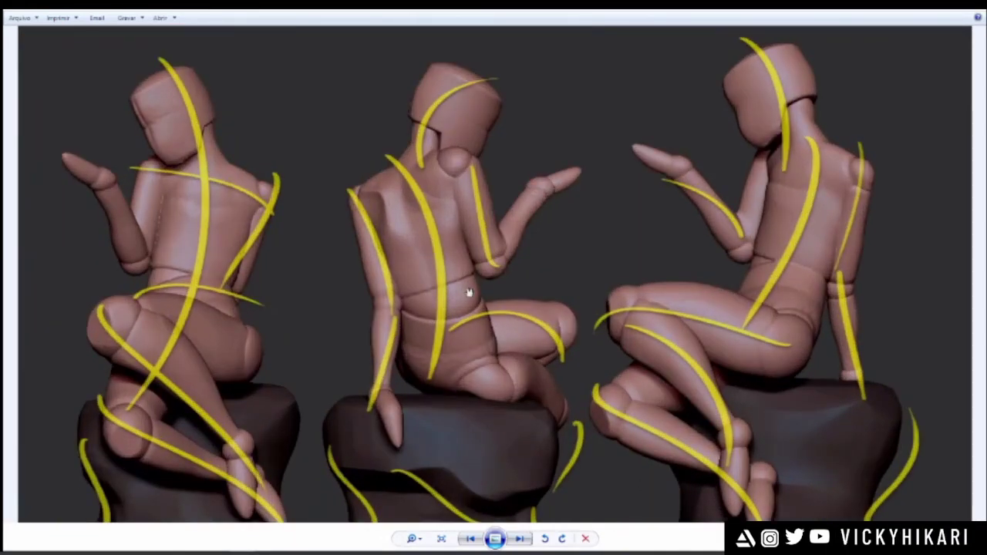
{"action": "scroll", "coordinate": [470, 291], "scroll_direction": "down", "scroll_amount": 3}
{"action": "scroll", "coordinate": [563, 115], "scroll_direction": "up", "scroll_amount": 3}
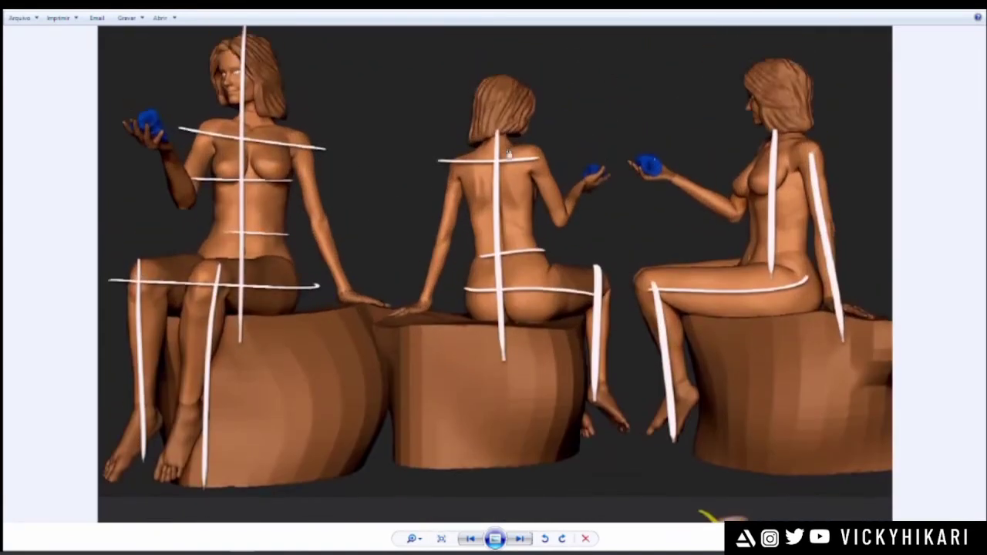
- Compare the back- and side-view women's torso and leg lines with the matching mannequins' curves up close
{"action": "scroll", "coordinate": [561, 142], "scroll_direction": "up", "scroll_amount": 3}
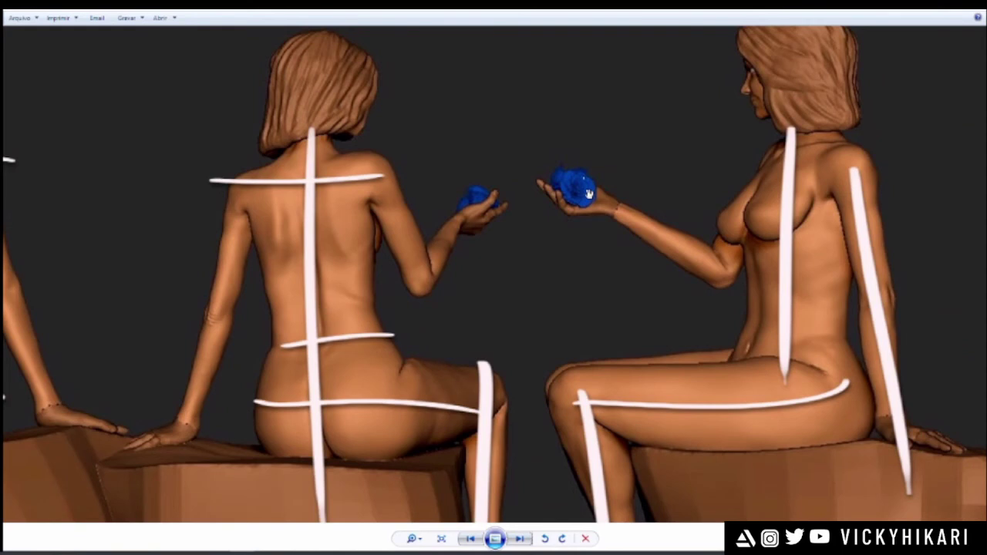
{"action": "scroll", "coordinate": [589, 193], "scroll_direction": "down", "scroll_amount": 1}
{"action": "left_click_drag", "start_coordinate": [590, 337], "coordinate": [610, 286]}
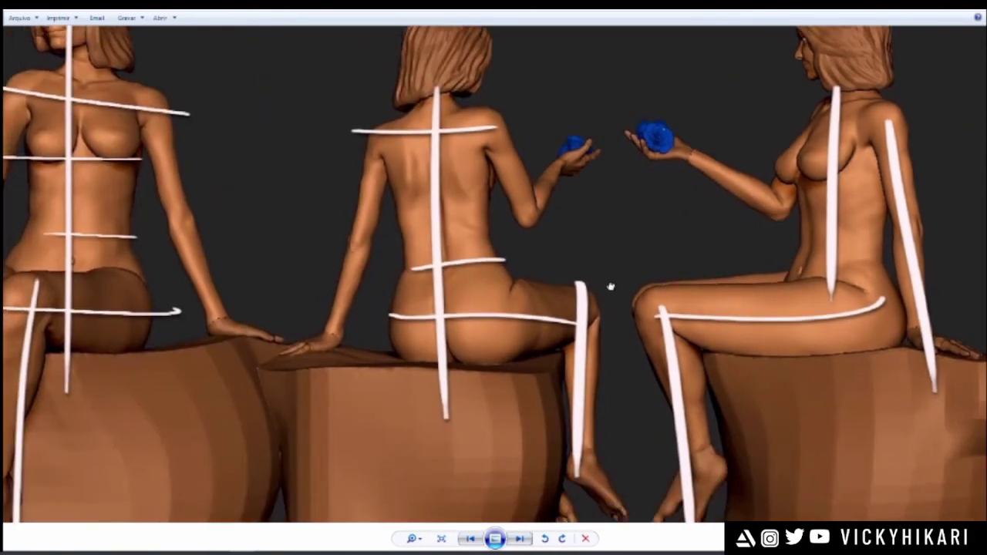
{"action": "scroll", "coordinate": [586, 278], "scroll_direction": "down", "scroll_amount": 2}
{"action": "scroll", "coordinate": [614, 192], "scroll_direction": "down", "scroll_amount": 1}
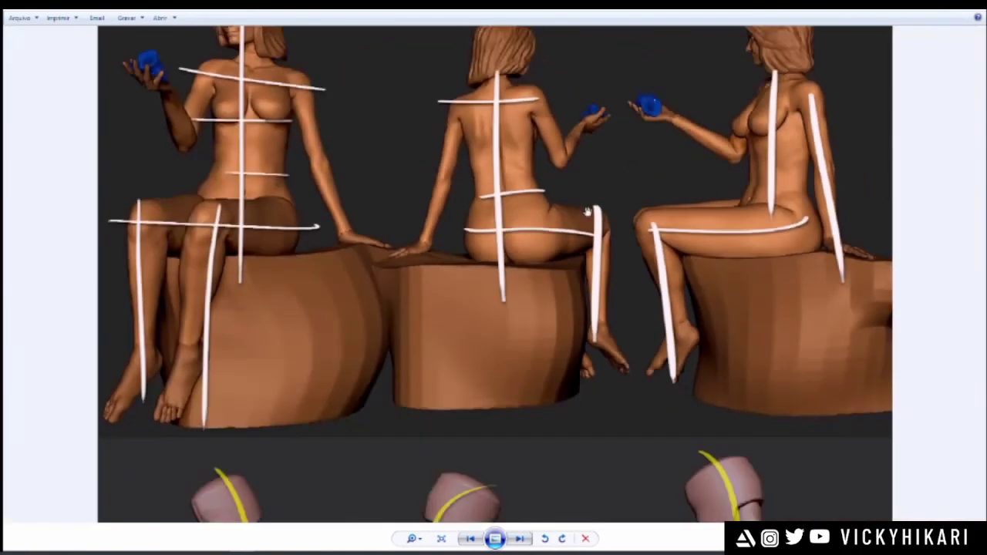
{"action": "left_click_drag", "start_coordinate": [621, 215], "coordinate": [625, 15]}
{"action": "left_click_drag", "start_coordinate": [647, 407], "coordinate": [651, 285]}
{"action": "scroll", "coordinate": [654, 237], "scroll_direction": "up", "scroll_amount": 2}
{"action": "scroll", "coordinate": [653, 237], "scroll_direction": "up", "scroll_amount": 1}
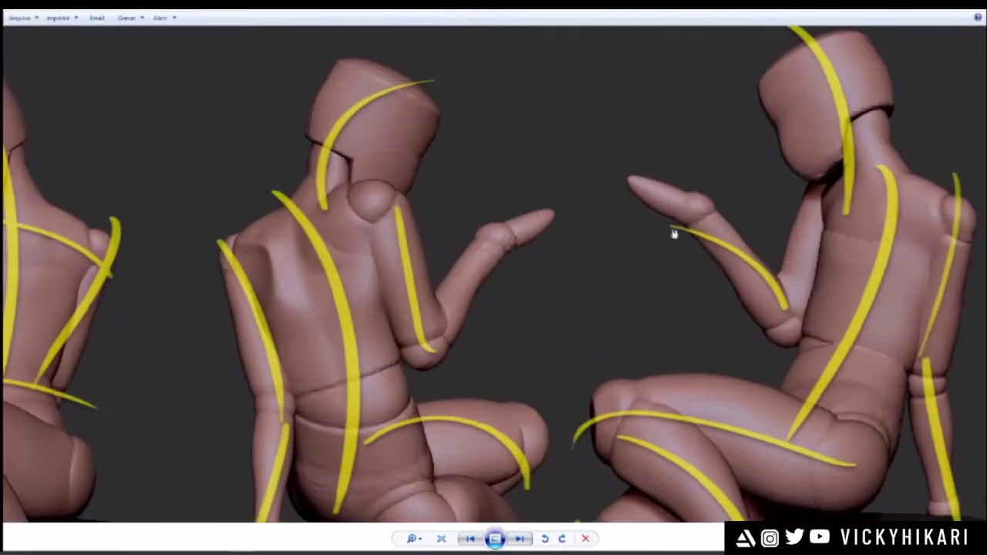
- Mark the raised hand of the side-view mannequin, clear the mark, and show the whole slide
{"action": "left_click_drag", "start_coordinate": [689, 211], "coordinate": [682, 176]}
{"action": "key", "text": "Escape"}
{"action": "scroll", "coordinate": [653, 195], "scroll_direction": "down", "scroll_amount": 3}
{"action": "scroll", "coordinate": [653, 195], "scroll_direction": "down", "scroll_amount": 2}
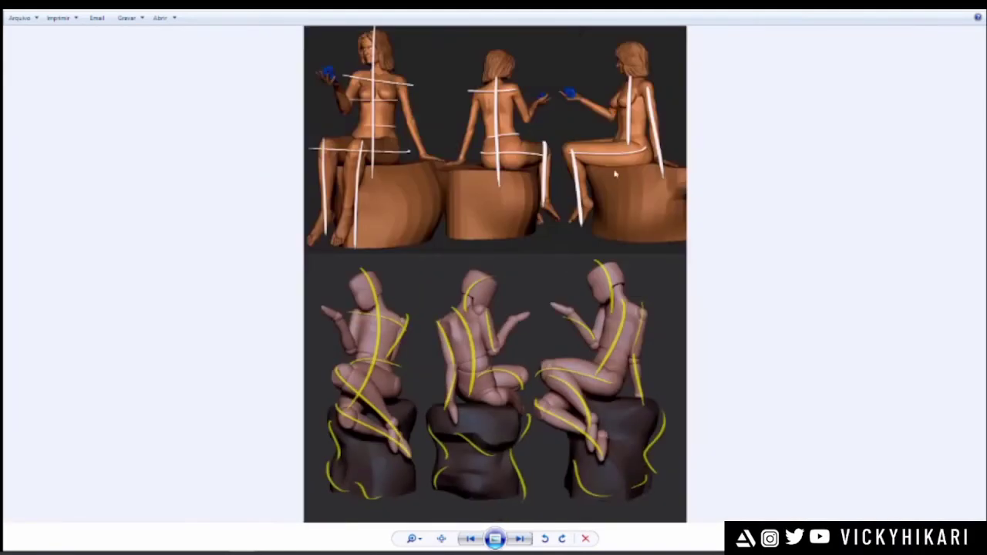
- Draw red strokes on the front-view woman from shoulder to hip, chest to knee and down the supporting arm
{"action": "scroll", "coordinate": [420, 127], "scroll_direction": "up", "scroll_amount": 1}
{"action": "key", "text": "ctrl+2"}
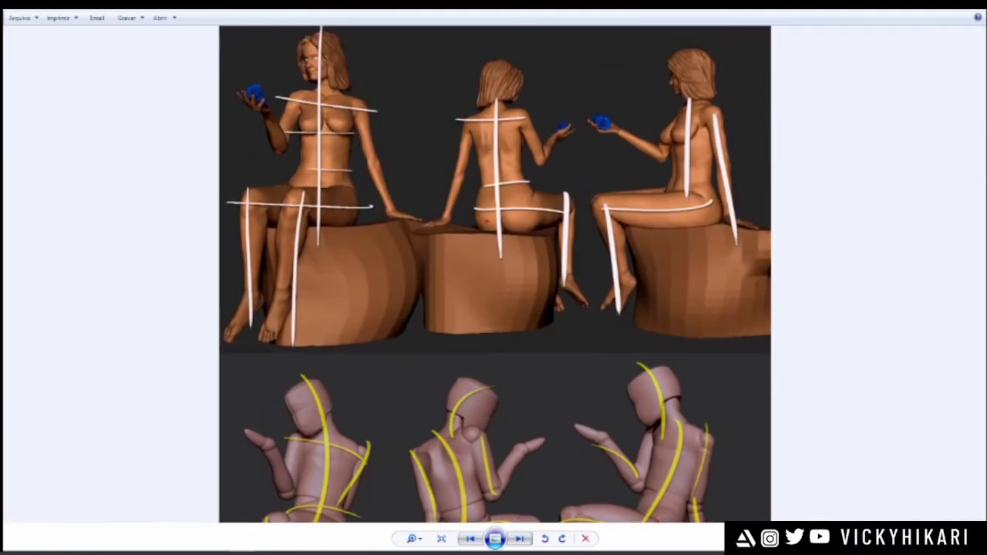
{"action": "left_click_drag", "start_coordinate": [379, 106], "coordinate": [320, 221]}
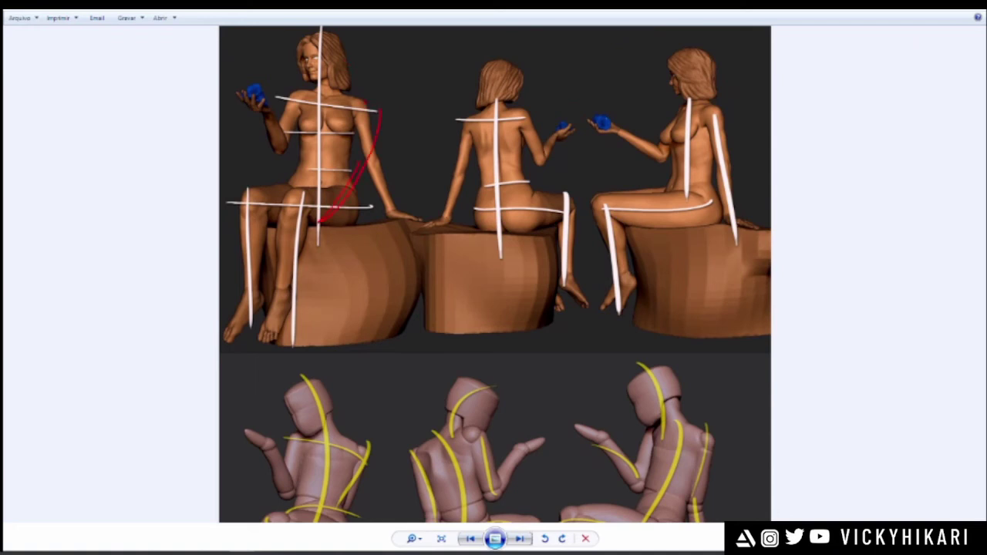
{"action": "mouse_move", "coordinate": [386, 101]}
{"action": "left_mouse_down"}
{"action": "mouse_move", "coordinate": [333, 105]}
{"action": "mouse_move", "coordinate": [256, 190]}
{"action": "left_mouse_up"}
{"action": "left_click_drag", "start_coordinate": [385, 101], "coordinate": [402, 202]}
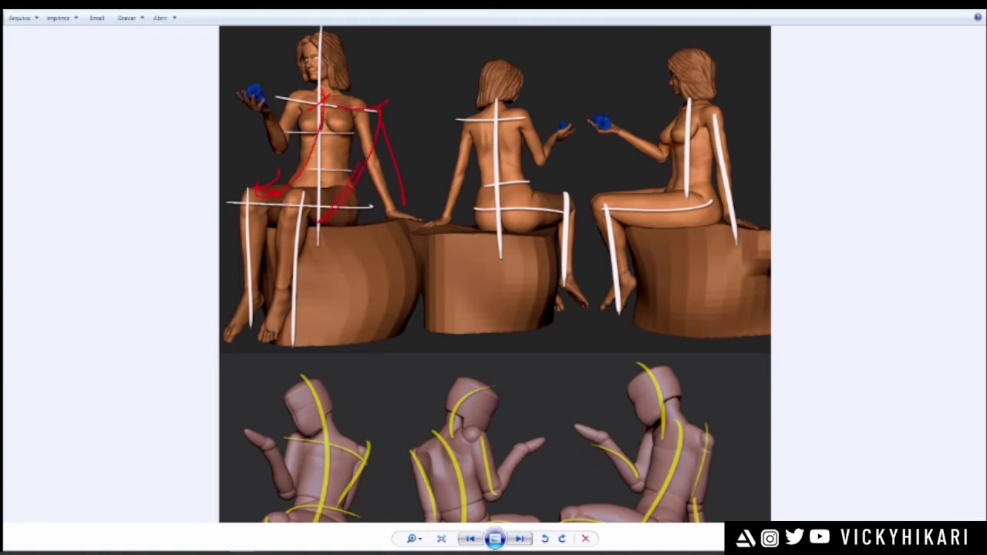
{"action": "left_click_drag", "start_coordinate": [373, 100], "coordinate": [411, 222]}
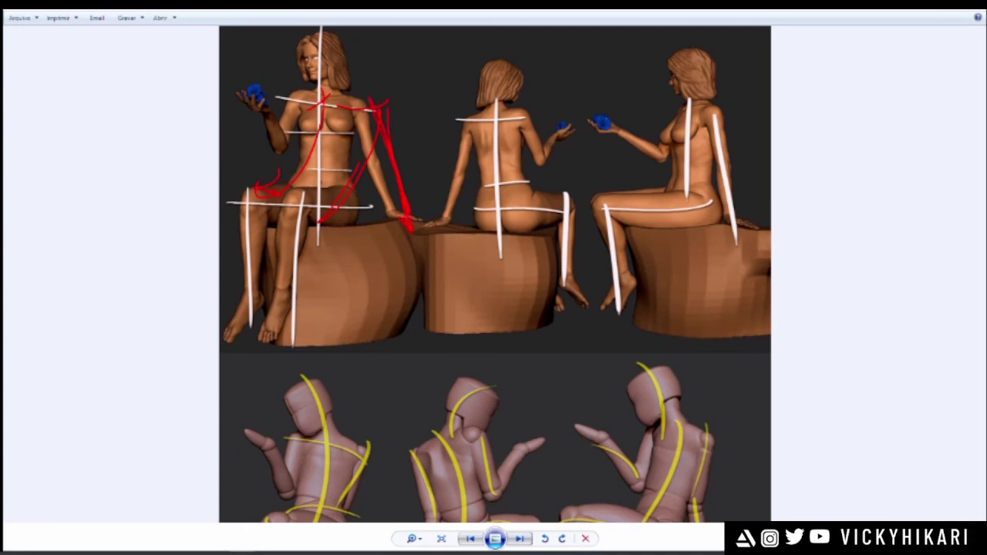
{"action": "mouse_move", "coordinate": [288, 216]}
{"action": "left_mouse_down"}
{"action": "mouse_move", "coordinate": [347, 116]}
{"action": "mouse_move", "coordinate": [366, 109]}
{"action": "left_mouse_up"}
{"action": "key", "text": "ctrl+z"}
{"action": "mouse_move", "coordinate": [355, 101]}
{"action": "left_mouse_down"}
{"action": "mouse_move", "coordinate": [289, 215]}
{"action": "mouse_move", "coordinate": [352, 85]}
{"action": "left_mouse_up"}
{"action": "left_click_drag", "start_coordinate": [446, 52], "coordinate": [375, 174]}
{"action": "left_click_drag", "start_coordinate": [475, 75], "coordinate": [417, 158]}
{"action": "key", "text": "ctrl+z"}
{"action": "key", "text": "ctrl+z"}
{"action": "key", "text": "ctrl+z"}
{"action": "key", "text": "ctrl+z"}
- Add red lines from the front-view woman's neck down her torso and arm, clear the annotations, and show the whole slide
{"action": "left_click_drag", "start_coordinate": [336, 78], "coordinate": [322, 228]}
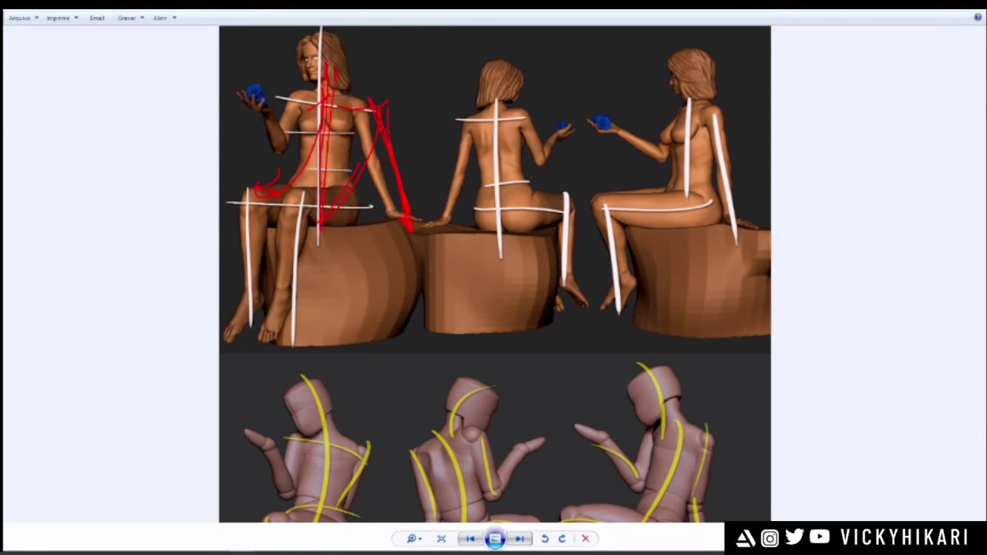
{"action": "left_click_drag", "start_coordinate": [347, 75], "coordinate": [396, 230]}
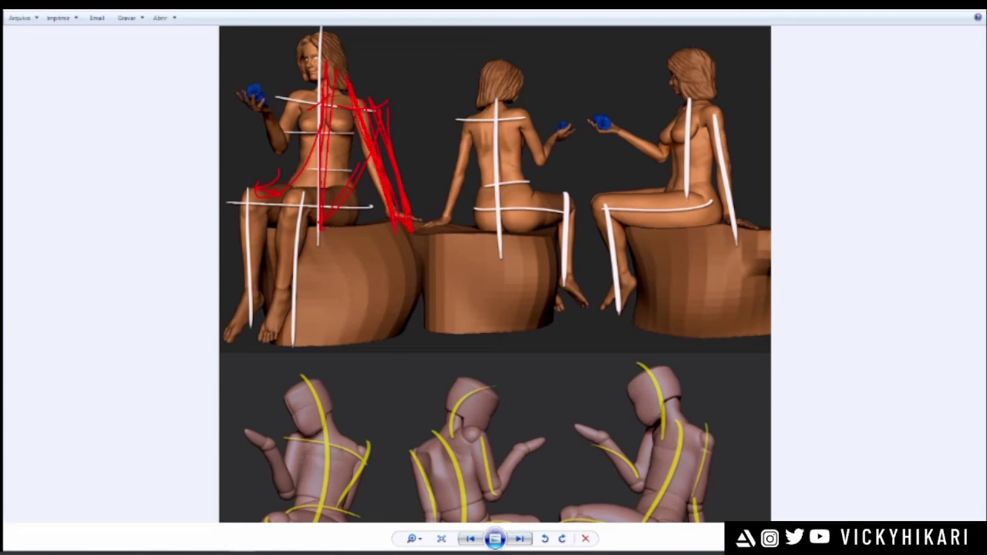
{"action": "left_click_drag", "start_coordinate": [315, 48], "coordinate": [312, 134]}
{"action": "left_click_drag", "start_coordinate": [317, 52], "coordinate": [319, 188]}
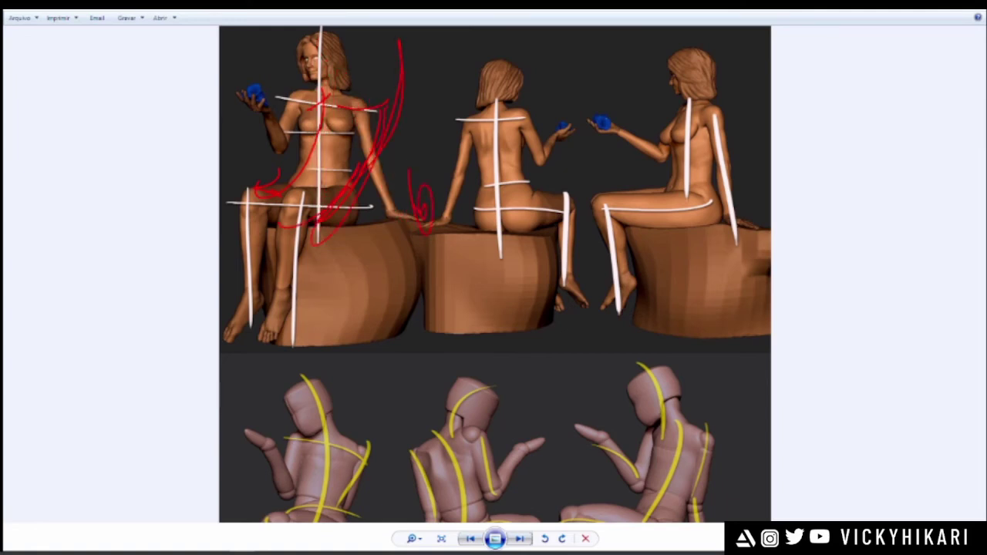
{"action": "scroll", "coordinate": [593, 292], "scroll_direction": "down", "scroll_amount": 2}
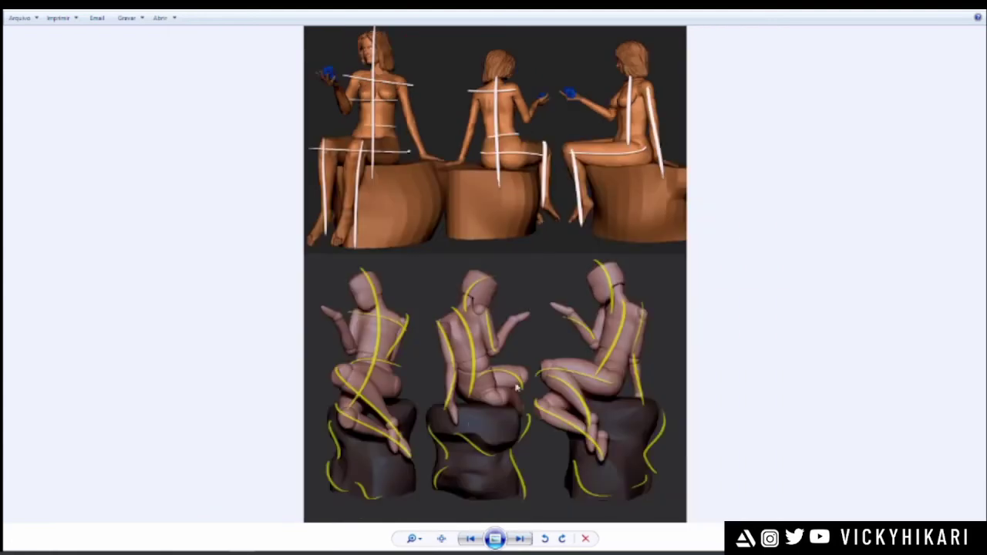
- Mark the front-view mannequin's waist and crossed legs and the back-view mannequin's spine with red strokes
{"action": "scroll", "coordinate": [487, 347], "scroll_direction": "up", "scroll_amount": 4}
{"action": "left_click_drag", "start_coordinate": [451, 420], "coordinate": [455, 334]}
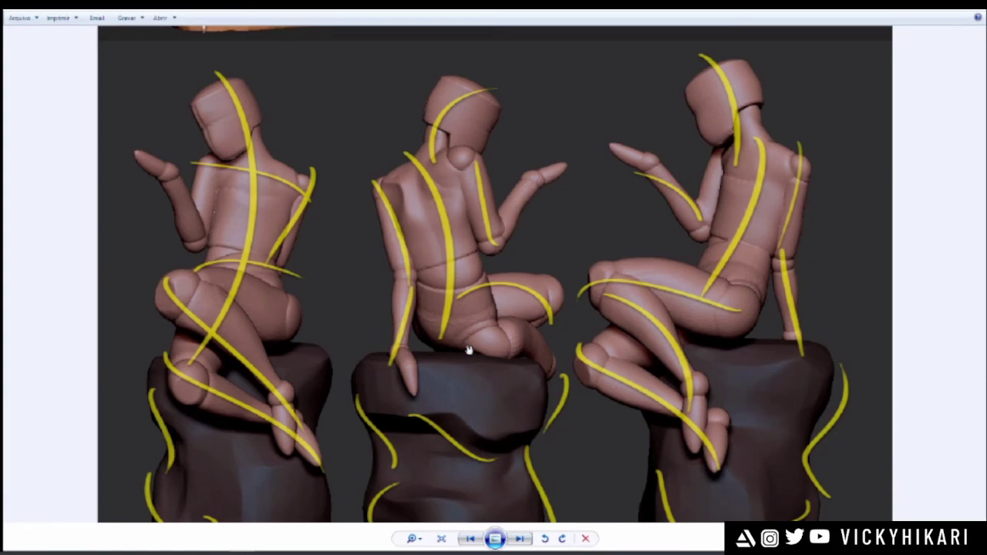
{"action": "scroll", "coordinate": [439, 376], "scroll_direction": "down", "scroll_amount": 3}
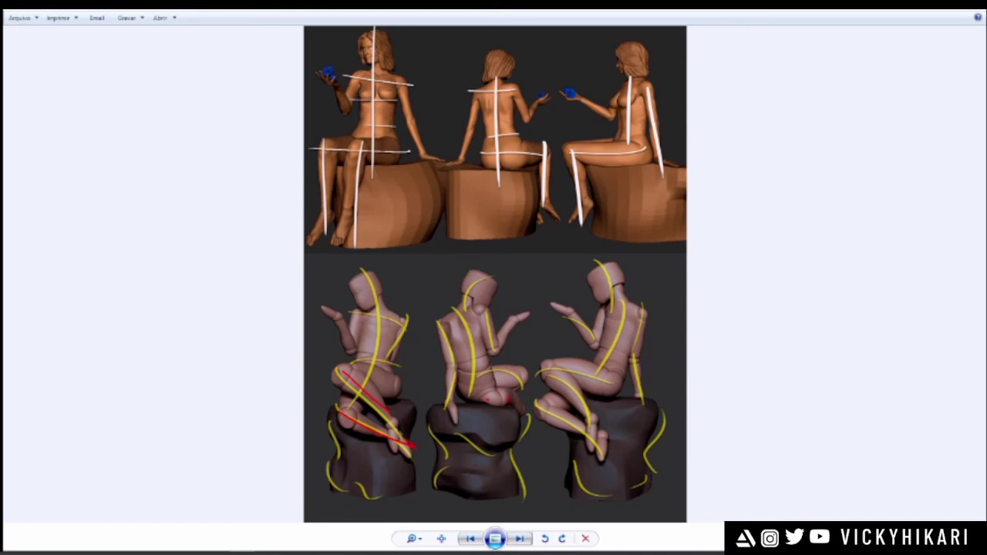
{"action": "left_click_drag", "start_coordinate": [378, 354], "coordinate": [389, 357]}
{"action": "left_click_drag", "start_coordinate": [465, 300], "coordinate": [474, 404]}
{"action": "left_click_drag", "start_coordinate": [352, 414], "coordinate": [414, 448]}
{"action": "mouse_move", "coordinate": [351, 378]}
{"action": "left_mouse_down"}
{"action": "mouse_move", "coordinate": [426, 445]}
{"action": "mouse_move", "coordinate": [392, 429]}
{"action": "mouse_move", "coordinate": [391, 455]}
{"action": "left_mouse_up"}
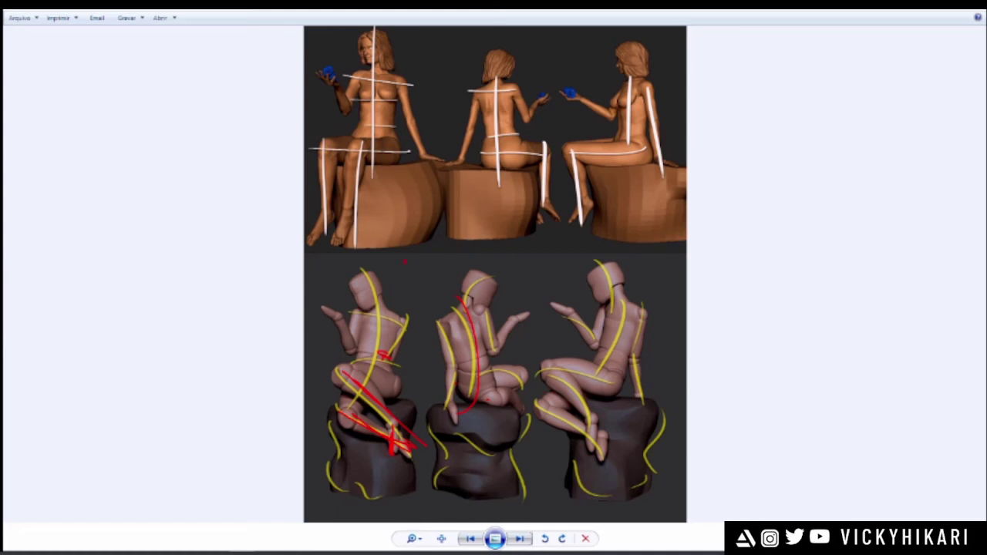
{"action": "mouse_move", "coordinate": [337, 314]}
{"action": "left_mouse_down"}
{"action": "mouse_move", "coordinate": [346, 303]}
{"action": "mouse_move", "coordinate": [321, 290]}
{"action": "mouse_move", "coordinate": [337, 317]}
{"action": "mouse_move", "coordinate": [310, 302]}
{"action": "left_mouse_up"}
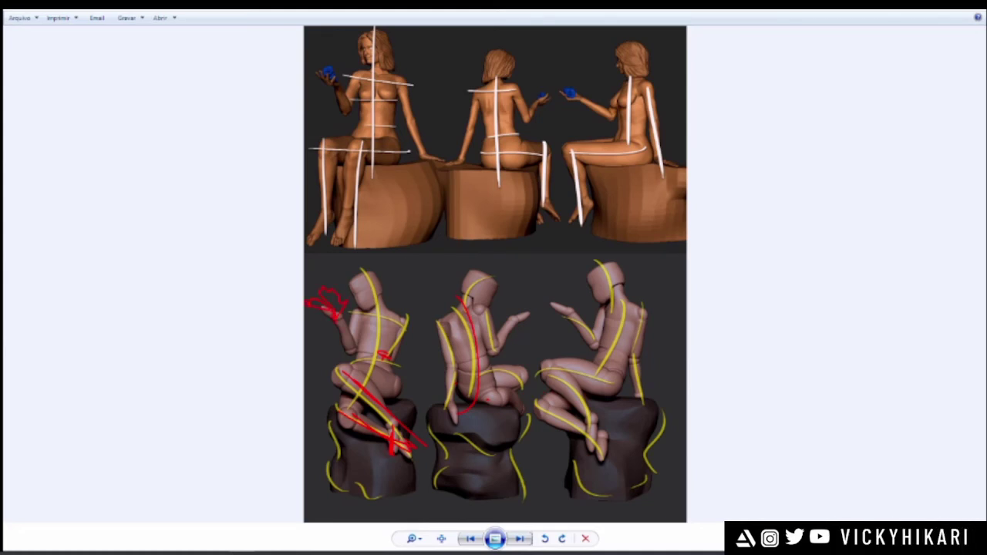
{"action": "key", "text": "ctrl+z"}
{"action": "key", "text": "ctrl+z"}
{"action": "key", "text": "ctrl+z"}
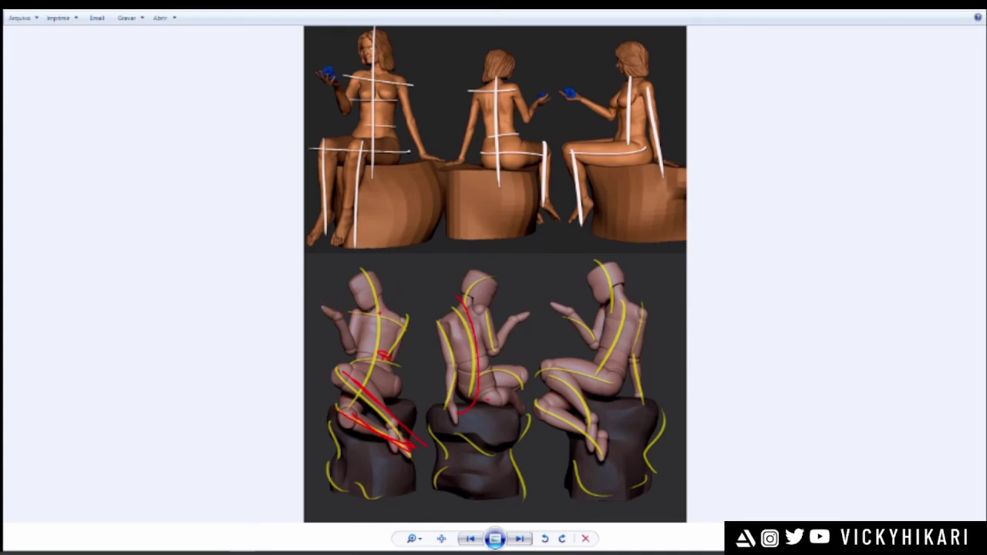
- Trace red rhythm curves along the side-view mannequin's body and arm and the other mannequins' torsos, and clear all annotations
{"action": "left_click_drag", "start_coordinate": [640, 316], "coordinate": [639, 401]}
{"action": "left_click_drag", "start_coordinate": [642, 320], "coordinate": [636, 360]}
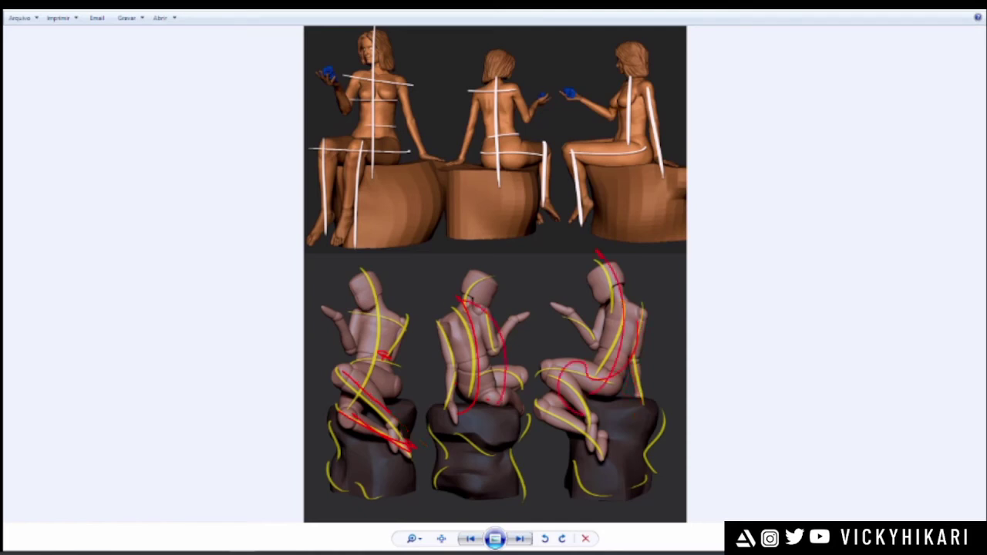
{"action": "left_click_drag", "start_coordinate": [449, 310], "coordinate": [478, 414]}
{"action": "mouse_move", "coordinate": [377, 273]}
{"action": "left_mouse_down"}
{"action": "mouse_move", "coordinate": [352, 388]}
{"action": "mouse_move", "coordinate": [366, 440]}
{"action": "left_mouse_up"}
{"action": "key", "text": "Escape"}
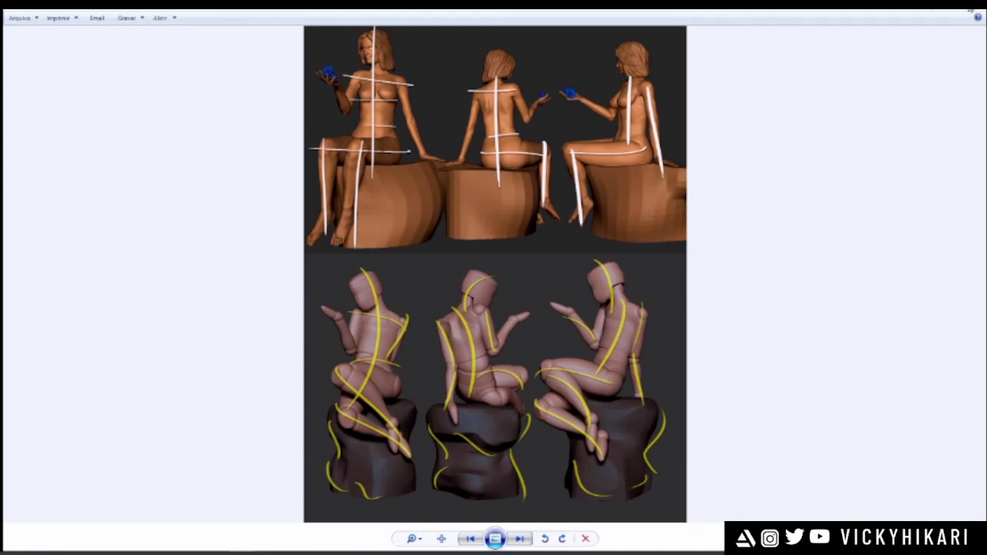
- Close the comparison slide, open slide 068 with Vincenzo Gemito's Il Pescatore from the Slides folder, and show it full screen
{"action": "left_click", "coordinate": [970, 10]}
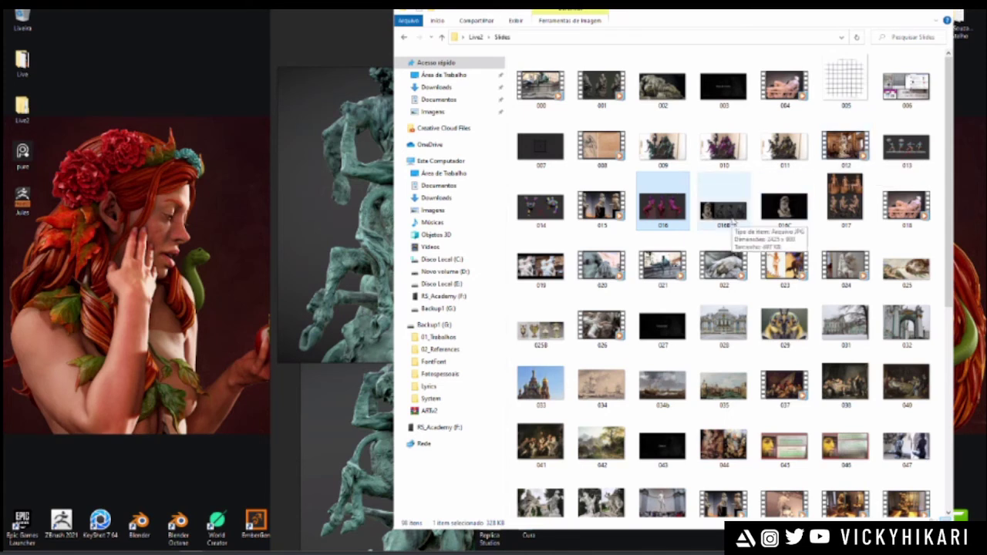
{"action": "scroll", "coordinate": [732, 221], "scroll_direction": "down", "scroll_amount": 5}
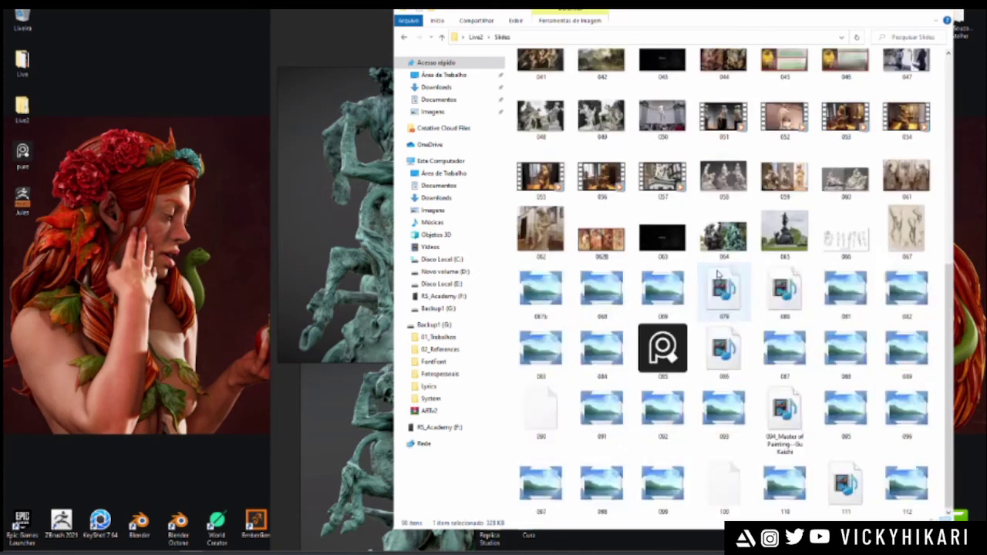
{"action": "scroll", "coordinate": [717, 274], "scroll_direction": "up", "scroll_amount": 2}
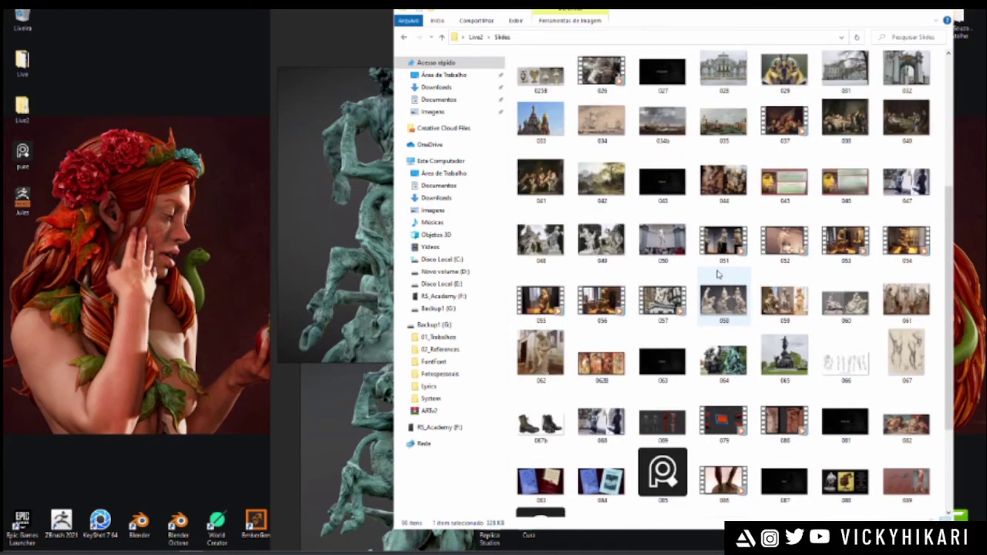
{"action": "double_click", "coordinate": [592, 421]}
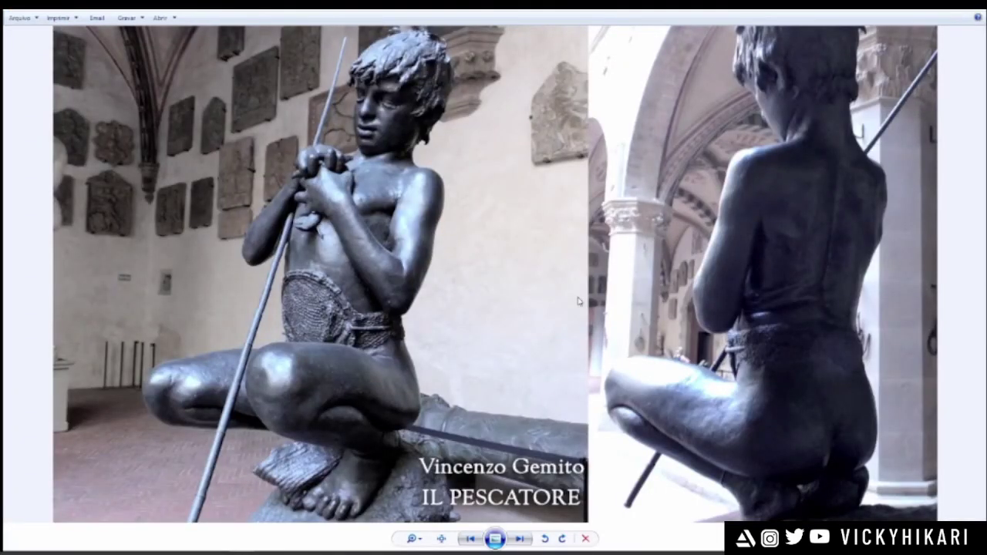
{"action": "key", "text": "F11"}
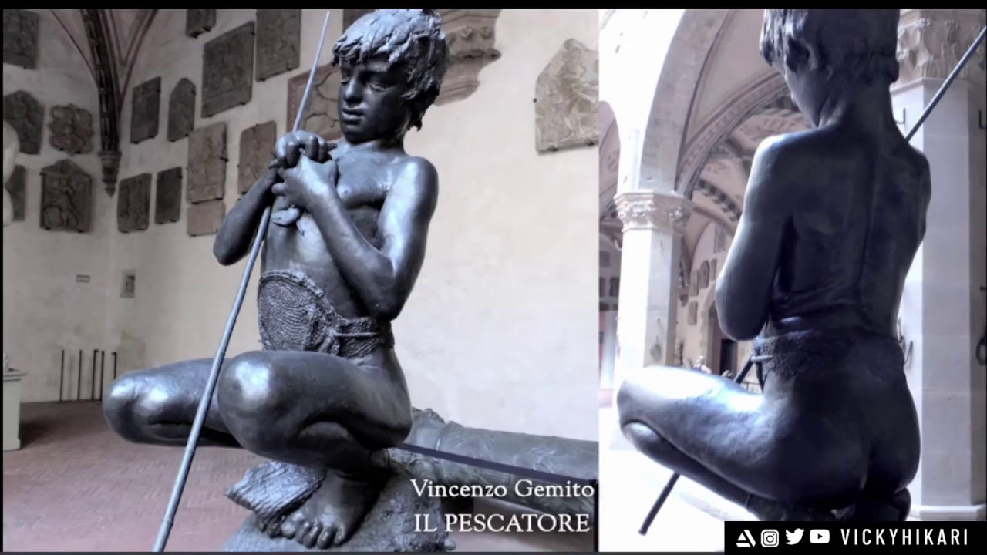
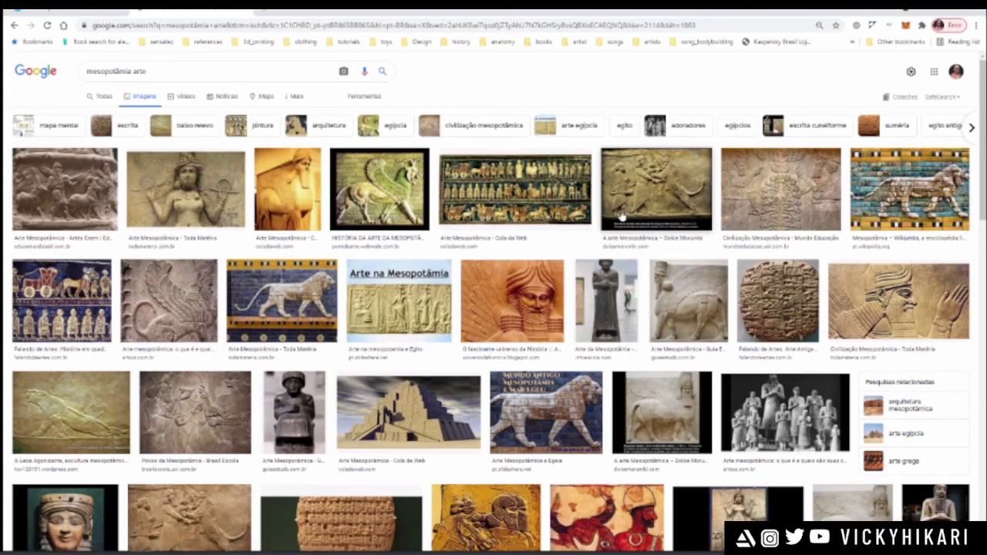
- Open the larger wounded lioness relief from the "mesopotâmia arte" image results in a new tab and examine it
{"action": "left_click", "coordinate": [71, 412]}
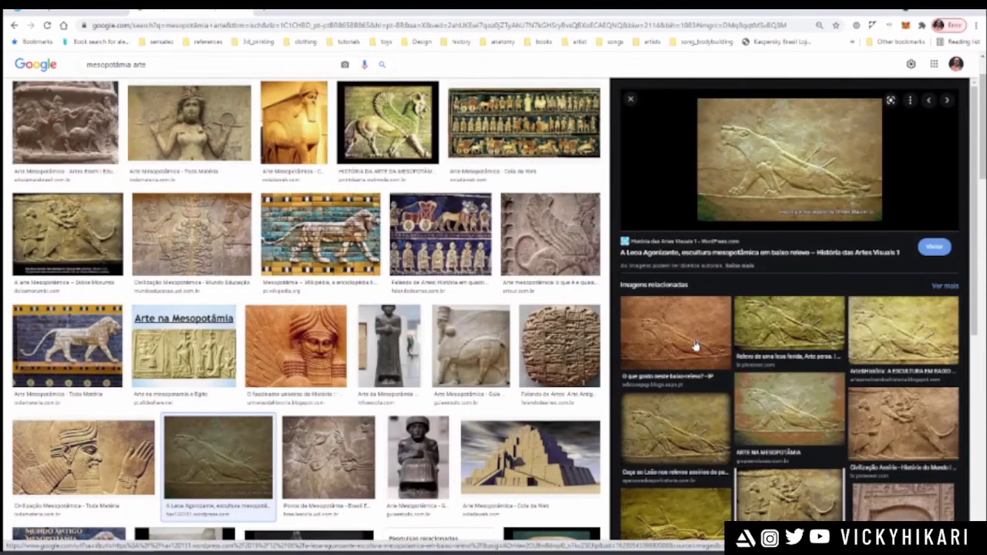
{"action": "left_click", "coordinate": [697, 346]}
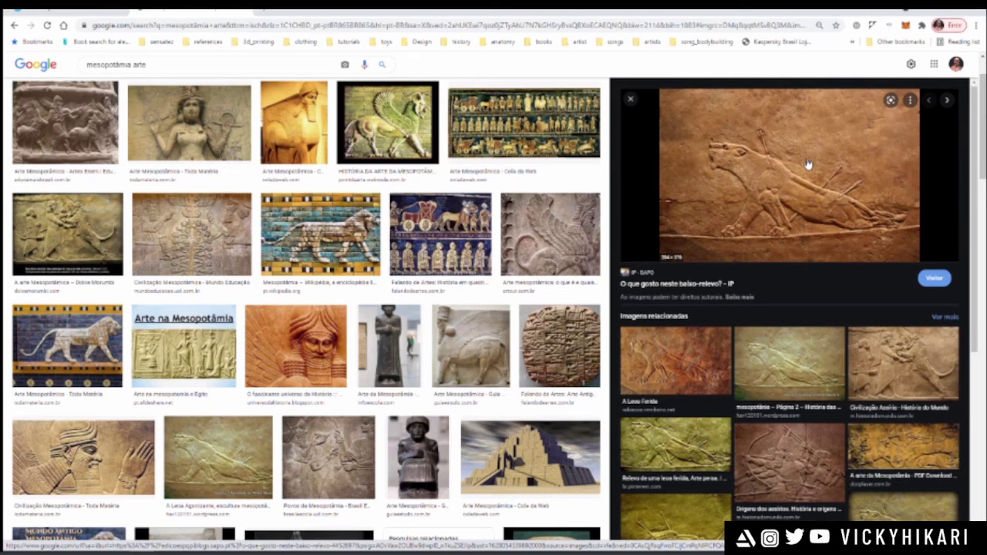
{"action": "right_click", "coordinate": [832, 198]}
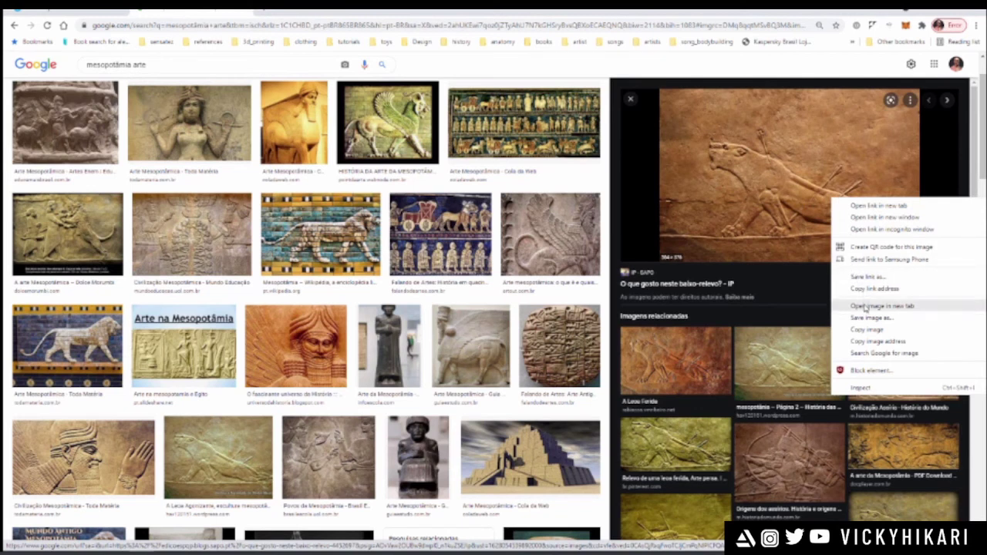
{"action": "left_click", "coordinate": [871, 305]}
{"action": "key", "text": "ctrl+Tab"}
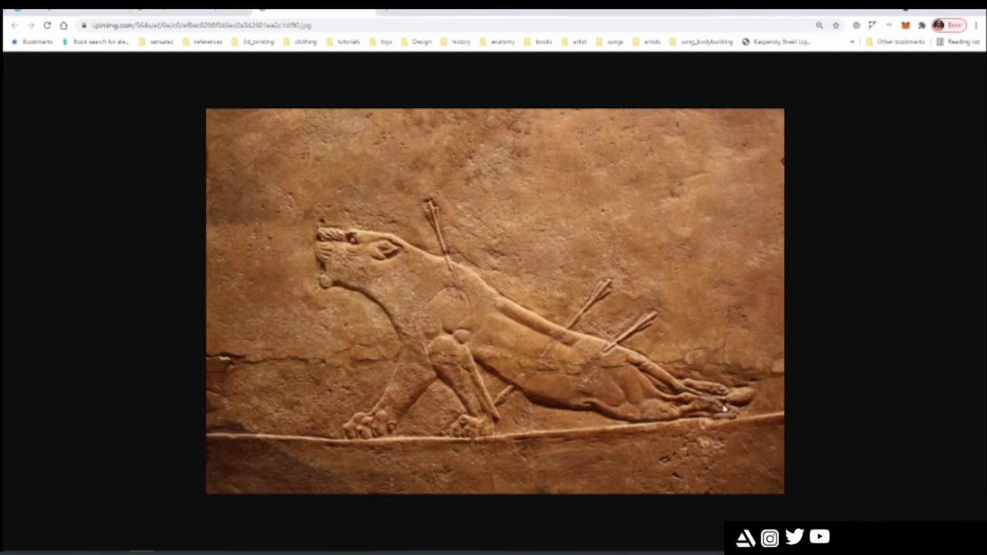
{"action": "left_click", "coordinate": [677, 401]}
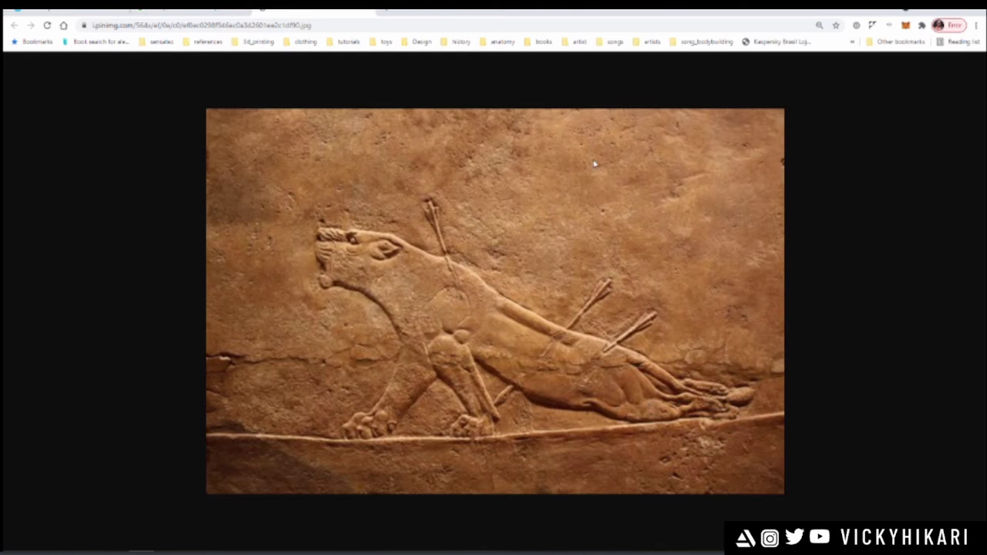
- Close the lioness image tab and preview the related Assyrian reliefs of the fallen lion and the lion hunt
{"action": "left_click", "coordinate": [364, 11]}
{"action": "scroll", "coordinate": [566, 289], "scroll_direction": "up", "scroll_amount": 1}
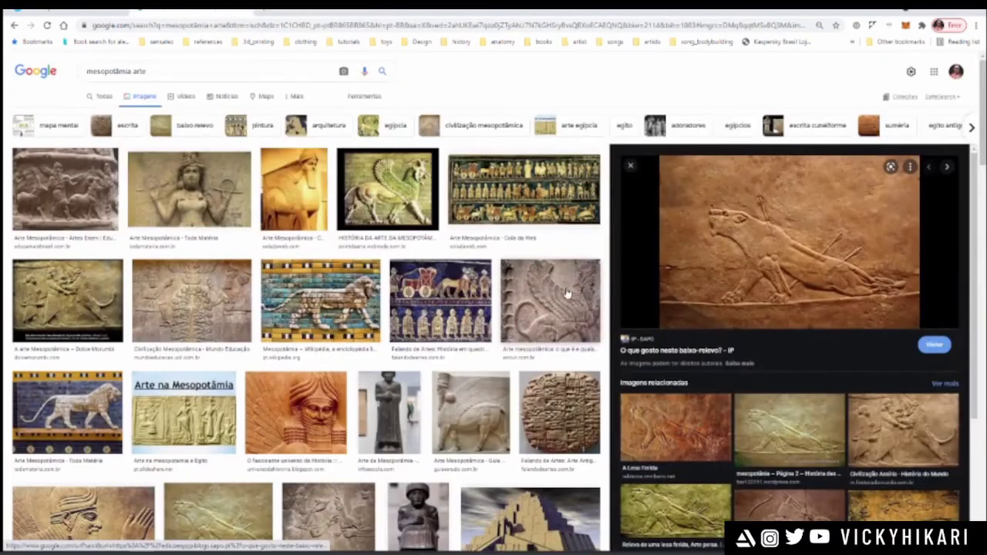
{"action": "scroll", "coordinate": [863, 311], "scroll_direction": "down", "scroll_amount": 2}
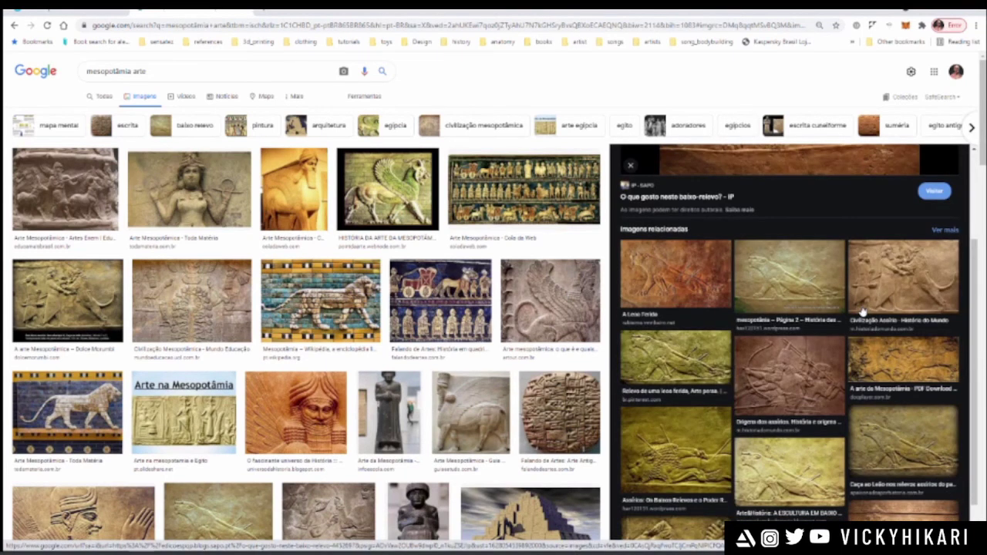
{"action": "scroll", "coordinate": [863, 311], "scroll_direction": "down", "scroll_amount": 2}
{"action": "left_click", "coordinate": [689, 315]}
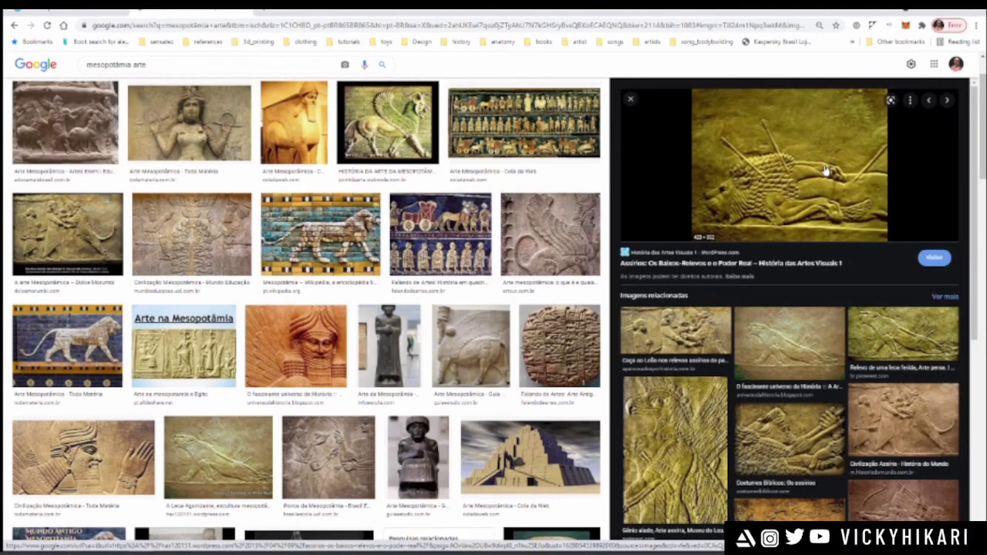
{"action": "left_click", "coordinate": [690, 334]}
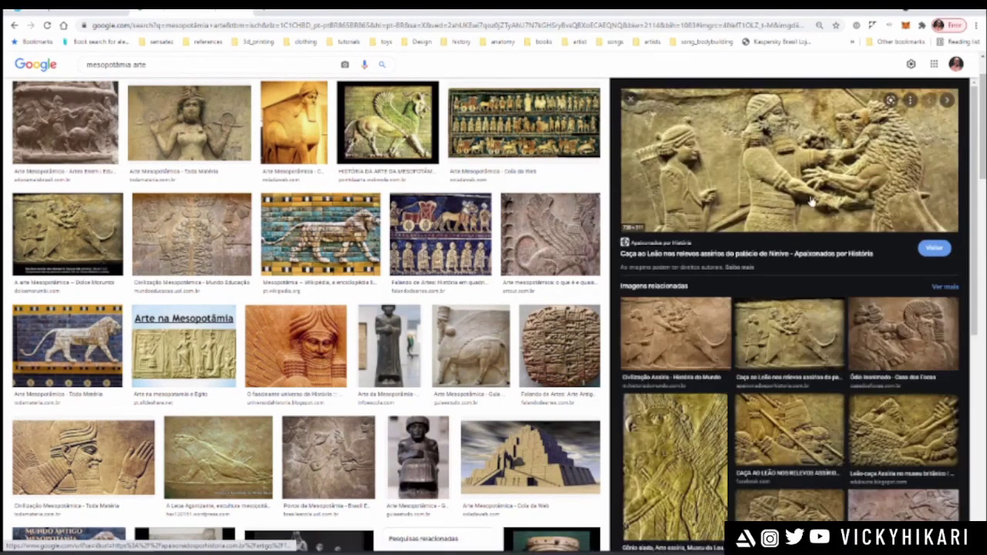
- Skim the remaining Mesopotamian art results, and return to the Il Pescatore slide to examine the bronze boy's face up close
{"action": "scroll", "coordinate": [821, 155], "scroll_direction": "down", "scroll_amount": 1}
{"action": "scroll", "coordinate": [689, 343], "scroll_direction": "down", "scroll_amount": 3}
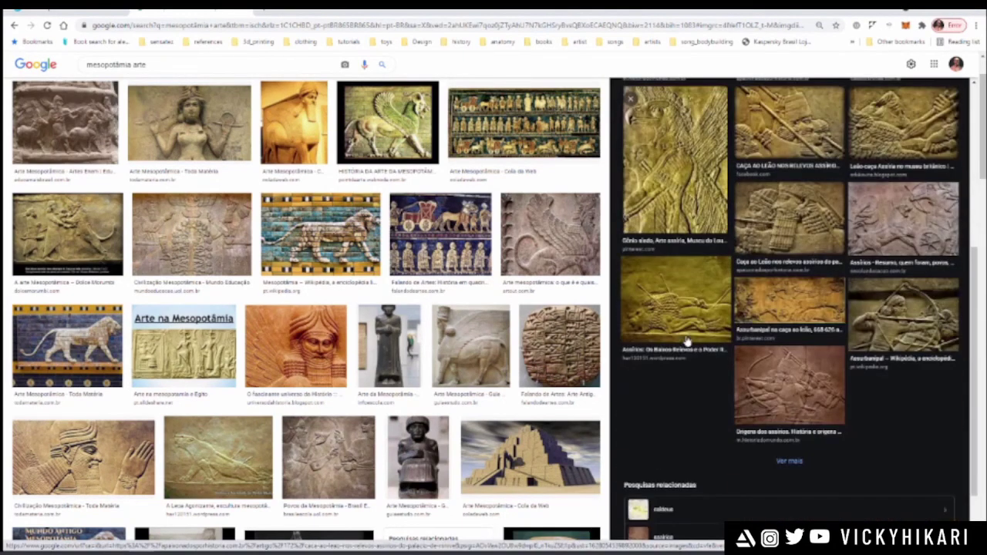
{"action": "scroll", "coordinate": [447, 284], "scroll_direction": "up", "scroll_amount": 1}
{"action": "scroll", "coordinate": [446, 282], "scroll_direction": "down", "scroll_amount": 4}
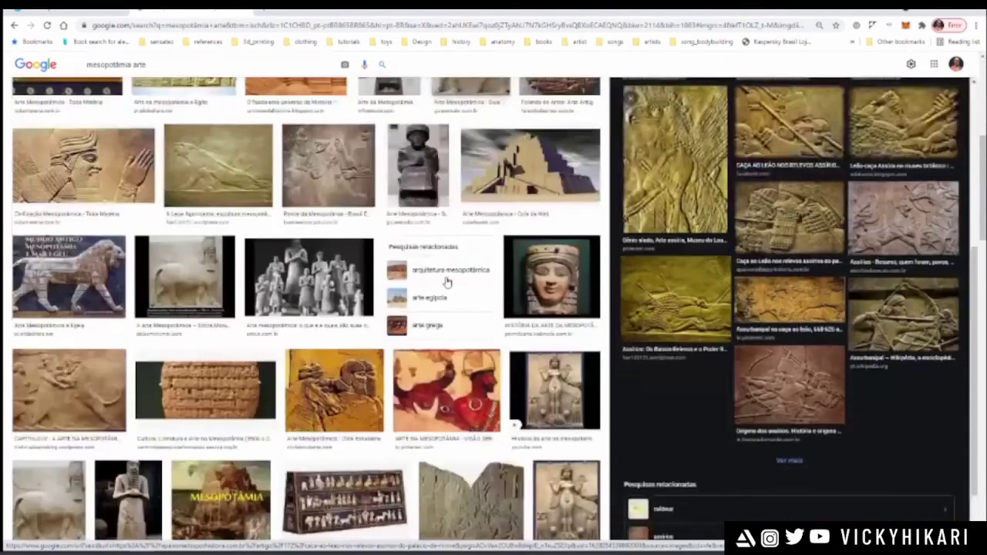
{"action": "scroll", "coordinate": [446, 283], "scroll_direction": "down", "scroll_amount": 3}
{"action": "scroll", "coordinate": [445, 282], "scroll_direction": "up", "scroll_amount": 4}
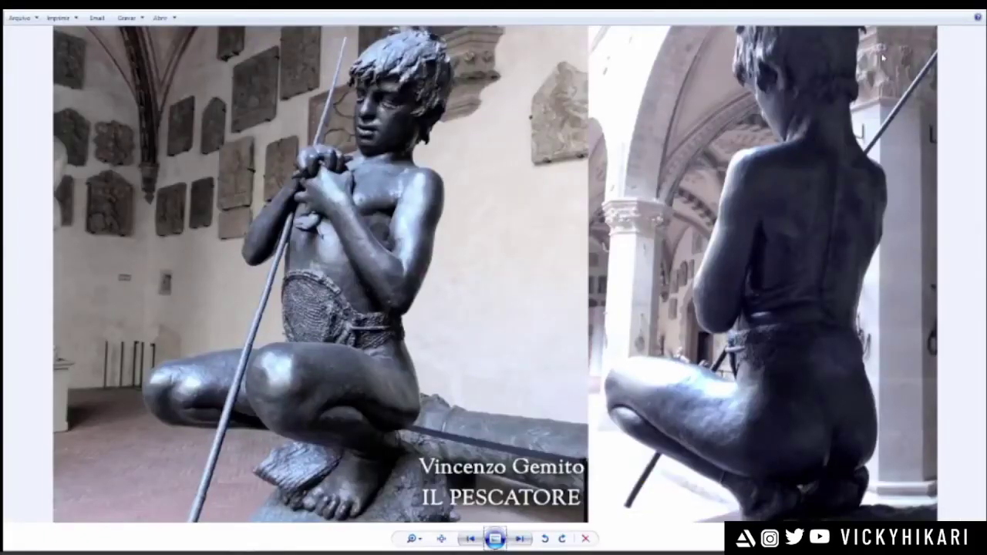
{"action": "scroll", "coordinate": [390, 68], "scroll_direction": "up", "scroll_amount": 3}
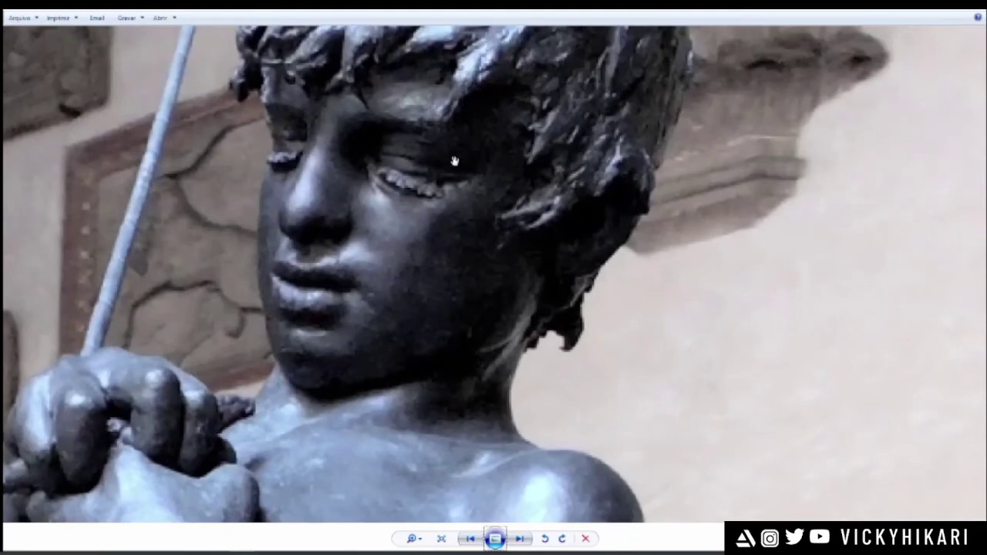
{"action": "scroll", "coordinate": [459, 162], "scroll_direction": "down", "scroll_amount": 2}
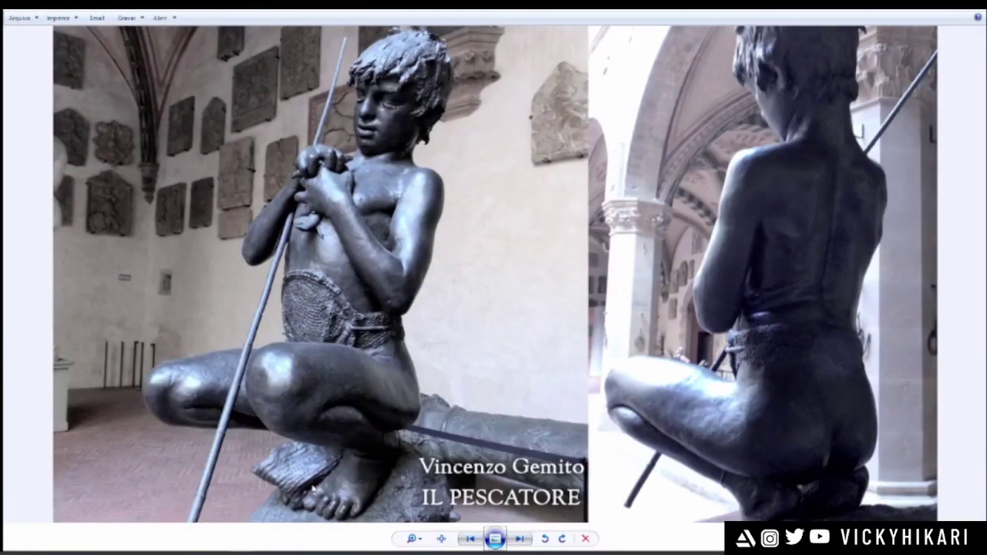
- Close the Il Pescatore slide, maximize the Slides folder window, and open slide 062B with Alphonse Mucha's four panels
{"action": "left_click", "coordinate": [983, 15]}
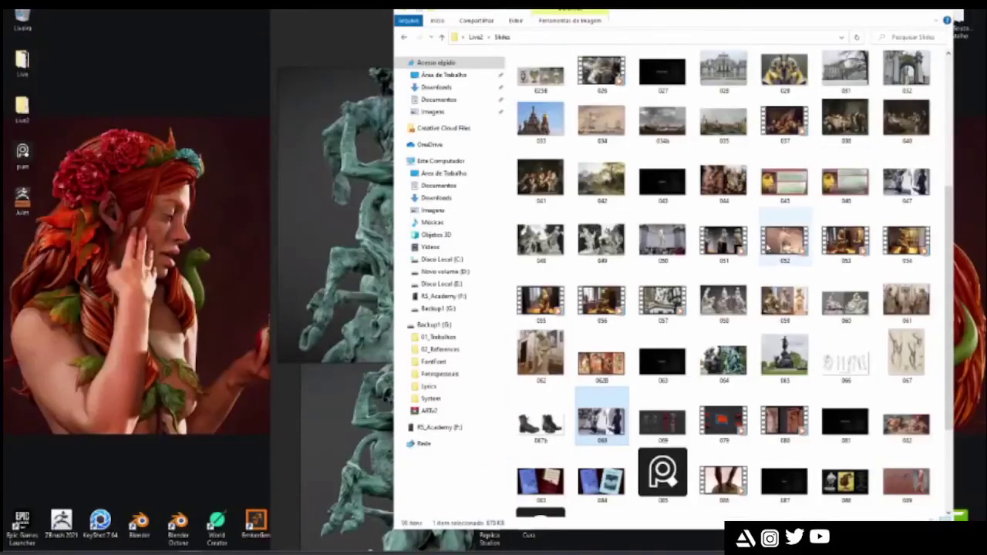
{"action": "left_click", "coordinate": [917, 13]}
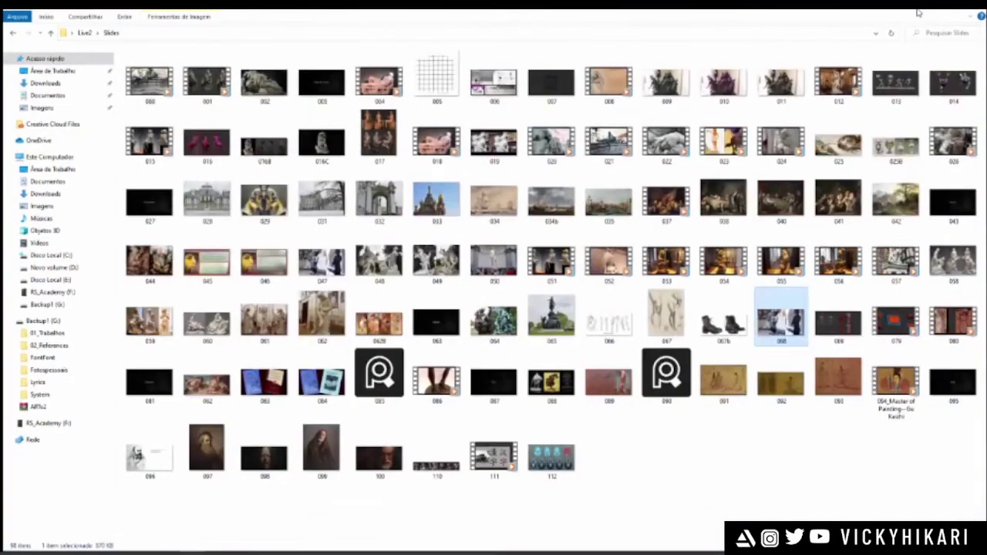
{"action": "double_click", "coordinate": [379, 322]}
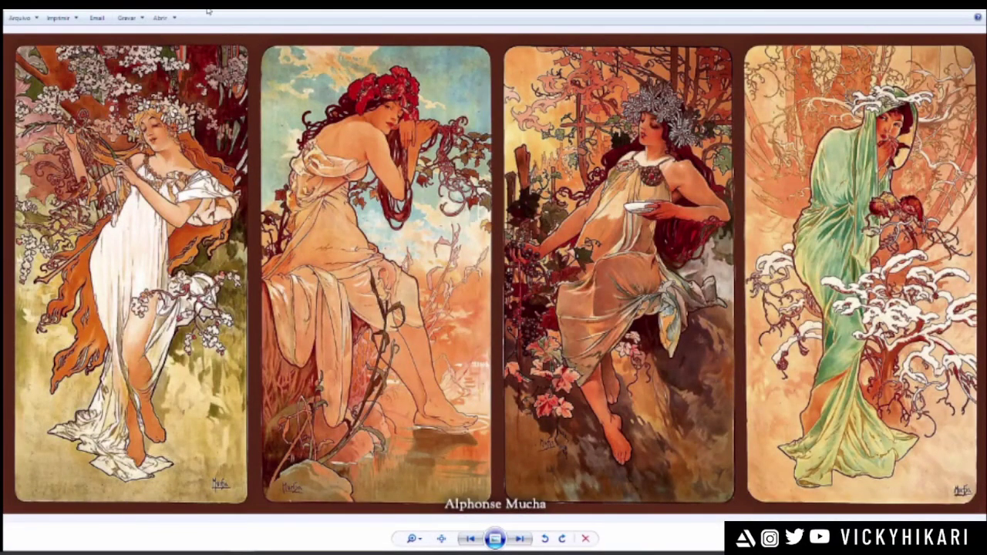
- Examine the lower edge of the middle Mucha panels around the artist caption up close, and return to the full slide
{"action": "scroll", "coordinate": [472, 505], "scroll_direction": "up", "scroll_amount": 5}
{"action": "mouse_move", "coordinate": [480, 512]}
{"action": "left_mouse_down"}
{"action": "mouse_move", "coordinate": [470, 491]}
{"action": "mouse_move", "coordinate": [490, 392]}
{"action": "left_mouse_up"}
{"action": "scroll", "coordinate": [494, 485], "scroll_direction": "up", "scroll_amount": 4}
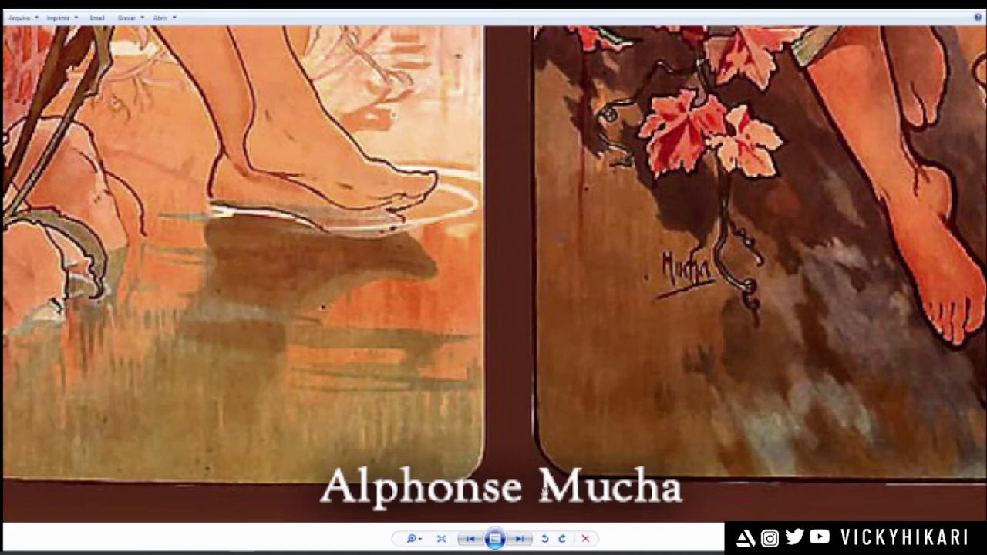
{"action": "scroll", "coordinate": [544, 492], "scroll_direction": "down", "scroll_amount": 9}
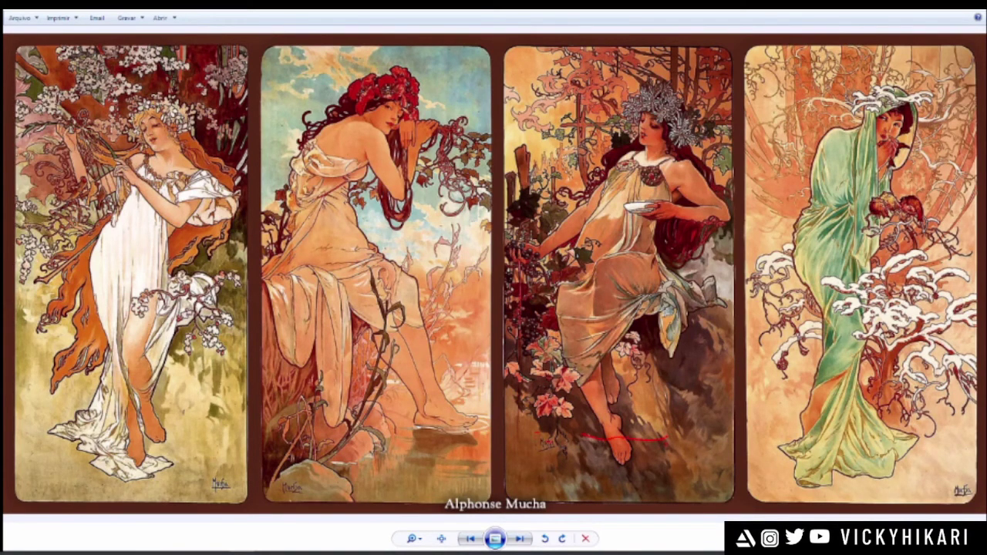
- Mark the ground line under the third panel's seated woman, arcs beside her knees and strokes at her elbow in red
{"action": "mouse_move", "coordinate": [668, 439]}
{"action": "left_mouse_down"}
{"action": "mouse_move", "coordinate": [556, 453]}
{"action": "mouse_move", "coordinate": [696, 455]}
{"action": "left_mouse_up"}
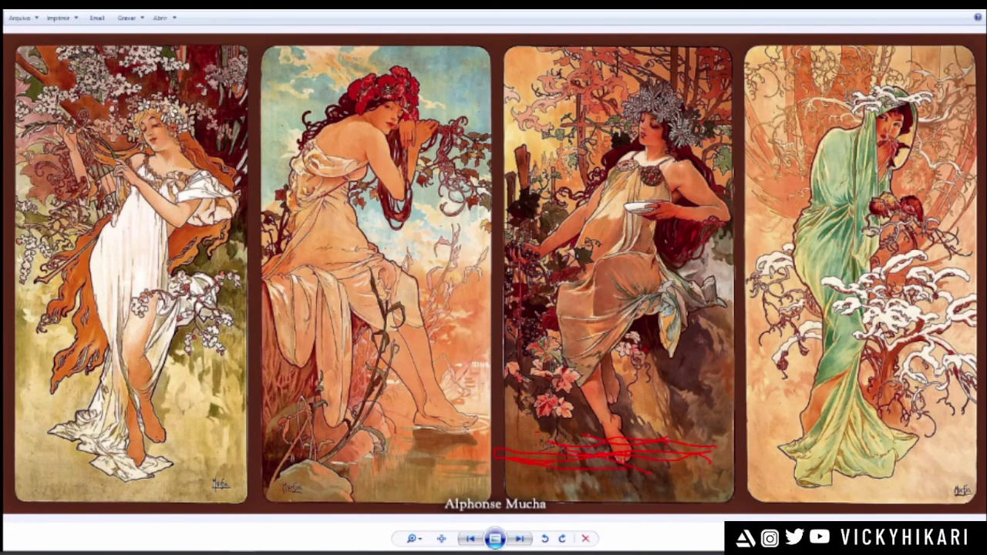
{"action": "left_click_drag", "start_coordinate": [711, 423], "coordinate": [596, 328]}
{"action": "left_click_drag", "start_coordinate": [750, 350], "coordinate": [640, 294]}
{"action": "left_click_drag", "start_coordinate": [664, 362], "coordinate": [591, 348]}
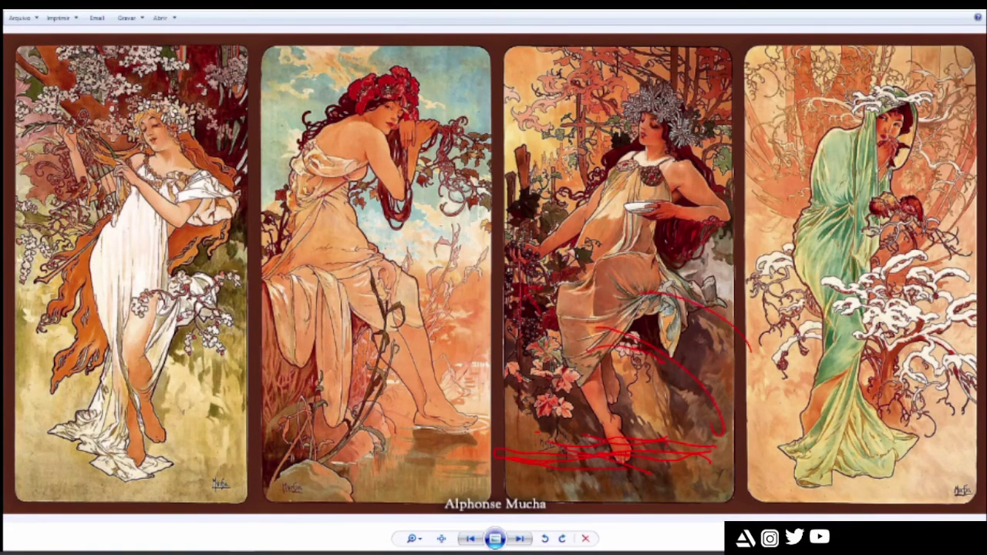
{"action": "left_click_drag", "start_coordinate": [516, 279], "coordinate": [544, 289]}
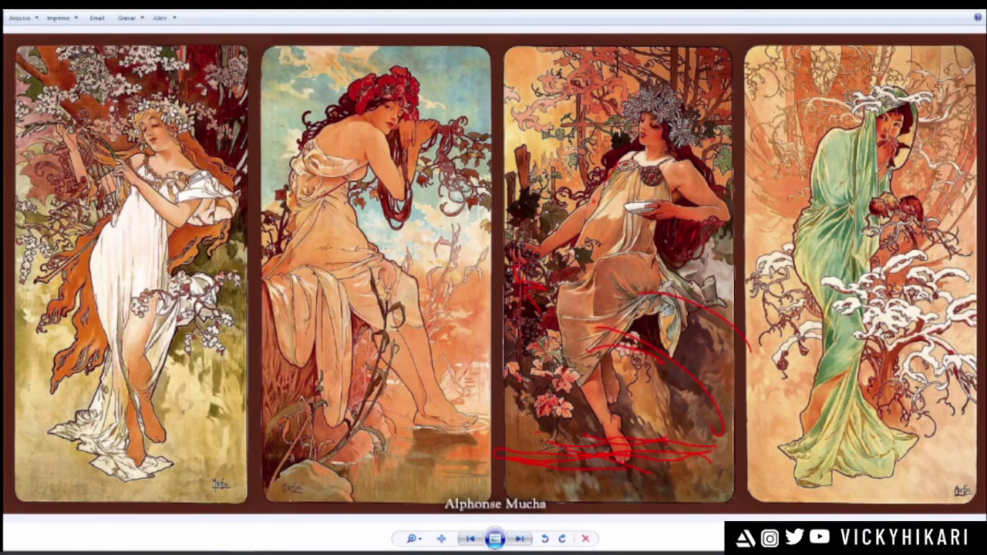
{"action": "left_click_drag", "start_coordinate": [587, 200], "coordinate": [623, 219]}
- Trace long red rhythm curves from the third woman's head down to her foot, and undo those curves
{"action": "mouse_move", "coordinate": [577, 183]}
{"action": "left_mouse_down"}
{"action": "mouse_move", "coordinate": [628, 226]}
{"action": "mouse_move", "coordinate": [572, 202]}
{"action": "mouse_move", "coordinate": [609, 212]}
{"action": "mouse_move", "coordinate": [629, 153]}
{"action": "mouse_move", "coordinate": [614, 413]}
{"action": "mouse_move", "coordinate": [641, 436]}
{"action": "left_mouse_up"}
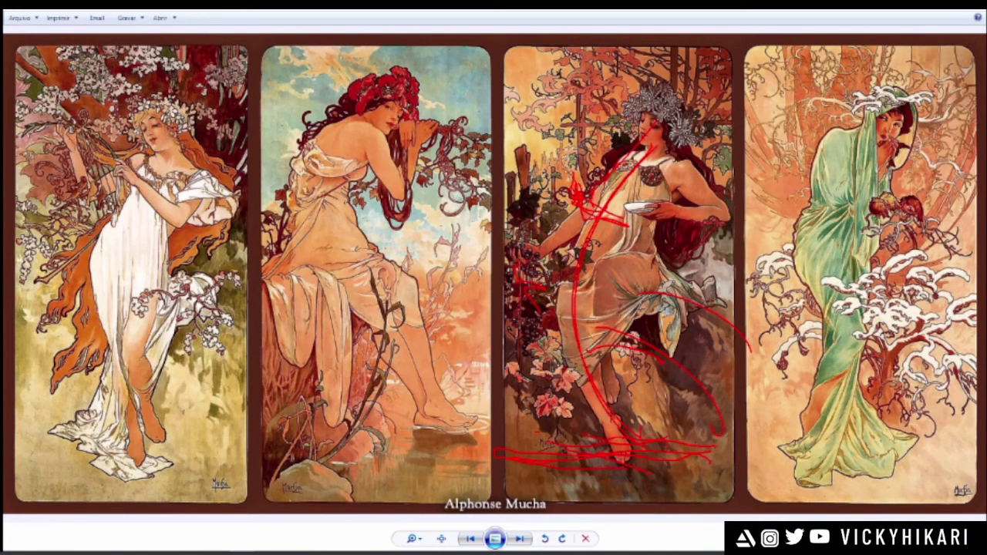
{"action": "left_click_drag", "start_coordinate": [640, 437], "coordinate": [648, 427]}
{"action": "left_click_drag", "start_coordinate": [579, 202], "coordinate": [567, 433]}
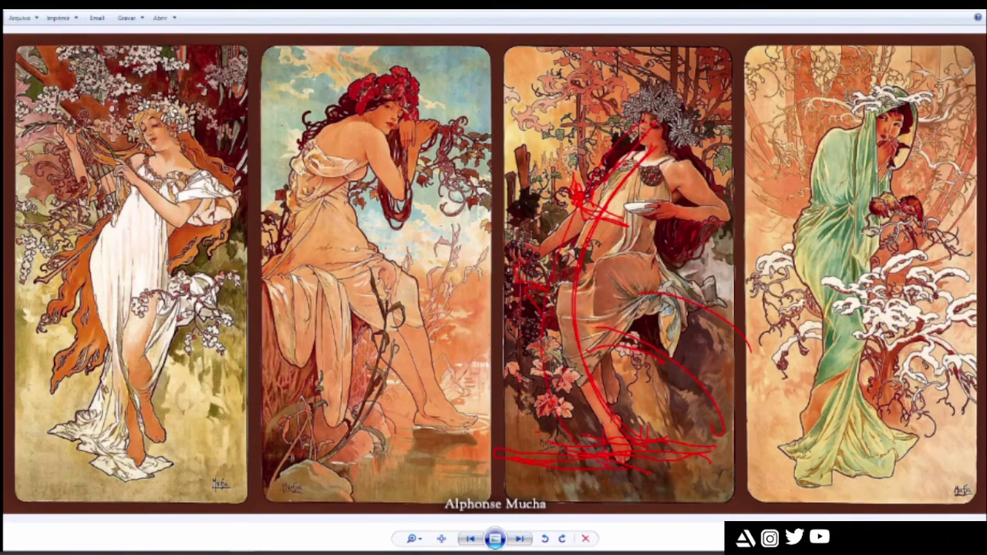
{"action": "mouse_move", "coordinate": [668, 101]}
{"action": "left_mouse_down"}
{"action": "mouse_move", "coordinate": [587, 376]}
{"action": "mouse_move", "coordinate": [615, 417]}
{"action": "left_mouse_up"}
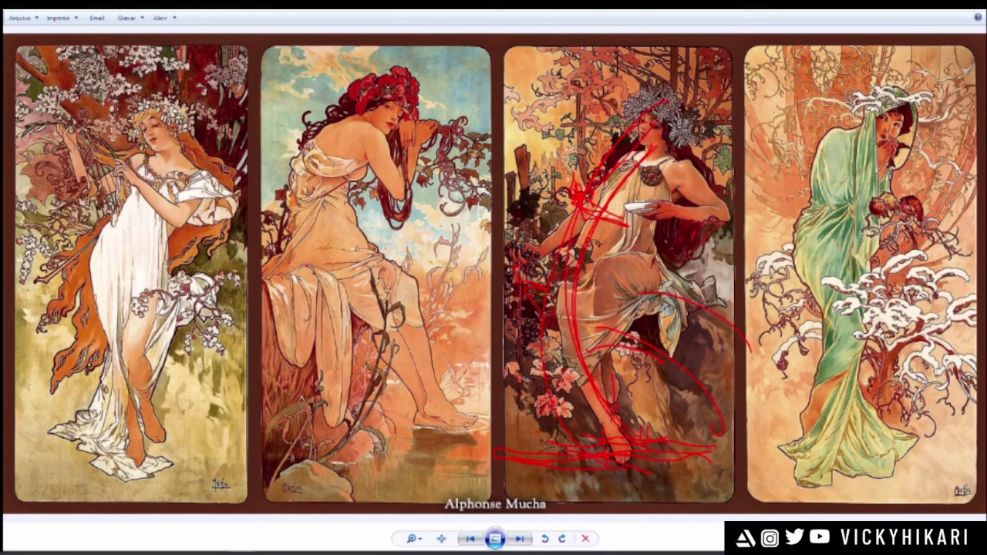
{"action": "key", "text": "ctrl+z"}
{"action": "key", "text": "ctrl+z"}
{"action": "key", "text": "ctrl+z"}
{"action": "key", "text": "ctrl+z"}
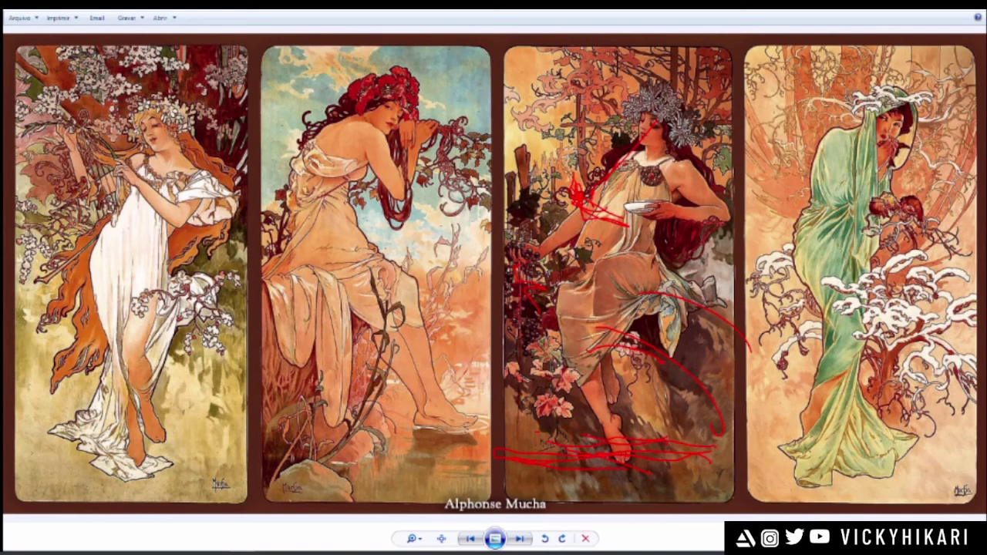
- Clear the red annotations, examine the hands of the woman with red flowers up close, and return to the full slide
{"action": "scroll", "coordinate": [366, 264], "scroll_direction": "up", "scroll_amount": 10}
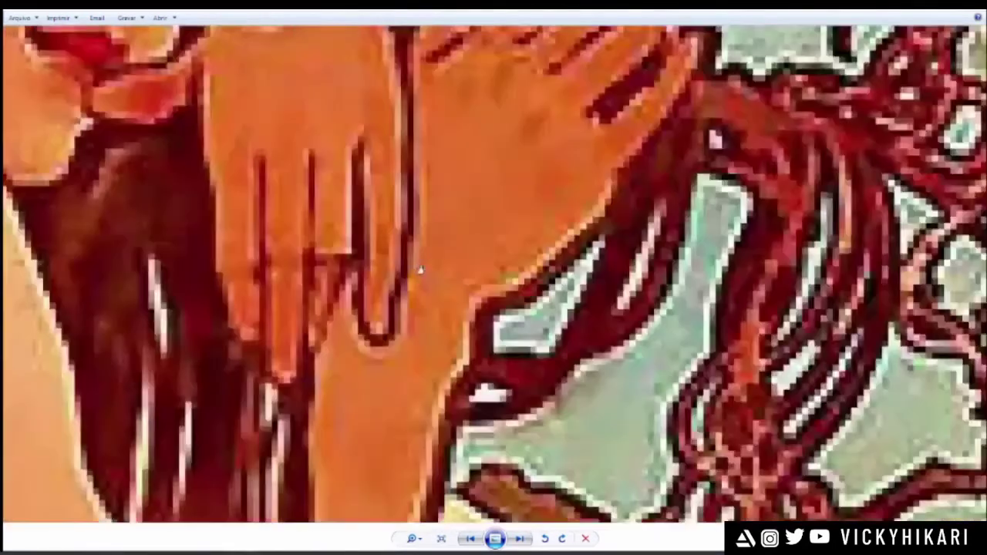
{"action": "key", "text": "ctrl"}
{"action": "key", "text": "ctrl"}
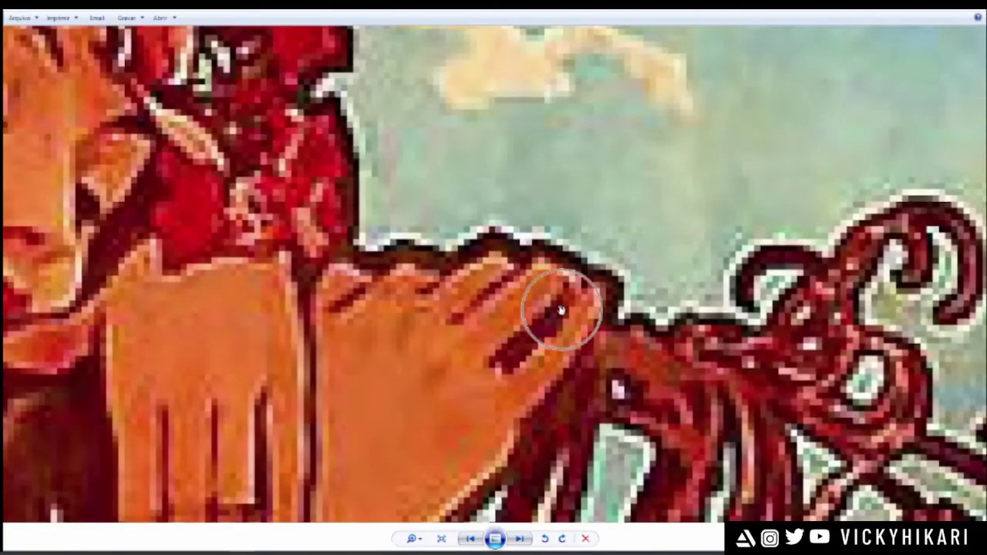
{"action": "scroll", "coordinate": [562, 311], "scroll_direction": "down", "scroll_amount": 5}
{"action": "left_click_drag", "start_coordinate": [764, 341], "coordinate": [584, 199]}
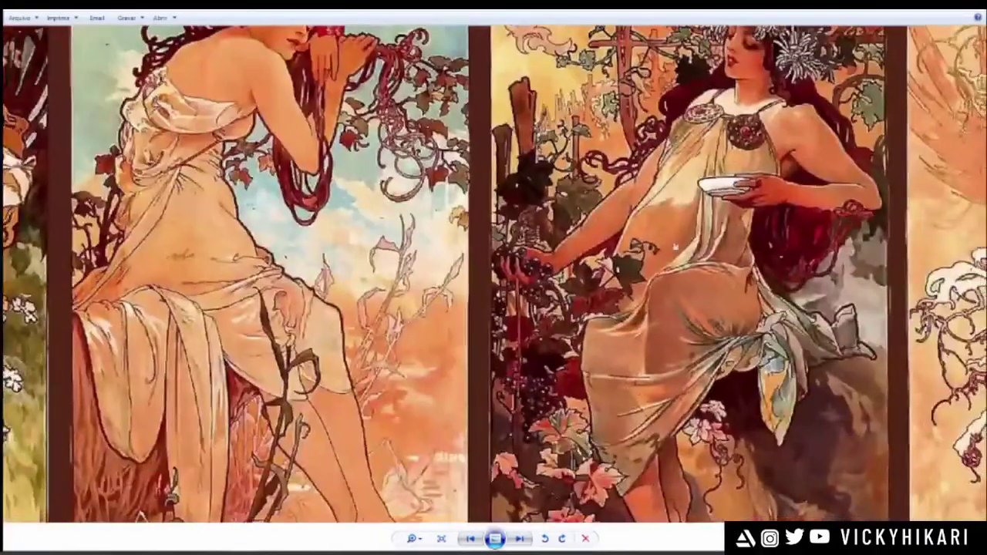
{"action": "scroll", "coordinate": [586, 201], "scroll_direction": "down", "scroll_amount": 4}
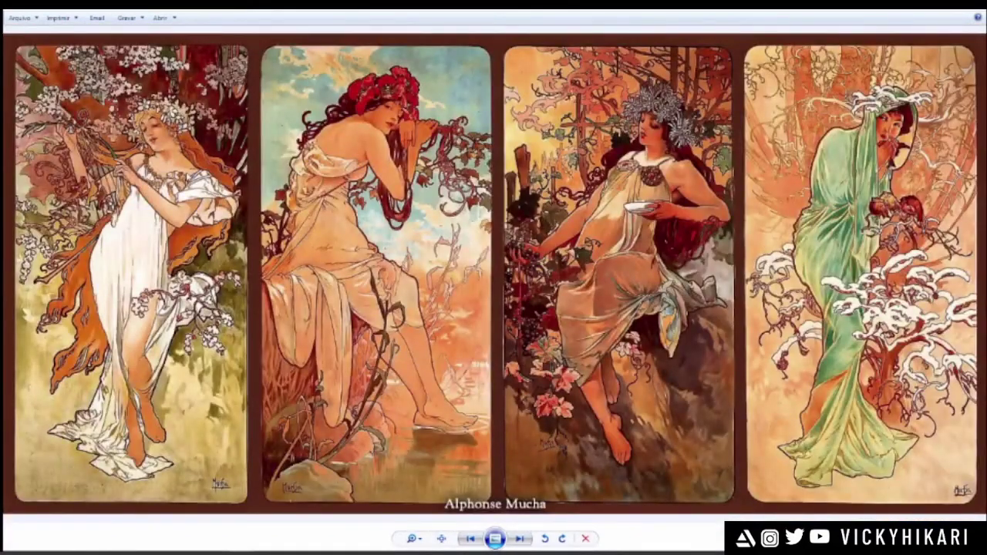
- Examine the head, flower crown and back of the woman in the second panel, and compare all four panels again
{"action": "scroll", "coordinate": [401, 68], "scroll_direction": "up", "scroll_amount": 5}
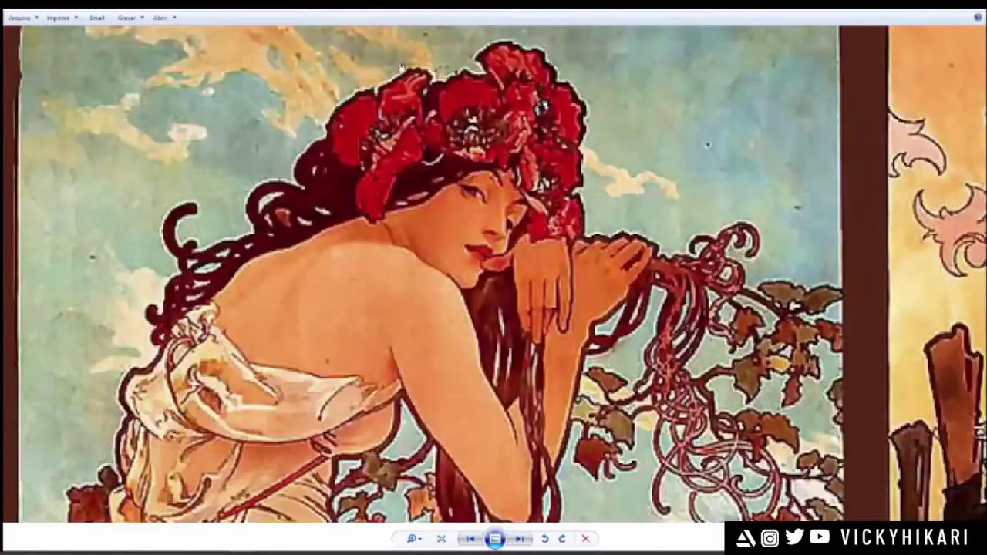
{"action": "scroll", "coordinate": [495, 197], "scroll_direction": "up", "scroll_amount": 2}
{"action": "scroll", "coordinate": [496, 197], "scroll_direction": "down", "scroll_amount": 6}
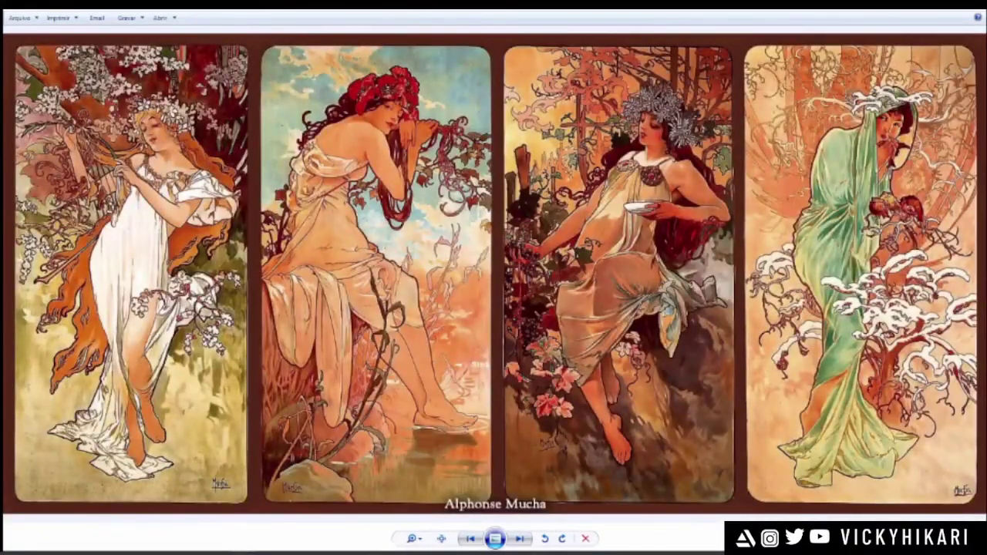
{"action": "scroll", "coordinate": [428, 198], "scroll_direction": "up", "scroll_amount": 1}
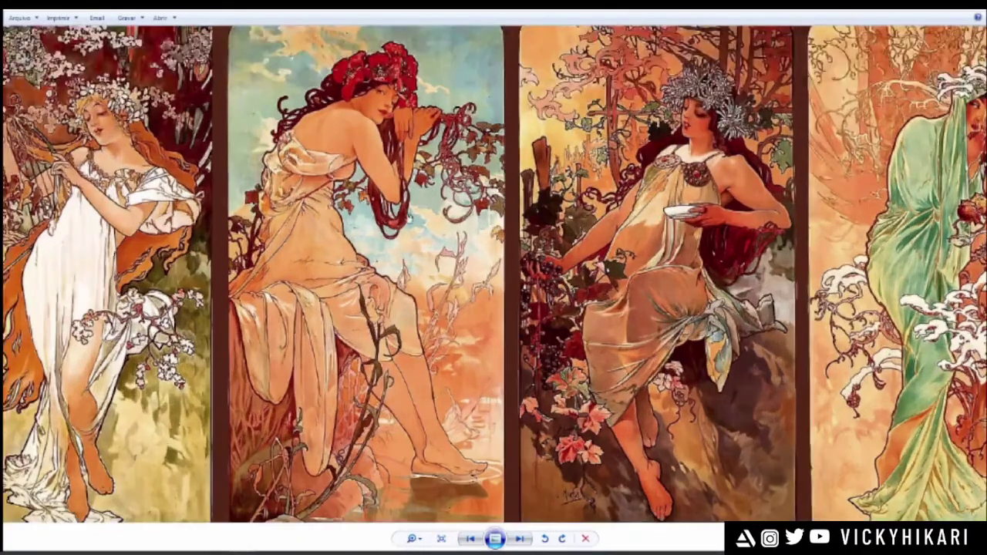
{"action": "left_click_drag", "start_coordinate": [409, 217], "coordinate": [472, 219]}
{"action": "scroll", "coordinate": [780, 207], "scroll_direction": "down", "scroll_amount": 1}
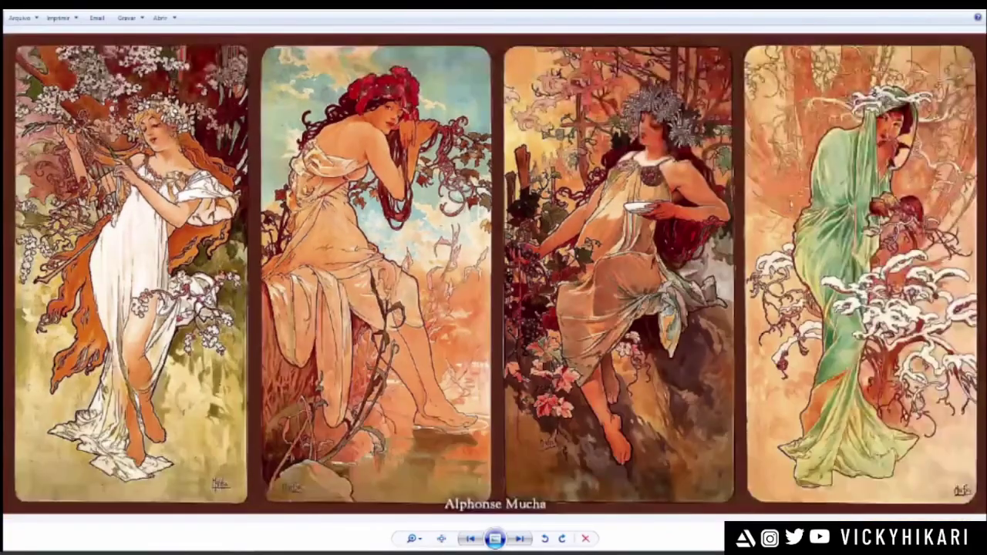
- Close the Mucha slide, switch to Chrome, and search Google Images for "alphonse mucha"
{"action": "left_click", "coordinate": [974, 5]}
{"action": "mouse_move", "coordinate": [191, 543]}
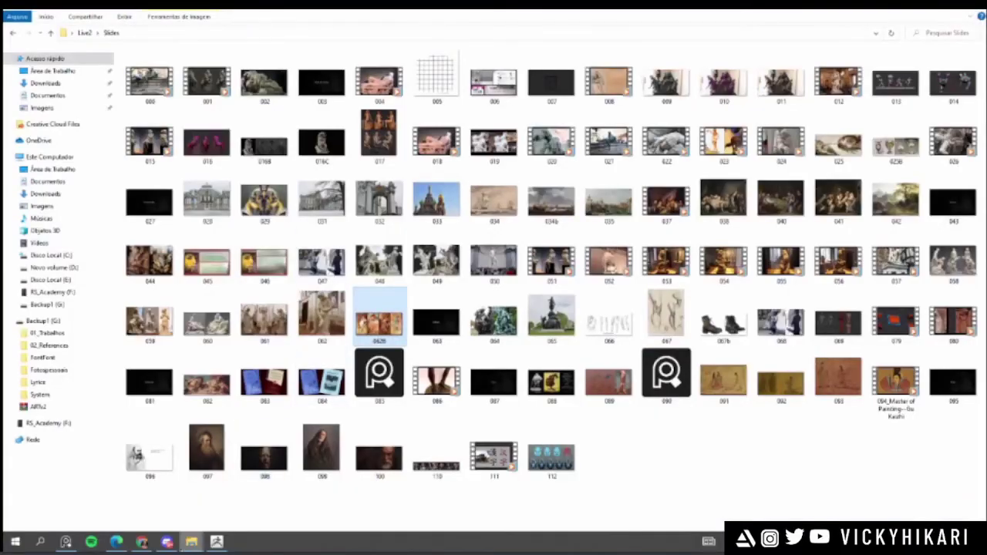
{"action": "left_click", "coordinate": [143, 545]}
{"action": "left_click_drag", "start_coordinate": [203, 65], "coordinate": [5, 92]}
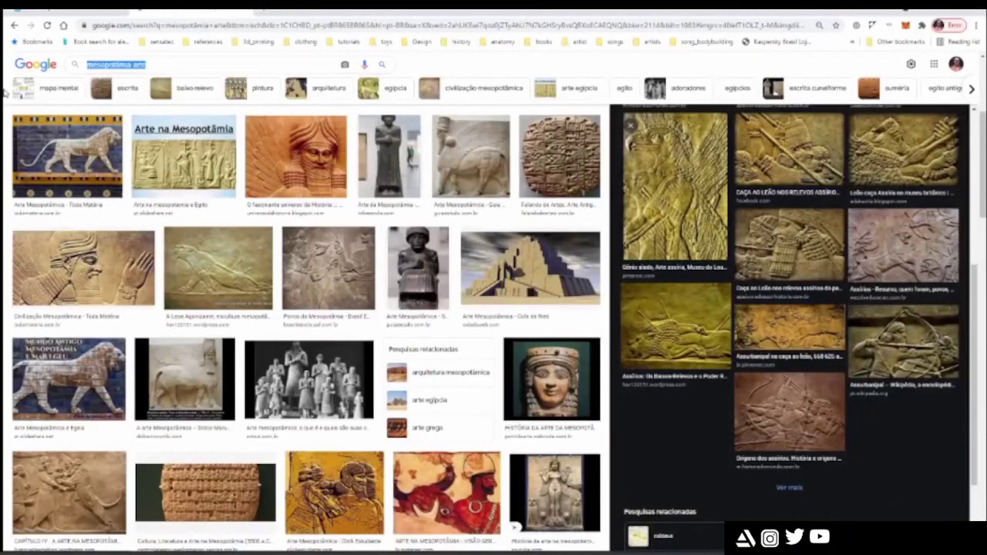
{"action": "type", "text": "alphonse muc"}
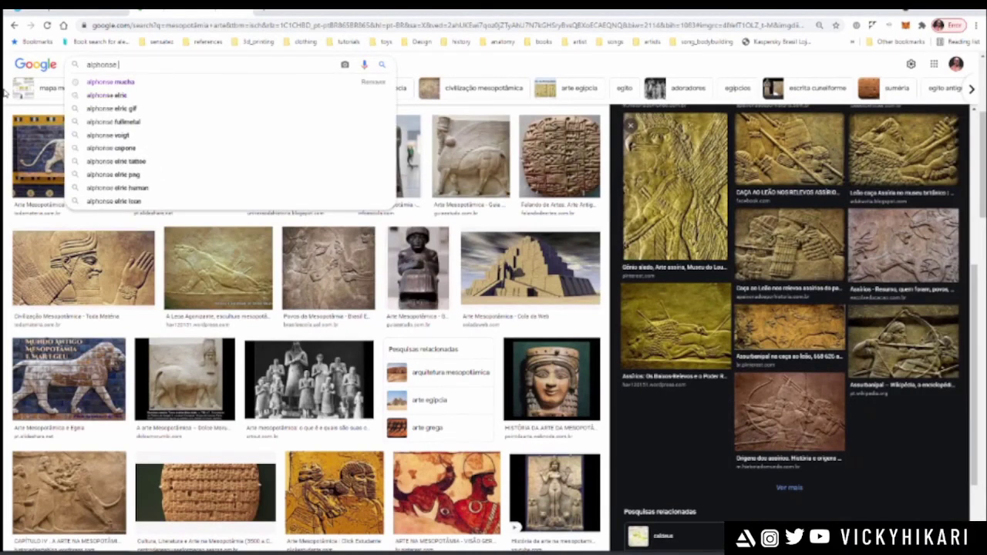
{"action": "type", "text": "ha"}
{"action": "key", "text": "Return"}
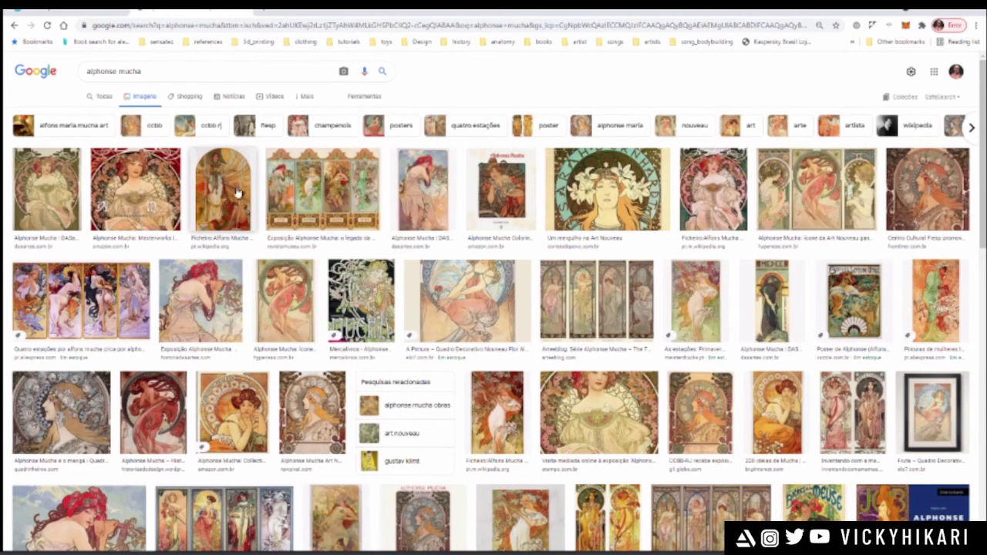
- Preview Mucha's four seasons panels, the coloring book cover, the O Tempo exhibition image, and La Primevere & La Plume
{"action": "left_click", "coordinate": [328, 189]}
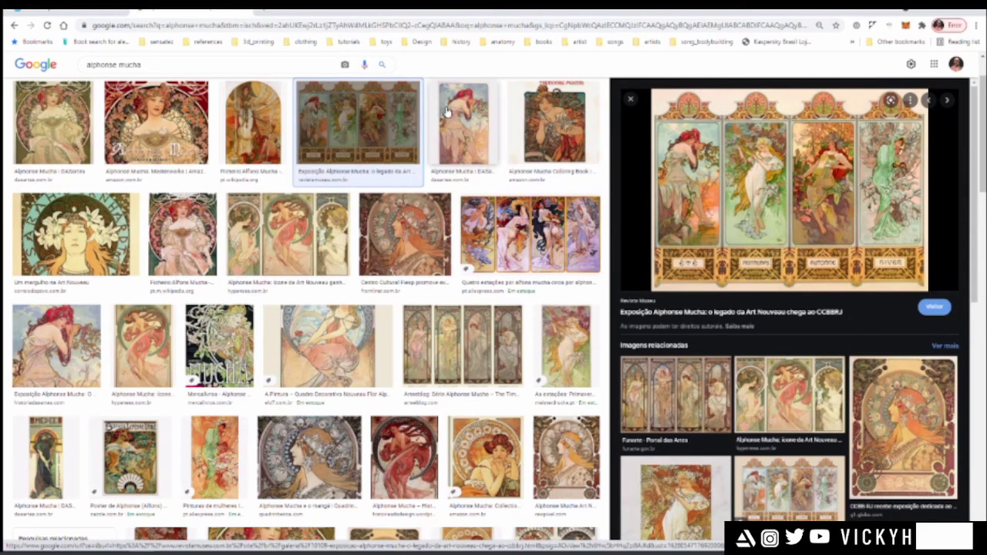
{"action": "left_click", "coordinate": [555, 123]}
{"action": "scroll", "coordinate": [445, 257], "scroll_direction": "down", "scroll_amount": 5}
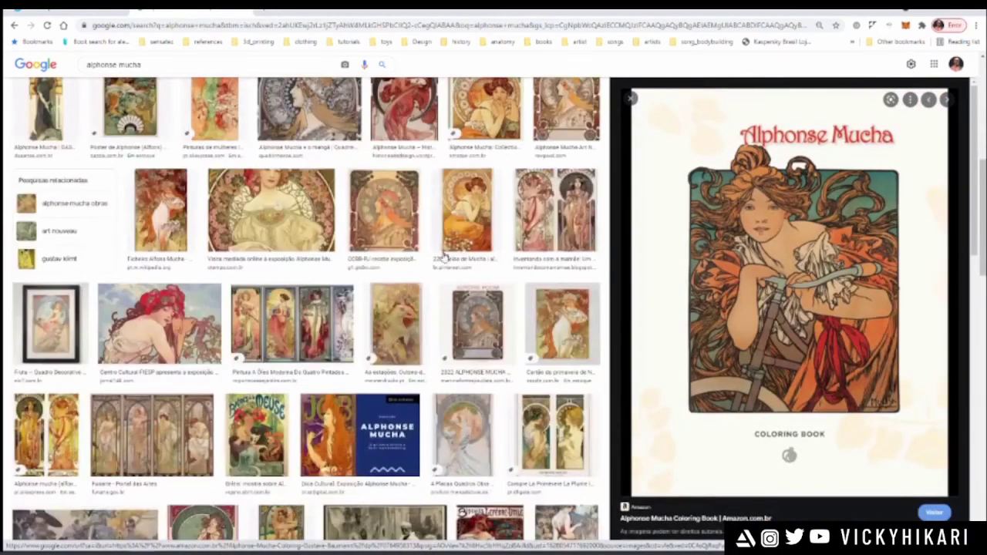
{"action": "left_click", "coordinate": [274, 199]}
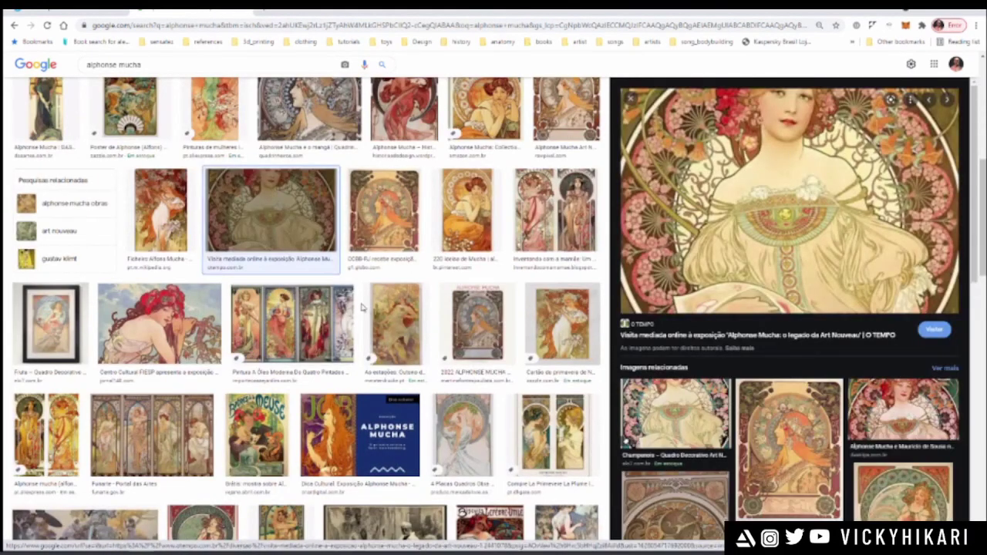
{"action": "scroll", "coordinate": [362, 308], "scroll_direction": "down", "scroll_amount": 2}
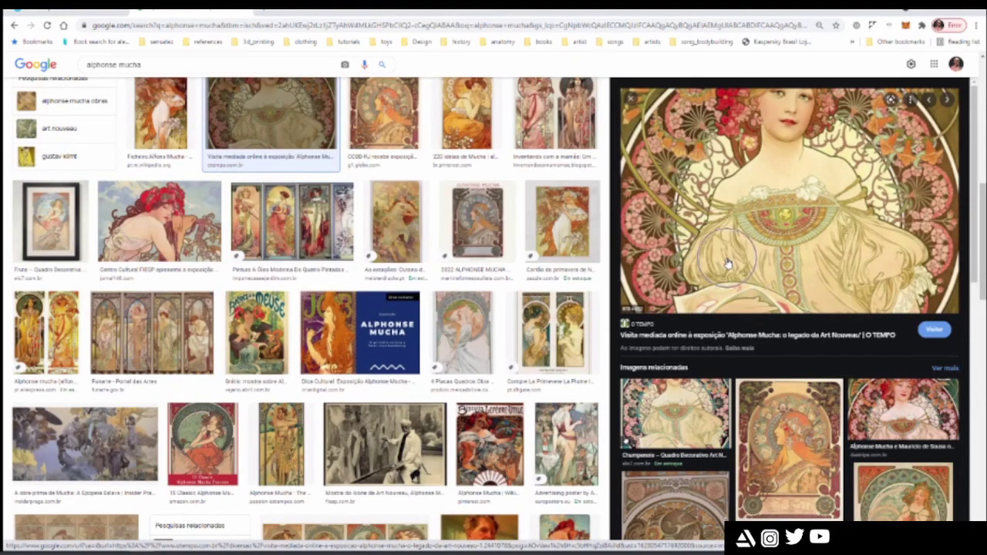
{"action": "left_click", "coordinate": [546, 347]}
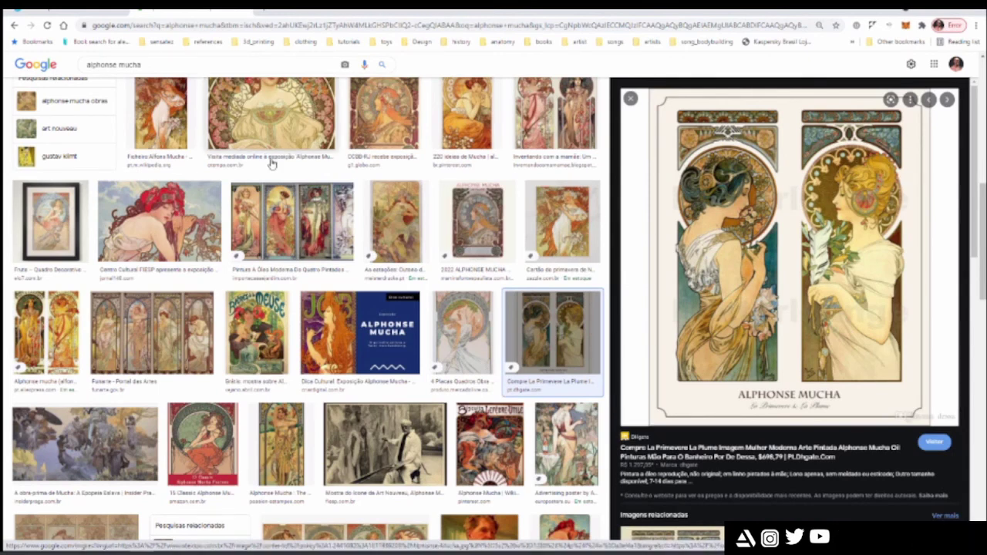
- Browse further Mucha results, preview the JOB poster with its related images, and show the related picture "The Music" (1898)
{"action": "scroll", "coordinate": [278, 178], "scroll_direction": "down", "scroll_amount": 10}
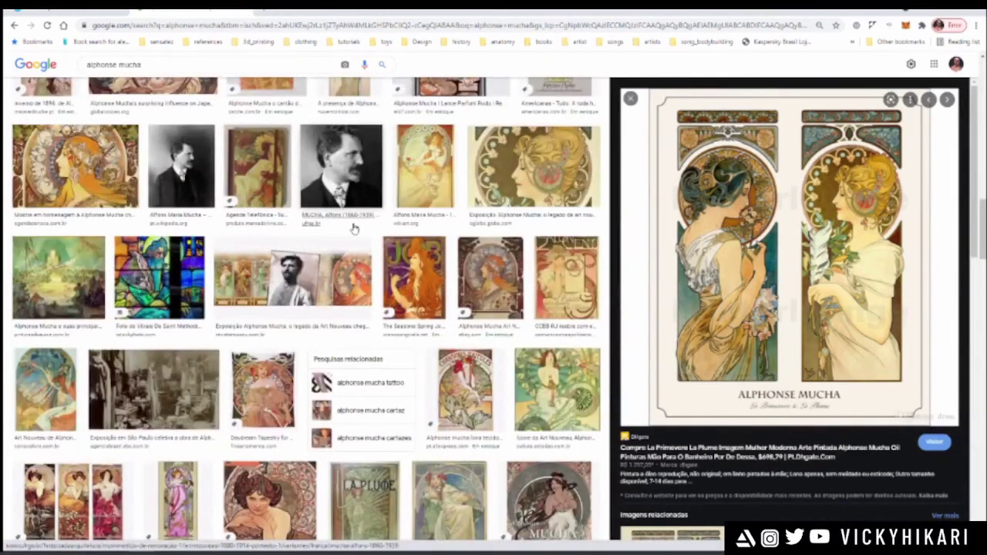
{"action": "left_click", "coordinate": [406, 265]}
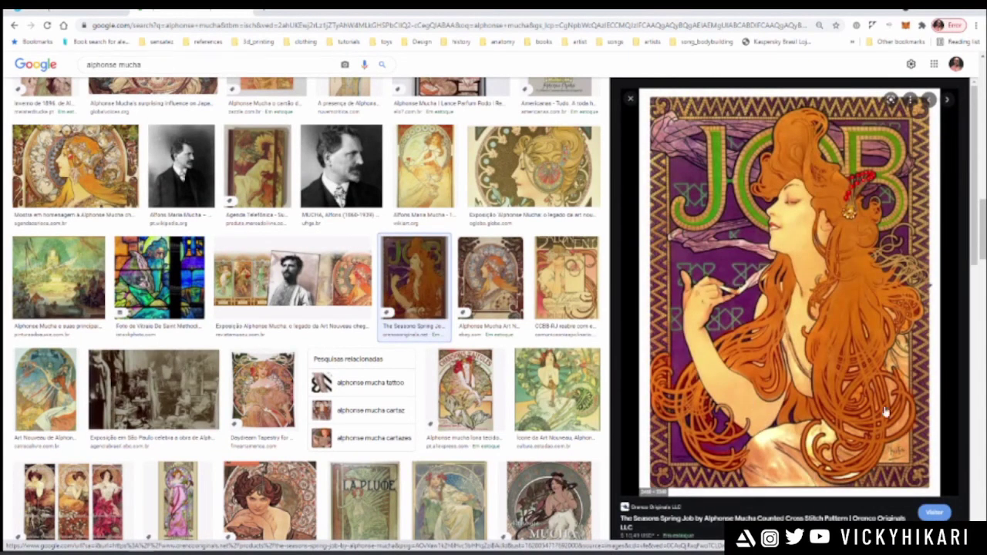
{"action": "scroll", "coordinate": [771, 180], "scroll_direction": "down", "scroll_amount": 2}
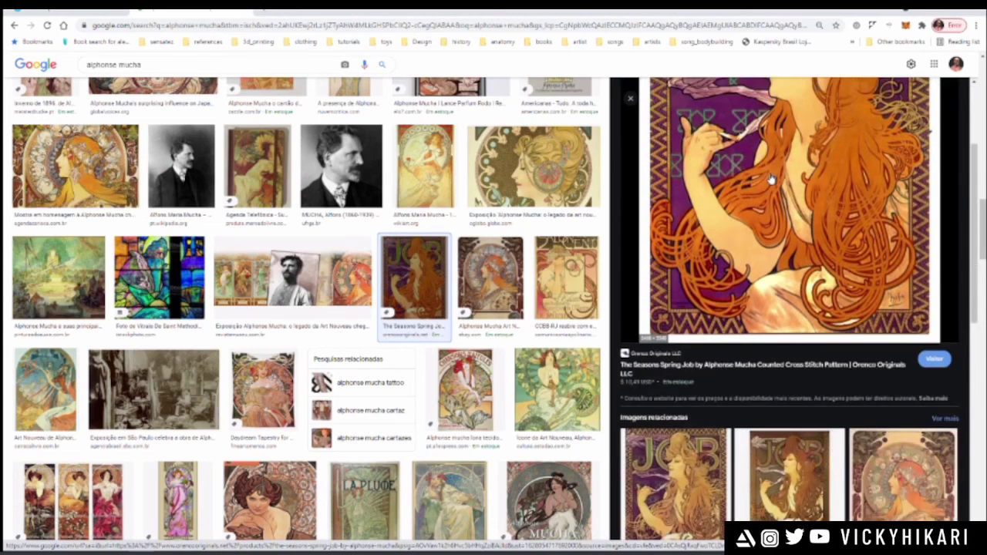
{"action": "scroll", "coordinate": [771, 179], "scroll_direction": "down", "scroll_amount": 6}
{"action": "scroll", "coordinate": [464, 268], "scroll_direction": "down", "scroll_amount": 3}
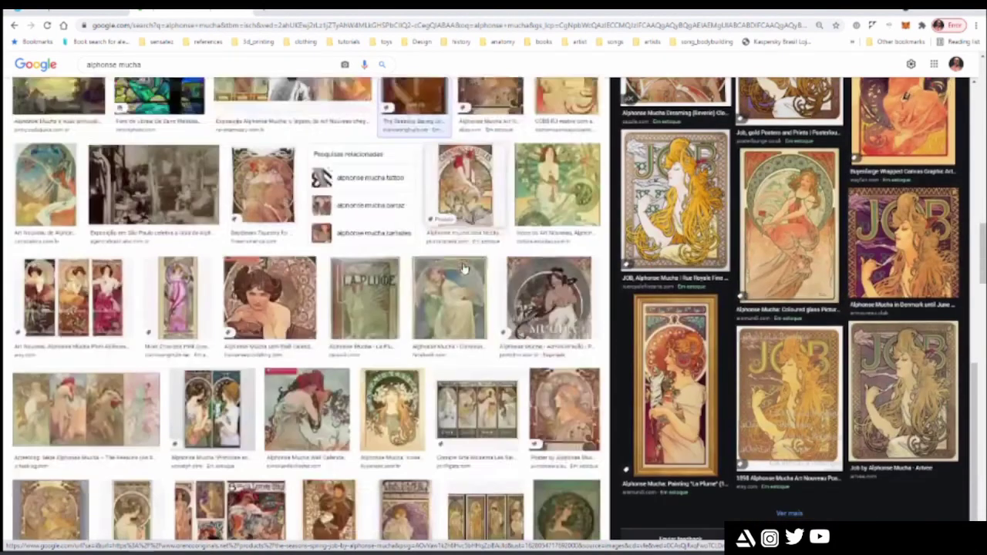
{"action": "scroll", "coordinate": [463, 267], "scroll_direction": "down", "scroll_amount": 4}
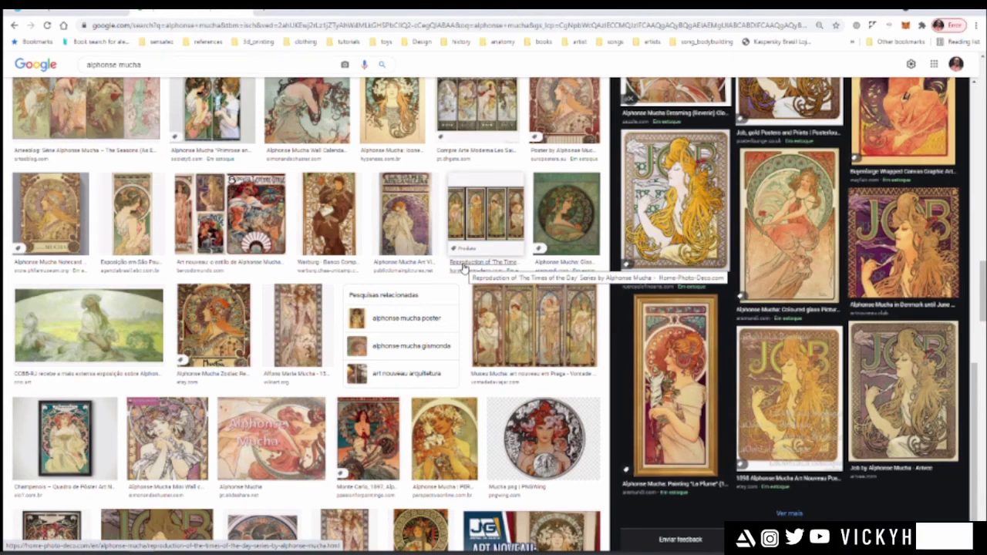
{"action": "left_click", "coordinate": [820, 251]}
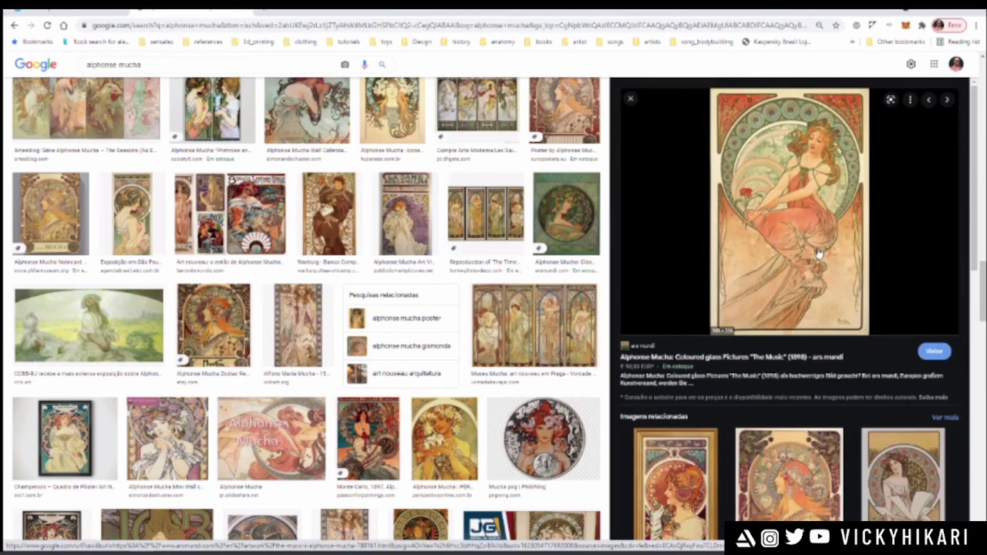
- Browse the images related to "The Music", preview the CRIO.ART picture of women in a meadow, and look through further Mucha results
{"action": "scroll", "coordinate": [820, 253], "scroll_direction": "down", "scroll_amount": 3}
{"action": "scroll", "coordinate": [819, 253], "scroll_direction": "down", "scroll_amount": 1}
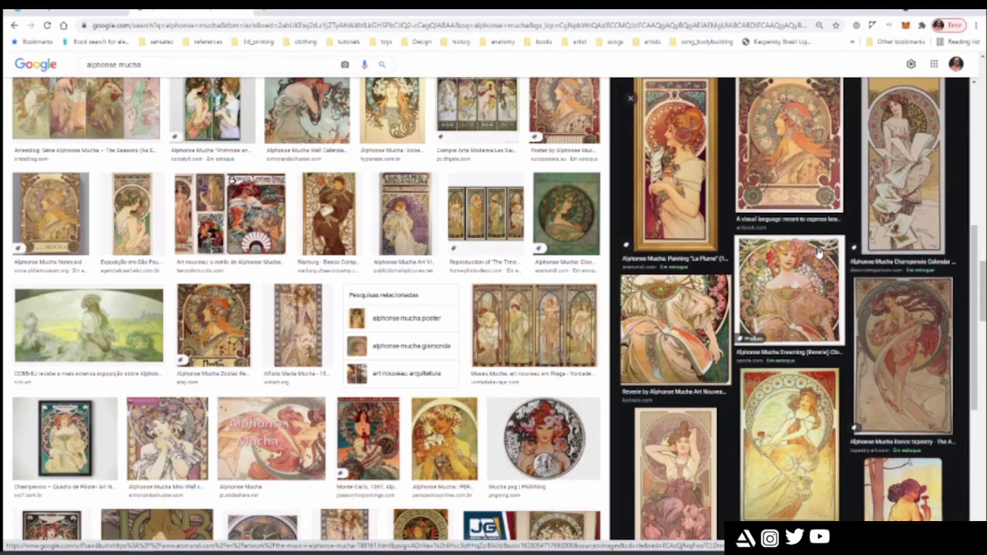
{"action": "scroll", "coordinate": [853, 226], "scroll_direction": "down", "scroll_amount": 2}
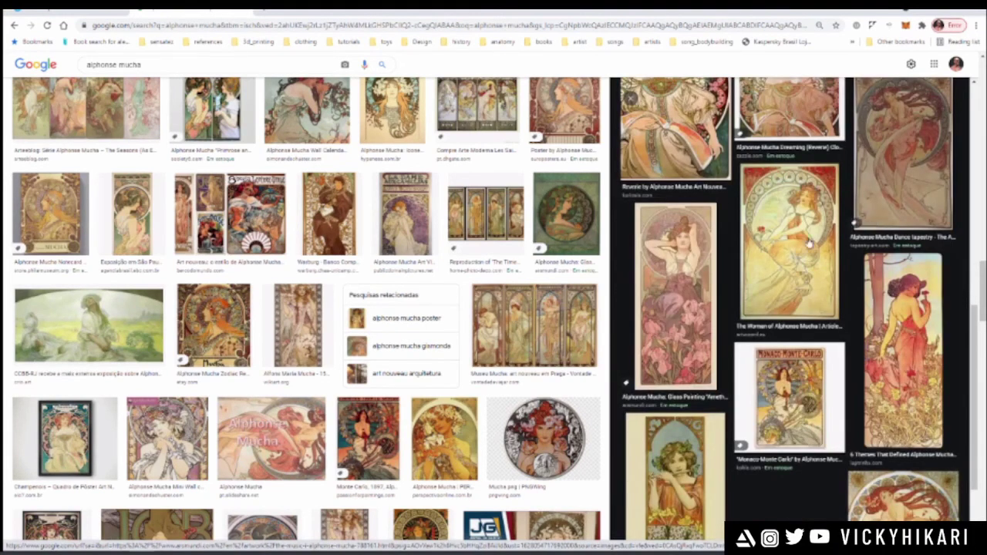
{"action": "left_click", "coordinate": [70, 330]}
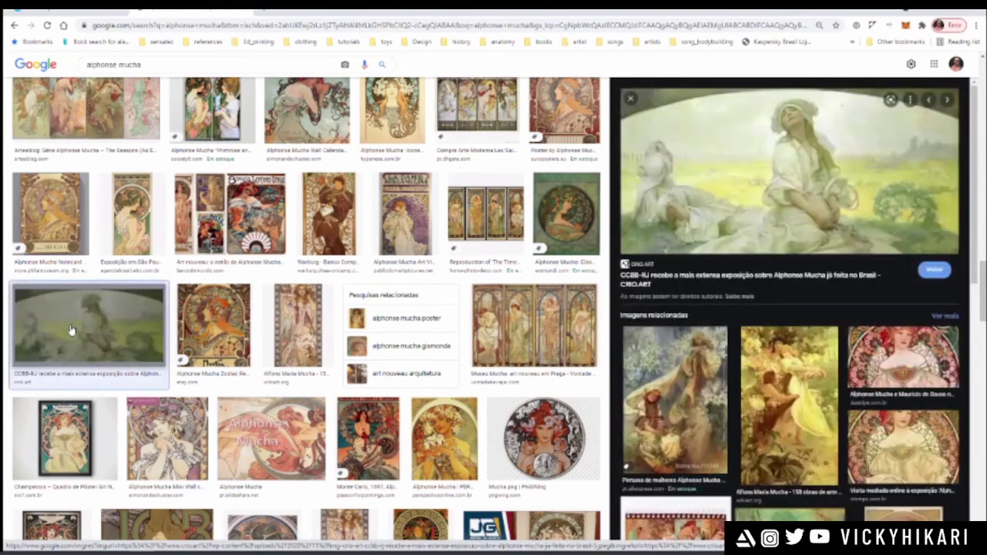
{"action": "scroll", "coordinate": [394, 273], "scroll_direction": "down", "scroll_amount": 5}
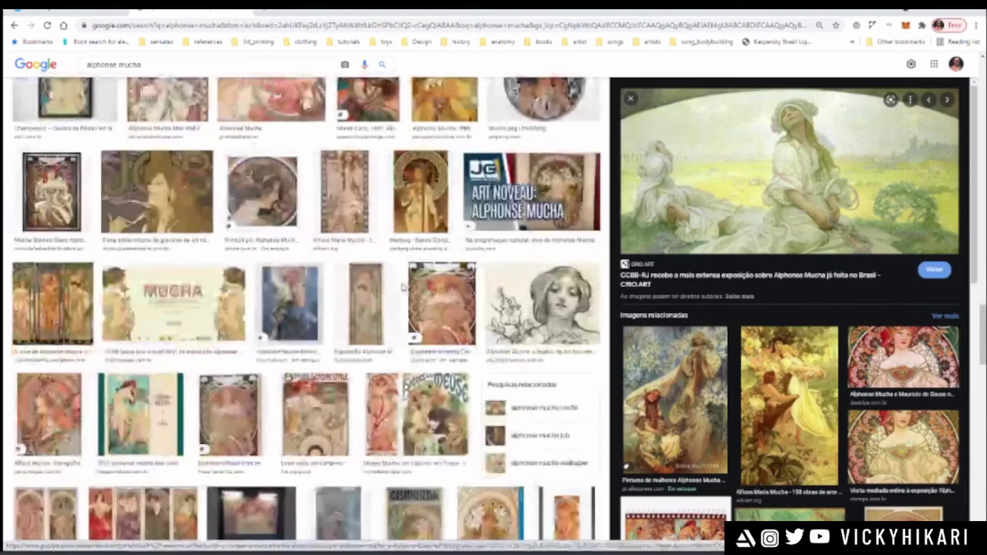
{"action": "scroll", "coordinate": [390, 297], "scroll_direction": "down", "scroll_amount": 10}
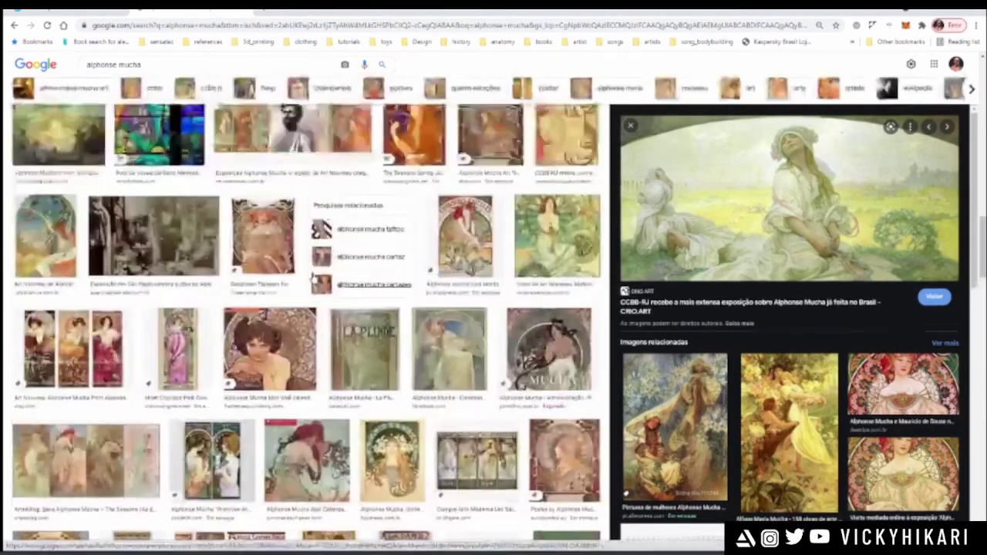
- Return to the first Mucha results, preview both four seasons panel sets, and show the AliExpress "Quatro estações" image in a new tab
{"action": "scroll", "coordinate": [313, 278], "scroll_direction": "up", "scroll_amount": 10}
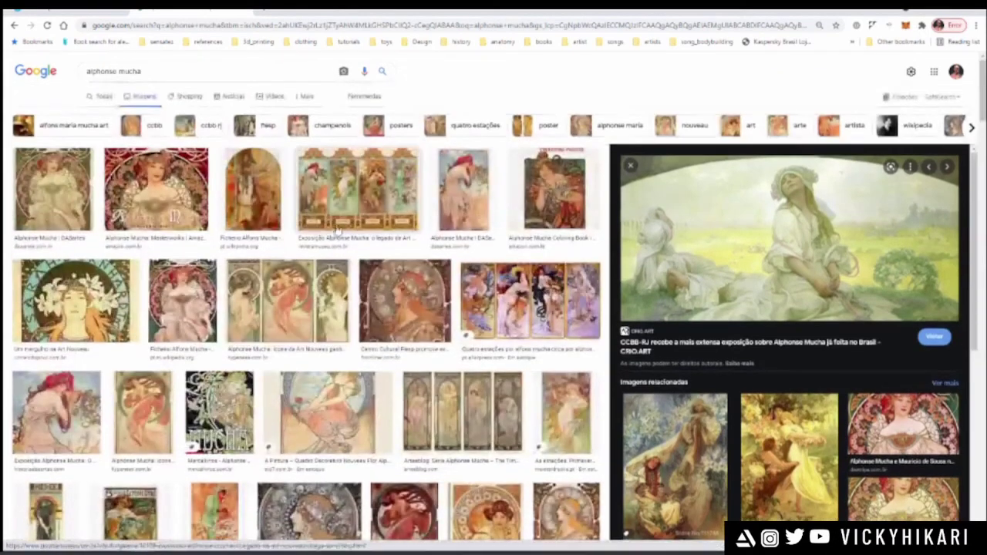
{"action": "left_click", "coordinate": [359, 185]}
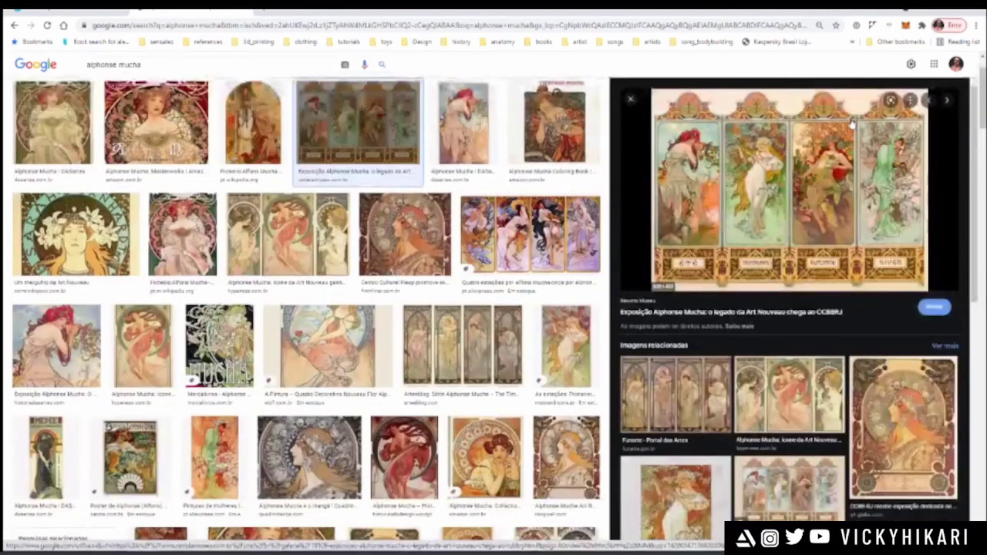
{"action": "left_click", "coordinate": [529, 233]}
{"action": "right_click", "coordinate": [815, 166]}
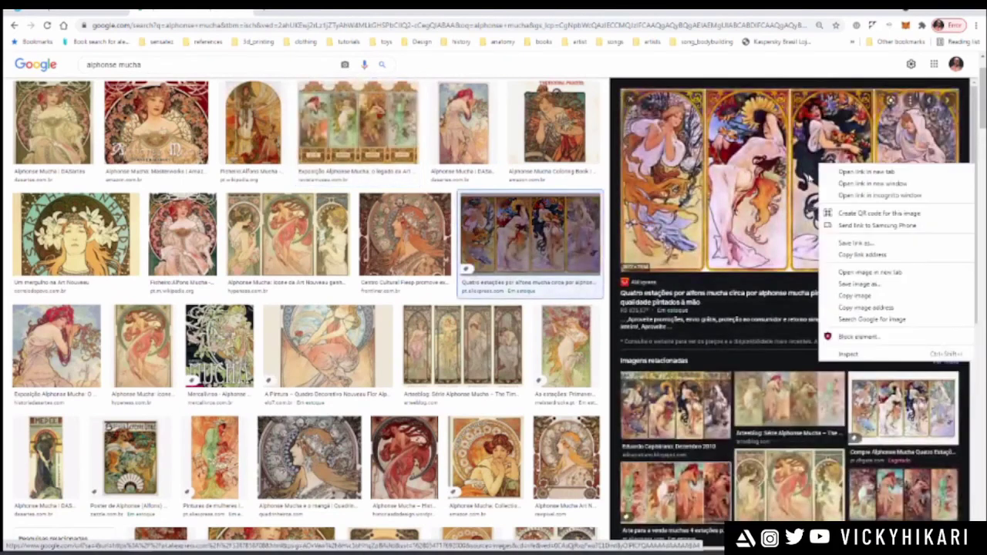
{"action": "left_click", "coordinate": [860, 273]}
{"action": "left_click", "coordinate": [339, 11]}
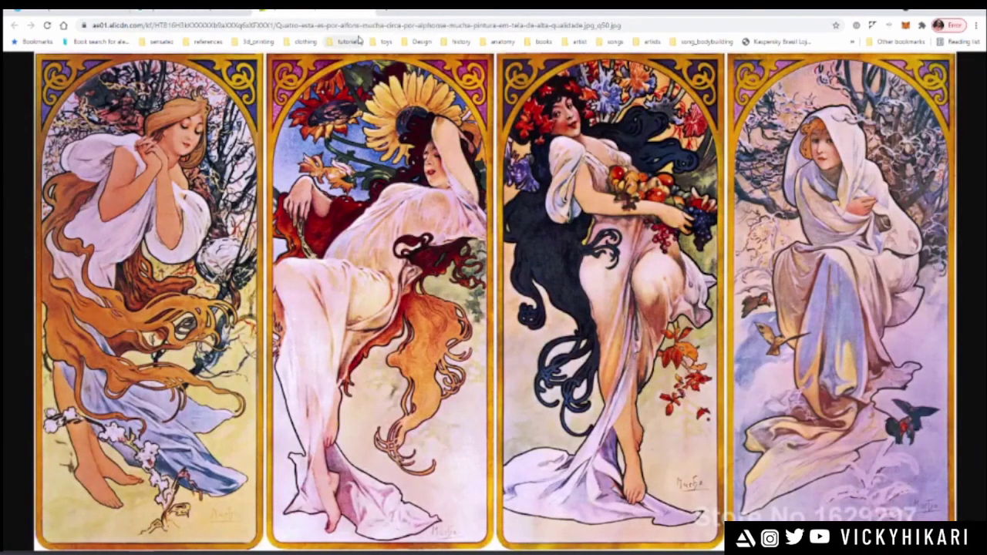
- Return to the Alphonse Mucha image results, browse them and preview the Cognac Bisquit advertising poster
{"action": "left_click", "coordinate": [368, 10]}
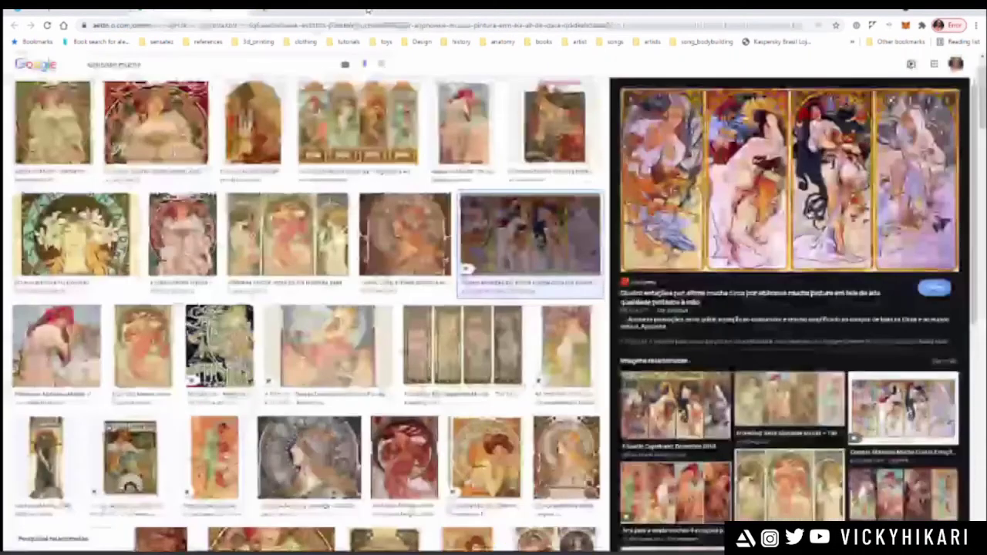
{"action": "scroll", "coordinate": [448, 243], "scroll_direction": "down", "scroll_amount": 3}
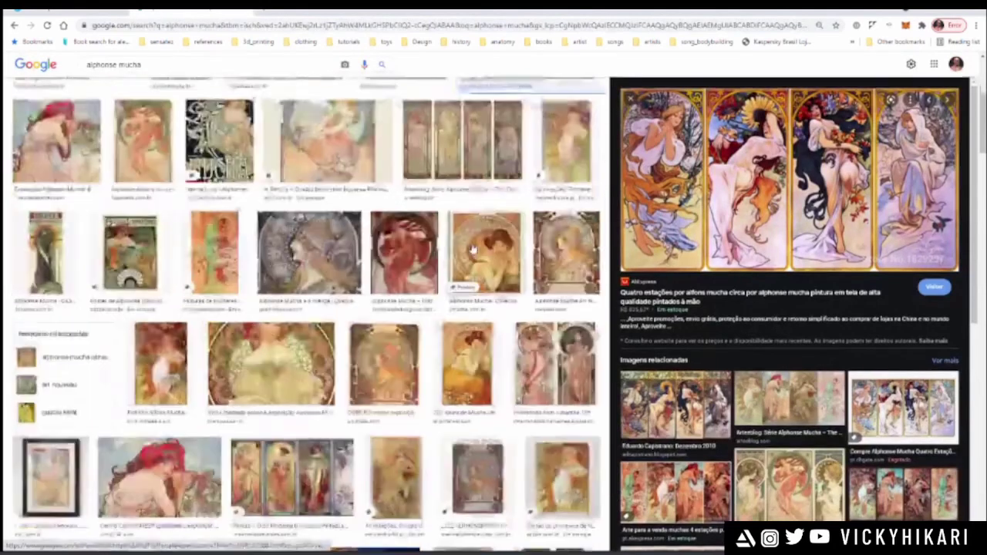
{"action": "scroll", "coordinate": [473, 249], "scroll_direction": "down", "scroll_amount": 3}
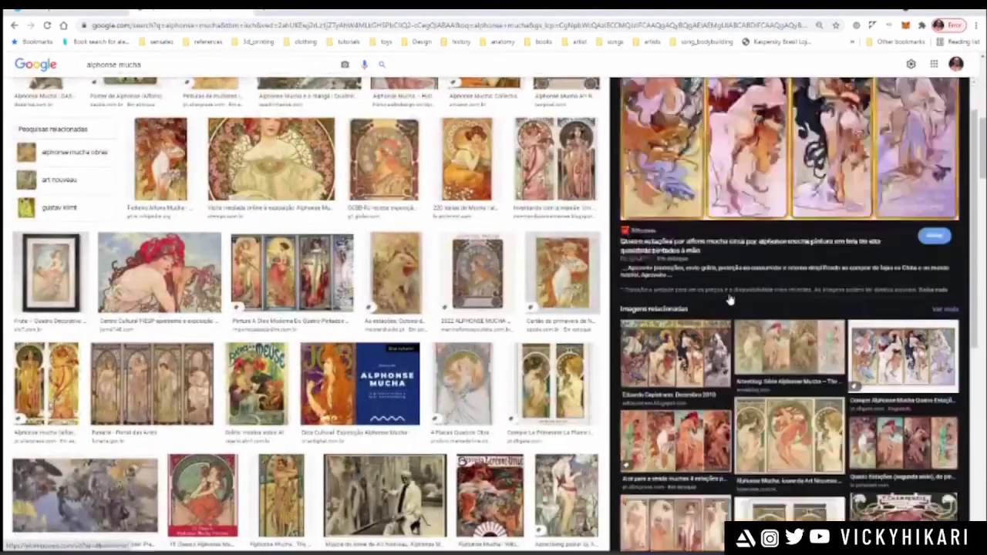
{"action": "scroll", "coordinate": [502, 302], "scroll_direction": "down", "scroll_amount": 2}
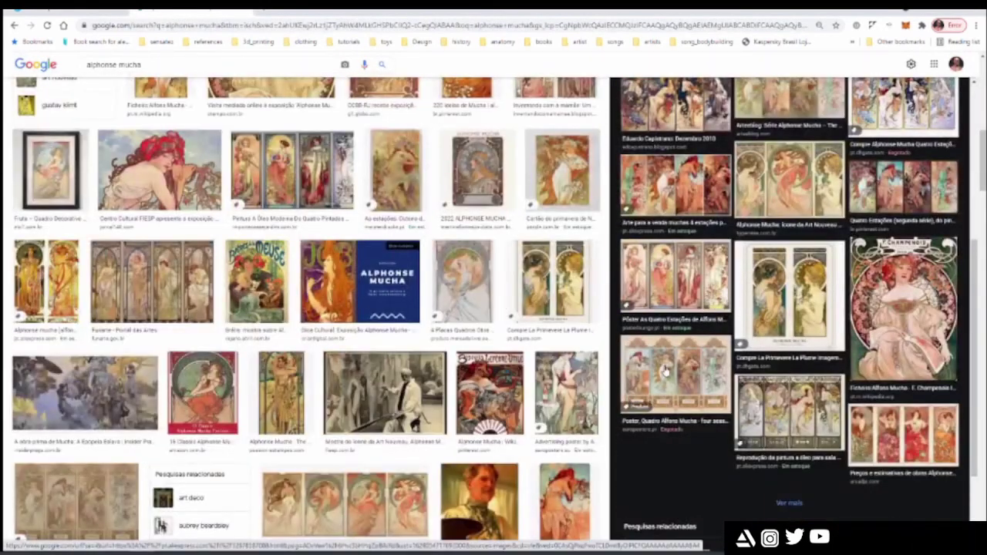
{"action": "scroll", "coordinate": [383, 263], "scroll_direction": "down", "scroll_amount": 3}
{"action": "left_click", "coordinate": [569, 239]}
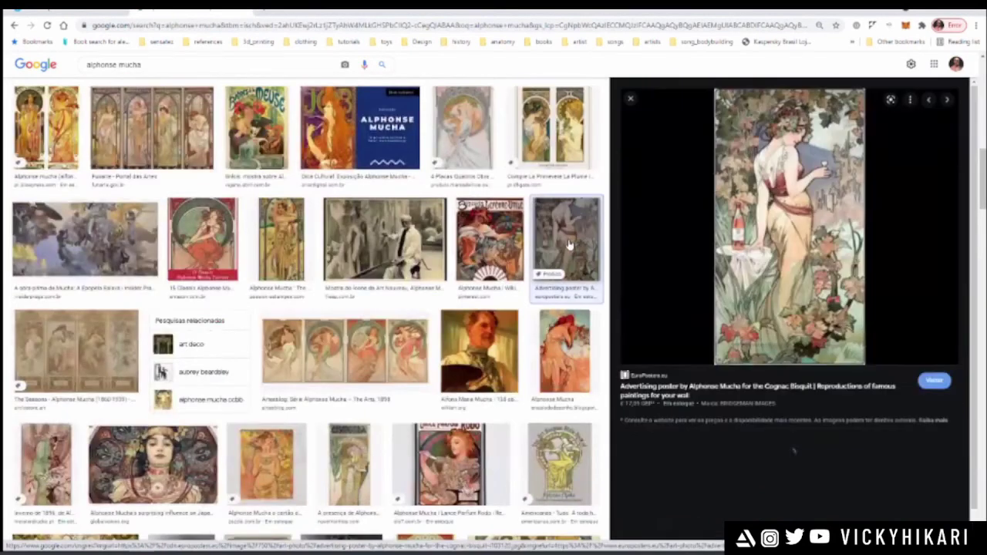
- Open the Cognac Bisquit poster image in a new tab and examine the whole figure at 300% zoom
{"action": "right_click", "coordinate": [757, 225]}
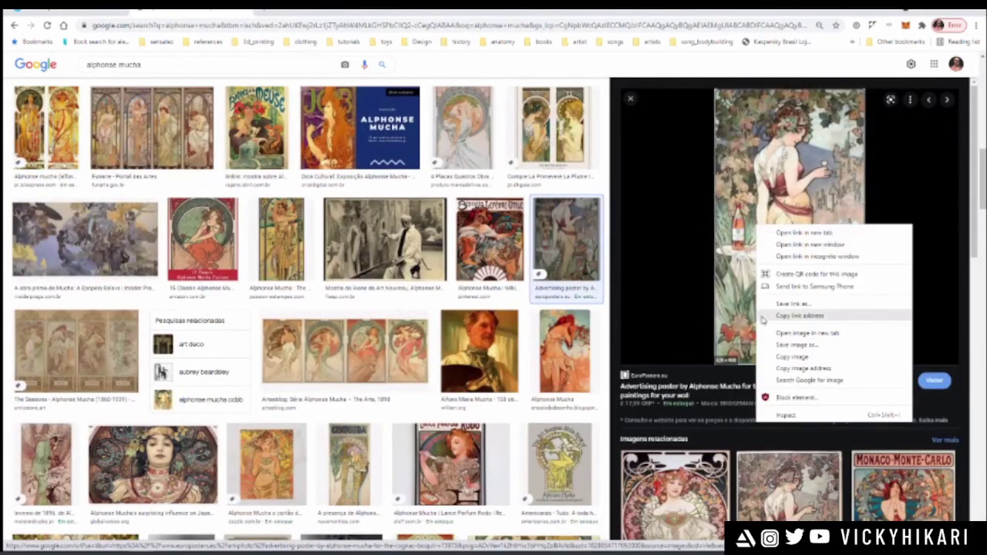
{"action": "left_click", "coordinate": [780, 331]}
{"action": "left_click", "coordinate": [318, 12]}
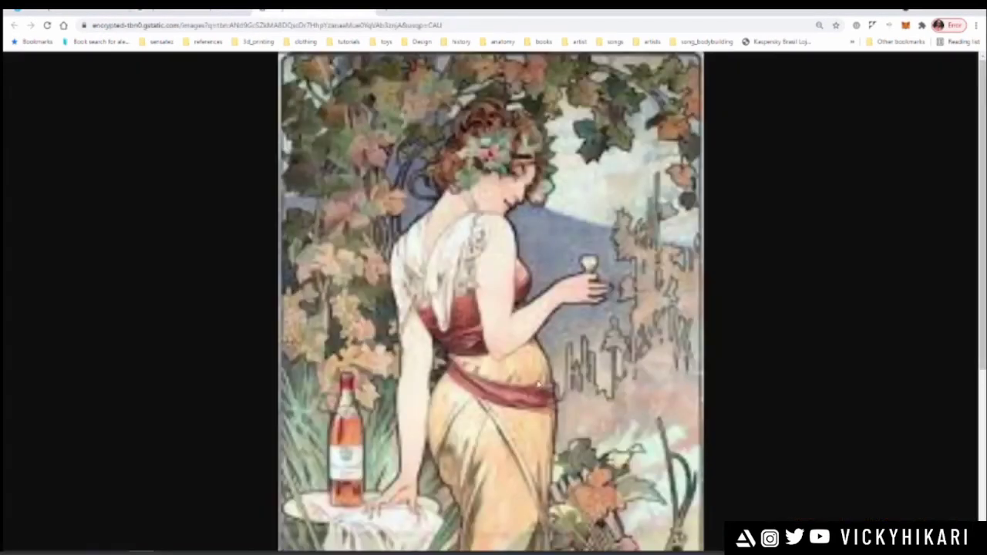
{"action": "scroll", "coordinate": [532, 347], "scroll_direction": "down", "scroll_amount": 3}
{"action": "scroll", "coordinate": [529, 312], "scroll_direction": "down", "scroll_amount": 4, "text": "ctrl"}
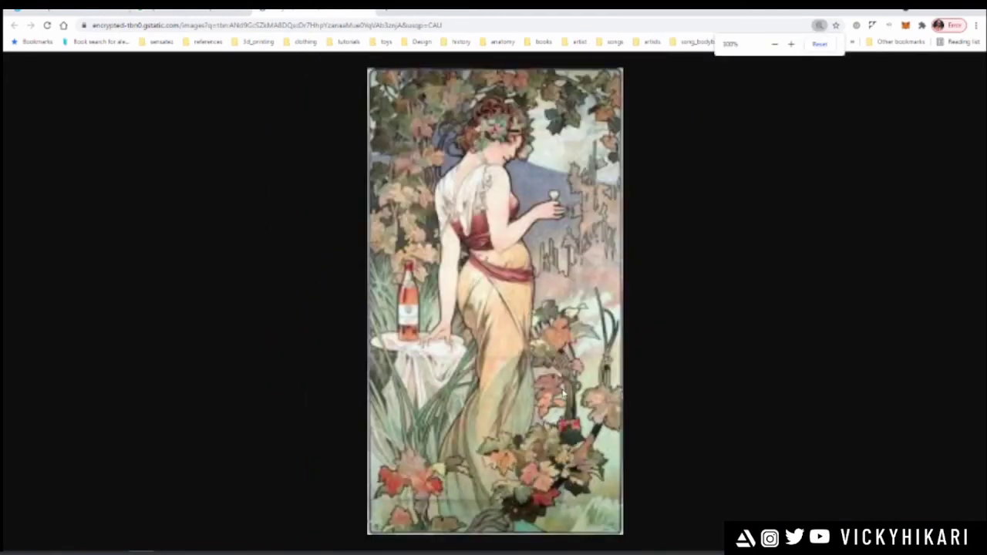
{"action": "mouse_move", "coordinate": [485, 122]}
{"action": "left_mouse_down"}
{"action": "mouse_move", "coordinate": [514, 277]}
{"action": "mouse_move", "coordinate": [459, 455]}
{"action": "mouse_move", "coordinate": [431, 449]}
{"action": "left_mouse_up"}
{"action": "key", "text": "Escape"}
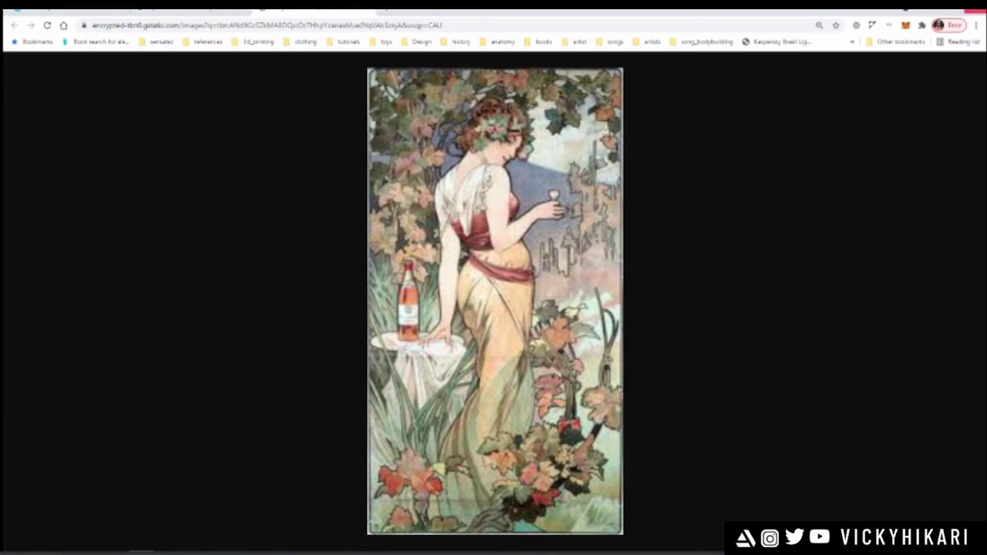
- Switch to File Explorer and open the mousike folder inside Works_2_SSD on Disco Local (E:)
{"action": "left_click", "coordinate": [930, 11]}
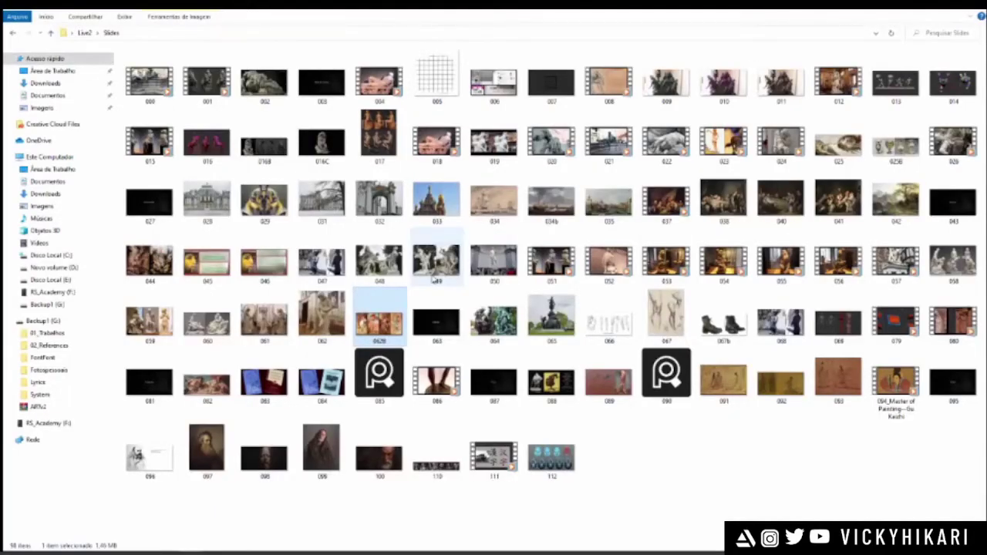
{"action": "left_click", "coordinate": [54, 267]}
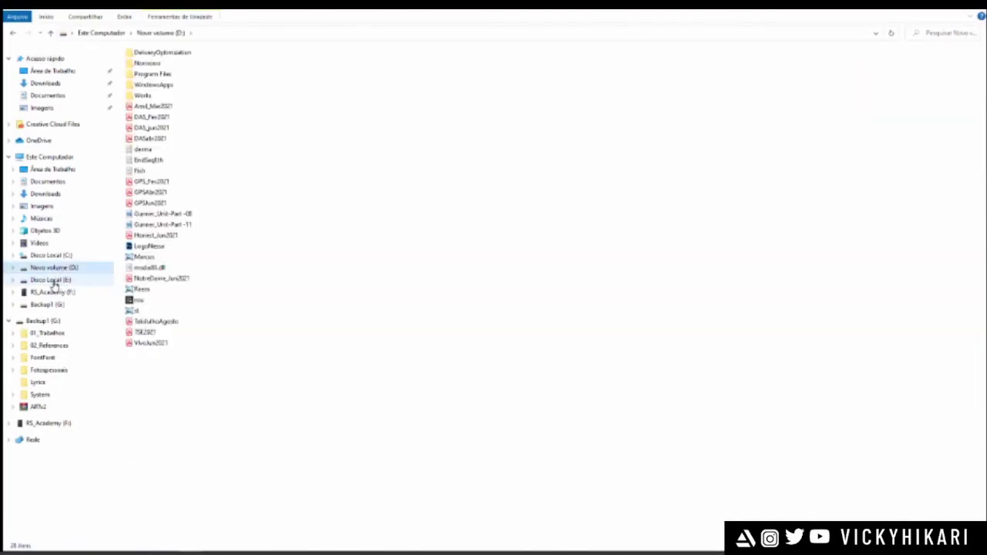
{"action": "left_click", "coordinate": [51, 281]}
{"action": "double_click", "coordinate": [158, 62]}
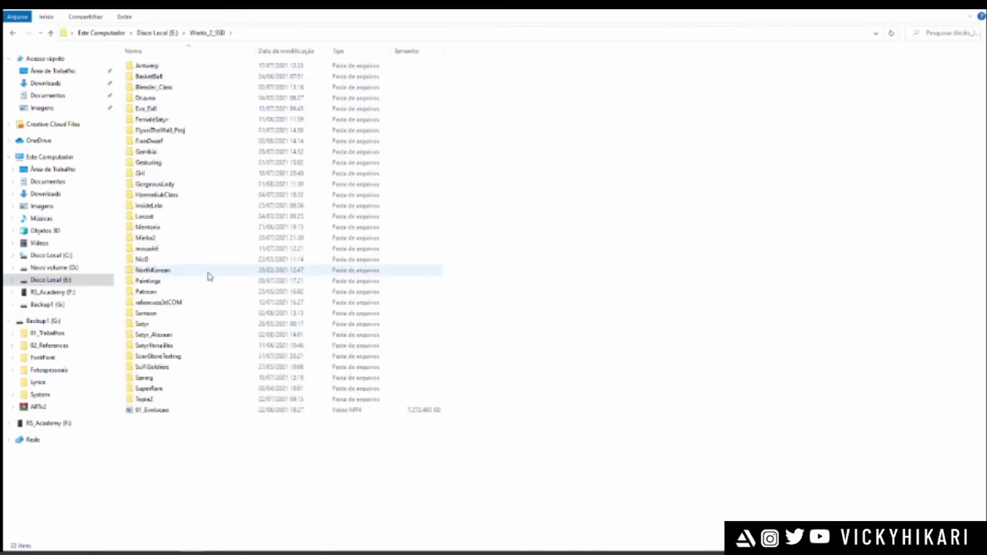
{"action": "double_click", "coordinate": [154, 249]}
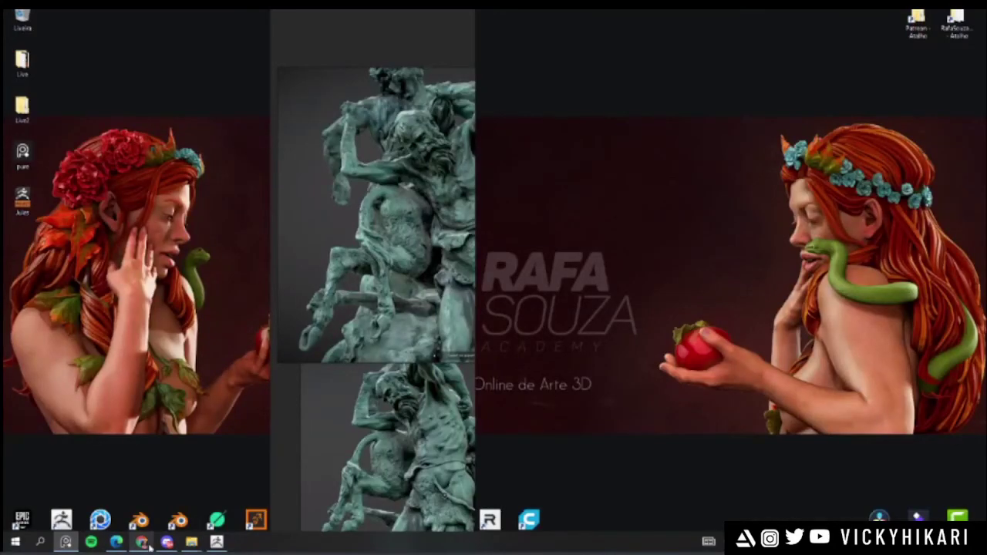
- Switch back to Chrome and search the web for "musike"
{"action": "left_click", "coordinate": [150, 545]}
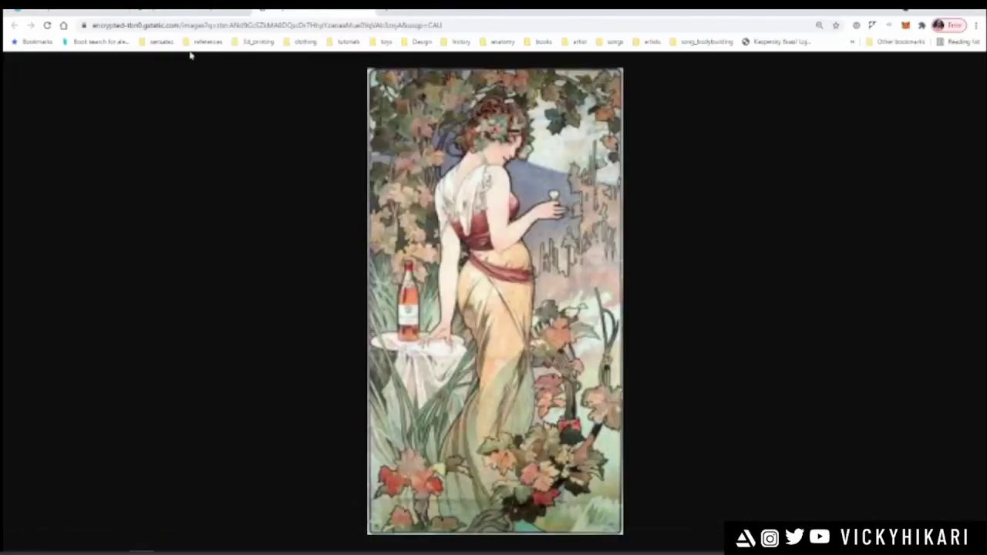
{"action": "left_click", "coordinate": [202, 26]}
{"action": "type", "text": "musik"}
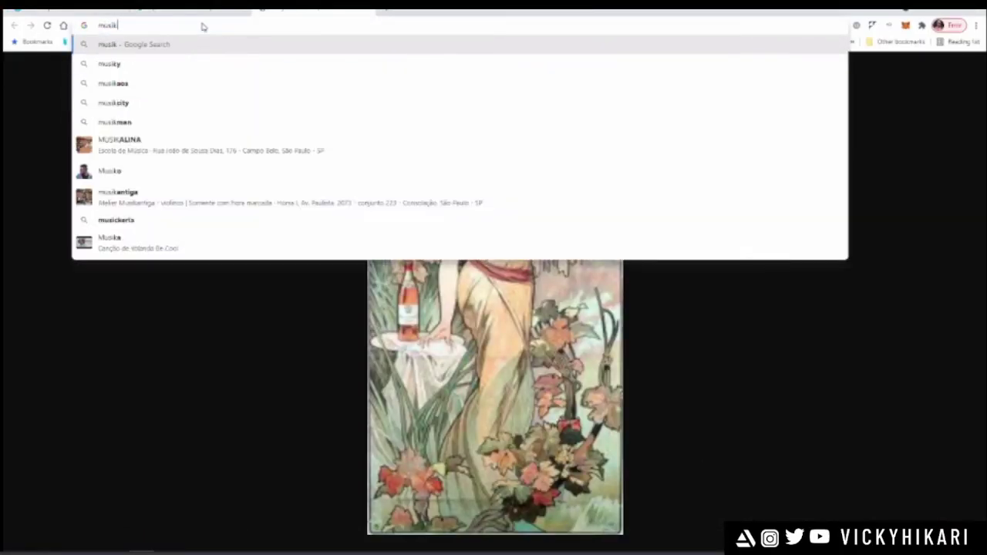
{"action": "key", "text": "Return"}
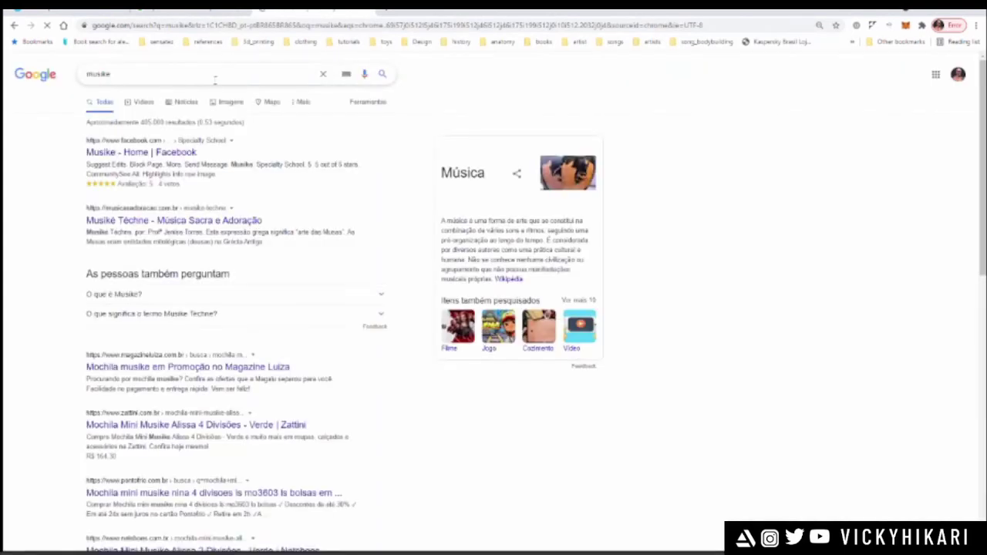
- Replace the search term with "9 musas" and show the image results
{"action": "left_click_drag", "start_coordinate": [213, 79], "coordinate": [33, 87]}
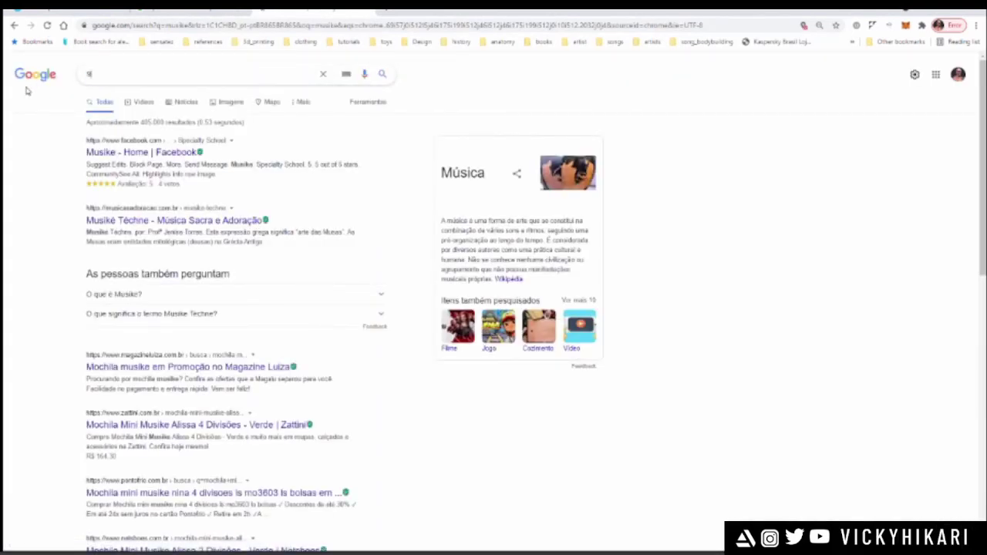
{"action": "type", "text": "9 muses"}
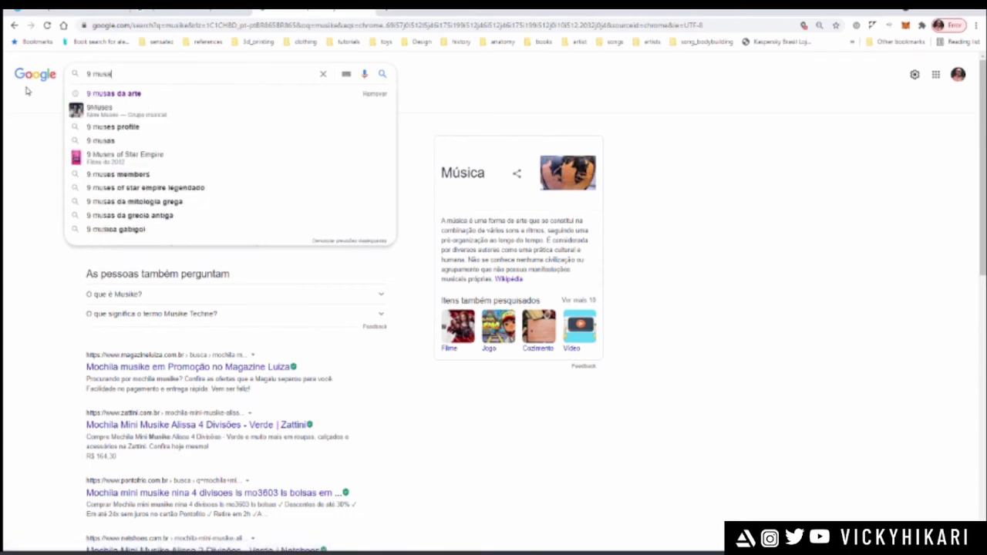
{"action": "key", "text": "Return"}
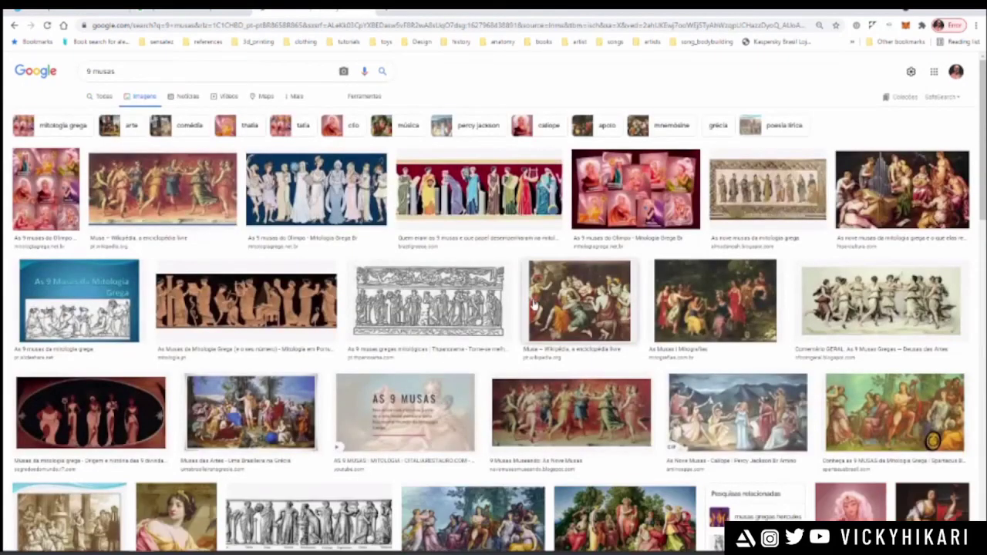
- Examine the "9 musas" image results for paintings, reliefs and sculptures depicting the nine muses
{"action": "scroll", "coordinate": [532, 306], "scroll_direction": "down", "scroll_amount": 5}
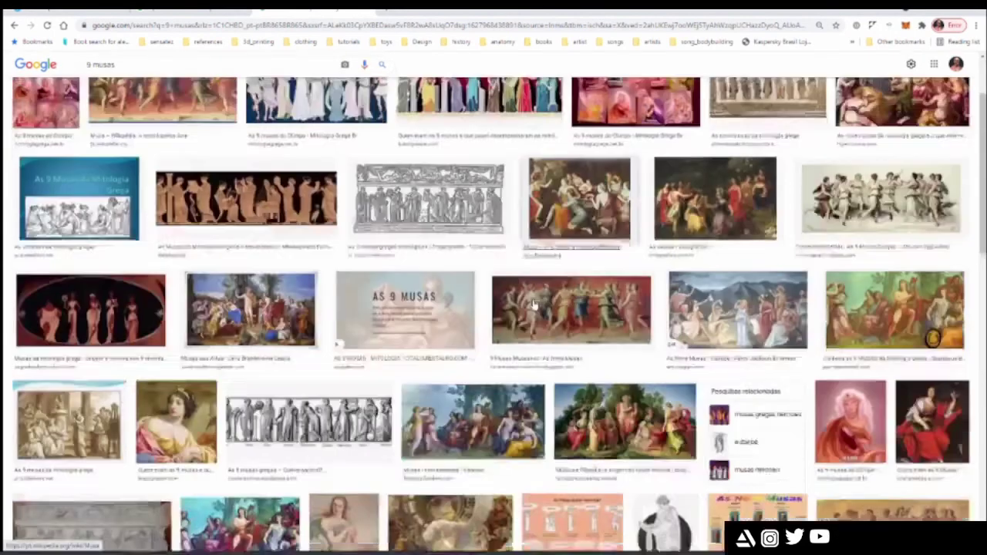
{"action": "scroll", "coordinate": [532, 305], "scroll_direction": "down", "scroll_amount": 2}
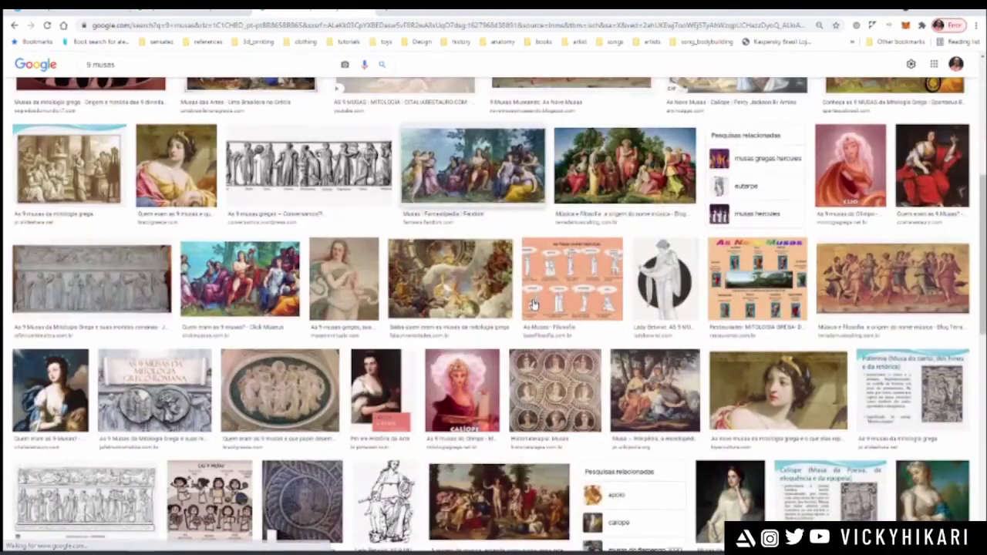
{"action": "scroll", "coordinate": [532, 305], "scroll_direction": "down", "scroll_amount": 1}
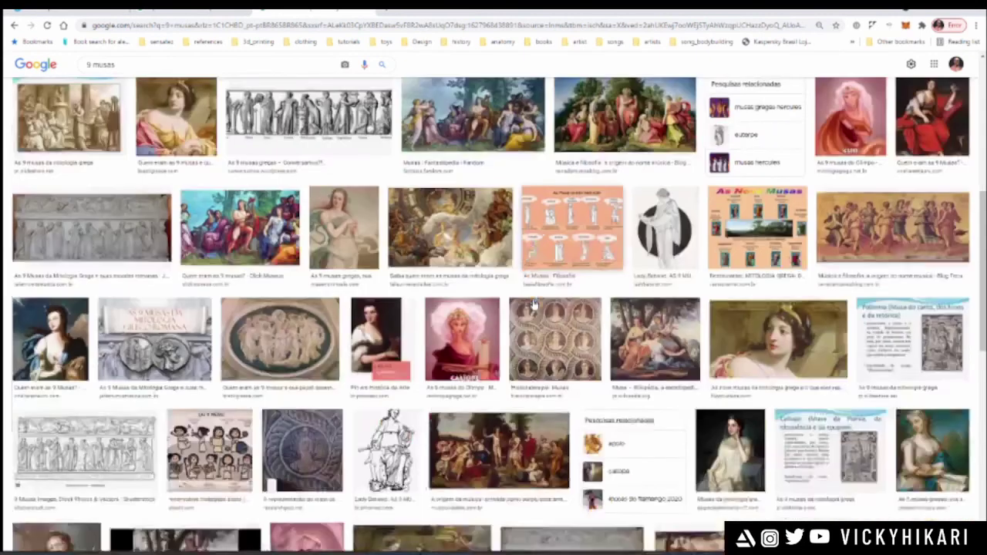
{"action": "scroll", "coordinate": [532, 306], "scroll_direction": "up", "scroll_amount": 8}
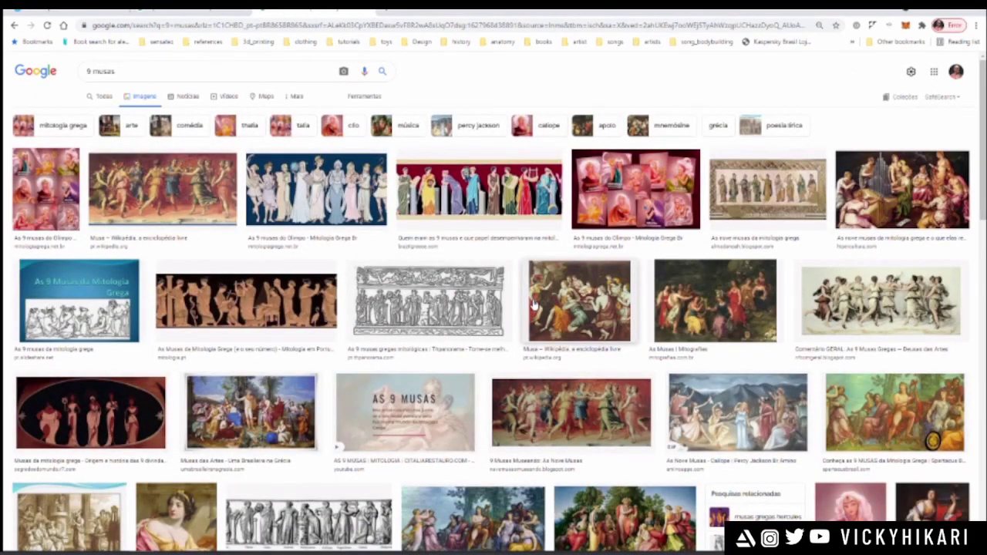
{"action": "scroll", "coordinate": [532, 305], "scroll_direction": "down", "scroll_amount": 11}
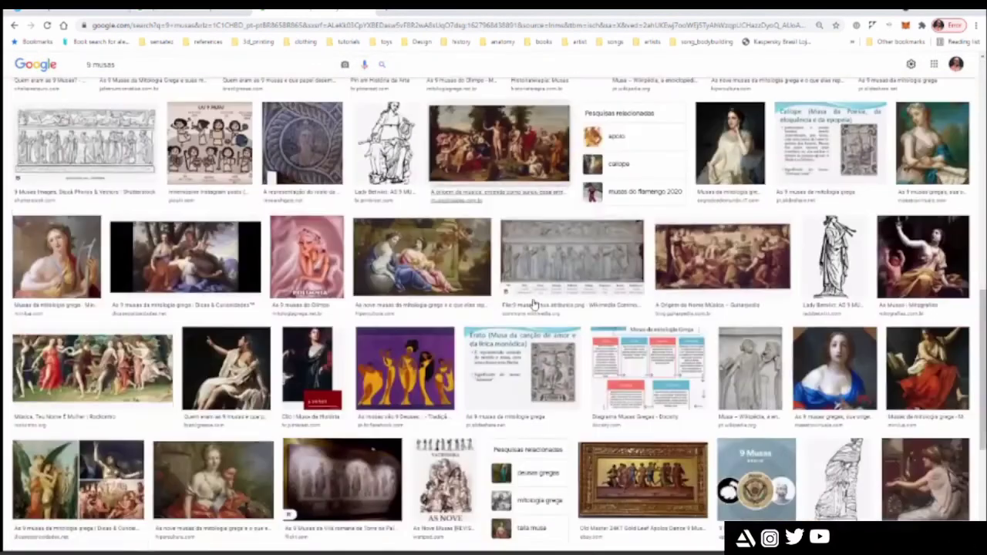
{"action": "scroll", "coordinate": [532, 306], "scroll_direction": "down", "scroll_amount": 5}
{"action": "scroll", "coordinate": [533, 304], "scroll_direction": "down", "scroll_amount": 4}
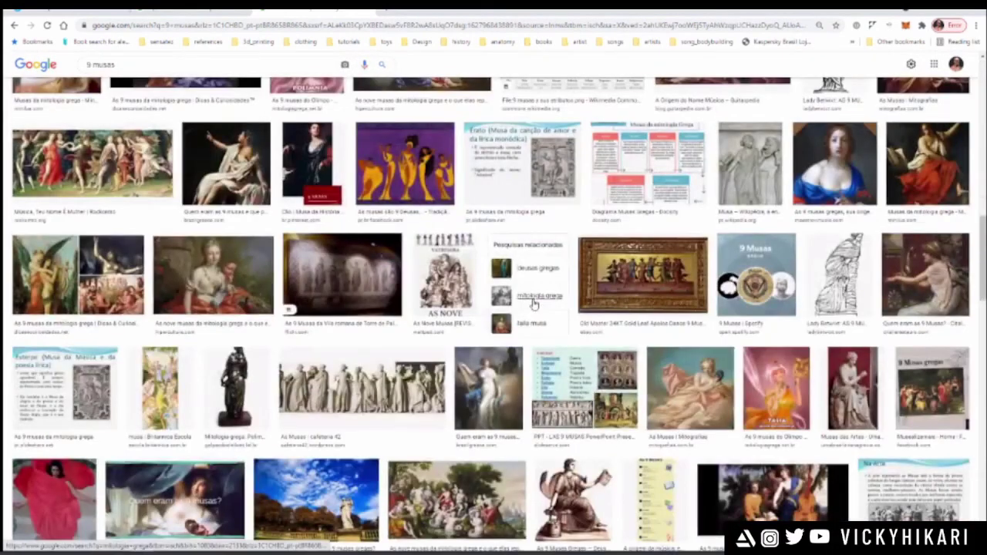
{"action": "scroll", "coordinate": [533, 304], "scroll_direction": "down", "scroll_amount": 3}
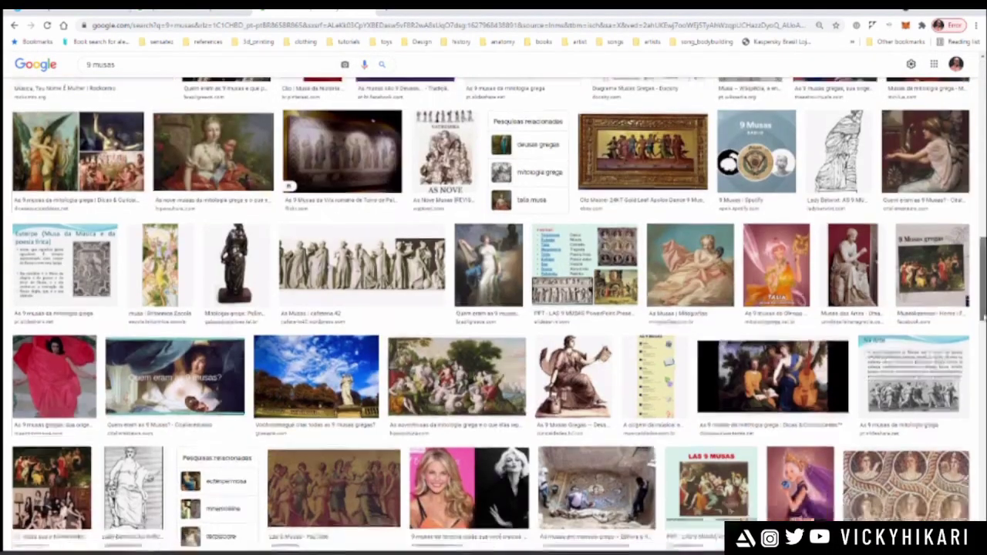
{"action": "scroll", "coordinate": [532, 304], "scroll_direction": "down", "scroll_amount": 2}
{"action": "scroll", "coordinate": [533, 304], "scroll_direction": "up", "scroll_amount": 17}
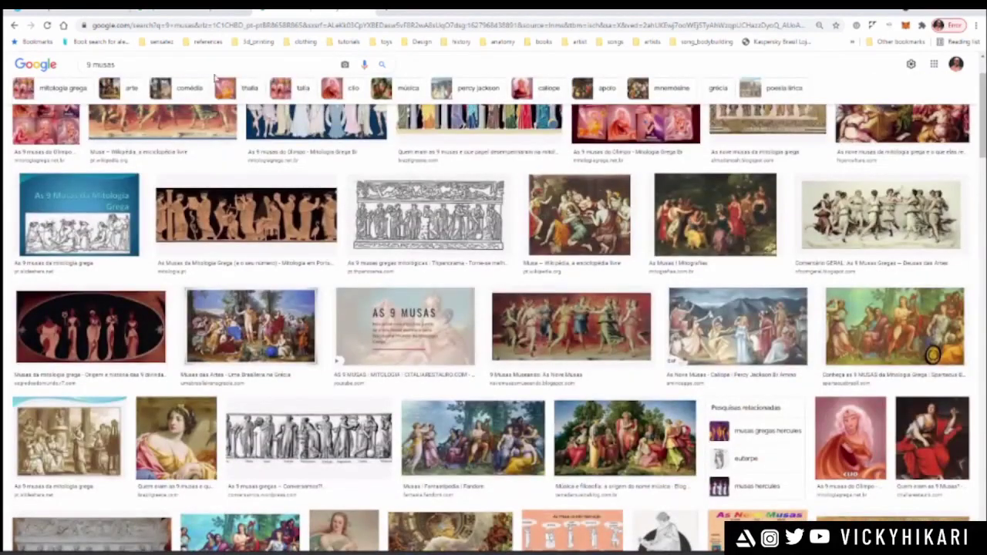
- Refine the image search to "9 musas da arte"
{"action": "left_click", "coordinate": [168, 62]}
{"action": "type", "text": "da arte"}
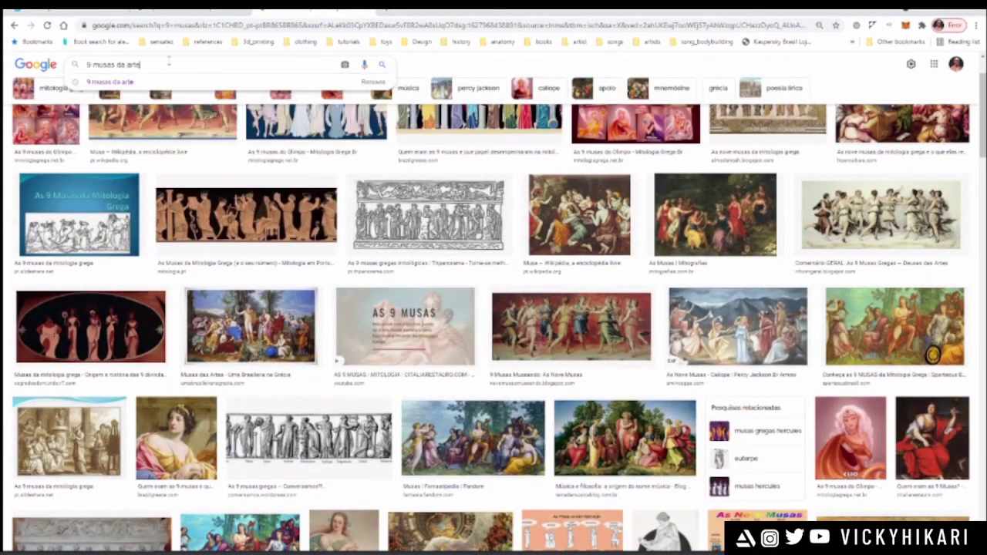
{"action": "key", "text": "Return"}
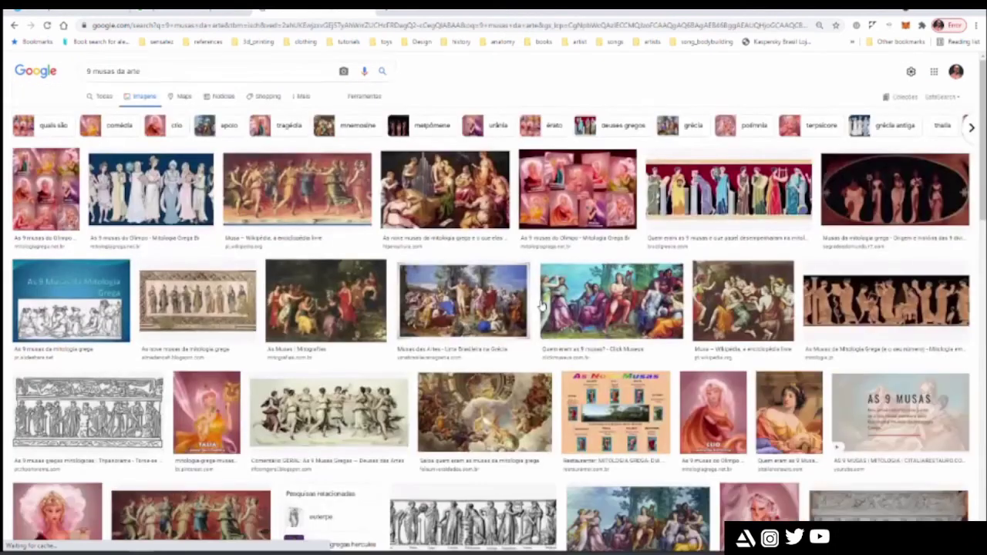
- Browse the "9 musas da arte" results, preview the animated image of five muses, close it and examine further depictions
{"action": "scroll", "coordinate": [542, 306], "scroll_direction": "down", "scroll_amount": 2}
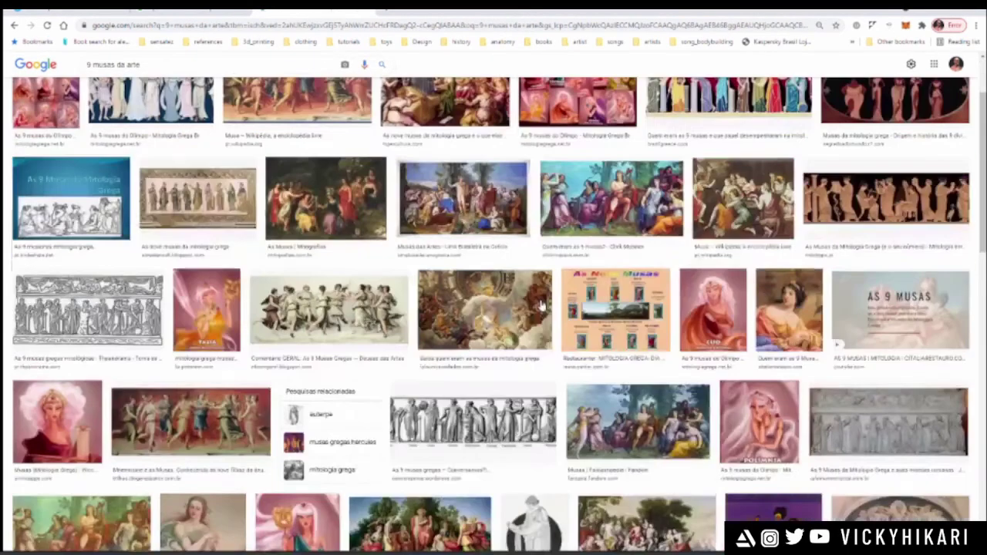
{"action": "scroll", "coordinate": [973, 299], "scroll_direction": "up", "scroll_amount": 3}
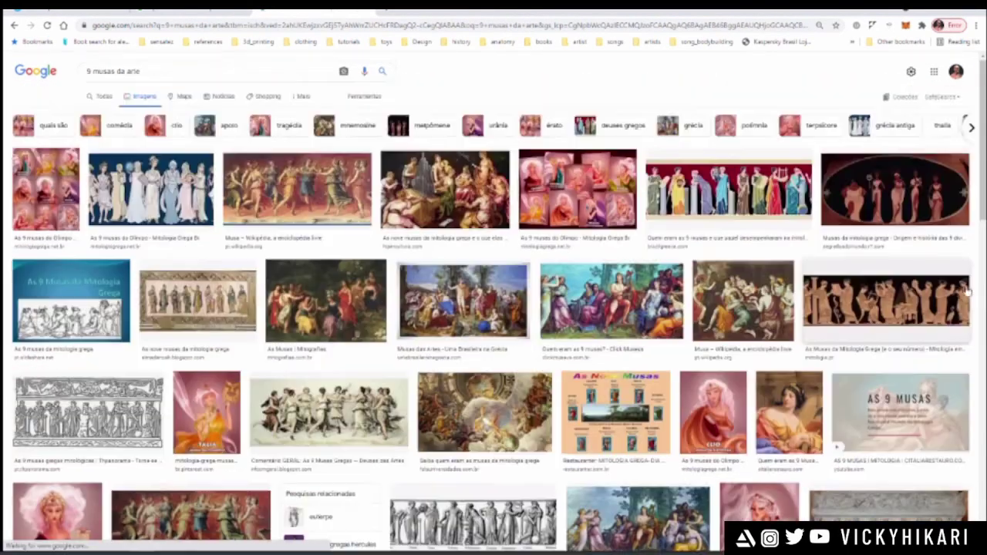
{"action": "left_click", "coordinate": [892, 204]}
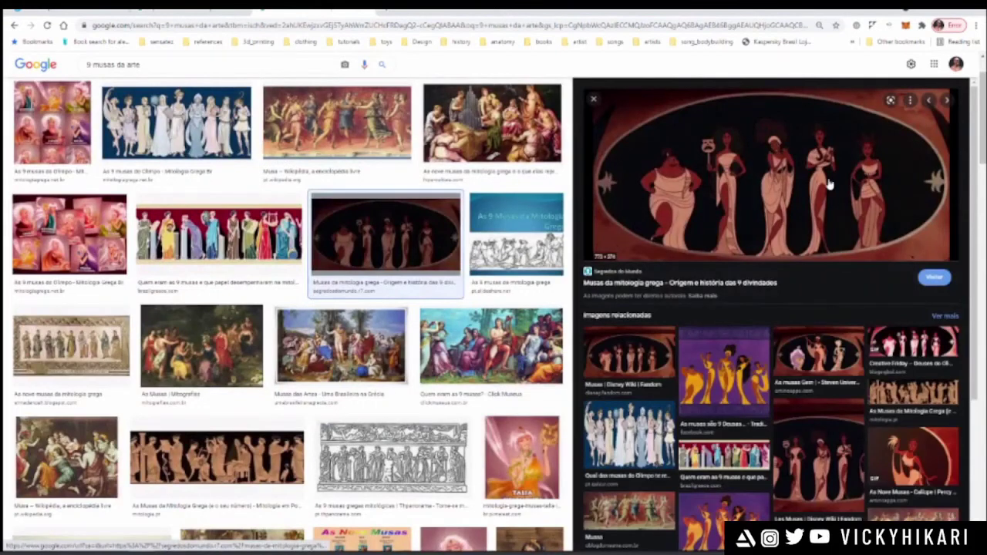
{"action": "left_click", "coordinate": [593, 100]}
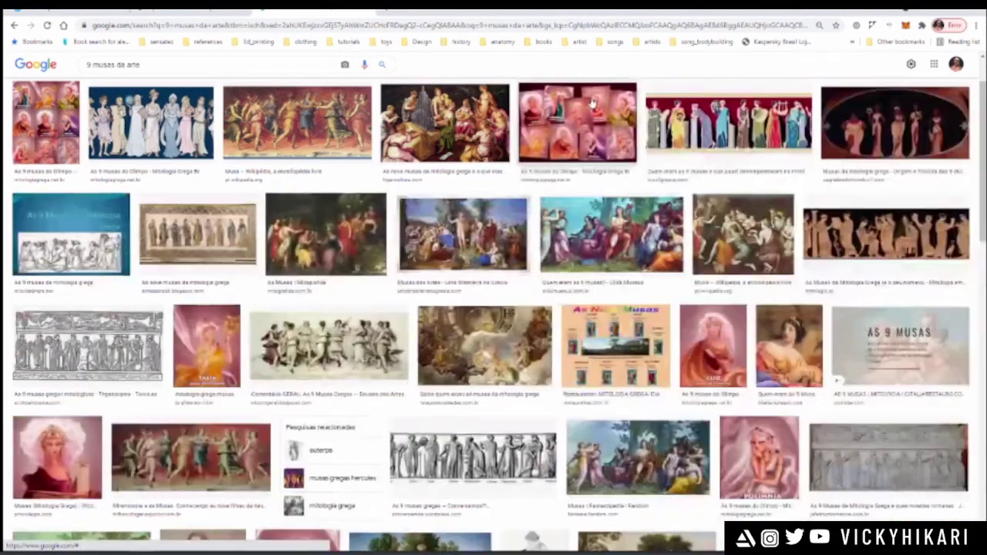
{"action": "scroll", "coordinate": [694, 199], "scroll_direction": "down", "scroll_amount": 2}
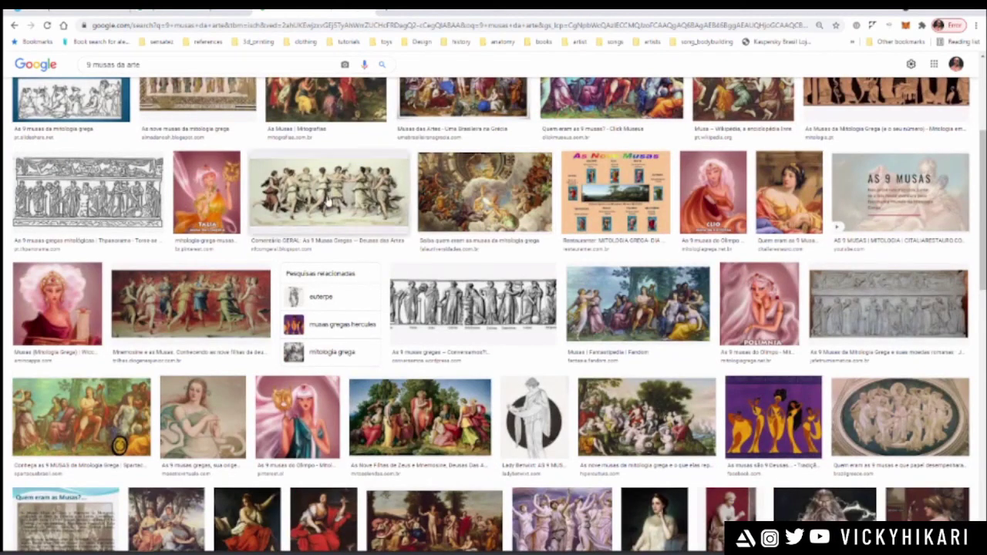
{"action": "scroll", "coordinate": [411, 199], "scroll_direction": "down", "scroll_amount": 2}
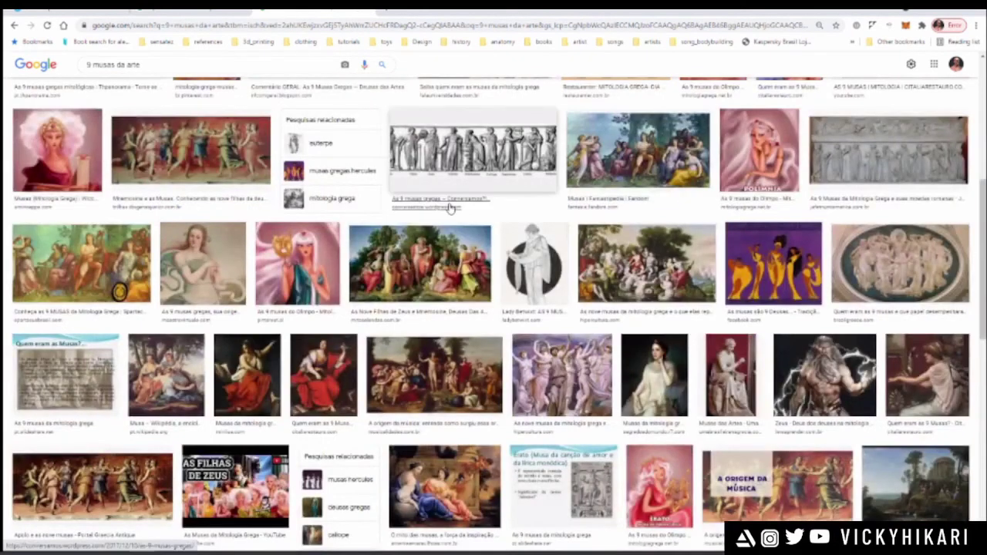
- Examine the "9 musas da arte" image results for more paintings, reliefs and sculptures of the muses
{"action": "scroll", "coordinate": [508, 245], "scroll_direction": "down", "scroll_amount": 3}
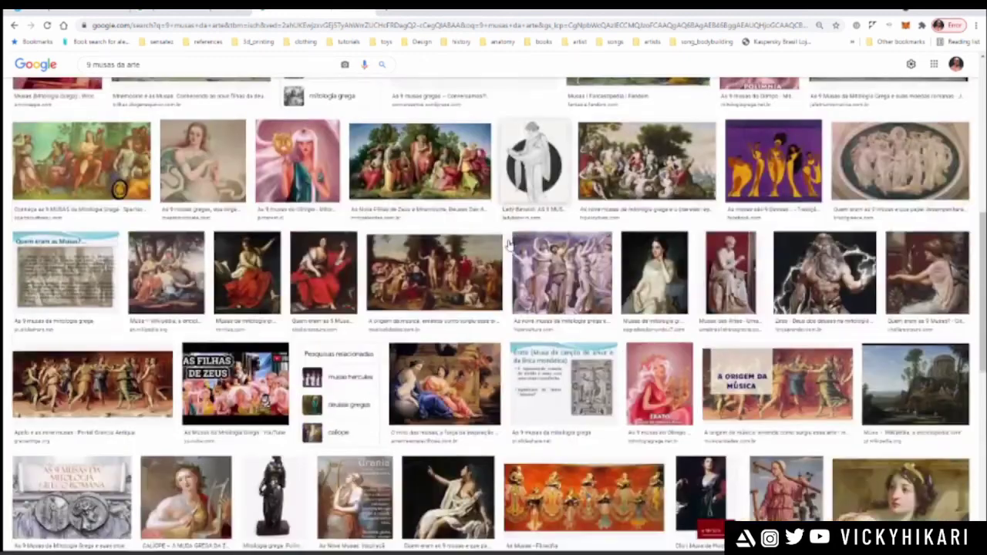
{"action": "scroll", "coordinate": [508, 245], "scroll_direction": "down", "scroll_amount": 2}
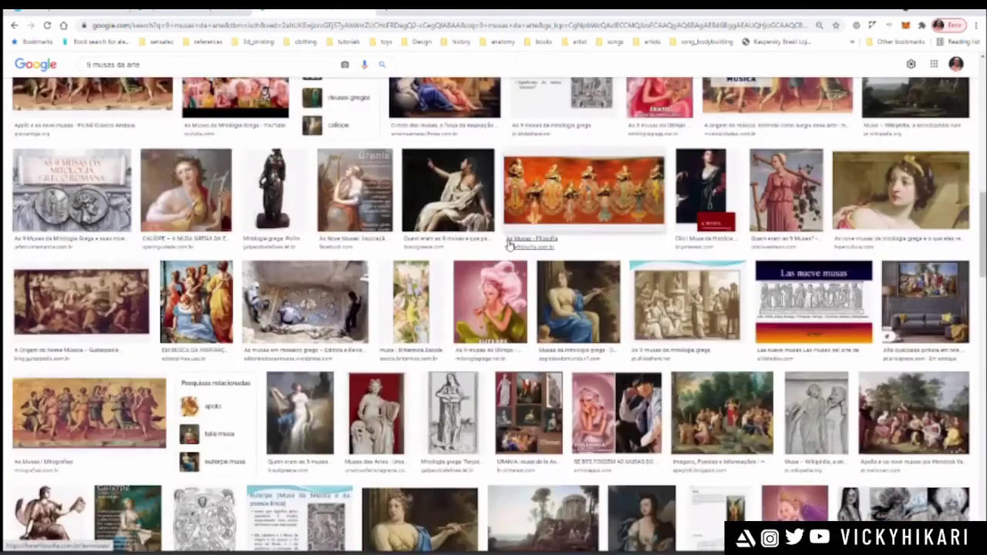
{"action": "scroll", "coordinate": [508, 245], "scroll_direction": "down", "scroll_amount": 2}
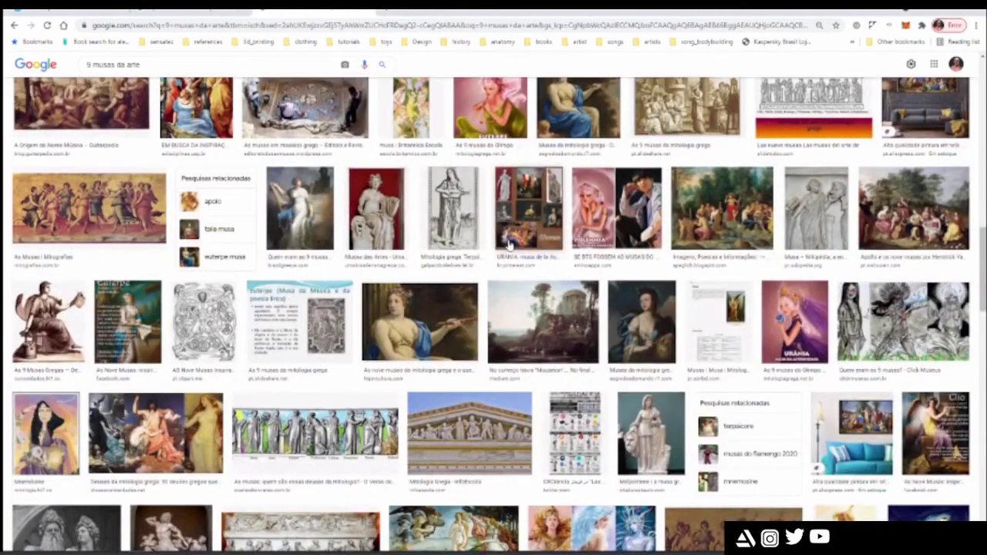
{"action": "scroll", "coordinate": [509, 245], "scroll_direction": "down", "scroll_amount": 2}
{"action": "scroll", "coordinate": [508, 245], "scroll_direction": "down", "scroll_amount": 2}
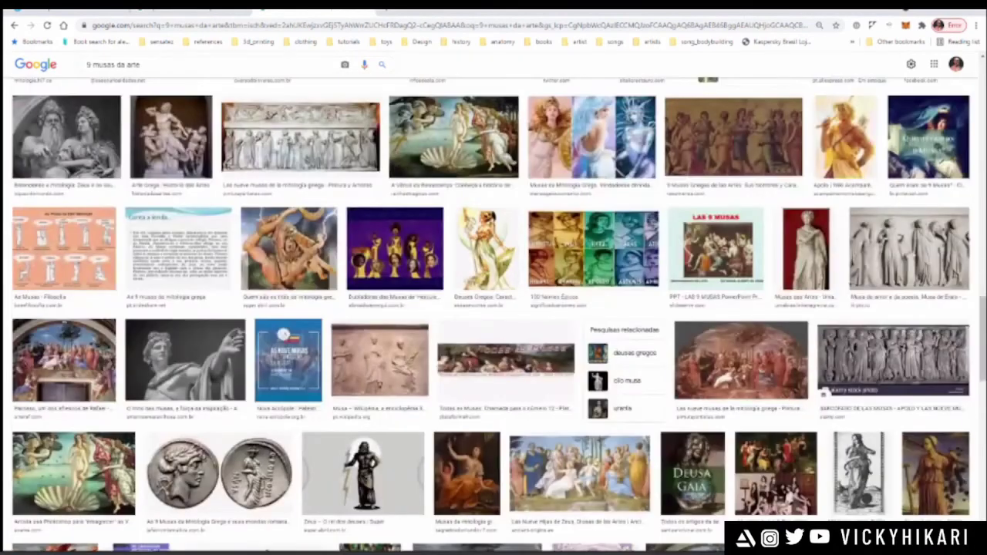
{"action": "scroll", "coordinate": [968, 386], "scroll_direction": "down", "scroll_amount": 2}
{"action": "scroll", "coordinate": [968, 385], "scroll_direction": "down", "scroll_amount": 2}
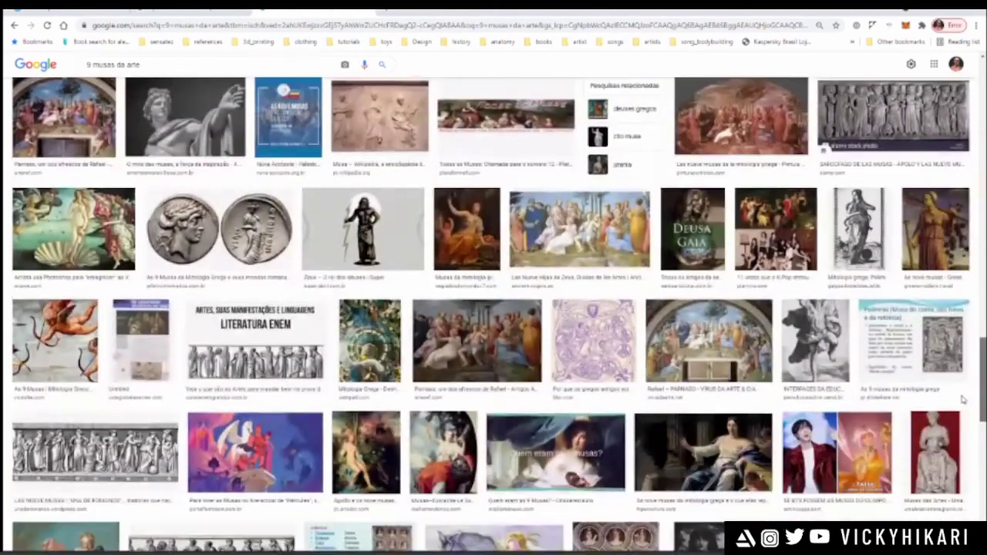
{"action": "scroll", "coordinate": [967, 386], "scroll_direction": "down", "scroll_amount": 2}
{"action": "scroll", "coordinate": [964, 431], "scroll_direction": "down", "scroll_amount": 4}
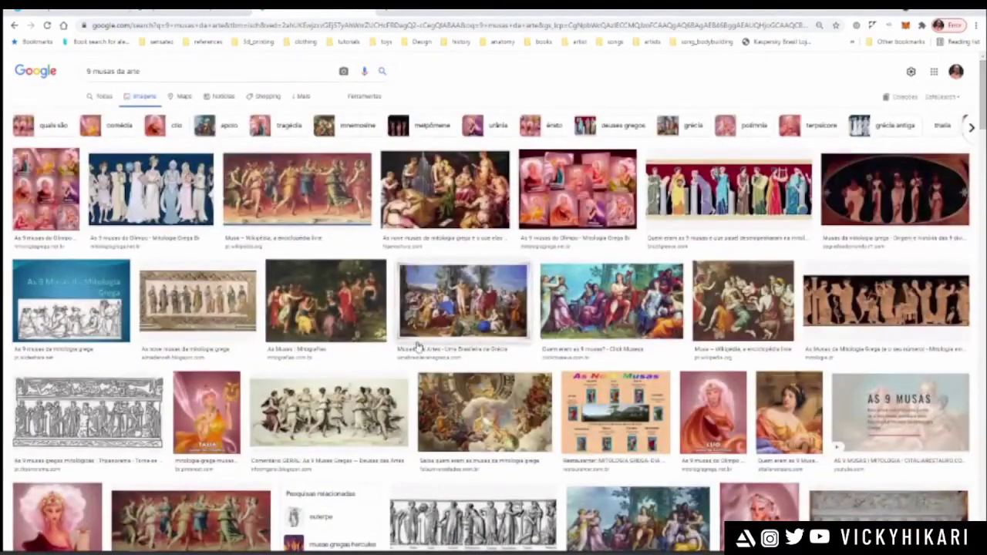
- Preview the pale artwork of dancing muses titled "As 9 Musas Gregas — Deusas das Artes" and close the preview
{"action": "scroll", "coordinate": [391, 305], "scroll_direction": "down", "scroll_amount": 2}
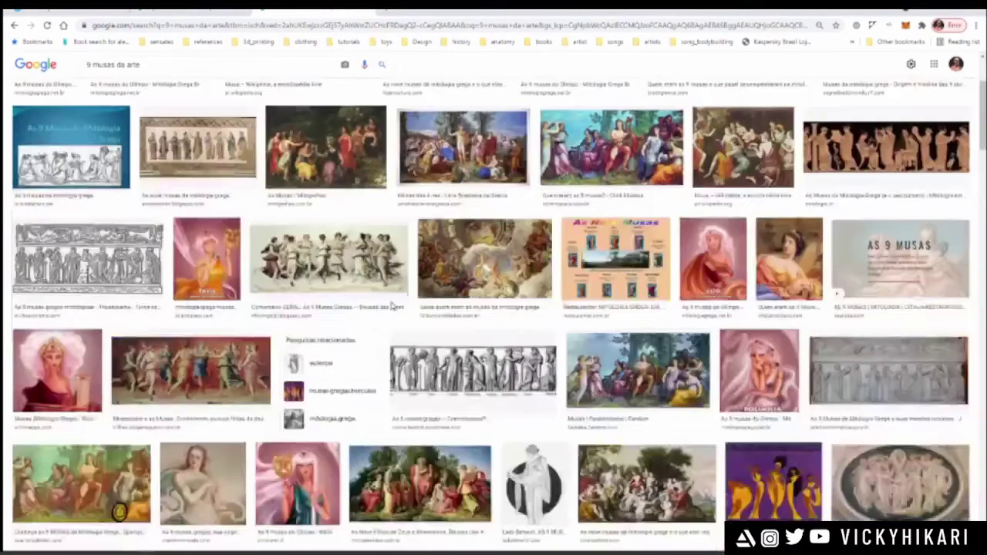
{"action": "left_click", "coordinate": [378, 297]}
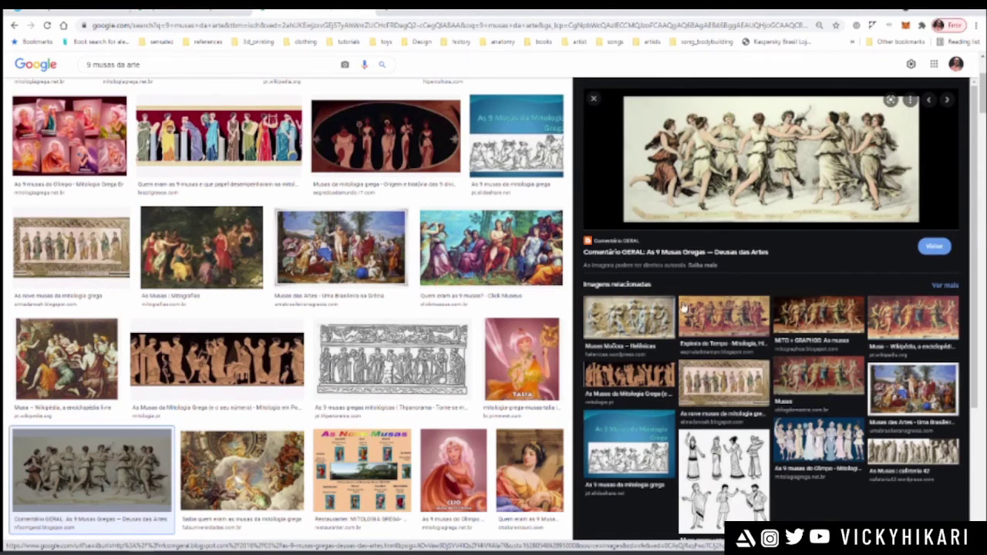
{"action": "left_click", "coordinate": [593, 99]}
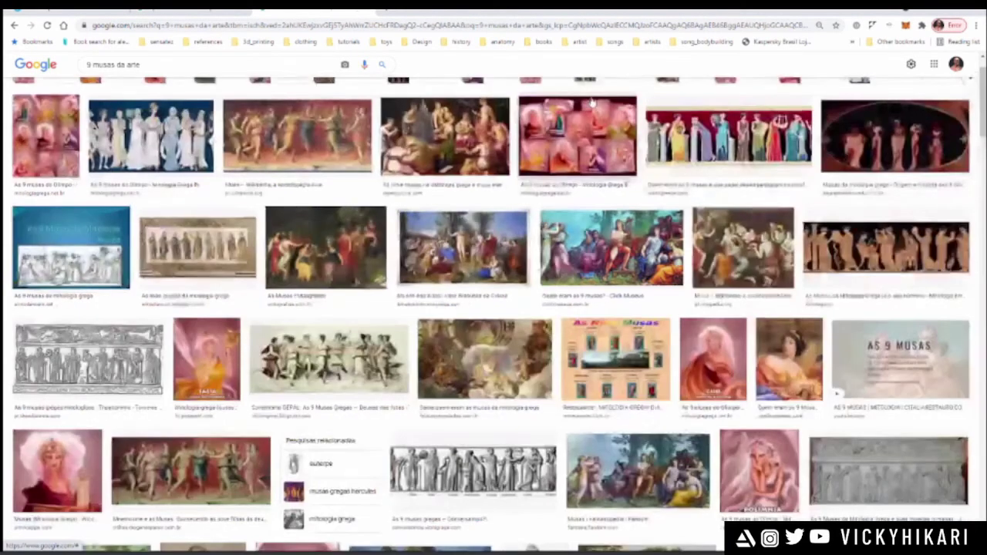
- Find the "Apolo e as nove musas" painting in the results, preview it with its related images, and close the preview
{"action": "scroll", "coordinate": [601, 108], "scroll_direction": "up", "scroll_amount": 1}
{"action": "scroll", "coordinate": [656, 135], "scroll_direction": "down", "scroll_amount": 2}
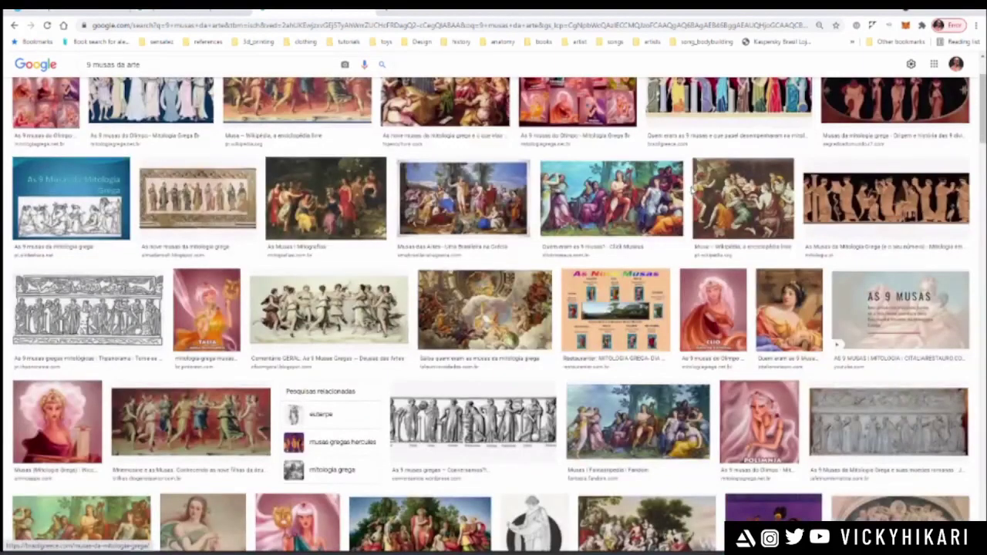
{"action": "scroll", "coordinate": [120, 511], "scroll_direction": "down", "scroll_amount": 1}
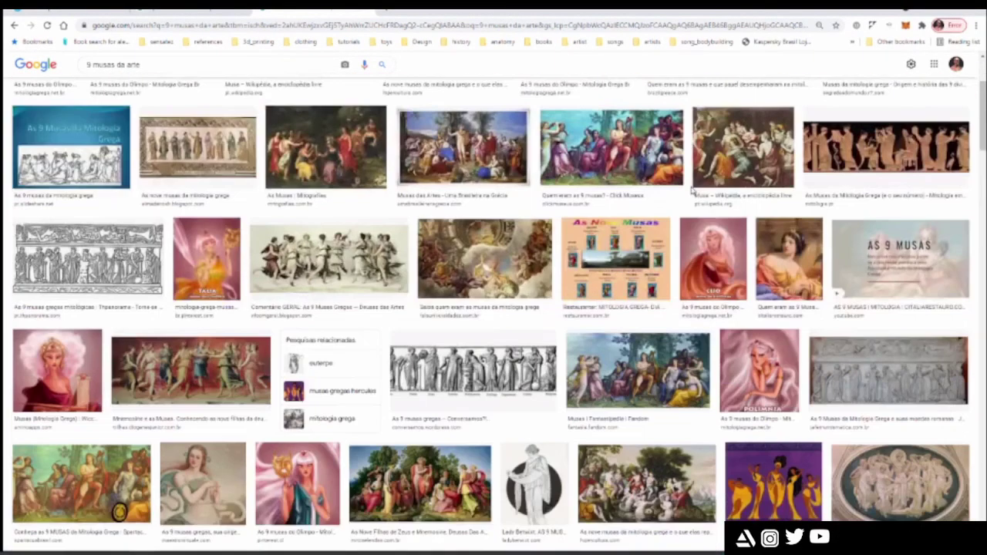
{"action": "scroll", "coordinate": [494, 309], "scroll_direction": "down", "scroll_amount": 1}
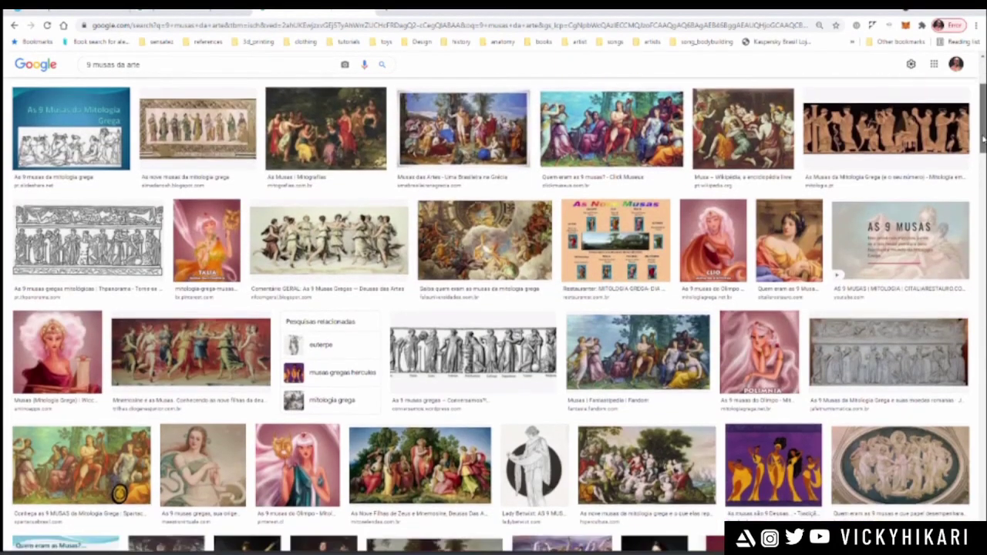
{"action": "left_click_drag", "start_coordinate": [982, 139], "coordinate": [974, 206]}
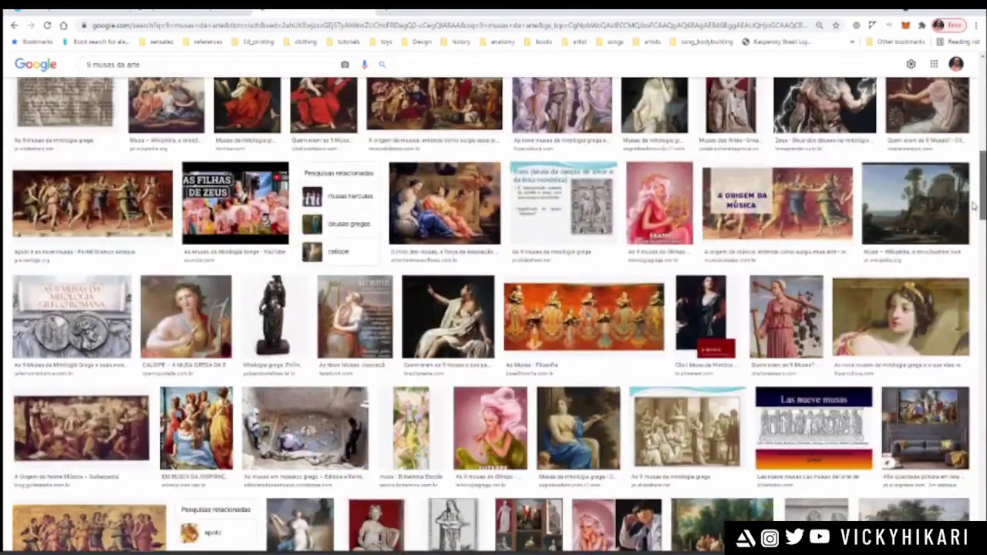
{"action": "left_click", "coordinate": [92, 204]}
{"action": "scroll", "coordinate": [867, 301], "scroll_direction": "down", "scroll_amount": 1}
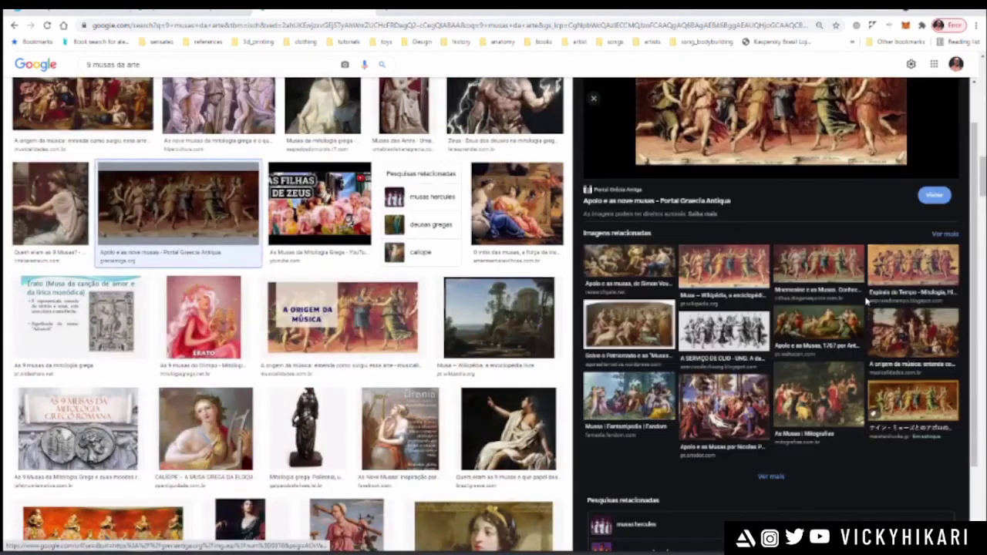
{"action": "scroll", "coordinate": [867, 301], "scroll_direction": "up", "scroll_amount": 1}
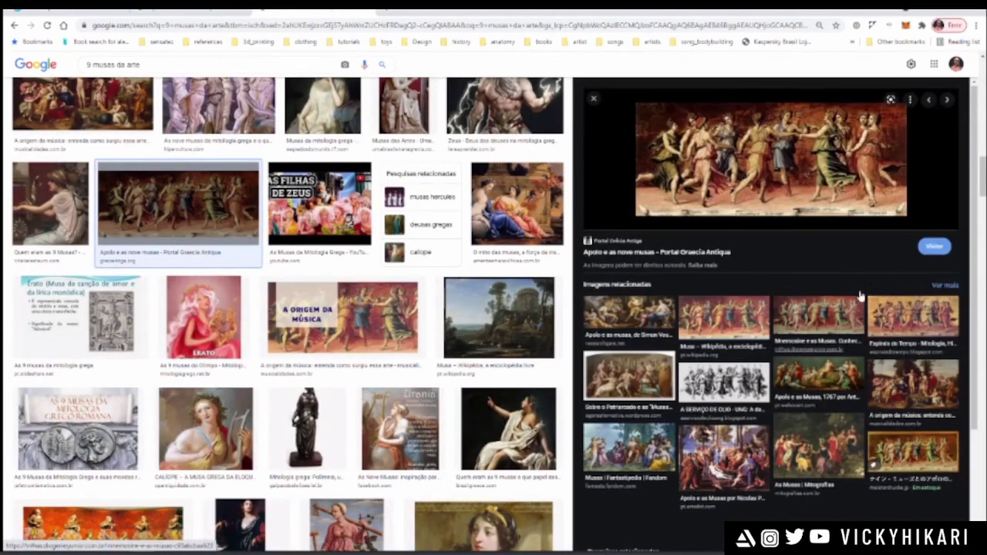
{"action": "left_click", "coordinate": [593, 98]}
- Look through the remaining "9 musas da arte" results for group compositions and individual muse figures
{"action": "scroll", "coordinate": [641, 157], "scroll_direction": "down", "scroll_amount": 3}
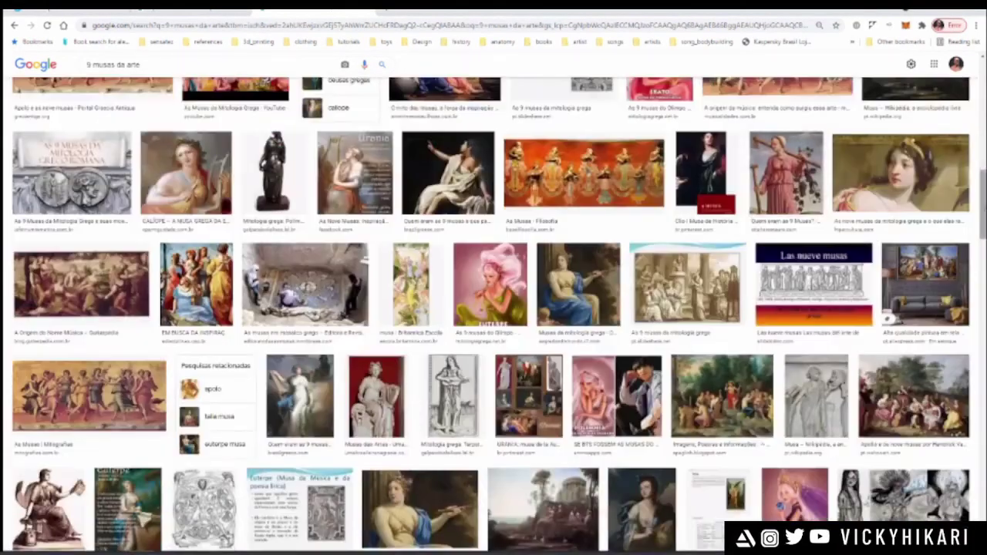
{"action": "scroll", "coordinate": [493, 308], "scroll_direction": "down", "scroll_amount": 9}
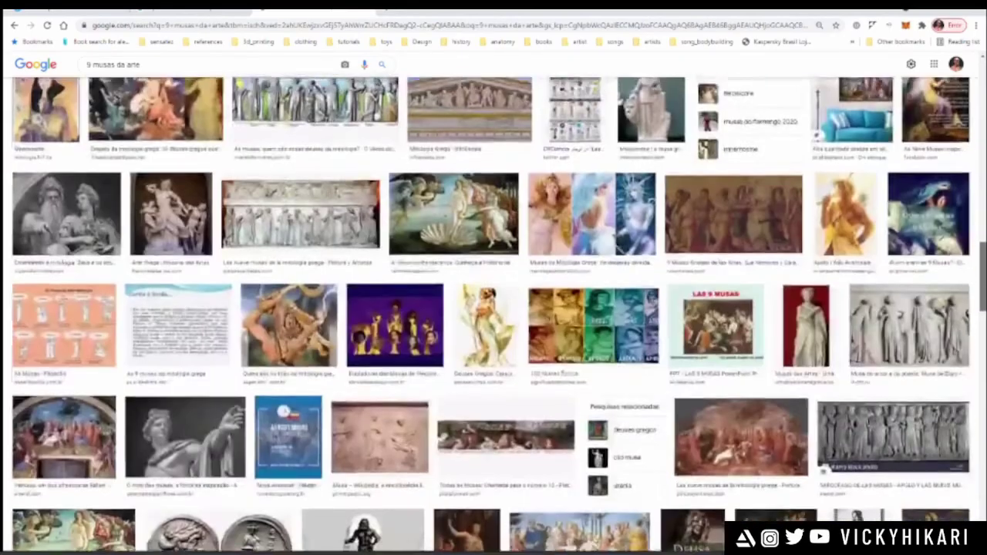
{"action": "scroll", "coordinate": [493, 308], "scroll_direction": "down", "scroll_amount": 5}
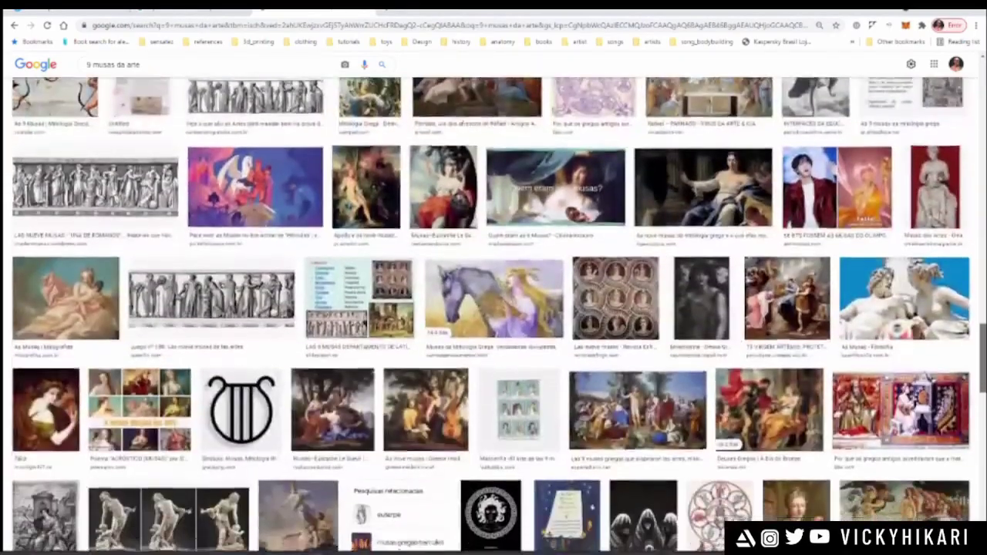
{"action": "scroll", "coordinate": [494, 308], "scroll_direction": "down", "scroll_amount": 5}
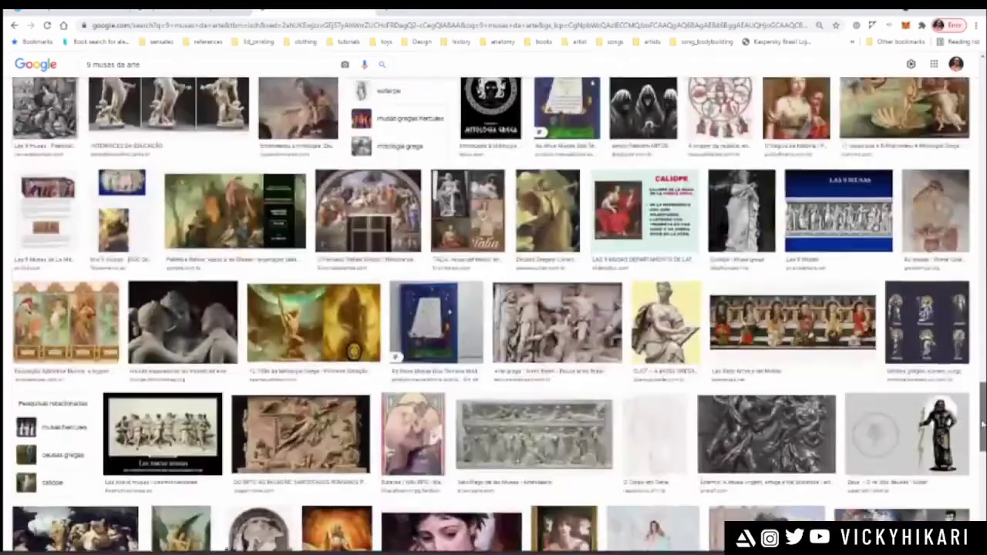
{"action": "scroll", "coordinate": [494, 308], "scroll_direction": "down", "scroll_amount": 3}
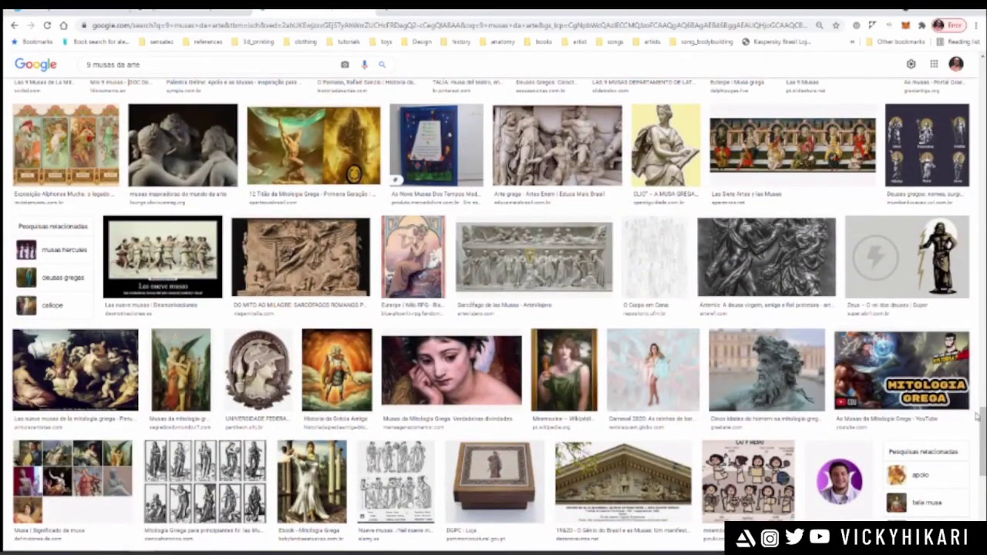
- Change the image search to "9 musas do conhecimento"
{"action": "left_click_drag", "start_coordinate": [981, 437], "coordinate": [982, 85]}
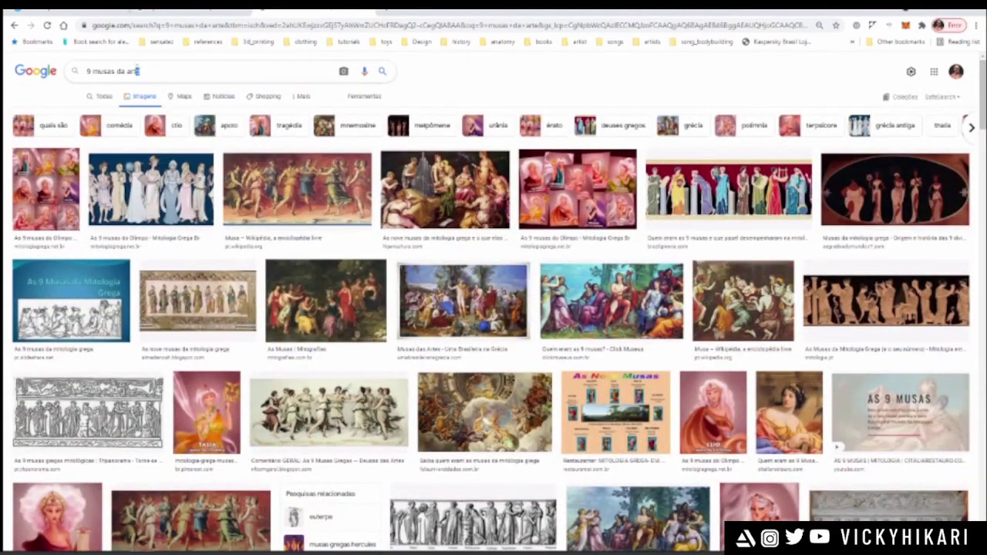
{"action": "left_click_drag", "start_coordinate": [128, 71], "coordinate": [132, 77]}
{"action": "type", "text": "do conhecimento"}
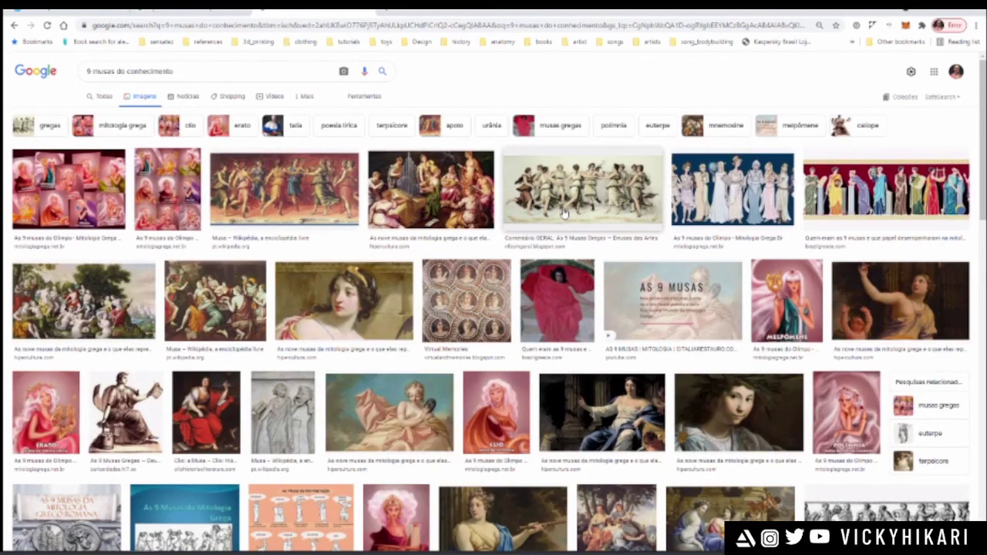
- Preview the dancing muses artwork in the "9 musas do conhecimento" results and examine it alongside its related images
{"action": "scroll", "coordinate": [597, 191], "scroll_direction": "down", "scroll_amount": 3}
{"action": "scroll", "coordinate": [615, 158], "scroll_direction": "up", "scroll_amount": 2}
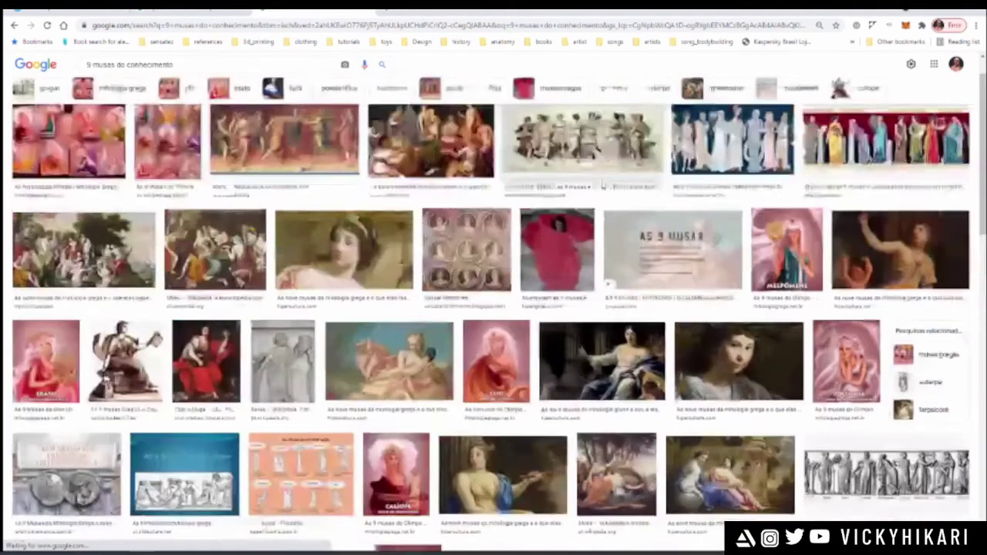
{"action": "scroll", "coordinate": [721, 227], "scroll_direction": "down", "scroll_amount": 2}
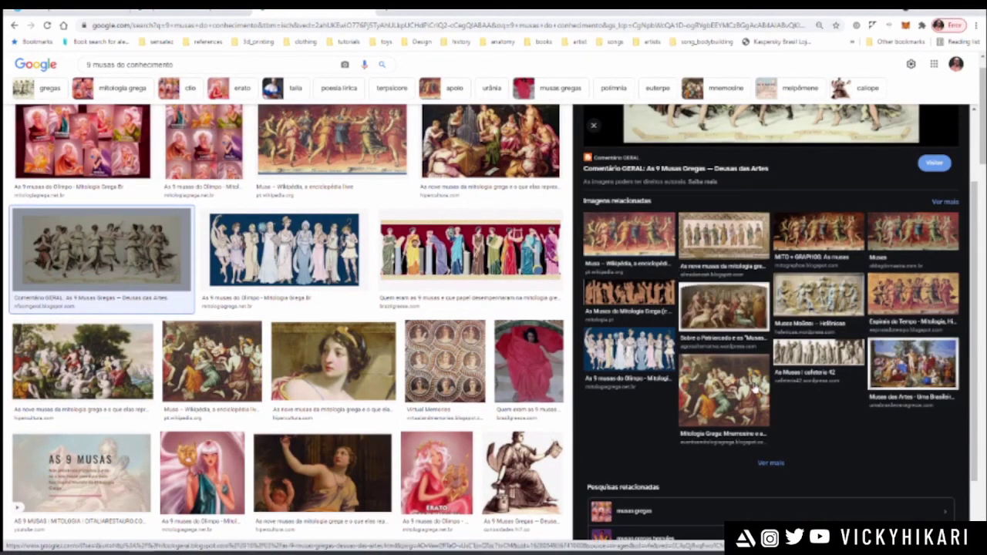
{"action": "scroll", "coordinate": [640, 358], "scroll_direction": "down", "scroll_amount": 2}
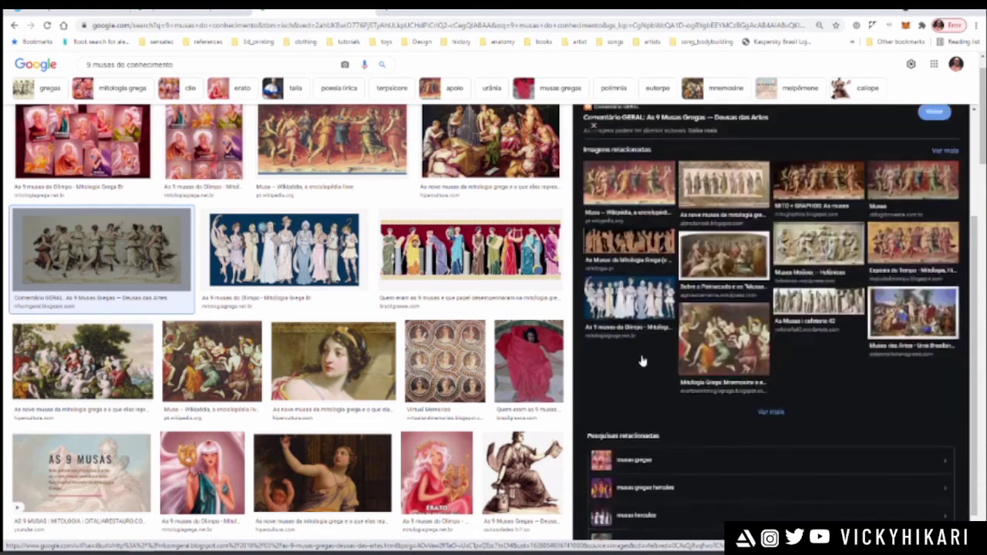
{"action": "scroll", "coordinate": [641, 359], "scroll_direction": "up", "scroll_amount": 4}
{"action": "scroll", "coordinate": [644, 360], "scroll_direction": "up", "scroll_amount": 1}
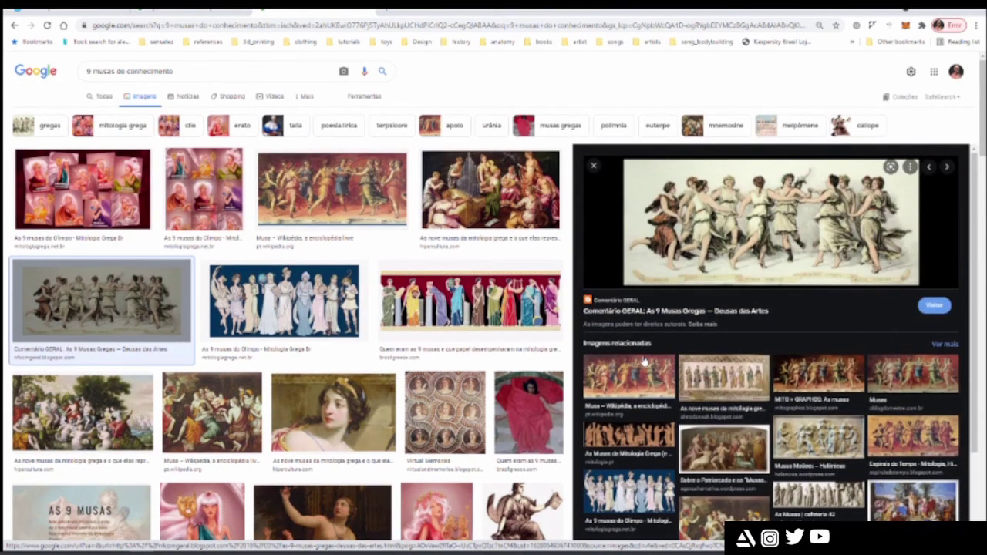
{"action": "scroll", "coordinate": [382, 349], "scroll_direction": "down", "scroll_amount": 3}
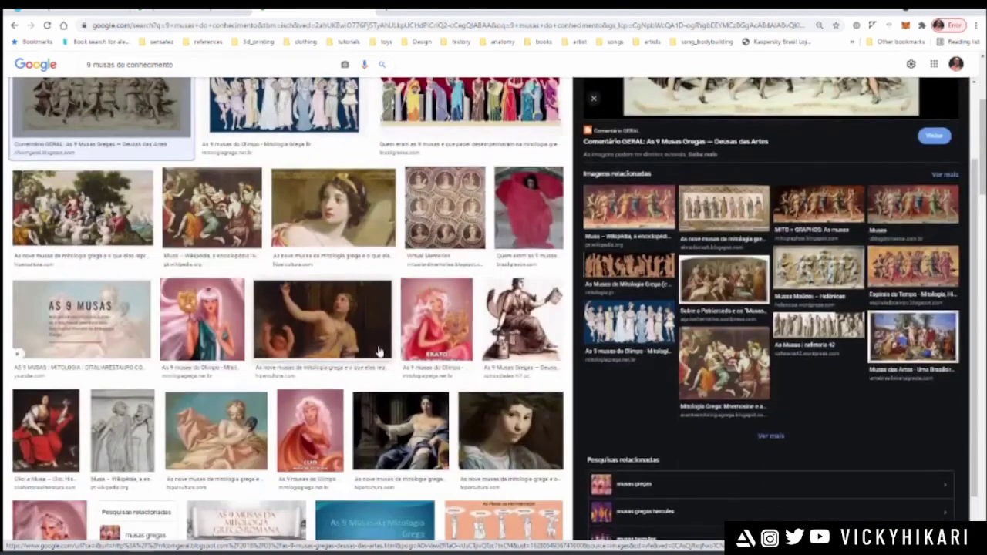
{"action": "scroll", "coordinate": [379, 352], "scroll_direction": "up", "scroll_amount": 3}
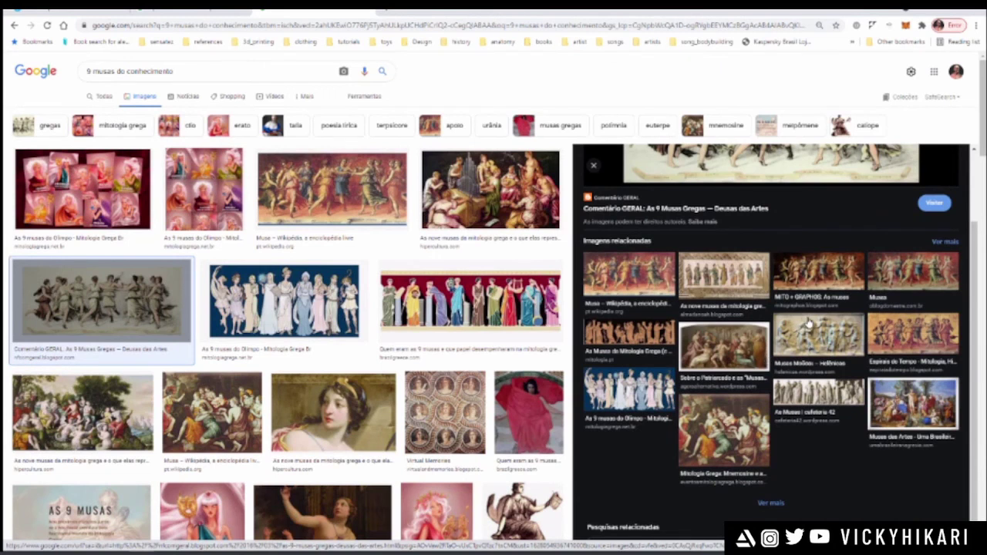
{"action": "scroll", "coordinate": [808, 323], "scroll_direction": "up", "scroll_amount": 2}
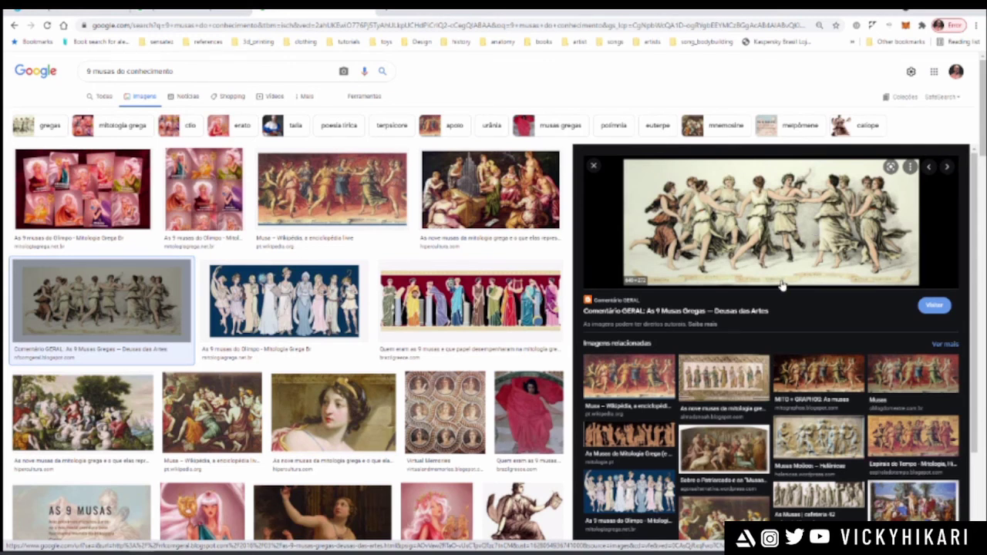
- Find the oval artwork of the muses dancing around a haloed figure and open its full image in a new tab
{"action": "scroll", "coordinate": [781, 285], "scroll_direction": "down", "scroll_amount": 3}
{"action": "scroll", "coordinate": [311, 333], "scroll_direction": "down", "scroll_amount": 6}
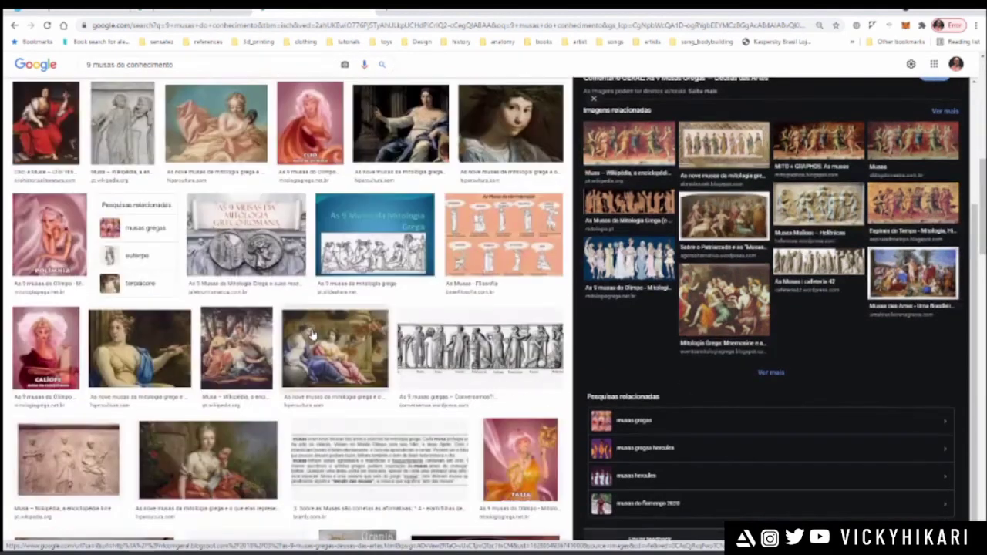
{"action": "scroll", "coordinate": [311, 333], "scroll_direction": "down", "scroll_amount": 5}
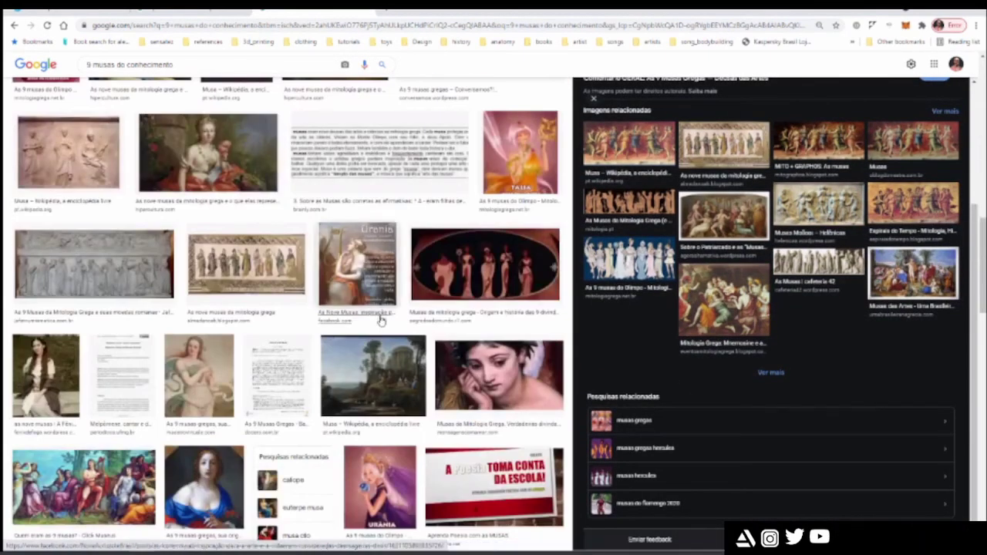
{"action": "scroll", "coordinate": [379, 319], "scroll_direction": "down", "scroll_amount": 3}
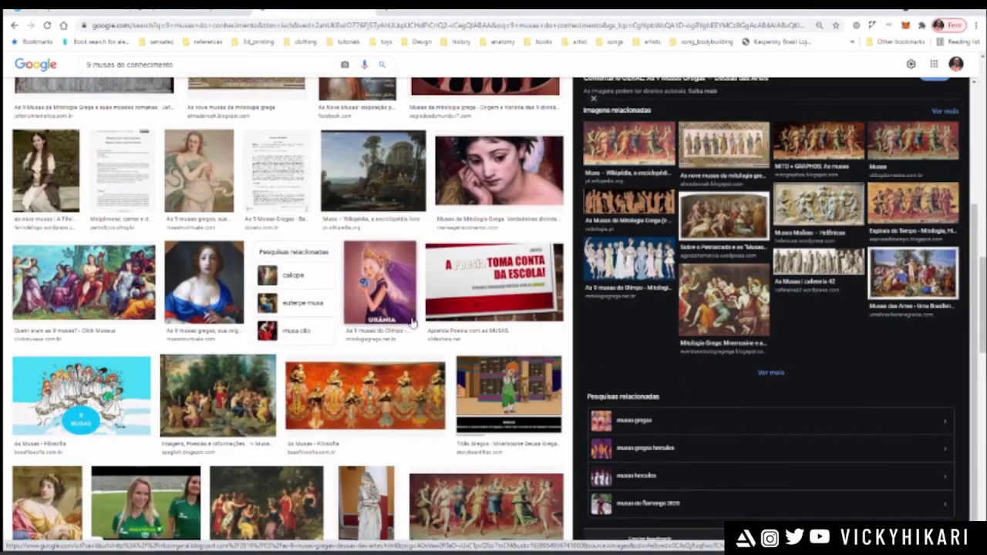
{"action": "scroll", "coordinate": [411, 315], "scroll_direction": "down", "scroll_amount": 5}
{"action": "scroll", "coordinate": [425, 399], "scroll_direction": "down", "scroll_amount": 3}
{"action": "left_click", "coordinate": [419, 278]}
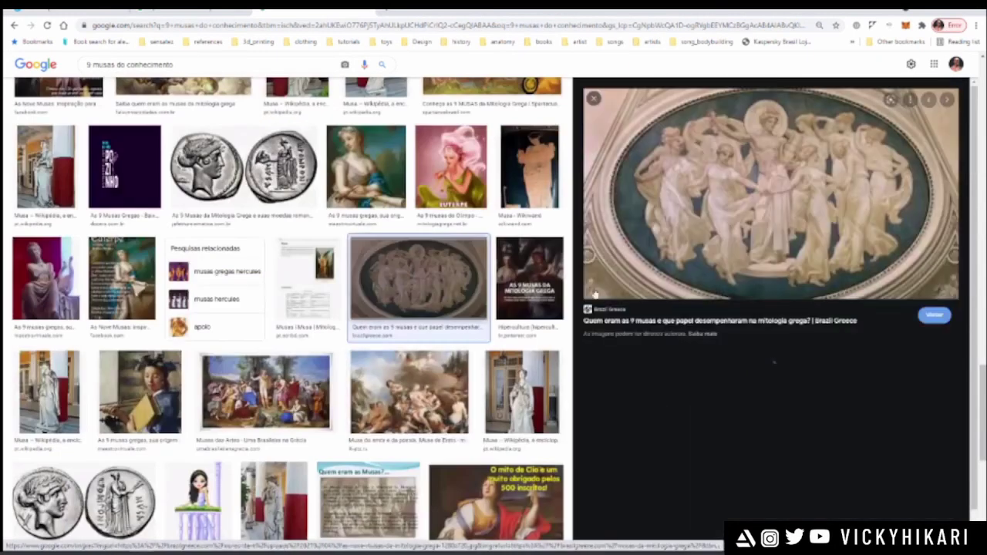
{"action": "right_click", "coordinate": [785, 187]}
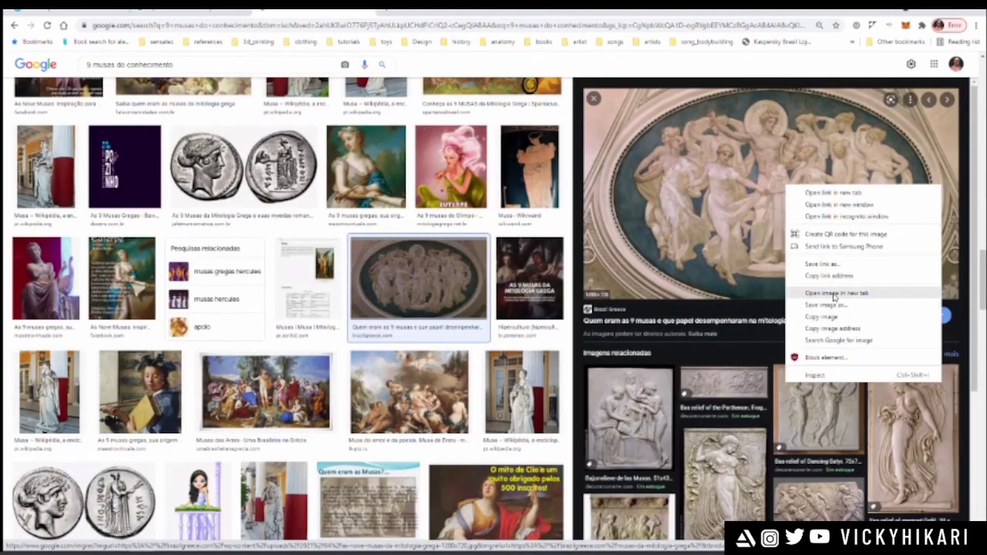
{"action": "left_click", "coordinate": [837, 293]}
{"action": "key", "text": "ctrl+Tab"}
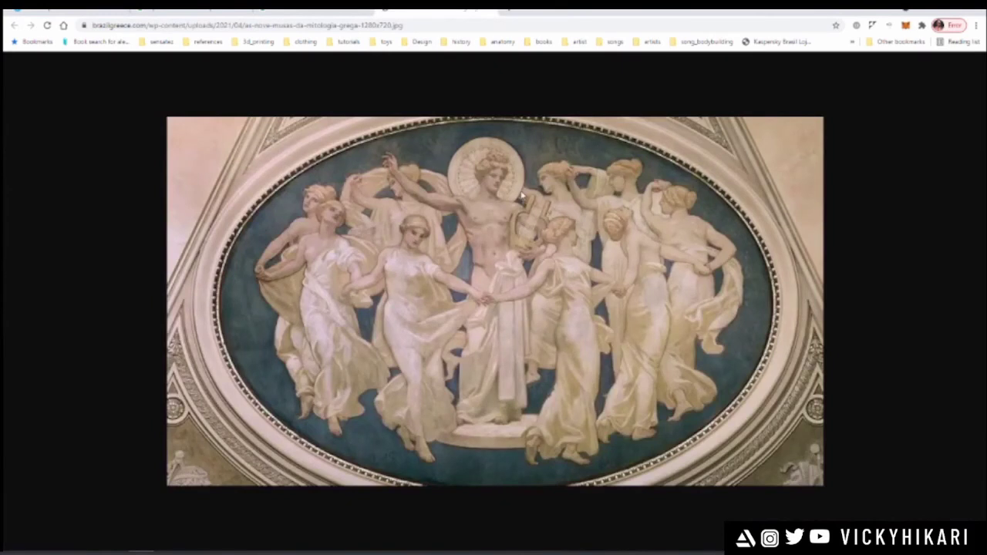
- Enlarge the muses artwork to 110% and trace its oval composition with red annotation strokes and notes beside it, finally clearing them
{"action": "scroll", "coordinate": [523, 194], "scroll_direction": "up", "scroll_amount": 1, "text": "ctrl"}
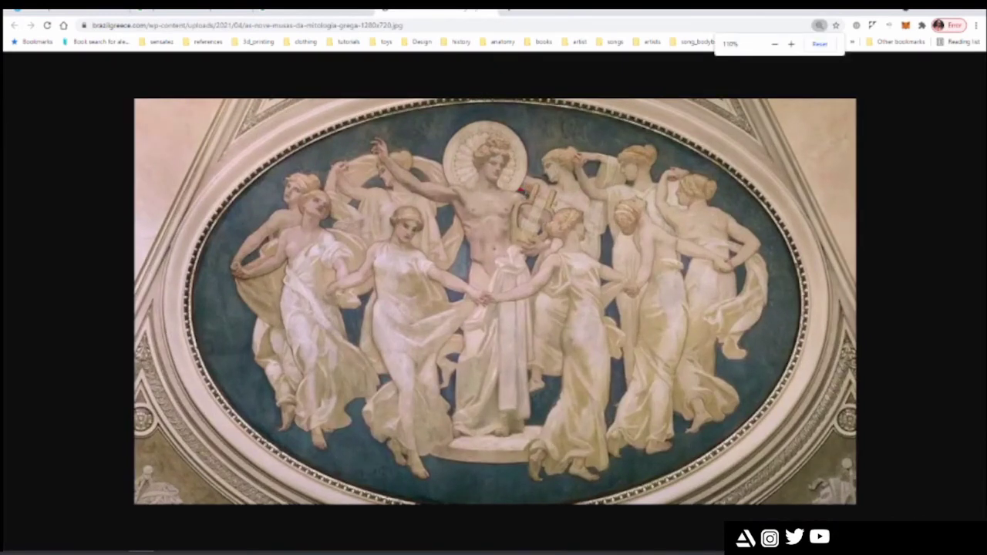
{"action": "mouse_move", "coordinate": [733, 146]}
{"action": "left_mouse_down"}
{"action": "mouse_move", "coordinate": [732, 133]}
{"action": "mouse_move", "coordinate": [748, 138]}
{"action": "left_mouse_up"}
{"action": "key", "text": "e"}
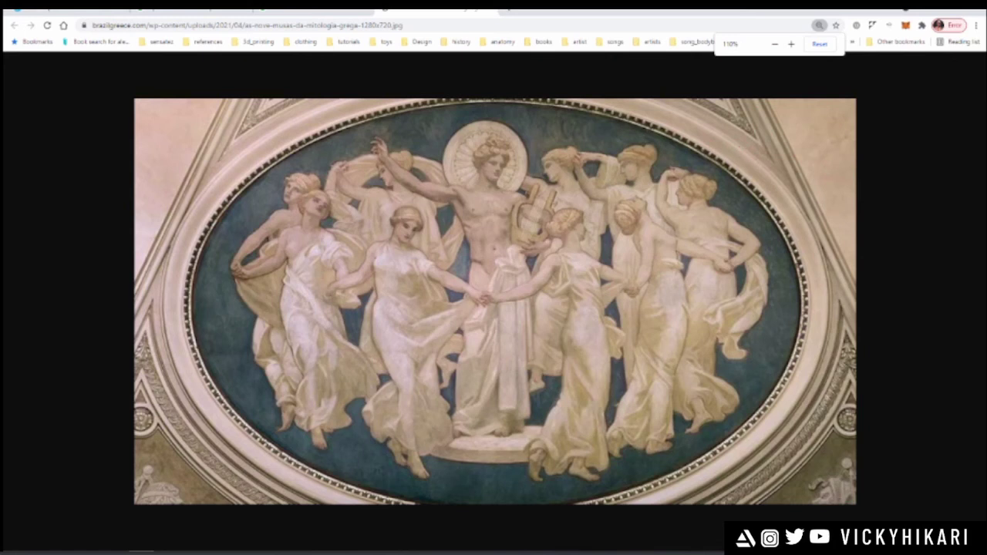
{"action": "mouse_move", "coordinate": [525, 125]}
{"action": "left_mouse_down"}
{"action": "mouse_move", "coordinate": [872, 432]}
{"action": "mouse_move", "coordinate": [318, 164]}
{"action": "mouse_move", "coordinate": [501, 443]}
{"action": "mouse_move", "coordinate": [589, 92]}
{"action": "mouse_move", "coordinate": [839, 244]}
{"action": "left_mouse_up"}
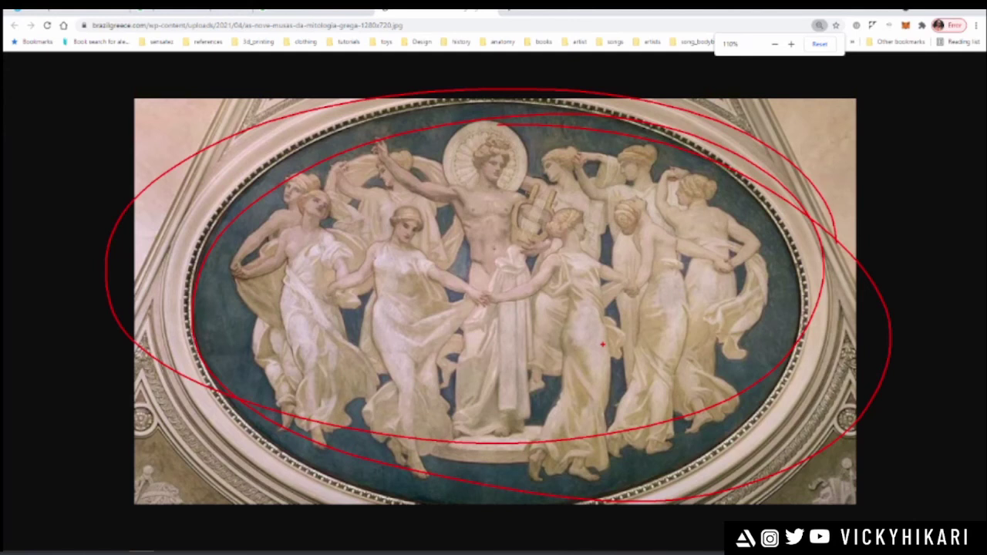
{"action": "mouse_move", "coordinate": [771, 91]}
{"action": "left_mouse_down"}
{"action": "mouse_move", "coordinate": [781, 147]}
{"action": "mouse_move", "coordinate": [879, 125]}
{"action": "left_mouse_up"}
{"action": "mouse_move", "coordinate": [833, 198]}
{"action": "left_mouse_down"}
{"action": "mouse_move", "coordinate": [913, 196]}
{"action": "mouse_move", "coordinate": [830, 204]}
{"action": "left_mouse_up"}
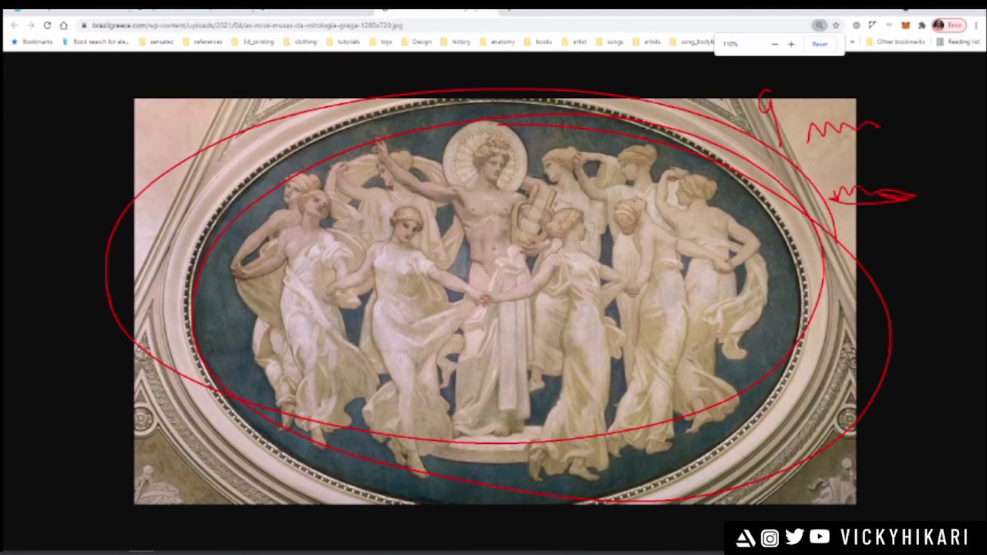
{"action": "mouse_move", "coordinate": [929, 193]}
{"action": "left_mouse_down"}
{"action": "mouse_move", "coordinate": [864, 235]}
{"action": "mouse_move", "coordinate": [856, 163]}
{"action": "mouse_move", "coordinate": [611, 238]}
{"action": "mouse_move", "coordinate": [640, 174]}
{"action": "mouse_move", "coordinate": [666, 272]}
{"action": "left_mouse_up"}
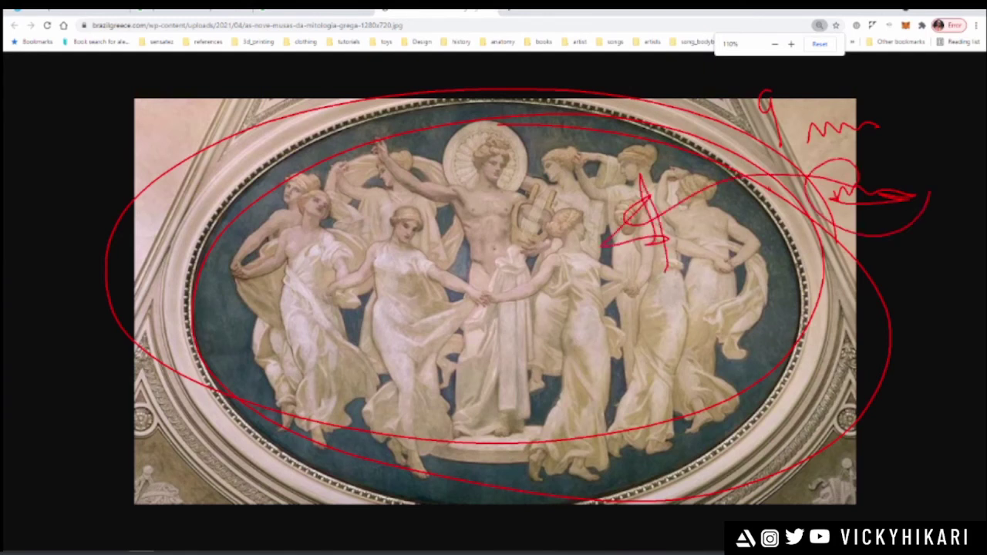
{"action": "key", "text": "Escape"}
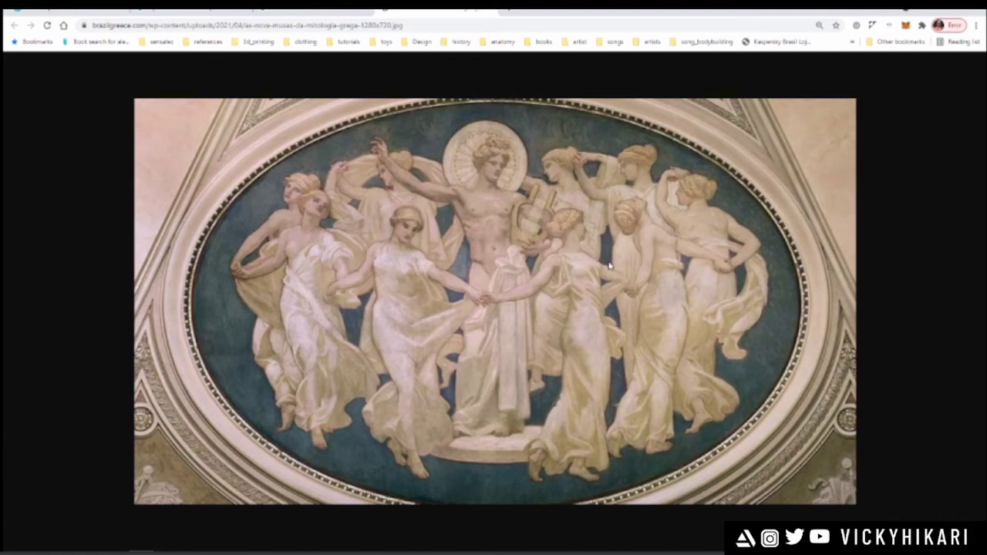
- Try out red gesture curves along the dancers right of the haloed figure, erasing each attempt
{"action": "key", "text": "ctrl+2"}
{"action": "mouse_move", "coordinate": [613, 207]}
{"action": "left_mouse_down"}
{"action": "mouse_move", "coordinate": [641, 431]}
{"action": "mouse_move", "coordinate": [580, 205]}
{"action": "mouse_move", "coordinate": [612, 201]}
{"action": "mouse_move", "coordinate": [591, 224]}
{"action": "mouse_move", "coordinate": [633, 447]}
{"action": "left_mouse_up"}
{"action": "key", "text": "e"}
{"action": "key", "text": "e"}
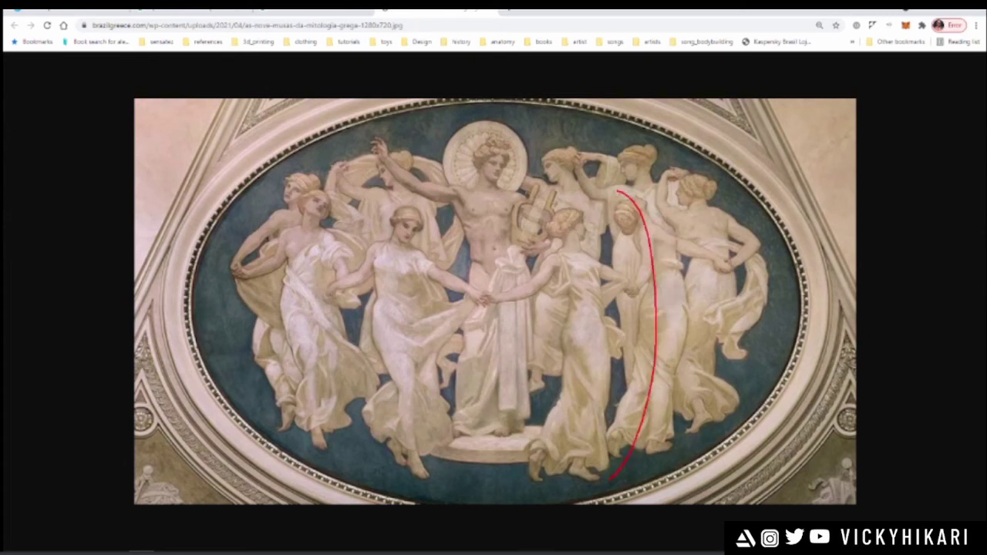
{"action": "key", "text": "e"}
{"action": "left_click_drag", "start_coordinate": [615, 211], "coordinate": [655, 434]}
{"action": "key", "text": "e"}
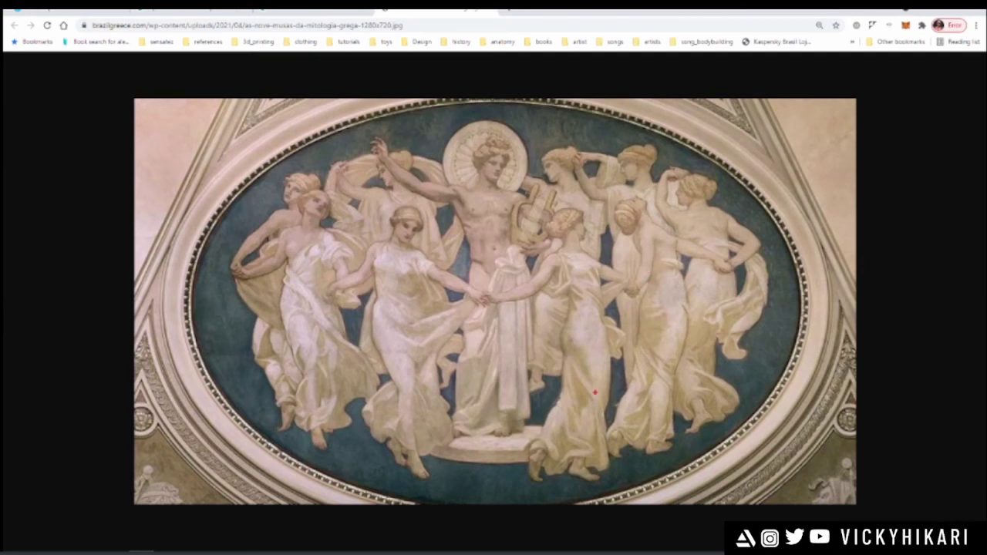
{"action": "left_click_drag", "start_coordinate": [642, 405], "coordinate": [612, 188]}
{"action": "key", "text": "e"}
- Try marking the torso and hips of the front dancer right of the haloed figure, undoing the strokes
{"action": "left_click_drag", "start_coordinate": [582, 266], "coordinate": [685, 276]}
{"action": "left_click_drag", "start_coordinate": [566, 340], "coordinate": [637, 324]}
{"action": "key", "text": "ctrl+z"}
{"action": "key", "text": "ctrl+z"}
{"action": "left_click_drag", "start_coordinate": [586, 267], "coordinate": [579, 296]}
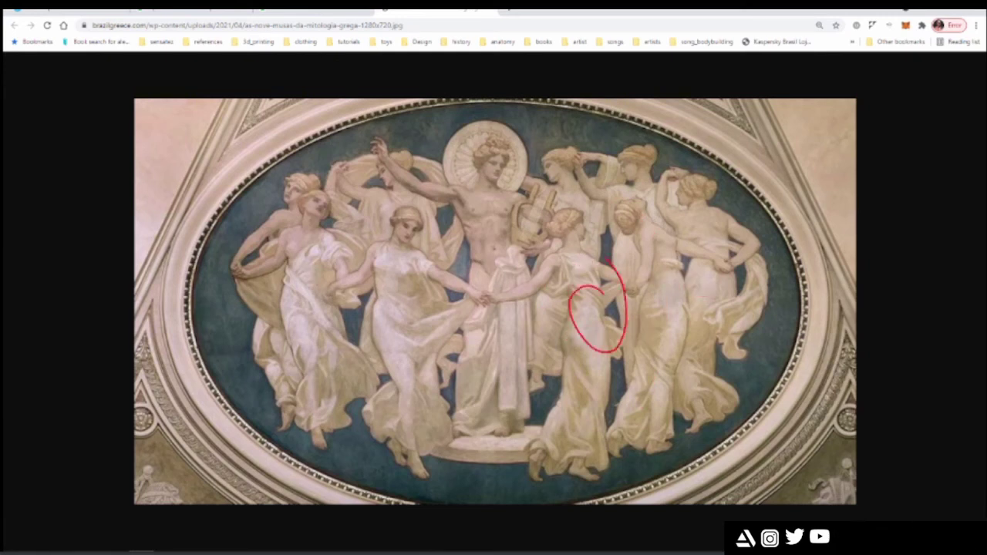
{"action": "key", "text": "ctrl+z"}
- Mark the torso of the front dancer left of the haloed figure, and undo the trial strokes over the other dancers
{"action": "left_click_drag", "start_coordinate": [390, 245], "coordinate": [376, 284]}
{"action": "left_click_drag", "start_coordinate": [580, 232], "coordinate": [660, 297]}
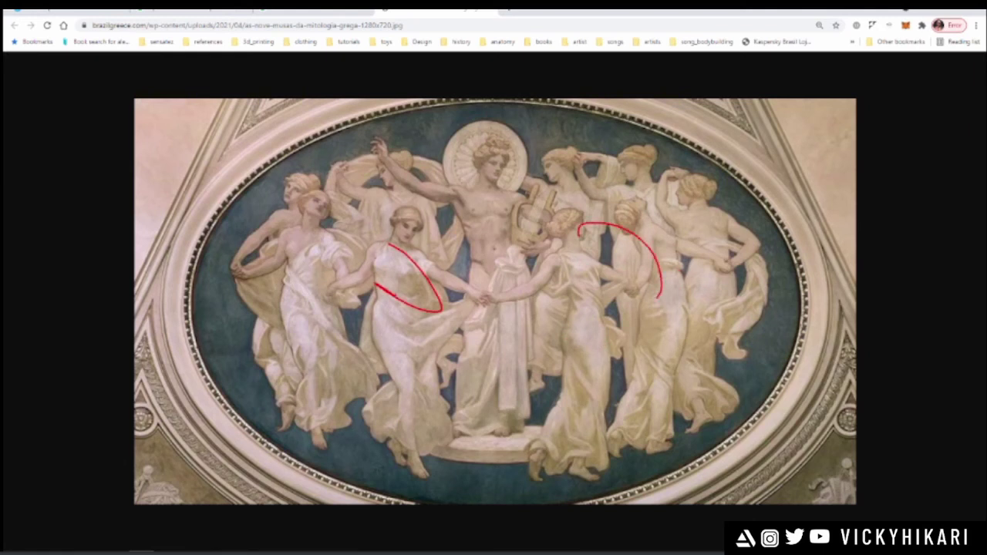
{"action": "mouse_move", "coordinate": [673, 163]}
{"action": "left_mouse_down"}
{"action": "mouse_move", "coordinate": [742, 233]}
{"action": "mouse_move", "coordinate": [671, 316]}
{"action": "left_mouse_up"}
{"action": "mouse_move", "coordinate": [328, 216]}
{"action": "left_mouse_down"}
{"action": "mouse_move", "coordinate": [302, 258]}
{"action": "mouse_move", "coordinate": [327, 307]}
{"action": "left_mouse_up"}
{"action": "left_click_drag", "start_coordinate": [299, 204], "coordinate": [276, 222]}
{"action": "mouse_move", "coordinate": [358, 367]}
{"action": "left_mouse_down"}
{"action": "mouse_move", "coordinate": [440, 387]}
{"action": "mouse_move", "coordinate": [327, 307]}
{"action": "mouse_move", "coordinate": [666, 210]}
{"action": "left_mouse_up"}
{"action": "key", "text": "ctrl+z"}
{"action": "key", "text": "ctrl+z"}
{"action": "key", "text": "ctrl+z"}
{"action": "key", "text": "ctrl+z"}
{"action": "key", "text": "ctrl+z"}
- Trace the dancers' flowing body curves and draw ovals around the central figure and whole group, finally clearing the annotations
{"action": "left_click_drag", "start_coordinate": [565, 233], "coordinate": [577, 418]}
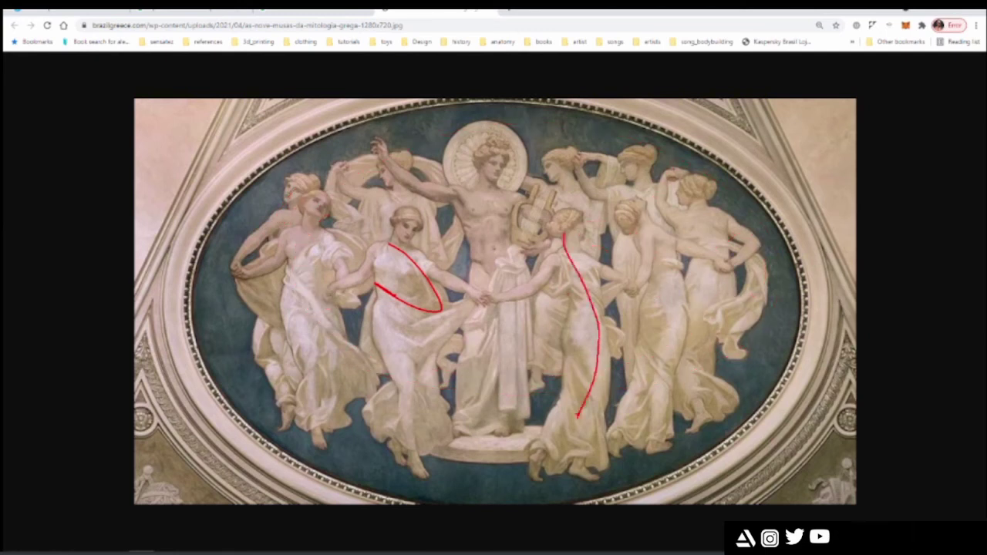
{"action": "mouse_move", "coordinate": [582, 310]}
{"action": "left_mouse_down"}
{"action": "mouse_move", "coordinate": [529, 444]}
{"action": "mouse_move", "coordinate": [549, 472]}
{"action": "left_mouse_up"}
{"action": "mouse_move", "coordinate": [598, 478]}
{"action": "left_mouse_down"}
{"action": "mouse_move", "coordinate": [566, 473]}
{"action": "mouse_move", "coordinate": [598, 441]}
{"action": "left_mouse_up"}
{"action": "mouse_move", "coordinate": [622, 426]}
{"action": "left_mouse_down"}
{"action": "mouse_move", "coordinate": [654, 387]}
{"action": "mouse_move", "coordinate": [593, 173]}
{"action": "mouse_move", "coordinate": [608, 490]}
{"action": "mouse_move", "coordinate": [550, 158]}
{"action": "left_mouse_up"}
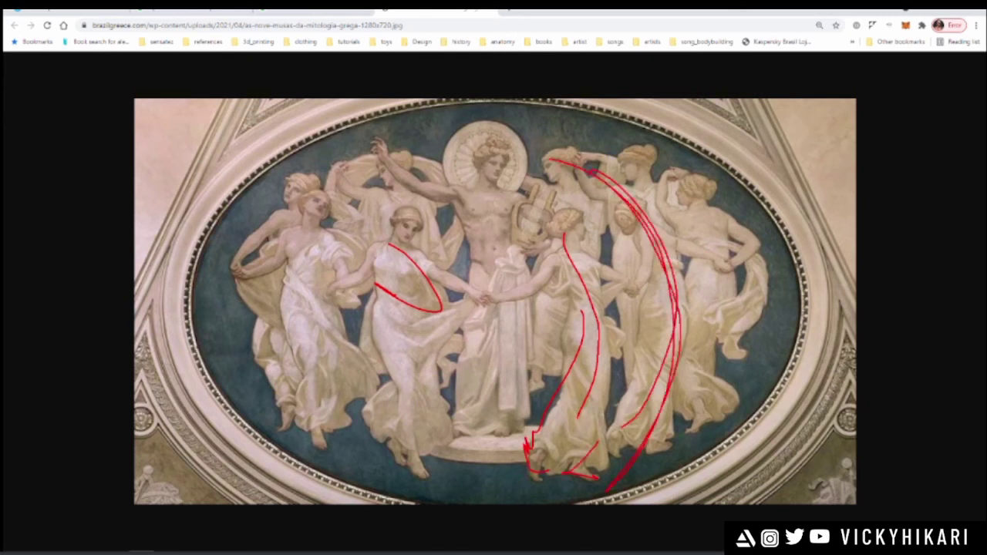
{"action": "mouse_move", "coordinate": [389, 204]}
{"action": "left_mouse_down"}
{"action": "mouse_move", "coordinate": [373, 336]}
{"action": "mouse_move", "coordinate": [446, 488]}
{"action": "left_mouse_up"}
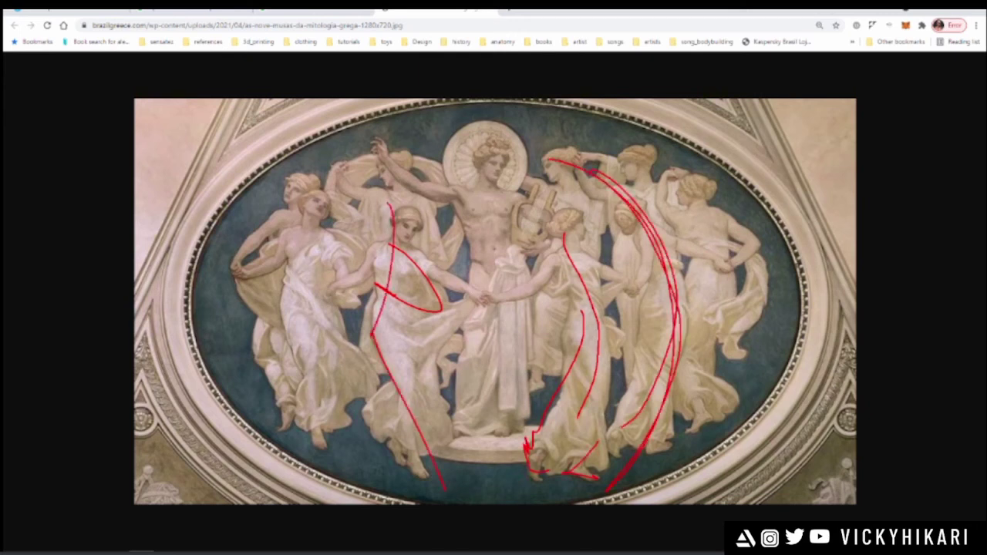
{"action": "mouse_move", "coordinate": [448, 160]}
{"action": "left_mouse_down"}
{"action": "mouse_move", "coordinate": [428, 267]}
{"action": "mouse_move", "coordinate": [514, 142]}
{"action": "mouse_move", "coordinate": [597, 330]}
{"action": "left_mouse_up"}
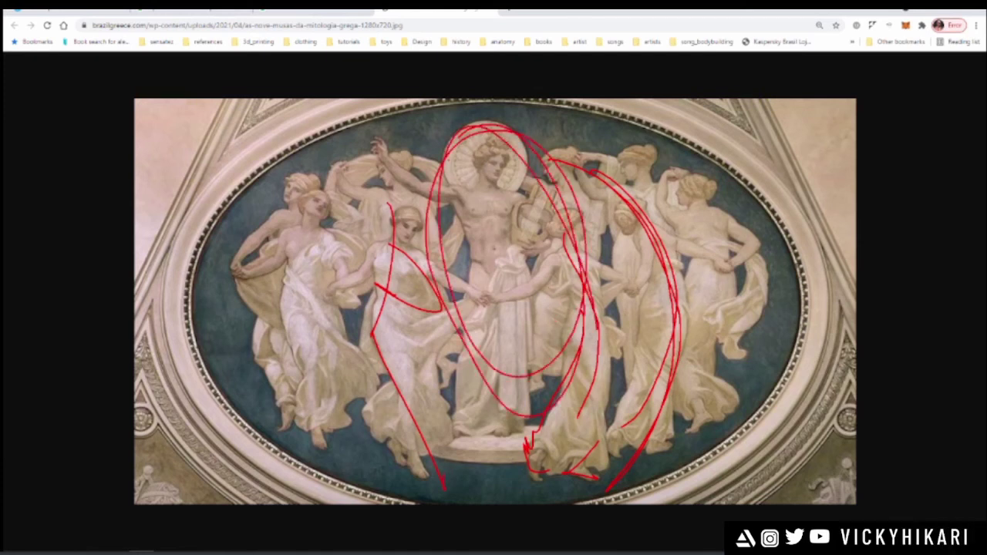
{"action": "mouse_move", "coordinate": [762, 239]}
{"action": "left_mouse_down"}
{"action": "mouse_move", "coordinate": [393, 447]}
{"action": "mouse_move", "coordinate": [825, 336]}
{"action": "mouse_move", "coordinate": [193, 285]}
{"action": "left_mouse_up"}
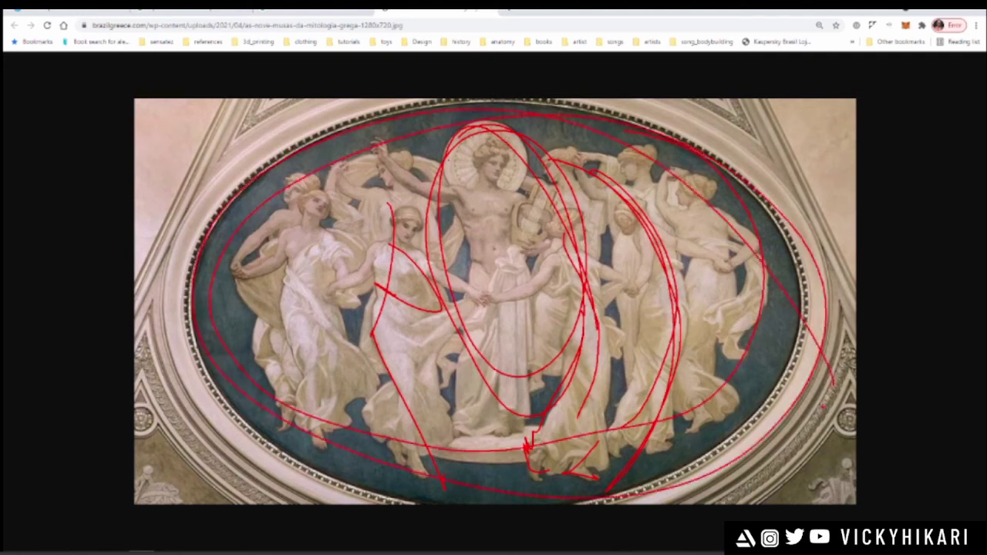
{"action": "key", "text": "Escape"}
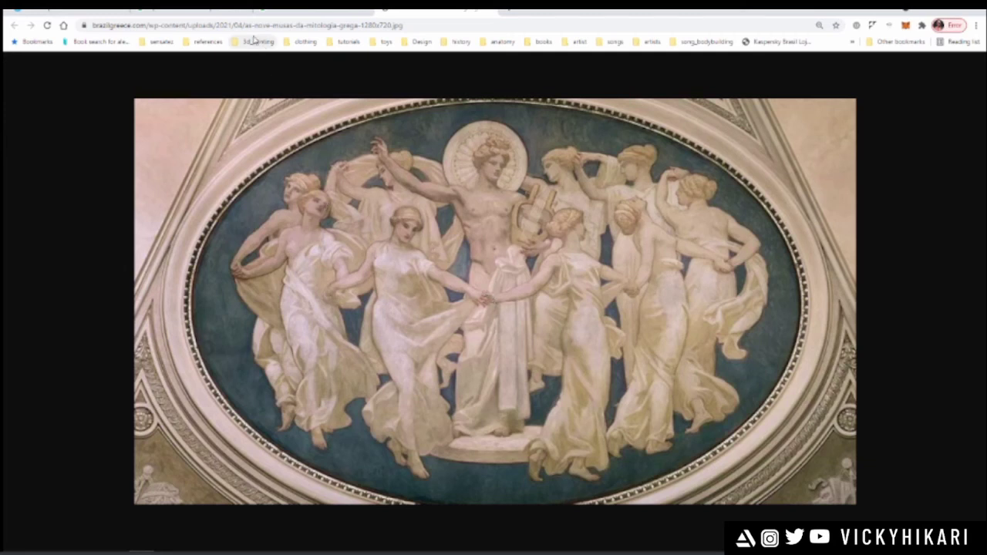
- Highlight "as-nove-musas-da-mitologia-grega" in the image address, and return to the "9 musas do conhecimento" results and related reliefs
{"action": "left_click_drag", "start_coordinate": [245, 26], "coordinate": [361, 26]}
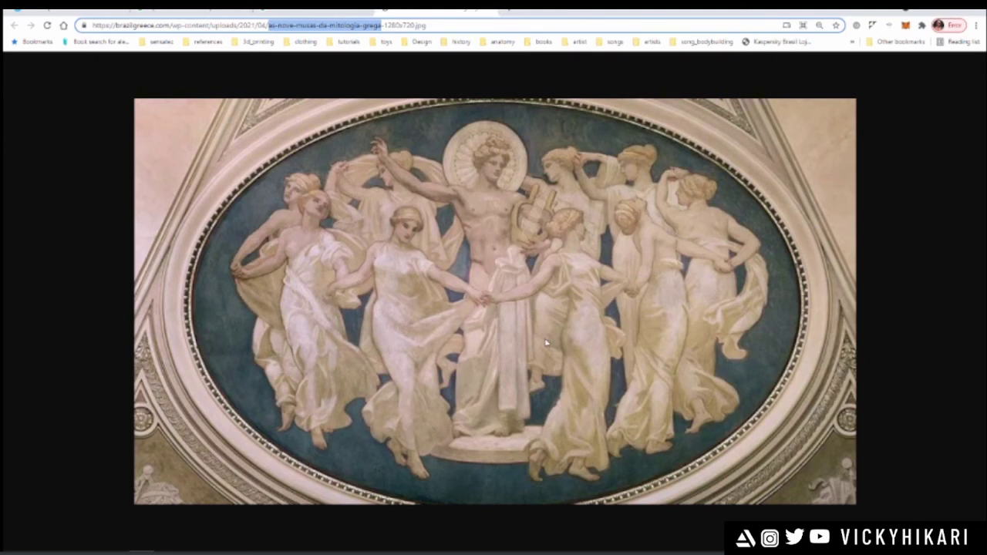
{"action": "left_click", "coordinate": [488, 12]}
{"action": "scroll", "coordinate": [429, 214], "scroll_direction": "down", "scroll_amount": 10}
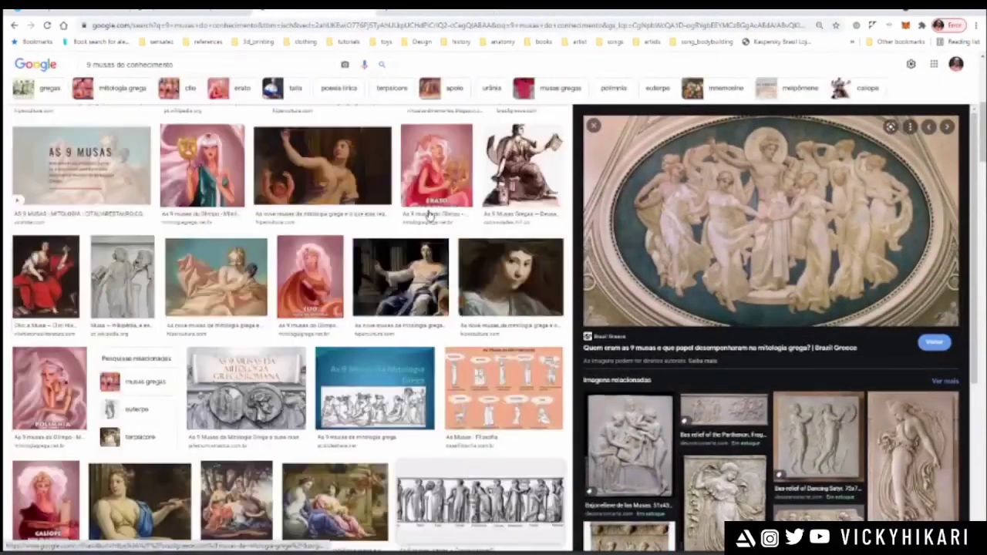
{"action": "scroll", "coordinate": [429, 215], "scroll_direction": "up", "scroll_amount": 5}
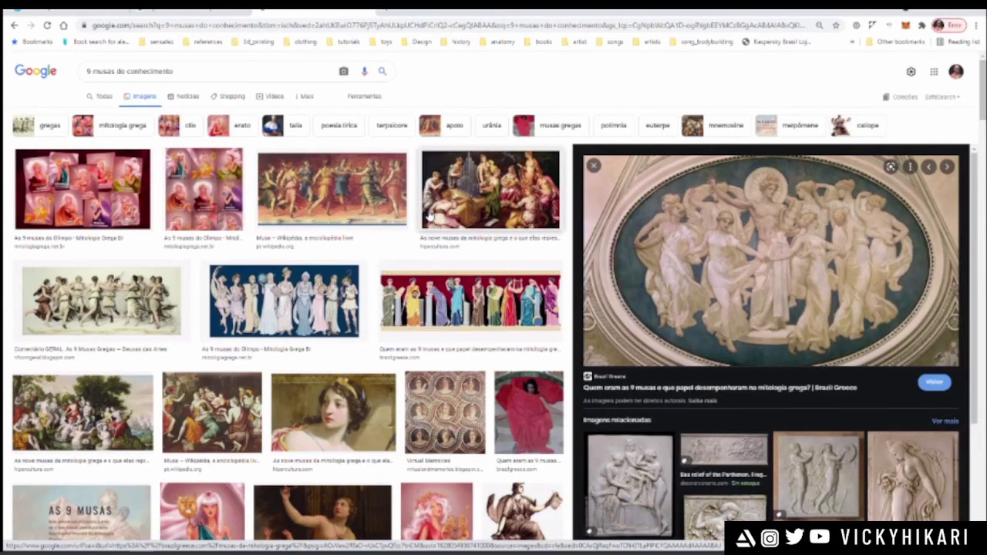
{"action": "scroll", "coordinate": [633, 247], "scroll_direction": "down", "scroll_amount": 5}
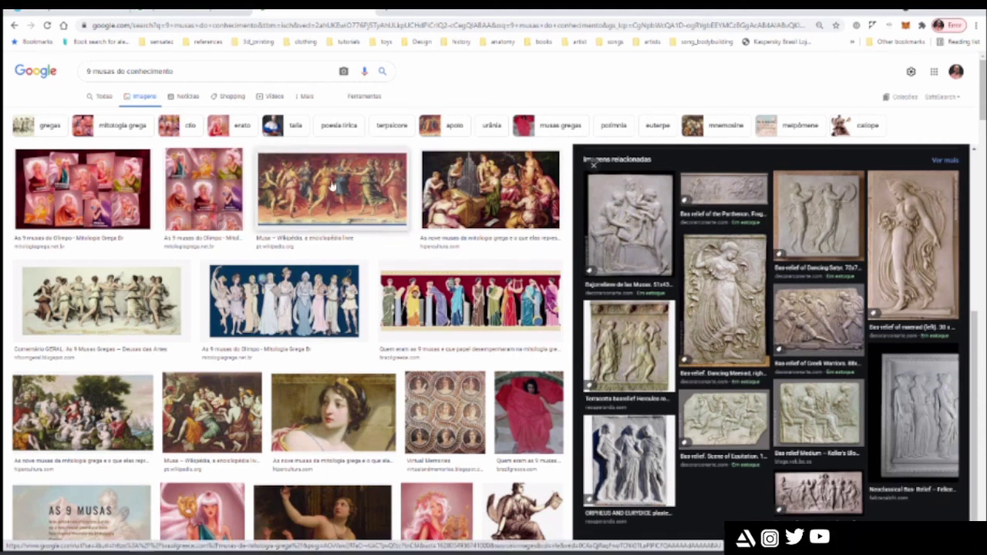
- Preview the pale engraving of the dancing muses from Comentário GERAL and look through the surrounding "9 musas do conhecimento" results
{"action": "scroll", "coordinate": [331, 186], "scroll_direction": "down", "scroll_amount": 2}
{"action": "left_click", "coordinate": [108, 198]}
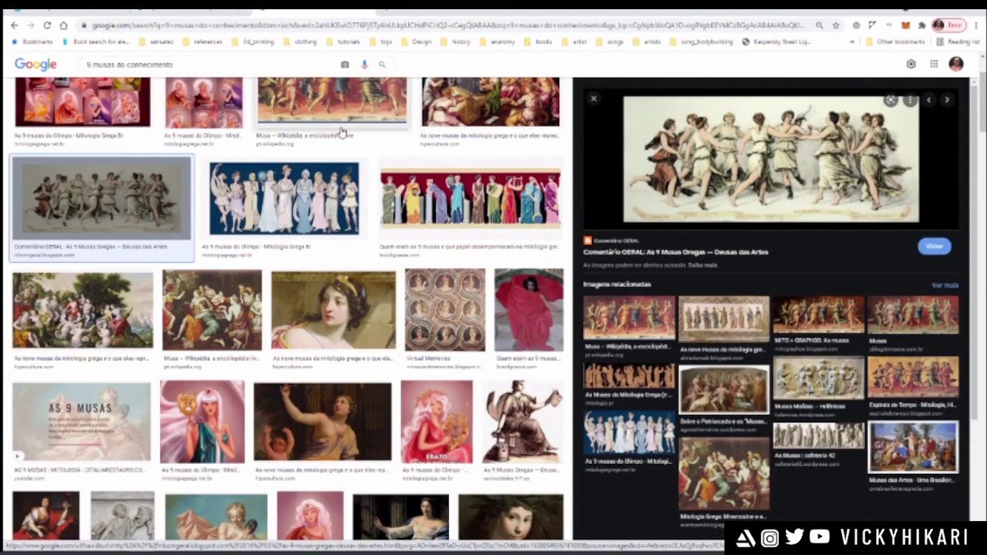
{"action": "scroll", "coordinate": [339, 135], "scroll_direction": "down", "scroll_amount": 4}
{"action": "scroll", "coordinate": [333, 146], "scroll_direction": "down", "scroll_amount": 3}
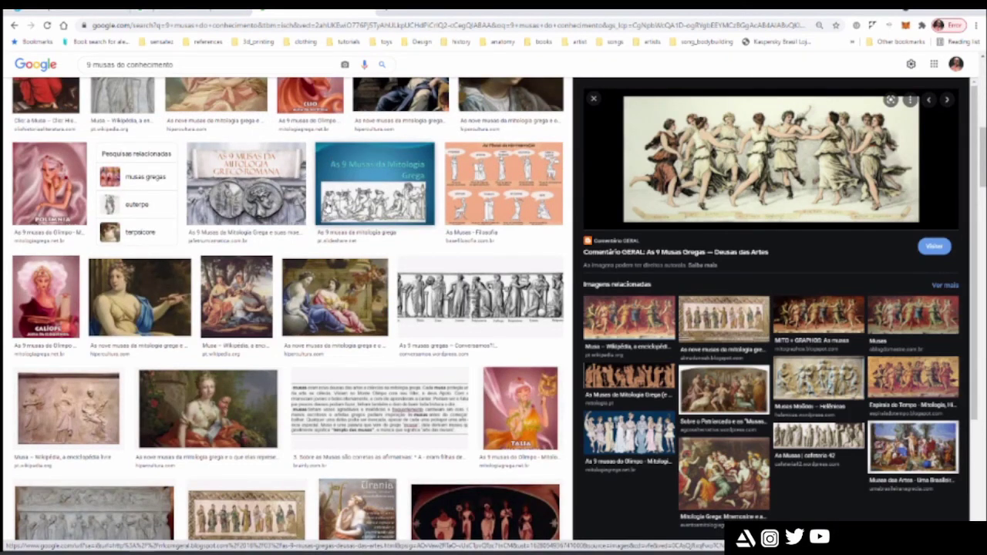
{"action": "scroll", "coordinate": [368, 207], "scroll_direction": "up", "scroll_amount": 4}
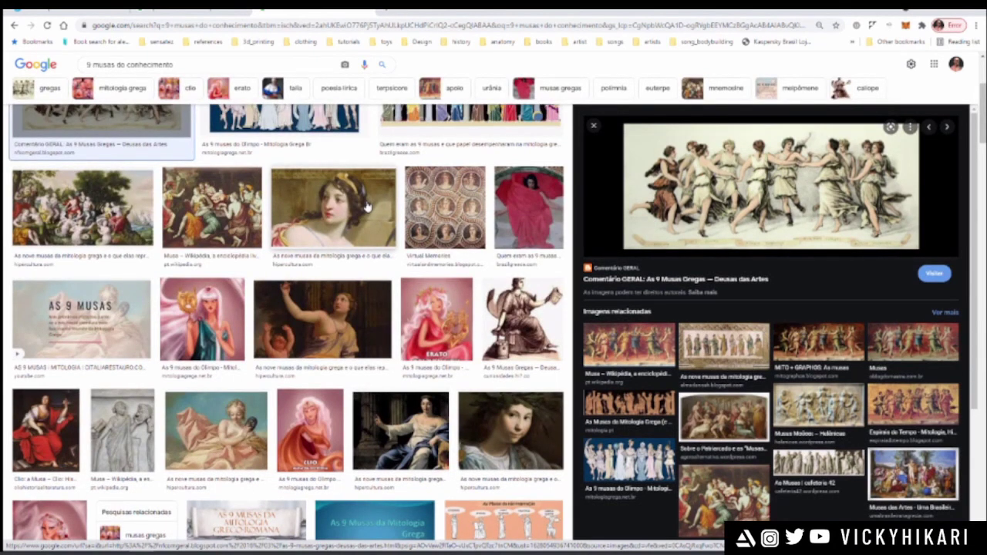
{"action": "scroll", "coordinate": [367, 206], "scroll_direction": "up", "scroll_amount": 3}
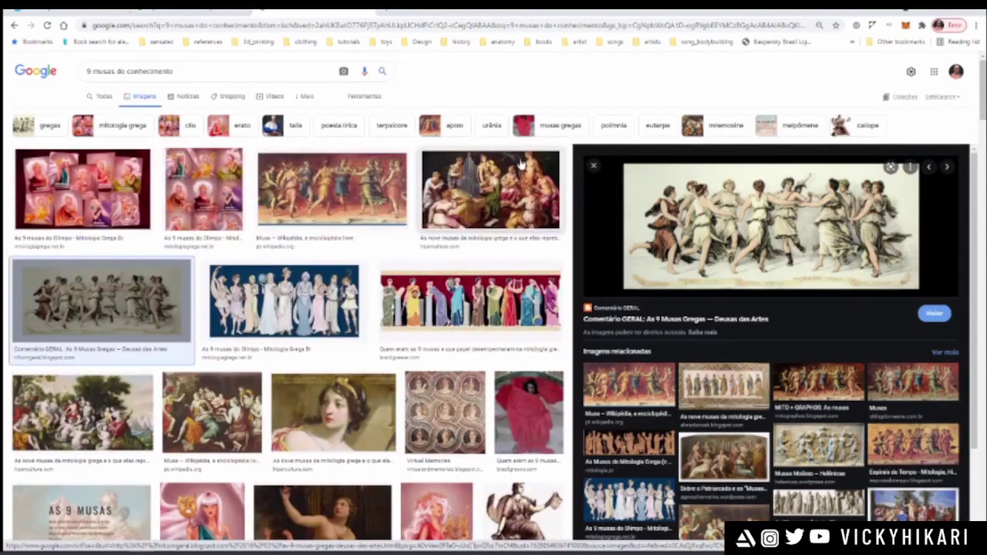
{"action": "scroll", "coordinate": [494, 186], "scroll_direction": "down", "scroll_amount": 5}
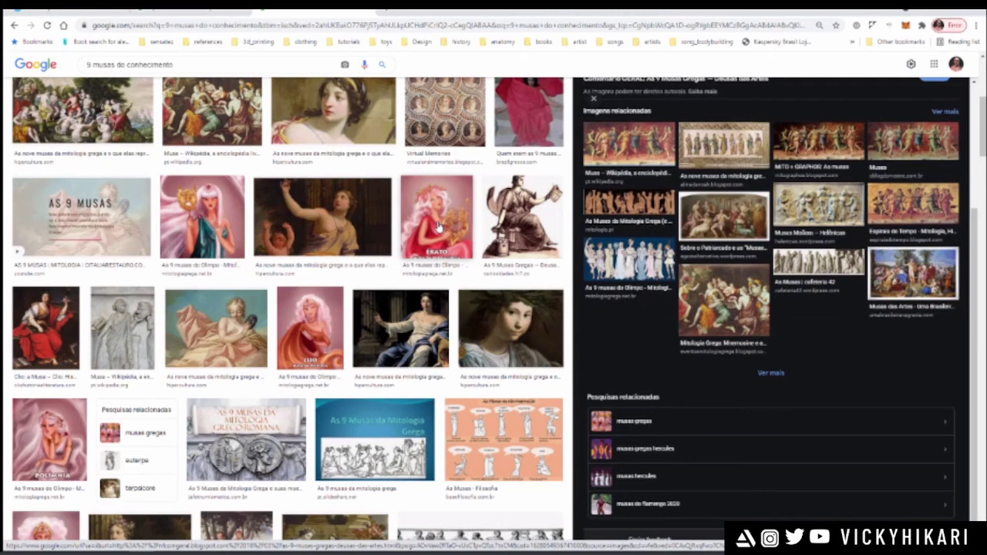
{"action": "scroll", "coordinate": [438, 225], "scroll_direction": "up", "scroll_amount": 4}
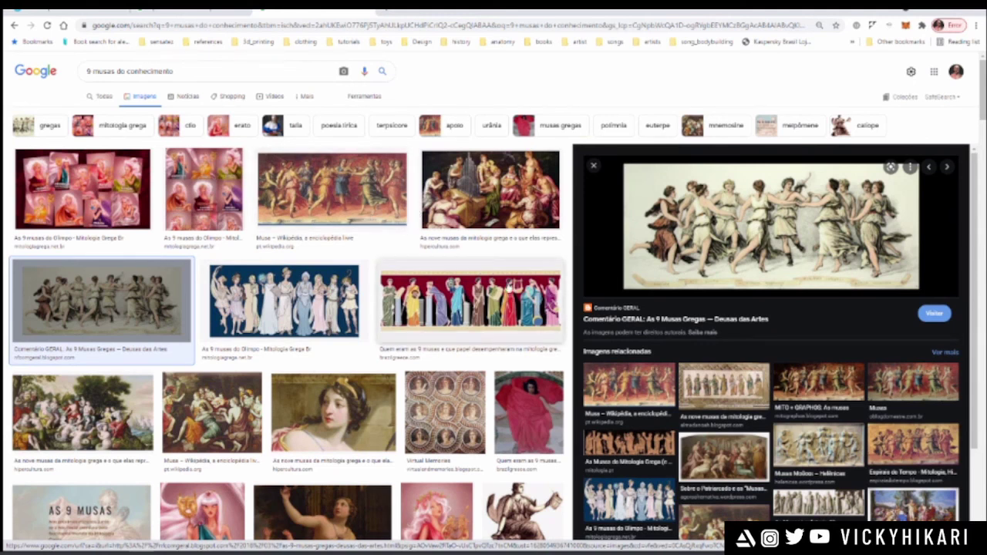
{"action": "scroll", "coordinate": [474, 359], "scroll_direction": "down", "scroll_amount": 3}
{"action": "scroll", "coordinate": [469, 357], "scroll_direction": "up", "scroll_amount": 3}
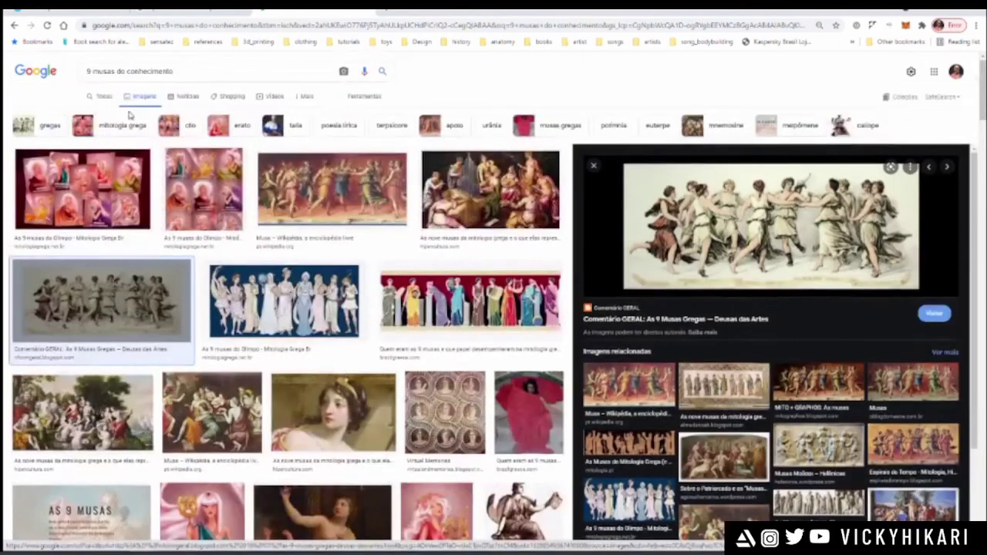
- Change the image search to "9 musas da arte grega"
{"action": "left_click_drag", "start_coordinate": [118, 70], "coordinate": [360, 71]}
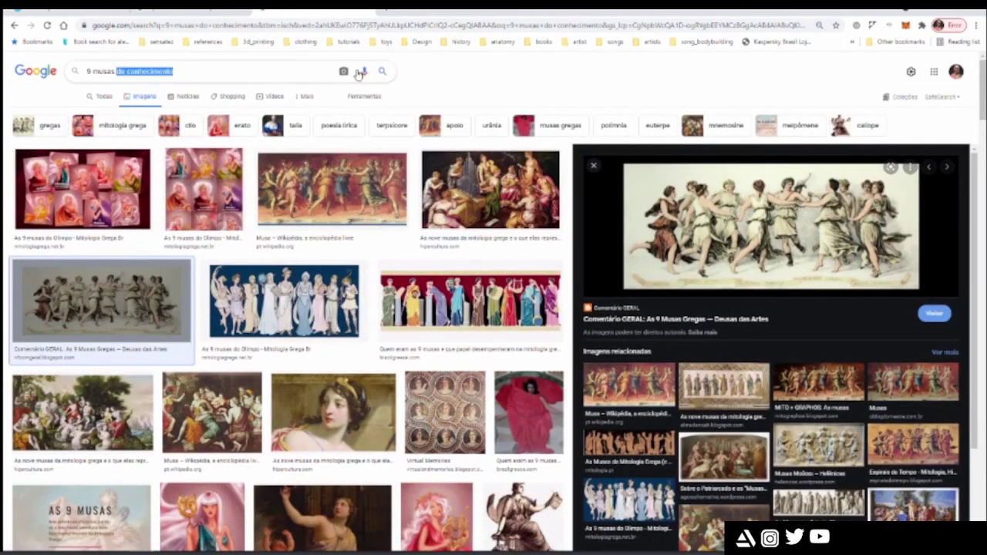
{"action": "type", "text": "da arte gr"}
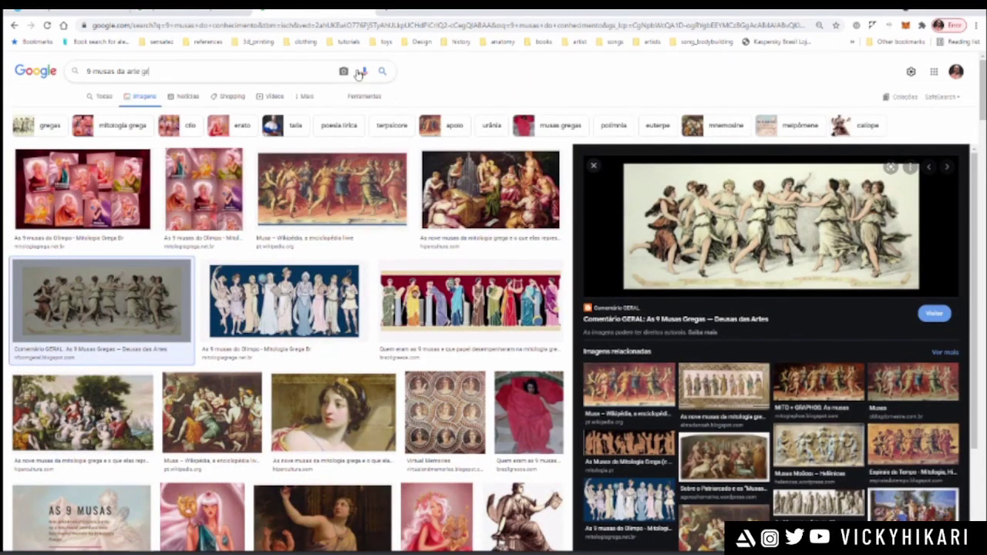
{"action": "type", "text": "ega"}
{"action": "key", "text": "Return"}
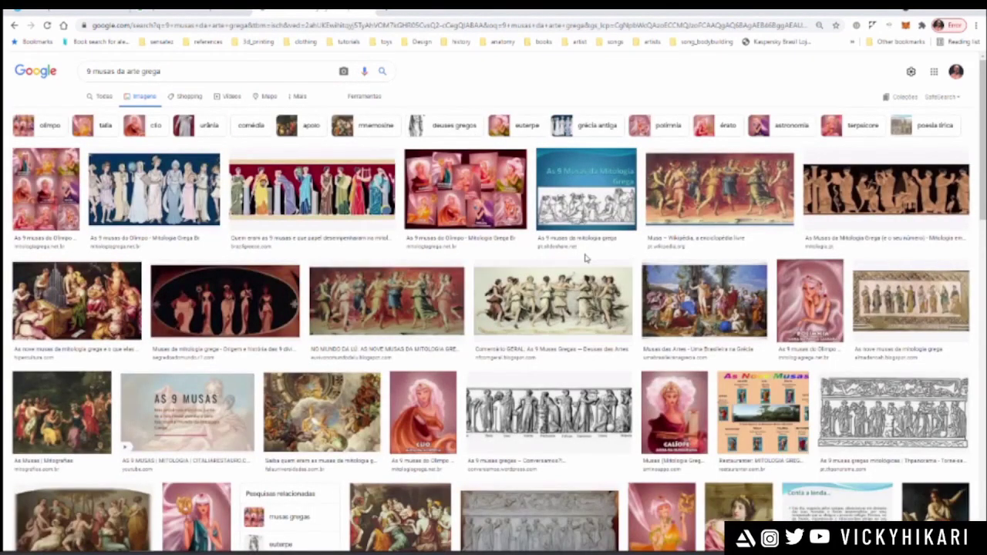
- Preview the orange-on-black frieze of the muses in the "9 musas da arte grega" results
{"action": "scroll", "coordinate": [584, 259], "scroll_direction": "down", "scroll_amount": 2}
{"action": "scroll", "coordinate": [585, 259], "scroll_direction": "down", "scroll_amount": 5}
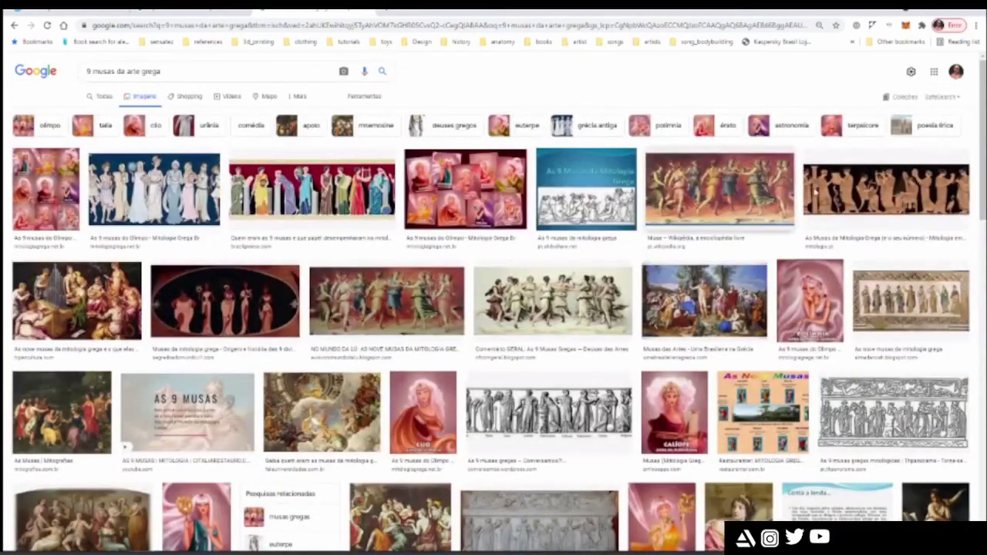
{"action": "left_click", "coordinate": [872, 185]}
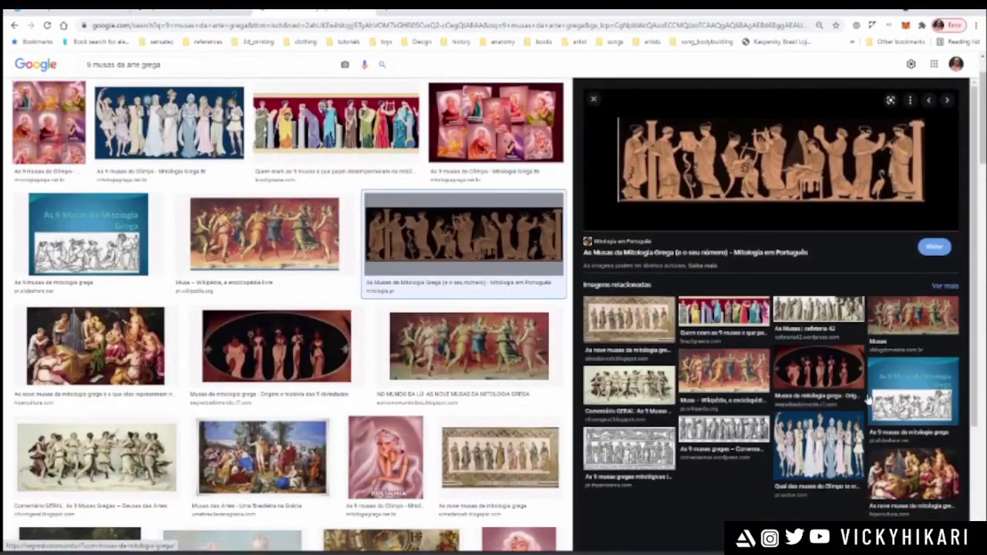
- Preview the animated muses in the dark oval, follow their related images to the purple-background version, and examine similar pictures
{"action": "left_click", "coordinate": [846, 377]}
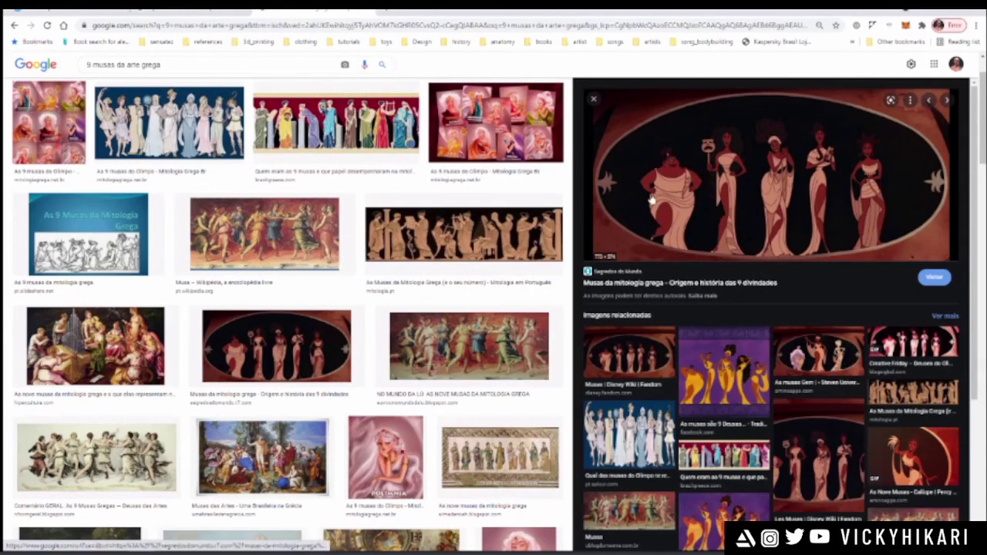
{"action": "scroll", "coordinate": [817, 244], "scroll_direction": "down", "scroll_amount": 3}
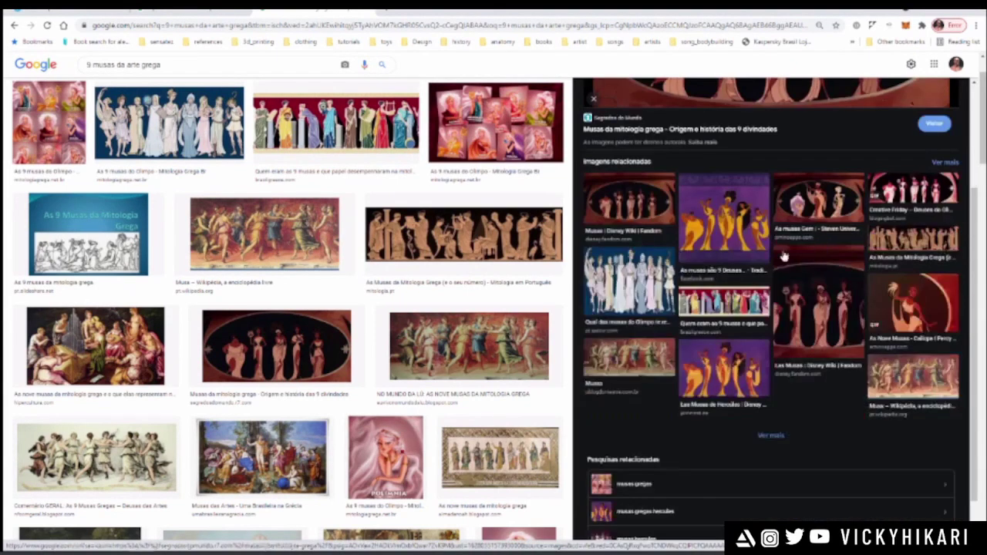
{"action": "left_click", "coordinate": [759, 222]}
{"action": "scroll", "coordinate": [759, 222], "scroll_direction": "down", "scroll_amount": 4}
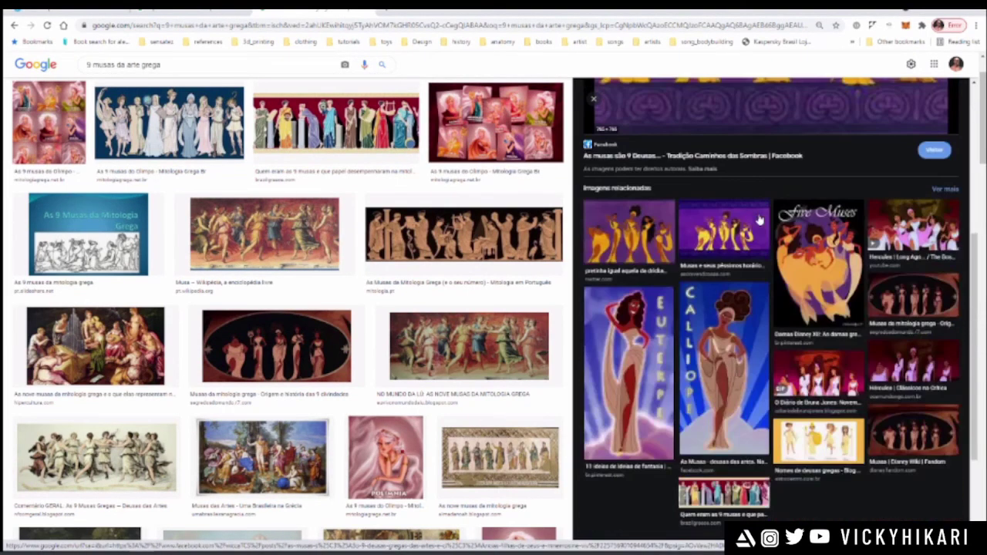
- Preview the illustrated goddesses and Olympian gods, the dancing muses from NO MUNDO DA LÚ, and the orange-on-black frieze of the muses
{"action": "left_click", "coordinate": [817, 447]}
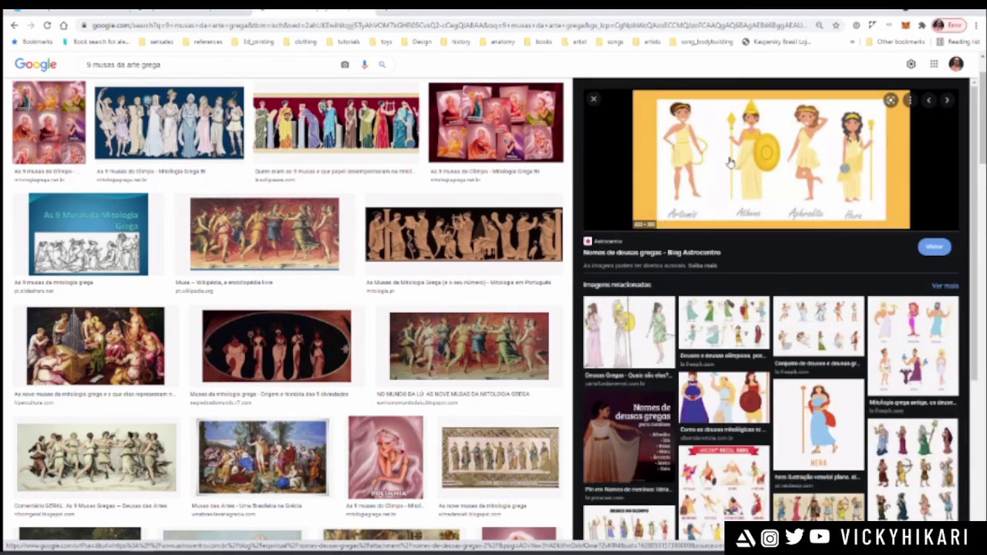
{"action": "left_click", "coordinate": [729, 324]}
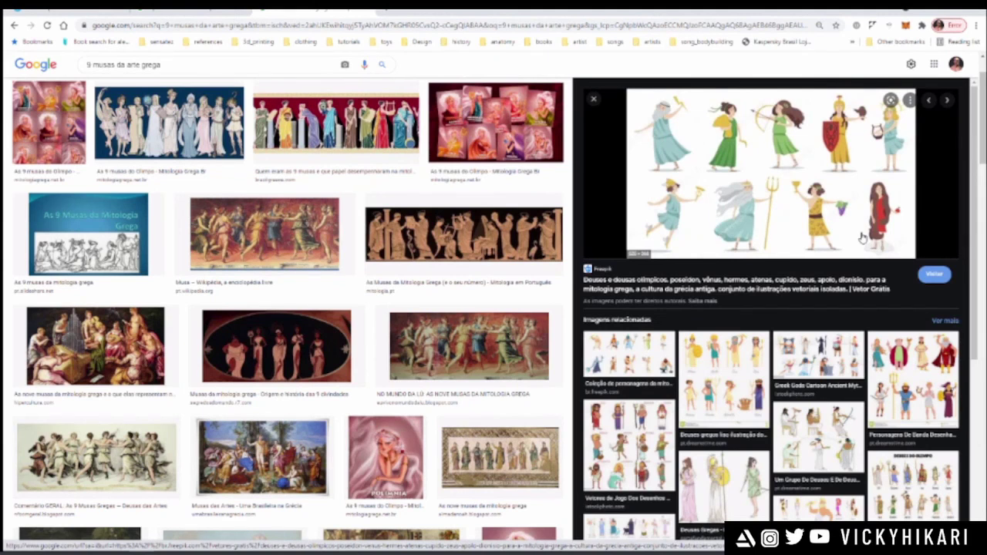
{"action": "left_click", "coordinate": [441, 341]}
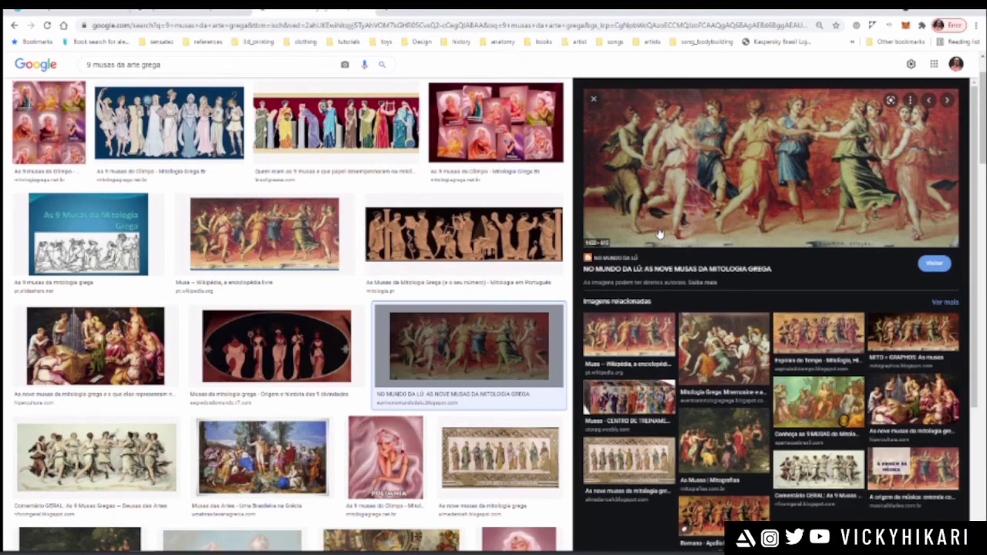
{"action": "left_click", "coordinate": [478, 223]}
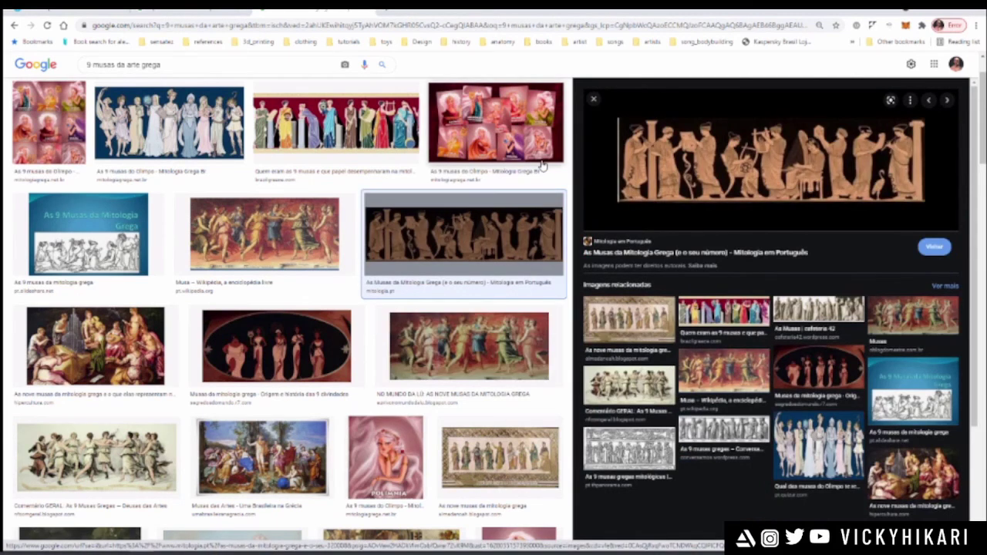
- Look through the "9 musas da arte grega" image results for further depictions of the muses and return to the first results
{"action": "scroll", "coordinate": [254, 308], "scroll_direction": "down", "scroll_amount": 5}
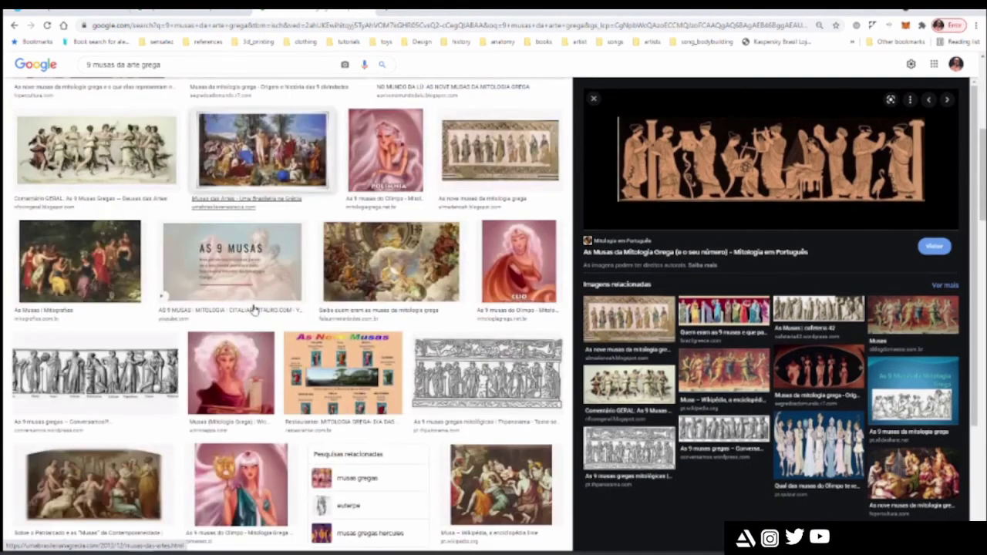
{"action": "scroll", "coordinate": [254, 309], "scroll_direction": "down", "scroll_amount": 5}
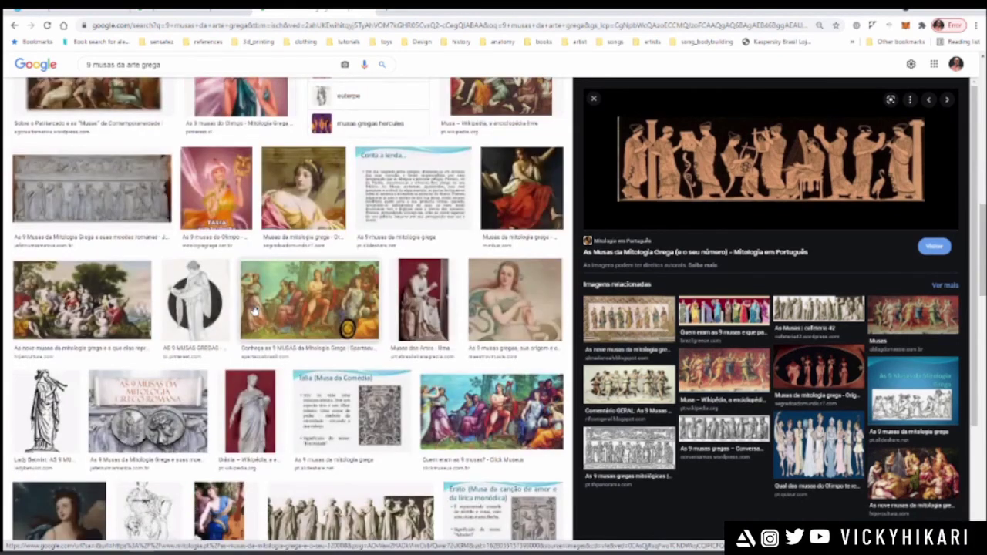
{"action": "scroll", "coordinate": [253, 311], "scroll_direction": "down", "scroll_amount": 5}
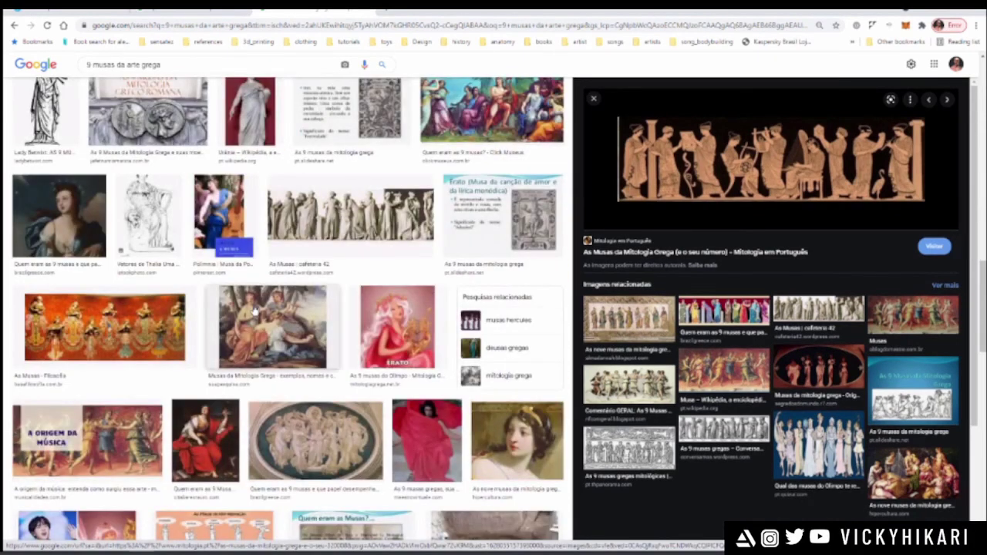
{"action": "scroll", "coordinate": [254, 311], "scroll_direction": "down", "scroll_amount": 1}
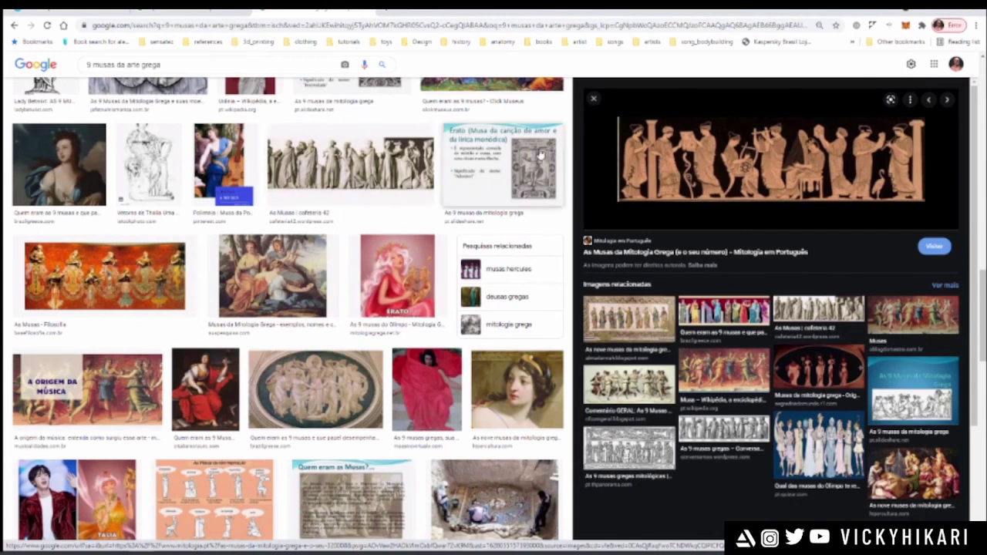
{"action": "scroll", "coordinate": [301, 330], "scroll_direction": "down", "scroll_amount": 4}
{"action": "scroll", "coordinate": [301, 330], "scroll_direction": "down", "scroll_amount": 5}
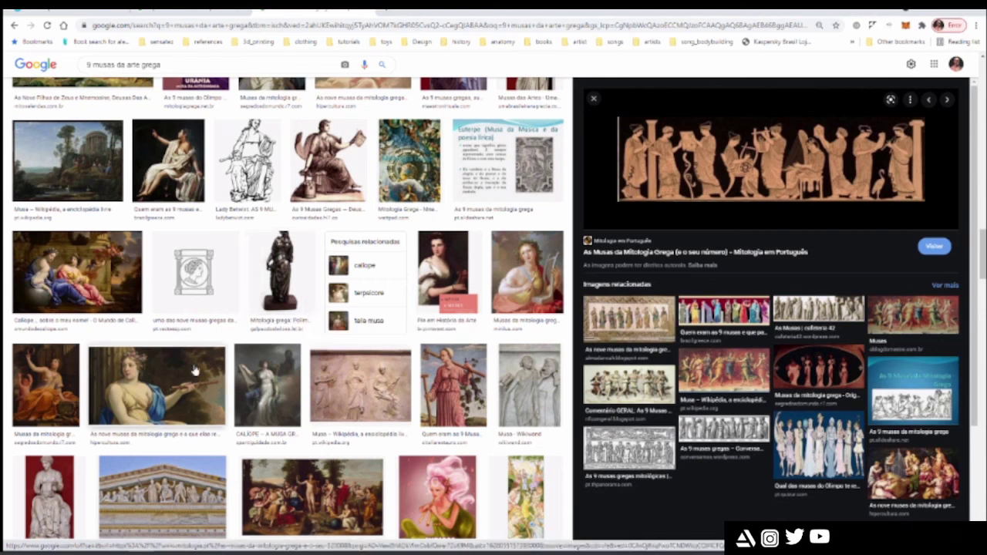
{"action": "scroll", "coordinate": [342, 378], "scroll_direction": "down", "scroll_amount": 5}
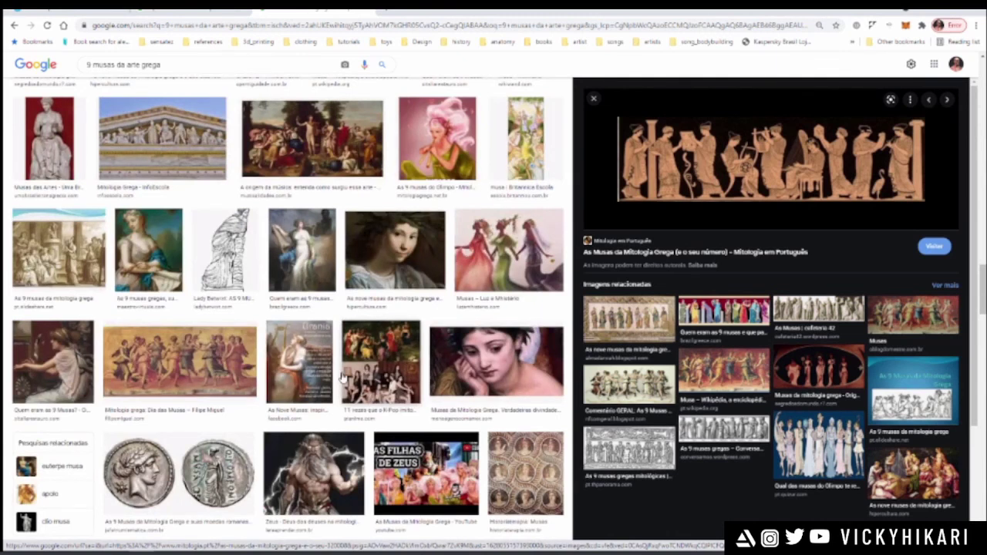
{"action": "scroll", "coordinate": [342, 378], "scroll_direction": "down", "scroll_amount": 1}
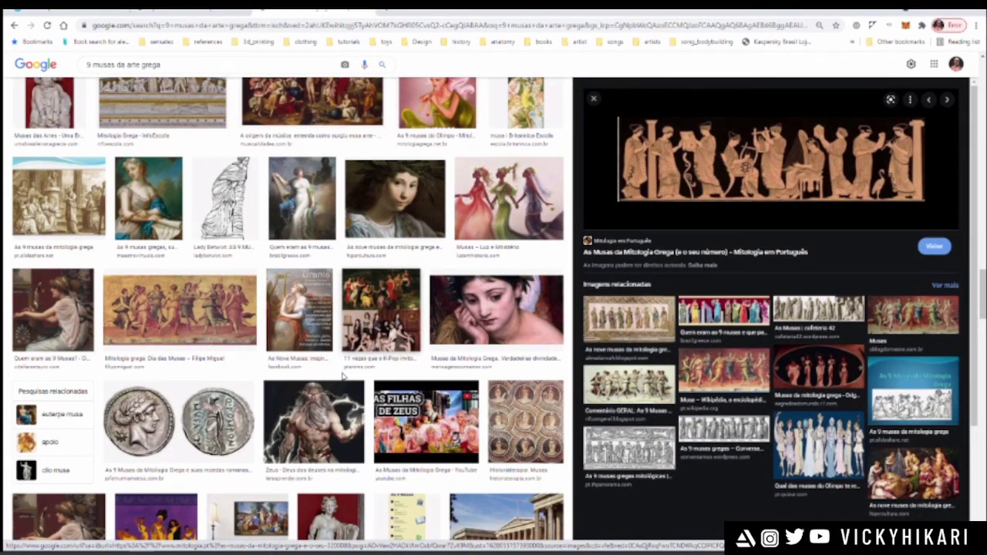
{"action": "scroll", "coordinate": [342, 376], "scroll_direction": "down", "scroll_amount": 5}
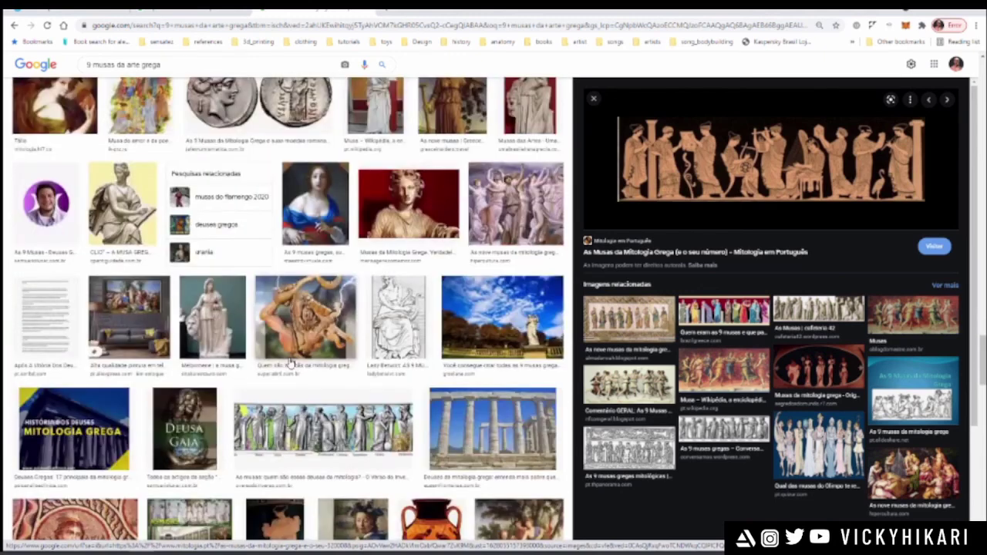
{"action": "scroll", "coordinate": [291, 361], "scroll_direction": "down", "scroll_amount": 15}
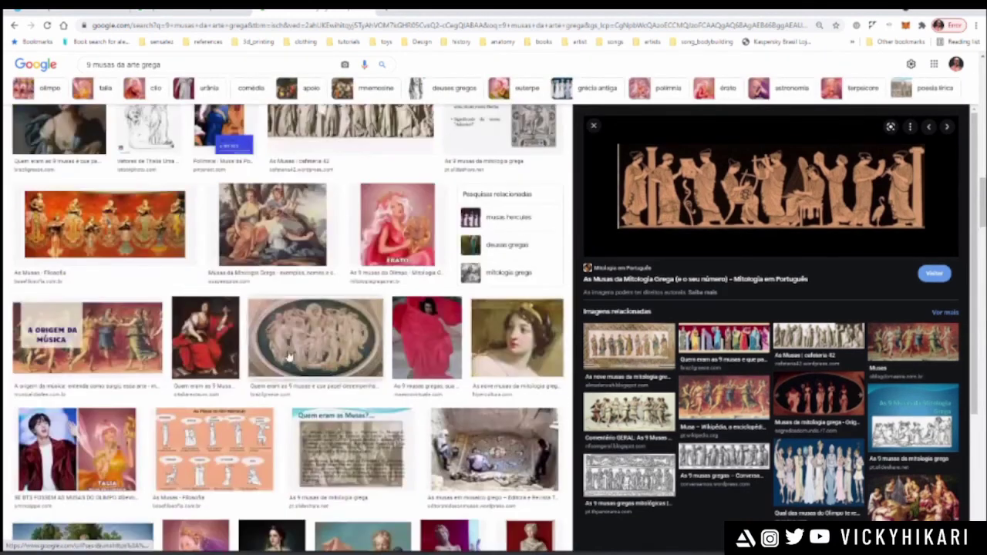
{"action": "scroll", "coordinate": [289, 356], "scroll_direction": "up", "scroll_amount": 15}
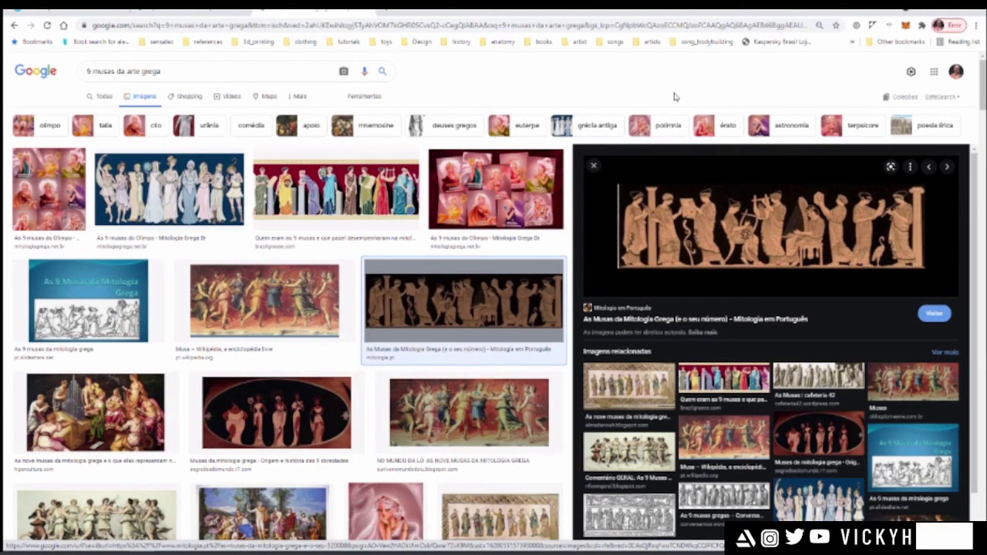
- Switch to the PureRef board, widen its window across the whole screen, and bring the green bronze sculpture references into view
{"action": "left_click", "coordinate": [926, 10]}
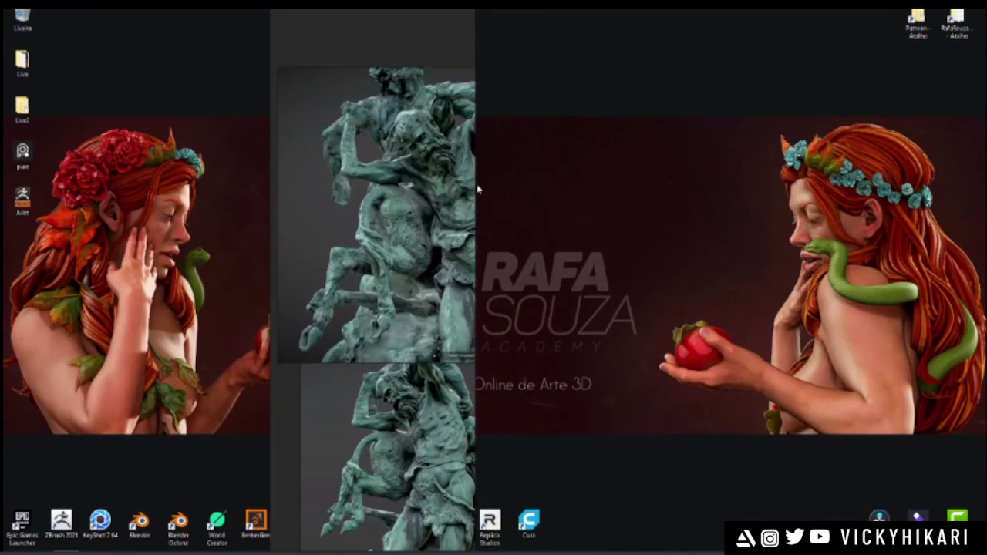
{"action": "left_click_drag", "start_coordinate": [475, 185], "coordinate": [984, 186]}
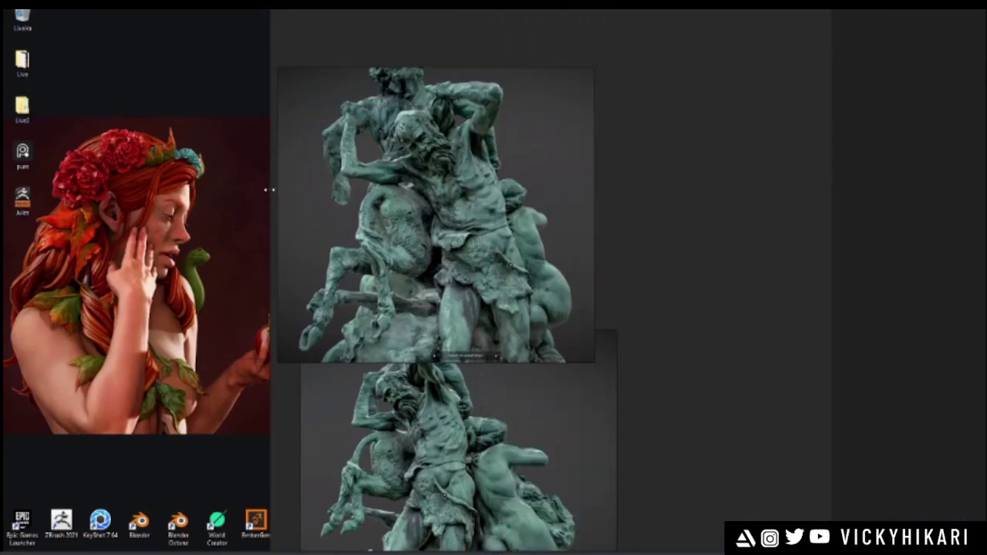
{"action": "left_click_drag", "start_coordinate": [269, 195], "coordinate": [6, 218]}
{"action": "middle_click_drag", "start_coordinate": [528, 307], "coordinate": [408, 221]}
{"action": "scroll", "coordinate": [407, 220], "scroll_direction": "down", "scroll_amount": 3}
{"action": "middle_click_drag", "start_coordinate": [413, 429], "coordinate": [455, 164]}
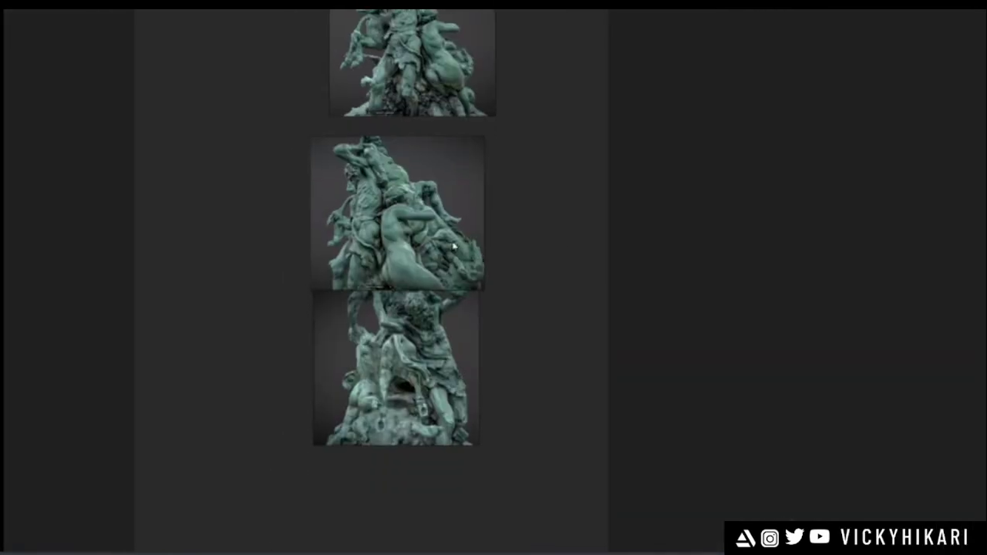
{"action": "middle_click_drag", "start_coordinate": [451, 268], "coordinate": [393, 398]}
{"action": "scroll", "coordinate": [394, 397], "scroll_direction": "up", "scroll_amount": 3}
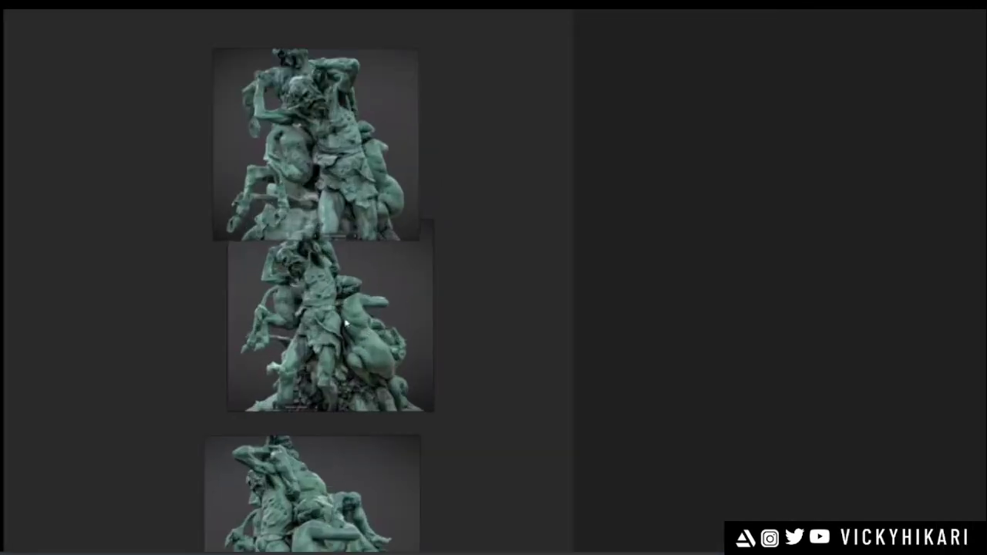
- Line up the upper two sculpture photos in a column so they no longer overlap
{"action": "left_click_drag", "start_coordinate": [341, 314], "coordinate": [325, 346]}
{"action": "left_click_drag", "start_coordinate": [316, 212], "coordinate": [307, 214]}
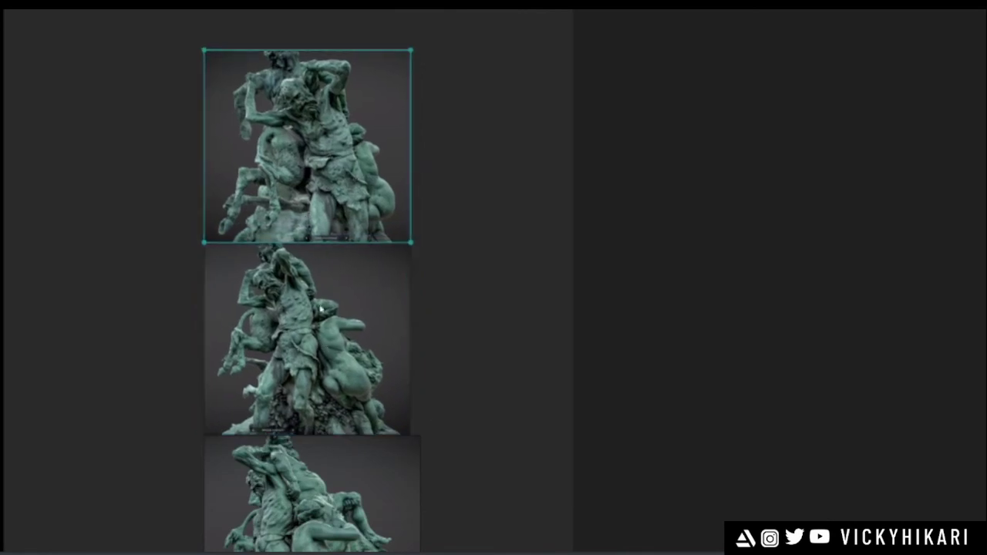
{"action": "left_click_drag", "start_coordinate": [329, 330], "coordinate": [334, 330]}
{"action": "left_click_drag", "start_coordinate": [338, 225], "coordinate": [340, 225]}
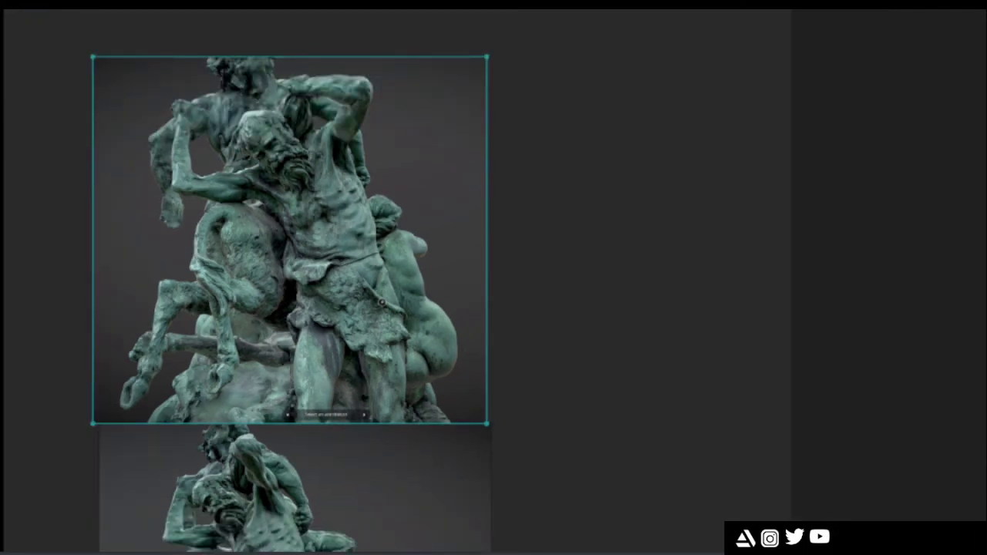
- Switch to ZBrush and examine the sculpted male torso beside the bronze sculpture reference
{"action": "key", "text": "super"}
{"action": "mouse_move", "coordinate": [136, 546]}
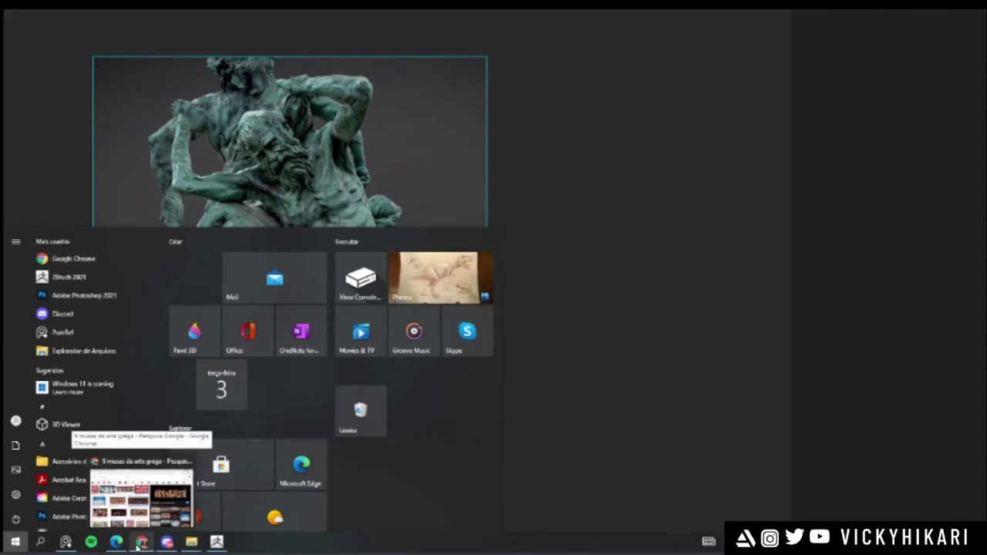
{"action": "left_click", "coordinate": [219, 545]}
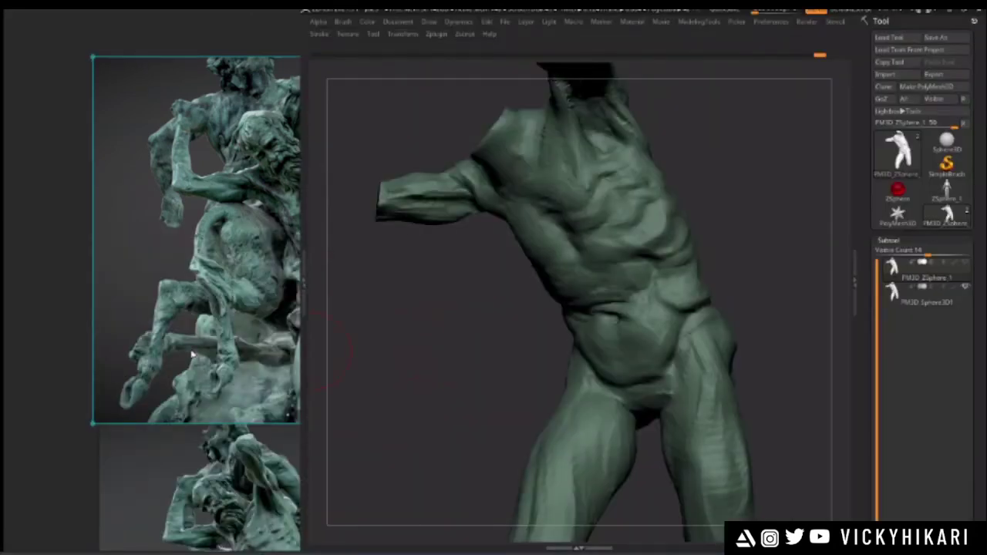
{"action": "scroll", "coordinate": [180, 353], "scroll_direction": "up", "scroll_amount": 3}
{"action": "mouse_move", "coordinate": [437, 373]}
{"action": "left_mouse_down"}
{"action": "mouse_move", "coordinate": [452, 373]}
{"action": "mouse_move", "coordinate": [434, 364]}
{"action": "mouse_move", "coordinate": [455, 358]}
{"action": "mouse_move", "coordinate": [430, 348]}
{"action": "mouse_move", "coordinate": [440, 342]}
{"action": "left_mouse_up"}
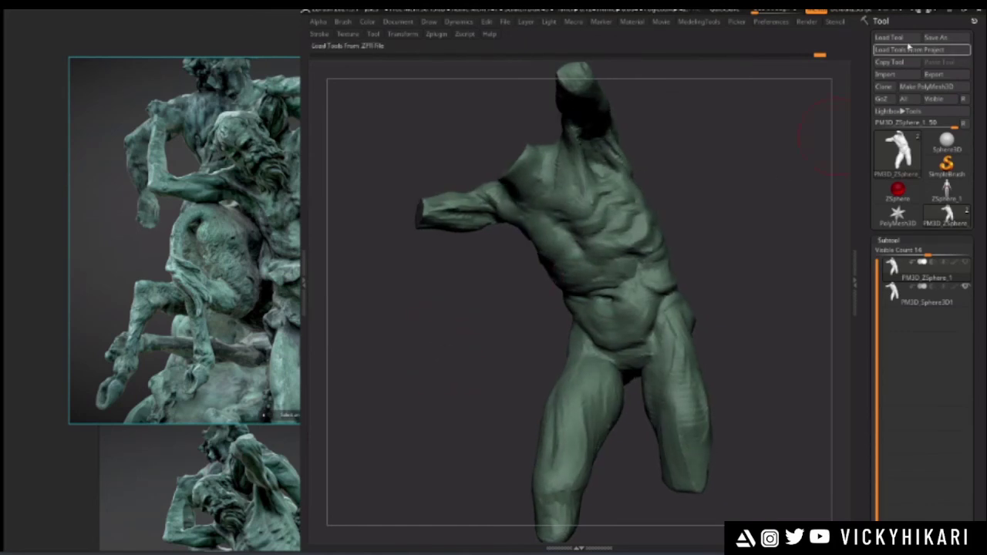
{"action": "mouse_move", "coordinate": [462, 292]}
{"action": "left_mouse_down"}
{"action": "mouse_move", "coordinate": [409, 304]}
{"action": "mouse_move", "coordinate": [417, 293]}
{"action": "mouse_move", "coordinate": [384, 311]}
{"action": "mouse_move", "coordinate": [458, 291]}
{"action": "left_mouse_up"}
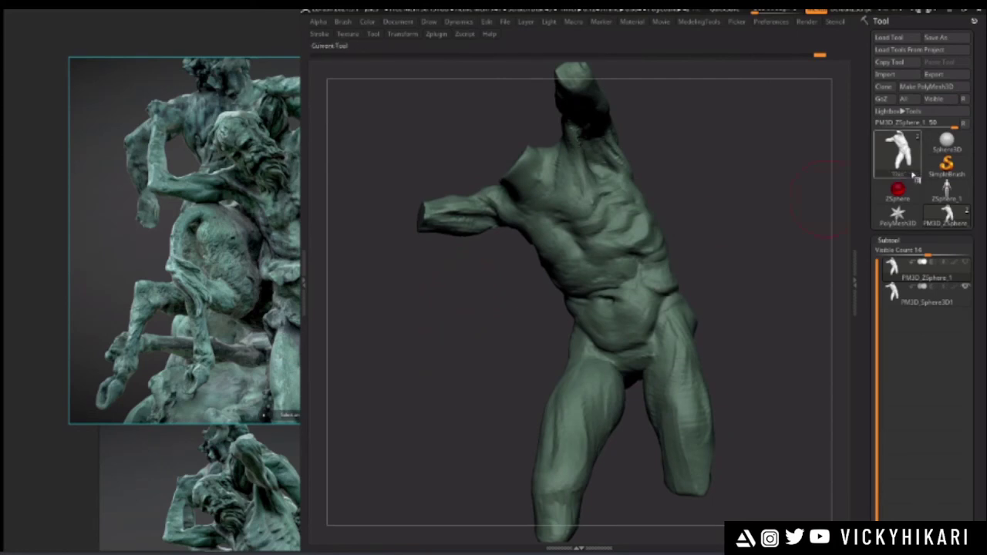
{"action": "mouse_move", "coordinate": [910, 158]}
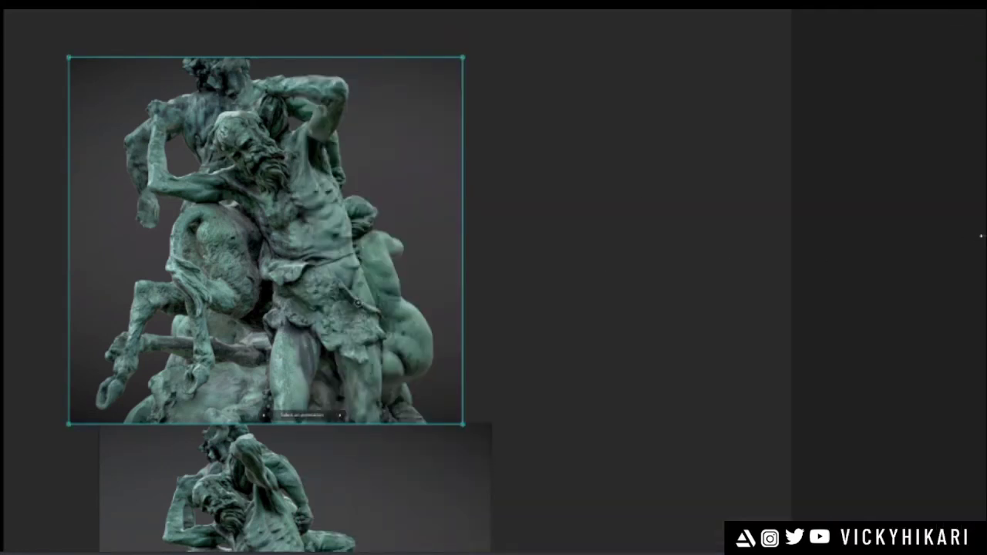
- Narrow the PureRef window to less than half the screen width and frame the hoofed legs in the uppermost sculpture photo
{"action": "left_click_drag", "start_coordinate": [981, 236], "coordinate": [394, 254]}
{"action": "middle_click_drag", "start_coordinate": [330, 270], "coordinate": [239, 255]}
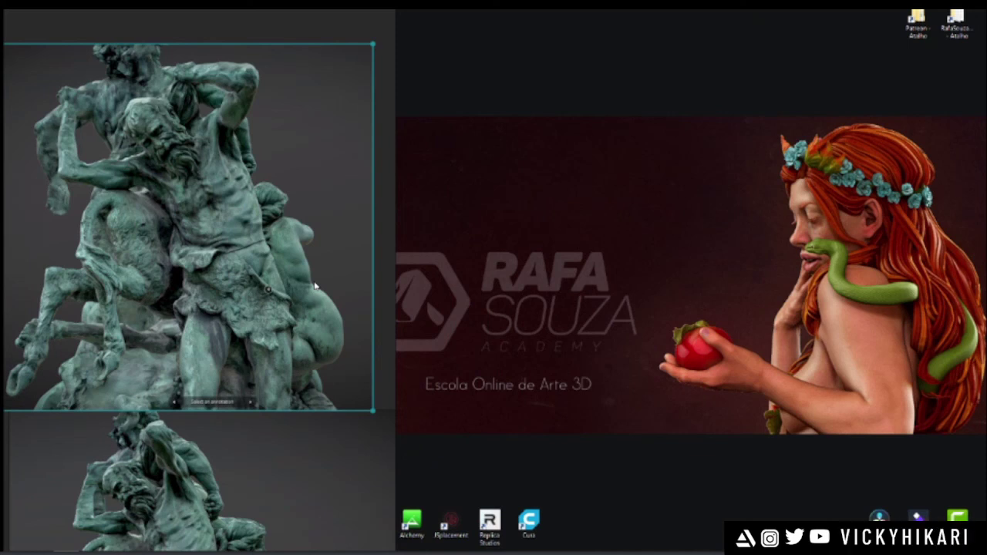
{"action": "middle_click_drag", "start_coordinate": [68, 282], "coordinate": [164, 260]}
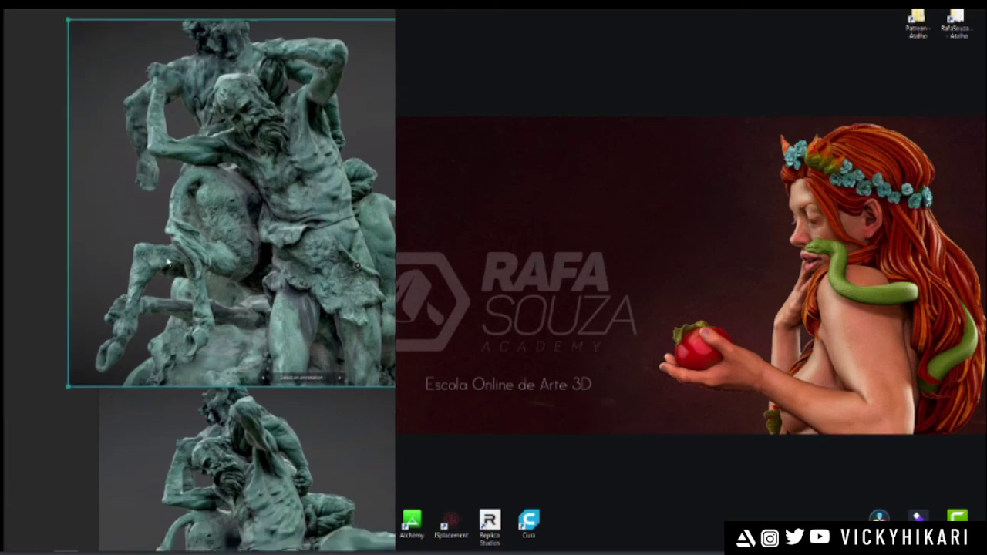
{"action": "scroll", "coordinate": [164, 260], "scroll_direction": "up", "scroll_amount": 4}
{"action": "scroll", "coordinate": [115, 263], "scroll_direction": "up", "scroll_amount": 2}
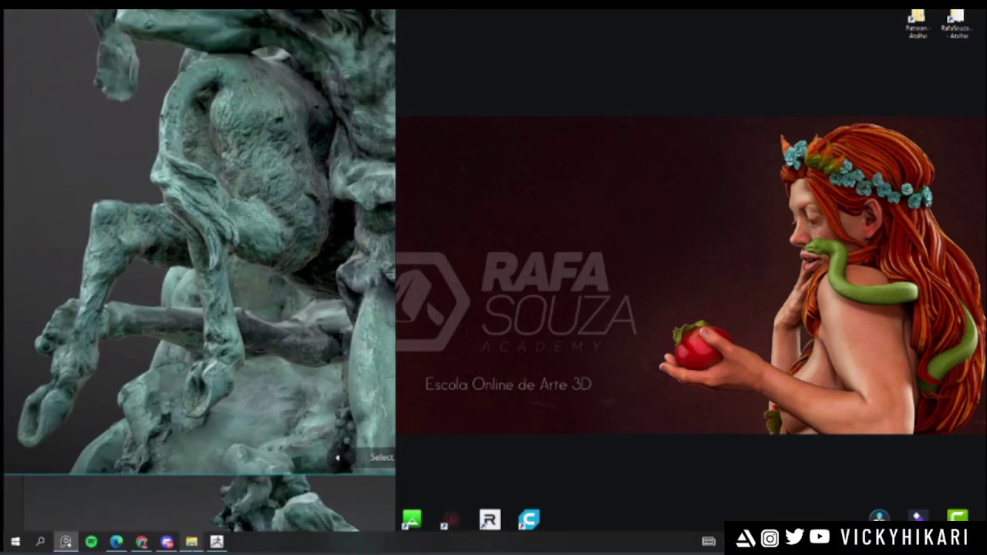
- Switch to File Explorer, view the contents of the Live folder on the desktop, and put the window away
{"action": "mouse_move", "coordinate": [190, 540]}
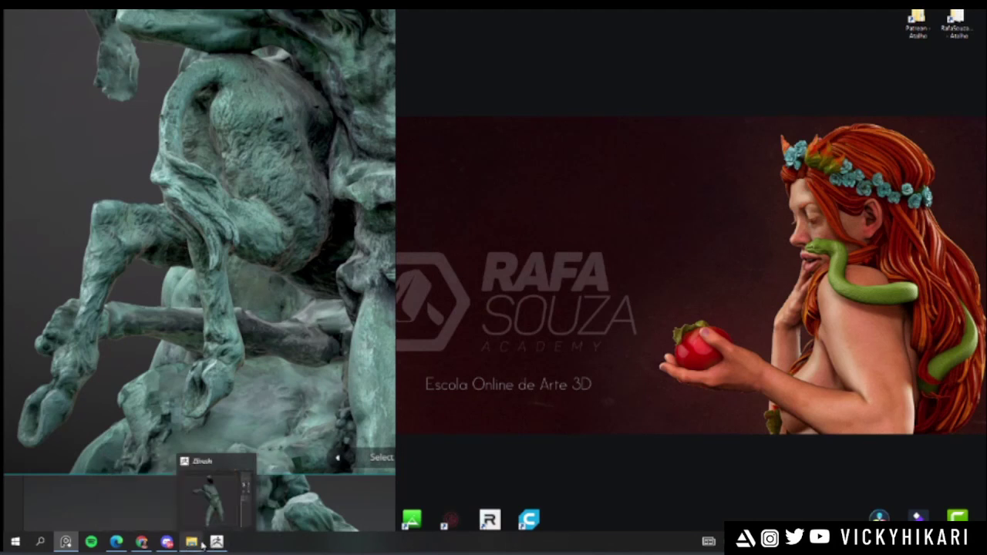
{"action": "left_click", "coordinate": [147, 524]}
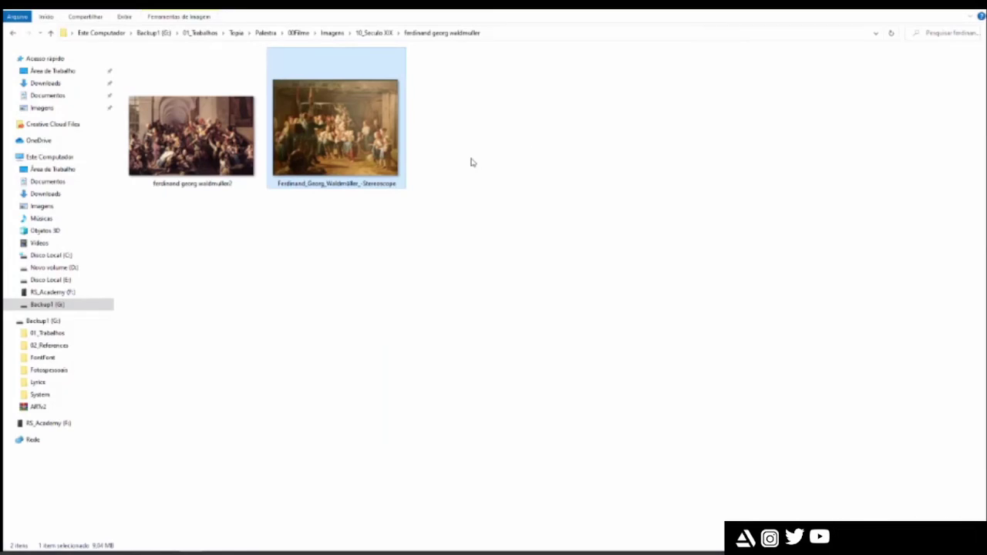
{"action": "left_click", "coordinate": [65, 71]}
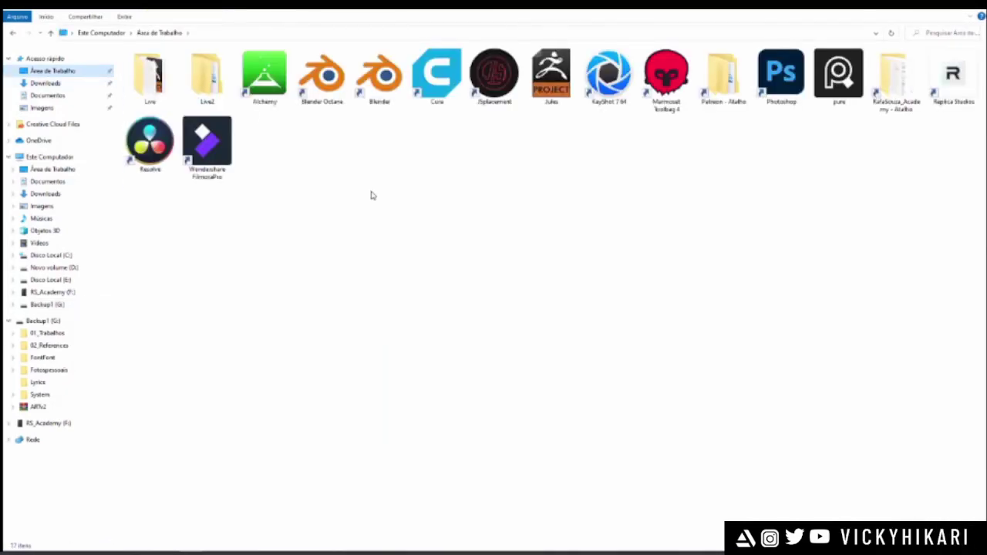
{"action": "double_click", "coordinate": [149, 81]}
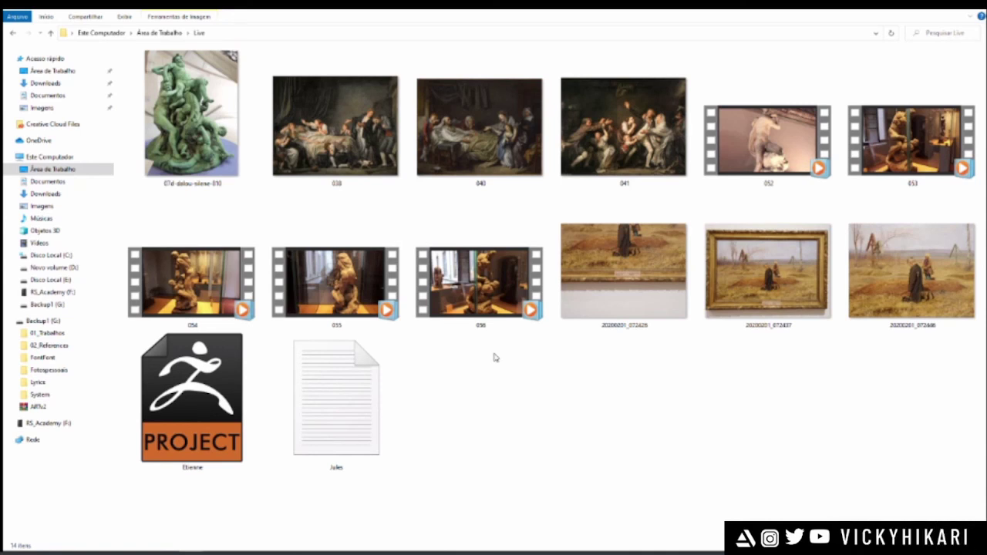
{"action": "left_click", "coordinate": [925, 8]}
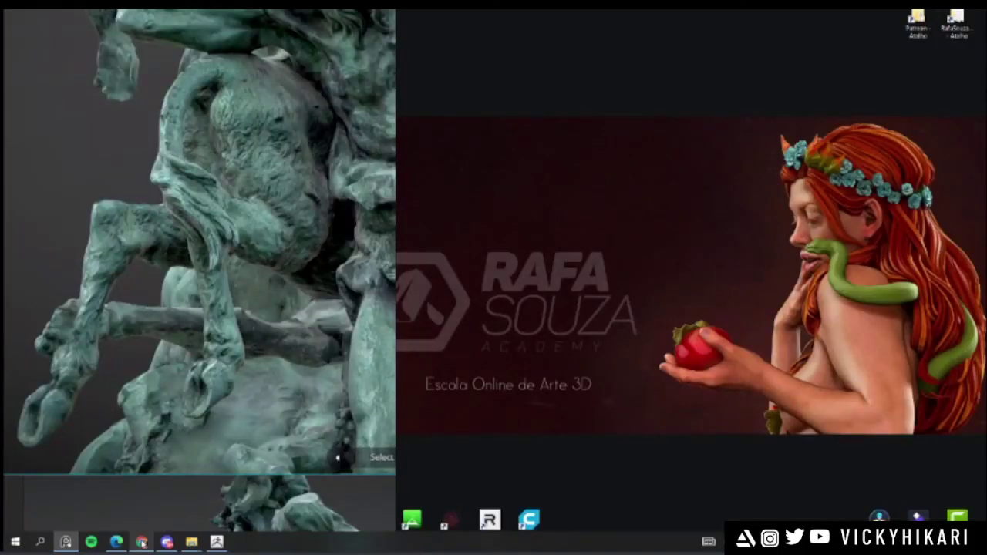
- Switch to Chrome and load youtube.com in place of the muse image results
{"action": "left_click", "coordinate": [141, 542]}
{"action": "left_click", "coordinate": [326, 25]}
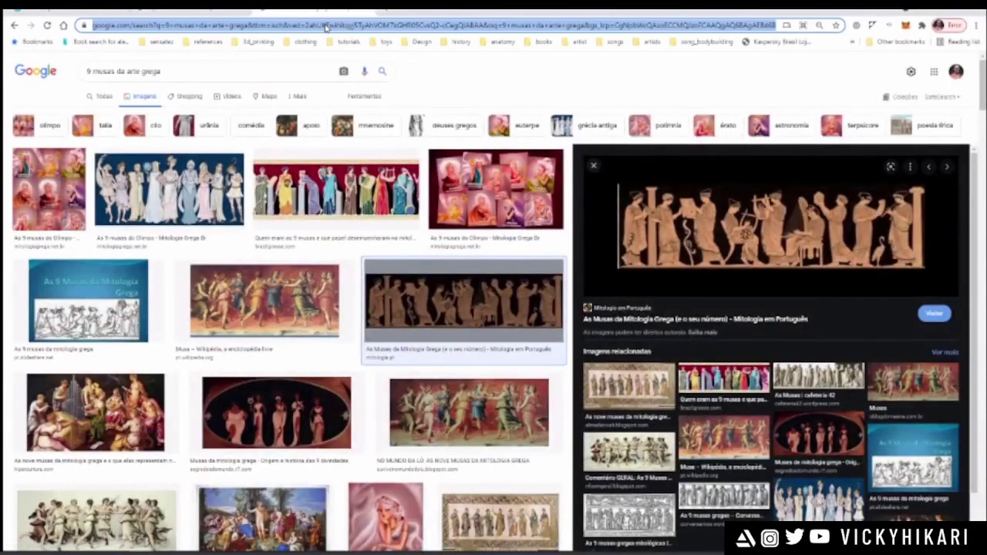
{"action": "type", "text": "youtube.com"}
{"action": "key", "text": "Return"}
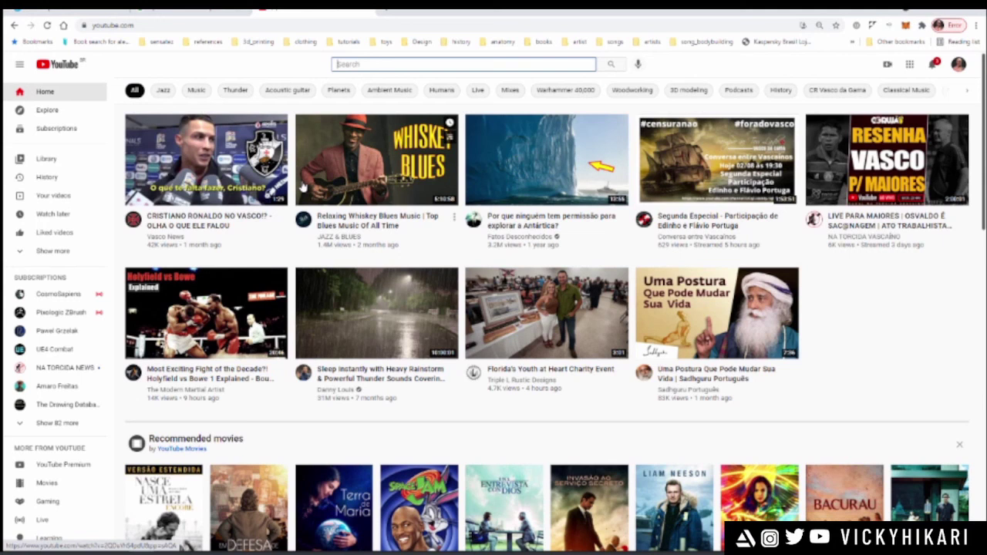
- Search YouTube for "whiskey blues" and close the browser window
{"action": "type", "text": "whiskey blues"}
{"action": "key", "text": "Return"}
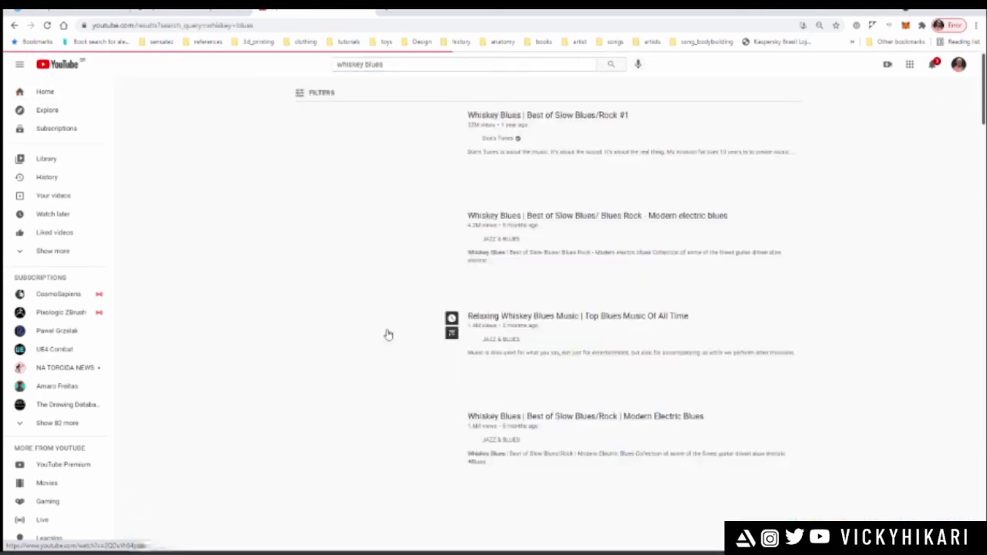
{"action": "scroll", "coordinate": [388, 334], "scroll_direction": "down", "scroll_amount": 2}
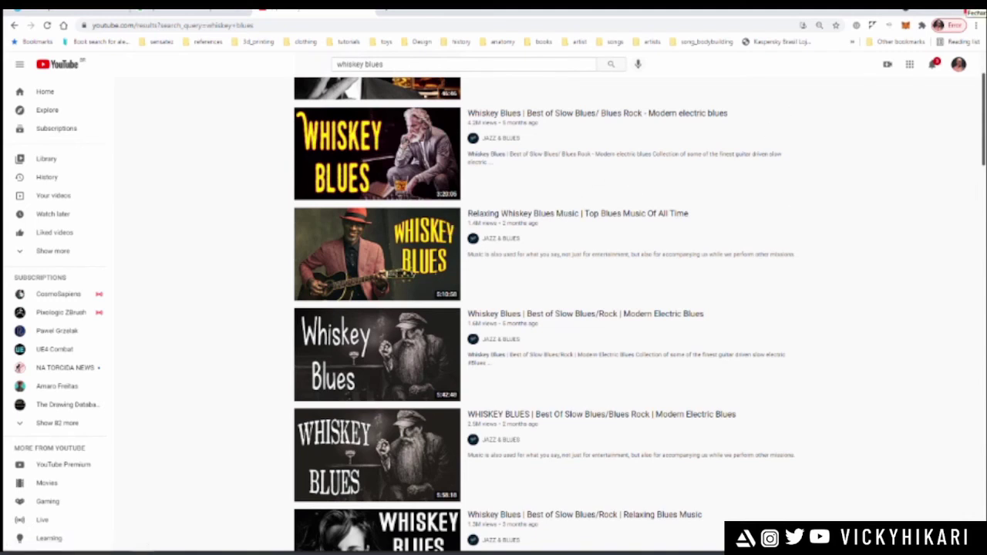
{"action": "left_click", "coordinate": [973, 11]}
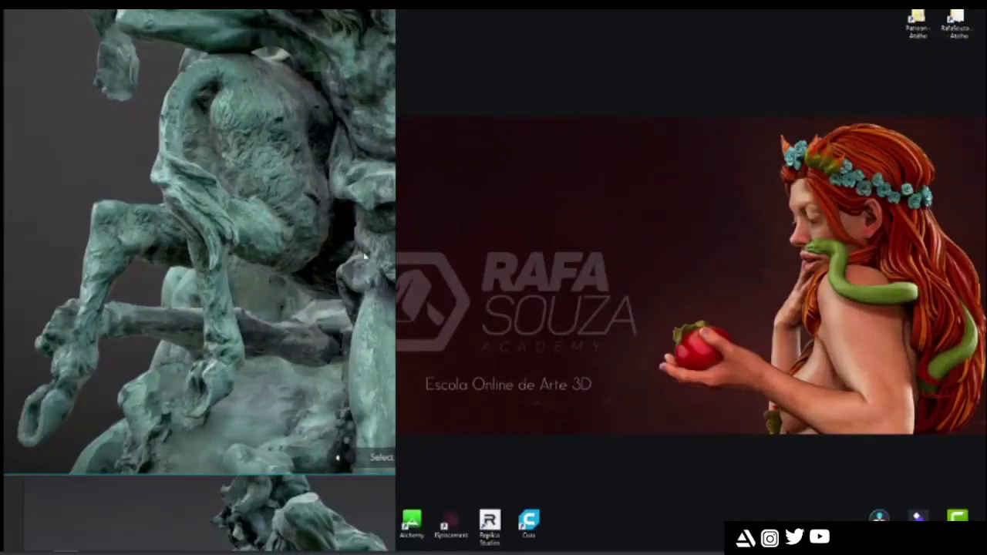
- Widen the PureRef window to the full screen width and frame the two uppermost sculpture photos
{"action": "left_click_drag", "start_coordinate": [407, 262], "coordinate": [832, 272]}
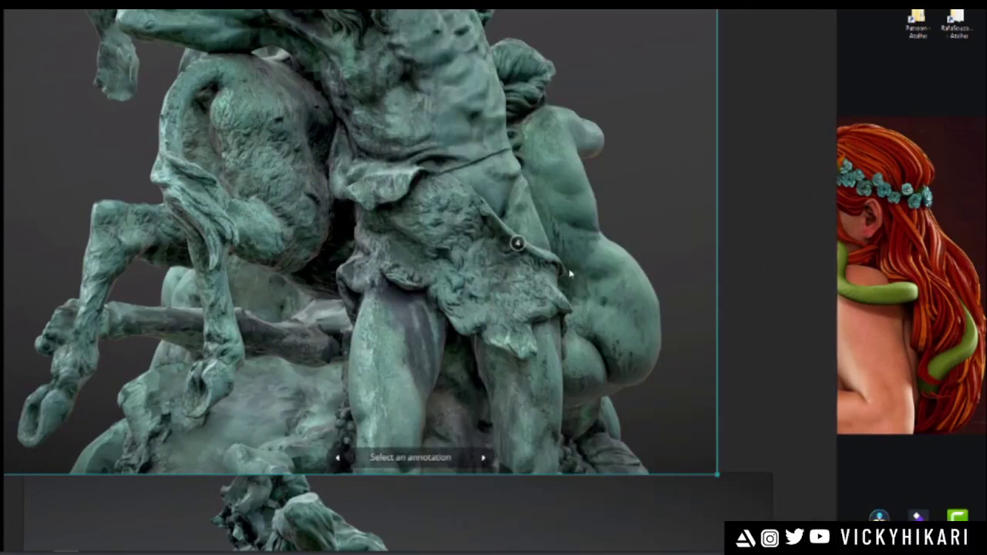
{"action": "scroll", "coordinate": [347, 273], "scroll_direction": "down", "scroll_amount": 1}
{"action": "scroll", "coordinate": [347, 272], "scroll_direction": "down", "scroll_amount": 3}
{"action": "middle_click_drag", "start_coordinate": [245, 264], "coordinate": [124, 219]}
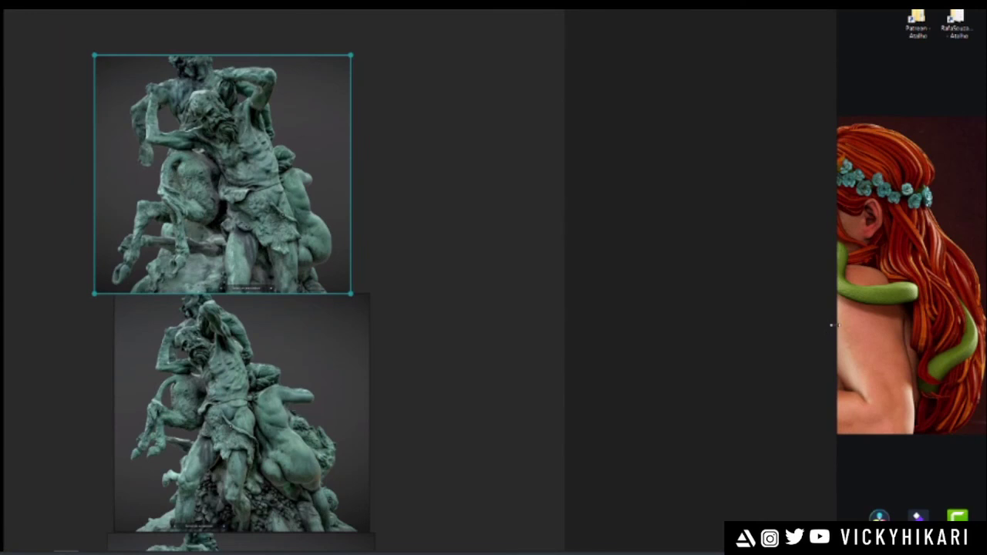
{"action": "left_click_drag", "start_coordinate": [832, 333], "coordinate": [981, 318]}
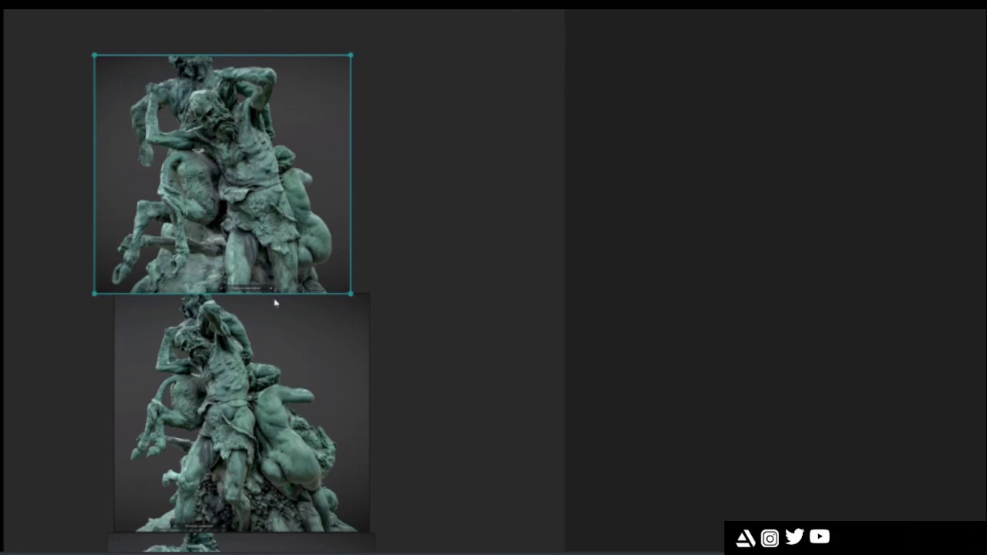
- Move the uppermost sculpture photo sideways to line it up with the photo beneath it
{"action": "middle_click_drag", "start_coordinate": [261, 300], "coordinate": [312, 299]}
{"action": "left_click_drag", "start_coordinate": [322, 268], "coordinate": [343, 271]}
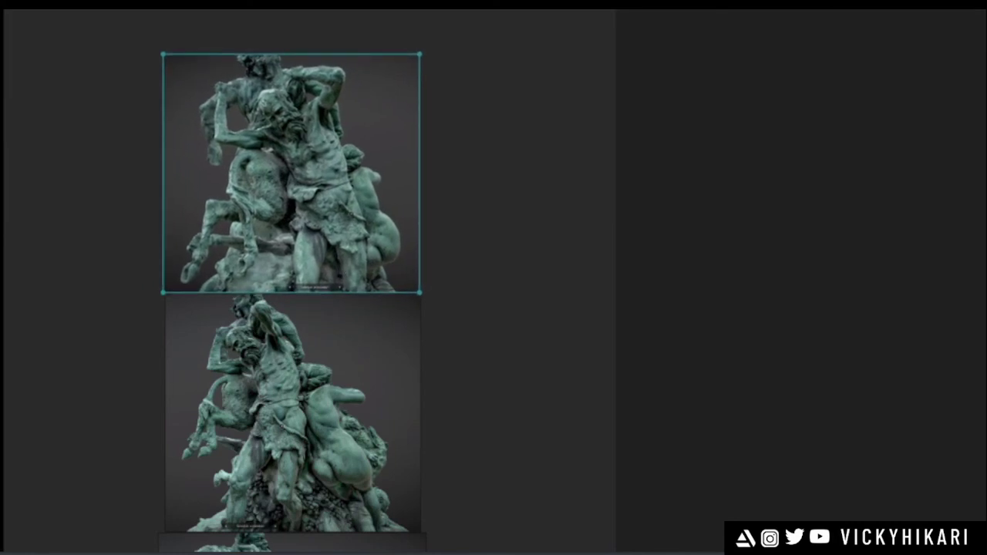
{"action": "middle_click_drag", "start_coordinate": [223, 337], "coordinate": [155, 310]}
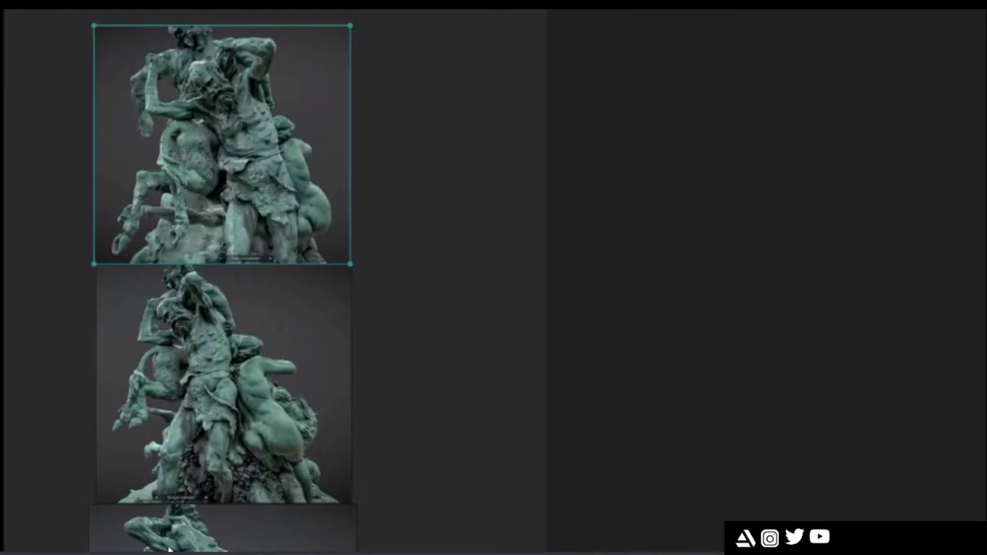
- Examine the third sculpture photo from the top up close, focusing on the female nude and the figures around her
{"action": "middle_click_drag", "start_coordinate": [158, 515], "coordinate": [237, 353]}
{"action": "scroll", "coordinate": [225, 447], "scroll_direction": "up", "scroll_amount": 6}
{"action": "scroll", "coordinate": [315, 266], "scroll_direction": "up", "scroll_amount": 2}
{"action": "scroll", "coordinate": [235, 183], "scroll_direction": "up", "scroll_amount": 2}
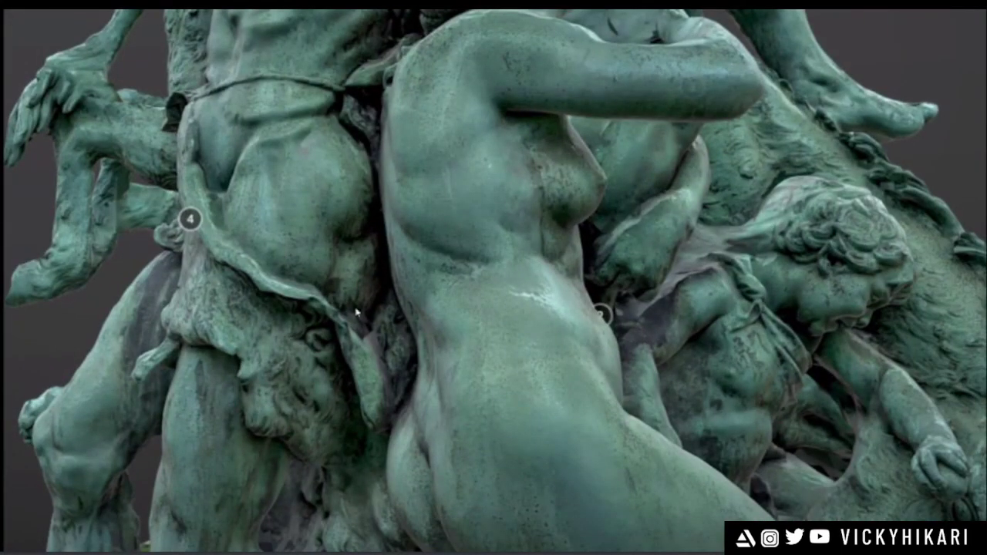
{"action": "scroll", "coordinate": [347, 283], "scroll_direction": "up", "scroll_amount": 1}
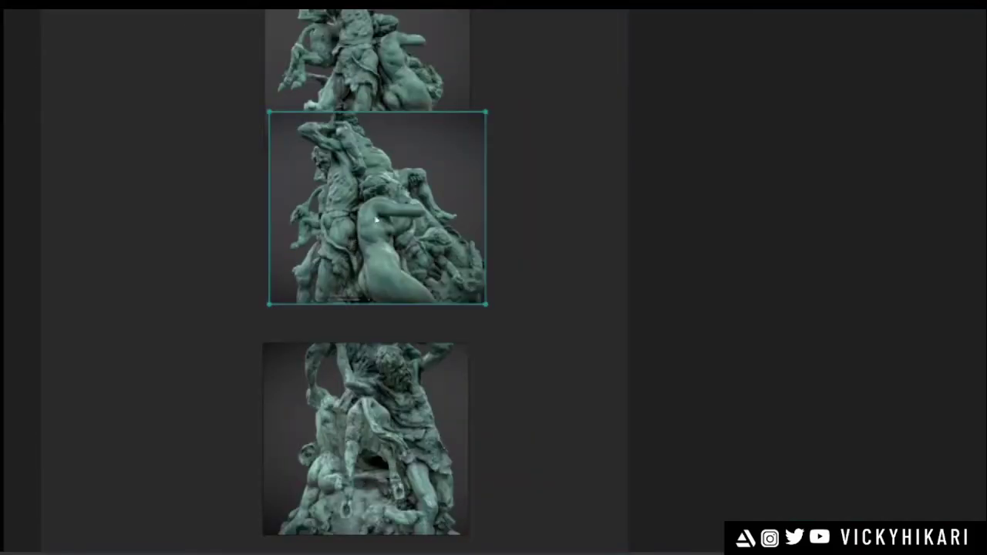
{"action": "scroll", "coordinate": [364, 264], "scroll_direction": "up", "scroll_amount": 2}
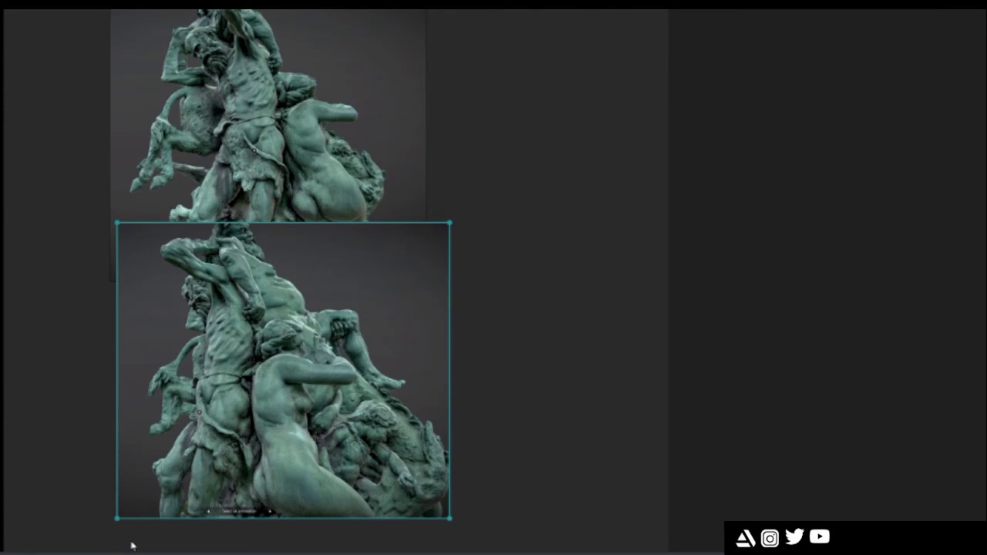
{"action": "key", "text": "super"}
{"action": "mouse_move", "coordinate": [120, 545]}
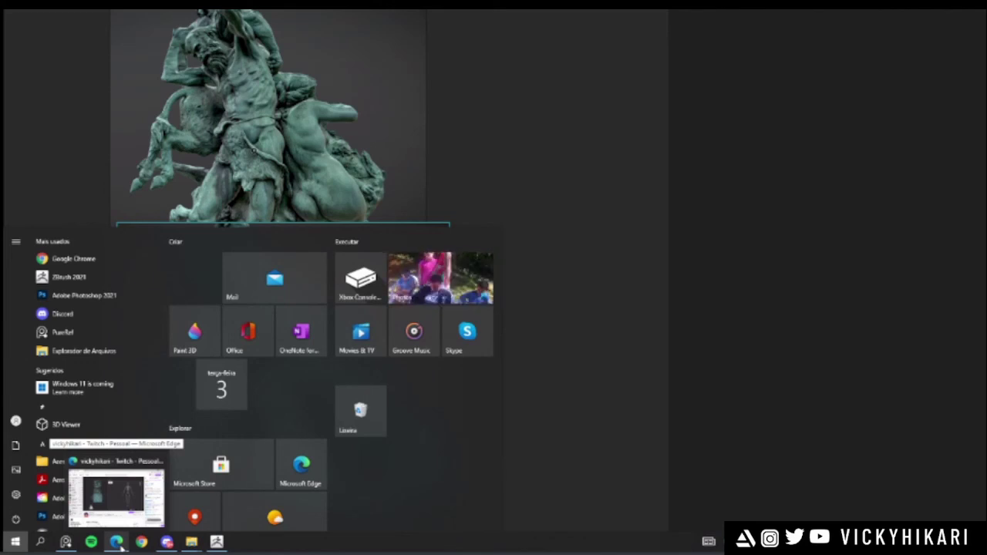
{"action": "middle_click_drag", "start_coordinate": [585, 262], "coordinate": [598, 239]}
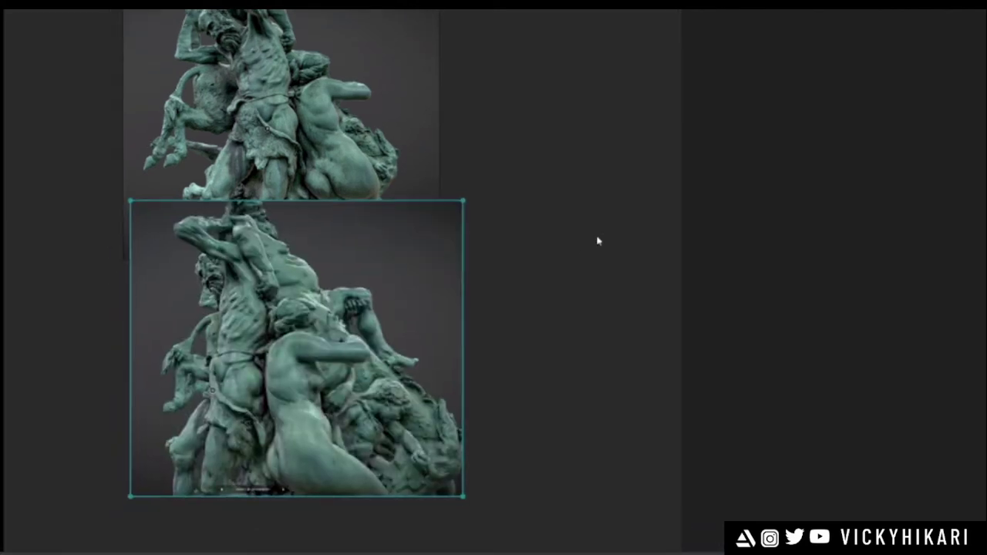
- Frame the two uppermost sculpture photos along the left side of the PureRef view and switch to ZBrush
{"action": "middle_click_drag", "start_coordinate": [282, 435], "coordinate": [219, 528]}
{"action": "scroll", "coordinate": [330, 203], "scroll_direction": "down", "scroll_amount": 4}
{"action": "middle_click_drag", "start_coordinate": [329, 204], "coordinate": [309, 265]}
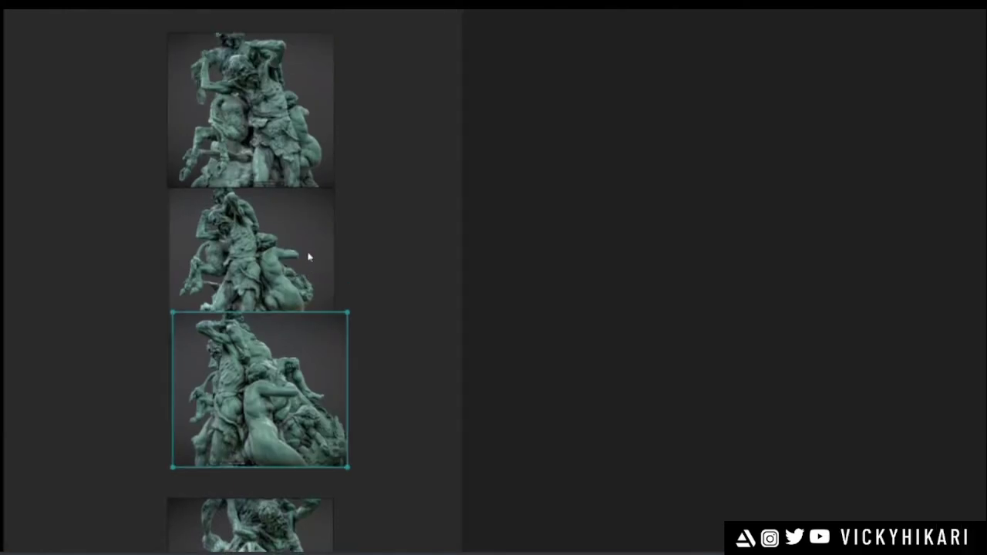
{"action": "scroll", "coordinate": [272, 154], "scroll_direction": "up", "scroll_amount": 3}
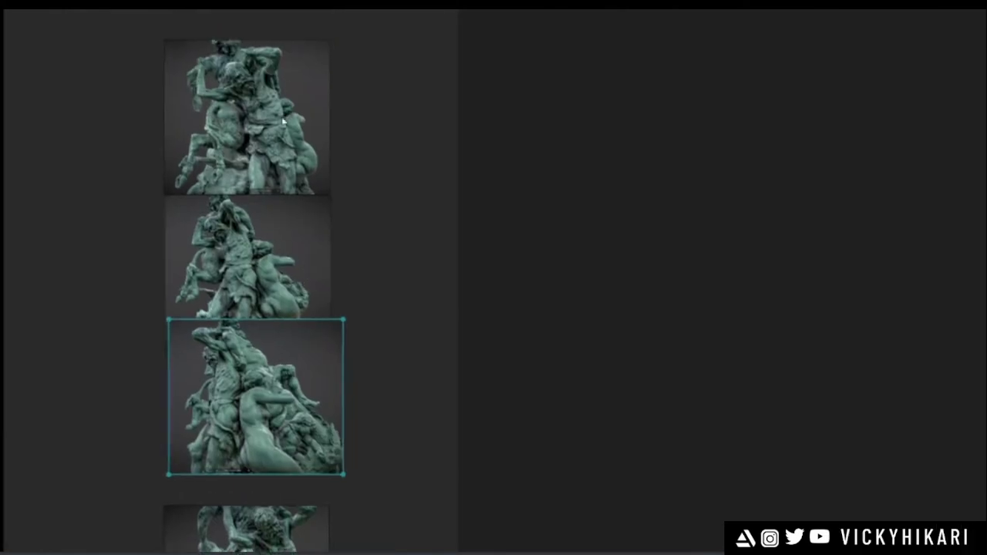
{"action": "scroll", "coordinate": [270, 152], "scroll_direction": "up", "scroll_amount": 4}
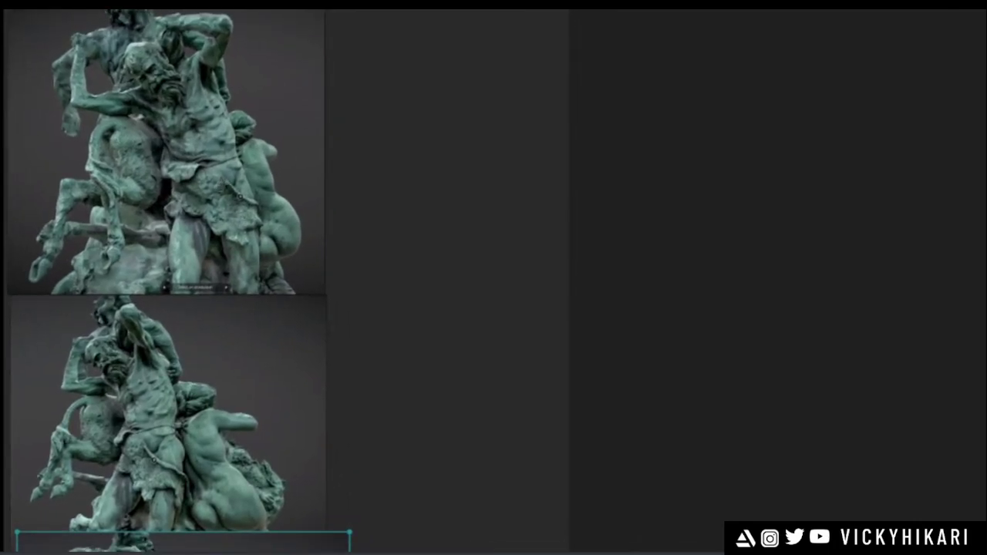
{"action": "key", "text": "super"}
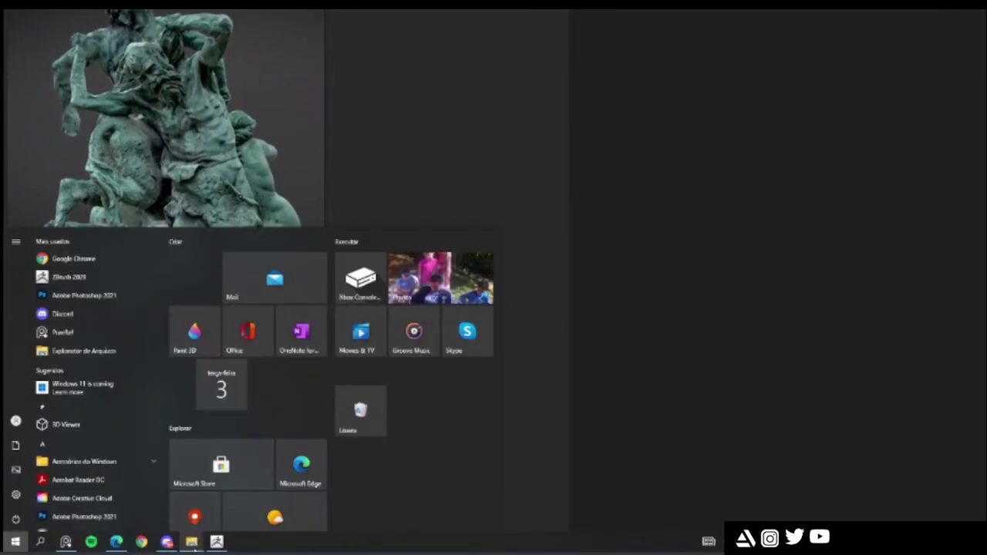
{"action": "mouse_move", "coordinate": [169, 543]}
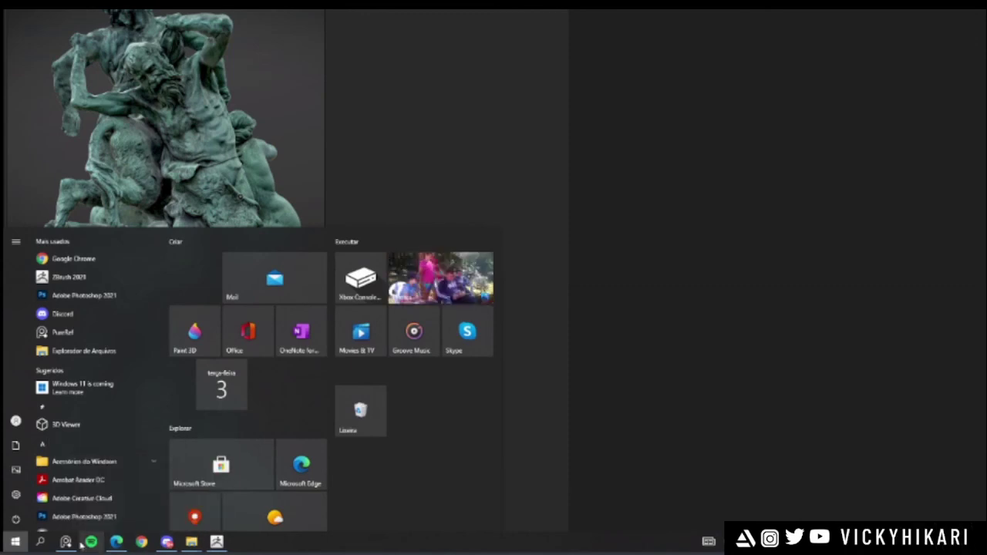
{"action": "left_click", "coordinate": [595, 221]}
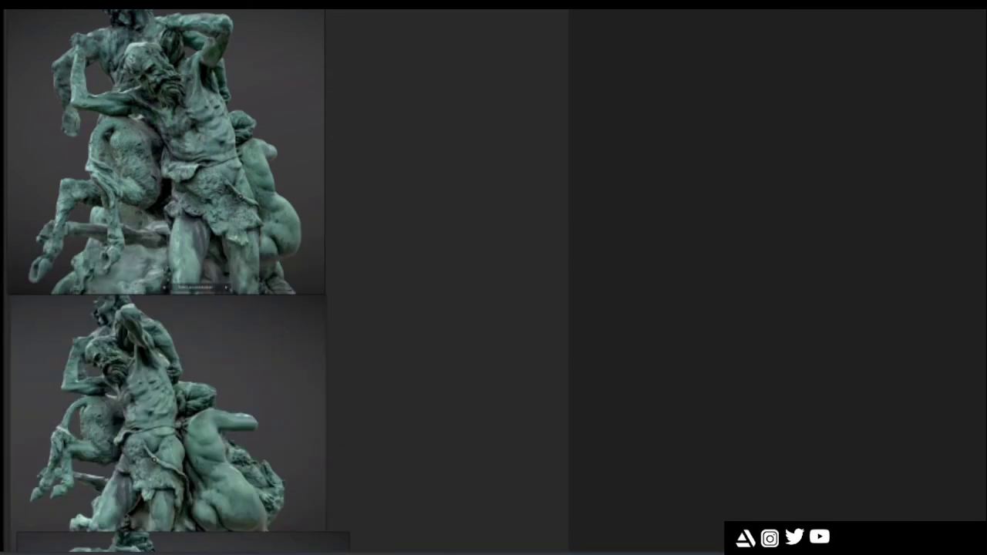
{"action": "key", "text": "super"}
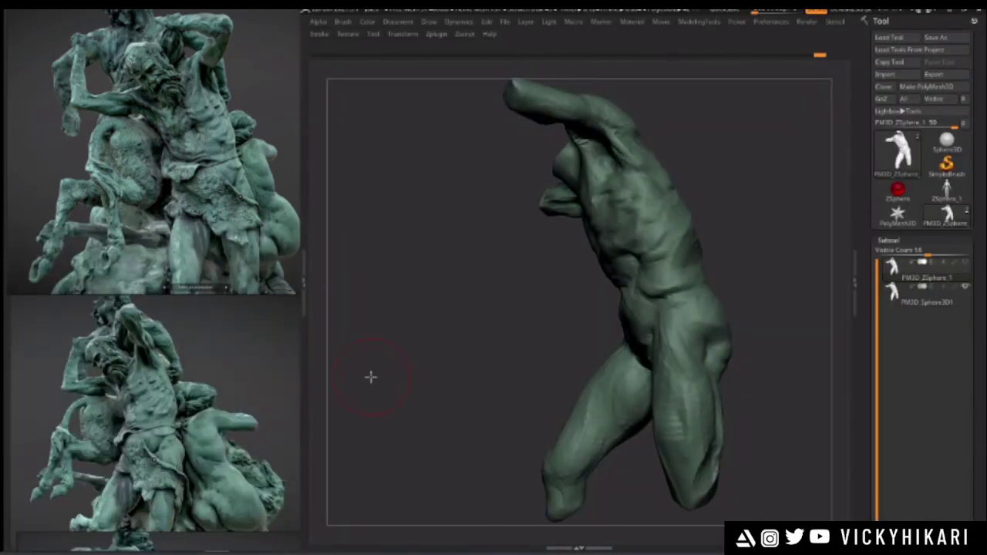
- Enlarge the ClayBuildup brush and build up the buttocks and hip on the back of the male figure
{"action": "mouse_move", "coordinate": [471, 269]}
{"action": "left_mouse_down"}
{"action": "mouse_move", "coordinate": [455, 326]}
{"action": "mouse_move", "coordinate": [449, 286]}
{"action": "mouse_move", "coordinate": [485, 286]}
{"action": "mouse_move", "coordinate": [425, 273]}
{"action": "left_mouse_up"}
{"action": "mouse_move", "coordinate": [373, 298]}
{"action": "left_mouse_down", "text": "alt"}
{"action": "mouse_move", "coordinate": [378, 371]}
{"action": "mouse_move", "coordinate": [461, 333]}
{"action": "left_mouse_up", "text": "alt"}
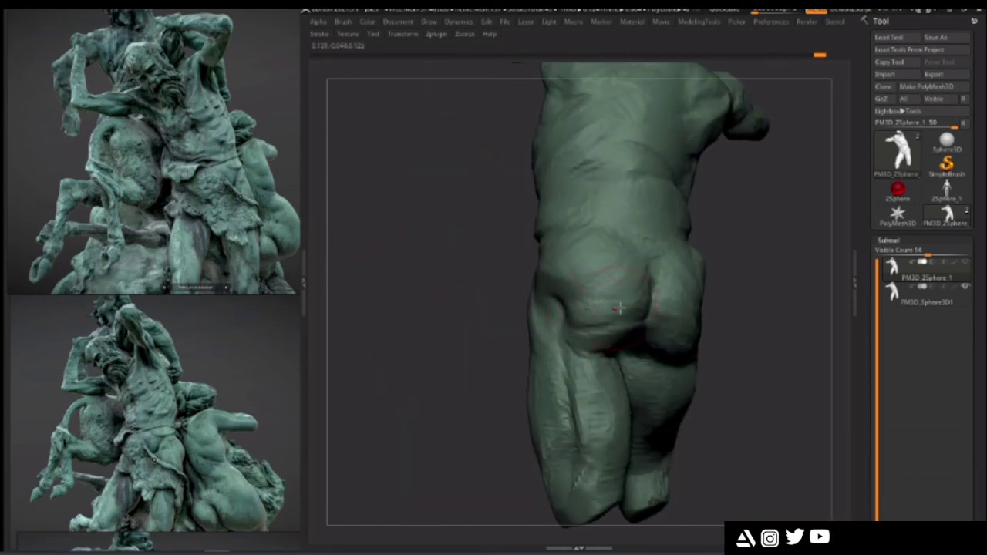
{"action": "key", "text": "space"}
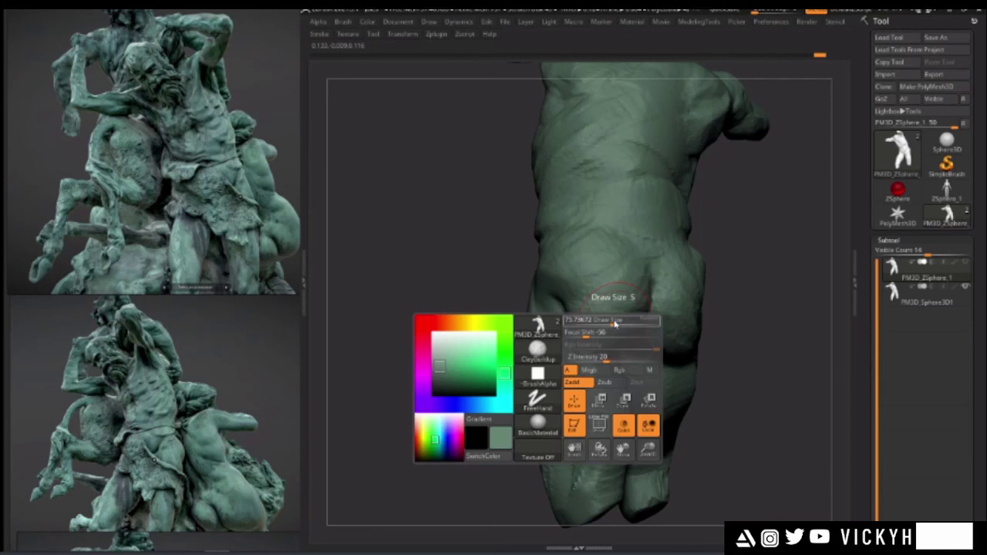
{"action": "left_click_drag", "start_coordinate": [614, 324], "coordinate": [623, 324]}
{"action": "left_click_drag", "start_coordinate": [740, 323], "coordinate": [713, 332]}
{"action": "left_click_drag", "start_coordinate": [542, 306], "coordinate": [583, 310]}
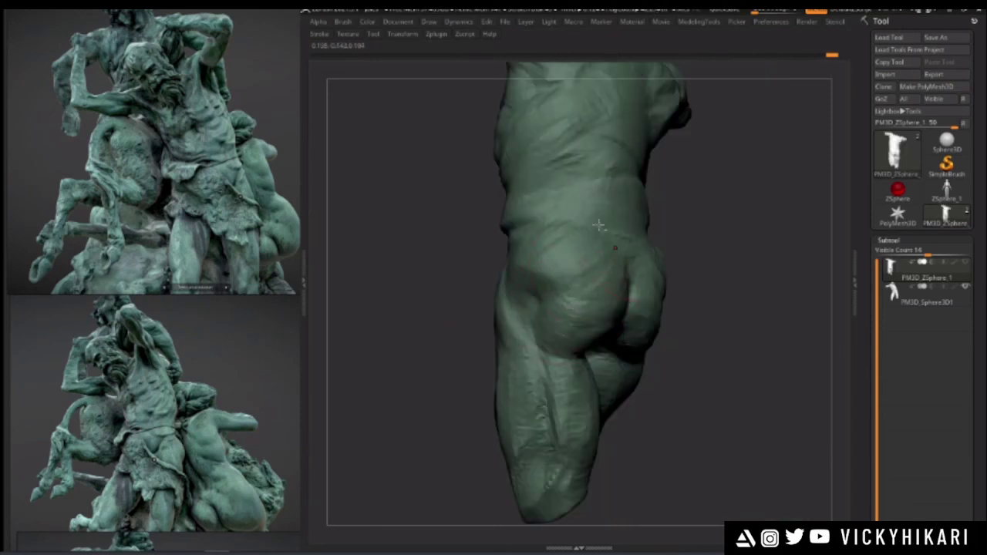
{"action": "mouse_move", "coordinate": [434, 270]}
{"action": "left_mouse_down"}
{"action": "mouse_move", "coordinate": [634, 308]}
{"action": "mouse_move", "coordinate": [654, 381]}
{"action": "left_mouse_up"}
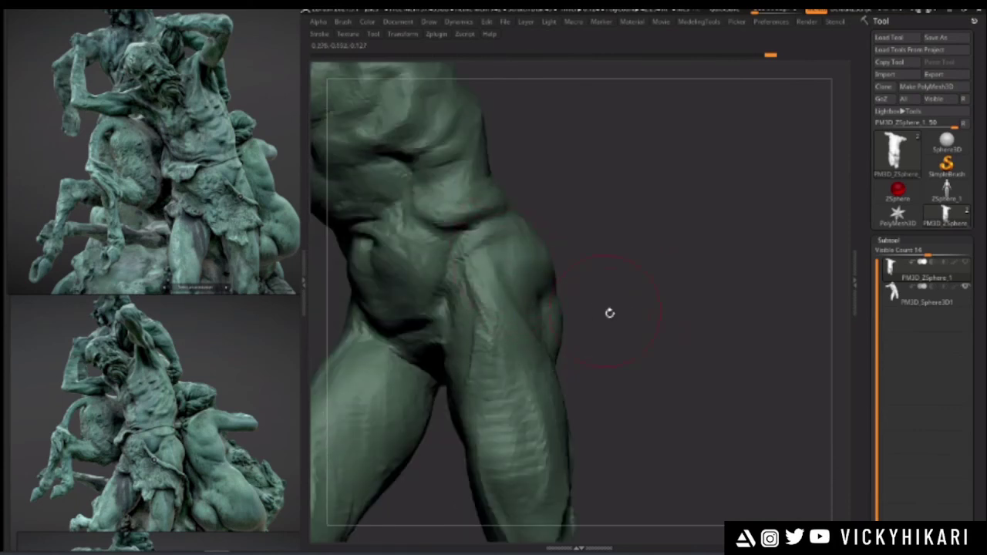
- Build up the front and outer muscles of the figure's left thigh with the ClayBuildup brush
{"action": "mouse_move", "coordinate": [610, 312]}
{"action": "left_mouse_down"}
{"action": "mouse_move", "coordinate": [622, 324]}
{"action": "mouse_move", "coordinate": [662, 308]}
{"action": "left_mouse_up"}
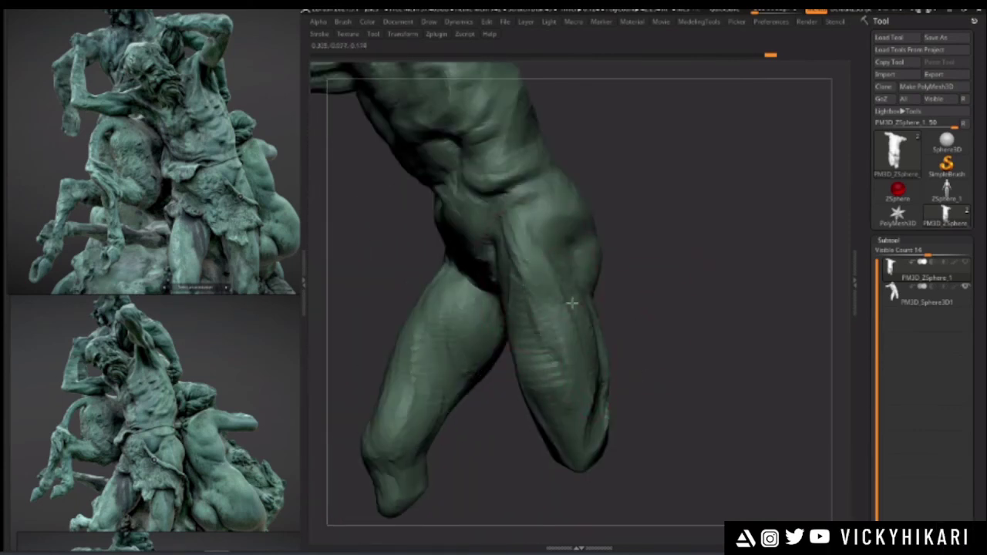
{"action": "left_click_drag", "start_coordinate": [378, 265], "coordinate": [347, 279], "text": "alt"}
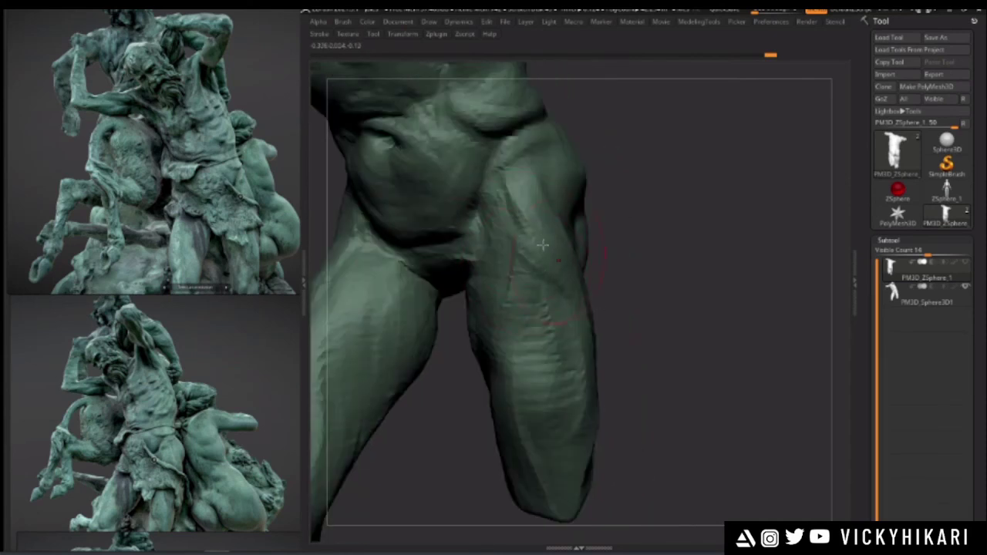
{"action": "left_click_drag", "start_coordinate": [620, 321], "coordinate": [643, 333]}
{"action": "left_click_drag", "start_coordinate": [606, 407], "coordinate": [546, 314]}
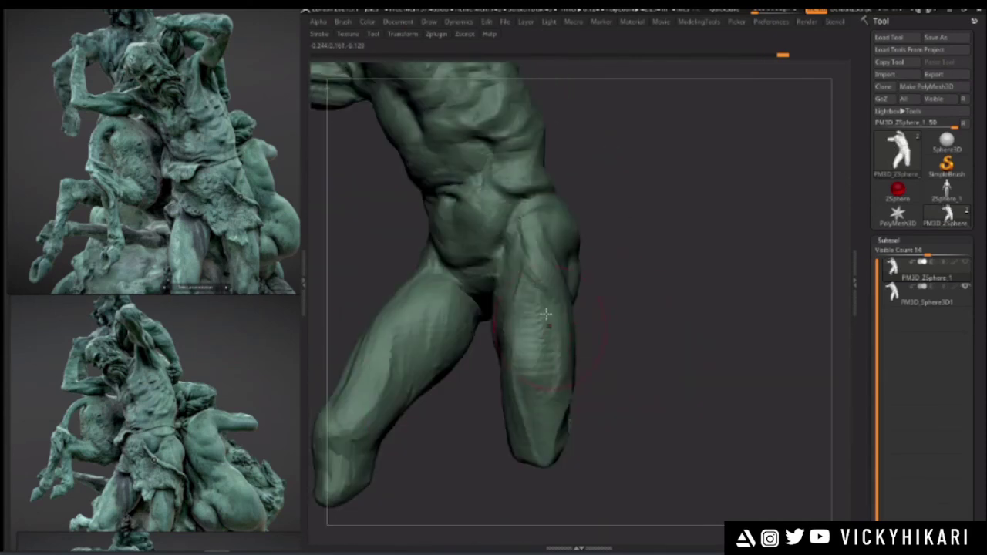
{"action": "mouse_move", "coordinate": [589, 383]}
{"action": "left_mouse_down"}
{"action": "mouse_move", "coordinate": [554, 418]}
{"action": "mouse_move", "coordinate": [577, 377]}
{"action": "left_mouse_up"}
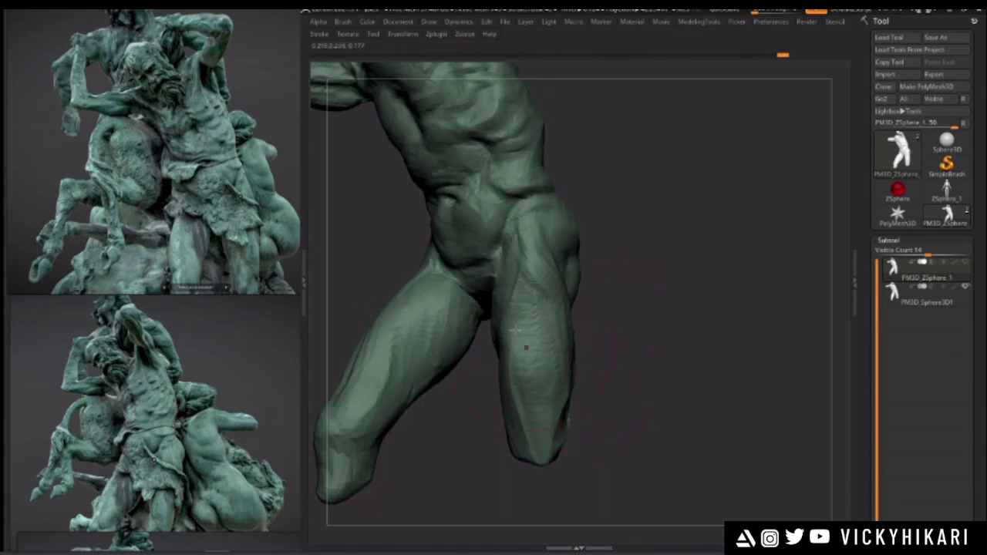
{"action": "left_click_drag", "start_coordinate": [511, 448], "coordinate": [487, 432]}
- Set the brush draw size to about 133 and add volume along the left thigh from the groin to the knee
{"action": "key", "text": "space"}
{"action": "left_click", "coordinate": [505, 357]}
{"action": "key", "text": "space"}
{"action": "left_click", "coordinate": [529, 339]}
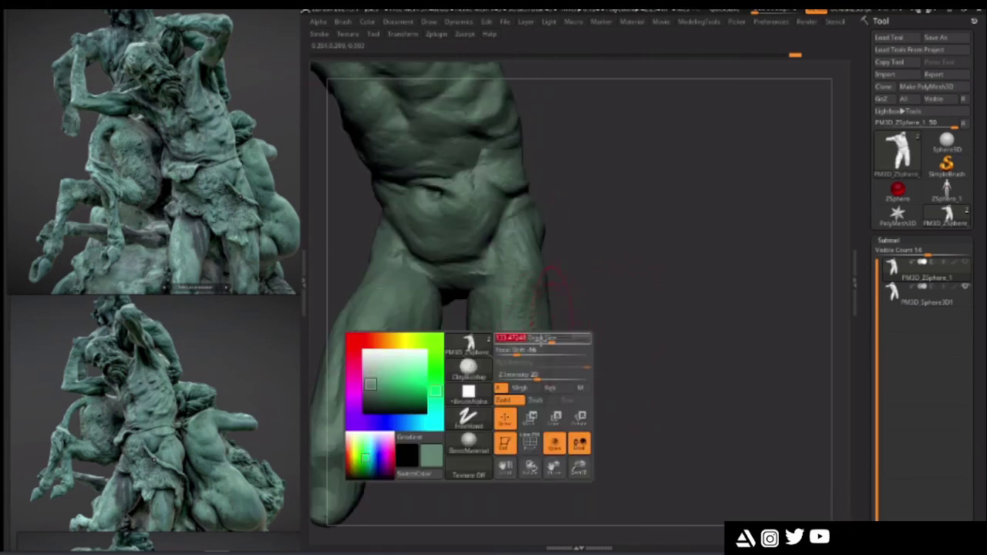
{"action": "left_click_drag", "start_coordinate": [505, 344], "coordinate": [505, 282]}
{"action": "mouse_move", "coordinate": [441, 414]}
{"action": "left_mouse_down"}
{"action": "mouse_move", "coordinate": [447, 427]}
{"action": "mouse_move", "coordinate": [468, 422]}
{"action": "mouse_move", "coordinate": [454, 424]}
{"action": "left_mouse_up"}
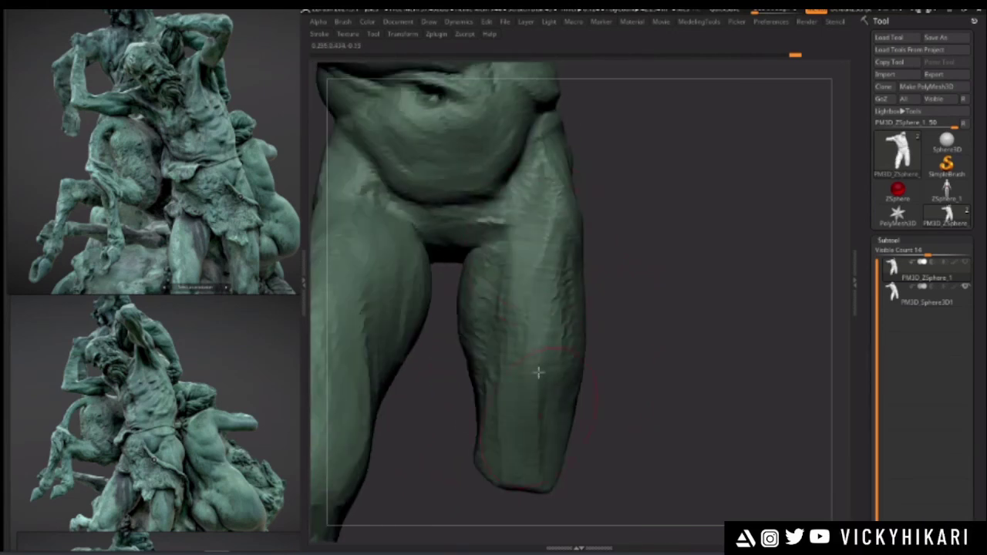
{"action": "left_click_drag", "start_coordinate": [518, 290], "coordinate": [515, 344]}
{"action": "left_click_drag", "start_coordinate": [543, 204], "coordinate": [518, 453]}
{"action": "left_click_drag", "start_coordinate": [530, 272], "coordinate": [528, 364]}
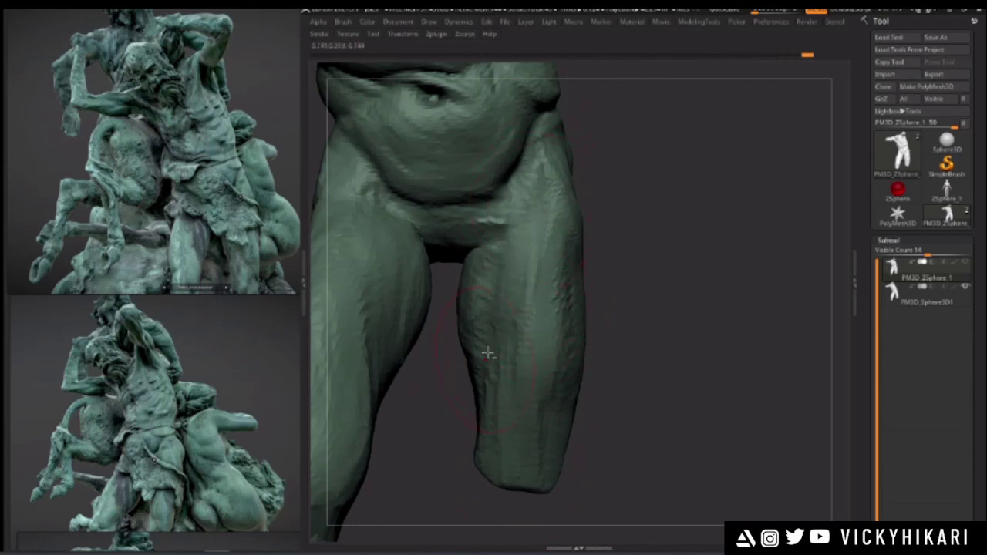
- Adjust the brush size and touch up the torso while checking the whole figure from several angles
{"action": "left_click_drag", "start_coordinate": [634, 408], "coordinate": [540, 346]}
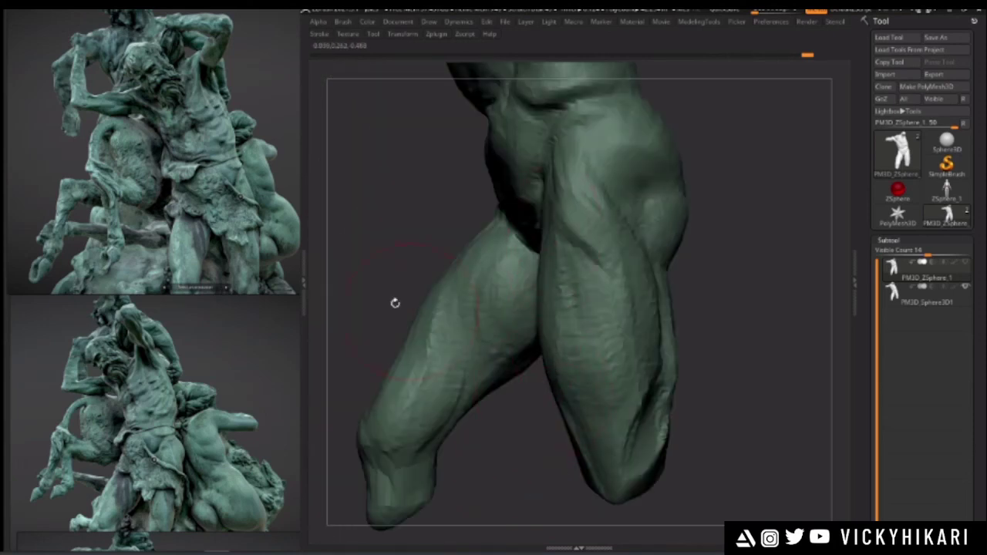
{"action": "mouse_move", "coordinate": [394, 303]}
{"action": "left_mouse_down", "text": "alt"}
{"action": "mouse_move", "coordinate": [385, 285]}
{"action": "mouse_move", "coordinate": [394, 221]}
{"action": "left_mouse_up", "text": "alt"}
{"action": "mouse_move", "coordinate": [393, 263]}
{"action": "left_mouse_down"}
{"action": "mouse_move", "coordinate": [370, 306]}
{"action": "mouse_move", "coordinate": [392, 315]}
{"action": "mouse_move", "coordinate": [401, 347]}
{"action": "mouse_move", "coordinate": [430, 359]}
{"action": "mouse_move", "coordinate": [419, 357]}
{"action": "mouse_move", "coordinate": [598, 297]}
{"action": "left_mouse_up"}
{"action": "key", "text": "space"}
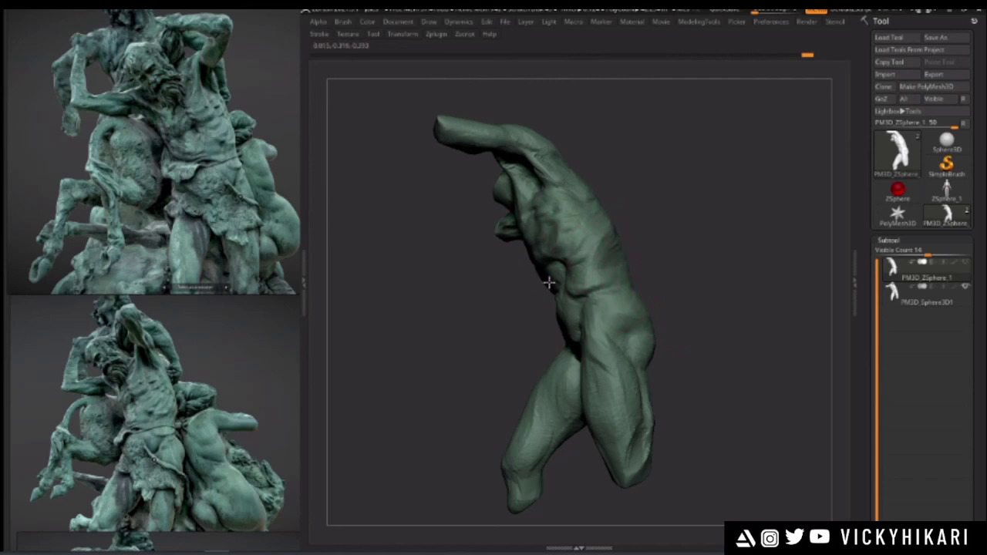
{"action": "mouse_move", "coordinate": [496, 298]}
{"action": "left_mouse_down"}
{"action": "mouse_move", "coordinate": [507, 293]}
{"action": "mouse_move", "coordinate": [478, 306]}
{"action": "left_mouse_up"}
{"action": "left_click_drag", "start_coordinate": [416, 280], "coordinate": [530, 289]}
{"action": "key", "text": "space"}
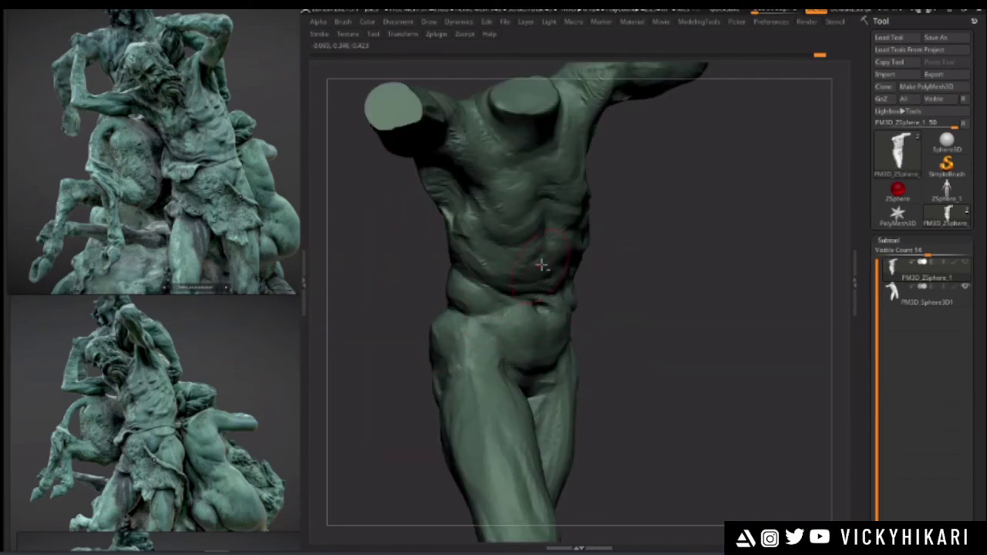
{"action": "key", "text": "space"}
{"action": "left_click_drag", "start_coordinate": [412, 282], "coordinate": [381, 344]}
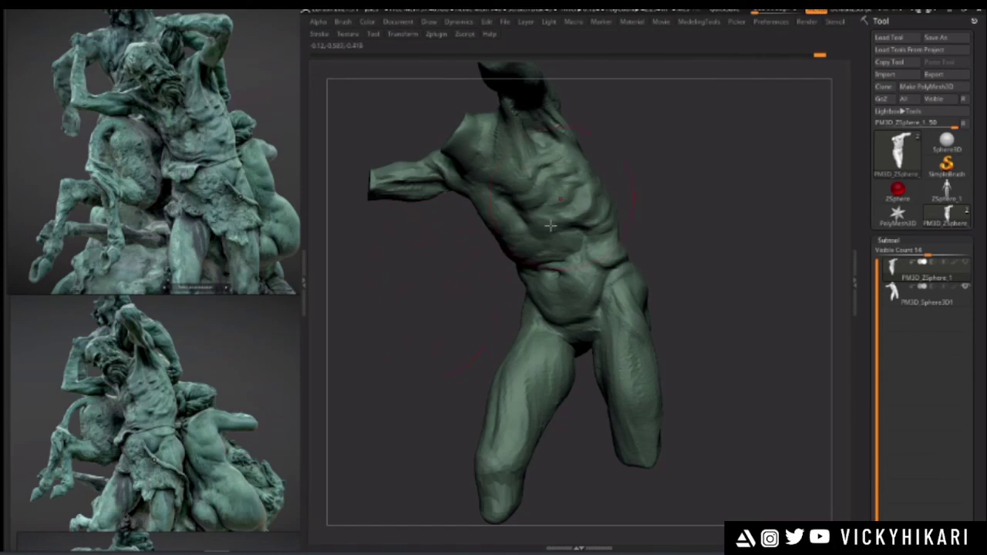
- Switch to Google Chrome with the personal profile and search Google for "ultima ceia"
{"action": "mouse_move", "coordinate": [452, 255]}
{"action": "left_mouse_down"}
{"action": "mouse_move", "coordinate": [408, 286]}
{"action": "mouse_move", "coordinate": [408, 300]}
{"action": "mouse_move", "coordinate": [413, 293]}
{"action": "left_mouse_up"}
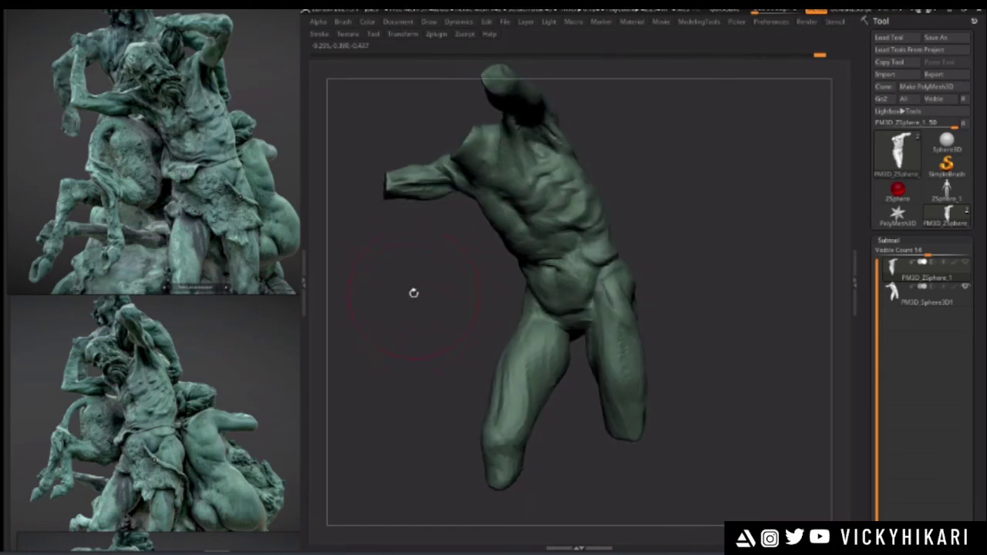
{"action": "key", "text": "super"}
{"action": "left_click", "coordinate": [141, 543]}
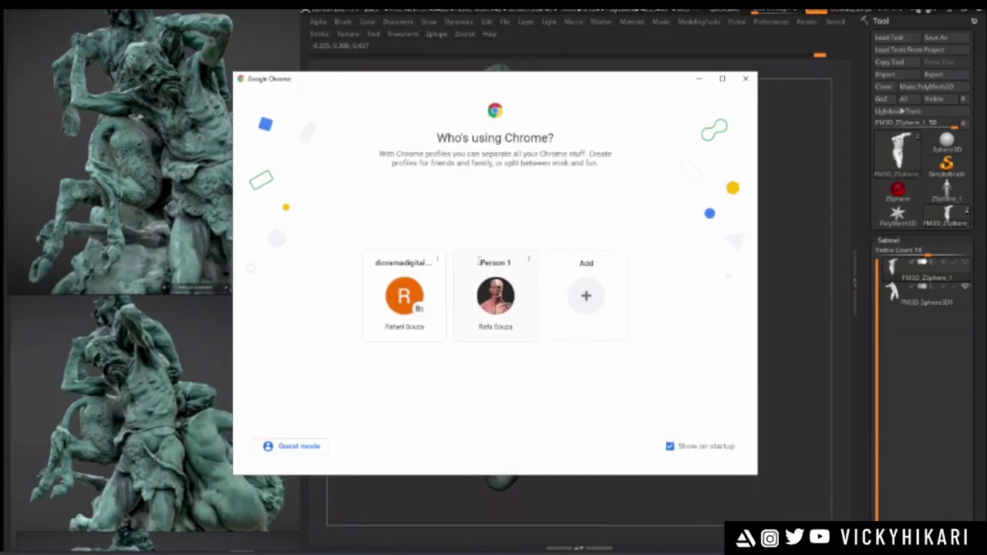
{"action": "left_click", "coordinate": [490, 302]}
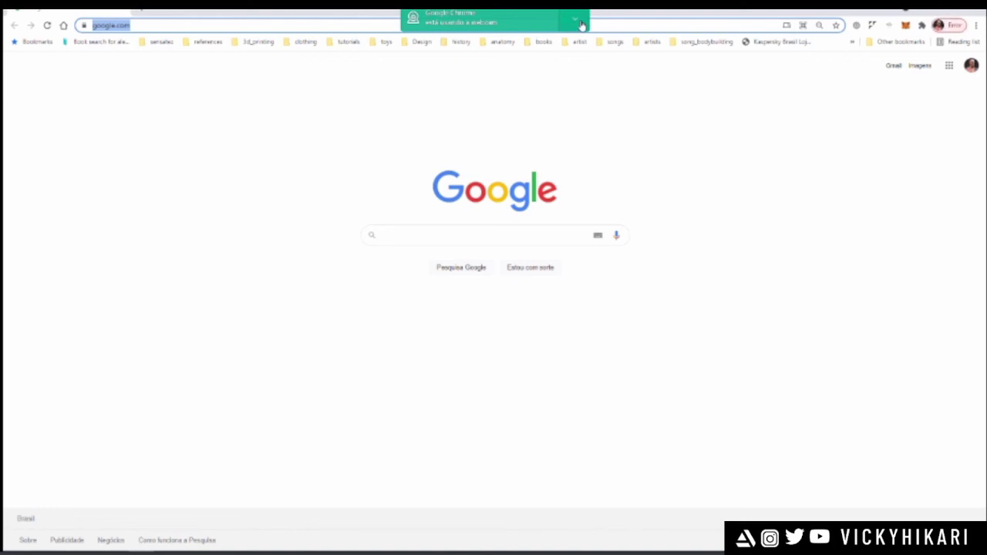
{"action": "type", "text": "ultima"}
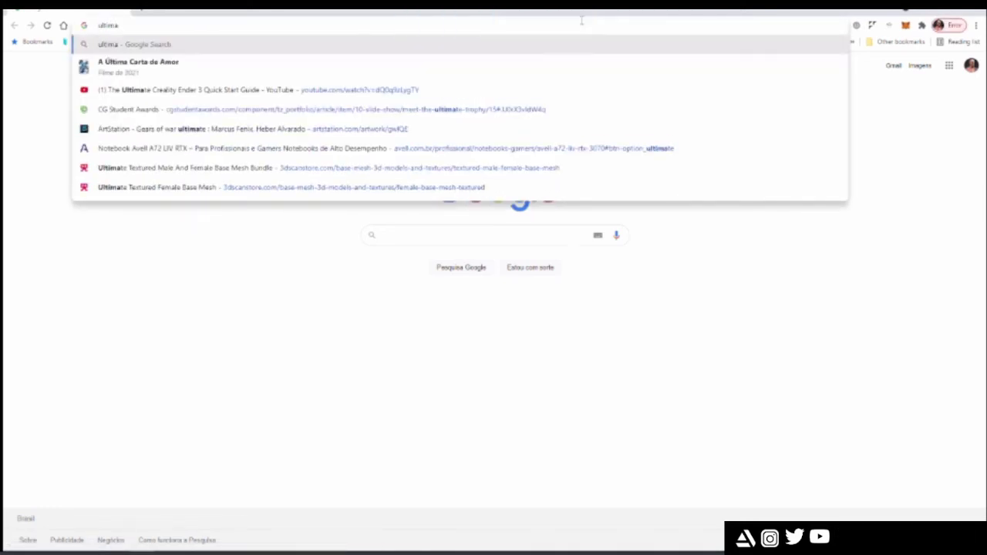
{"action": "type", "text": " ceia"}
{"action": "key", "text": "Return"}
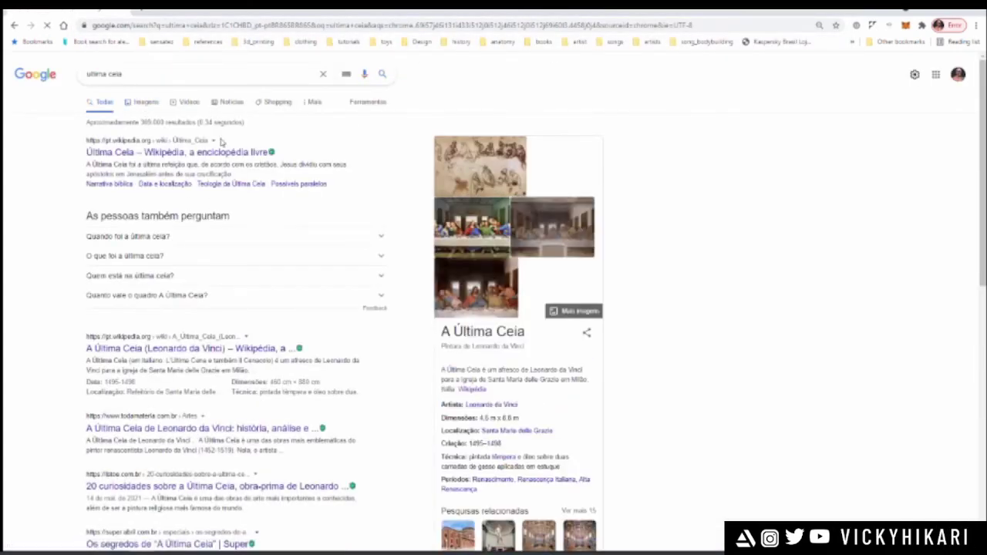
- Show the image results and examine an enlarged picture of Leonardo da Vinci's Last Supper as a composition reference
{"action": "left_click", "coordinate": [146, 101]}
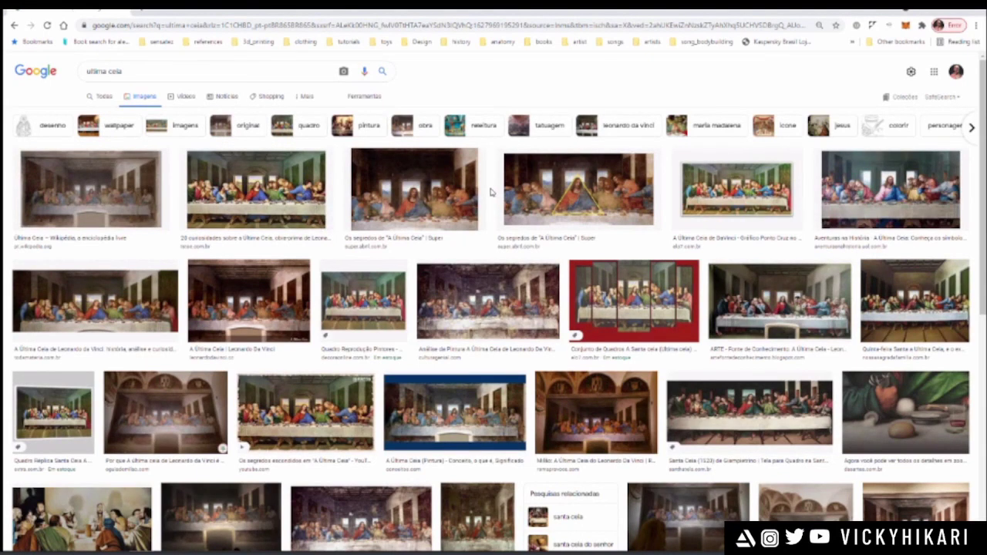
{"action": "left_click", "coordinate": [248, 328]}
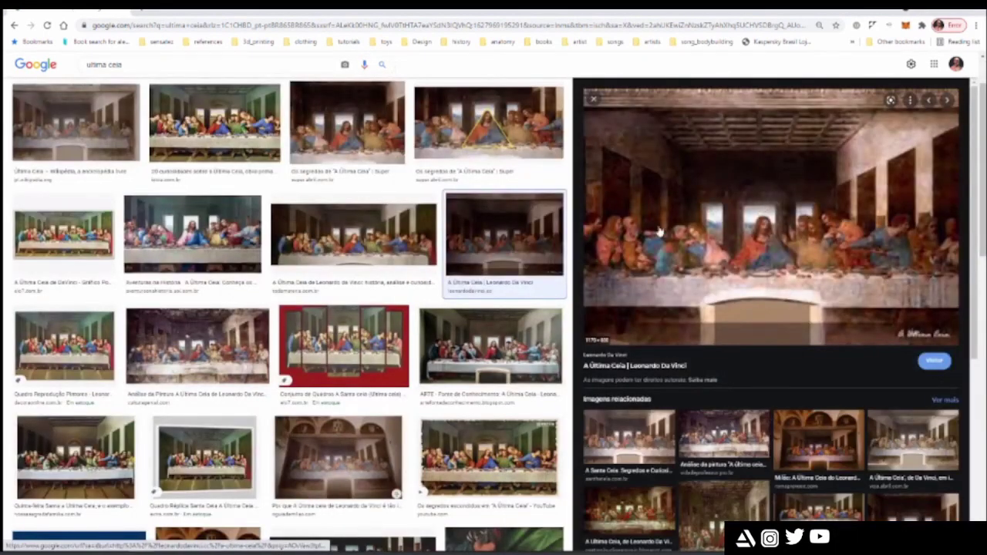
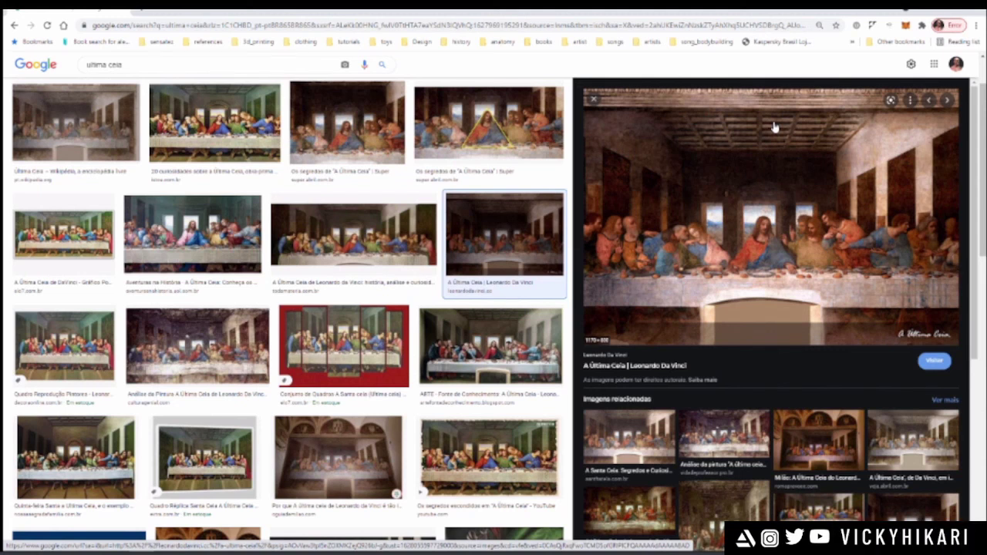
{"action": "scroll", "coordinate": [644, 284], "scroll_direction": "down", "scroll_amount": 4}
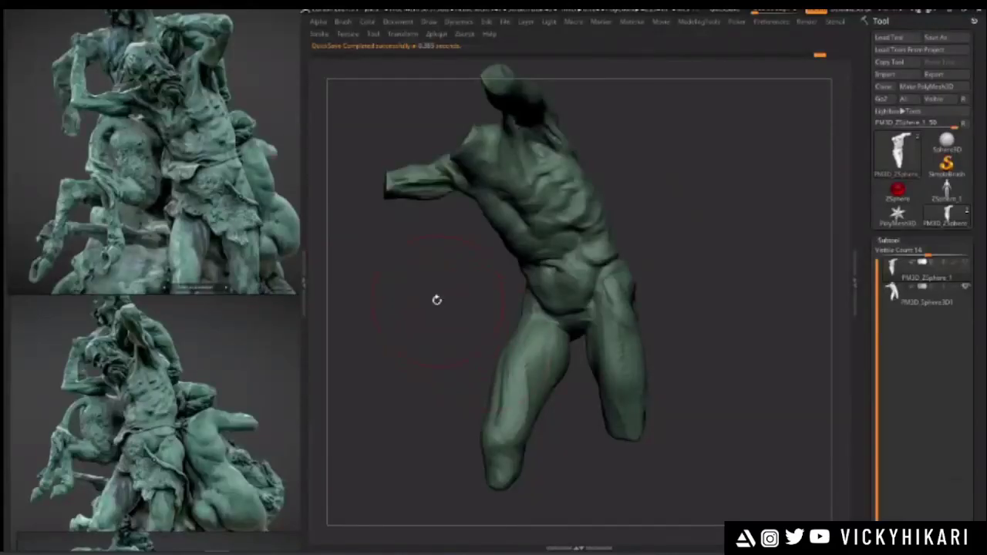
- Return to ZBrush and refine the skin creases across the waist above the navel with the DamStandard brush
{"action": "mouse_move", "coordinate": [436, 300]}
{"action": "left_mouse_down"}
{"action": "mouse_move", "coordinate": [421, 301]}
{"action": "mouse_move", "coordinate": [430, 295]}
{"action": "left_mouse_up"}
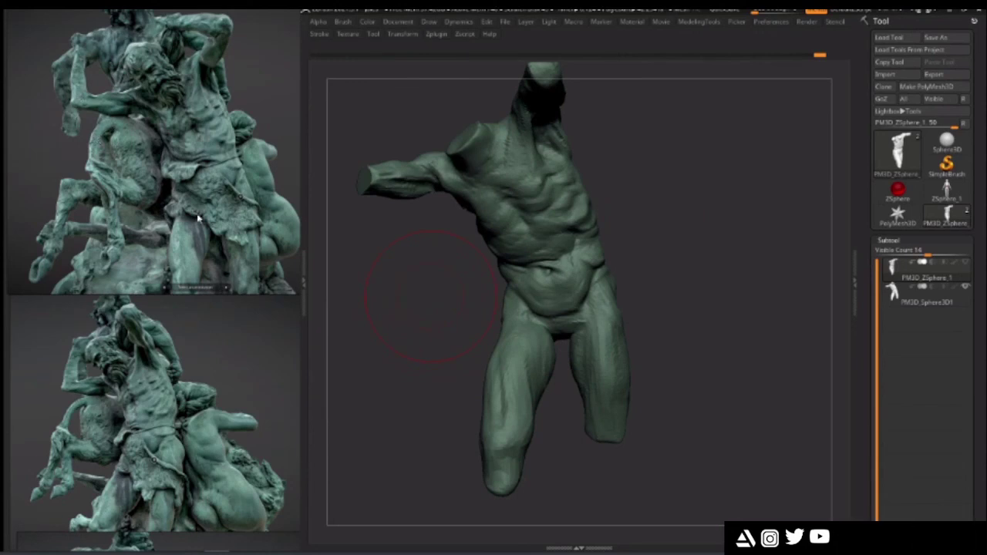
{"action": "left_click_drag", "start_coordinate": [403, 275], "coordinate": [409, 398], "text": "alt"}
{"action": "key", "text": "space"}
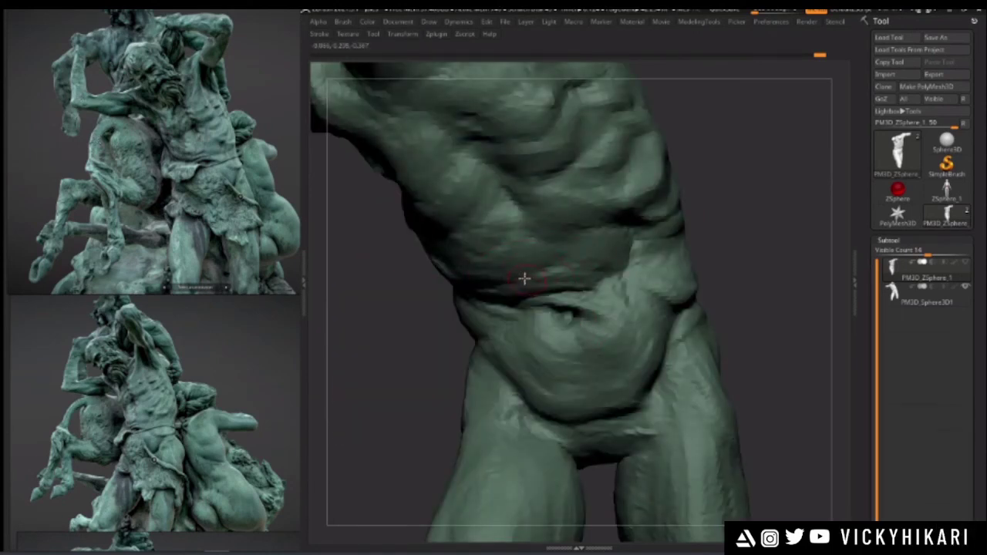
{"action": "key", "text": "space"}
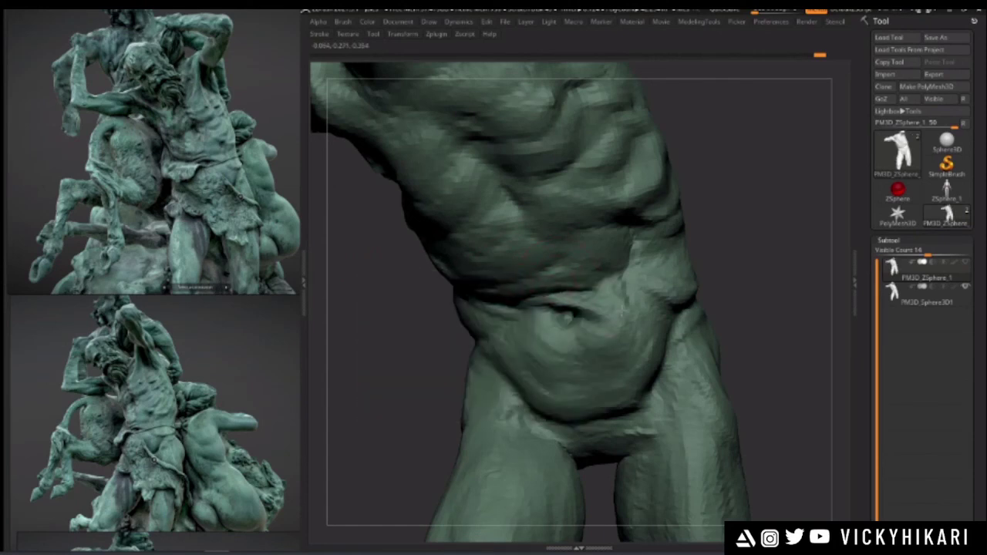
{"action": "left_click_drag", "start_coordinate": [489, 282], "coordinate": [480, 294]}
{"action": "right_click", "coordinate": [479, 339]}
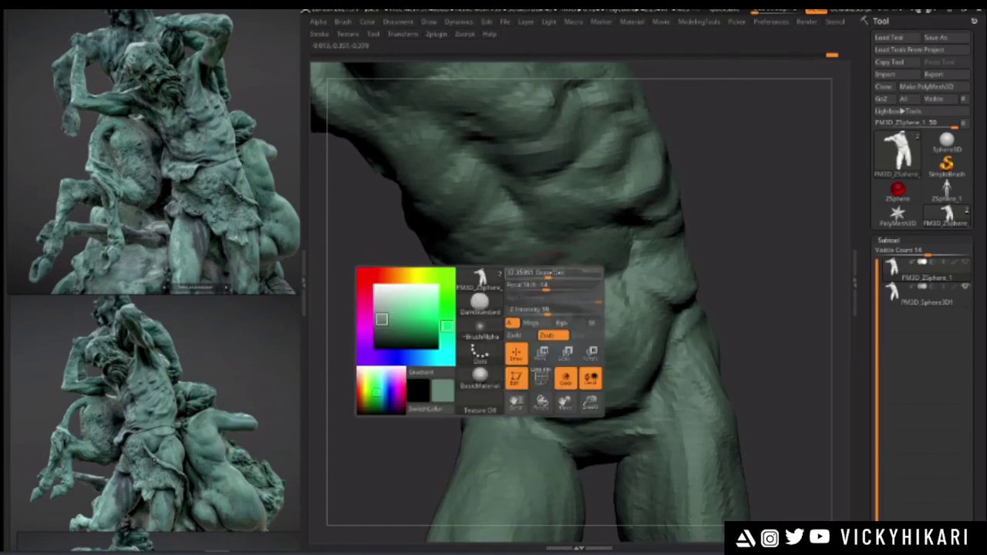
{"action": "right_click_drag", "start_coordinate": [479, 308], "coordinate": [515, 287]}
{"action": "mouse_move", "coordinate": [358, 289]}
{"action": "left_mouse_down", "text": "alt"}
{"action": "mouse_move", "coordinate": [412, 291]}
{"action": "mouse_move", "coordinate": [424, 338]}
{"action": "left_mouse_up", "text": "alt"}
{"action": "key", "text": "space"}
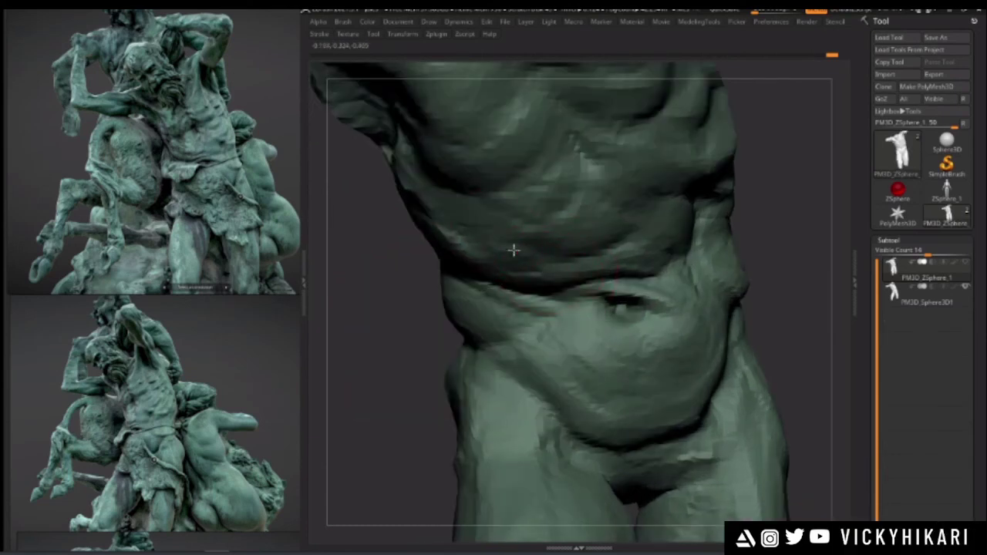
{"action": "key", "text": "space"}
- Refine the underside of the raised arm near the armpit and adjust the brush size
{"action": "mouse_move", "coordinate": [452, 221]}
{"action": "right_mouse_down"}
{"action": "mouse_move", "coordinate": [377, 250]}
{"action": "mouse_move", "coordinate": [397, 257]}
{"action": "mouse_move", "coordinate": [446, 203]}
{"action": "mouse_move", "coordinate": [360, 238]}
{"action": "mouse_move", "coordinate": [357, 271]}
{"action": "mouse_move", "coordinate": [398, 388]}
{"action": "mouse_move", "coordinate": [449, 330]}
{"action": "right_mouse_up"}
{"action": "mouse_move", "coordinate": [556, 223]}
{"action": "right_mouse_down"}
{"action": "mouse_move", "coordinate": [406, 187]}
{"action": "mouse_move", "coordinate": [432, 284]}
{"action": "right_mouse_up"}
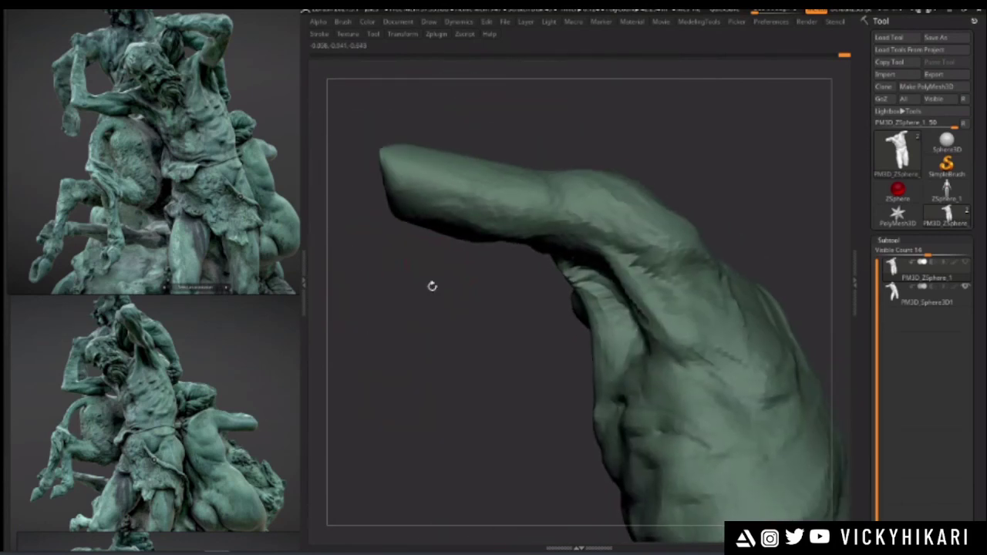
{"action": "key", "text": "space"}
{"action": "left_click_drag", "start_coordinate": [481, 282], "coordinate": [470, 316], "text": "alt"}
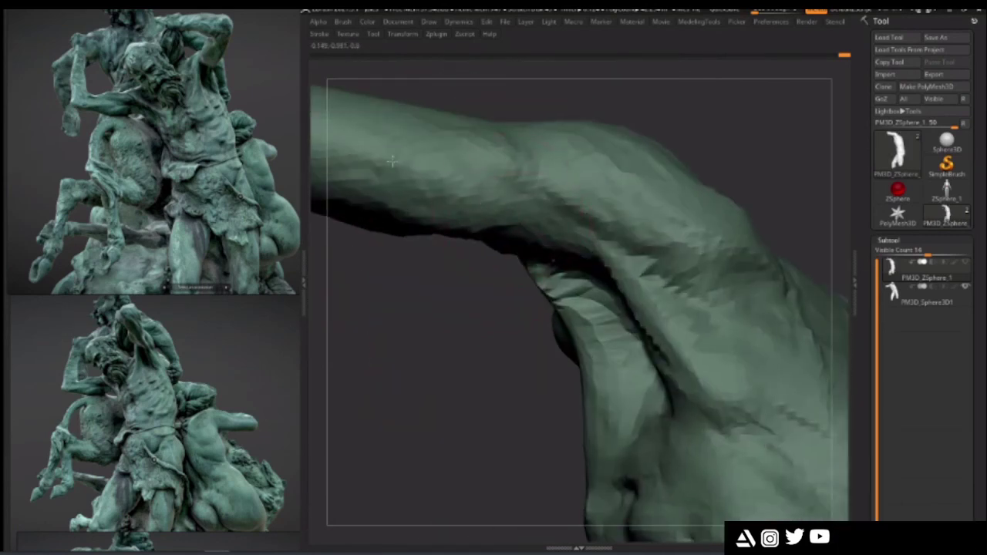
{"action": "left_click_drag", "start_coordinate": [401, 201], "coordinate": [487, 182]}
{"action": "left_click_drag", "start_coordinate": [489, 285], "coordinate": [414, 295]}
{"action": "mouse_move", "coordinate": [413, 294]}
{"action": "right_mouse_down"}
{"action": "mouse_move", "coordinate": [463, 326]}
{"action": "mouse_move", "coordinate": [441, 337]}
{"action": "mouse_move", "coordinate": [388, 298]}
{"action": "mouse_move", "coordinate": [365, 331]}
{"action": "mouse_move", "coordinate": [420, 316]}
{"action": "mouse_move", "coordinate": [388, 393]}
{"action": "mouse_move", "coordinate": [733, 298]}
{"action": "mouse_move", "coordinate": [659, 293]}
{"action": "right_mouse_up"}
{"action": "key", "text": "space"}
{"action": "key", "text": "space"}
{"action": "mouse_move", "coordinate": [590, 279]}
{"action": "right_mouse_down"}
{"action": "mouse_move", "coordinate": [599, 266]}
{"action": "mouse_move", "coordinate": [589, 285]}
{"action": "mouse_move", "coordinate": [633, 311]}
{"action": "mouse_move", "coordinate": [432, 370]}
{"action": "mouse_move", "coordinate": [451, 331]}
{"action": "mouse_move", "coordinate": [397, 301]}
{"action": "mouse_move", "coordinate": [403, 333]}
{"action": "mouse_move", "coordinate": [419, 334]}
{"action": "right_mouse_up"}
{"action": "key", "text": "space"}
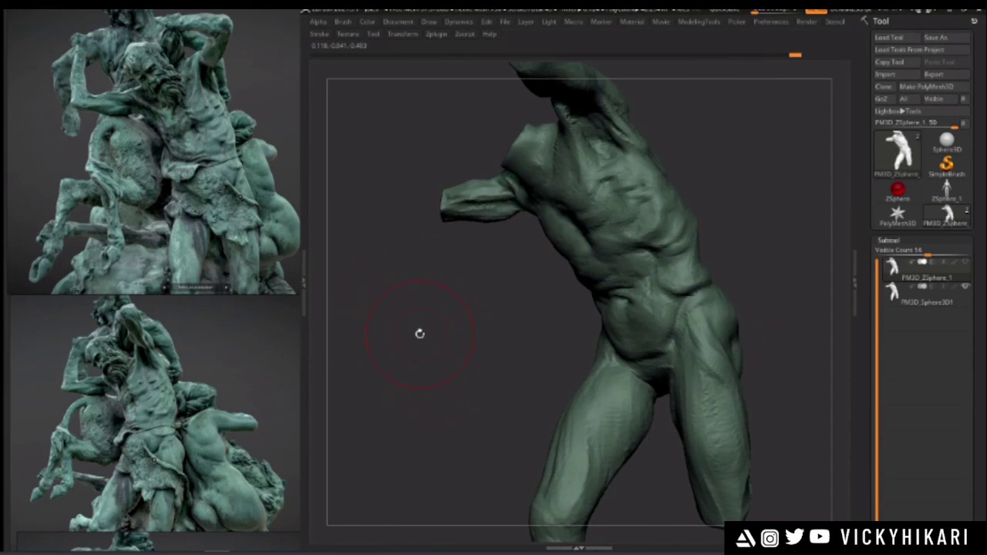
- Touch up the flank below the raised arm and carve long grooves down both sides of the spine
{"action": "mouse_move", "coordinate": [432, 331]}
{"action": "right_mouse_down"}
{"action": "mouse_move", "coordinate": [396, 337]}
{"action": "mouse_move", "coordinate": [419, 336]}
{"action": "mouse_move", "coordinate": [407, 331]}
{"action": "mouse_move", "coordinate": [398, 390]}
{"action": "mouse_move", "coordinate": [387, 366]}
{"action": "mouse_move", "coordinate": [388, 389]}
{"action": "mouse_move", "coordinate": [612, 310]}
{"action": "right_mouse_up"}
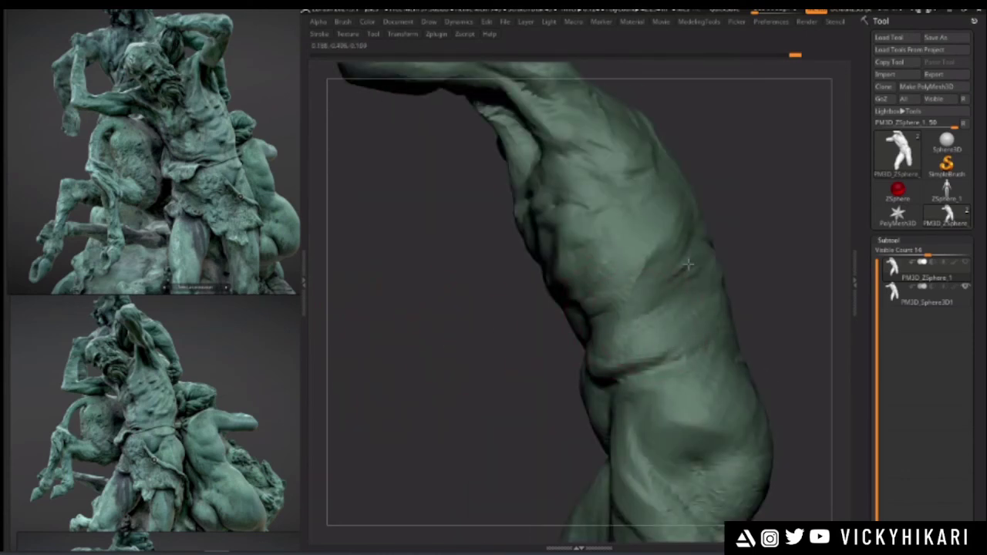
{"action": "mouse_move", "coordinate": [699, 269]}
{"action": "right_mouse_down"}
{"action": "mouse_move", "coordinate": [527, 337]}
{"action": "mouse_move", "coordinate": [447, 337]}
{"action": "mouse_move", "coordinate": [448, 393]}
{"action": "mouse_move", "coordinate": [678, 311]}
{"action": "right_mouse_up"}
{"action": "right_click_drag", "start_coordinate": [717, 282], "coordinate": [696, 276]}
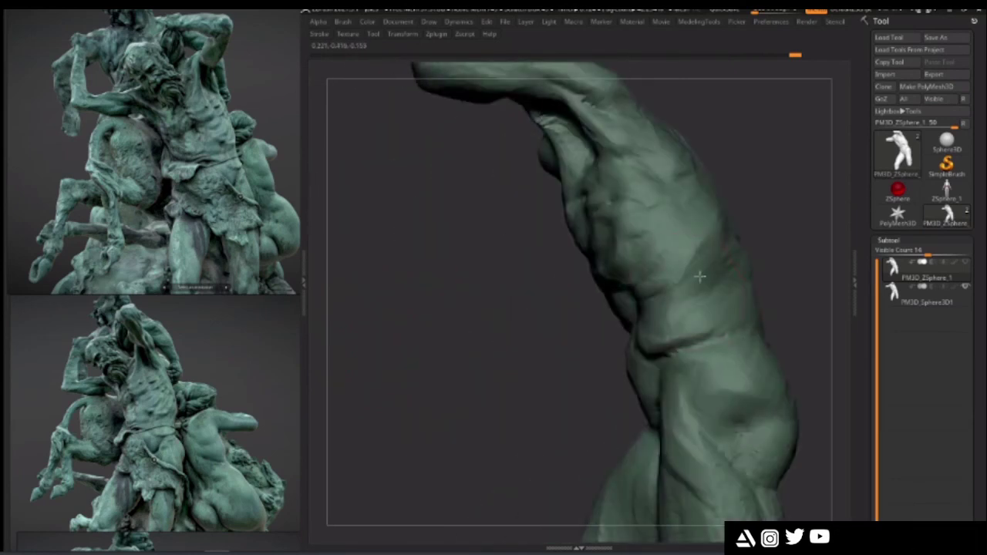
{"action": "mouse_move", "coordinate": [559, 324]}
{"action": "right_mouse_down"}
{"action": "mouse_move", "coordinate": [437, 371]}
{"action": "mouse_move", "coordinate": [679, 279]}
{"action": "mouse_move", "coordinate": [481, 336]}
{"action": "mouse_move", "coordinate": [494, 370]}
{"action": "right_mouse_up"}
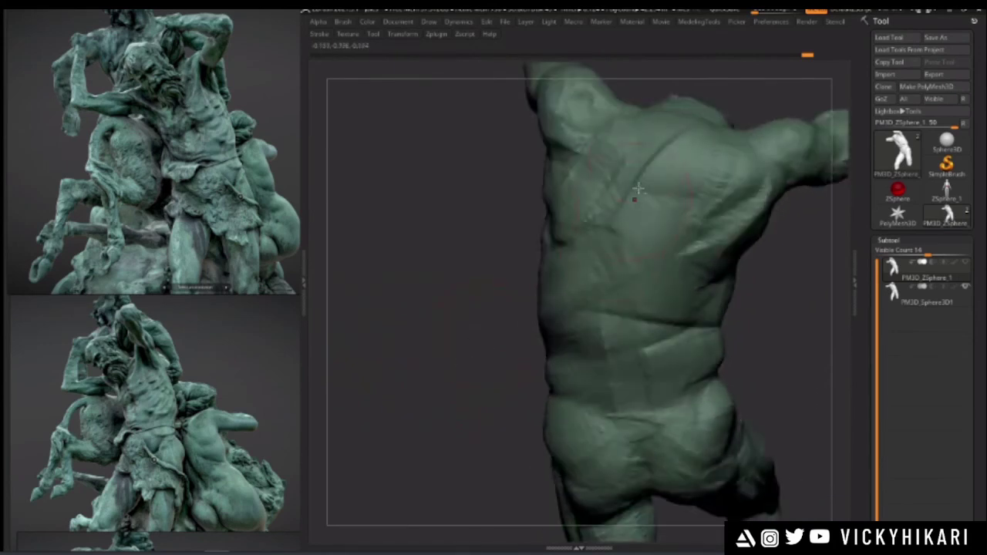
{"action": "mouse_move", "coordinate": [643, 136]}
{"action": "left_mouse_down"}
{"action": "mouse_move", "coordinate": [641, 199]}
{"action": "mouse_move", "coordinate": [622, 276]}
{"action": "left_mouse_up"}
{"action": "mouse_move", "coordinate": [639, 202]}
{"action": "left_mouse_down"}
{"action": "mouse_move", "coordinate": [637, 416]}
{"action": "mouse_move", "coordinate": [615, 343]}
{"action": "mouse_move", "coordinate": [657, 134]}
{"action": "mouse_move", "coordinate": [616, 311]}
{"action": "mouse_move", "coordinate": [659, 223]}
{"action": "mouse_move", "coordinate": [649, 421]}
{"action": "left_mouse_up"}
{"action": "right_click_drag", "start_coordinate": [524, 370], "coordinate": [362, 324]}
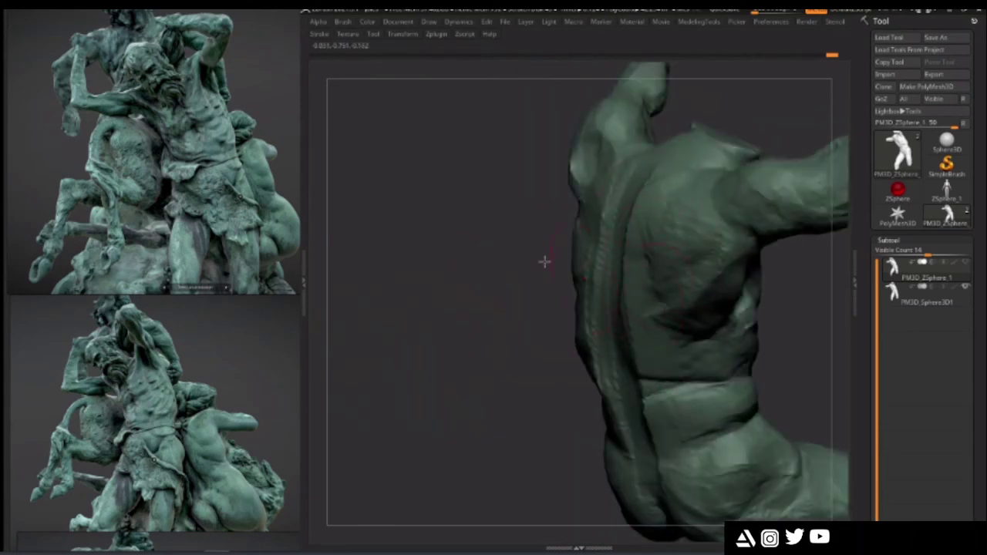
- Define the inner edge and lower tip of the shoulder blade on the outstretched-arm side of the back
{"action": "right_click_drag", "start_coordinate": [543, 260], "coordinate": [629, 285]}
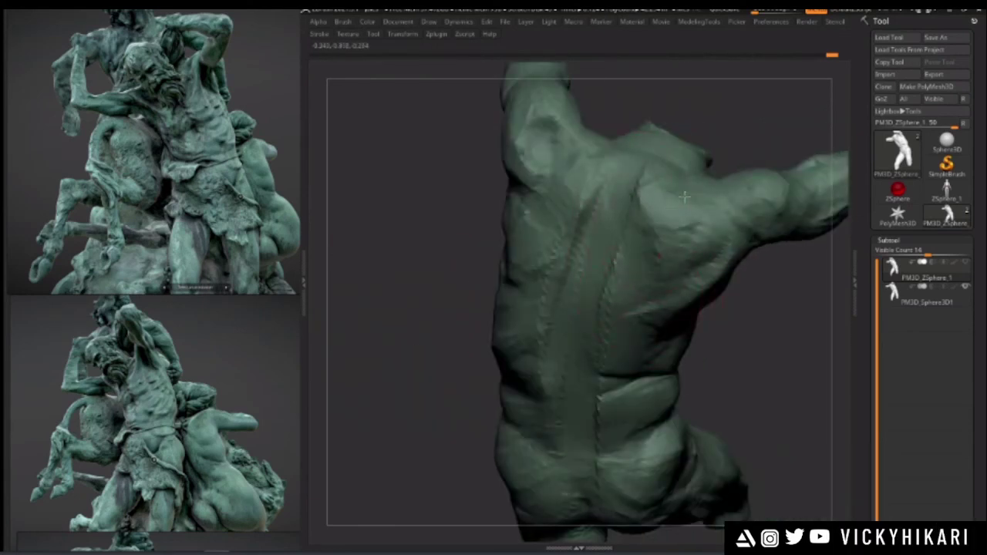
{"action": "right_click_drag", "start_coordinate": [643, 242], "coordinate": [727, 321]}
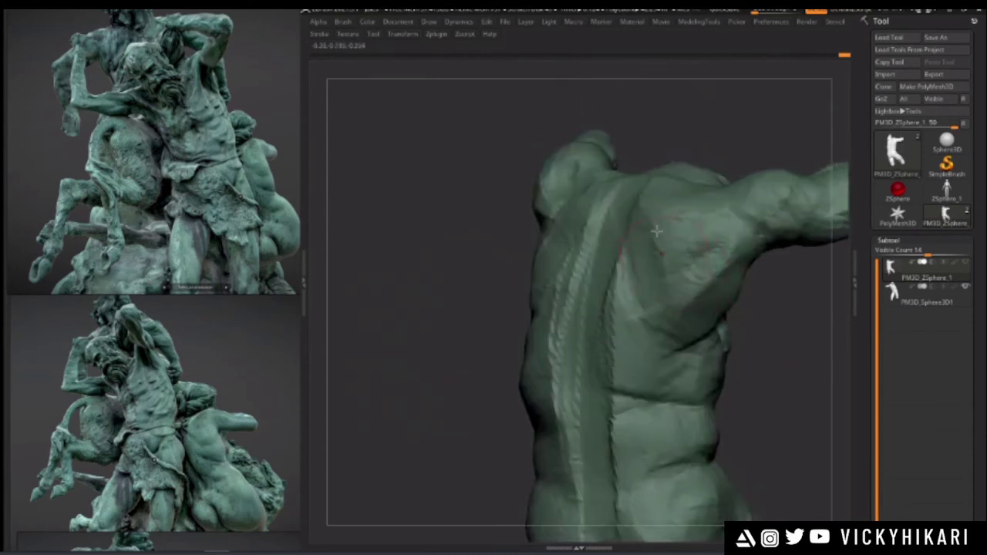
{"action": "left_click_drag", "start_coordinate": [646, 234], "coordinate": [666, 316]}
{"action": "left_click_drag", "start_coordinate": [485, 259], "coordinate": [575, 271]}
{"action": "left_click_drag", "start_coordinate": [662, 285], "coordinate": [674, 324]}
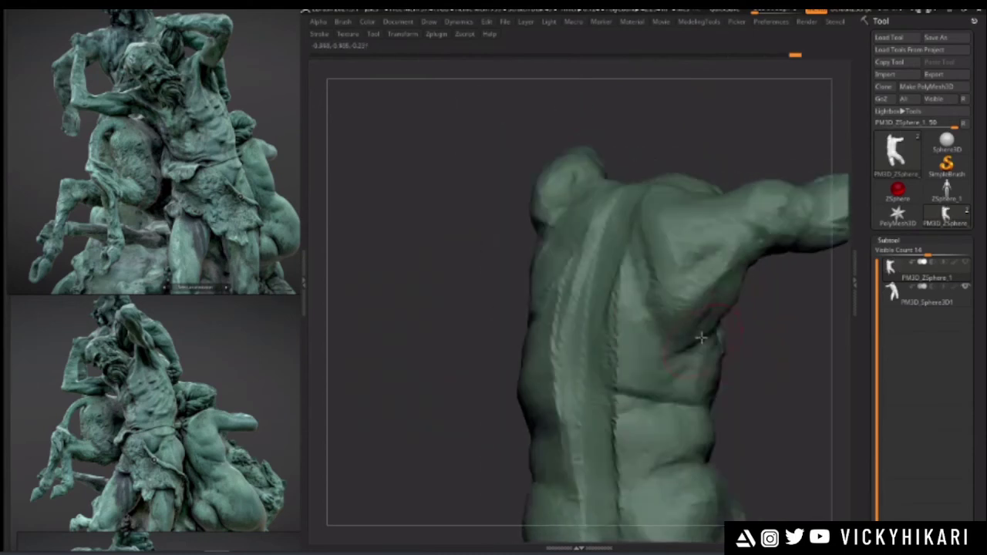
{"action": "right_click_drag", "start_coordinate": [672, 324], "coordinate": [657, 330]}
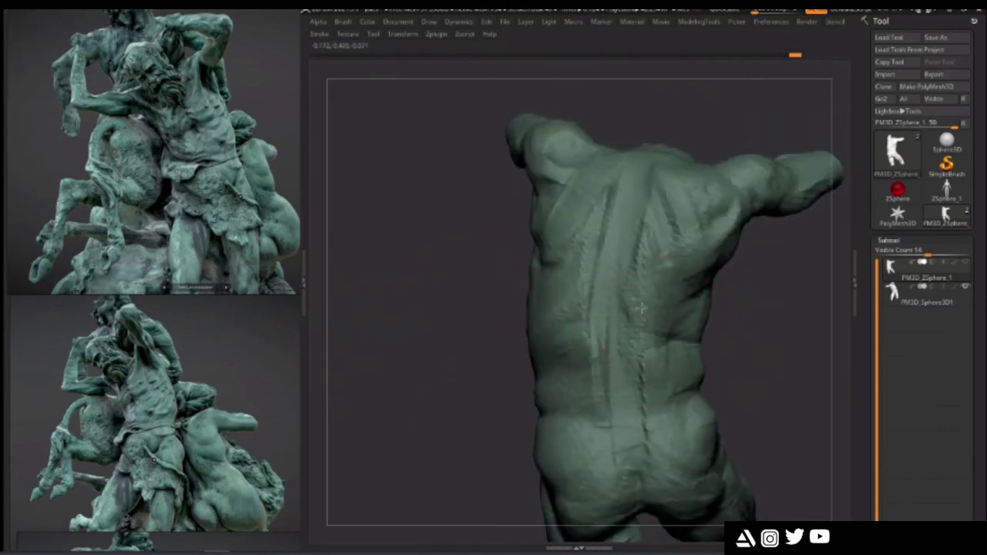
- Shape the shoulder blade and upper back muscles below the raised arm
{"action": "right_click_drag", "start_coordinate": [580, 383], "coordinate": [521, 370]}
{"action": "right_click", "coordinate": [521, 381]}
{"action": "left_click_drag", "start_coordinate": [605, 327], "coordinate": [612, 278]}
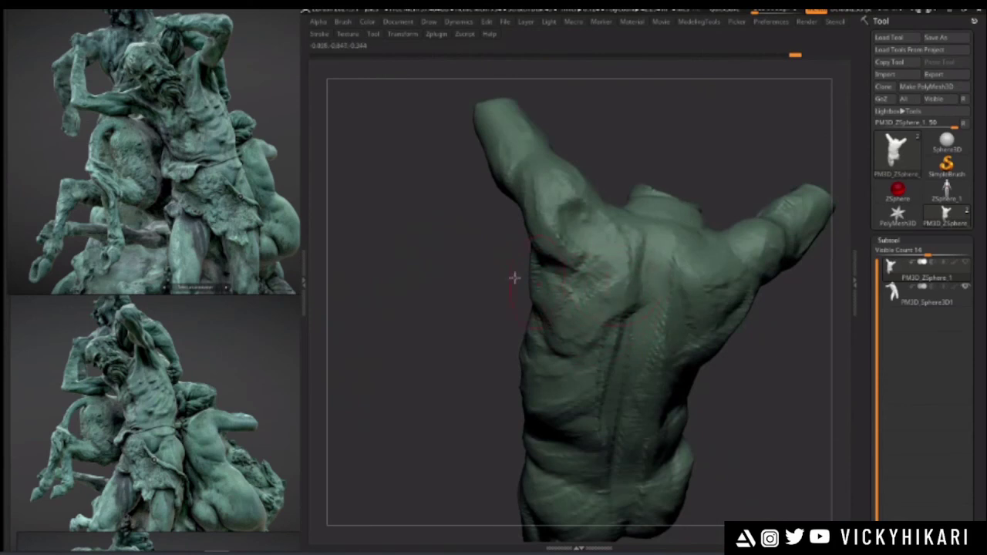
{"action": "right_click_drag", "start_coordinate": [514, 280], "coordinate": [588, 294]}
{"action": "right_click_drag", "start_coordinate": [499, 234], "coordinate": [588, 237]}
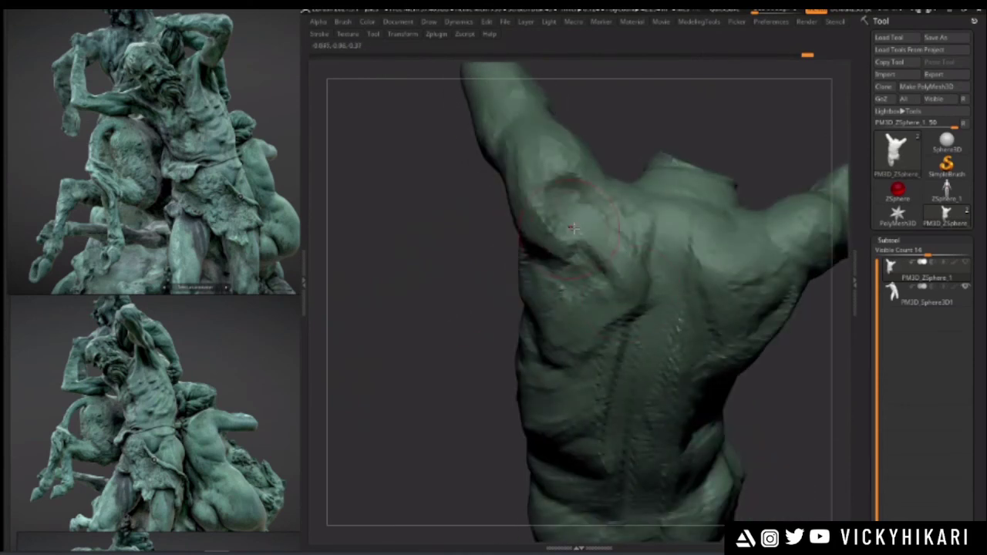
{"action": "right_click_drag", "start_coordinate": [498, 262], "coordinate": [544, 301]}
{"action": "left_click_drag", "start_coordinate": [530, 269], "coordinate": [563, 295]}
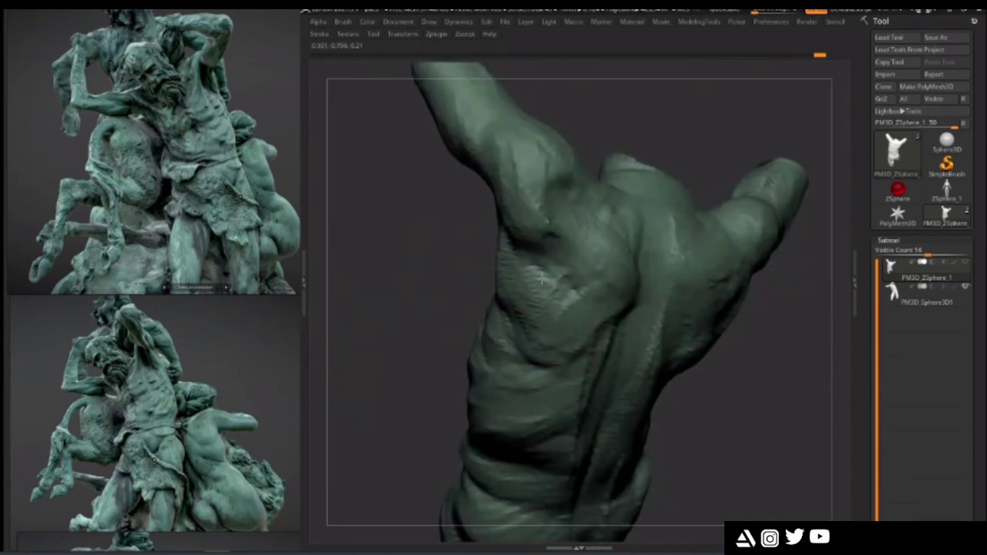
- Adjust the brush and deepen the crease between the raised arm's rear shoulder and the shoulder blade
{"action": "right_click_drag", "start_coordinate": [503, 271], "coordinate": [471, 274]}
{"action": "key", "text": "space"}
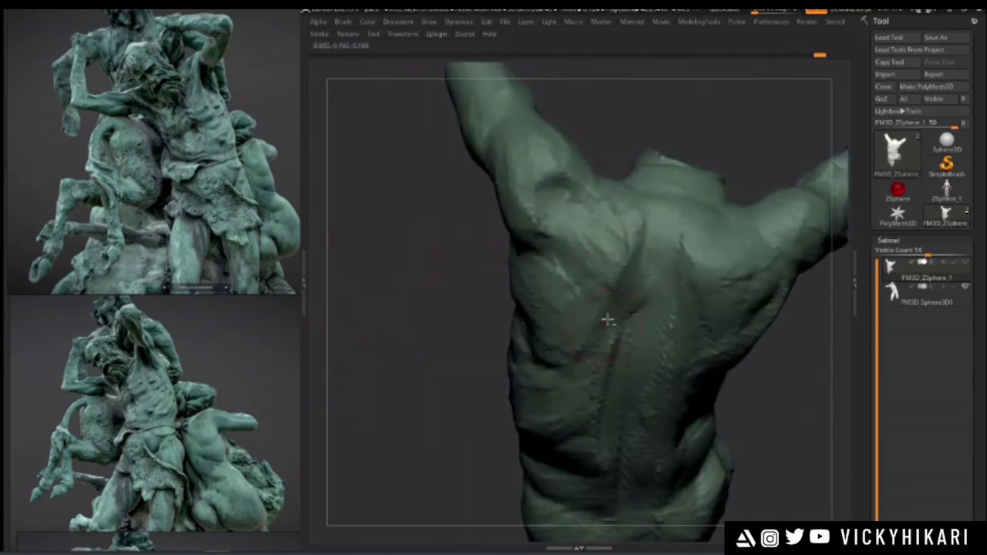
{"action": "left_click_drag", "start_coordinate": [558, 202], "coordinate": [548, 207]}
{"action": "mouse_move", "coordinate": [468, 273]}
{"action": "left_mouse_down"}
{"action": "mouse_move", "coordinate": [527, 265]}
{"action": "mouse_move", "coordinate": [475, 267]}
{"action": "left_mouse_up"}
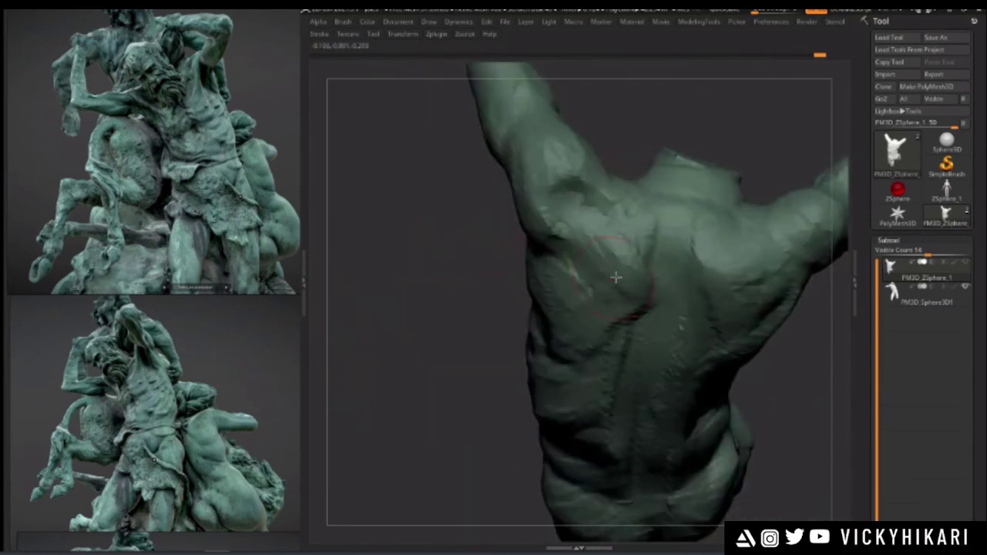
{"action": "mouse_move", "coordinate": [625, 271]}
{"action": "left_mouse_down"}
{"action": "mouse_move", "coordinate": [579, 264]}
{"action": "mouse_move", "coordinate": [633, 291]}
{"action": "left_mouse_up"}
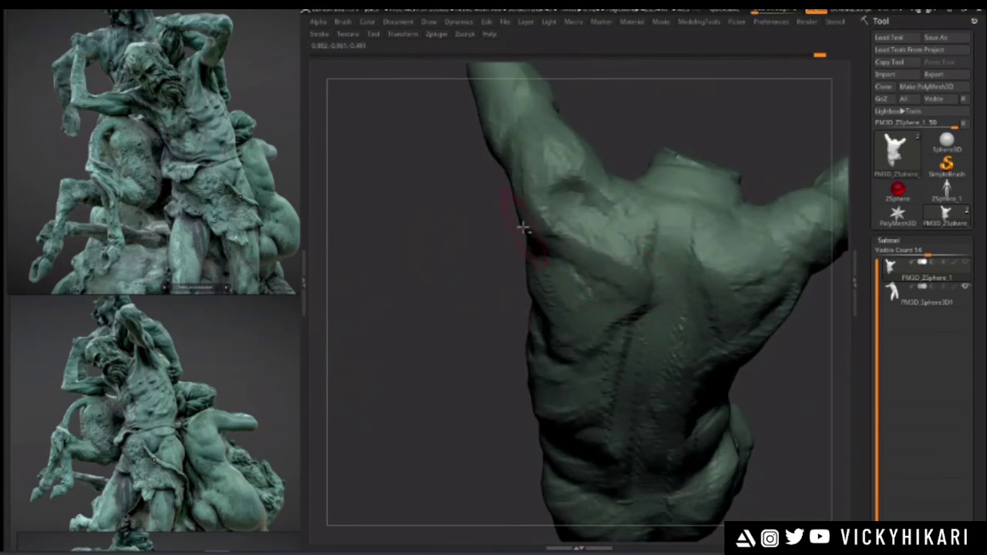
{"action": "left_click_drag", "start_coordinate": [525, 229], "coordinate": [535, 231]}
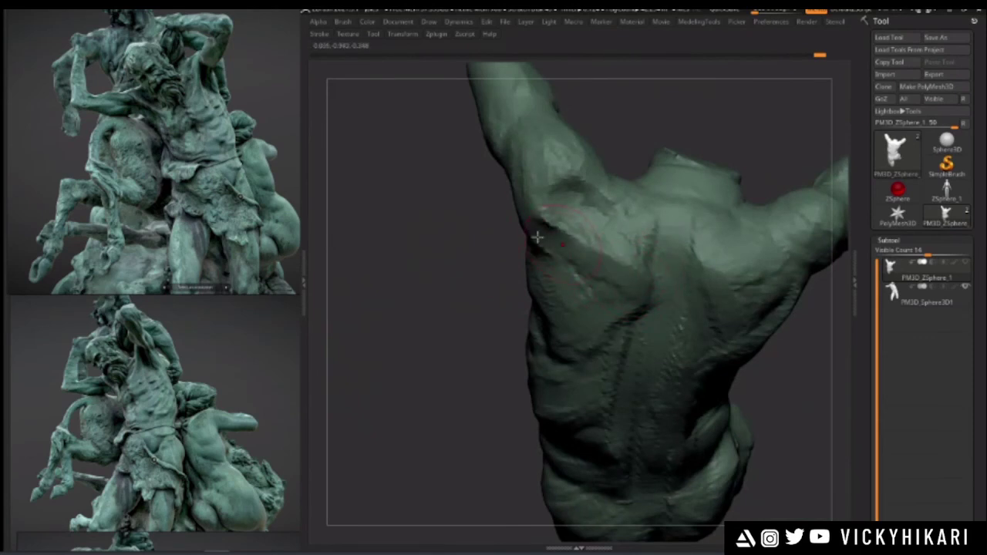
- Deepen the hollow behind the raised arm's deltoid and separate the deltoid from the upper back
{"action": "right_click_drag", "start_coordinate": [537, 238], "coordinate": [442, 231]}
{"action": "mouse_move", "coordinate": [558, 159]}
{"action": "left_mouse_down"}
{"action": "mouse_move", "coordinate": [569, 187]}
{"action": "mouse_move", "coordinate": [579, 164]}
{"action": "mouse_move", "coordinate": [542, 193]}
{"action": "left_mouse_up"}
{"action": "left_click_drag", "start_coordinate": [460, 202], "coordinate": [544, 199]}
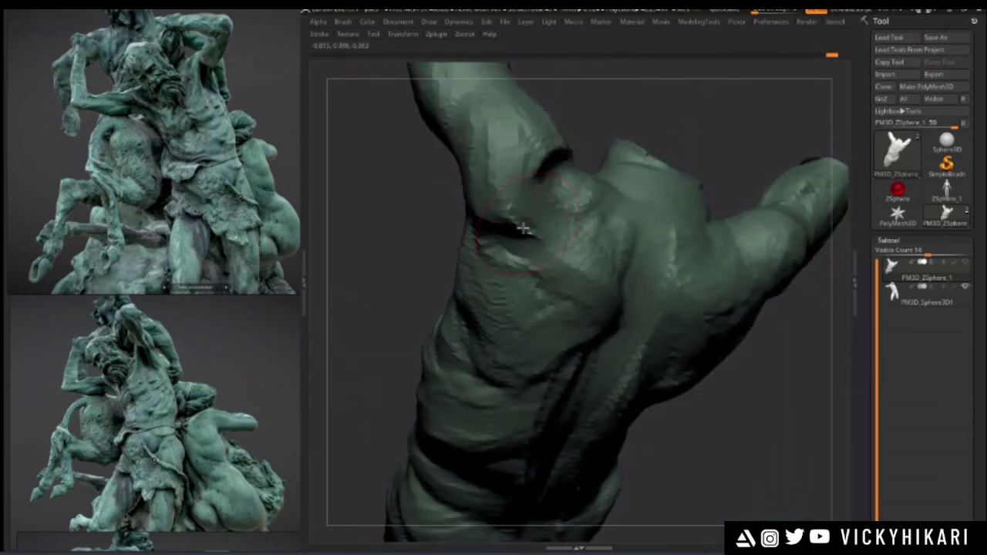
{"action": "mouse_move", "coordinate": [416, 266]}
{"action": "left_mouse_down"}
{"action": "mouse_move", "coordinate": [434, 301]}
{"action": "mouse_move", "coordinate": [451, 305]}
{"action": "left_mouse_up"}
- Adjust the brush and build up the back of the raised upper arm above the hollow behind the deltoid
{"action": "left_click_drag", "start_coordinate": [604, 273], "coordinate": [590, 266]}
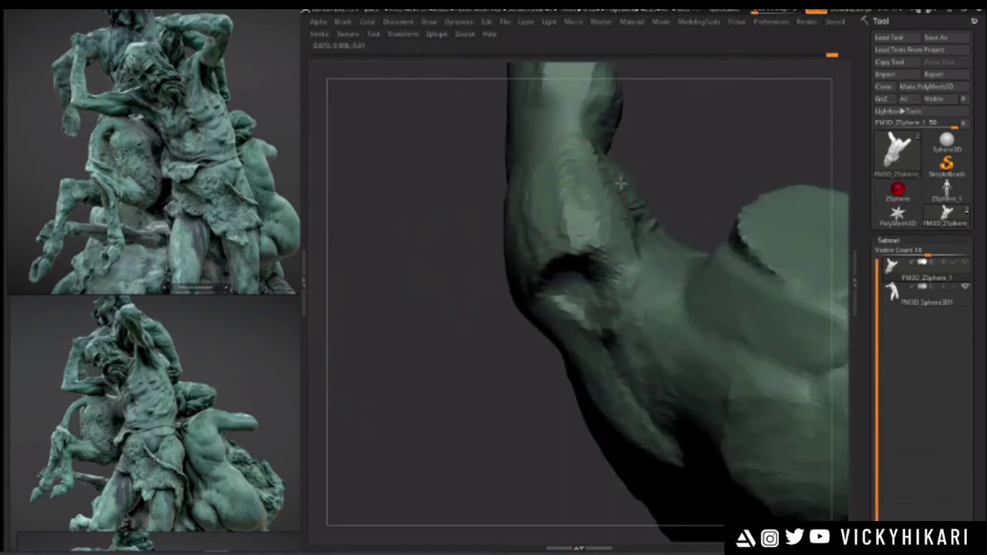
{"action": "mouse_move", "coordinate": [441, 240]}
{"action": "left_mouse_down"}
{"action": "mouse_move", "coordinate": [464, 232]}
{"action": "mouse_move", "coordinate": [392, 270]}
{"action": "mouse_move", "coordinate": [421, 266]}
{"action": "left_mouse_up"}
{"action": "left_click_drag", "start_coordinate": [592, 341], "coordinate": [575, 396]}
{"action": "mouse_move", "coordinate": [432, 309]}
{"action": "left_mouse_down"}
{"action": "mouse_move", "coordinate": [405, 319]}
{"action": "mouse_move", "coordinate": [432, 339]}
{"action": "left_mouse_up"}
{"action": "key", "text": "space"}
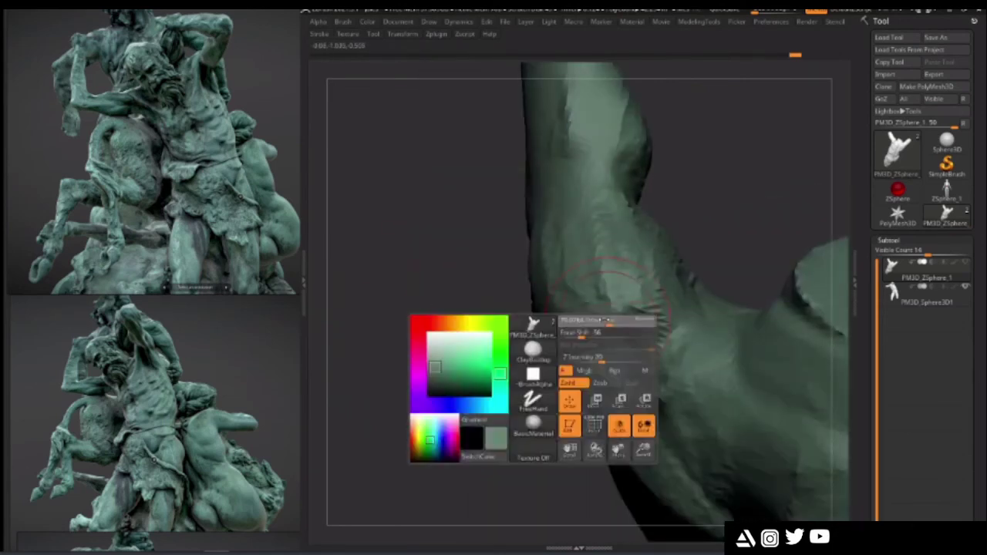
{"action": "left_click_drag", "start_coordinate": [613, 287], "coordinate": [611, 224]}
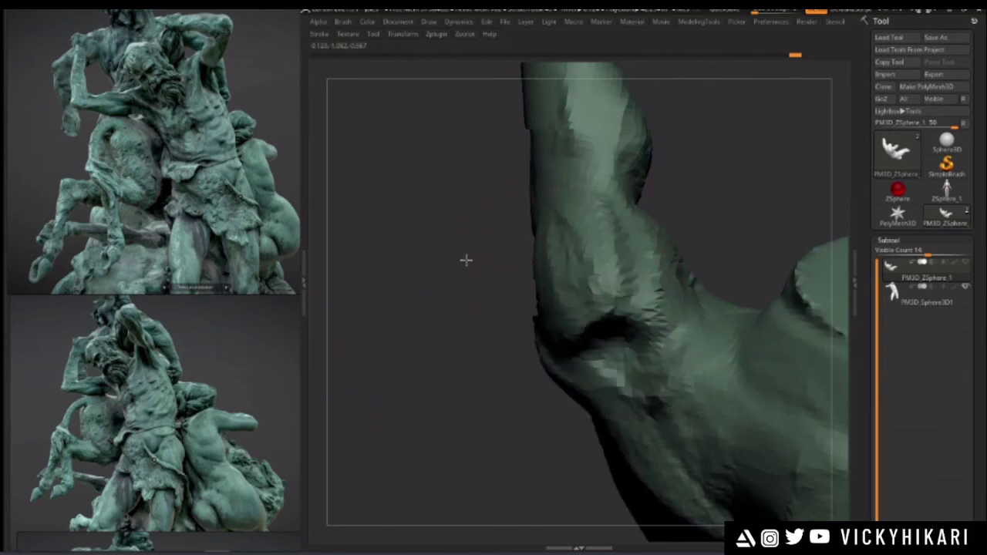
- Refine the inner edge of the shoulder blade below the raised arm and blend it toward the spine
{"action": "left_click_drag", "start_coordinate": [465, 260], "coordinate": [586, 320]}
{"action": "mouse_move", "coordinate": [484, 234]}
{"action": "left_mouse_down"}
{"action": "mouse_move", "coordinate": [458, 229]}
{"action": "mouse_move", "coordinate": [452, 250]}
{"action": "mouse_move", "coordinate": [463, 278]}
{"action": "mouse_move", "coordinate": [410, 298]}
{"action": "mouse_move", "coordinate": [494, 324]}
{"action": "left_mouse_up"}
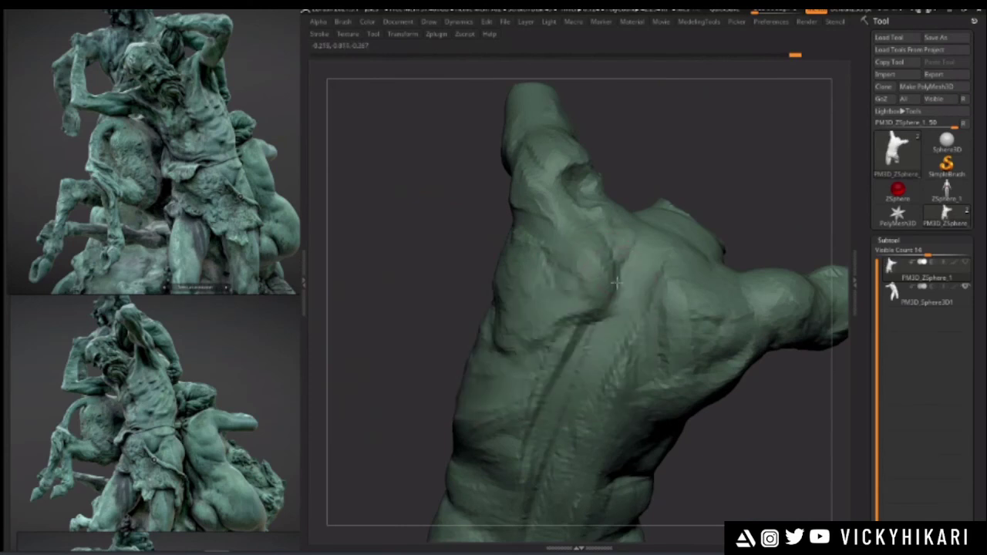
{"action": "mouse_move", "coordinate": [463, 293]}
{"action": "left_mouse_down"}
{"action": "mouse_move", "coordinate": [409, 285]}
{"action": "mouse_move", "coordinate": [405, 301]}
{"action": "mouse_move", "coordinate": [586, 272]}
{"action": "left_mouse_up"}
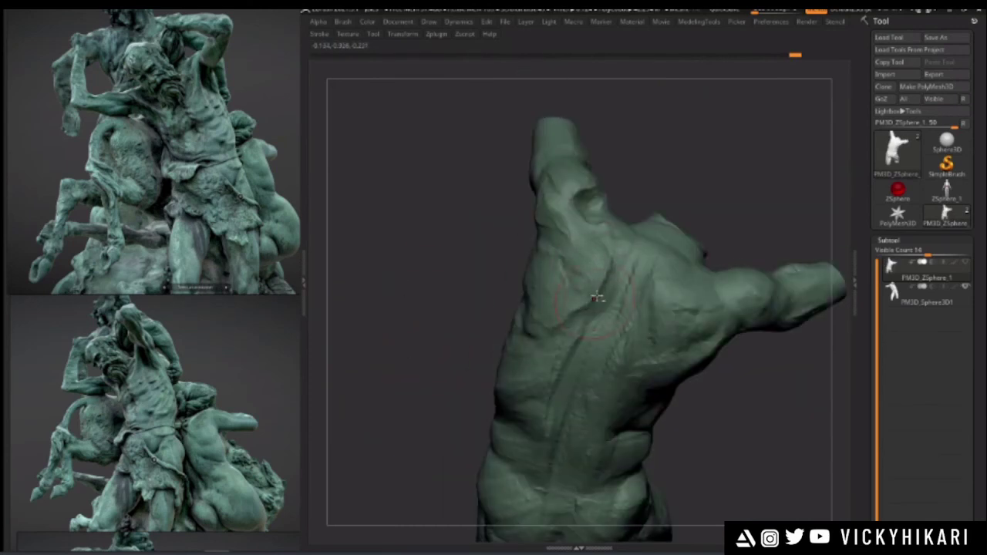
{"action": "left_click_drag", "start_coordinate": [443, 339], "coordinate": [455, 270]}
{"action": "left_click_drag", "start_coordinate": [463, 326], "coordinate": [457, 276]}
- Adjust the brush size and build up the long spinal muscle on the outstretched-arm side down to the pelvis
{"action": "key", "text": "space"}
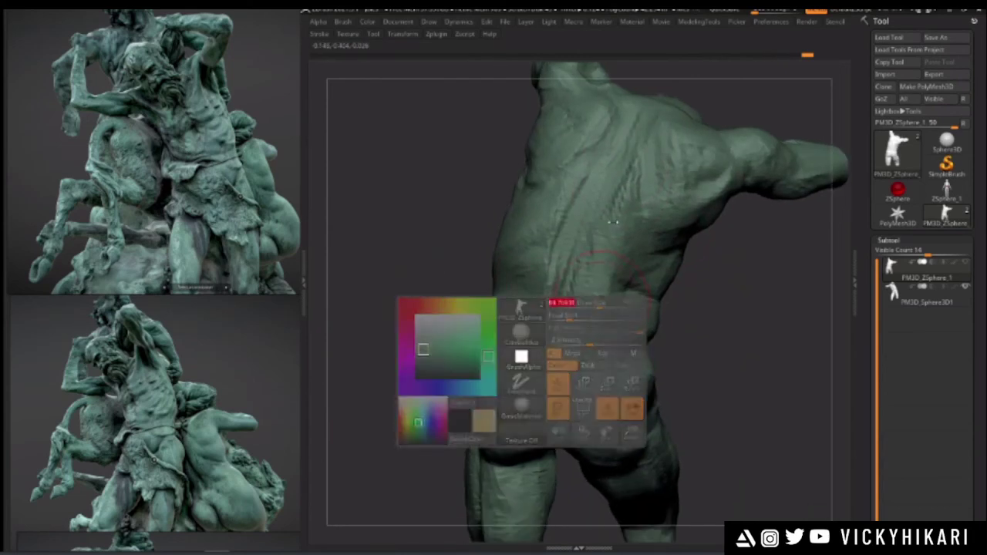
{"action": "key", "text": "s"}
{"action": "left_click_drag", "start_coordinate": [622, 251], "coordinate": [630, 353]}
{"action": "key", "text": "space"}
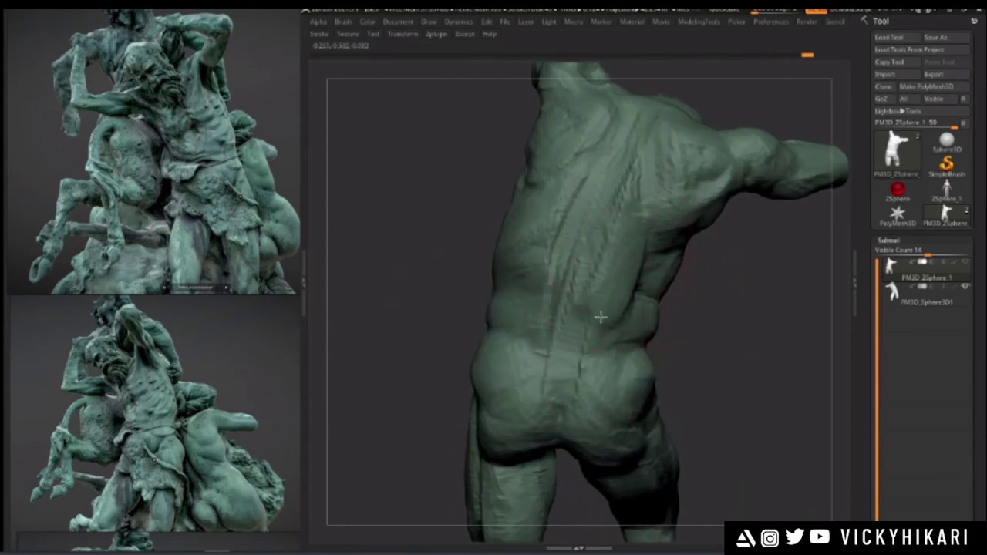
- Fill out the lower back muscles beside the spine on the raised-arm side and soften the spinal groove
{"action": "mouse_move", "coordinate": [634, 301]}
{"action": "right_mouse_down"}
{"action": "mouse_move", "coordinate": [467, 242]}
{"action": "mouse_move", "coordinate": [456, 256]}
{"action": "right_mouse_up"}
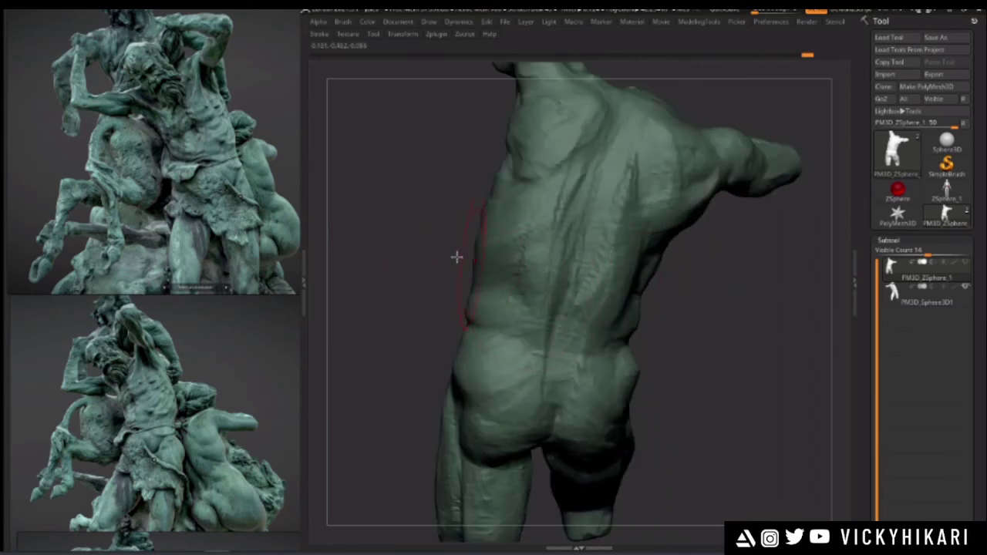
{"action": "right_click_drag", "start_coordinate": [559, 272], "coordinate": [527, 286]}
{"action": "left_click_drag", "start_coordinate": [570, 228], "coordinate": [525, 291]}
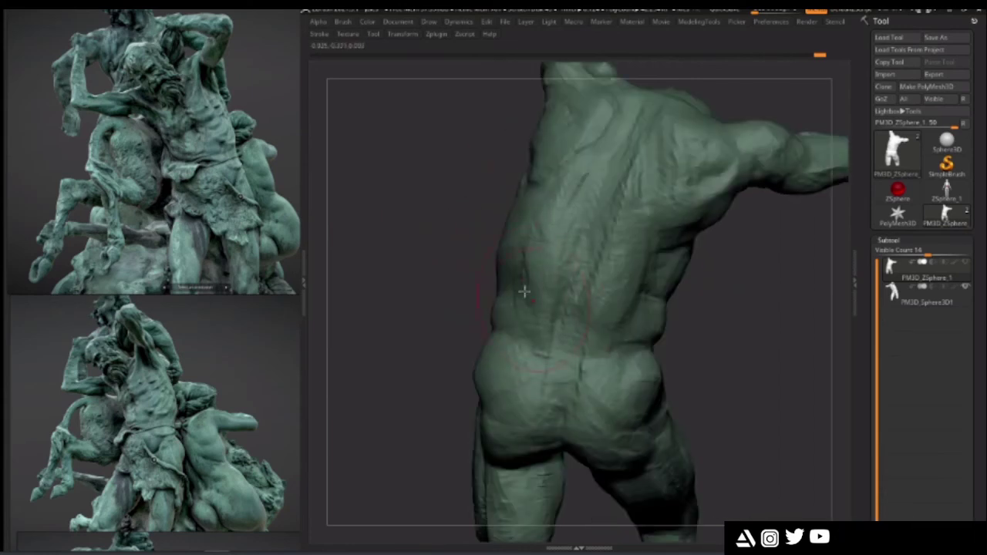
{"action": "right_click_drag", "start_coordinate": [524, 290], "coordinate": [512, 300]}
{"action": "right_click_drag", "start_coordinate": [499, 213], "coordinate": [609, 231]}
- Reduce the brush size and refine the muscle transitions between the shoulder blades and the middle of the back
{"action": "key", "text": "space"}
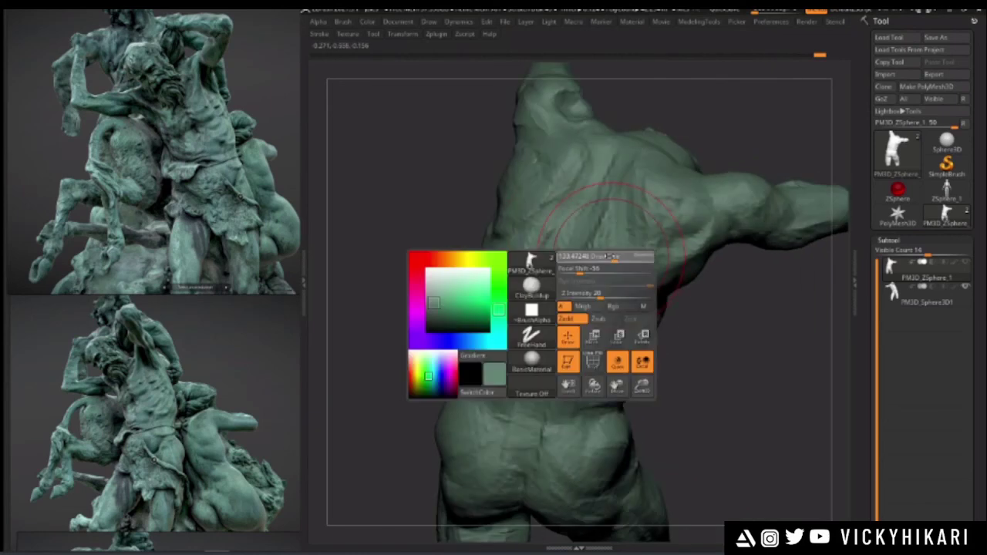
{"action": "left_click_drag", "start_coordinate": [610, 256], "coordinate": [602, 256]}
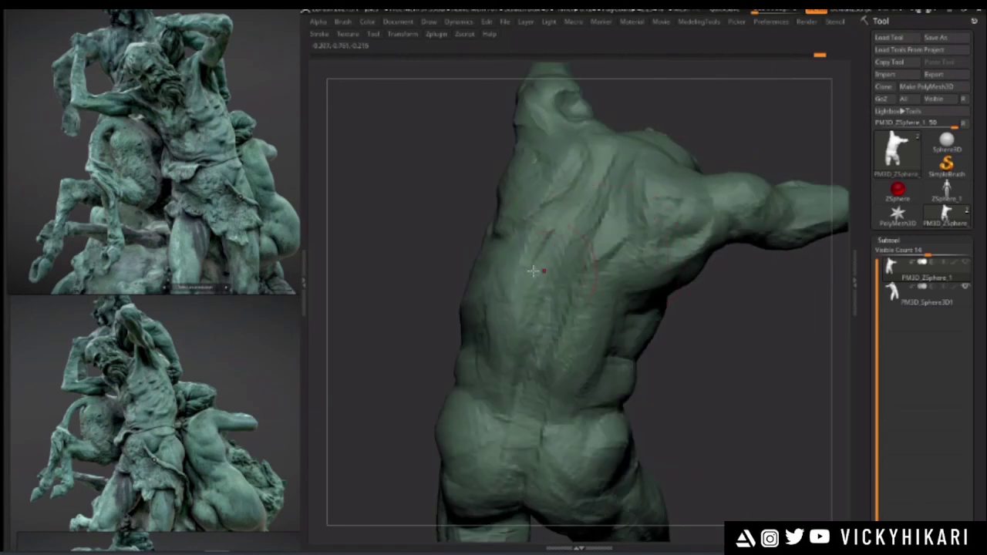
{"action": "right_click_drag", "start_coordinate": [534, 271], "coordinate": [579, 303]}
{"action": "left_click_drag", "start_coordinate": [420, 282], "coordinate": [462, 291]}
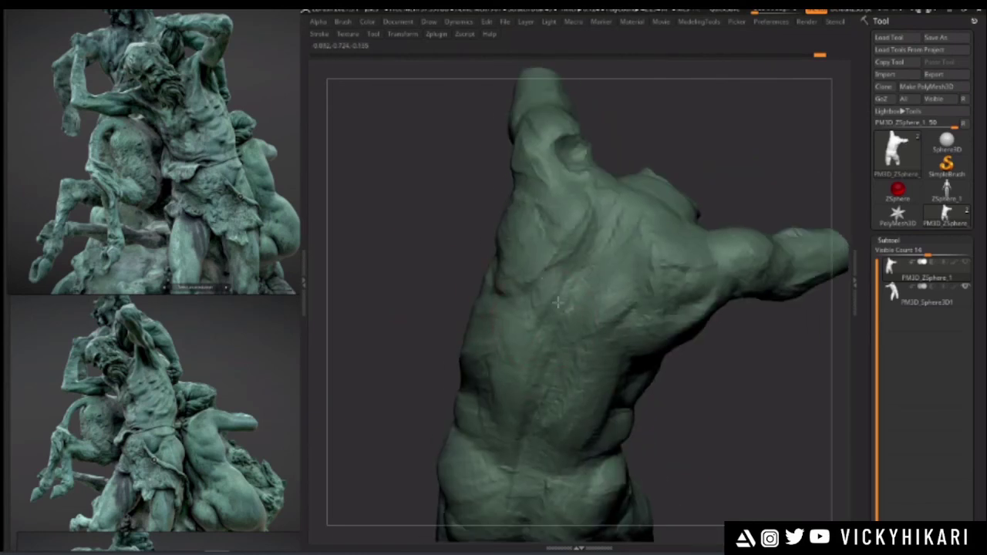
{"action": "left_click_drag", "start_coordinate": [583, 248], "coordinate": [620, 249]}
{"action": "left_click_drag", "start_coordinate": [472, 215], "coordinate": [568, 311]}
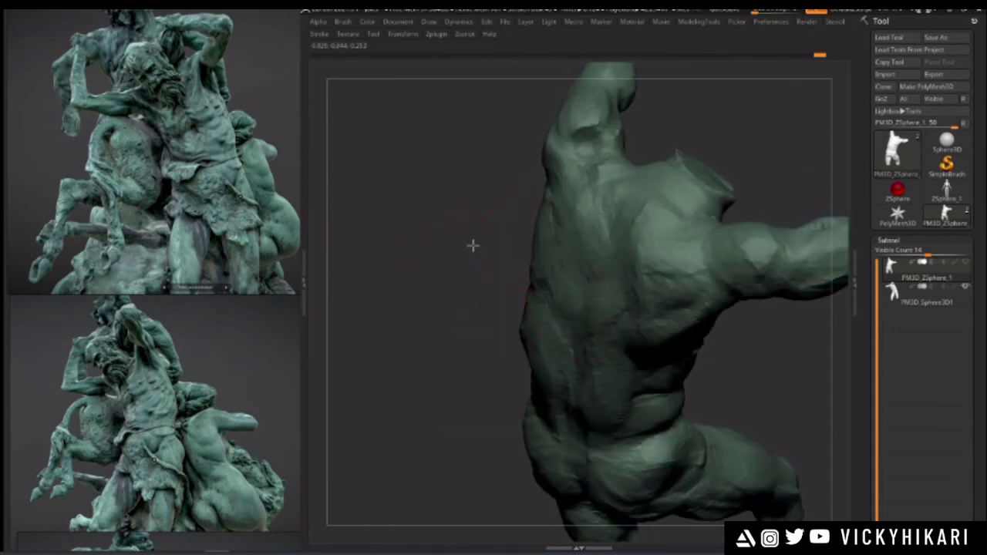
{"action": "left_click_drag", "start_coordinate": [473, 245], "coordinate": [590, 289]}
{"action": "mouse_move", "coordinate": [589, 171]}
{"action": "right_mouse_down"}
{"action": "mouse_move", "coordinate": [483, 209]}
{"action": "mouse_move", "coordinate": [491, 254]}
{"action": "mouse_move", "coordinate": [462, 256]}
{"action": "mouse_move", "coordinate": [510, 247]}
{"action": "right_mouse_up"}
{"action": "mouse_move", "coordinate": [546, 204]}
{"action": "right_mouse_down"}
{"action": "mouse_move", "coordinate": [564, 147]}
{"action": "mouse_move", "coordinate": [436, 205]}
{"action": "mouse_move", "coordinate": [410, 183]}
{"action": "mouse_move", "coordinate": [436, 210]}
{"action": "mouse_move", "coordinate": [505, 185]}
{"action": "mouse_move", "coordinate": [440, 229]}
{"action": "mouse_move", "coordinate": [450, 242]}
{"action": "mouse_move", "coordinate": [434, 269]}
{"action": "mouse_move", "coordinate": [758, 327]}
{"action": "mouse_move", "coordinate": [663, 329]}
{"action": "mouse_move", "coordinate": [720, 348]}
{"action": "mouse_move", "coordinate": [756, 322]}
{"action": "mouse_move", "coordinate": [466, 289]}
{"action": "mouse_move", "coordinate": [510, 309]}
{"action": "right_mouse_up"}
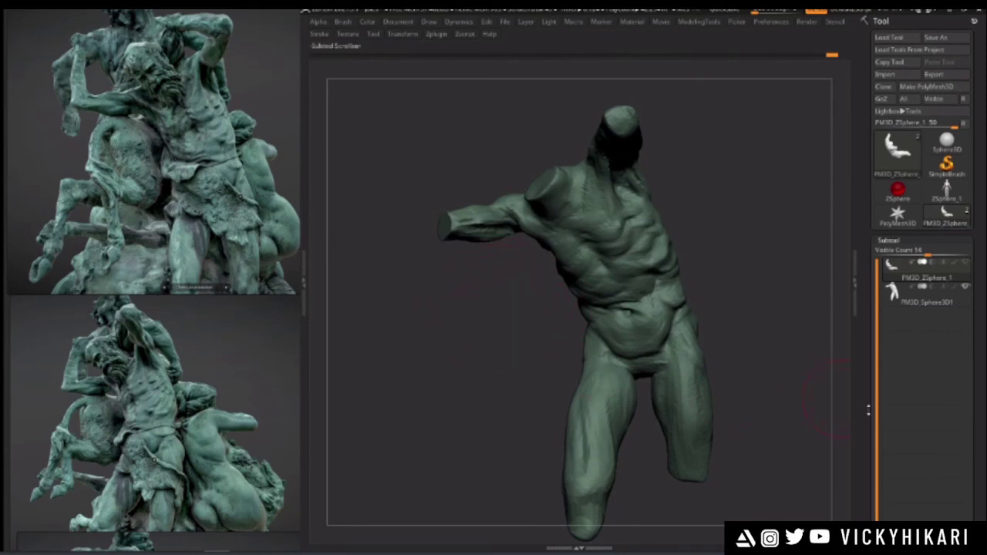
- Adjust the brush and refine the forms of the lower ribcage and upper abdomen on the front of the torso
{"action": "mouse_move", "coordinate": [494, 334]}
{"action": "left_mouse_down"}
{"action": "mouse_move", "coordinate": [479, 341]}
{"action": "mouse_move", "coordinate": [495, 346]}
{"action": "mouse_move", "coordinate": [449, 332]}
{"action": "mouse_move", "coordinate": [427, 359]}
{"action": "mouse_move", "coordinate": [423, 350]}
{"action": "mouse_move", "coordinate": [455, 394]}
{"action": "left_mouse_up"}
{"action": "key", "text": "space"}
{"action": "left_click", "coordinate": [625, 329]}
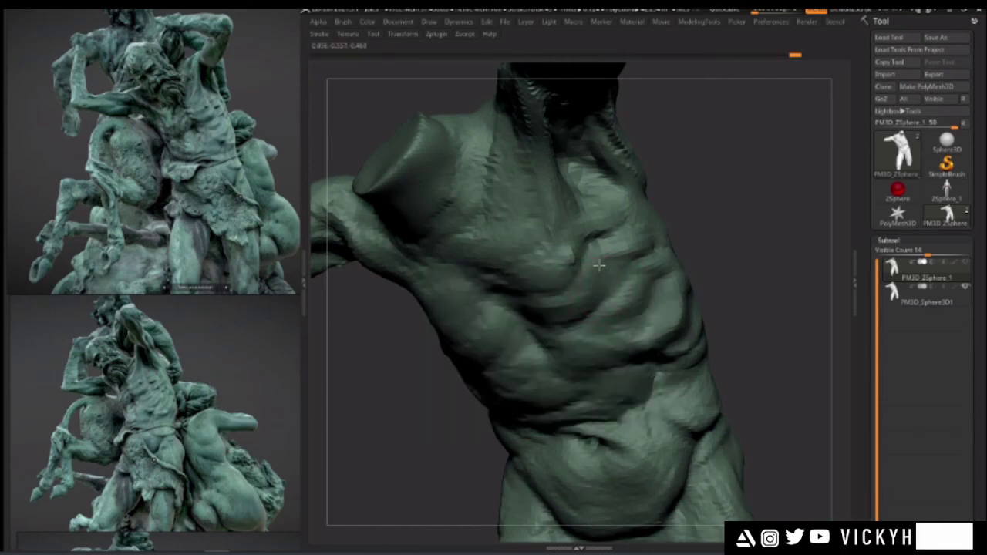
{"action": "right_click_drag", "start_coordinate": [600, 266], "coordinate": [552, 257]}
{"action": "right_click", "coordinate": [552, 256]}
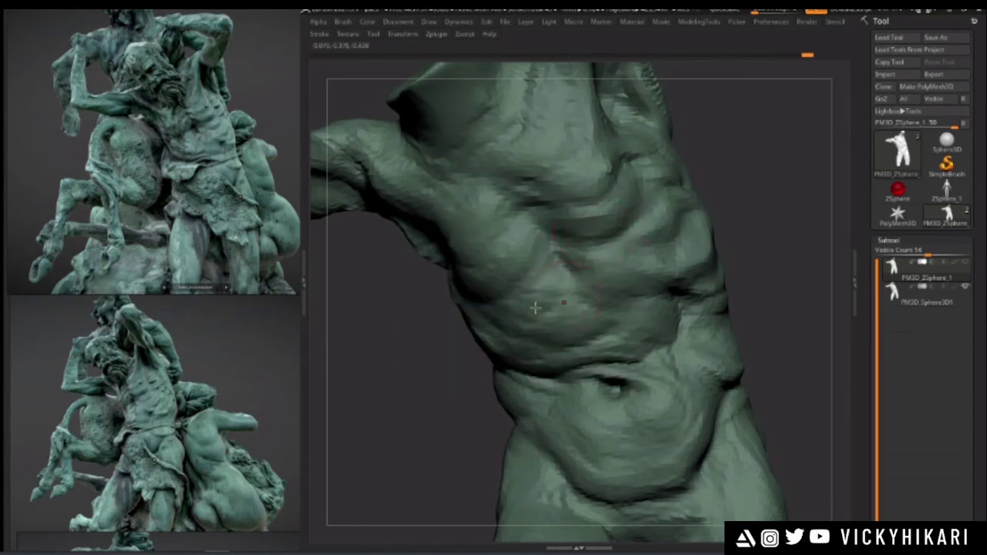
{"action": "right_click_drag", "start_coordinate": [536, 308], "coordinate": [564, 282]}
{"action": "right_click", "coordinate": [565, 280]}
{"action": "right_click_drag", "start_coordinate": [494, 307], "coordinate": [535, 327]}
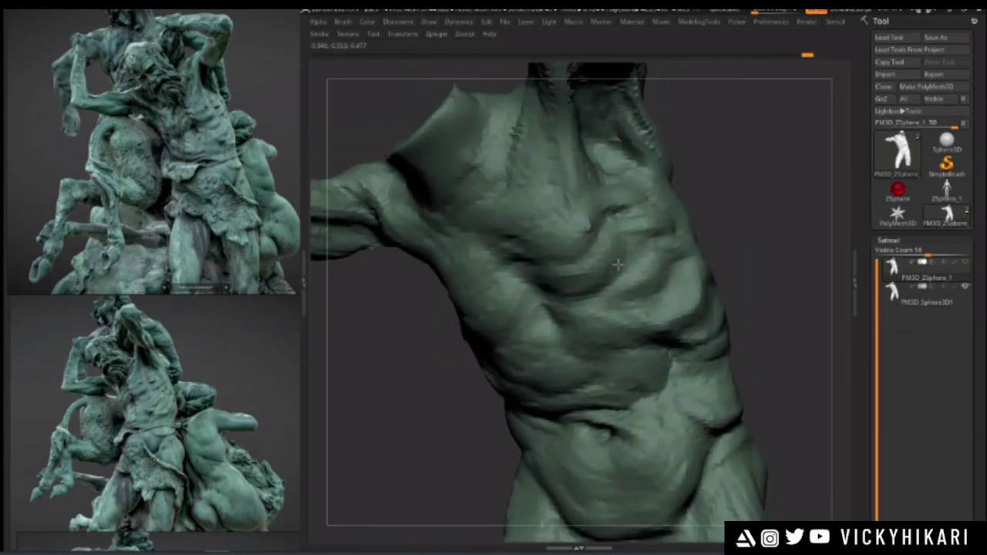
{"action": "left_click_drag", "start_coordinate": [399, 378], "coordinate": [421, 339]}
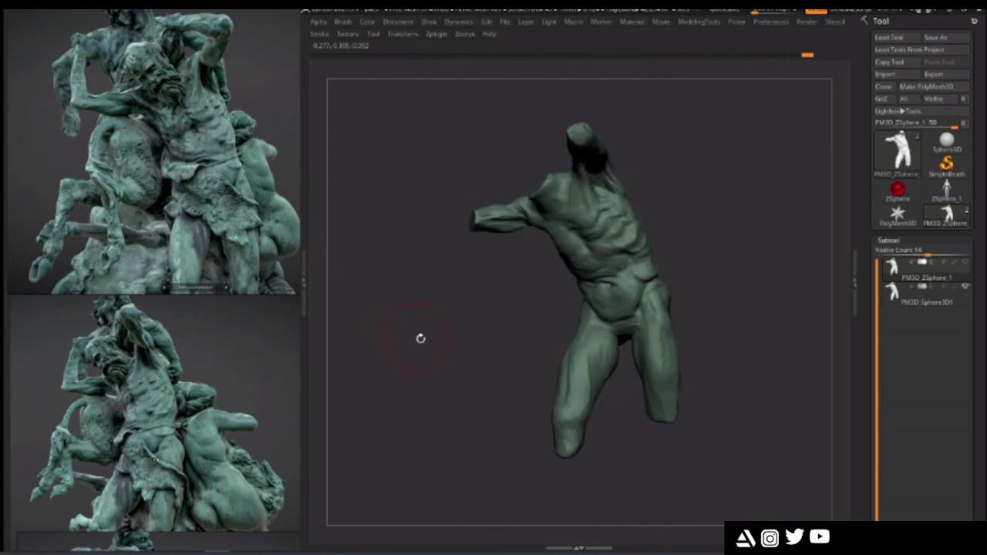
{"action": "right_click_drag", "start_coordinate": [421, 338], "coordinate": [458, 344]}
{"action": "key", "text": "super"}
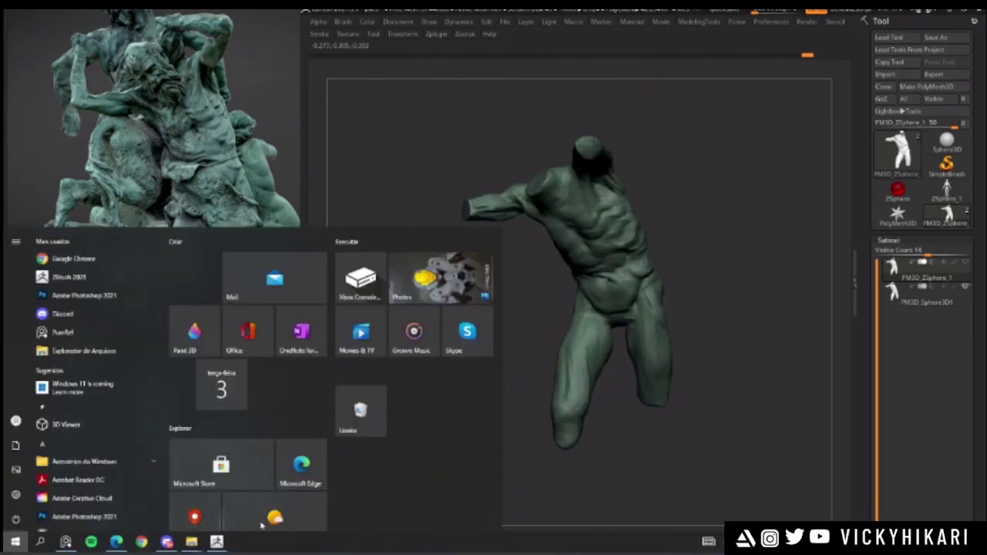
{"action": "left_click_drag", "start_coordinate": [711, 161], "coordinate": [731, 259]}
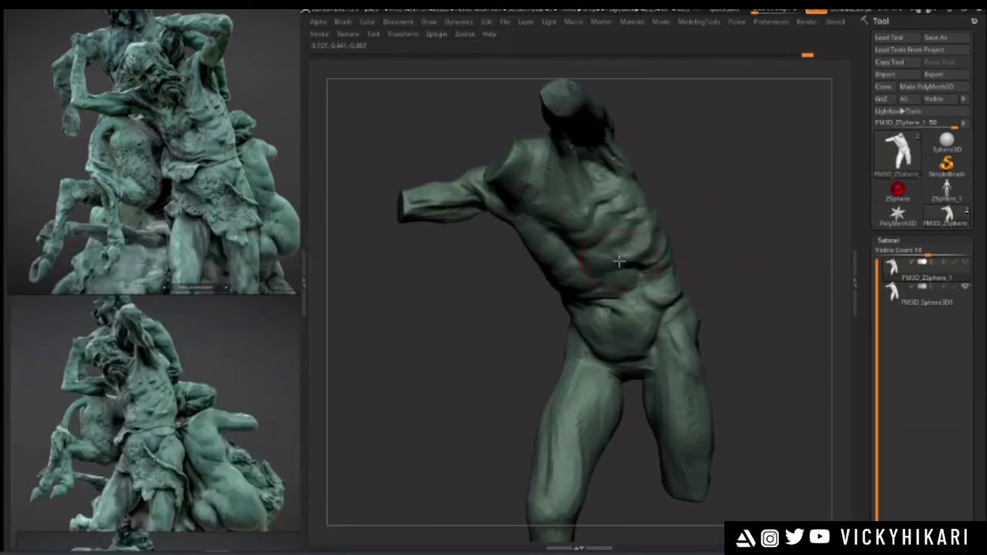
- Switch to Google Chrome and look up Walter Isaacson's Leonardo da Vinci biography, opening its Amazon page
{"action": "key", "text": "super"}
{"action": "left_click", "coordinate": [151, 544]}
{"action": "left_click", "coordinate": [495, 297]}
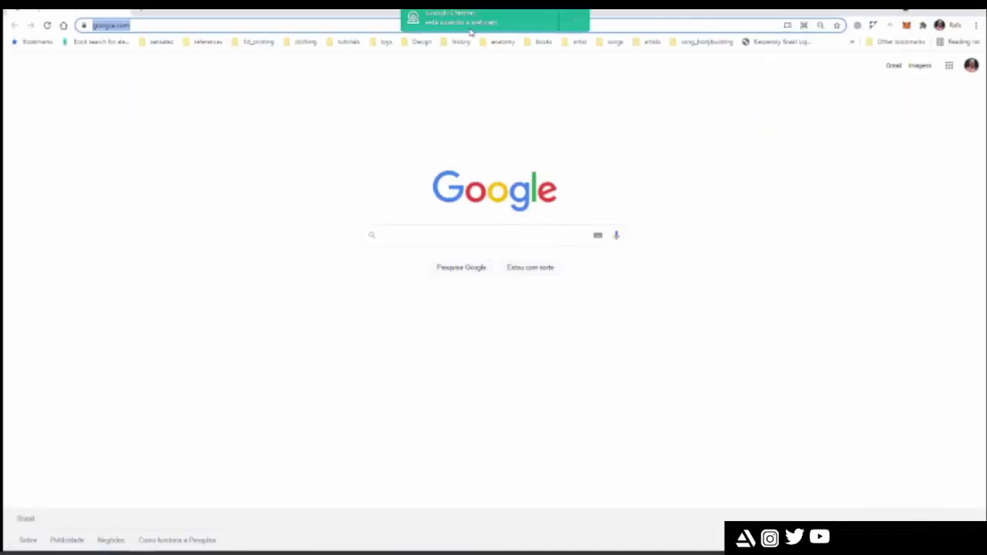
{"action": "type", "text": "walter i"}
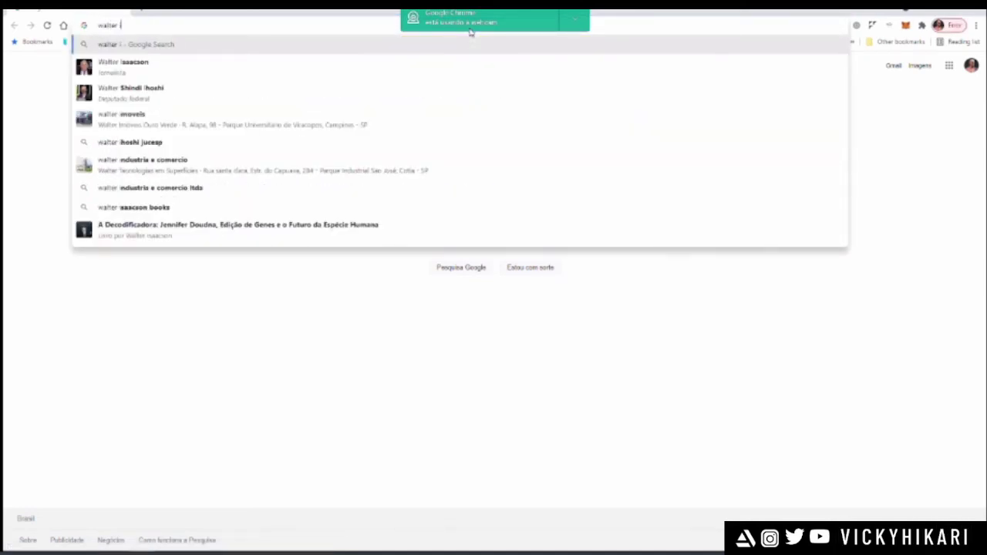
{"action": "type", "text": "saacson"}
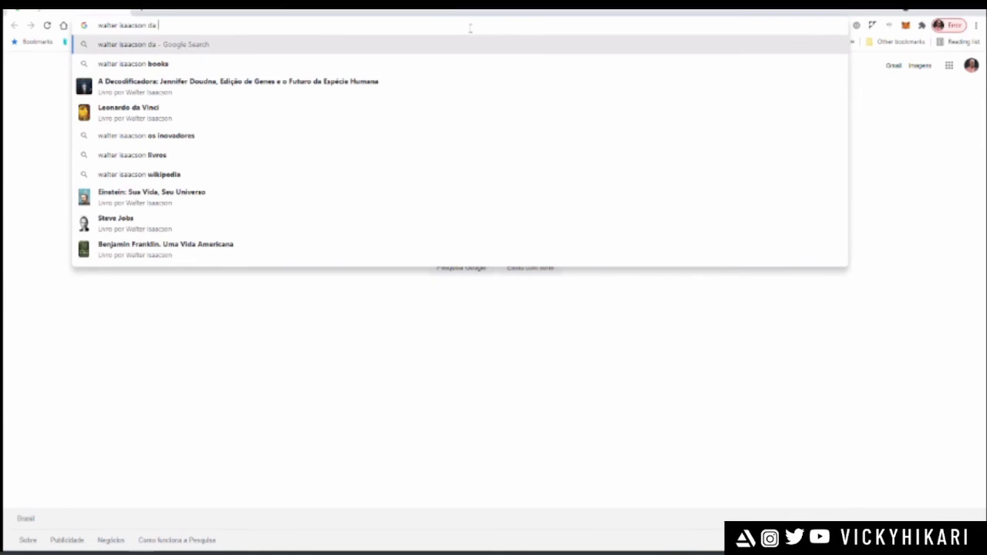
{"action": "type", "text": " da"}
{"action": "key", "text": "Return"}
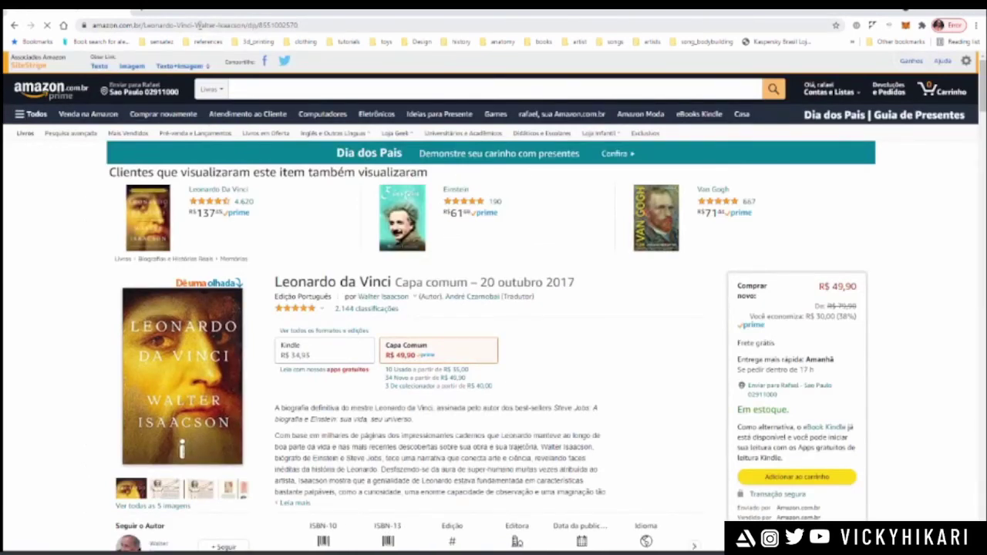
- Search the web for "serie da vinci"
{"action": "left_click", "coordinate": [197, 25]}
{"action": "type", "text": "sr"}
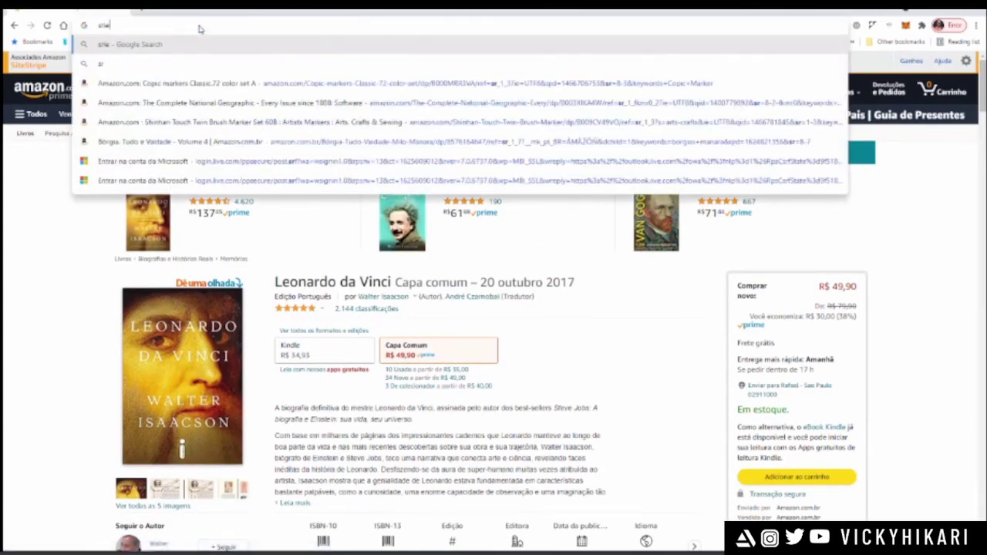
{"action": "key", "text": "BackSpace"}
{"action": "type", "text": "erie"}
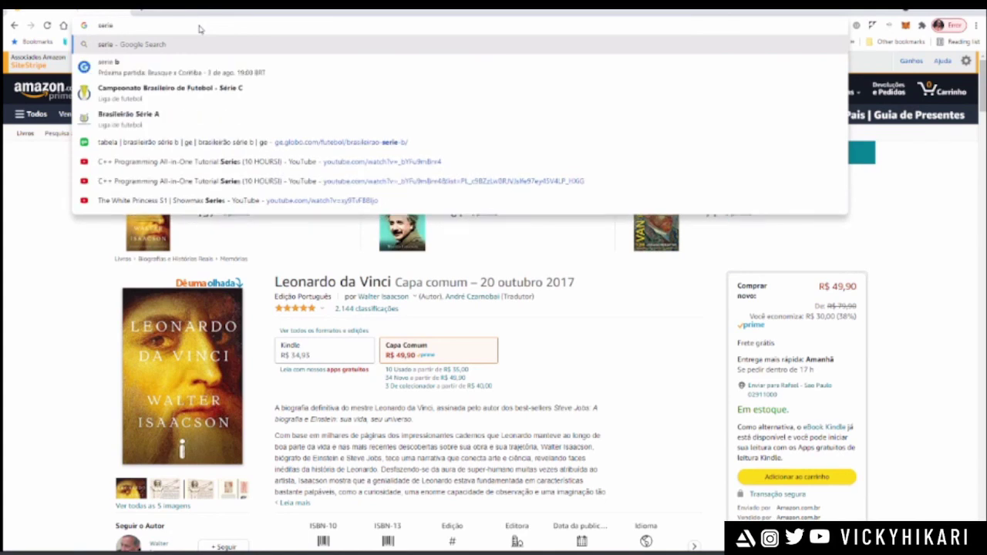
{"action": "type", "text": " da vinci"}
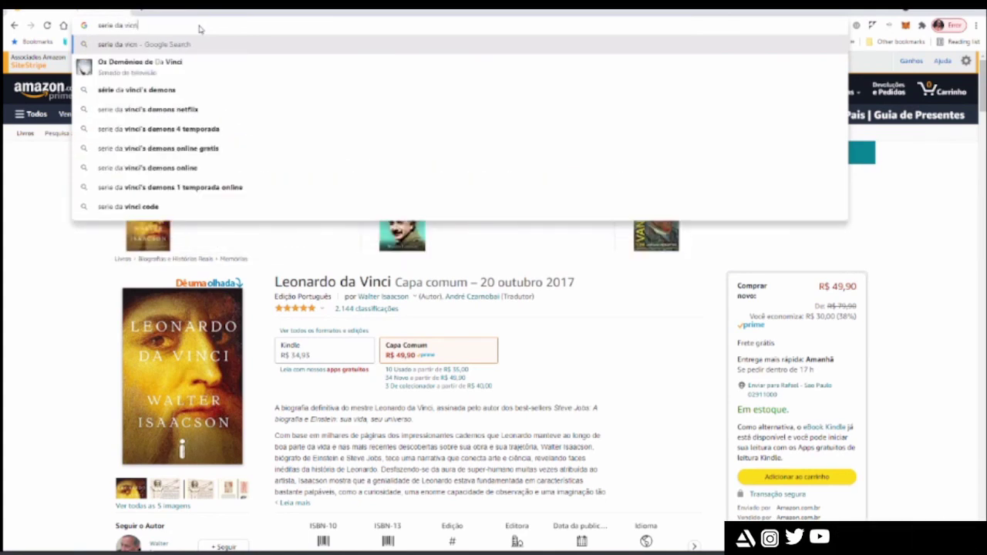
{"action": "key", "text": "BackSpace"}
{"action": "key", "text": "BackSpace"}
{"action": "key", "text": "BackSpace"}
{"action": "key", "text": "BackSpace"}
{"action": "type", "text": "inci"}
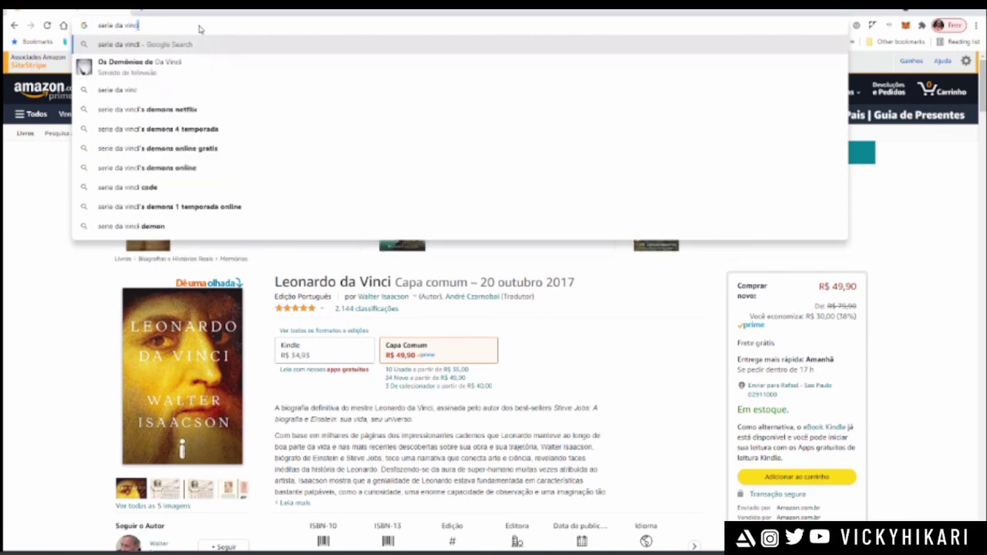
{"action": "key", "text": "Return"}
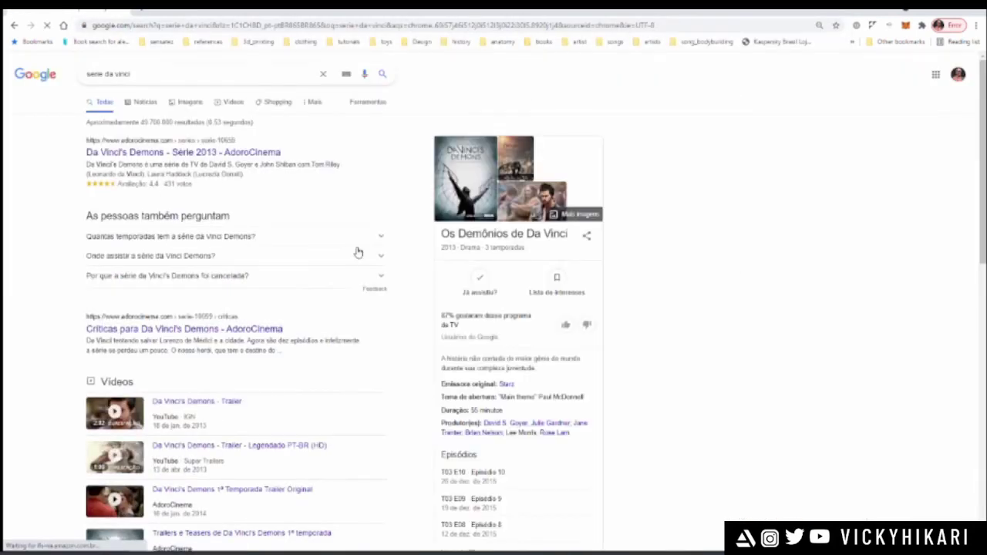
- Open the AdoroCinema page for Da Vinci's Demons, return to the search results and look through the other series entries
{"action": "left_click", "coordinate": [185, 152]}
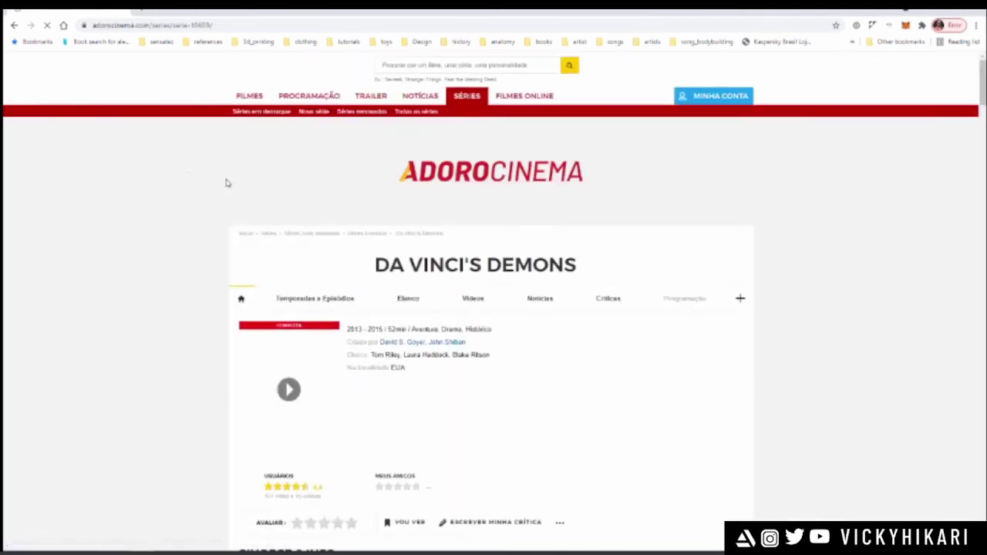
{"action": "key", "text": "alt+Left"}
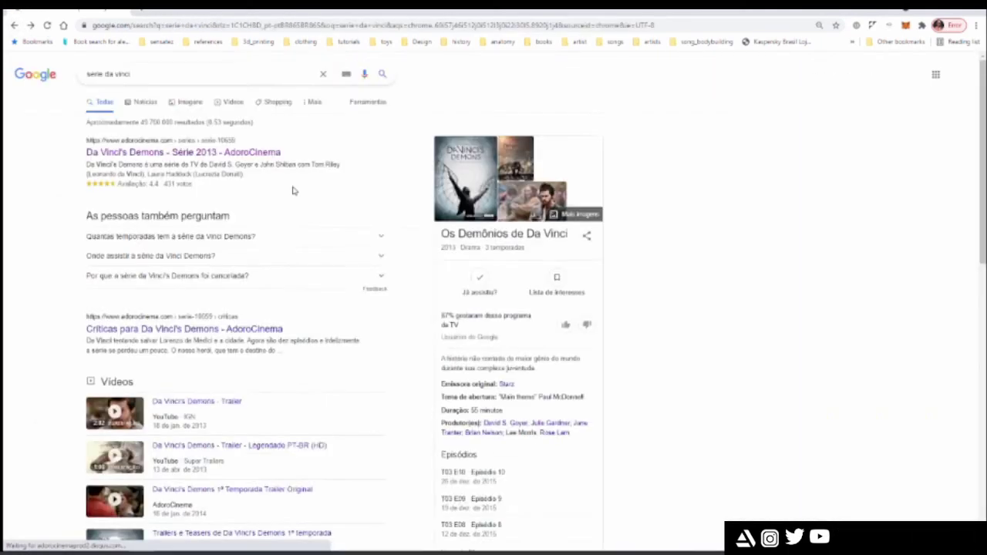
{"action": "scroll", "coordinate": [290, 208], "scroll_direction": "down", "scroll_amount": 4}
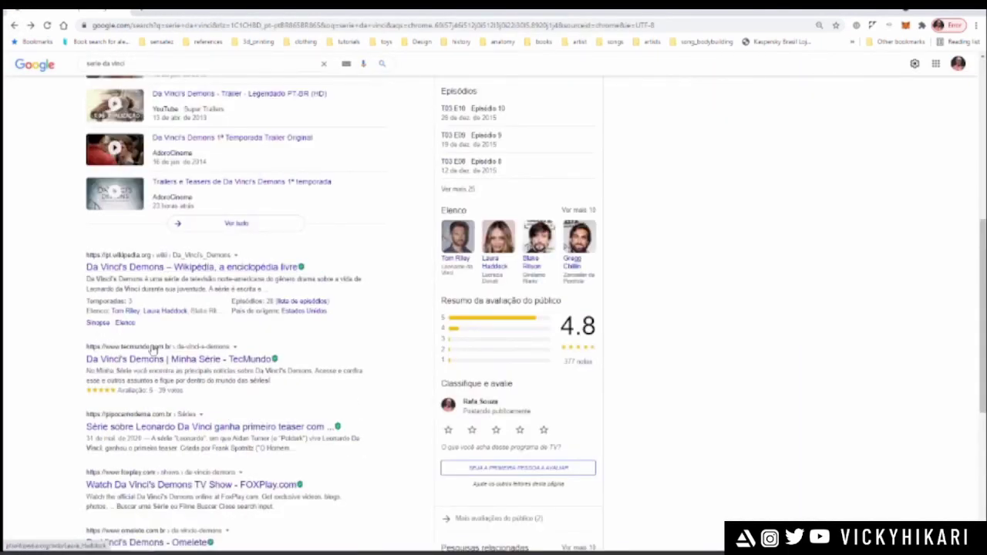
{"action": "scroll", "coordinate": [172, 359], "scroll_direction": "down", "scroll_amount": 2}
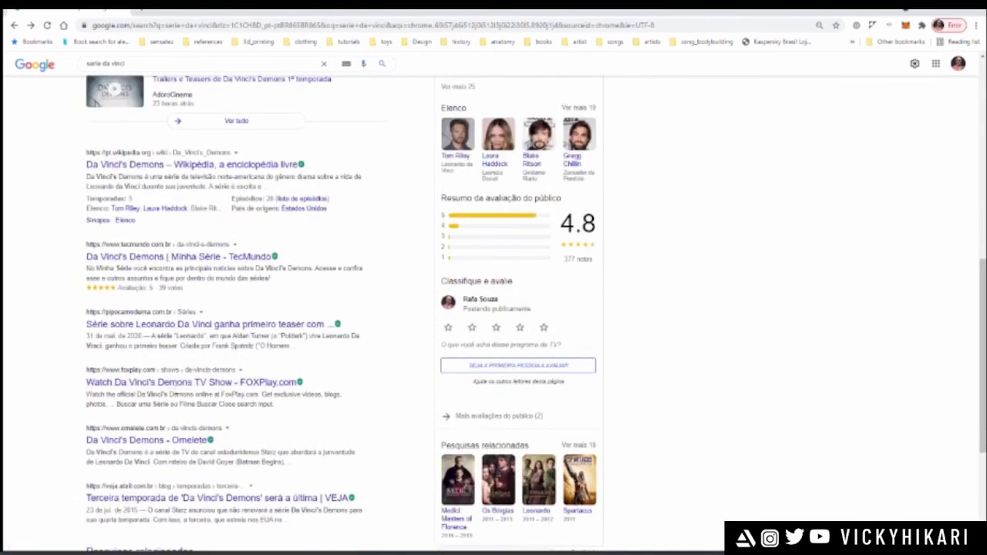
{"action": "scroll", "coordinate": [175, 344], "scroll_direction": "down", "scroll_amount": 1}
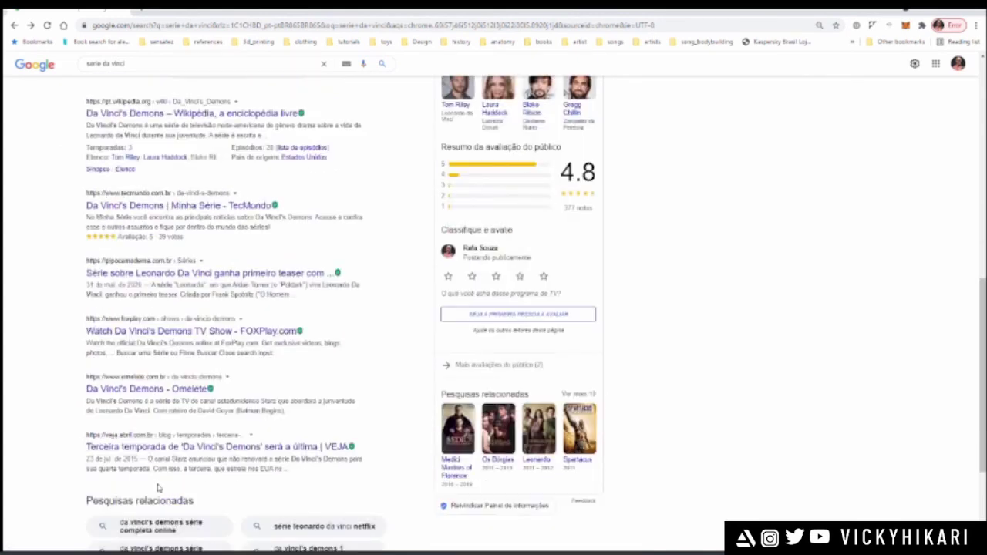
{"action": "scroll", "coordinate": [281, 373], "scroll_direction": "up", "scroll_amount": 11}
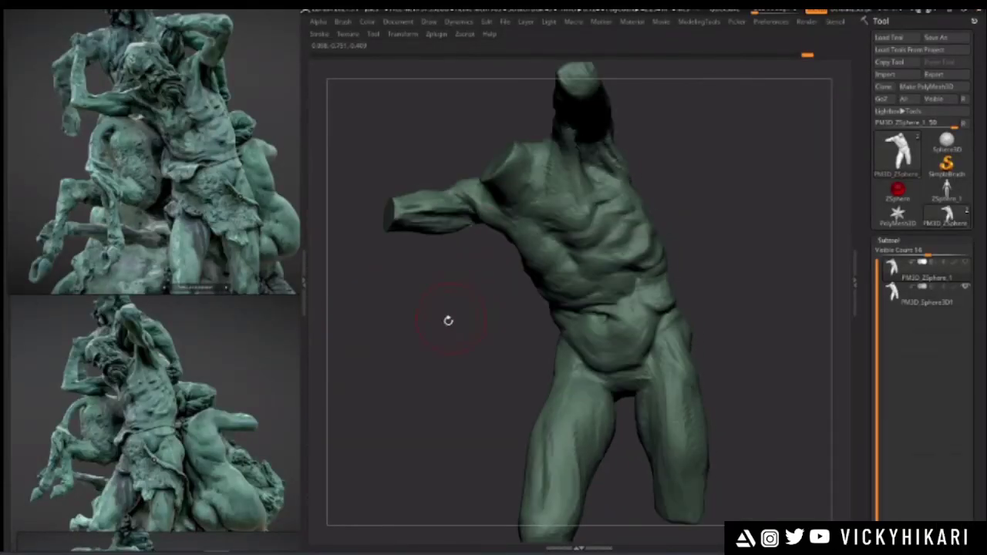
- Adjust the brush size and refine the upper chest and armpit hollow beneath the raised arm
{"action": "mouse_move", "coordinate": [447, 321]}
{"action": "left_mouse_down"}
{"action": "mouse_move", "coordinate": [414, 348]}
{"action": "mouse_move", "coordinate": [410, 229]}
{"action": "mouse_move", "coordinate": [369, 204]}
{"action": "mouse_move", "coordinate": [533, 207]}
{"action": "left_mouse_up"}
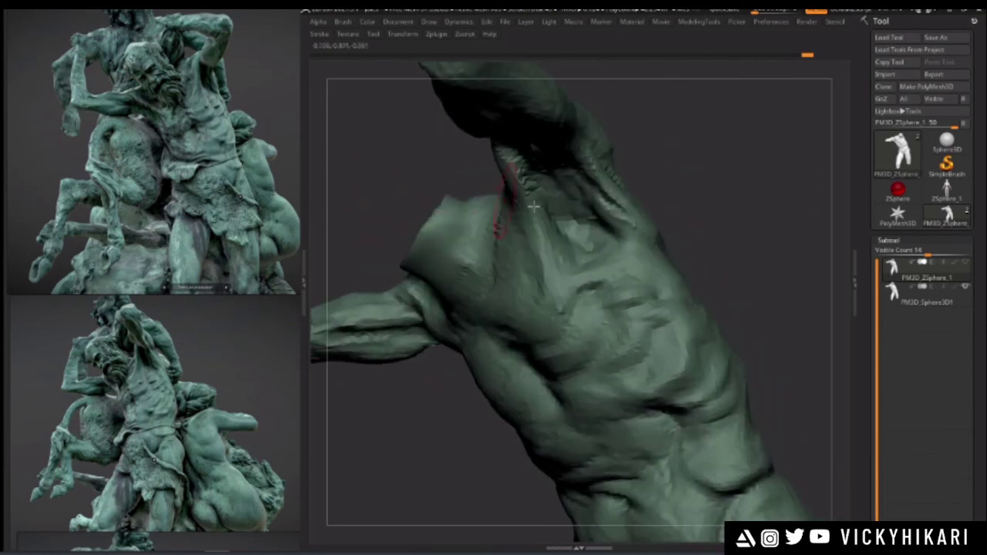
{"action": "left_click_drag", "start_coordinate": [599, 241], "coordinate": [561, 189]}
{"action": "left_click_drag", "start_coordinate": [417, 162], "coordinate": [566, 208]}
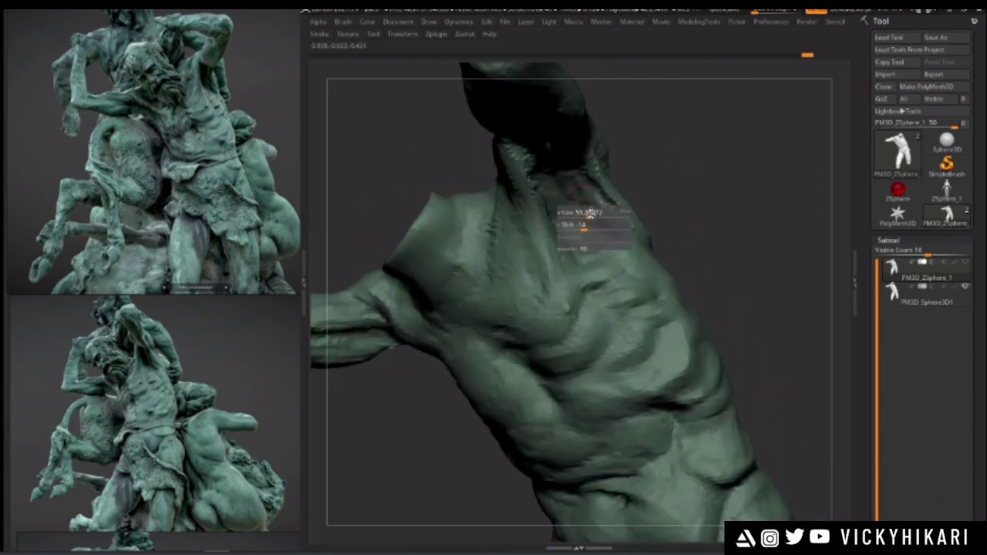
{"action": "left_click_drag", "start_coordinate": [700, 245], "coordinate": [700, 259]}
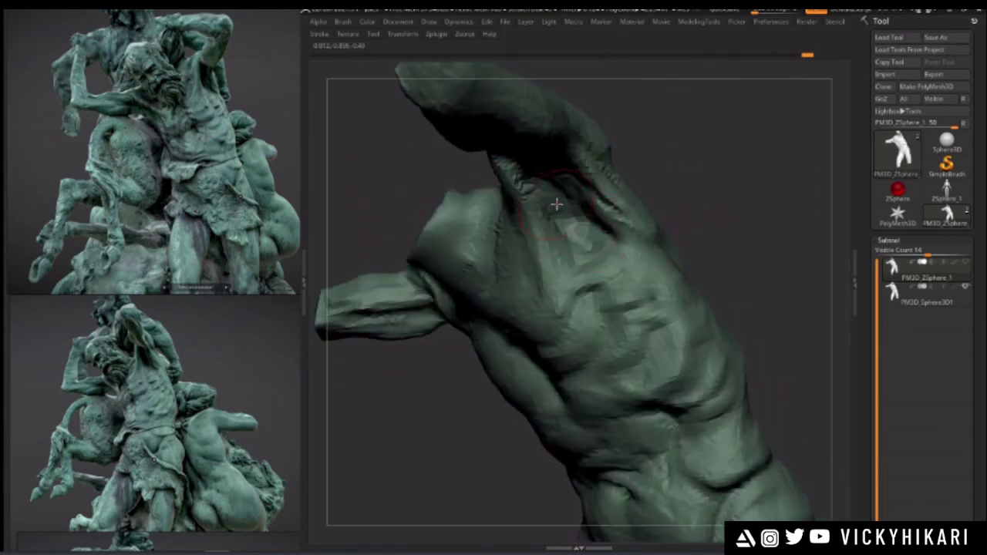
{"action": "mouse_move", "coordinate": [464, 393]}
{"action": "left_mouse_down"}
{"action": "mouse_move", "coordinate": [434, 413]}
{"action": "mouse_move", "coordinate": [413, 335]}
{"action": "mouse_move", "coordinate": [421, 349]}
{"action": "mouse_move", "coordinate": [442, 319]}
{"action": "mouse_move", "coordinate": [433, 412]}
{"action": "left_mouse_up"}
{"action": "left_click_drag", "start_coordinate": [539, 318], "coordinate": [596, 147]}
{"action": "left_click_drag", "start_coordinate": [439, 101], "coordinate": [597, 237]}
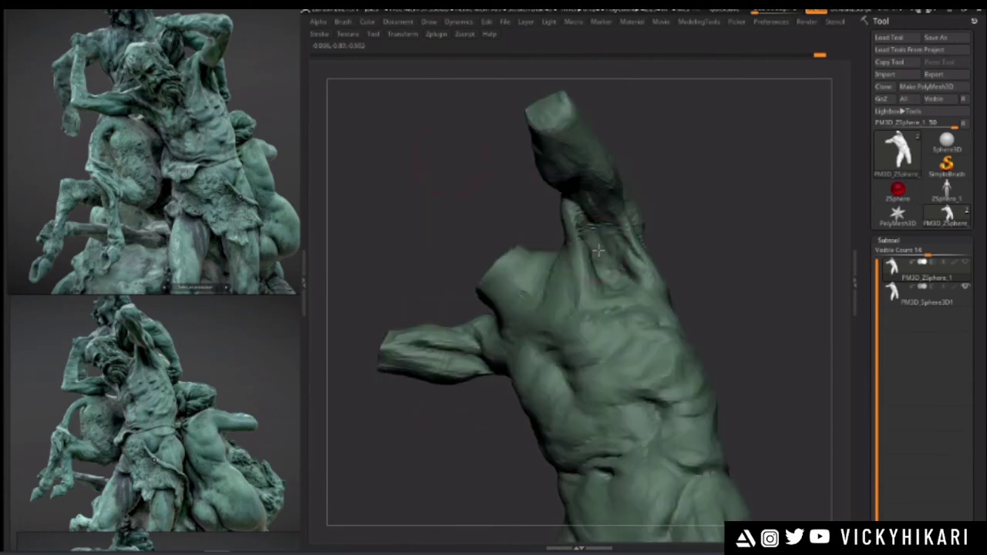
- Sculpt the creased transition where the underside of the raised upper arm meets the armpit hollow
{"action": "left_click_drag", "start_coordinate": [491, 202], "coordinate": [465, 255]}
{"action": "key", "text": "space"}
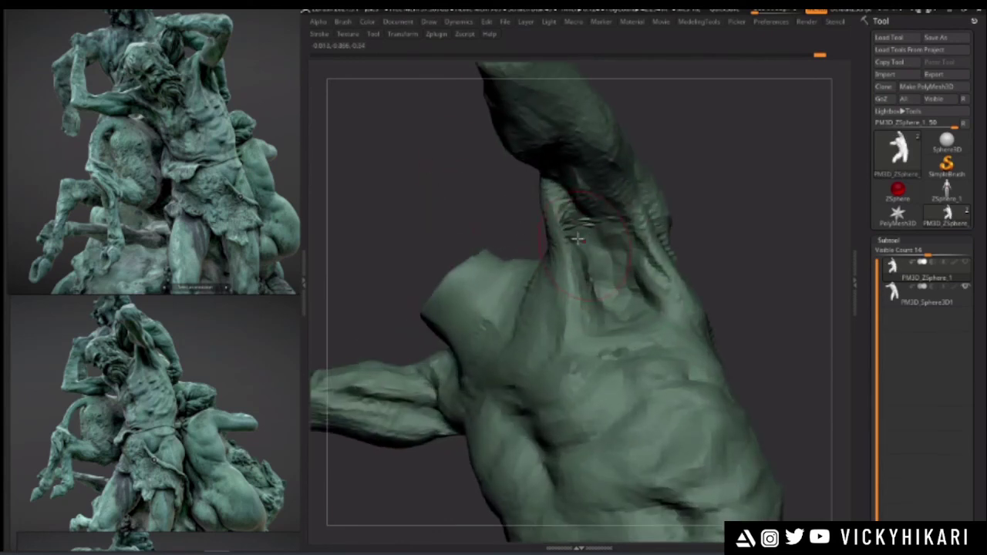
{"action": "left_click_drag", "start_coordinate": [455, 174], "coordinate": [474, 197]}
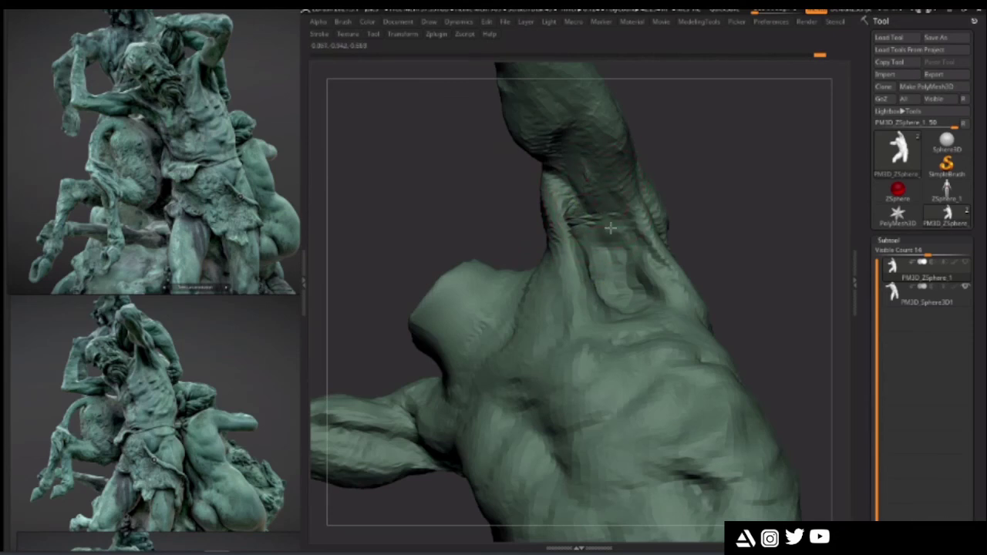
{"action": "left_click_drag", "start_coordinate": [567, 216], "coordinate": [585, 237]}
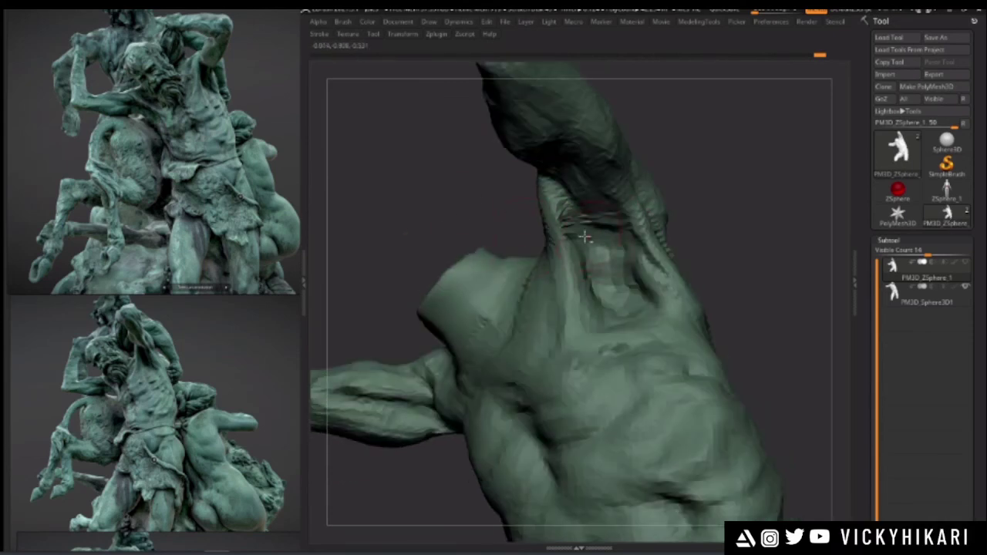
{"action": "right_click_drag", "start_coordinate": [602, 227], "coordinate": [603, 232]}
{"action": "key", "text": "space"}
{"action": "left_click_drag", "start_coordinate": [595, 234], "coordinate": [606, 235]}
{"action": "right_click_drag", "start_coordinate": [617, 257], "coordinate": [612, 197]}
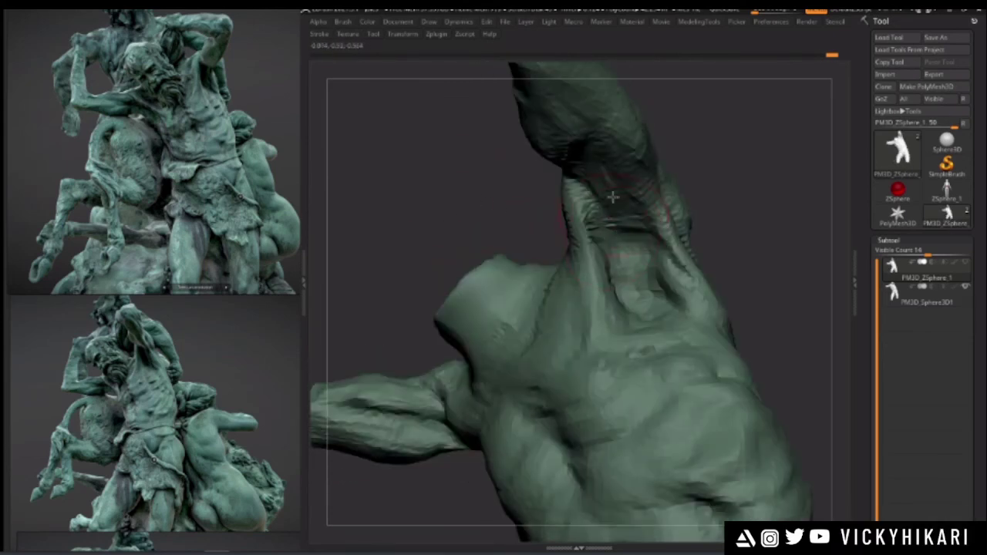
{"action": "mouse_move", "coordinate": [443, 192]}
{"action": "left_mouse_down"}
{"action": "mouse_move", "coordinate": [447, 266]}
{"action": "mouse_move", "coordinate": [434, 256]}
{"action": "mouse_move", "coordinate": [598, 270]}
{"action": "mouse_move", "coordinate": [578, 212]}
{"action": "left_mouse_up"}
- Adjust the ClayBuildup brush size and shape the shoulder and outer upper part of the raised arm
{"action": "key", "text": "space"}
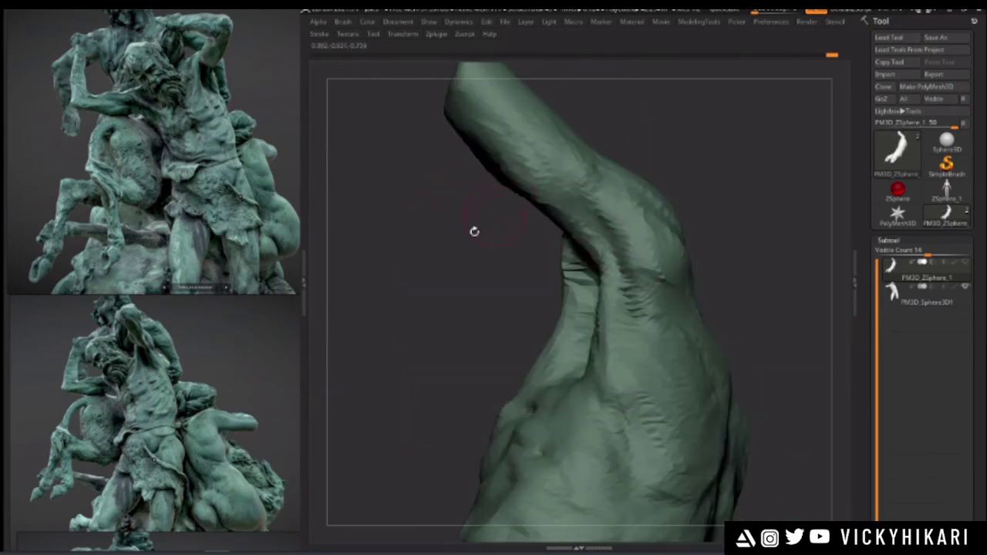
{"action": "left_click_drag", "start_coordinate": [474, 231], "coordinate": [505, 230]}
{"action": "key", "text": "space"}
{"action": "mouse_move", "coordinate": [575, 198]}
{"action": "left_mouse_down"}
{"action": "mouse_move", "coordinate": [498, 297]}
{"action": "mouse_move", "coordinate": [613, 260]}
{"action": "left_mouse_up"}
{"action": "key", "text": "space"}
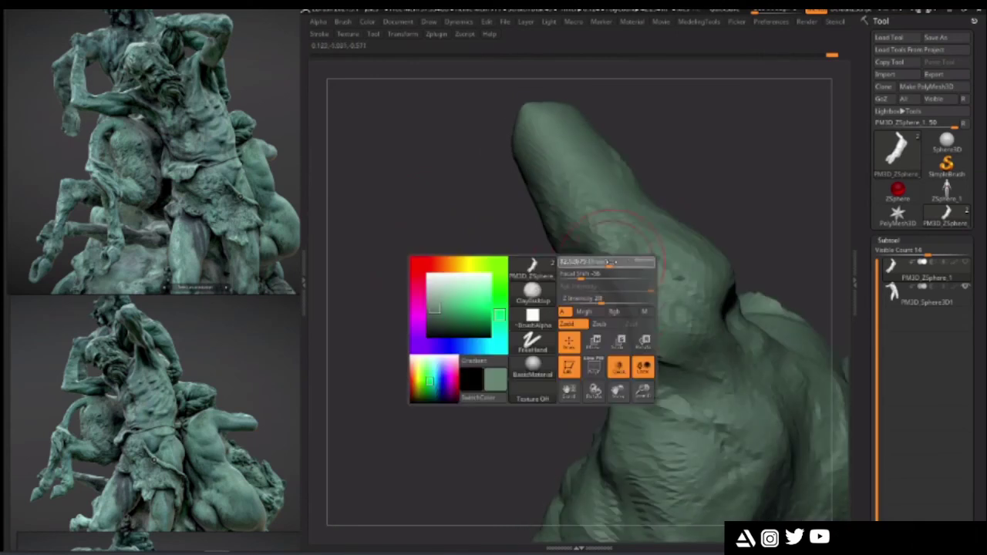
{"action": "mouse_move", "coordinate": [461, 254]}
{"action": "left_mouse_down"}
{"action": "mouse_move", "coordinate": [421, 298]}
{"action": "mouse_move", "coordinate": [407, 211]}
{"action": "mouse_move", "coordinate": [445, 245]}
{"action": "mouse_move", "coordinate": [425, 381]}
{"action": "mouse_move", "coordinate": [385, 257]}
{"action": "mouse_move", "coordinate": [400, 263]}
{"action": "mouse_move", "coordinate": [406, 347]}
{"action": "left_mouse_up"}
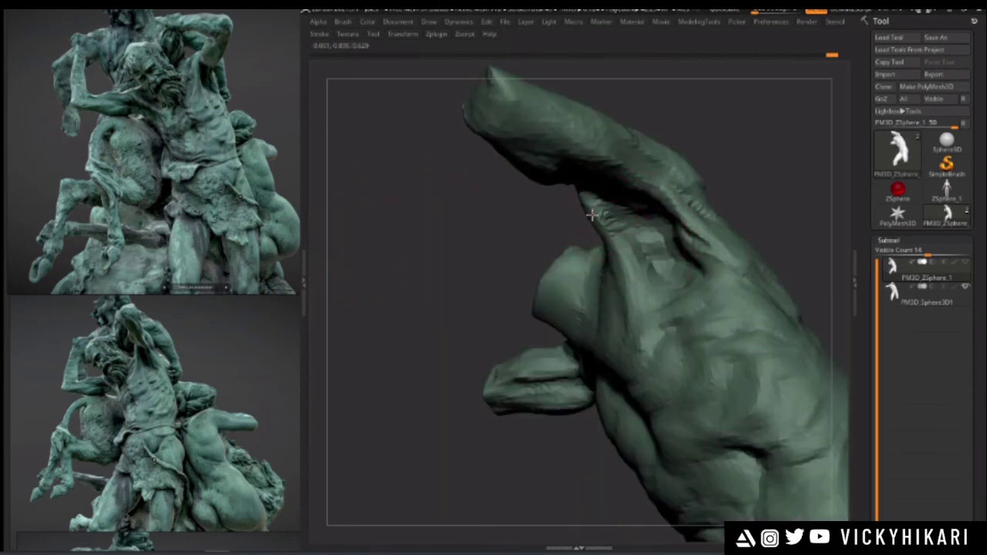
- Rework the muscle bands framing the armpit of the raised arm, changing the brush size as needed
{"action": "mouse_move", "coordinate": [598, 218]}
{"action": "left_mouse_down"}
{"action": "mouse_move", "coordinate": [473, 265]}
{"action": "mouse_move", "coordinate": [432, 226]}
{"action": "mouse_move", "coordinate": [448, 213]}
{"action": "mouse_move", "coordinate": [319, 165]}
{"action": "mouse_move", "coordinate": [366, 182]}
{"action": "left_mouse_up"}
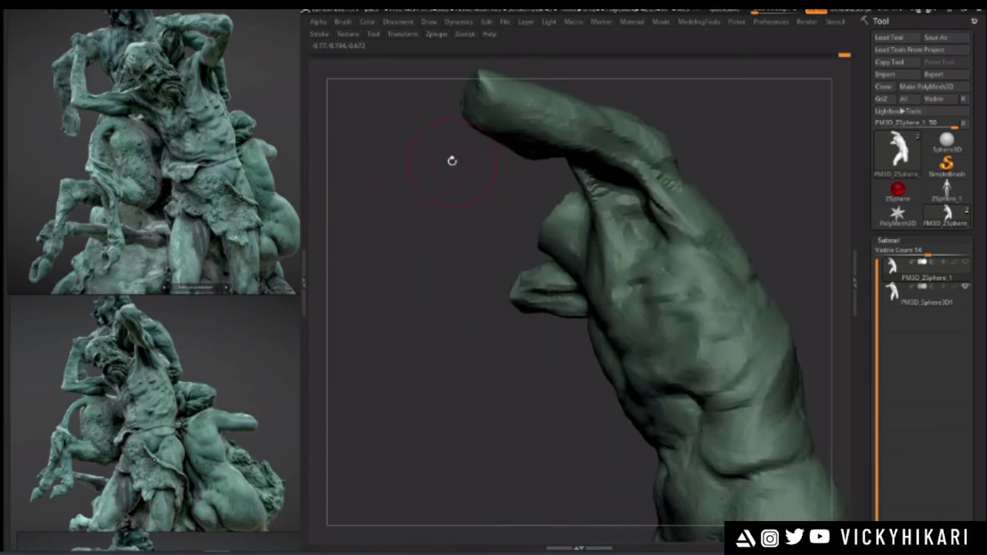
{"action": "left_click_drag", "start_coordinate": [454, 179], "coordinate": [443, 193]}
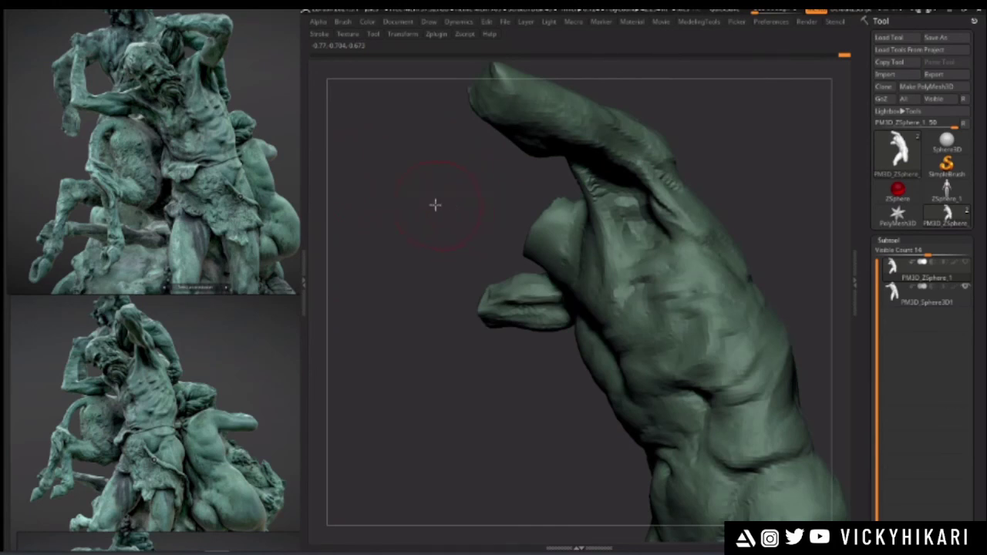
{"action": "mouse_move", "coordinate": [435, 204]}
{"action": "left_mouse_down"}
{"action": "mouse_move", "coordinate": [481, 192]}
{"action": "mouse_move", "coordinate": [589, 223]}
{"action": "mouse_move", "coordinate": [580, 174]}
{"action": "mouse_move", "coordinate": [567, 191]}
{"action": "mouse_move", "coordinate": [579, 185]}
{"action": "left_mouse_up"}
{"action": "key", "text": "space"}
{"action": "left_click_drag", "start_coordinate": [516, 192], "coordinate": [479, 223]}
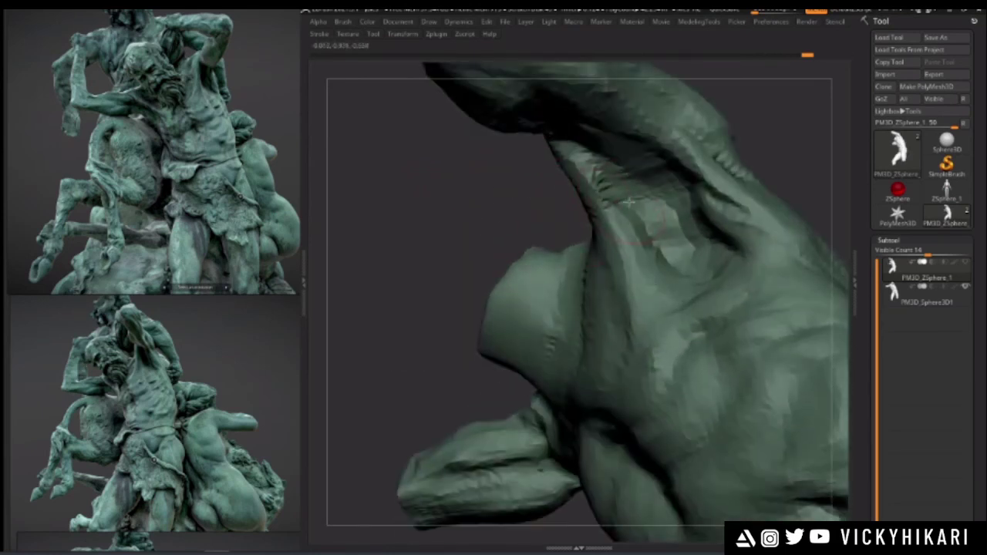
{"action": "key", "text": "space"}
{"action": "left_click_drag", "start_coordinate": [659, 189], "coordinate": [636, 192]}
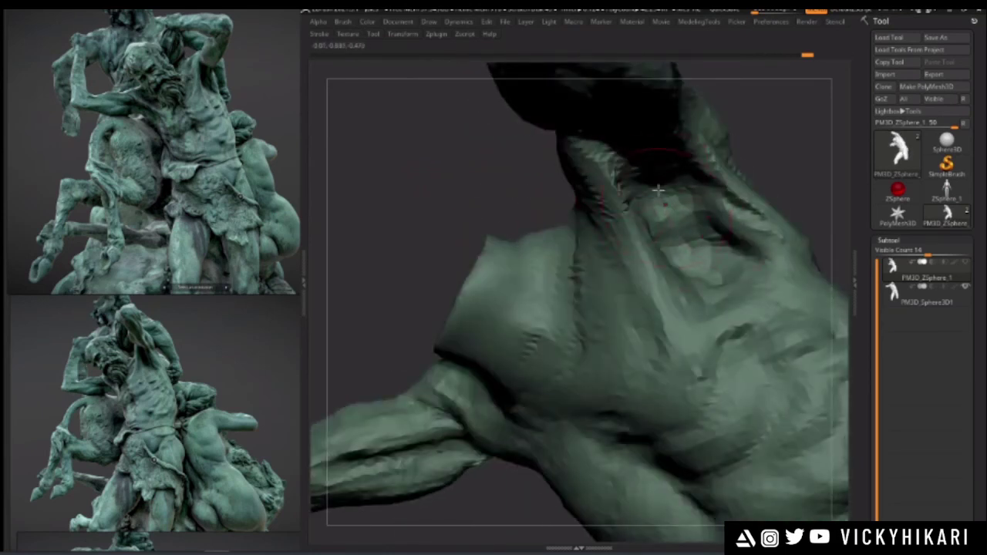
{"action": "left_click_drag", "start_coordinate": [417, 152], "coordinate": [465, 266]}
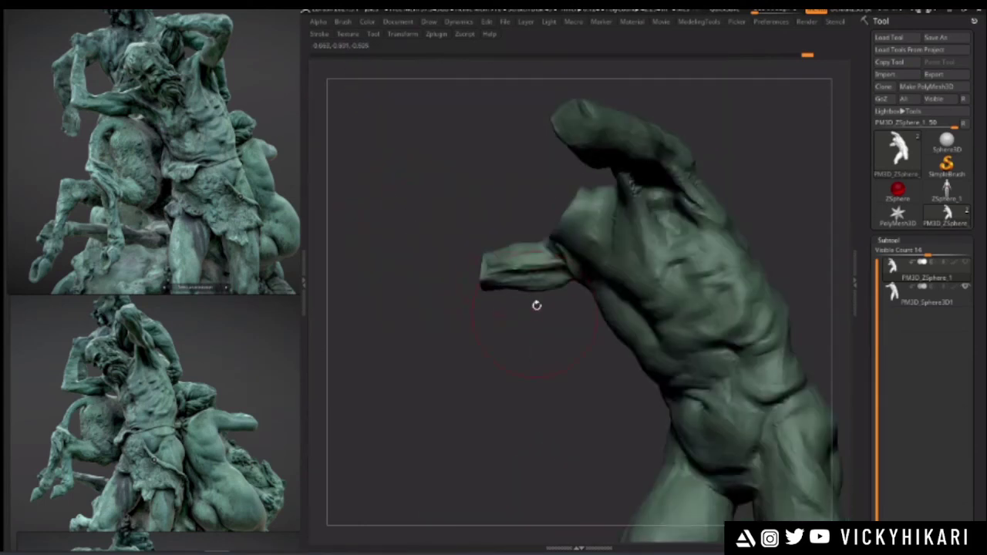
- Adjust the Move Topological brush size and reshape the outer contour of the lower ribcage on the raised-arm side
{"action": "mouse_move", "coordinate": [478, 382]}
{"action": "left_mouse_down", "text": "alt"}
{"action": "mouse_move", "coordinate": [487, 356]}
{"action": "mouse_move", "coordinate": [447, 327]}
{"action": "mouse_move", "coordinate": [465, 377]}
{"action": "left_mouse_up", "text": "alt"}
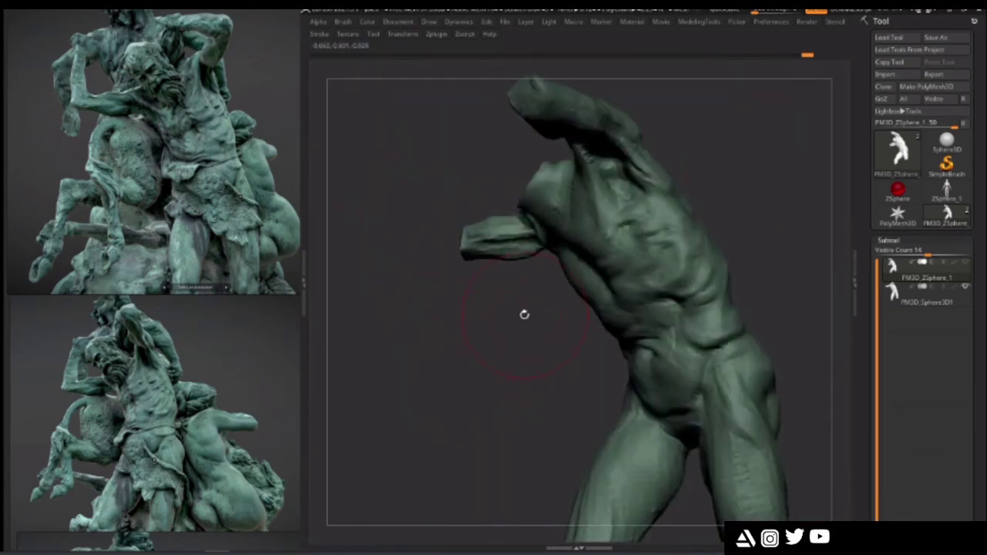
{"action": "mouse_move", "coordinate": [539, 335]}
{"action": "left_mouse_down"}
{"action": "mouse_move", "coordinate": [500, 334]}
{"action": "mouse_move", "coordinate": [481, 315]}
{"action": "mouse_move", "coordinate": [495, 313]}
{"action": "mouse_move", "coordinate": [462, 322]}
{"action": "mouse_move", "coordinate": [463, 331]}
{"action": "mouse_move", "coordinate": [480, 324]}
{"action": "mouse_move", "coordinate": [483, 341]}
{"action": "mouse_move", "coordinate": [458, 346]}
{"action": "mouse_move", "coordinate": [465, 330]}
{"action": "mouse_move", "coordinate": [461, 381]}
{"action": "mouse_move", "coordinate": [451, 381]}
{"action": "left_mouse_up"}
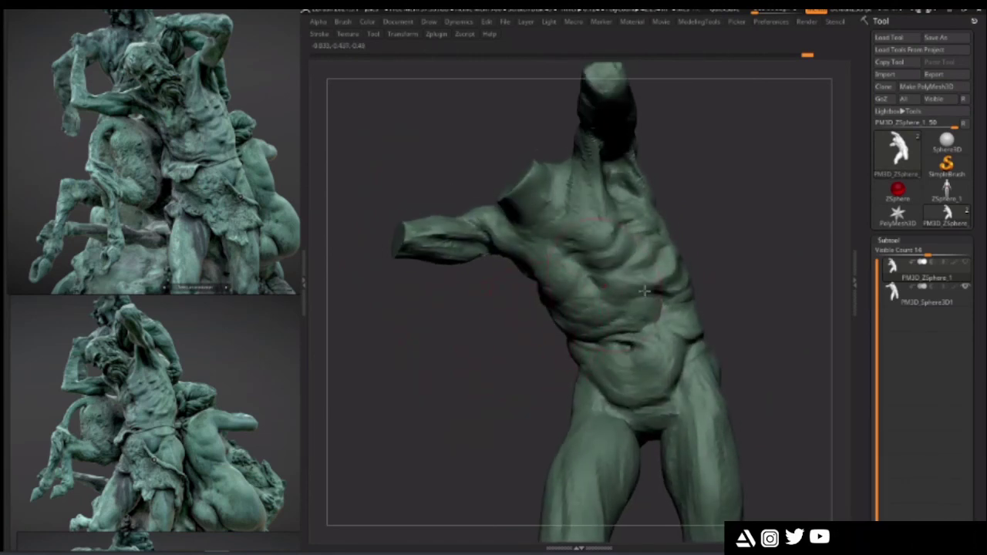
{"action": "key", "text": "space"}
{"action": "key", "text": "space"}
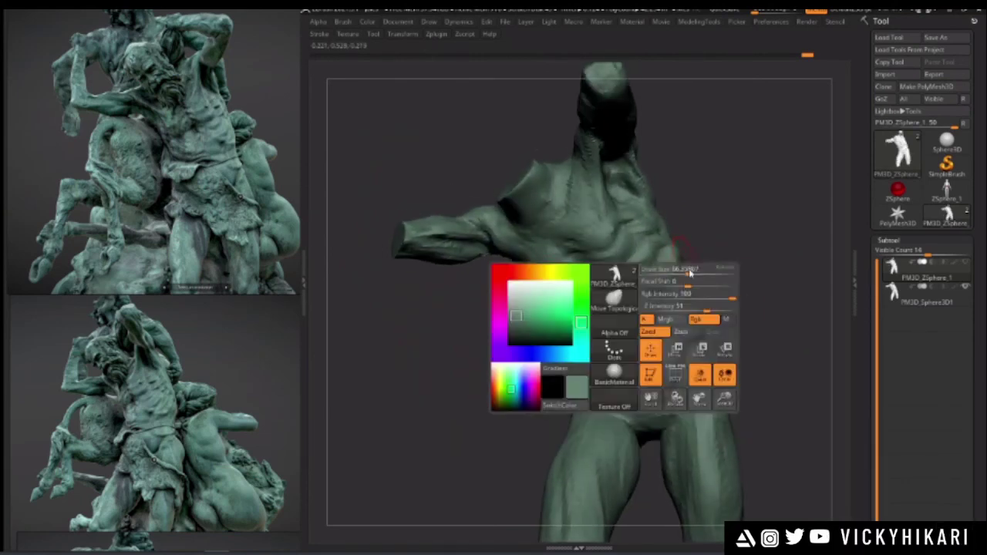
{"action": "mouse_move", "coordinate": [711, 269]}
{"action": "left_mouse_down", "text": "alt"}
{"action": "mouse_move", "coordinate": [714, 295]}
{"action": "mouse_move", "coordinate": [711, 287]}
{"action": "left_mouse_up", "text": "alt"}
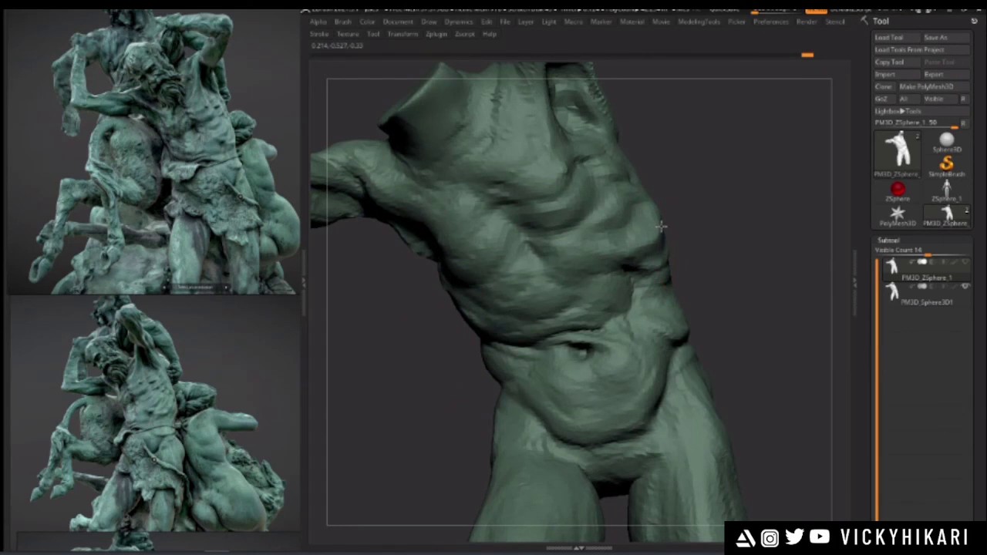
{"action": "left_click_drag", "start_coordinate": [685, 243], "coordinate": [435, 389]}
{"action": "mouse_move", "coordinate": [435, 389]}
{"action": "right_mouse_down"}
{"action": "mouse_move", "coordinate": [421, 348]}
{"action": "mouse_move", "coordinate": [421, 383]}
{"action": "mouse_move", "coordinate": [398, 401]}
{"action": "mouse_move", "coordinate": [695, 256]}
{"action": "right_mouse_up"}
{"action": "key", "text": "space"}
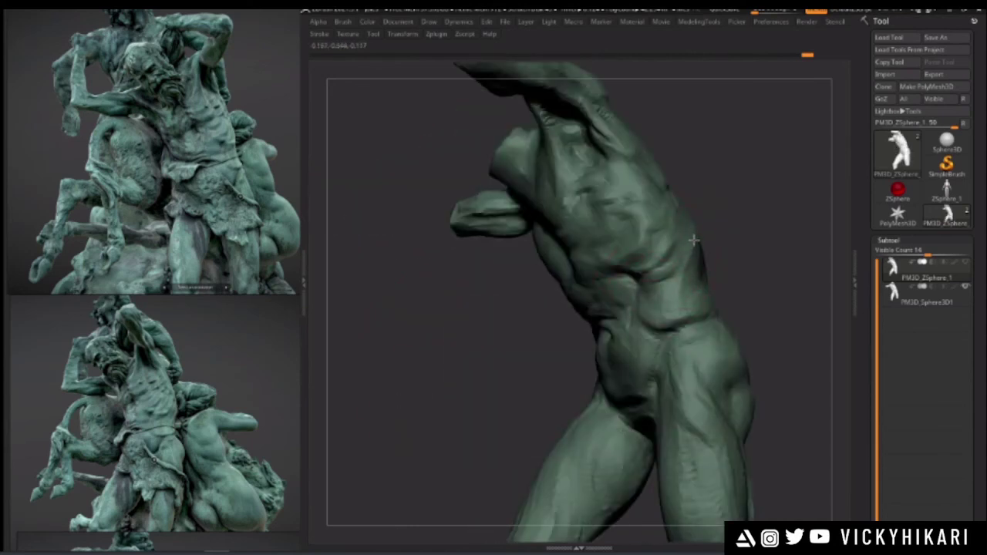
- Correct the flank and waist silhouette on the raised-arm side, checking it from oblique views
{"action": "mouse_move", "coordinate": [620, 302]}
{"action": "right_mouse_down"}
{"action": "mouse_move", "coordinate": [456, 348]}
{"action": "mouse_move", "coordinate": [425, 334]}
{"action": "mouse_move", "coordinate": [419, 375]}
{"action": "right_mouse_up"}
{"action": "right_click_drag", "start_coordinate": [715, 249], "coordinate": [700, 240]}
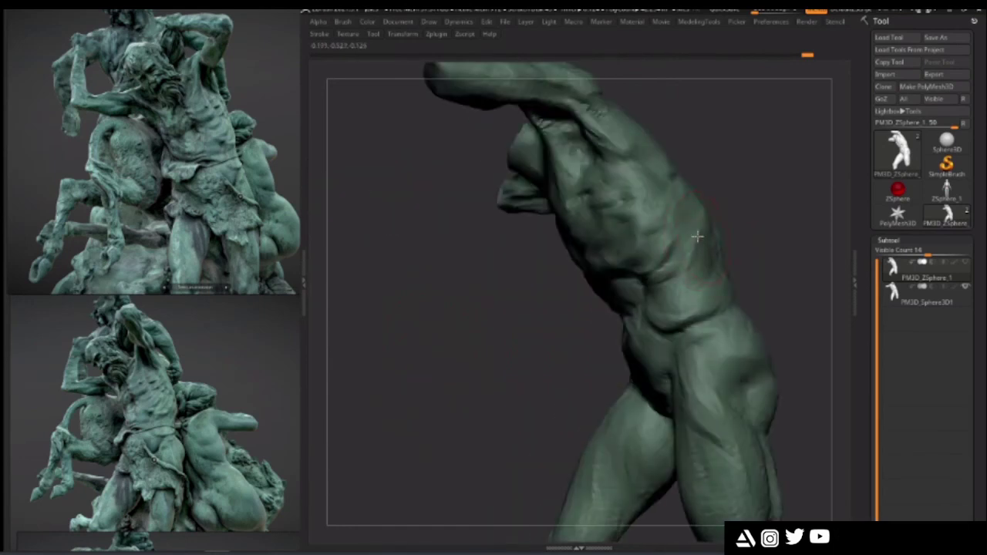
{"action": "mouse_move", "coordinate": [440, 358]}
{"action": "right_mouse_down"}
{"action": "mouse_move", "coordinate": [540, 315]}
{"action": "mouse_move", "coordinate": [396, 344]}
{"action": "mouse_move", "coordinate": [438, 371]}
{"action": "mouse_move", "coordinate": [657, 198]}
{"action": "right_mouse_up"}
{"action": "right_click_drag", "start_coordinate": [694, 229], "coordinate": [695, 234]}
{"action": "mouse_move", "coordinate": [621, 255]}
{"action": "right_mouse_down"}
{"action": "mouse_move", "coordinate": [404, 326]}
{"action": "mouse_move", "coordinate": [420, 368]}
{"action": "right_mouse_up"}
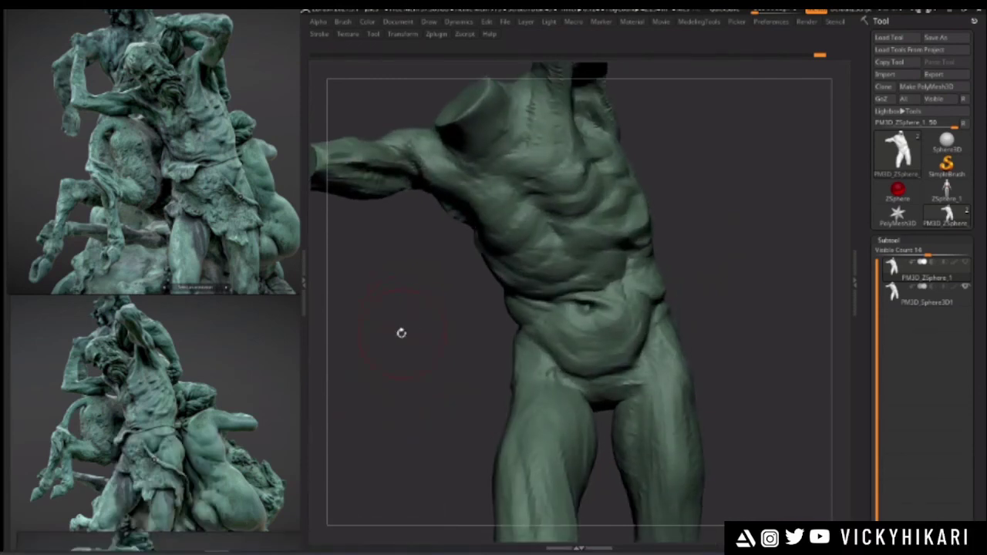
- Check the whole figure's proportions and adjust the Move Topological brush size for the central ribcage
{"action": "left_click_drag", "start_coordinate": [401, 332], "coordinate": [395, 335]}
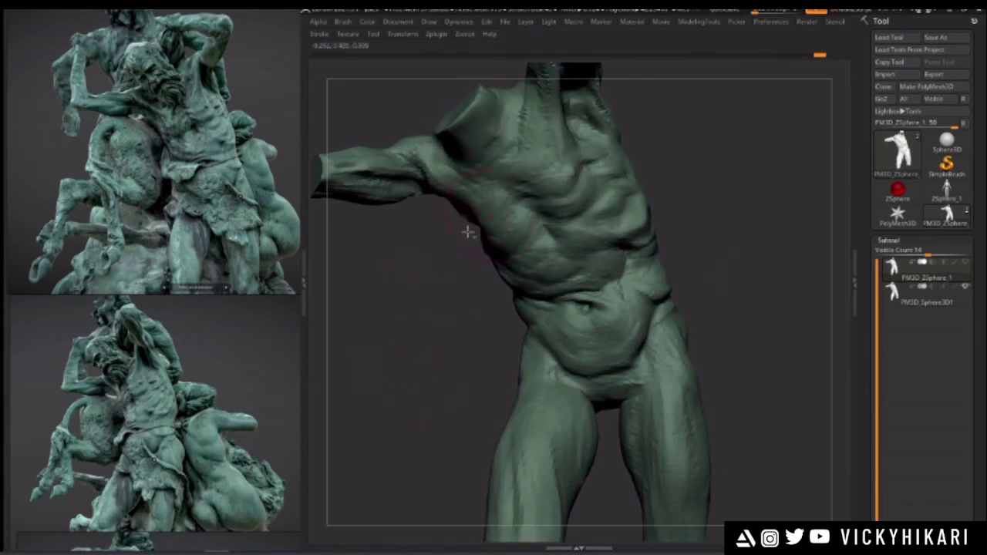
{"action": "key", "text": "f"}
{"action": "left_click_drag", "start_coordinate": [415, 353], "coordinate": [423, 374]}
{"action": "right_click_drag", "start_coordinate": [422, 374], "coordinate": [421, 367]}
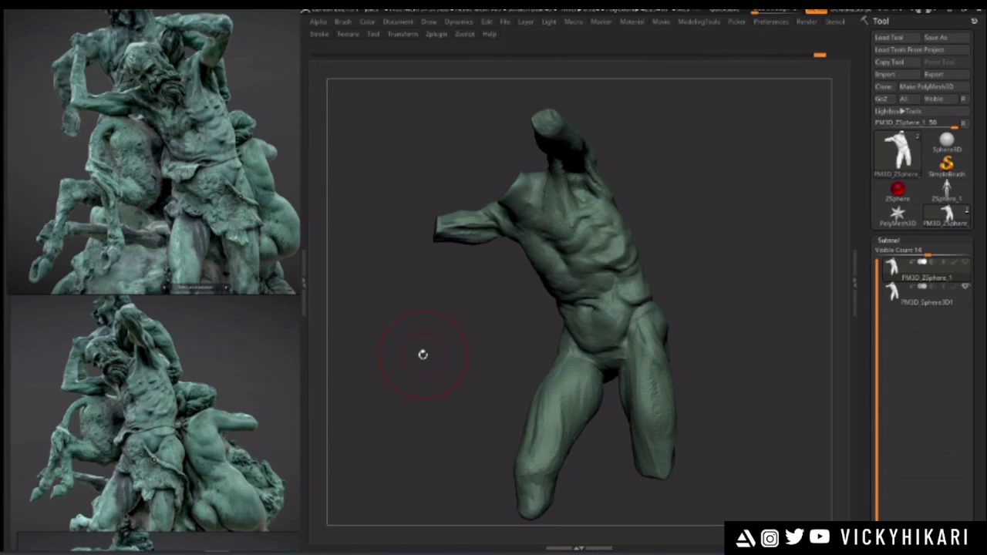
{"action": "mouse_move", "coordinate": [423, 355]}
{"action": "left_mouse_down"}
{"action": "mouse_move", "coordinate": [423, 331]}
{"action": "mouse_move", "coordinate": [432, 409]}
{"action": "left_mouse_up"}
{"action": "right_click", "coordinate": [548, 282]}
{"action": "key", "text": "space"}
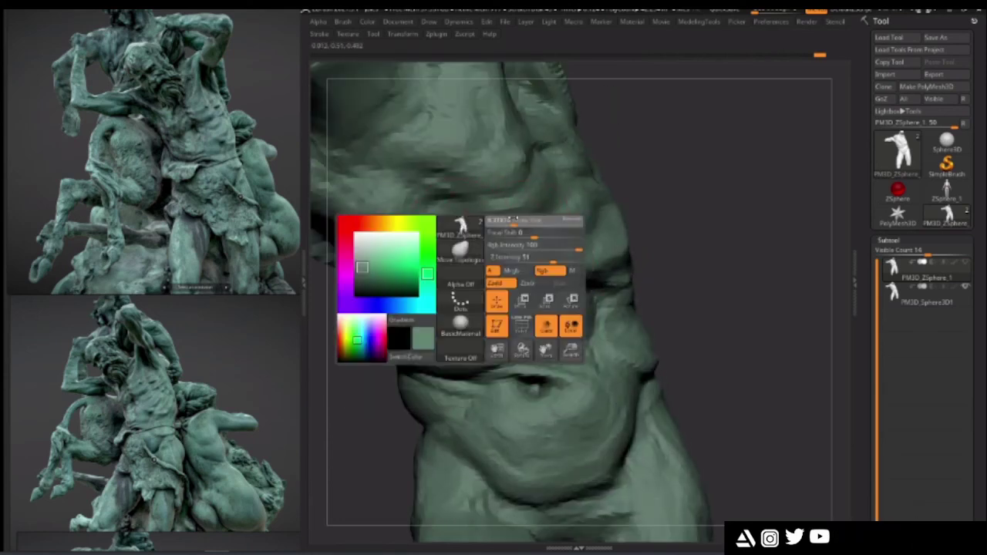
{"action": "key", "text": "space"}
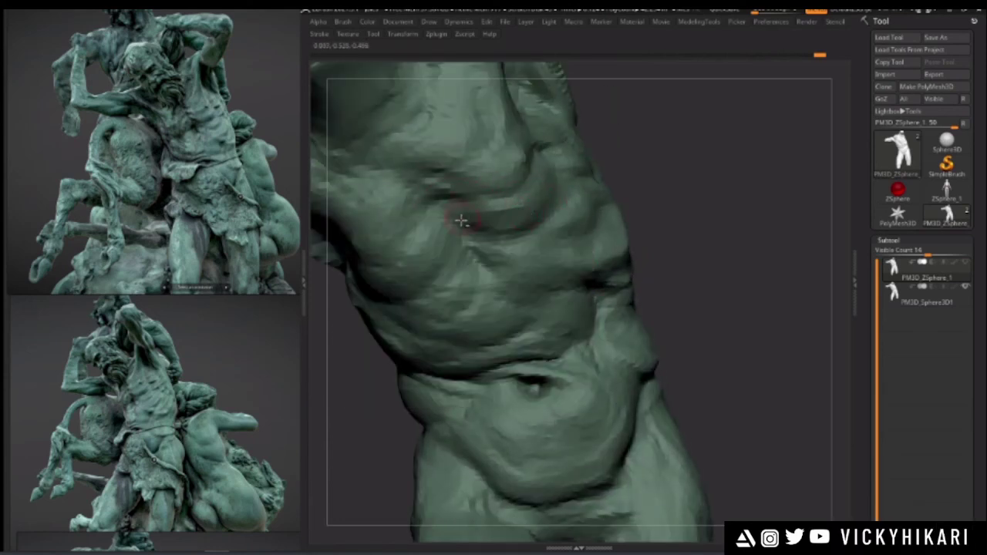
- Reshape the small folds between the ribs at the lower end of the breastbone
{"action": "left_click_drag", "start_coordinate": [386, 377], "coordinate": [437, 326]}
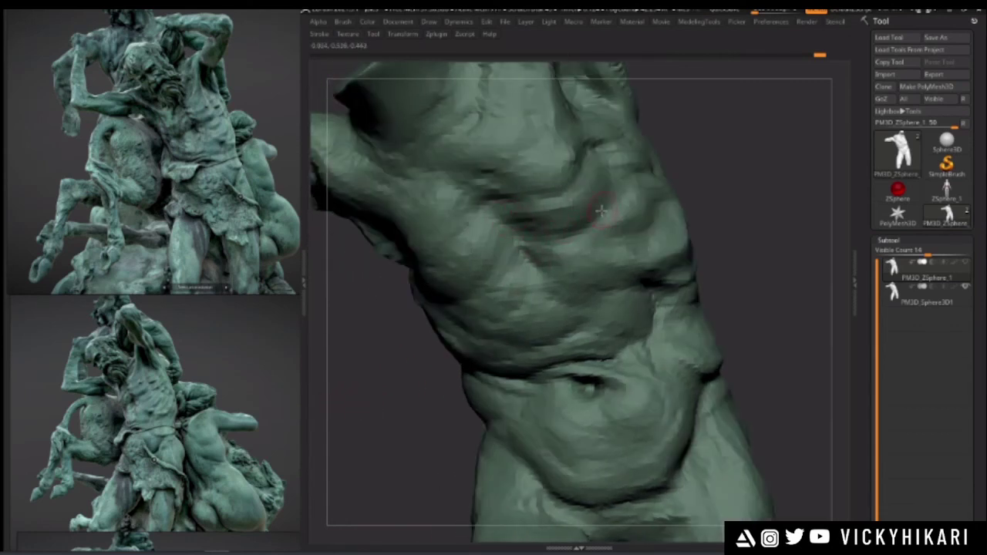
{"action": "key", "text": "space"}
{"action": "key", "text": "space"}
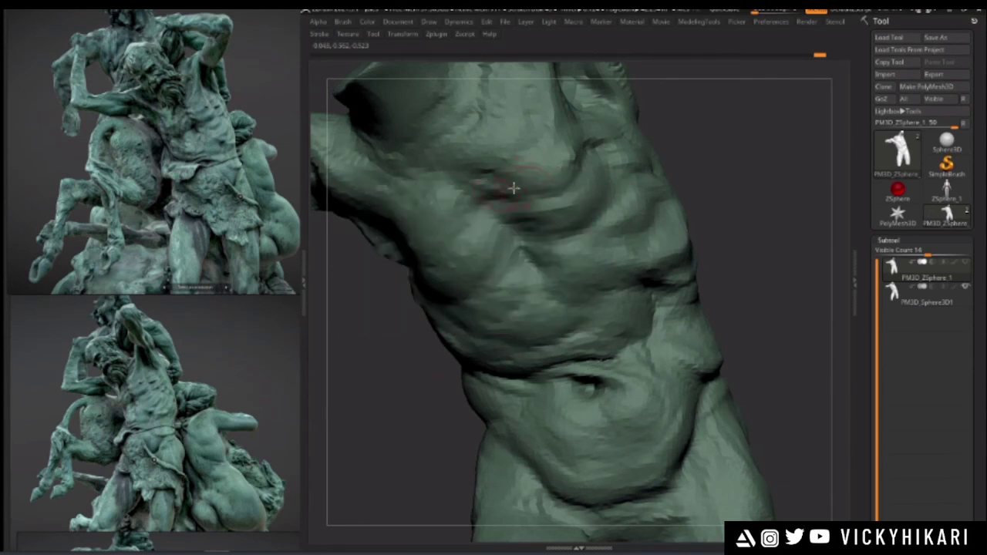
{"action": "key", "text": "space"}
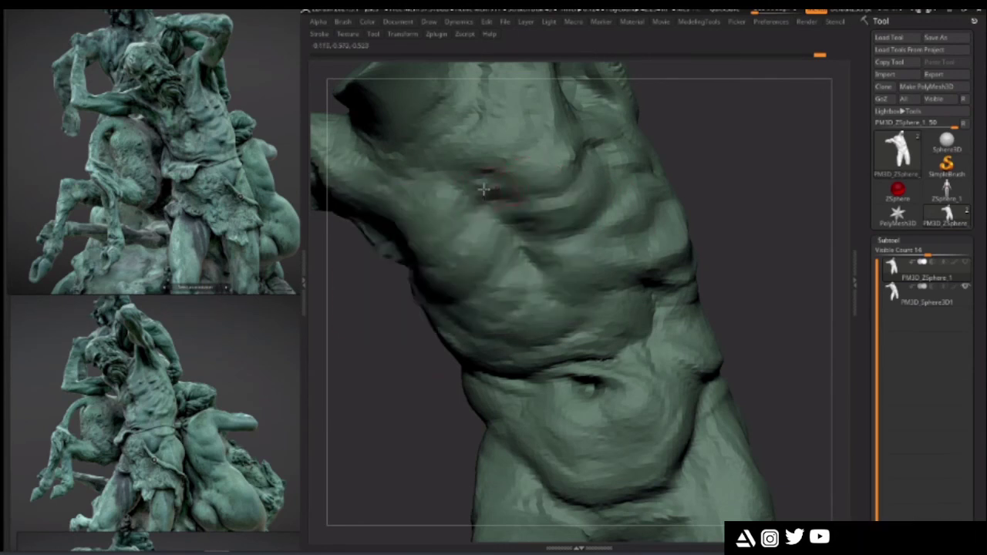
{"action": "mouse_move", "coordinate": [483, 185]}
{"action": "left_mouse_down"}
{"action": "mouse_move", "coordinate": [491, 193]}
{"action": "mouse_move", "coordinate": [481, 183]}
{"action": "left_mouse_up"}
- Switch to the ClayBuildup brush, adjust its size and refine the chest muscle leading up to the raised arm
{"action": "key", "text": "space"}
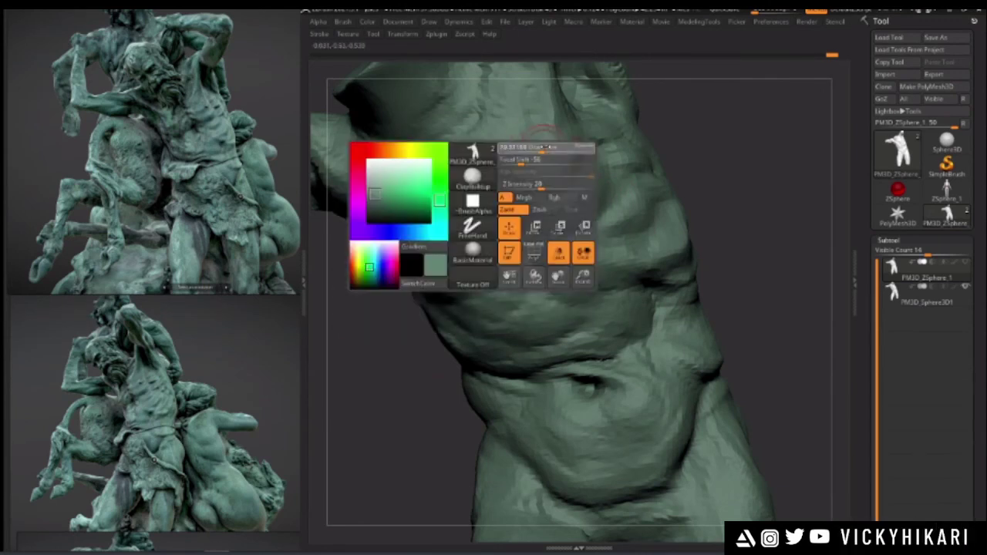
{"action": "left_click_drag", "start_coordinate": [697, 150], "coordinate": [701, 255], "text": "alt"}
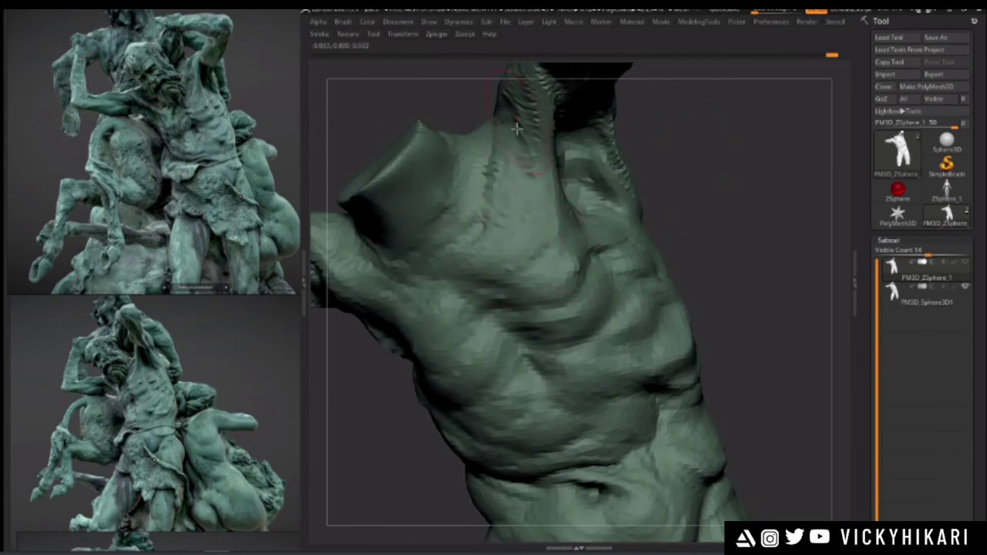
{"action": "mouse_move", "coordinate": [370, 393]}
{"action": "left_mouse_down"}
{"action": "mouse_move", "coordinate": [397, 334]}
{"action": "mouse_move", "coordinate": [394, 418]}
{"action": "mouse_move", "coordinate": [417, 368]}
{"action": "mouse_move", "coordinate": [441, 370]}
{"action": "mouse_move", "coordinate": [385, 416]}
{"action": "mouse_move", "coordinate": [412, 415]}
{"action": "mouse_move", "coordinate": [497, 351]}
{"action": "mouse_move", "coordinate": [482, 367]}
{"action": "mouse_move", "coordinate": [414, 355]}
{"action": "mouse_move", "coordinate": [414, 414]}
{"action": "mouse_move", "coordinate": [618, 255]}
{"action": "left_mouse_up"}
- Smooth the forms around the flank crease between the lower ribcage and the abdomen
{"action": "left_click_drag", "start_coordinate": [481, 316], "coordinate": [604, 299]}
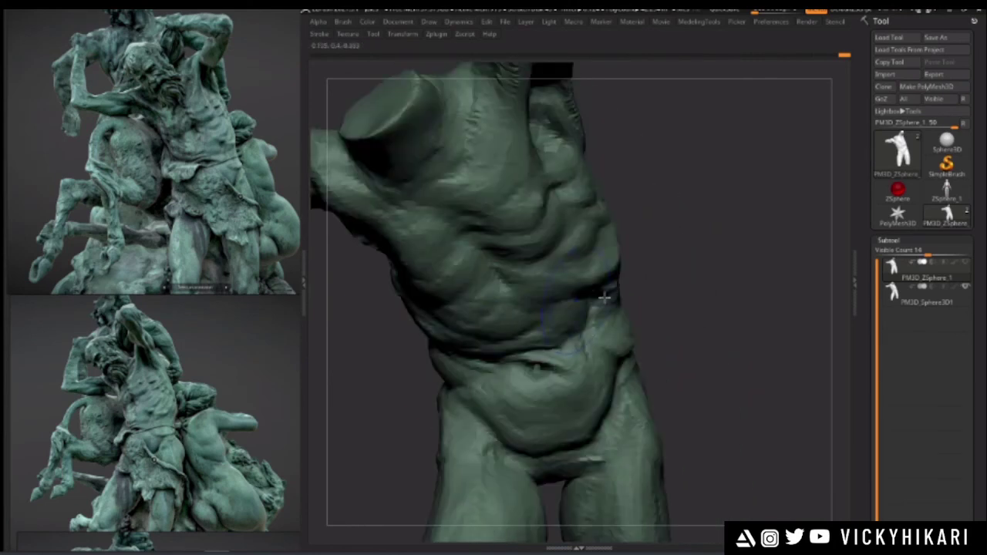
{"action": "left_click_drag", "start_coordinate": [694, 299], "coordinate": [647, 296]}
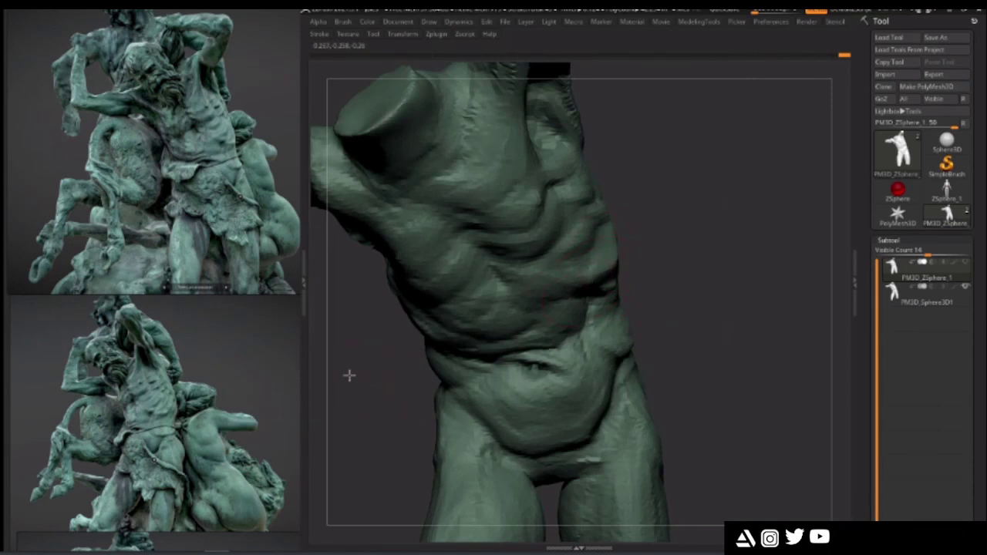
{"action": "left_click_drag", "start_coordinate": [347, 375], "coordinate": [632, 282]}
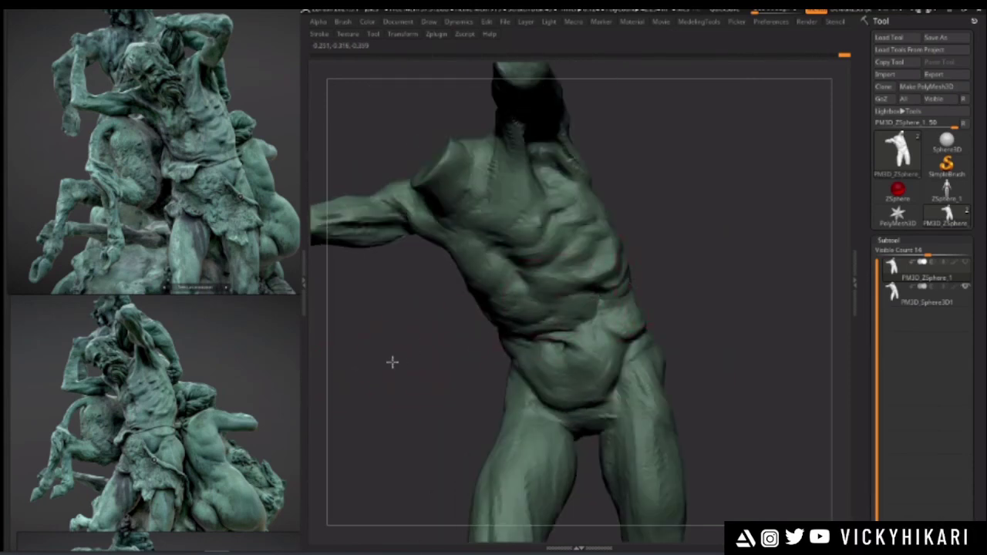
- Adjust the Move brush size and reshape the outer ribcage contour below the raised arm
{"action": "left_click_drag", "start_coordinate": [392, 359], "coordinate": [586, 309]}
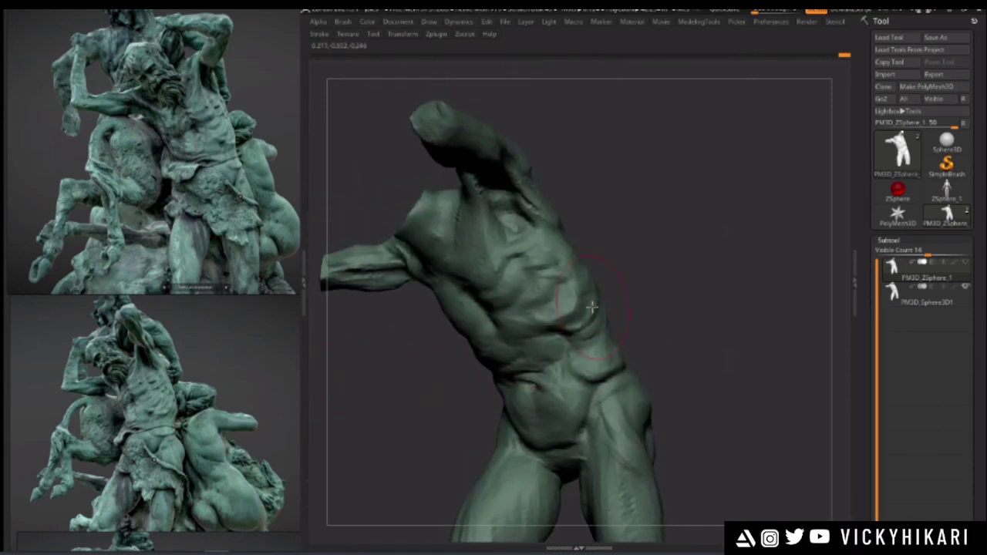
{"action": "left_click_drag", "start_coordinate": [698, 330], "coordinate": [626, 321]}
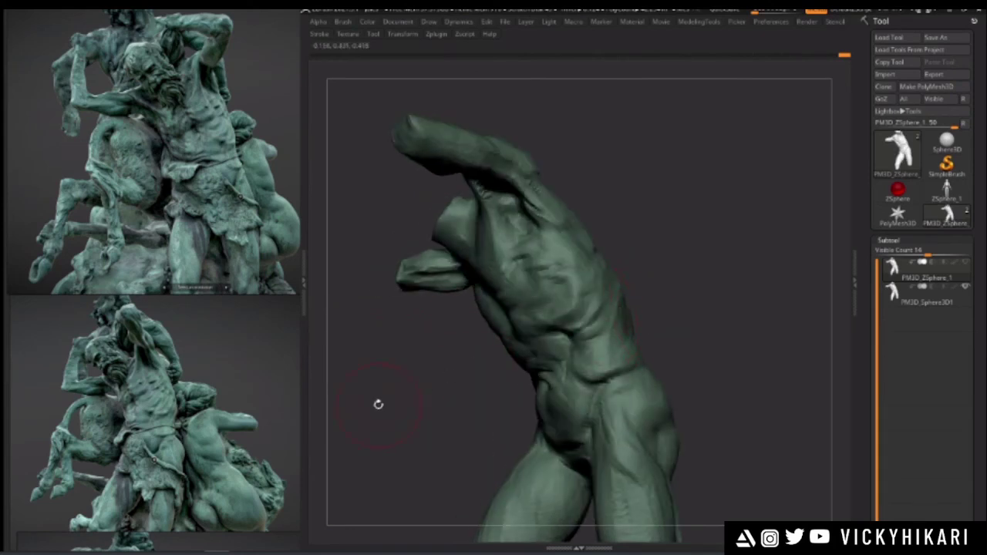
{"action": "left_click_drag", "start_coordinate": [379, 404], "coordinate": [408, 399]}
{"action": "right_click", "coordinate": [596, 306]}
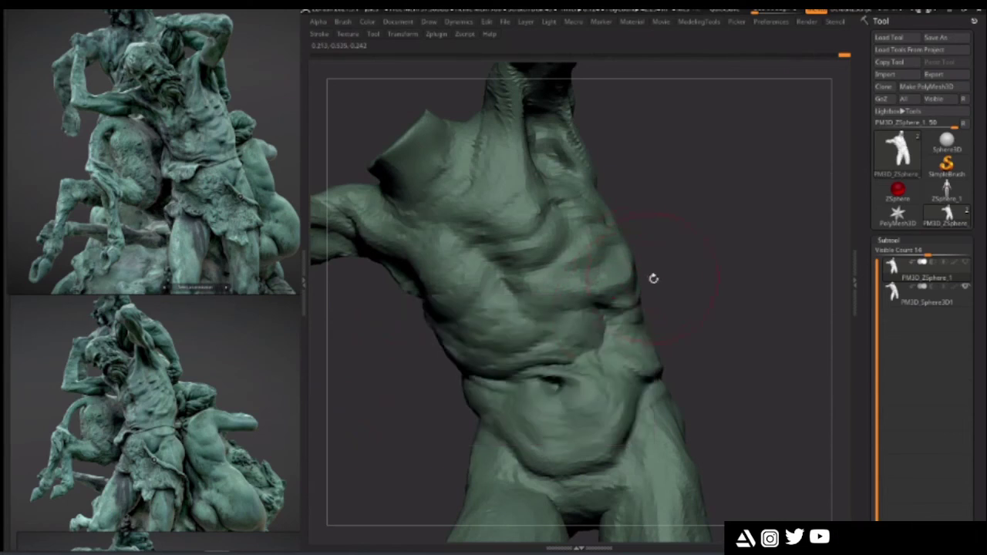
{"action": "left_click_drag", "start_coordinate": [653, 279], "coordinate": [654, 331]}
{"action": "key", "text": "space"}
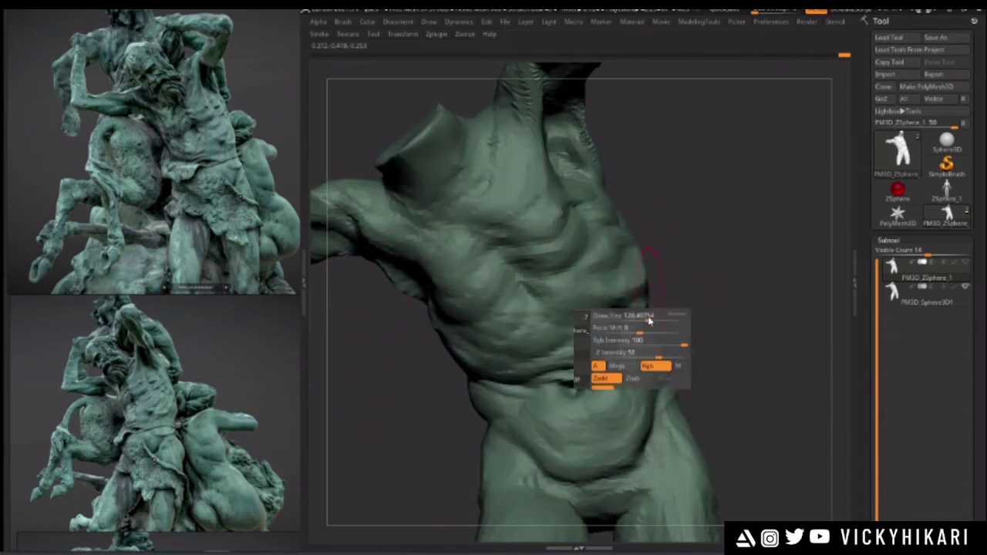
{"action": "left_click_drag", "start_coordinate": [650, 255], "coordinate": [639, 249]}
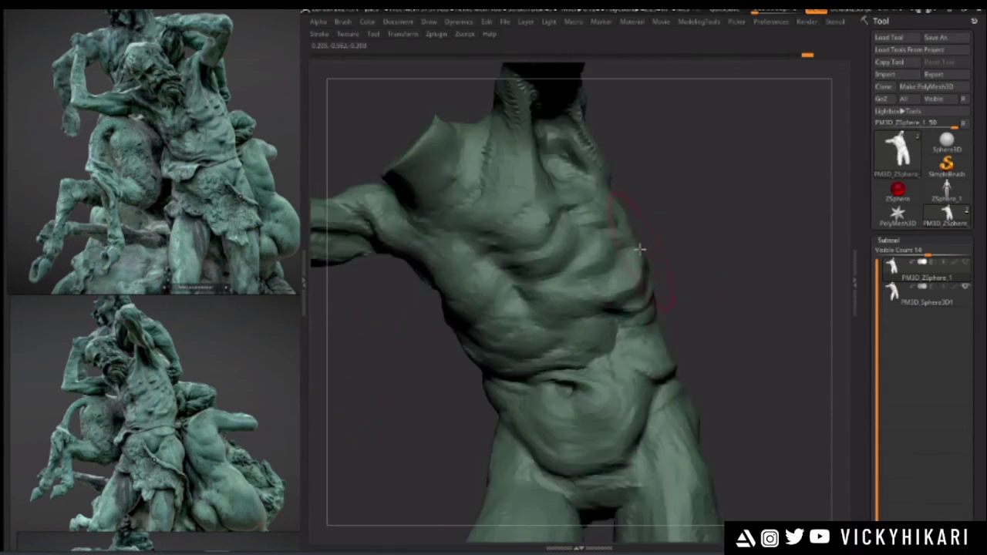
- Resize the brush and refine the side plane of the lower ribcage beneath the raised arm
{"action": "left_click_drag", "start_coordinate": [407, 320], "coordinate": [398, 391]}
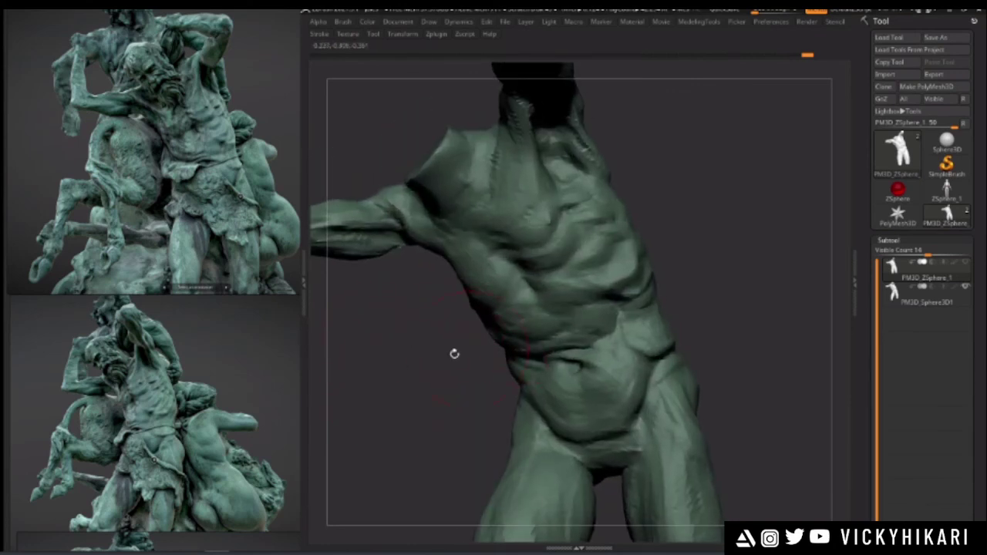
{"action": "key", "text": "space"}
{"action": "mouse_move", "coordinate": [454, 354]}
{"action": "left_mouse_down"}
{"action": "mouse_move", "coordinate": [432, 358]}
{"action": "mouse_move", "coordinate": [417, 408]}
{"action": "mouse_move", "coordinate": [398, 423]}
{"action": "left_mouse_up"}
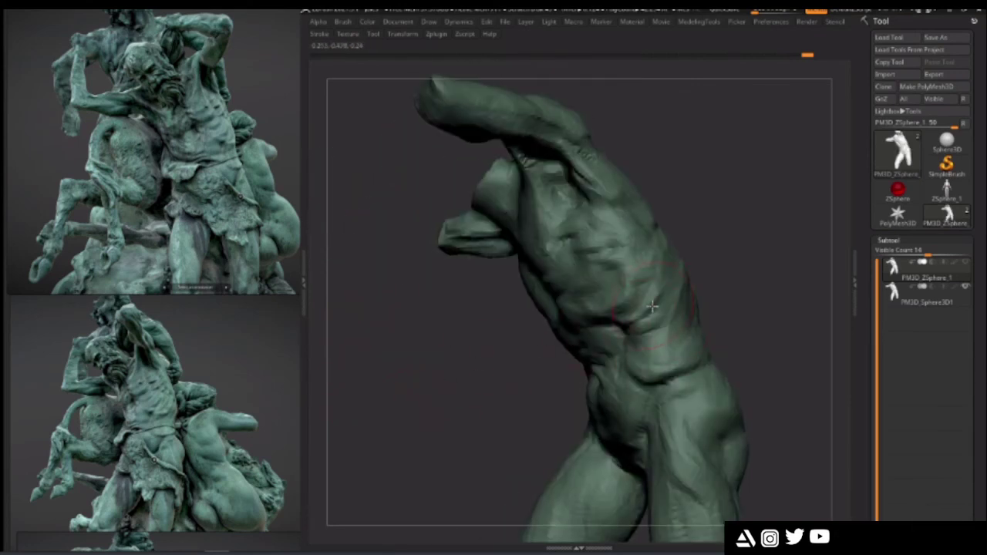
{"action": "key", "text": "space"}
{"action": "left_click_drag", "start_coordinate": [476, 373], "coordinate": [566, 375], "text": "alt"}
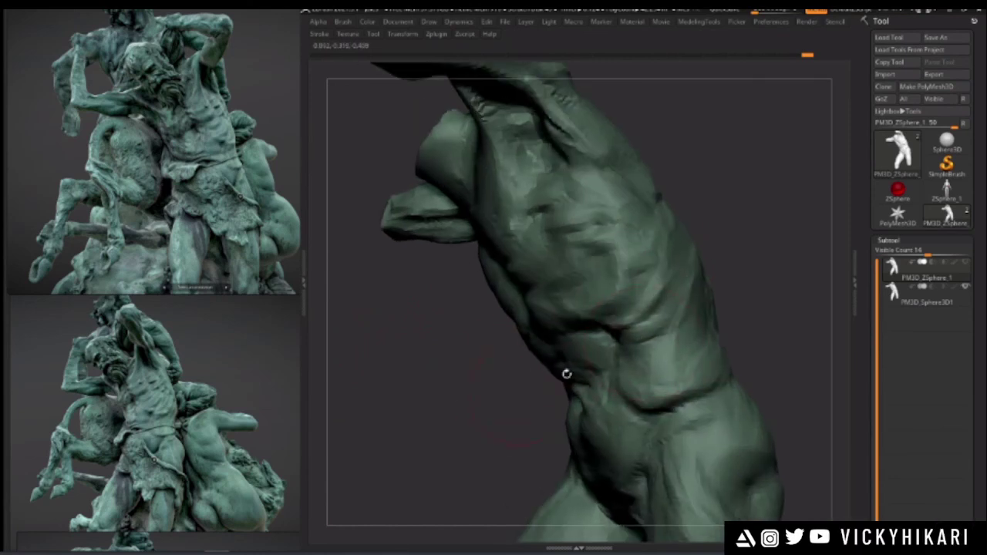
- Reshape the transition from the lower side ribs into the flank, adjusting the brush size
{"action": "left_click_drag", "start_coordinate": [470, 390], "coordinate": [533, 385]}
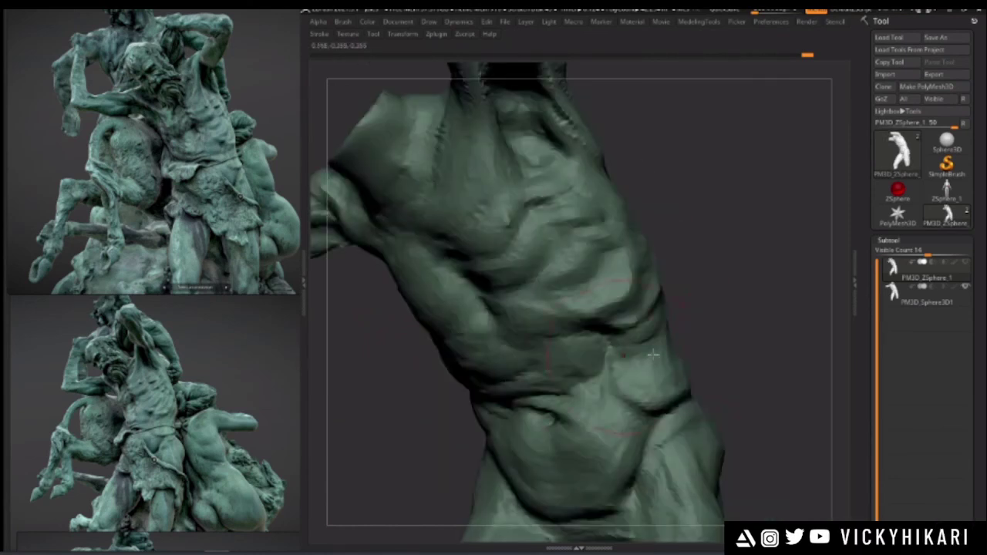
{"action": "left_click_drag", "start_coordinate": [743, 332], "coordinate": [701, 339]}
{"action": "key", "text": "space"}
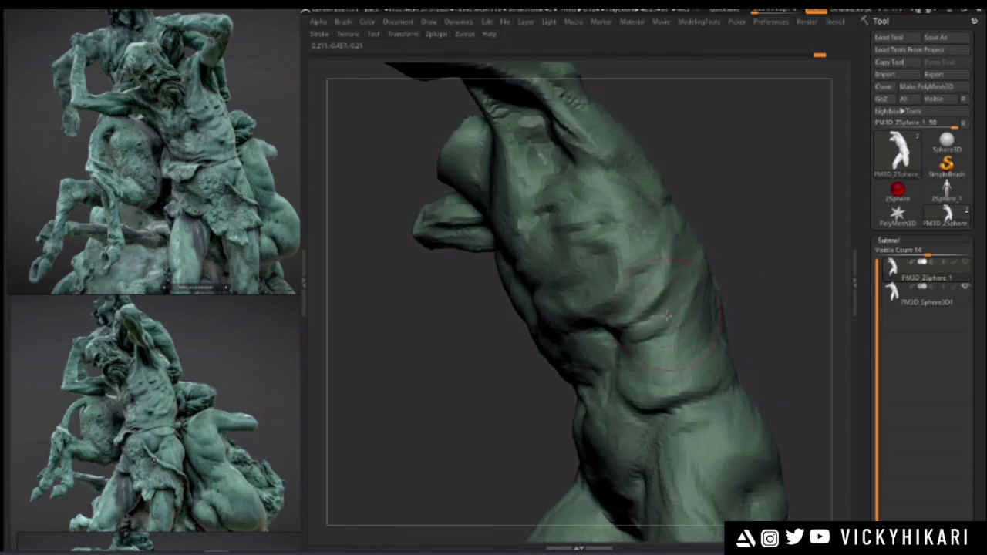
{"action": "left_click_drag", "start_coordinate": [674, 270], "coordinate": [749, 316]}
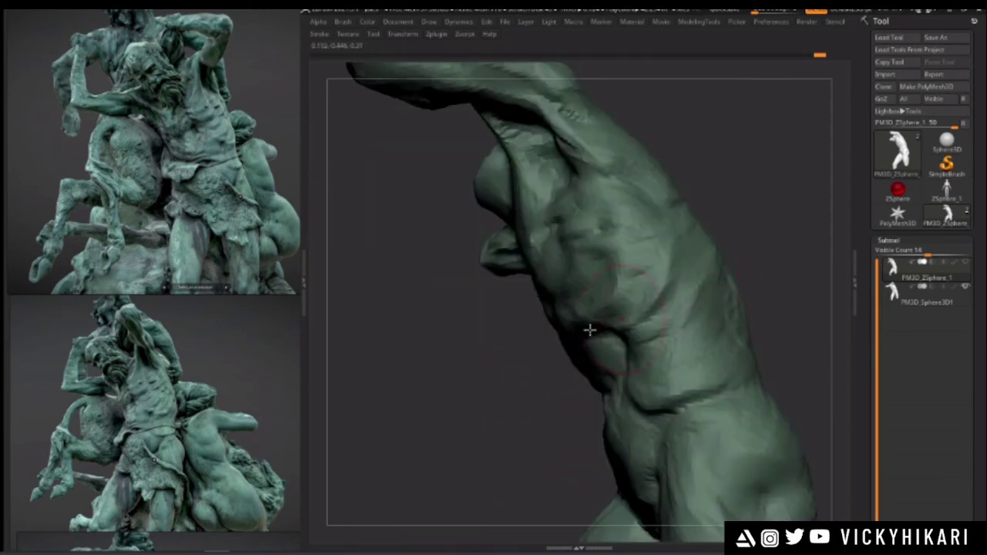
{"action": "left_click_drag", "start_coordinate": [590, 330], "coordinate": [623, 329]}
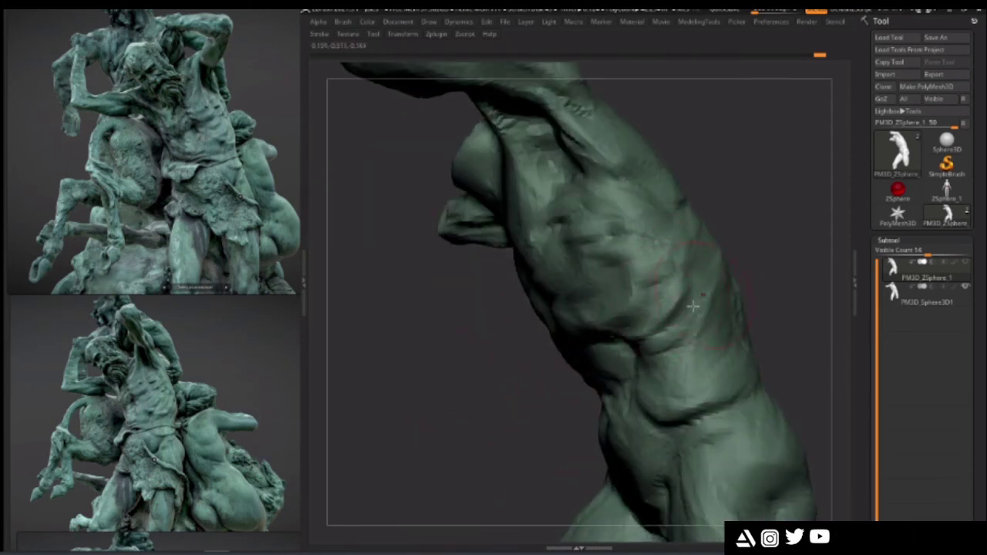
- Rework the curved folds of the lowest ribs above the flank bulge on the raised-arm side
{"action": "mouse_move", "coordinate": [469, 364]}
{"action": "left_mouse_down"}
{"action": "mouse_move", "coordinate": [485, 359]}
{"action": "mouse_move", "coordinate": [414, 390]}
{"action": "mouse_move", "coordinate": [386, 427]}
{"action": "mouse_move", "coordinate": [463, 380]}
{"action": "left_mouse_up"}
{"action": "key", "text": "space"}
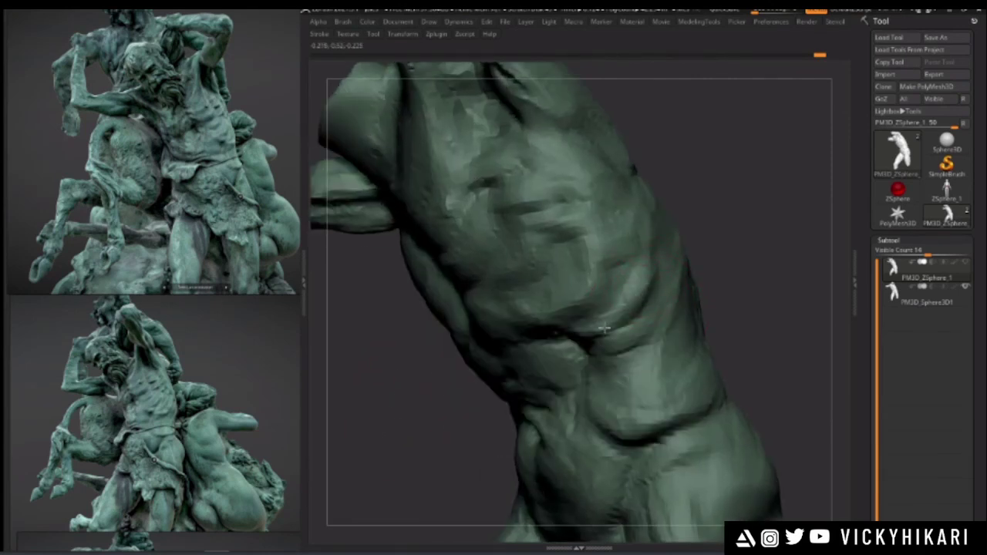
{"action": "key", "text": "space"}
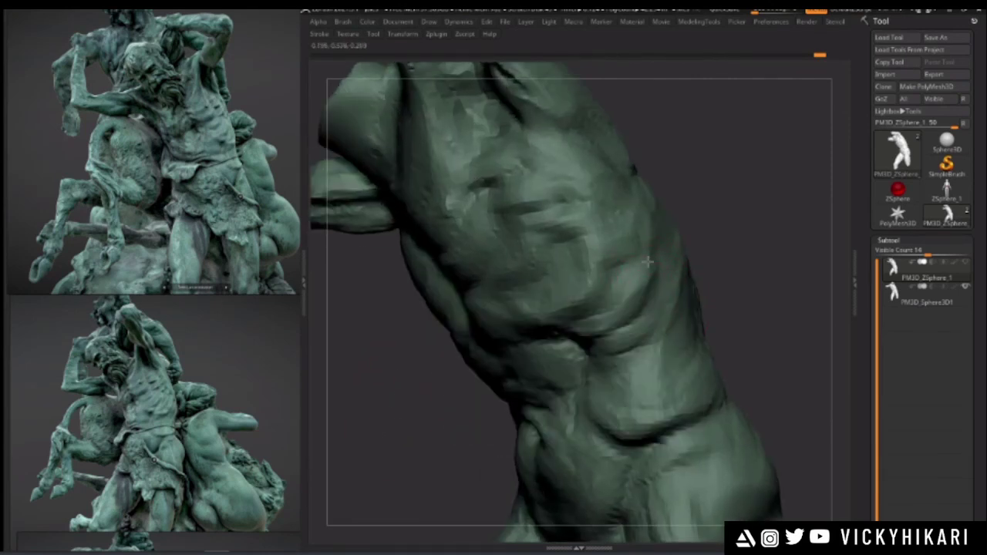
{"action": "left_click_drag", "start_coordinate": [621, 315], "coordinate": [637, 303]}
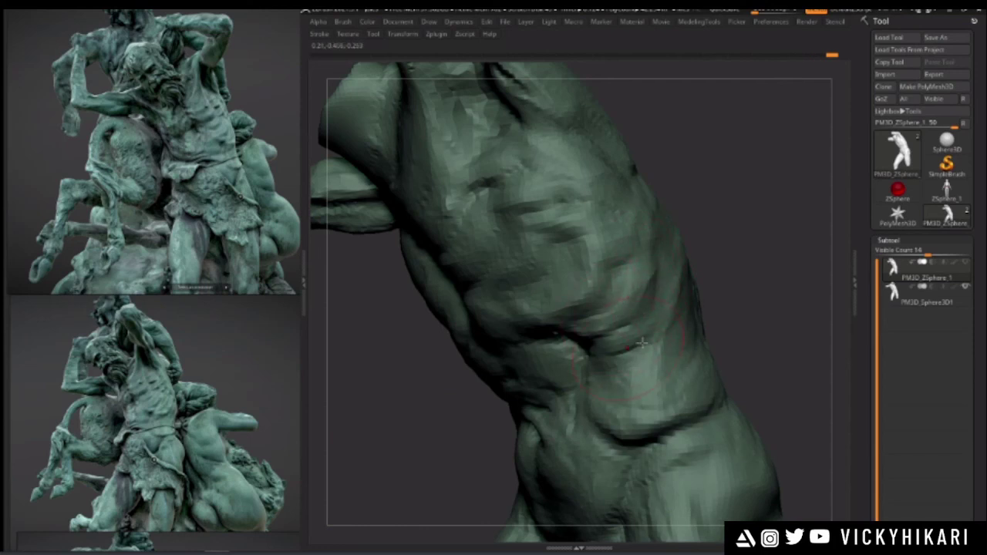
{"action": "left_click_drag", "start_coordinate": [752, 301], "coordinate": [664, 293]}
{"action": "left_click_drag", "start_coordinate": [412, 375], "coordinate": [417, 342], "text": "alt"}
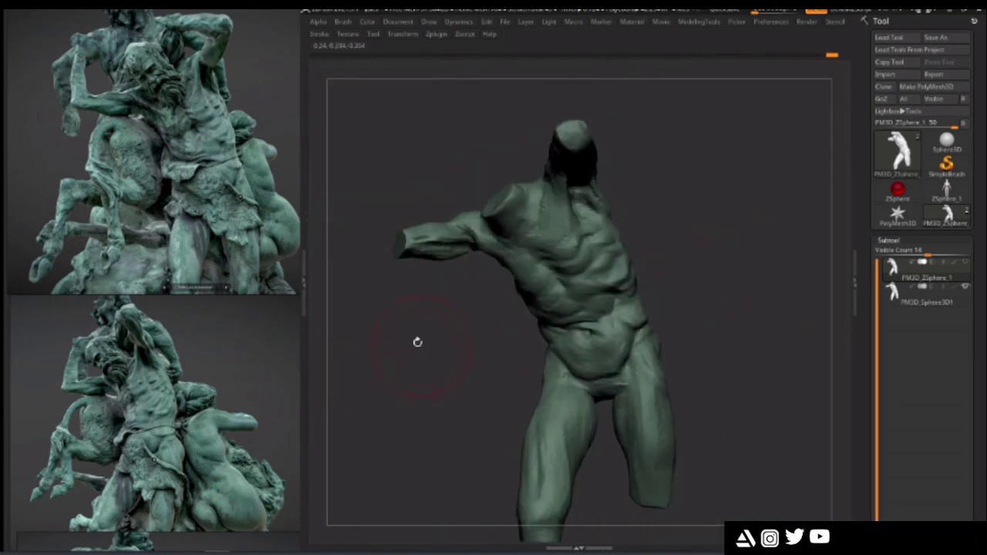
- Adjust the torso's side contour below the outstretched arm, between the back muscle and the waist
{"action": "right_click_drag", "start_coordinate": [418, 341], "coordinate": [501, 309]}
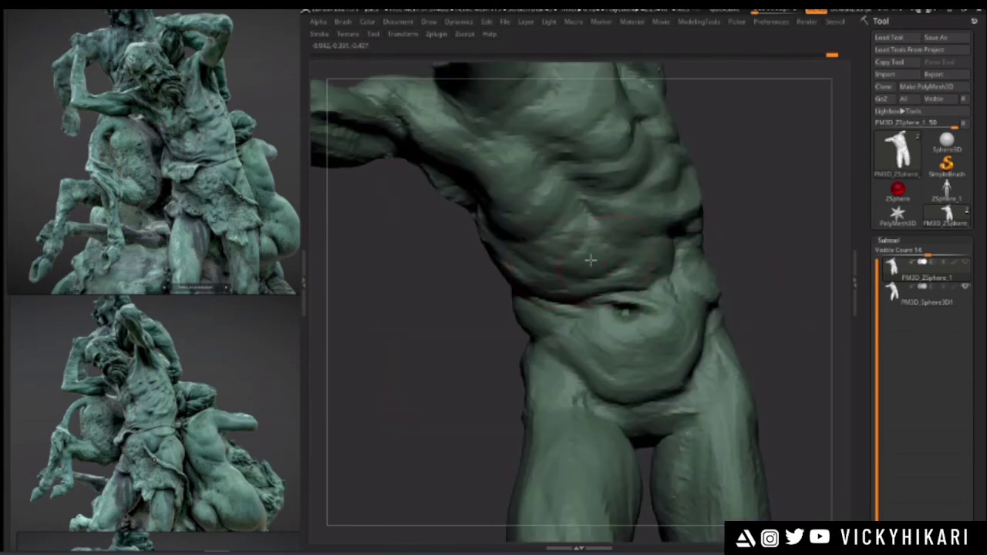
{"action": "left_click_drag", "start_coordinate": [468, 283], "coordinate": [535, 259]}
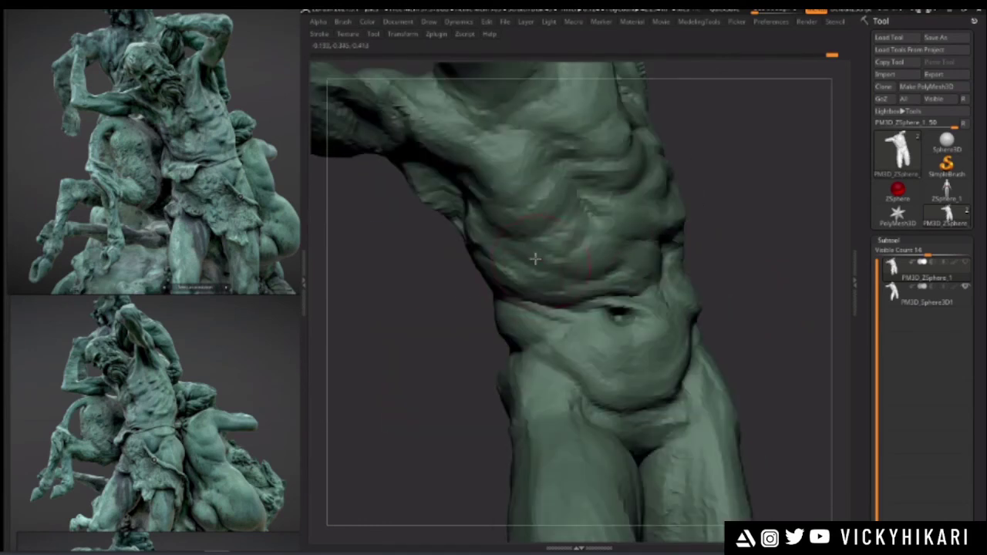
{"action": "left_click_drag", "start_coordinate": [441, 287], "coordinate": [514, 266]}
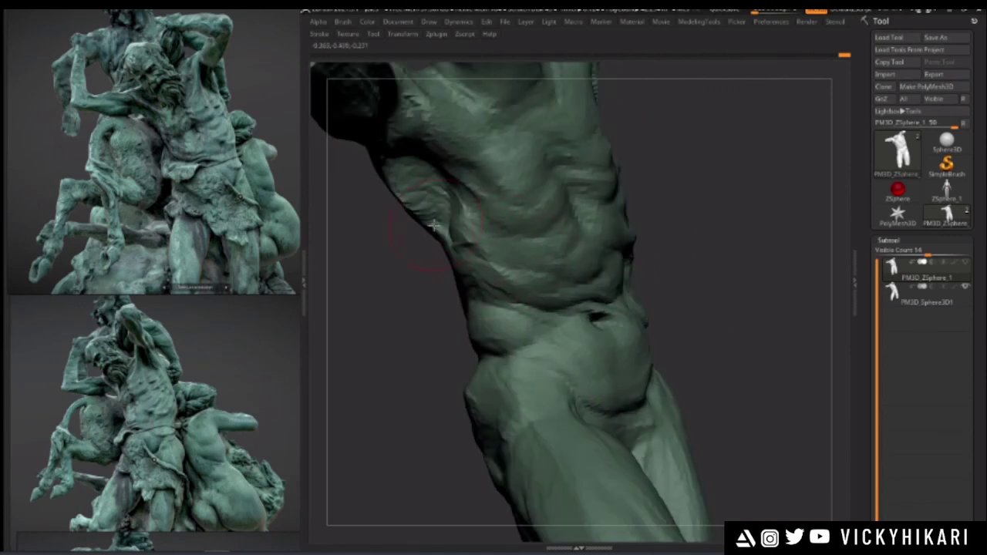
{"action": "left_click_drag", "start_coordinate": [417, 235], "coordinate": [462, 203]}
{"action": "right_click_drag", "start_coordinate": [461, 203], "coordinate": [483, 255]}
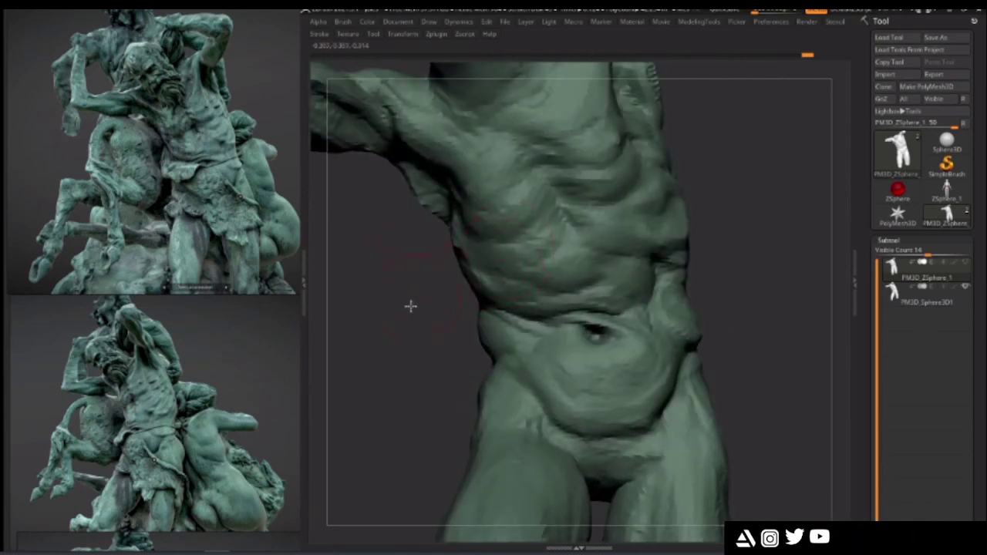
{"action": "right_click_drag", "start_coordinate": [410, 307], "coordinate": [547, 267]}
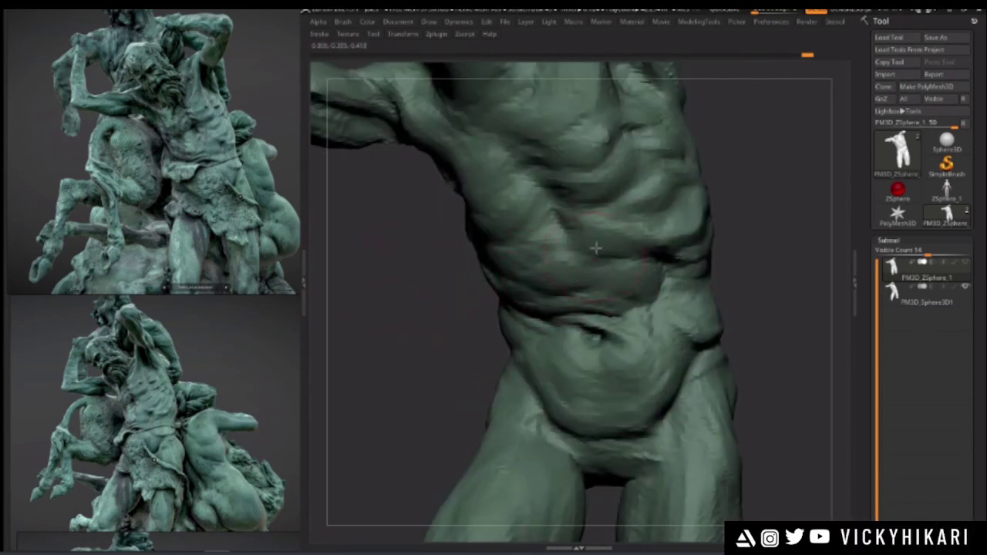
- Refine the rib arch and the crease where it meets the upper abdomen below the breastbone
{"action": "left_click_drag", "start_coordinate": [412, 324], "coordinate": [424, 374], "text": "alt"}
{"action": "mouse_move", "coordinate": [423, 374]}
{"action": "right_mouse_down"}
{"action": "mouse_move", "coordinate": [419, 397]}
{"action": "mouse_move", "coordinate": [426, 365]}
{"action": "right_mouse_up"}
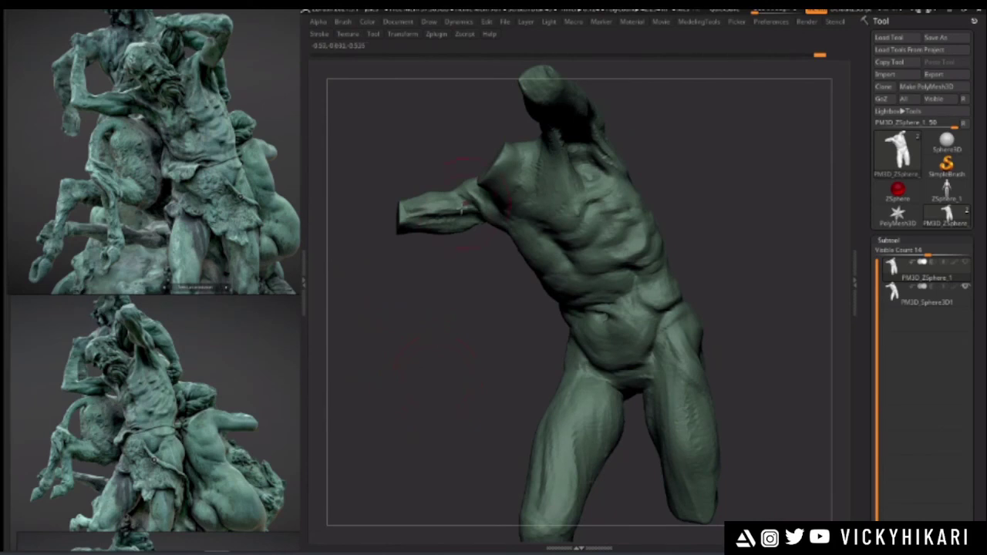
{"action": "right_click_drag", "start_coordinate": [461, 207], "coordinate": [687, 269]}
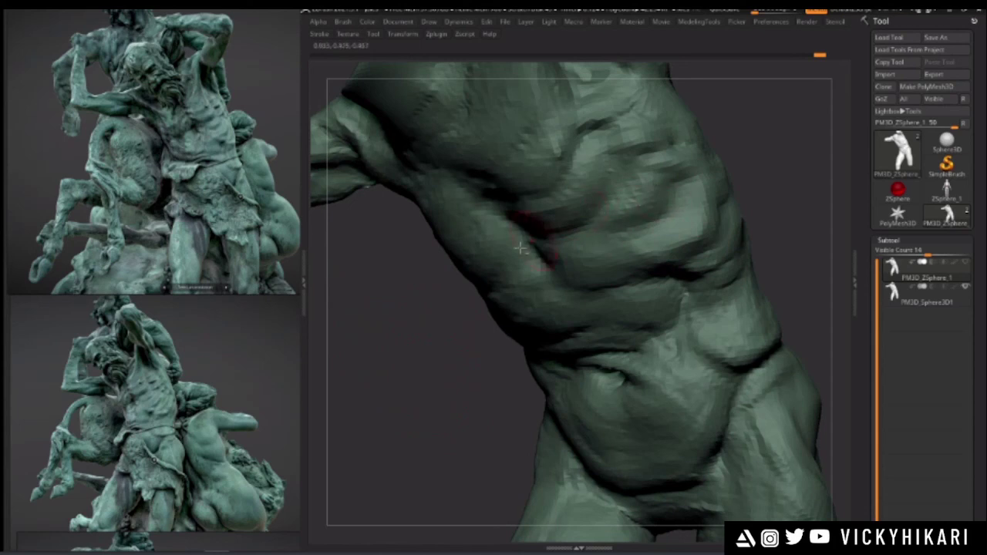
{"action": "right_click_drag", "start_coordinate": [520, 247], "coordinate": [571, 272]}
{"action": "right_click_drag", "start_coordinate": [601, 231], "coordinate": [472, 360]}
{"action": "right_click_drag", "start_coordinate": [435, 293], "coordinate": [507, 304], "text": "ctrl"}
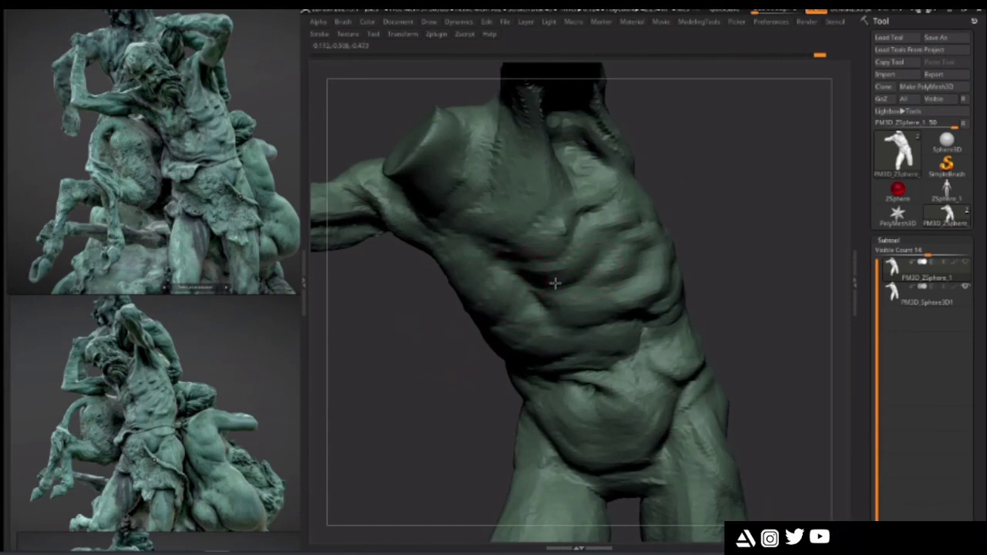
- Adjust the forms around the end of the breastbone and the inner edges of the neighbouring ribs
{"action": "right_click_drag", "start_coordinate": [550, 280], "coordinate": [540, 291]}
{"action": "right_click_drag", "start_coordinate": [682, 290], "coordinate": [543, 280]}
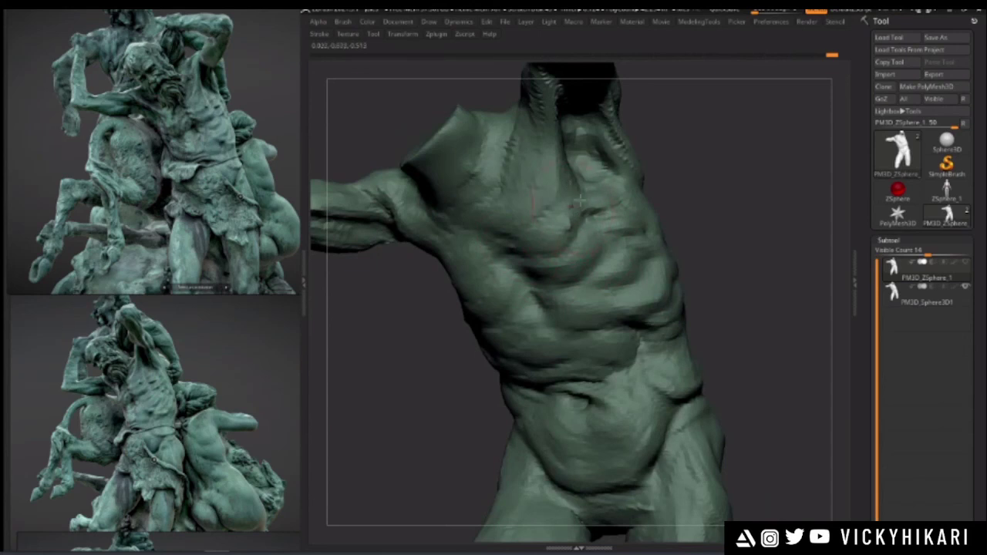
{"action": "right_click_drag", "start_coordinate": [580, 201], "coordinate": [567, 233]}
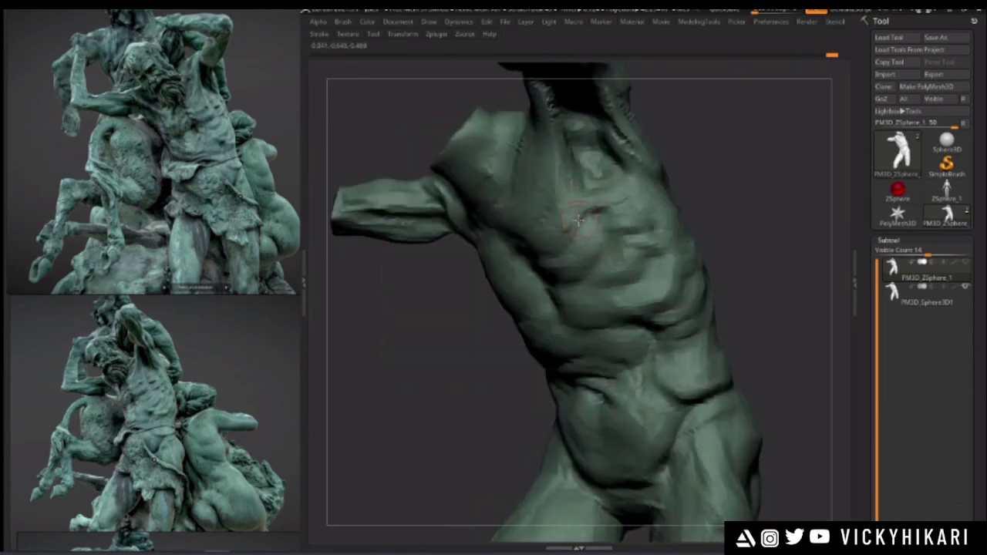
{"action": "right_click_drag", "start_coordinate": [471, 284], "coordinate": [524, 255]}
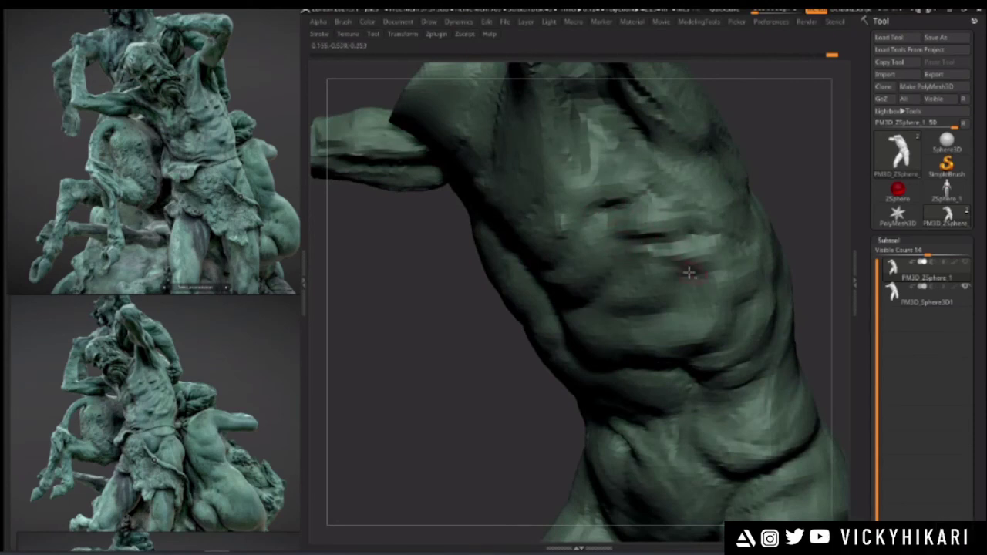
- Set the ClayBuildup brush size and sculpt the rib ridges and grooves on the raised-arm side
{"action": "key", "text": "space"}
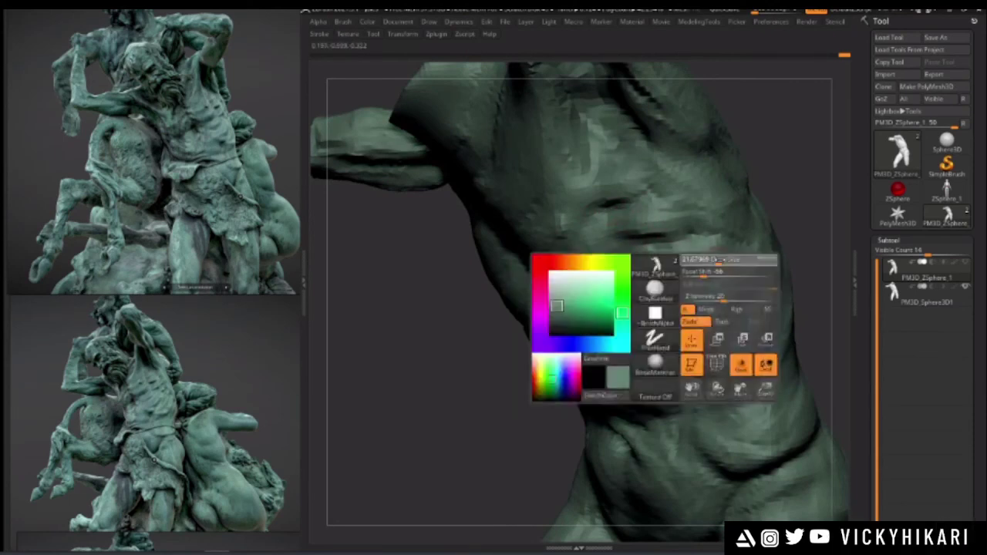
{"action": "left_click_drag", "start_coordinate": [751, 273], "coordinate": [702, 296]}
{"action": "left_click_drag", "start_coordinate": [471, 340], "coordinate": [451, 332]}
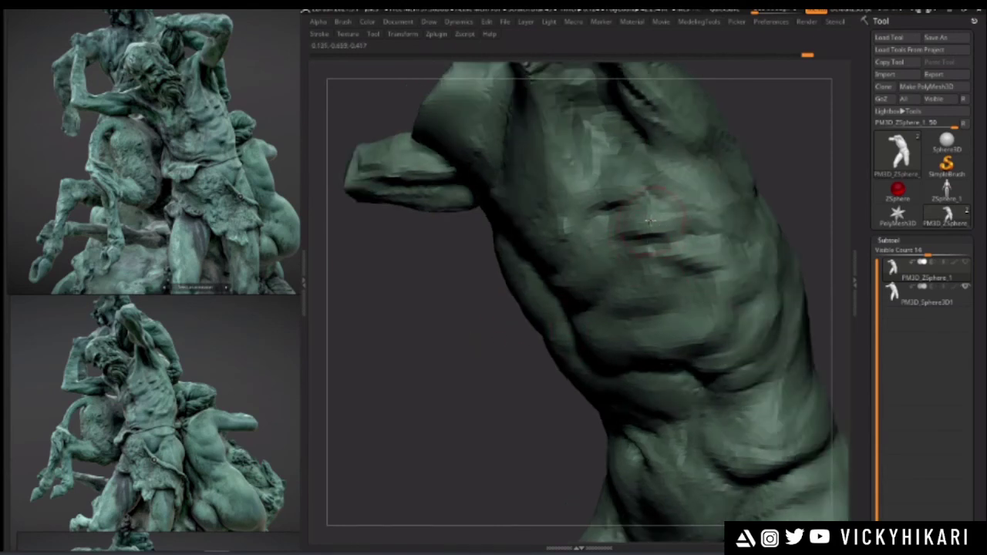
{"action": "right_click_drag", "start_coordinate": [647, 232], "coordinate": [620, 227]}
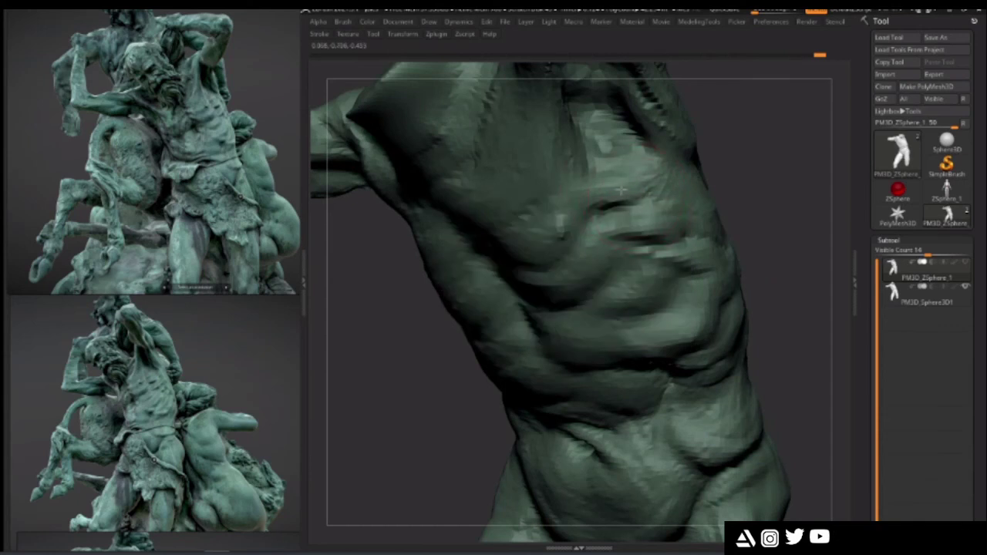
- Change the brush size and define the upper side ribs between the armpit and the chest
{"action": "key", "text": "space"}
{"action": "left_click_drag", "start_coordinate": [766, 221], "coordinate": [700, 223]}
{"action": "mouse_move", "coordinate": [440, 316]}
{"action": "left_mouse_down"}
{"action": "mouse_move", "coordinate": [405, 370]}
{"action": "mouse_move", "coordinate": [434, 329]}
{"action": "mouse_move", "coordinate": [425, 336]}
{"action": "mouse_move", "coordinate": [433, 377]}
{"action": "mouse_move", "coordinate": [445, 357]}
{"action": "mouse_move", "coordinate": [430, 394]}
{"action": "mouse_move", "coordinate": [677, 192]}
{"action": "left_mouse_up"}
{"action": "left_click_drag", "start_coordinate": [439, 319], "coordinate": [416, 355]}
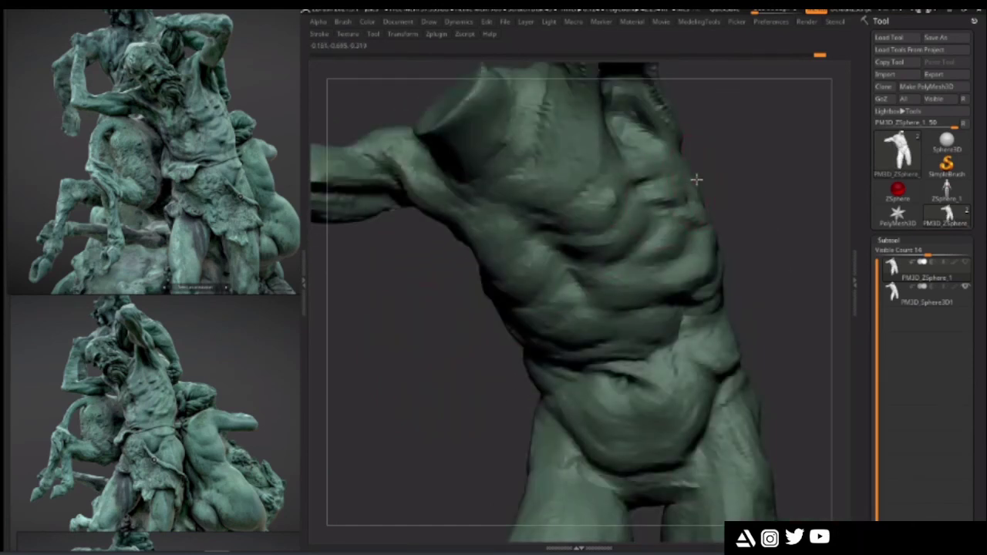
{"action": "mouse_move", "coordinate": [696, 181]}
{"action": "right_mouse_down", "text": "alt"}
{"action": "mouse_move", "coordinate": [686, 276]}
{"action": "mouse_move", "coordinate": [681, 259]}
{"action": "right_mouse_up", "text": "alt"}
{"action": "right_click", "coordinate": [681, 259]}
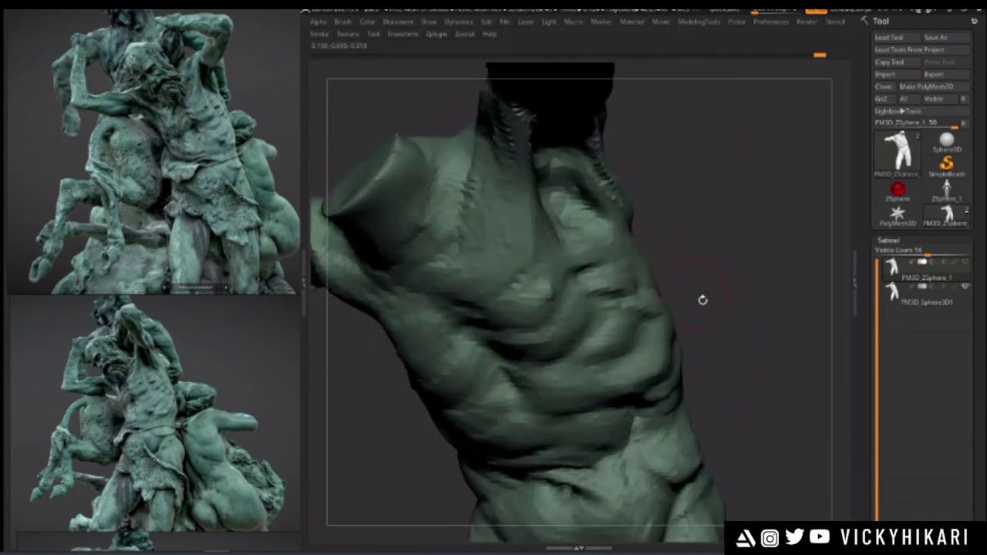
- Adjust the Move brush size and rework the central torso in proportion to the whole figure
{"action": "left_click_drag", "start_coordinate": [703, 299], "coordinate": [660, 276], "text": "alt"}
{"action": "mouse_move", "coordinate": [418, 379]}
{"action": "left_mouse_down"}
{"action": "mouse_move", "coordinate": [430, 324]}
{"action": "mouse_move", "coordinate": [455, 353]}
{"action": "left_mouse_up"}
{"action": "key", "text": "space"}
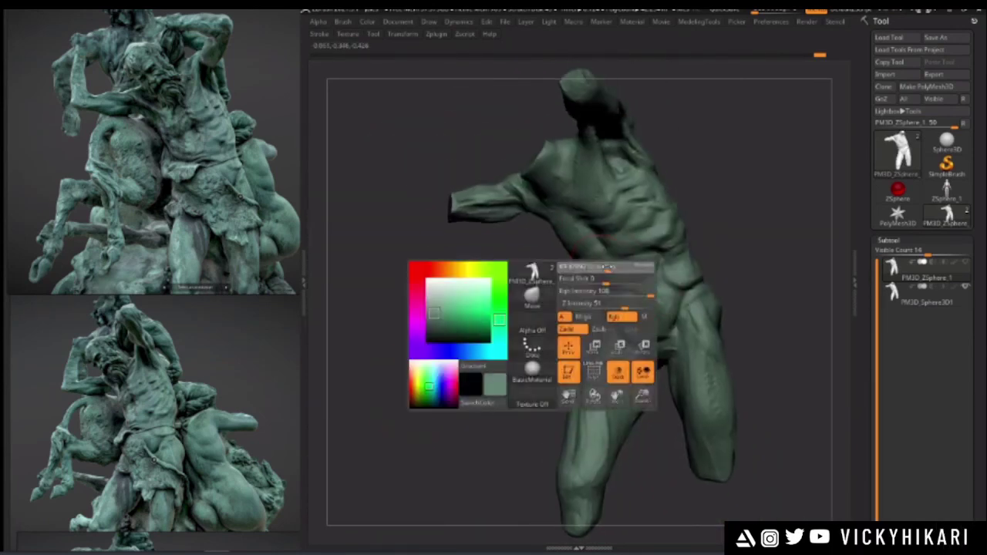
{"action": "left_click_drag", "start_coordinate": [478, 282], "coordinate": [501, 285], "text": "alt"}
{"action": "left_click_drag", "start_coordinate": [616, 234], "coordinate": [456, 384]}
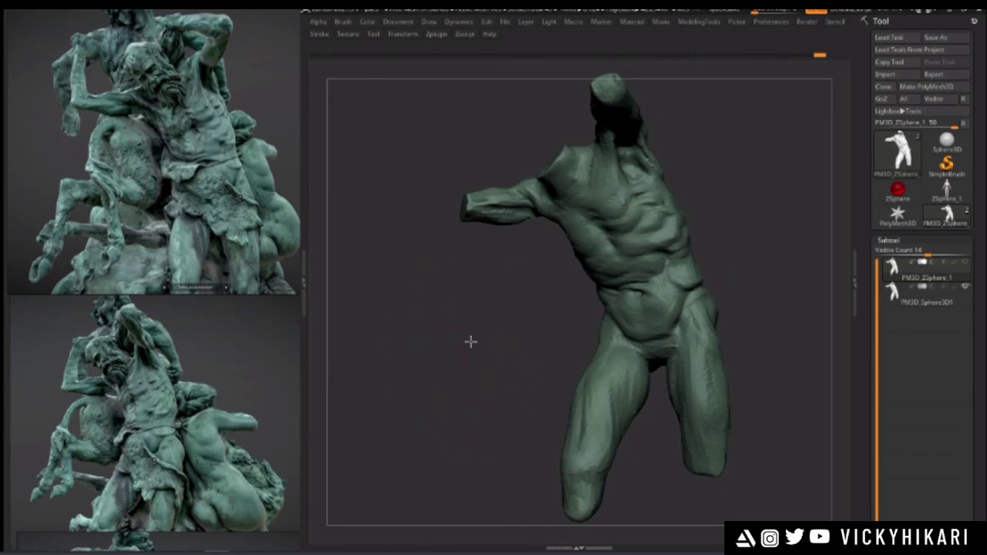
{"action": "left_click_drag", "start_coordinate": [471, 341], "coordinate": [535, 366]}
{"action": "mouse_move", "coordinate": [480, 379]}
{"action": "left_mouse_down"}
{"action": "mouse_move", "coordinate": [483, 360]}
{"action": "mouse_move", "coordinate": [463, 342]}
{"action": "mouse_move", "coordinate": [432, 339]}
{"action": "mouse_move", "coordinate": [475, 372]}
{"action": "left_mouse_up"}
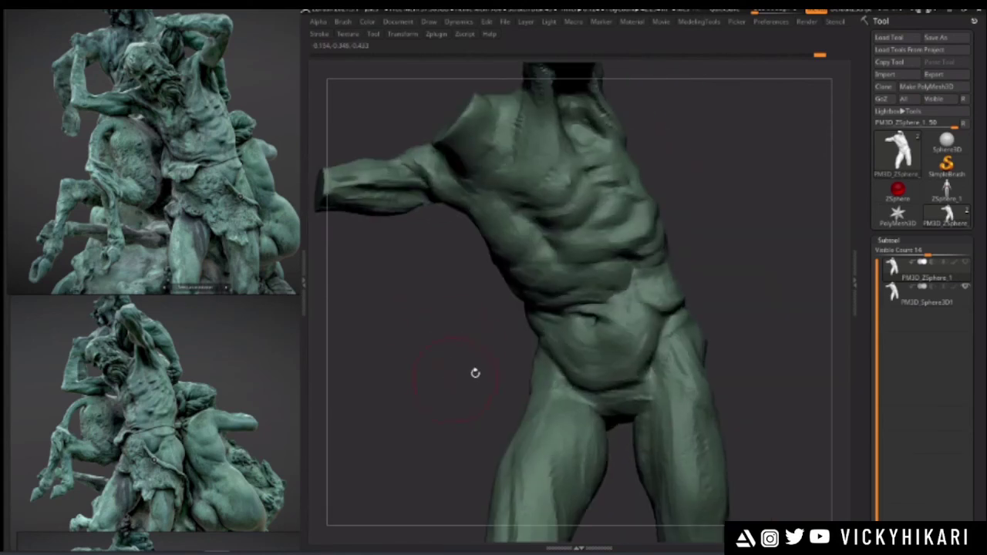
- Resize the Move brush and refine the outer silhouette of the mid ribcage on the raised-arm side
{"action": "key", "text": "space"}
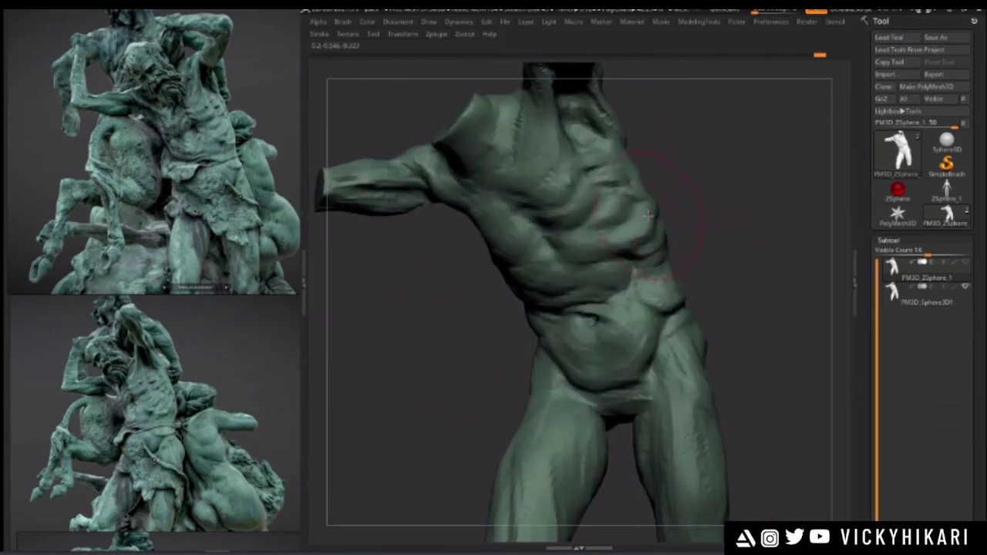
{"action": "left_click_drag", "start_coordinate": [655, 206], "coordinate": [661, 203]}
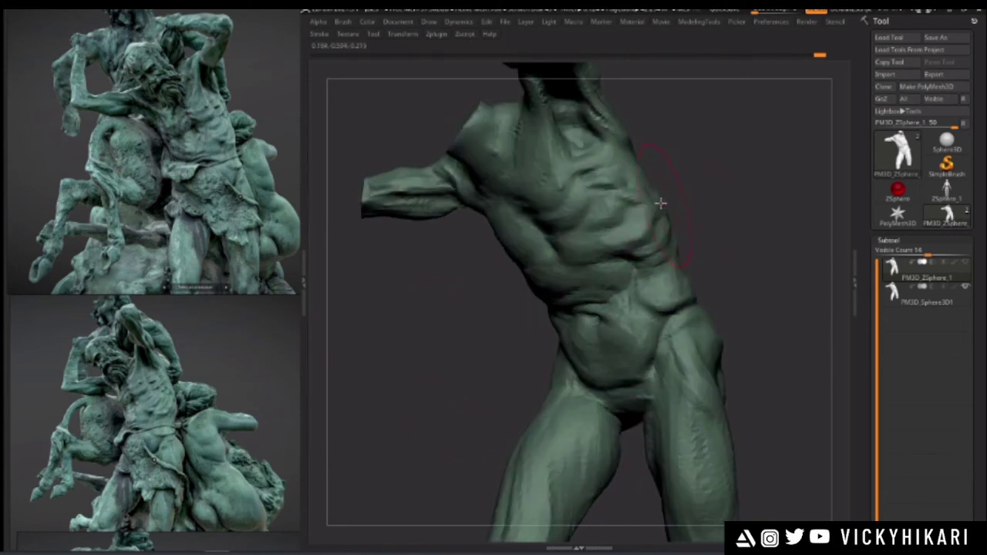
{"action": "left_click_drag", "start_coordinate": [494, 239], "coordinate": [508, 283]}
{"action": "left_click_drag", "start_coordinate": [424, 270], "coordinate": [418, 344]}
{"action": "mouse_move", "coordinate": [417, 345]}
{"action": "right_mouse_down"}
{"action": "mouse_move", "coordinate": [419, 352]}
{"action": "mouse_move", "coordinate": [425, 335]}
{"action": "mouse_move", "coordinate": [435, 339]}
{"action": "mouse_move", "coordinate": [475, 304]}
{"action": "right_mouse_up"}
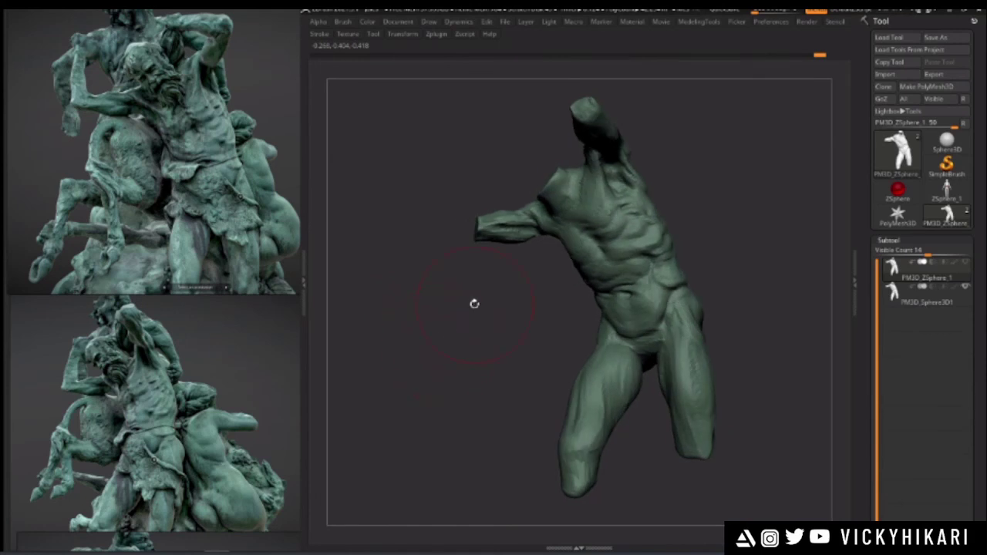
- Save the project on the desktop under its existing file name
{"action": "key", "text": "ctrl+s"}
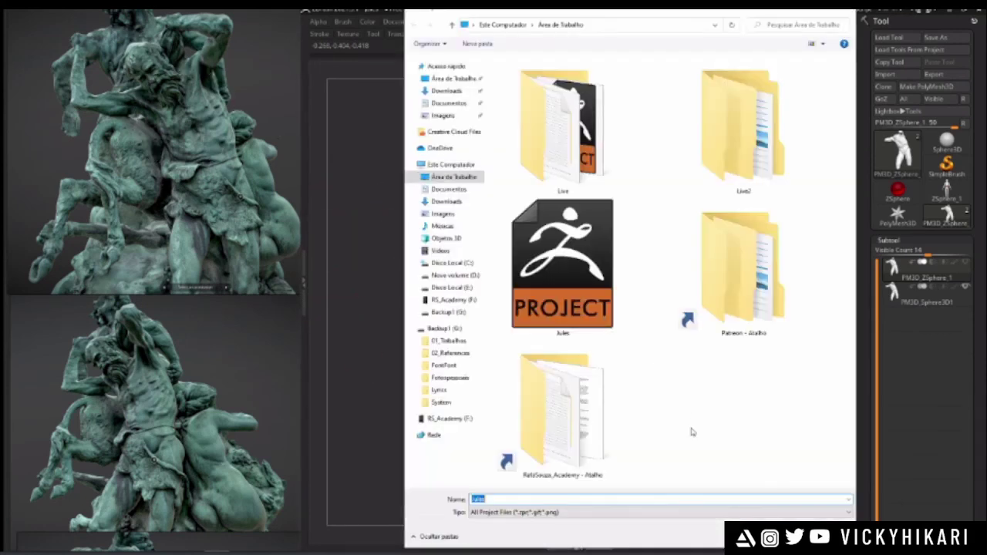
{"action": "key", "text": "Return"}
{"action": "left_click", "coordinate": [523, 279]}
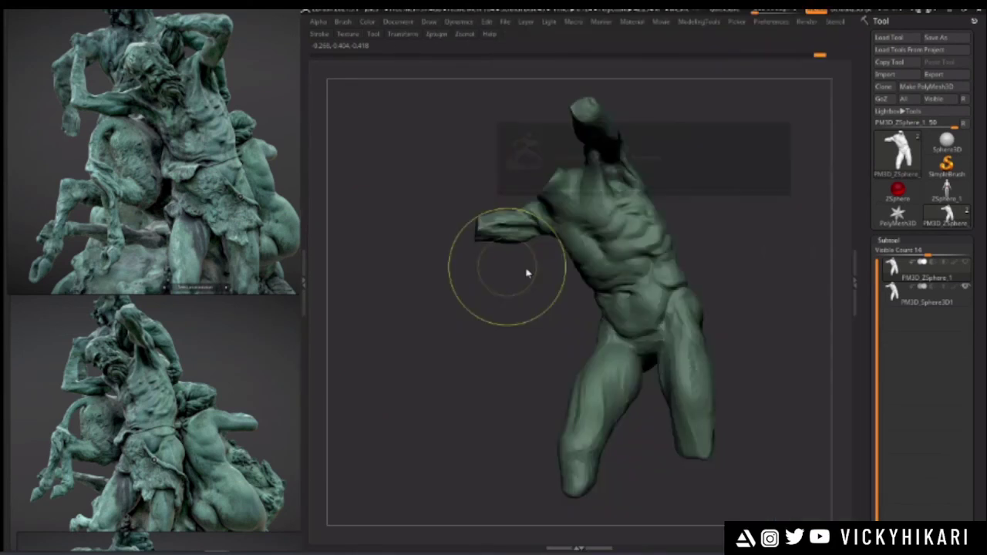